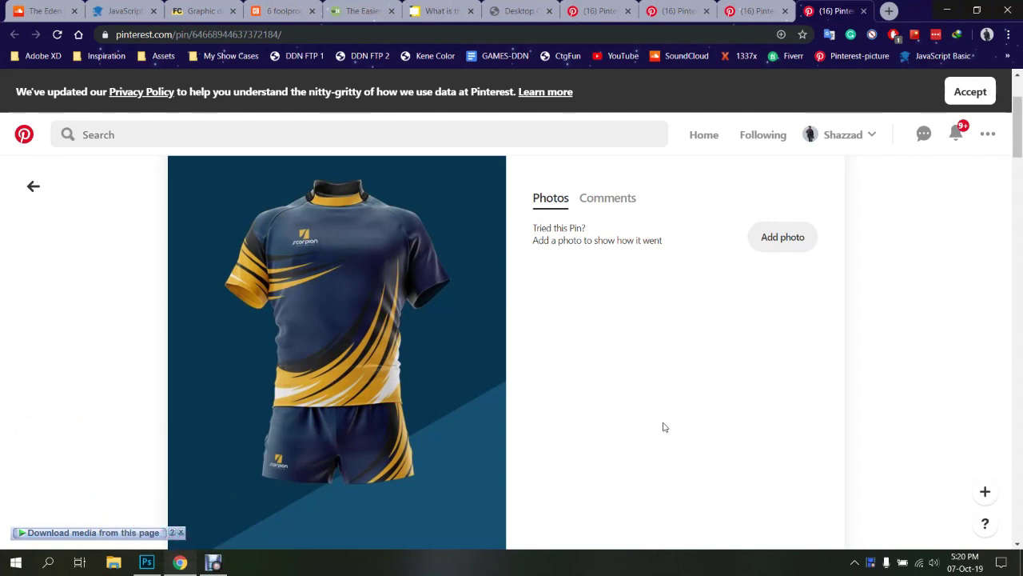
Switch from the Pinterest jersey pin to Football Kit Mockup (1).psd in Photoshop
left_click(149, 563)
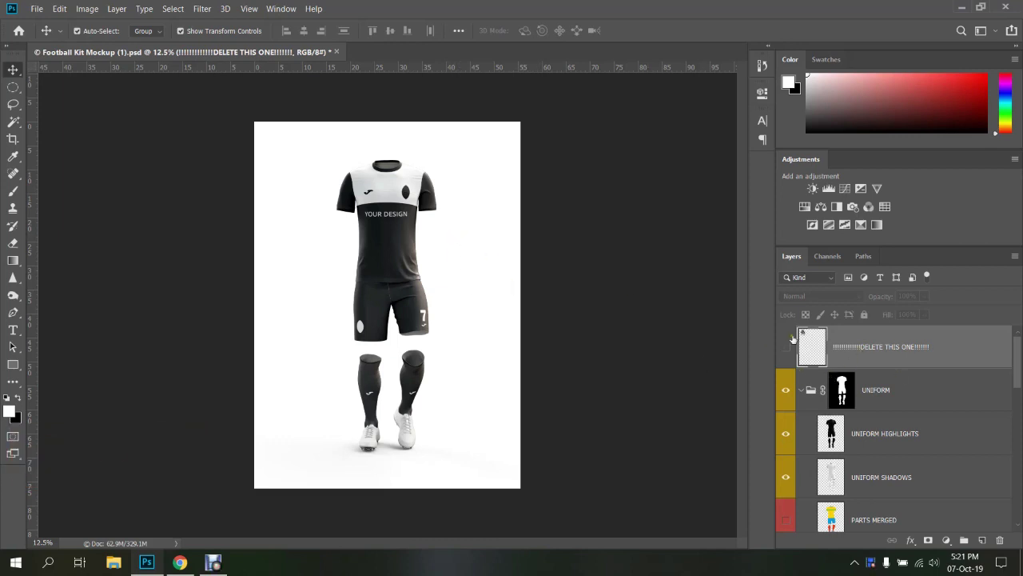
Collapse the UNIFORM group and open the BODY smart object as Rectangle 11.psb
scroll(851, 397, "down", 1)
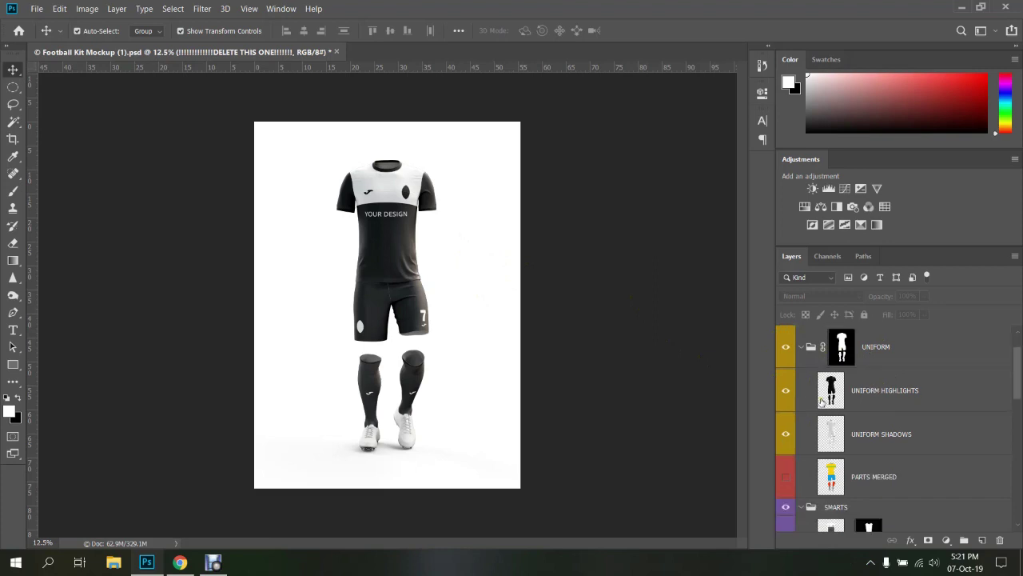
left_click(802, 346)
scroll(856, 395, "down", 1)
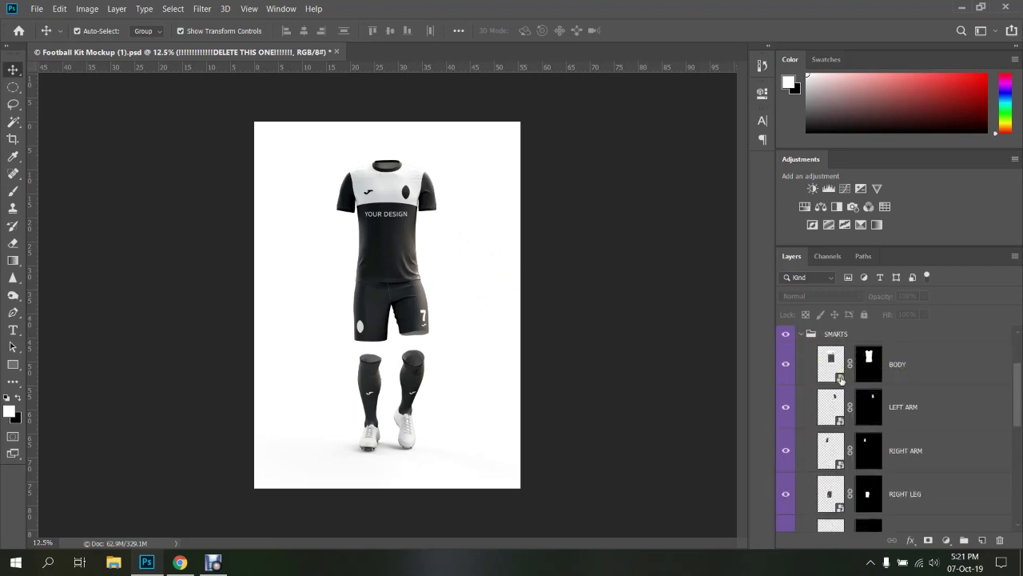
double_click(841, 379)
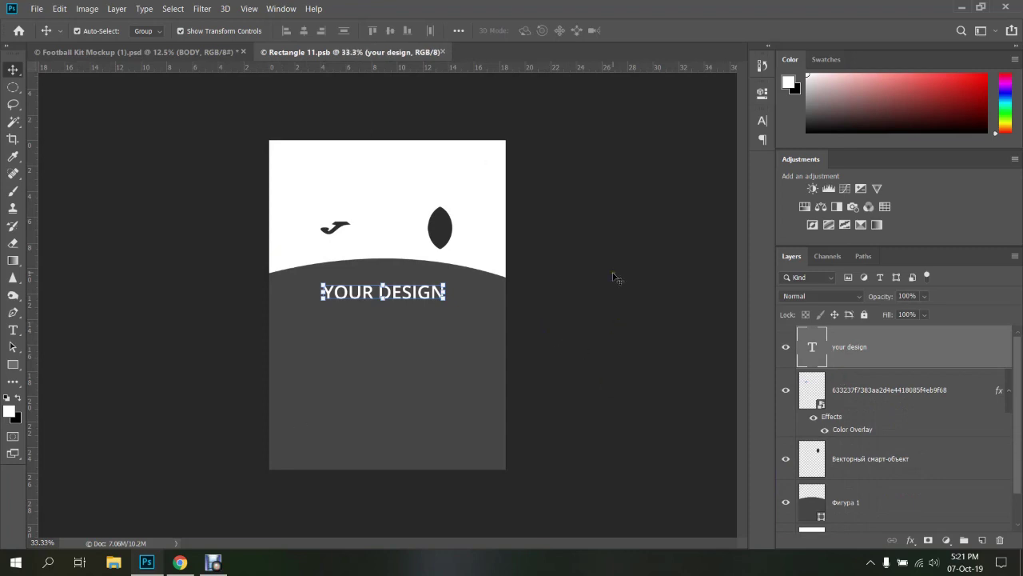
Open the LEFT ARM smart object from the mockup and undo a trial move of its hem band
left_click(136, 52)
scroll(884, 424, "down", 2)
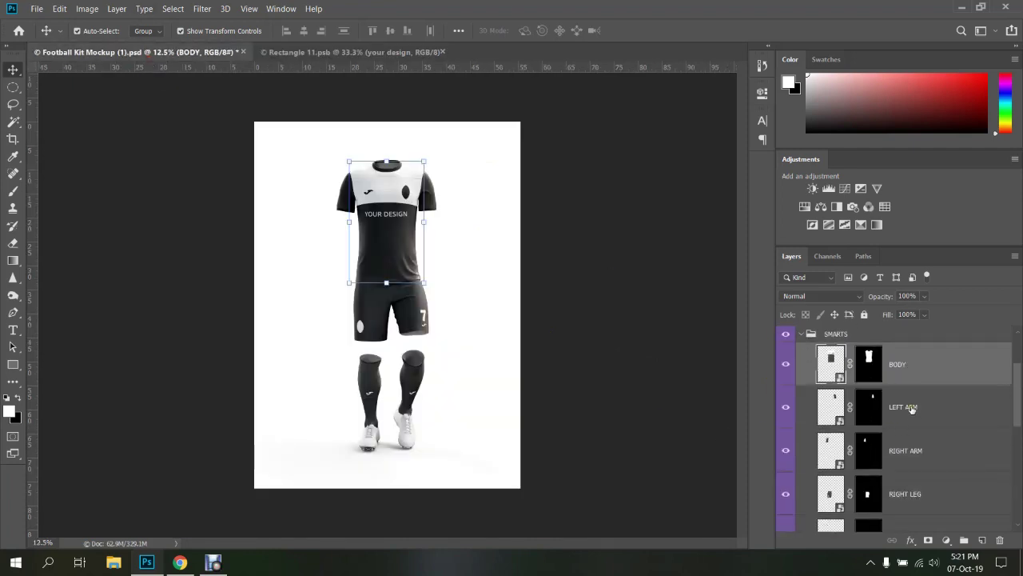
double_click(842, 422)
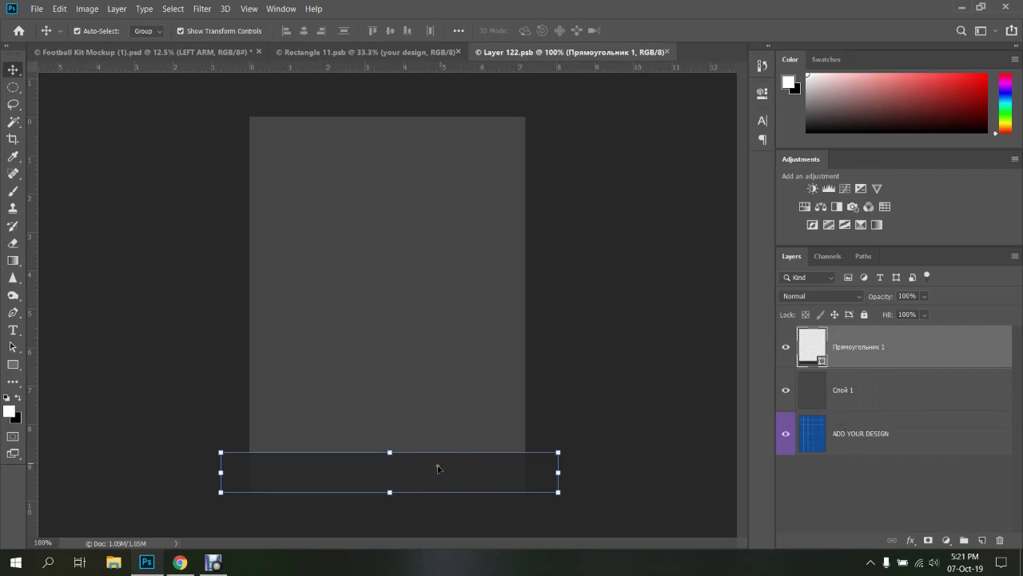
left_click_drag(461, 467, 459, 418)
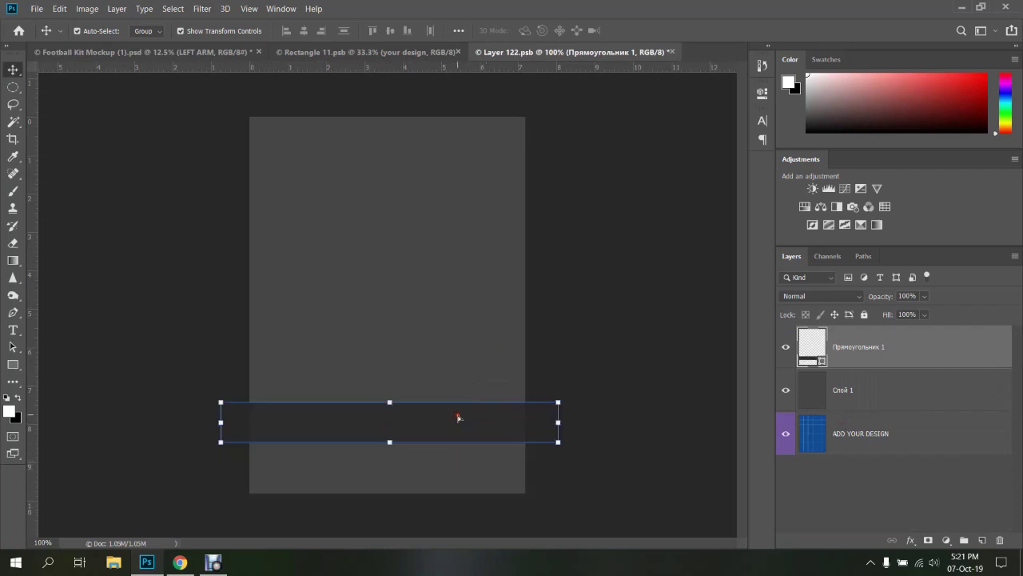
key("ctrl+z")
Zoom into the sleeve hem and underarm seam on the mockup, then bring up Layer 122.psb
left_click(183, 52)
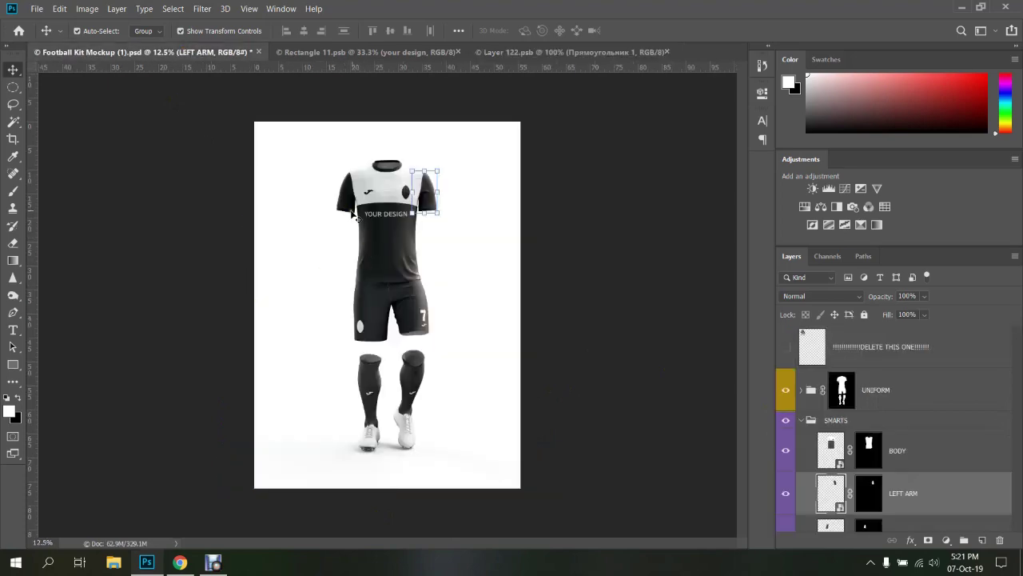
scroll(373, 208, "up", 3)
scroll(439, 231, "up", 3)
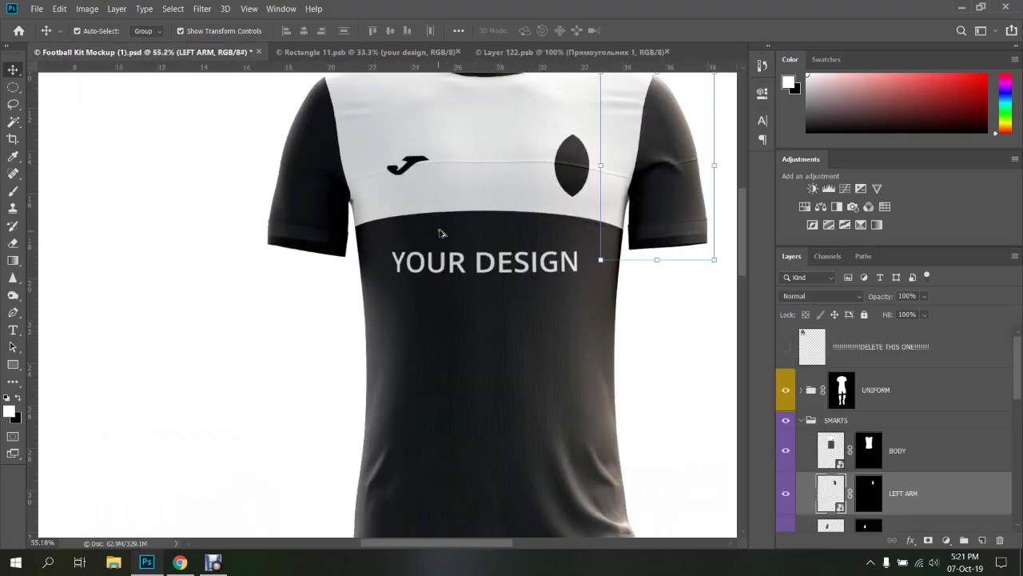
scroll(439, 230, "up", 2)
scroll(240, 250, "up", 1)
scroll(240, 250, "up", 2)
scroll(224, 231, "up", 1)
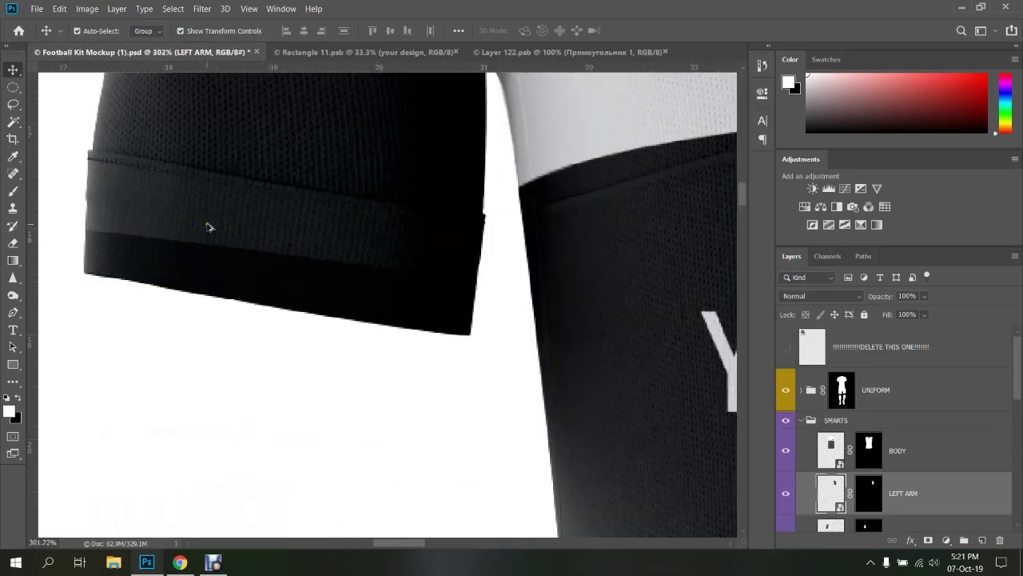
scroll(211, 226, "up", 2)
scroll(215, 235, "up", 1)
left_click_drag(191, 227, 349, 286)
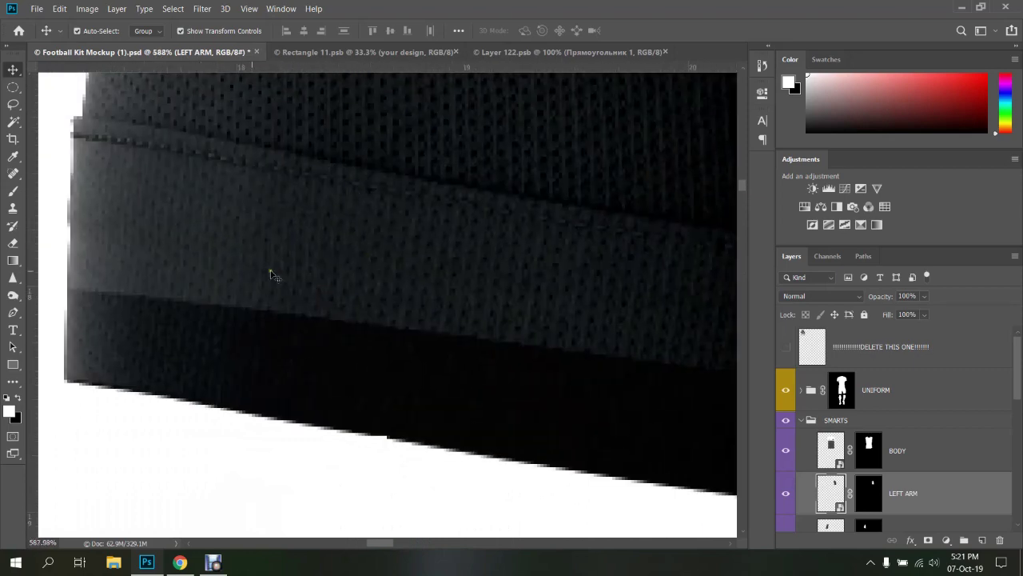
scroll(312, 354, "down", 3)
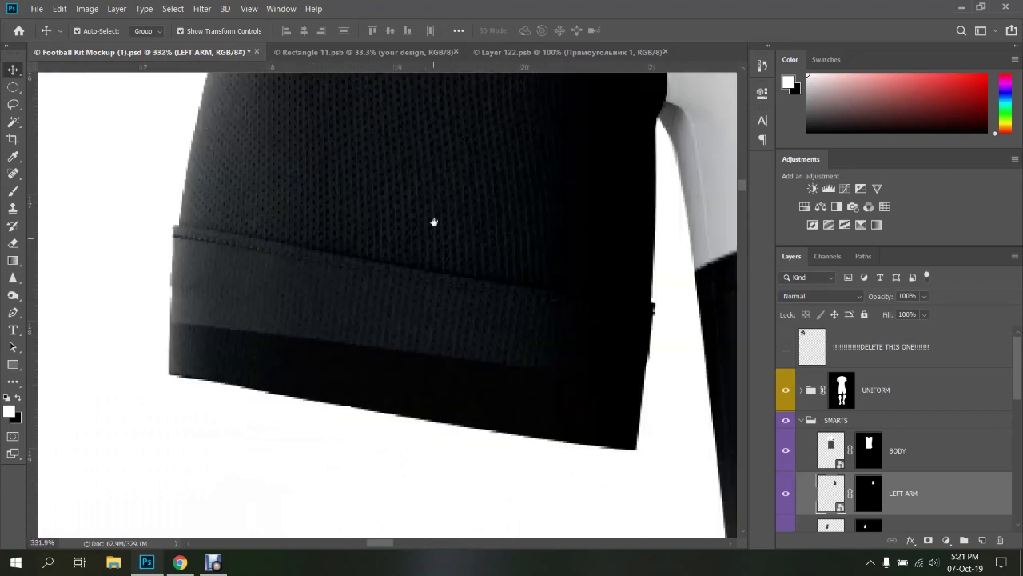
mouse_move(434, 222)
left_mouse_down()
mouse_move(430, 393)
mouse_move(267, 296)
left_mouse_up()
scroll(267, 296, "down", 3)
scroll(344, 240, "down", 3)
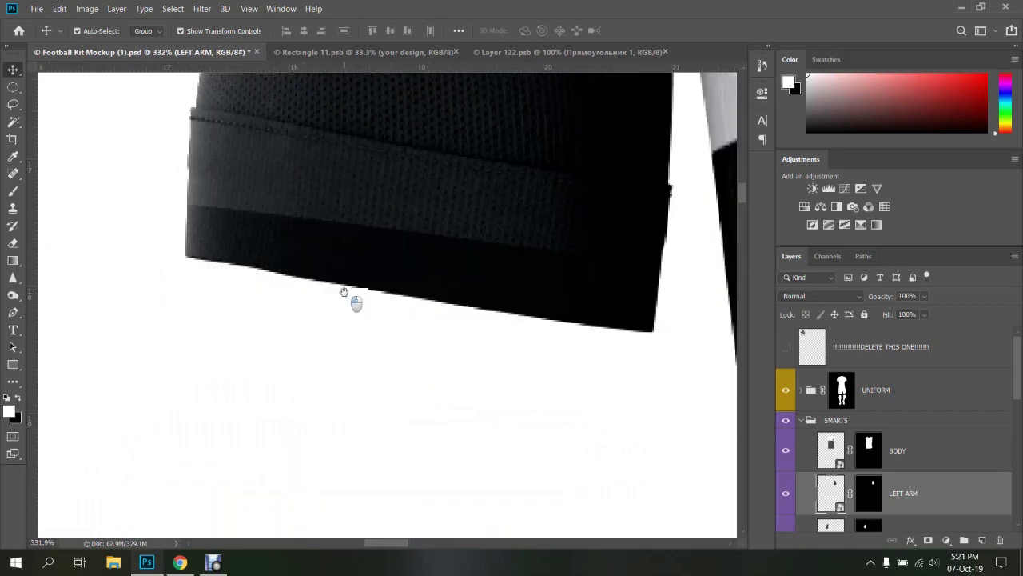
left_click(508, 53)
Draw a tall thin white bar on the sleeve and place a copy just right of it
left_click(622, 373)
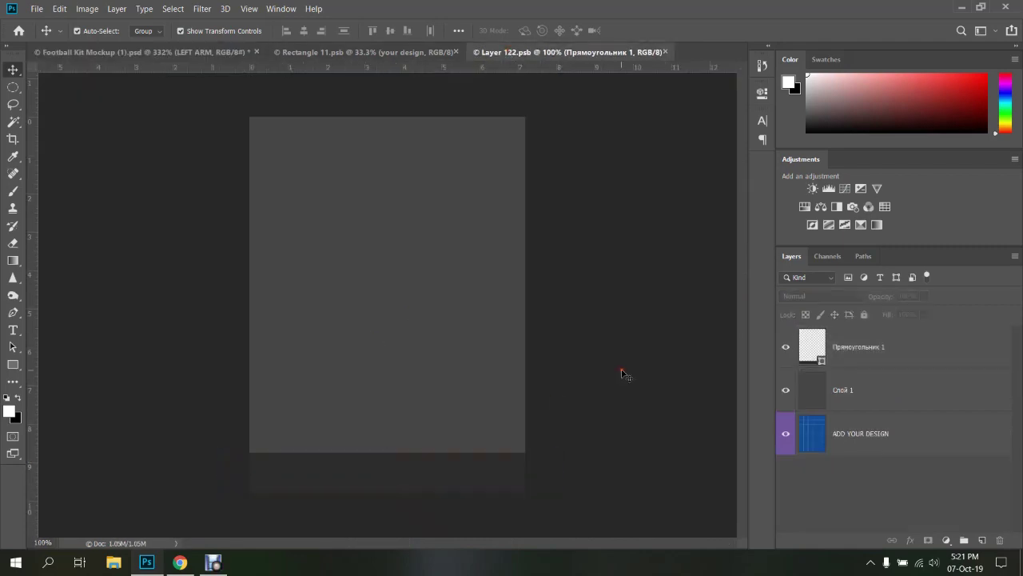
left_click(13, 364)
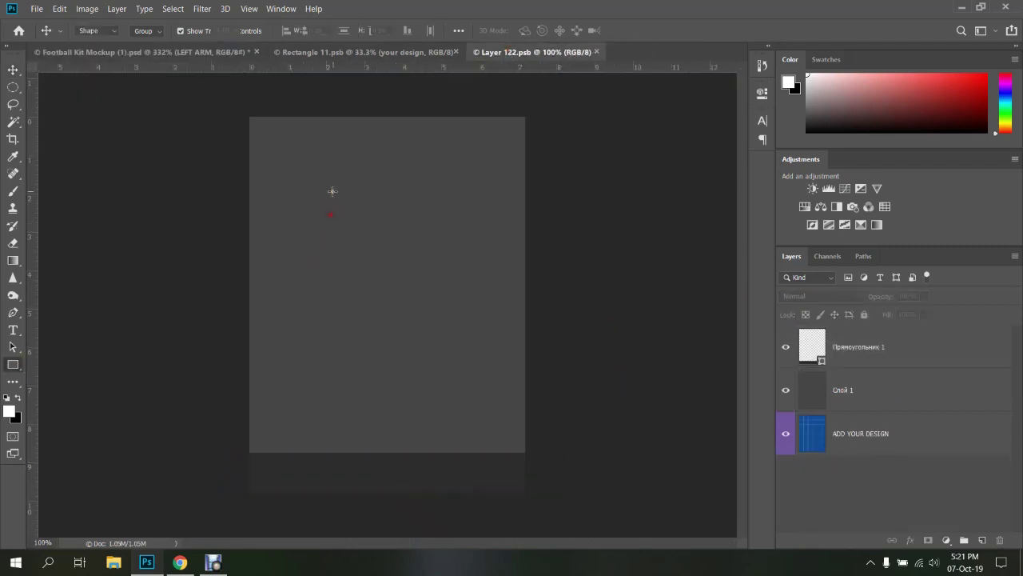
left_click_drag(314, 168, 326, 464)
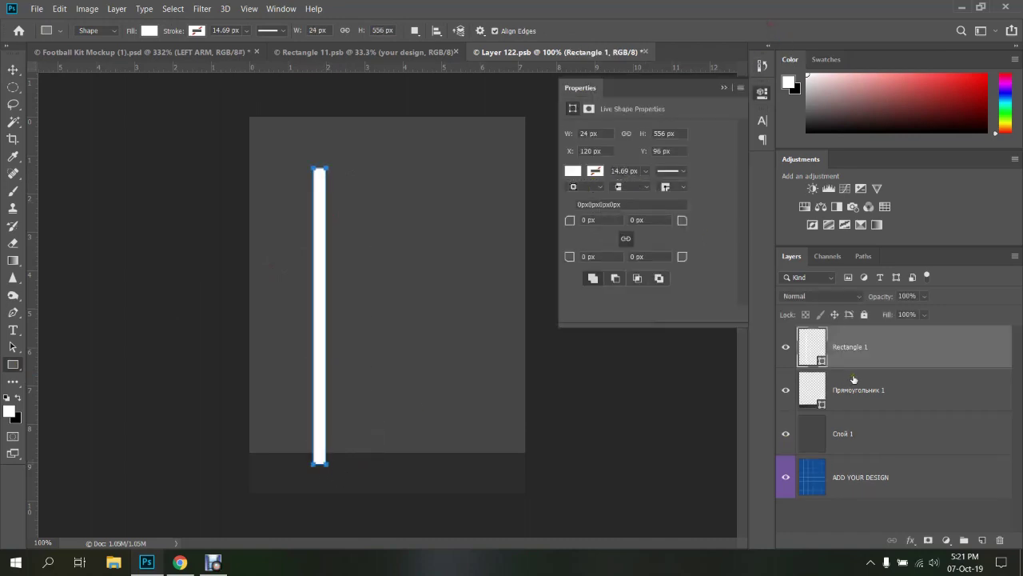
key("ctrl+j")
left_click(13, 70)
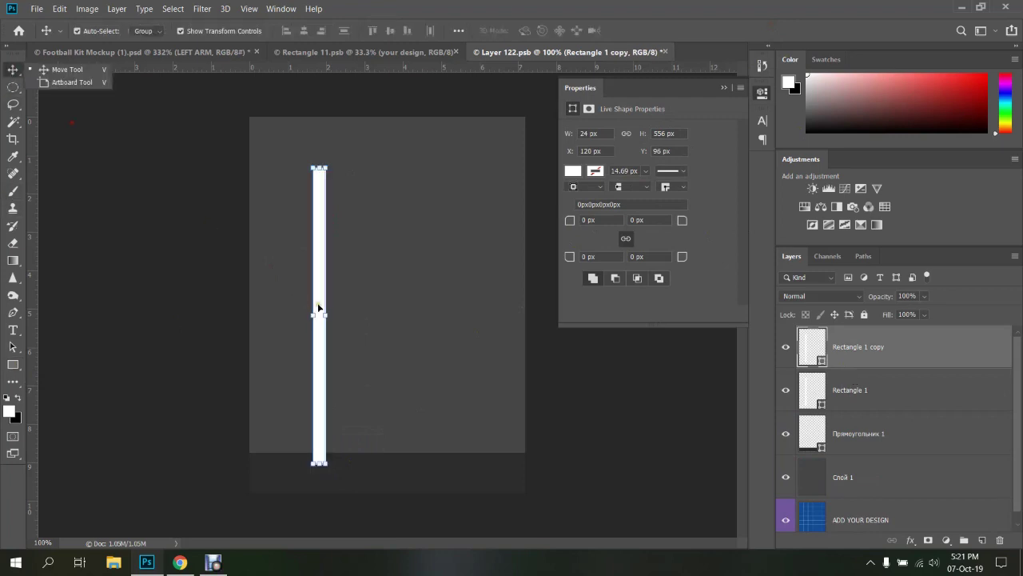
left_click_drag(318, 306, 362, 307)
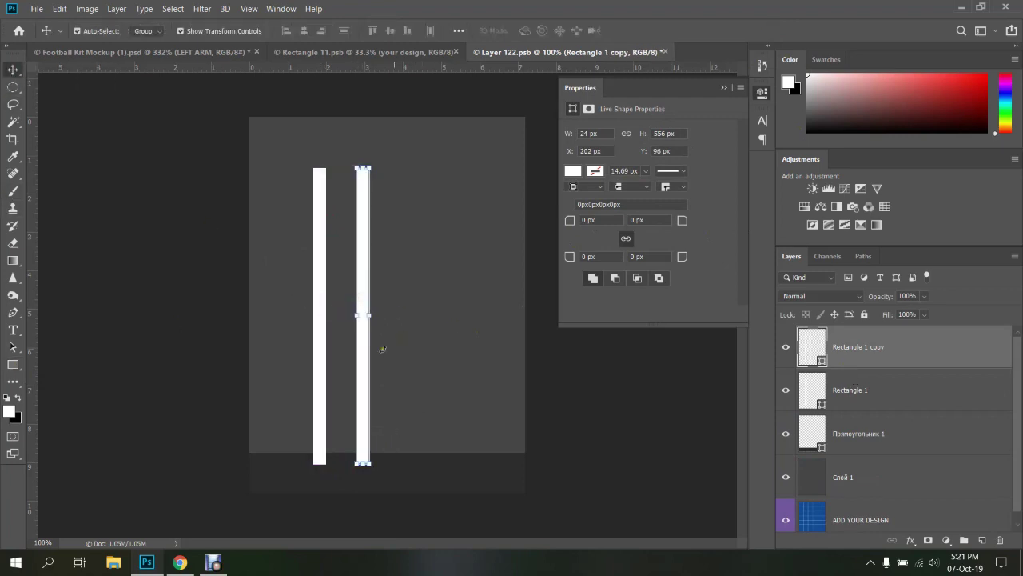
Duplicate the bar pair further right to make four stripes, then return to the kit mockup
left_click(878, 398, "shift")
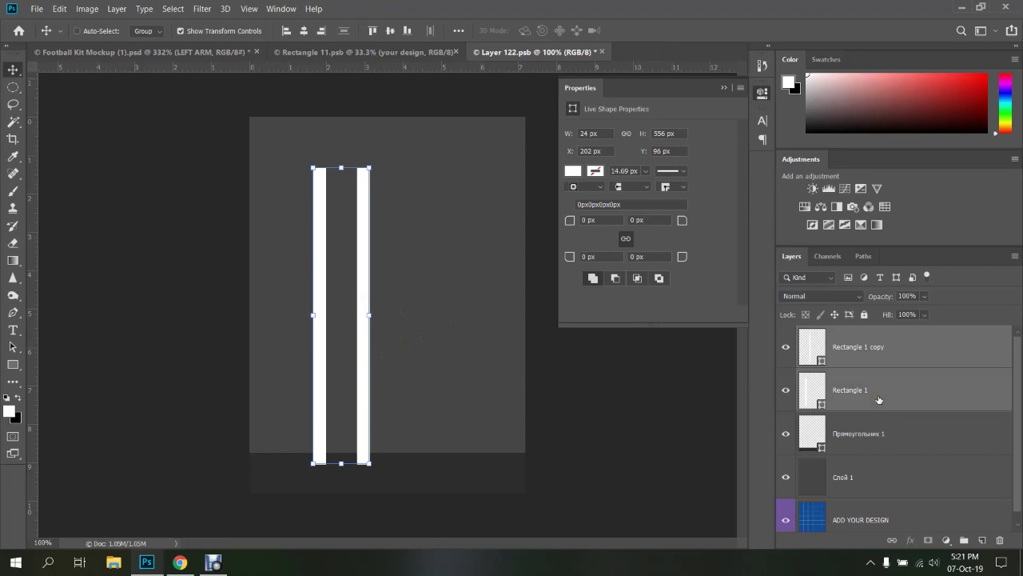
key("ctrl+j")
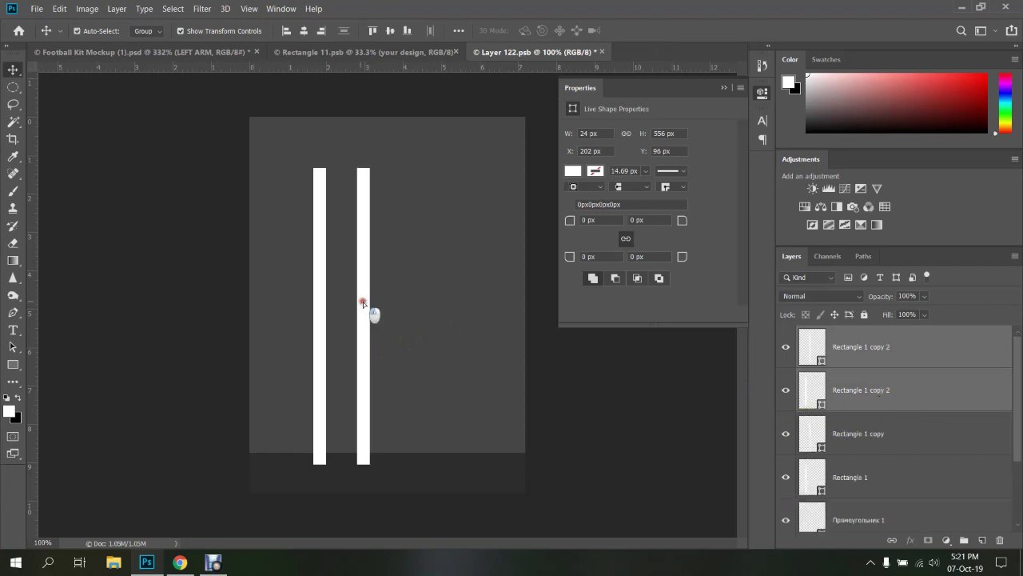
left_click_drag(363, 303, 462, 304)
left_click(587, 379)
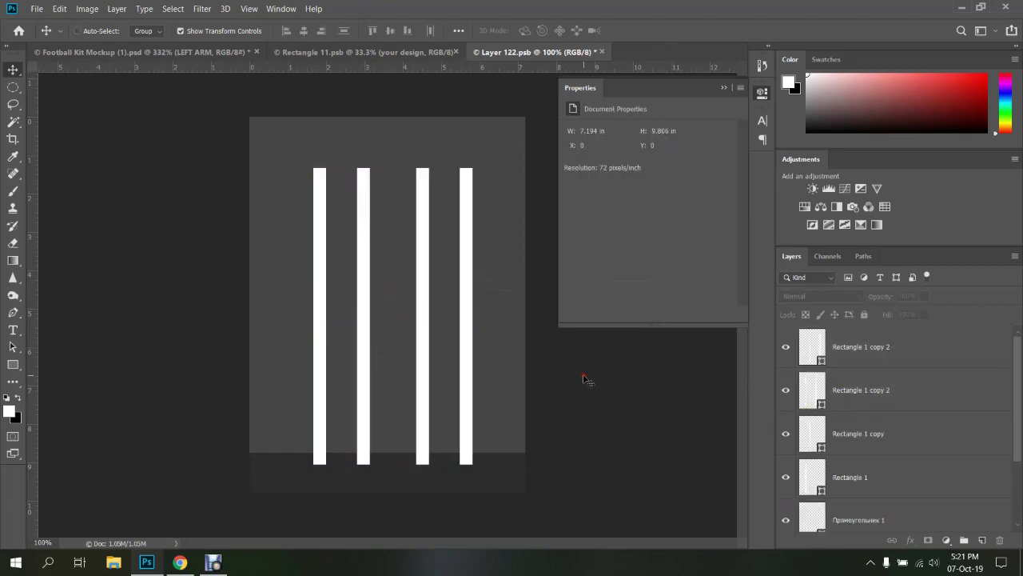
left_click(193, 51)
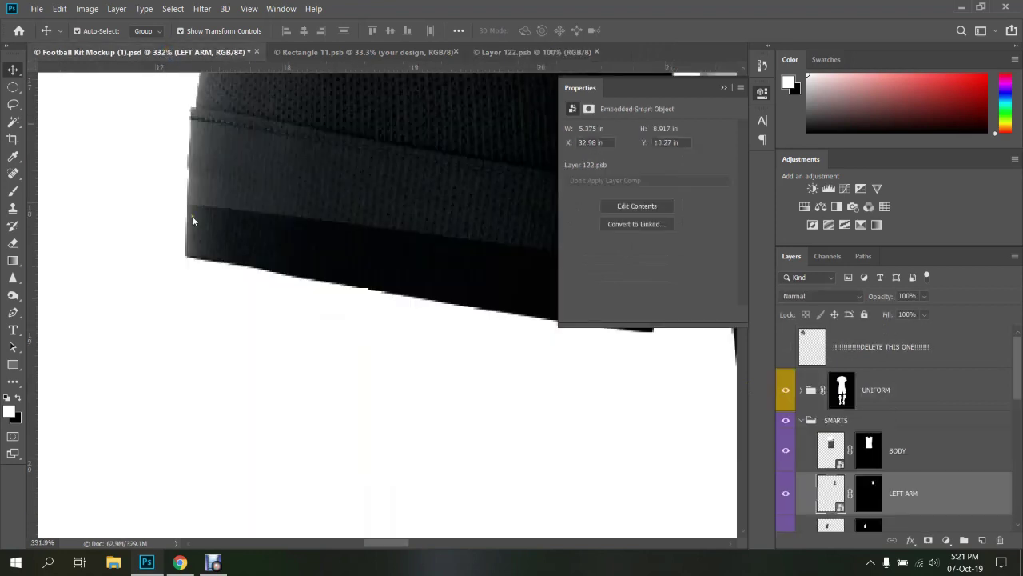
key("ctrl+0")
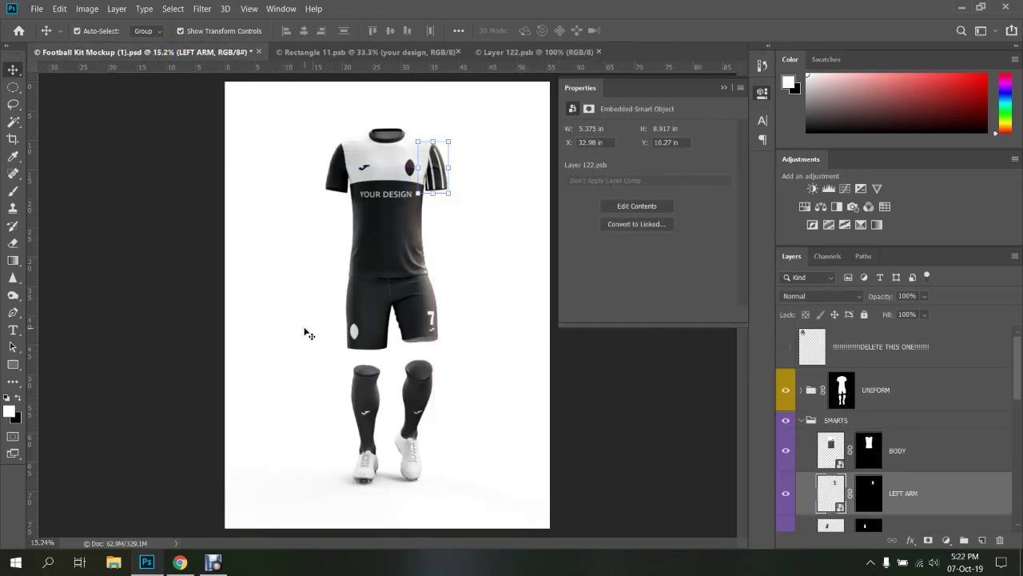
scroll(458, 162, "up", 3)
scroll(458, 161, "up", 2)
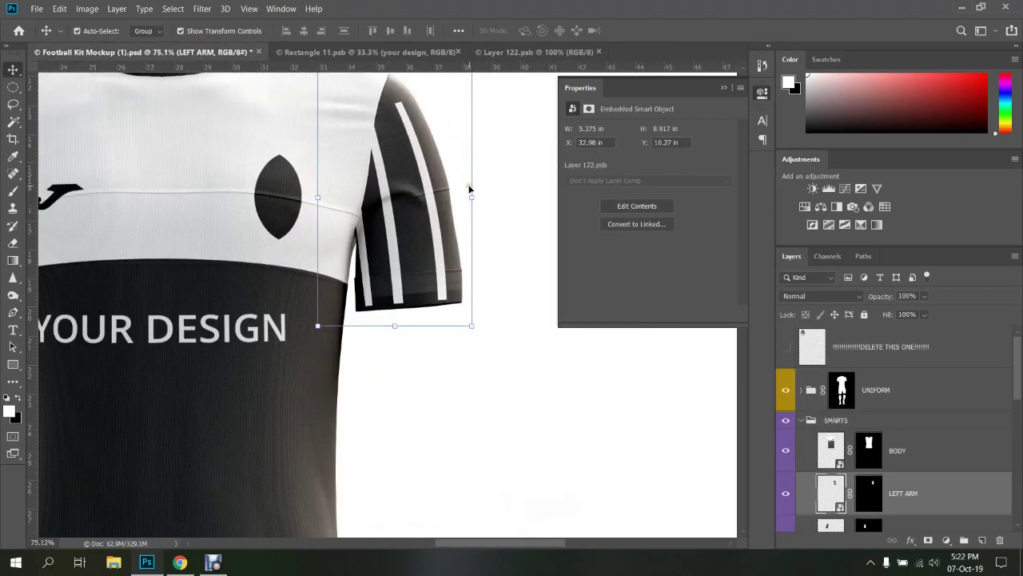
scroll(472, 188, "up", 1)
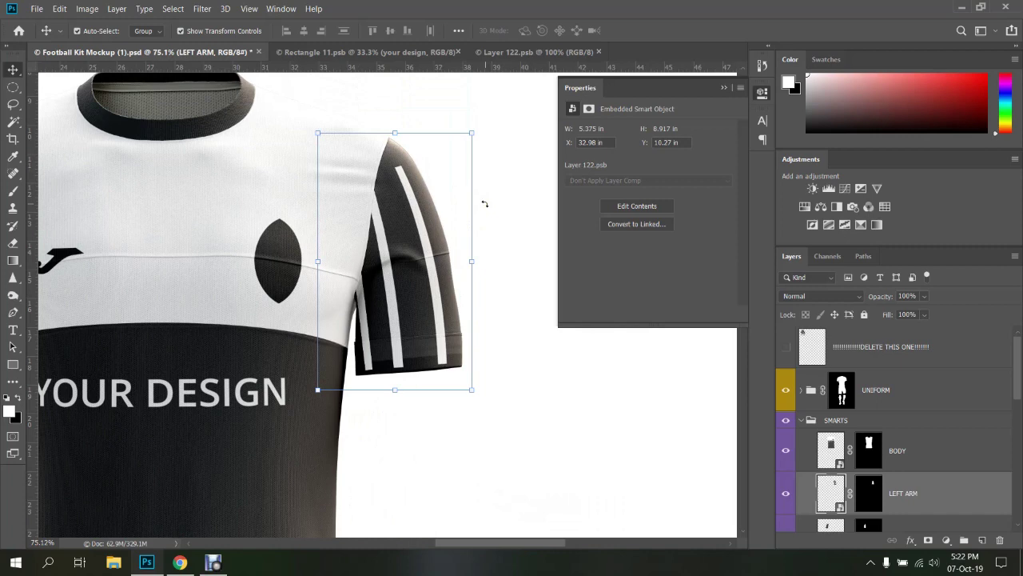
scroll(411, 256, "down", 1)
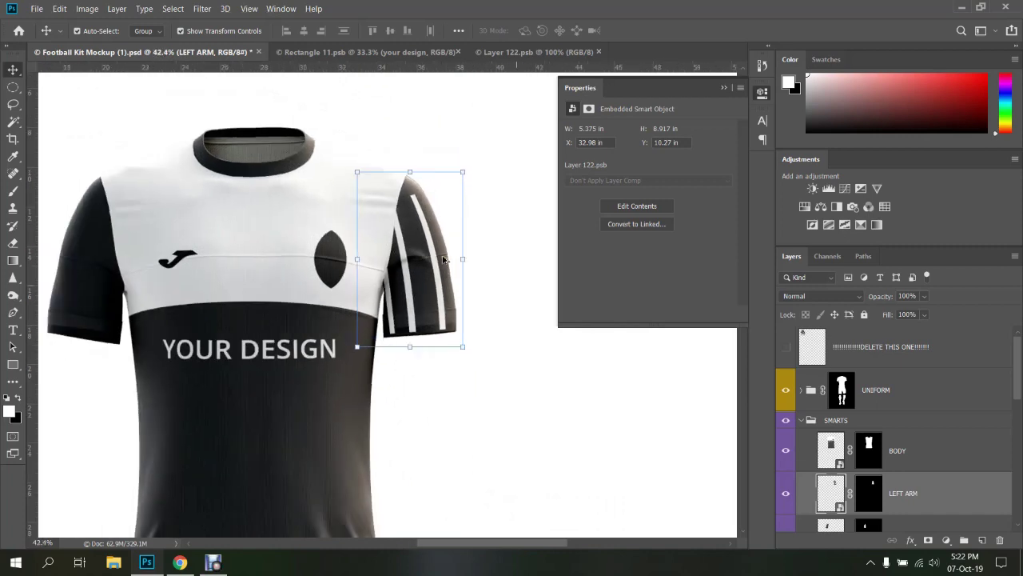
scroll(386, 199, "down", 1)
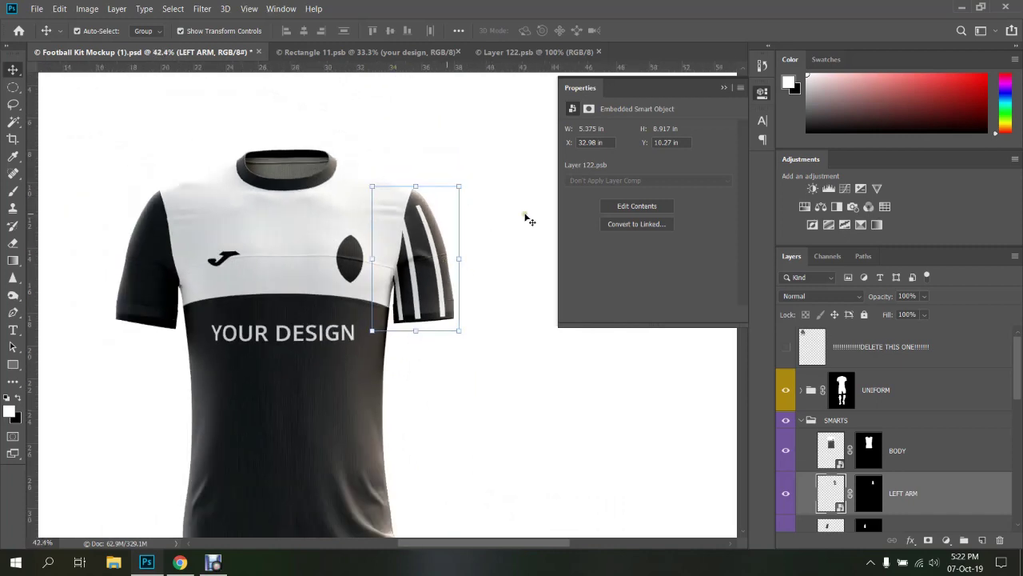
left_click(529, 52)
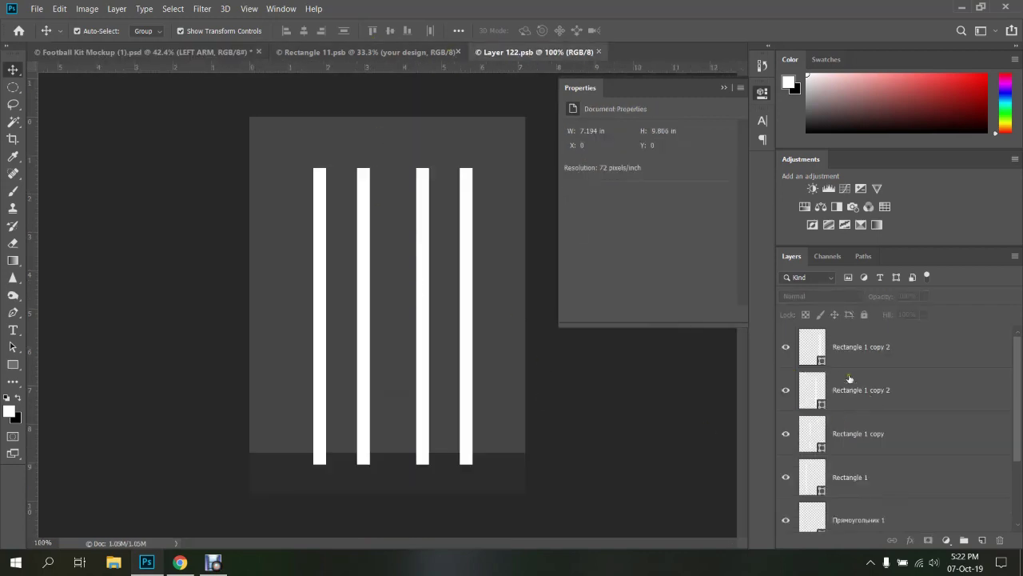
left_click(180, 52)
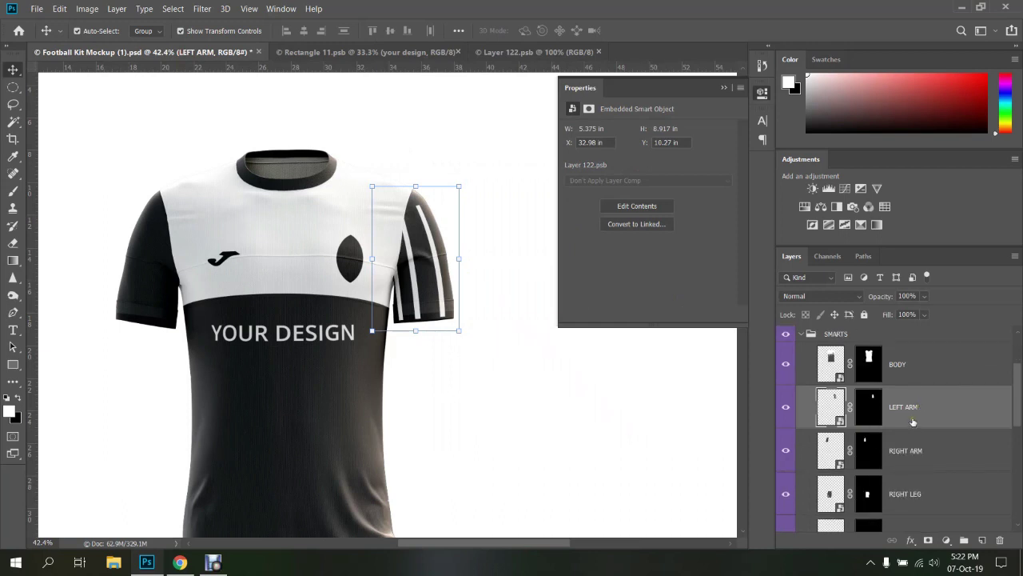
Open the RIGHT ARM smart object as Layer 1121.psb, then review the mockup's SMARTS layers
double_click(839, 465)
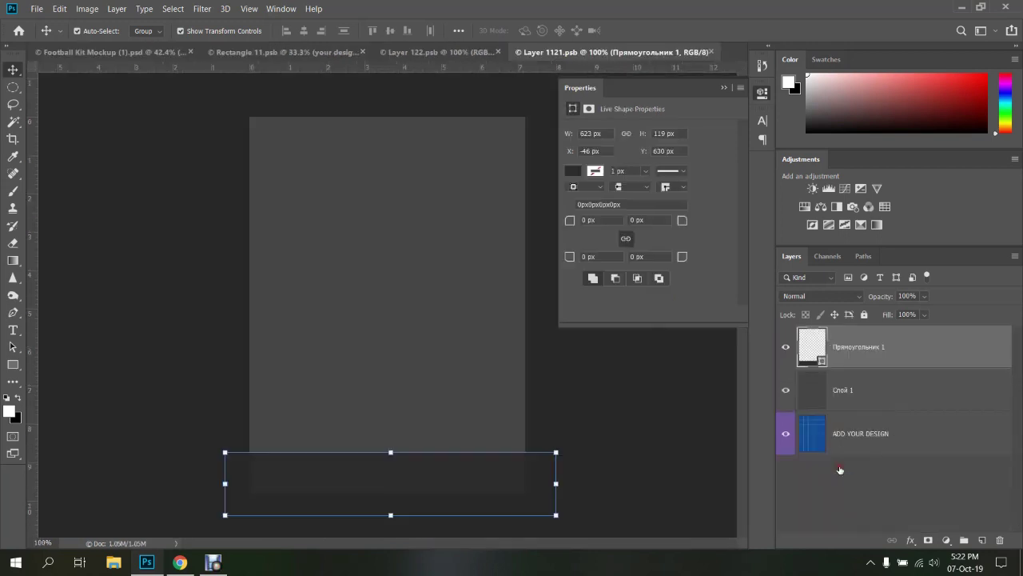
left_click(119, 50)
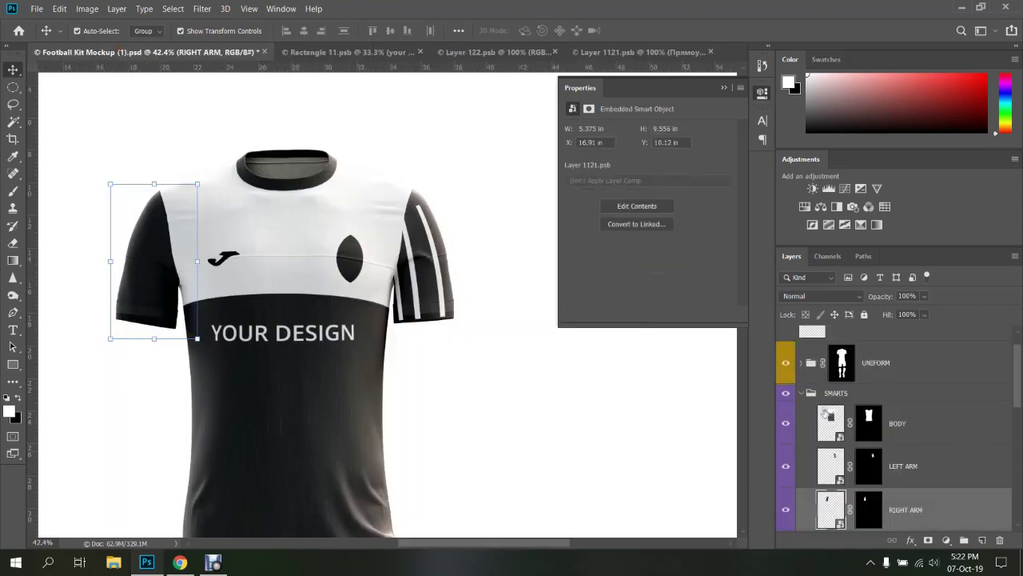
scroll(899, 468, "down", 3)
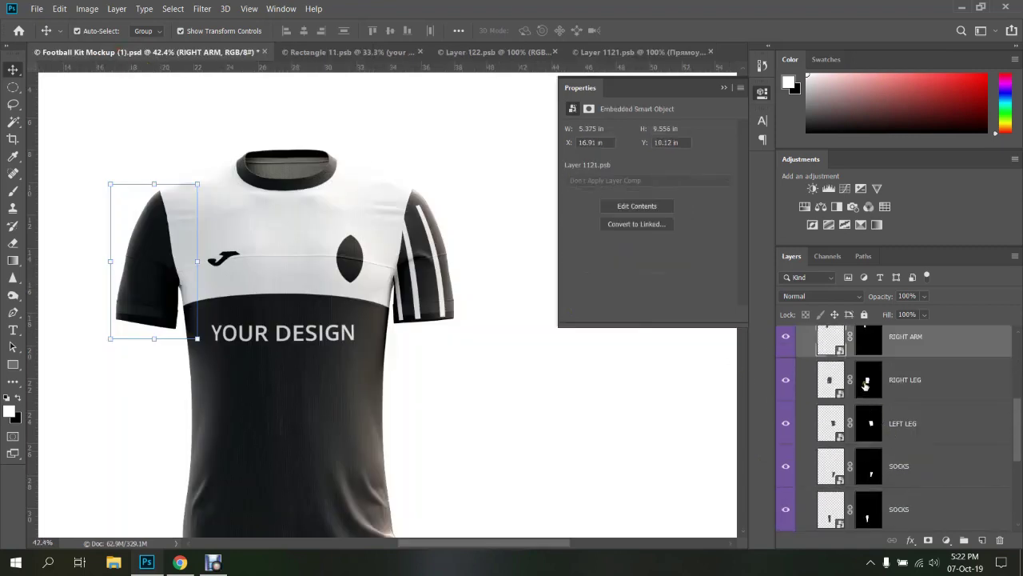
scroll(405, 421, "down", 2)
scroll(405, 421, "down", 2)
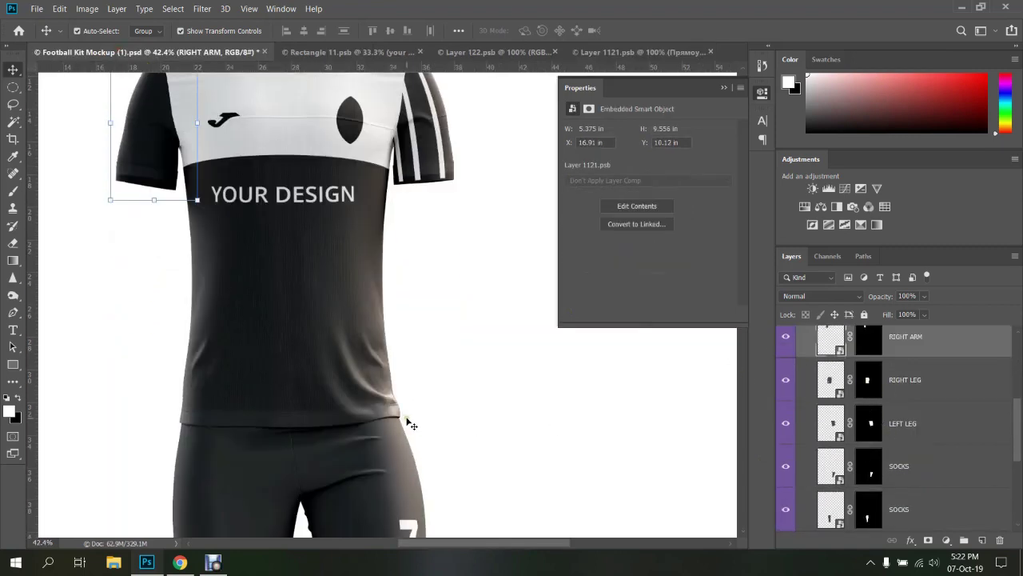
scroll(927, 437, "down", 2)
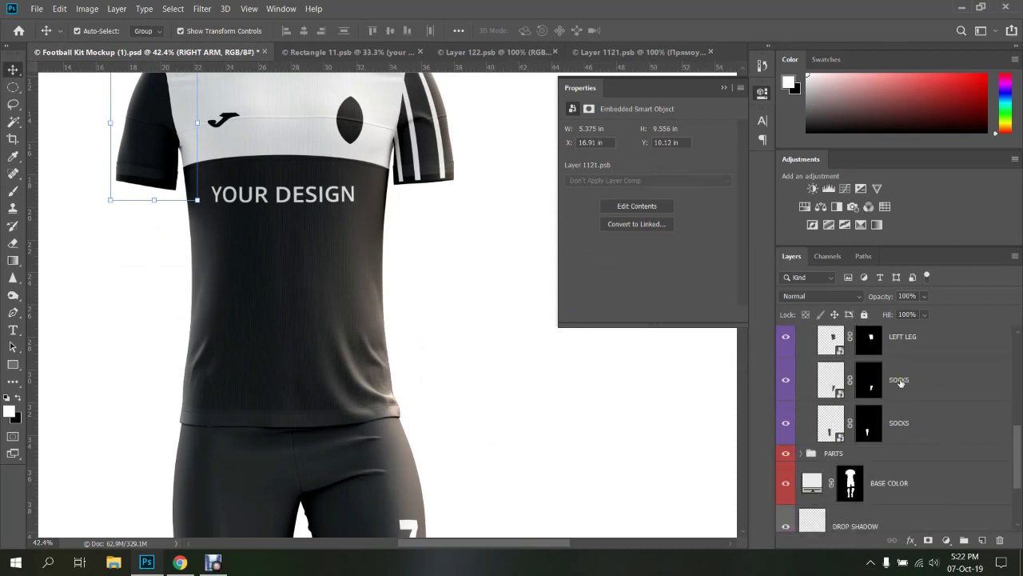
scroll(907, 404, "up", 3)
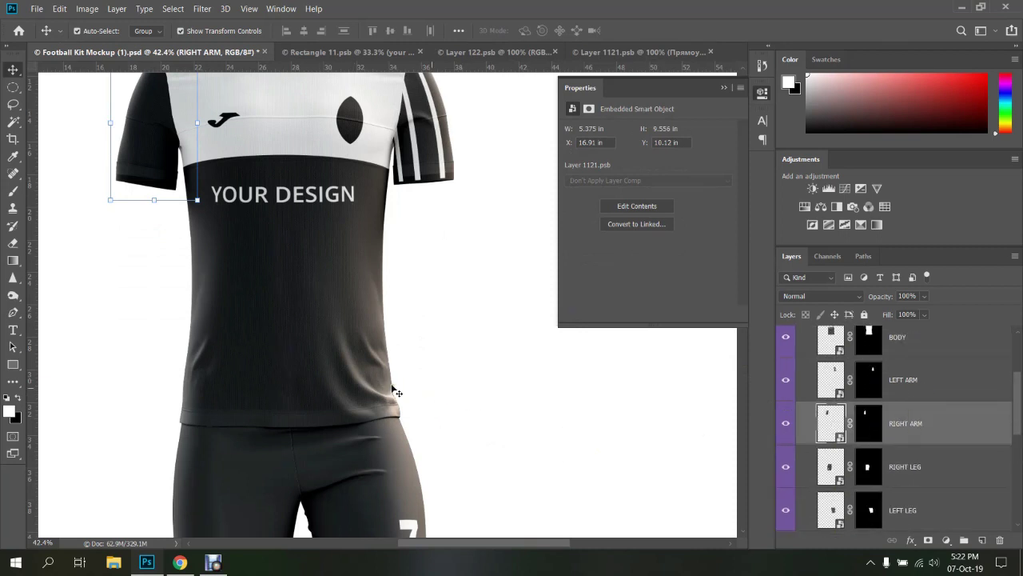
scroll(392, 388, "down", 1)
scroll(833, 402, "up", 2)
Hide the BODY, LEFT ARM and RIGHT ARM design layers
left_click(786, 423)
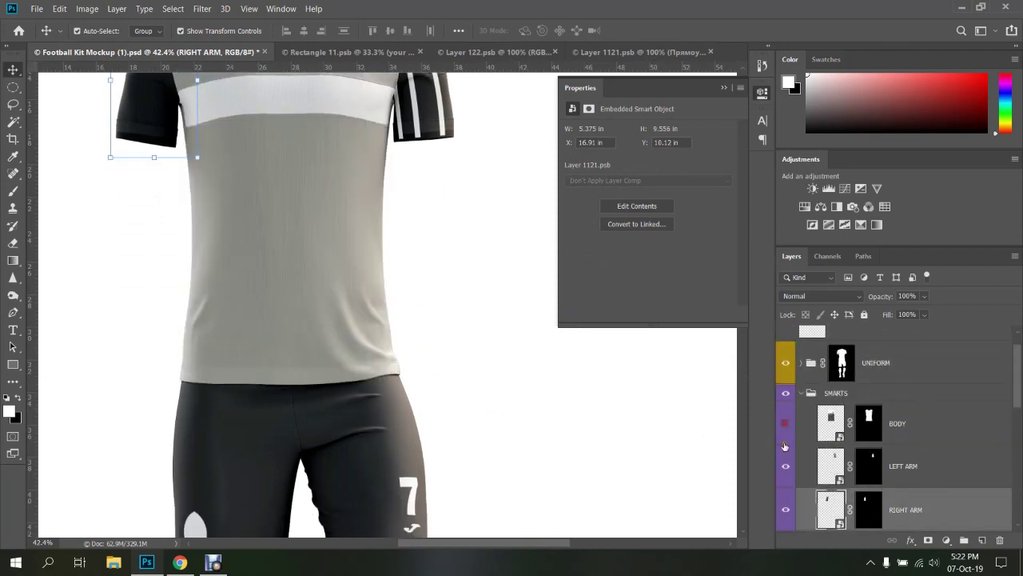
left_click(785, 466)
scroll(792, 454, "down", 1)
scroll(791, 454, "down", 1)
left_click(786, 423)
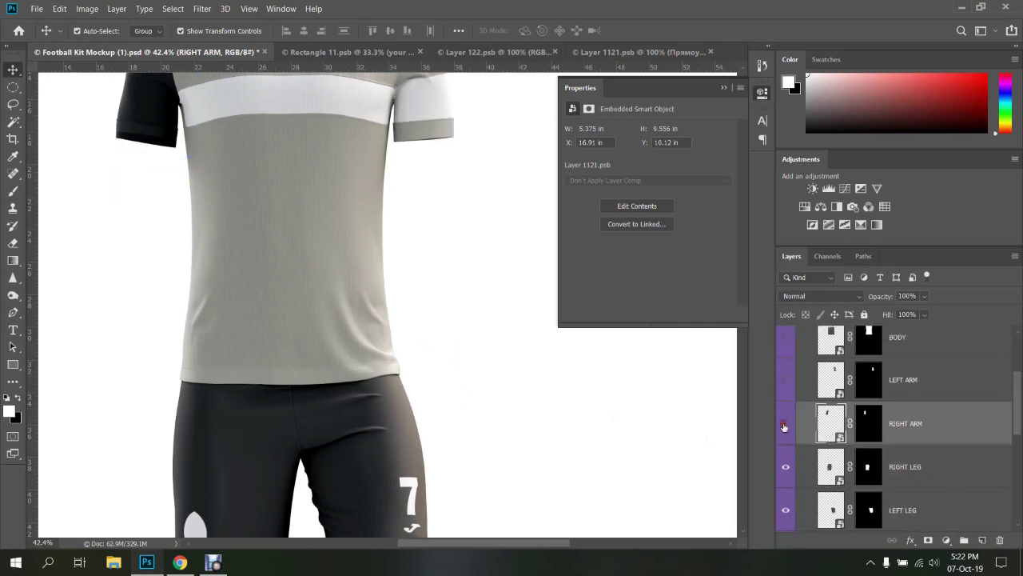
scroll(808, 392, "down", 3)
scroll(810, 376, "up", 1)
scroll(477, 387, "down", 2)
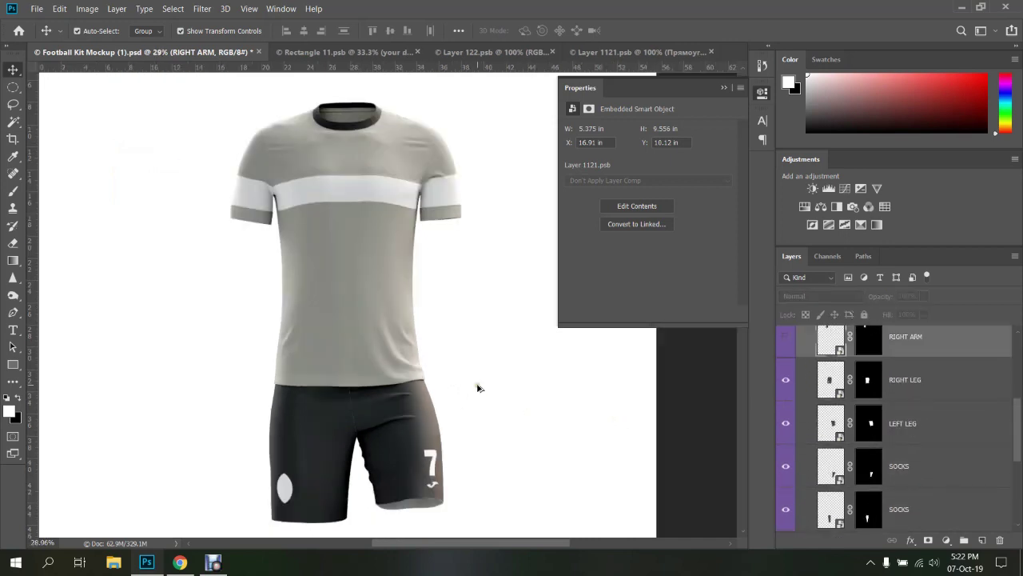
scroll(596, 407, "down", 1)
scroll(546, 413, "down", 1)
scroll(550, 417, "down", 3)
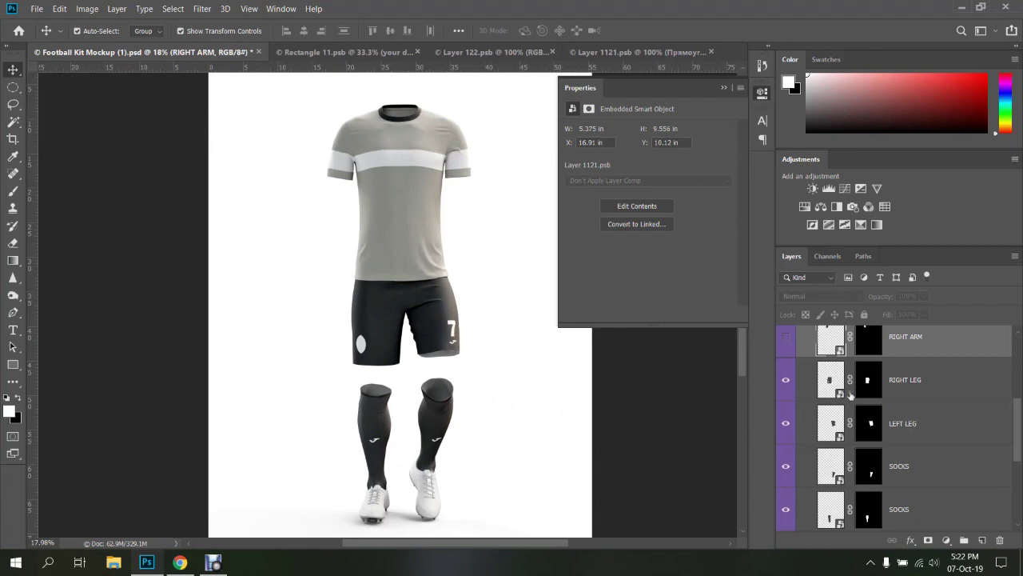
Hide the RIGHT LEG, LEFT LEG and both SOCKS layers, and close Layer 122.psb
left_click(786, 380)
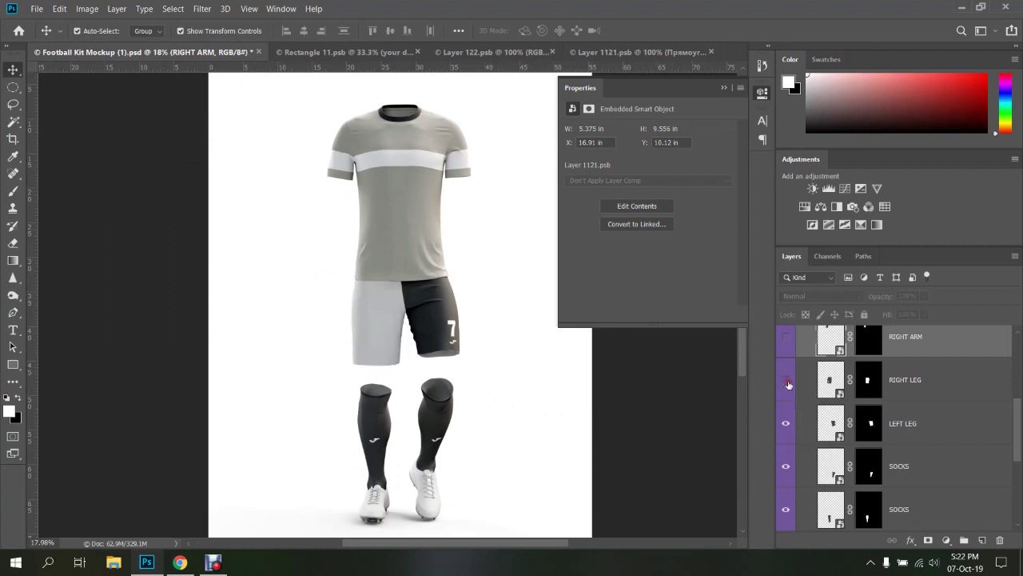
left_click(786, 424)
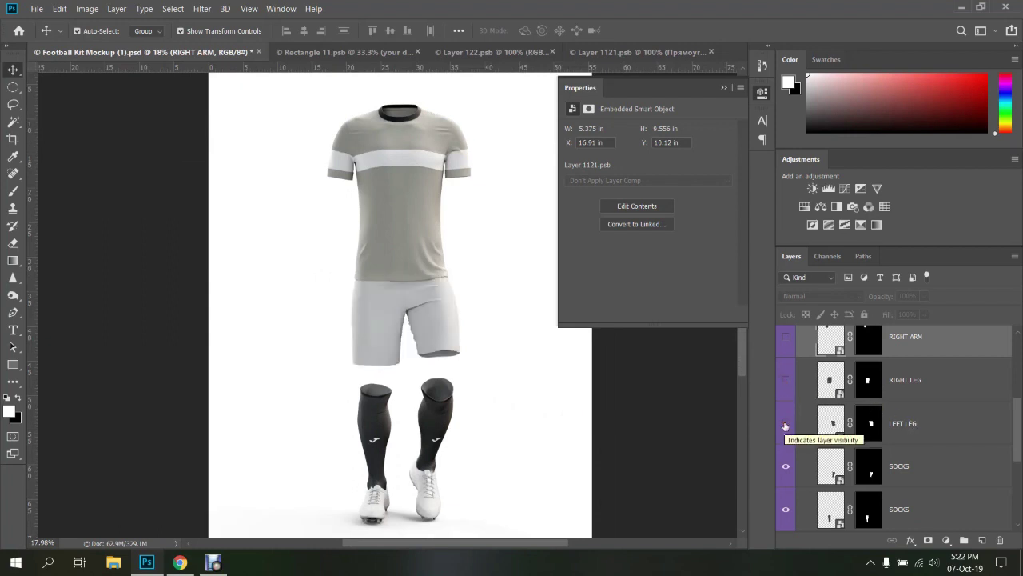
left_click(787, 468)
left_click(787, 512)
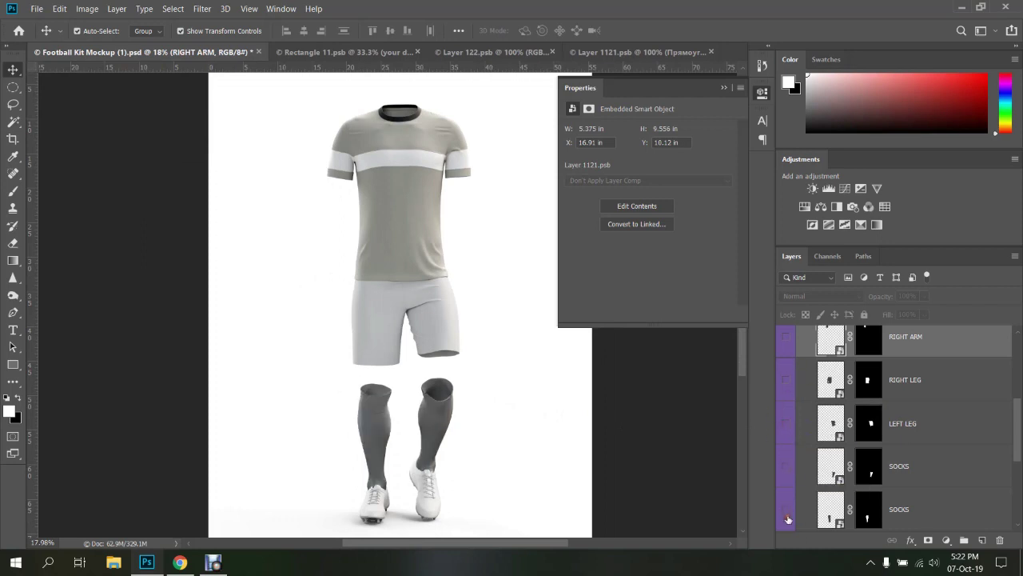
scroll(791, 480, "up", 3)
scroll(800, 448, "down", 3)
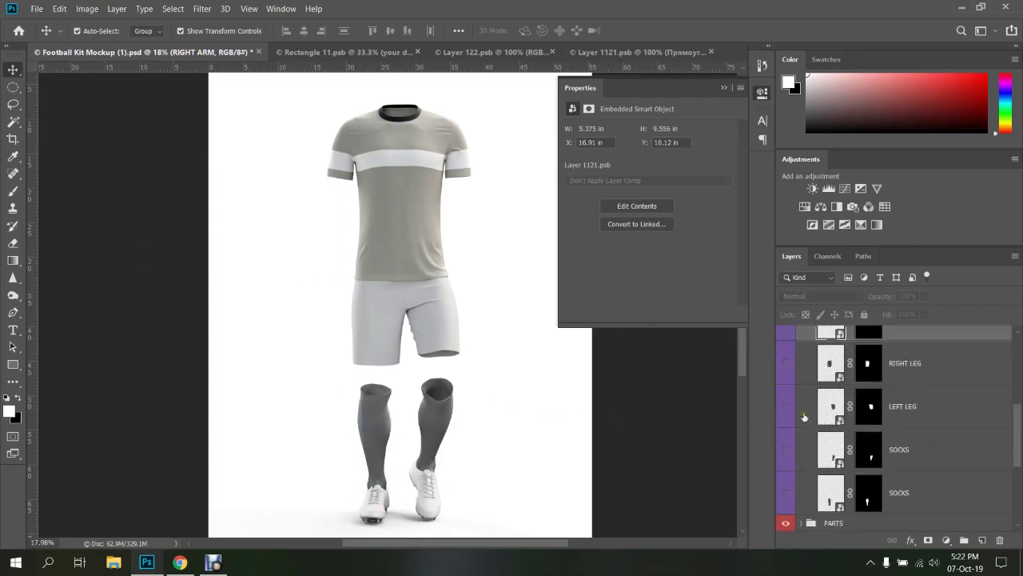
scroll(805, 416, "up", 3)
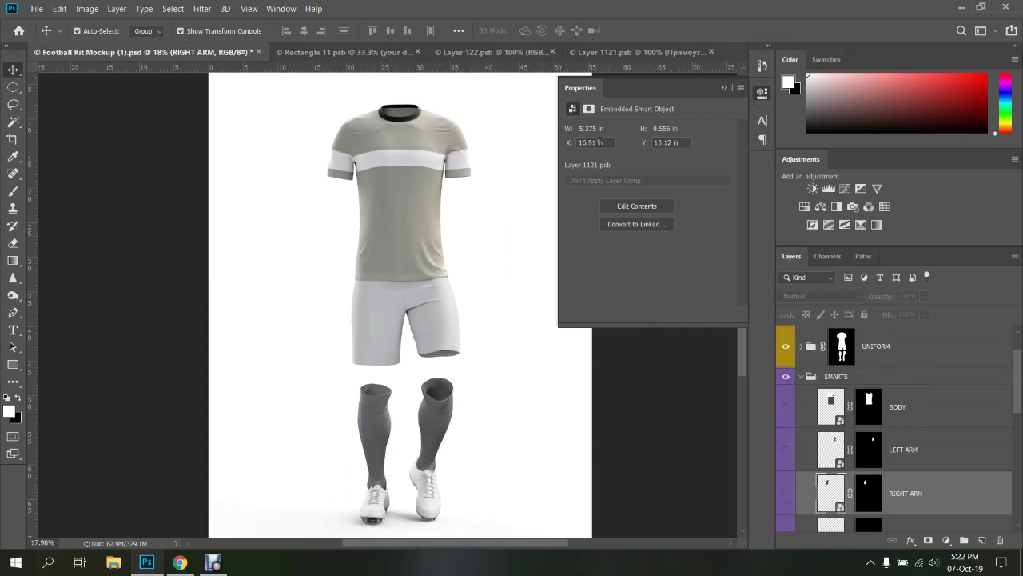
left_click(551, 52)
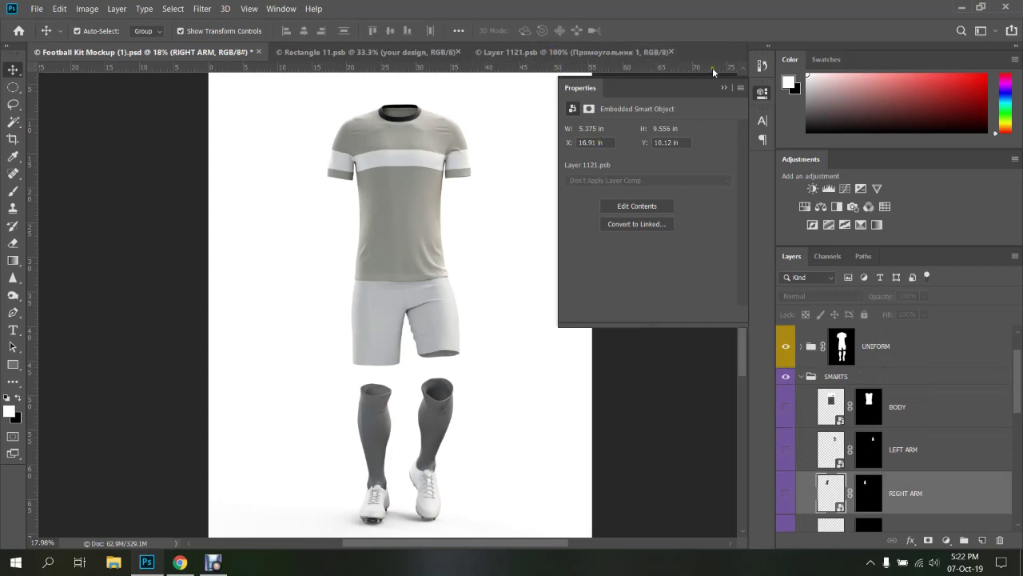
Close Layer 1121.psb and dismiss the properties panel on Rectangle 11.psb
left_click(670, 52)
left_click(375, 52)
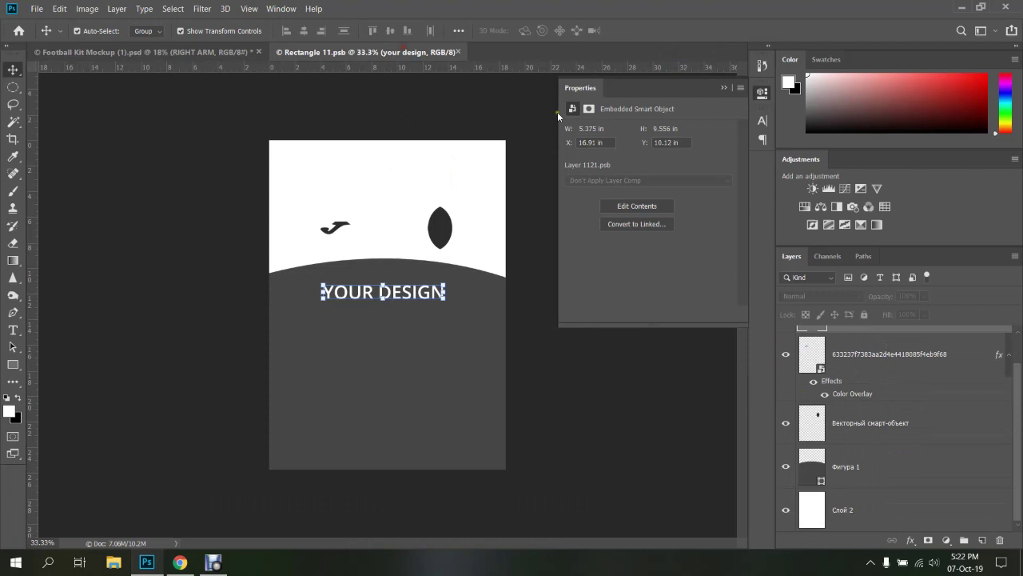
left_click(764, 92)
Turn the BODY layer back on in the mockup, then switch to the Pinterest reference in Chrome
left_click(192, 53)
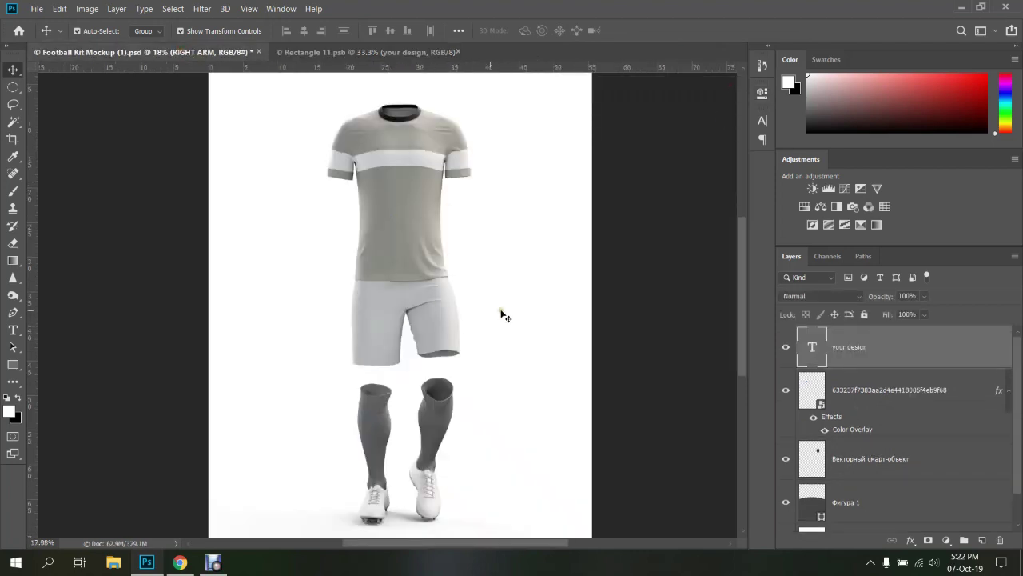
left_click(786, 423)
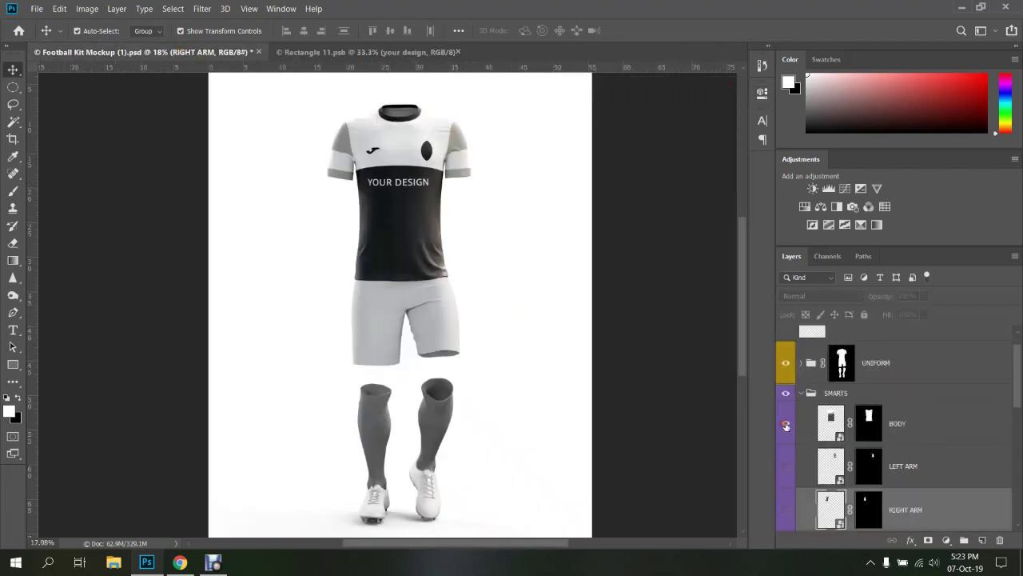
left_click(403, 52)
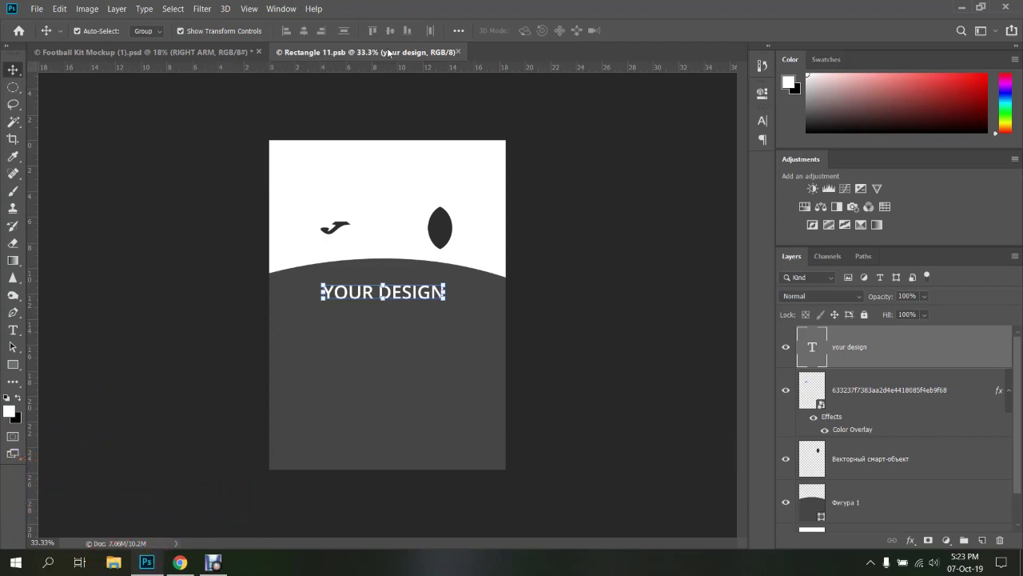
left_click(179, 562)
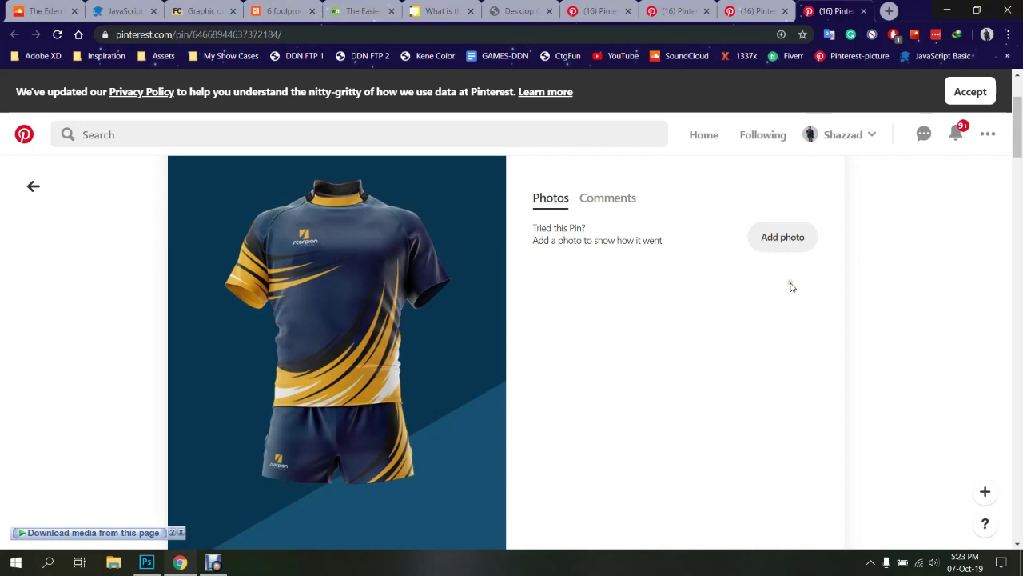
Browse the related jerseys and open the white-and-navy UNITED kit pin
scroll(651, 384, "down", 5)
scroll(583, 374, "down", 5)
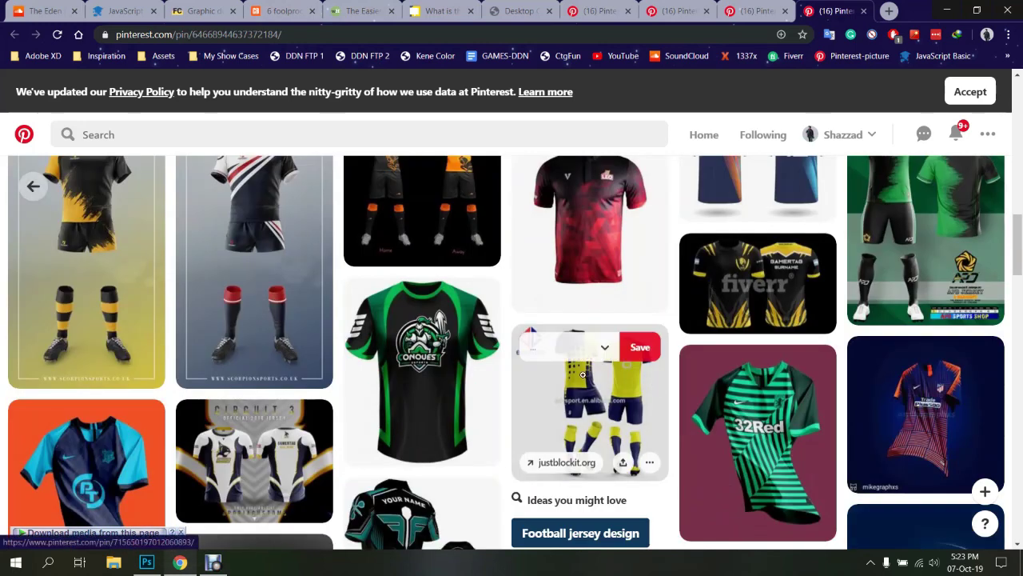
scroll(201, 347, "up", 2)
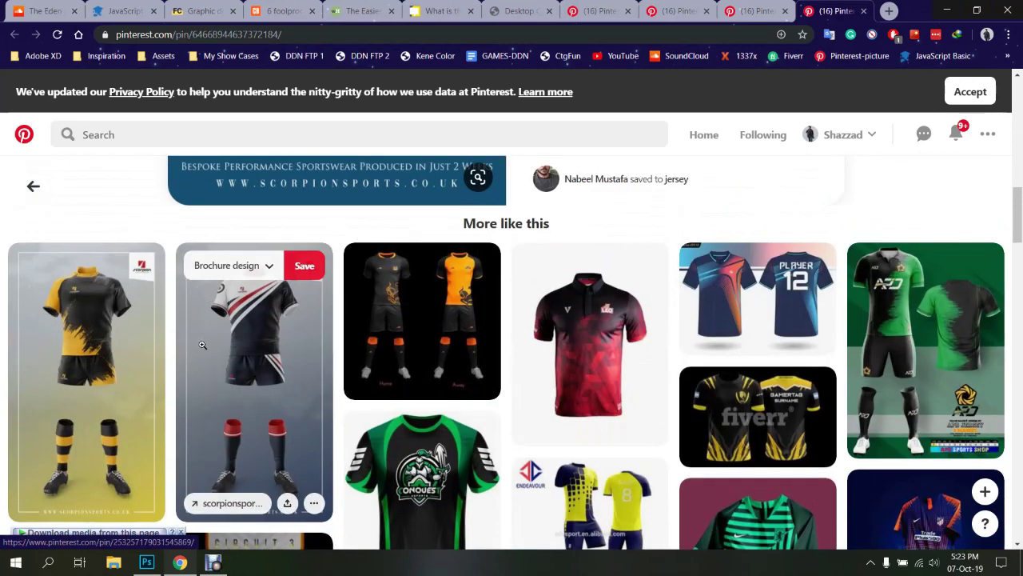
mouse_move(89, 332)
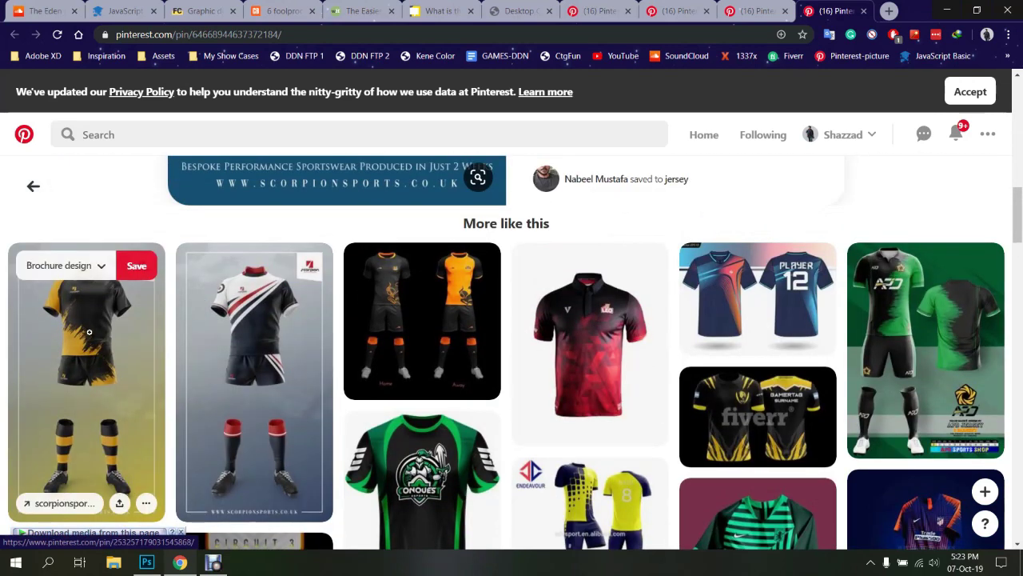
scroll(89, 332, "down", 3)
scroll(89, 332, "down", 2)
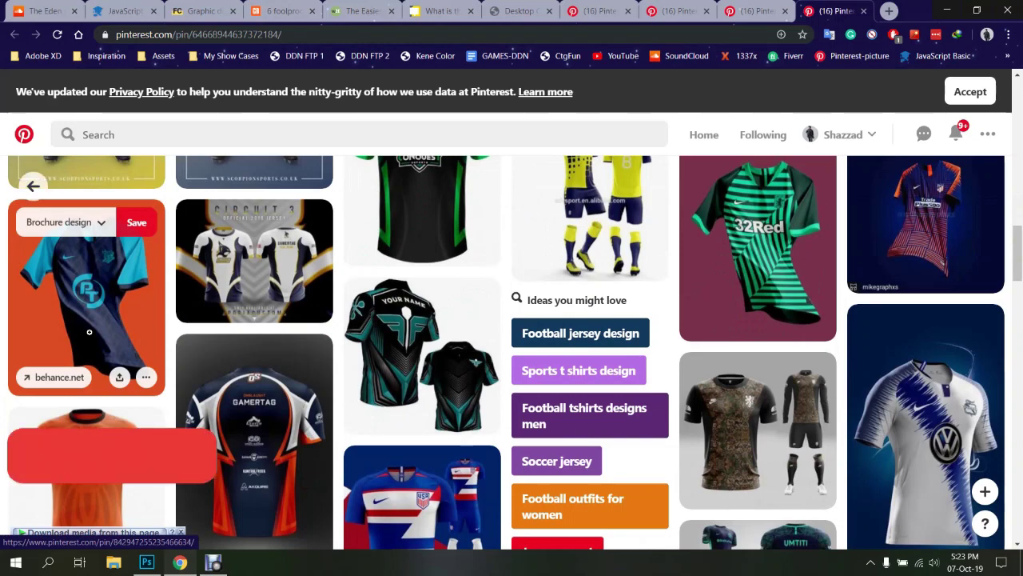
scroll(88, 332, "down", 2)
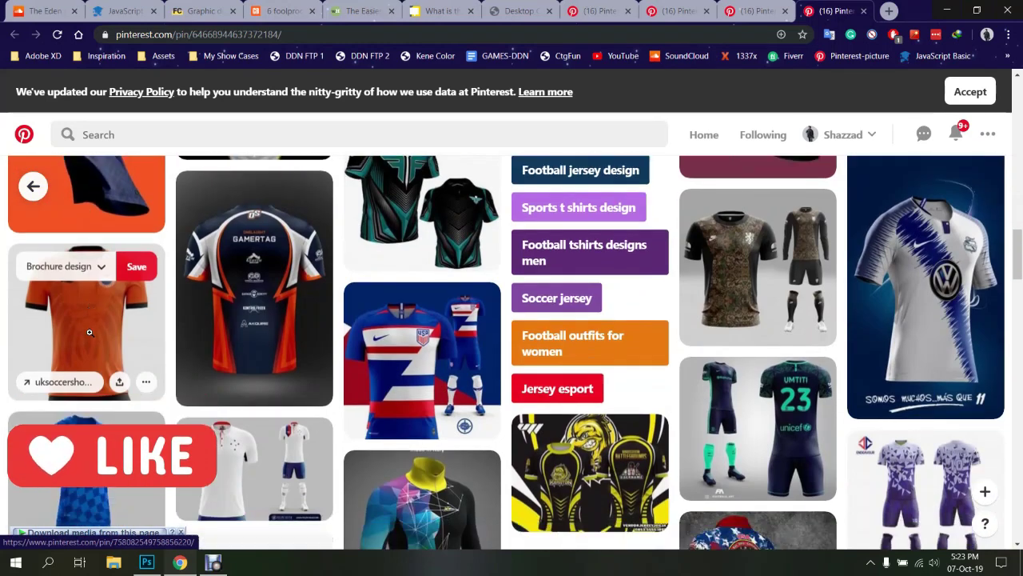
scroll(88, 332, "down", 3)
scroll(89, 332, "down", 1)
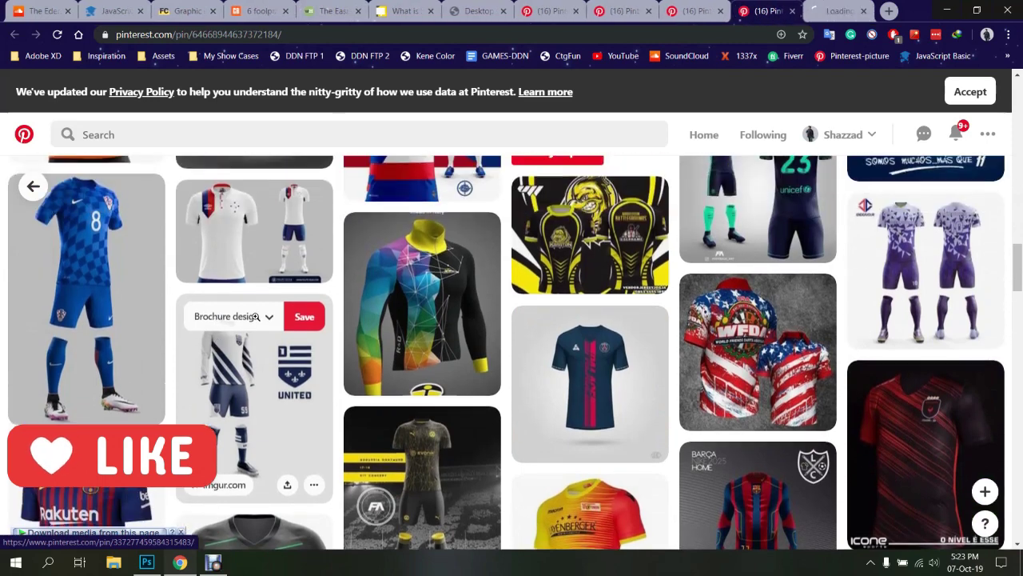
left_click(216, 285)
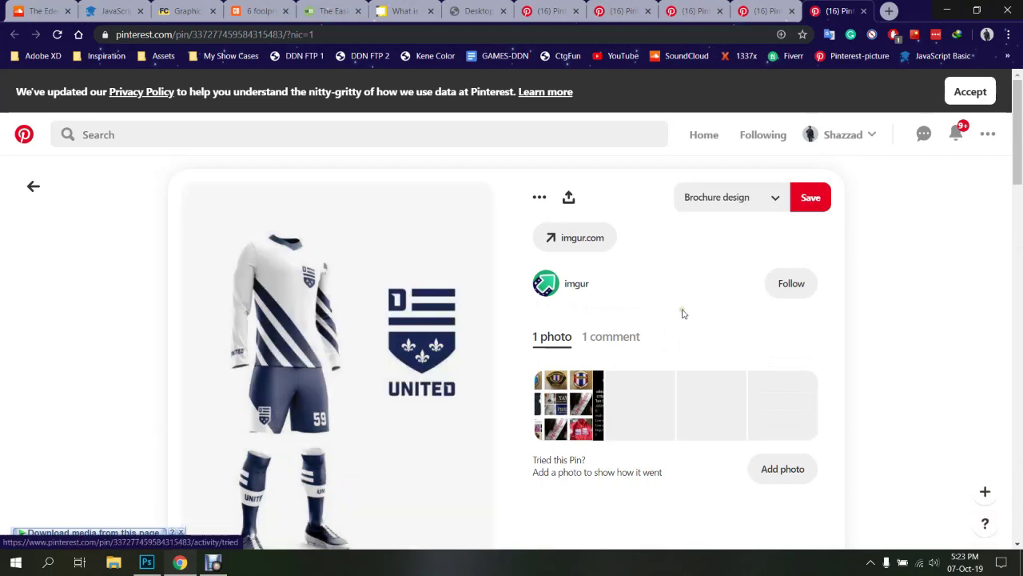
Compare the Pinterest tabs on the UNITED kit pin, then return to Photoshop
left_click(758, 10)
scroll(559, 335, "up", 5)
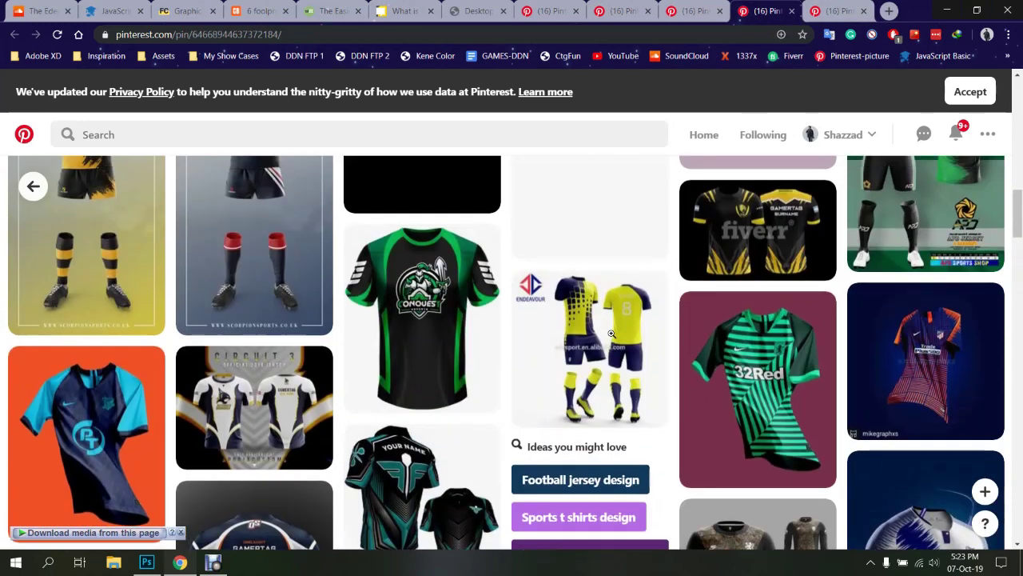
scroll(653, 360, "up", 5)
scroll(653, 360, "up", 2)
left_click(836, 10)
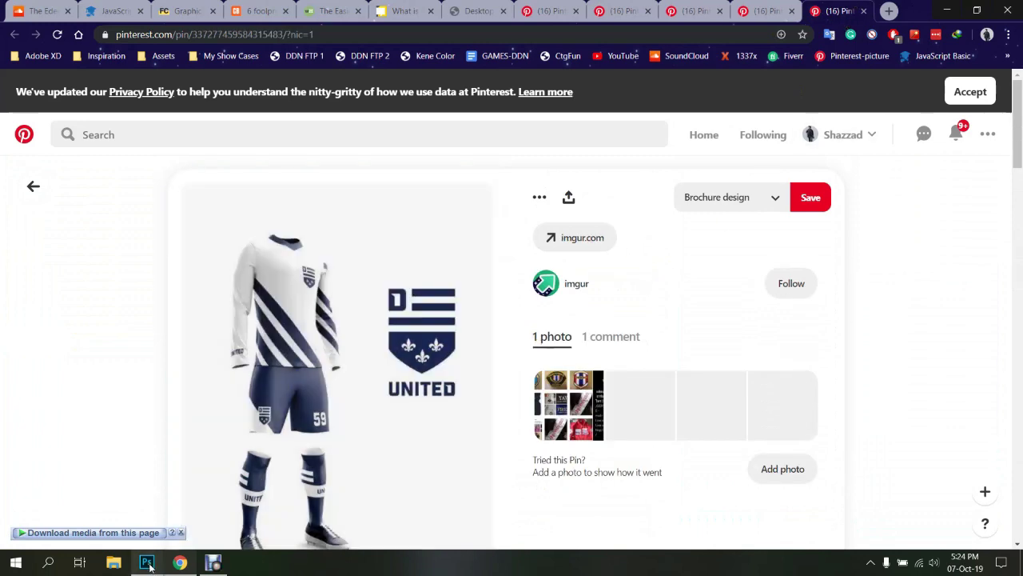
left_click(148, 563)
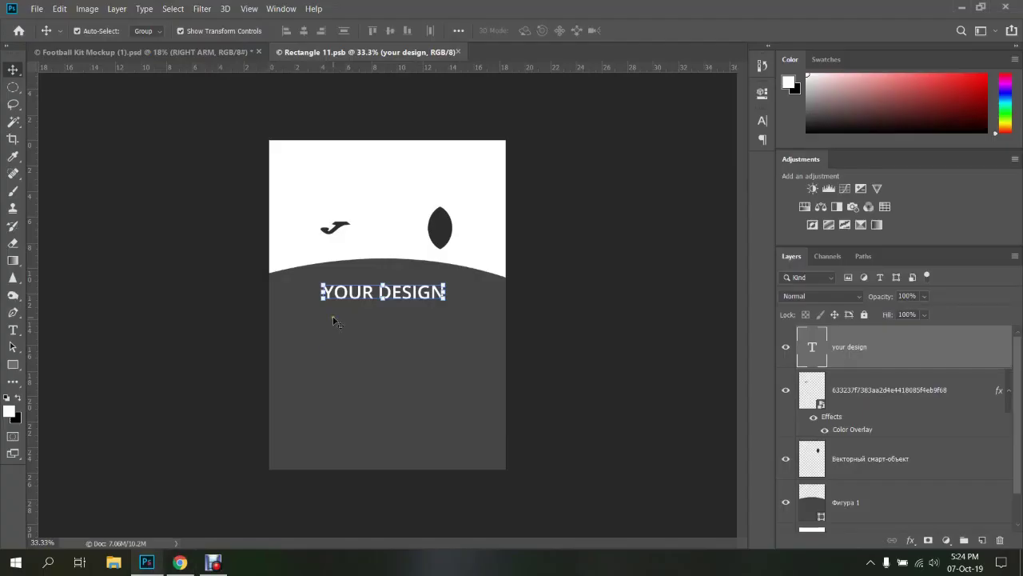
Select the template's layers from Фигура 1 to Слой 2 and group them into Group 1
left_click(810, 490)
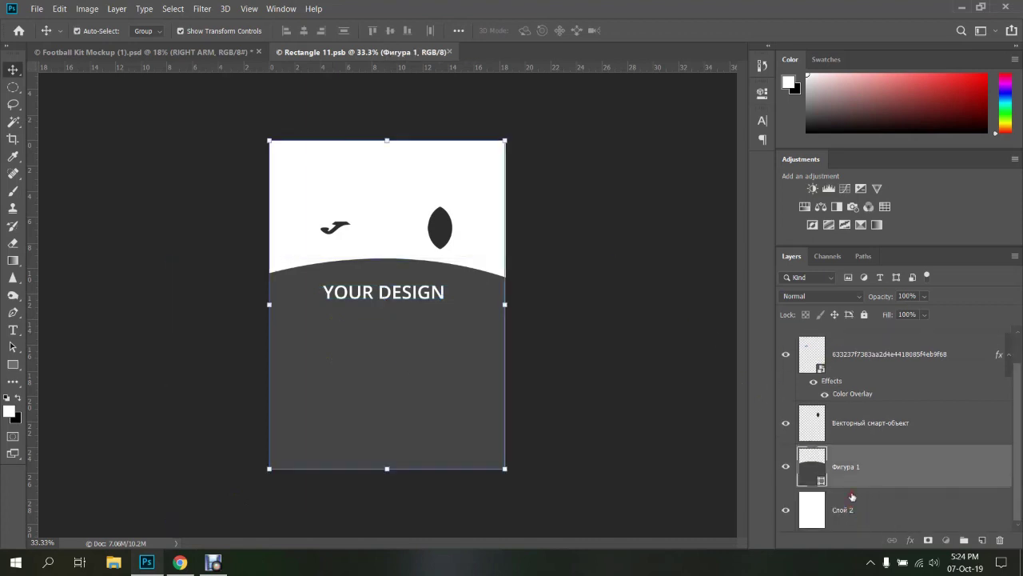
scroll(852, 496, "up", 2)
left_click(860, 361)
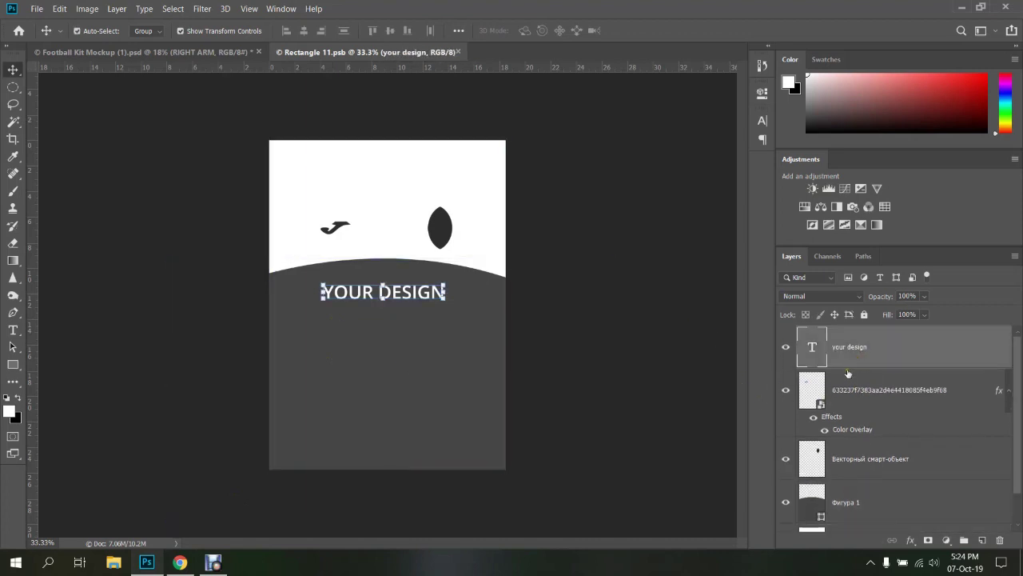
scroll(849, 373, "down", 1)
left_click(864, 509)
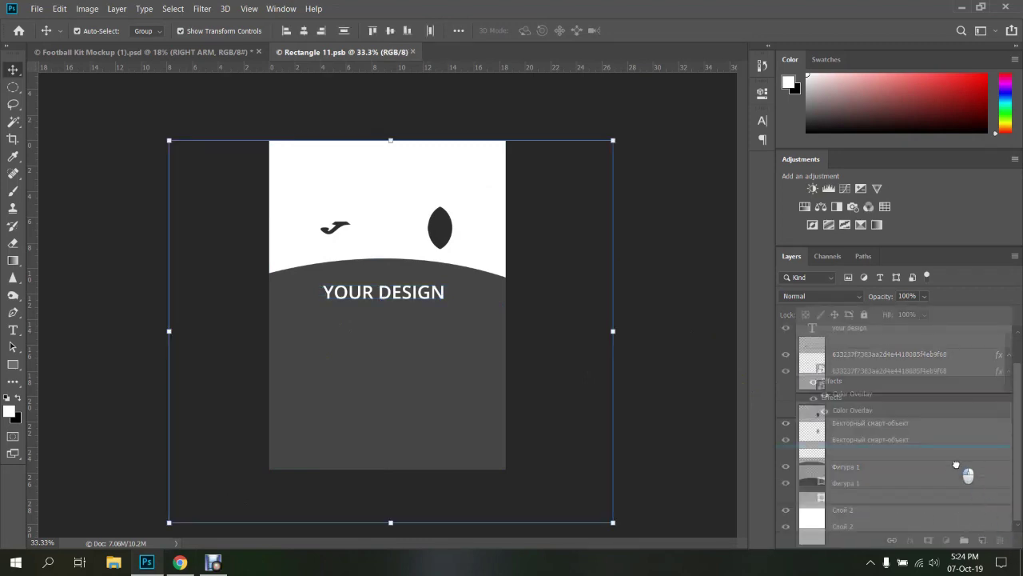
scroll(962, 473, "up", 1)
key("ctrl+g")
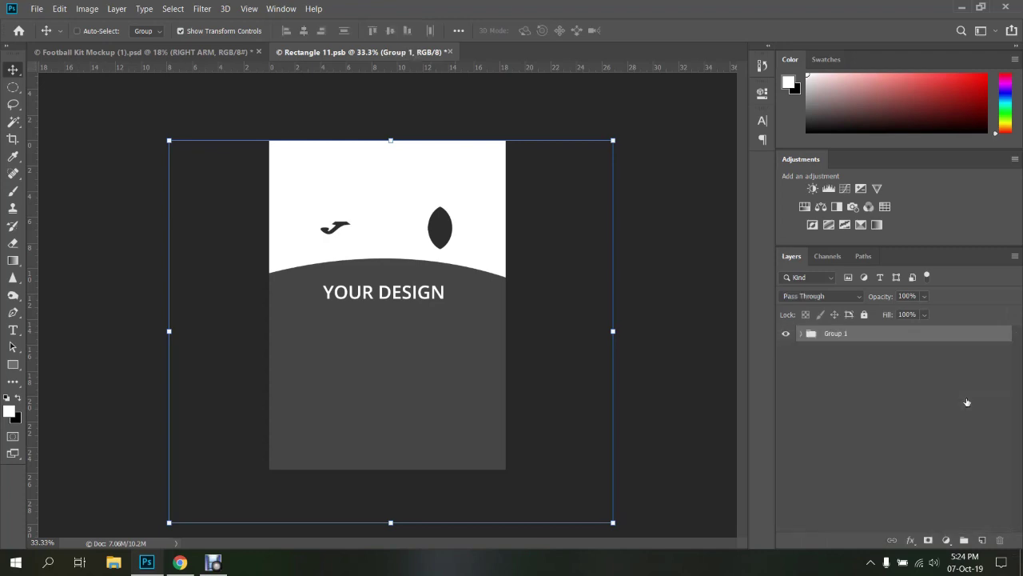
left_click(845, 339)
Delete the your design text and logo layers inside Group 1, abandoning a new-group attempt
left_click(800, 334)
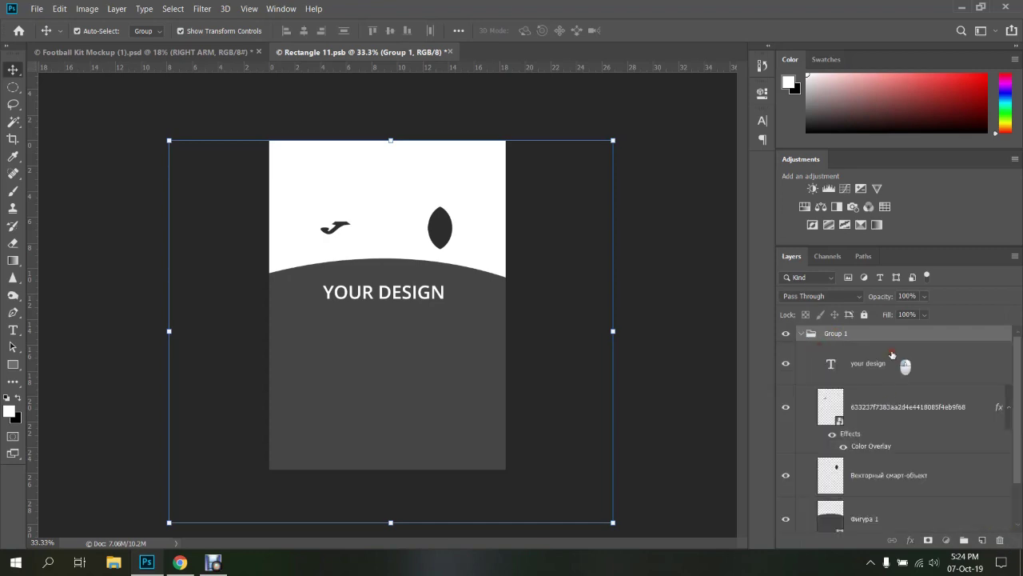
left_click(902, 366)
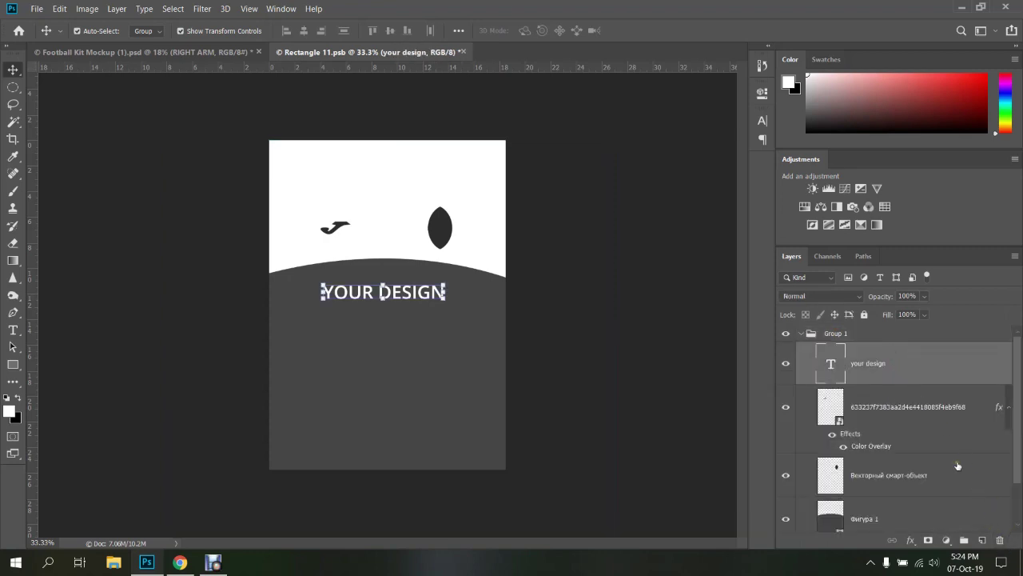
key("Delete")
key("Delete")
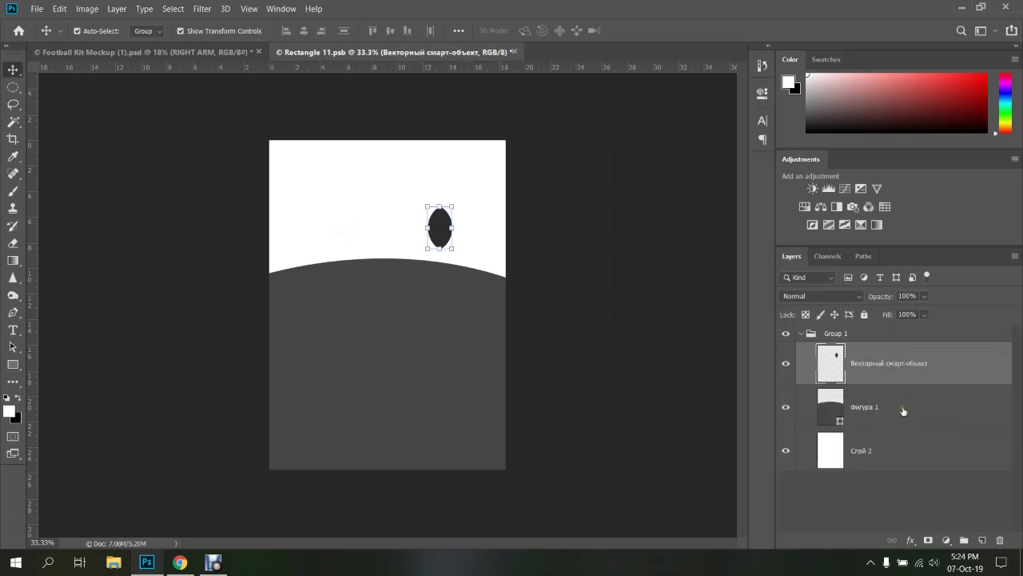
left_click(899, 407)
key("Delete")
key("Delete")
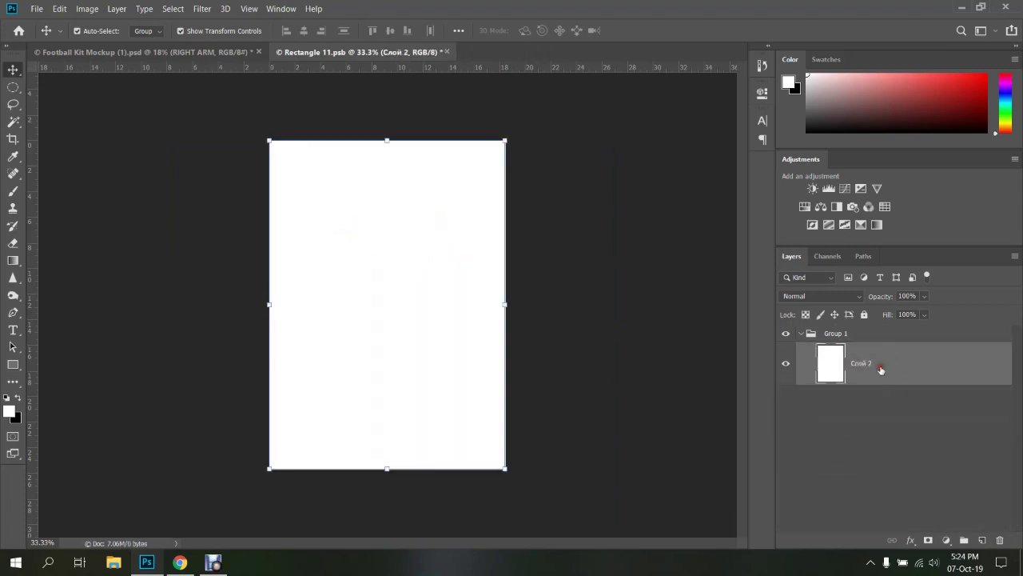
key("Delete")
left_click(888, 441)
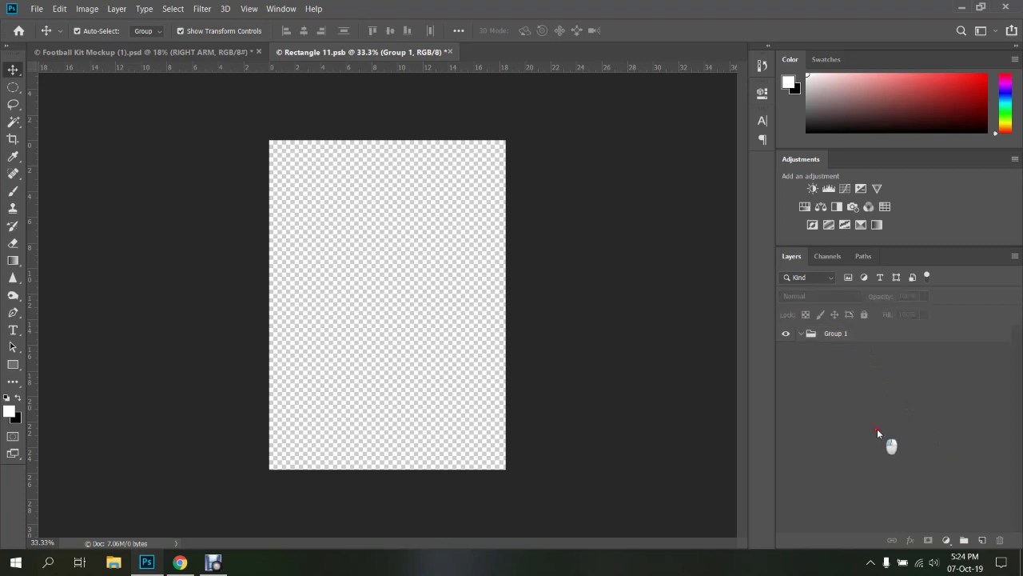
right_click(832, 341)
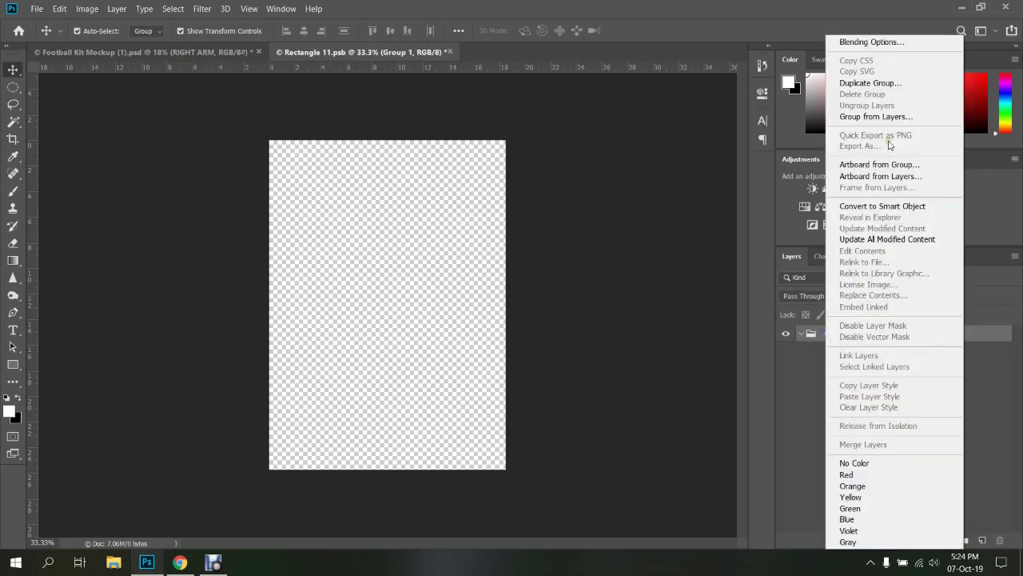
left_click(878, 116)
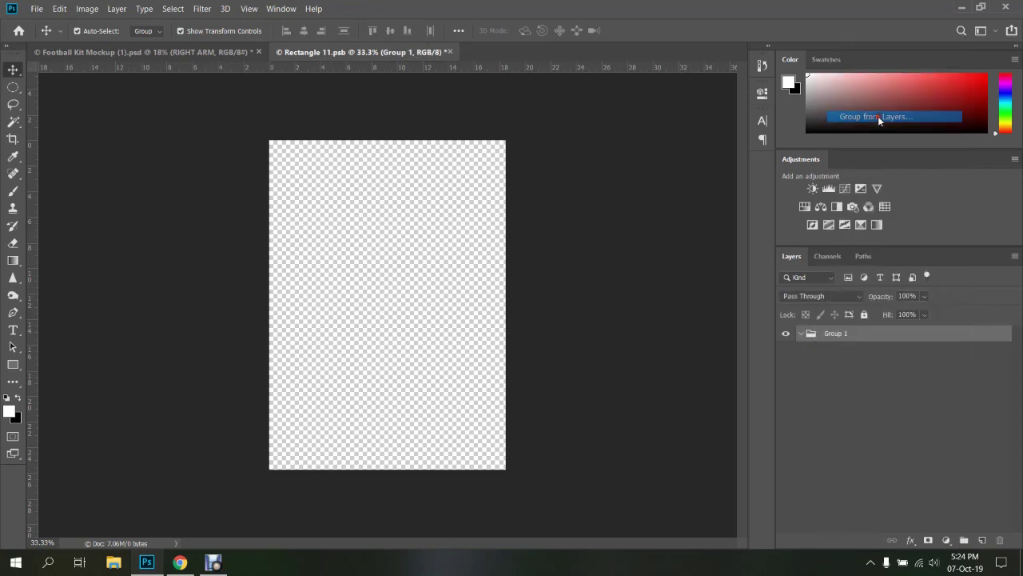
left_click(617, 191)
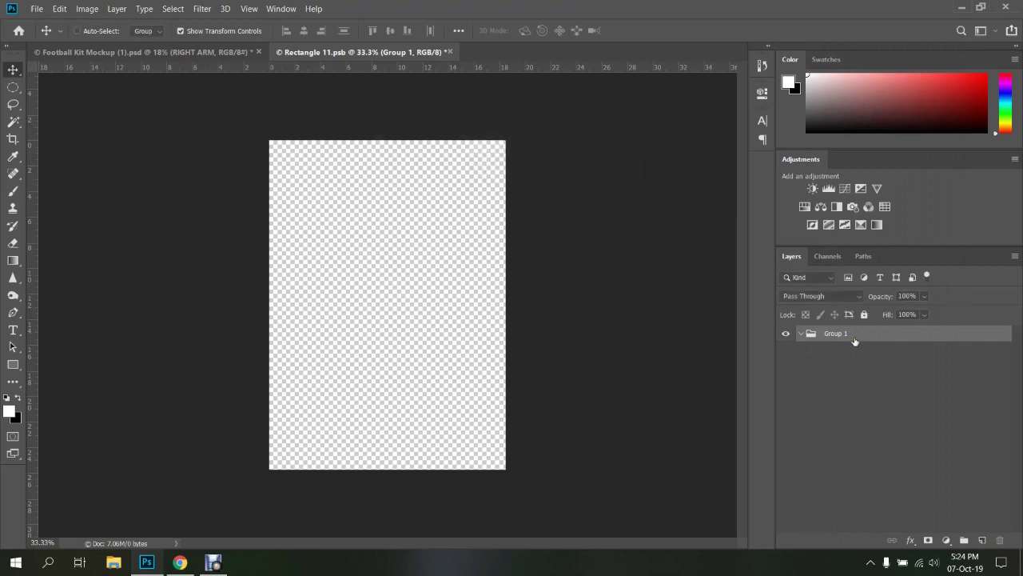
left_click_drag(855, 341, 854, 336)
Revert to the opened state in History, then delete the 633237, Векторный смарт-объект and Фигура 1 layers
left_click(761, 65)
scroll(670, 98, "up", 2)
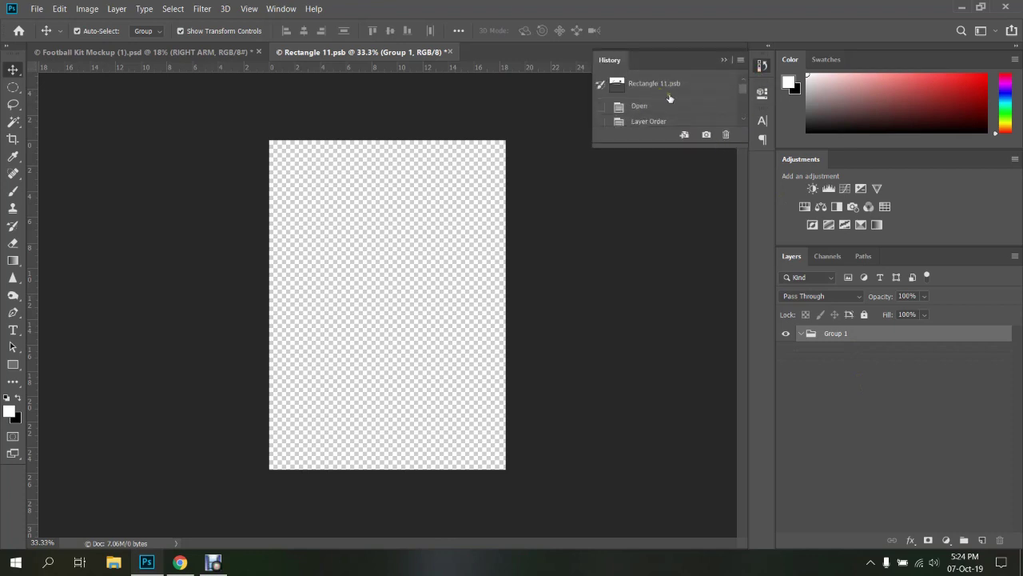
left_click(646, 83)
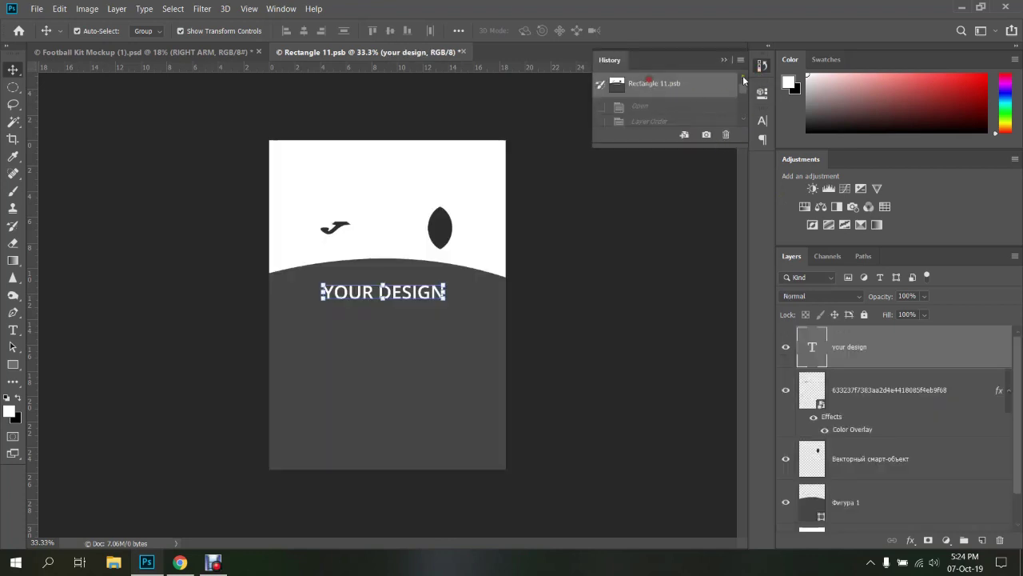
left_click(858, 386)
left_click(880, 458, "shift")
scroll(885, 463, "down", 1)
left_click(877, 466, "shift")
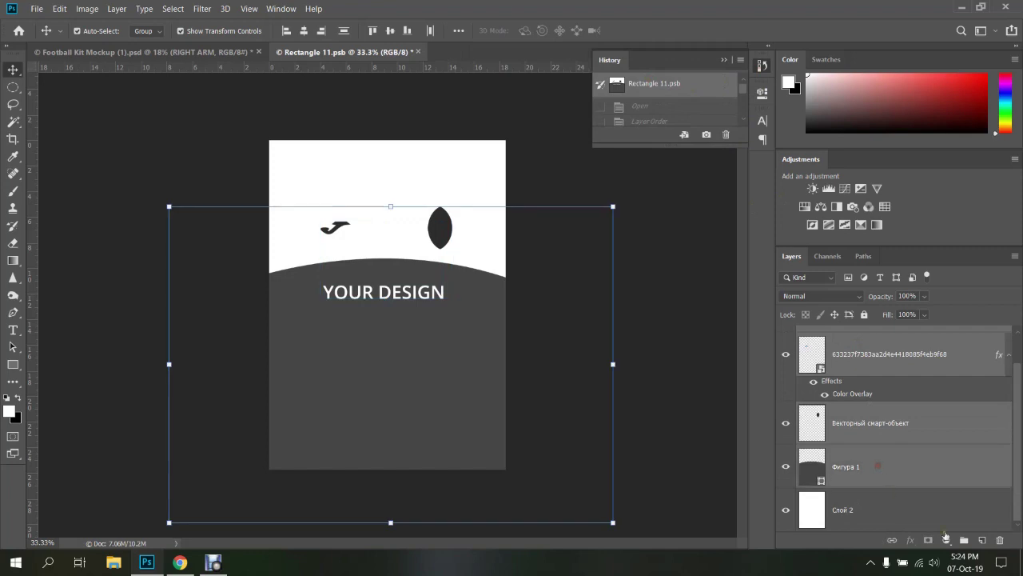
left_click(999, 540)
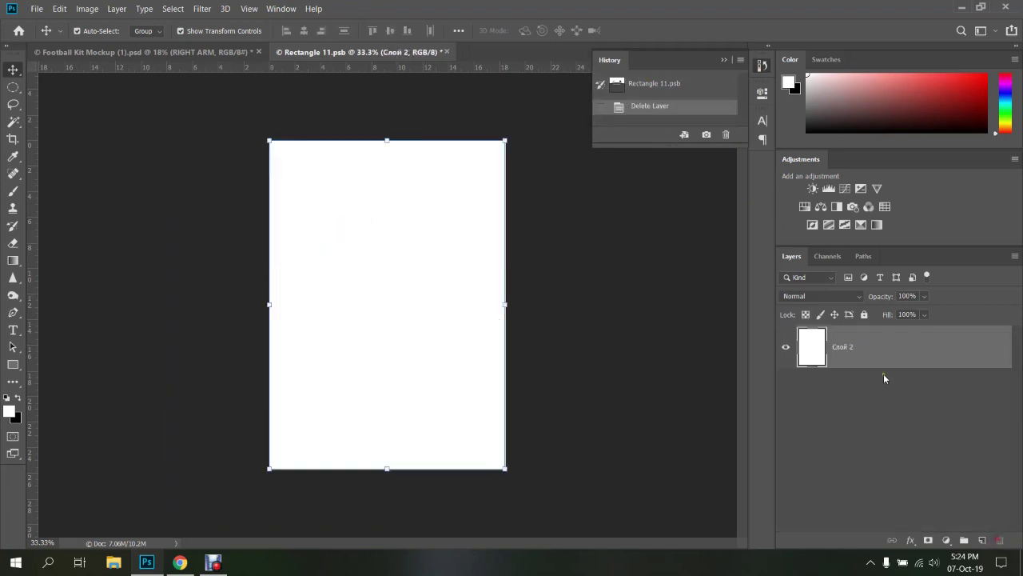
left_click(579, 284)
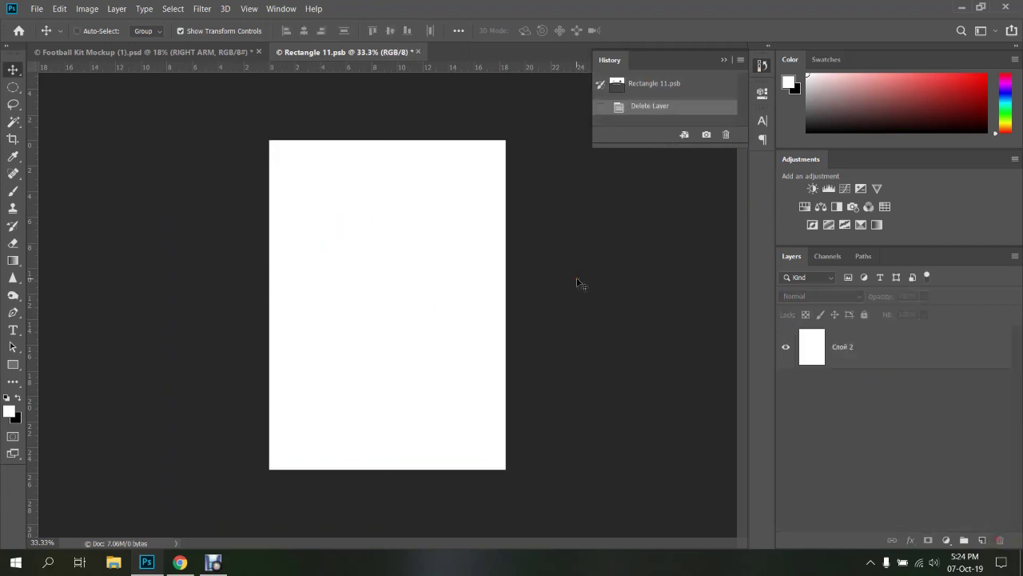
View the plain-white Football Kit Mockup, then move over to a new Chrome tab
left_click(198, 52)
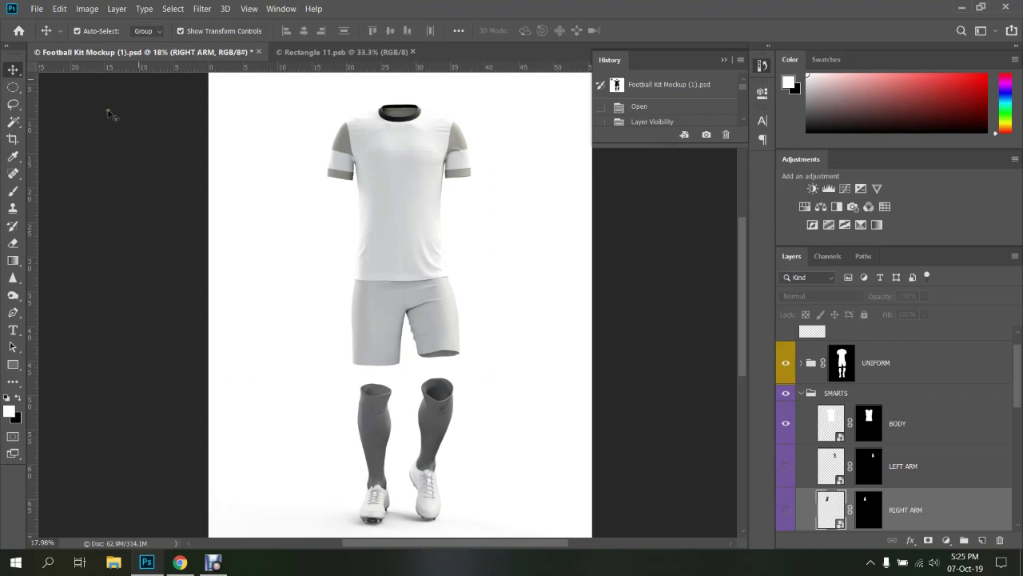
left_click(180, 562)
In a new tab, search Google for 'real madrid', then 'real madrid logo'
left_click(889, 11)
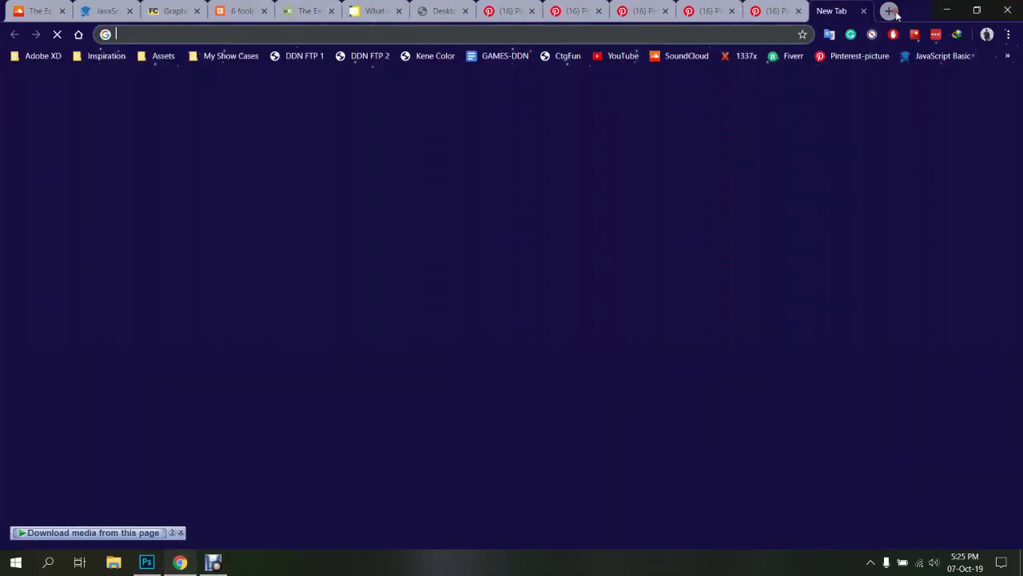
type("real mad")
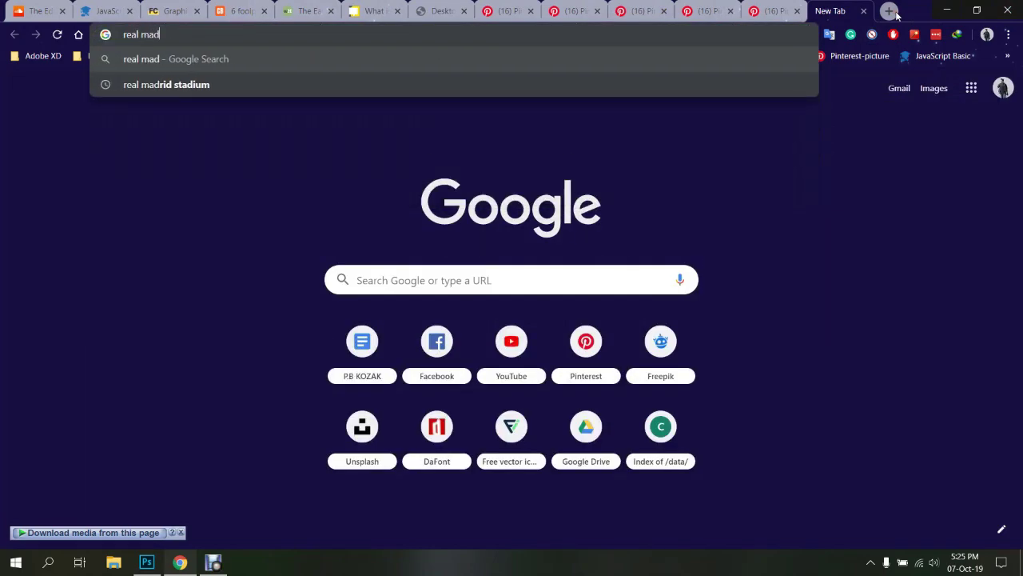
type("rid")
key("Return")
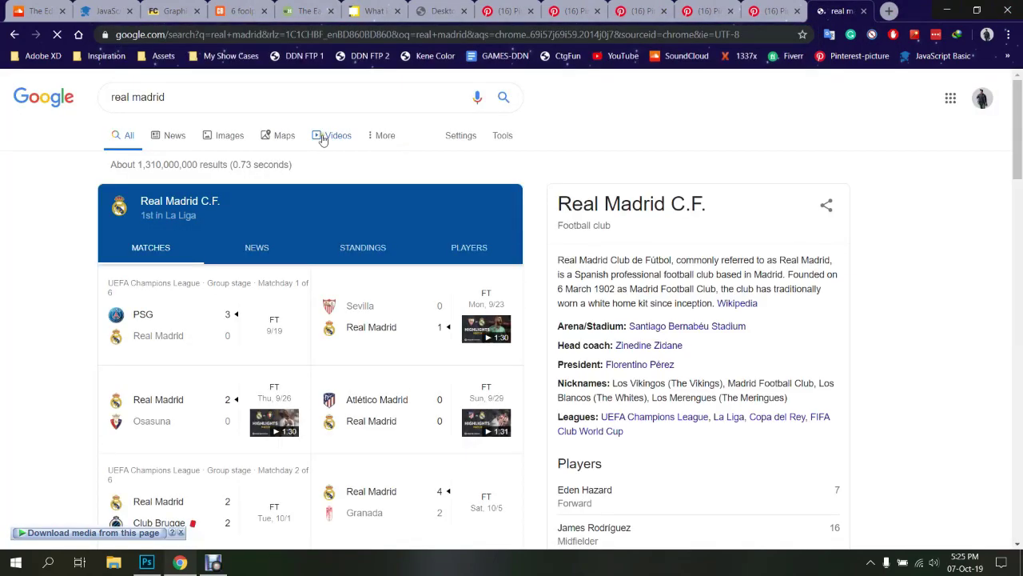
left_click(221, 97)
type("lo")
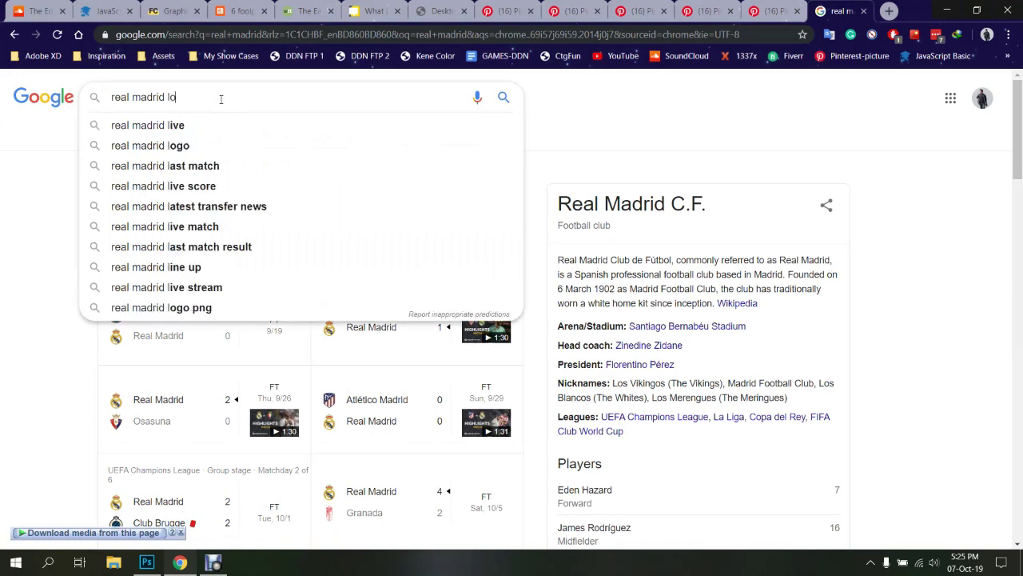
type("go")
key("Return")
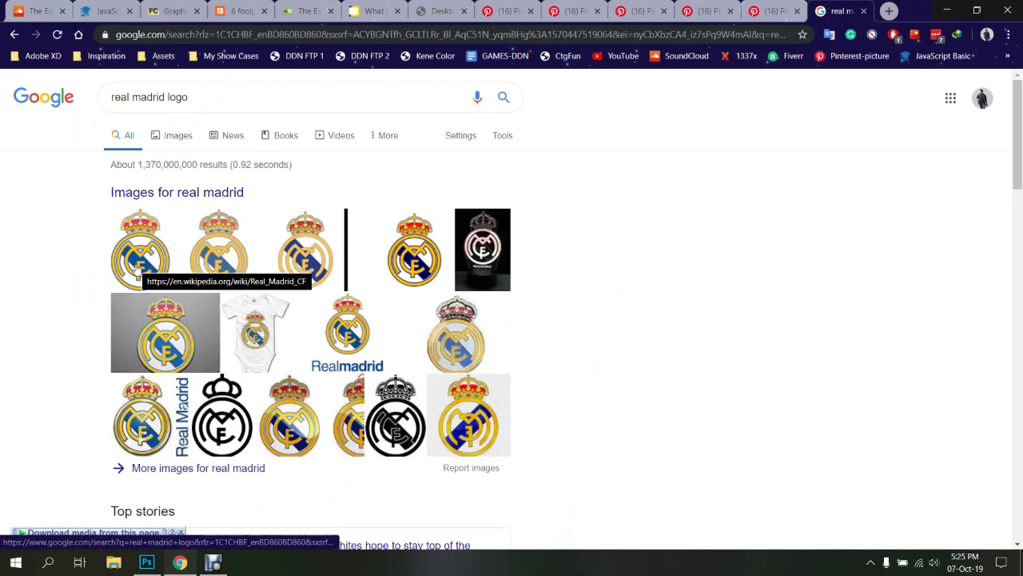
Change the query to 'real madrid jersey 2019' and show image results
double_click(197, 86)
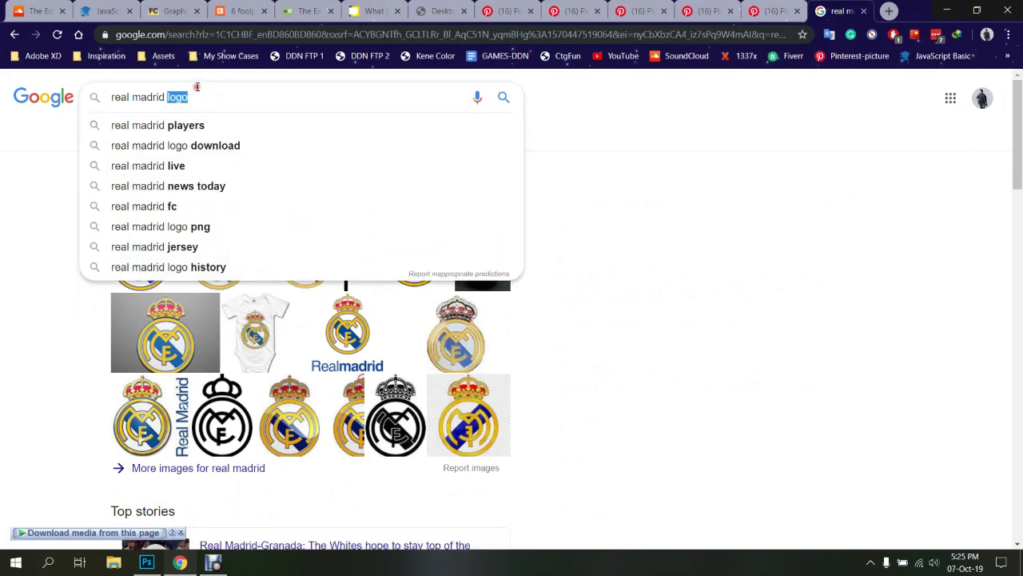
type("jer")
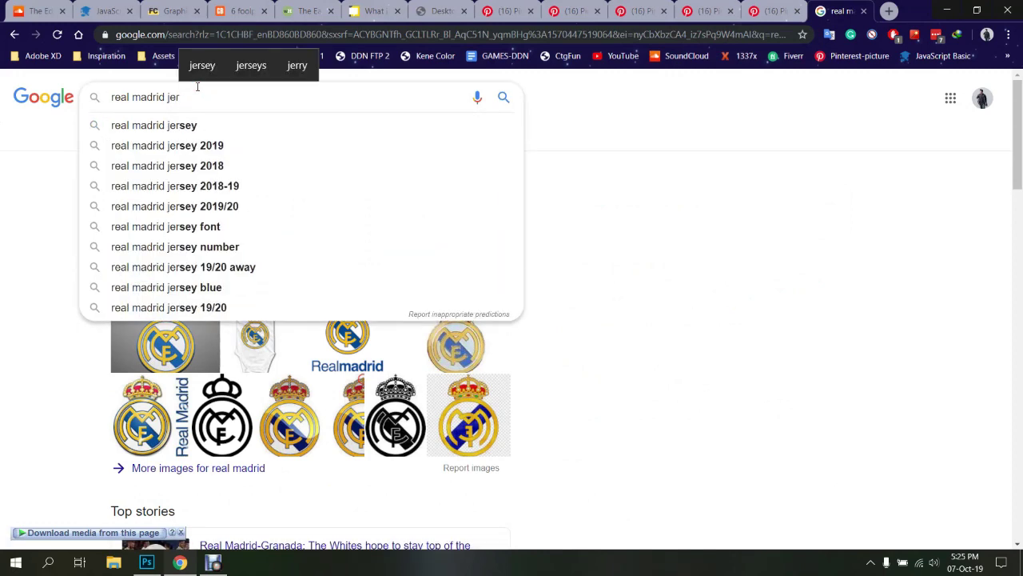
left_click(199, 146)
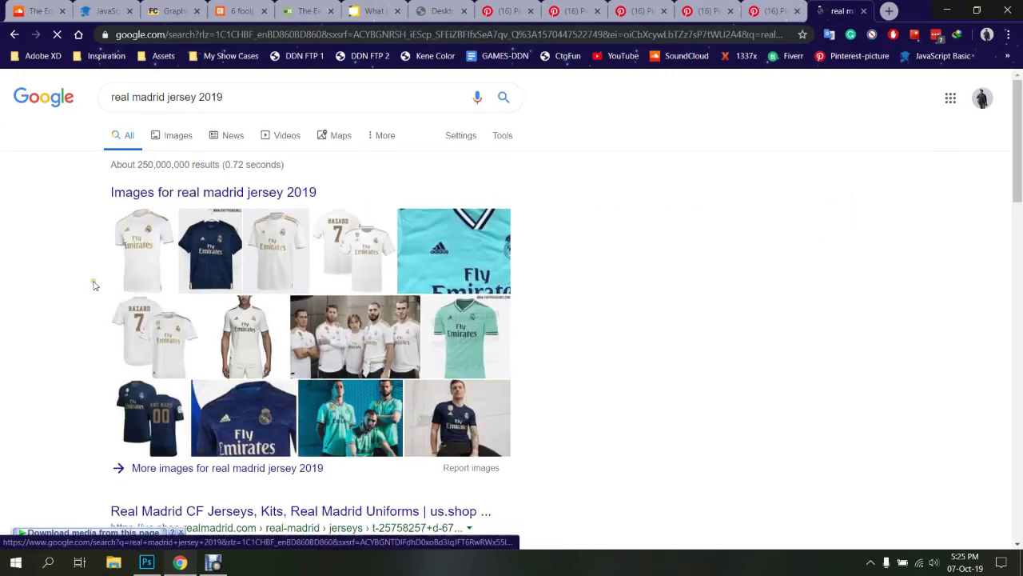
left_click(164, 135)
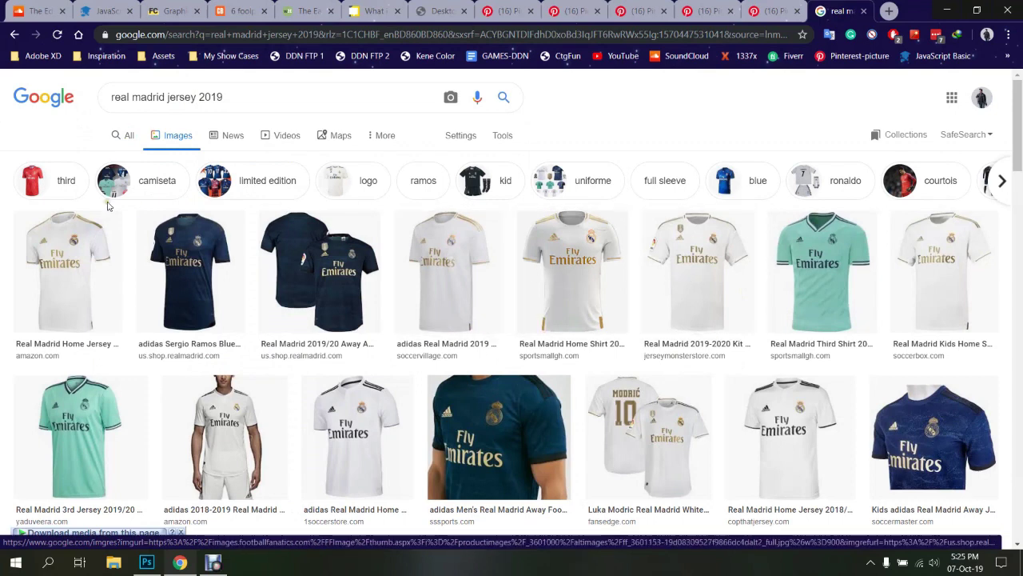
Search images for 'barcelona jersey 2019', then return to Photoshop
left_click(161, 97)
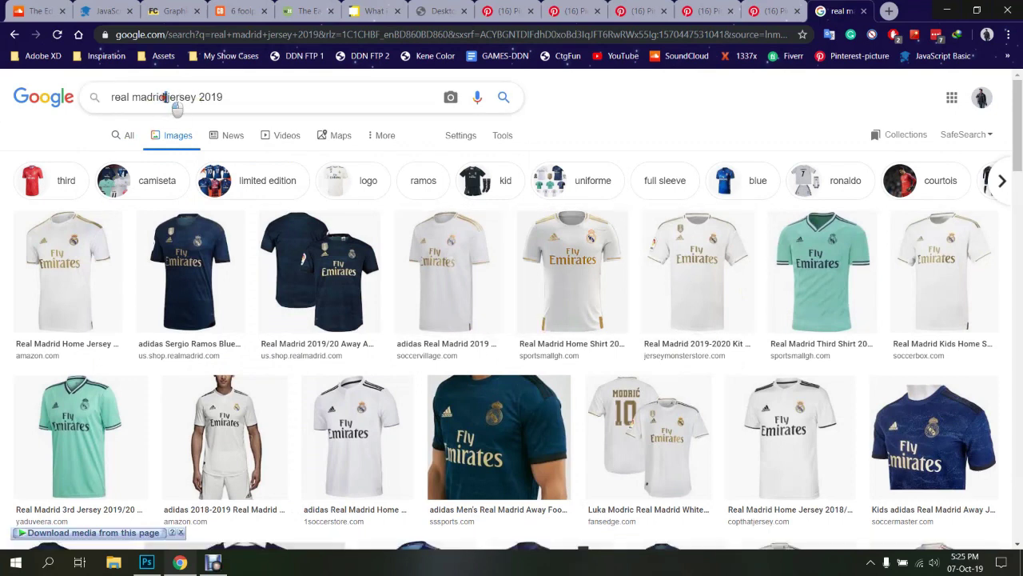
left_click_drag(166, 97, 59, 110)
type("ba")
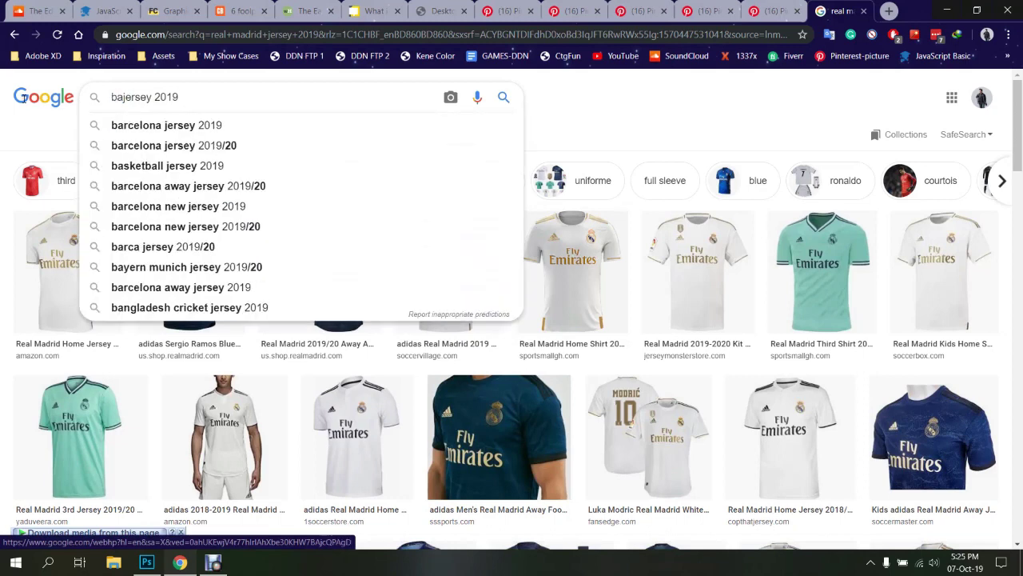
type("rselona")
key("Return")
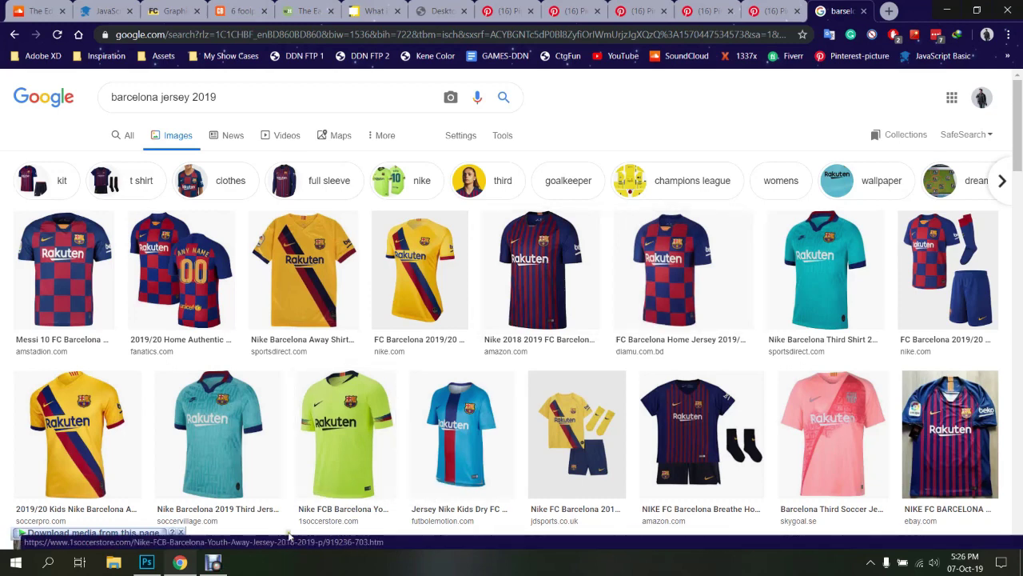
left_click(147, 563)
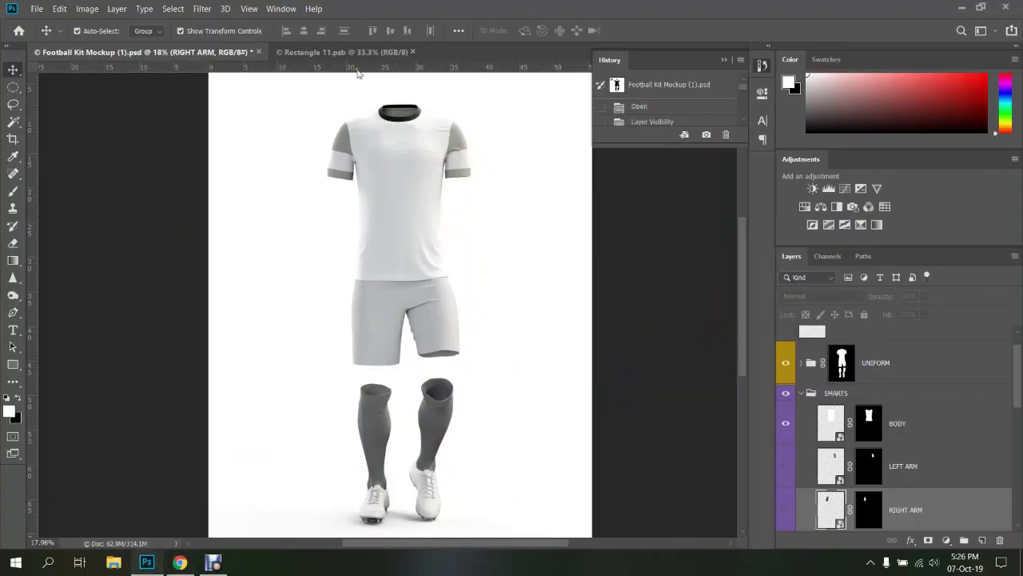
On Rectangle 11.psb, make black the foreground colour and add empty Layer 1 above Слой 2
left_click(337, 52)
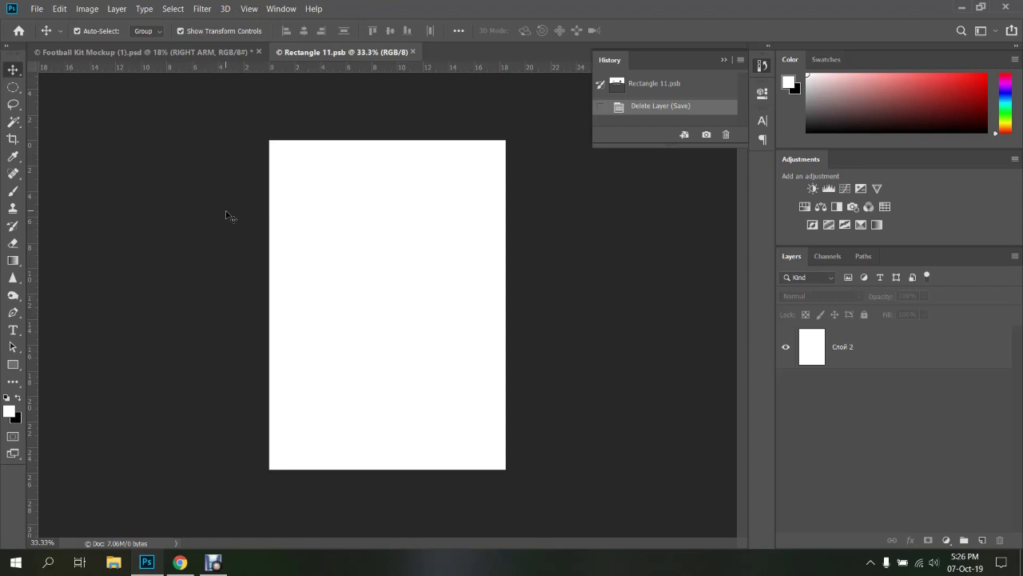
key("x")
left_click(983, 540)
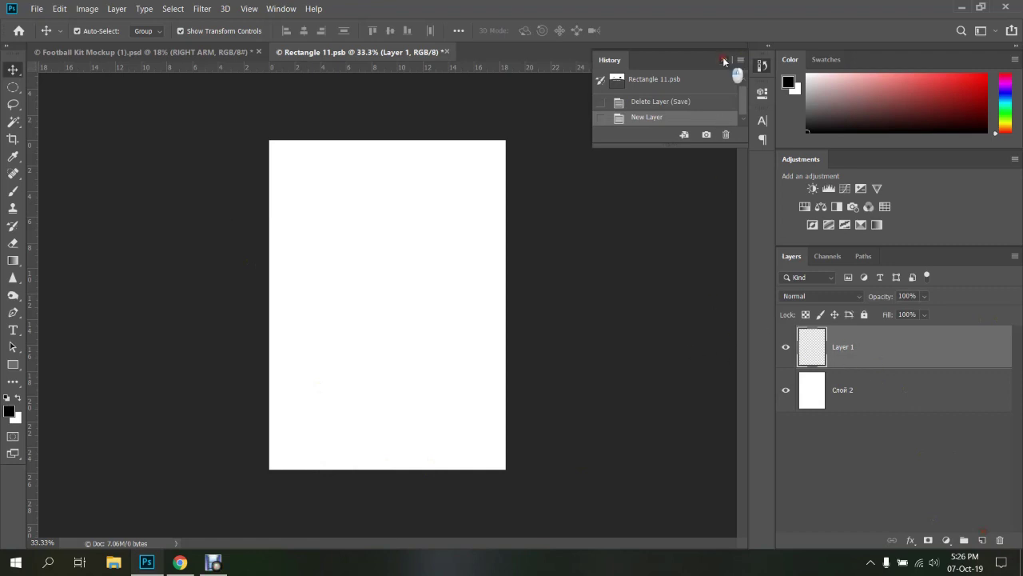
left_click(725, 60)
With the Pen tool in Shape mode, draw the first curved spike from the bottom-left corner
key("p")
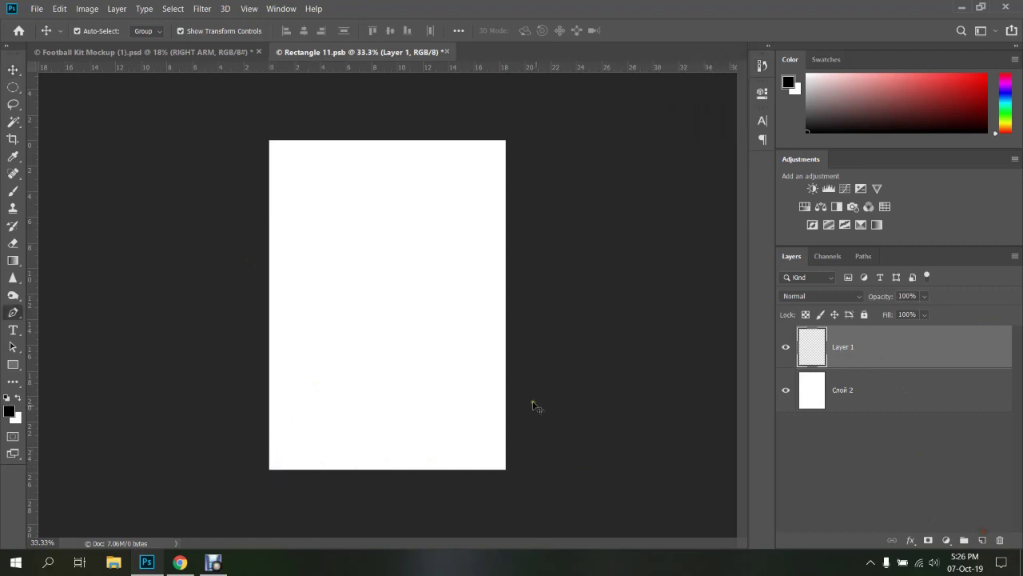
left_click(269, 470)
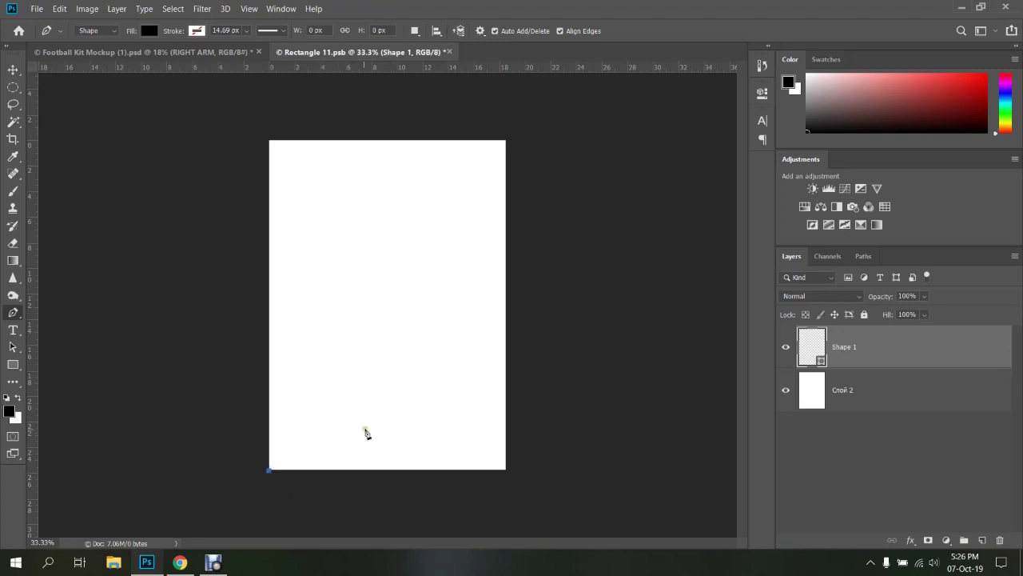
mouse_move(358, 413)
left_mouse_down()
mouse_move(384, 346)
mouse_move(378, 369)
left_mouse_up()
scroll(383, 392, "up", 2)
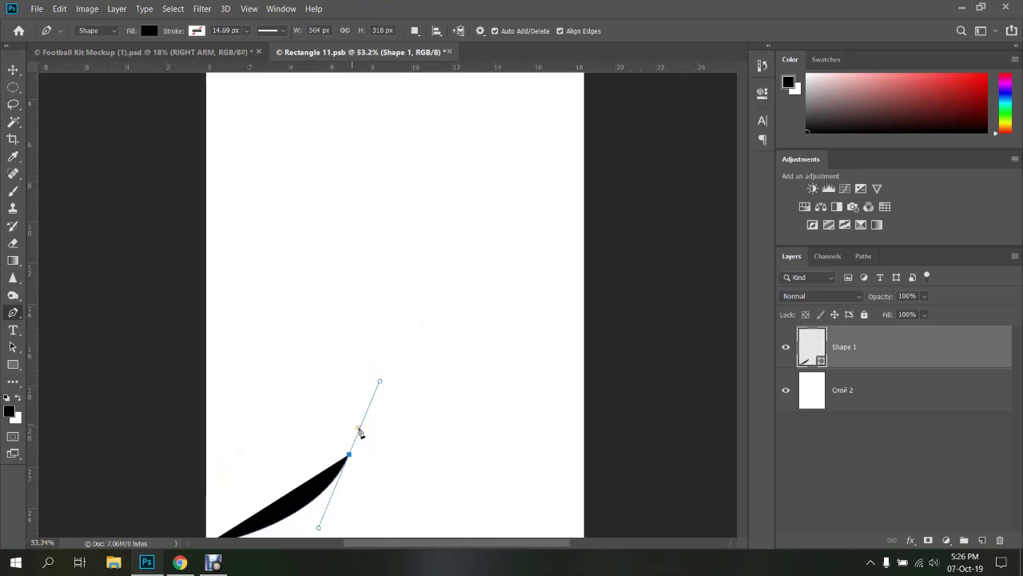
left_click_drag(445, 431, 450, 306)
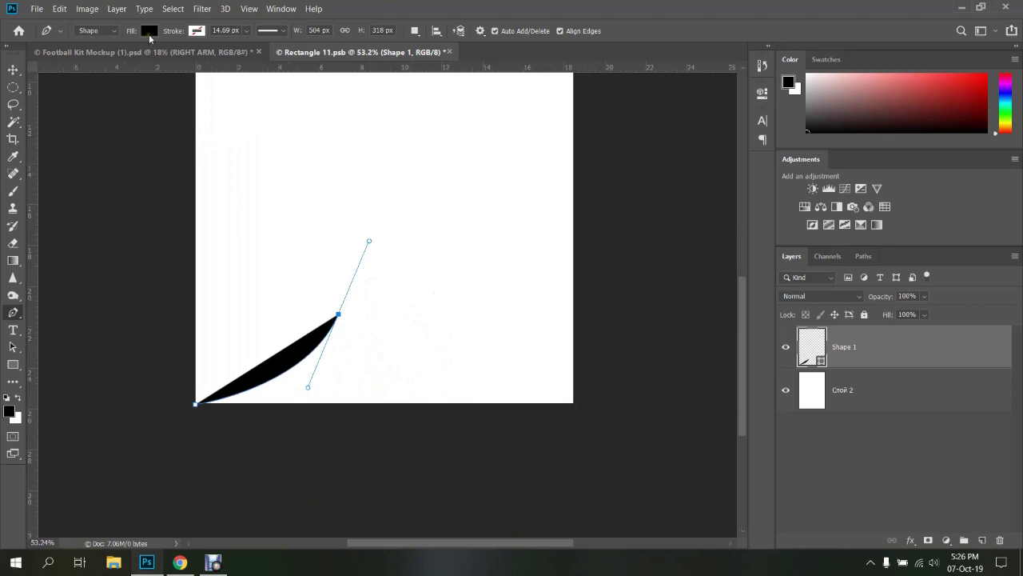
left_click(116, 37)
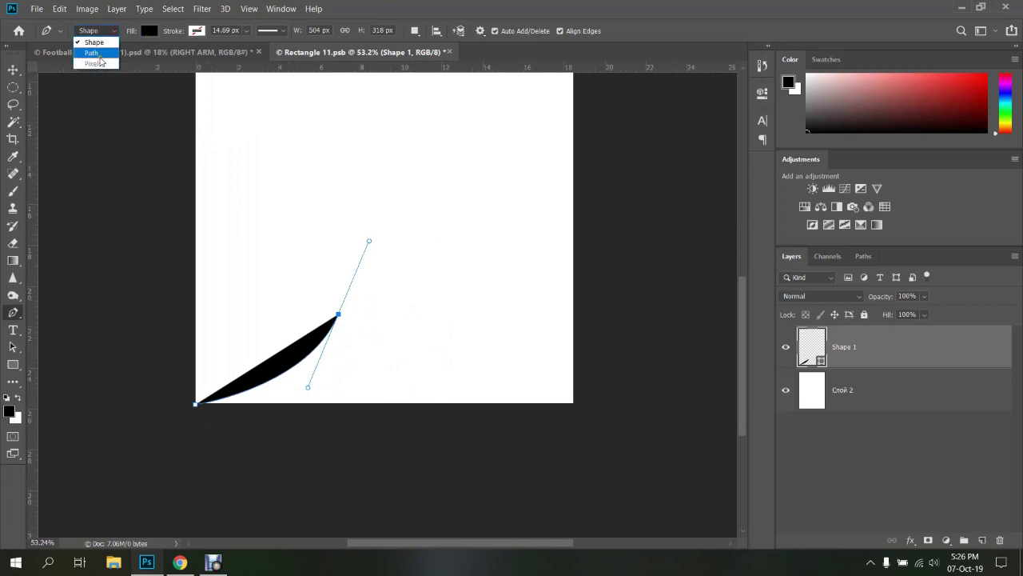
left_click(423, 174)
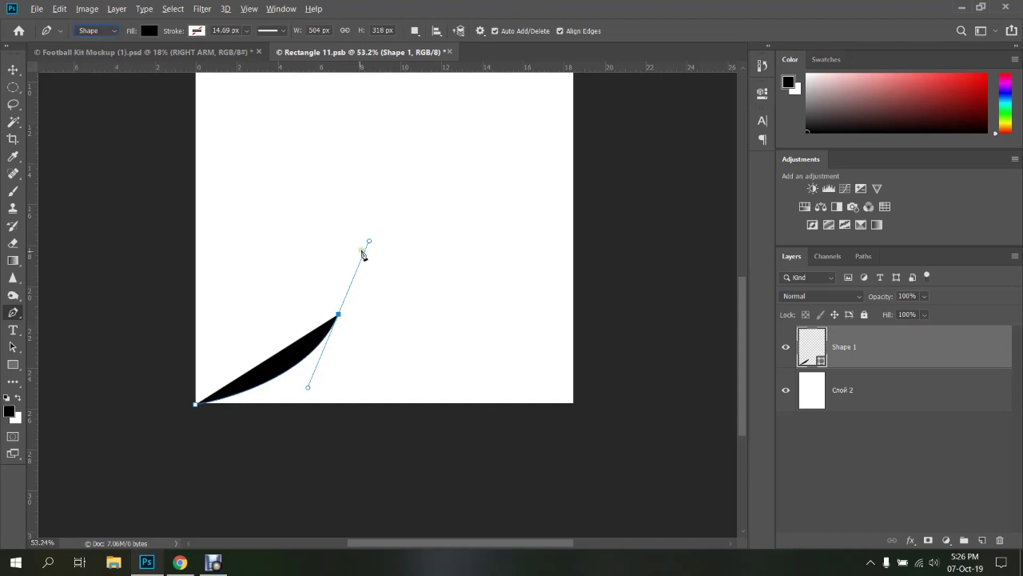
left_click_drag(370, 241, 337, 340)
left_click_drag(284, 402, 238, 421)
left_click_drag(230, 427, 230, 426)
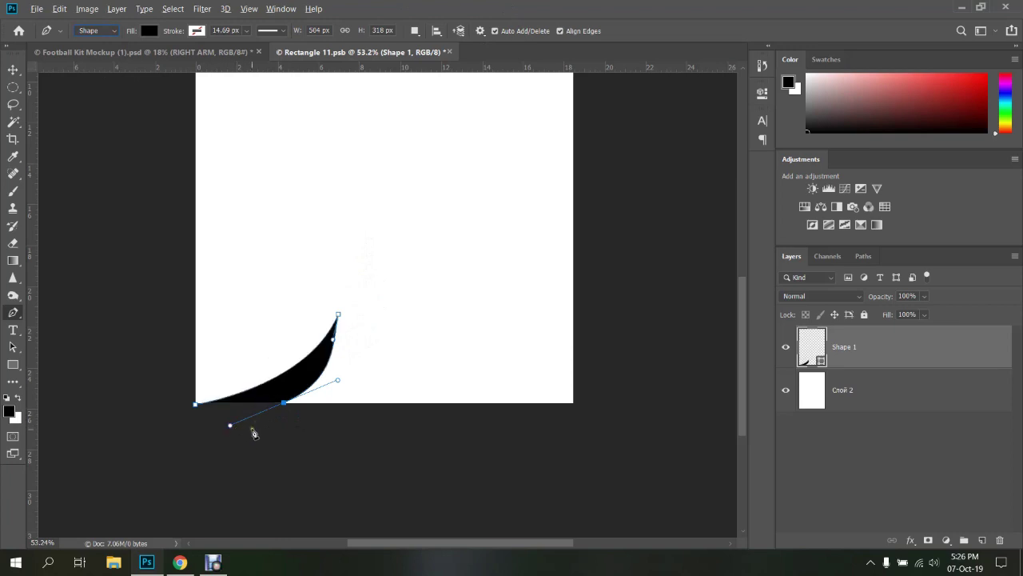
left_click_drag(230, 425, 356, 376)
Add the second and third curved spikes with sharp tips along the bottom edge
mouse_move(423, 307)
left_mouse_down()
mouse_move(432, 240)
mouse_move(421, 361)
left_mouse_up()
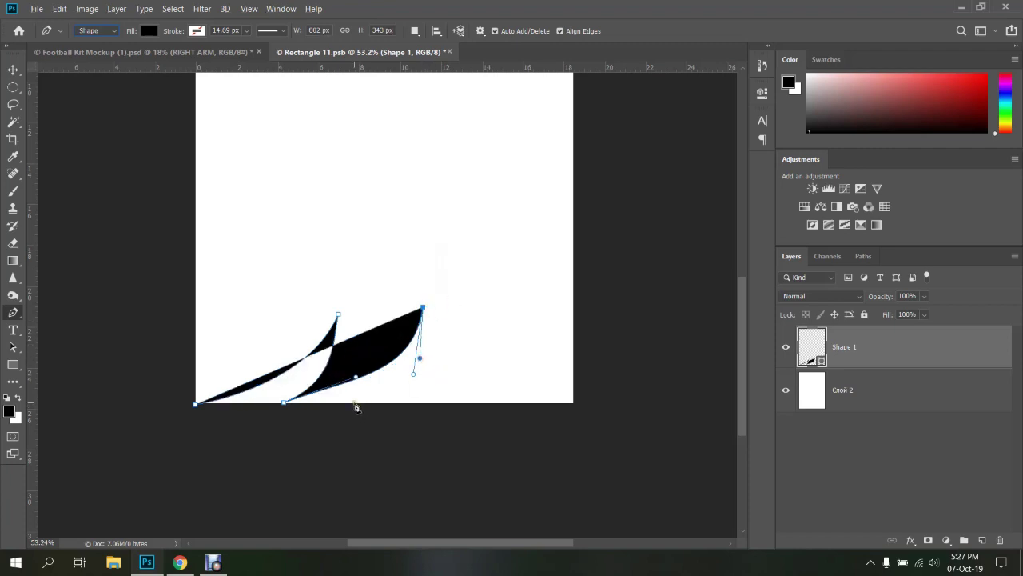
left_click_drag(354, 402, 293, 430)
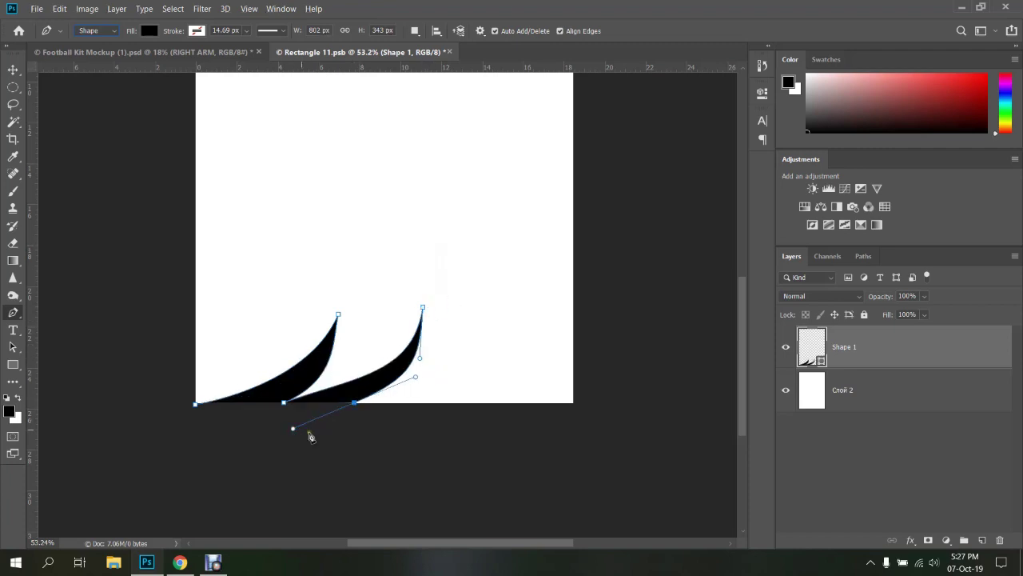
left_click_drag(292, 431, 413, 386)
left_click_drag(477, 286, 473, 221)
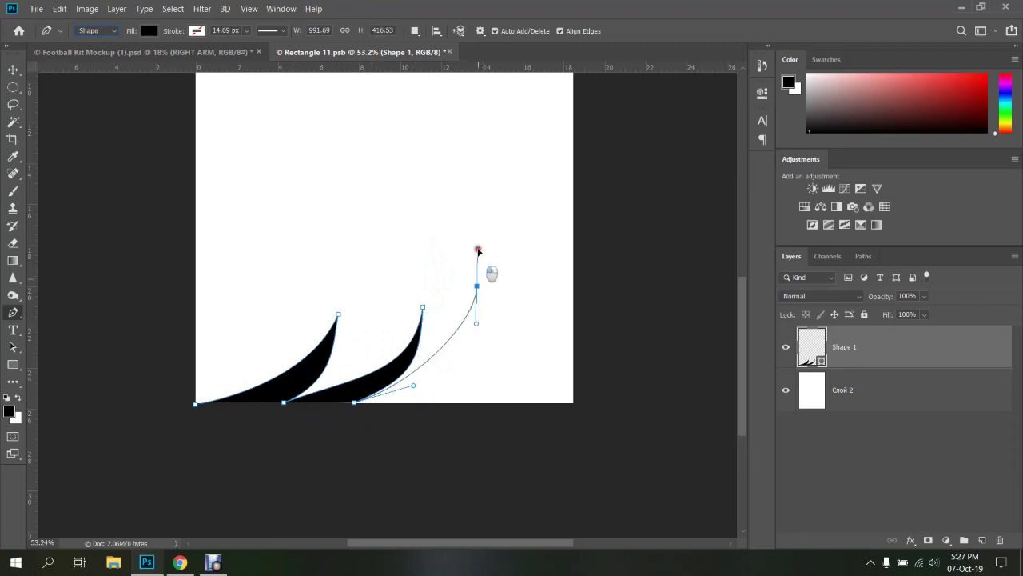
left_click(477, 286, "alt")
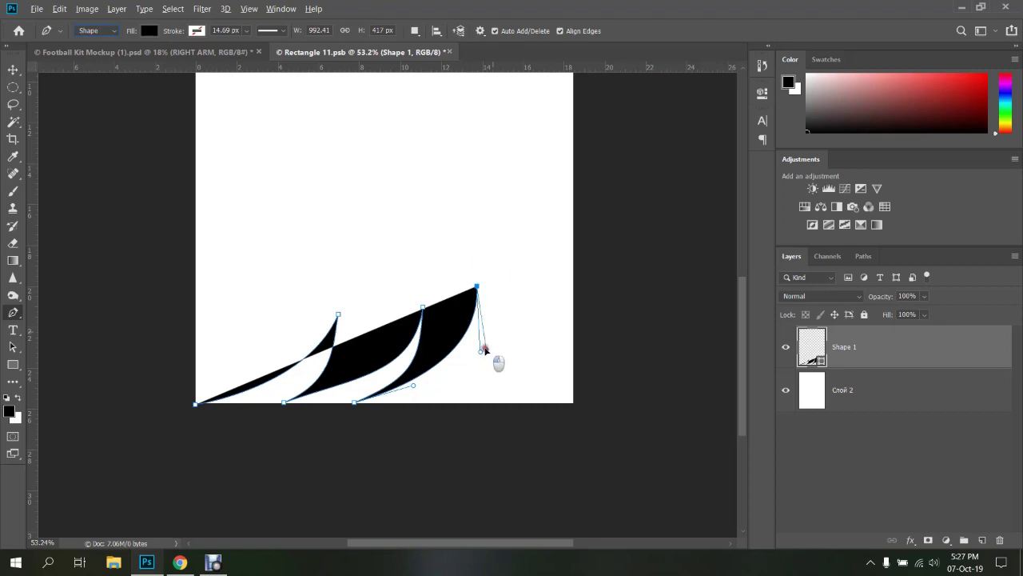
left_click_drag(409, 403, 350, 430)
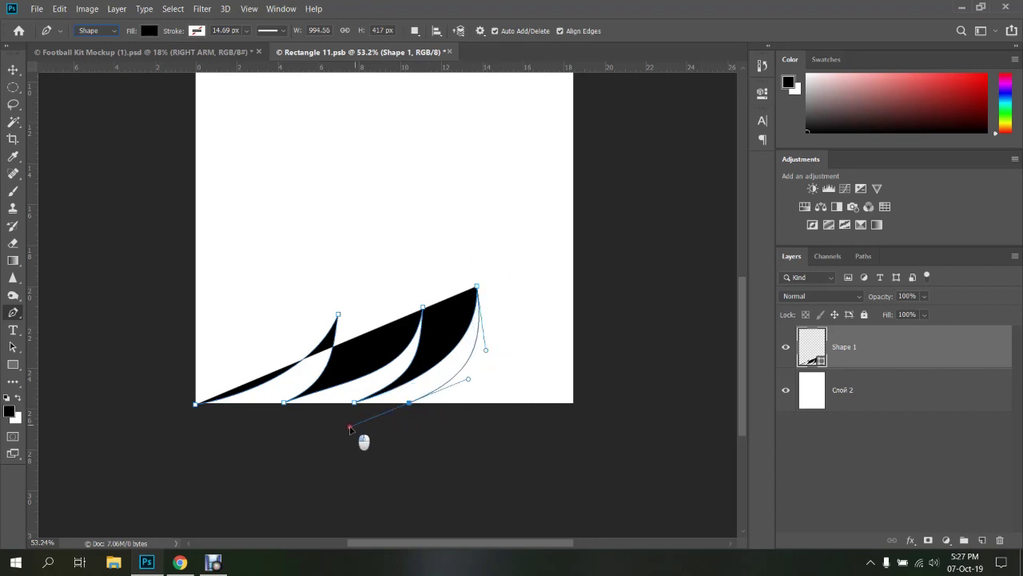
left_click_drag(496, 404, 404, 377)
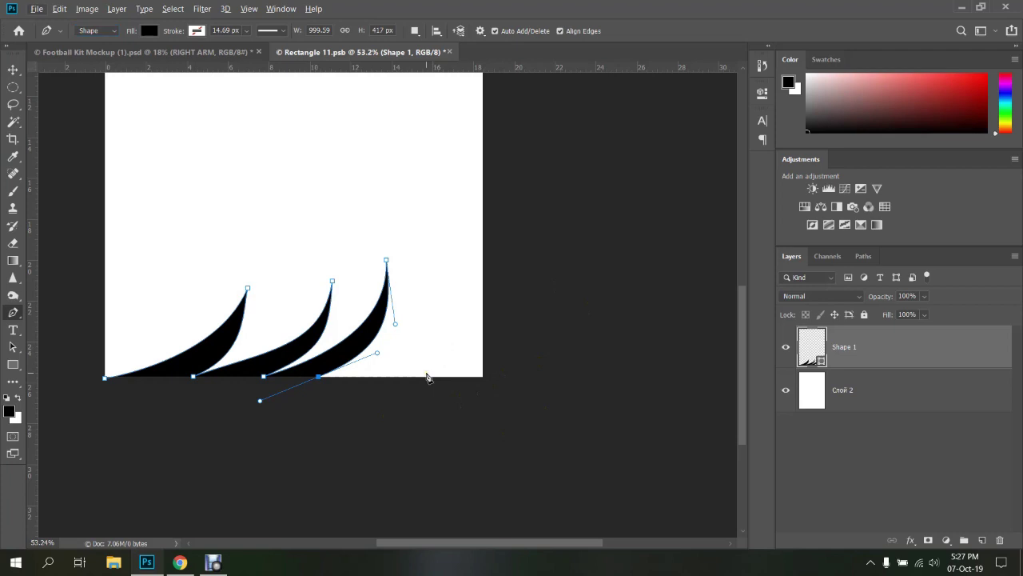
Preview the spikes on the Football Kit Mockup, return to Rectangle 11.psb, and launch Illustrator
left_click(219, 52)
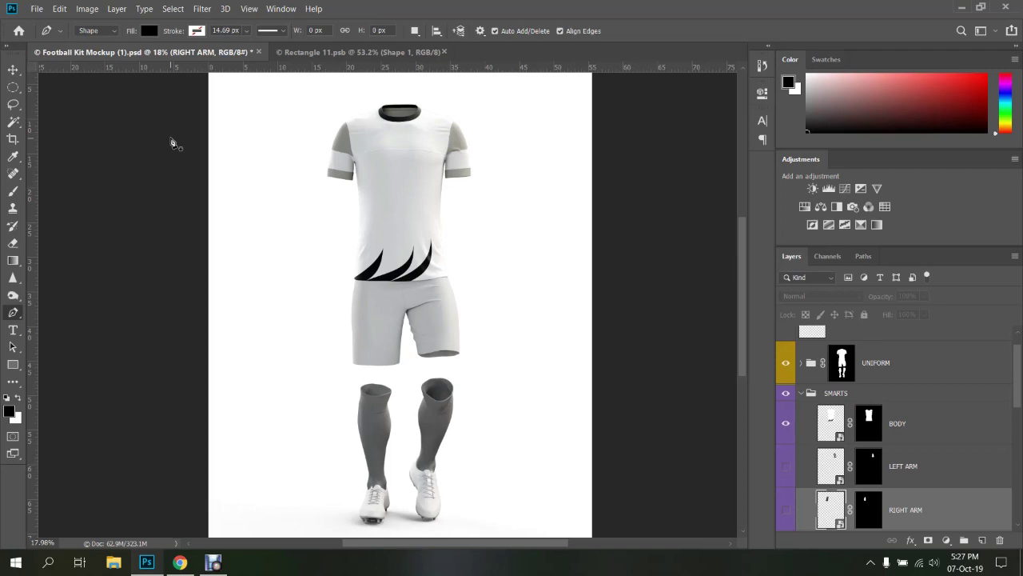
left_click(341, 52)
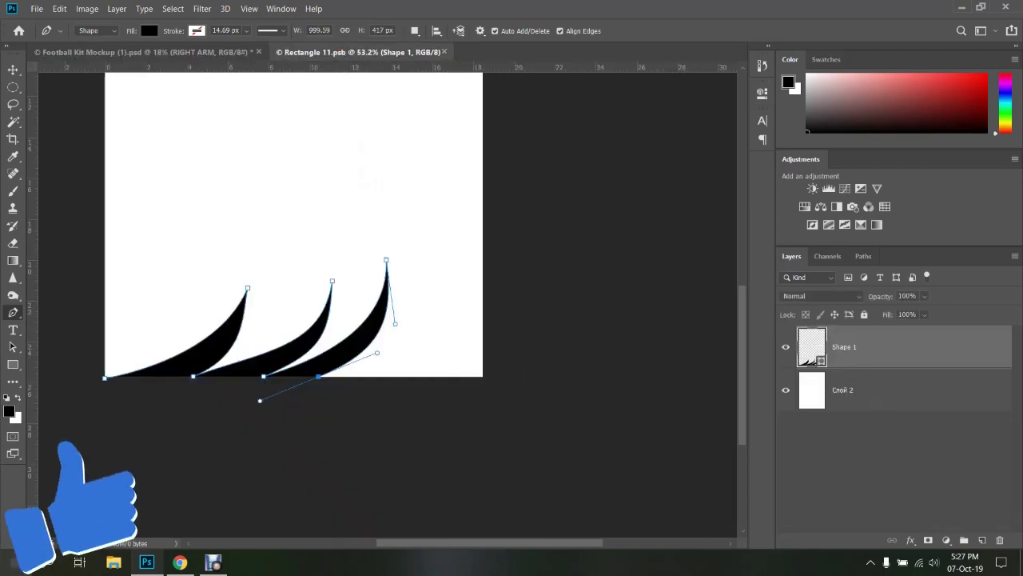
key("super")
left_click(255, 195)
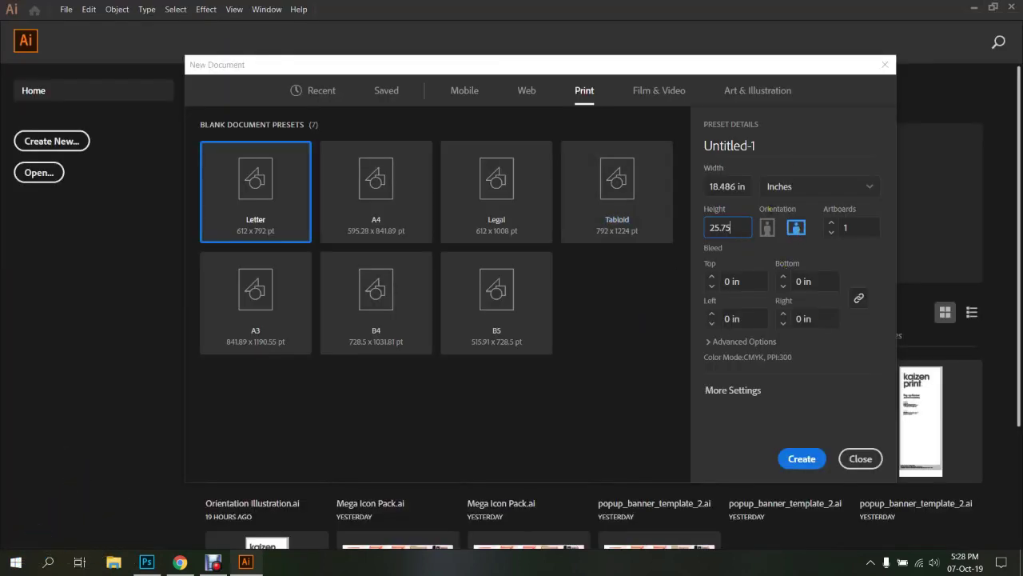
Create the 18.486 by 25.75 in Untitled-1 document, then return to the Pinterest references
left_click(811, 461)
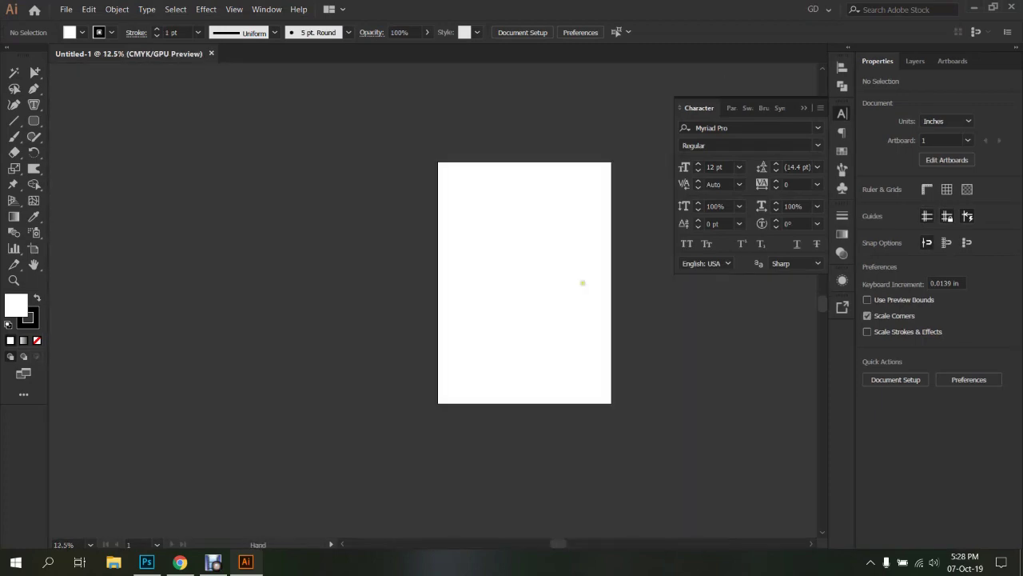
left_click(804, 107)
scroll(611, 277, "up", 1)
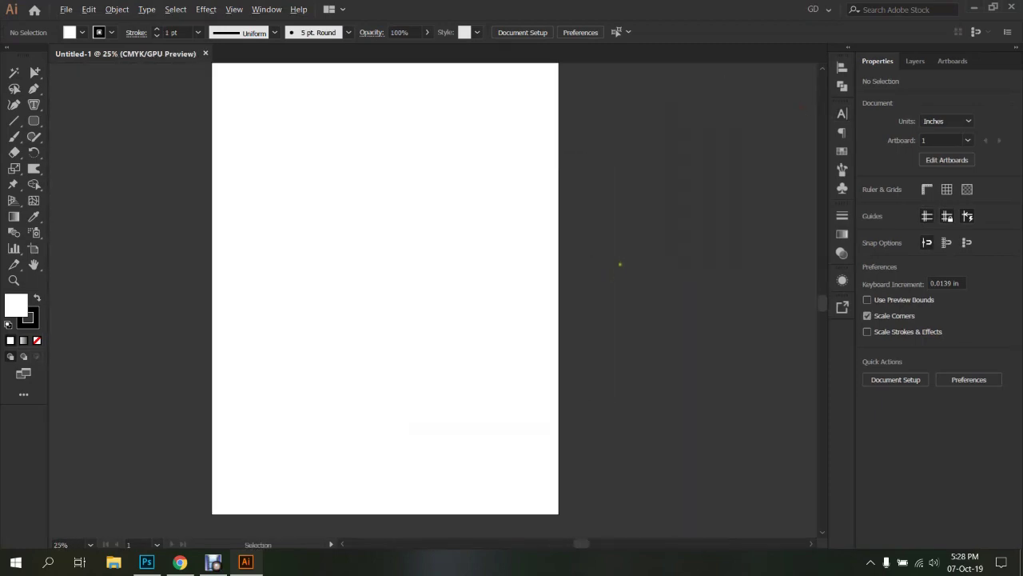
scroll(632, 265, "down", 1)
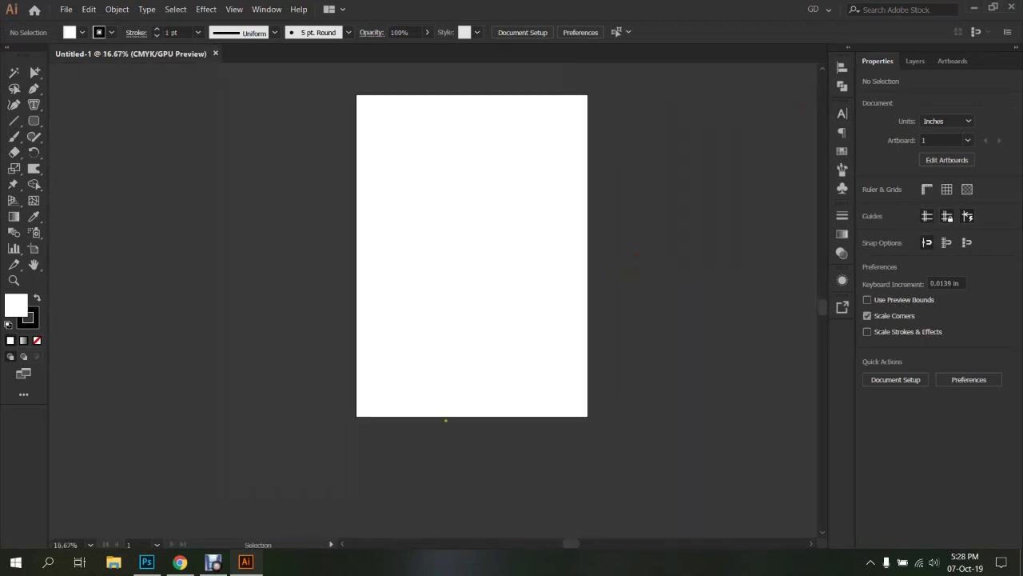
left_click(181, 562)
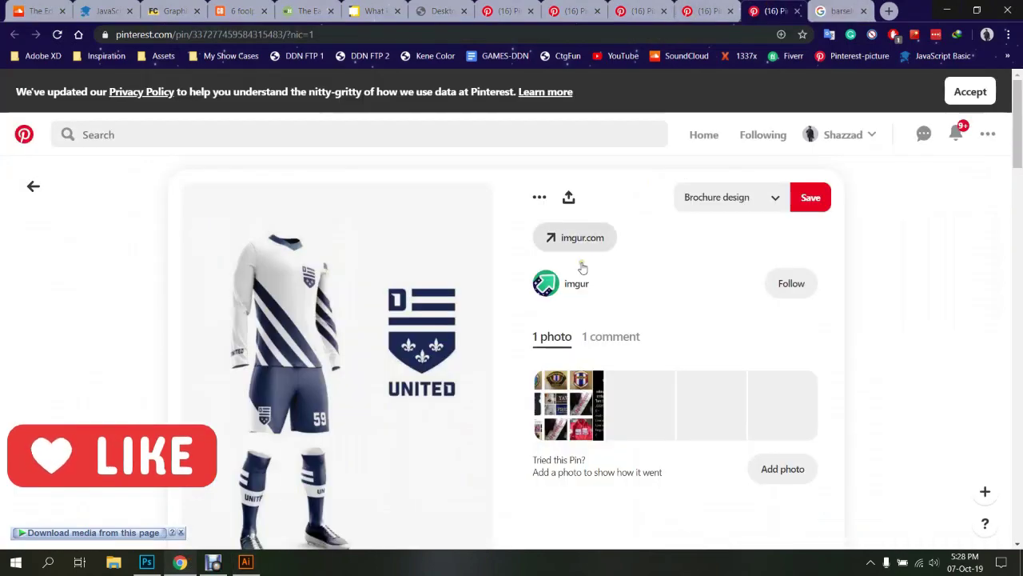
Open a white kit pin with blue diagonal stripes and browse its related pins
scroll(663, 333, "down", 5)
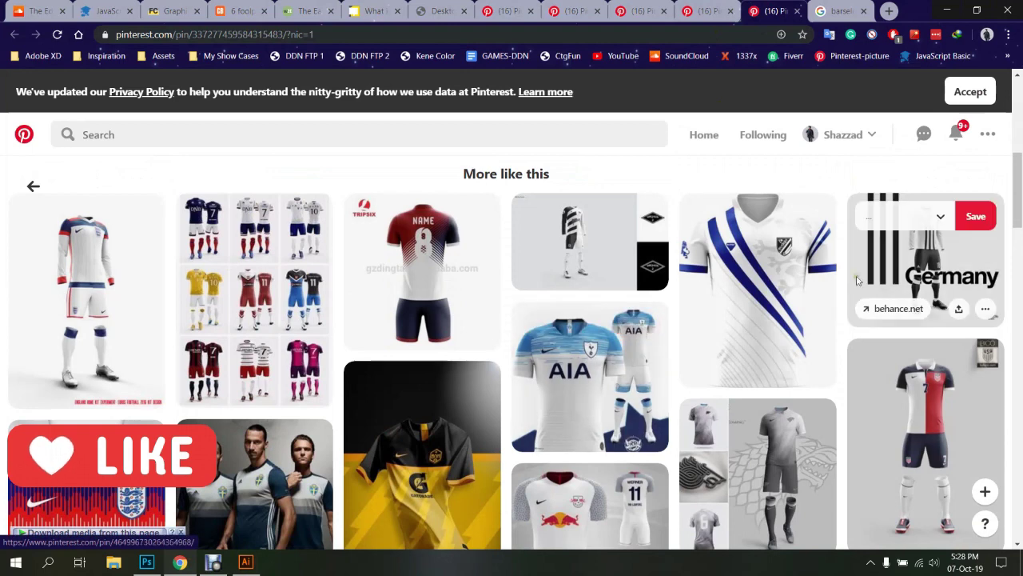
left_click(786, 292)
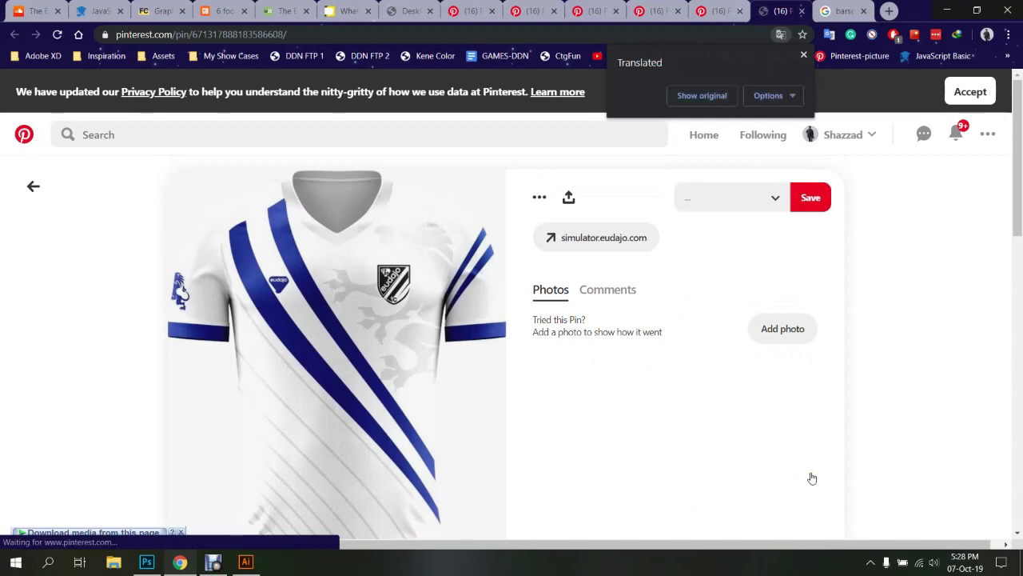
scroll(812, 478, "down", 1)
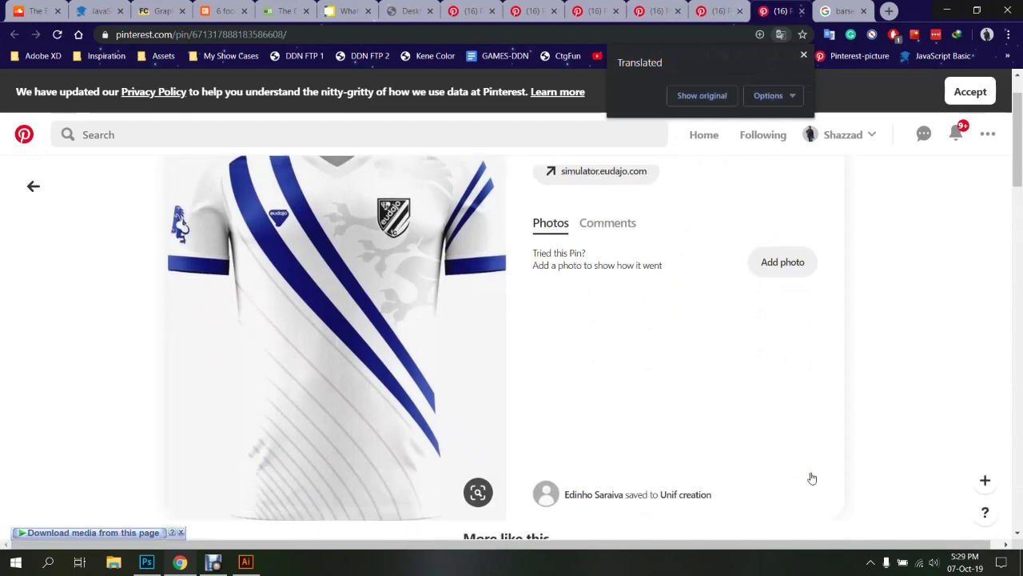
scroll(490, 354, "up", 2)
scroll(674, 389, "down", 6)
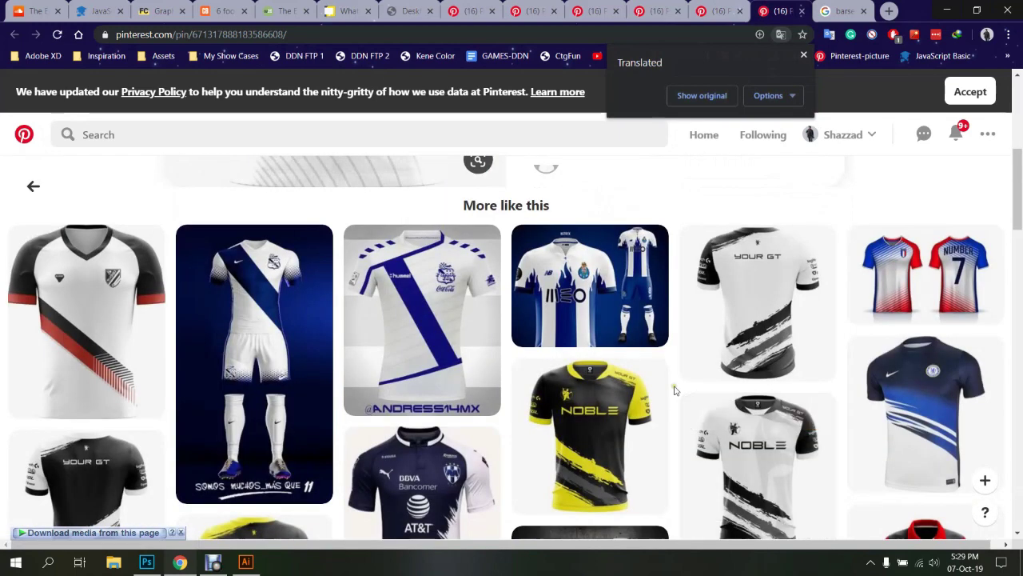
mouse_move(758, 302)
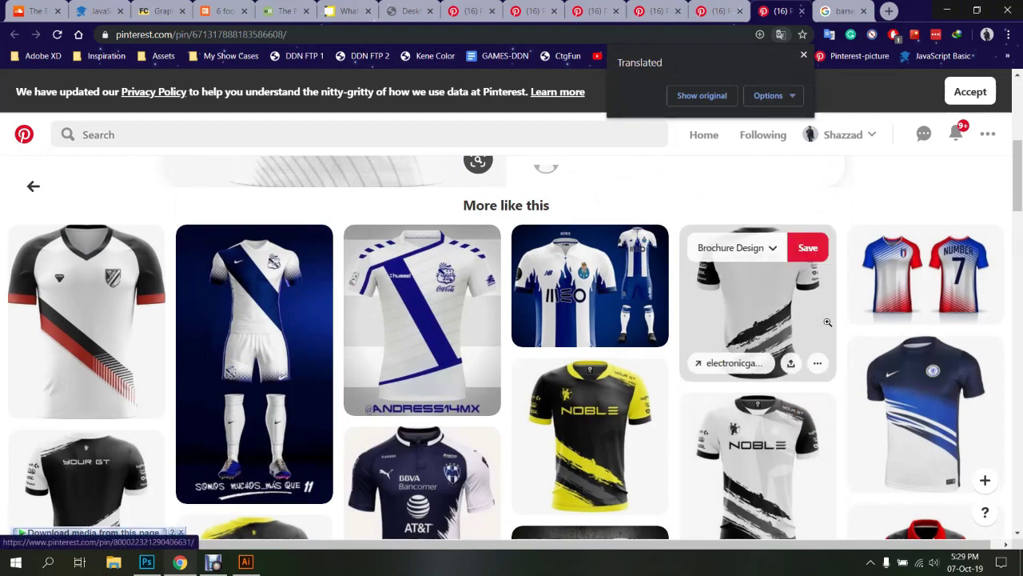
scroll(418, 355, "down", 2)
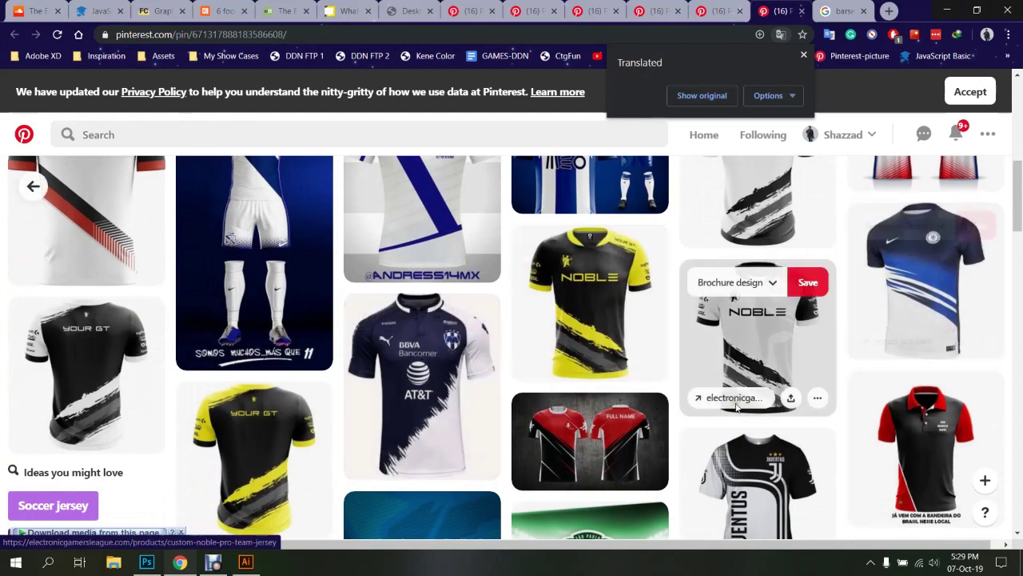
scroll(662, 364, "down", 2)
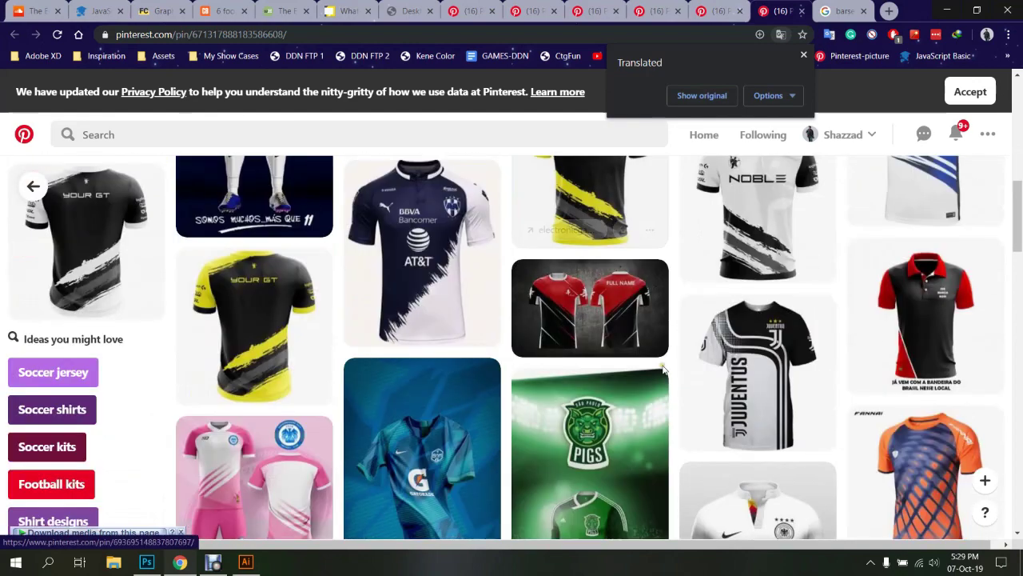
scroll(661, 364, "down", 2)
scroll(460, 353, "down", 2)
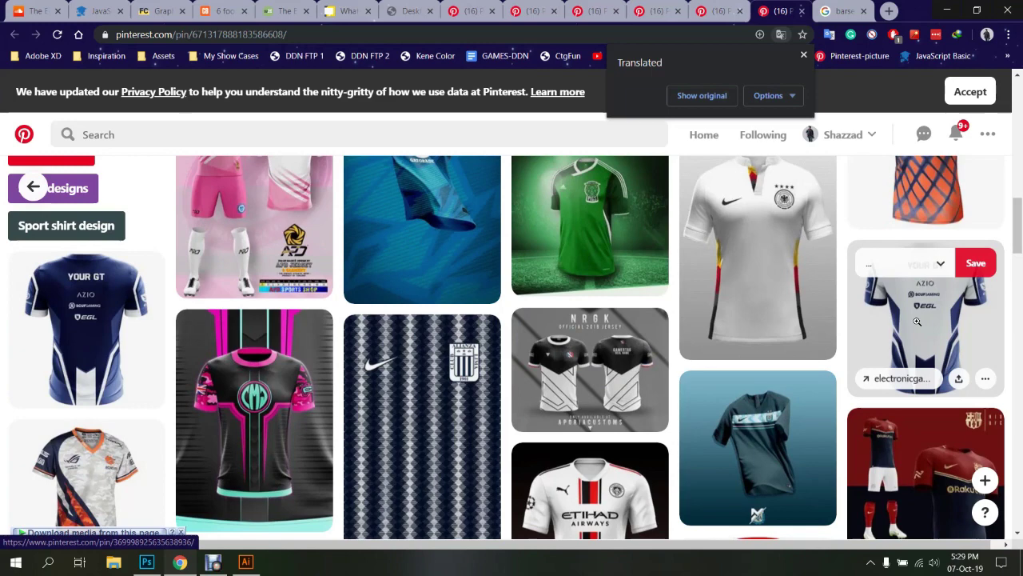
scroll(423, 359, "down", 2)
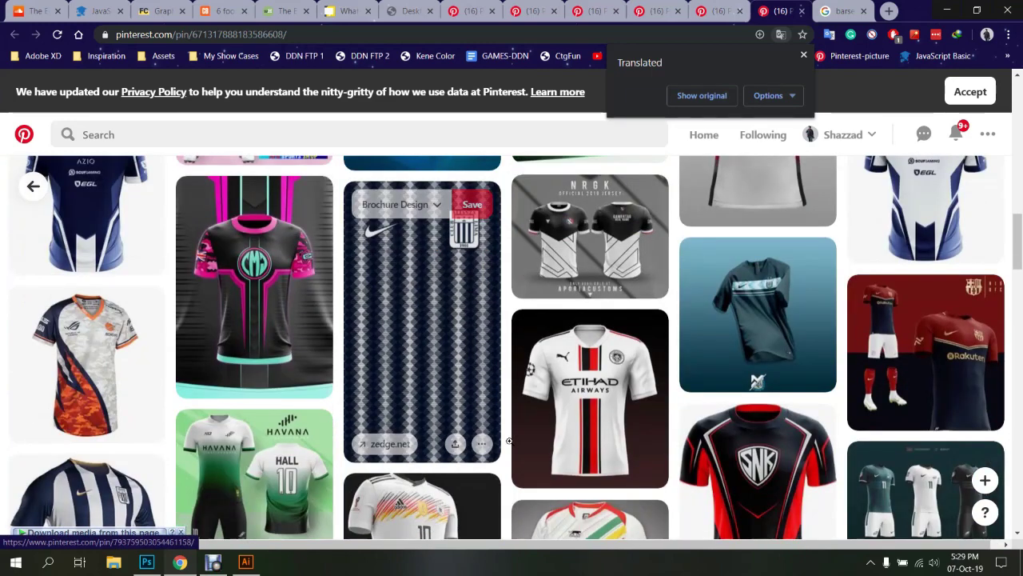
Open the white jersey with blue stripes and copy its image
left_click(564, 439)
right_click(368, 302)
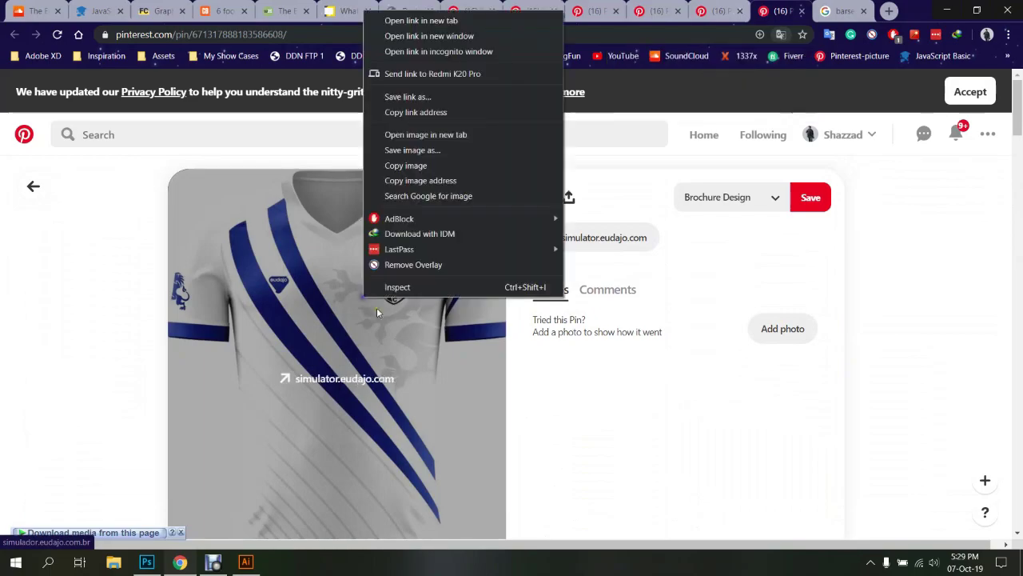
left_click(427, 166)
Paste the jersey image beside the artboard and scale it to the artboard's height
left_click(245, 562)
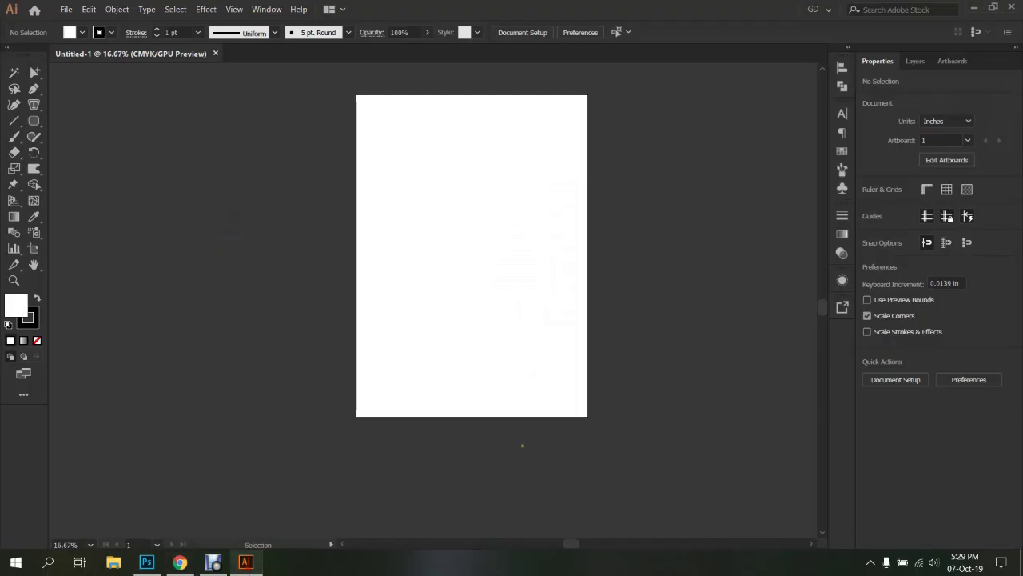
key("ctrl+v")
left_click_drag(430, 298, 642, 154)
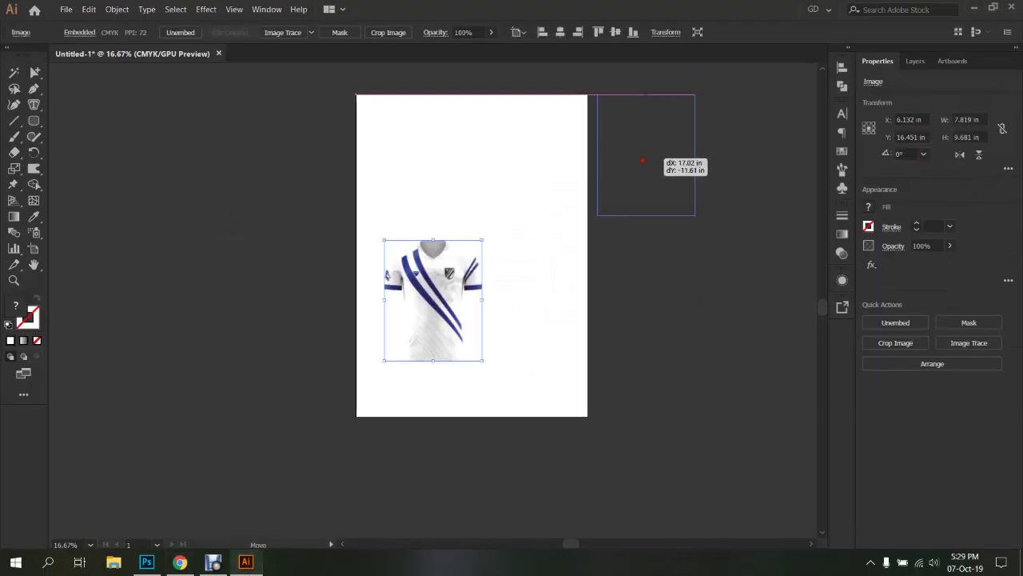
scroll(613, 258, "right", 3)
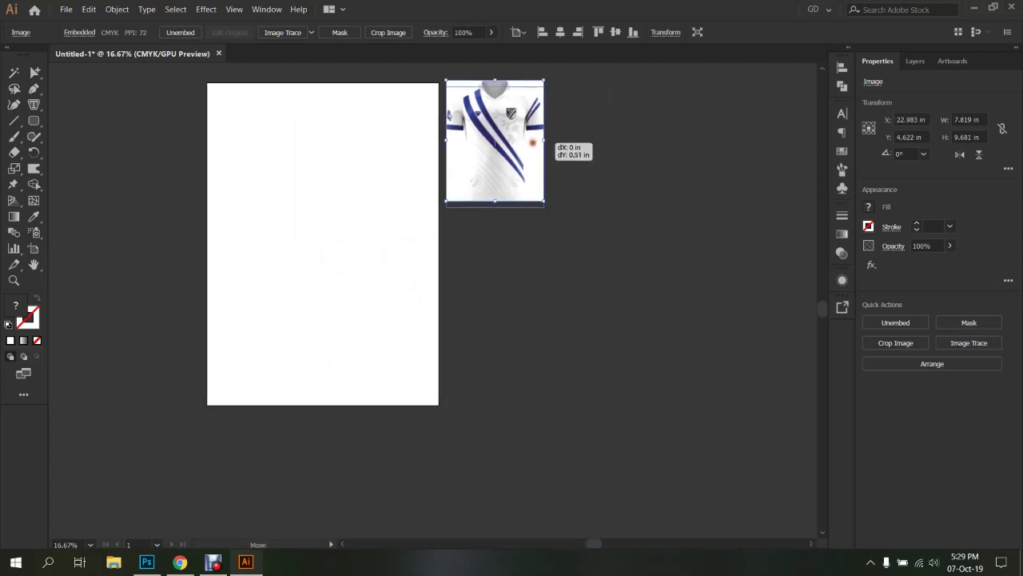
left_click_drag(545, 200, 711, 406)
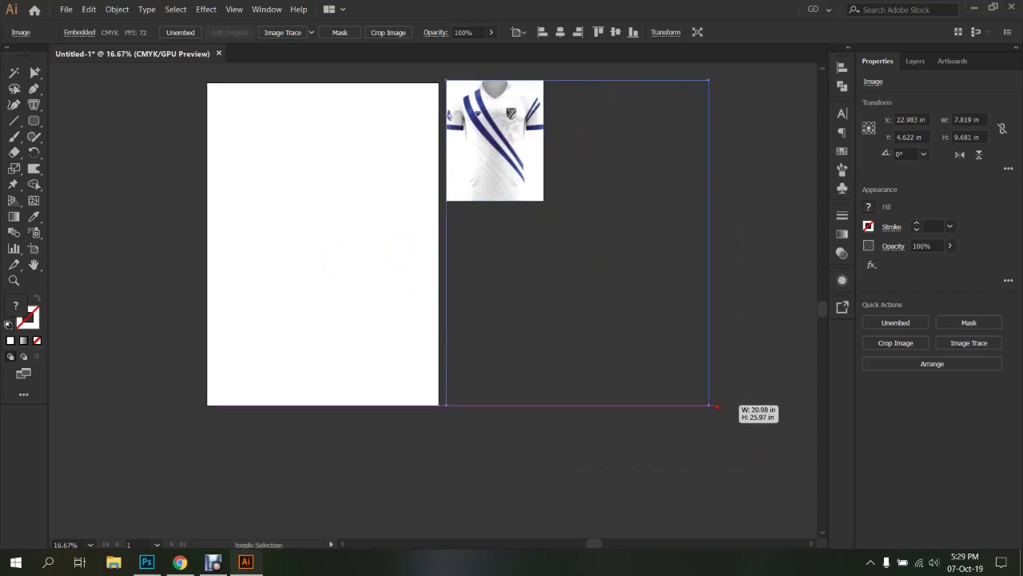
key("ctrl+shift+a")
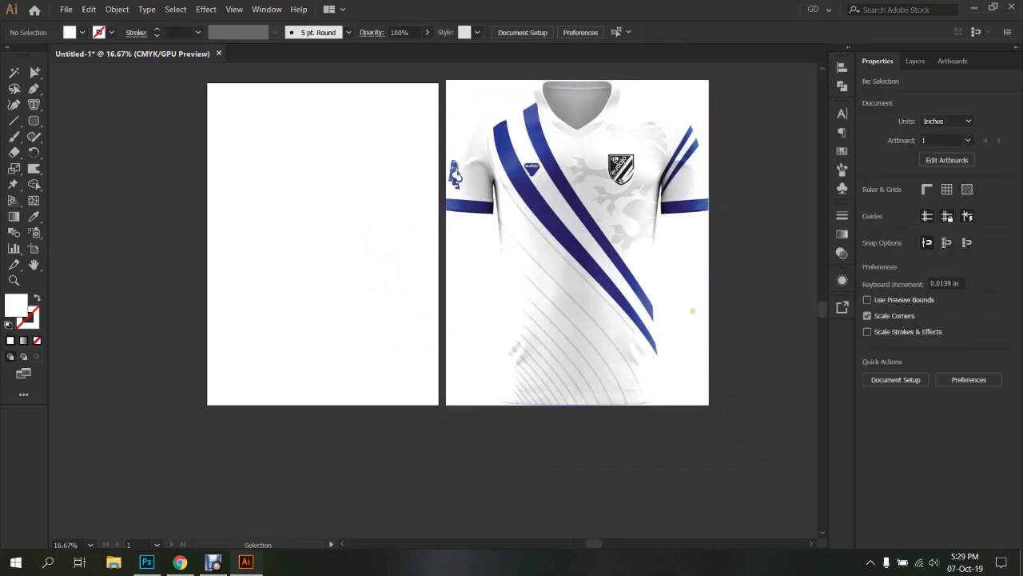
Pan and zoom to frame both artboards and inspect the jersey crest
scroll(458, 176, "up", 2)
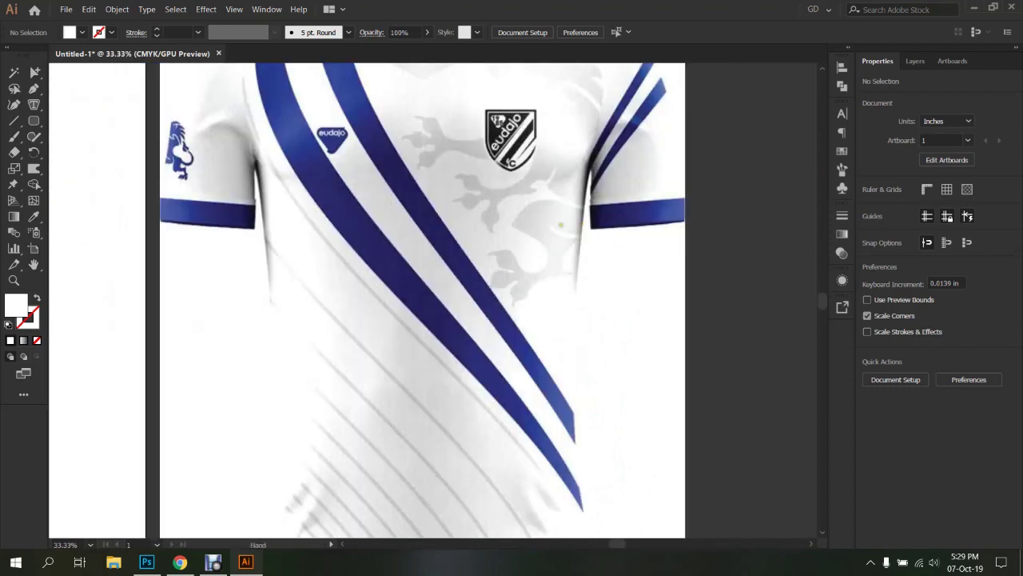
scroll(447, 182, "up", 2)
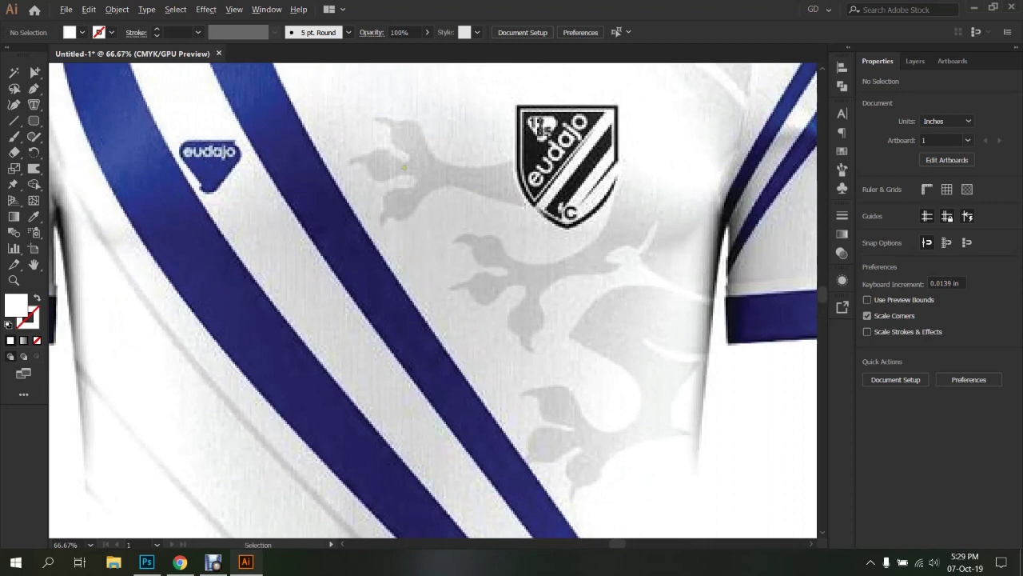
scroll(405, 167, "down", 4)
left_click_drag(297, 240, 538, 220)
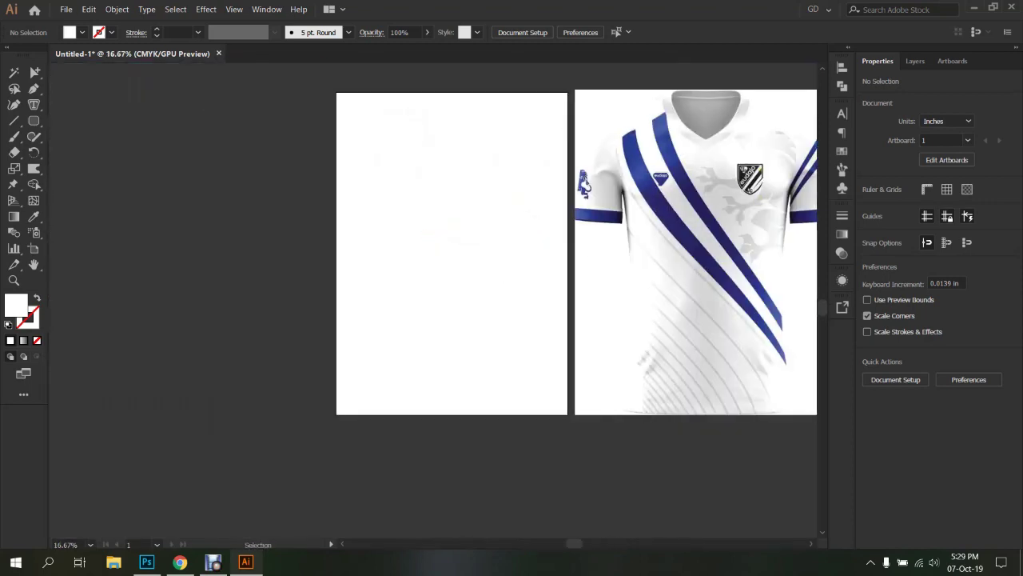
scroll(673, 191, "up", 4)
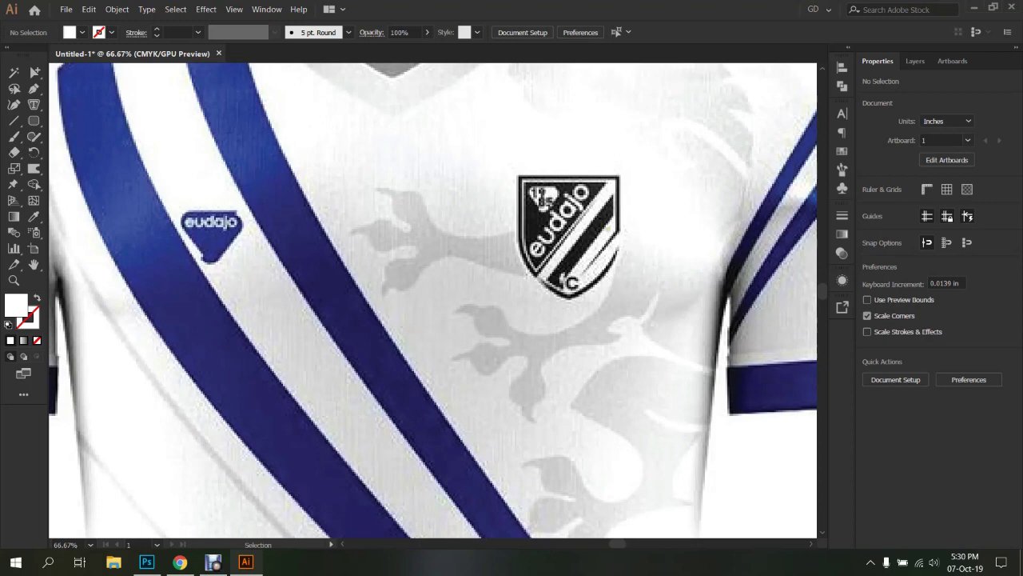
scroll(607, 229, "down", 3)
scroll(559, 222, "up", 1)
scroll(559, 222, "up", 1)
scroll(559, 223, "up", 1)
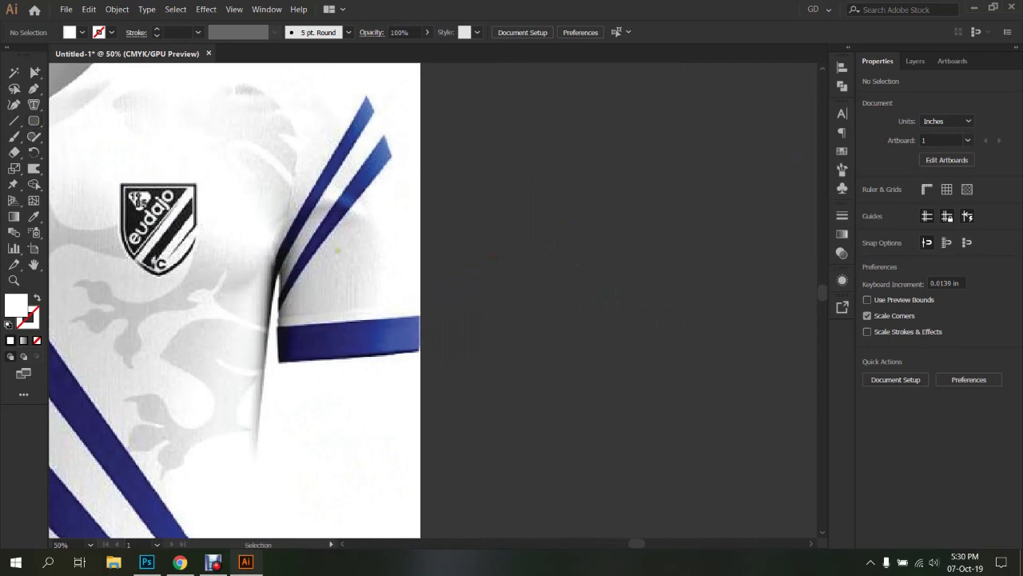
Draw a rectangle, round one bottom corner, and butt a 180° rotated copy against it
key("m")
left_click_drag(519, 191, 597, 310)
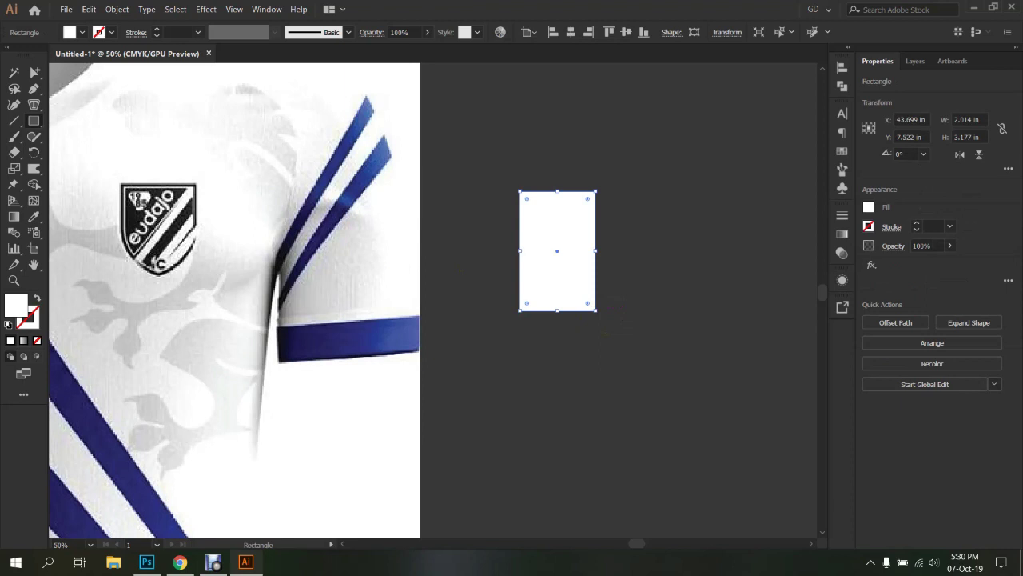
key("a")
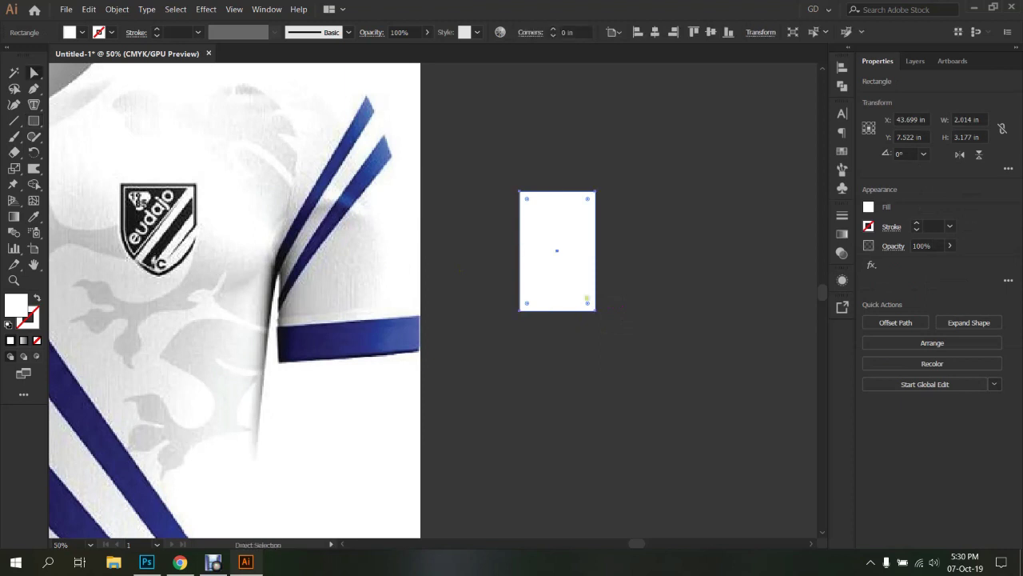
left_click_drag(588, 303, 518, 244)
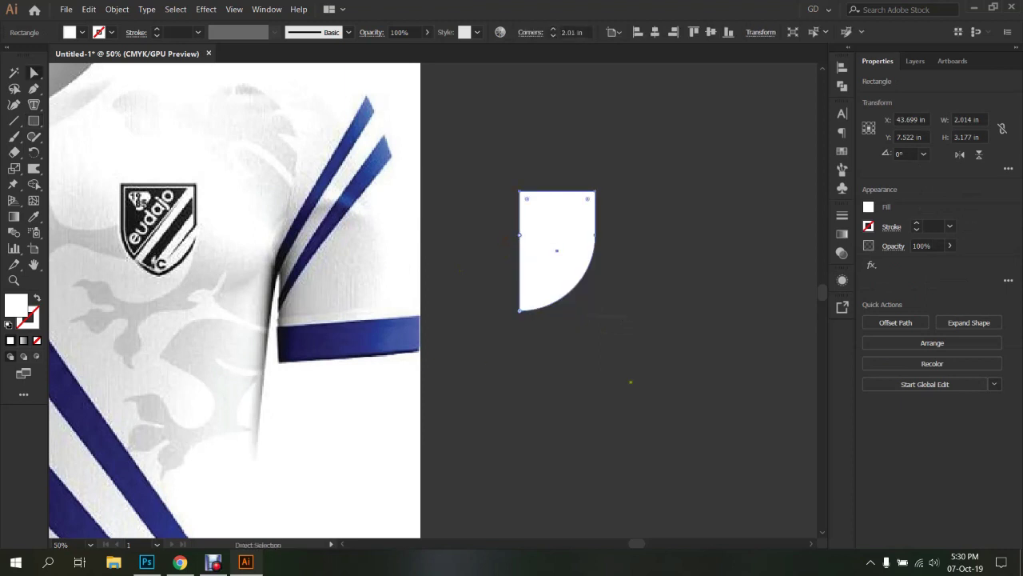
left_click(610, 288)
left_click(576, 248)
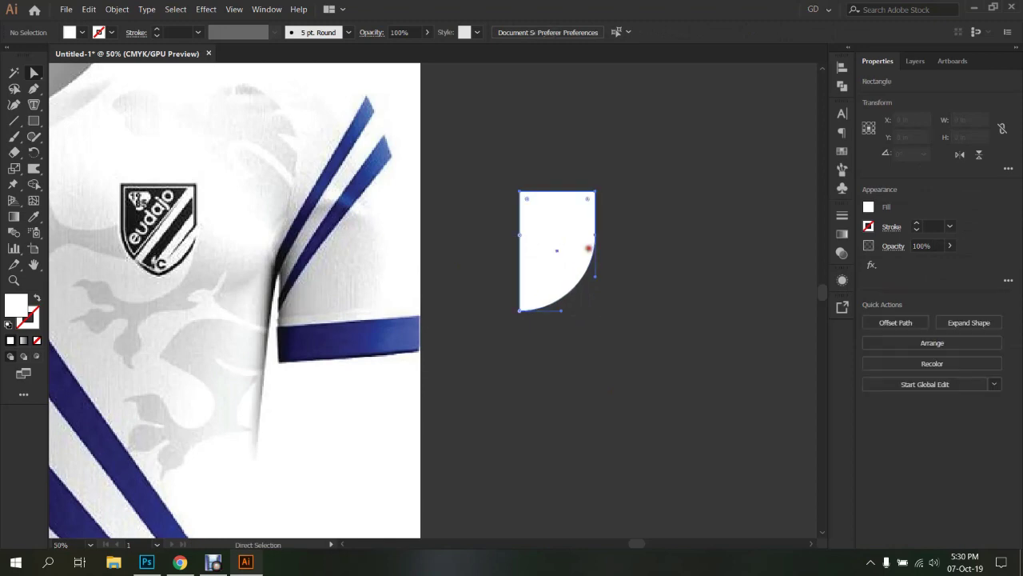
right_click(589, 248)
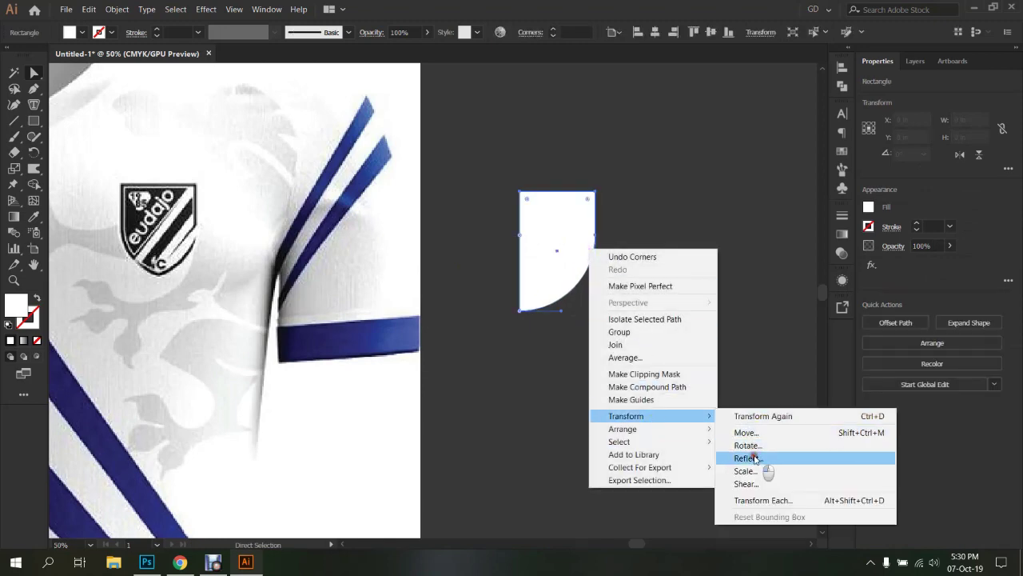
left_click(772, 446)
left_click(654, 339)
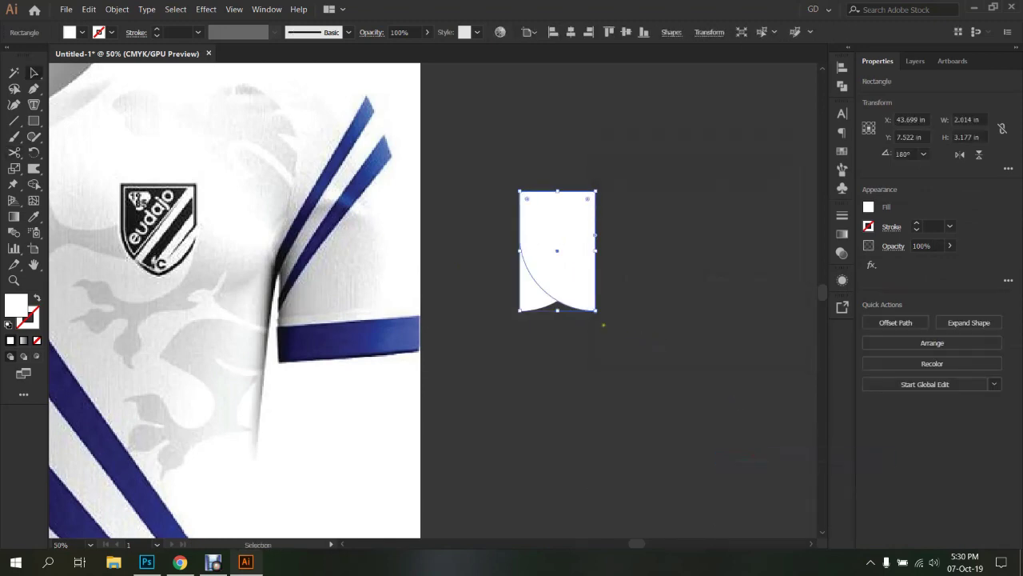
left_click_drag(570, 280, 495, 280)
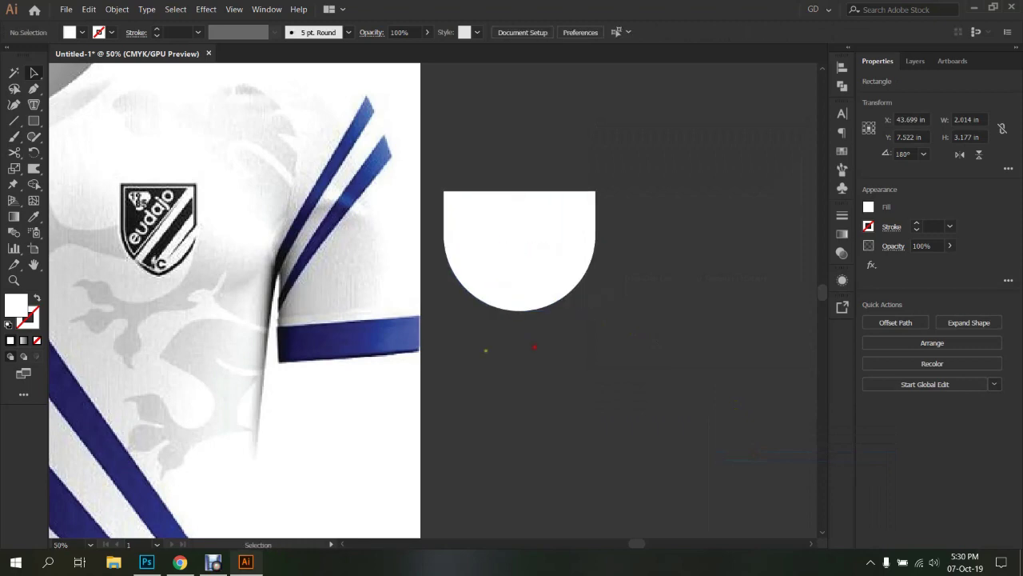
left_click_drag(484, 347, 559, 272)
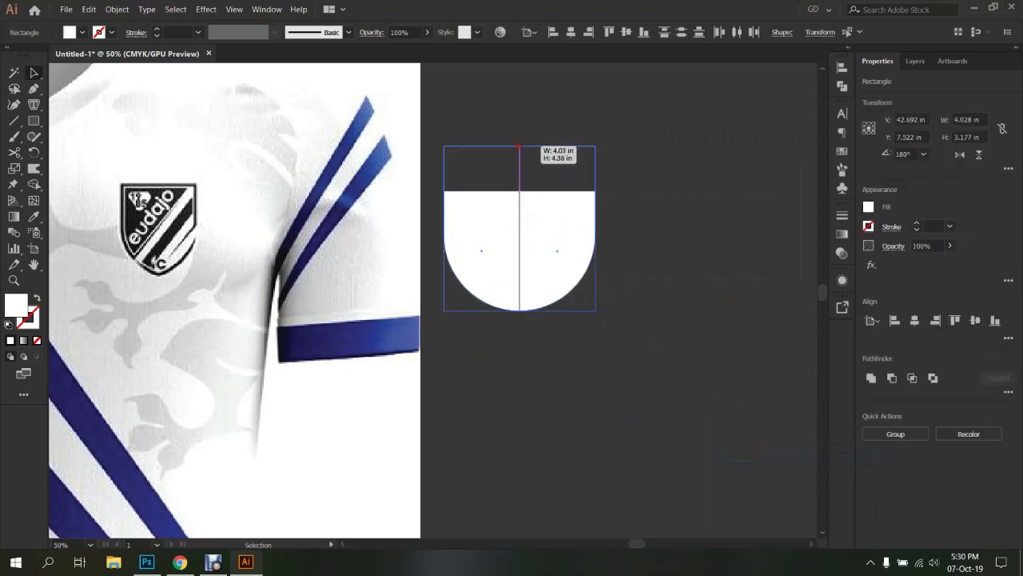
Stretch the top edge up and unite both halves into one shield shape
left_click_drag(522, 191, 522, 120)
left_click(617, 189)
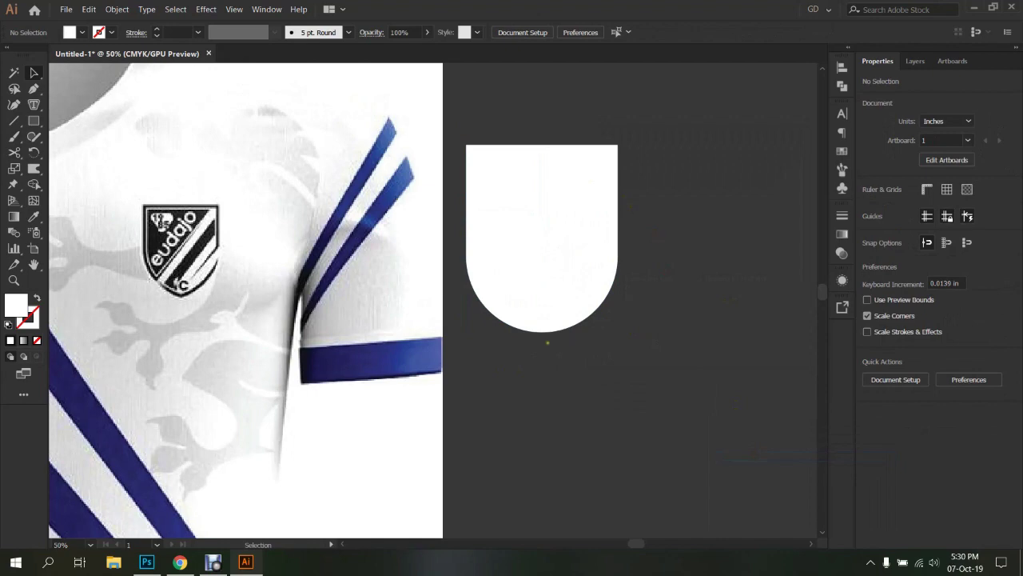
left_click_drag(547, 342, 572, 294)
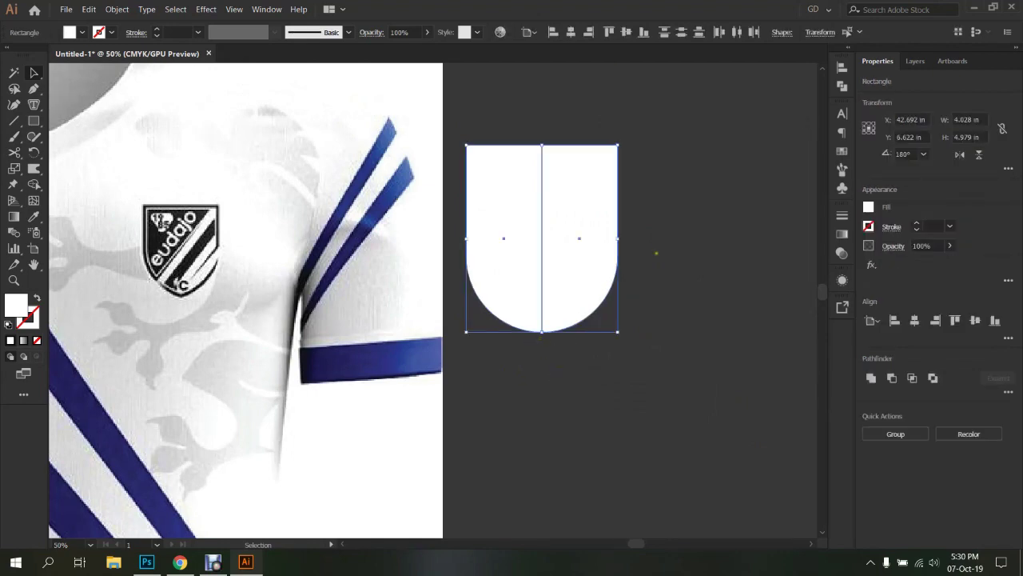
left_click(842, 70)
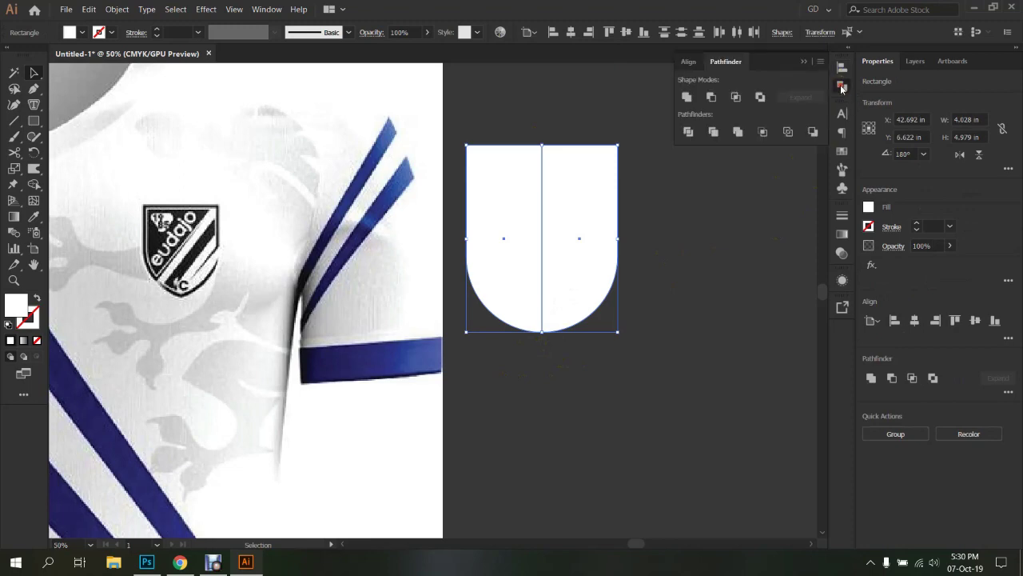
left_click(686, 97)
Pull the shield's bottom anchors down into a point and move the shield right
key("a")
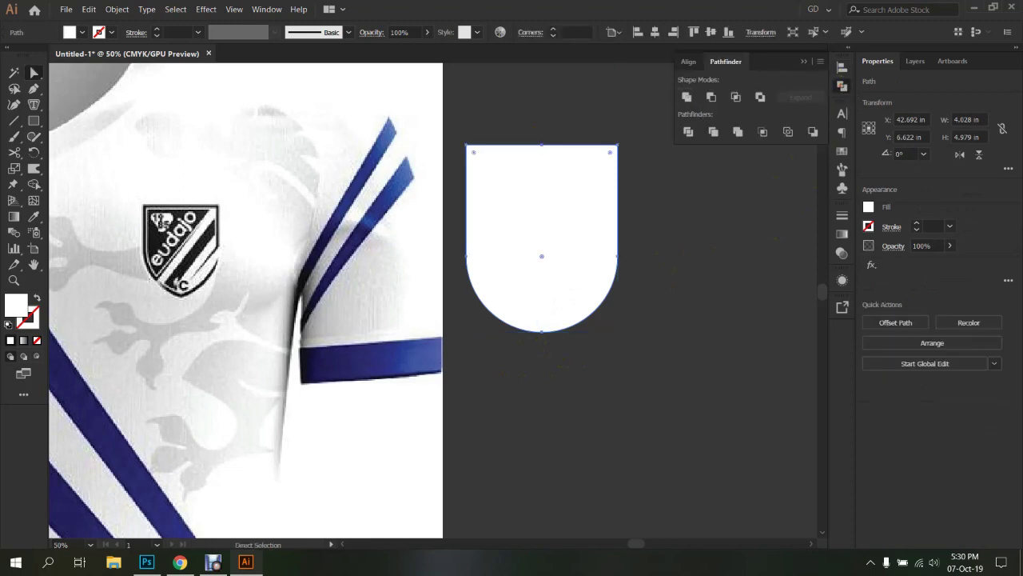
left_click(542, 330)
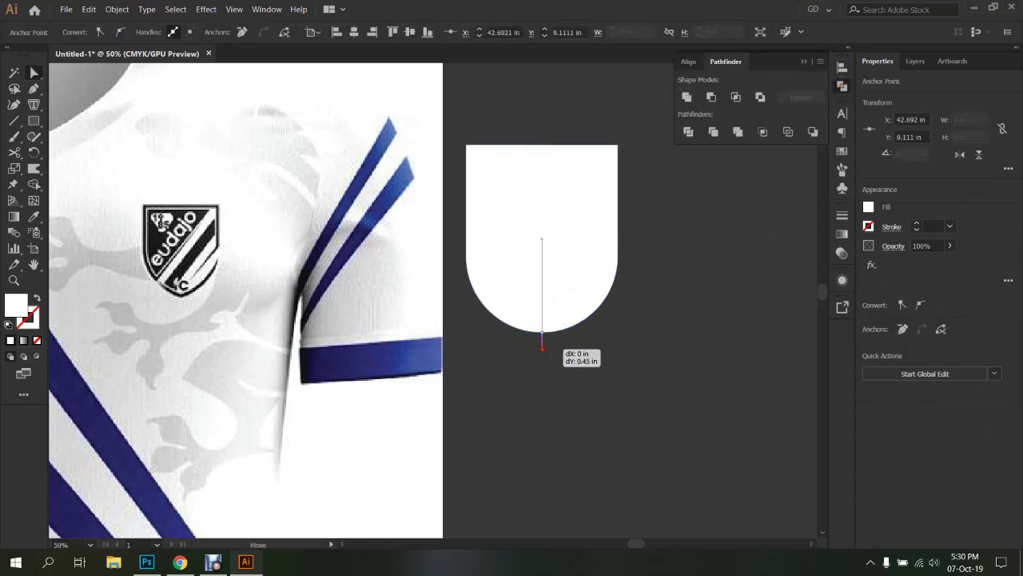
scroll(542, 342, "up", 5)
left_click_drag(534, 275, 534, 374)
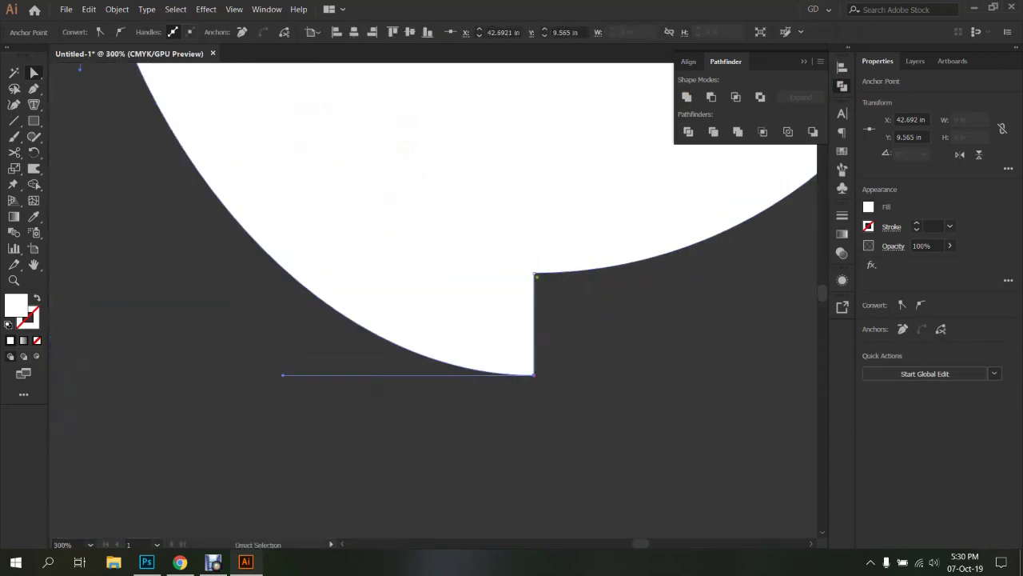
left_click_drag(534, 274, 534, 376)
scroll(536, 383, "down", 3)
left_click(541, 404)
scroll(534, 392, "down", 4)
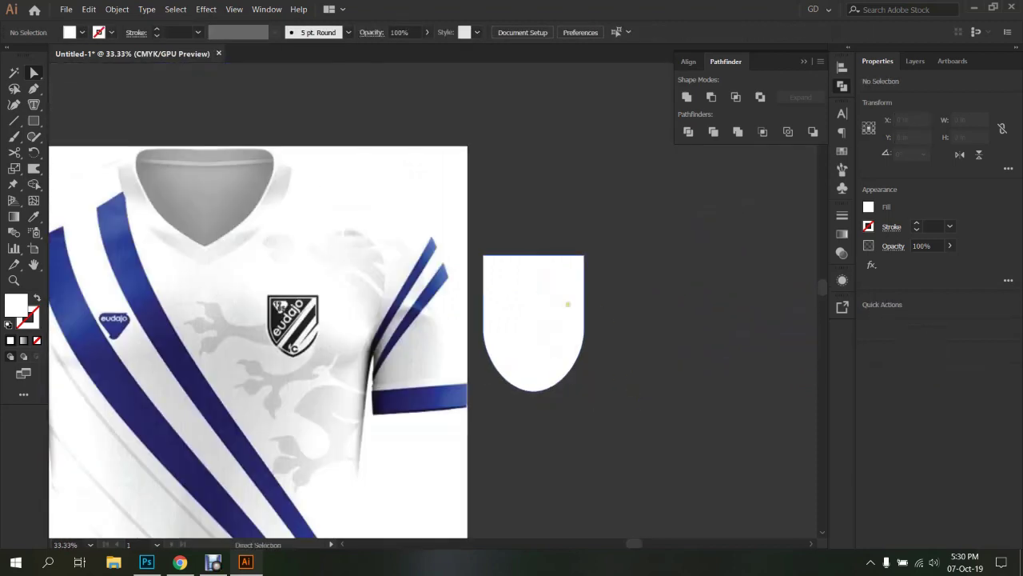
left_click(533, 294)
left_click(649, 323)
left_click_drag(514, 300, 613, 300)
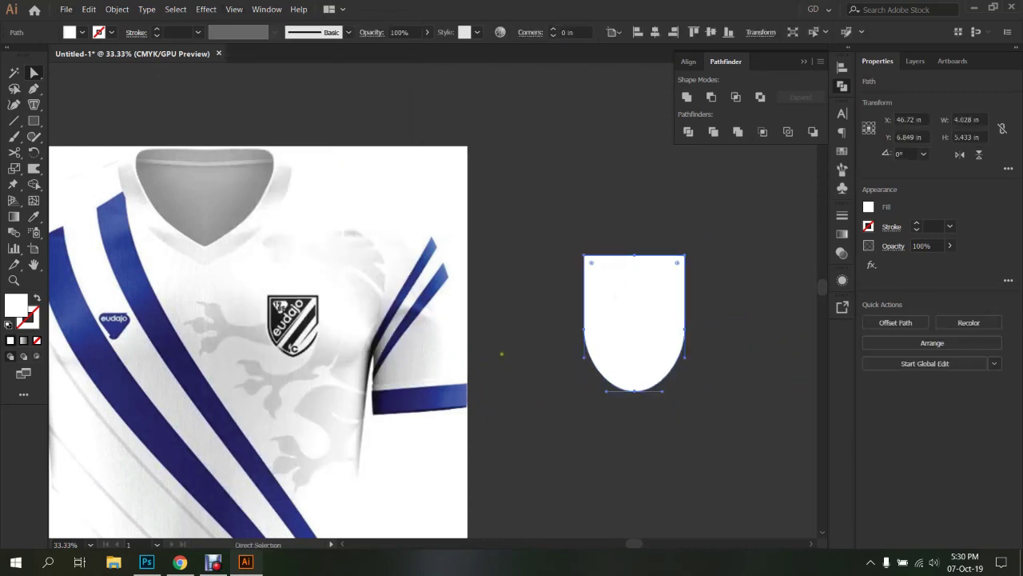
left_click(501, 353)
Draw a tall narrow 0.426 by 7.106 in bar beside the shield
key("v")
scroll(567, 295, "up", 1)
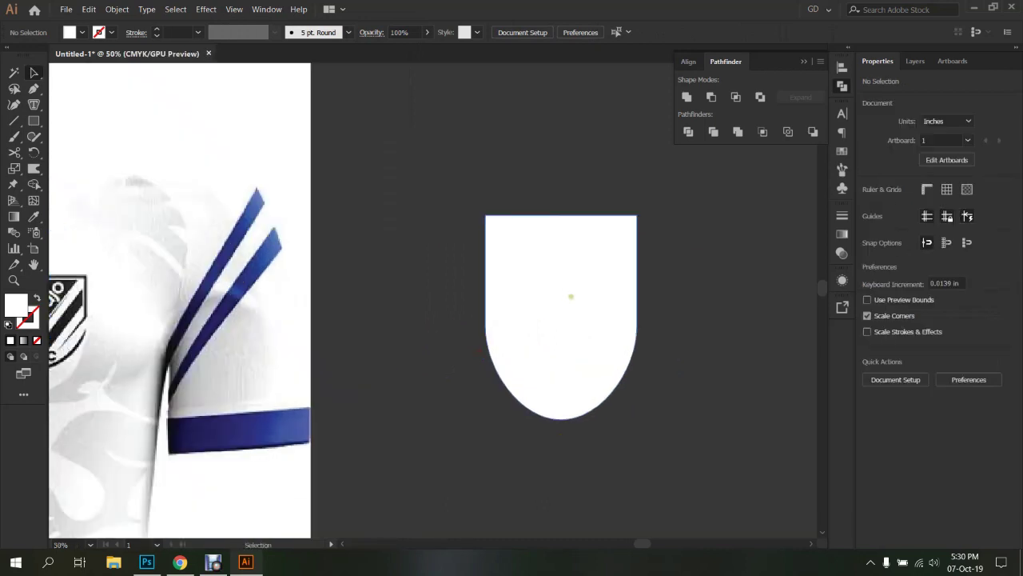
scroll(558, 274, "down", 1)
left_click_drag(463, 312, 545, 302)
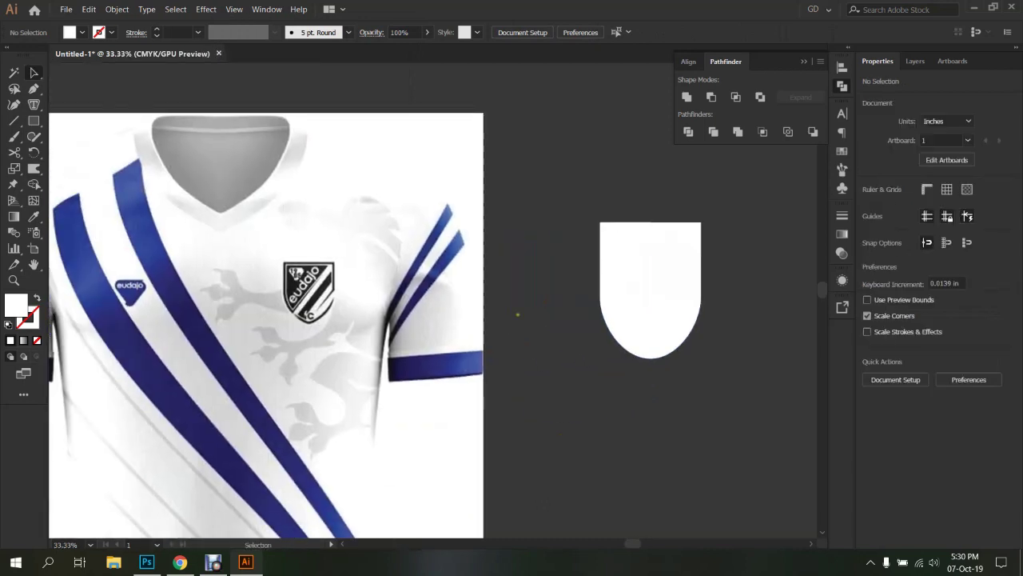
left_click(34, 121)
left_click_drag(543, 191, 552, 369)
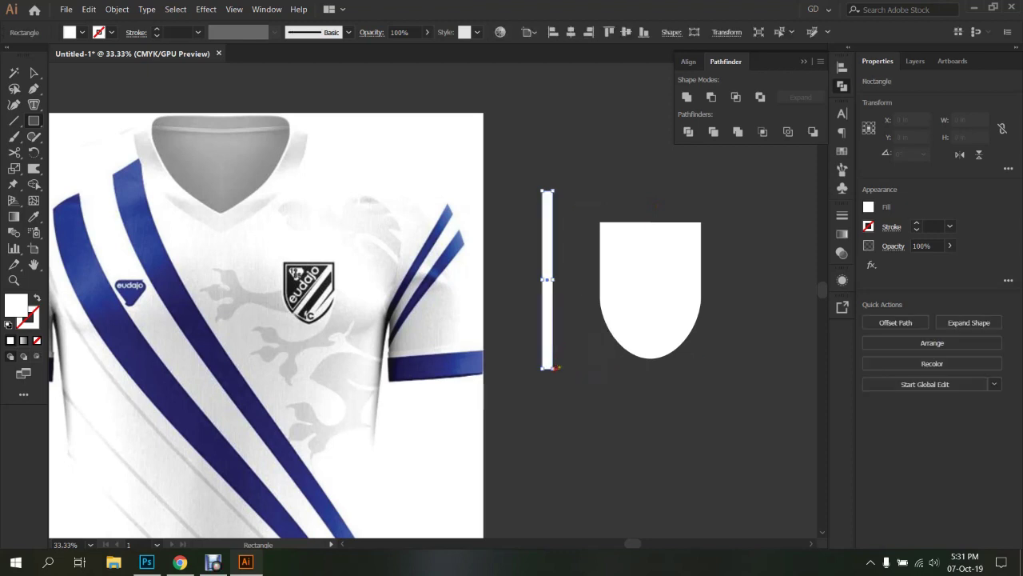
Fill the bar black, rotate it 45°, and duplicate it as a parallel second bar
left_click(71, 32)
key("Escape")
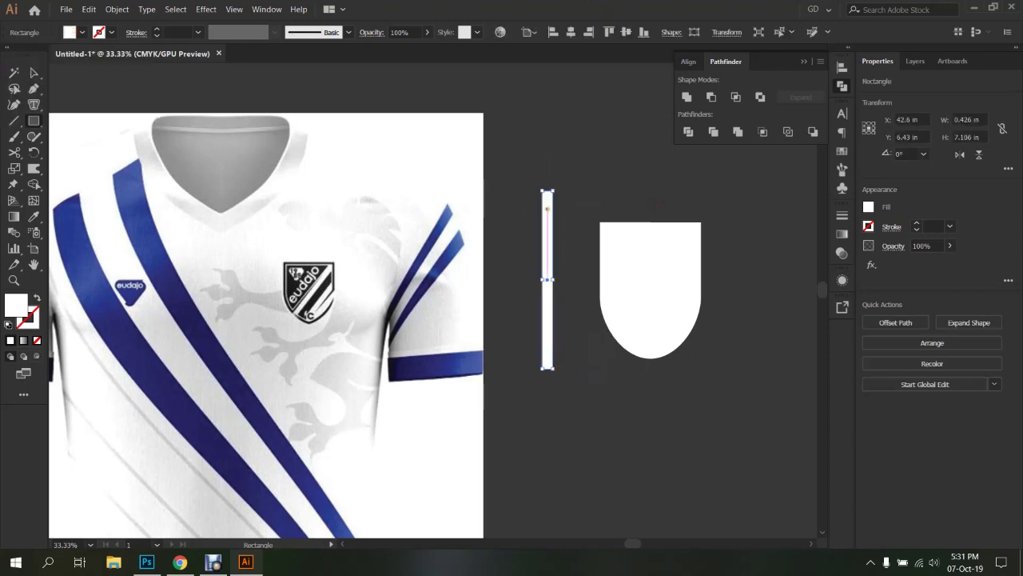
left_click(69, 32)
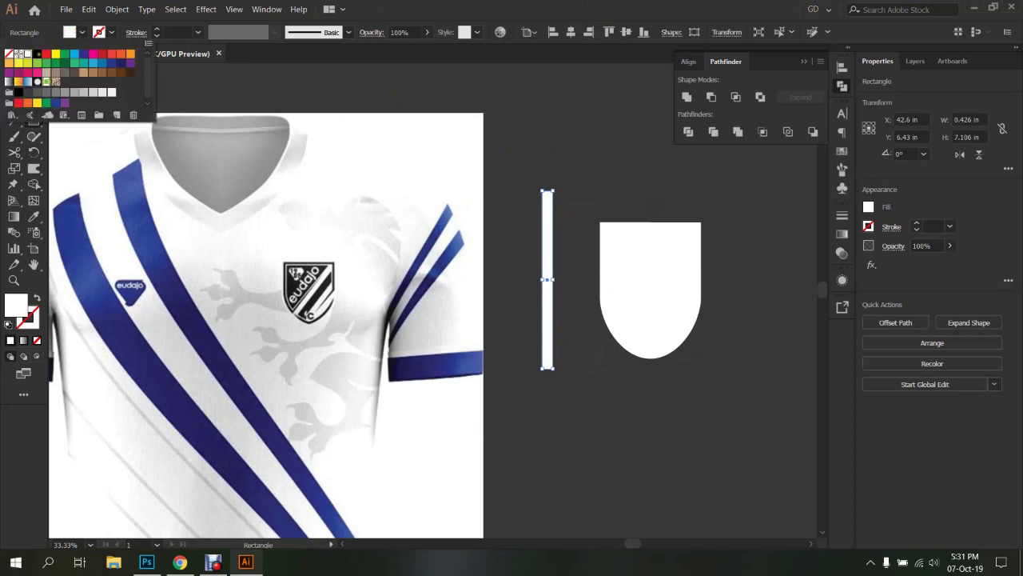
left_click(19, 92)
key("Escape")
key("v")
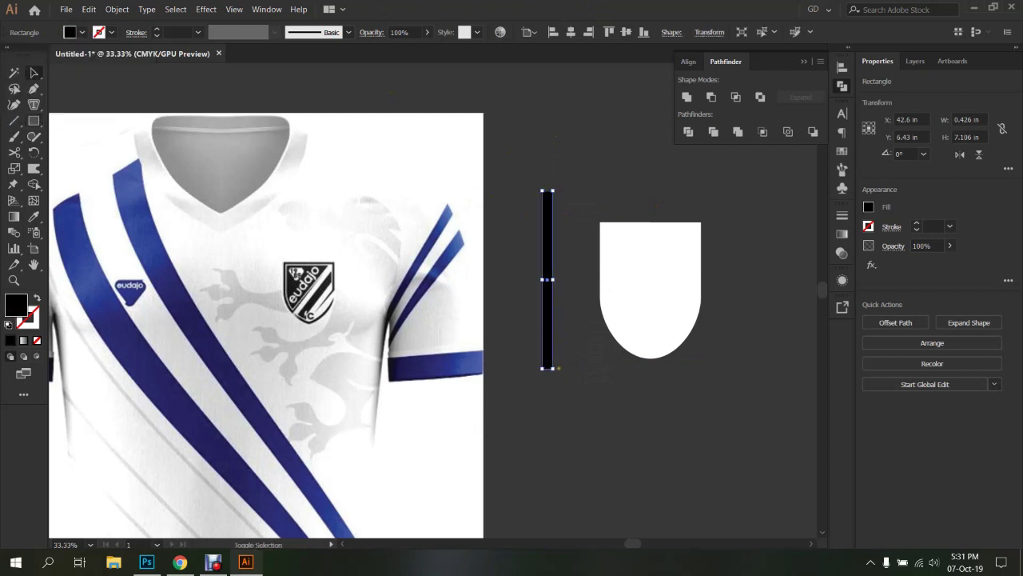
left_click_drag(504, 413, 485, 344)
mouse_move(528, 303)
left_mouse_down()
mouse_move(596, 300)
mouse_move(620, 311)
mouse_move(601, 313)
mouse_move(608, 308)
mouse_move(621, 328)
left_mouse_up()
left_click(762, 287)
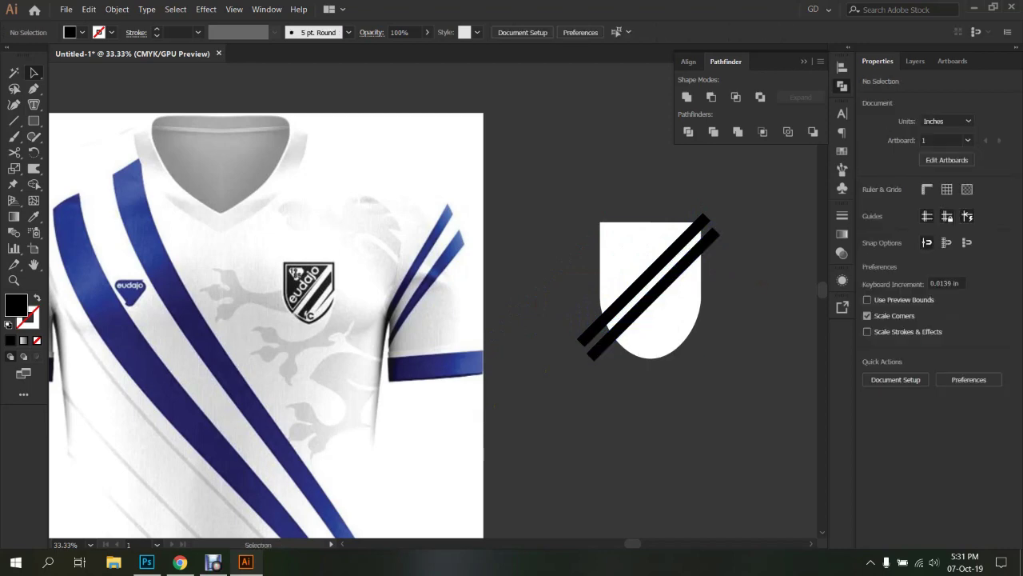
Delete the bar ends outside the shield and zoom out to view the badge
key("ctrl+a")
left_click(34, 184)
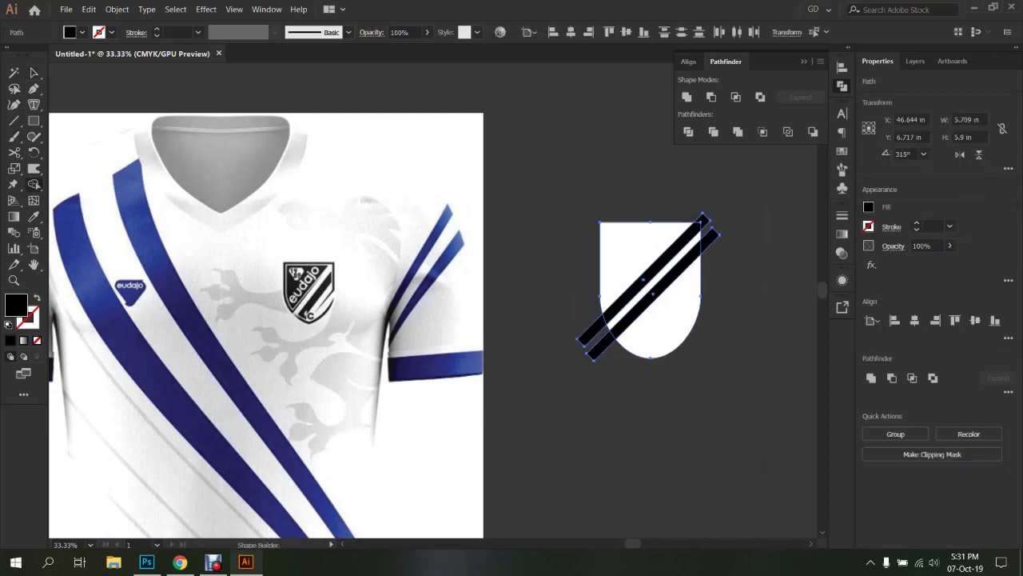
key("ctrl+1")
mouse_move(354, 524)
left_mouse_down()
mouse_move(434, 387)
mouse_move(452, 424)
left_mouse_up()
key("ctrl+0")
key("v")
left_click(646, 413)
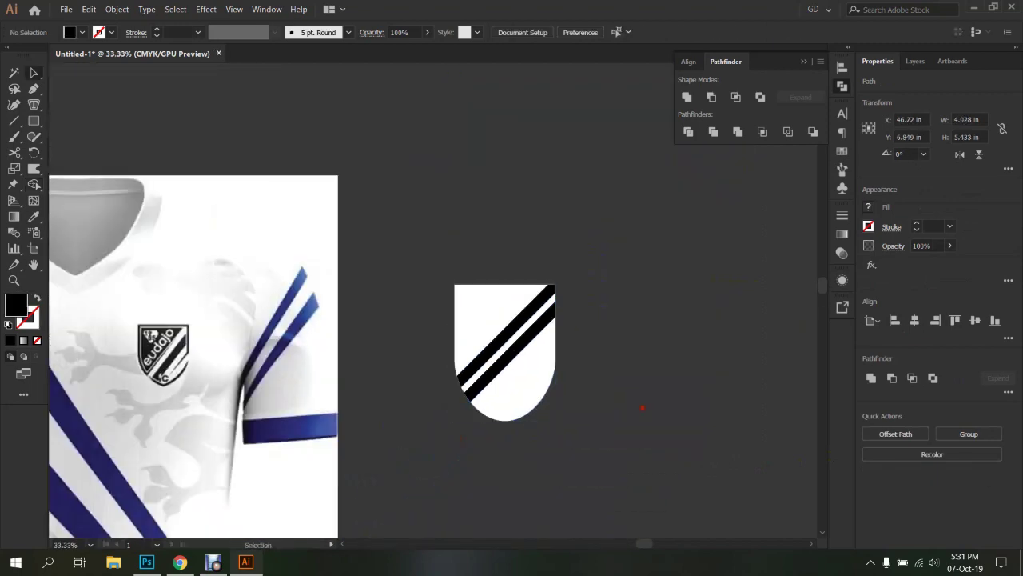
left_click_drag(576, 411, 665, 367)
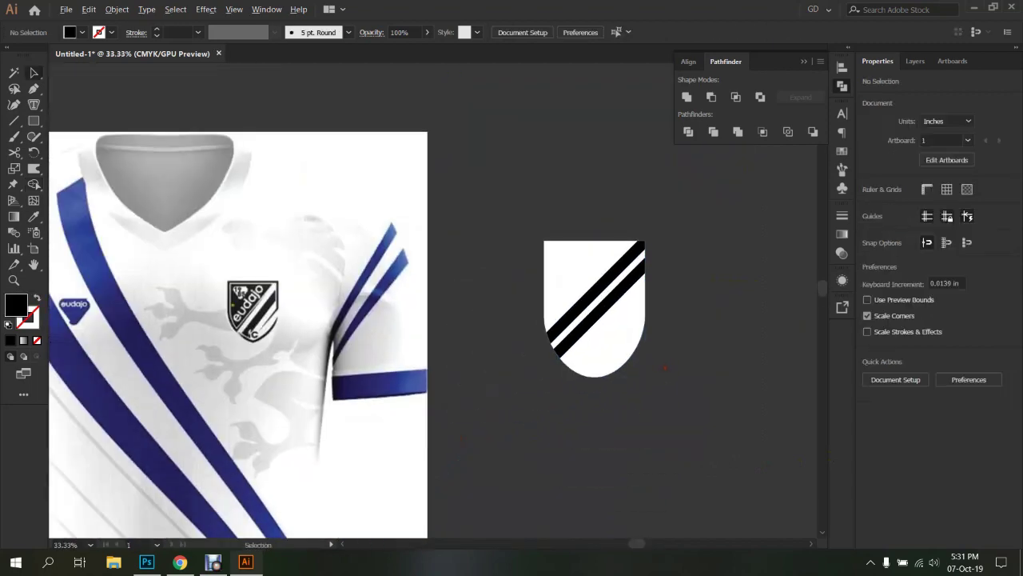
scroll(237, 297, "up", 2)
scroll(450, 366, "down", 2)
scroll(541, 324, "up", 2)
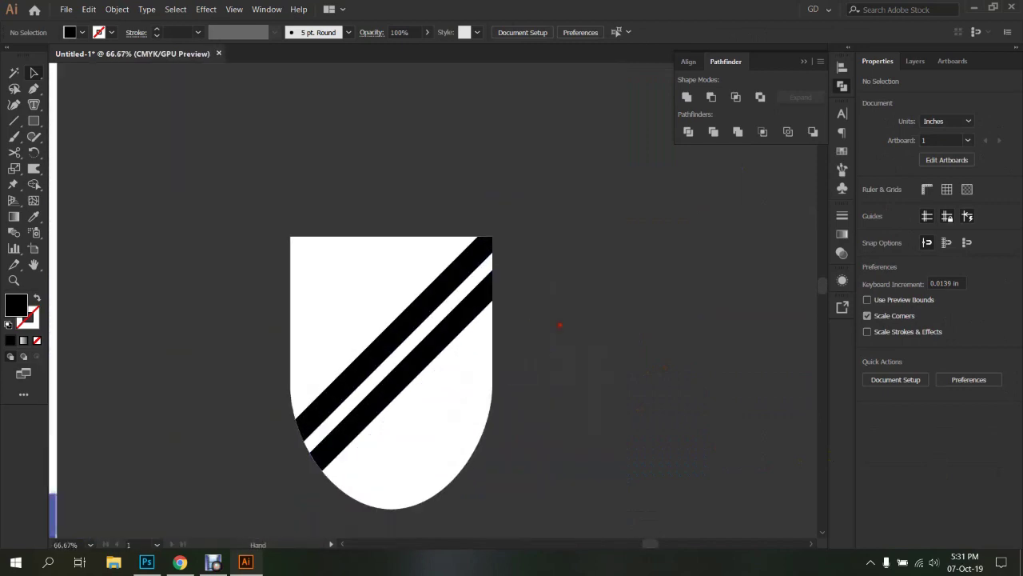
Type RANGER beside the shield in Airstrike Laser Regular at 40 pt
key("t")
left_click(542, 322)
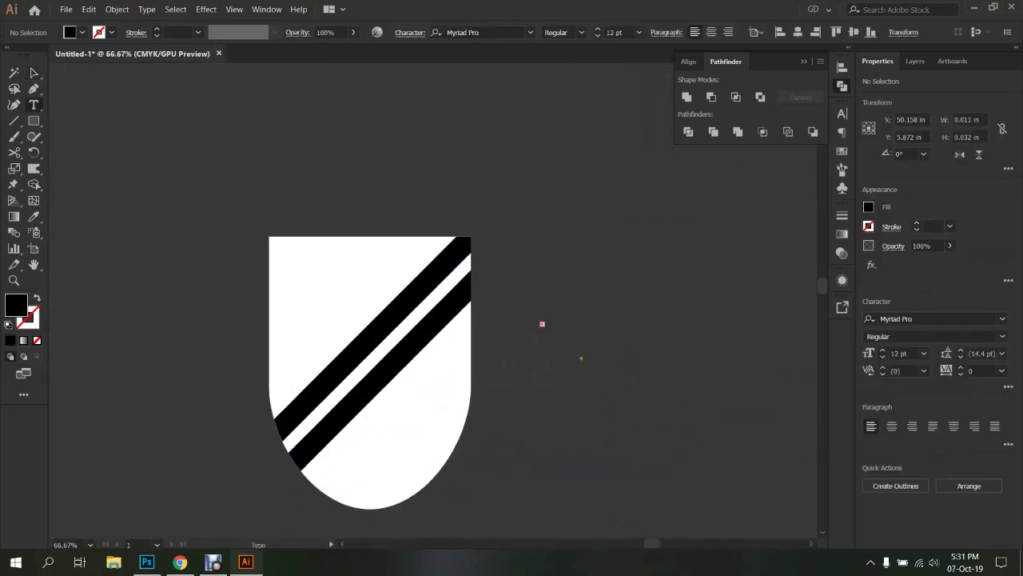
scroll(527, 327, "up", 1)
scroll(527, 326, "up", 5)
key("ctrl+1")
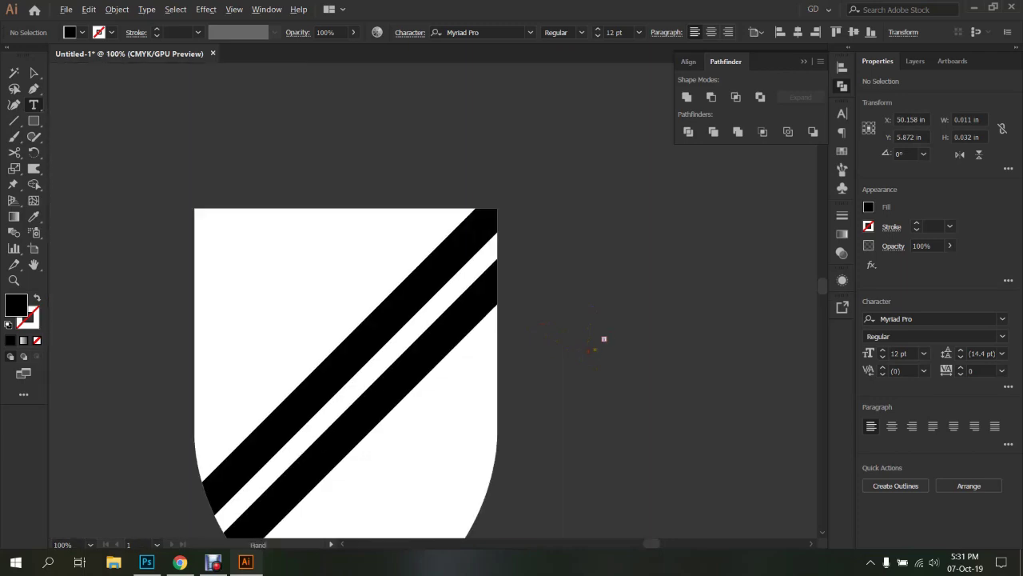
left_click(571, 231)
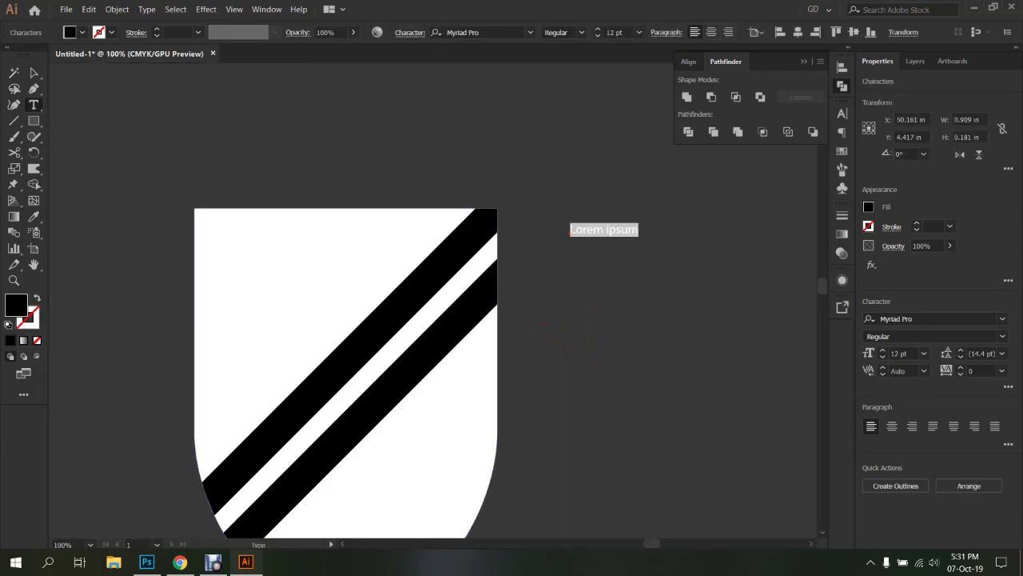
type("RANGER")
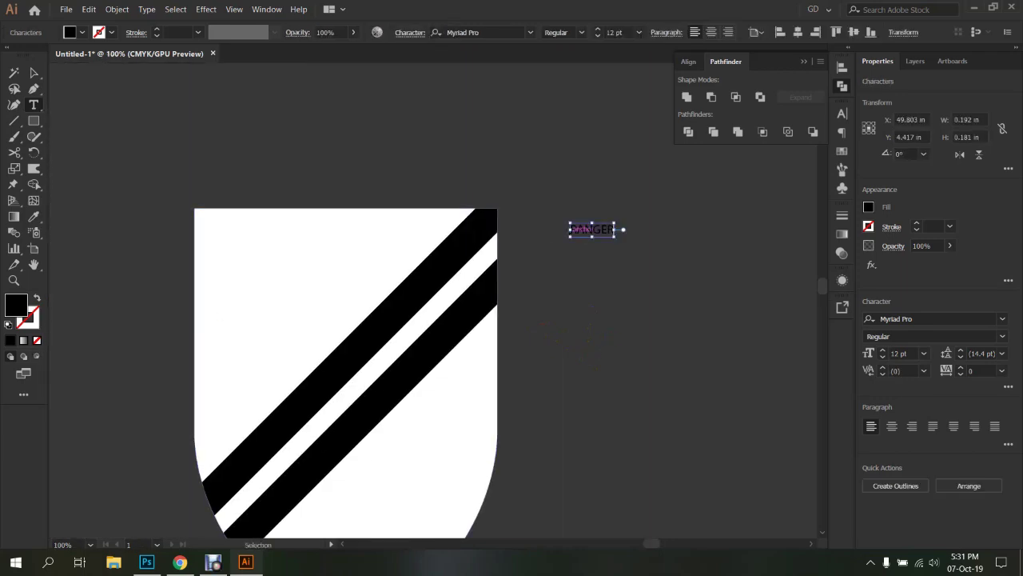
key("ctrl+a")
left_click(843, 115)
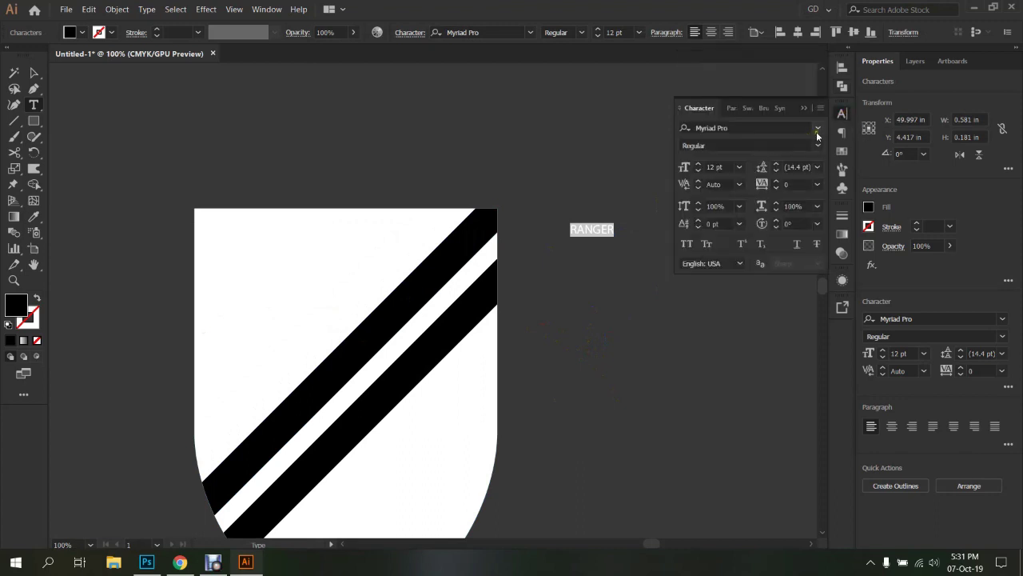
left_click(818, 130)
left_click(806, 233)
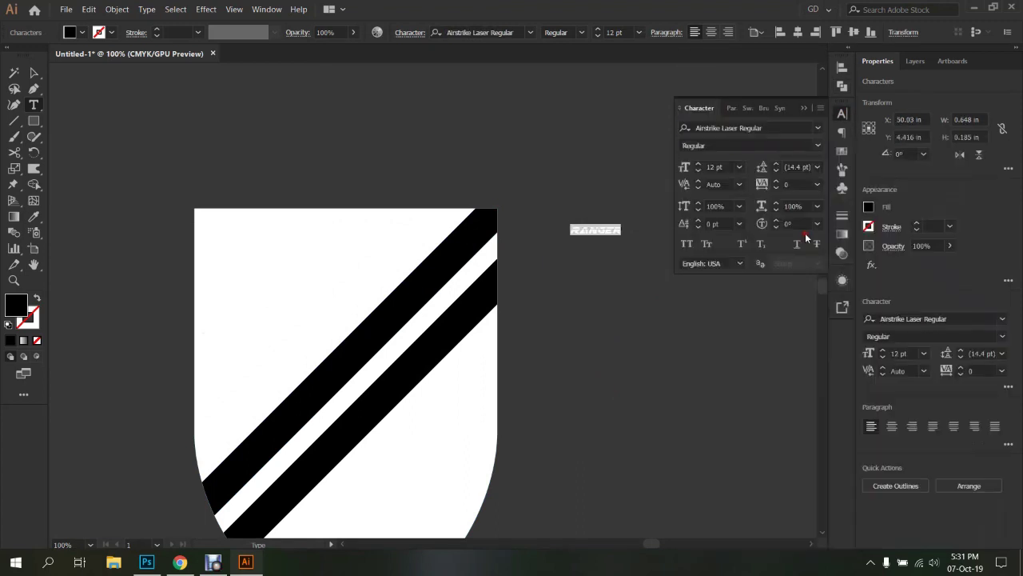
left_click(700, 166)
type("40")
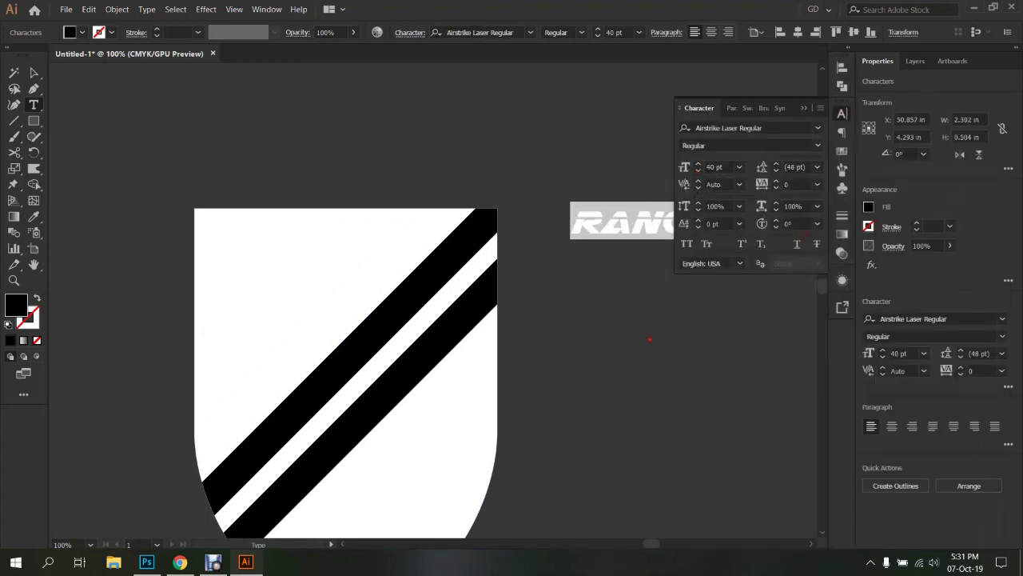
key("ctrl+shift+a")
Place RANGER on the shield's upper left, rotated 45° along the bars, at 60 pt
key("v")
left_click_drag(608, 225, 259, 287)
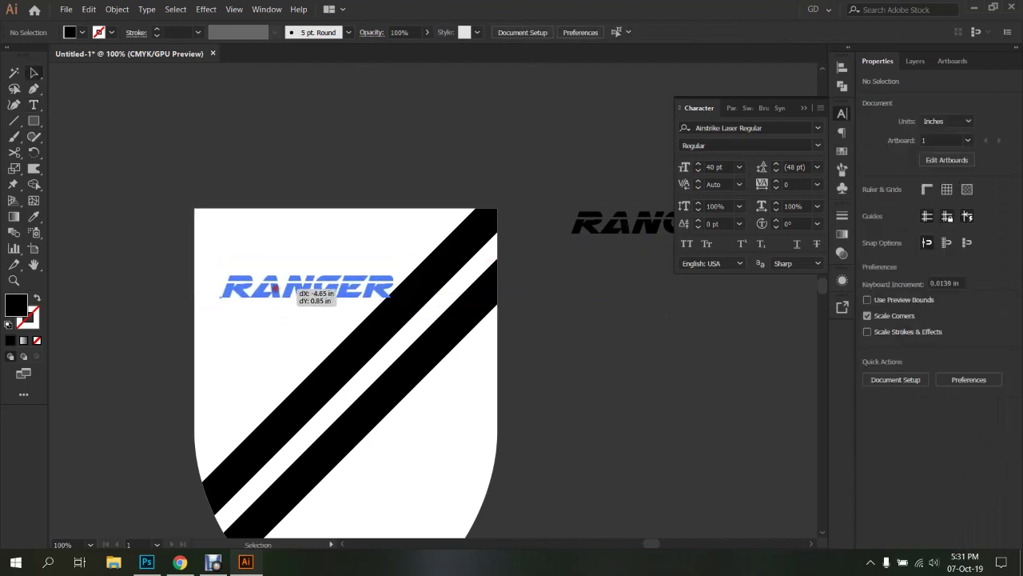
left_click_drag(400, 304, 397, 231)
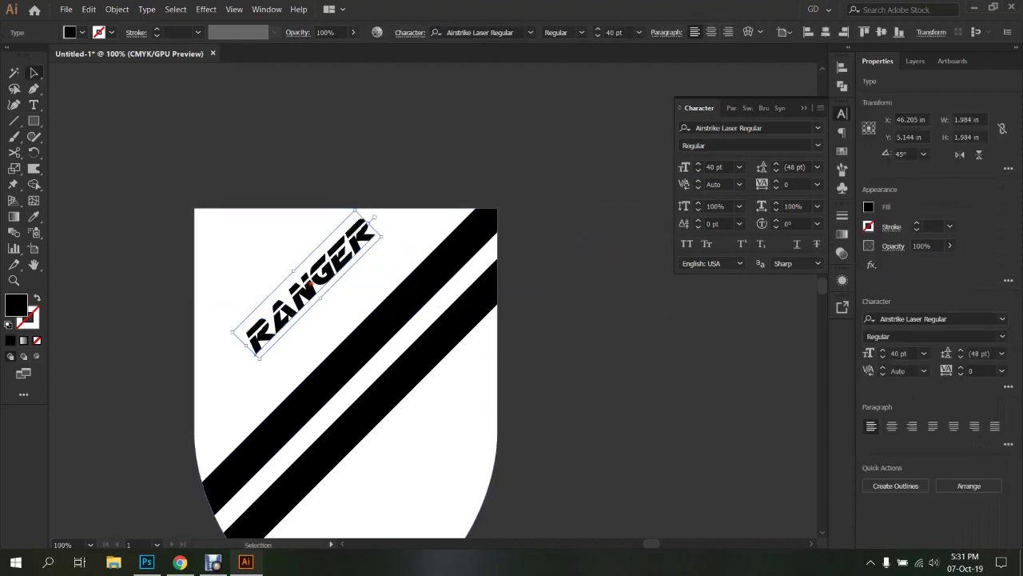
left_click_drag(305, 299, 282, 369)
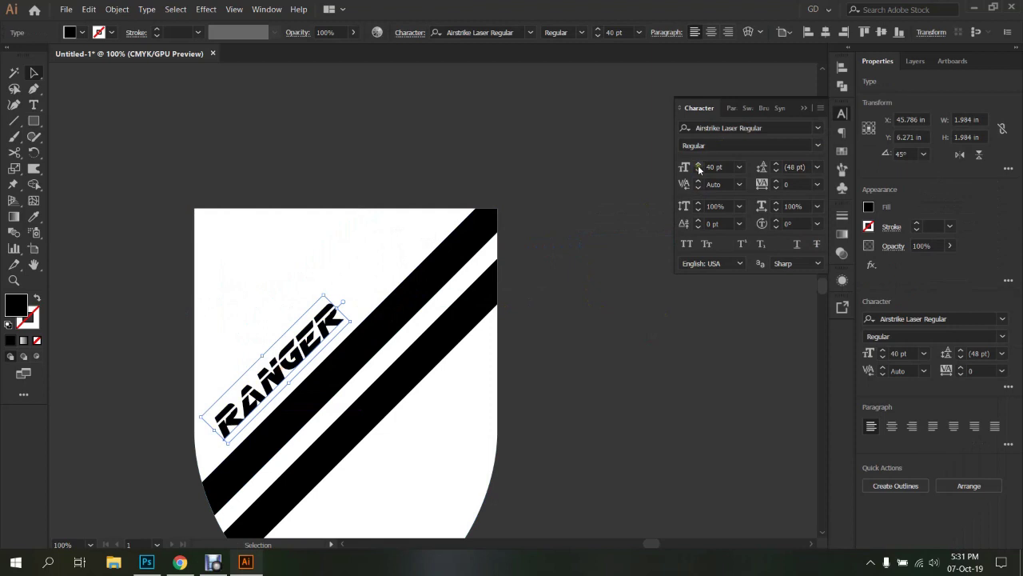
left_click(699, 166)
left_click(699, 166)
key("ctrl+shift+a")
key("ctrl+minus")
key("ctrl+minus")
key("ctrl+minus")
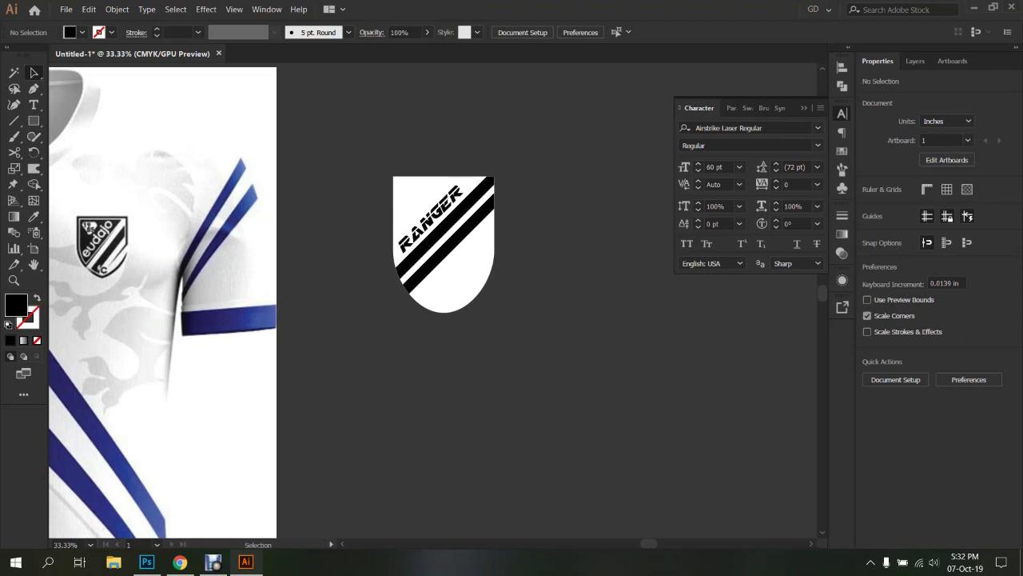
Draw small black stars with the Star tool and move them above RANGER
scroll(343, 213, "up", 1)
scroll(343, 221, "up", 3)
scroll(263, 259, "down", 3)
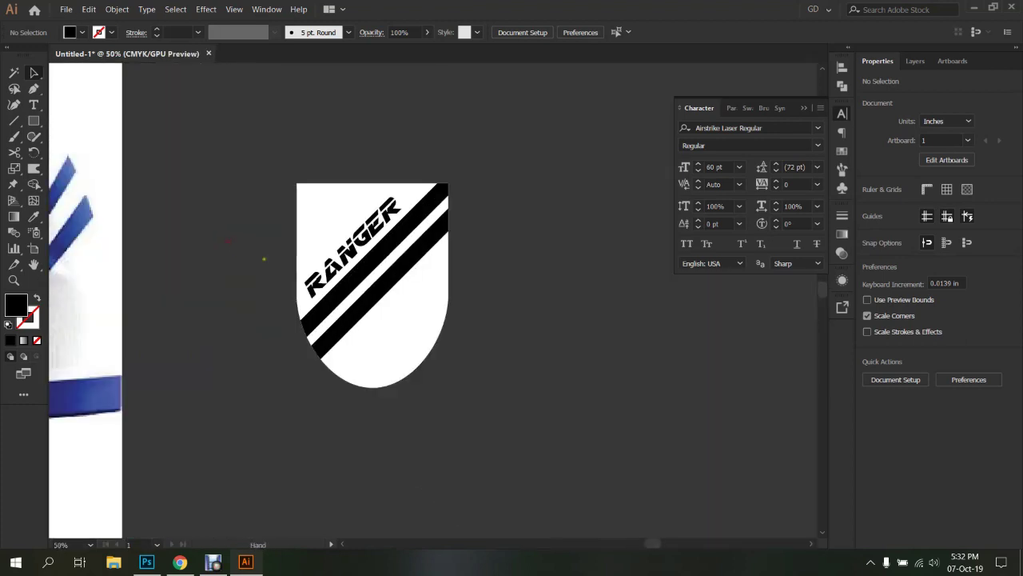
scroll(373, 269, "up", 1)
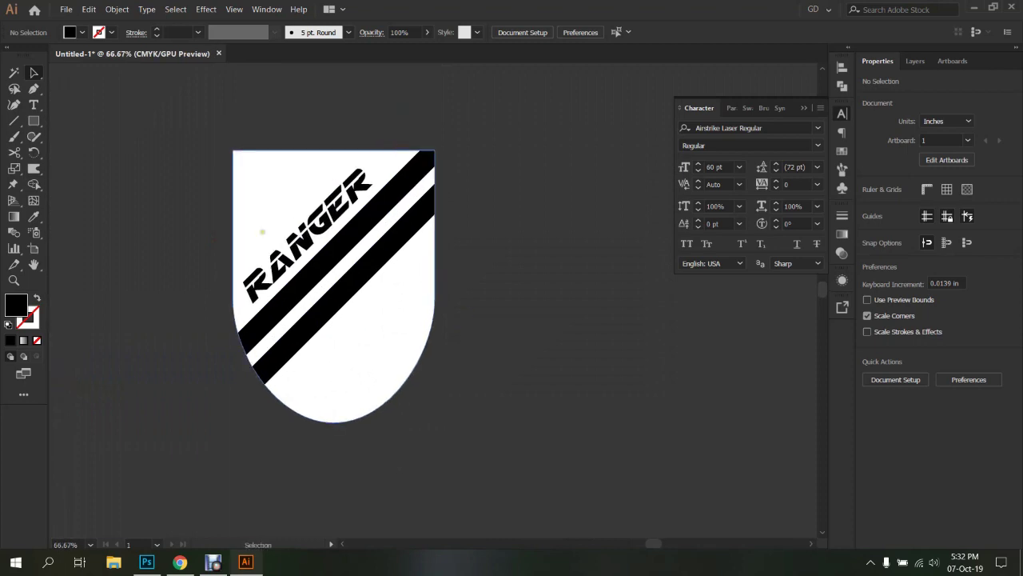
scroll(264, 229, "up", 3)
left_click_drag(33, 120, 76, 167)
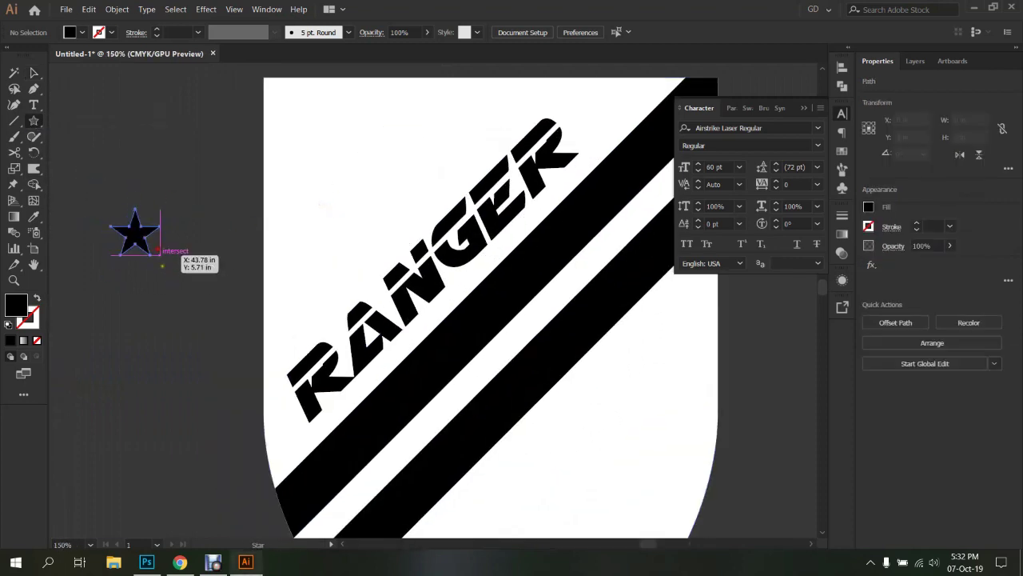
key("i")
mouse_move(135, 233)
left_mouse_down()
mouse_move(158, 252)
mouse_move(320, 290)
mouse_move(439, 168)
mouse_move(434, 176)
left_mouse_up()
key("v")
scroll(283, 230, "down", 4)
left_click(410, 260)
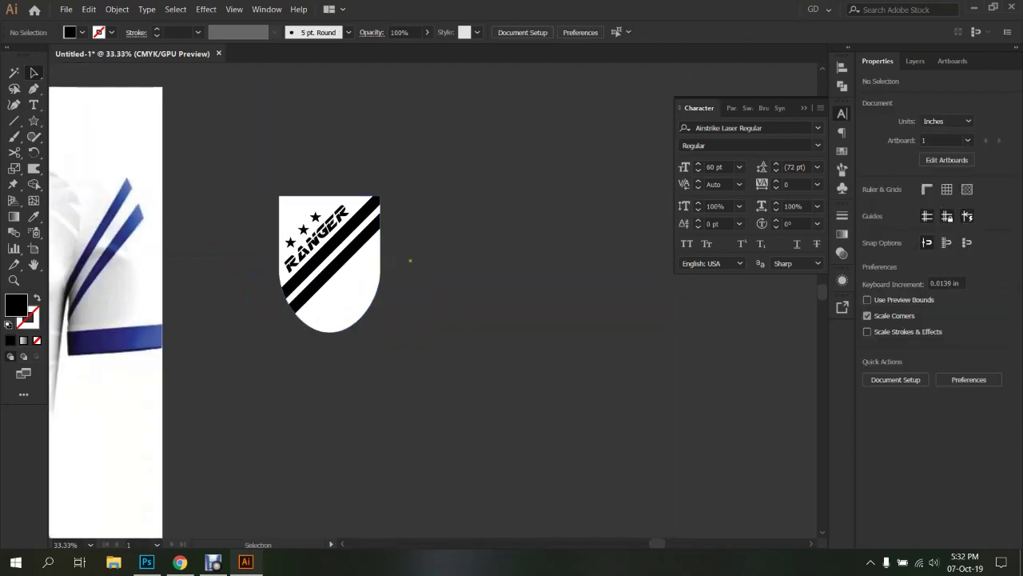
scroll(335, 272, "up", 3)
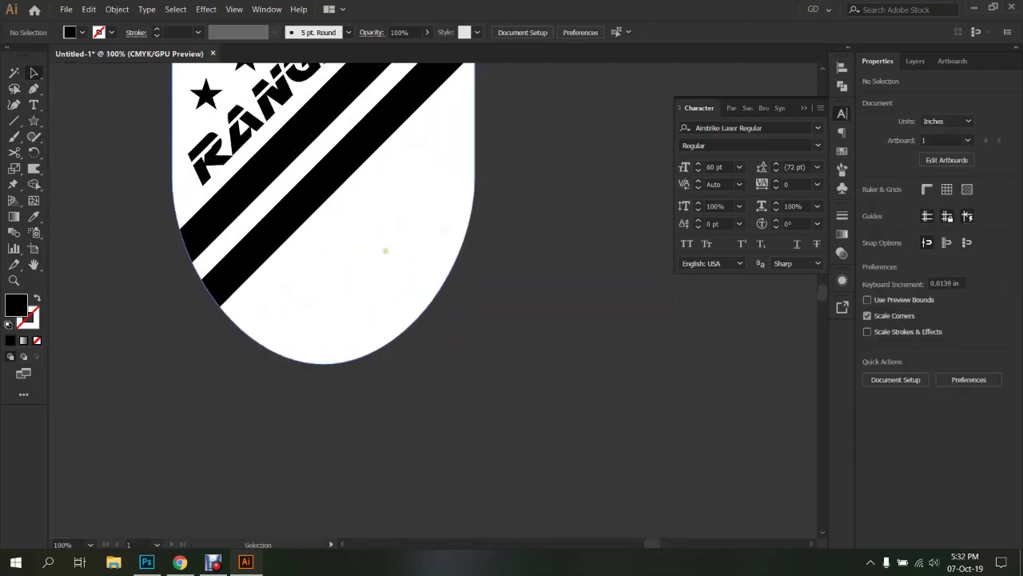
scroll(483, 287, "down", 2)
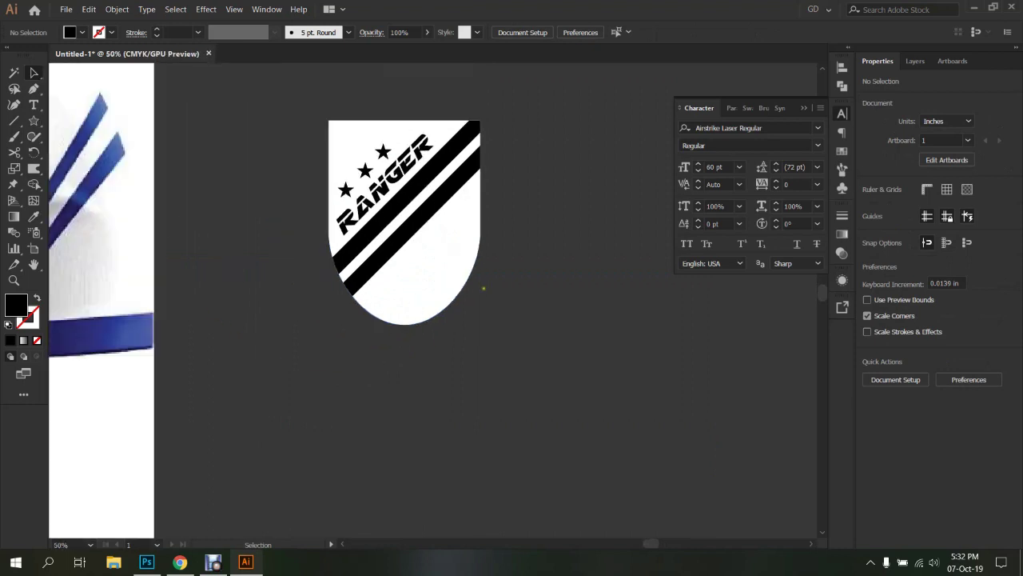
Draw a black diagonal line across the shield's lower white area
left_click(13, 121)
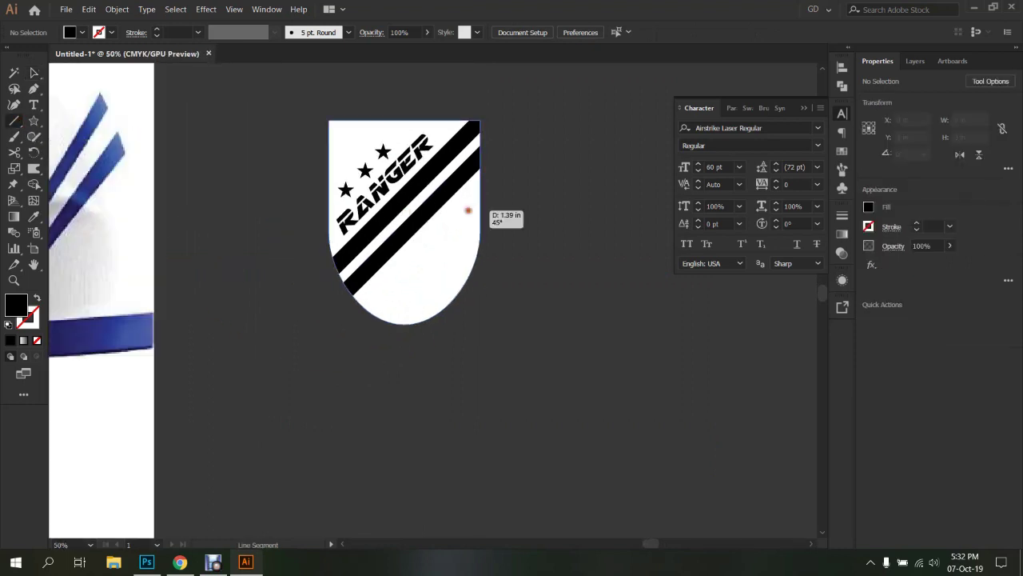
left_click_drag(469, 210, 385, 292)
scroll(455, 257, "up", 2)
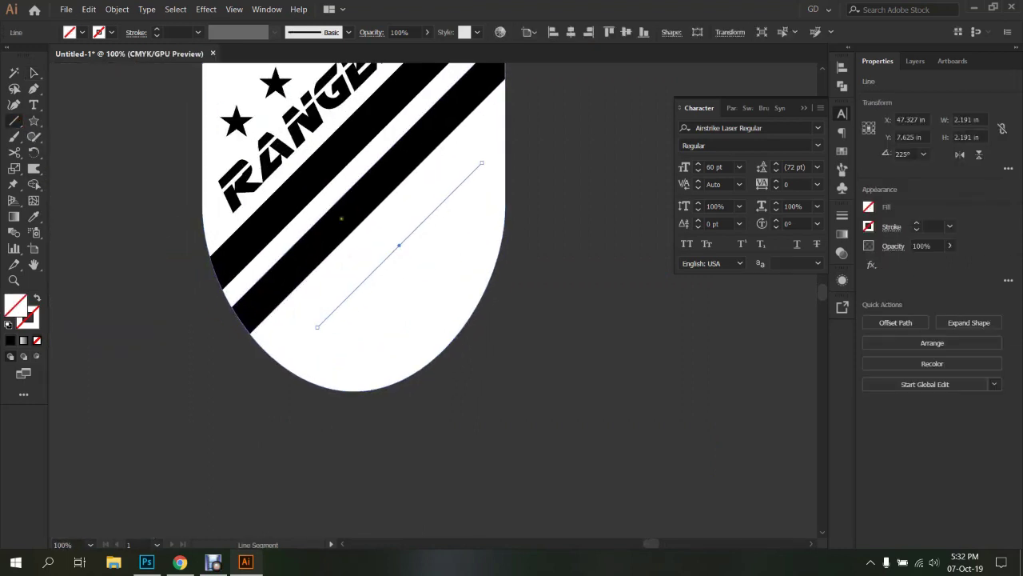
key("i")
left_click(351, 218)
key("shift+c")
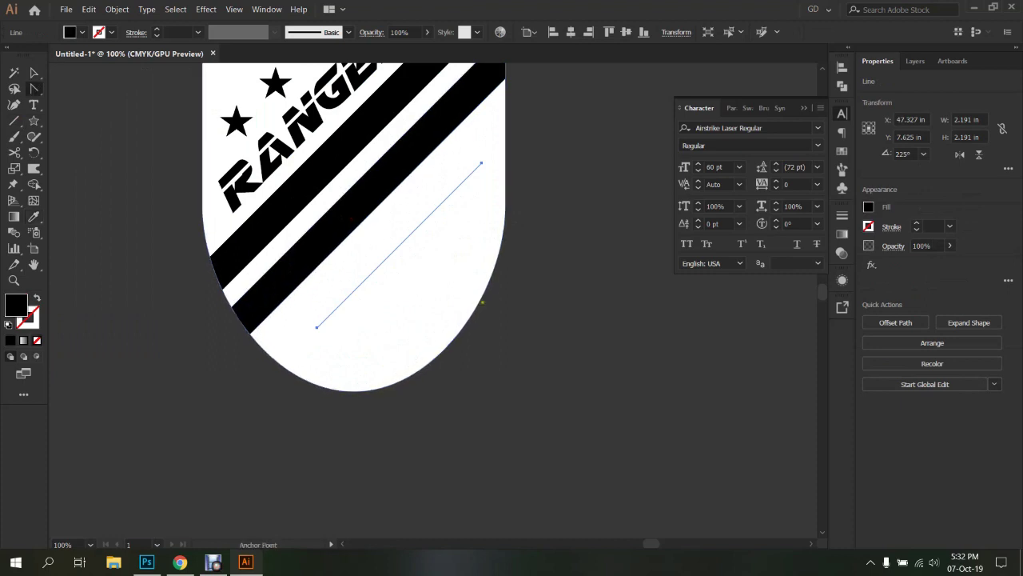
key("shift+x")
key("v")
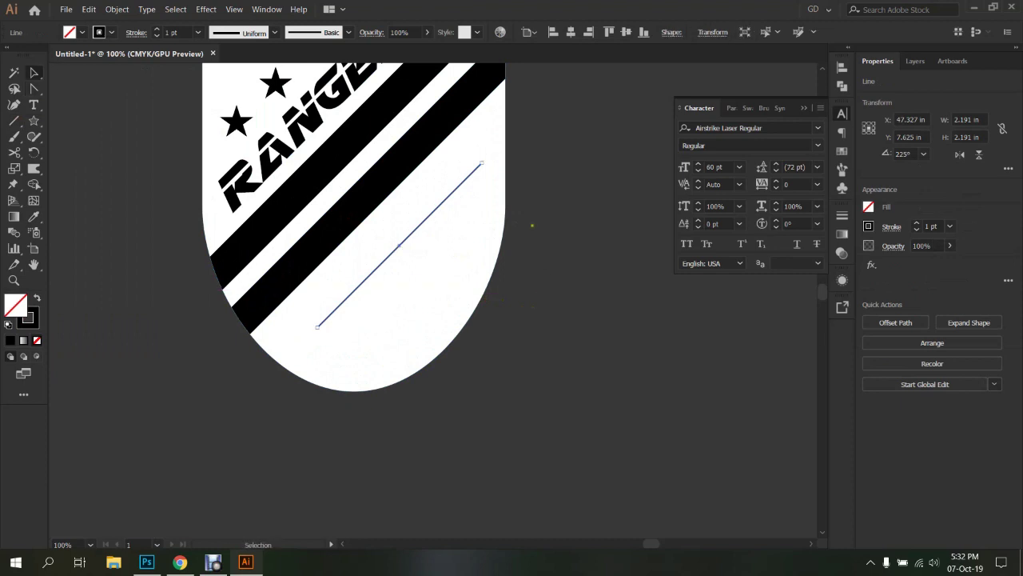
Give the line a 3 pt tapered-profile stroke and add a parallel copy below
left_click(157, 32)
left_click(157, 32)
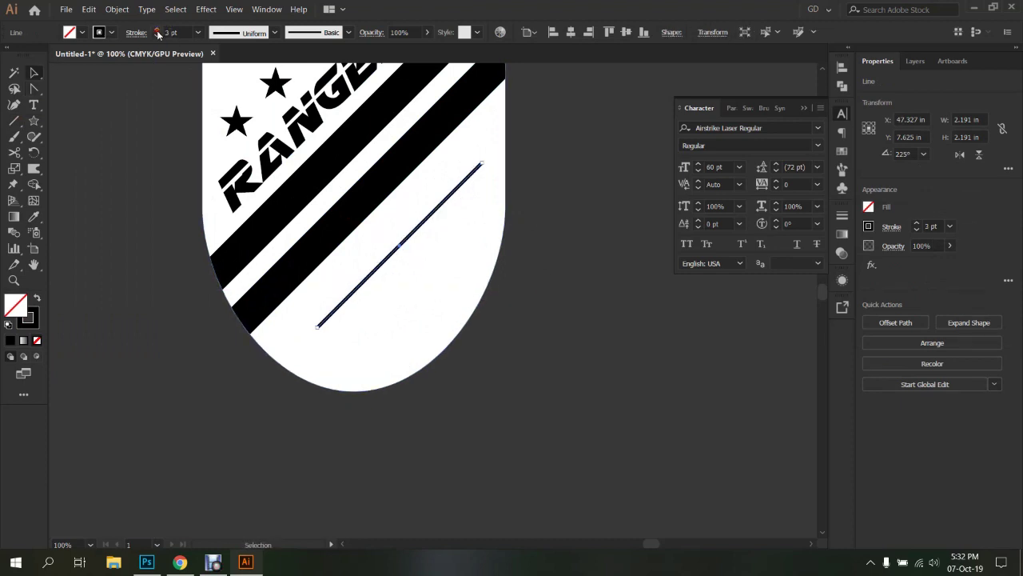
left_click(248, 32)
left_click(242, 73)
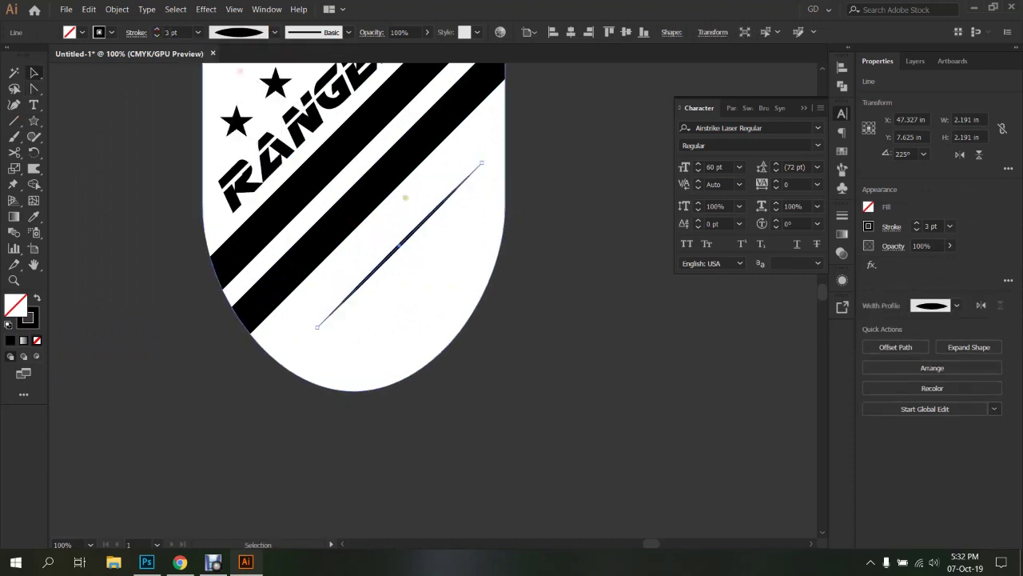
left_click(577, 265)
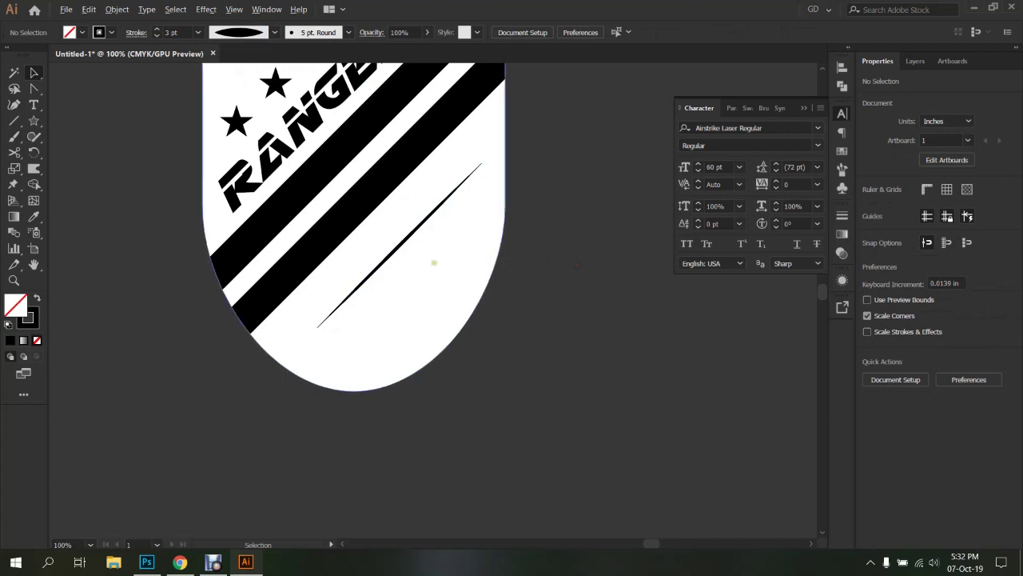
scroll(434, 263, "up", 3)
left_click_drag(350, 206, 372, 228)
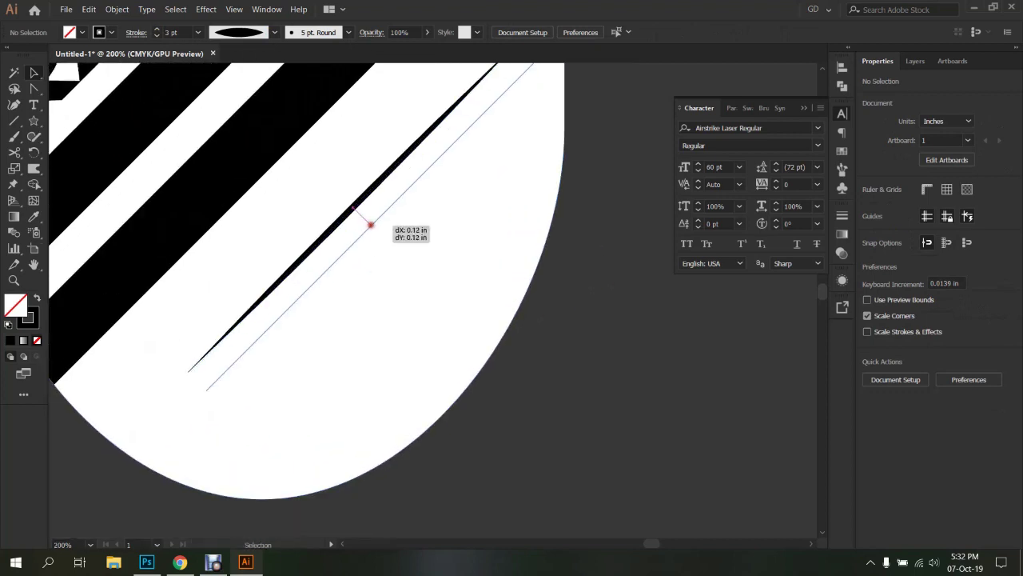
scroll(500, 221, "down", 1)
left_click(537, 282)
scroll(551, 320, "down", 3)
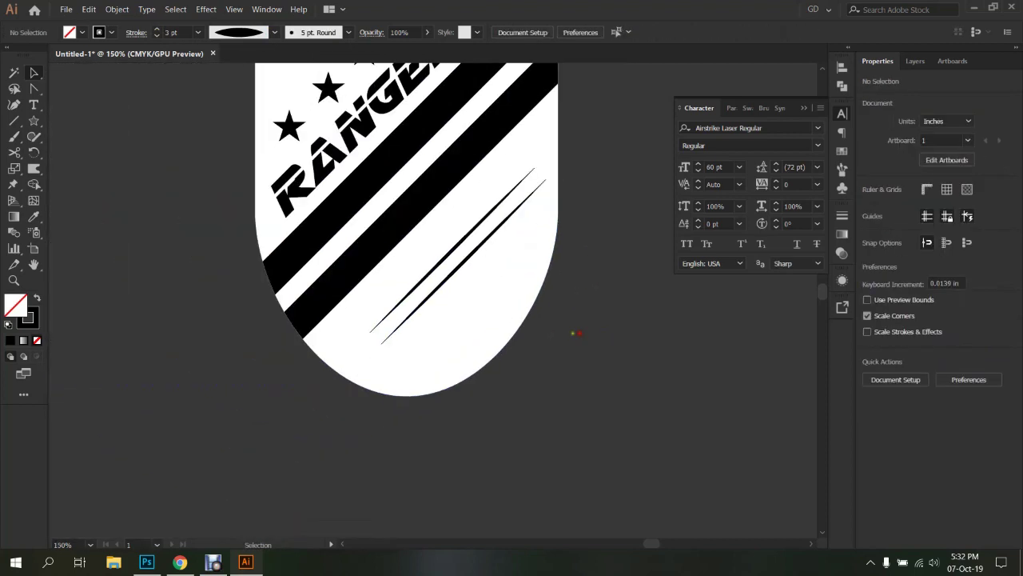
scroll(567, 352, "down", 2)
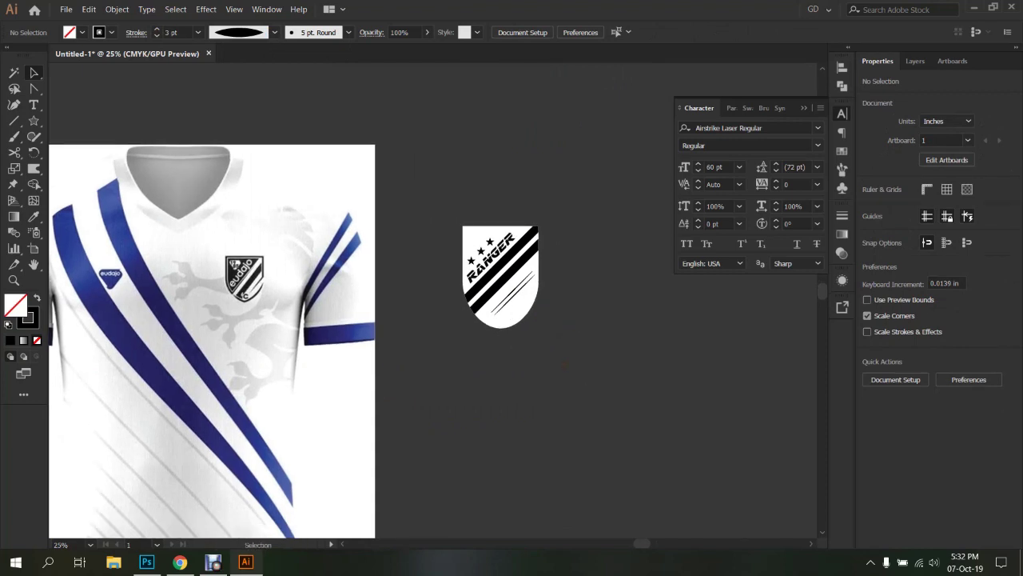
Move the shield group onto the left artboard
left_click(464, 250)
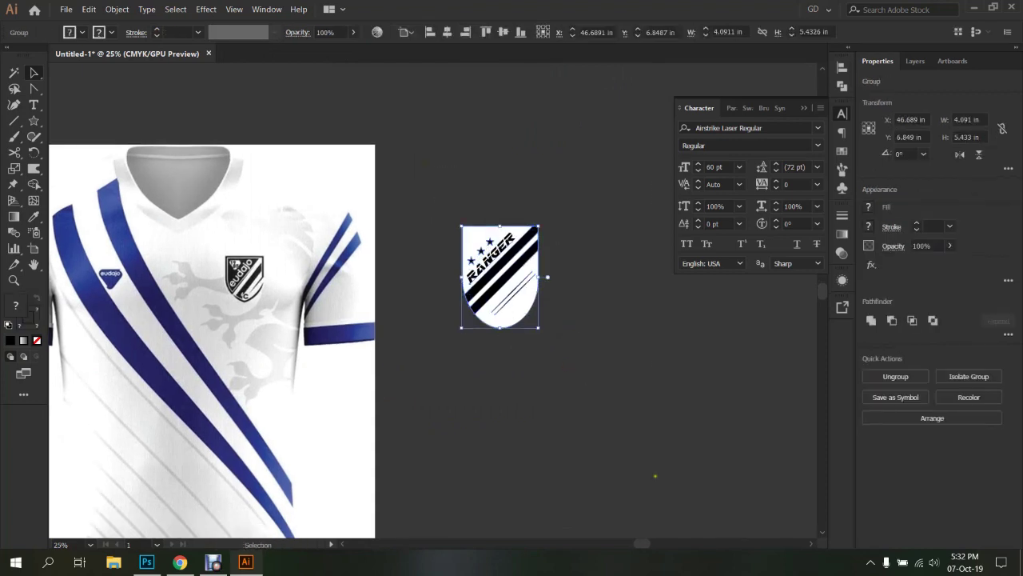
scroll(539, 422, "down", 2)
left_click_drag(539, 422, 601, 395)
left_click_drag(628, 285, 313, 294)
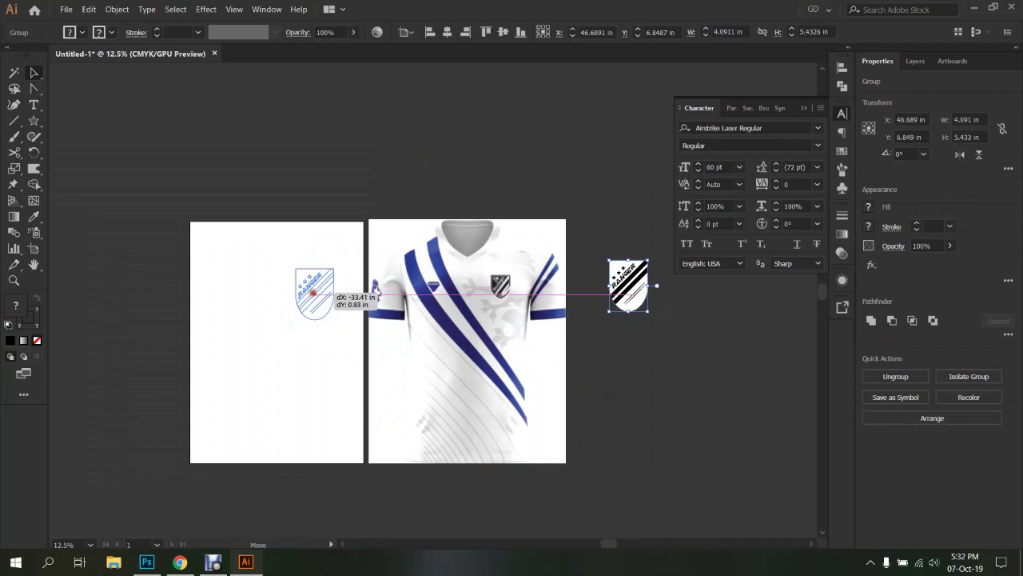
left_click(631, 362)
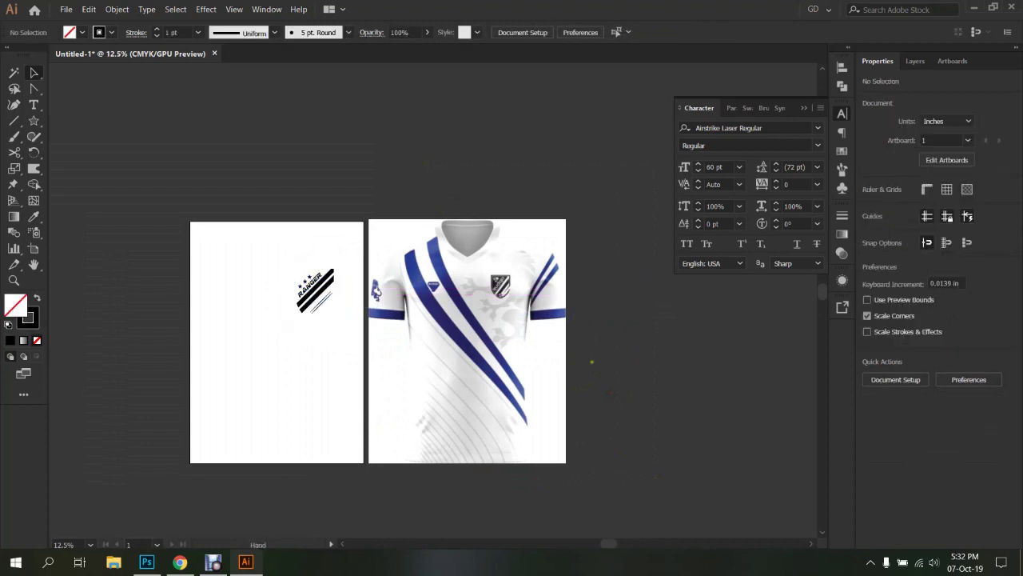
scroll(378, 269, "up", 1)
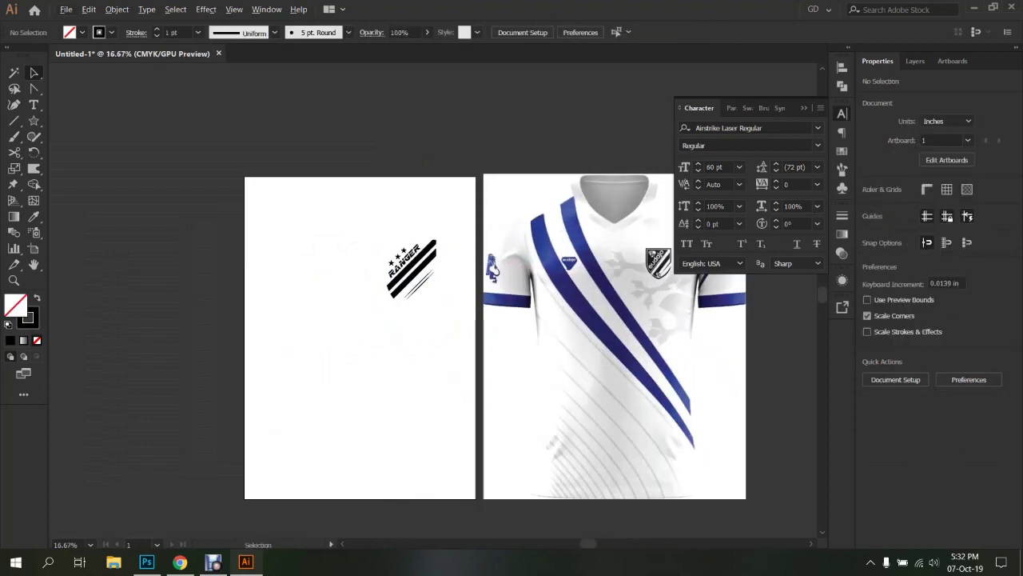
scroll(450, 268, "up", 3)
Ungroup the shield and give its outer shape a white fill and black 2 pt outline
left_click(391, 288)
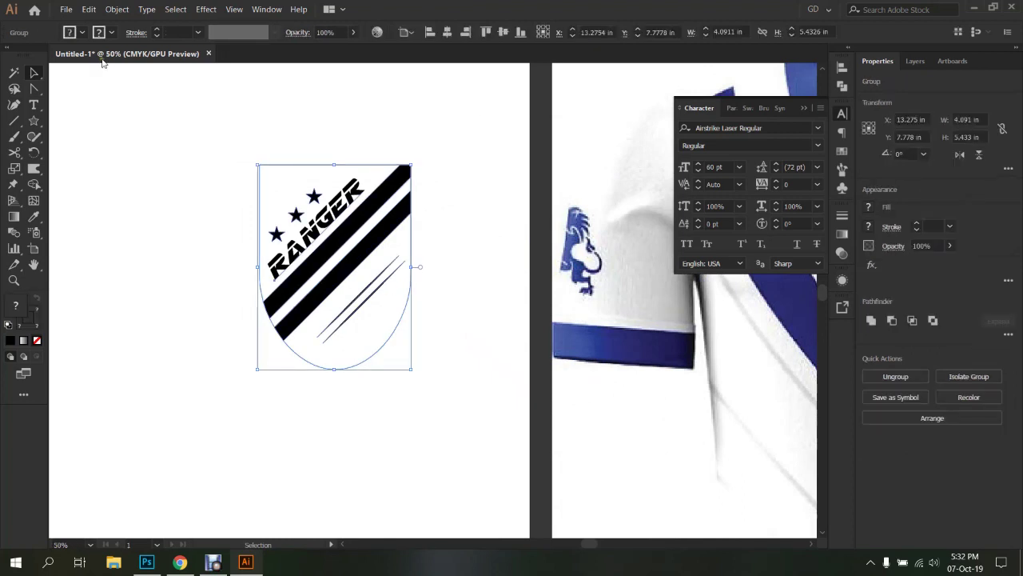
right_click(293, 192)
left_click(232, 251)
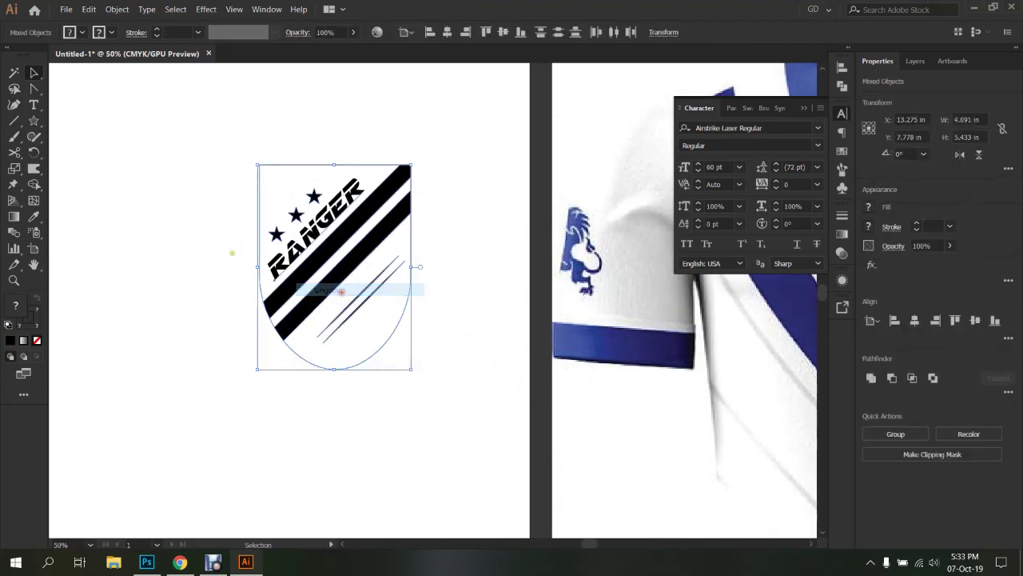
left_click(270, 183)
left_click(81, 32)
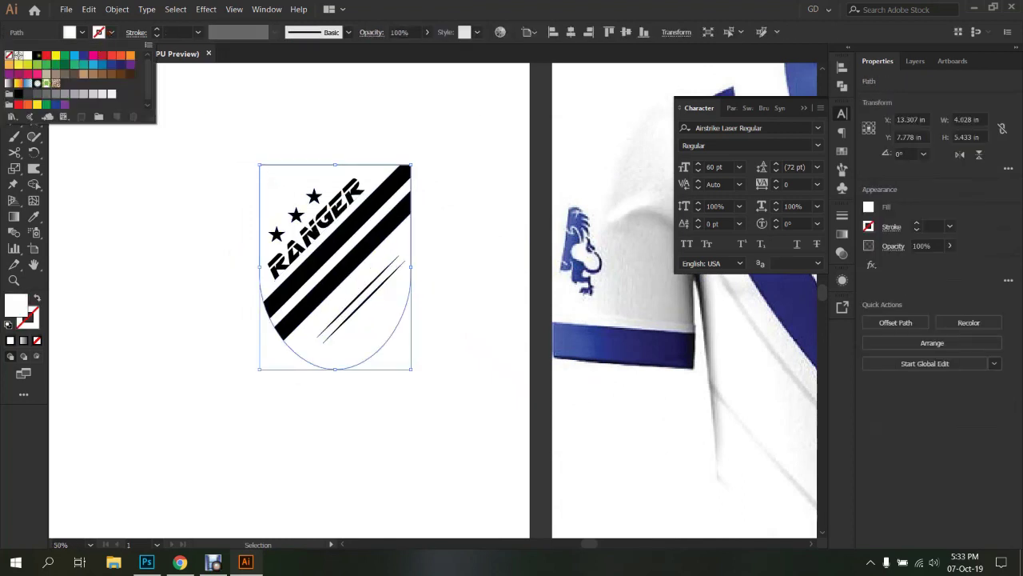
key("d")
left_click(177, 183)
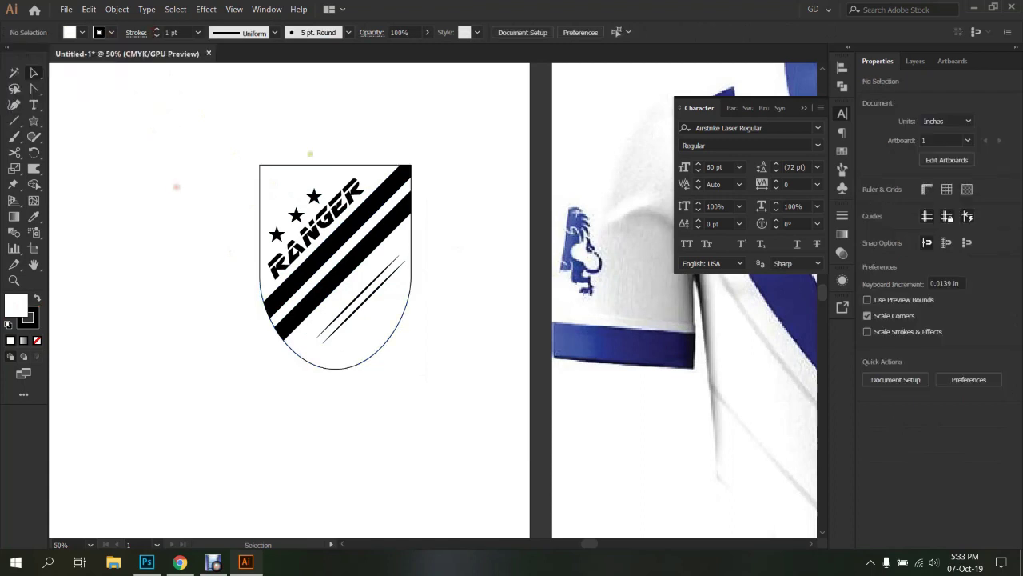
left_click(274, 165)
left_click(157, 29)
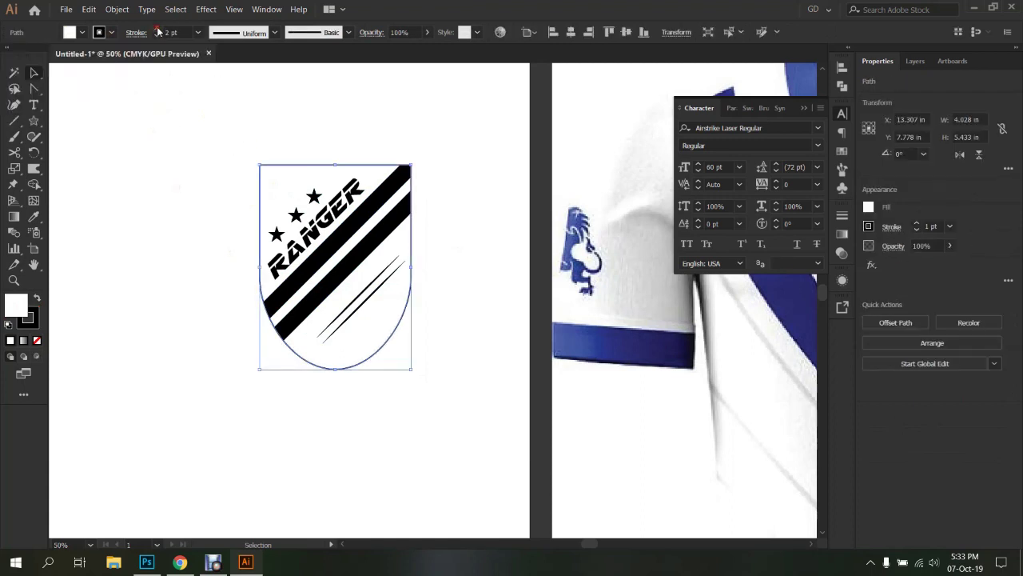
left_click(206, 158)
Select all the crest parts and recentre both artboards in view
left_click_drag(226, 122, 450, 413)
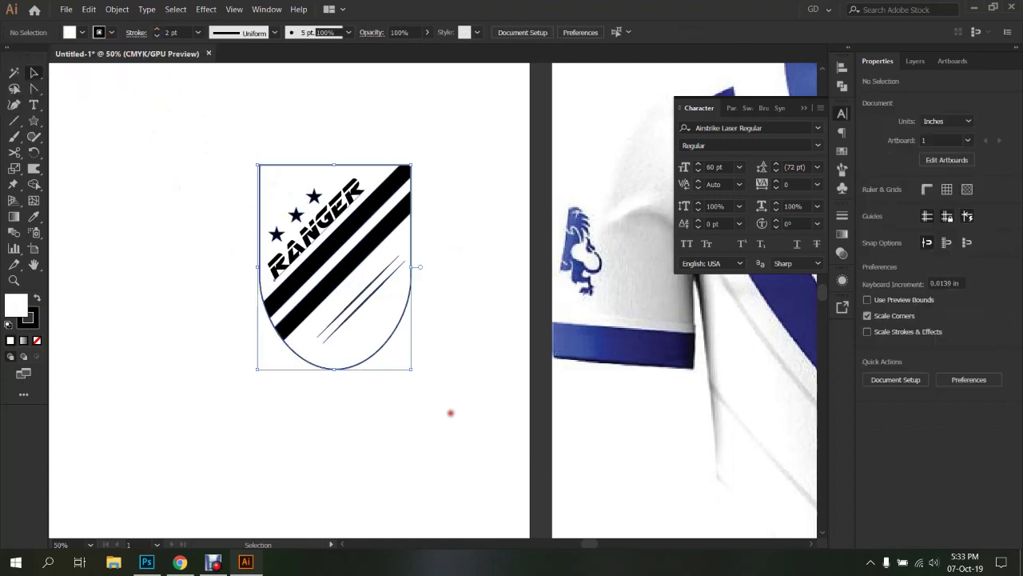
left_click(468, 338)
scroll(469, 339, "down", 3)
scroll(470, 337, "down", 1)
left_click_drag(469, 336, 445, 280)
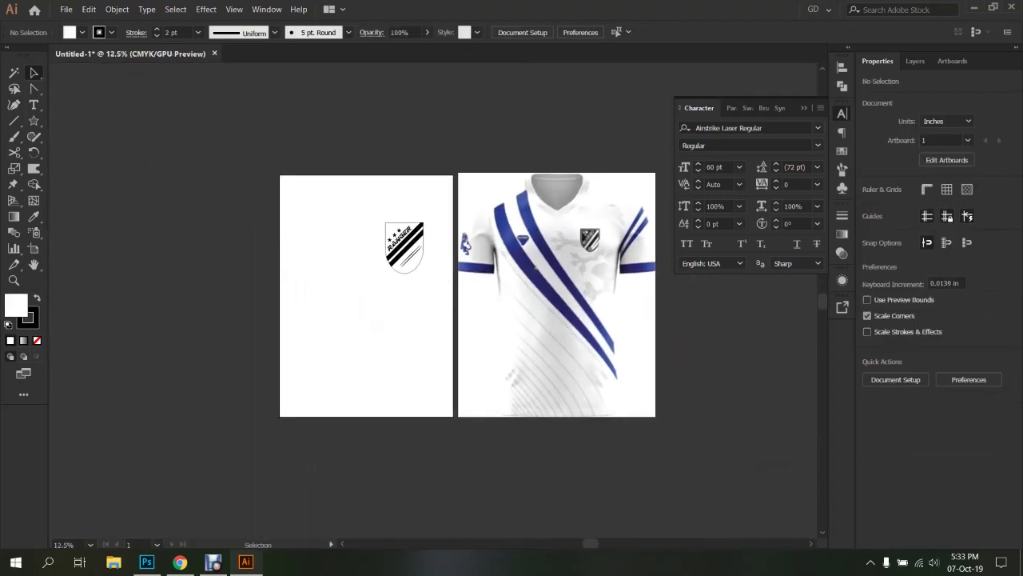
Draw an S-shaped Pen curve from the left artboard's top to its right edge
scroll(530, 205, "up", 1)
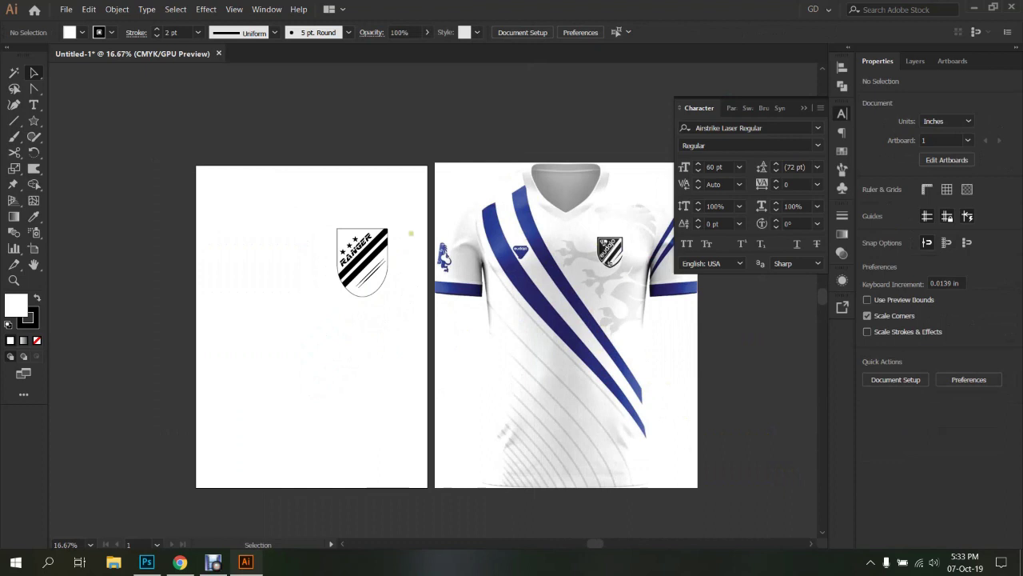
scroll(316, 230, "down", 1)
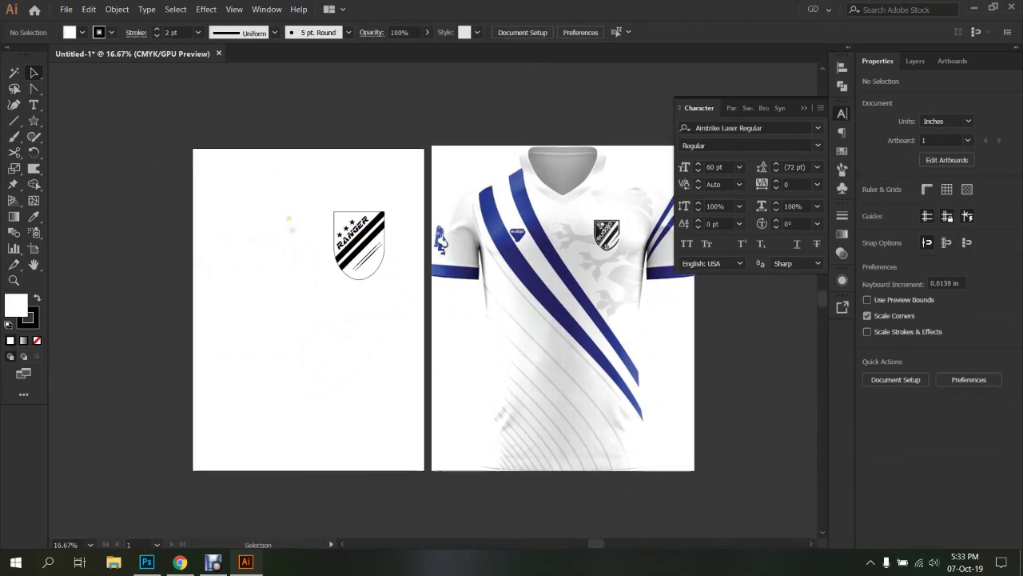
key("p")
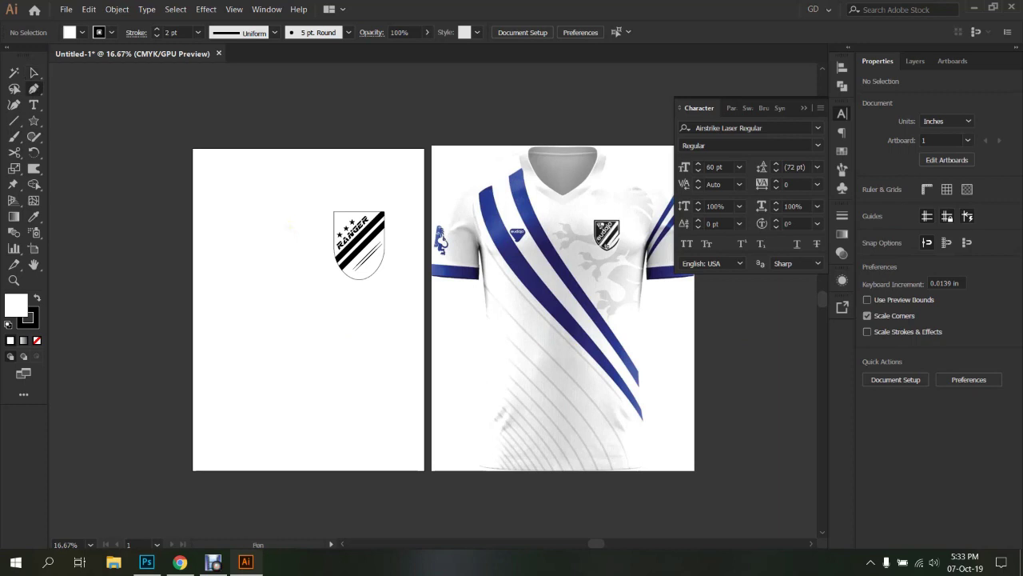
left_click_drag(231, 253, 237, 246)
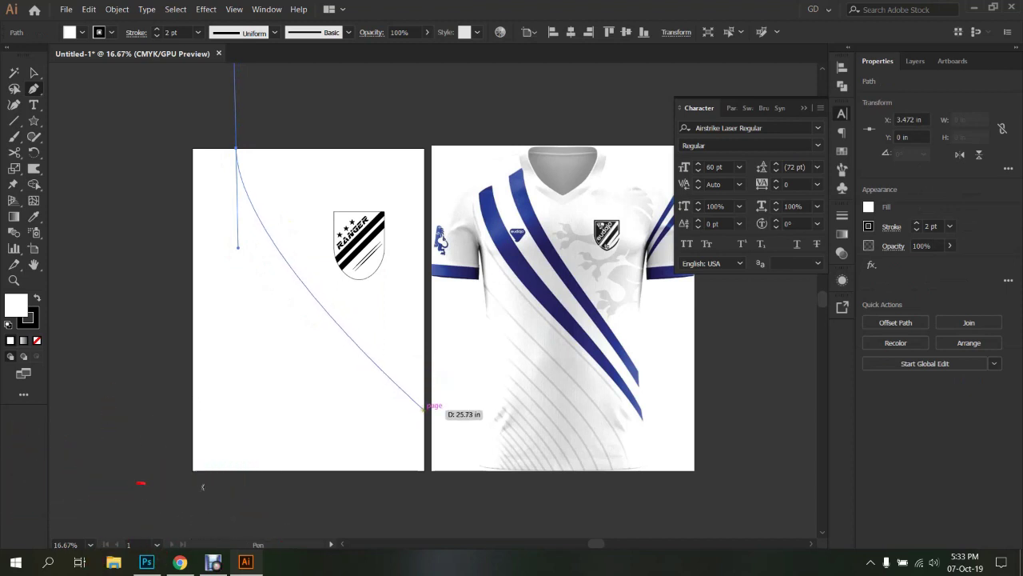
left_click_drag(424, 408, 433, 501)
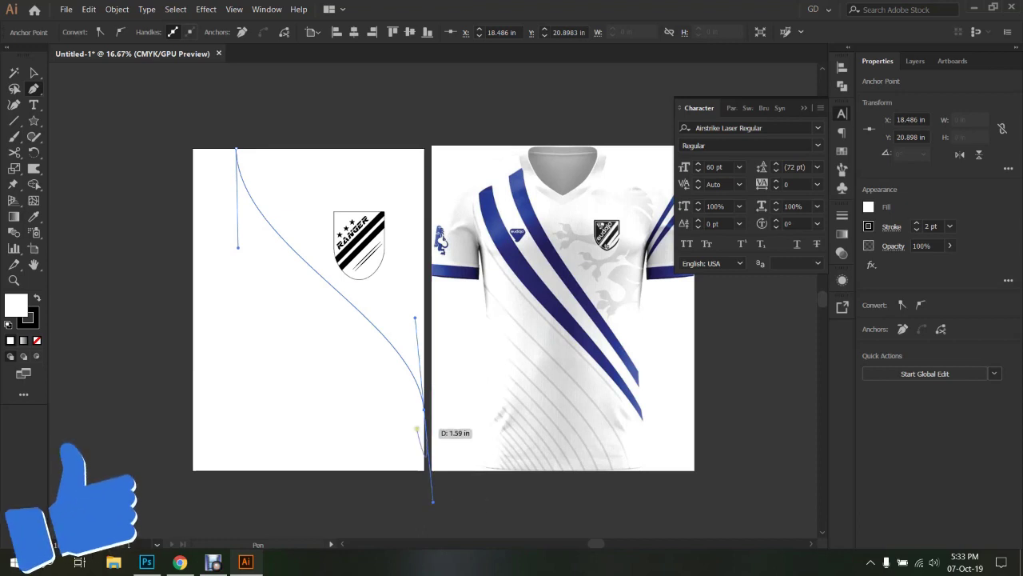
left_click_drag(432, 502, 423, 409)
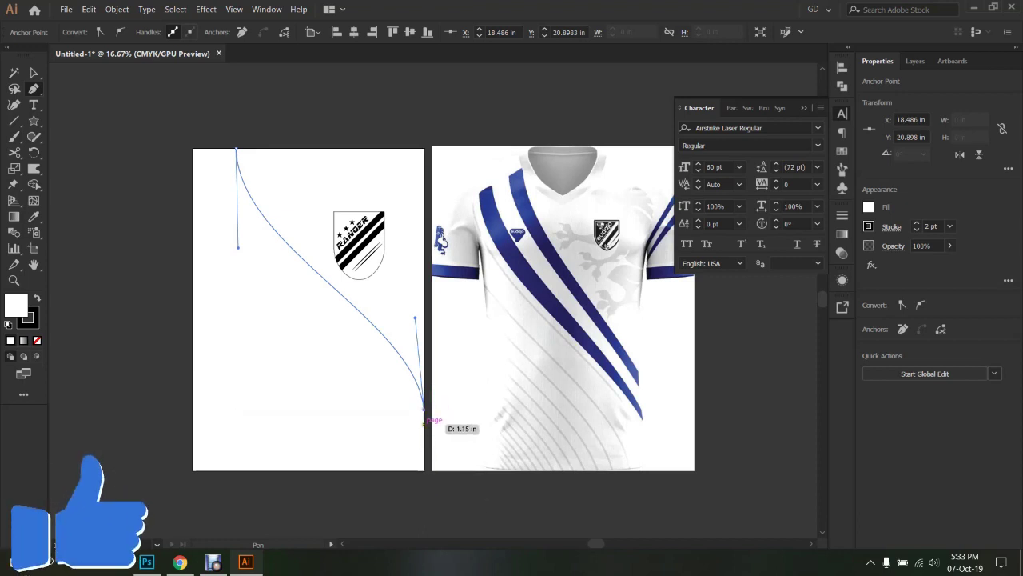
left_click_drag(319, 366, 369, 425)
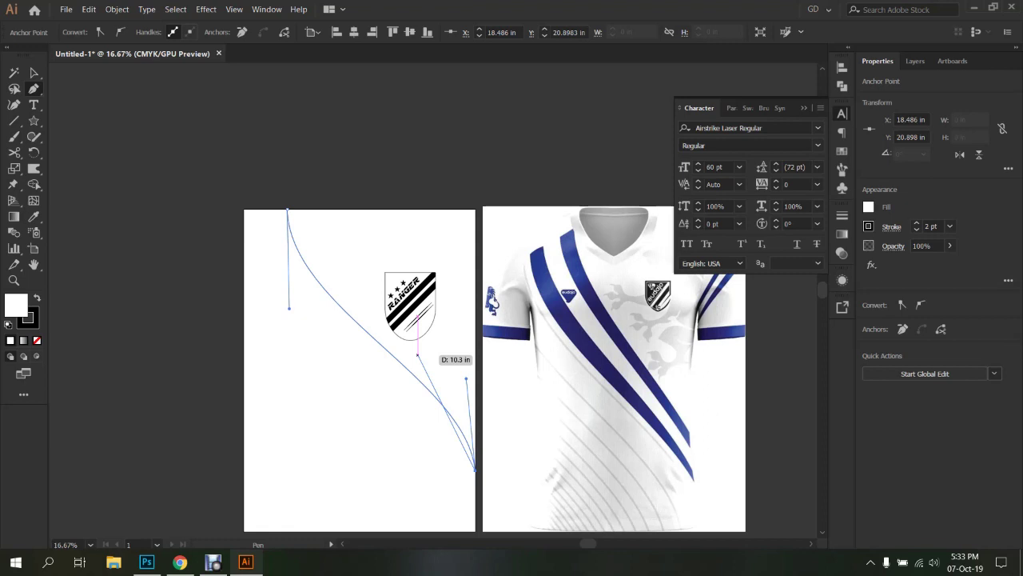
scroll(418, 354, "down", 2)
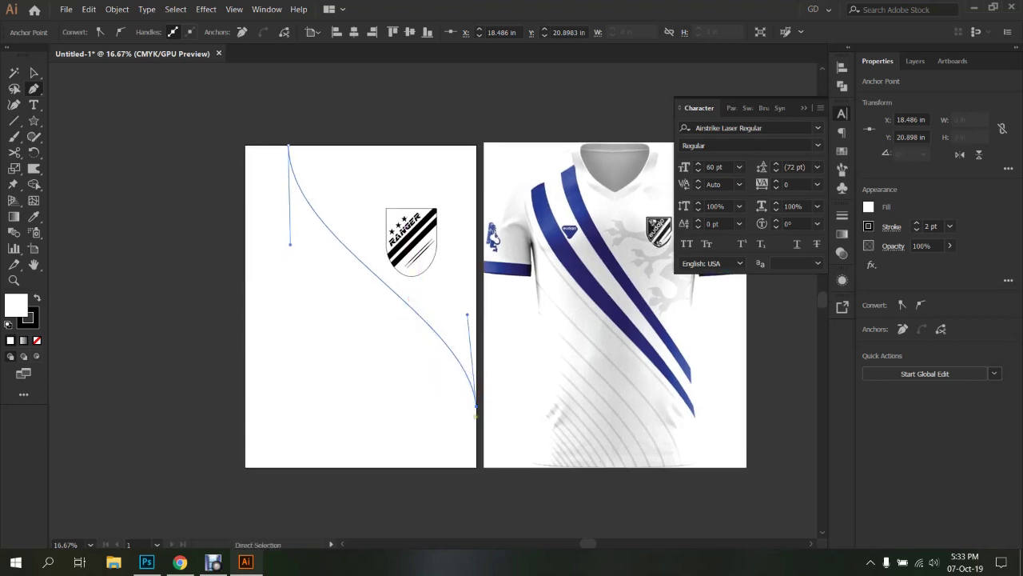
left_click_drag(478, 413, 477, 416)
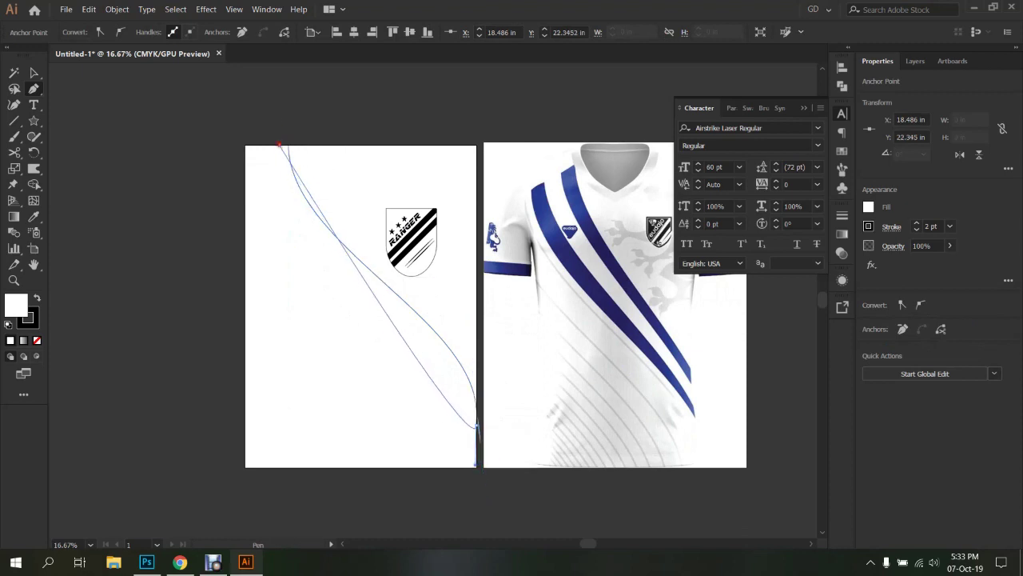
left_click_drag(280, 145, 281, 55)
scroll(327, 172, "down", 2)
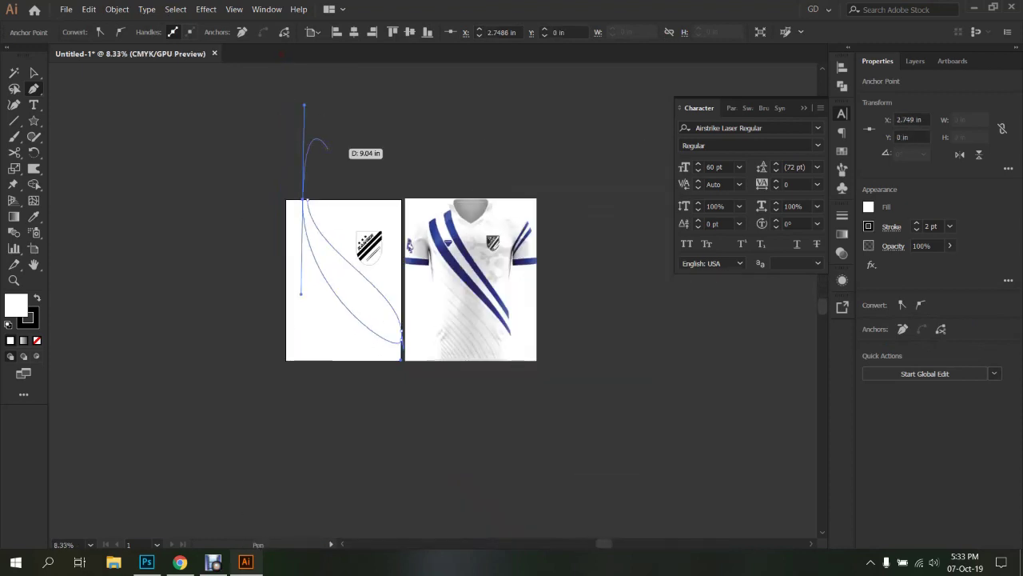
mouse_move(355, 264)
left_mouse_down()
mouse_move(352, 304)
mouse_move(359, 278)
left_mouse_up()
scroll(351, 304, "up", 1)
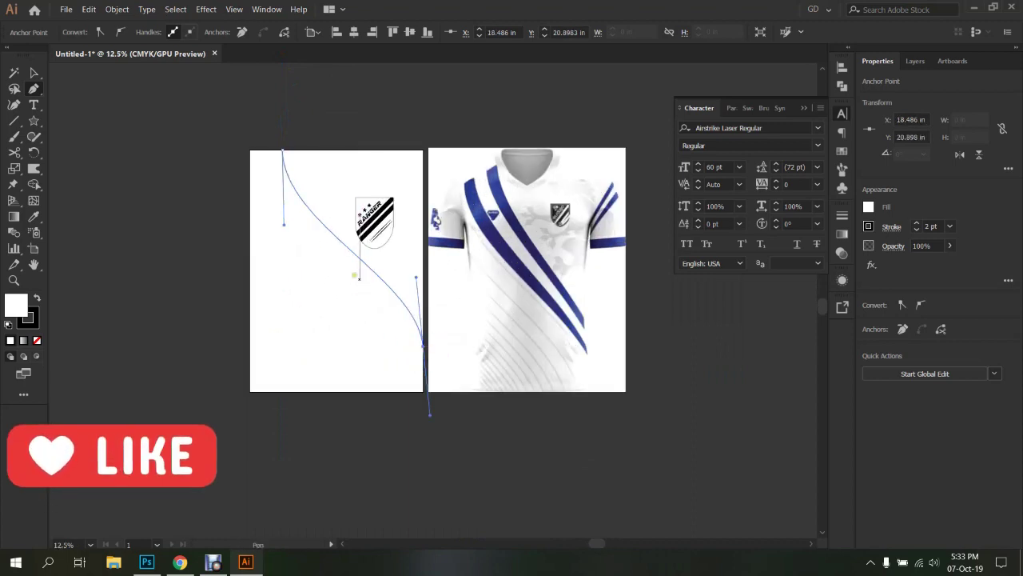
left_click(329, 233, "ctrl")
Duplicate the curve slightly left and move the copy's bottom anchor down and right
left_click_drag(328, 233, 315, 232)
scroll(420, 357, "up", 1)
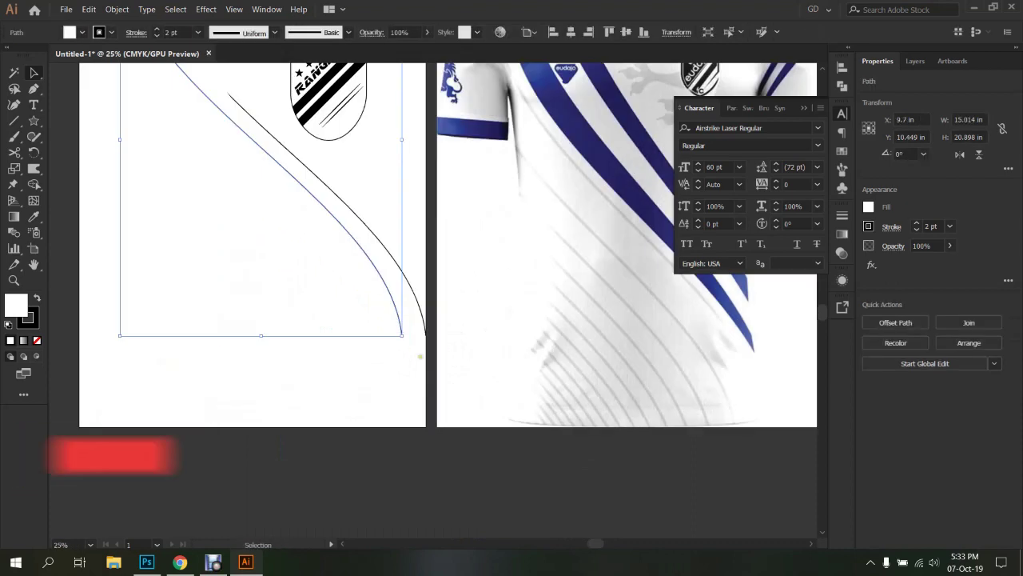
scroll(413, 337, "down", 1)
key("a")
left_click(405, 335)
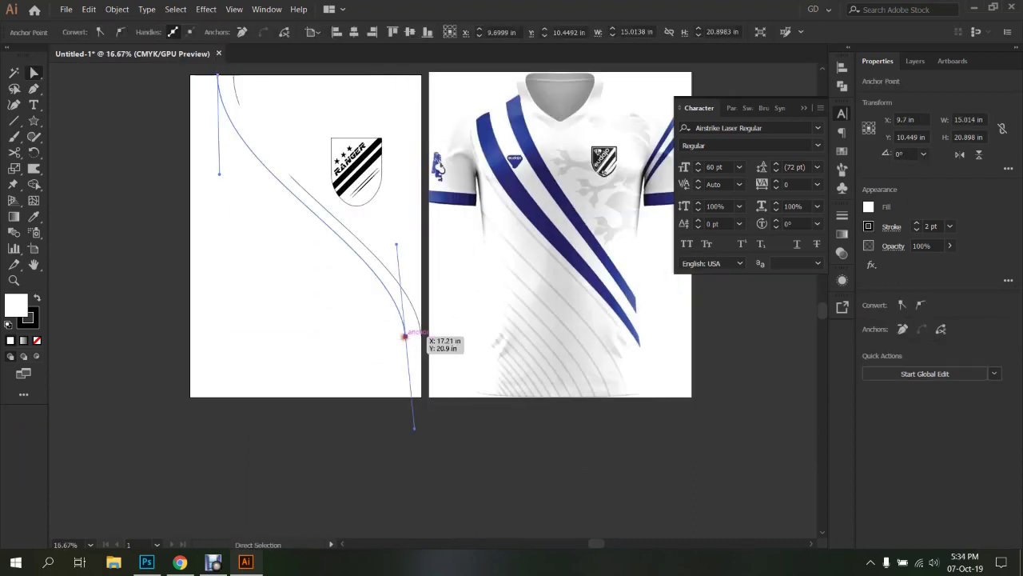
left_click_drag(405, 335, 421, 366)
left_click(393, 424)
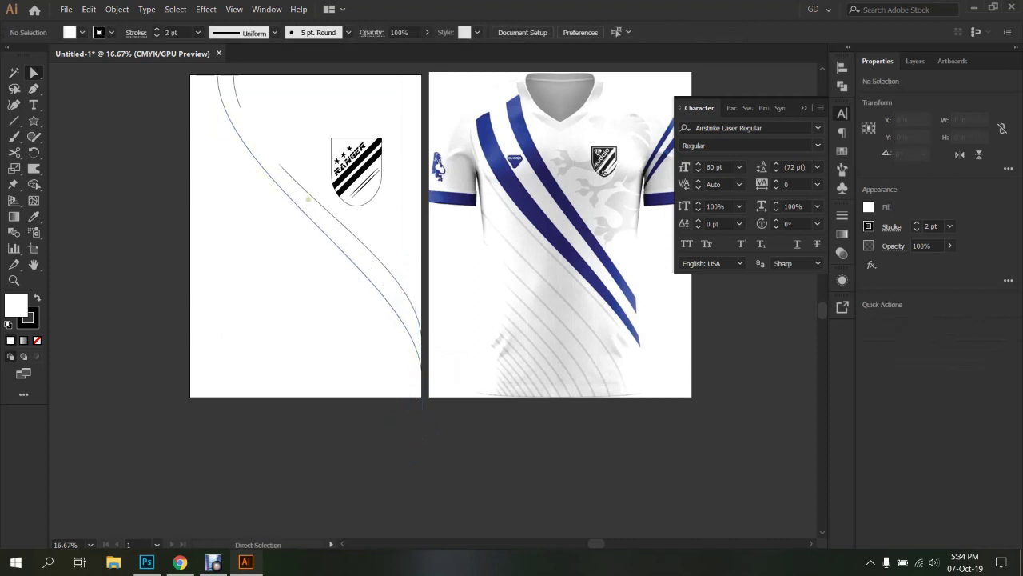
Set the curves' fill to None
left_click(274, 155)
left_click(251, 256)
scroll(309, 334, "up", 3)
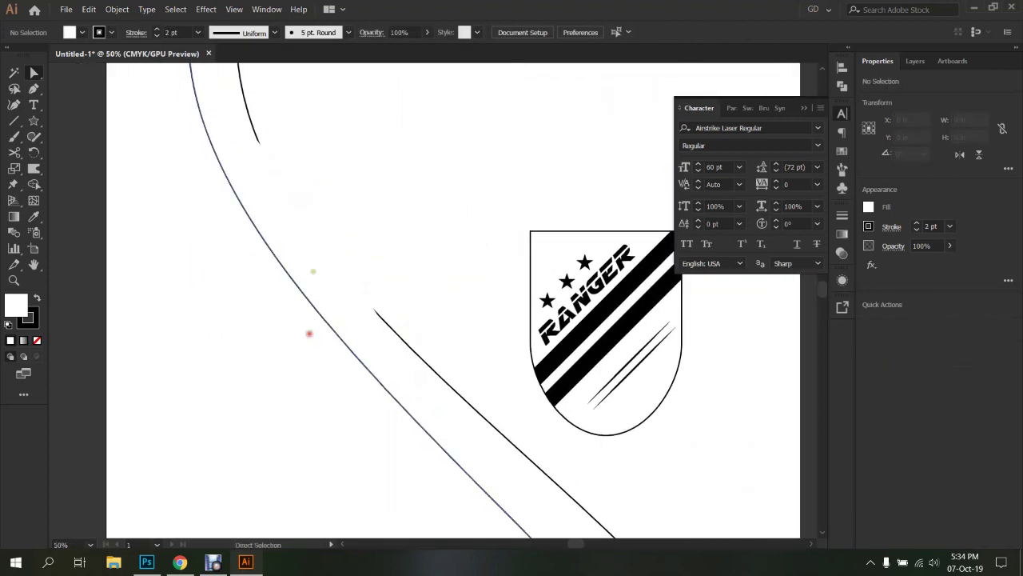
left_click(310, 334)
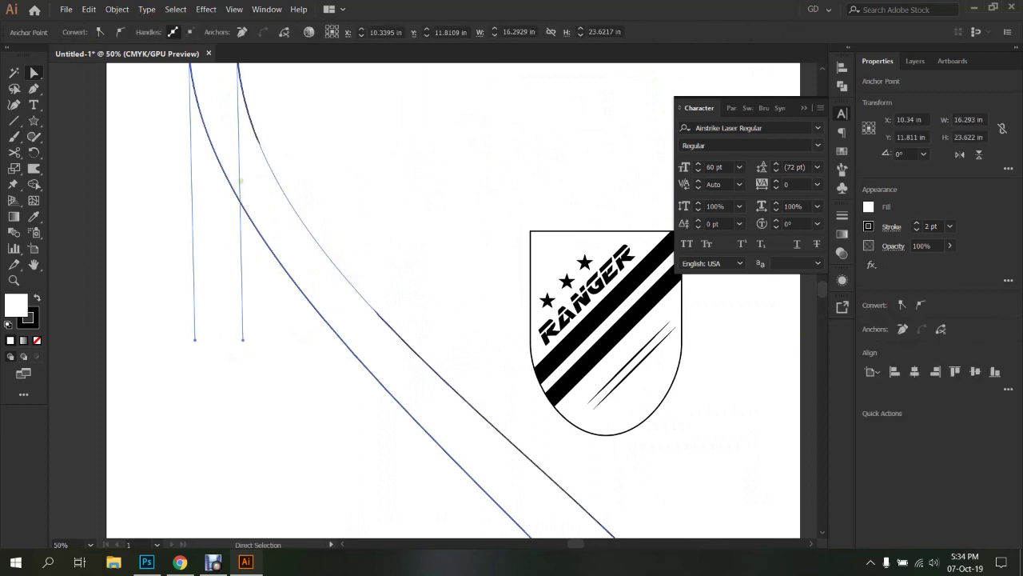
key("v")
left_click(82, 31)
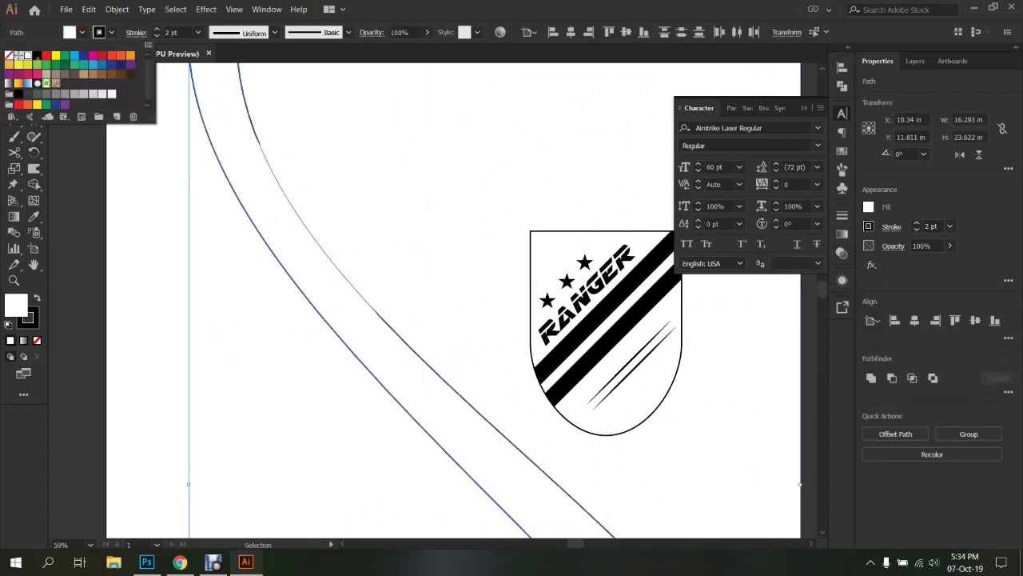
left_click(9, 56)
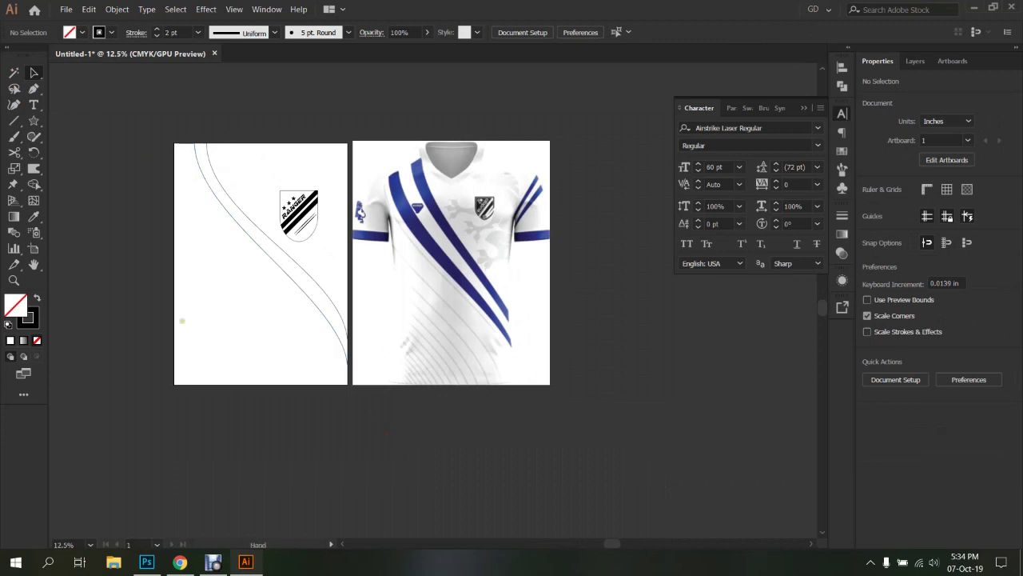
key("ctrl+=")
key("ctrl+=")
Give both curves a 70 pt black stroke
left_click_drag(274, 300, 335, 180)
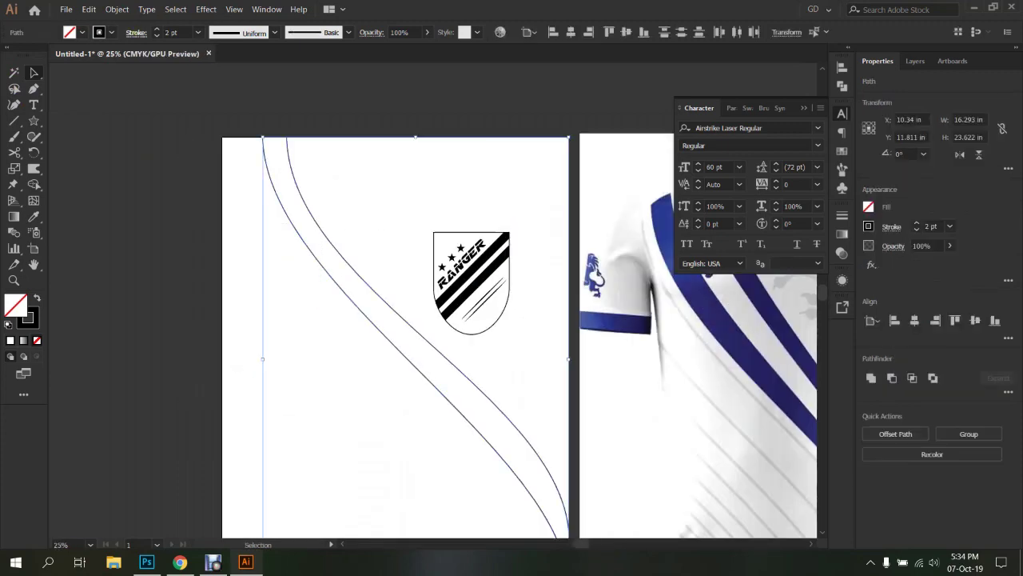
left_click(158, 30)
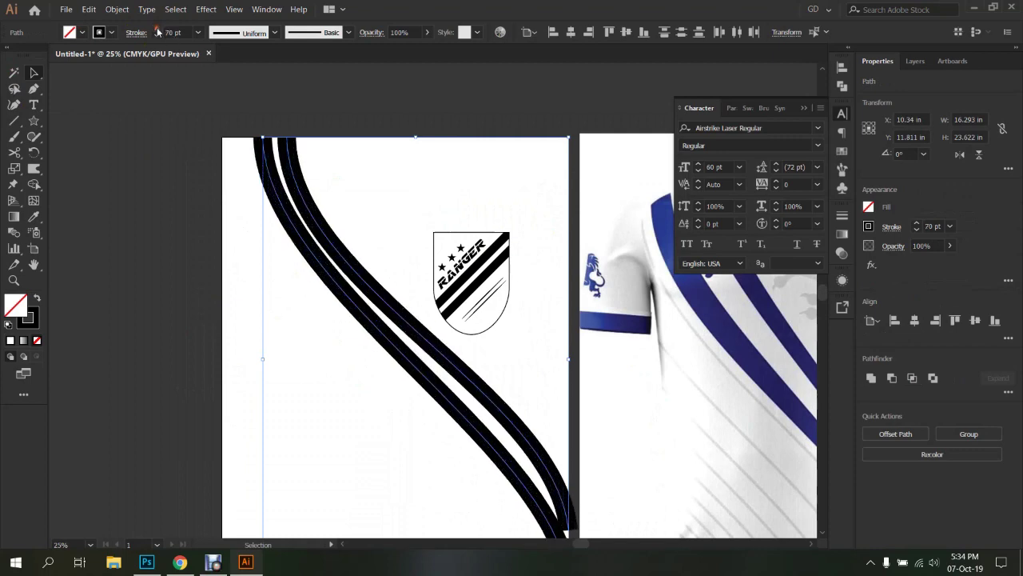
scroll(472, 320, "down", 3)
left_click_drag(472, 305, 472, 314)
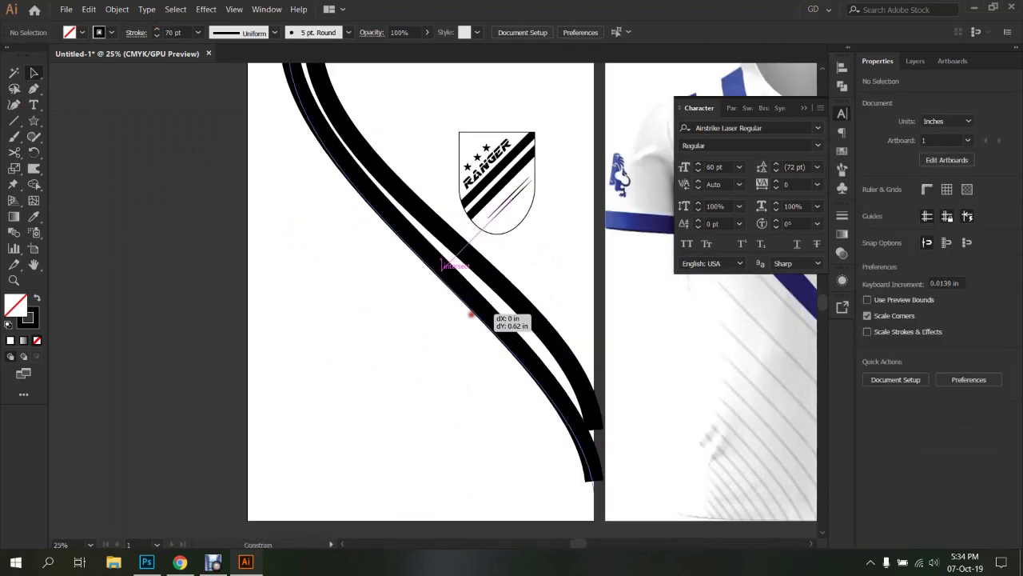
Nudge the stripe pair slightly left and reselect it
scroll(524, 360, "right", 5)
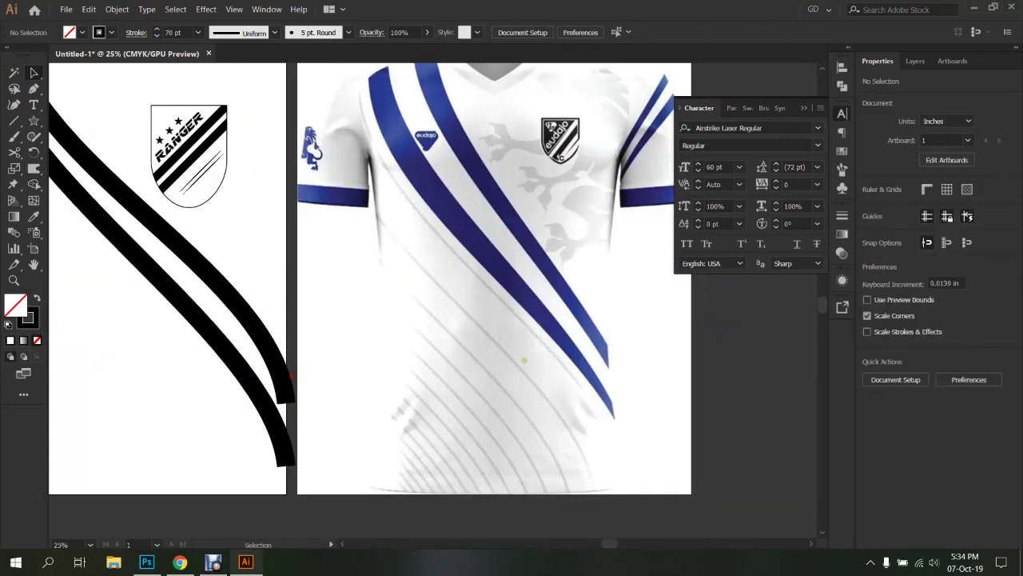
scroll(524, 361, "down", 1)
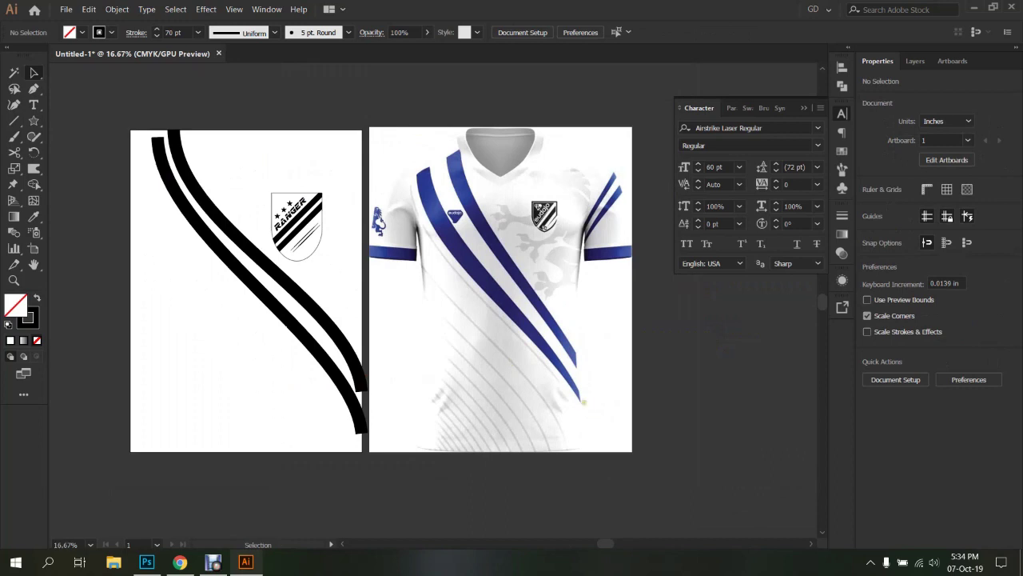
left_click_drag(329, 396, 450, 485)
left_click(323, 221)
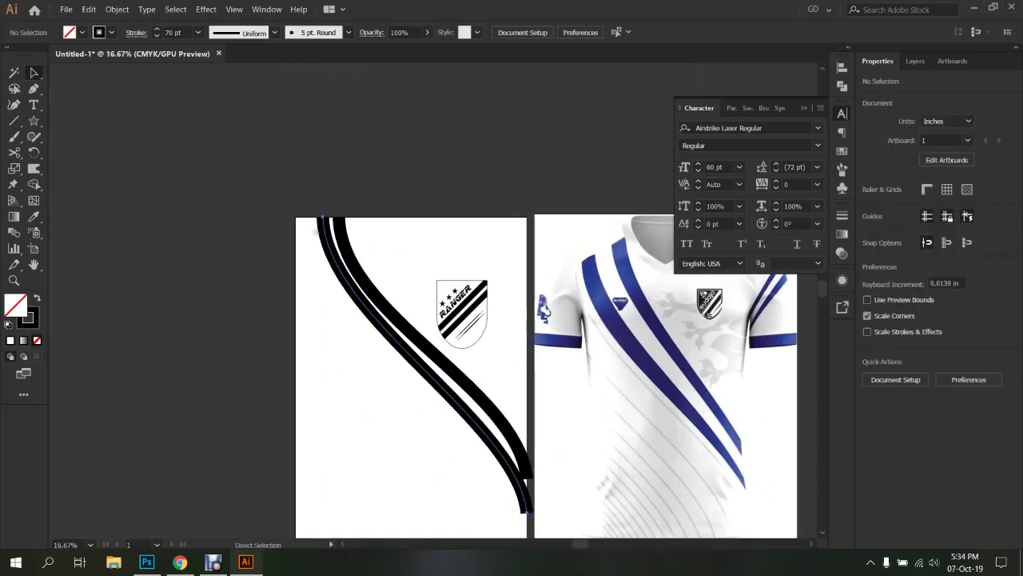
key("v")
left_click_drag(323, 224, 313, 224)
left_click(283, 304)
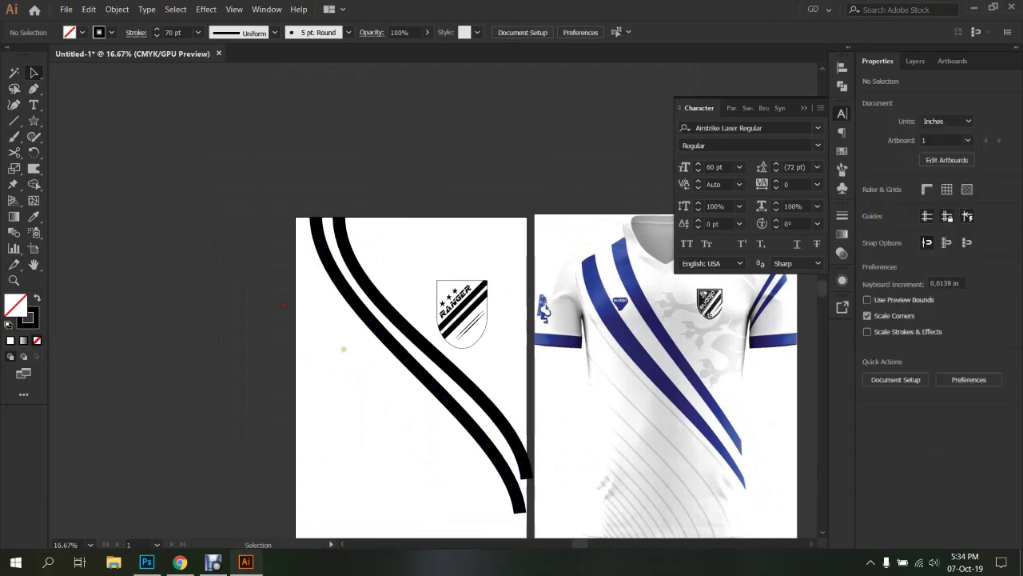
left_click(353, 322)
Apply tapered Width Profile 4 to the stripes and zoom in to check their pointed tips
left_click(275, 32)
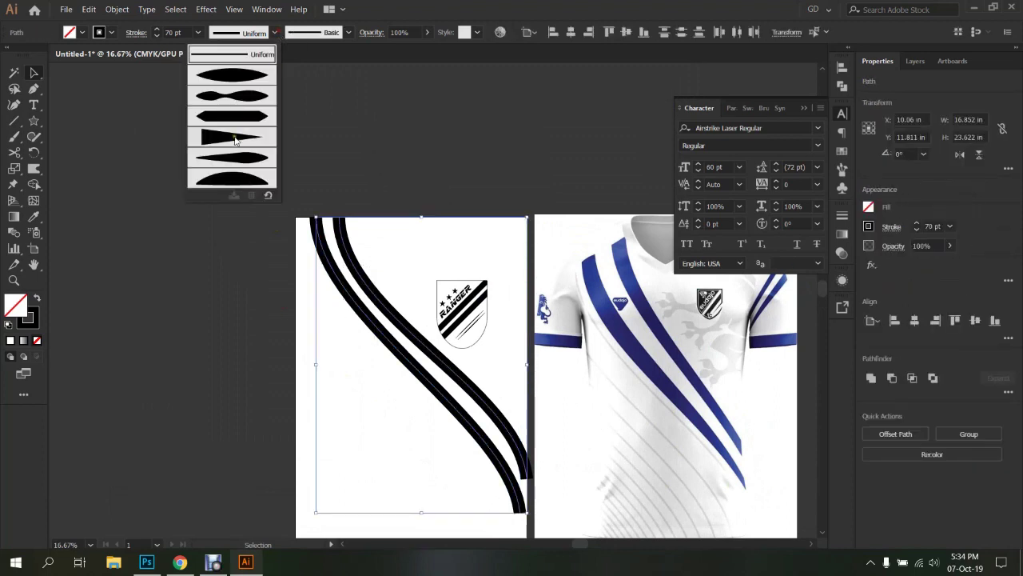
left_click(227, 139)
left_click(208, 247)
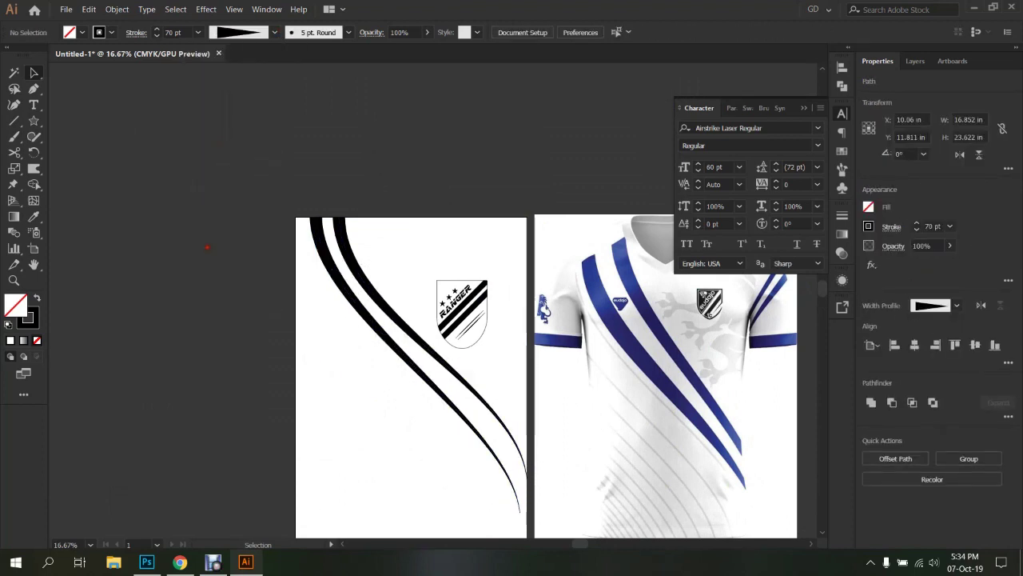
scroll(219, 235, "down", 2)
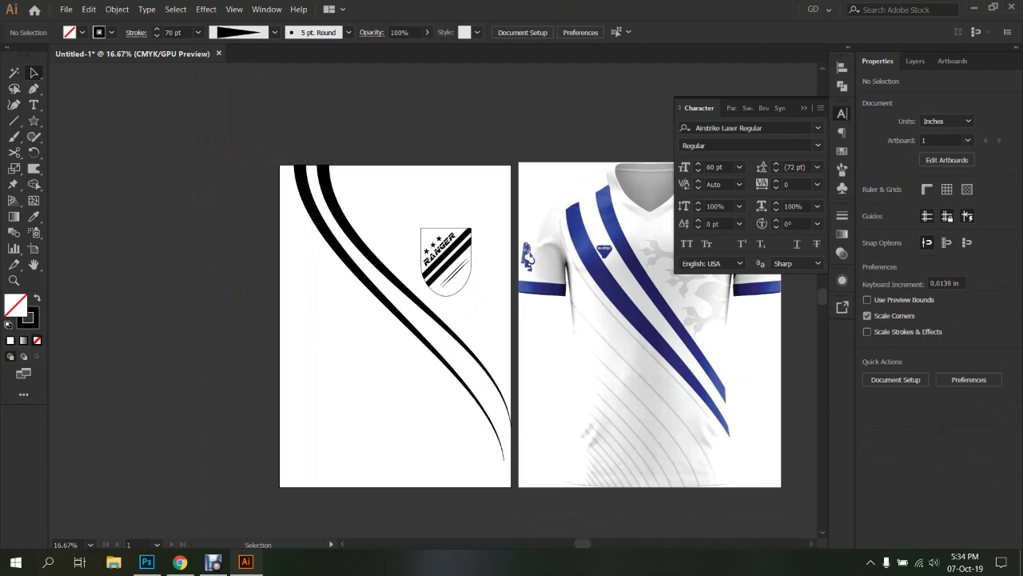
key("ctrl+1")
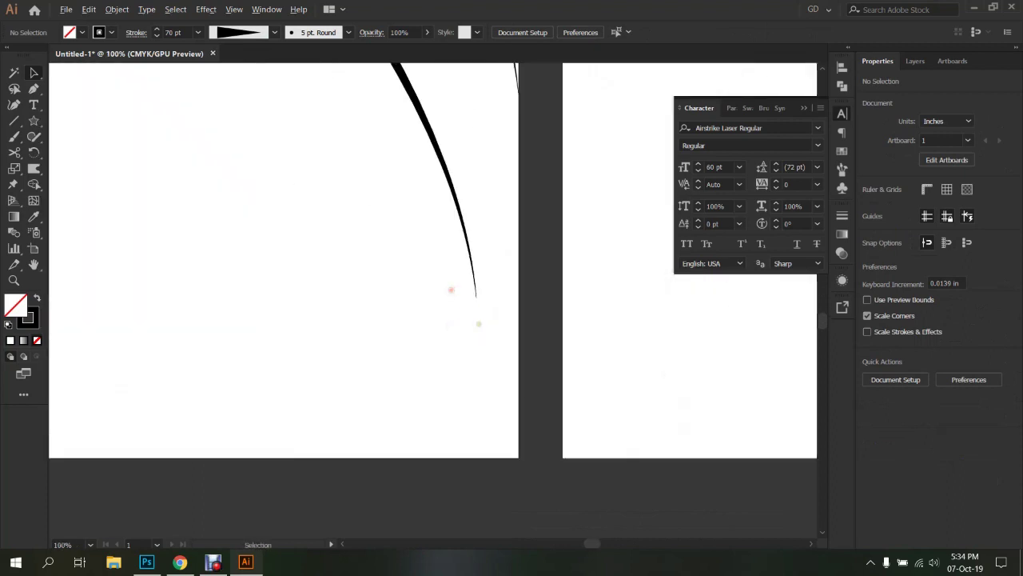
key("ctrl+minus")
key("ctrl+minus")
key("ctrl+minus")
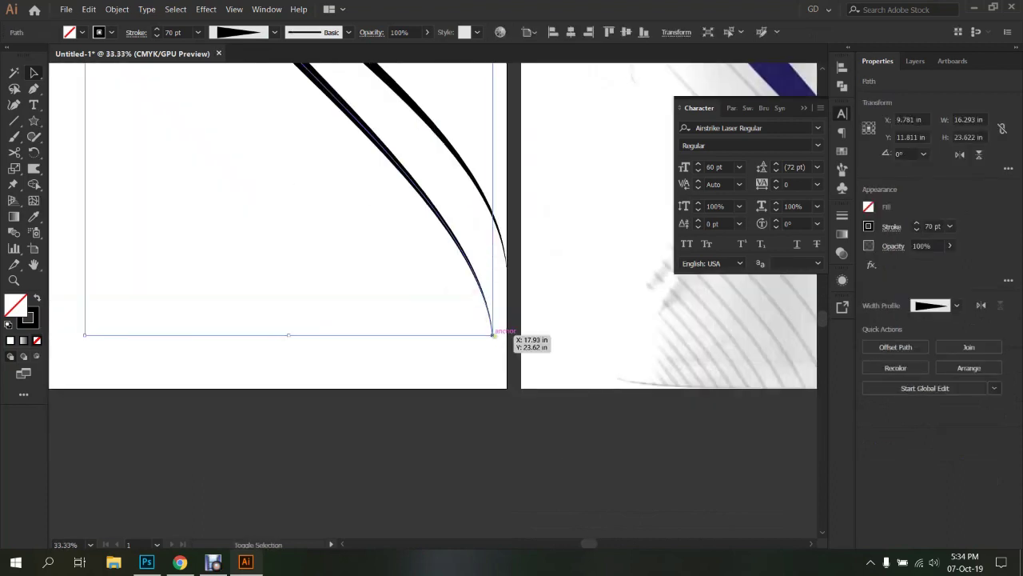
left_click_drag(485, 295, 506, 360)
scroll(506, 361, "down", 2)
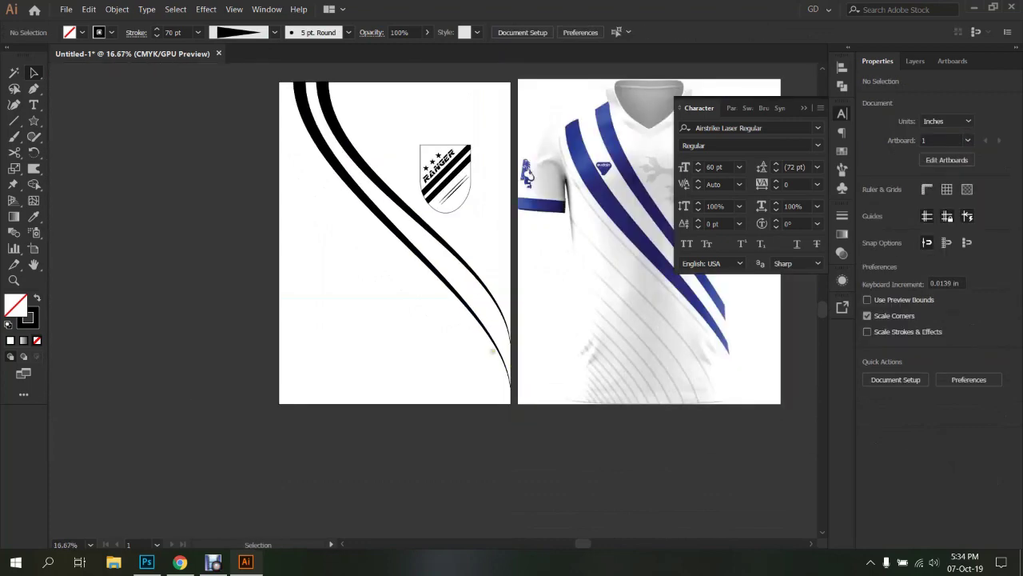
scroll(493, 323, "up", 4)
scroll(511, 328, "down", 4)
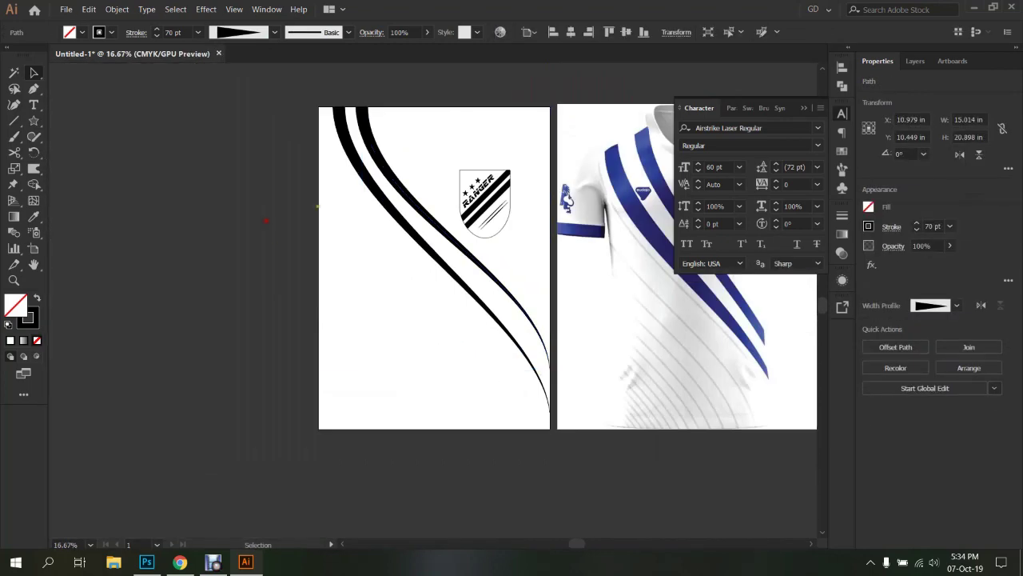
scroll(357, 190, "up", 4)
key("ctrl+a")
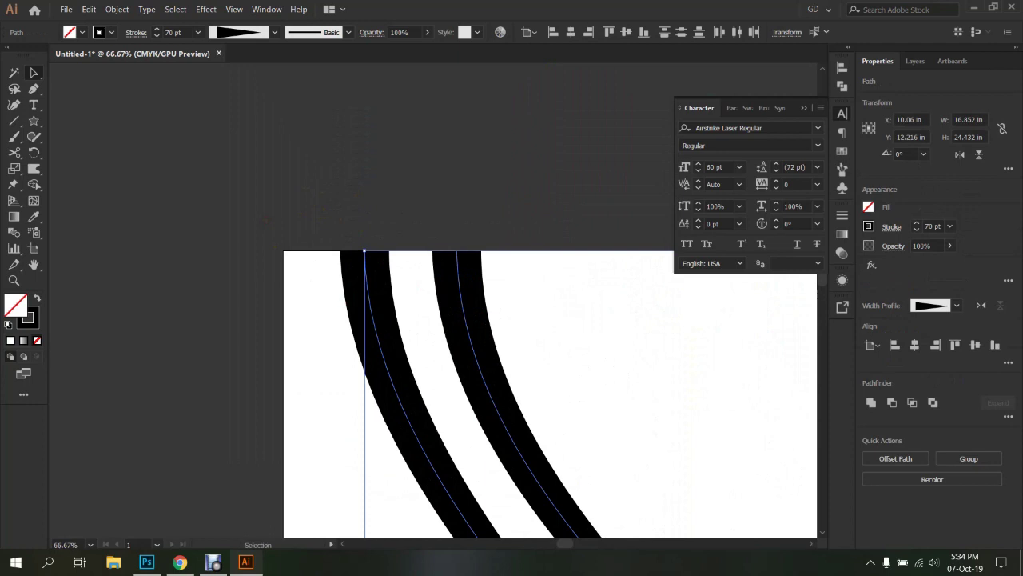
scroll(264, 188, "down", 4)
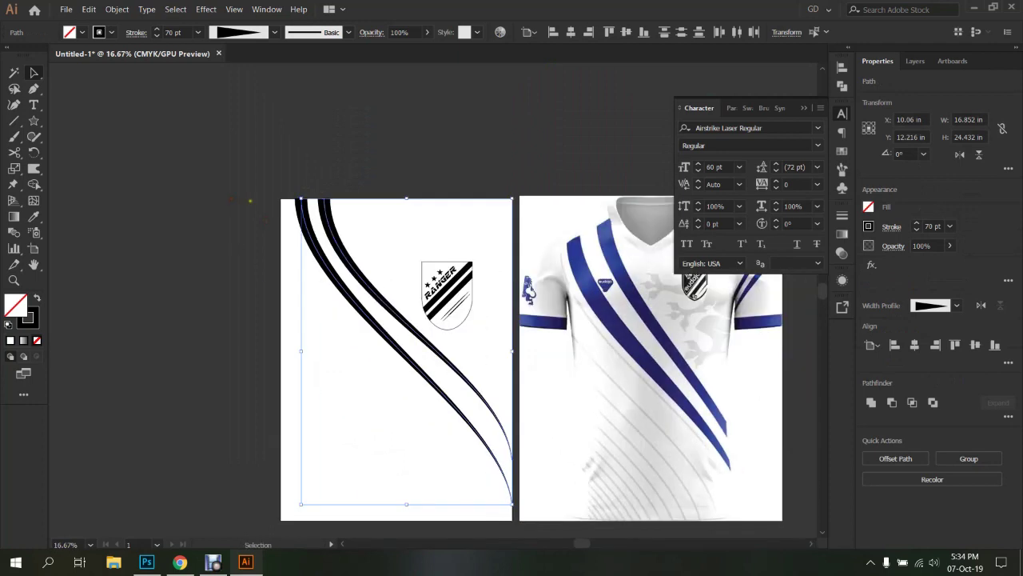
Expand the tapered stripes' appearance, then expand them into plain filled paths
left_click(117, 9)
left_click(152, 146)
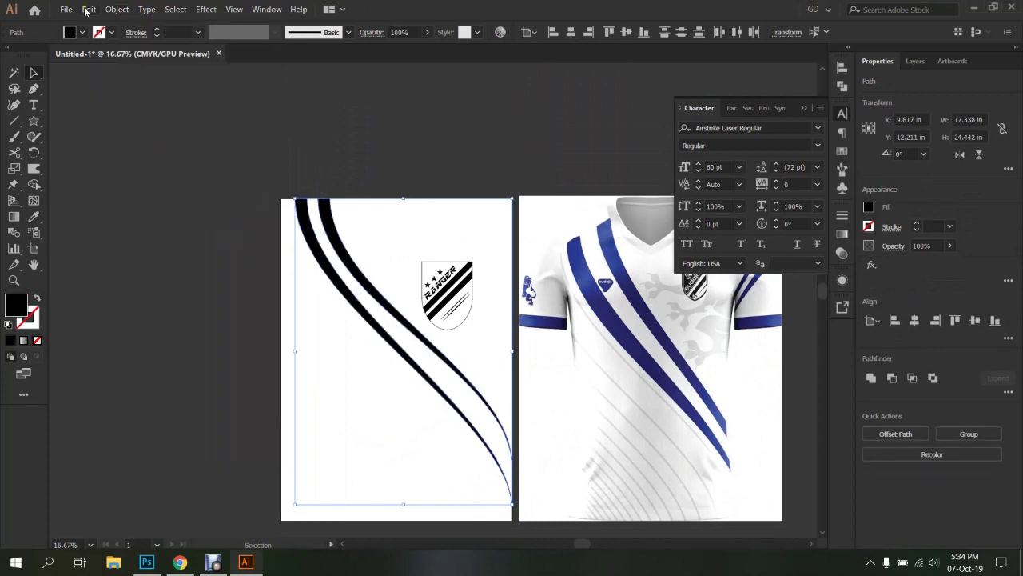
left_click(113, 9)
left_click(132, 131)
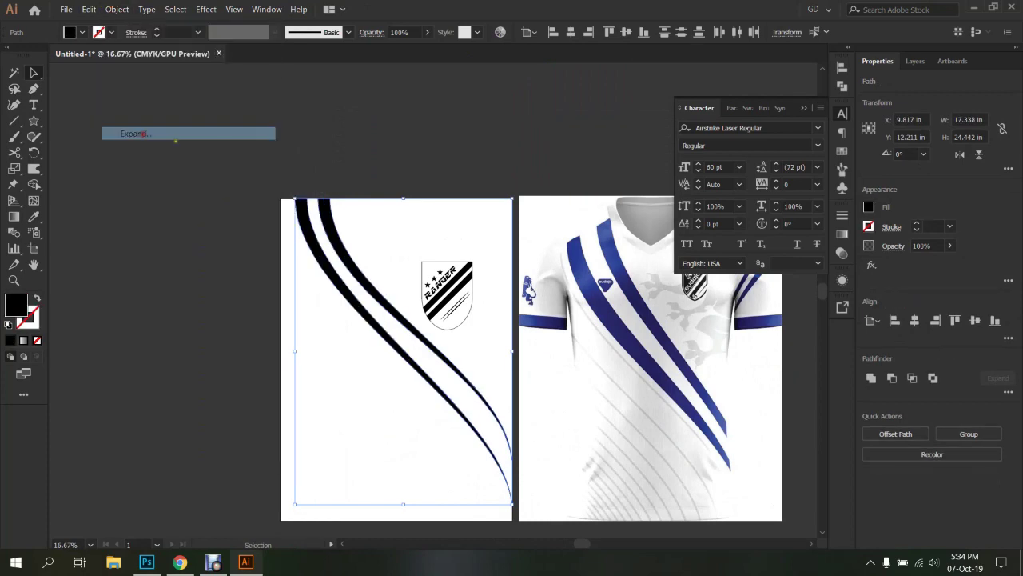
left_click(447, 150)
scroll(336, 216, "up", 5)
scroll(336, 215, "down", 5)
scroll(312, 224, "up", 2)
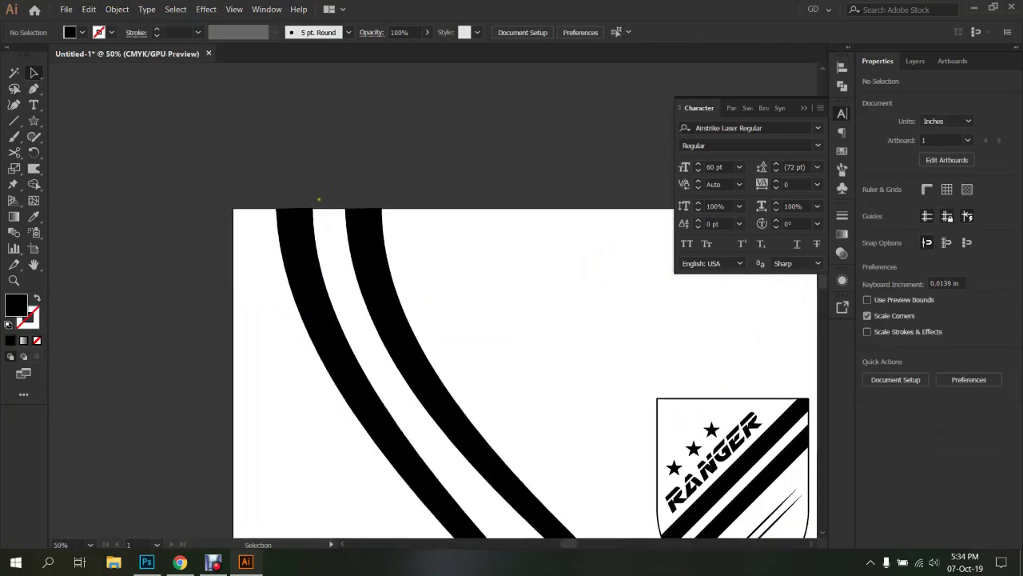
Fill the expanded stripe shapes with the cyan swatch and recentre the artboards
left_click(432, 289)
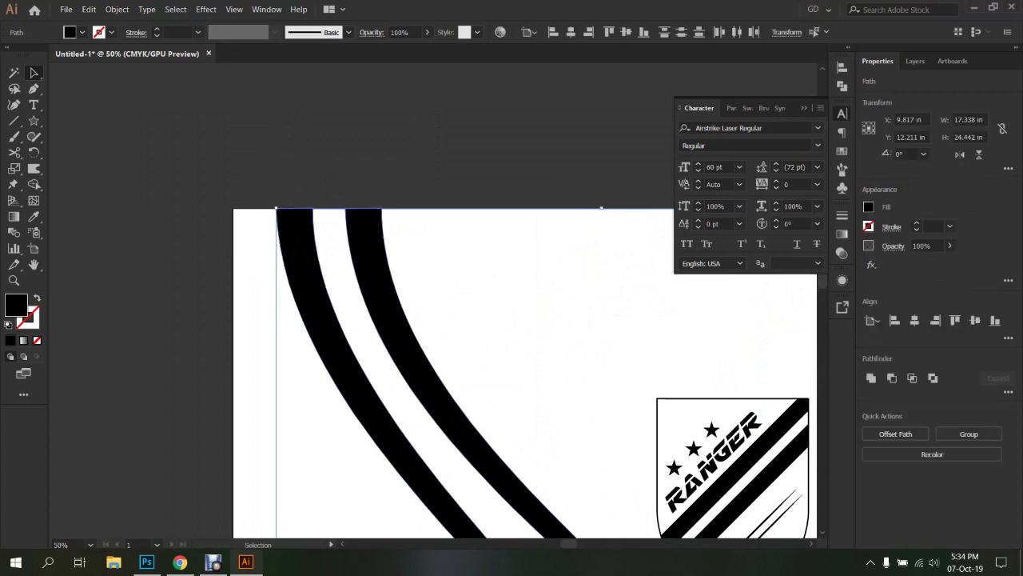
left_click(83, 32)
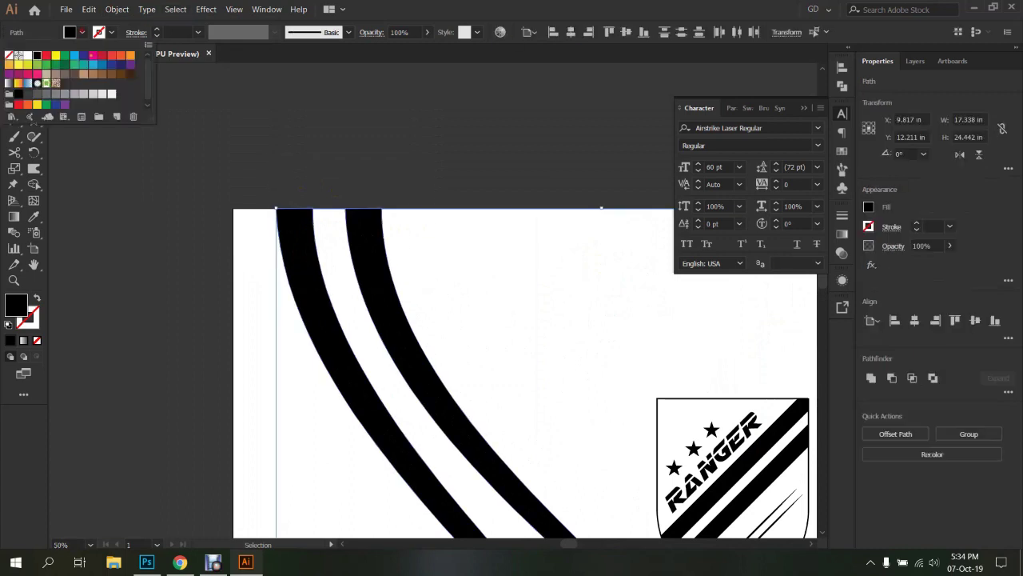
left_click(74, 55)
left_click(326, 144)
scroll(326, 145, "down", 3)
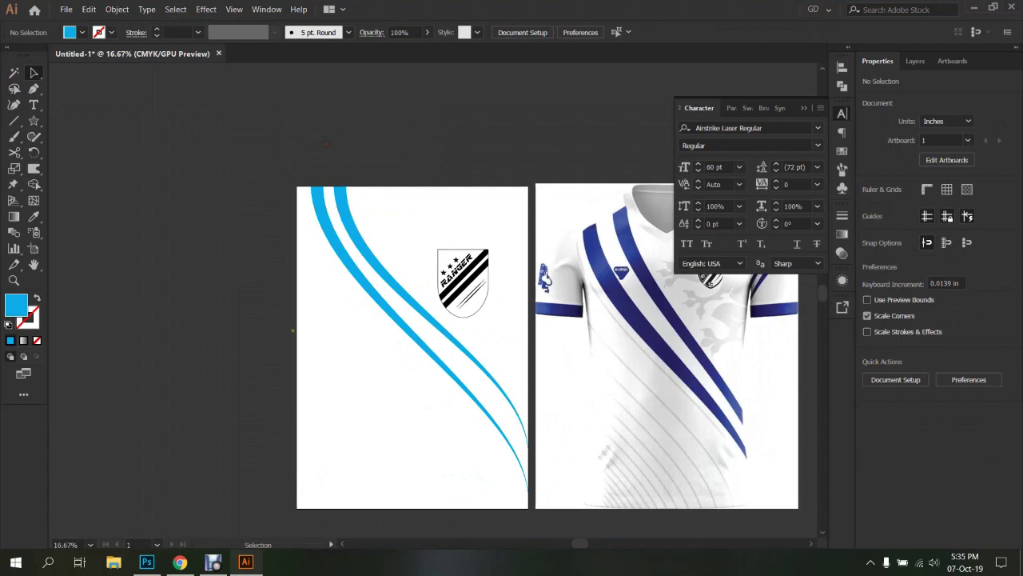
left_click_drag(263, 349, 243, 291)
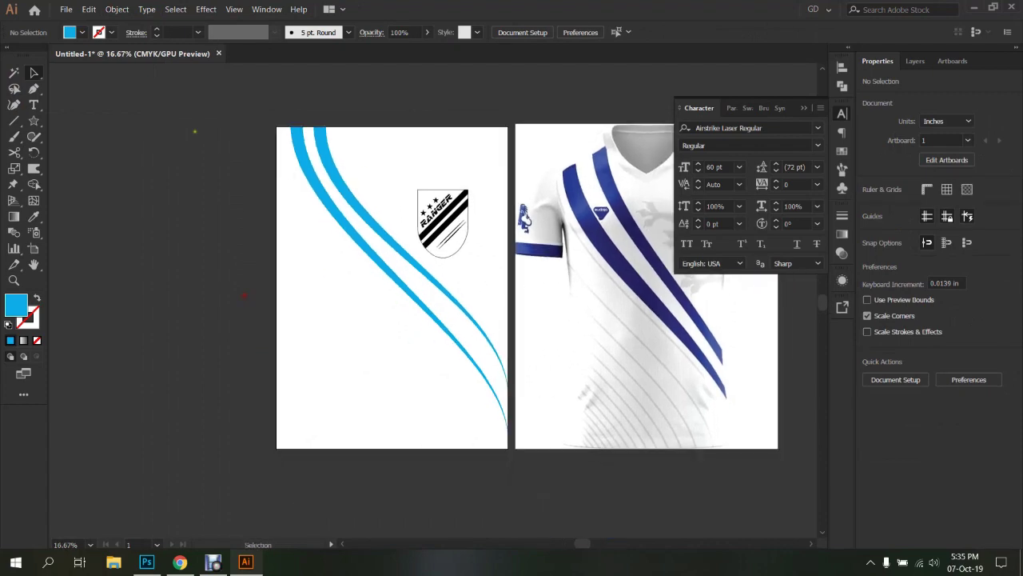
scroll(312, 245, "up", 3)
scroll(322, 222, "down", 3)
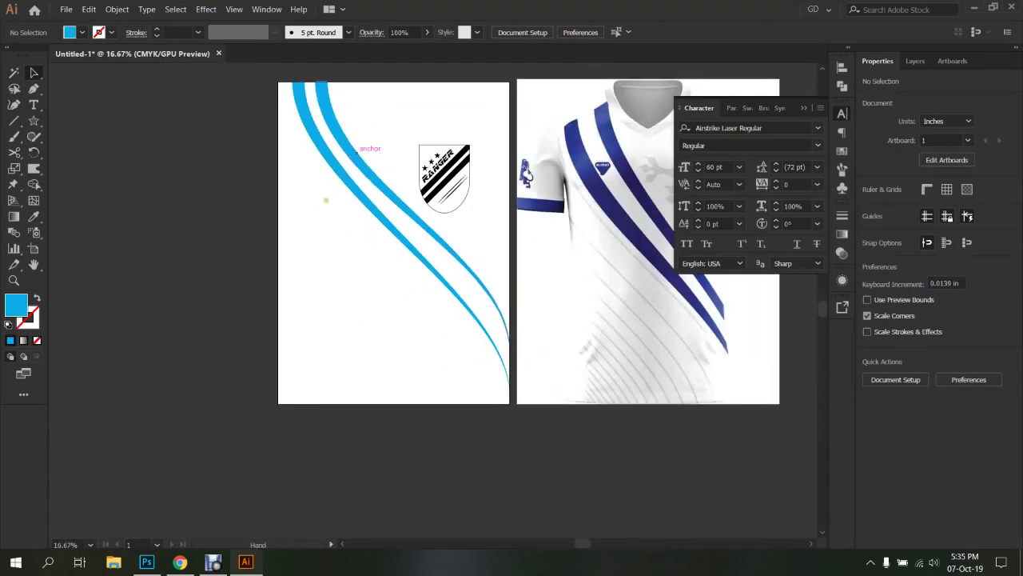
left_click_drag(327, 244, 343, 228)
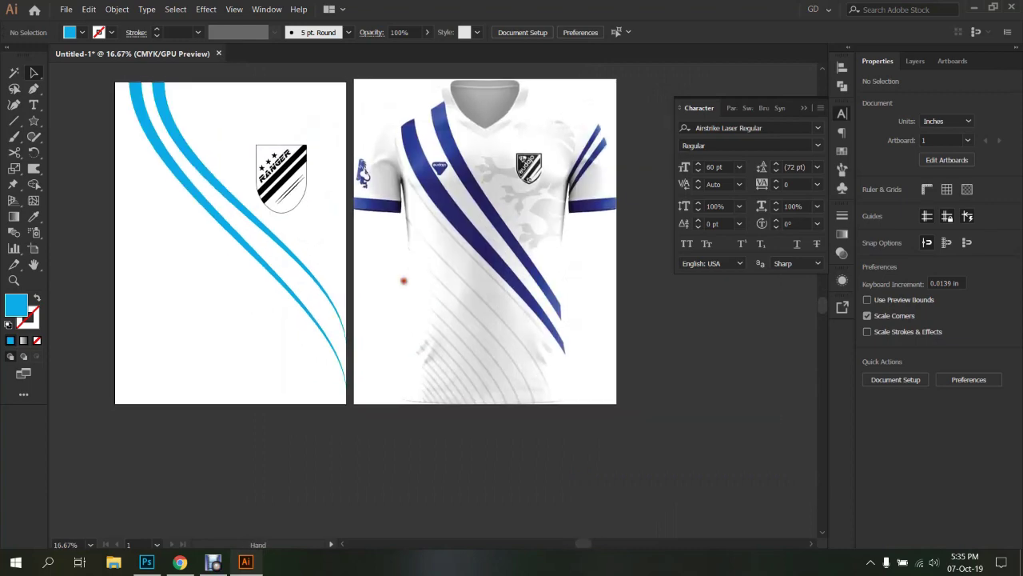
scroll(488, 326, "up", 2)
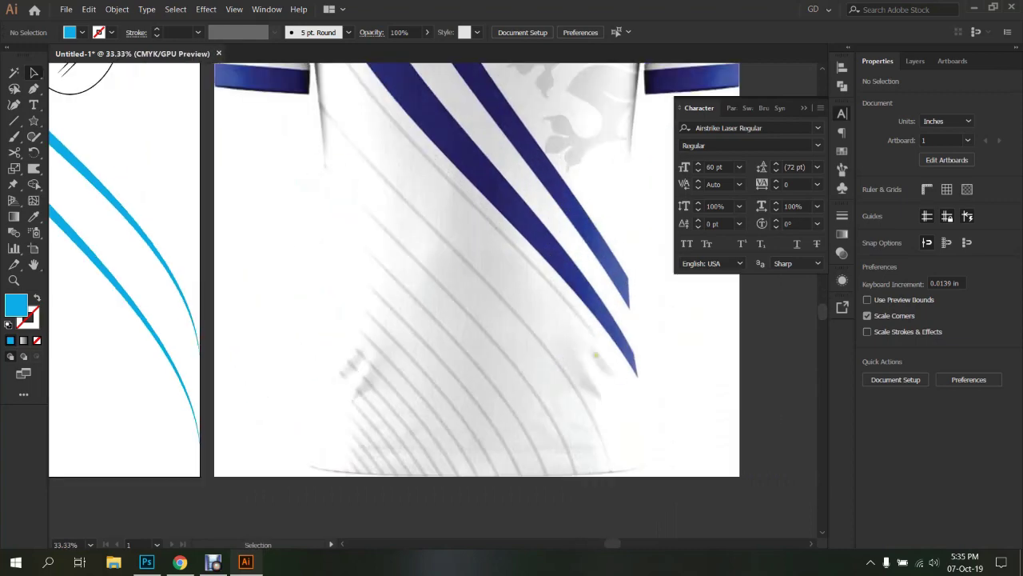
Bring the Pinterest reference page forward in Chrome and scroll through related jersey pins
scroll(540, 316, "down", 2)
left_click(180, 562)
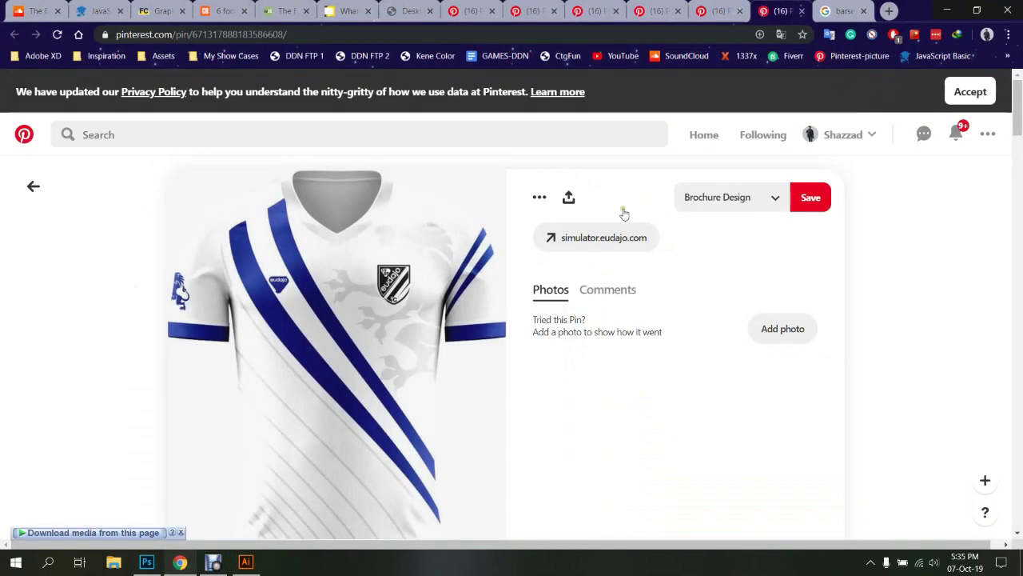
scroll(579, 340, "down", 5)
mouse_move(590, 370)
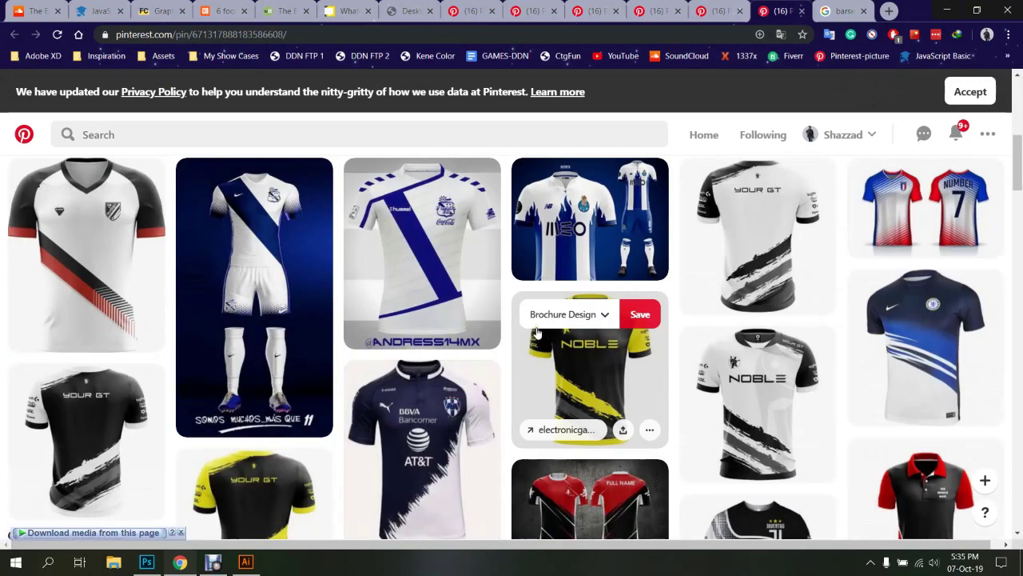
scroll(537, 332, "down", 1)
scroll(537, 332, "down", 2)
scroll(537, 332, "down", 3)
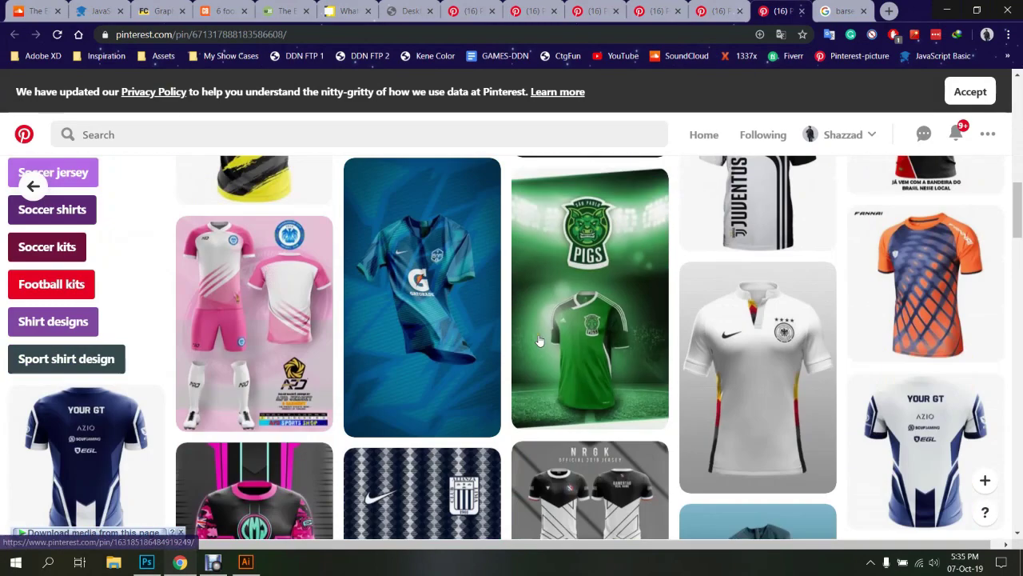
Open a black and yellow third-kit pin in a new tab, view it, then return to Illustrator
left_click(739, 5)
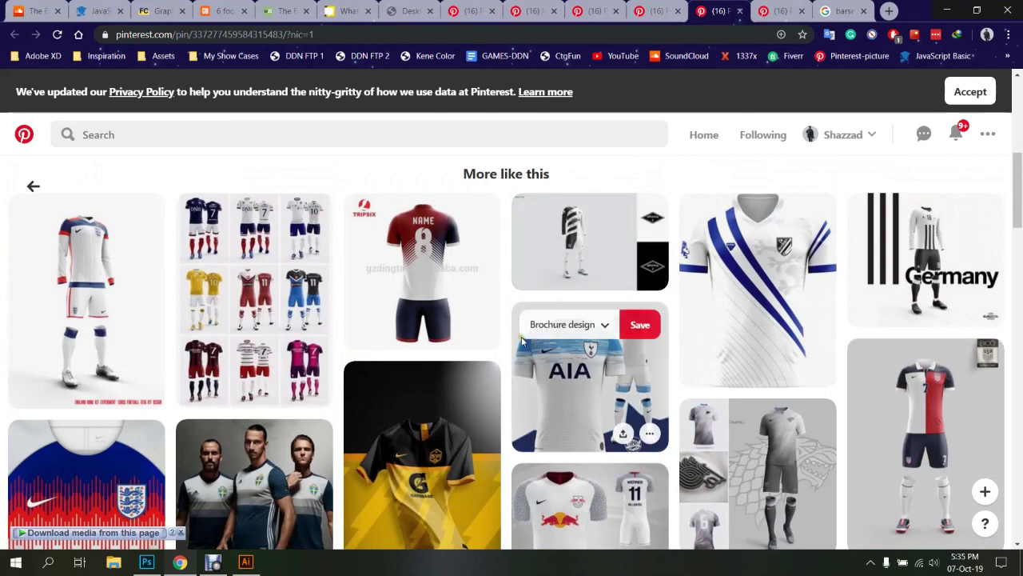
scroll(524, 341, "down", 1)
scroll(523, 342, "down", 2)
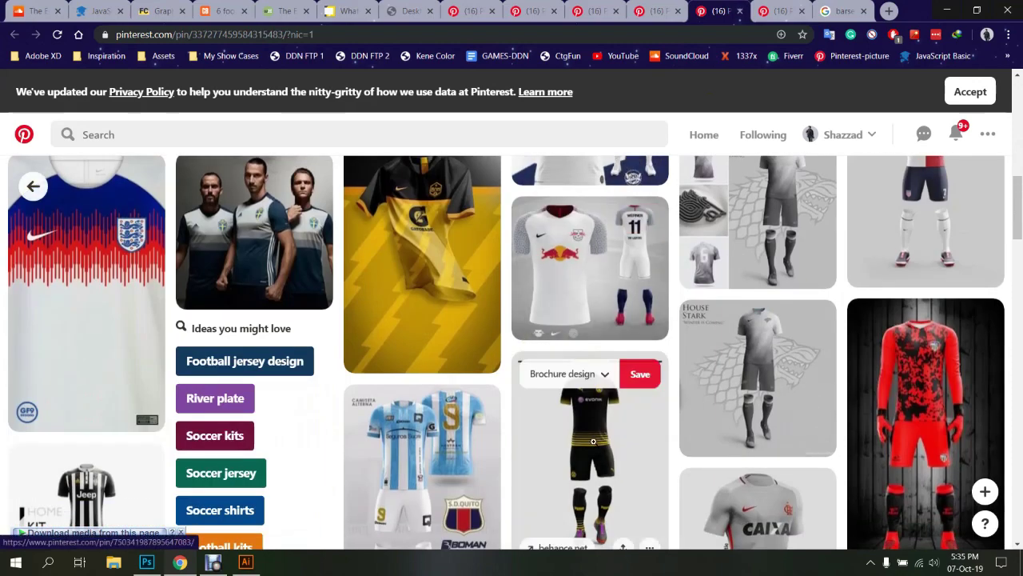
middle_click(627, 490)
left_click(783, 16)
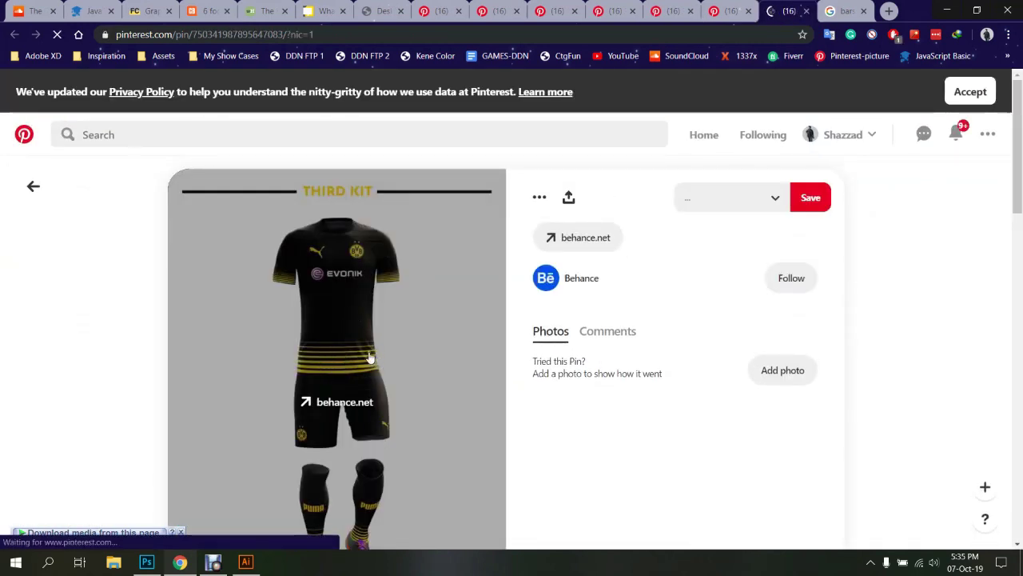
left_click(245, 563)
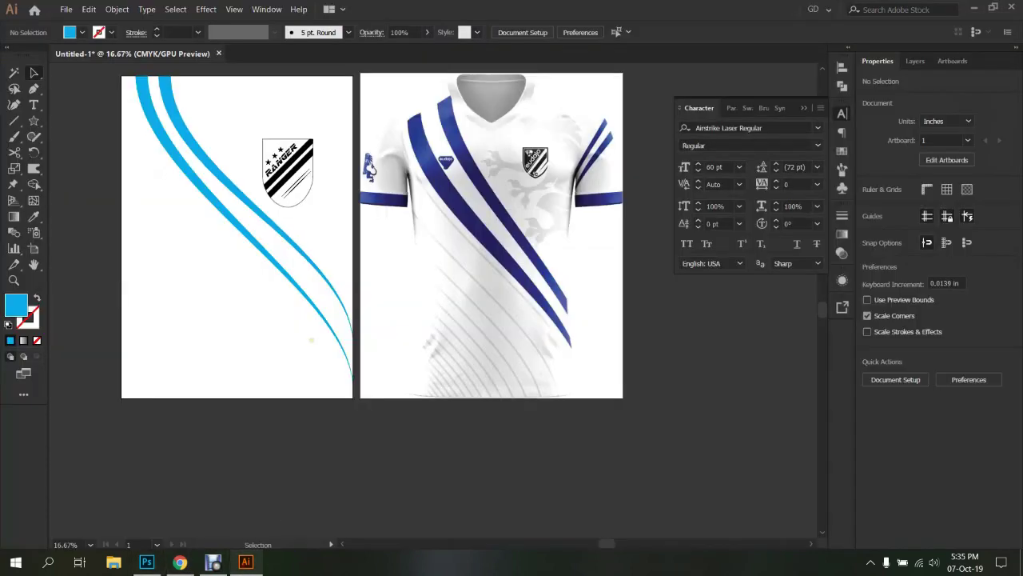
scroll(305, 377, "left", 3)
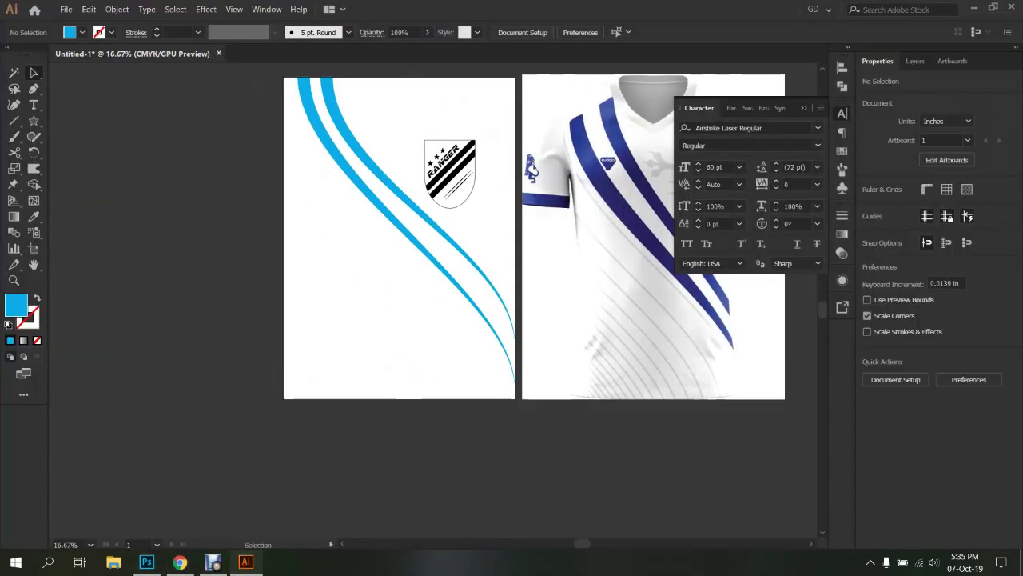
scroll(411, 359, "up", 1)
scroll(410, 336, "up", 1)
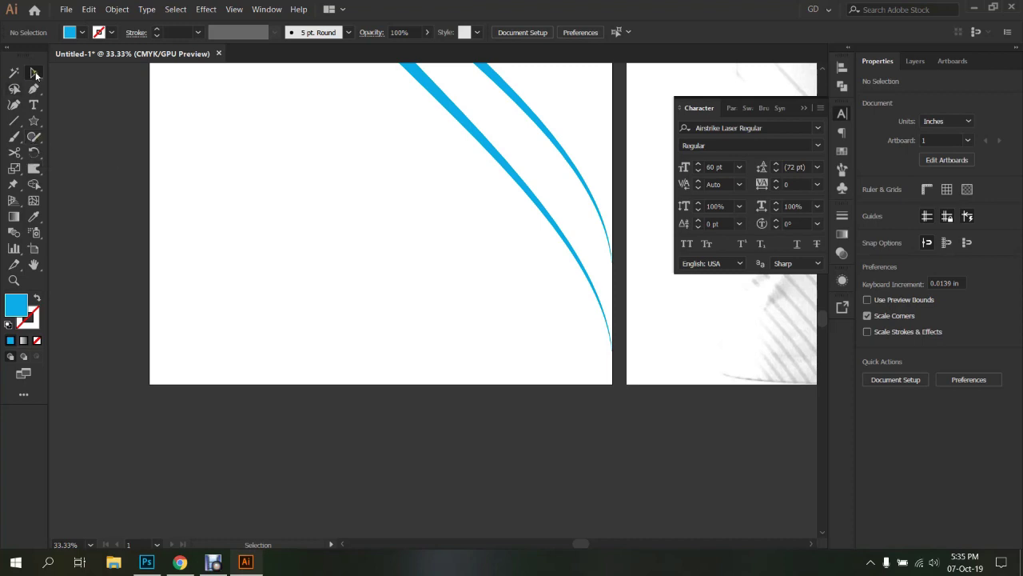
Draw a horizontal line along the artboard bottom with a cyan 30 pt stroke
left_click(14, 120)
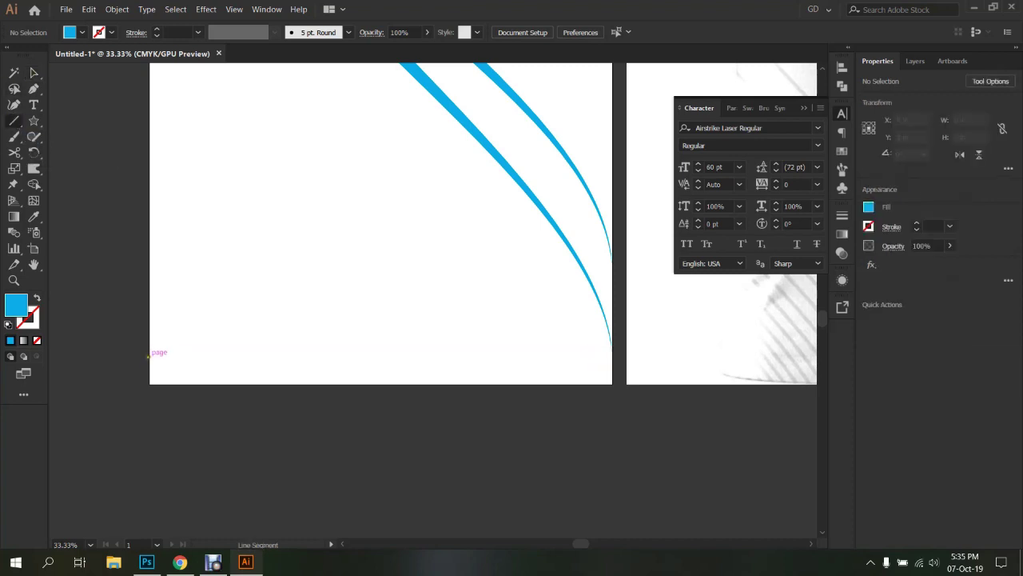
left_click_drag(149, 369, 613, 370)
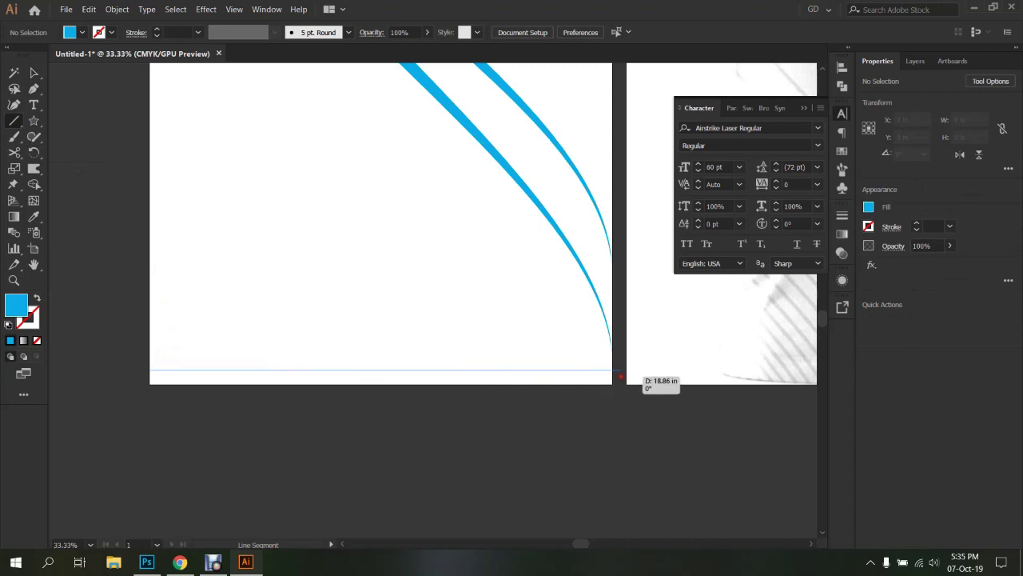
left_click(111, 32)
left_click(74, 56)
left_click(216, 52)
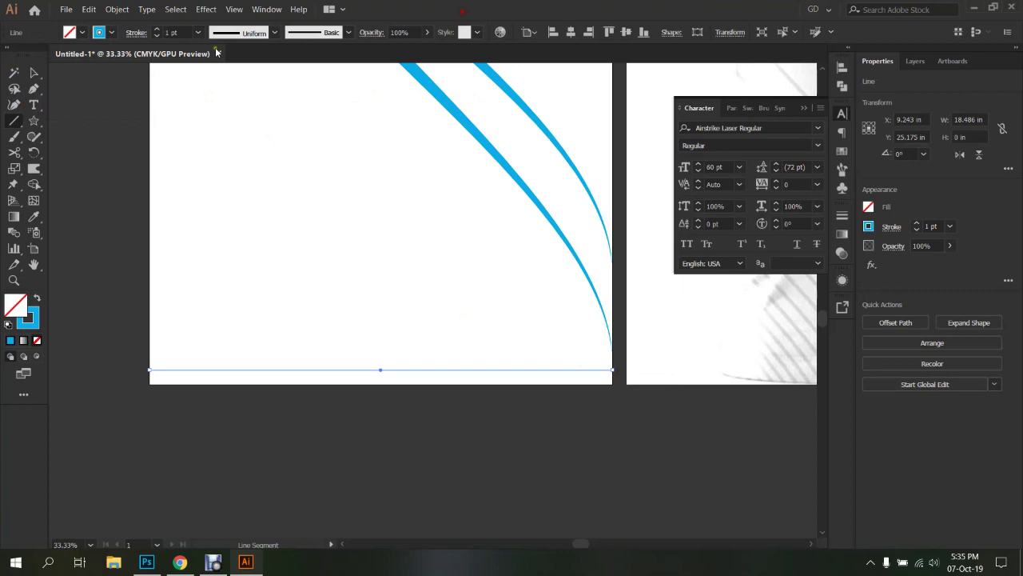
left_click(156, 32)
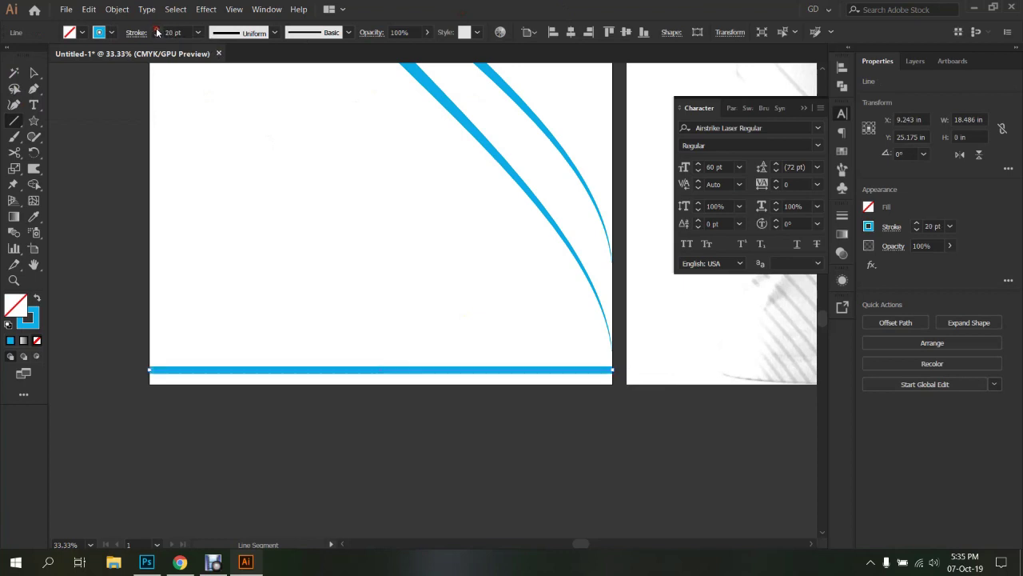
left_click(157, 32)
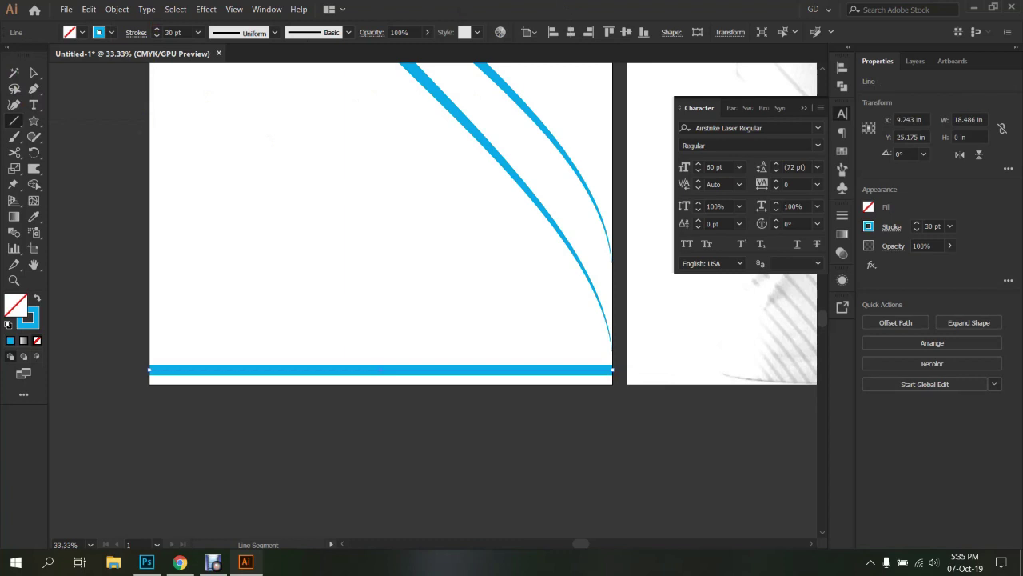
Copy the bottom line straight upward and repeat the copy to stack evenly spaced stripes
key("v")
scroll(230, 361, "up", 3)
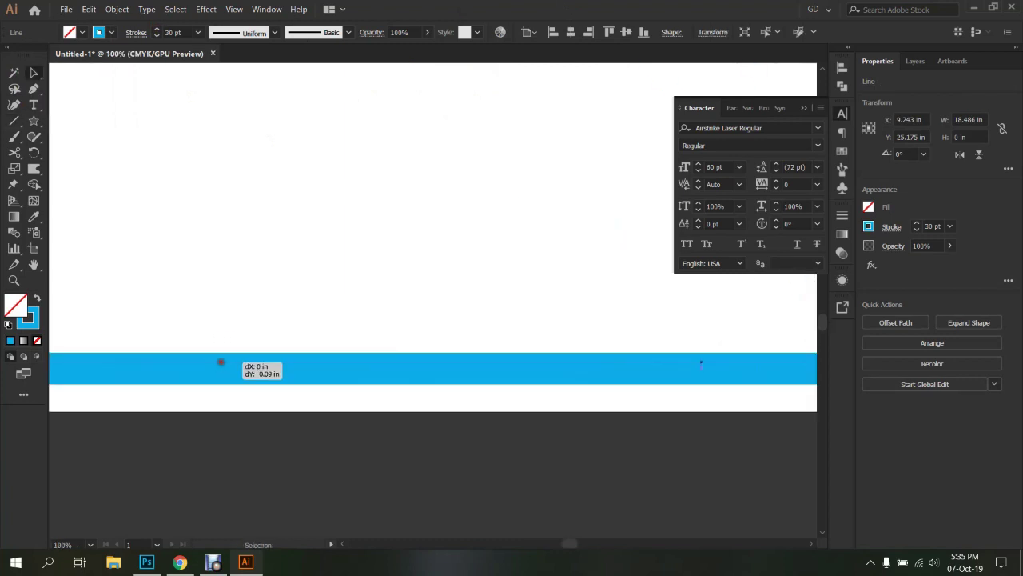
scroll(219, 360, "down", 1)
scroll(276, 360, "down", 1)
left_click_drag(263, 359, 262, 345)
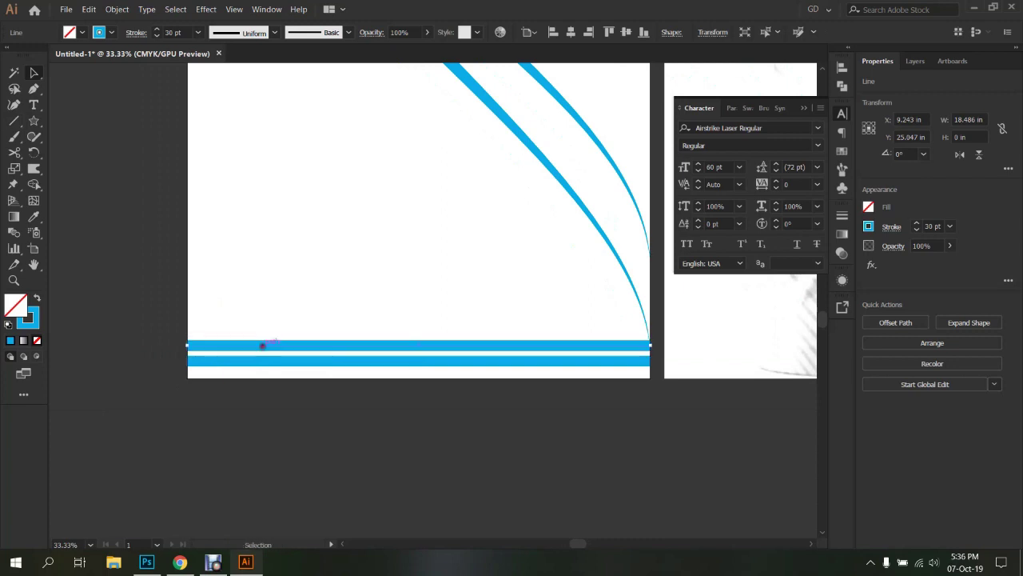
key("ctrl+d")
key("ctrl+d")
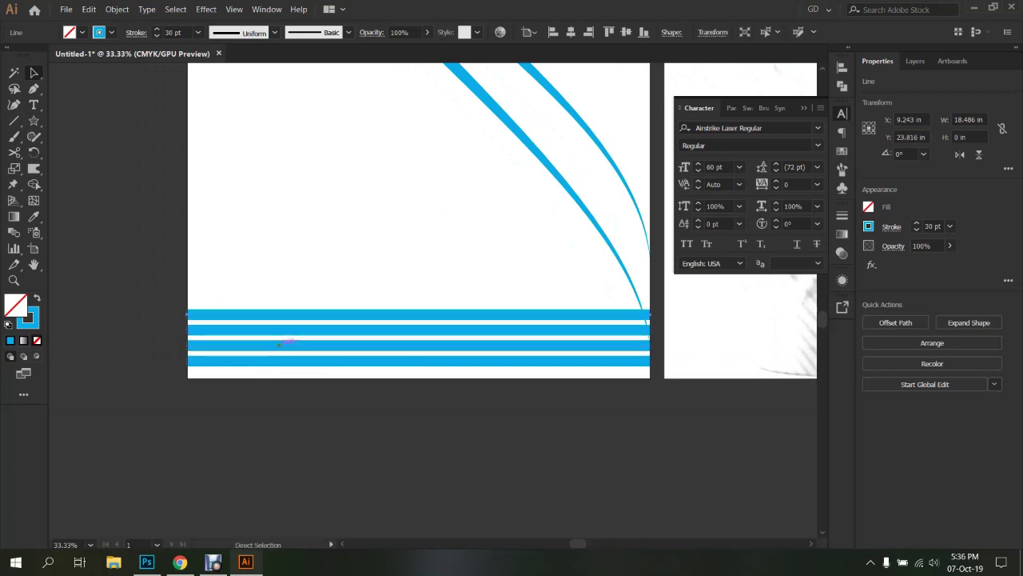
key("ctrl+d")
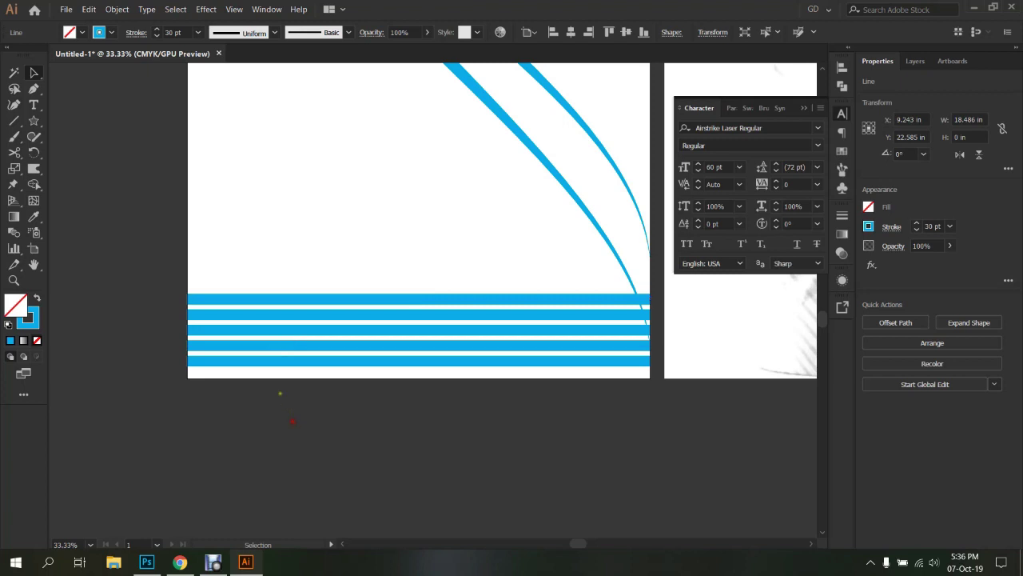
left_click(280, 393)
scroll(276, 336, "up", 1)
Reduce two stripes to 20 pt and thin the stripe above them to about 8 pt
left_click(276, 352)
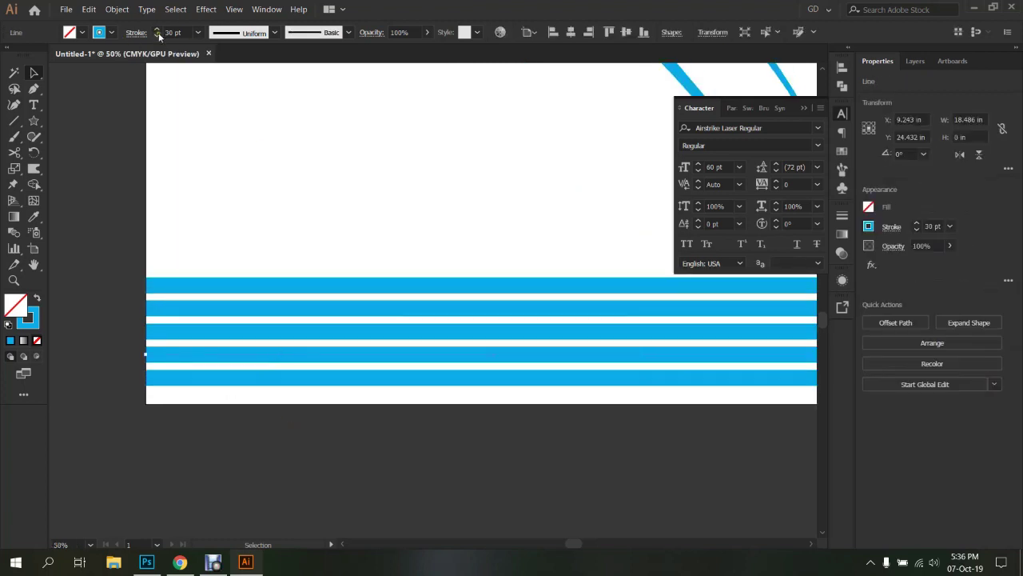
left_click(156, 36)
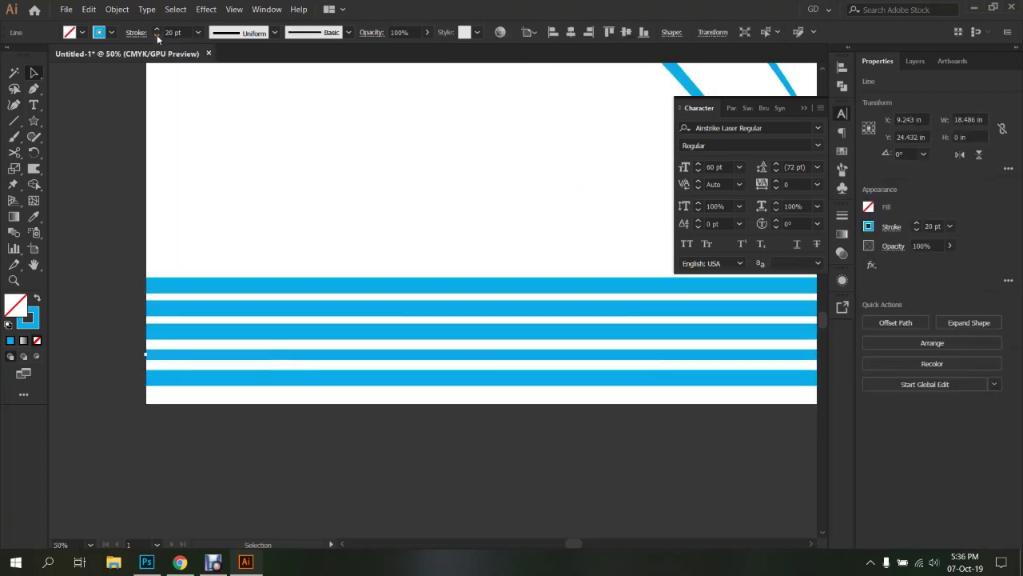
left_click(320, 329)
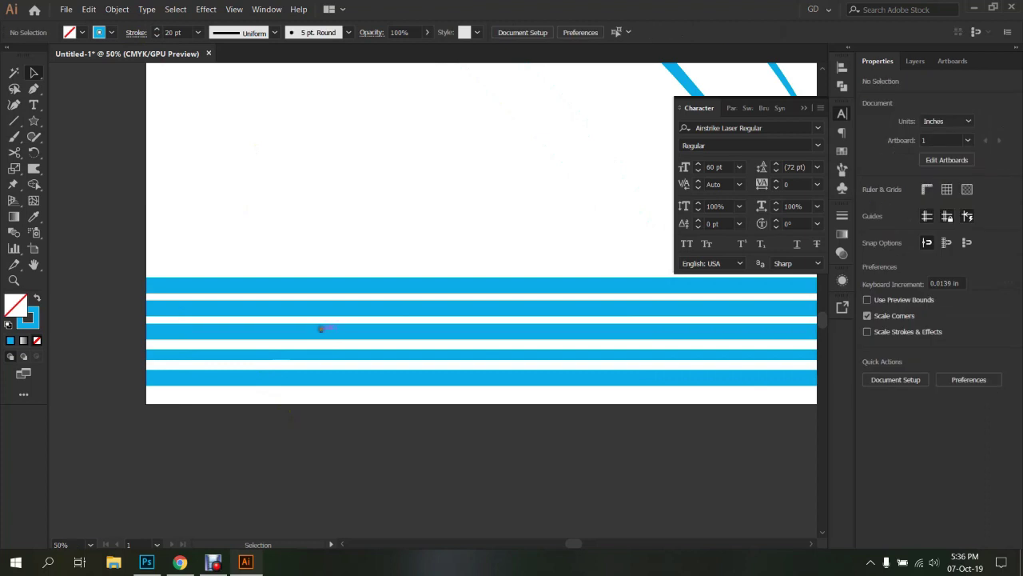
left_click(158, 36)
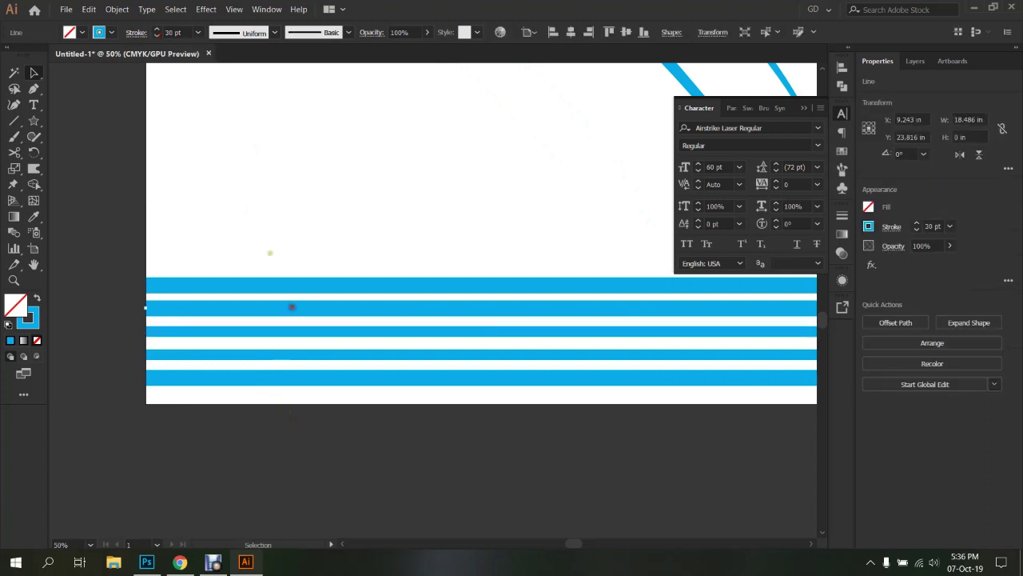
left_click(292, 307)
left_click(155, 36)
left_click(156, 35)
left_click(156, 36)
left_click(156, 36)
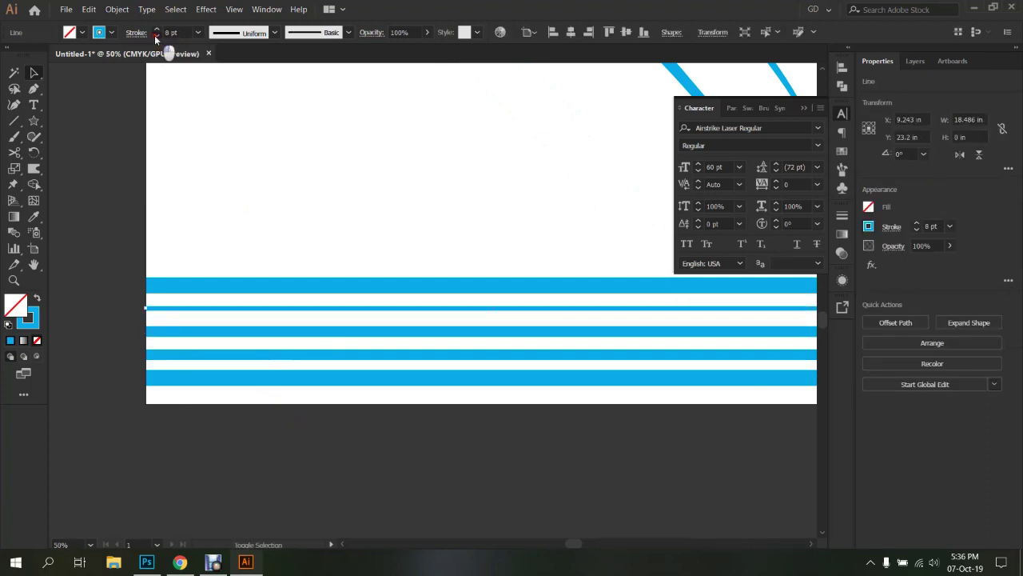
left_click(156, 36)
left_click(156, 36)
left_click(296, 293)
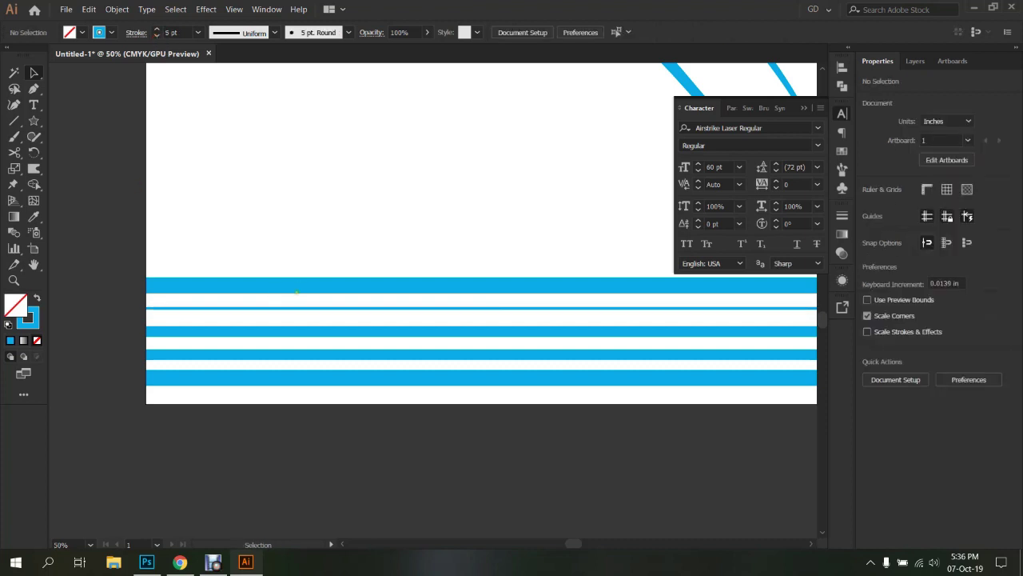
Thin the top hem stripe down to a hairline stroke
left_click(300, 284)
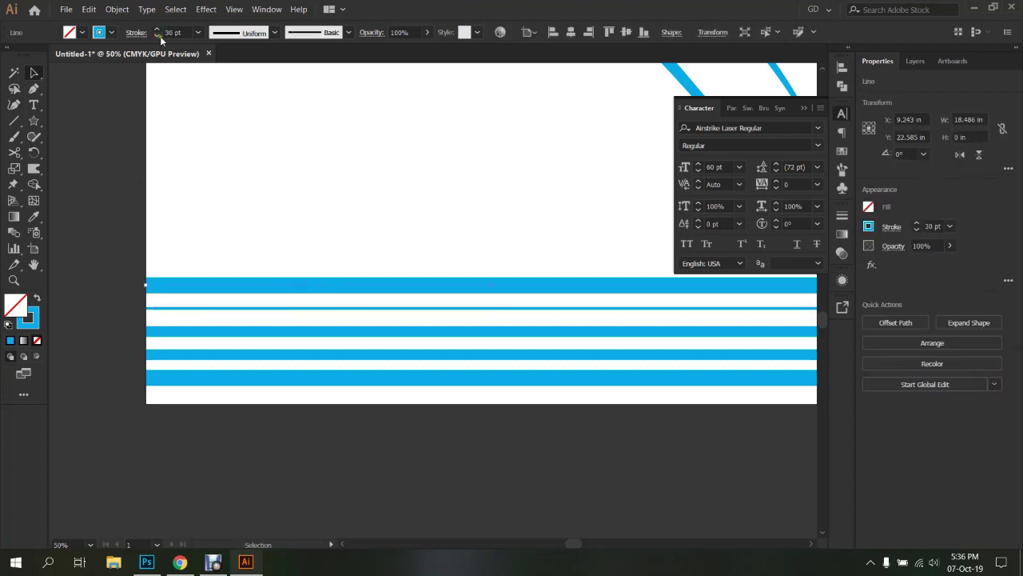
left_click(157, 36)
left_click(156, 36)
left_click(157, 36)
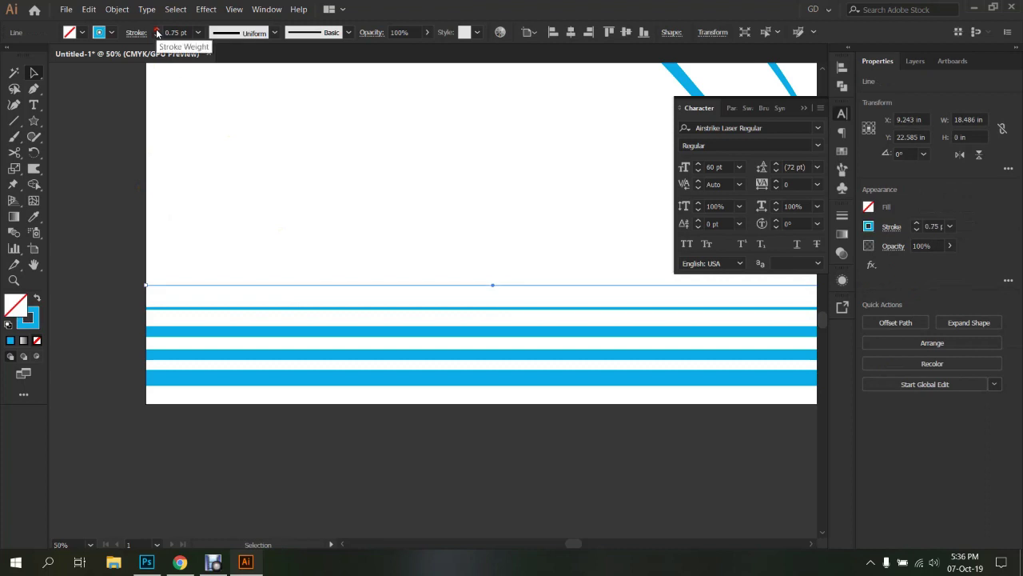
left_click(91, 210)
scroll(91, 211, "down", 2)
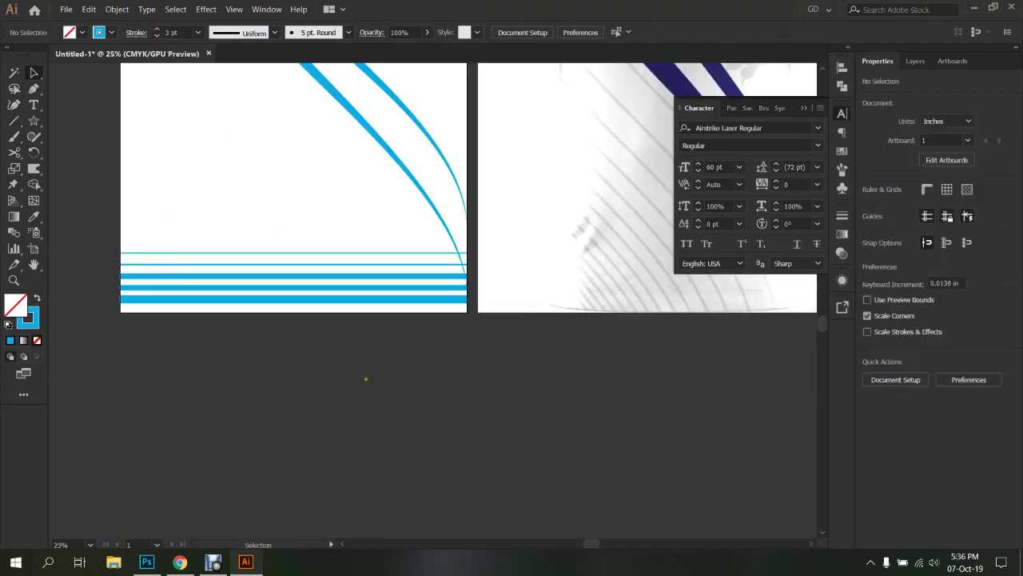
scroll(126, 284, "up", 1)
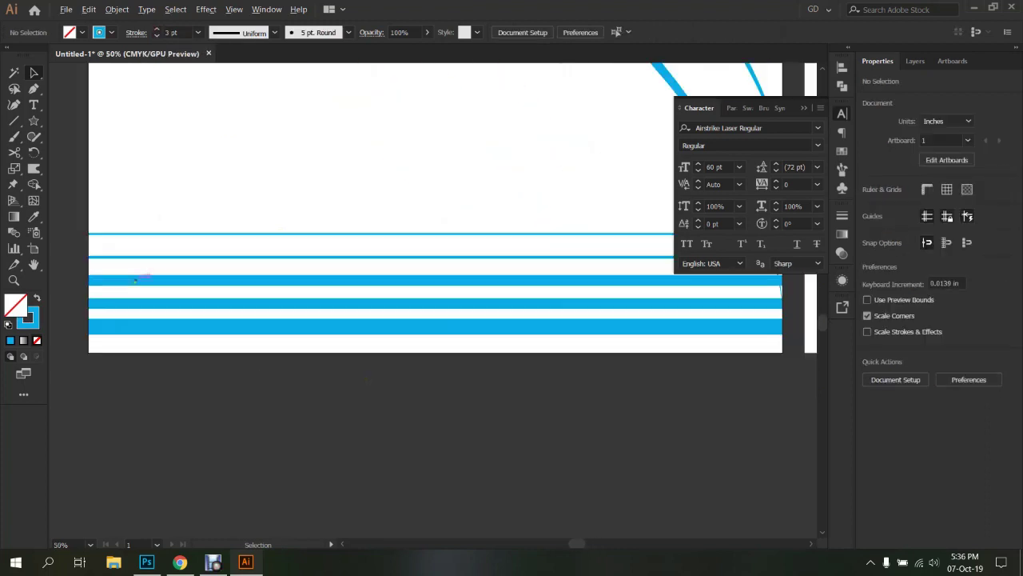
scroll(126, 284, "up", 1)
Halve one 20 pt hem stripe to a 10 pt stroke
left_click(140, 285)
scroll(256, 299, "left", 3)
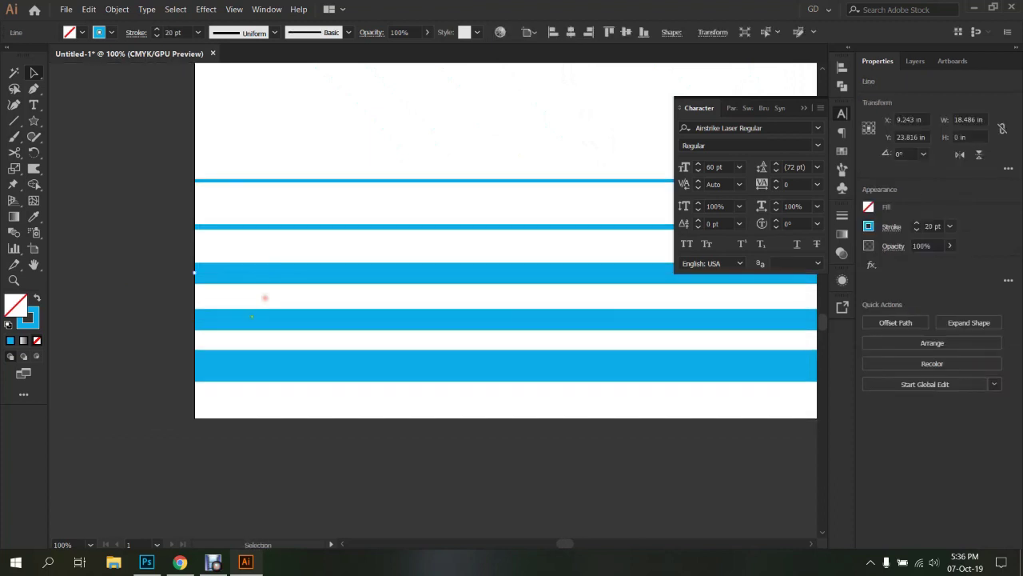
left_click(251, 319)
left_click(256, 318)
left_click(158, 36)
Set the top thin stripe to 2.5 pt and fit both artboards in view
left_click(264, 396)
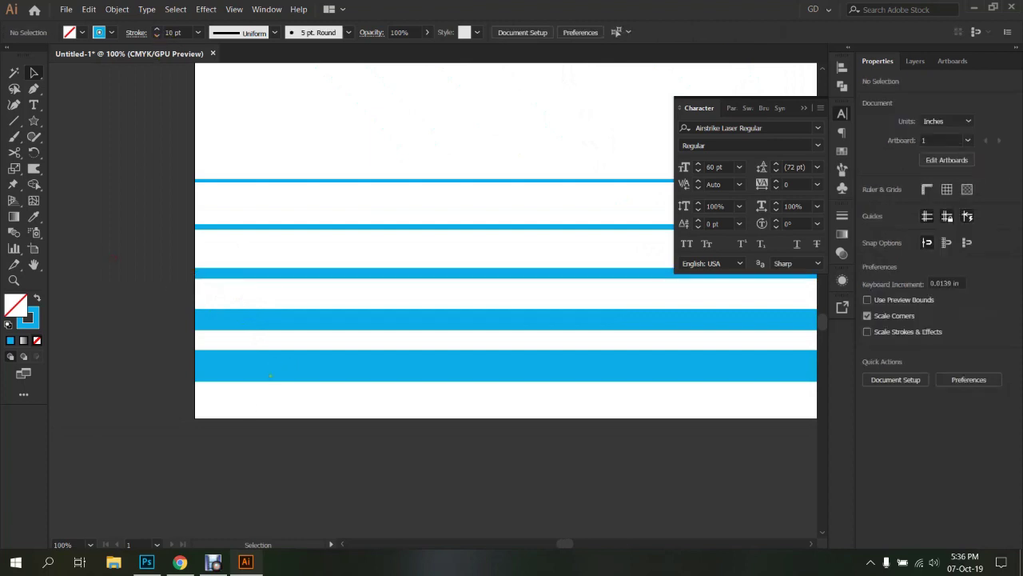
left_click(260, 319)
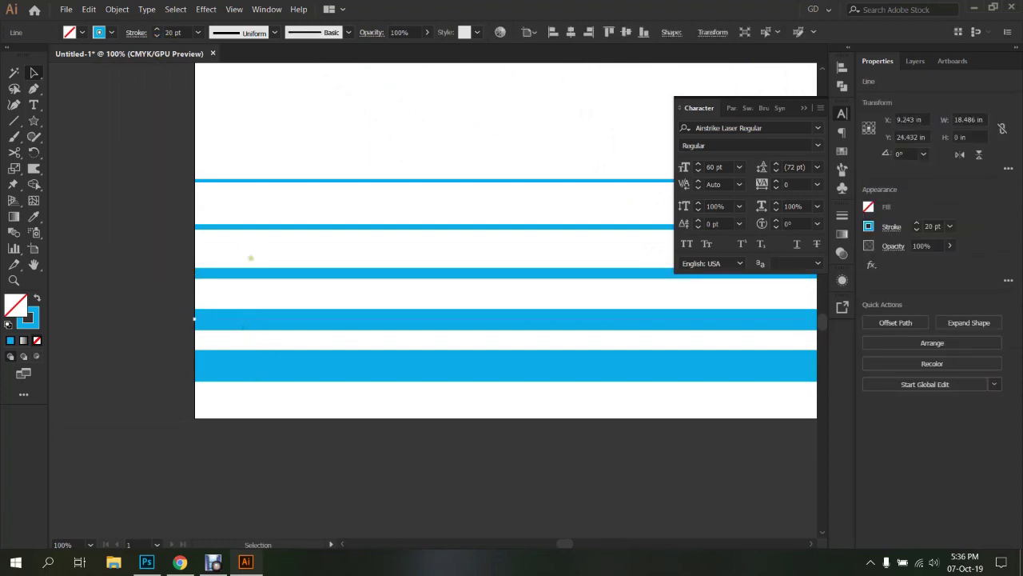
left_click(262, 273)
left_click_drag(262, 196, 286, 244)
left_click_drag(290, 163, 314, 204)
left_click(174, 31)
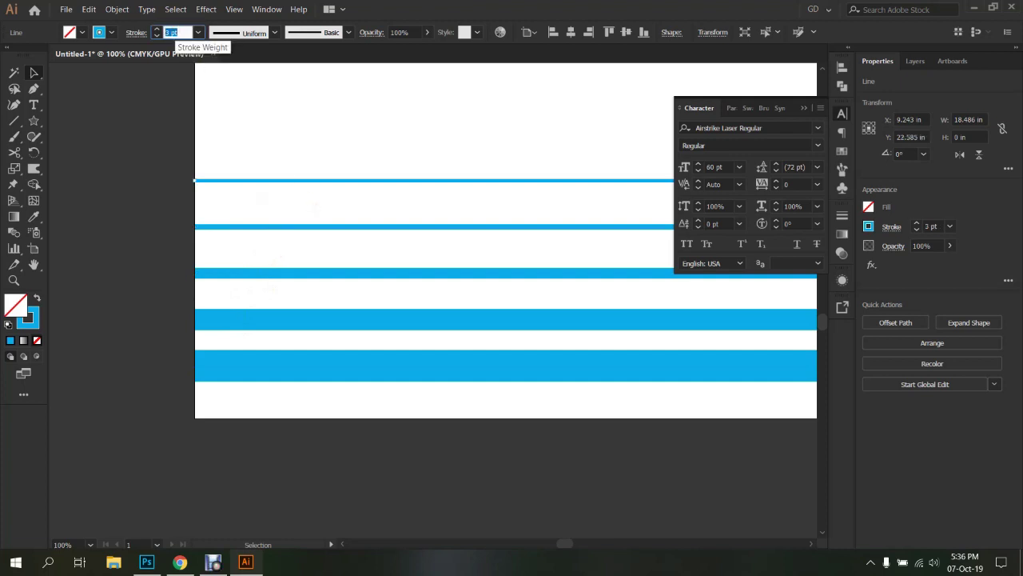
type("2.5")
key("Return")
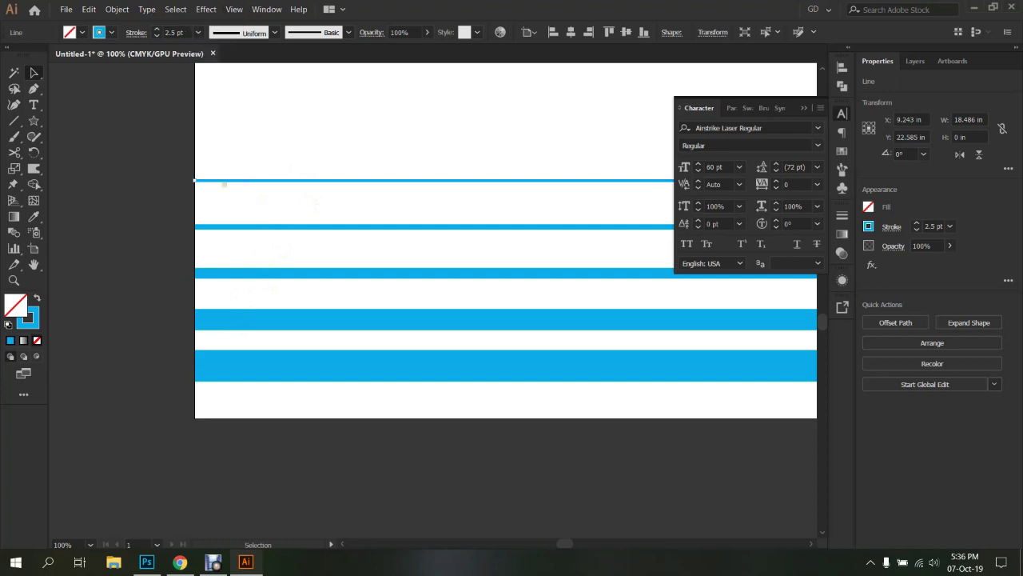
left_click(102, 155)
key("ctrl+alt+0")
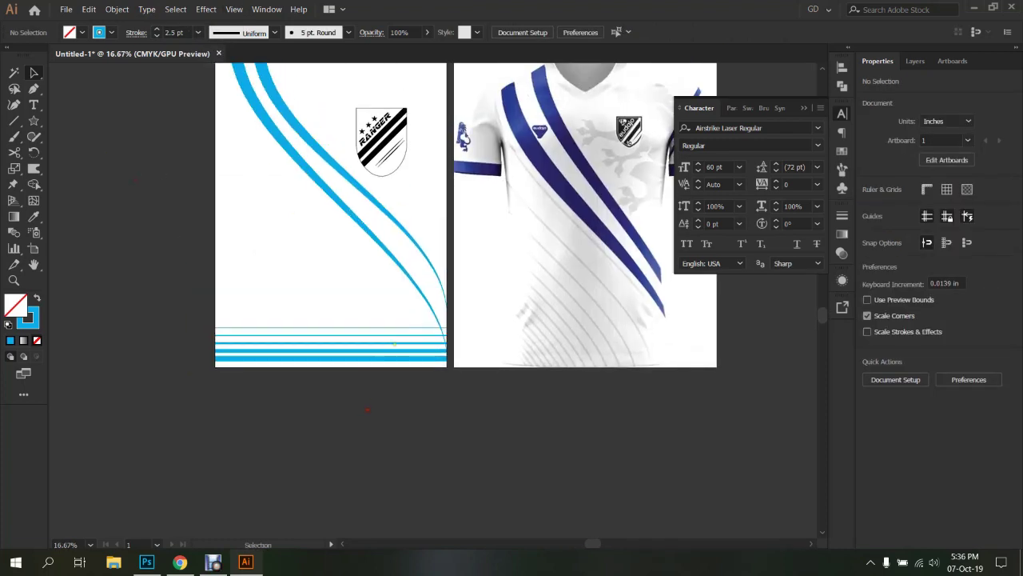
Shorten the curved sash shape so it ends above the hem stripes
scroll(377, 380, "up", 2)
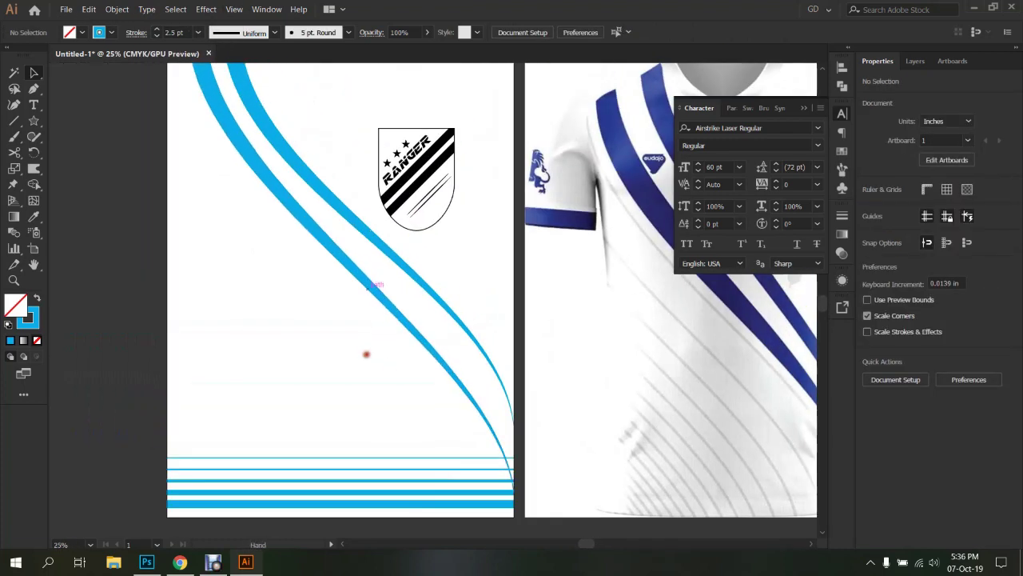
left_click_drag(351, 356, 466, 244)
scroll(424, 356, "down", 1)
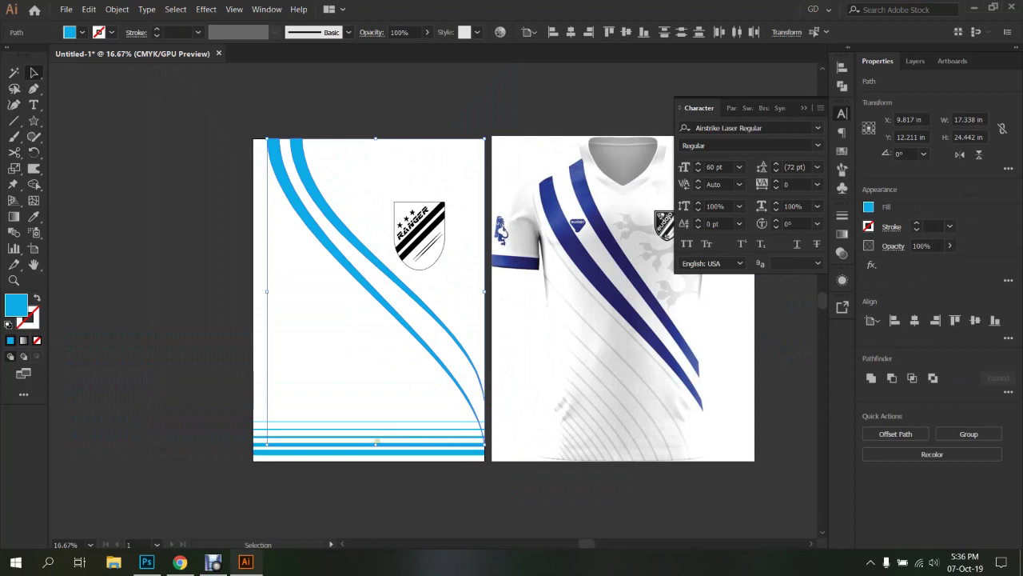
left_click_drag(376, 443, 377, 414)
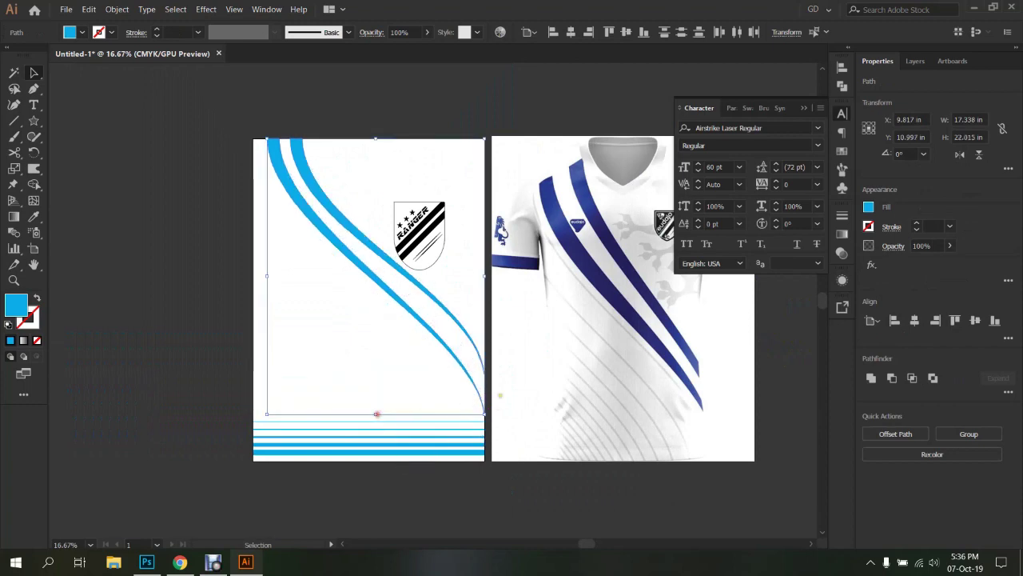
scroll(491, 375, "up", 1)
scroll(491, 376, "up", 4)
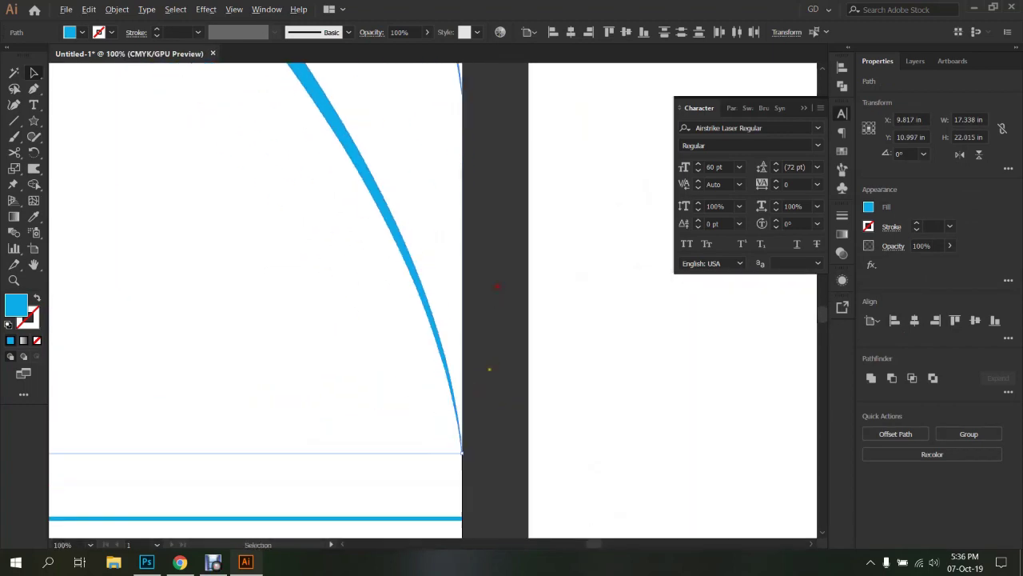
scroll(489, 369, "up", 1)
scroll(480, 370, "up", 2)
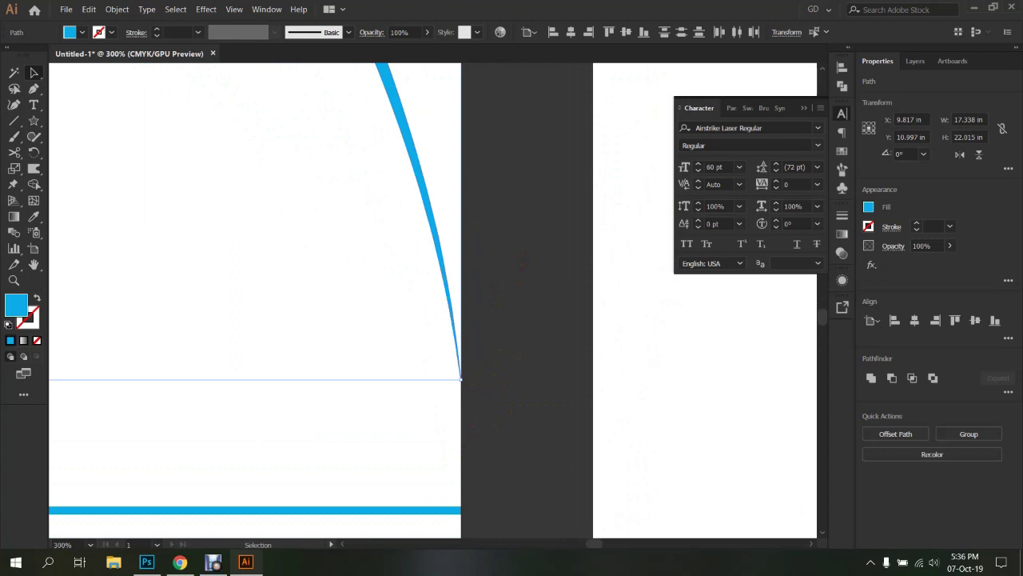
scroll(480, 370, "down", 6)
scroll(480, 367, "down", 3)
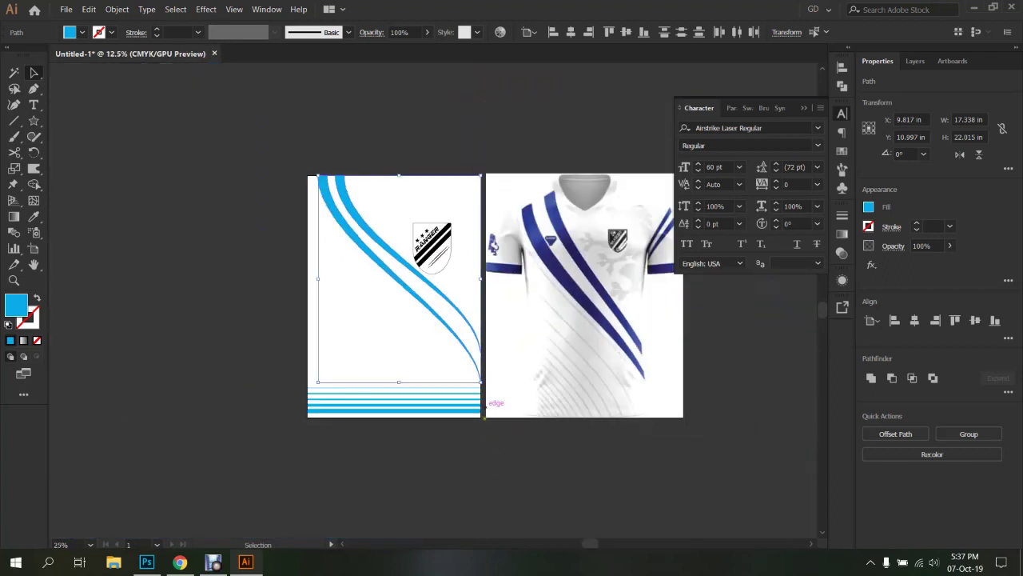
left_click(489, 406)
Scale the Ranger crest down to about 2.65 × 3.51 in
scroll(342, 242, "up", 1)
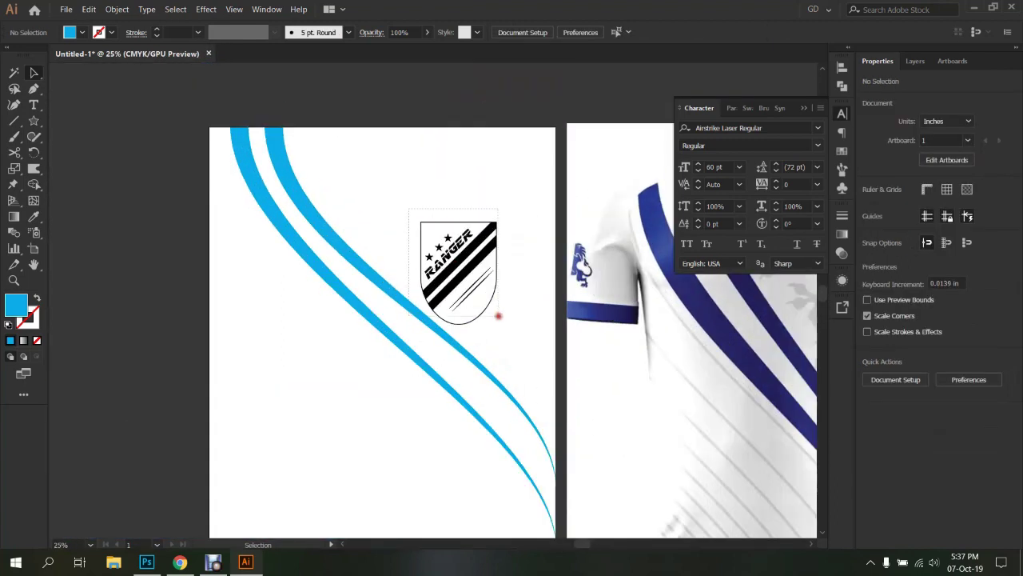
key("ctrl+a")
left_click(458, 272)
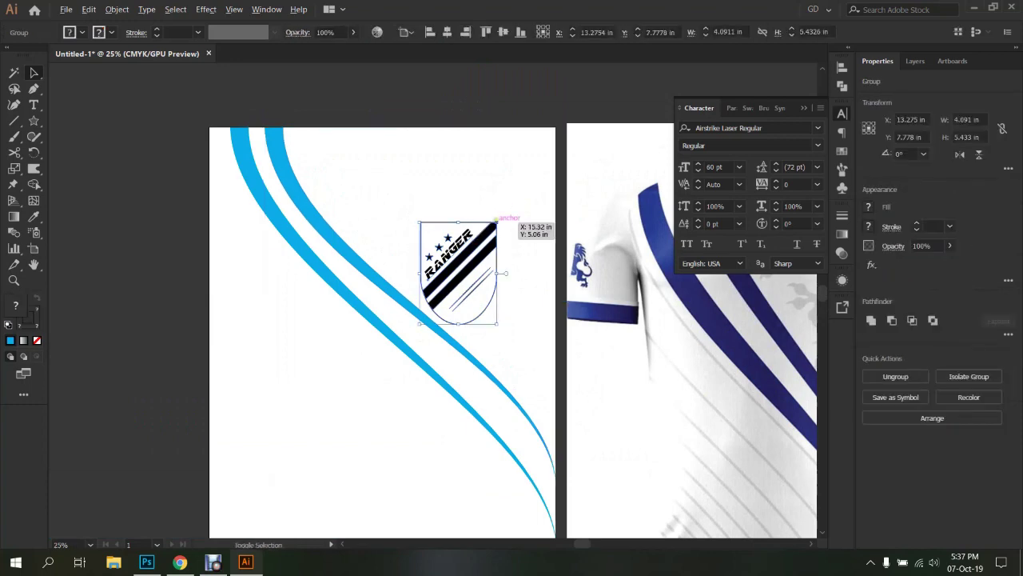
mouse_move(496, 221)
left_mouse_down()
mouse_move(484, 239)
mouse_move(465, 226)
left_mouse_up()
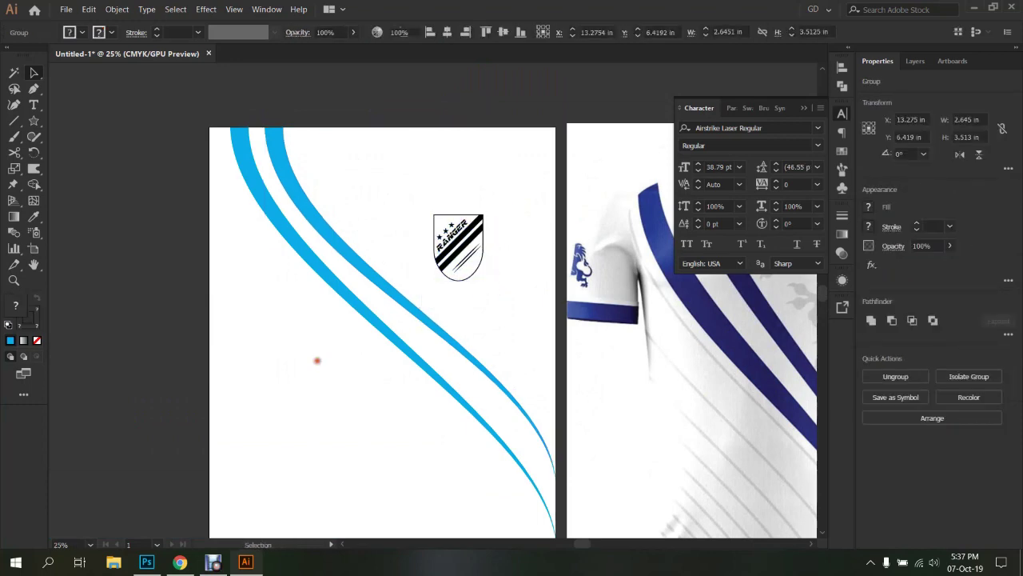
left_click(315, 361)
scroll(320, 359, "down", 1)
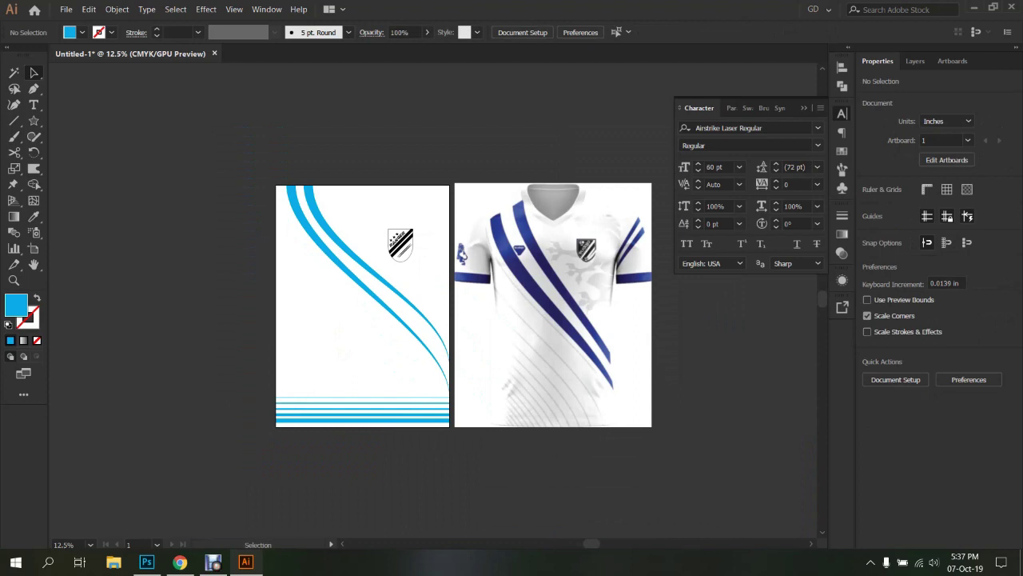
Export the artboard for screens in JPG 100 format, with the Desktop as the destination folder
left_click(66, 9)
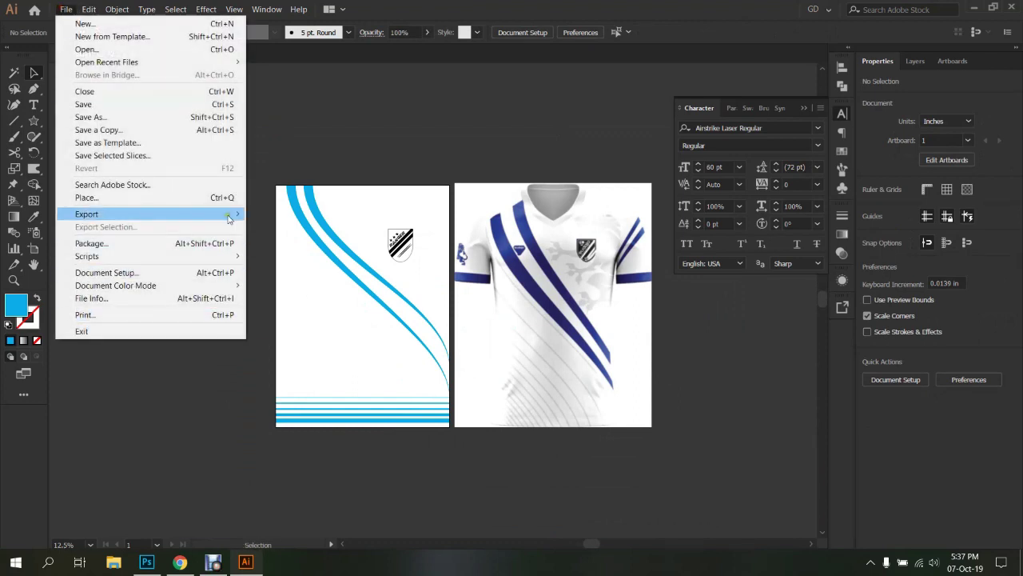
mouse_move(144, 215)
left_click(303, 214)
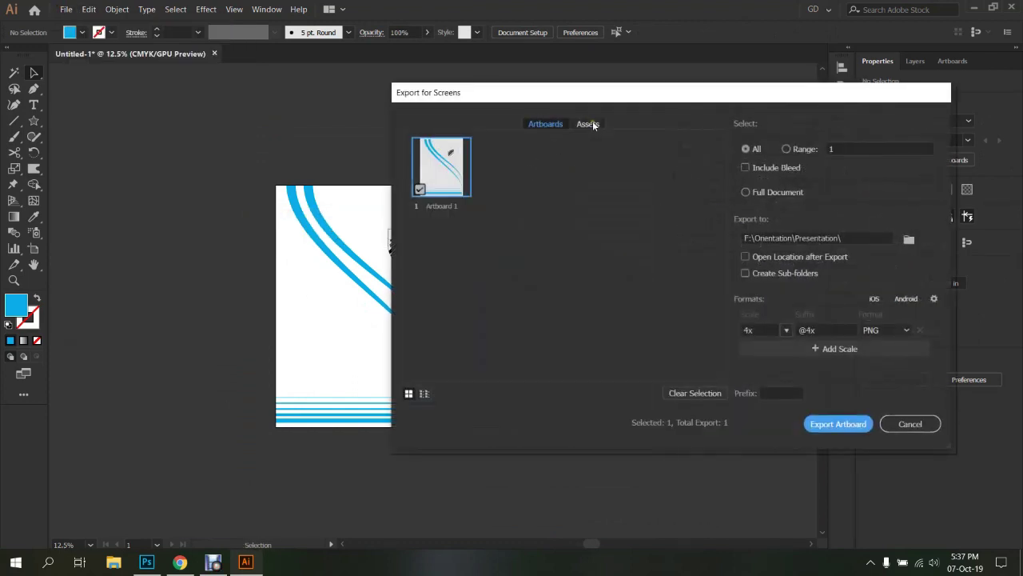
left_click(901, 328)
left_click(885, 371)
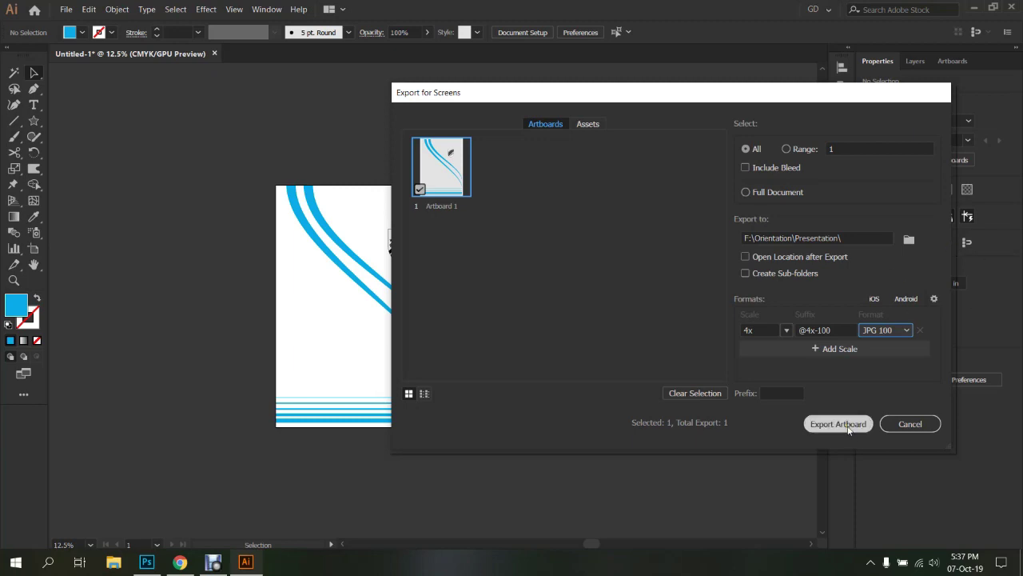
left_click(906, 241)
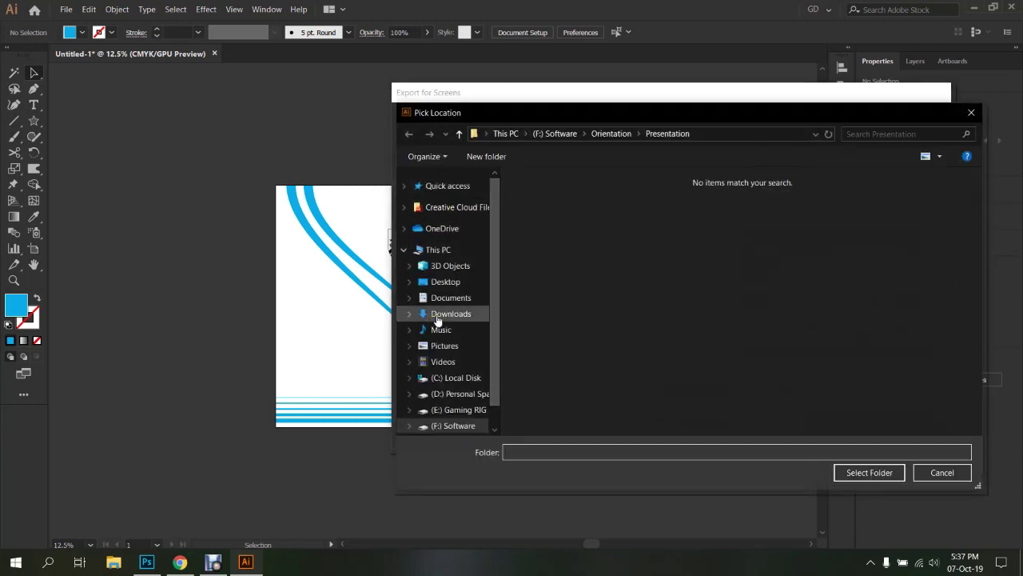
left_click(445, 281)
left_click(870, 472)
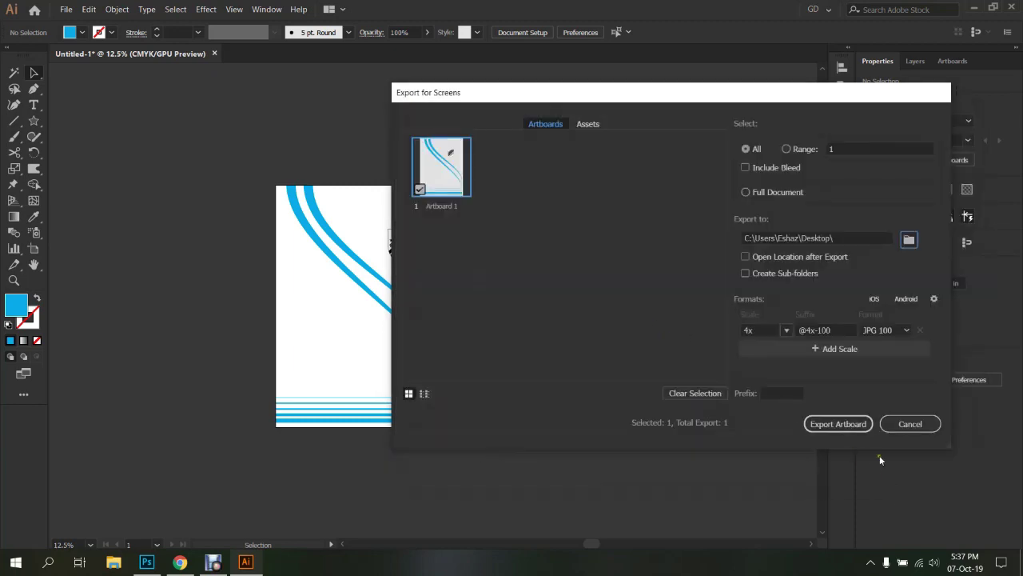
left_click(839, 424)
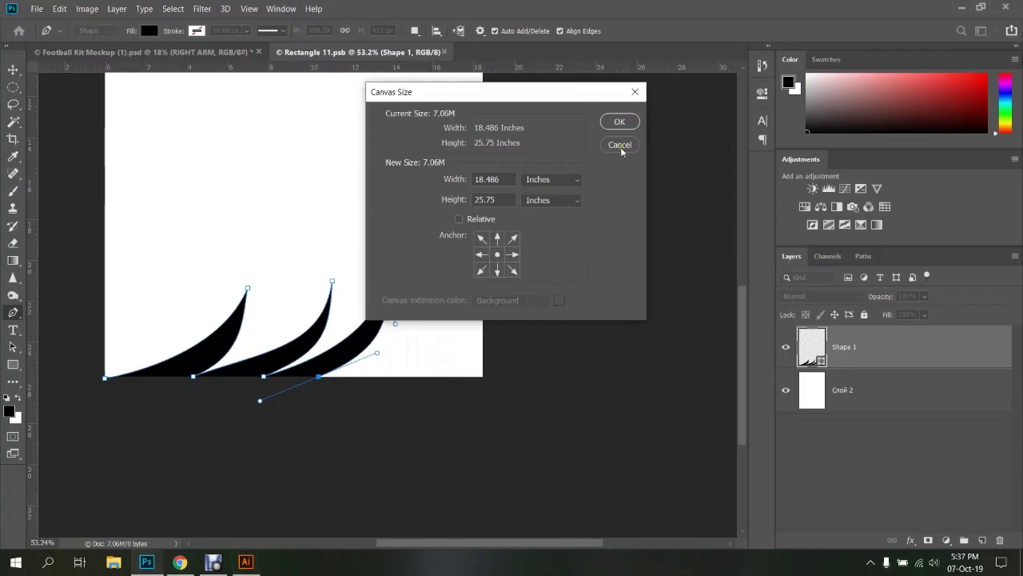
Cancel the Canvas Size change and hide the Shape 1 layer
left_click(620, 144)
left_click(786, 346)
scroll(518, 358, "down", 3)
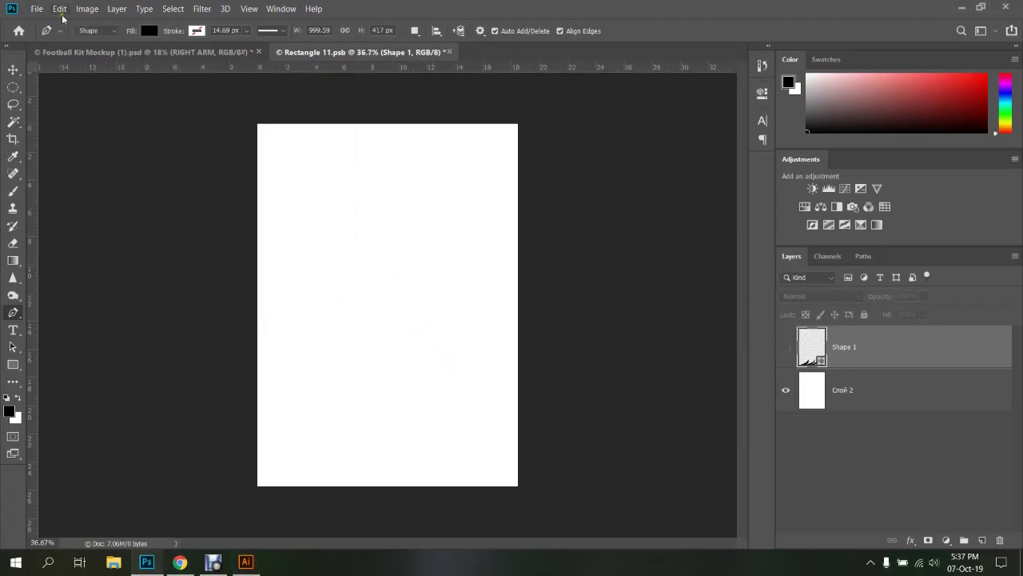
Place the exported artboard JPG from the Desktop as an embedded image and commit it
left_click(37, 9)
left_click(72, 249)
left_click(50, 179)
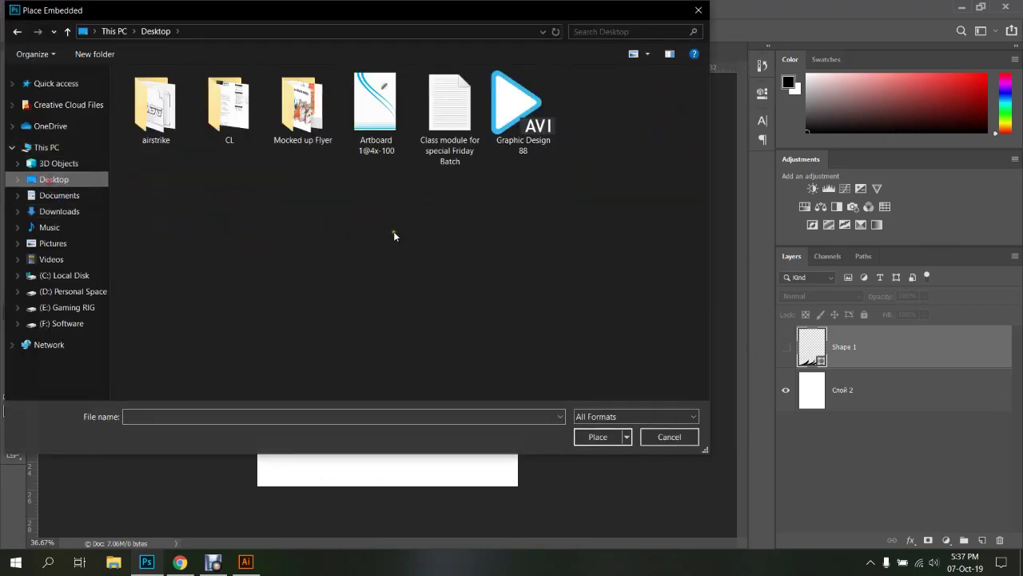
left_click(400, 120)
left_click(598, 434)
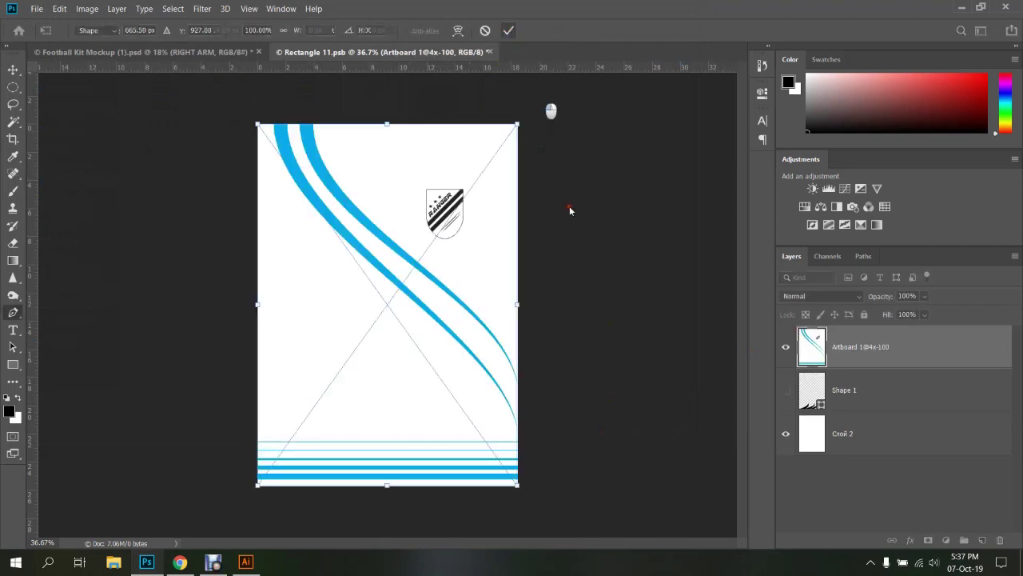
key("Return")
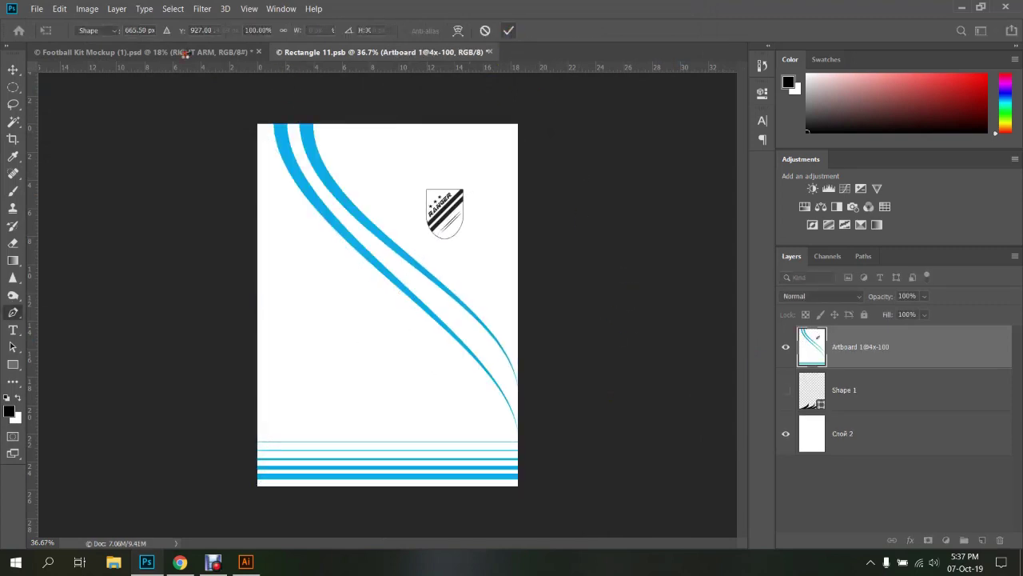
left_click(184, 52)
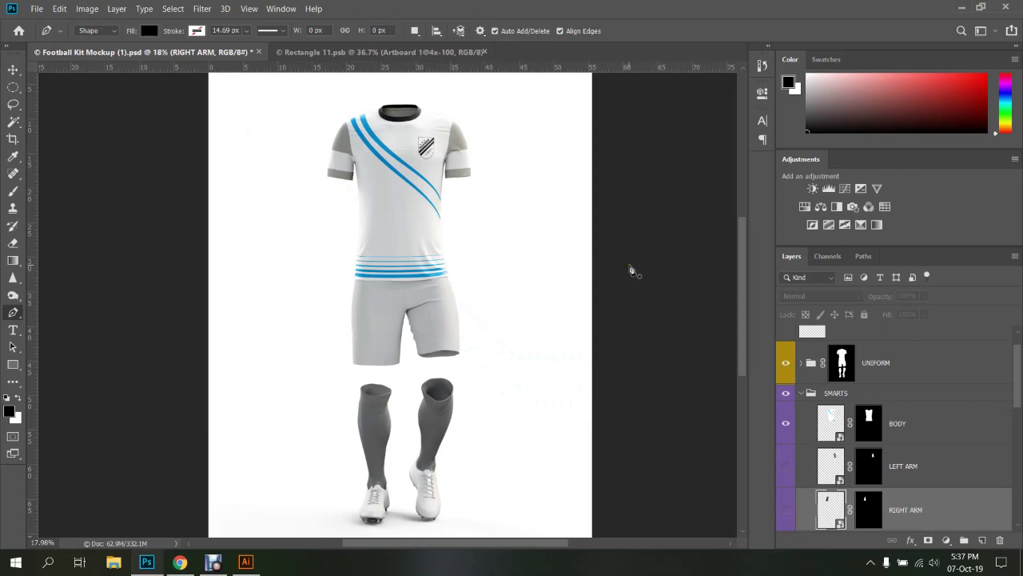
scroll(468, 247, "up", 2)
scroll(457, 251, "up", 2)
scroll(383, 258, "up", 1)
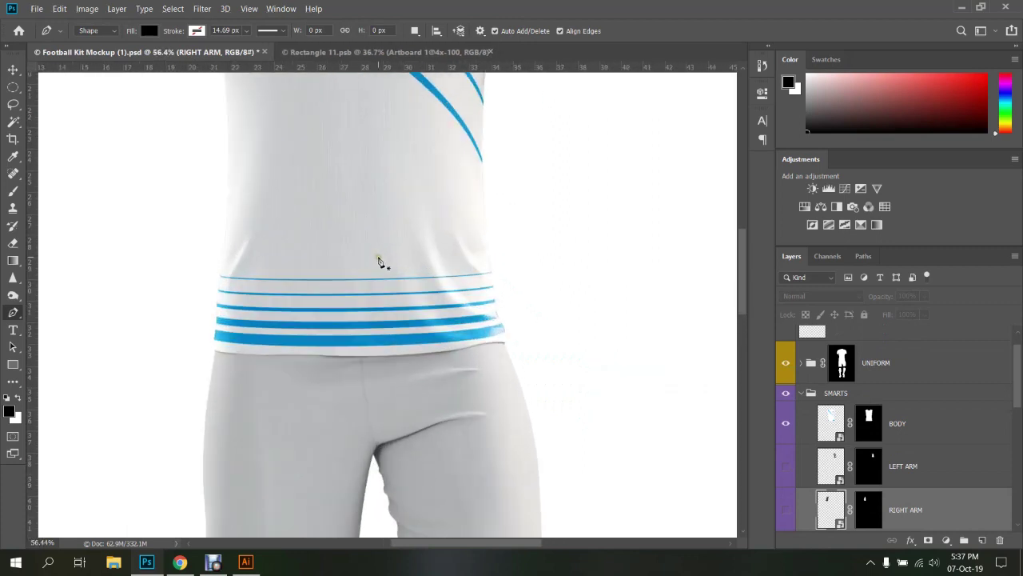
scroll(389, 224, "up", 1)
scroll(352, 376, "up", 1)
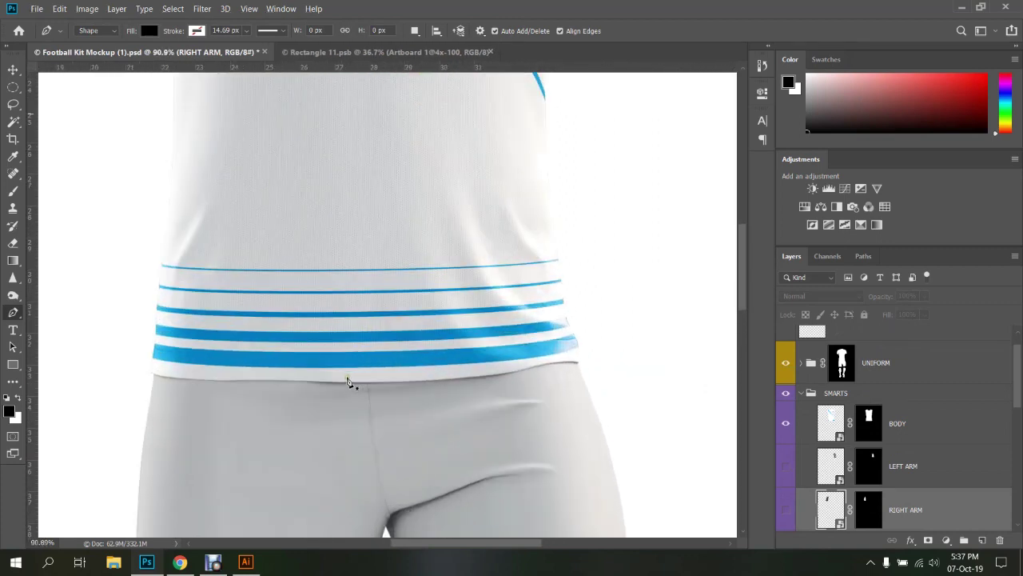
scroll(384, 370, "up", 1)
scroll(334, 381, "up", 1)
scroll(360, 376, "up", 1)
scroll(395, 366, "down", 2)
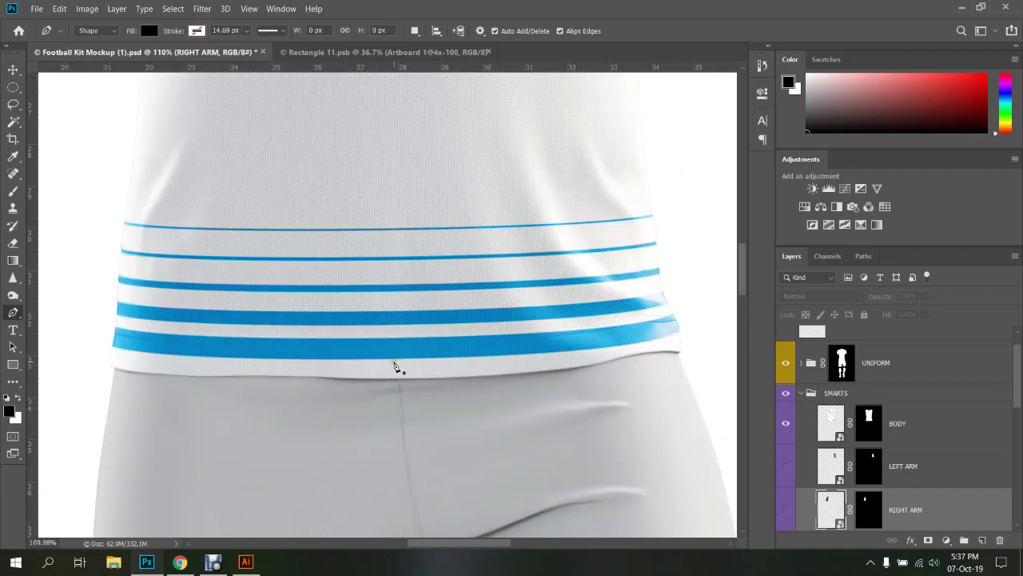
scroll(403, 363, "down", 2)
scroll(406, 364, "down", 2)
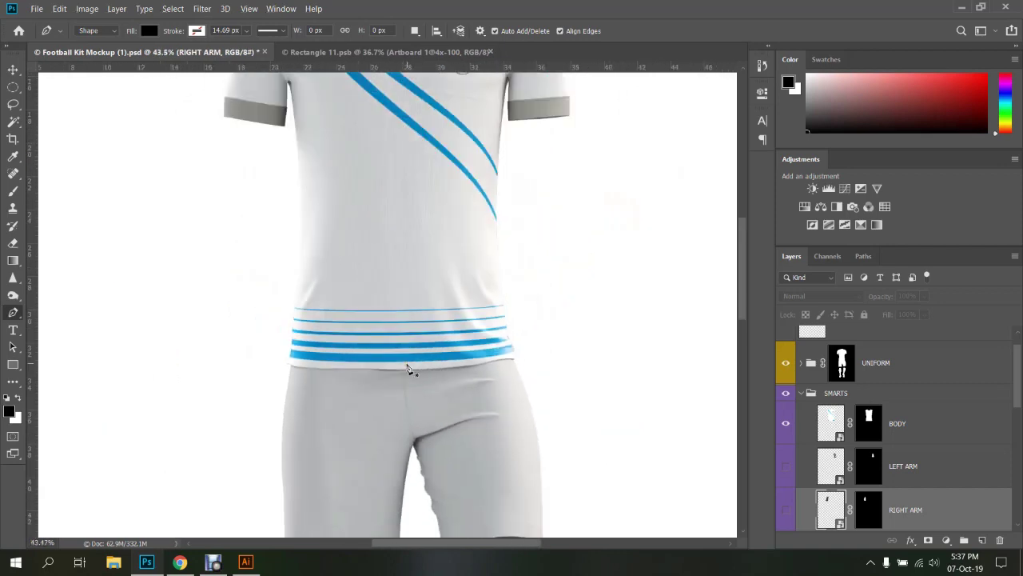
scroll(468, 358, "up", 2)
scroll(472, 360, "up", 1)
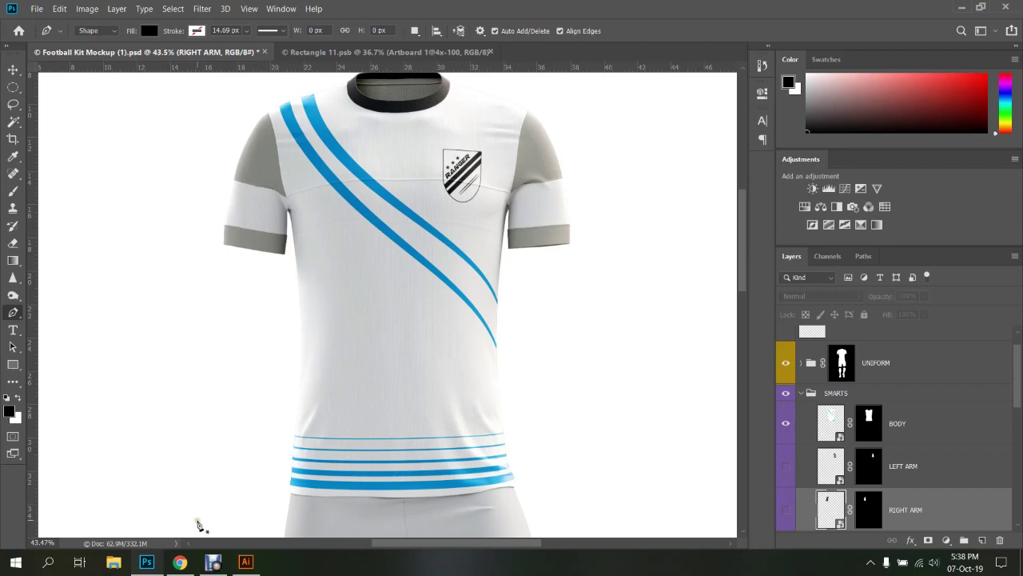
Zoom in on the stripe artboard and compare it against the Photoshop mockup
left_click(246, 561)
key("ctrl+plus")
left_click_drag(454, 269, 453, 269)
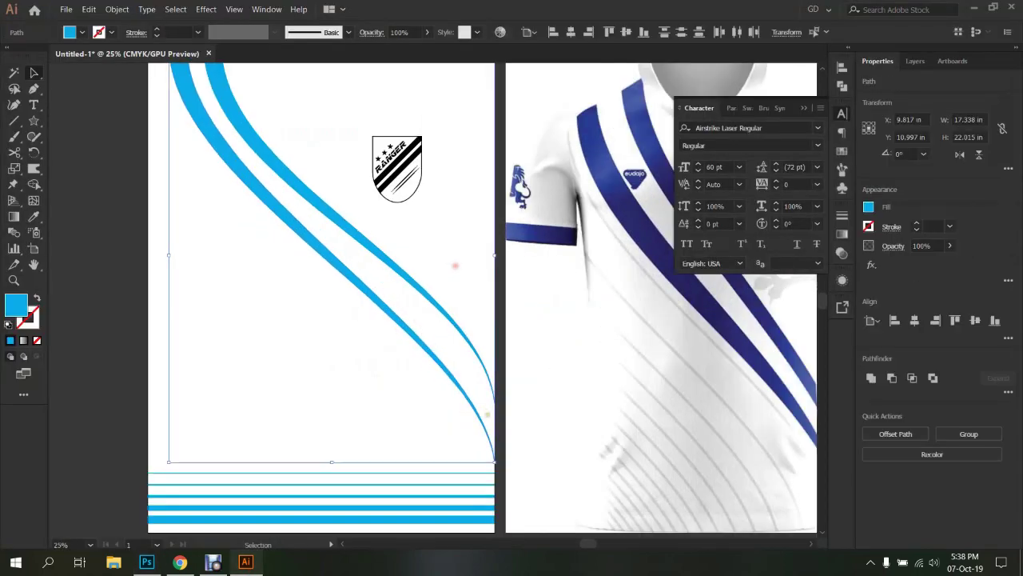
left_click(391, 385)
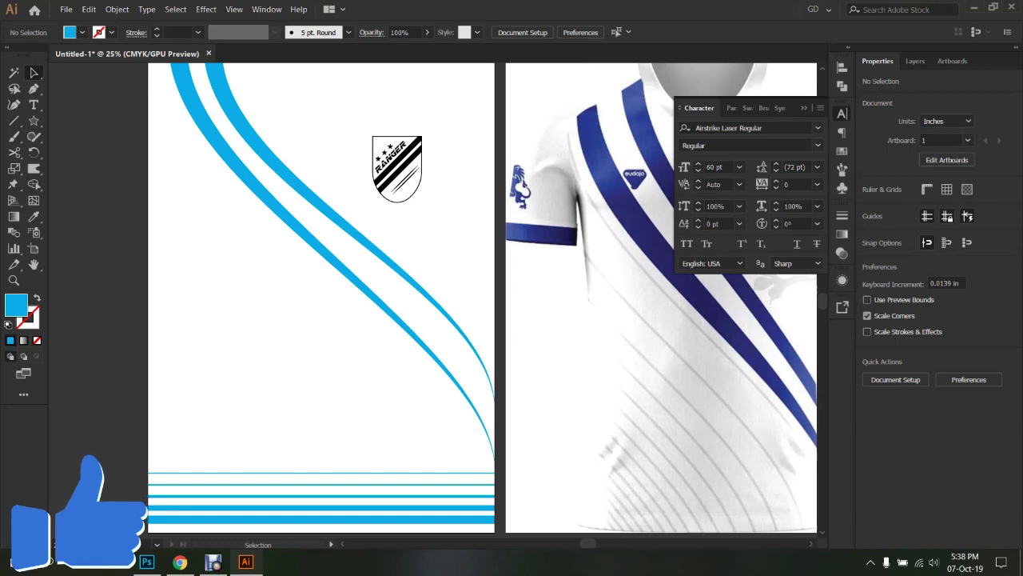
left_click(146, 561)
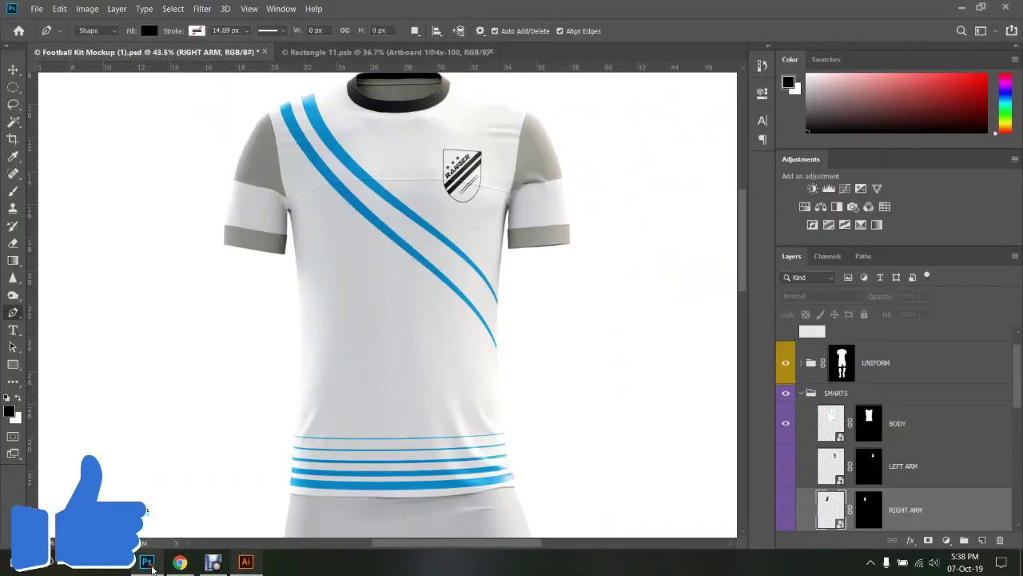
scroll(477, 300, "up", 3)
scroll(480, 300, "down", 1)
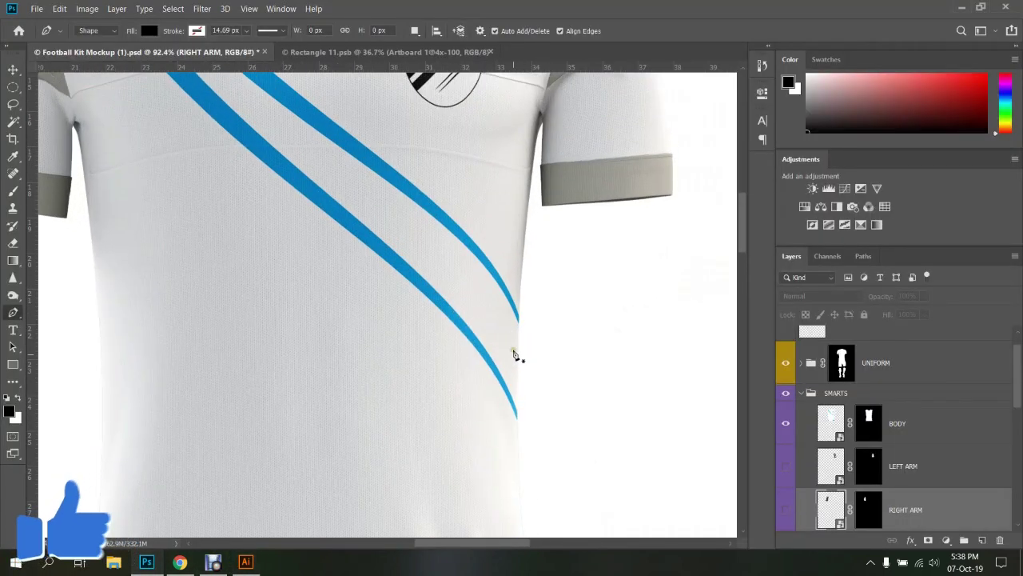
scroll(524, 334, "down", 1)
left_click(246, 561)
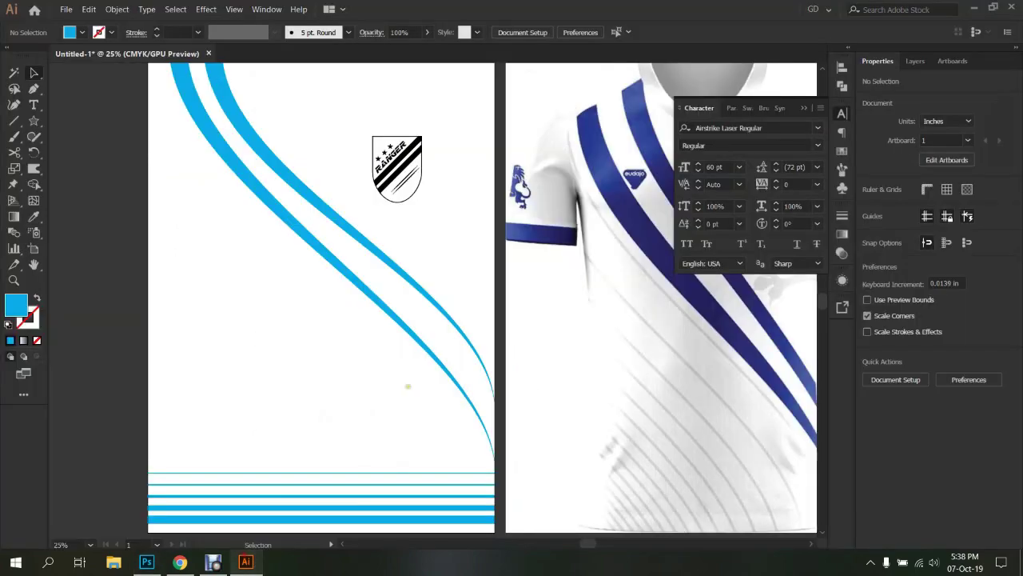
Stretch the blue curve path down to the artboard's bottom edge
left_click(487, 411)
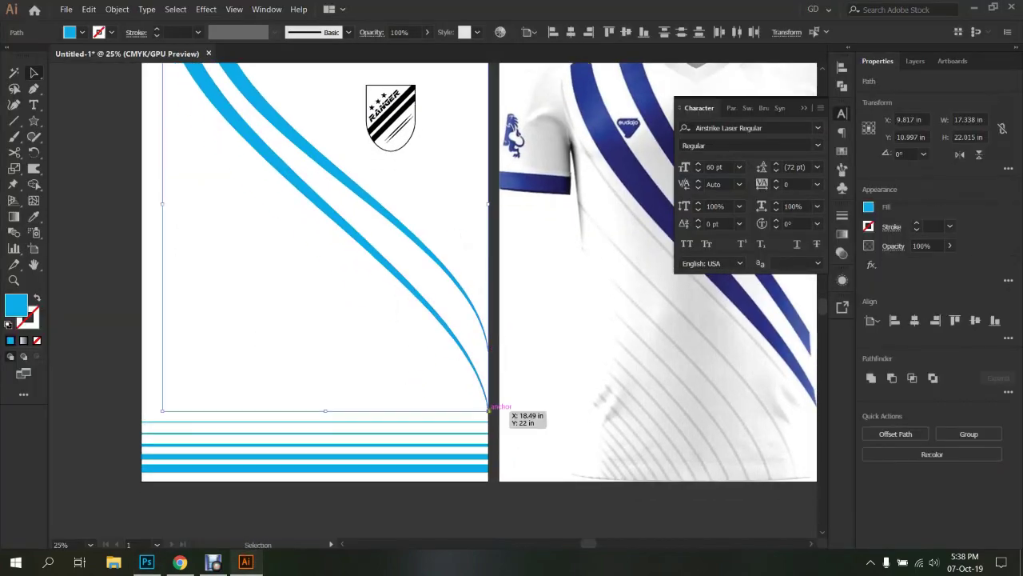
left_click_drag(326, 411, 326, 479)
scroll(444, 296, "down", 3)
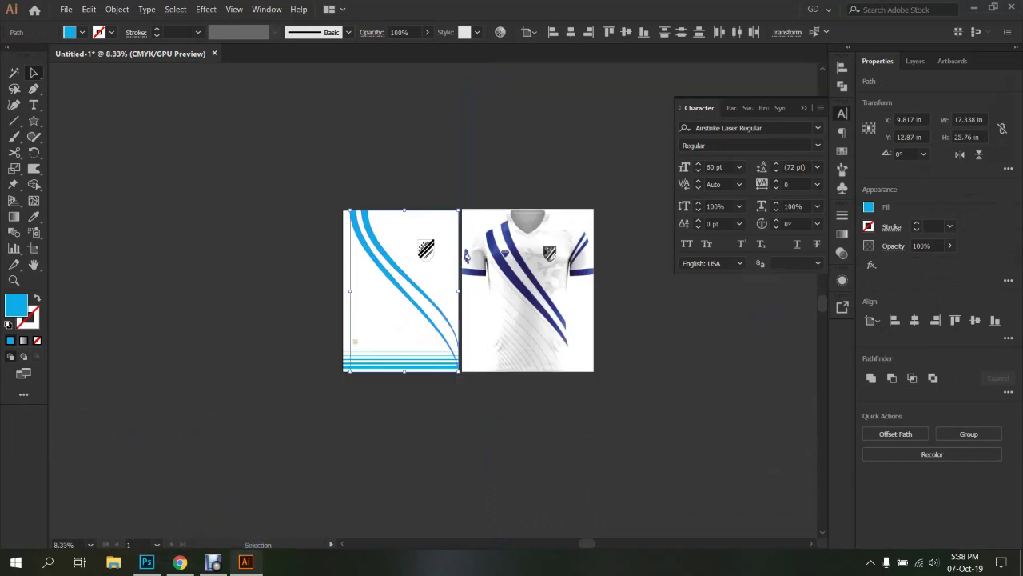
left_click(422, 345)
scroll(447, 364, "up", 4)
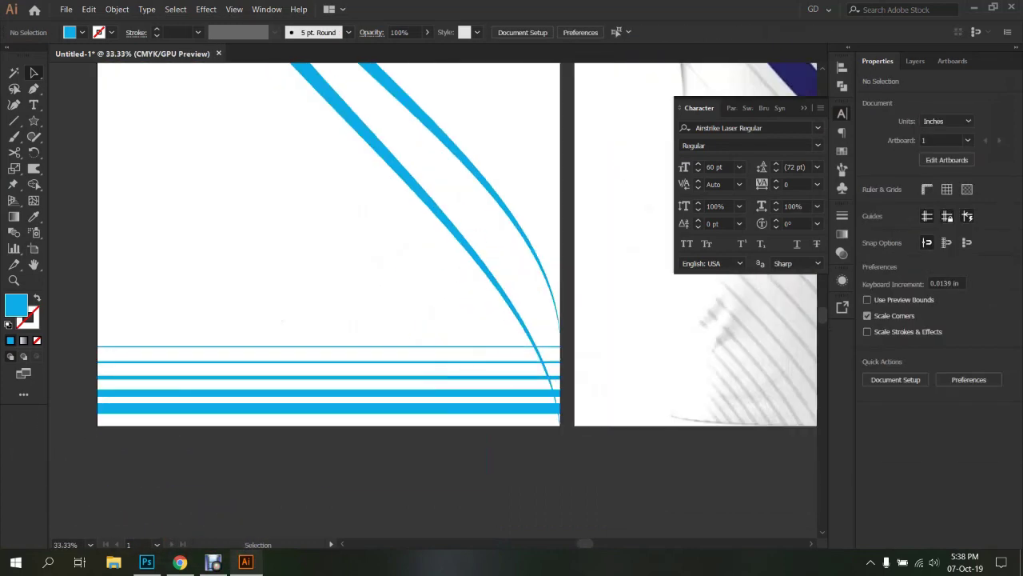
key("a")
Re-export the artboard for screens, replacing the earlier JPG on the Desktop
left_click(67, 9)
mouse_move(159, 214)
left_click(307, 214)
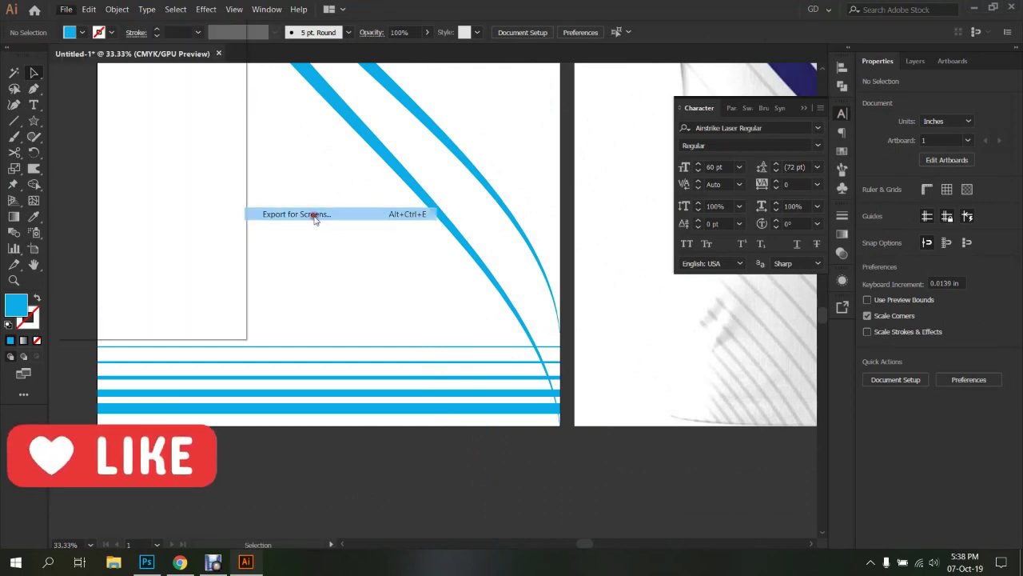
left_click(838, 424)
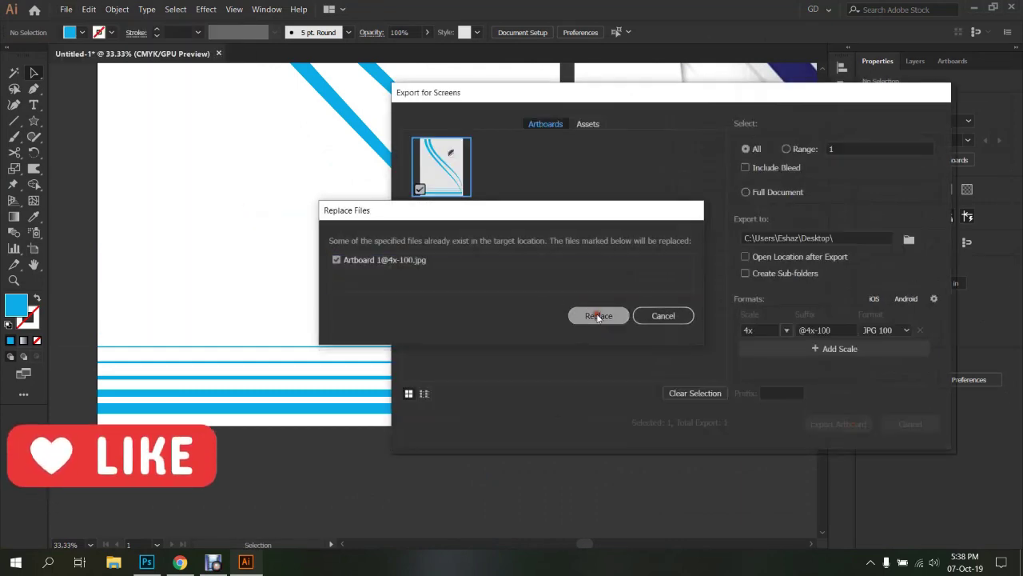
left_click(592, 315)
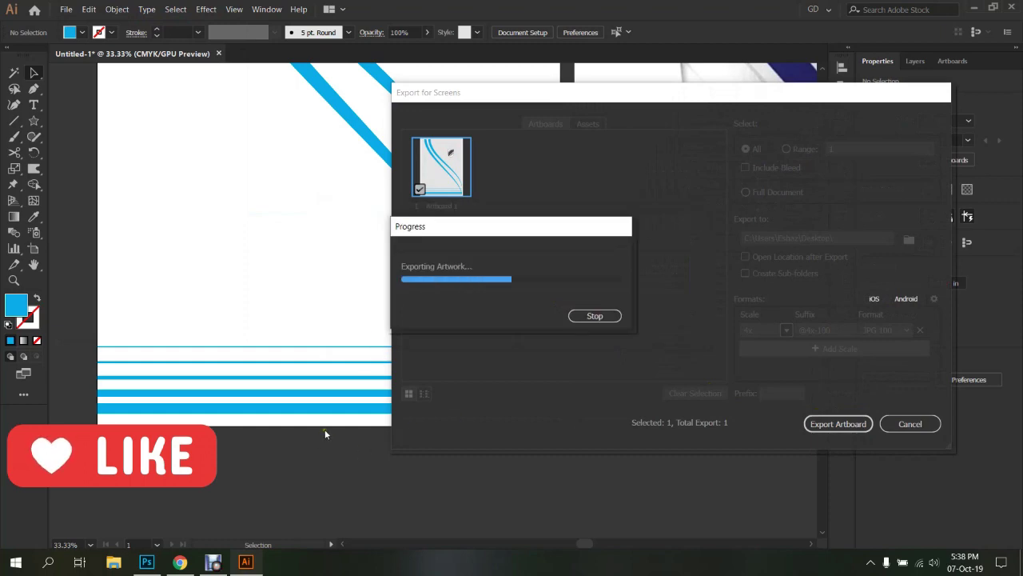
key("alt+Tab")
Hide the old layer, embed Artboard 1@4x-100 in Rectangle 11, and save it
left_click(337, 52)
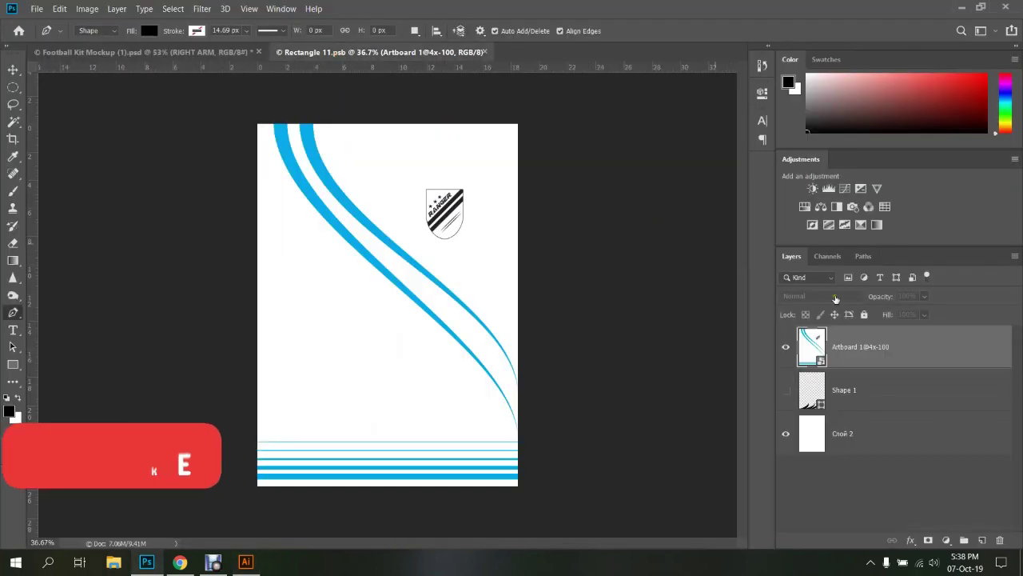
left_click(786, 346)
left_click(36, 8)
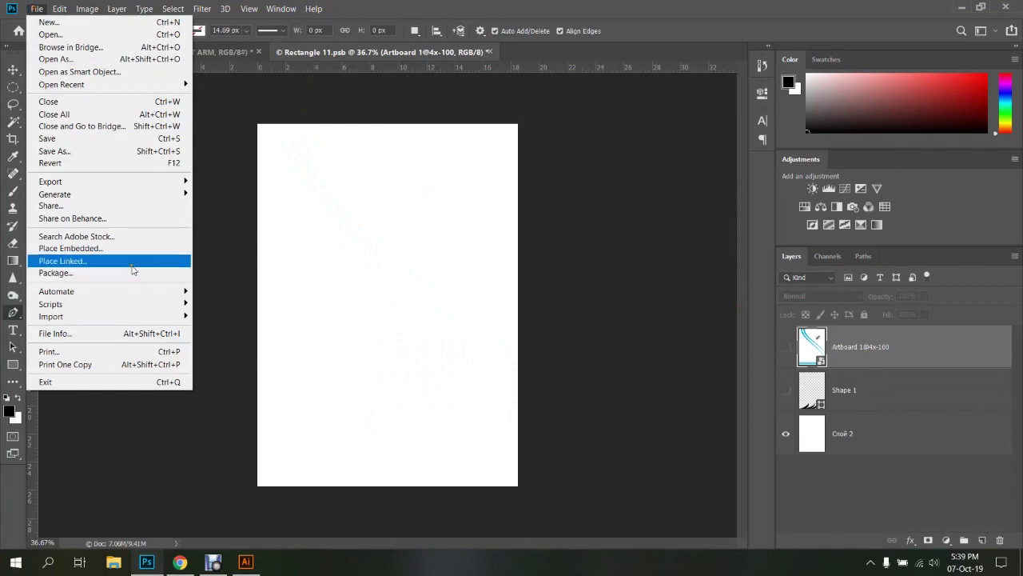
left_click(96, 248)
left_click(376, 108)
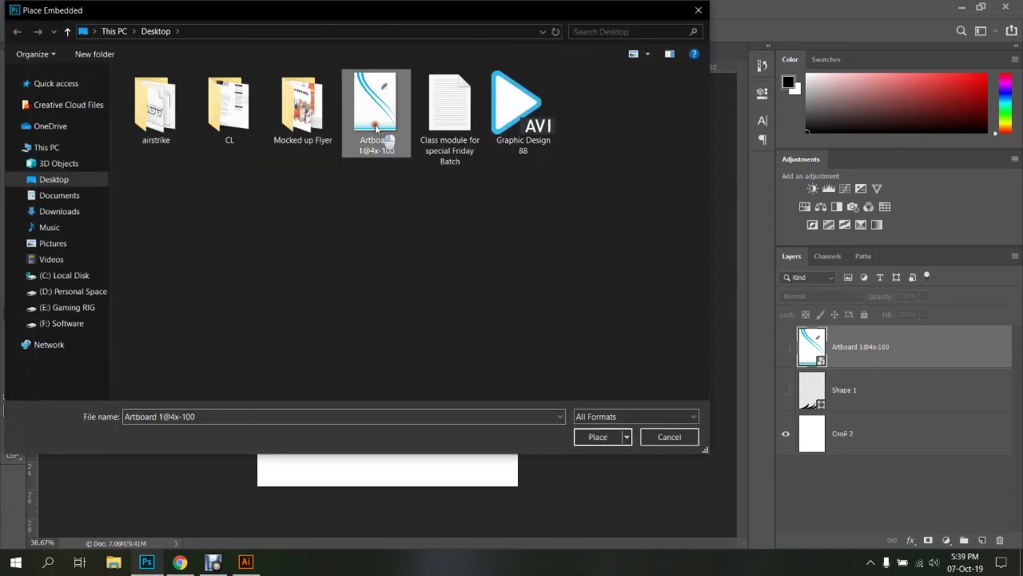
left_click(598, 437)
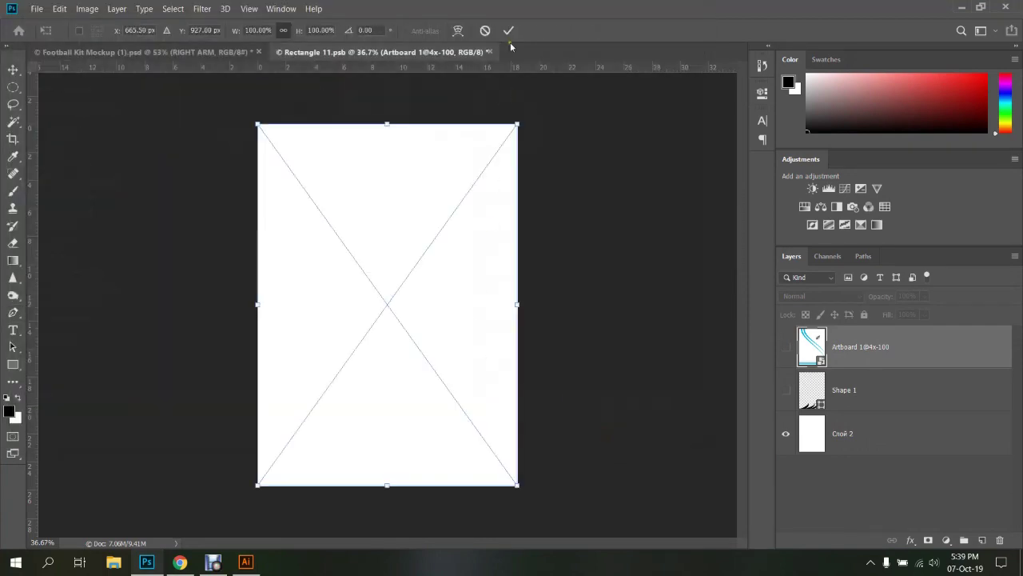
left_click(591, 304)
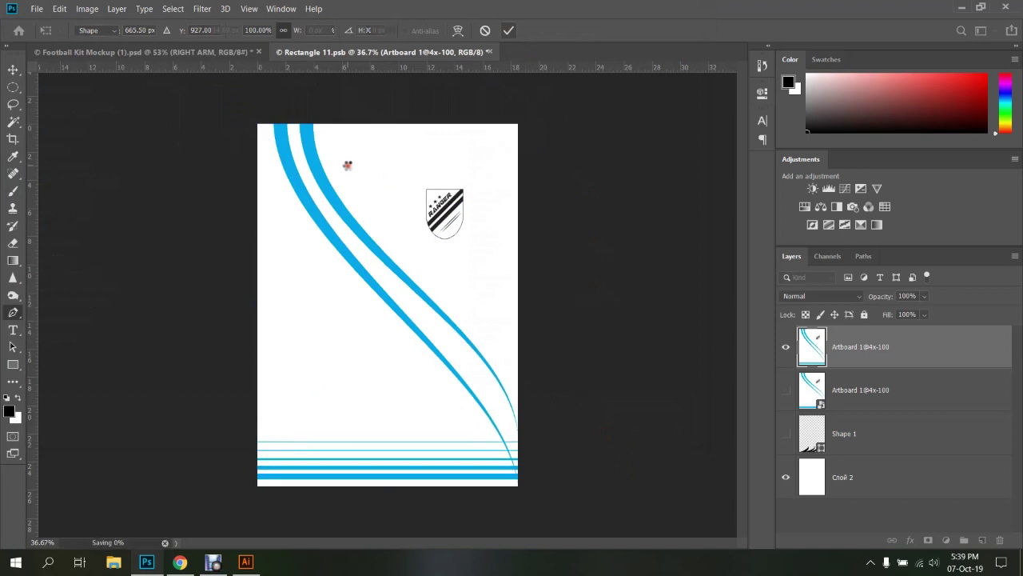
key("ctrl+s")
Review the updated jersey in the Football Kit Mockup, then bring up the Pinterest kit reference
left_click(188, 55)
left_click(604, 328)
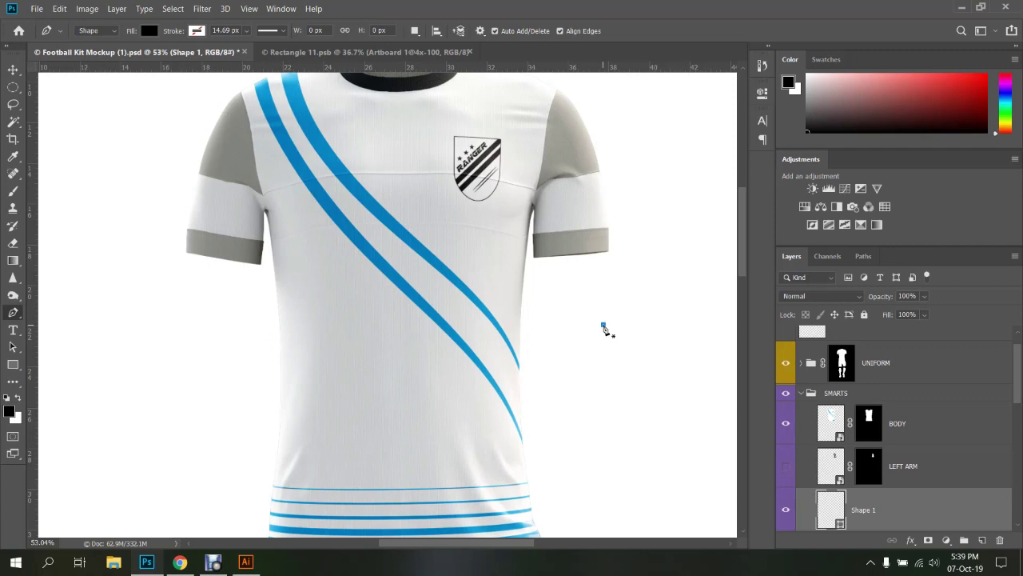
scroll(575, 326, "down", 2)
scroll(520, 332, "down", 2)
scroll(471, 339, "down", 2)
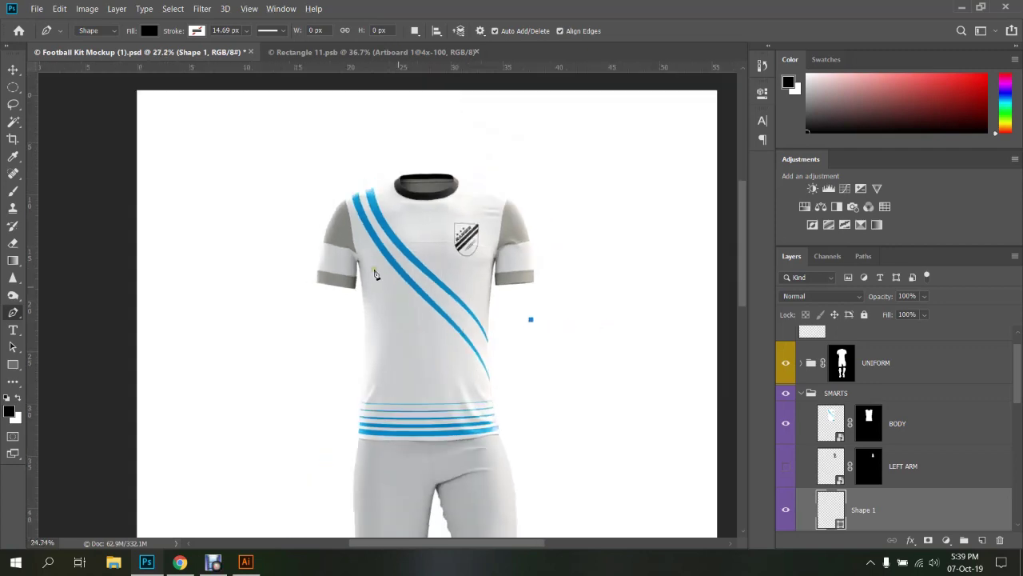
scroll(435, 268, "down", 1)
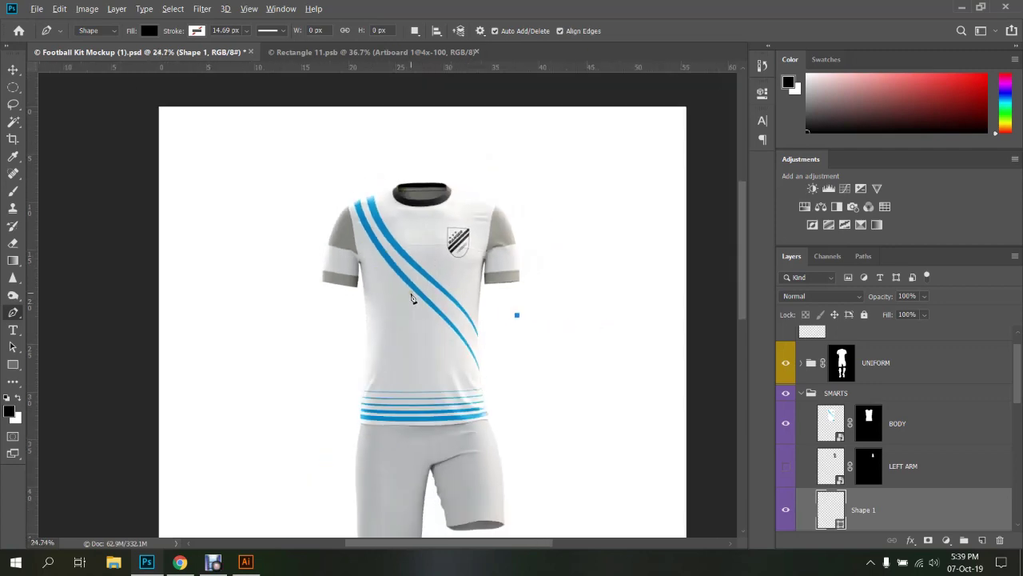
scroll(412, 298, "up", 1)
scroll(413, 295, "up", 1)
scroll(455, 328, "up", 1)
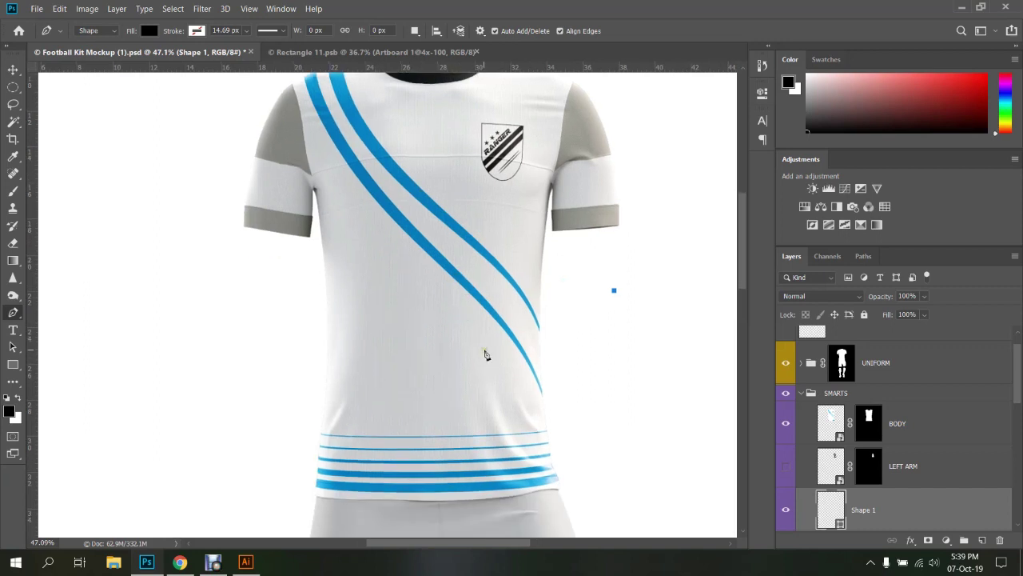
left_click(180, 562)
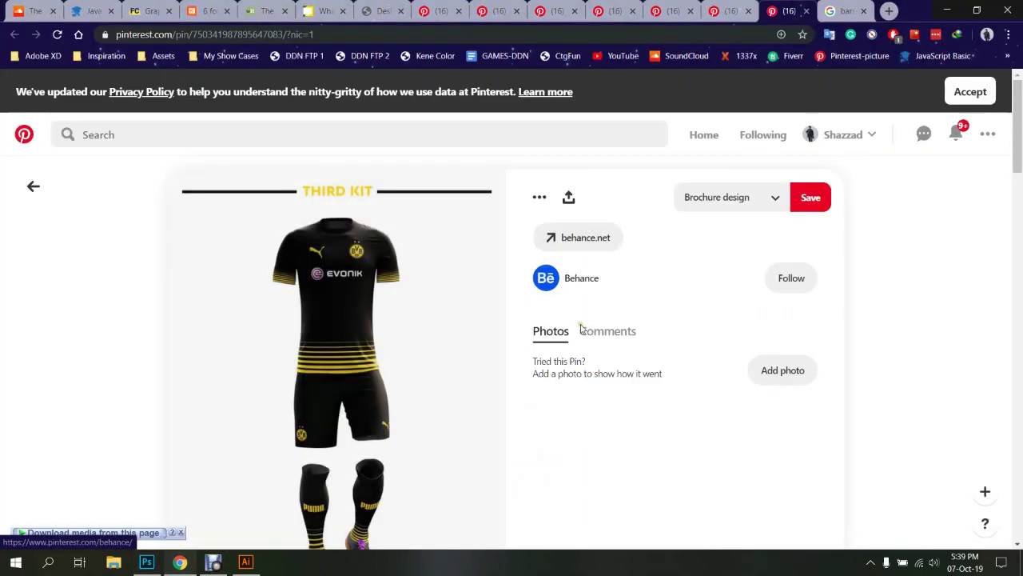
left_click(712, 10)
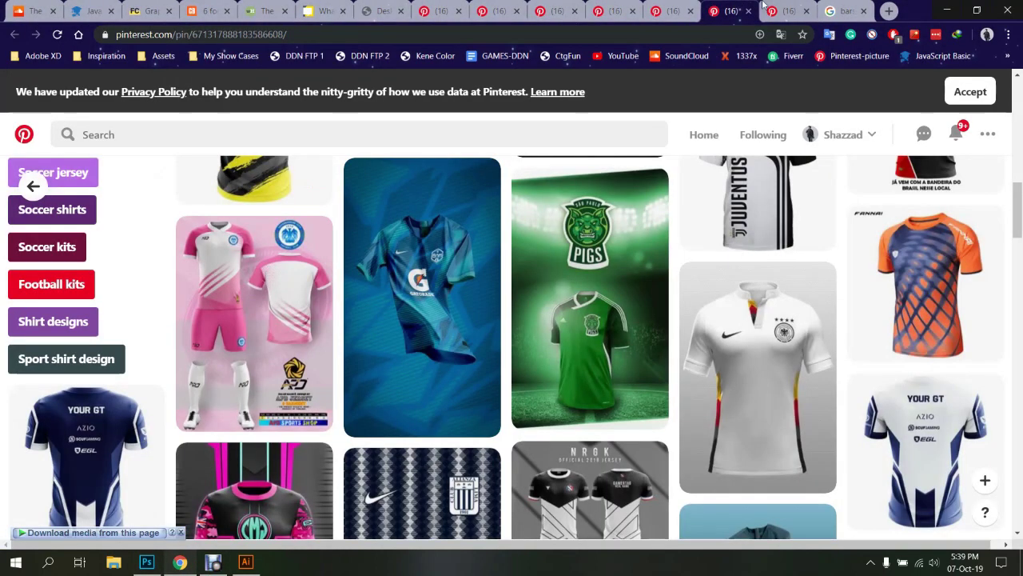
left_click(672, 11)
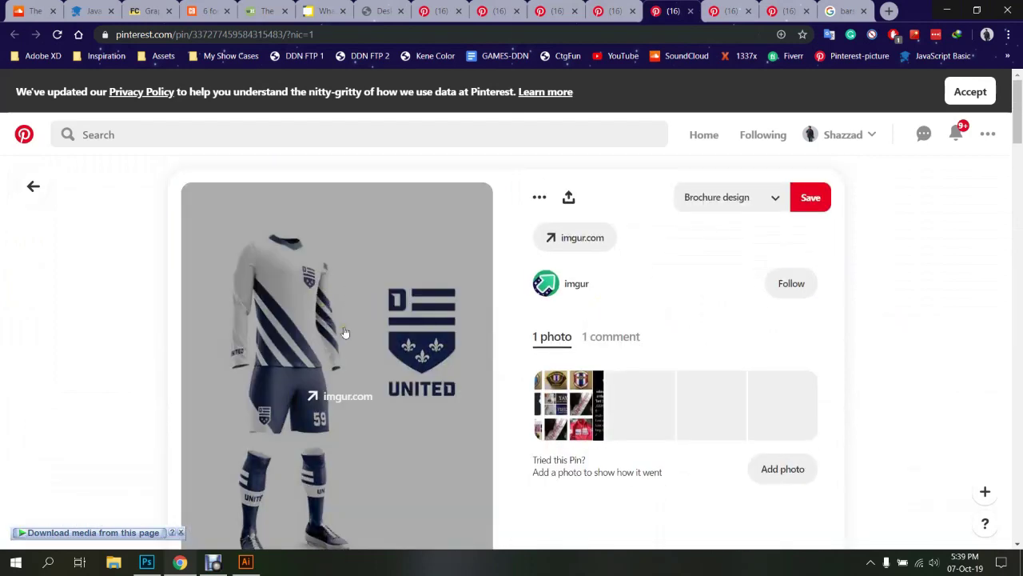
left_click(787, 10)
left_click(246, 562)
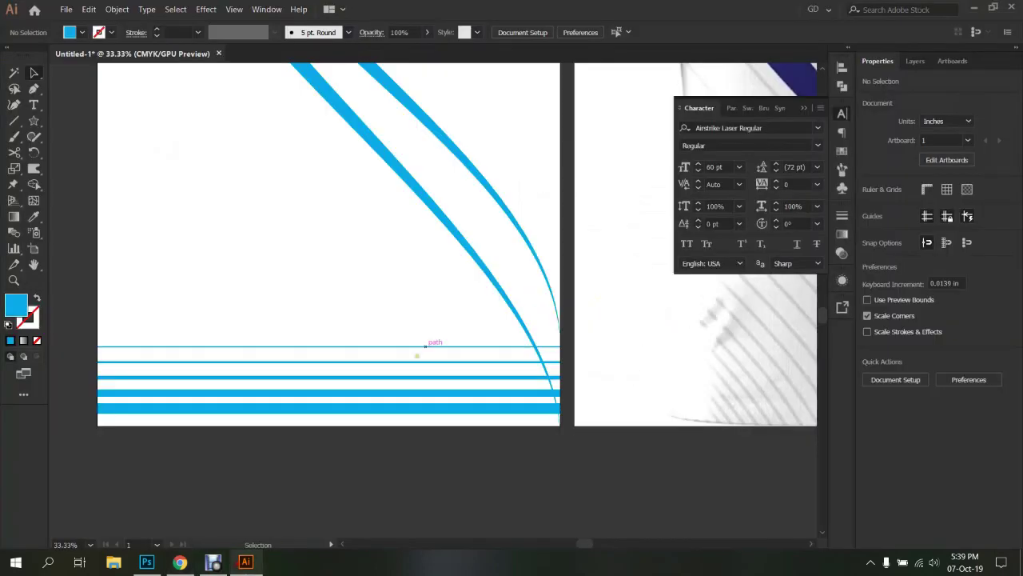
scroll(435, 344, "down", 2)
scroll(464, 352, "down", 2)
scroll(463, 352, "up", 5)
scroll(543, 296, "right", 2)
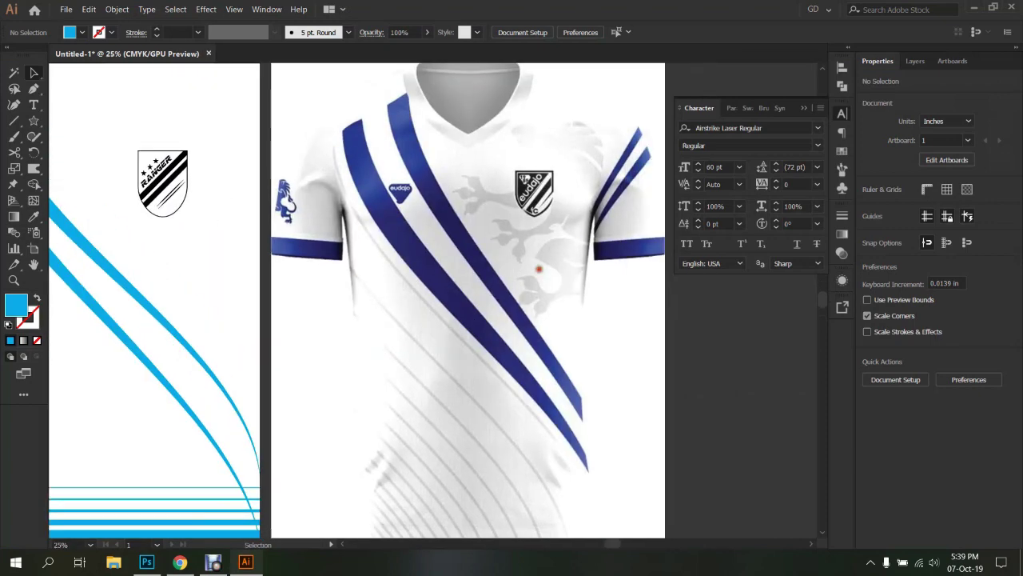
left_click_drag(491, 200, 515, 292)
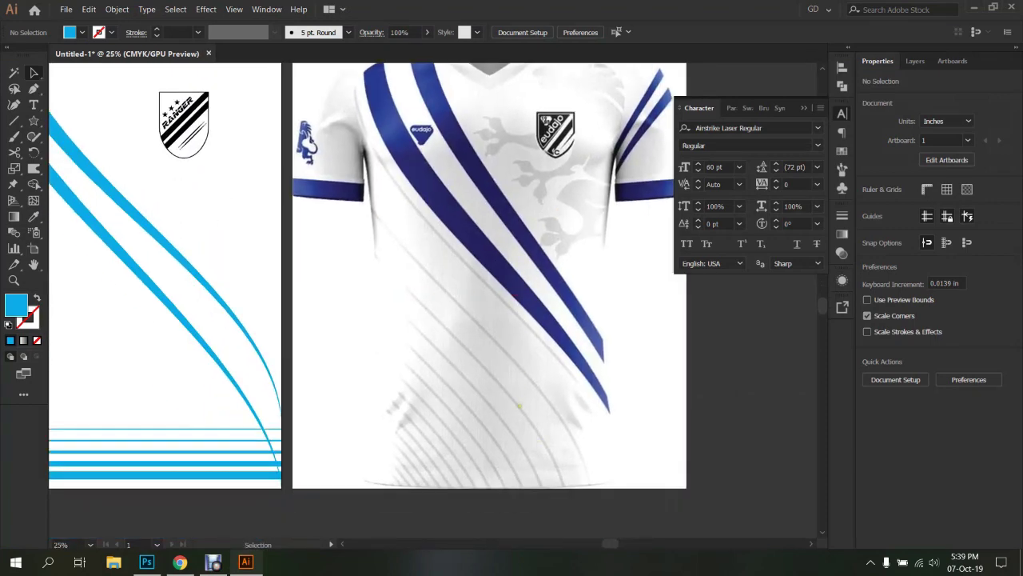
left_click(147, 562)
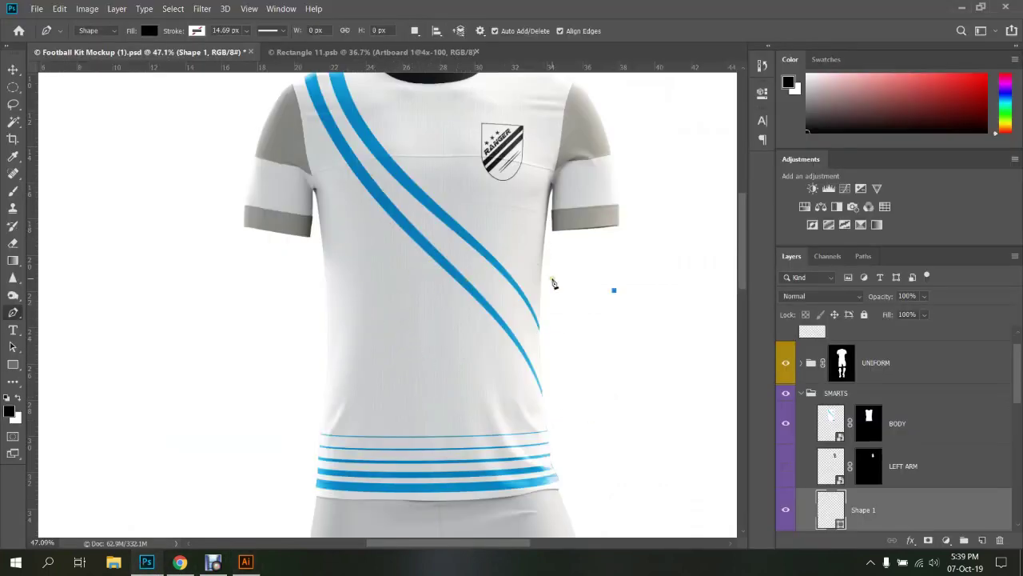
left_click(245, 562)
scroll(444, 332, "up", 3)
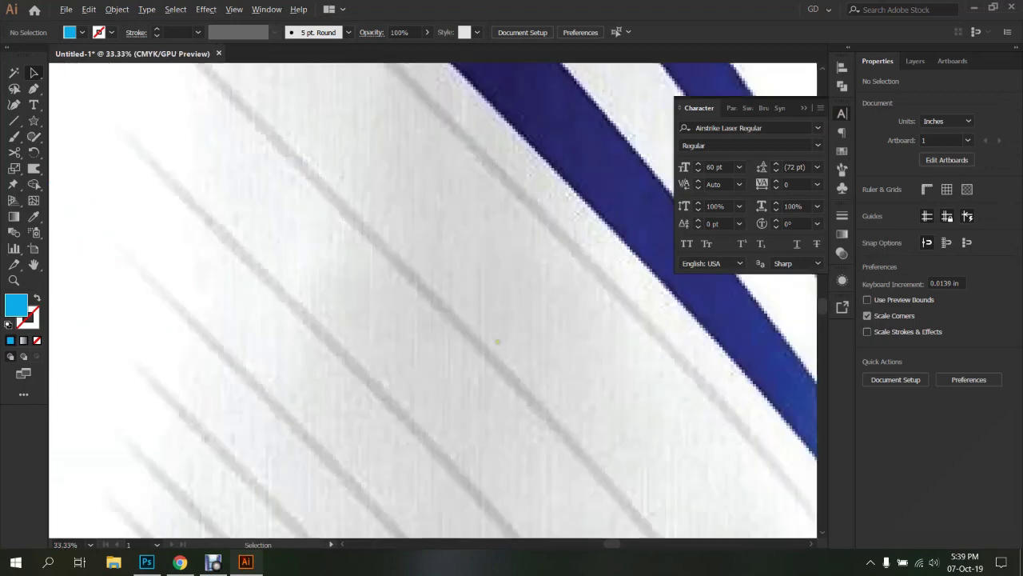
scroll(446, 334, "up", 3)
scroll(449, 335, "down", 5)
left_click_drag(402, 367, 498, 300)
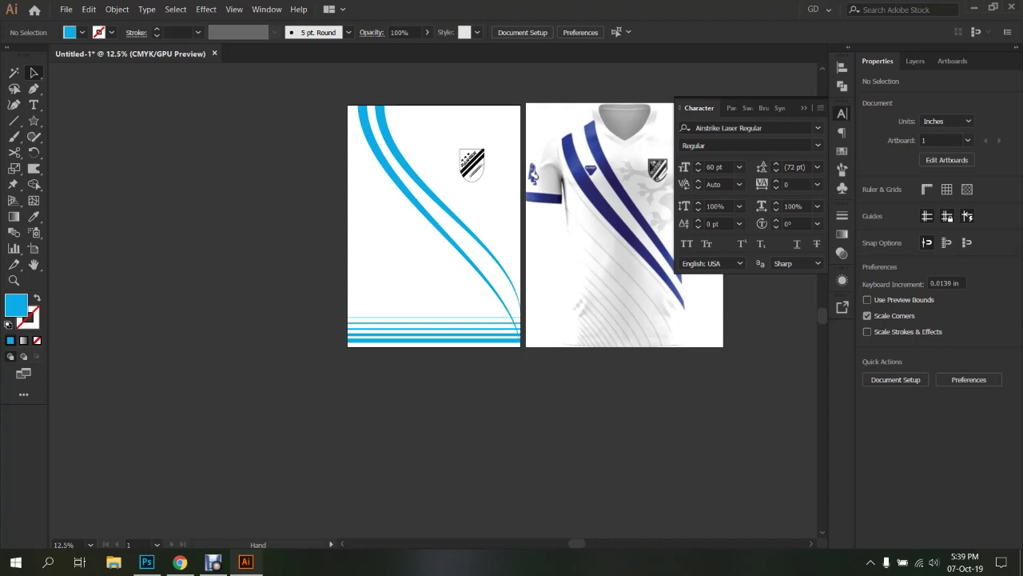
scroll(387, 295, "up", 2)
scroll(386, 295, "up", 1)
scroll(384, 296, "down", 2)
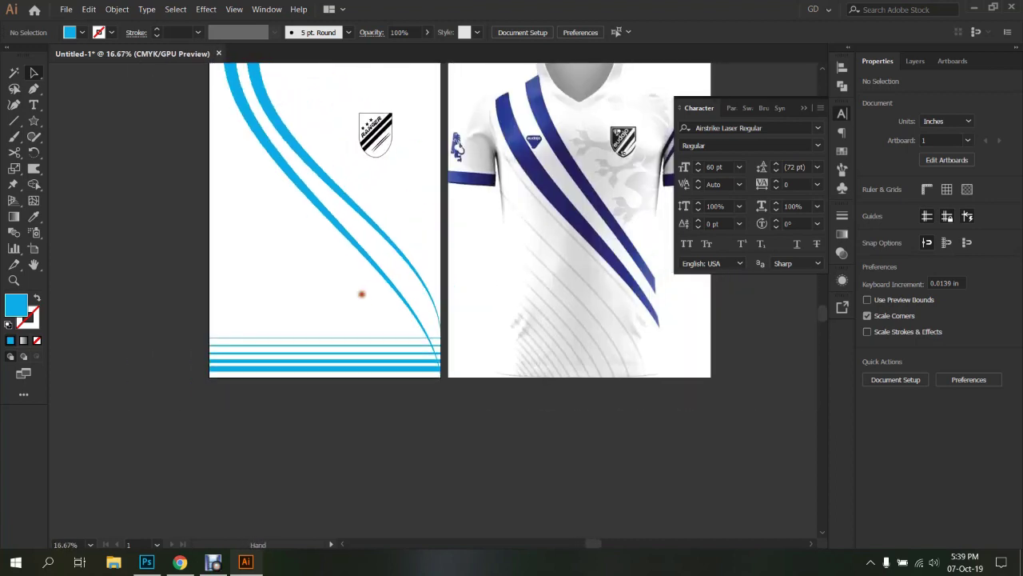
key("p")
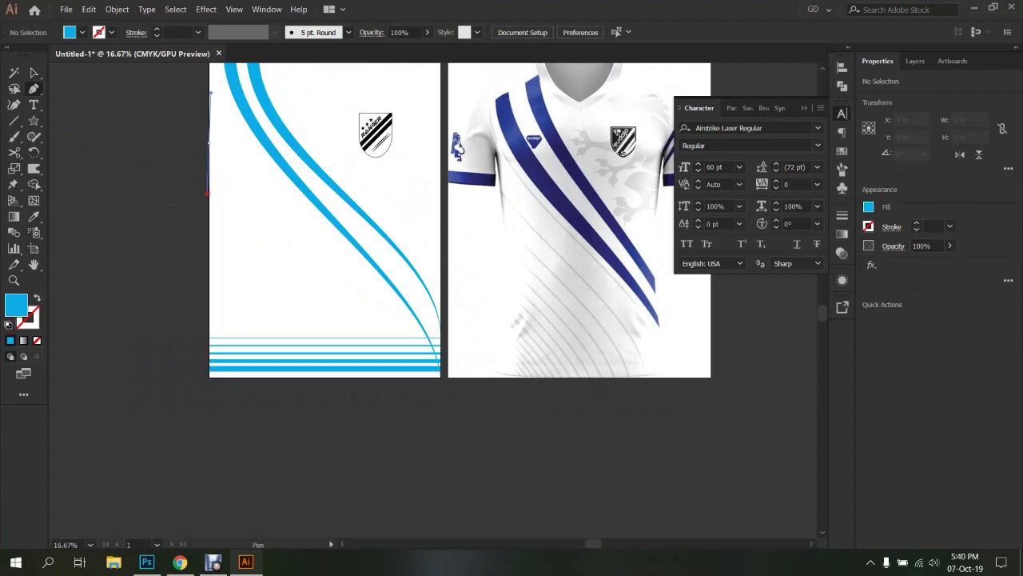
Draw a curved Pen path from the artboard's left edge to its bottom-right corner
left_click_drag(211, 181, 210, 197)
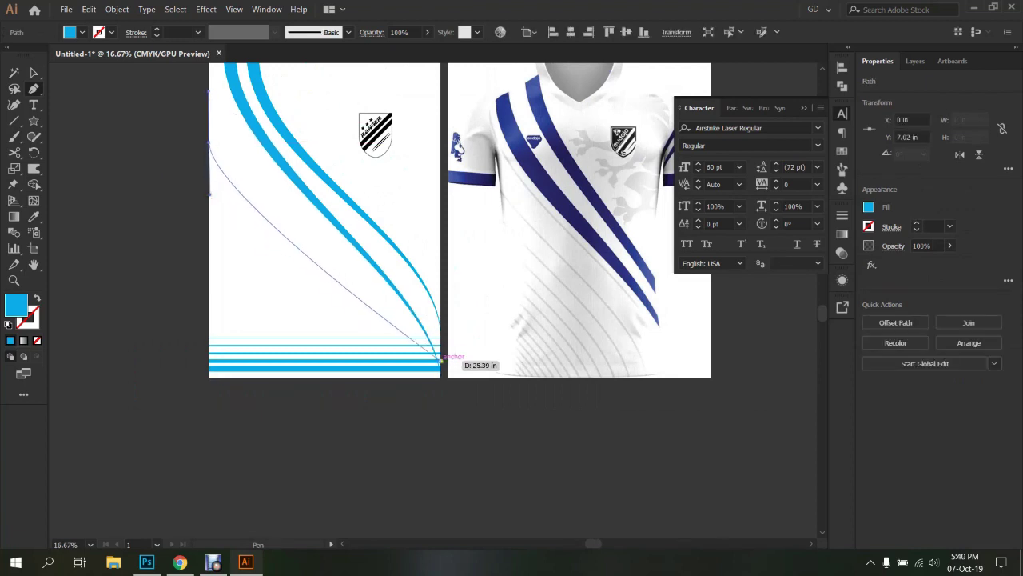
left_click_drag(440, 374, 453, 471)
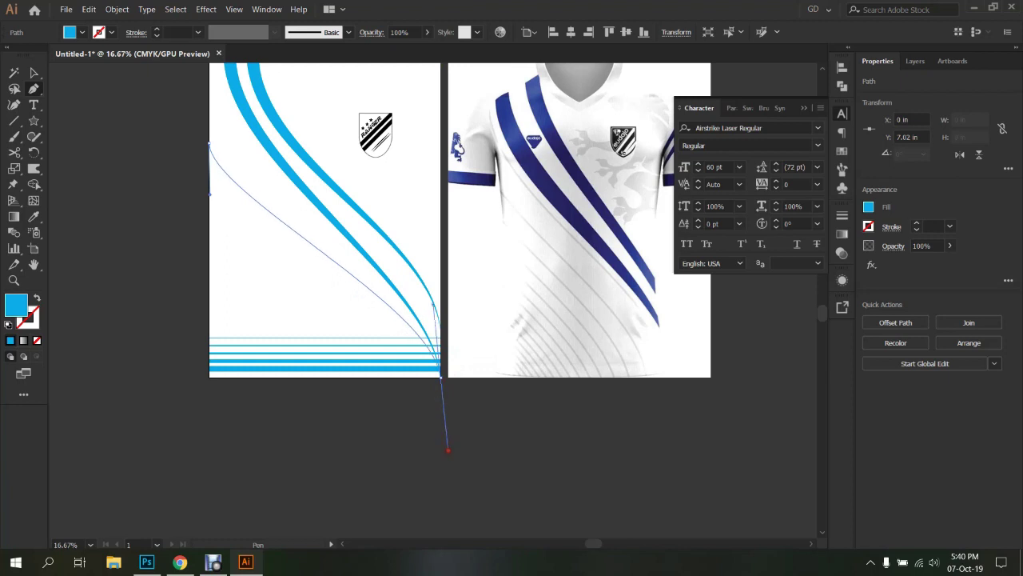
left_click_drag(258, 247, 296, 291)
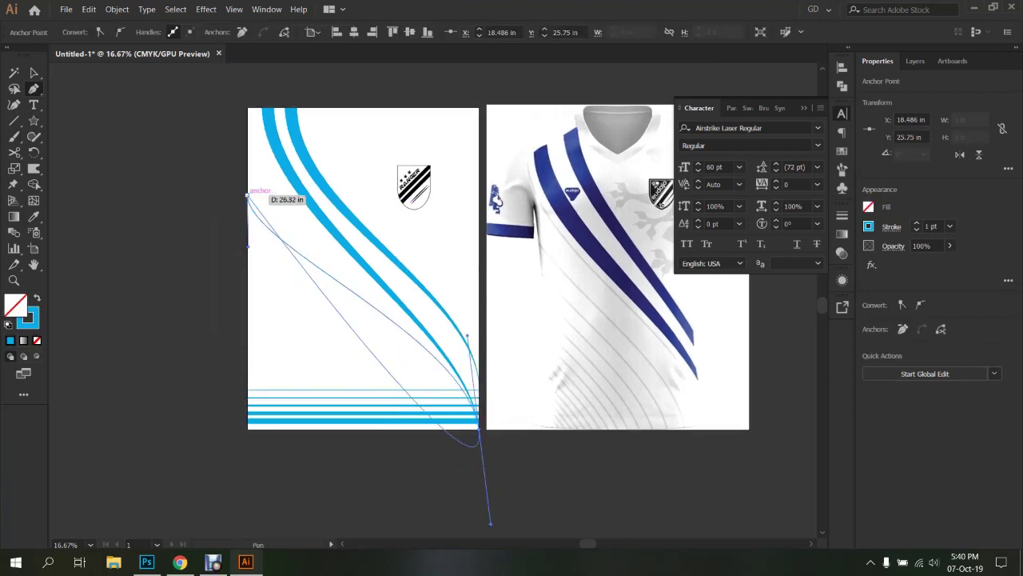
left_click_drag(247, 194, 245, 170)
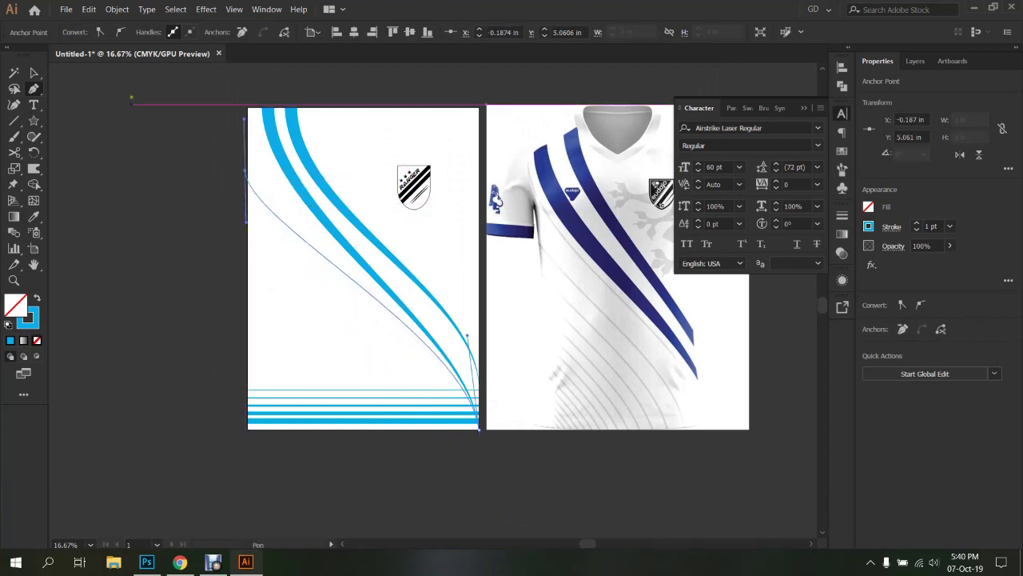
key("v")
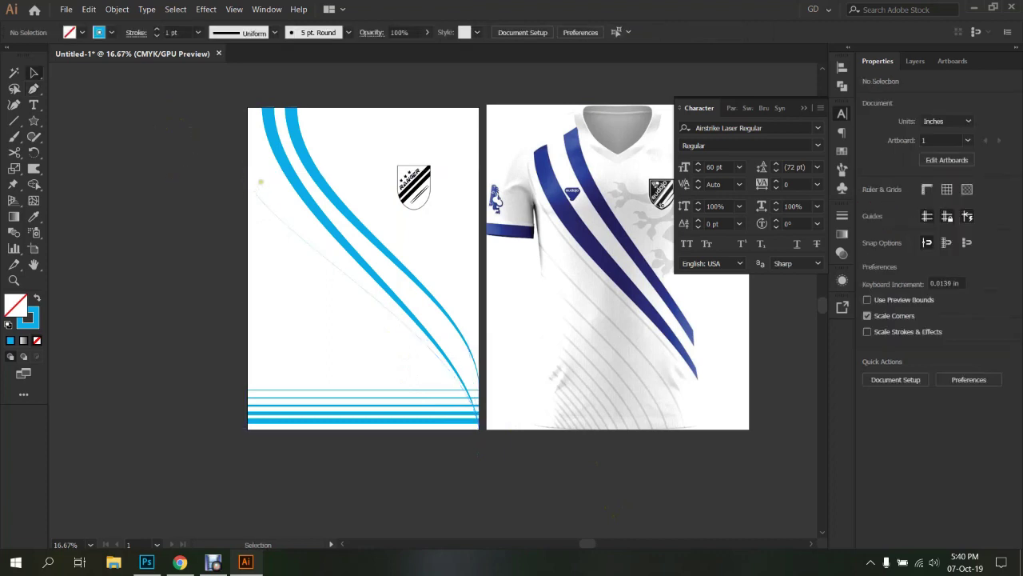
Give the curve a 5 pt dark grey stroke
left_click(110, 34)
left_click(286, 47)
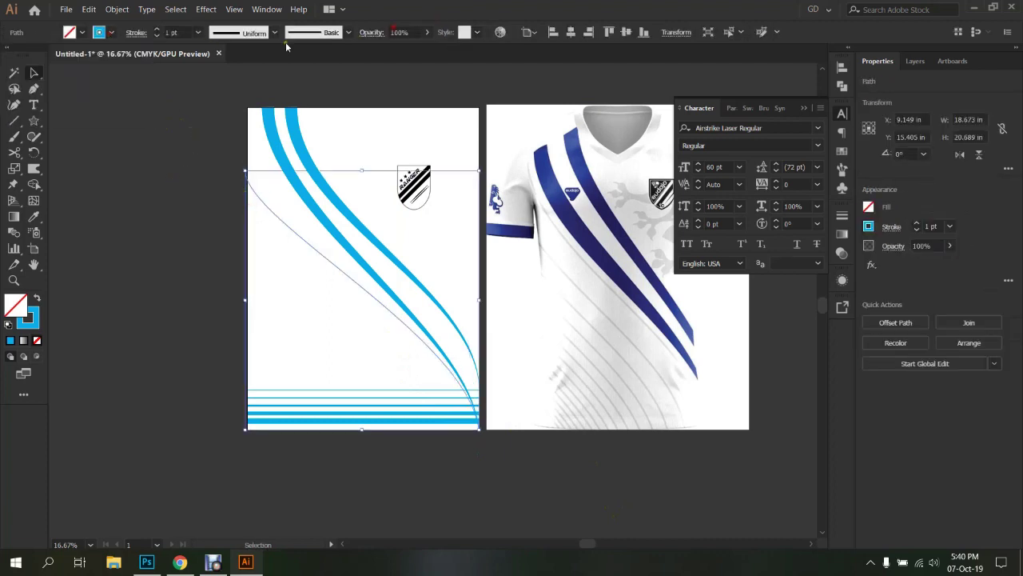
left_click(158, 30)
left_click(158, 30)
left_click(159, 31)
left_click(158, 31)
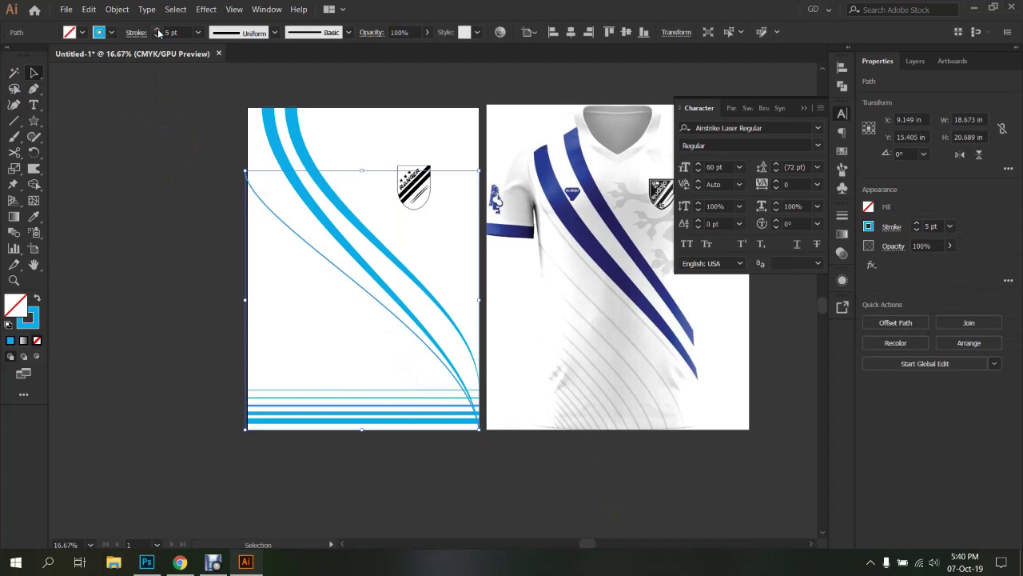
left_click(112, 33)
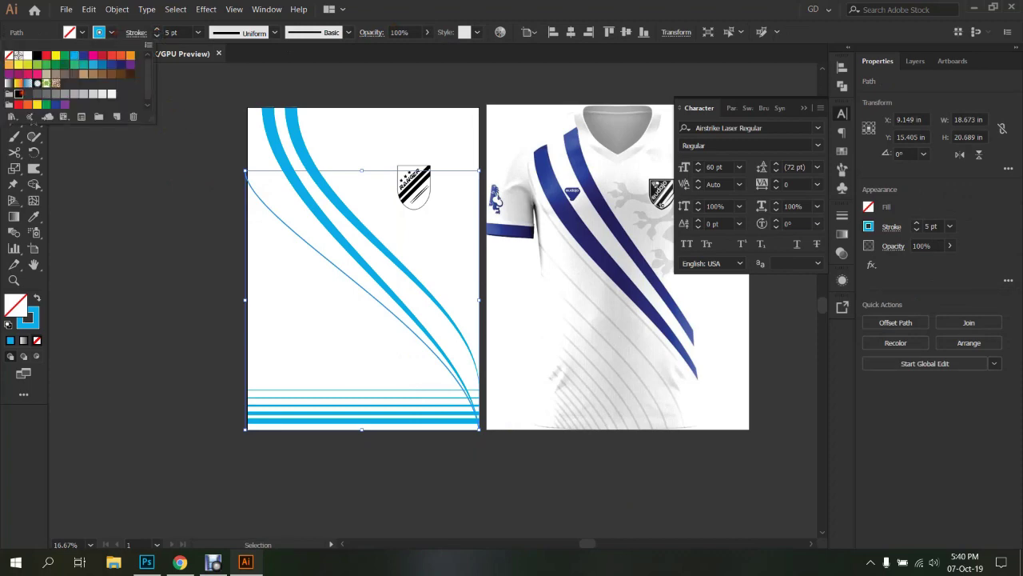
left_click(139, 207)
scroll(296, 228, "up", 3)
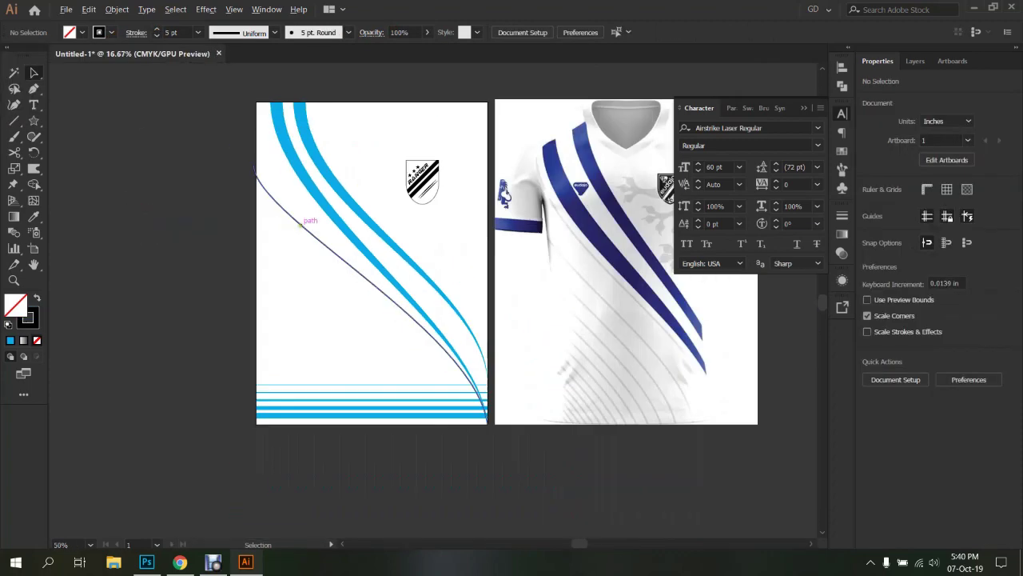
scroll(301, 226, "down", 3)
scroll(293, 224, "up", 3)
left_click_drag(272, 232, 297, 155)
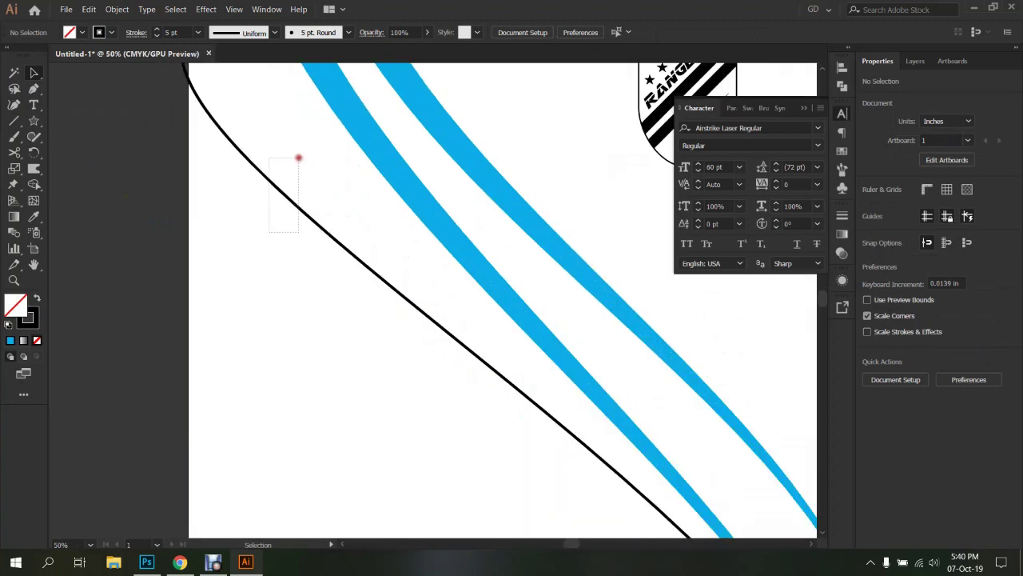
left_click(111, 33)
left_click(264, 189)
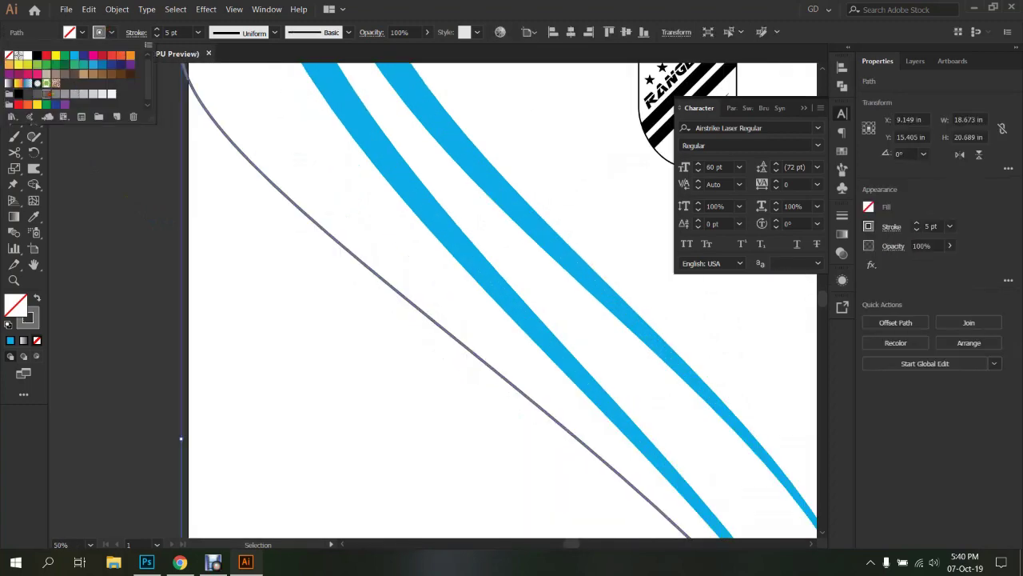
Nudge the curve so its top point sits on the artboard edge, then deselect and zoom out
scroll(275, 178, "down", 1)
scroll(284, 207, "down", 2)
scroll(289, 224, "up", 1)
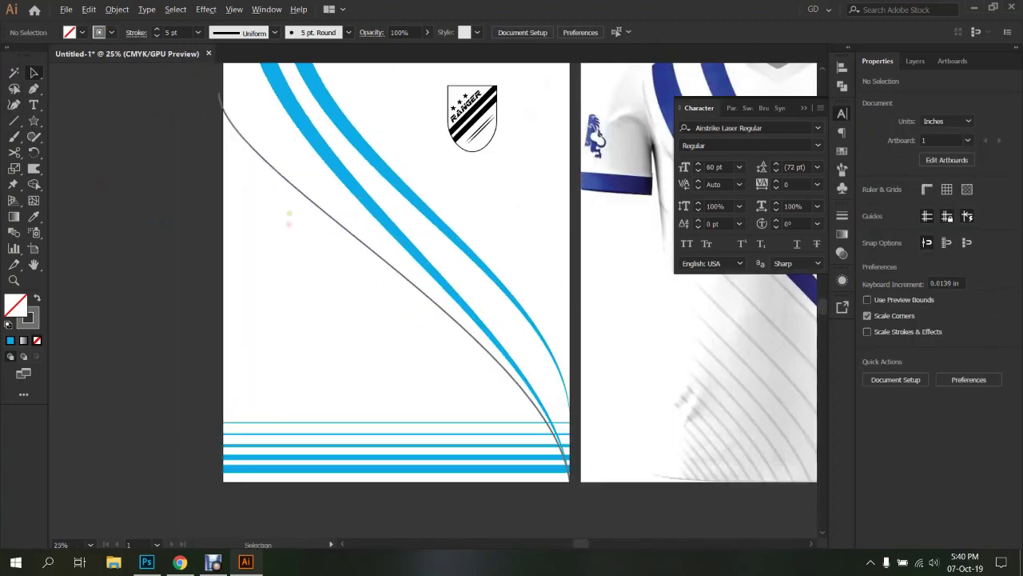
mouse_move(294, 187)
left_mouse_down()
mouse_move(291, 220)
mouse_move(388, 308)
left_mouse_up()
scroll(291, 220, "up", 6)
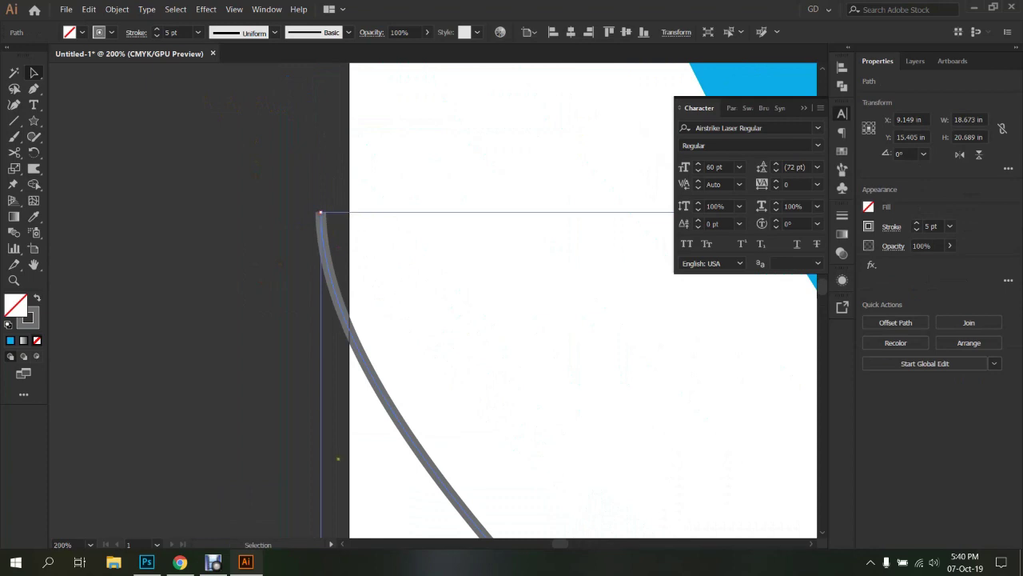
left_click_drag(320, 213, 350, 211)
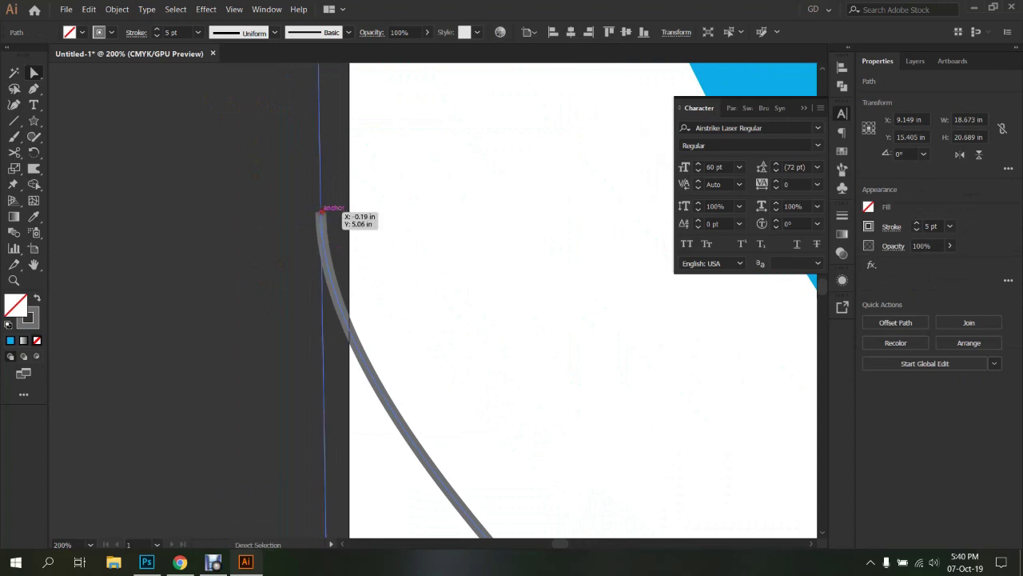
left_click(320, 218)
key("ctrl+0")
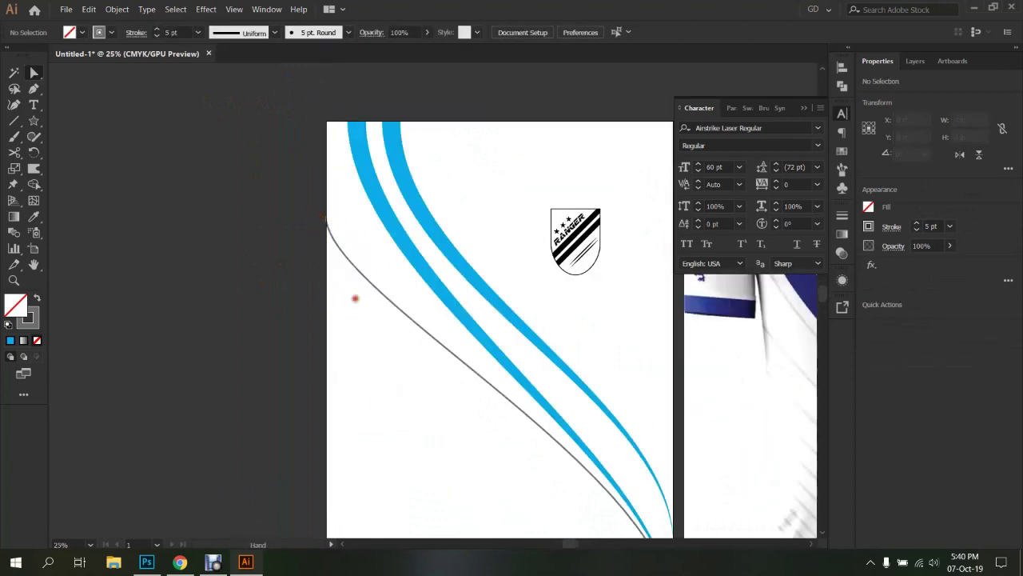
Alt-drag a copy of the grey curve lower and repeat with Ctrl+D for evenly spaced curves
mouse_move(363, 184)
left_mouse_down()
mouse_move(356, 237)
mouse_move(355, 226)
left_mouse_up()
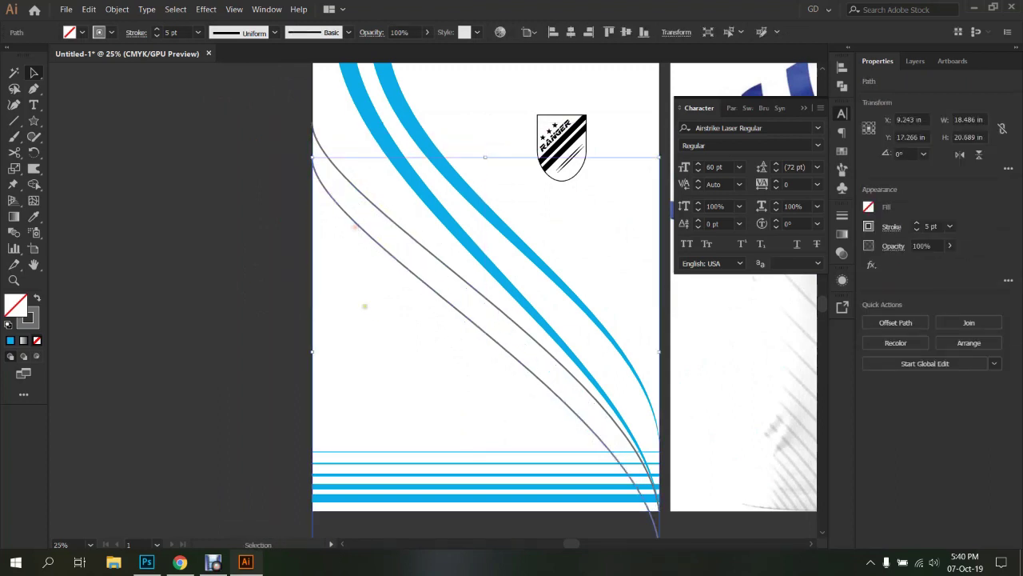
key("ctrl+d")
key("ctrl+d")
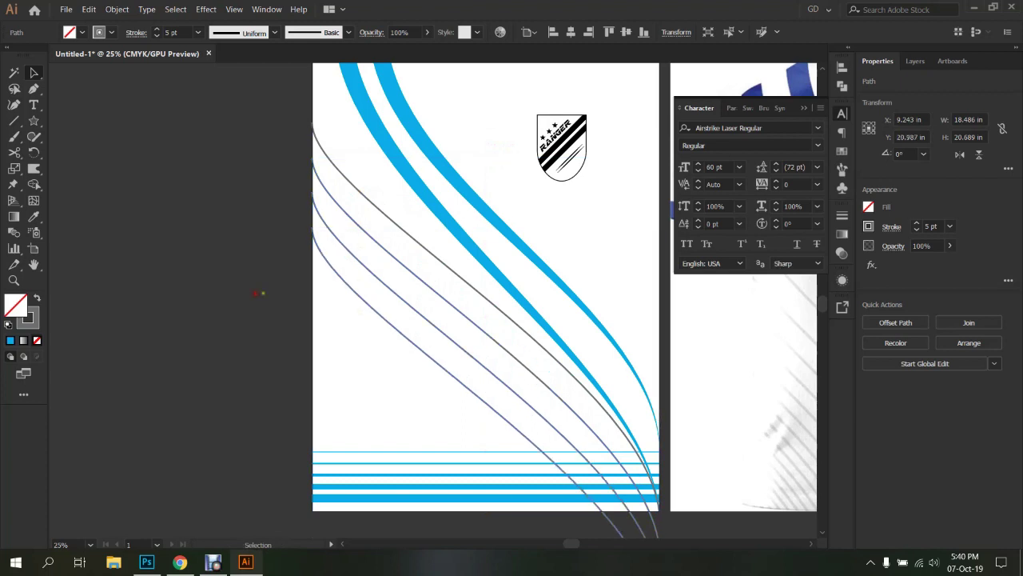
left_click(263, 292)
scroll(242, 247, "up", 2)
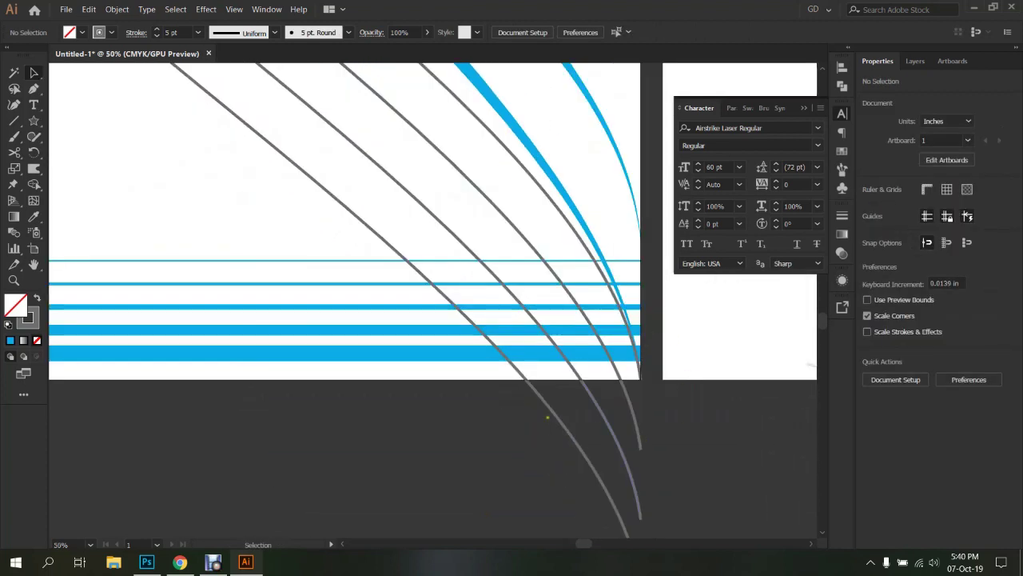
key("ctrl+minus")
key("ctrl+minus")
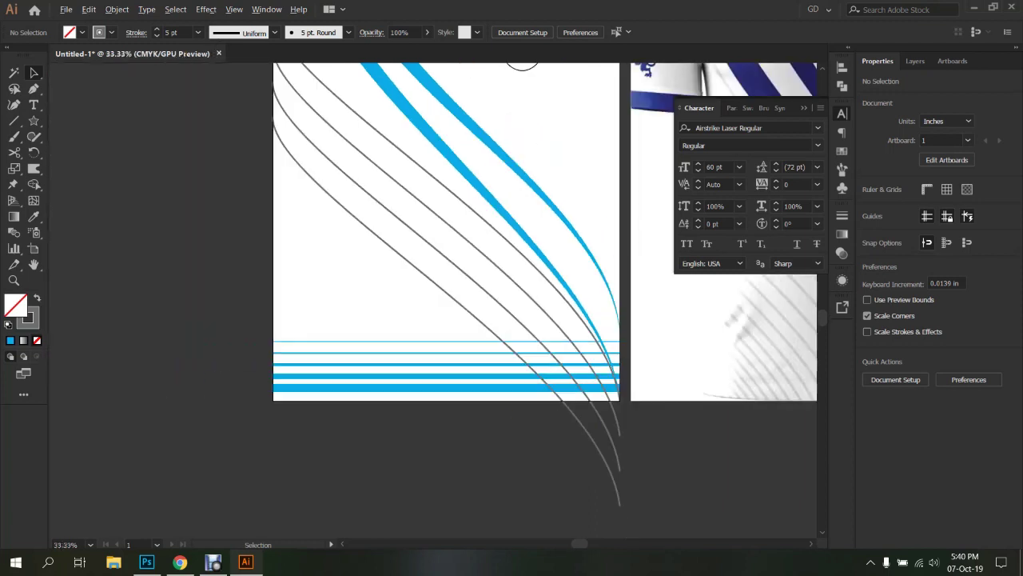
Expand the selected curves' fill and stroke into filled grey shapes
left_click(386, 134)
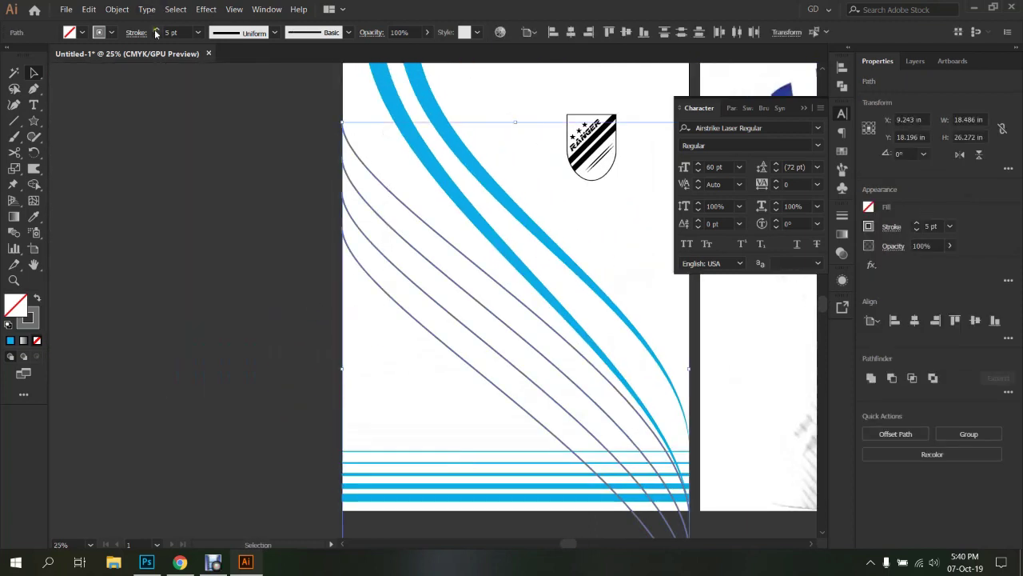
left_click(118, 10)
left_click(156, 134)
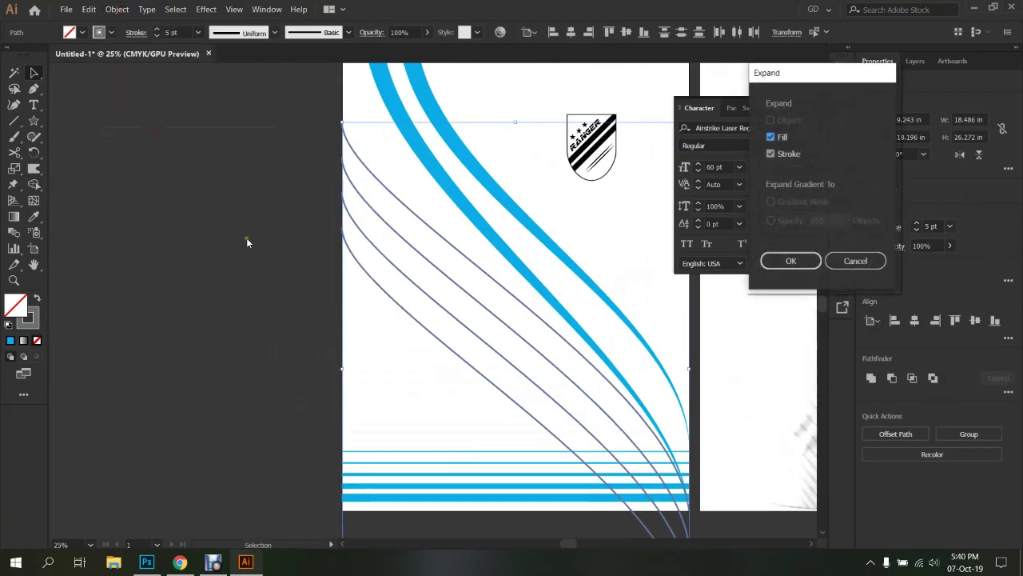
left_click(797, 258)
key("ctrl+shift+a")
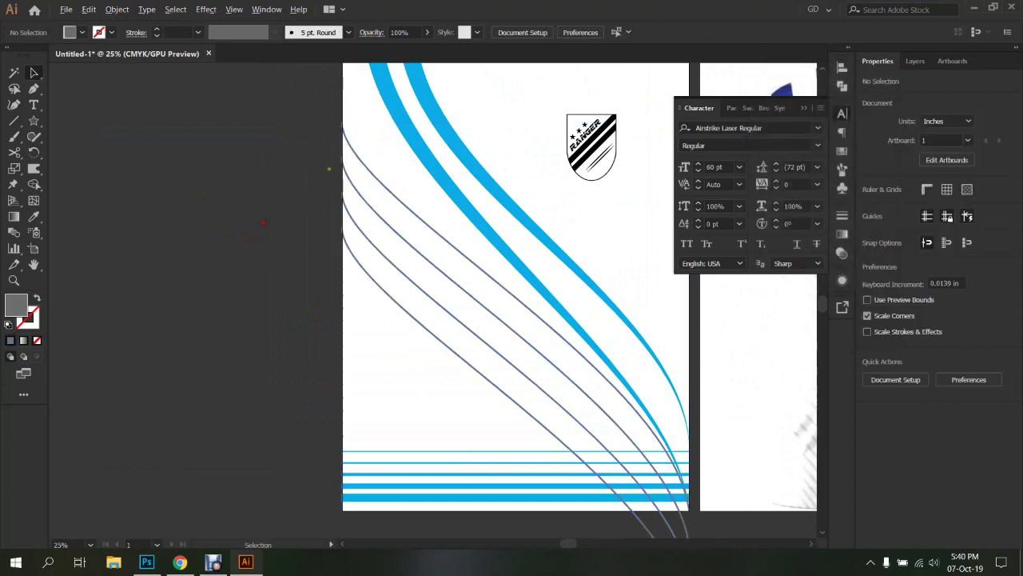
scroll(340, 114, "up", 3)
scroll(340, 115, "up", 3)
scroll(340, 115, "up", 2)
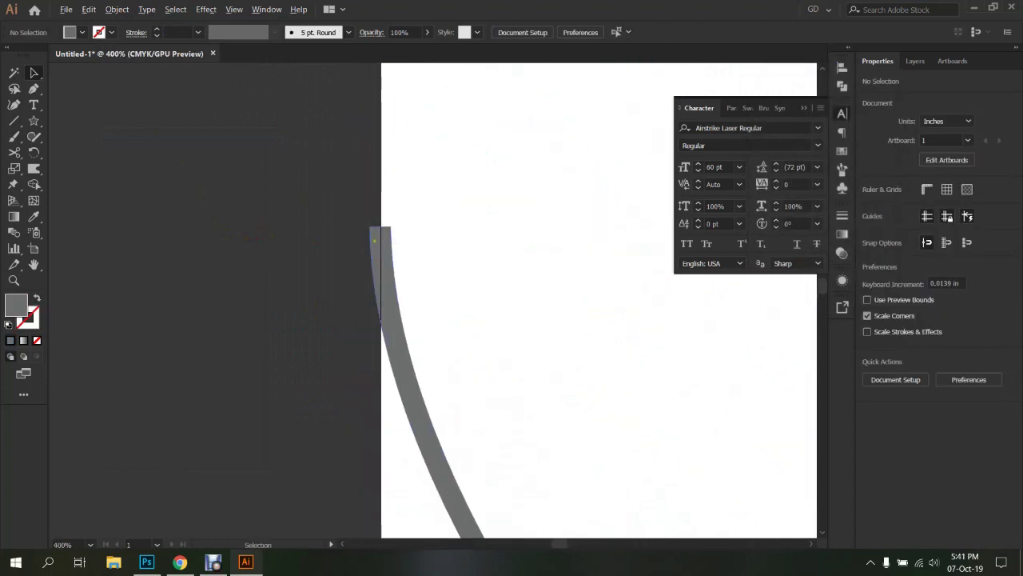
scroll(376, 240, "down", 4)
scroll(376, 239, "down", 3)
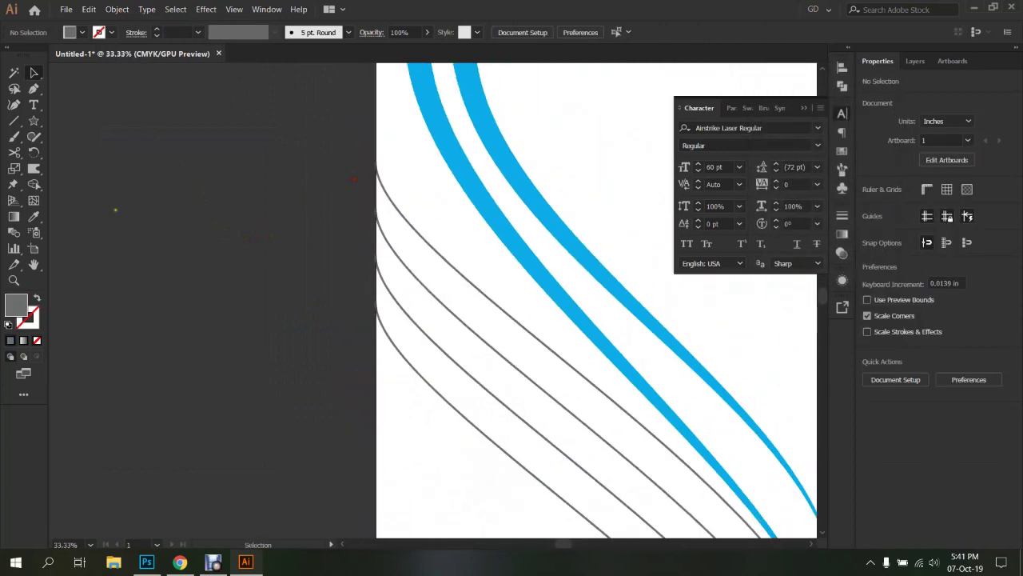
Marquee-erase the grey curve tails hanging below the artboard's bottom edge with the Eraser
key("shift+e")
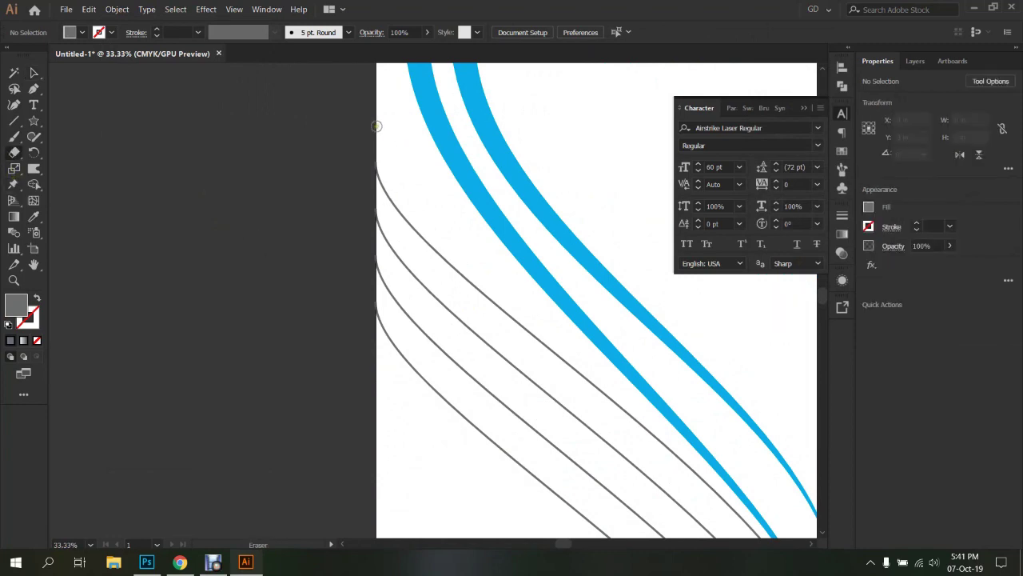
scroll(391, 200, "down", 3)
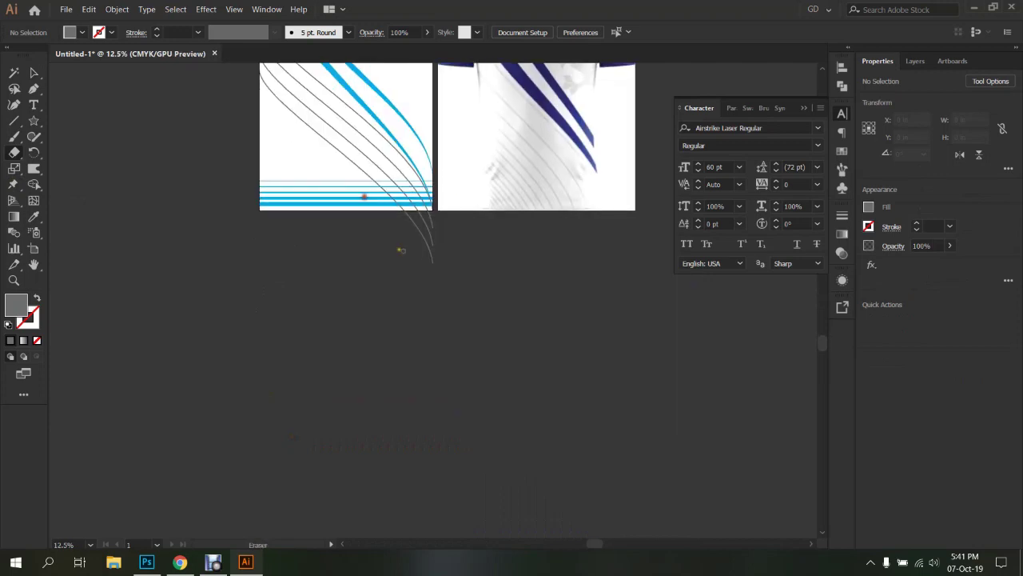
scroll(401, 250, "up", 3)
scroll(420, 212, "up", 1)
scroll(315, 258, "down", 3)
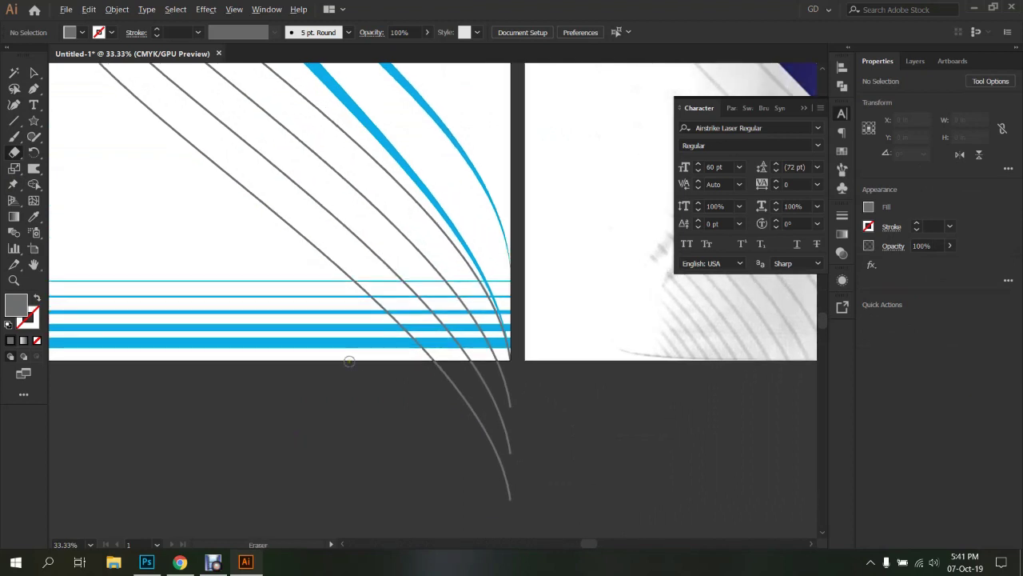
left_click_drag(349, 361, 619, 519)
key("v")
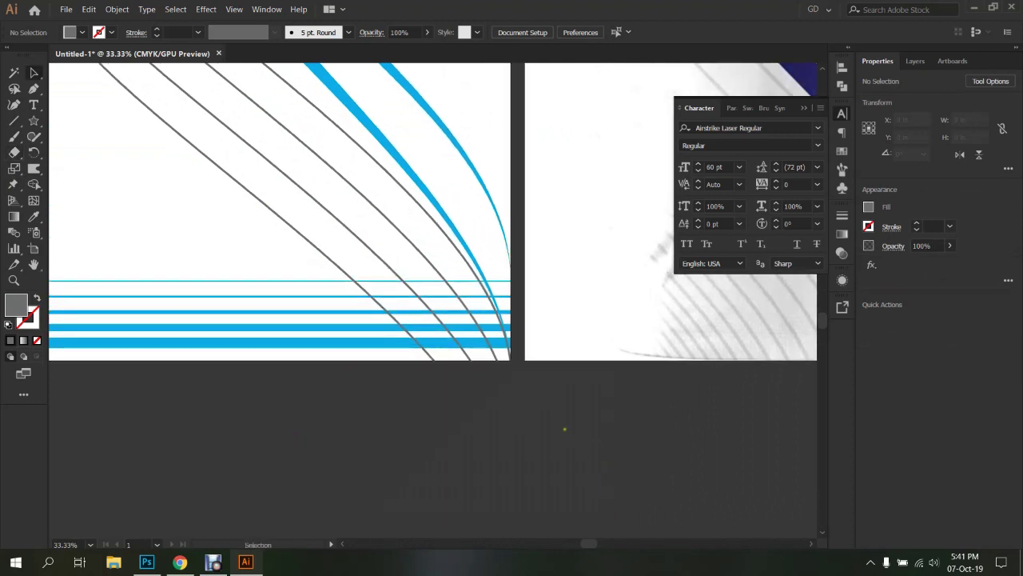
scroll(564, 430, "down", 2)
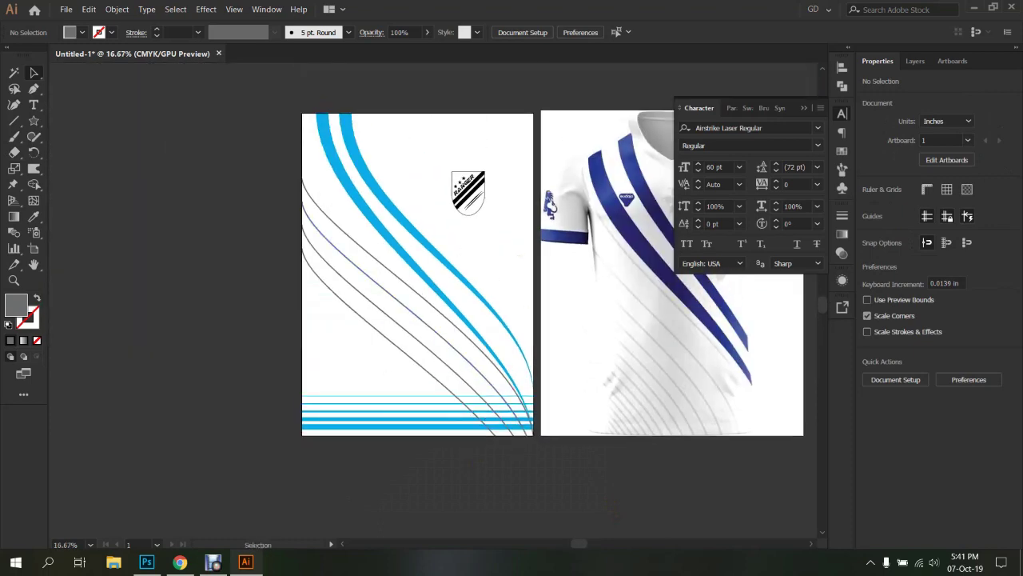
key("a")
key("ctrl+s")
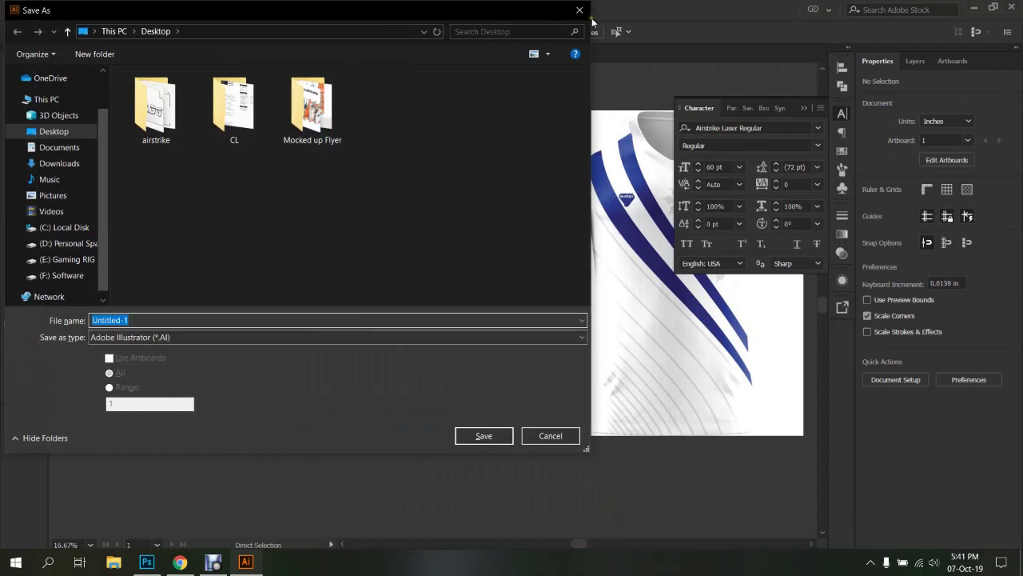
left_click(585, 10)
left_click(64, 9)
mouse_move(86, 214)
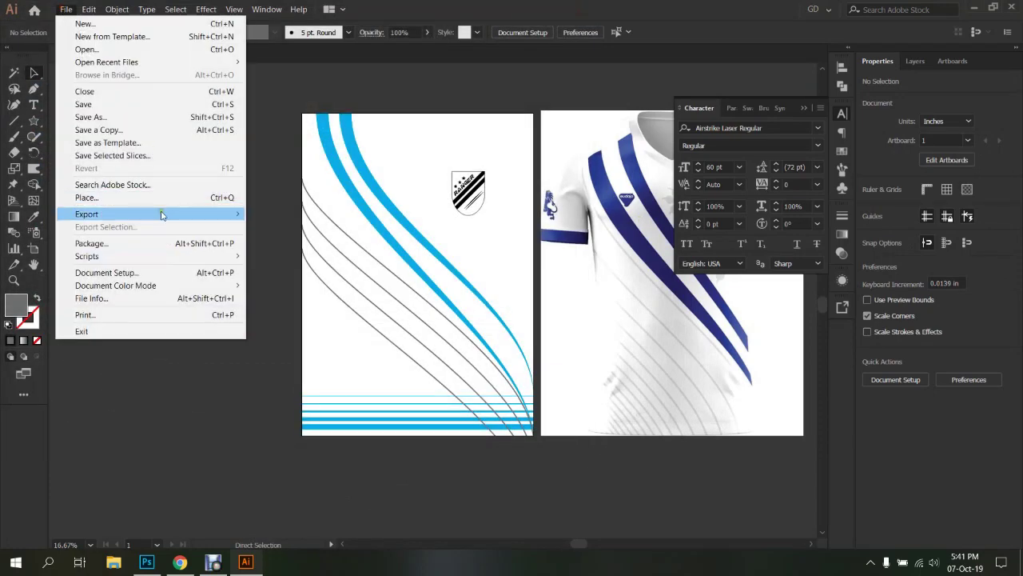
left_click(320, 212)
left_click(843, 427)
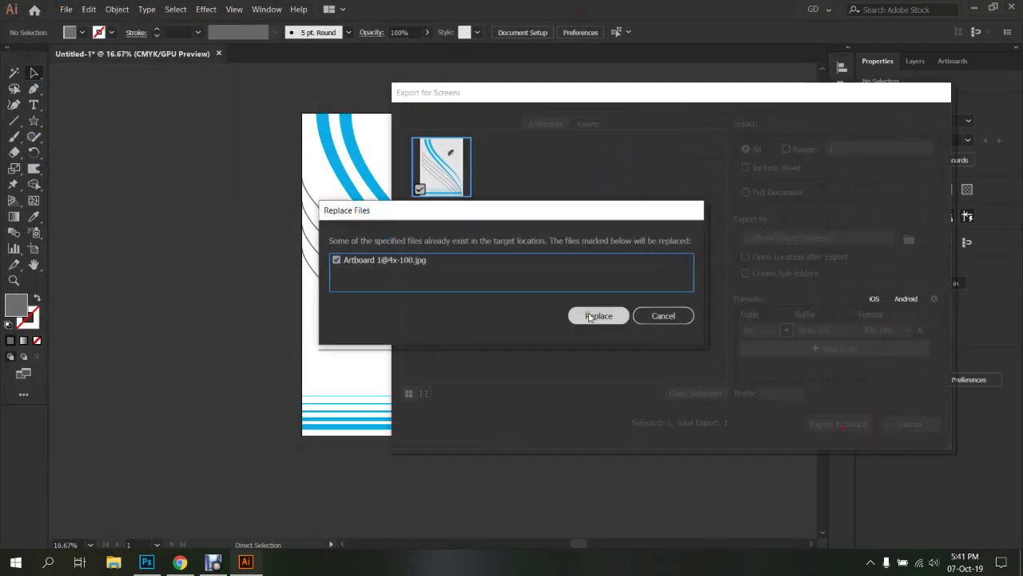
left_click(601, 318)
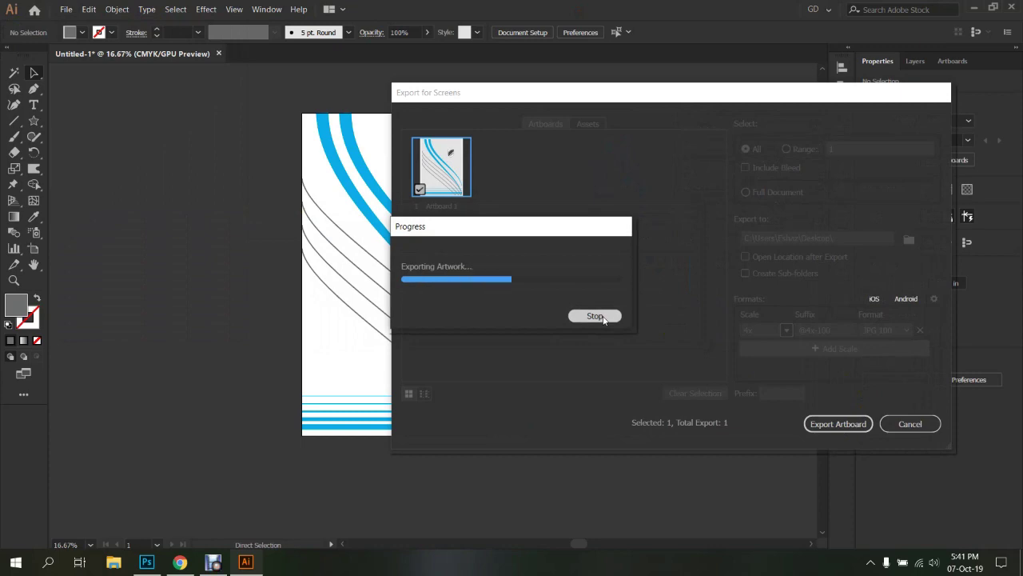
left_click(146, 562)
In Rectangle 11.psb, hide the old artboard layer and place embedded the new Artboard 1@4x-100 export
left_click(288, 52)
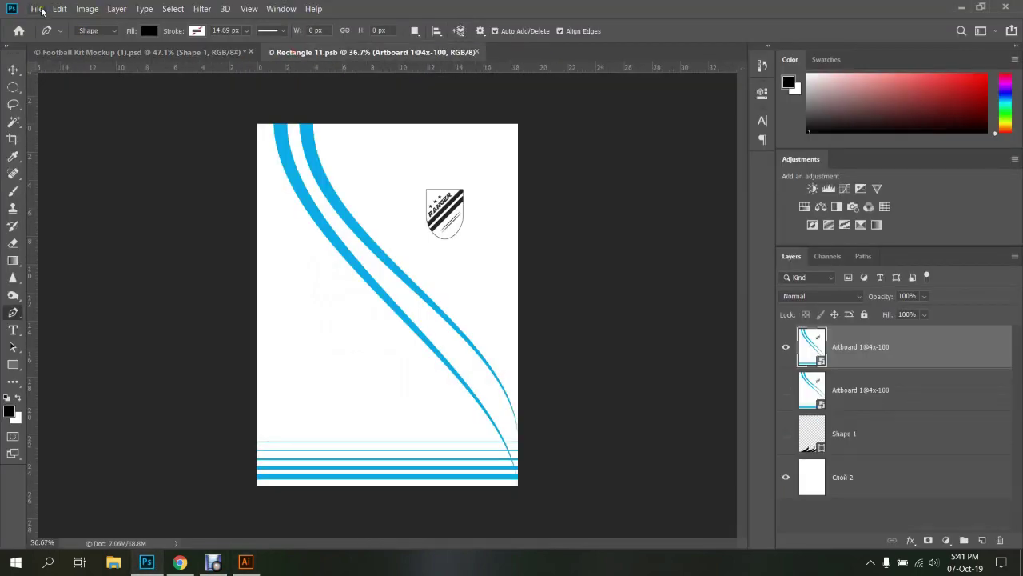
left_click(785, 349)
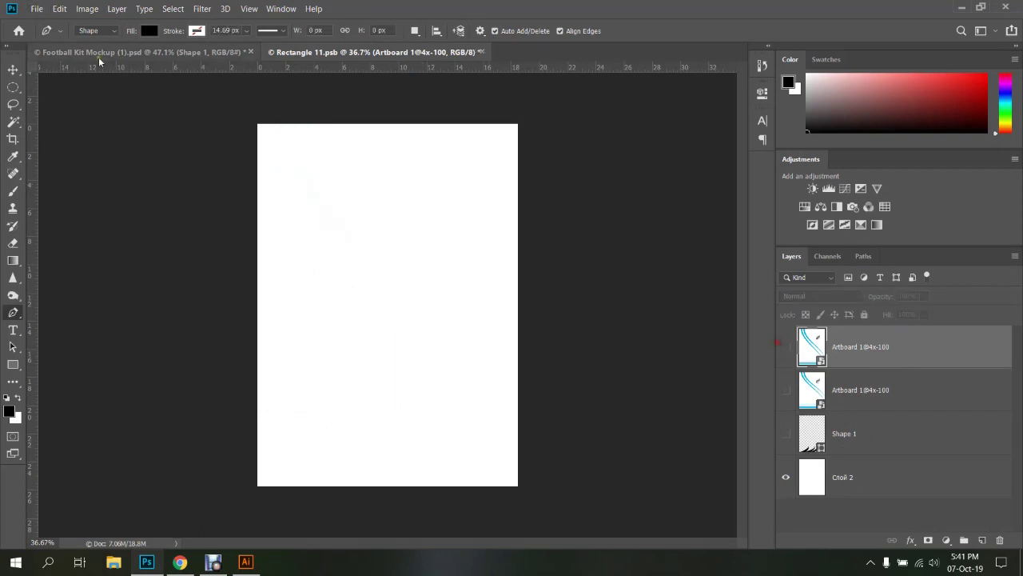
left_click(36, 9)
left_click(70, 248)
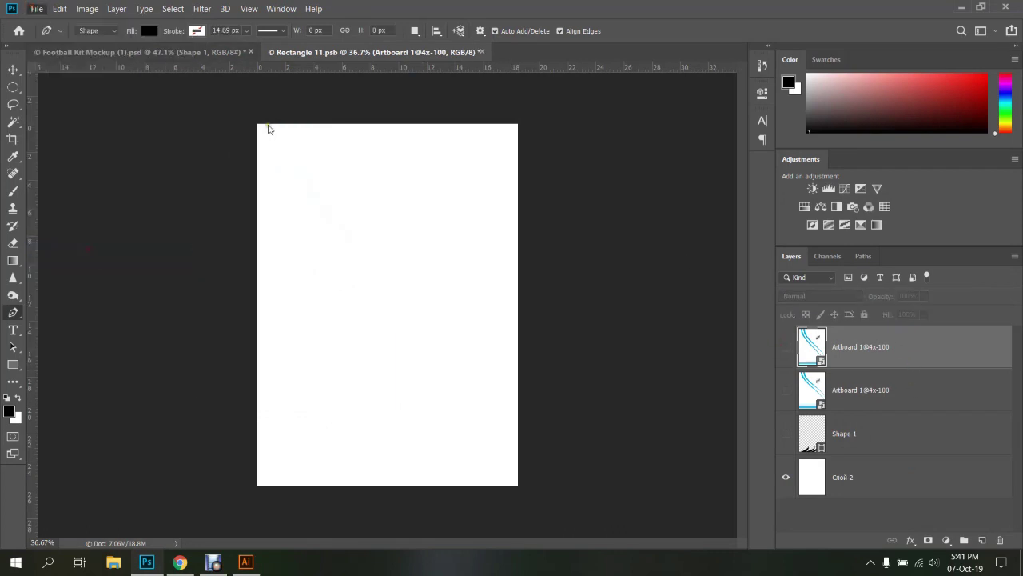
left_click(376, 108)
left_click(602, 435)
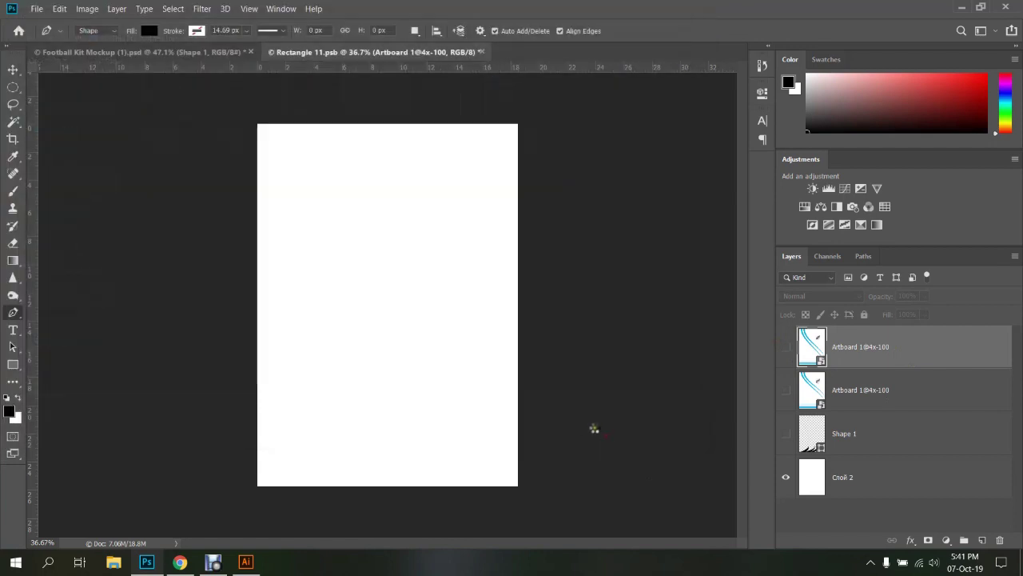
key("p")
left_click(569, 228)
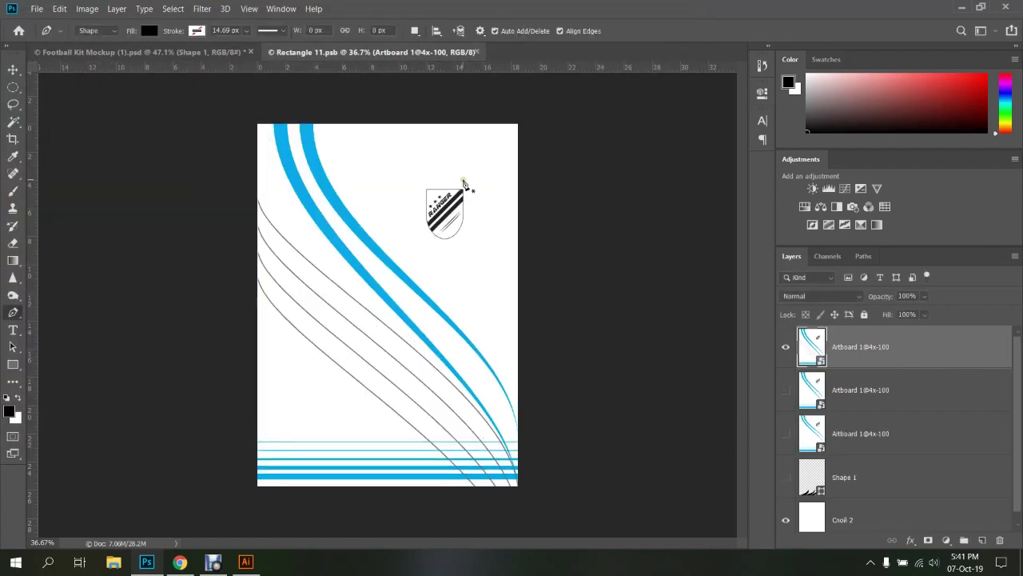
Inspect the Football Kit Mockup jersey showing the new grey curves
left_click(133, 53)
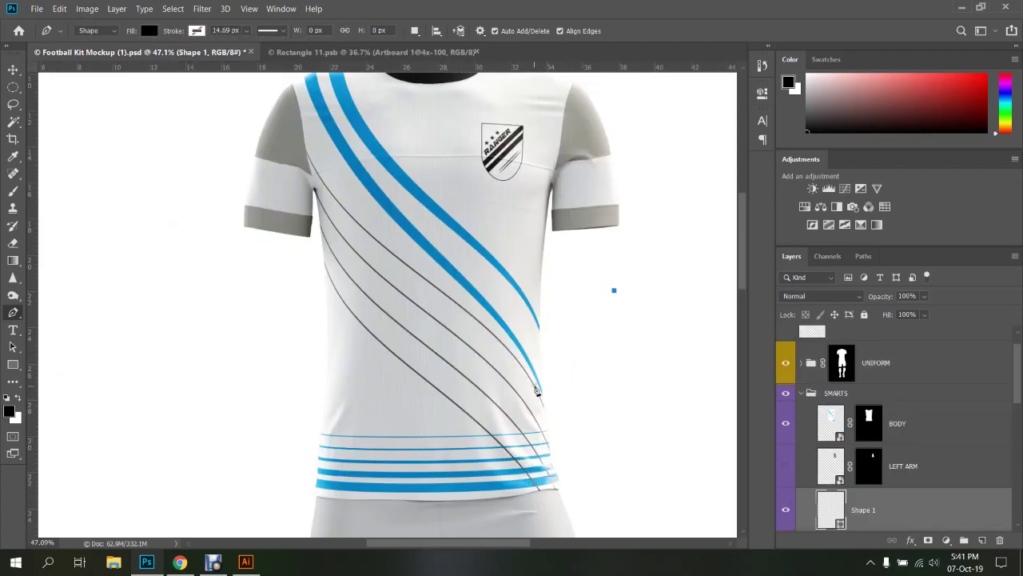
scroll(269, 192, "up", 2)
scroll(389, 247, "up", 2)
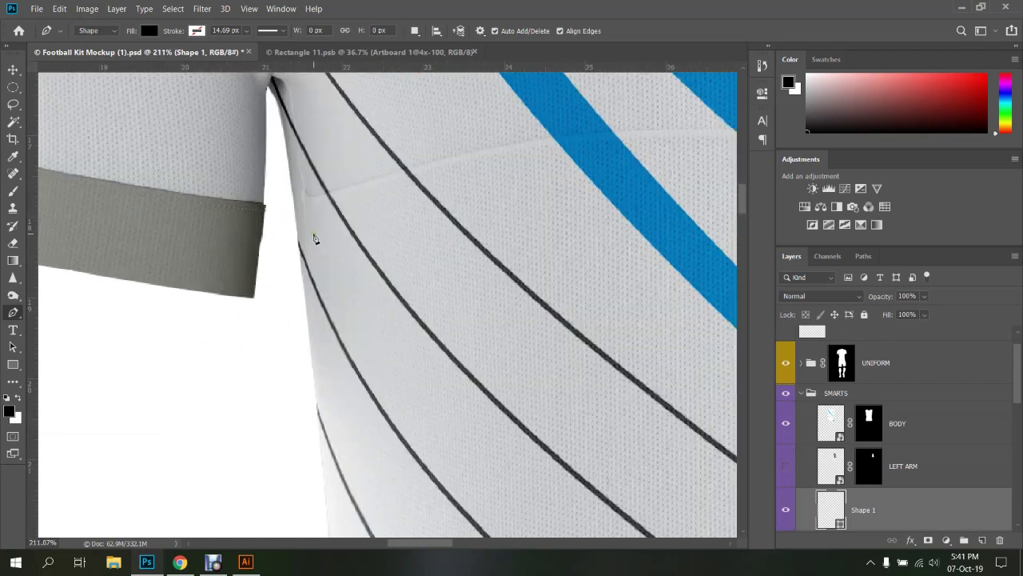
scroll(347, 238, "up", 1)
scroll(347, 237, "up", 1)
scroll(376, 412, "down", 2)
scroll(269, 255, "down", 2)
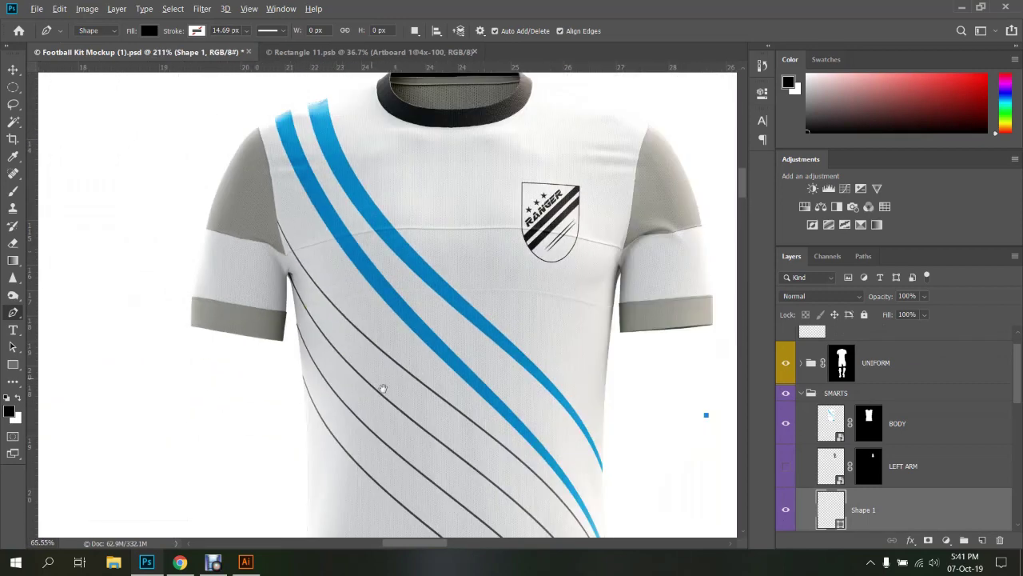
scroll(359, 187, "down", 1)
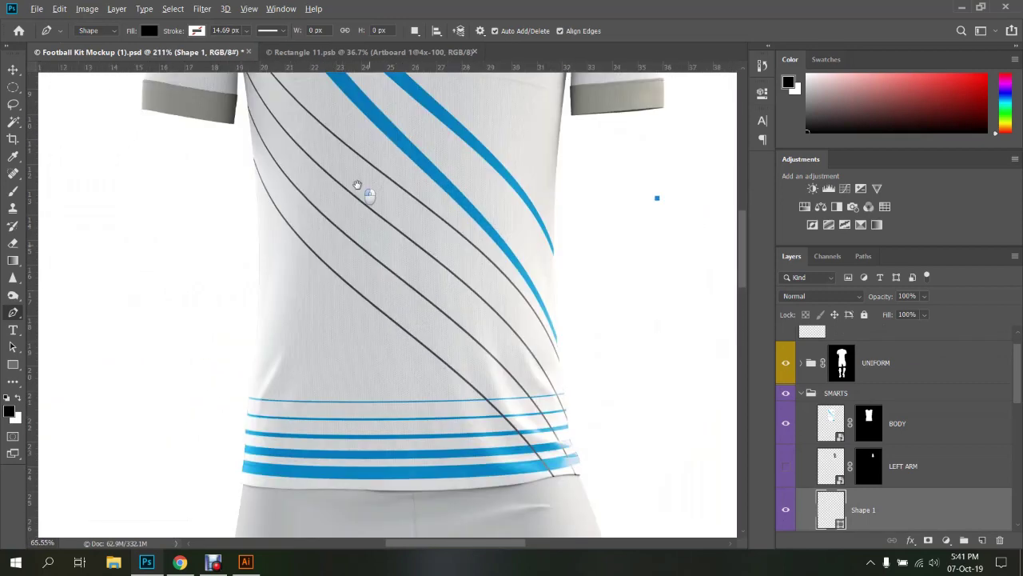
left_click(352, 52)
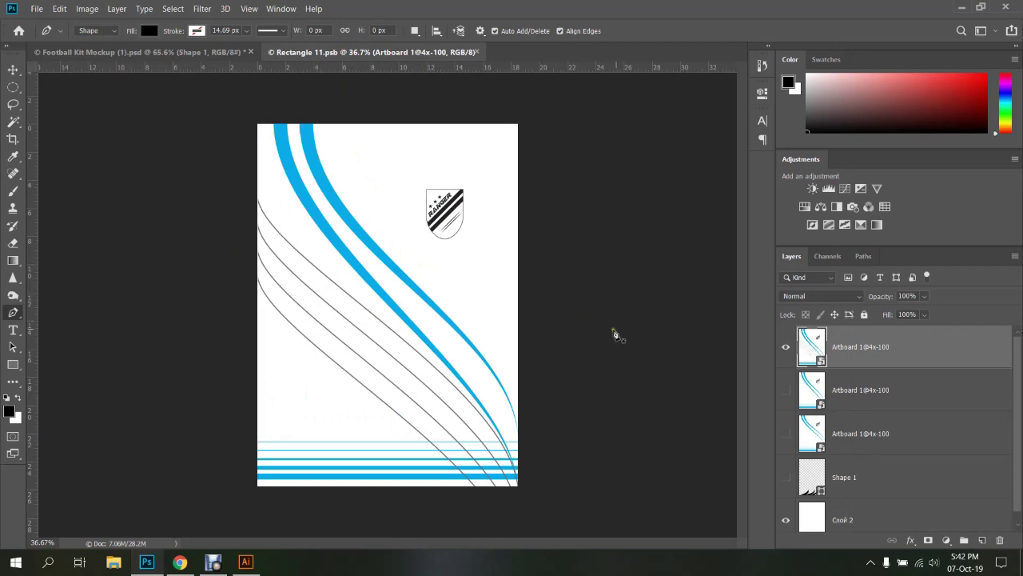
Hide the top artboard layer and draw a Pen curve from the top edge down to the right
left_click(787, 349)
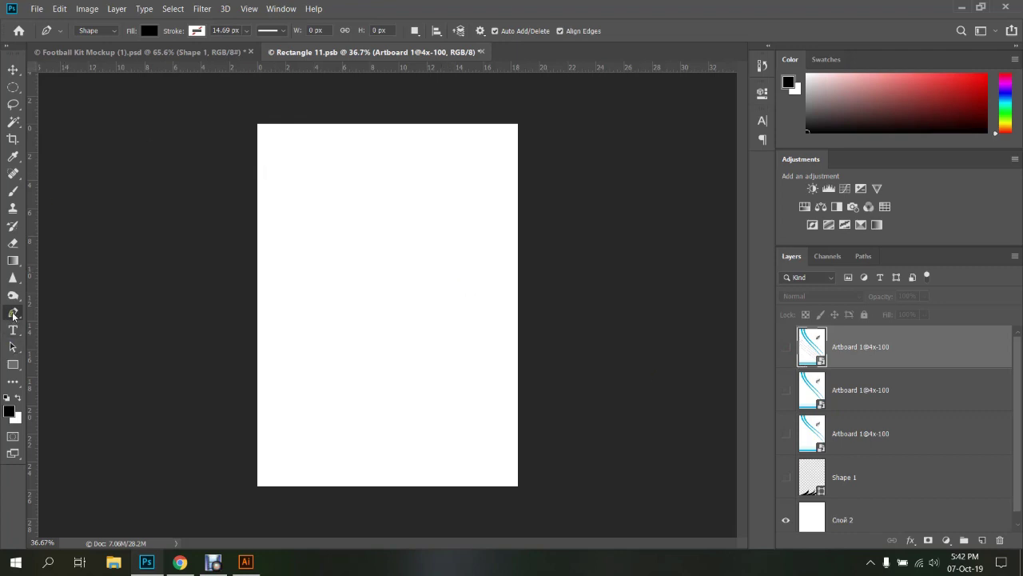
right_click(13, 312)
left_click(325, 127)
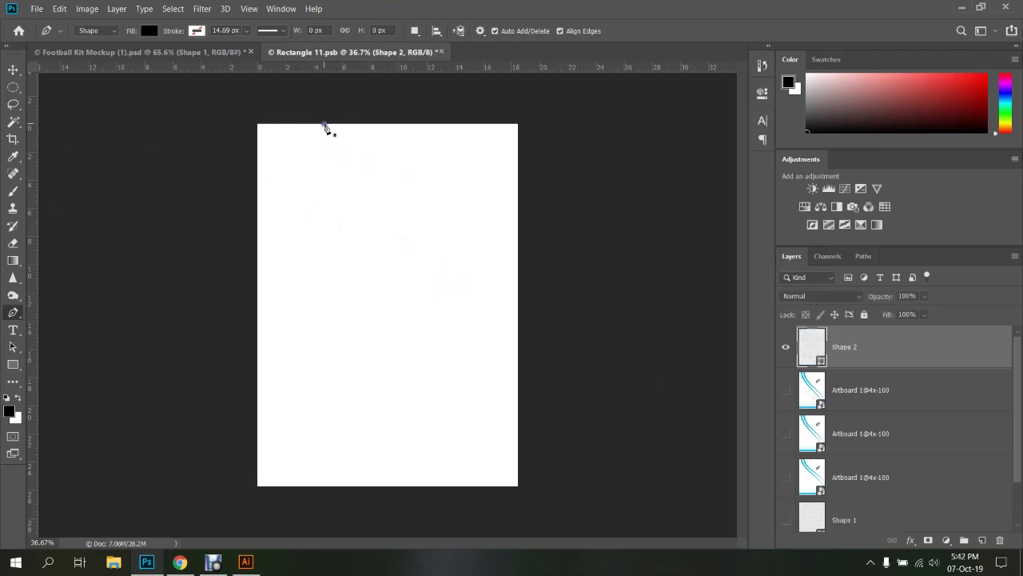
left_click_drag(324, 124, 326, 185)
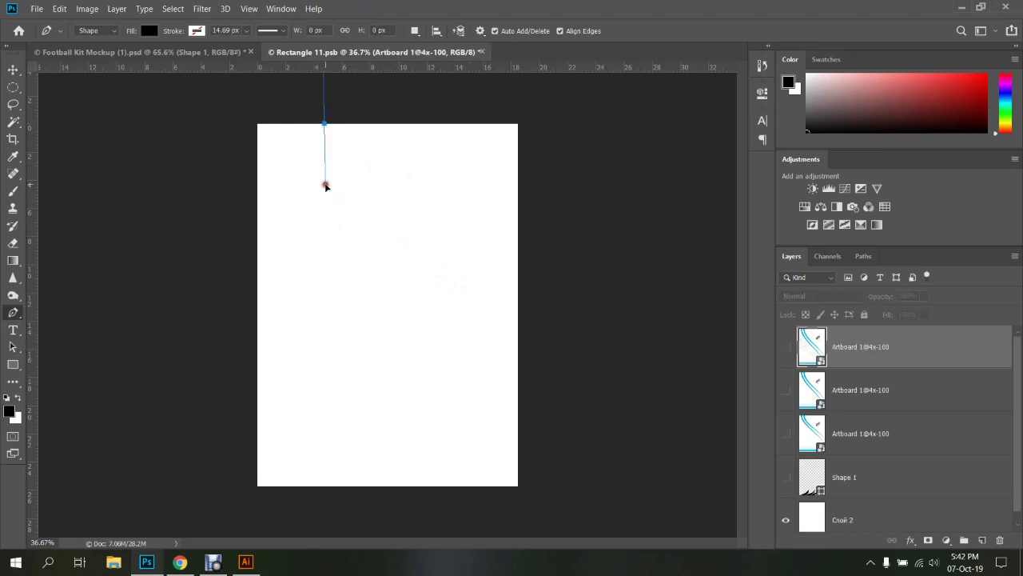
left_click_drag(290, 124, 292, 201)
left_click_drag(516, 368, 529, 484)
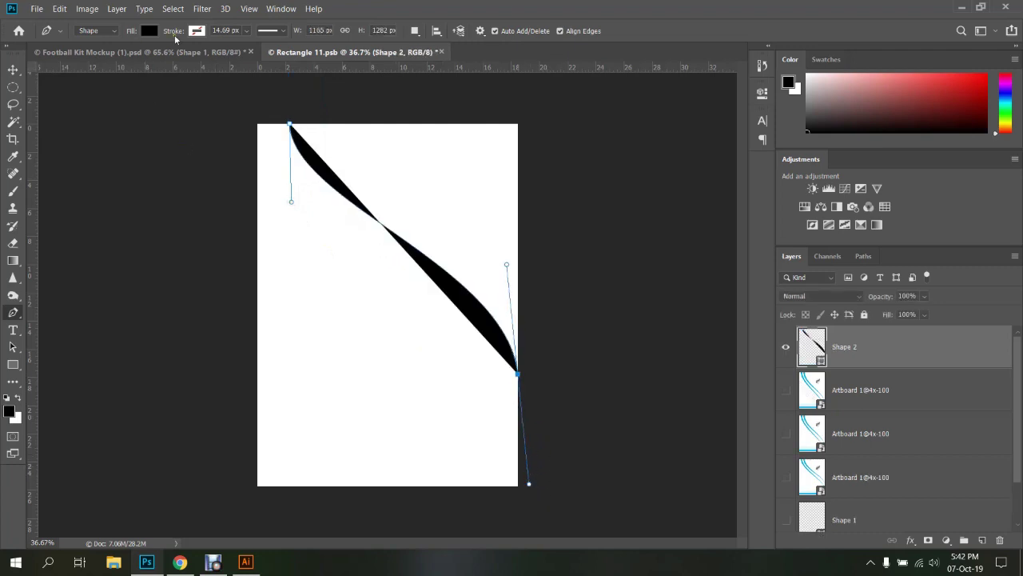
Give the curve no fill and a light-blue stroke widened to 40 px
left_click(149, 30)
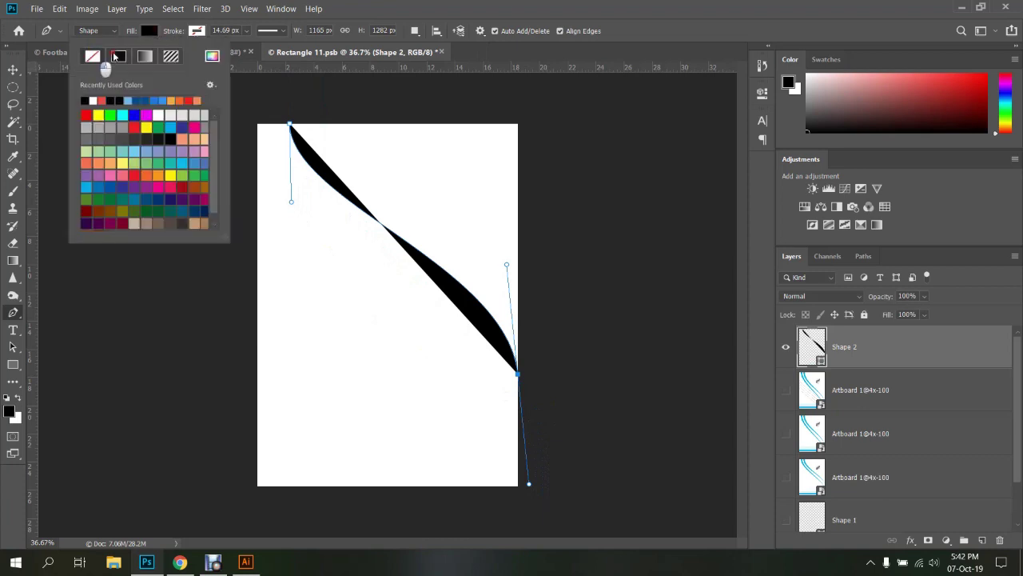
left_click(91, 56)
left_click(196, 31)
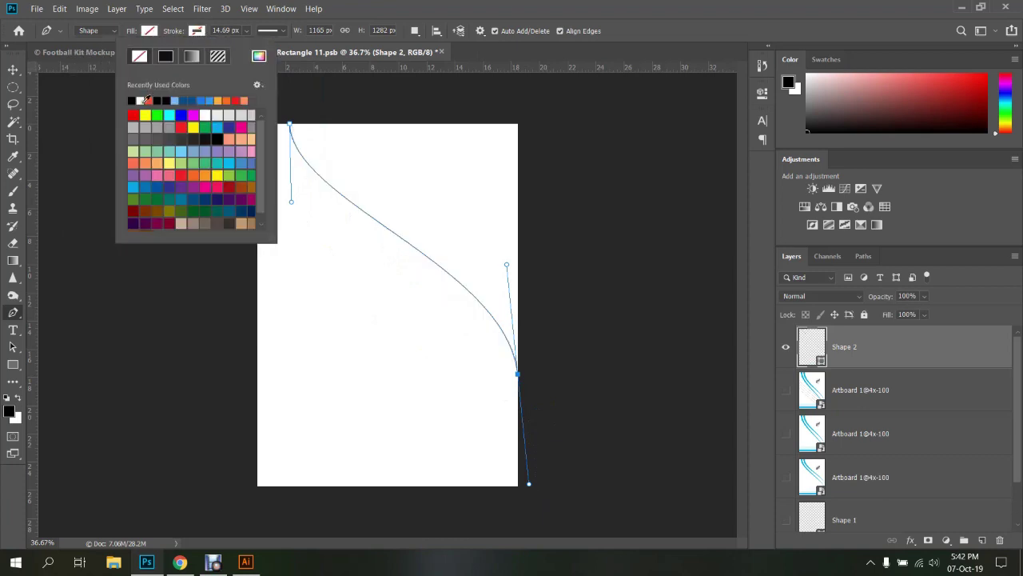
left_click(183, 99)
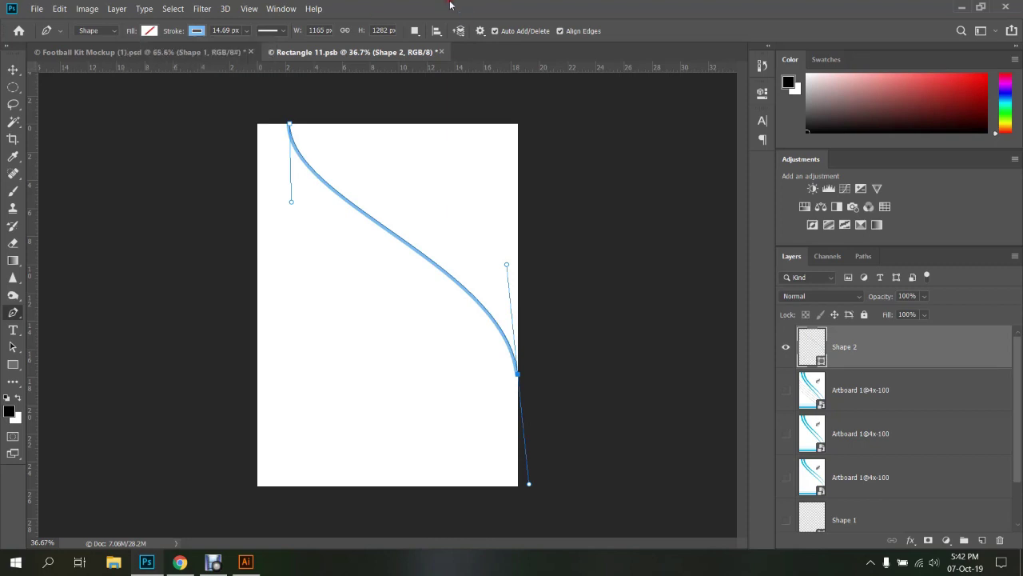
left_click(226, 30)
key("shift+Up")
key("Return")
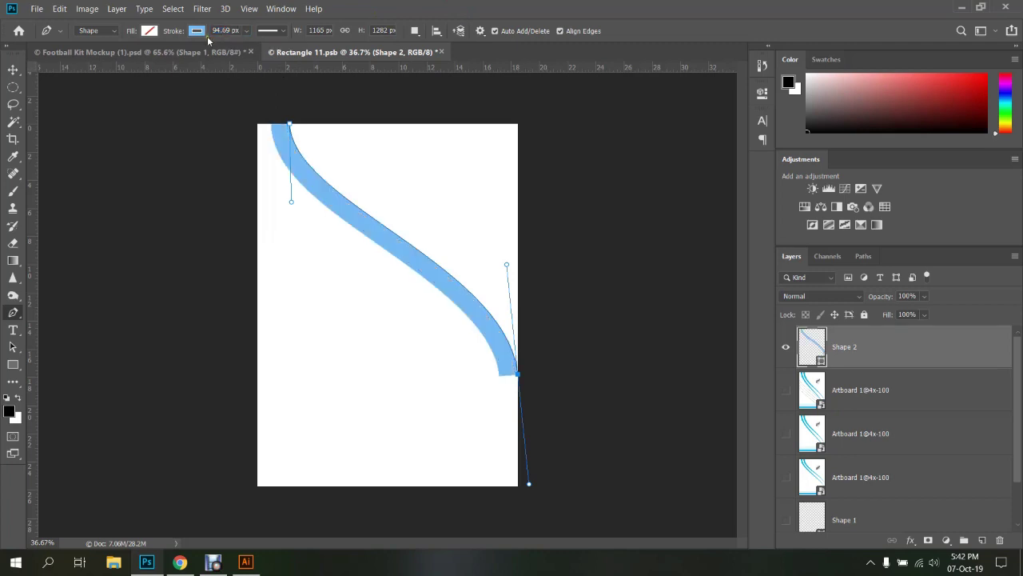
left_click(225, 30)
type("40")
key("Return")
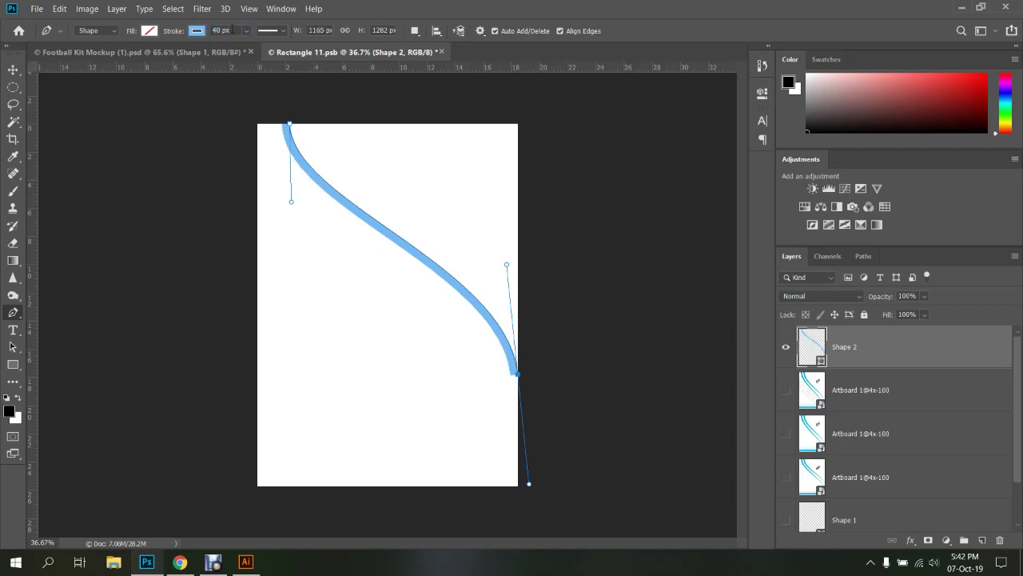
Thin the stroke to 24.30 px and save
left_click(284, 31)
key("Escape")
left_click(246, 31)
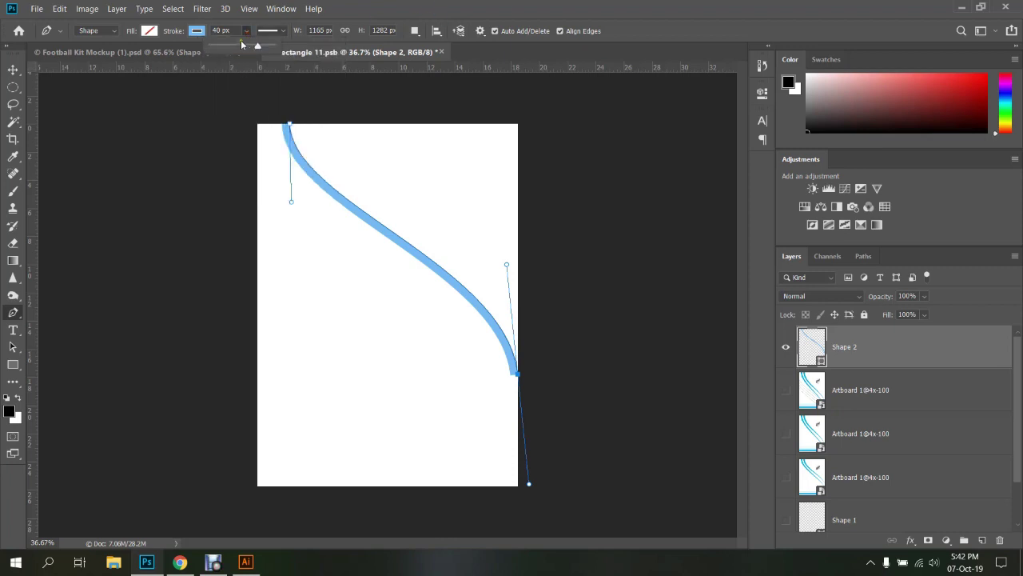
left_click_drag(257, 44, 240, 44)
key("ctrl+s")
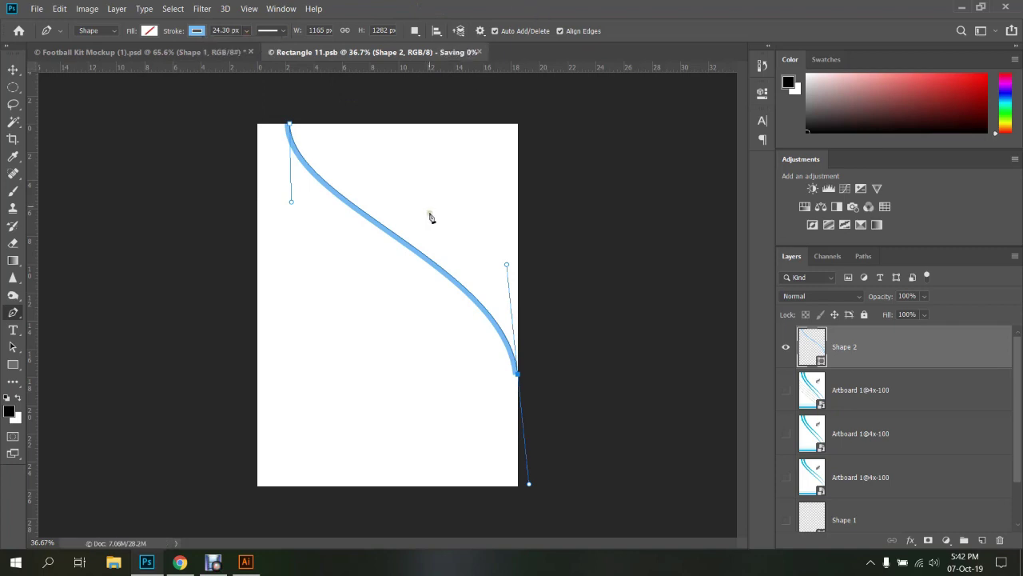
Preview the whole shirt in the Football Kit Mockup document
left_click(122, 53)
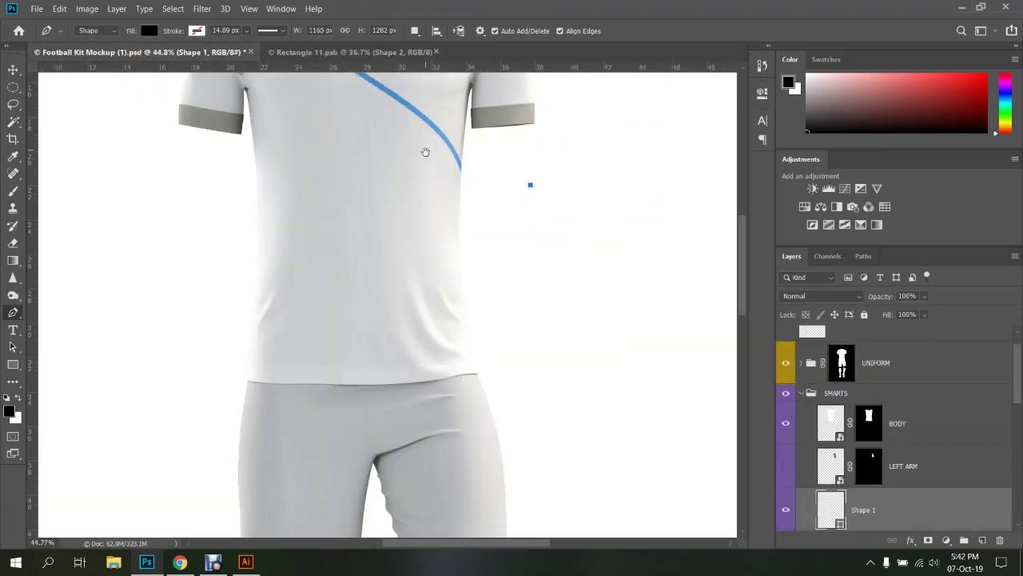
left_click_drag(426, 152, 429, 320)
scroll(528, 345, "up", 3)
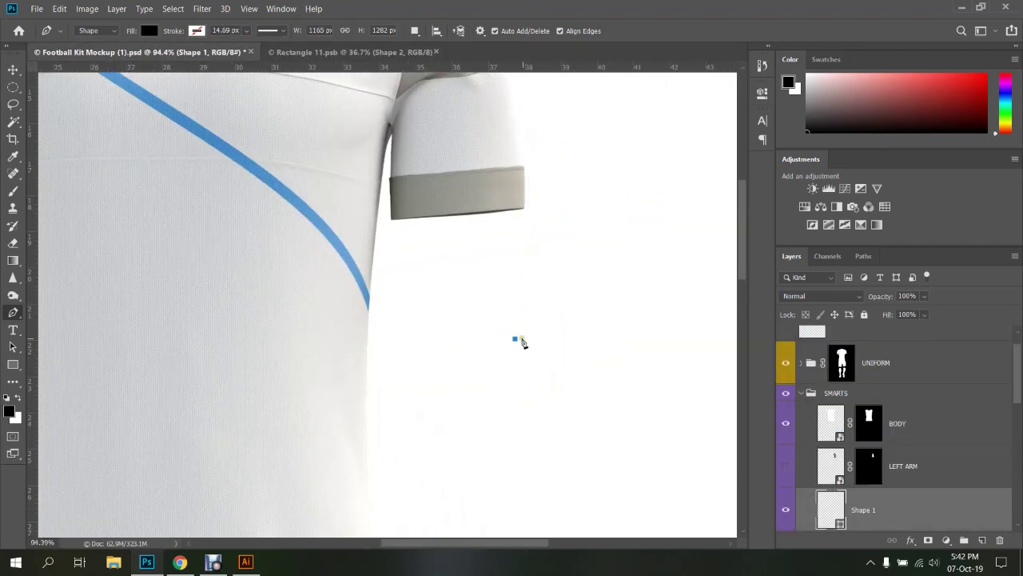
scroll(388, 288, "down", 3)
scroll(389, 290, "down", 2)
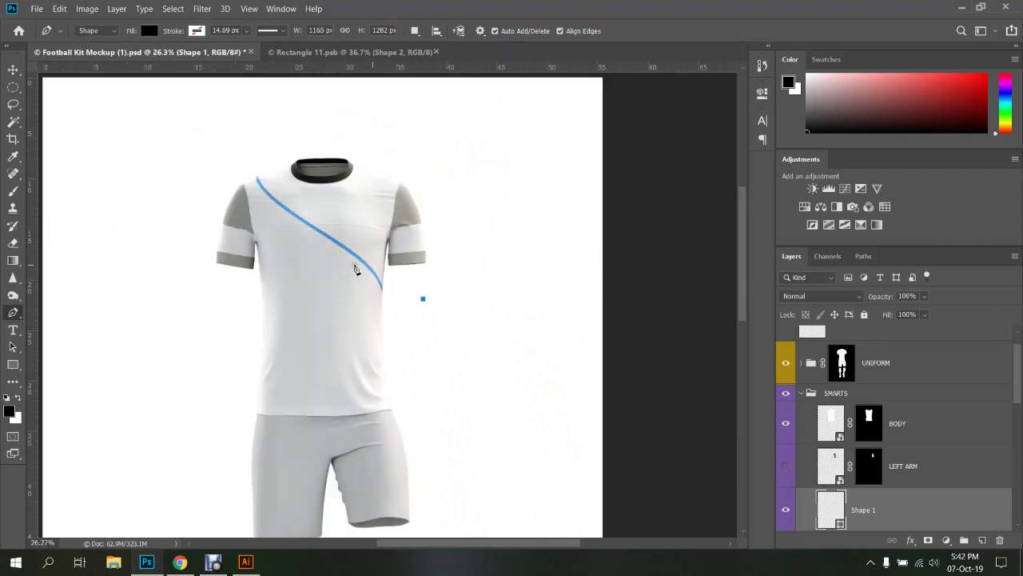
scroll(315, 245, "up", 2)
scroll(325, 224, "down", 2)
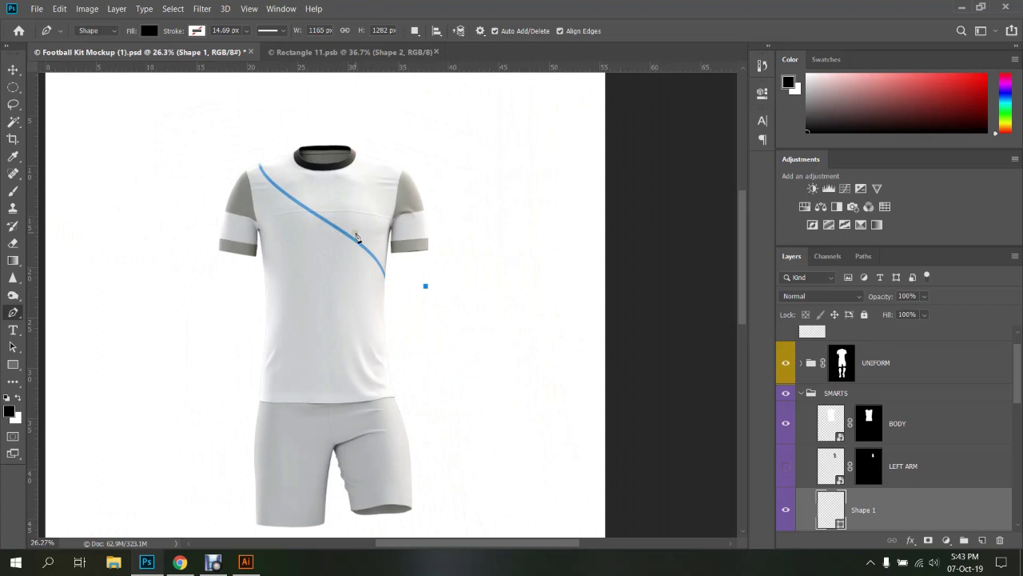
Reset the stroke to 40 px, delete the curved path and Shape 2 layer, swap colours
left_click(350, 52)
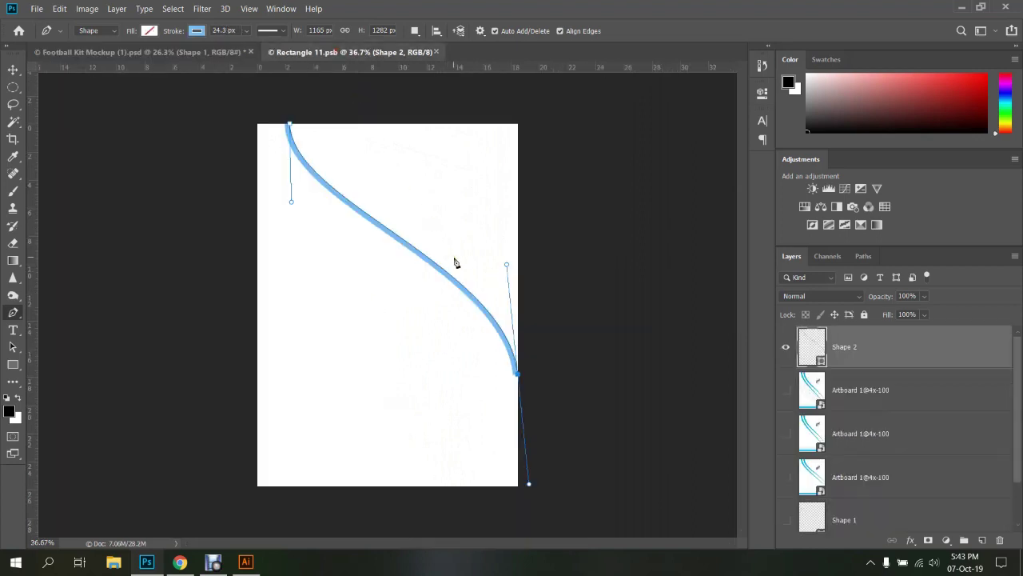
type("40")
key("Return")
key("BackSpace")
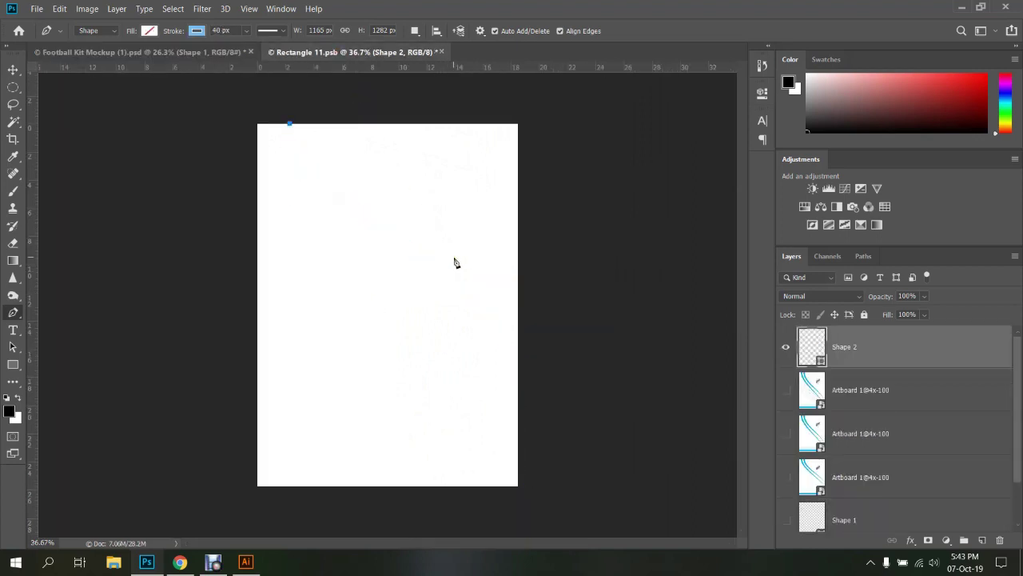
key("BackSpace")
key("x")
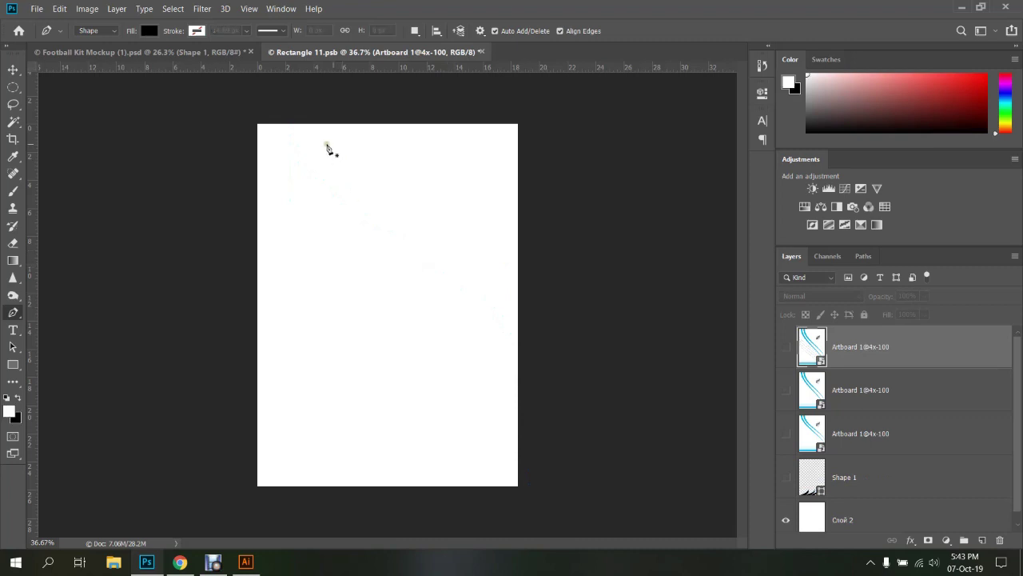
left_click(298, 125)
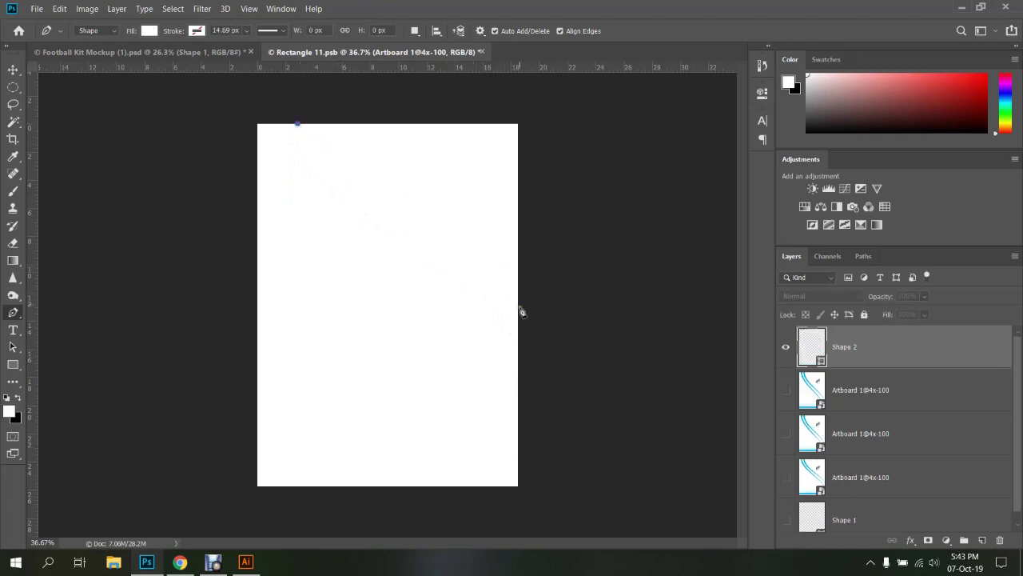
left_click(518, 312)
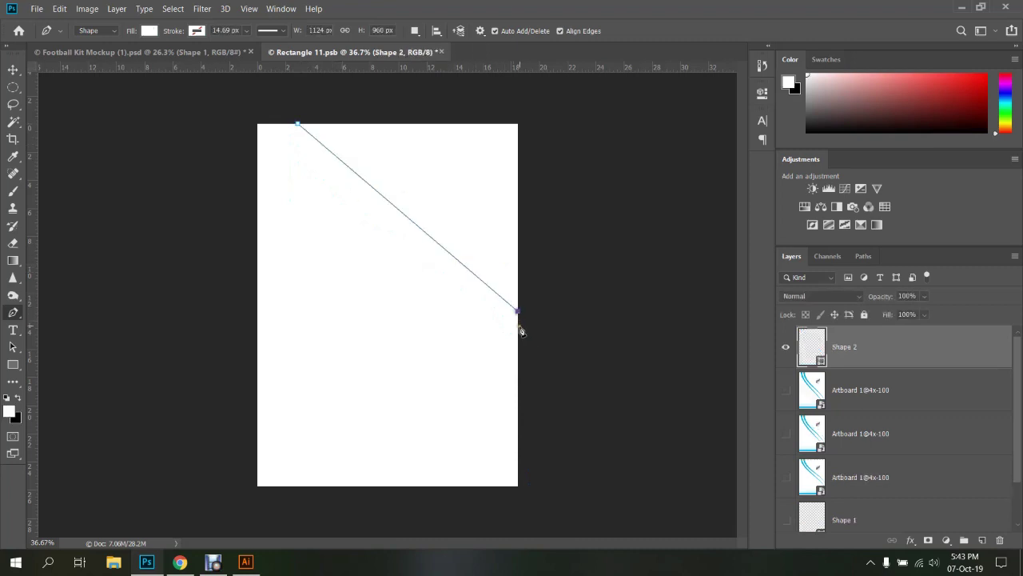
left_click(277, 126)
key("ctrl+z")
left_click(281, 126)
left_click(149, 31)
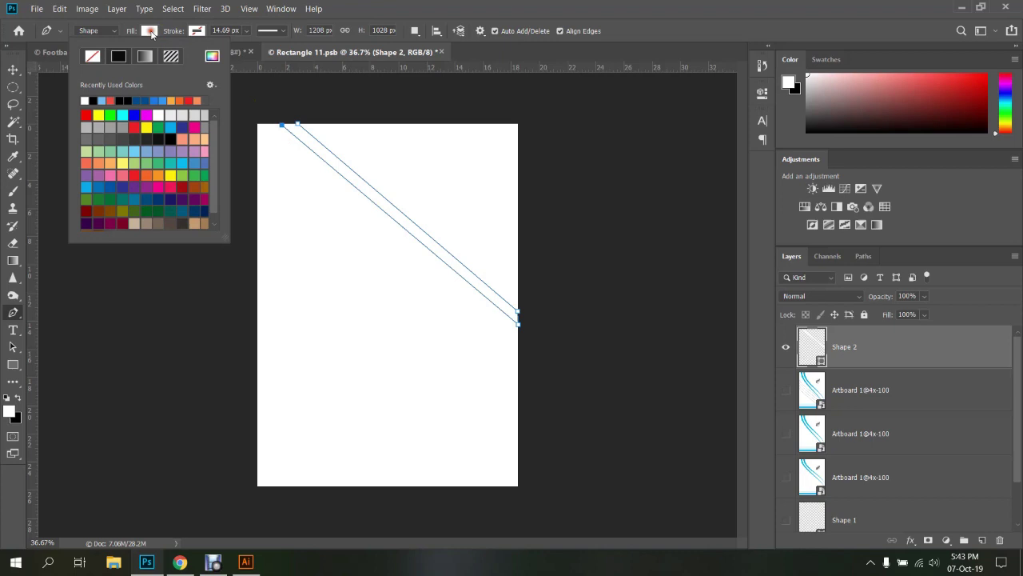
double_click(101, 100)
scroll(284, 125, "up", 5)
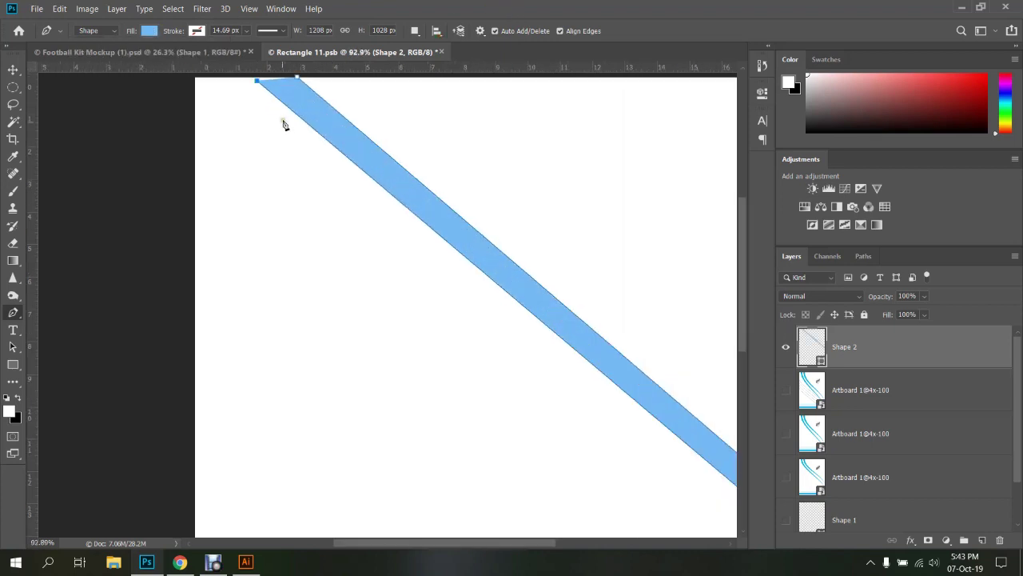
scroll(284, 125, "up", 3)
key("ctrl+z")
key("ctrl+z")
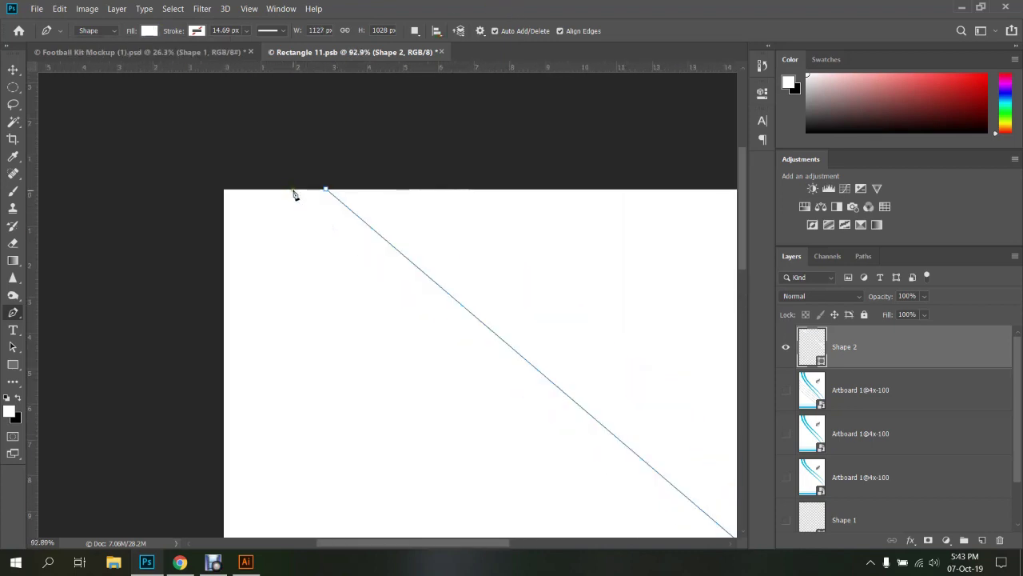
left_click(150, 32)
double_click(177, 96)
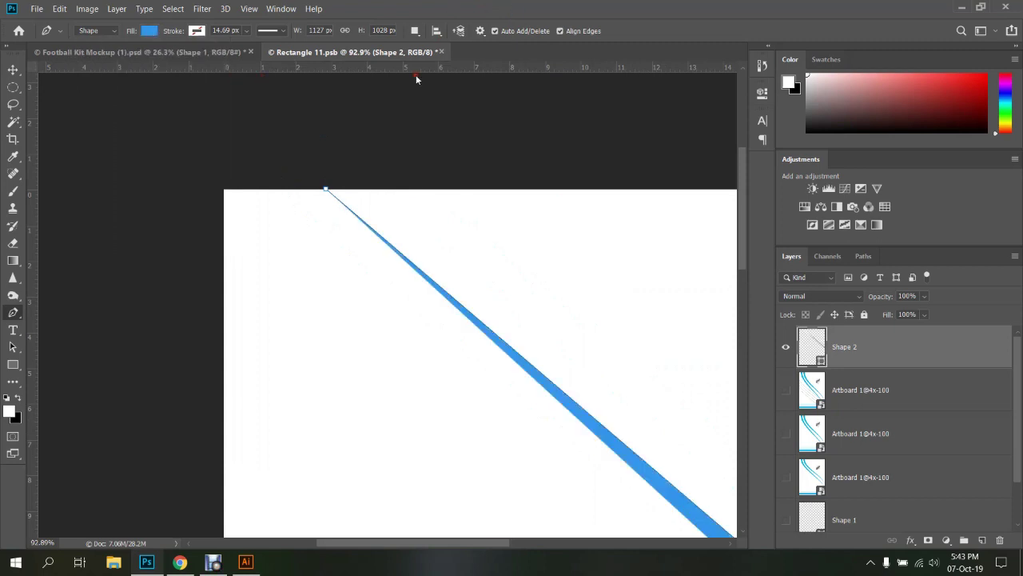
left_click(313, 190)
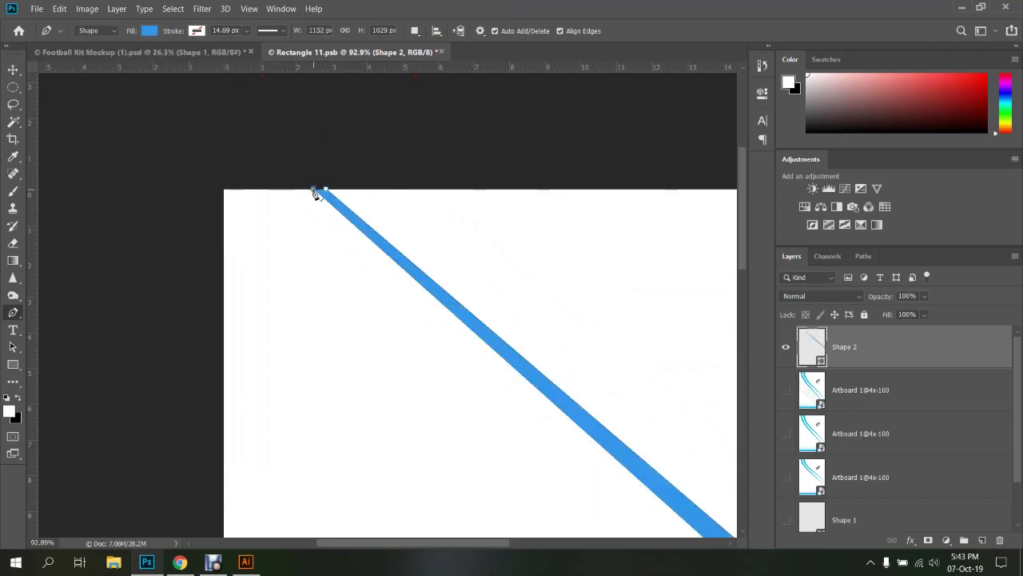
left_click(325, 193)
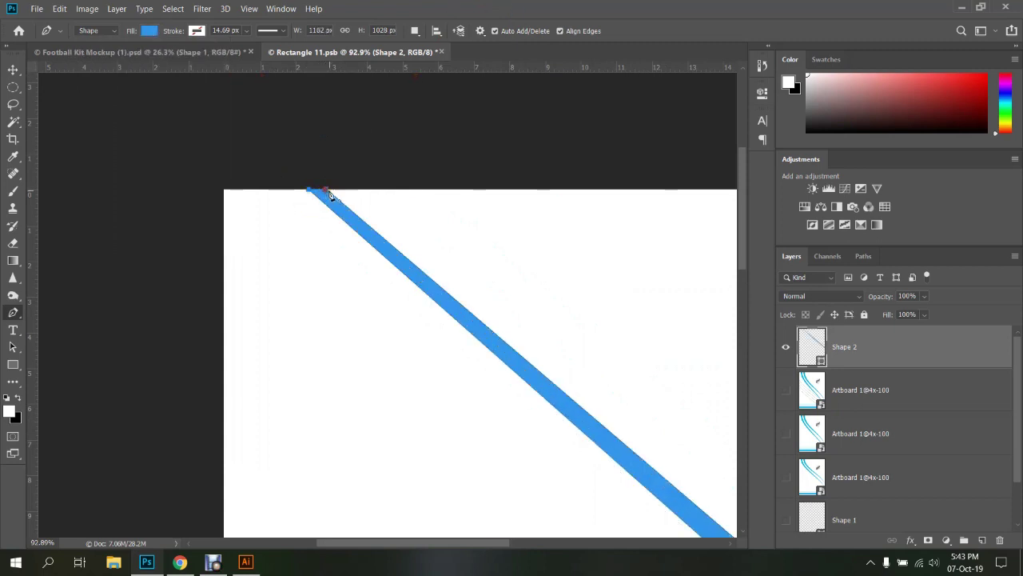
scroll(330, 195, "down", 2)
scroll(376, 242, "down", 3)
key("ctrl+s")
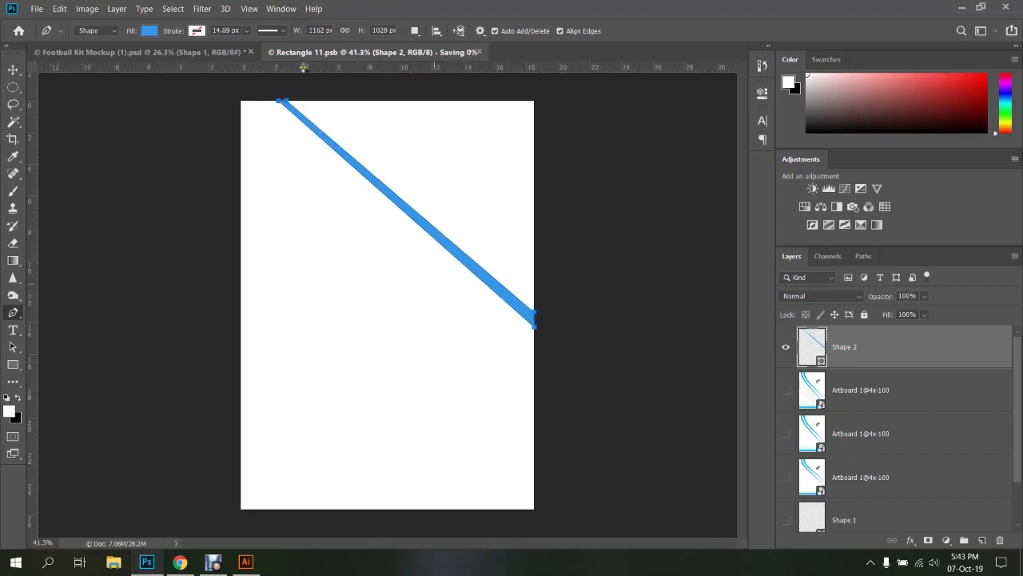
left_click(192, 53)
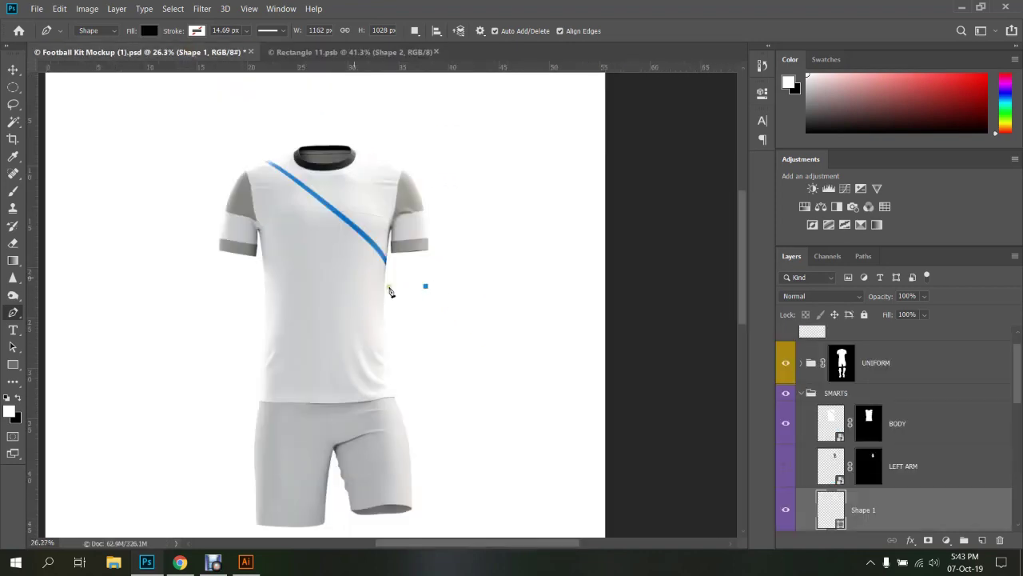
scroll(391, 292, "up", 2)
scroll(428, 280, "up", 2)
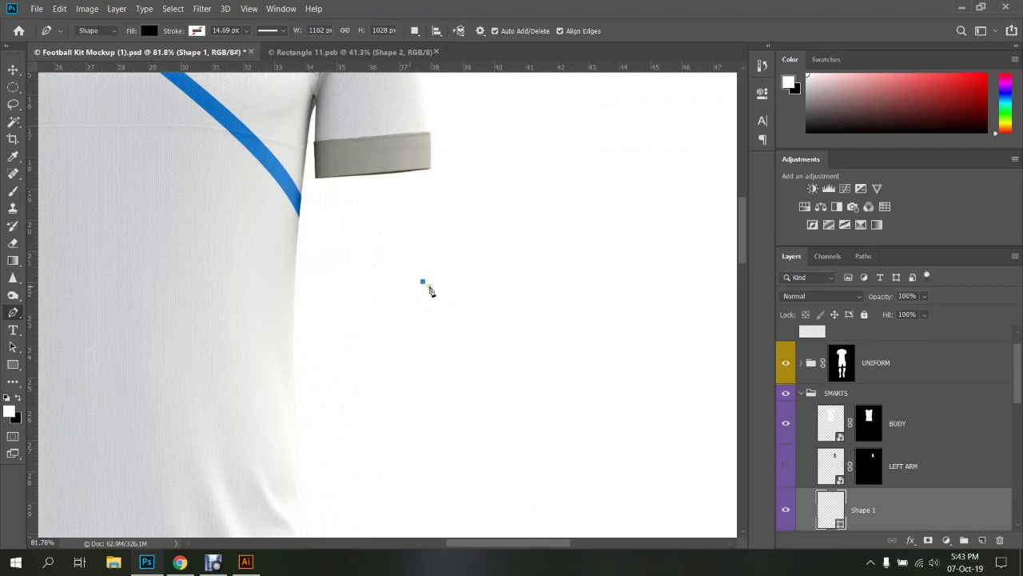
scroll(471, 278, "down", 2)
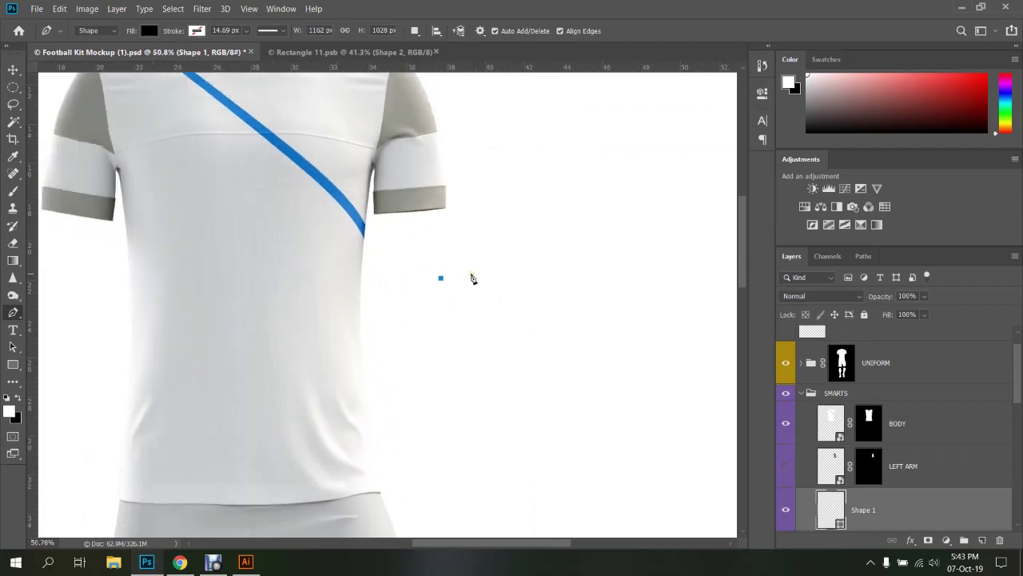
scroll(471, 279, "down", 1)
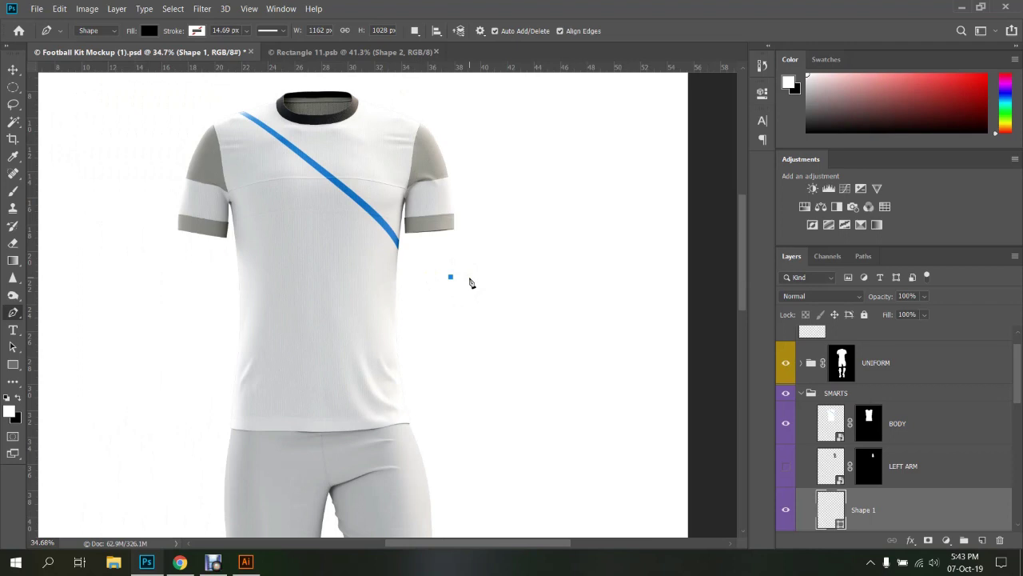
left_click(352, 52)
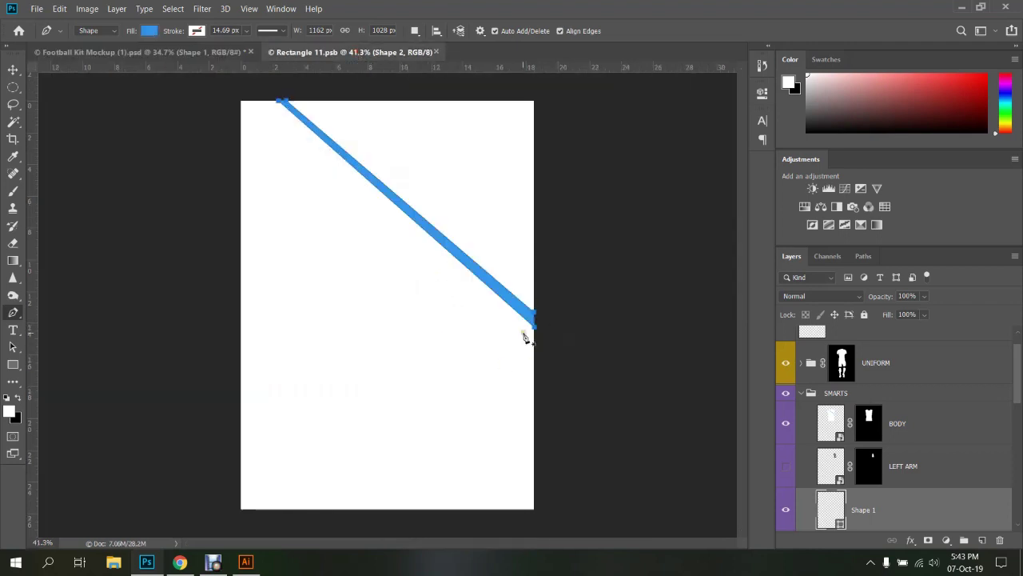
scroll(542, 337, "up", 2)
scroll(544, 327, "down", 2)
scroll(555, 319, "down", 1)
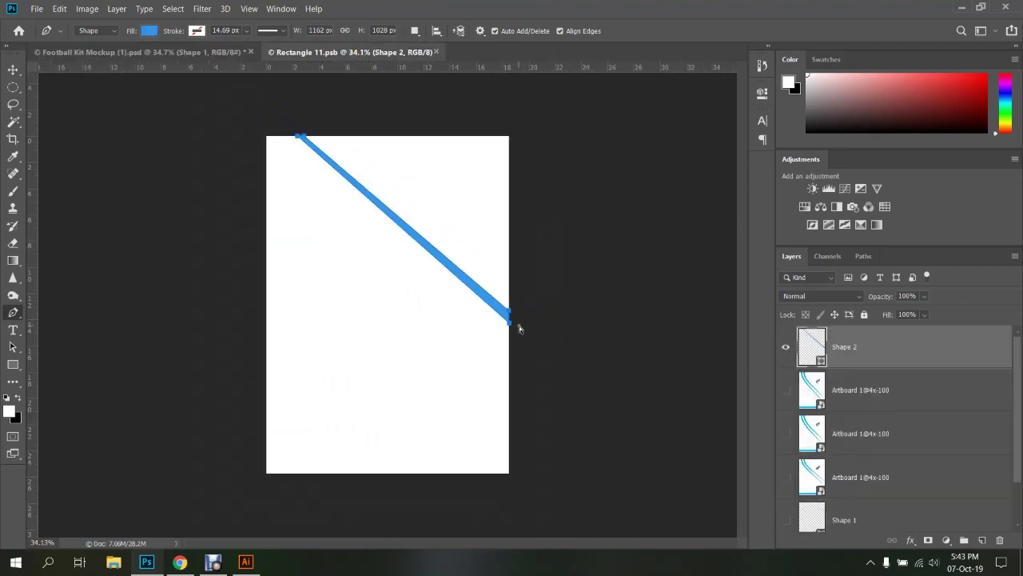
key("ctrl+z")
key("ctrl+z")
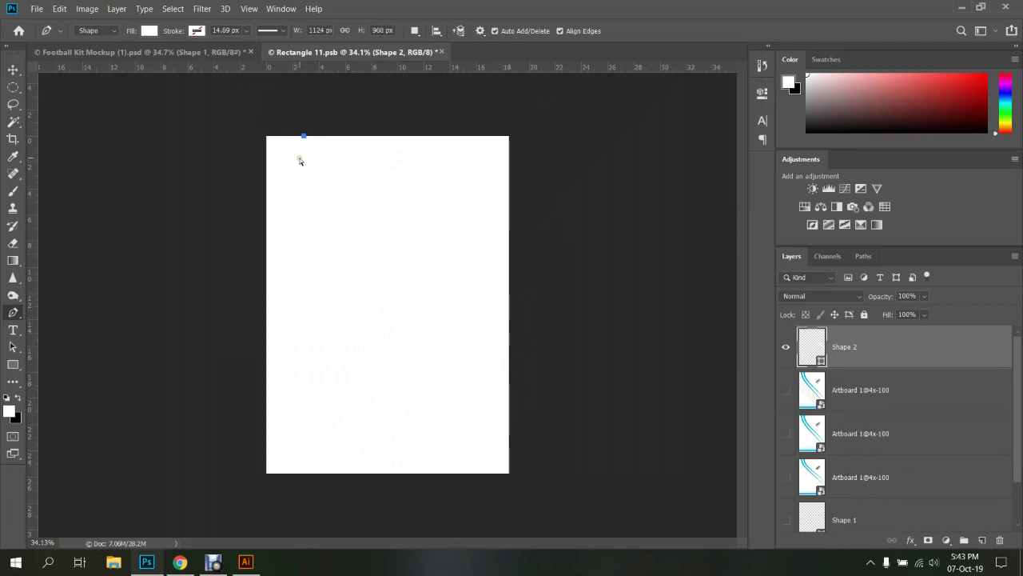
Draw a blue-filled diagonal band from the top-left corner down to the right side, and save
left_click(149, 30)
left_click(168, 98)
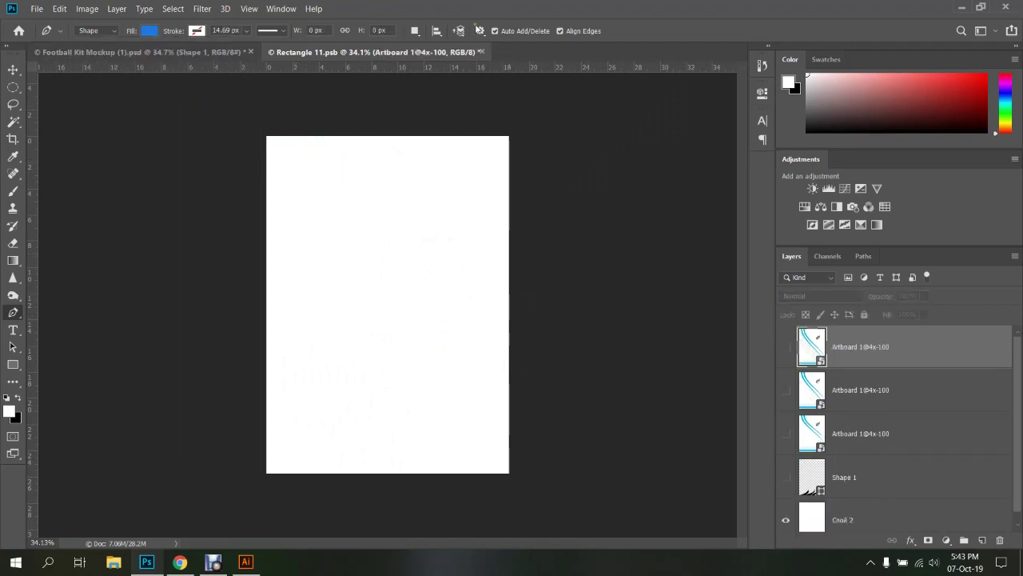
scroll(296, 145, "up", 1)
left_click(254, 101)
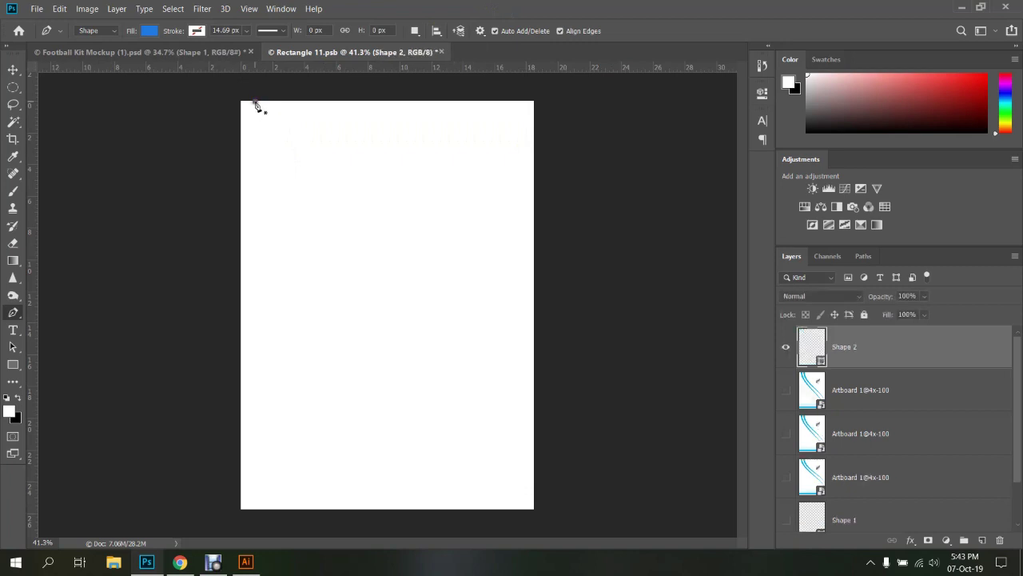
left_click(498, 357)
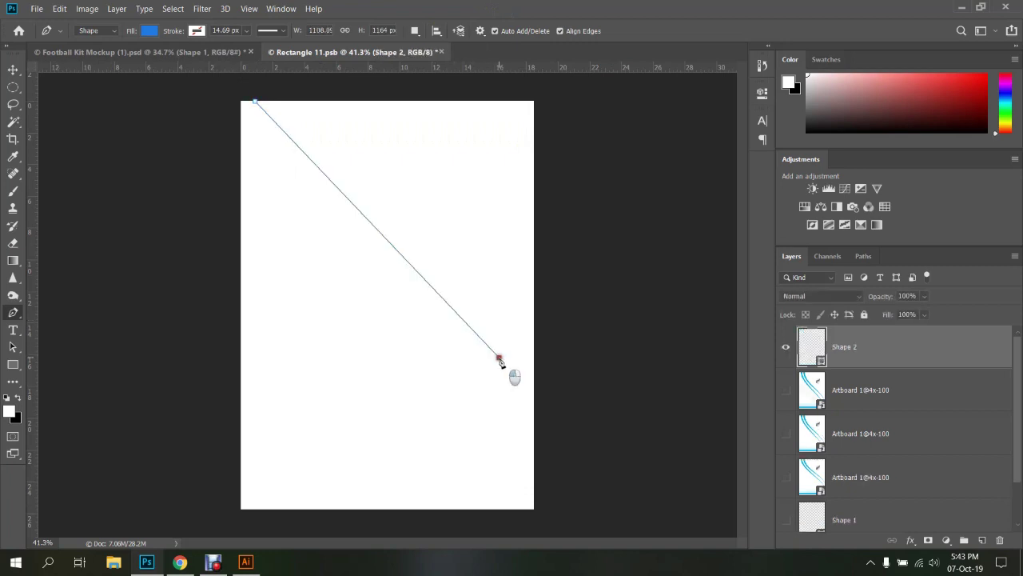
left_click(499, 312)
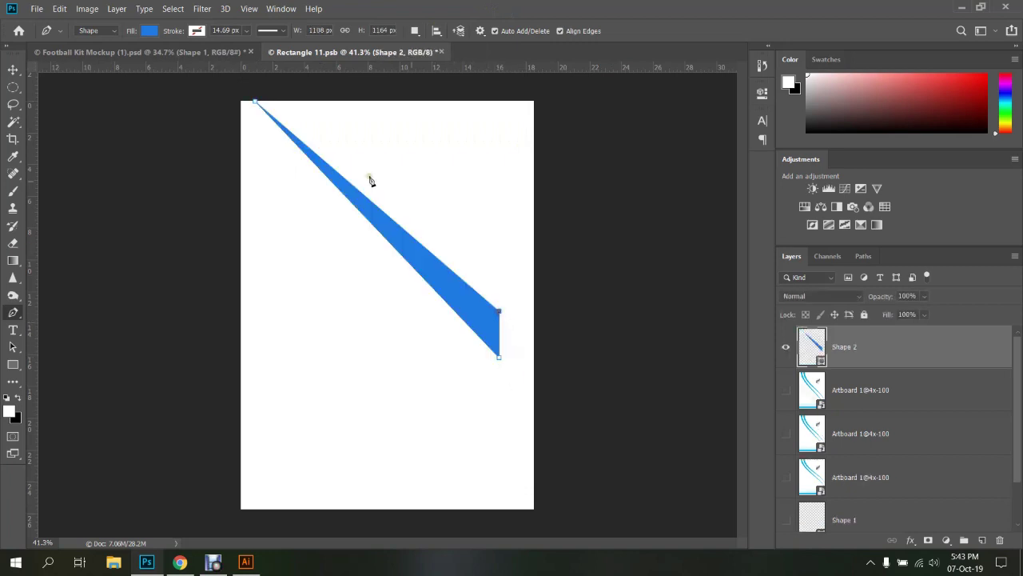
left_click(289, 103)
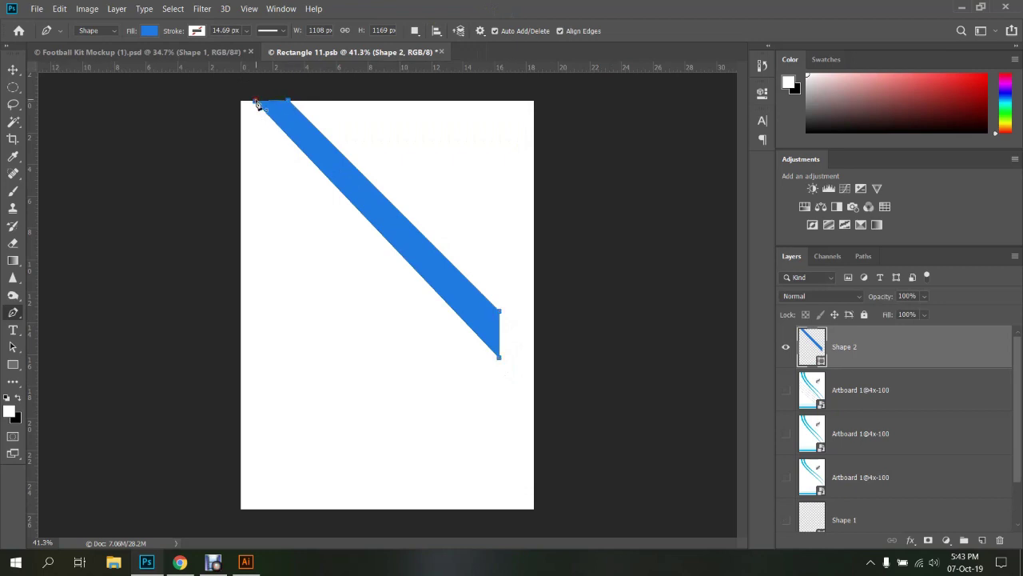
left_click(255, 102)
key("ctrl+s")
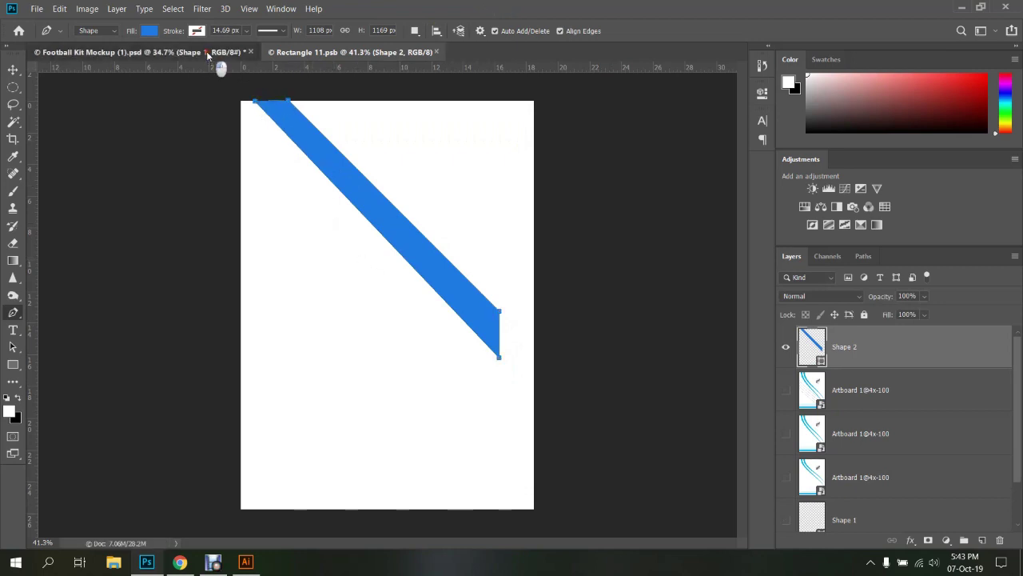
left_click(207, 53)
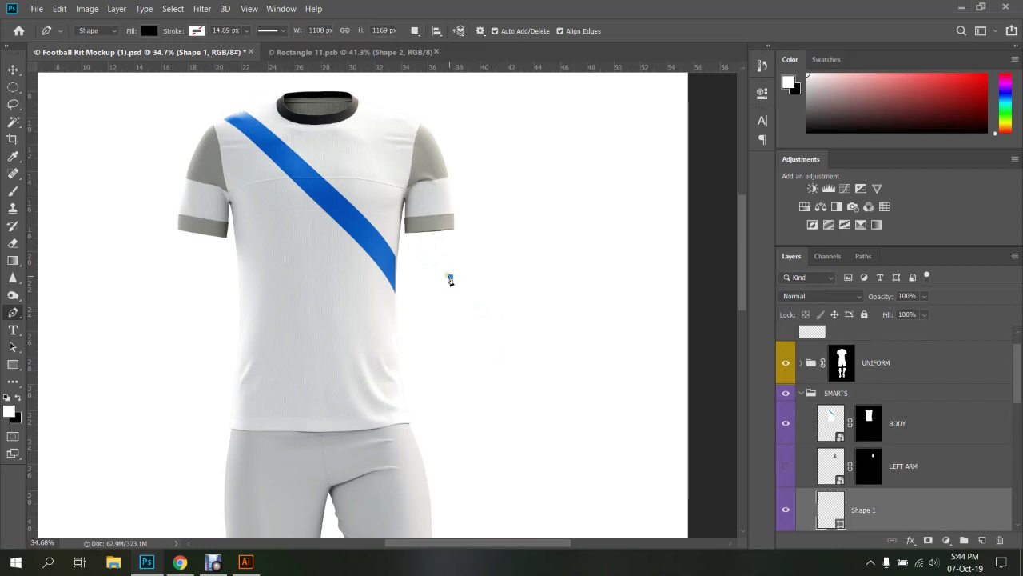
Deselect the band and compare the stripe file against the kit mockup
key("v")
left_click(528, 313)
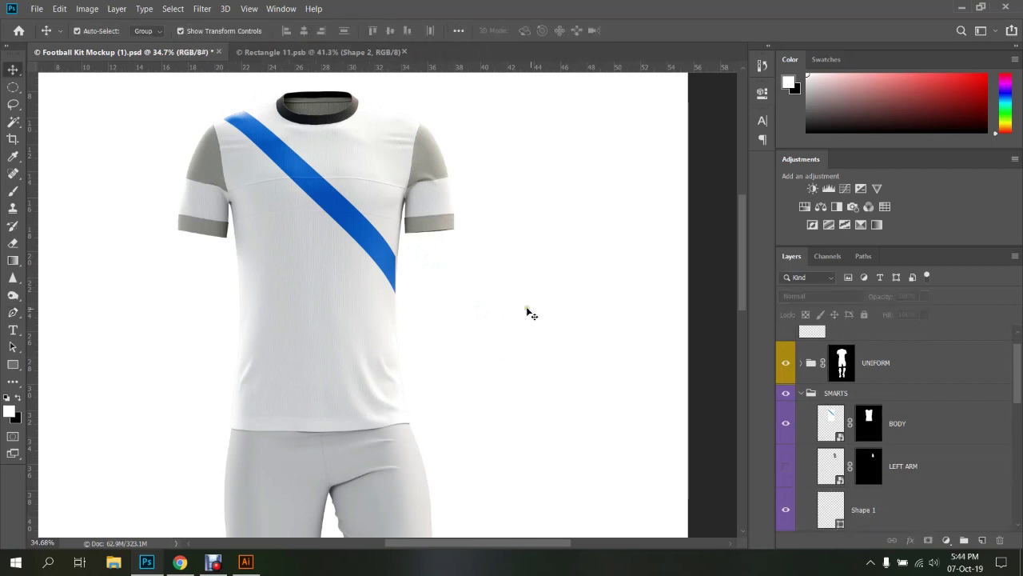
key("p")
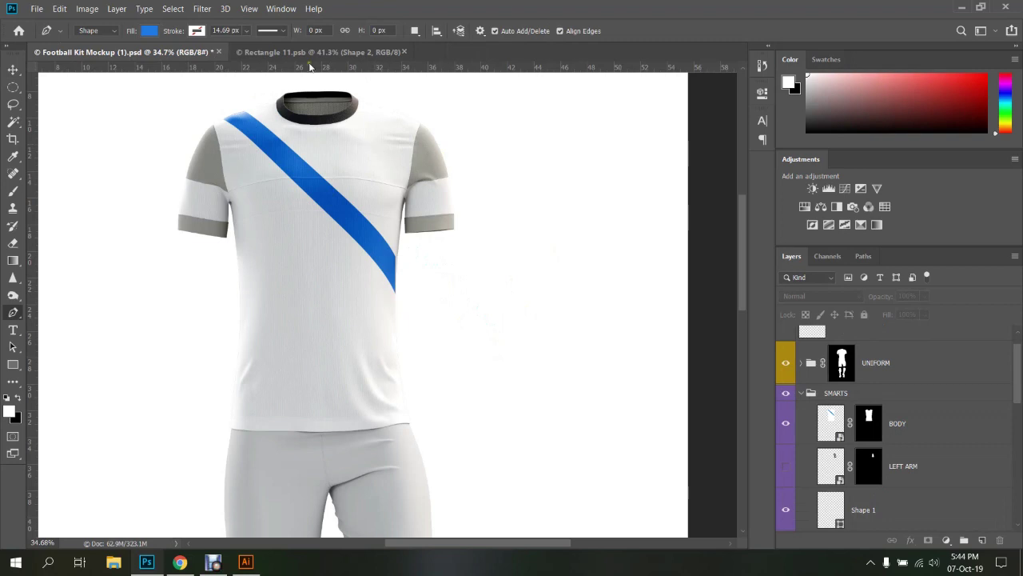
left_click(319, 53)
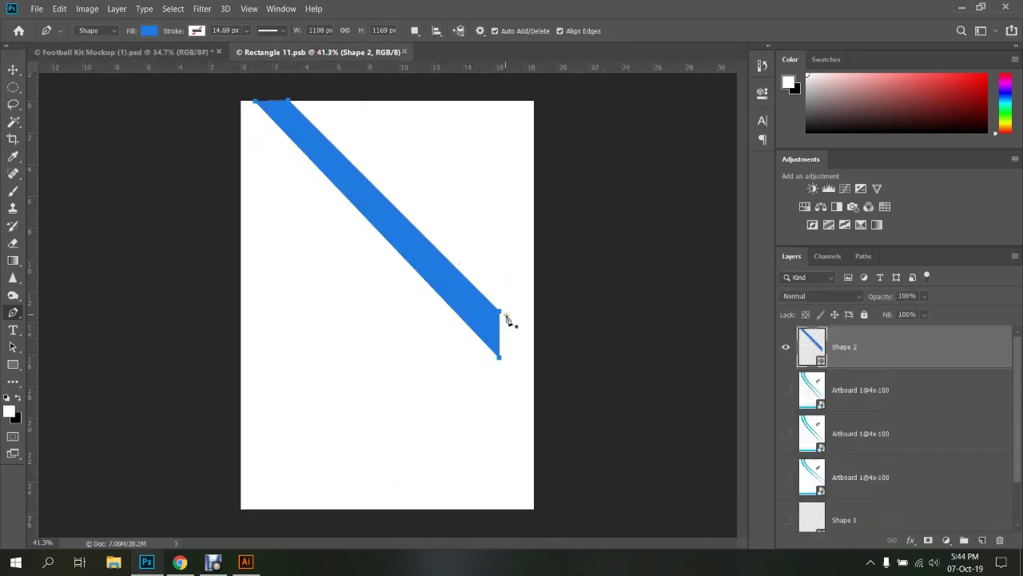
left_click(128, 52)
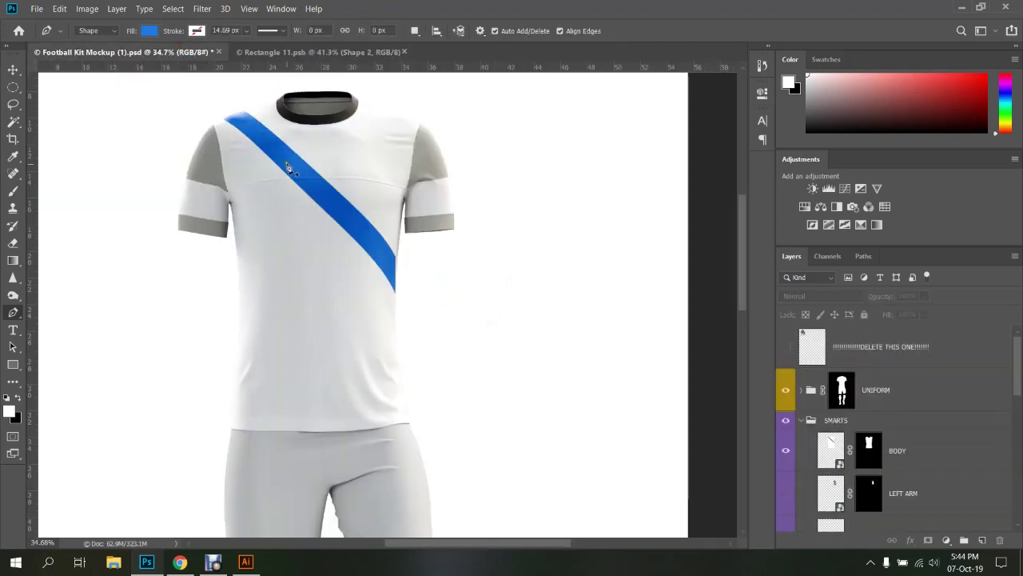
left_click(336, 53)
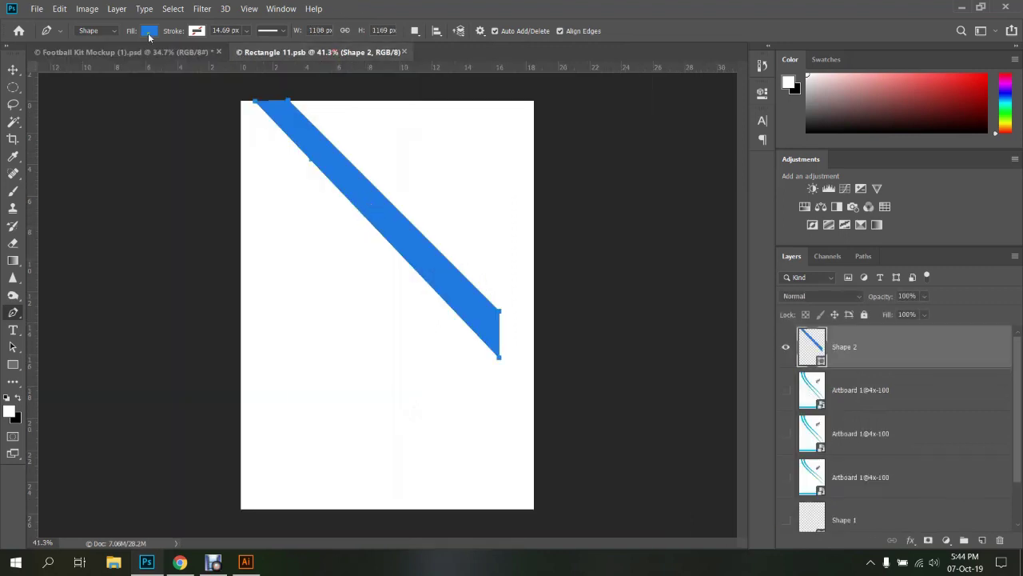
Fill the band cyan and check it on the kit mockup
left_click(149, 31)
left_click(122, 115)
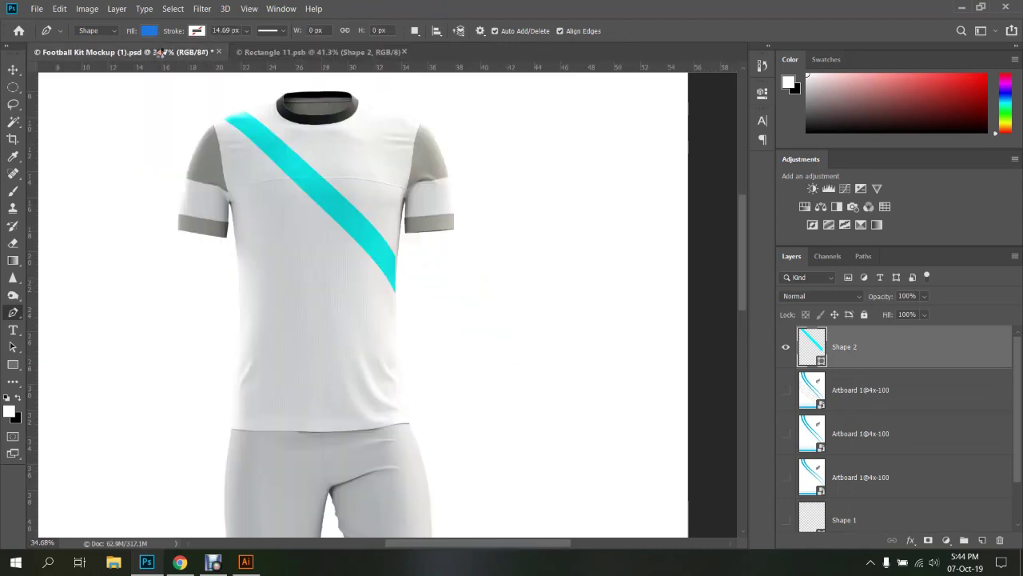
left_click(162, 52)
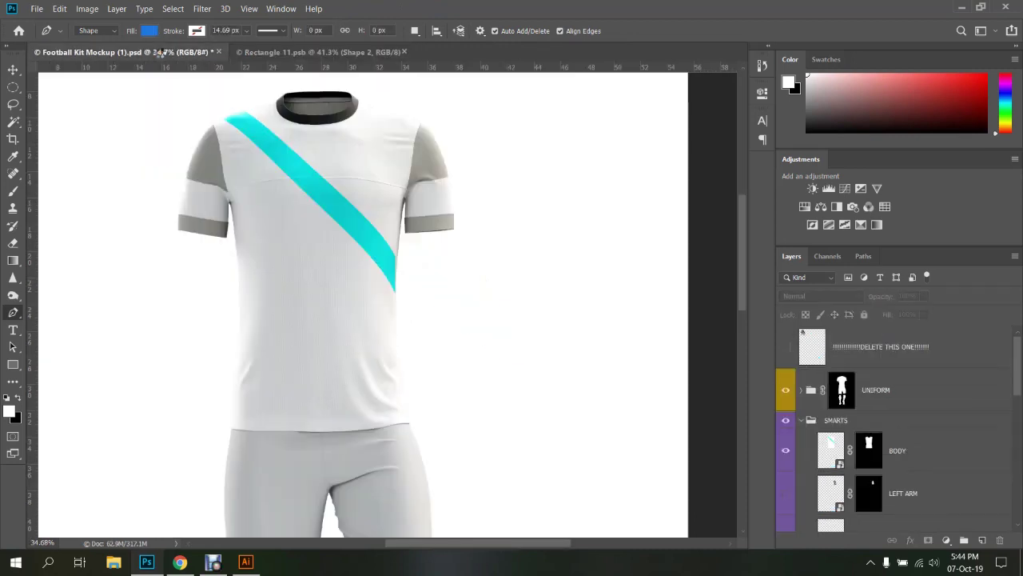
left_click(320, 52)
Change the band's fill to dark charcoal, save, and view the black sash on the mockup
left_click(149, 31)
scroll(171, 164, "down", 2)
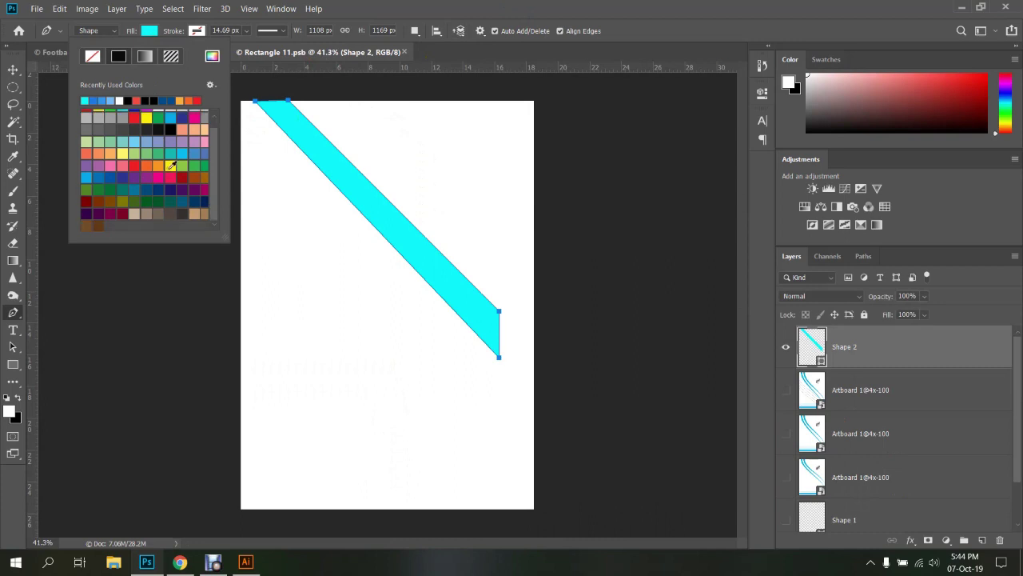
left_click(160, 130)
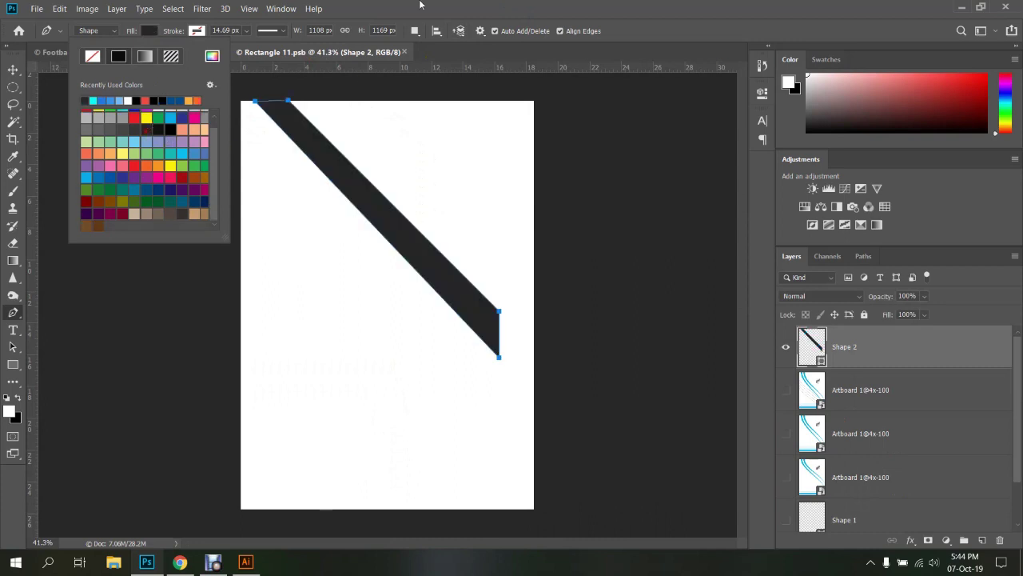
left_click(310, 48)
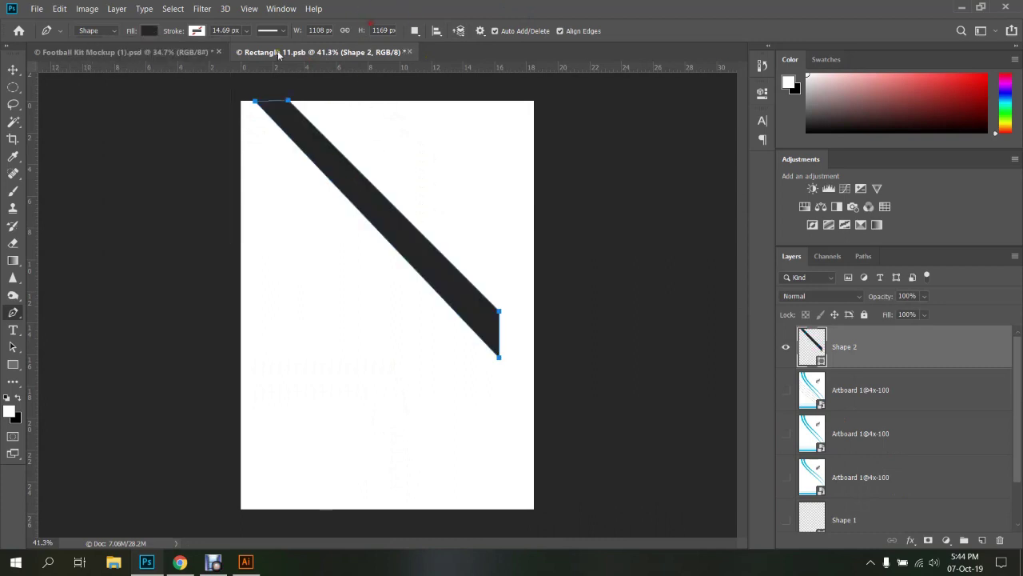
left_click(192, 53)
left_click(296, 53)
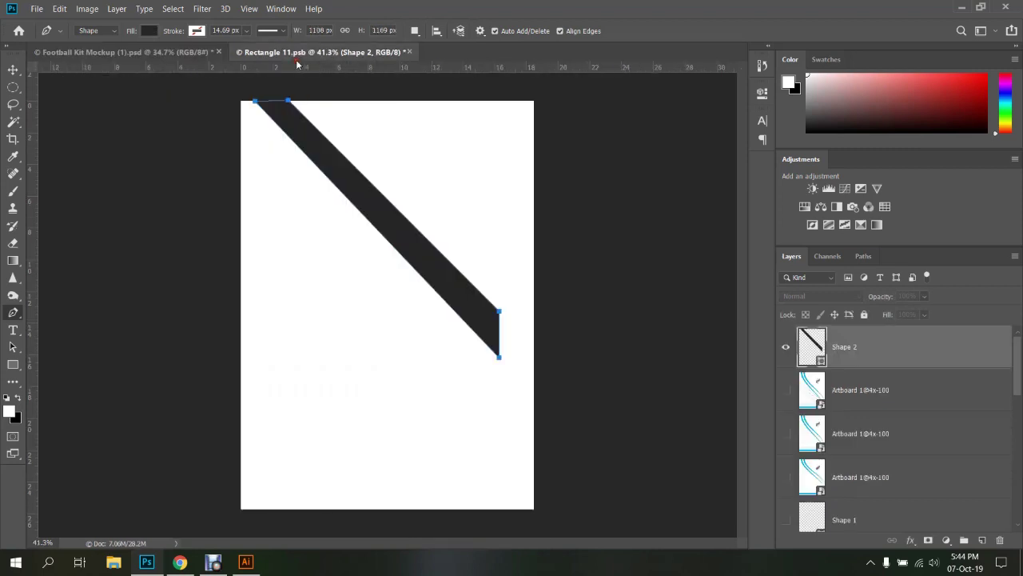
key("ctrl+s")
left_click(171, 53)
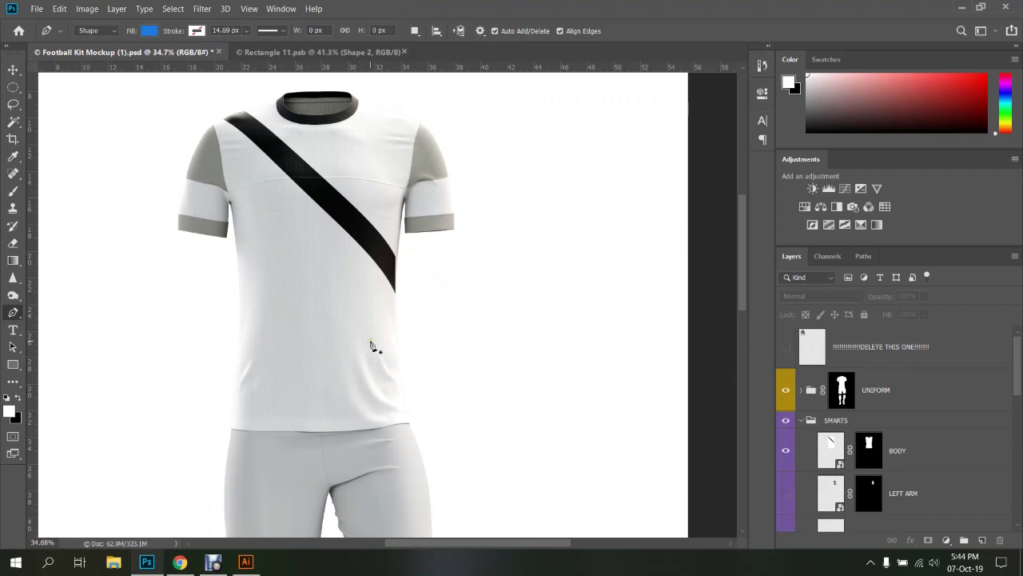
left_click(320, 53)
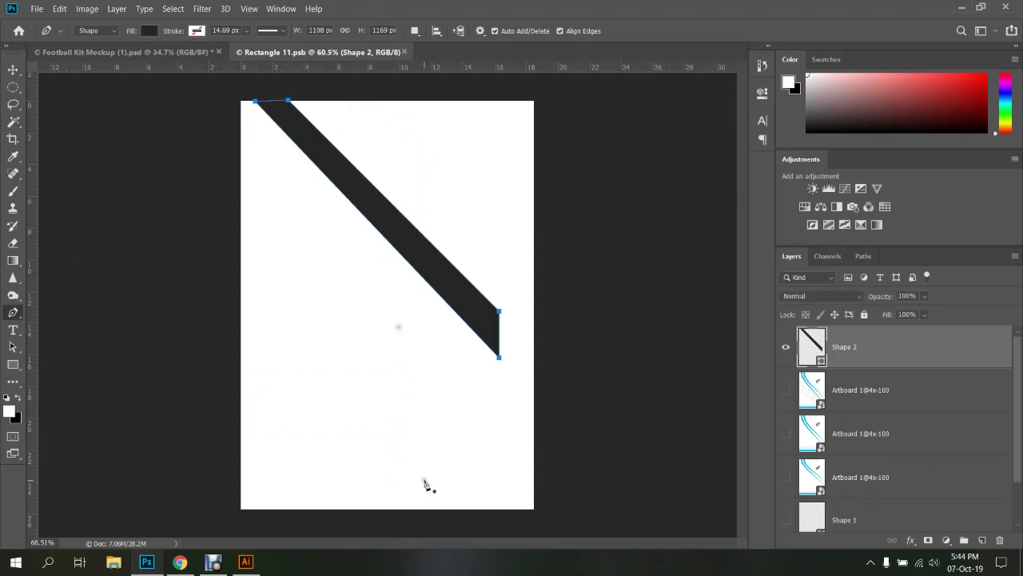
Draw a black bar along the bottom edge and set its height to 40 px
scroll(423, 484, "up", 3)
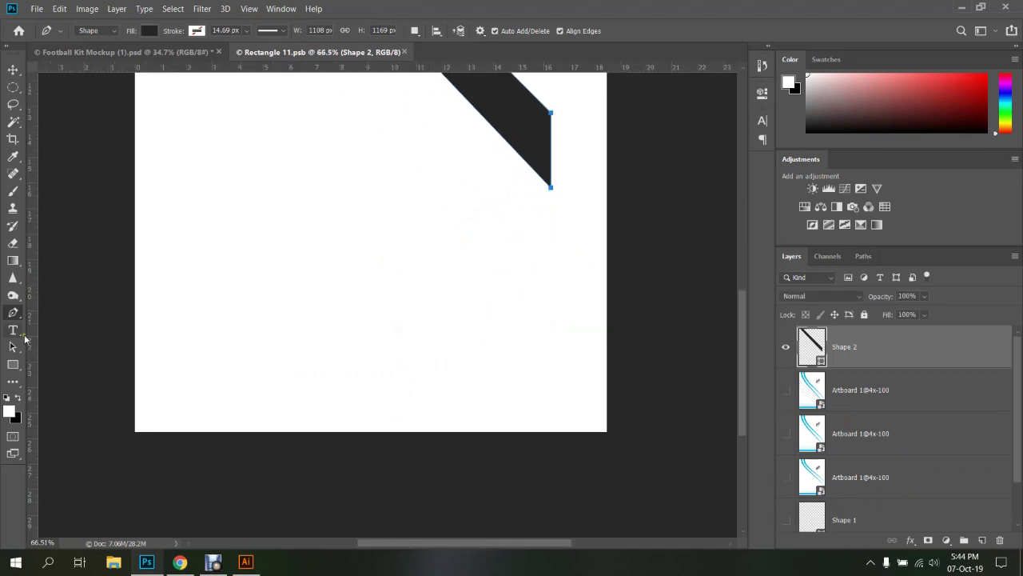
left_click(13, 364)
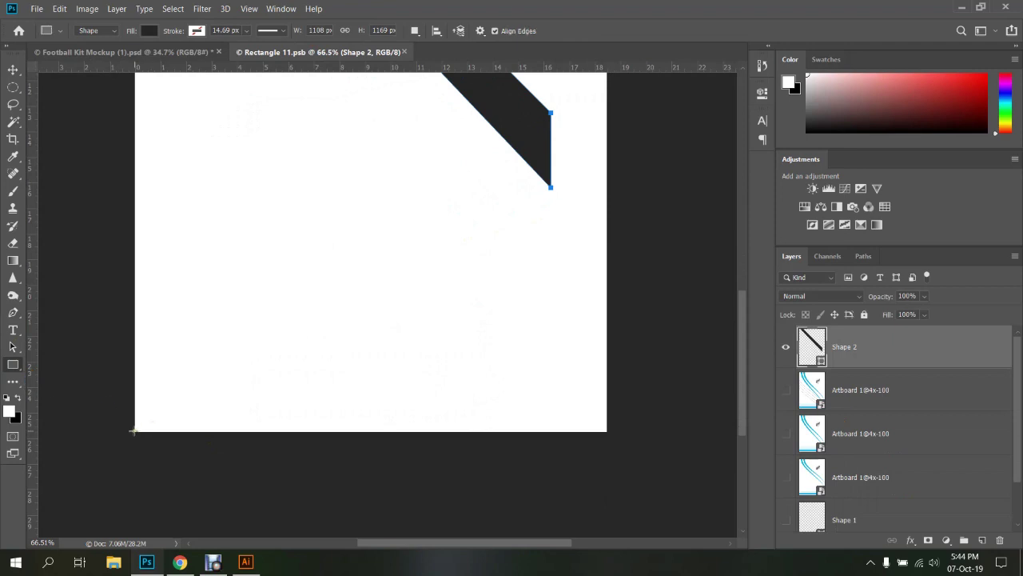
left_click_drag(133, 431, 607, 407)
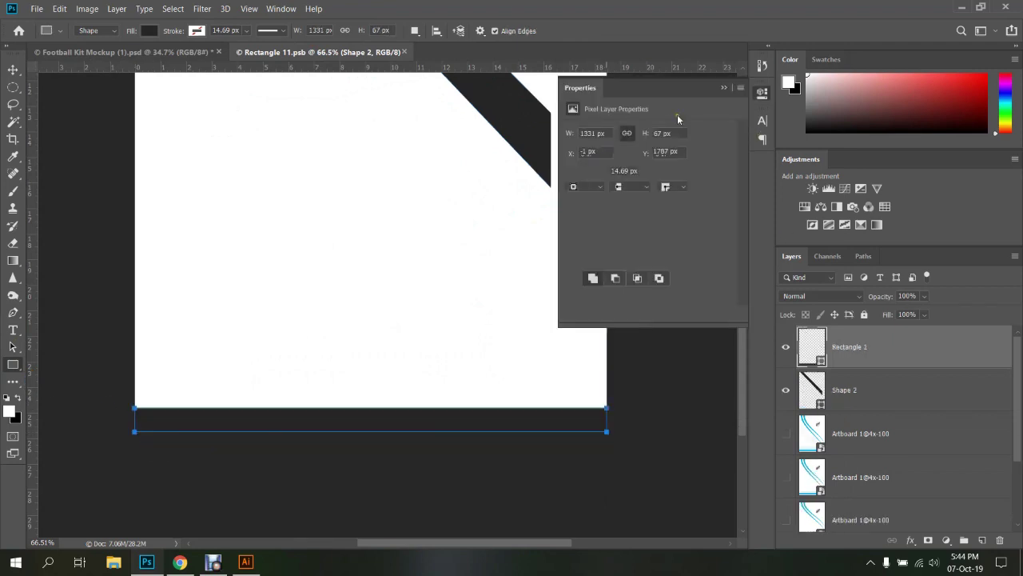
left_click(675, 135)
double_click(676, 134)
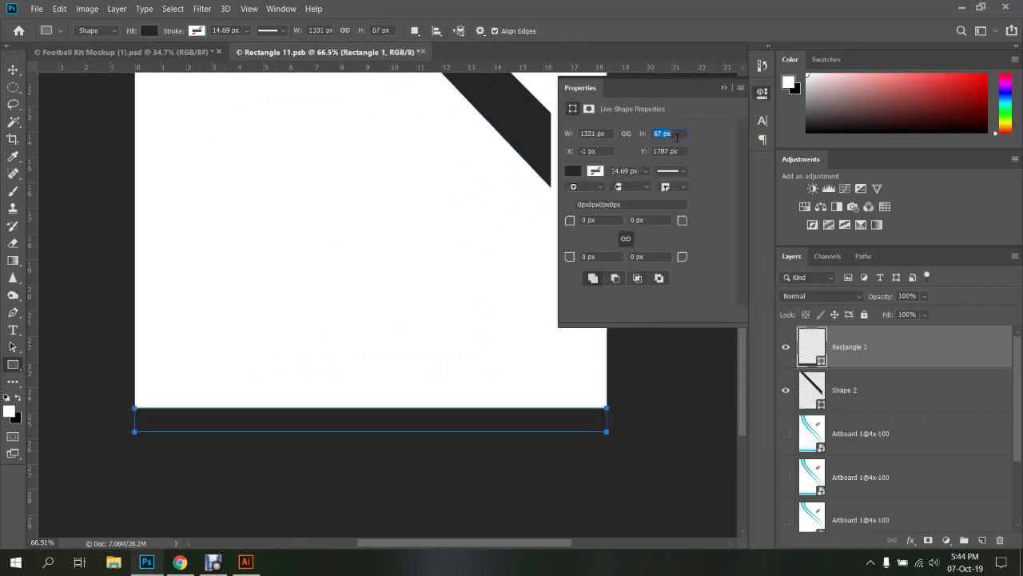
type("40")
key("Return")
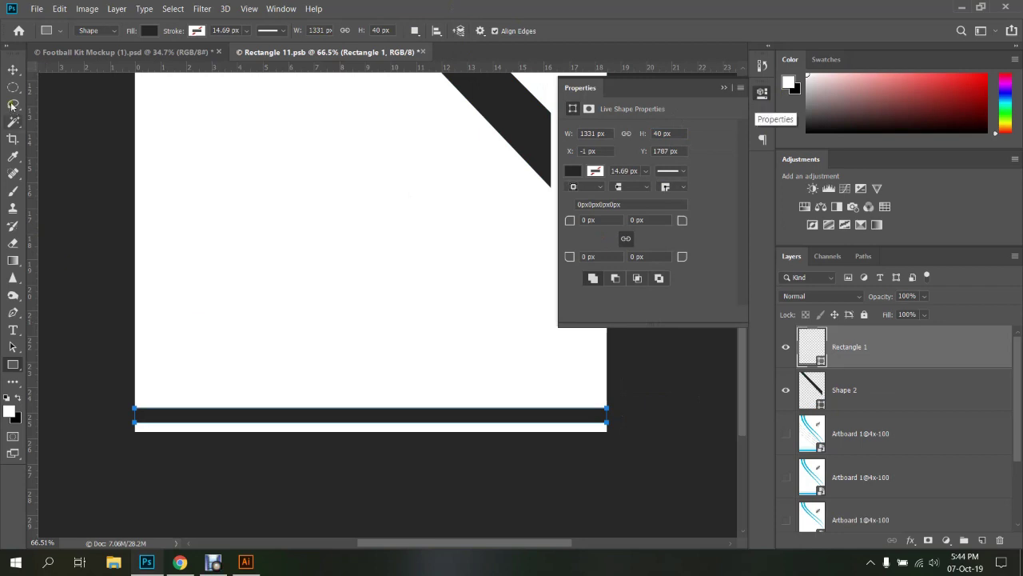
Duplicate the bar upward twice, making the copies 30 px and 25 px high
key("v")
left_click_drag(387, 417, 396, 389)
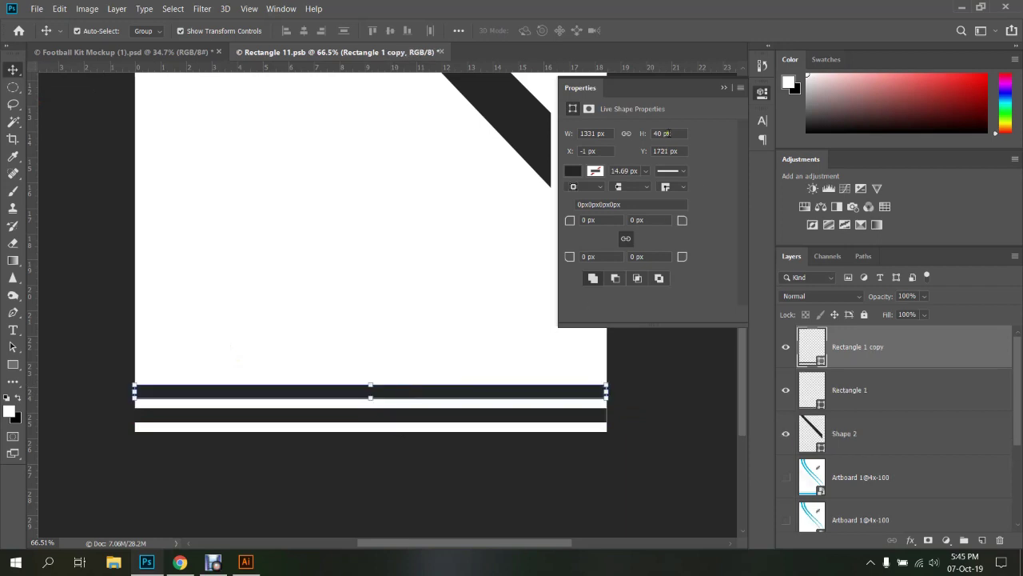
left_click(668, 133)
type("0")
key("Return")
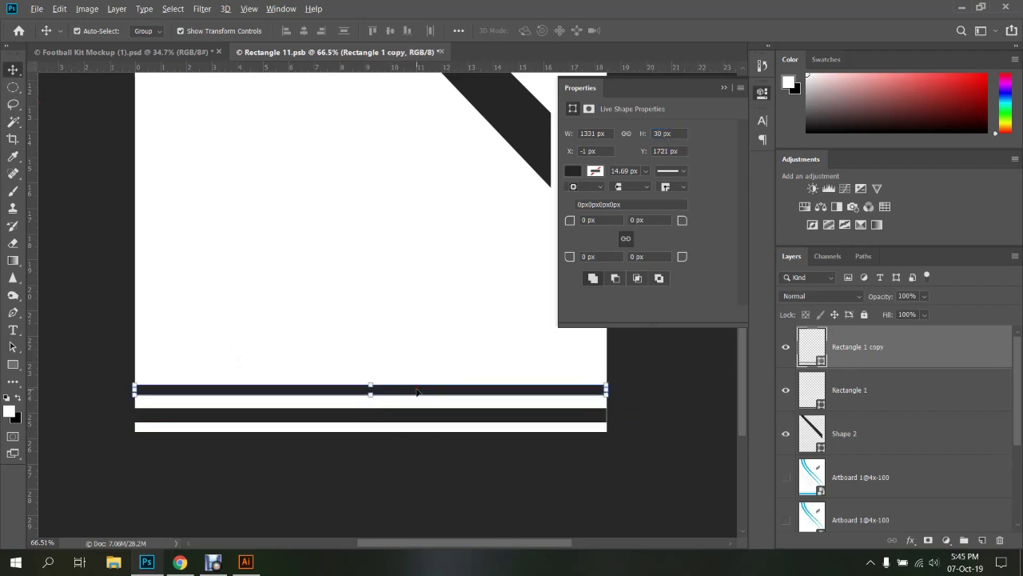
left_click_drag(416, 391, 422, 368)
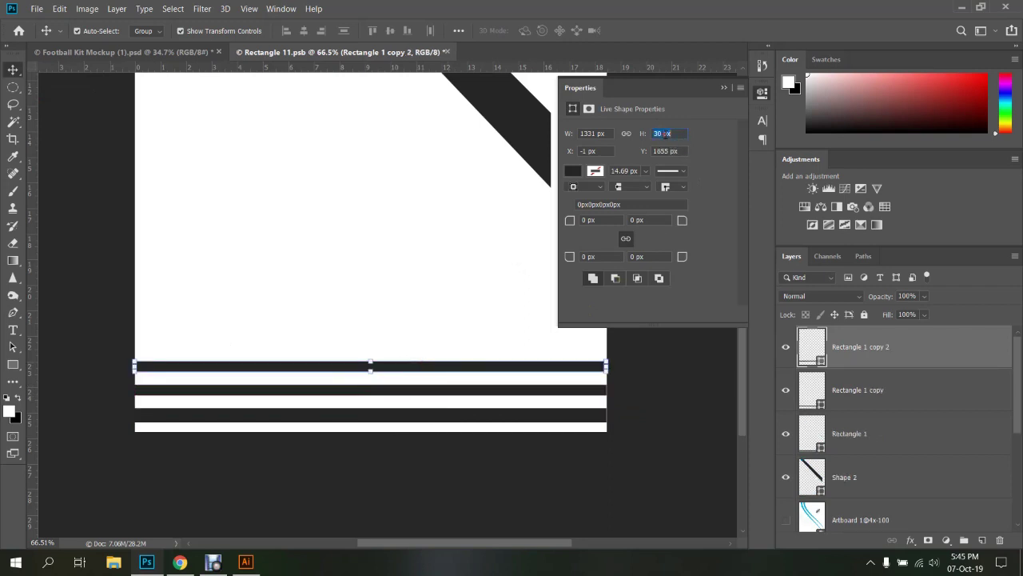
type("25")
key("Return")
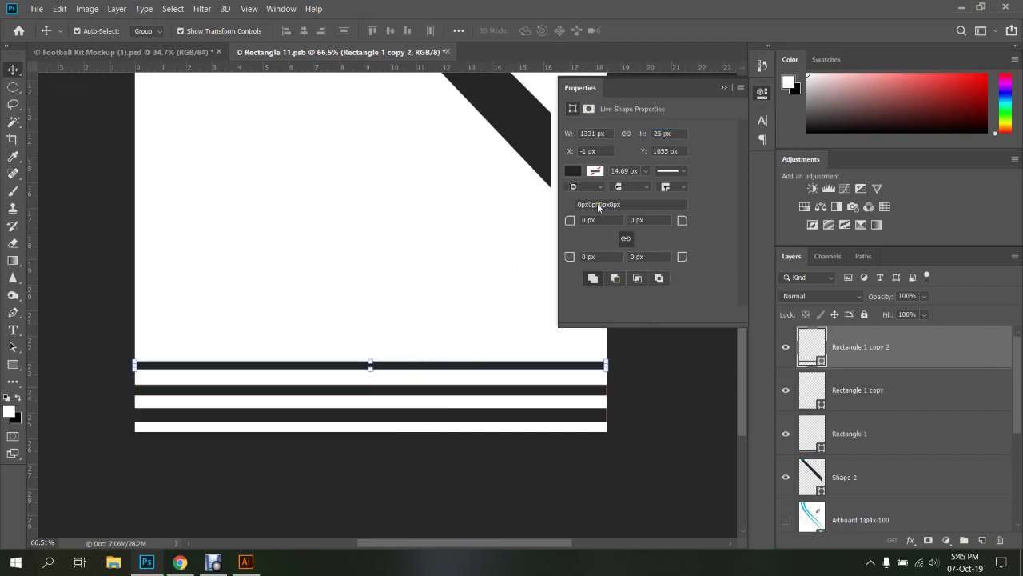
Add a fourth bar higher up with a 15 px height
left_click_drag(420, 366, 425, 344)
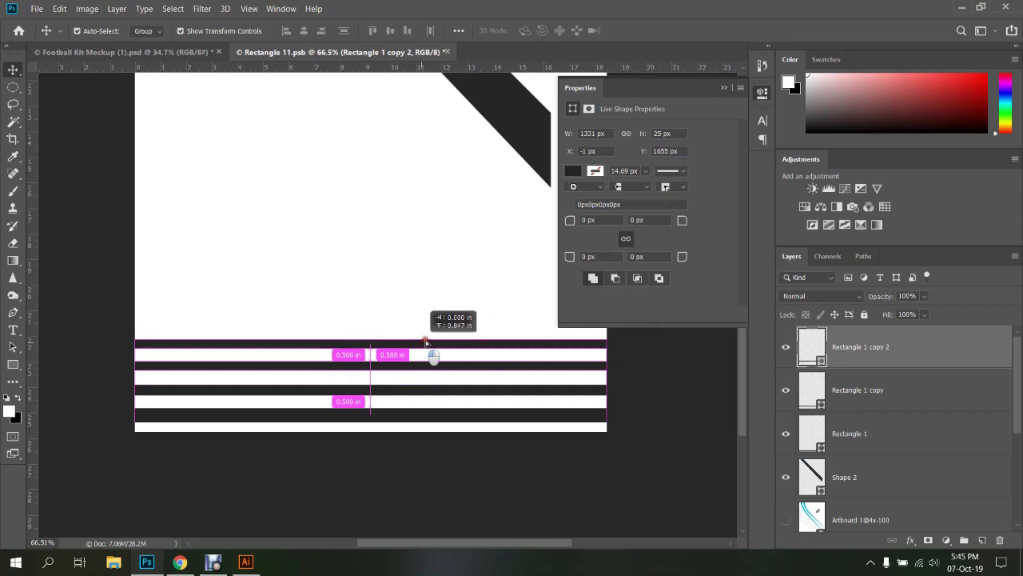
left_click(664, 134)
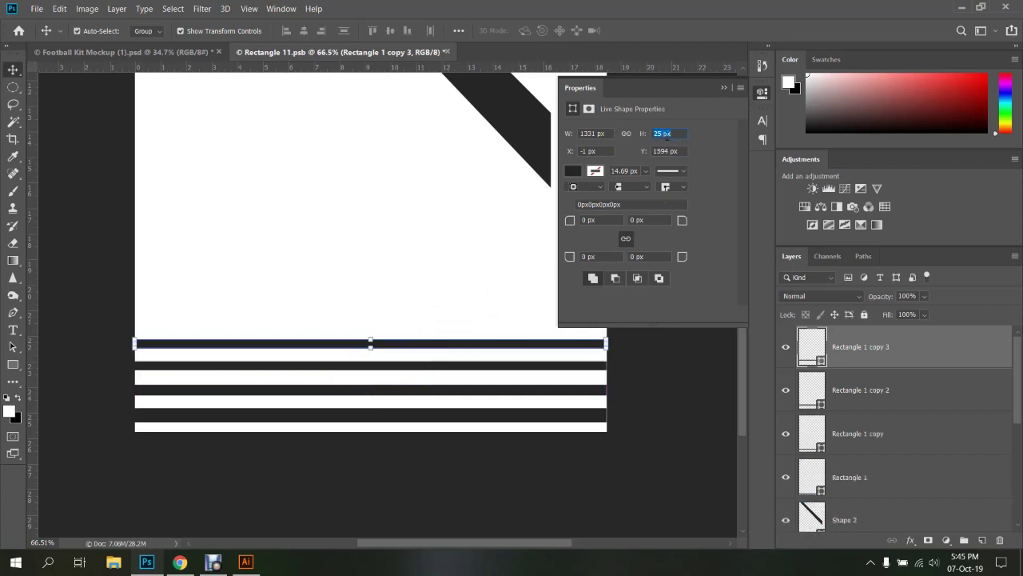
type("10")
key("Return")
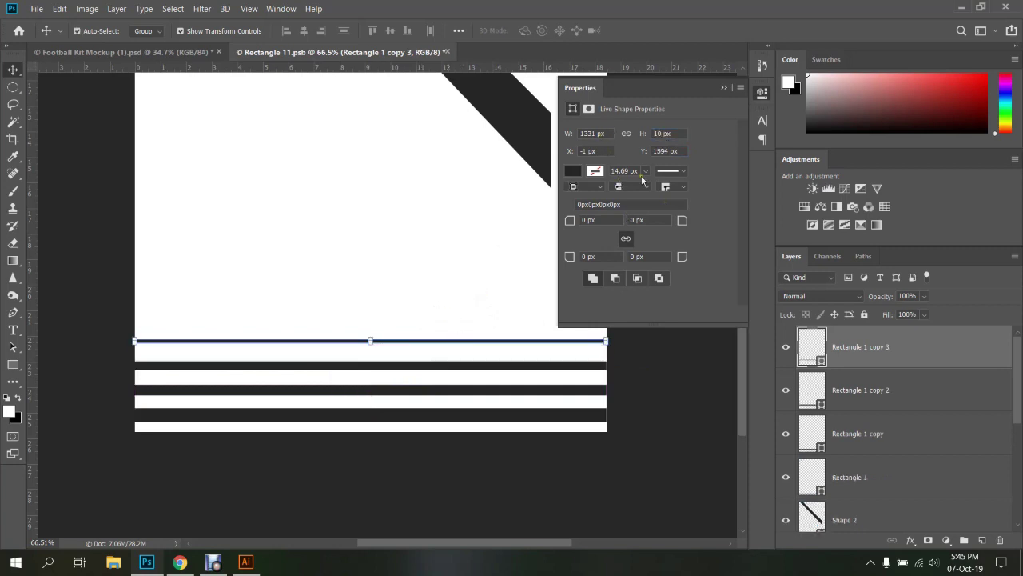
left_click(662, 134)
type("5")
key("Return")
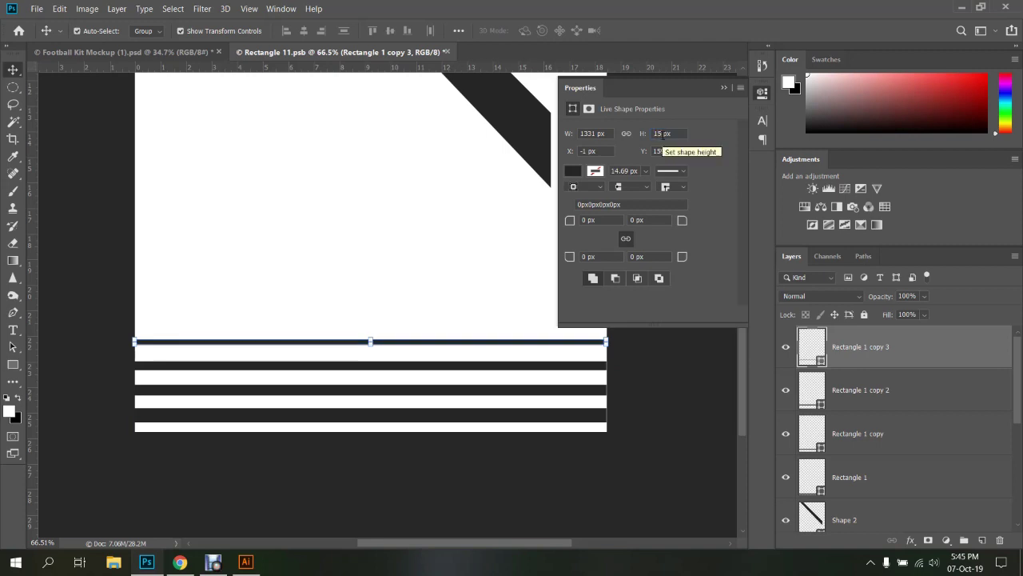
Deselect the stripes and inspect the four hem stripes on the kit mockup
left_click(393, 296)
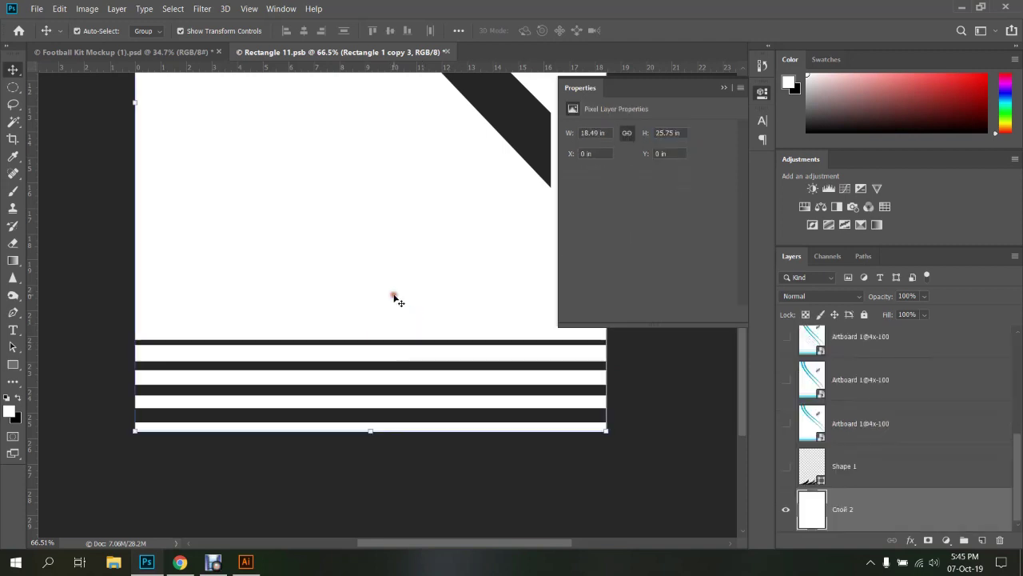
left_click(186, 53)
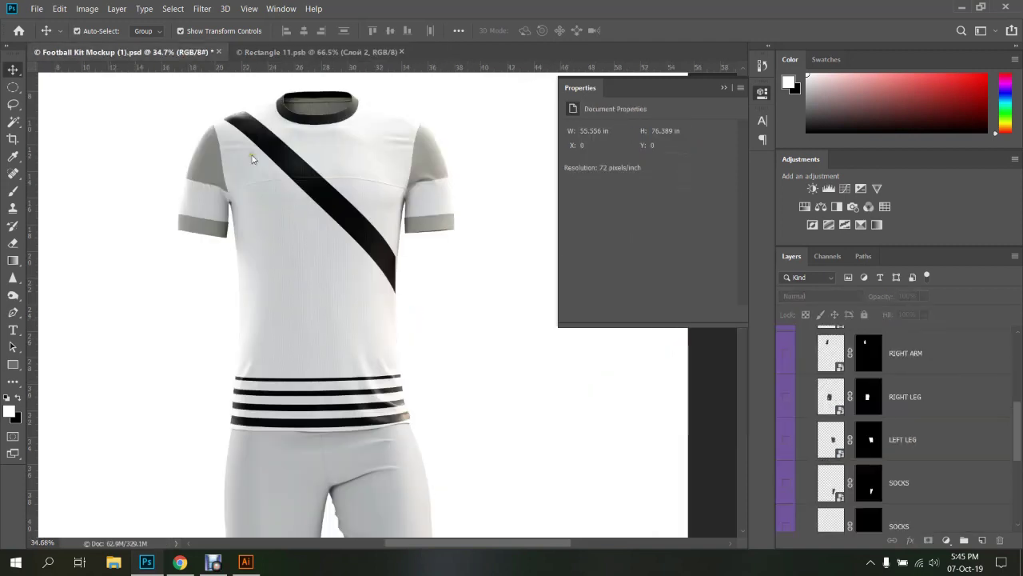
scroll(426, 284, "down", 5)
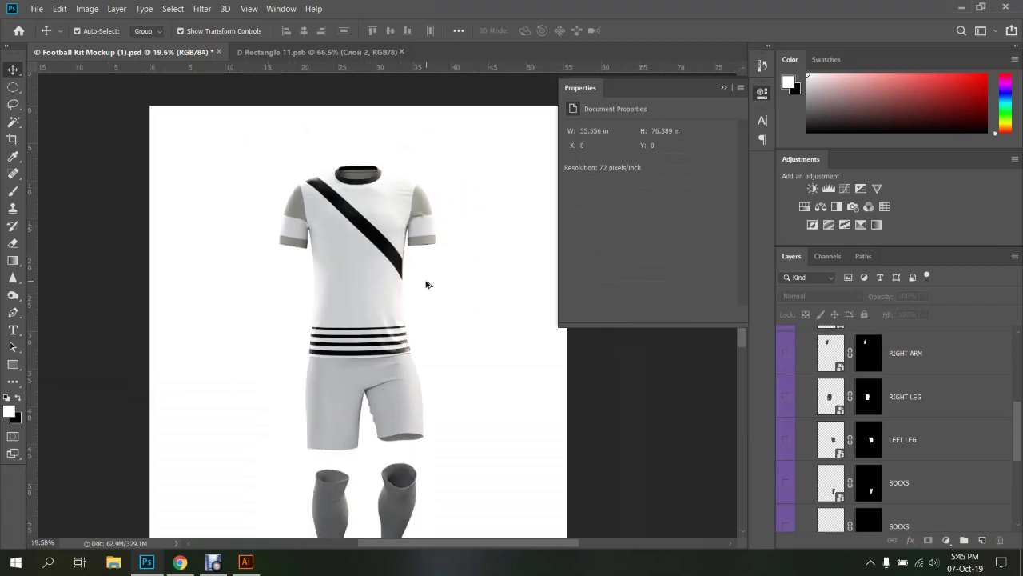
scroll(358, 266, "up", 3)
scroll(320, 275, "up", 2)
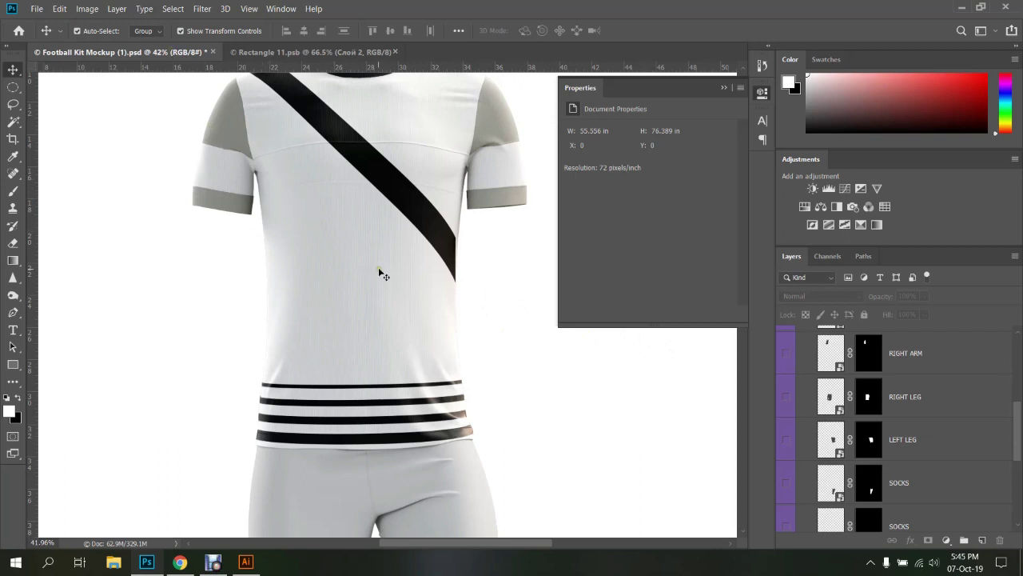
Compare the Rectangle 11.psb artwork with the mockup, ending on the artwork
left_click(312, 52)
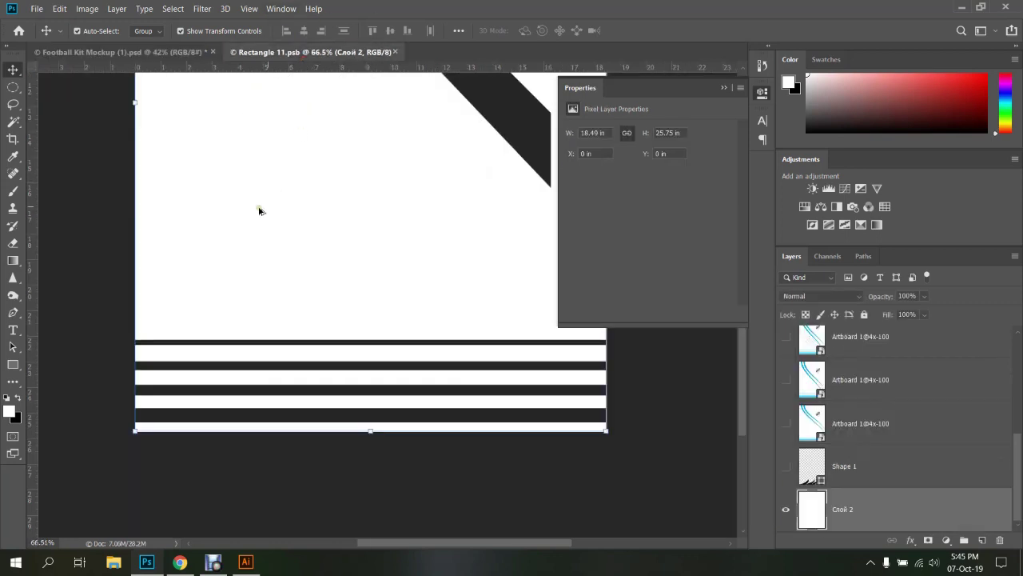
scroll(258, 208, "down", 2)
left_click_drag(273, 260, 275, 282)
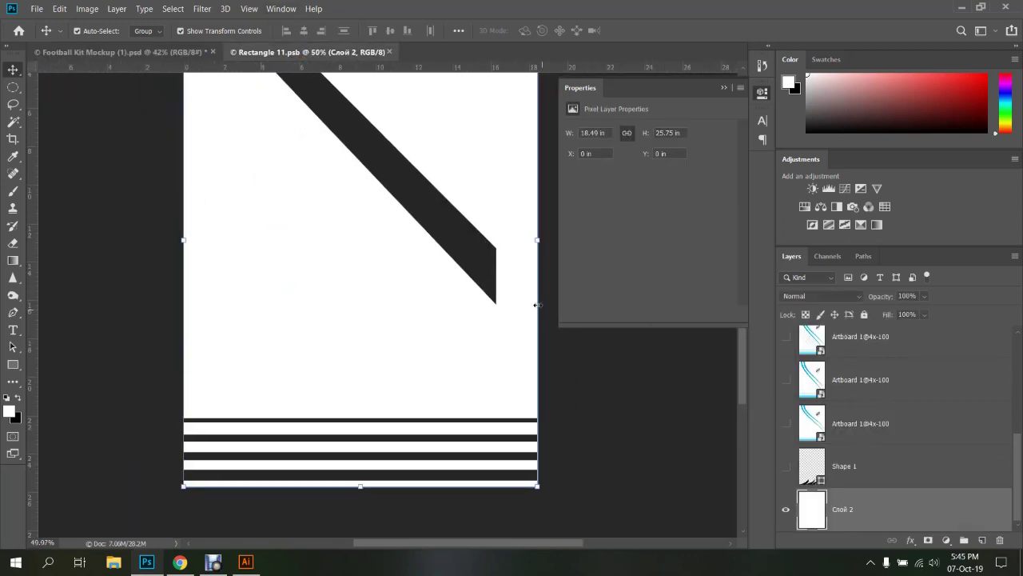
scroll(392, 278, "up", 2)
scroll(393, 278, "up", 1)
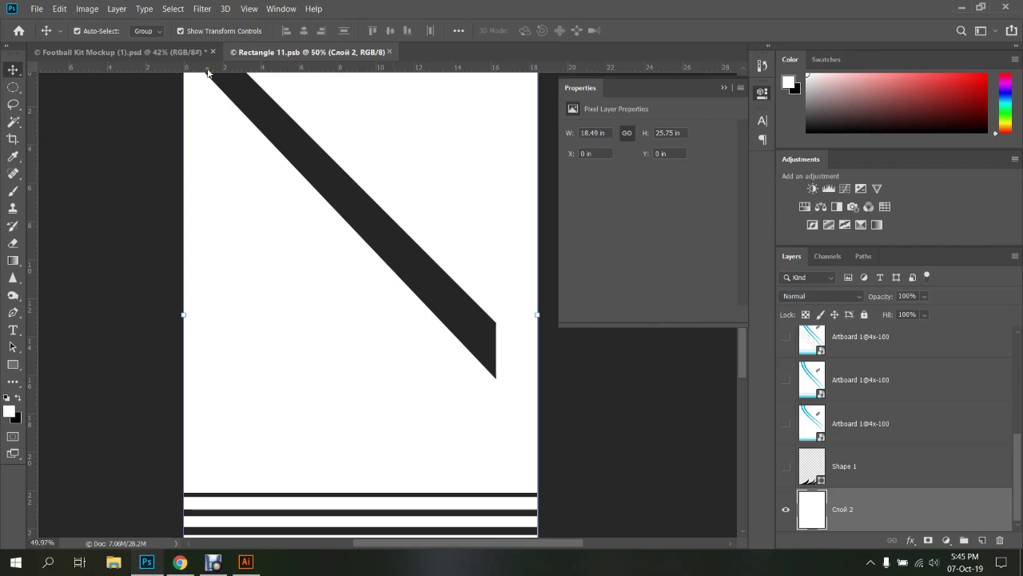
left_click(173, 54)
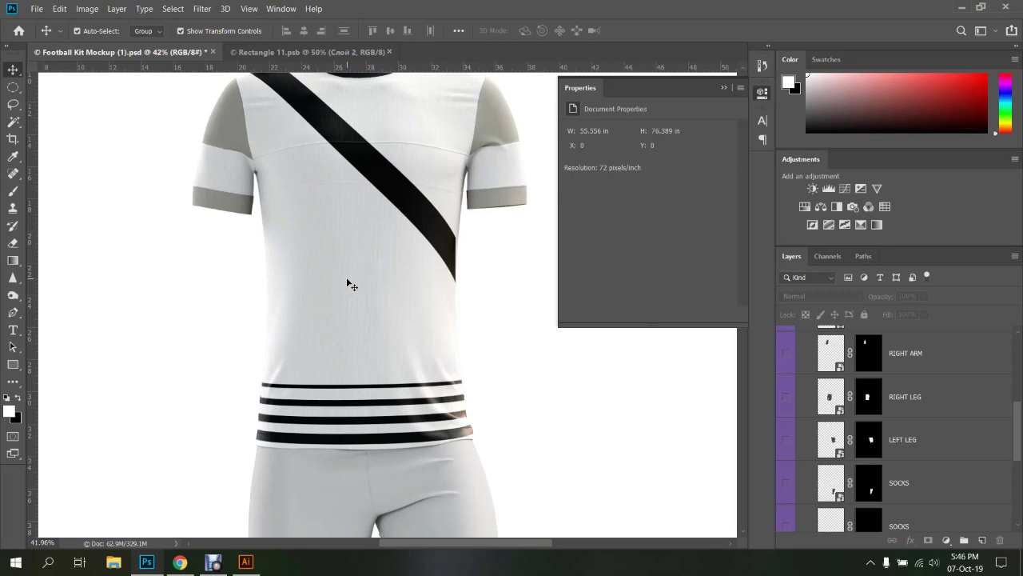
left_click(312, 52)
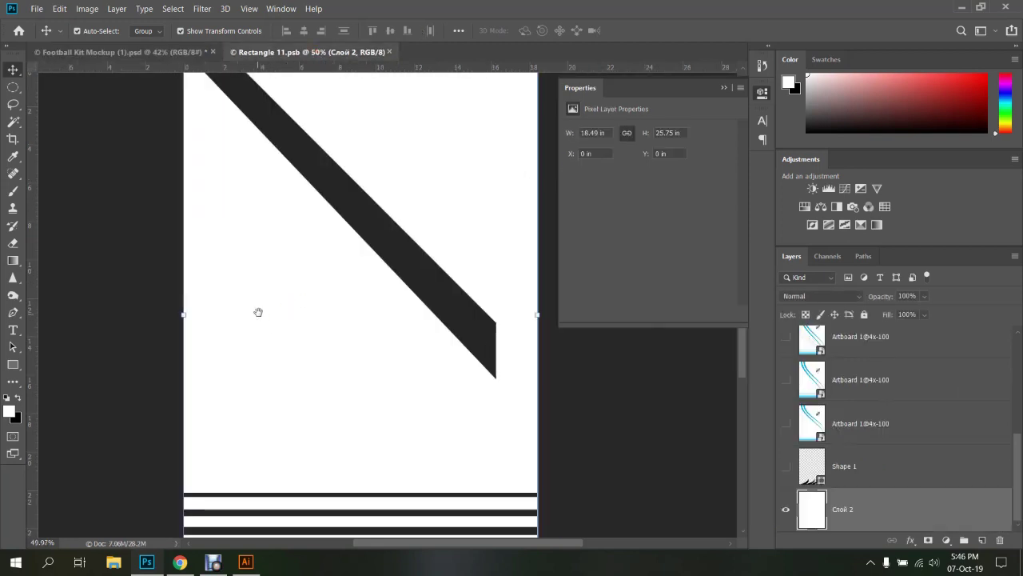
Draw a closed black triangle pointing inward from the artwork's left edge
key("x")
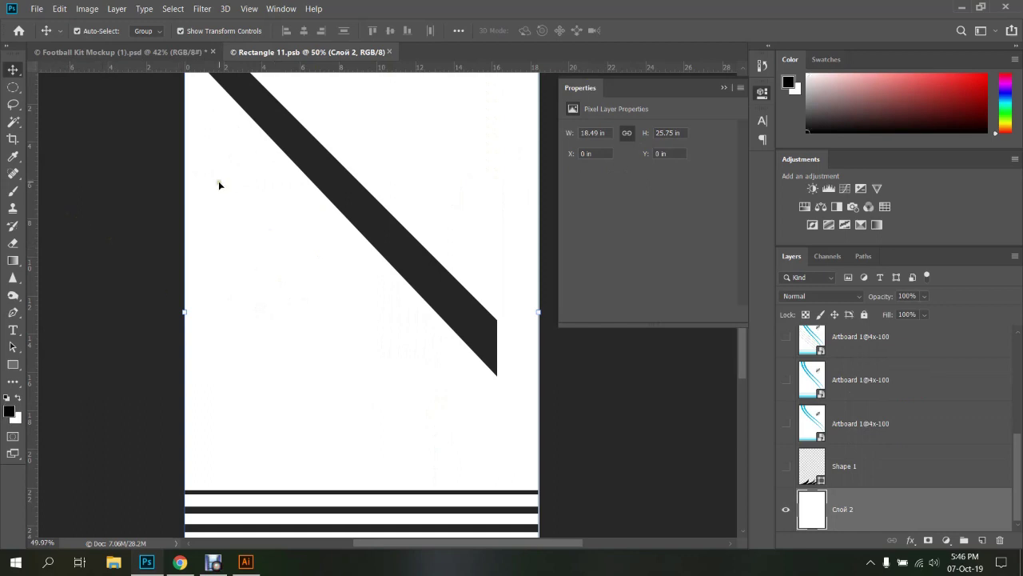
key("p")
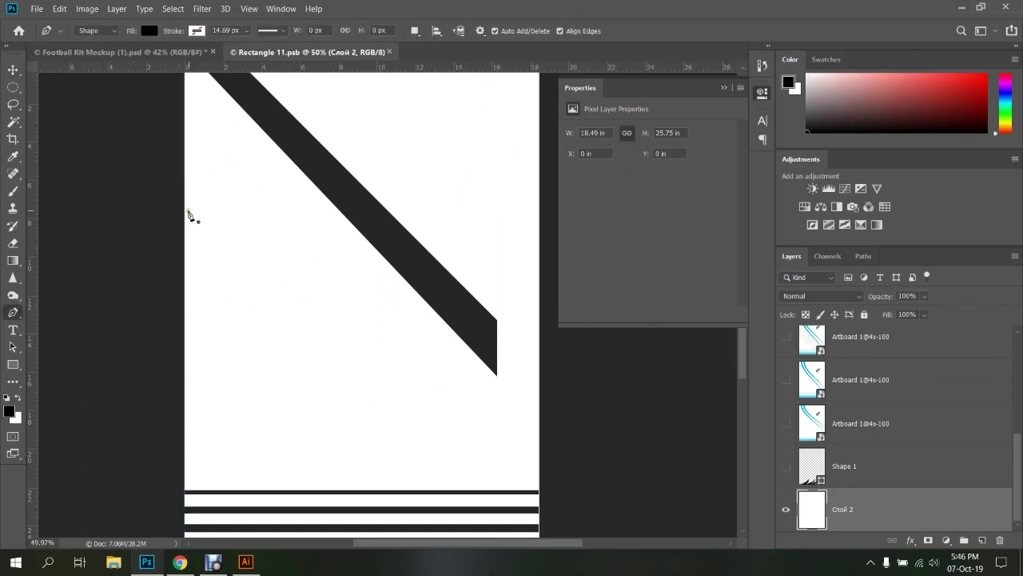
left_click(184, 202)
left_click(314, 332)
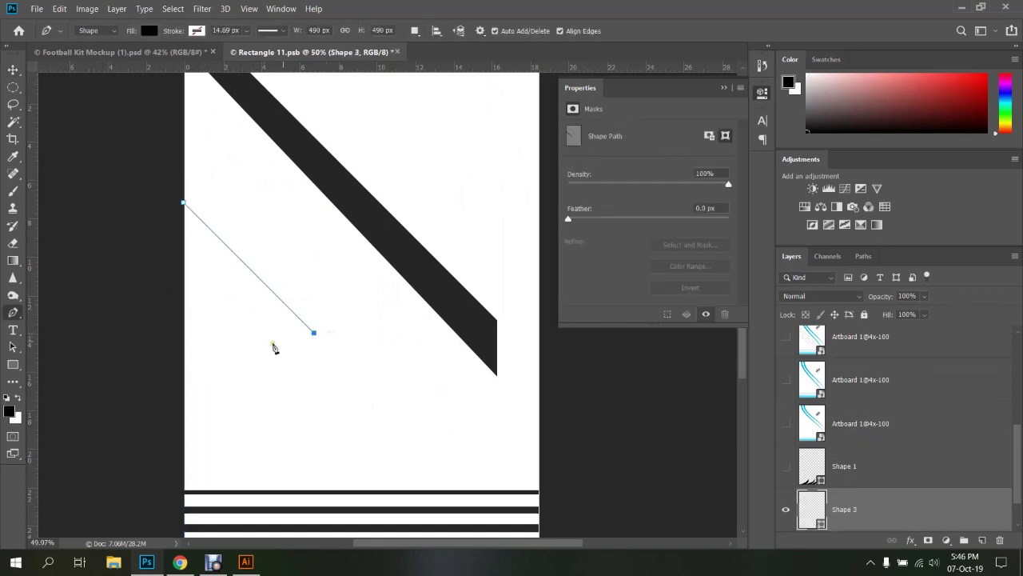
left_click(185, 438, "shift")
key("ctrl+z")
left_click(184, 462, "shift")
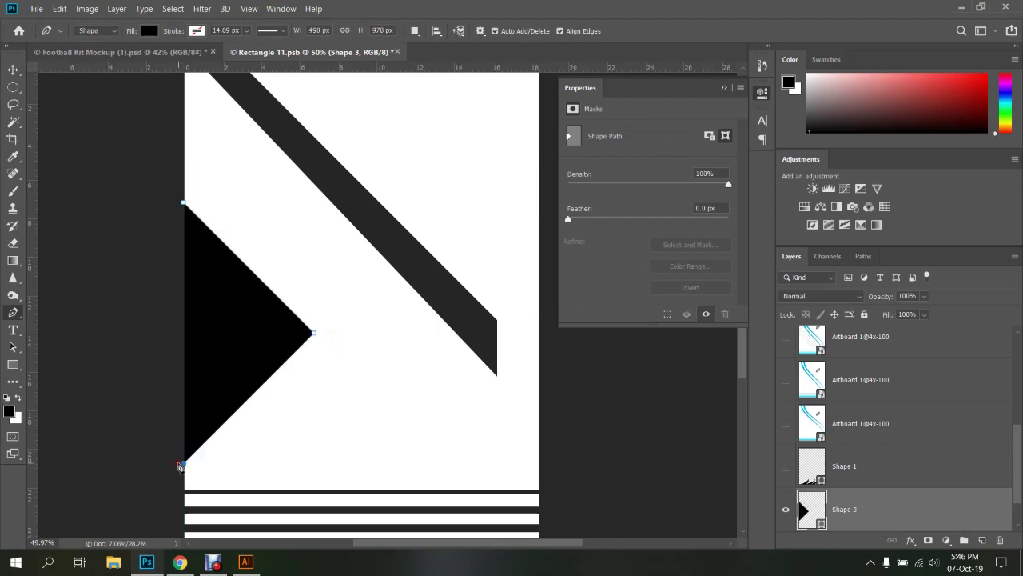
left_click(184, 203)
Save the artwork and check the triangle on the kit mockup
key("v")
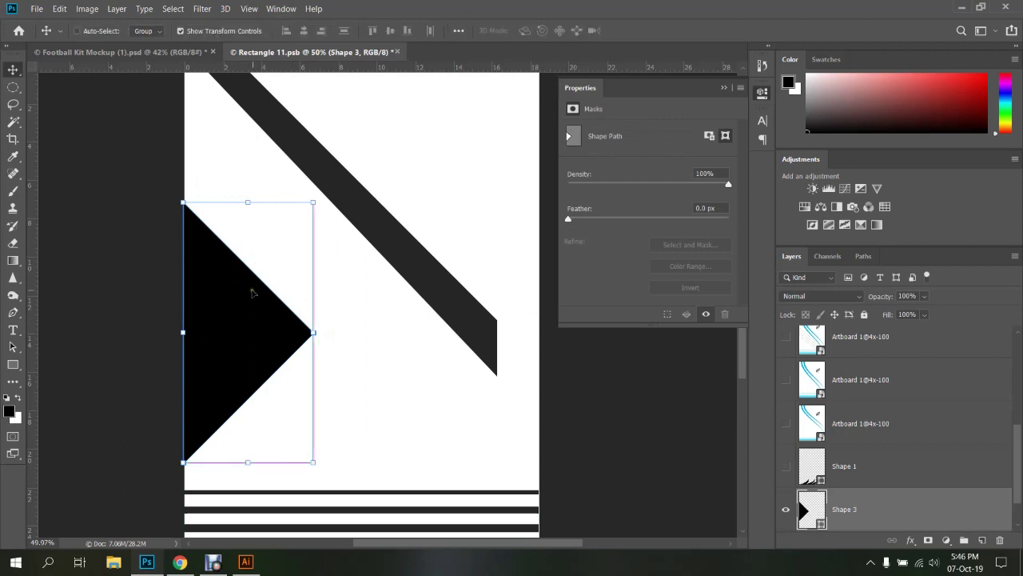
key("ctrl+s")
left_click(179, 52)
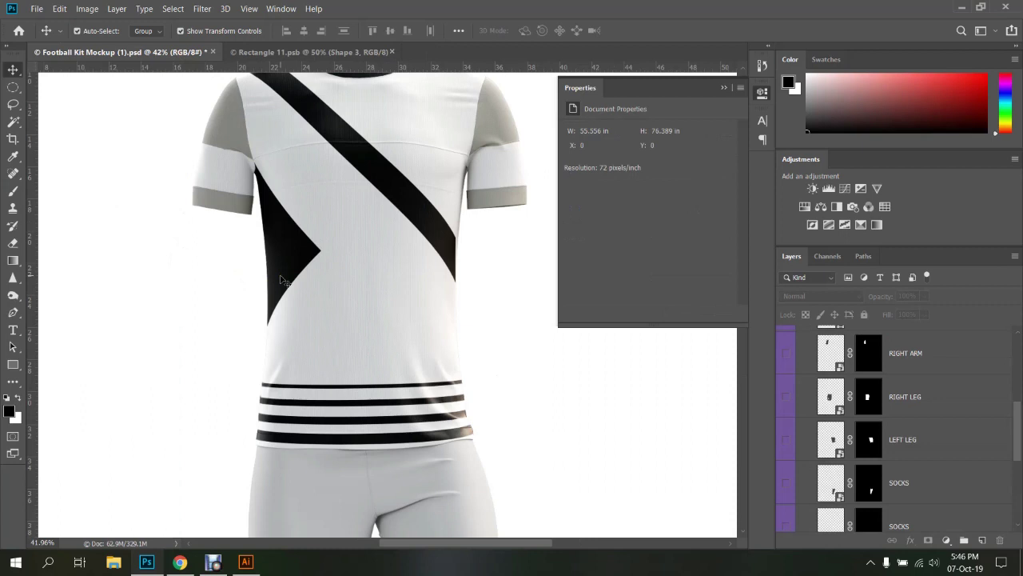
left_click(312, 52)
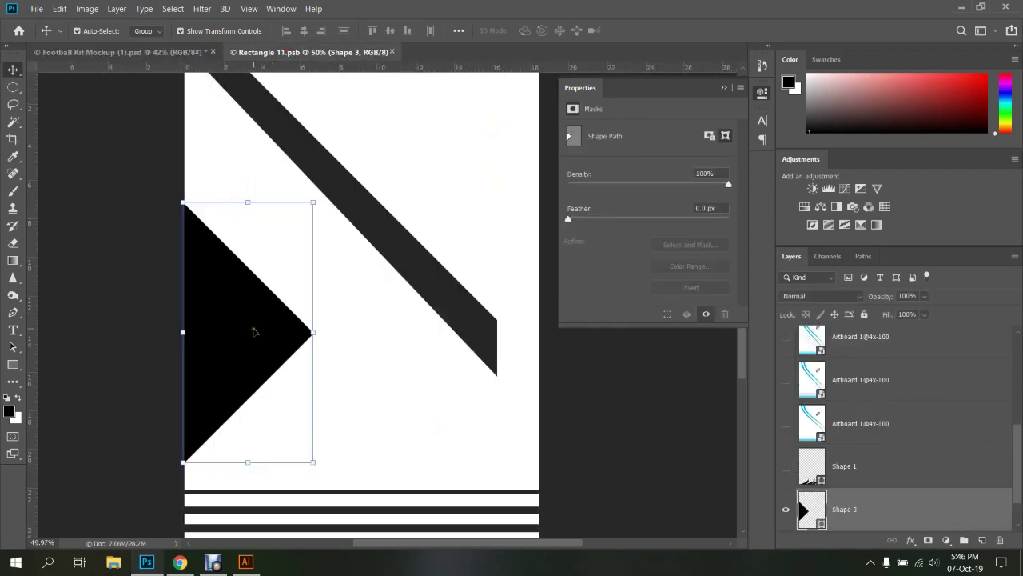
Shift the triangle about 34 px right, save, and review it on the mockup
left_click_drag(250, 331, 278, 333)
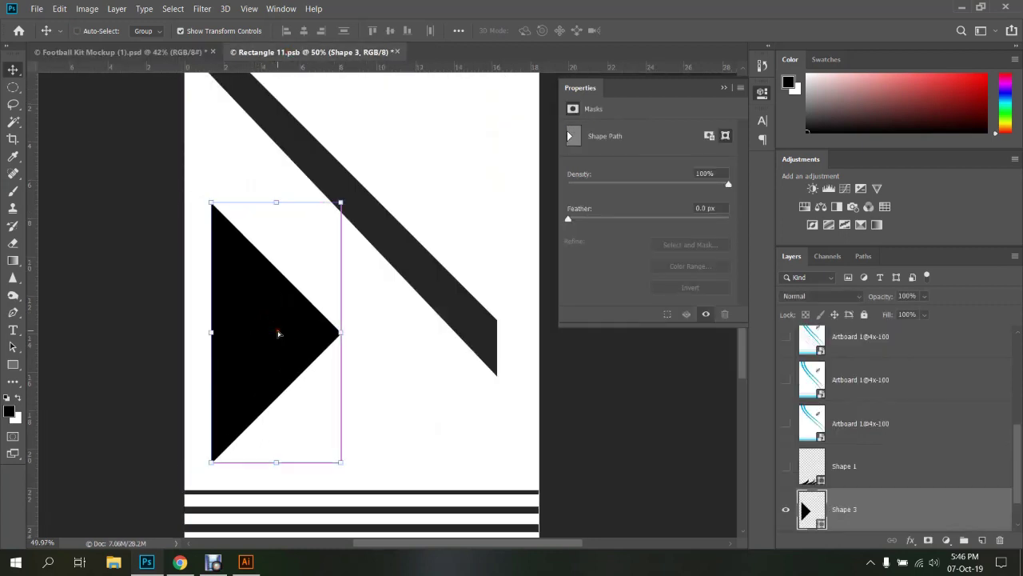
key("ctrl+s")
left_click(151, 53)
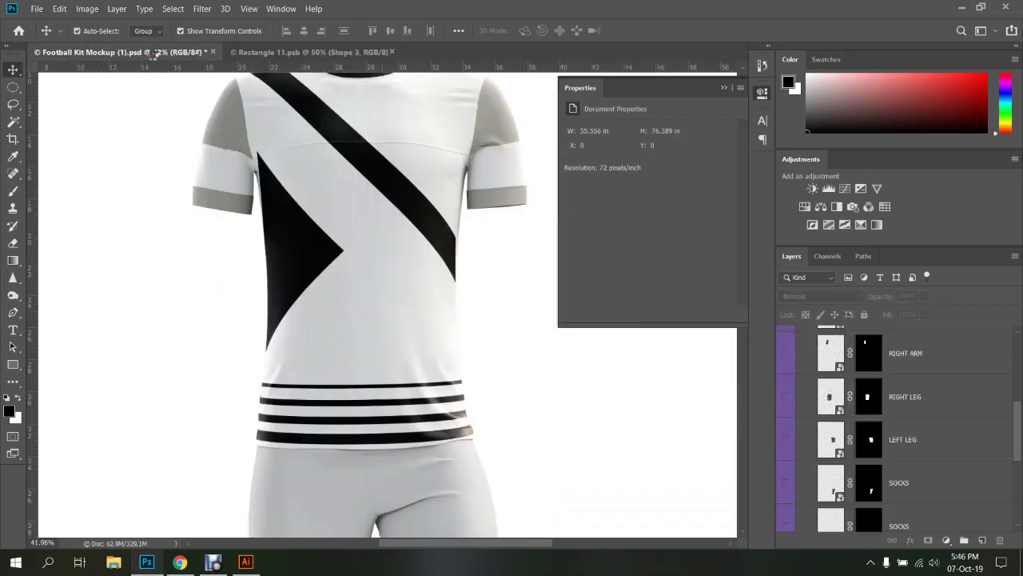
scroll(274, 155, "up", 3)
scroll(231, 152, "up", 3)
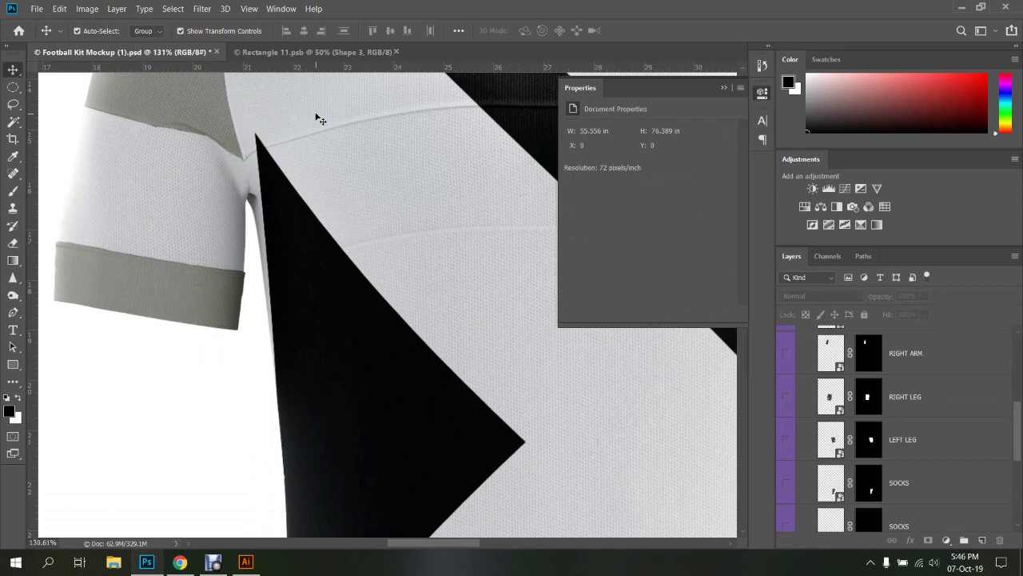
left_click(312, 52)
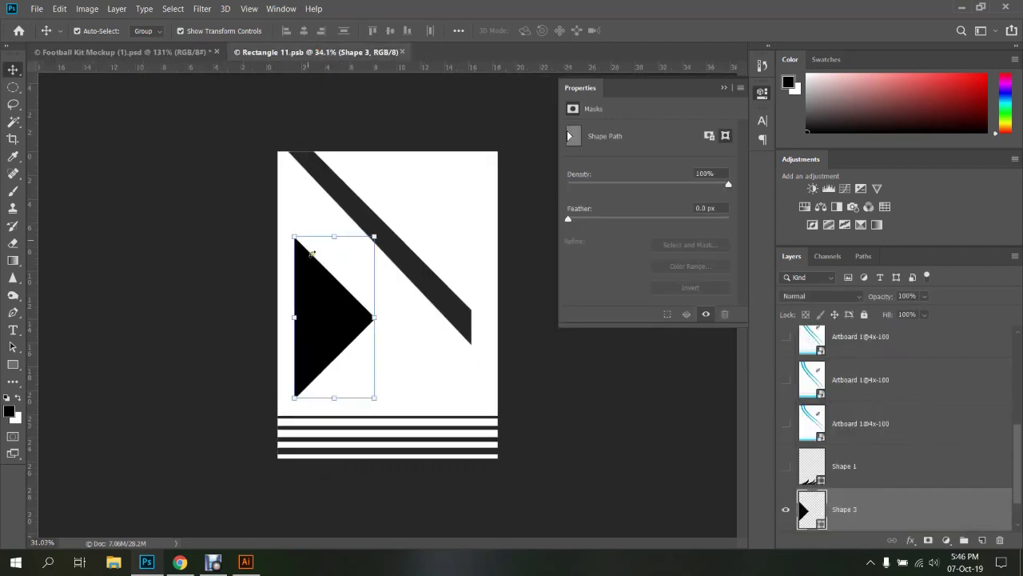
Zoom in and undo the old triangle's anchor points
key("ctrl+plus")
key("p")
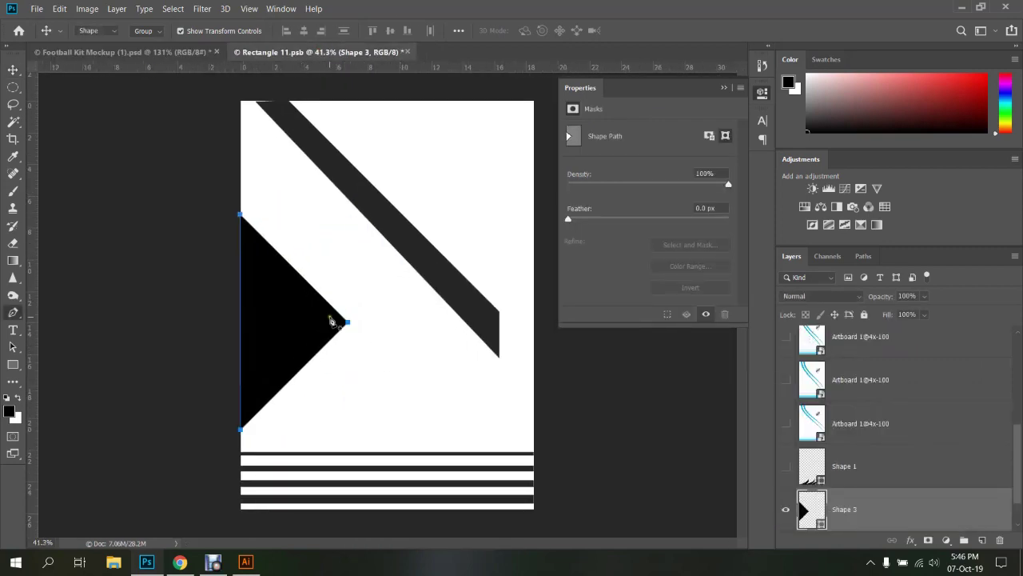
mouse_move(348, 324)
left_mouse_down()
mouse_move(360, 366)
mouse_move(354, 360)
left_mouse_up()
key("ctrl+z")
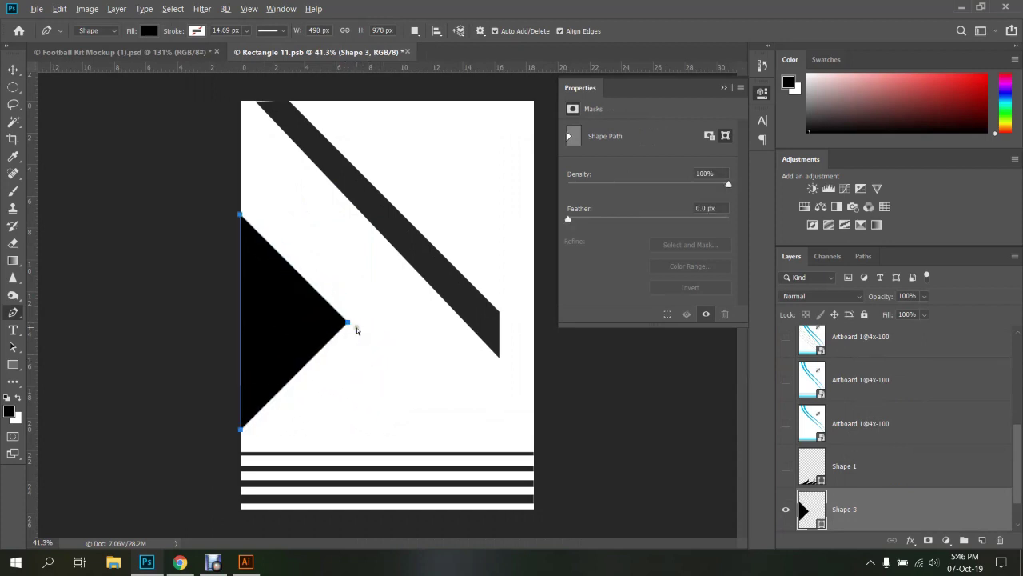
key("ctrl+z")
key("ctrl+z")
key("ctrl+z")
key("ctrl+z")
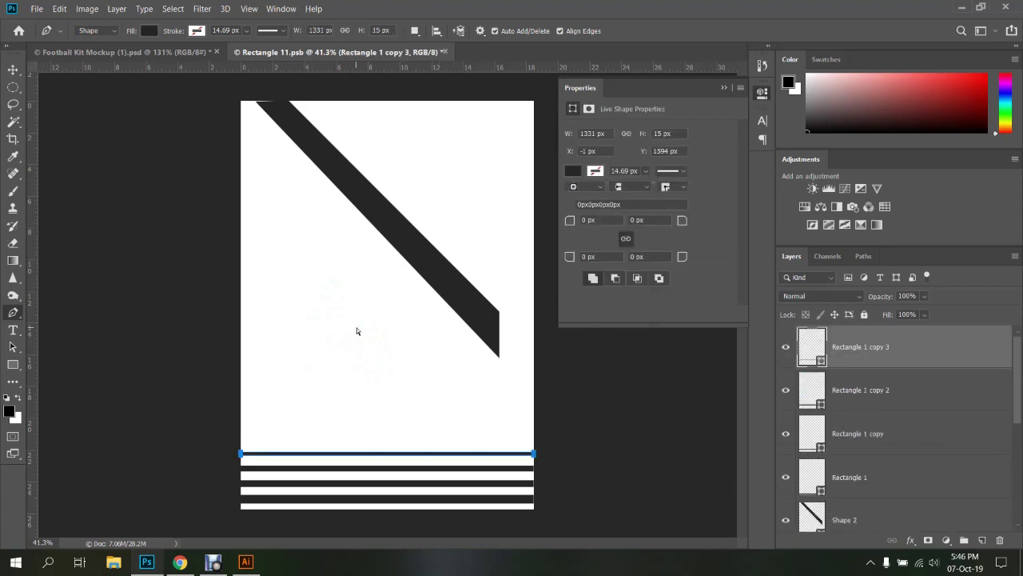
Redraw a larger triangle from the left edge down to just above the stripes
left_click(240, 188)
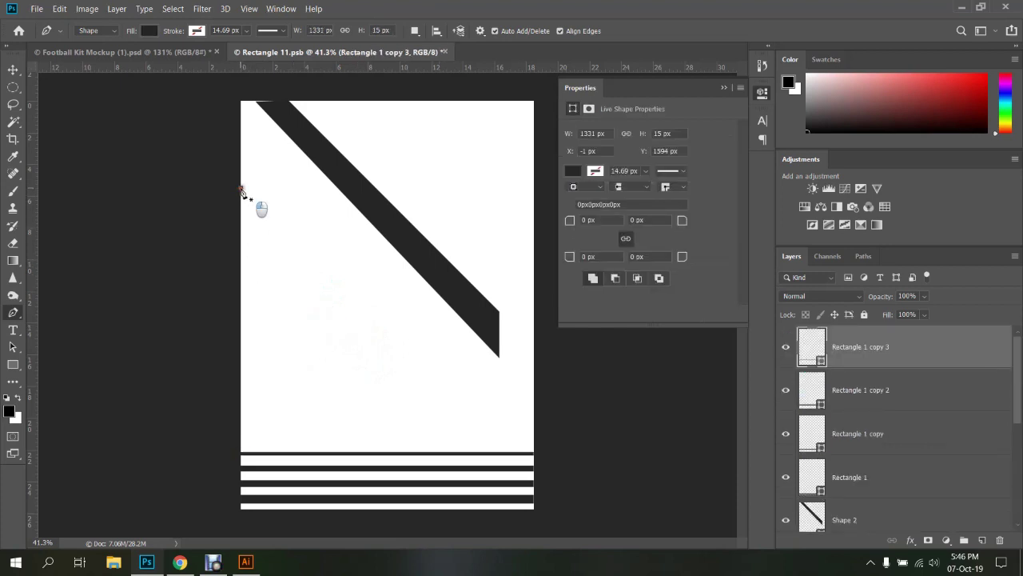
left_click(410, 358)
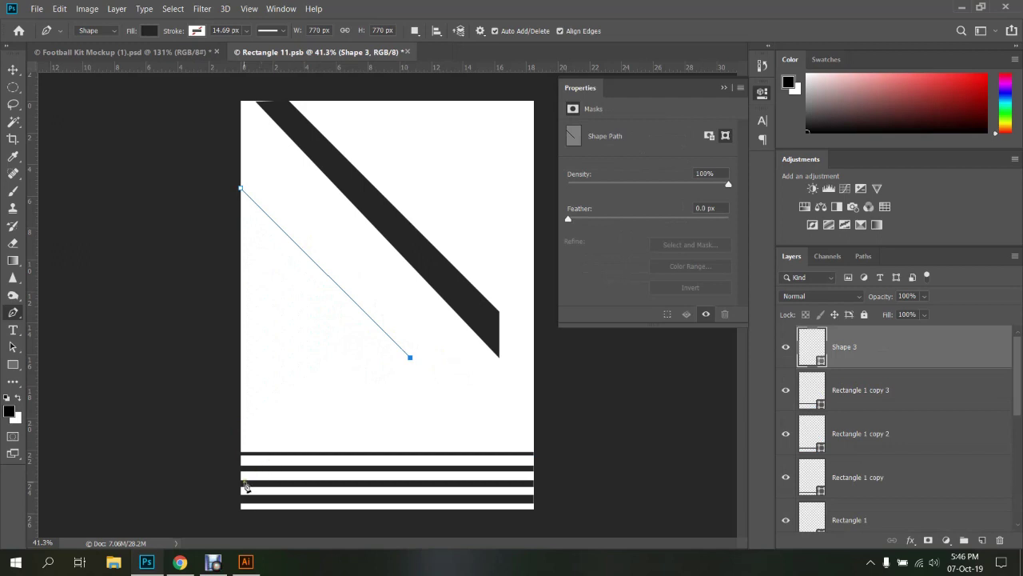
key("ctrl+z")
left_click(389, 302, "shift")
key("ctrl+z")
left_click(377, 300)
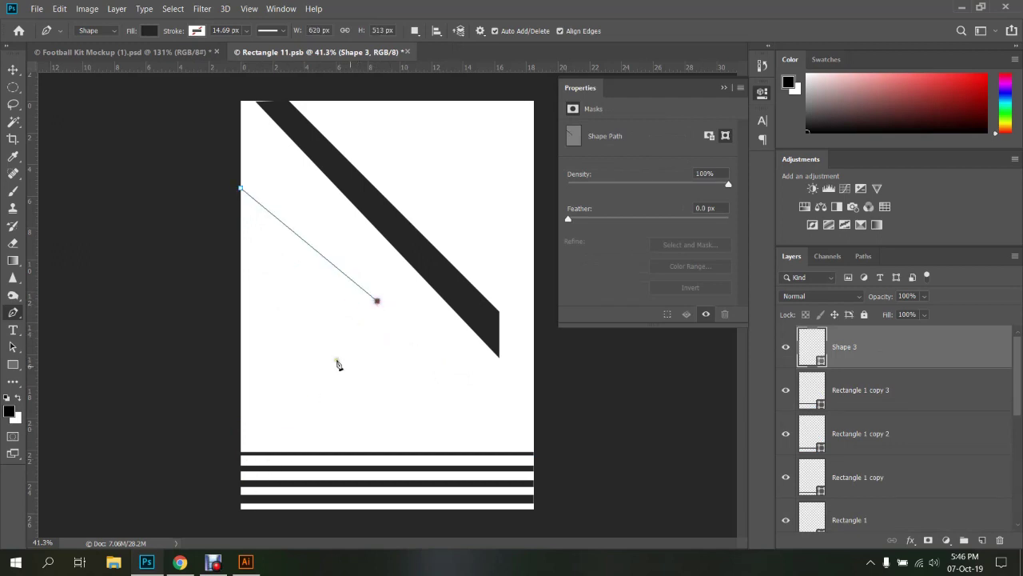
left_click(240, 440)
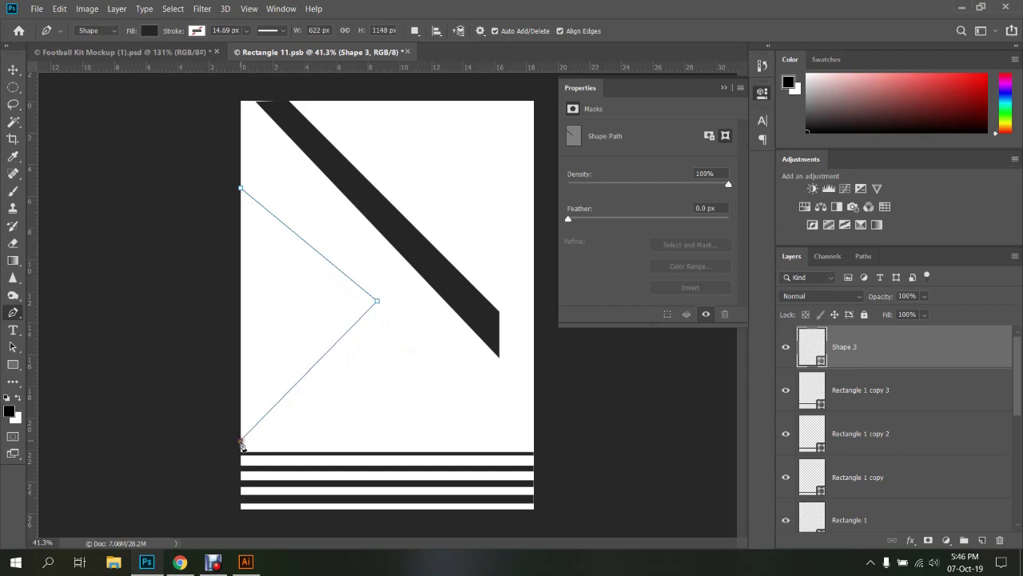
left_click(241, 188)
Fill the triangle dark grey and view the whole updated kit mockup
left_click(149, 30)
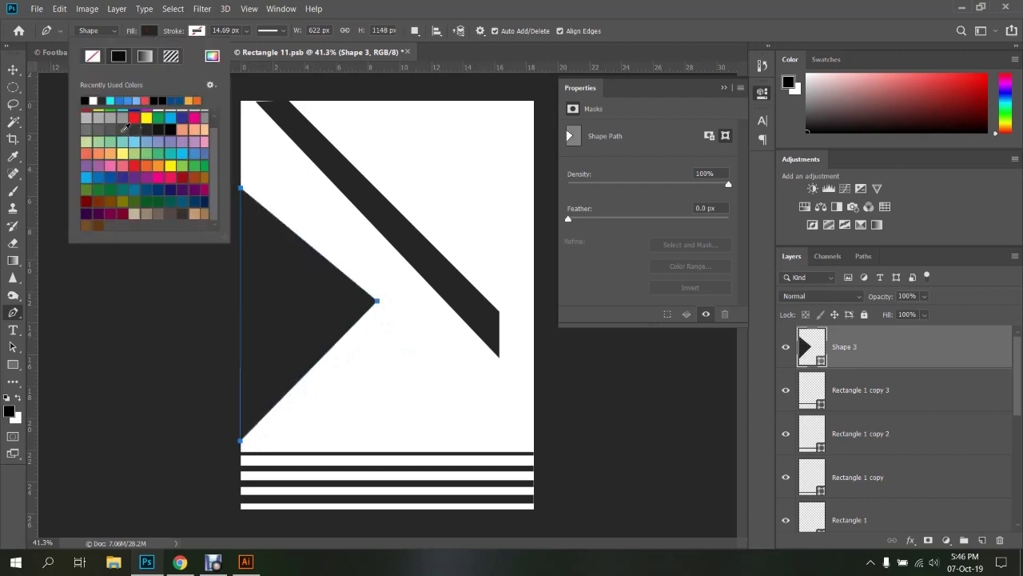
left_click(134, 130)
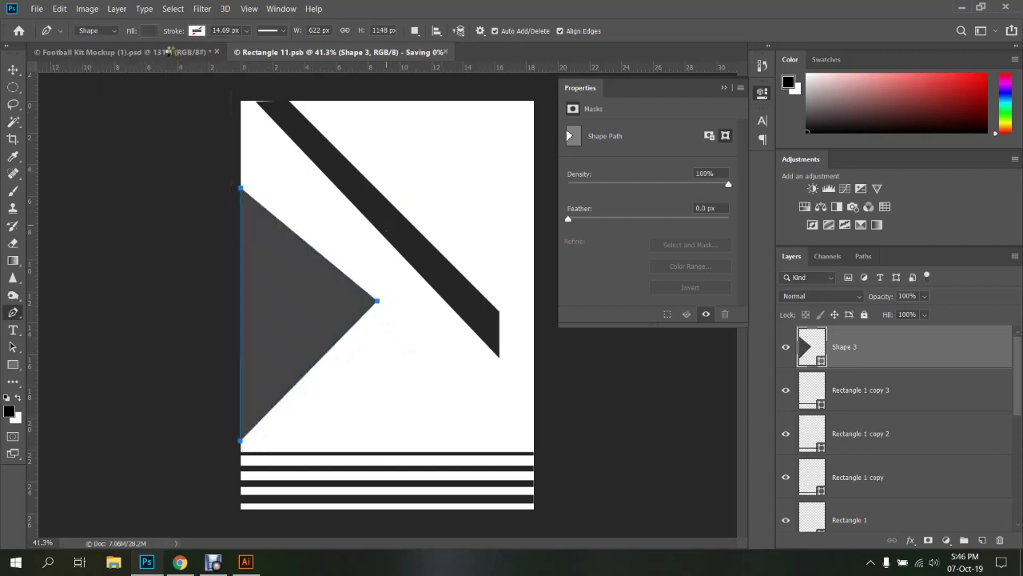
left_click(169, 52)
scroll(224, 162, "down", 2)
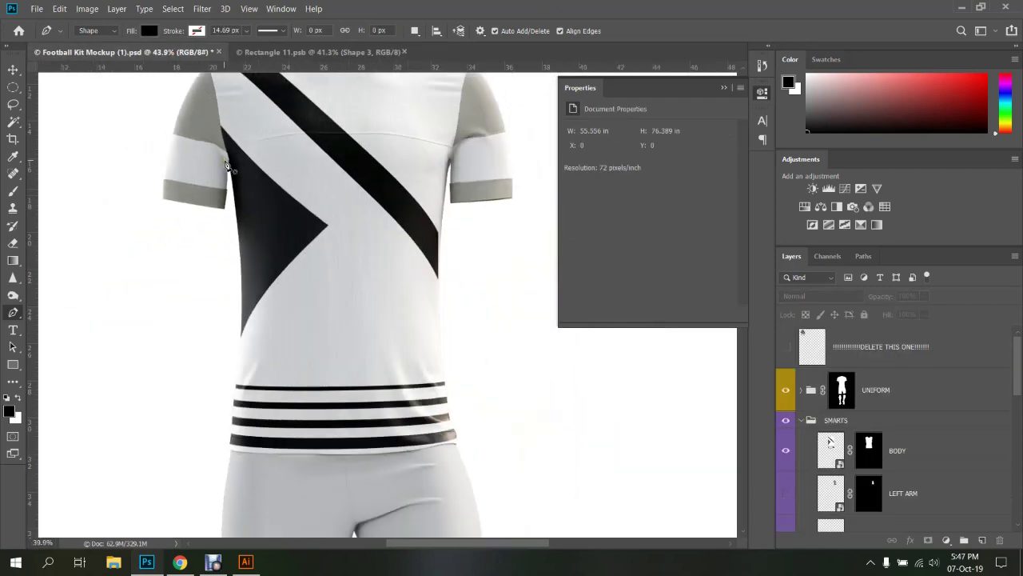
scroll(264, 184, "down", 1)
scroll(344, 223, "down", 2)
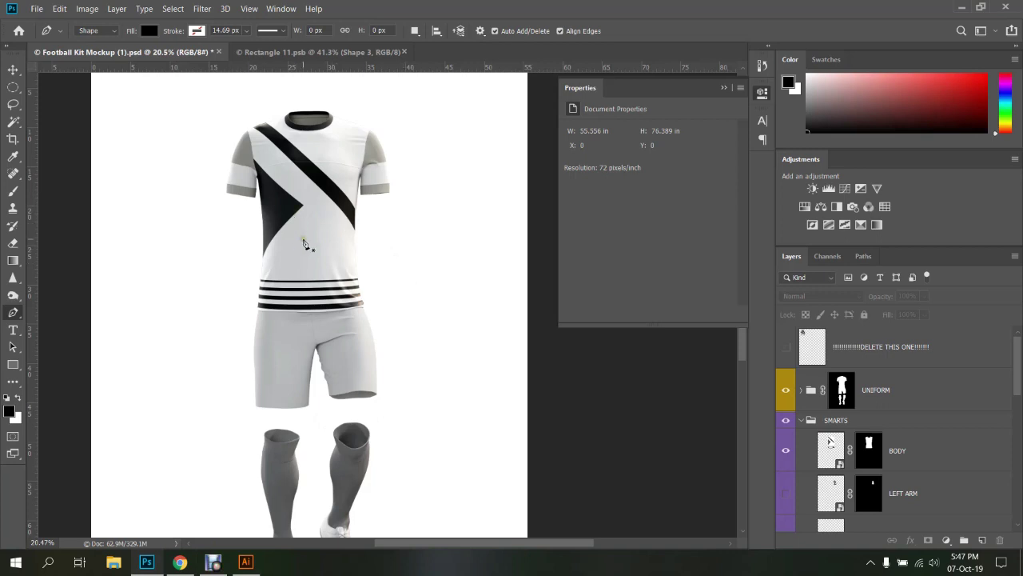
In Rectangle 11.psb, nudge the triangle right, scale it down, and preview it on the mockup
left_click(304, 52)
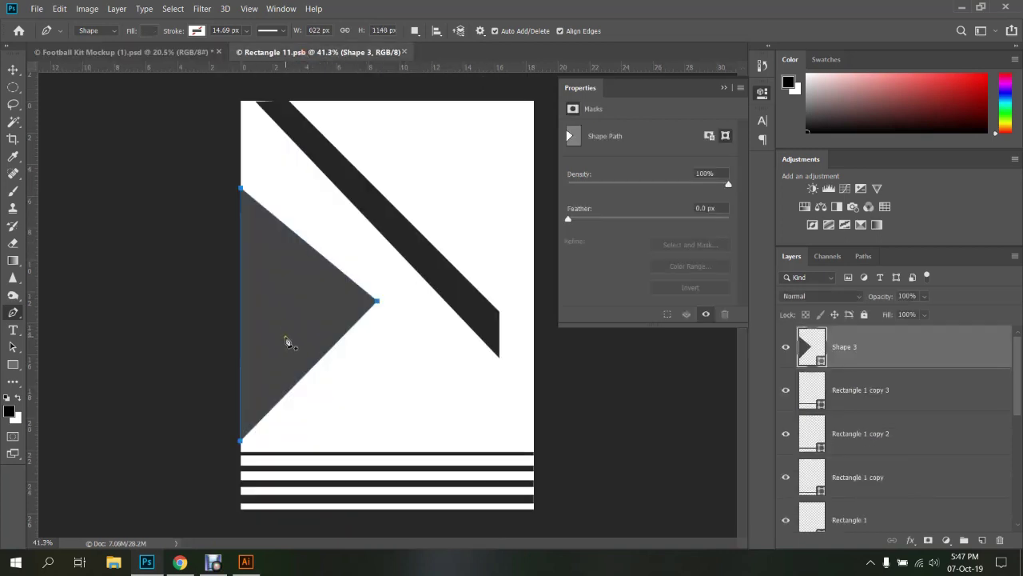
key("v")
left_click_drag(286, 302, 300, 302)
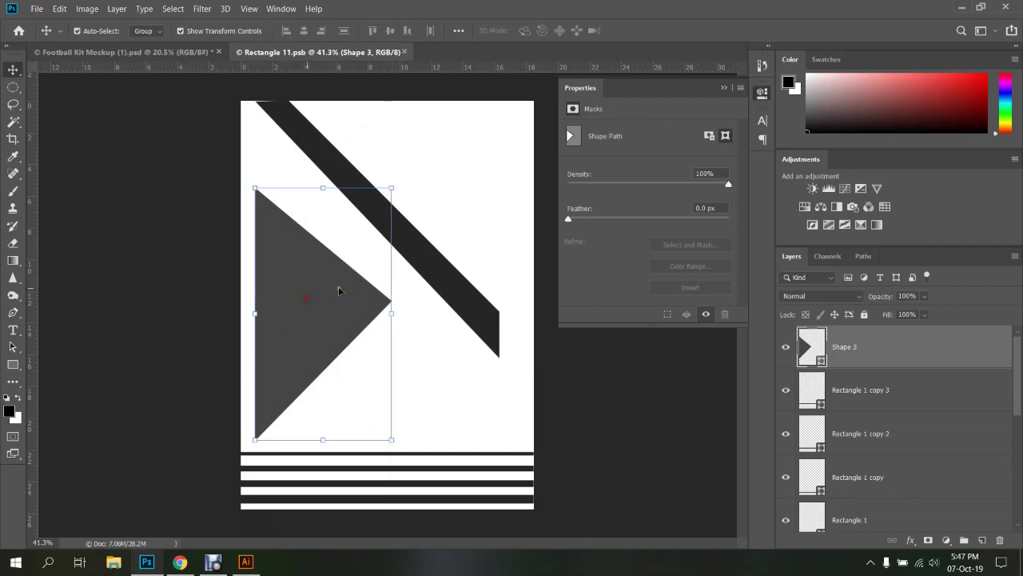
key("ctrl+t")
left_click_drag(391, 192, 382, 206)
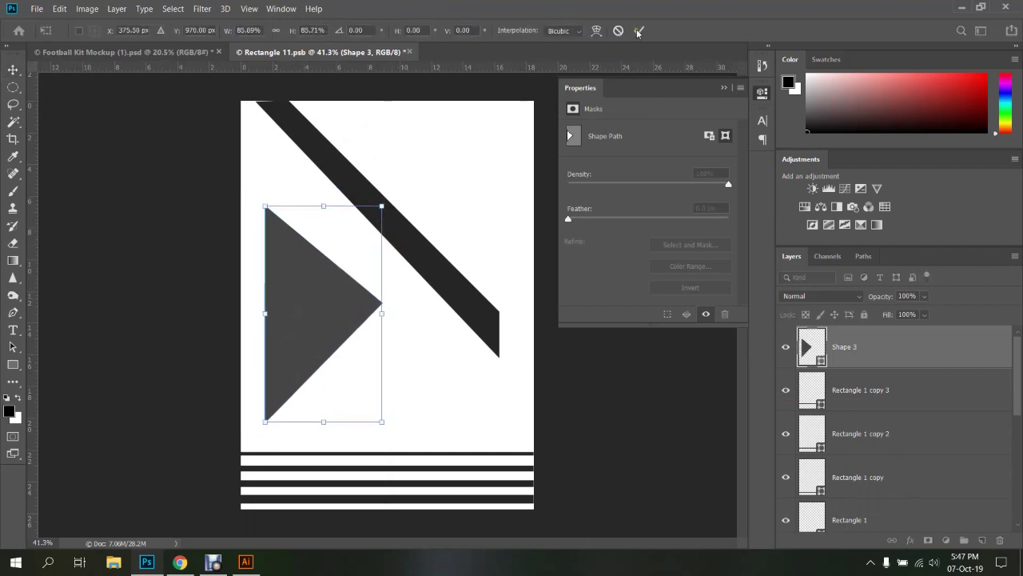
key("Return")
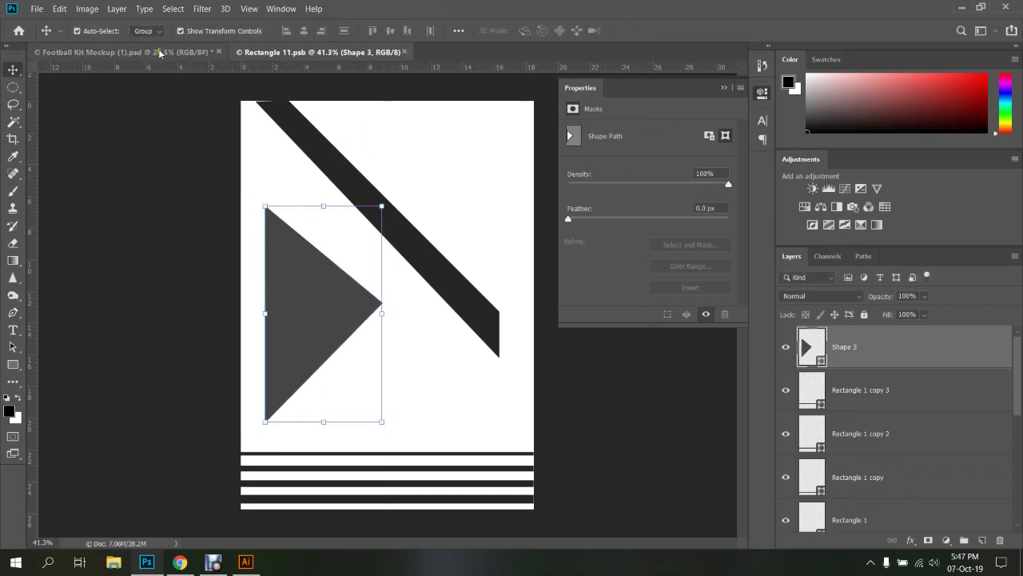
left_click(159, 53)
scroll(270, 210, "up", 3)
scroll(285, 203, "up", 2)
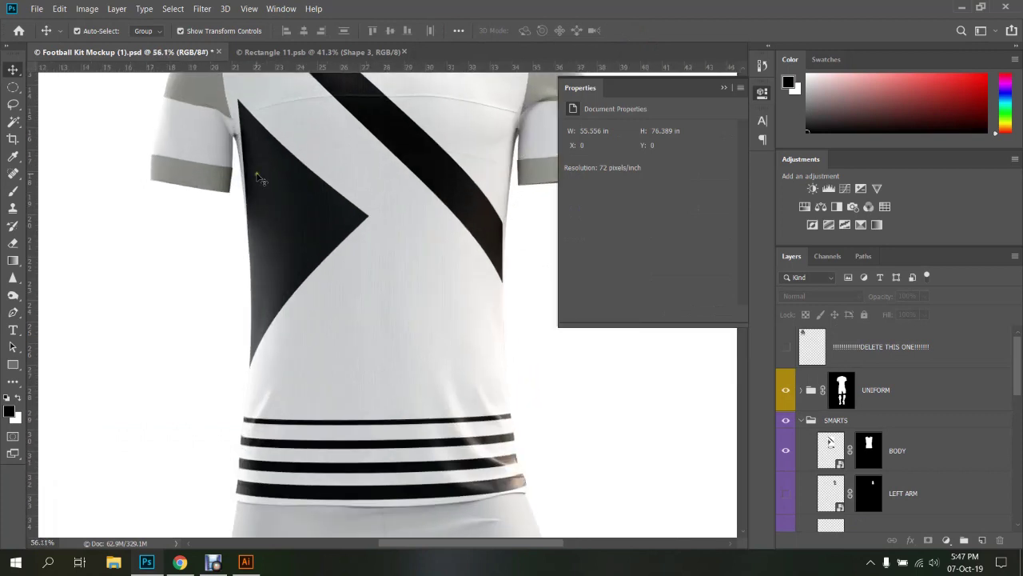
Tilt the triangle a few degrees, lower it slightly, commit and save the design
left_click(283, 52)
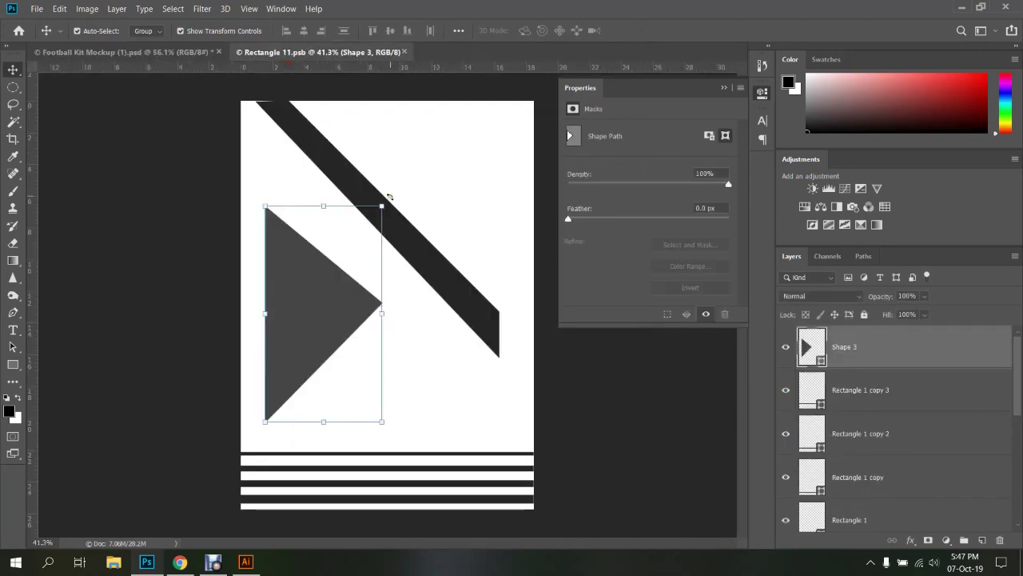
mouse_move(383, 199)
left_mouse_down()
mouse_move(393, 201)
mouse_move(382, 196)
left_mouse_up()
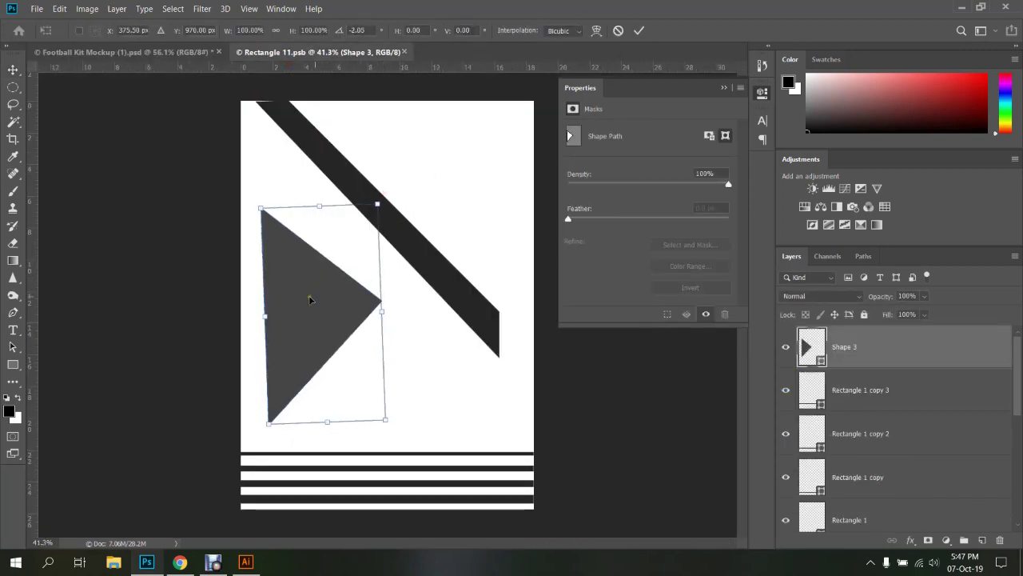
mouse_move(309, 296)
left_mouse_down()
mouse_move(323, 322)
mouse_move(311, 308)
left_mouse_up()
left_click(639, 30)
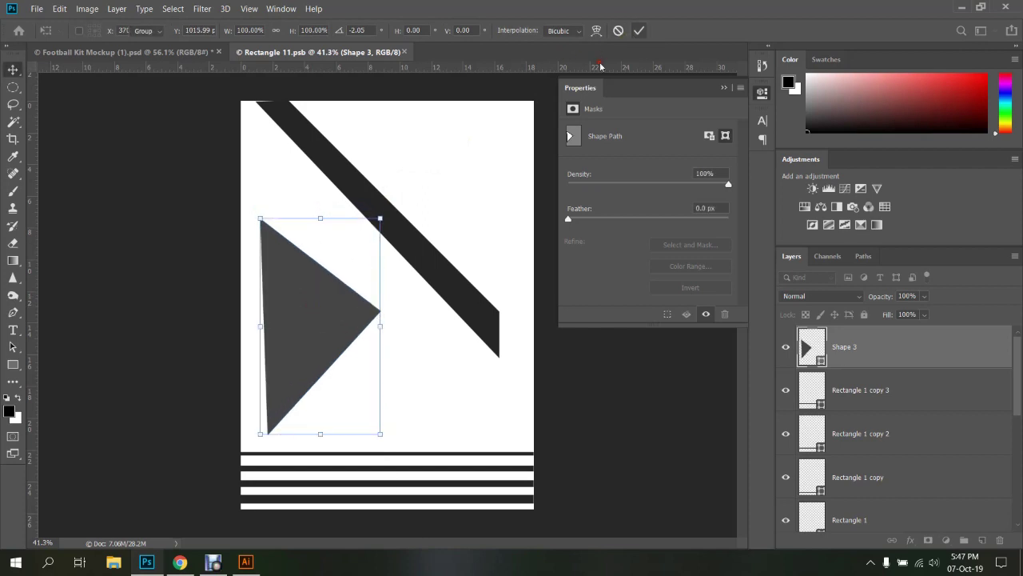
key("ctrl+s")
left_click(175, 53)
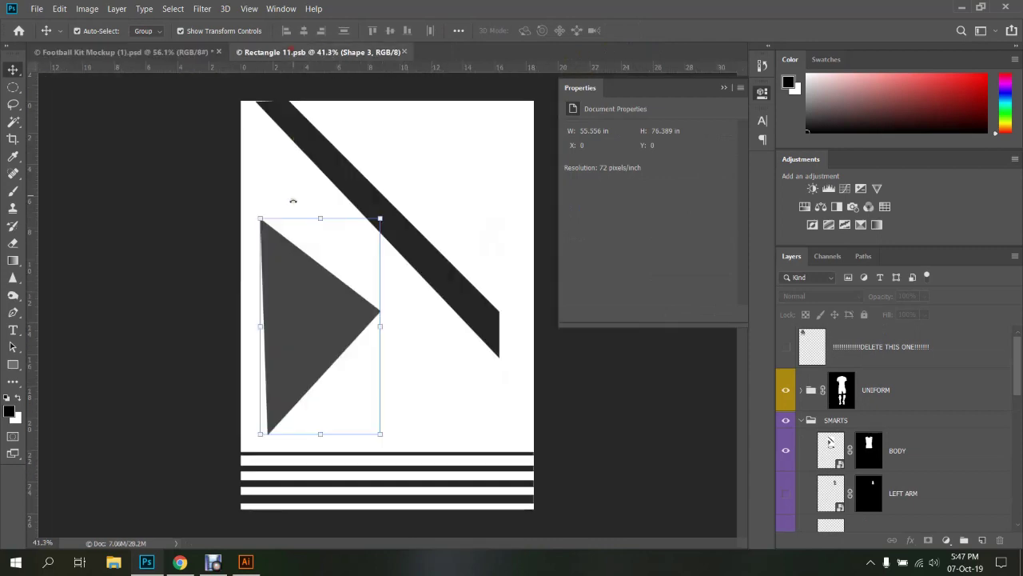
Rotate the triangle further to about -4.41° and review it on the kit mockup
left_click(320, 52)
left_click(389, 211)
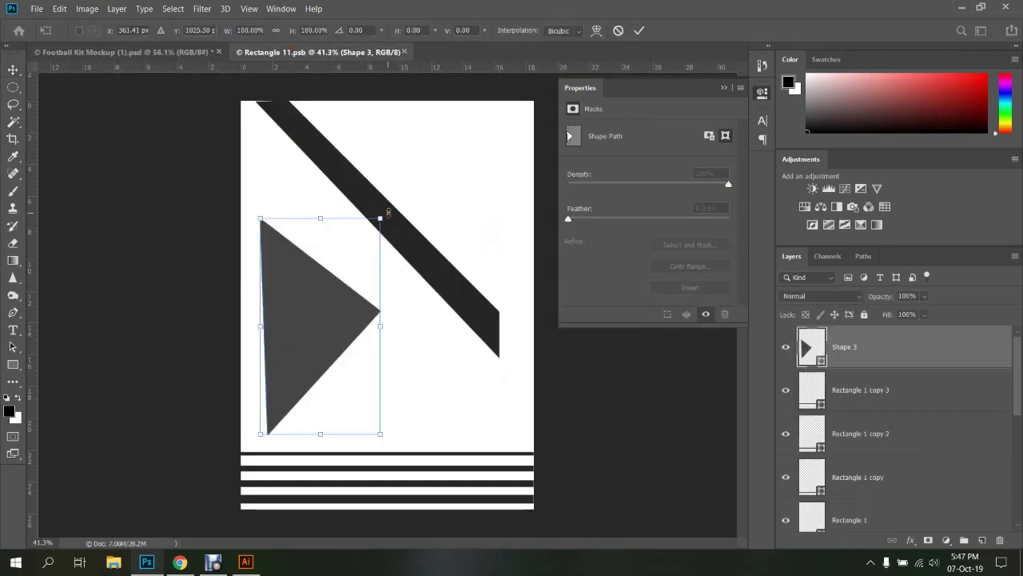
left_click_drag(402, 225, 392, 213)
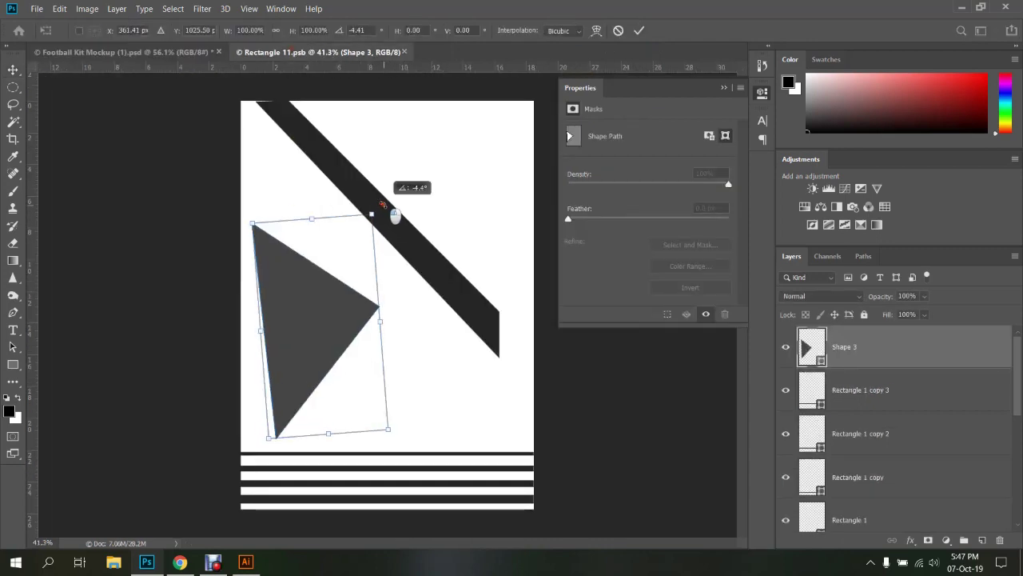
left_click(639, 30)
left_click(181, 51)
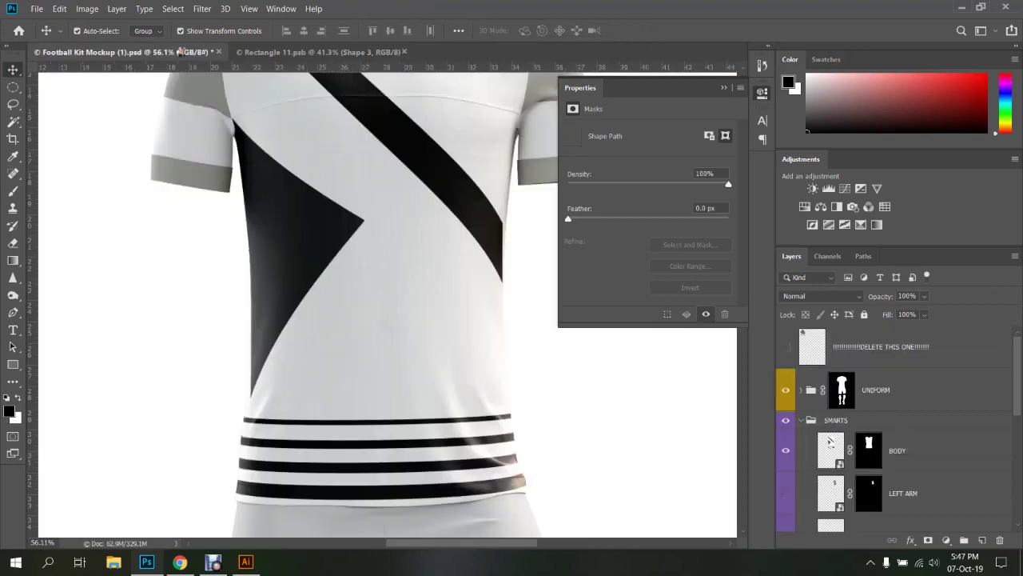
scroll(240, 201, "up", 5)
scroll(363, 184, "down", 2)
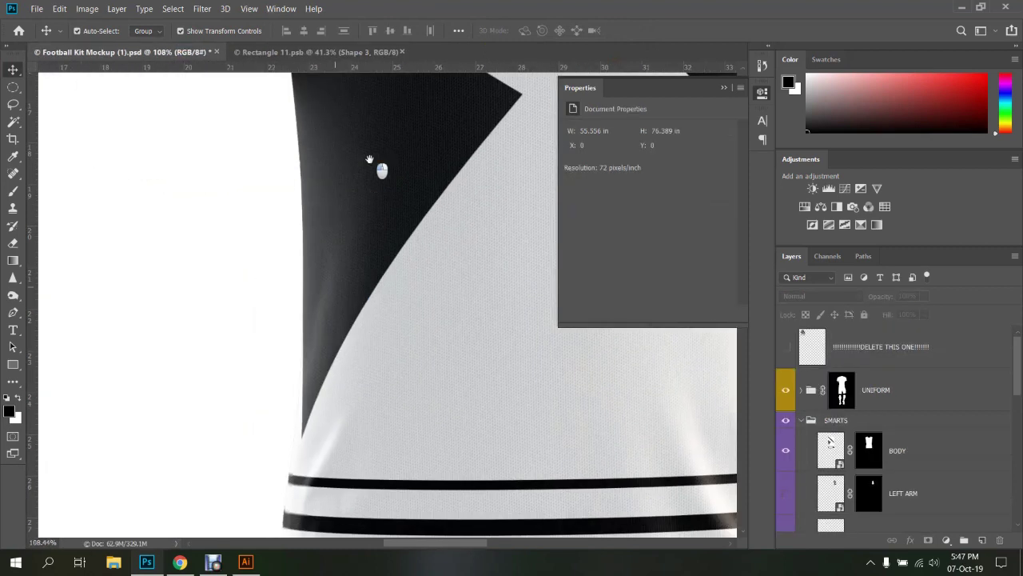
scroll(303, 421, "up", 5)
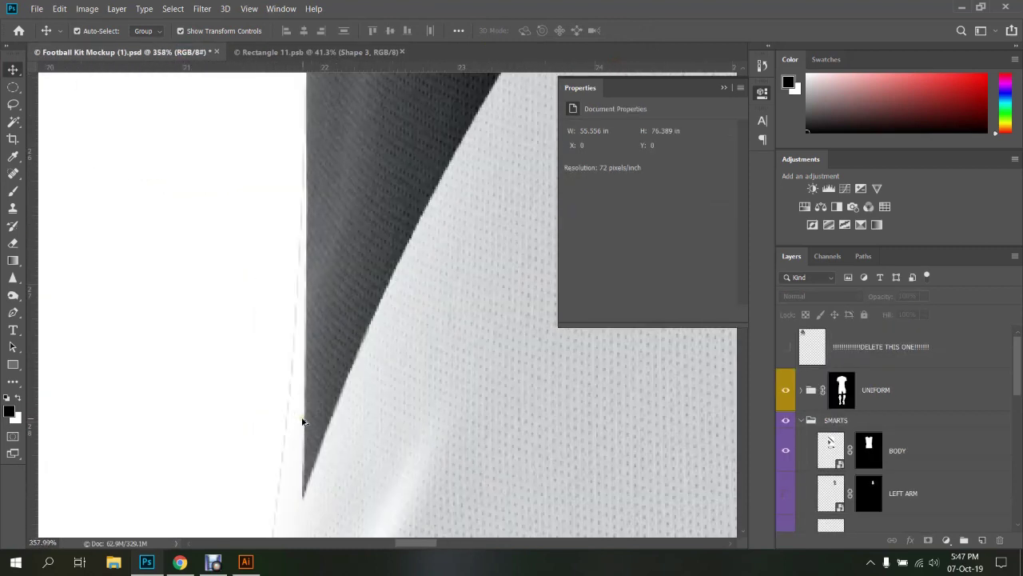
scroll(302, 422, "down", 5)
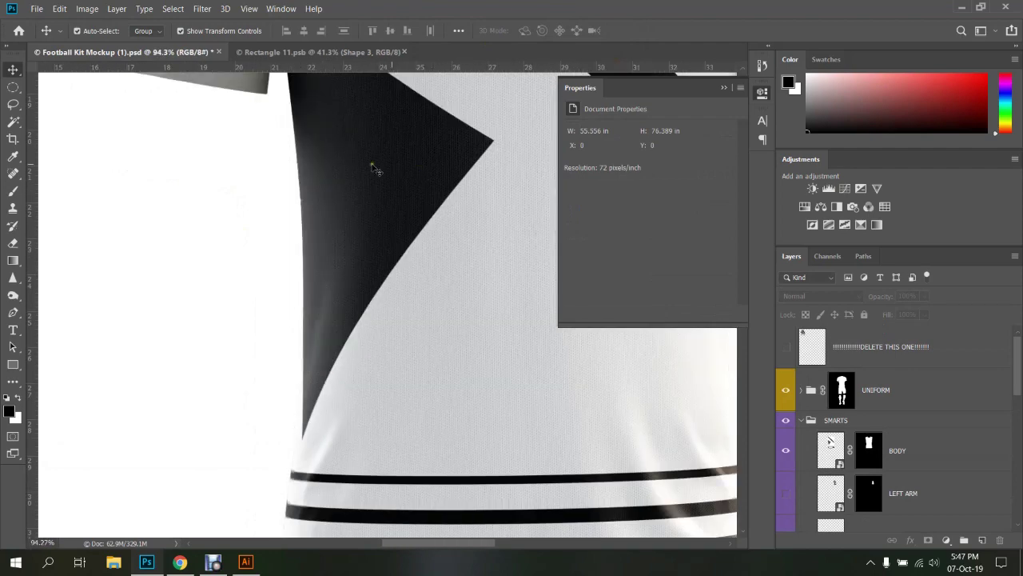
Go back to the Rectangle 11 design and scroll the view
left_click(323, 50)
scroll(313, 306, "down", 2)
scroll(312, 306, "up", 2)
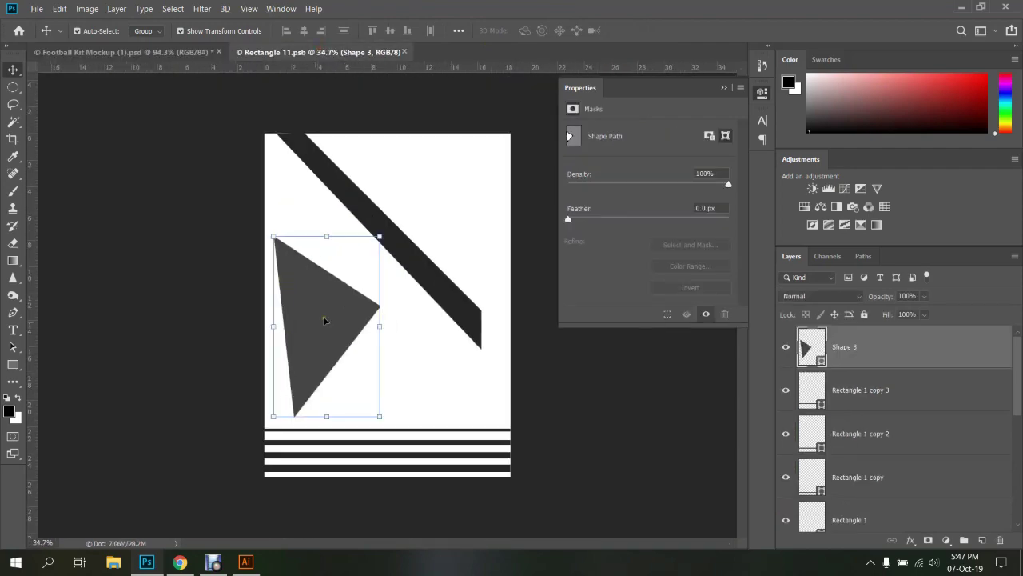
scroll(362, 246, "up", 2)
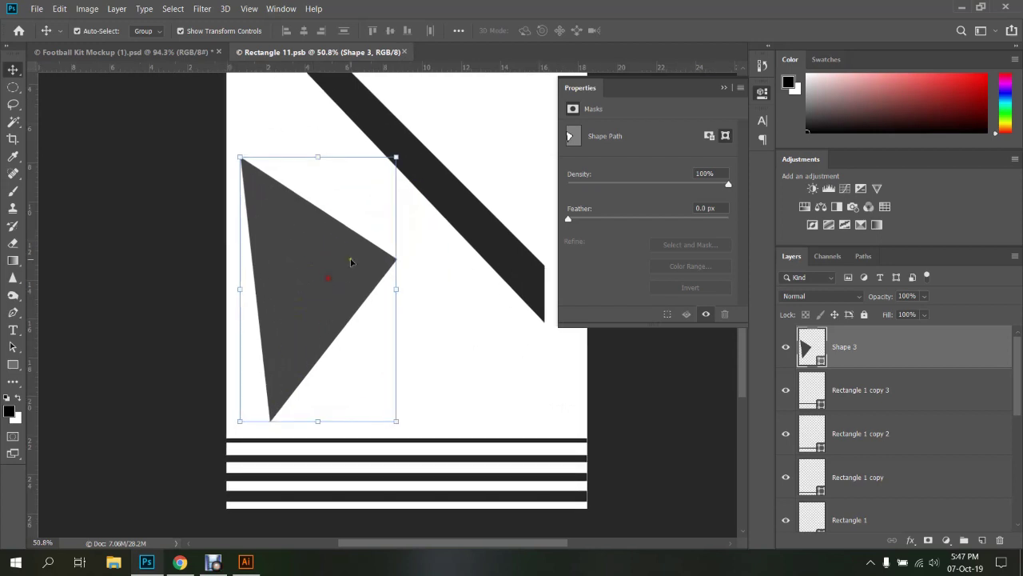
Delete the triangle and redraw it with the Pen tool from three corner points
key("Delete")
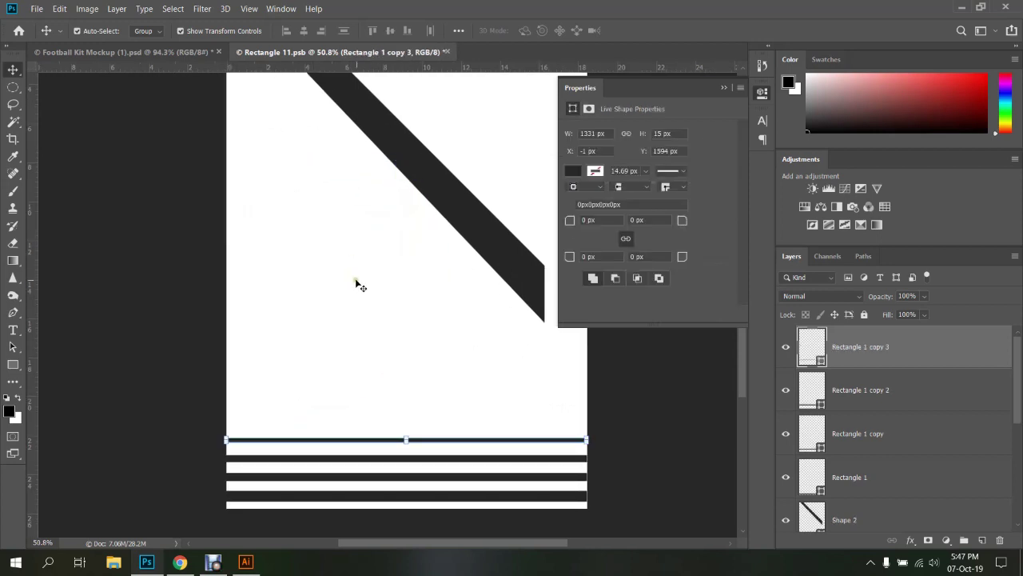
key("p")
left_click(258, 182)
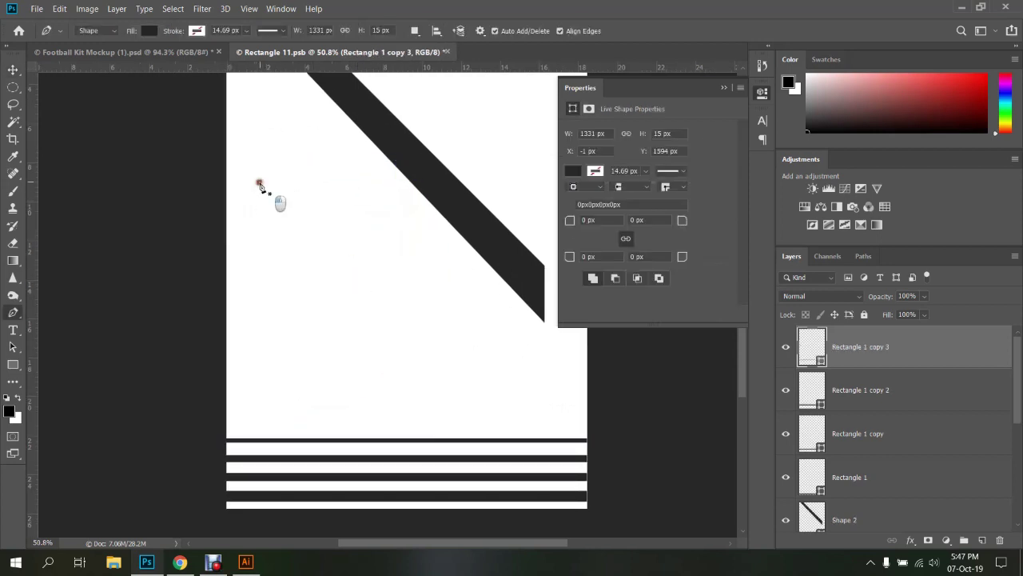
left_click(433, 311)
key("ctrl+z")
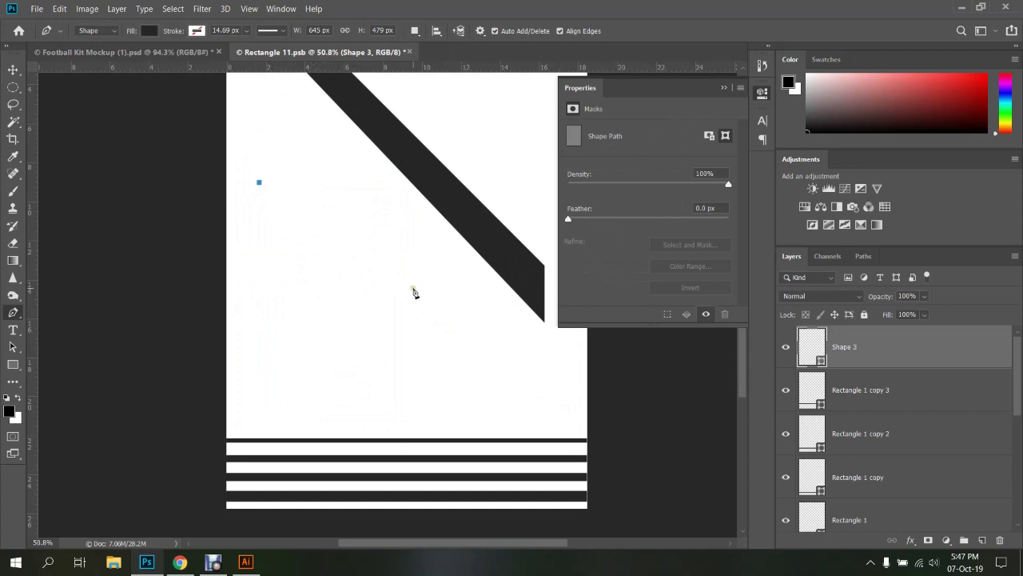
left_click(415, 291)
left_click(249, 408)
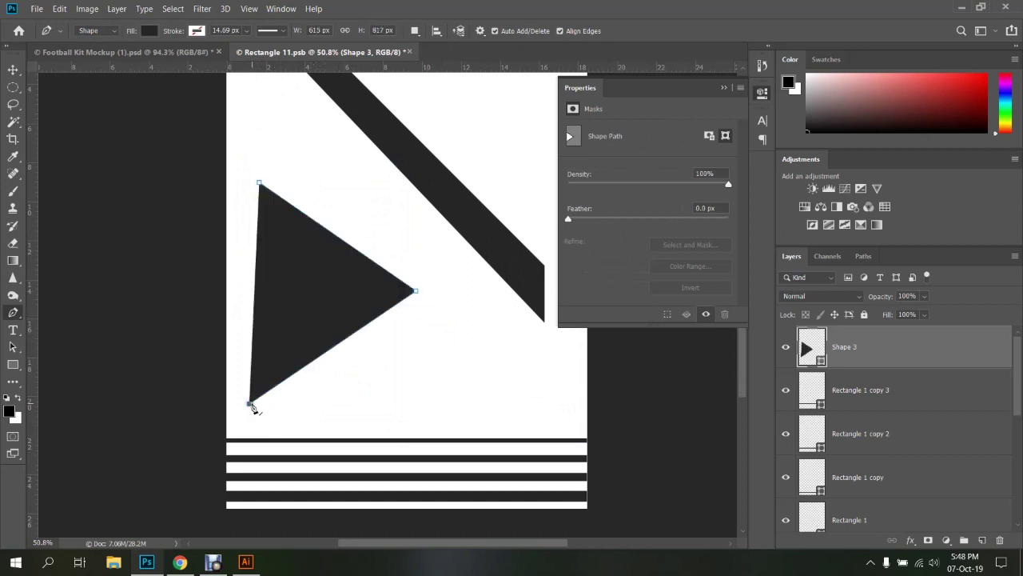
key("ctrl+z")
left_click(258, 395)
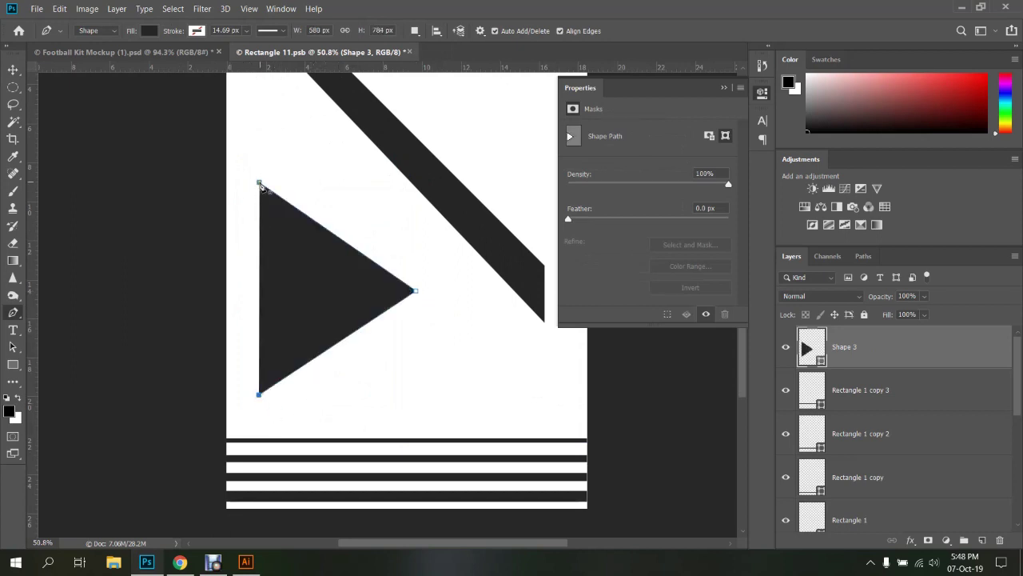
Try a curved left edge, undo it, save, and inspect the triangle on the mockup
left_click_drag(258, 183, 211, 102)
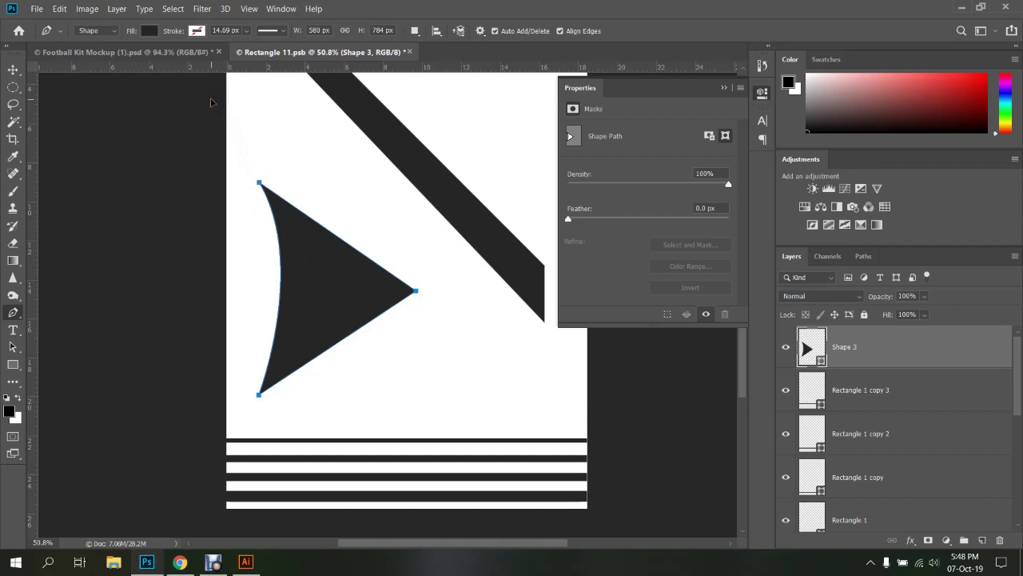
key("ctrl+z")
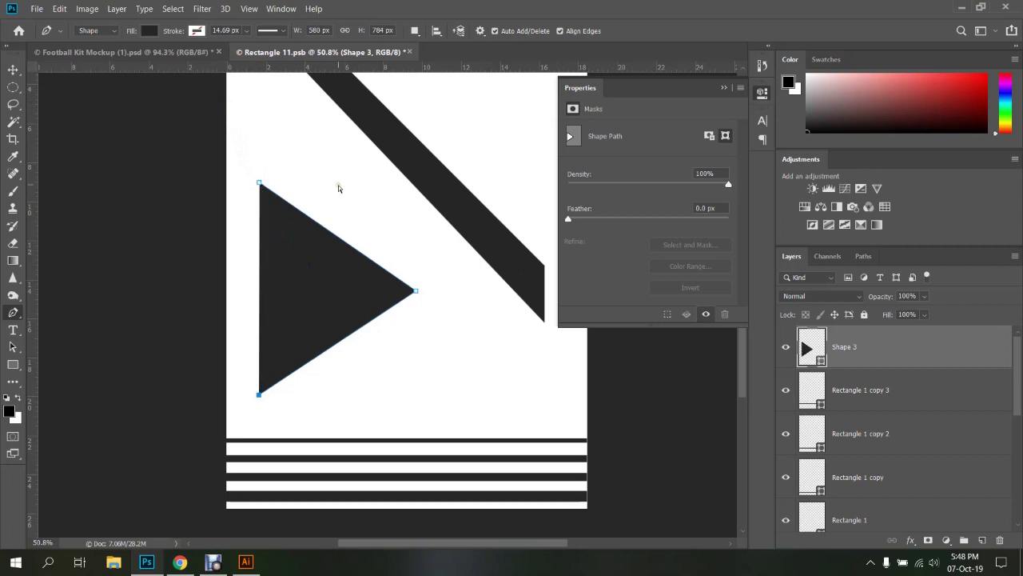
key("ctrl+s")
left_click(180, 53)
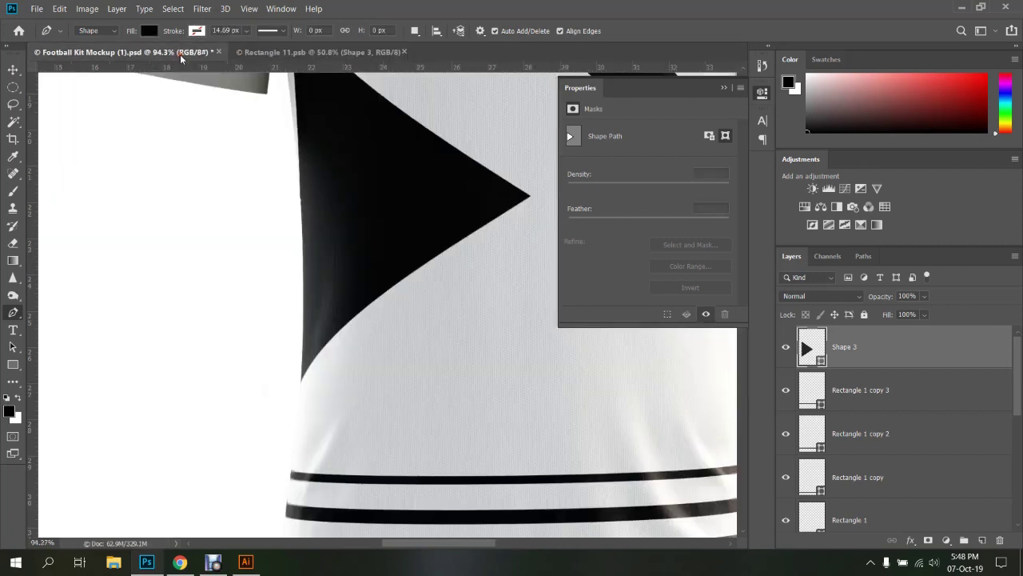
scroll(319, 349, "up", 2)
scroll(319, 352, "up", 2)
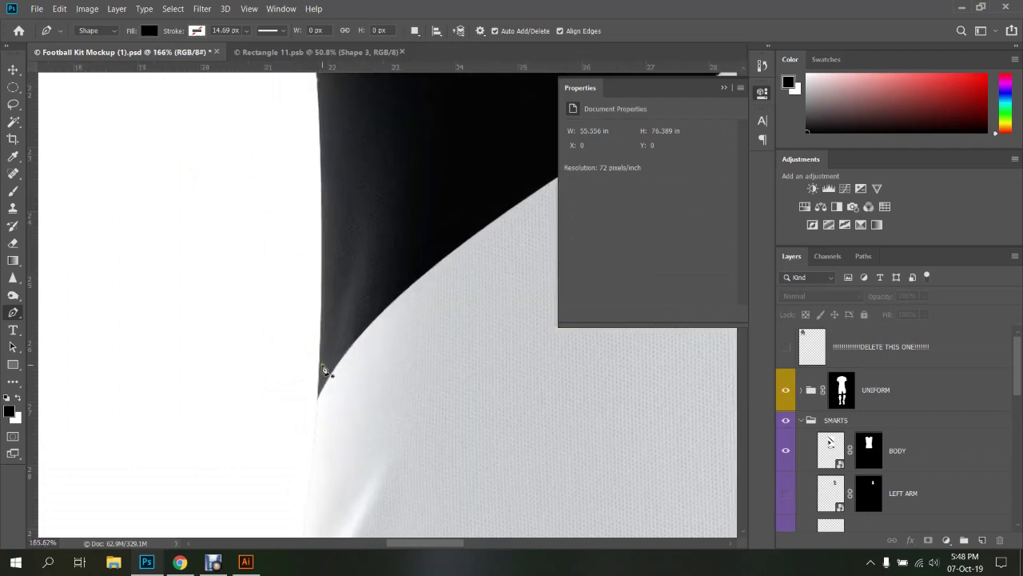
scroll(324, 373, "up", 2)
mouse_move(384, 233)
left_mouse_down()
mouse_move(388, 290)
mouse_move(354, 231)
left_mouse_up()
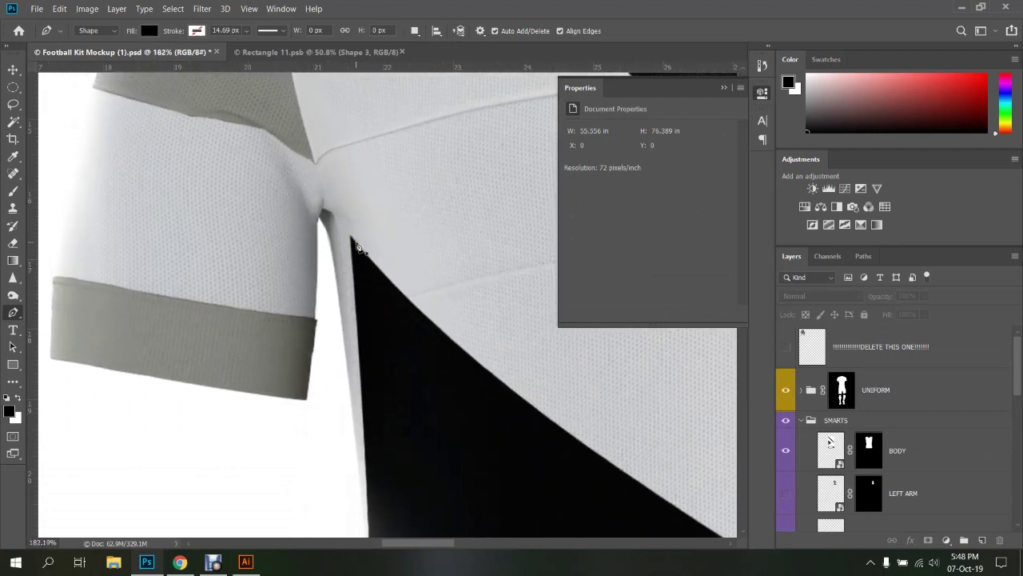
Test curving the top corner, revert to the filled triangle, and check the mockup
left_click(372, 52)
scroll(275, 235, "up", 2)
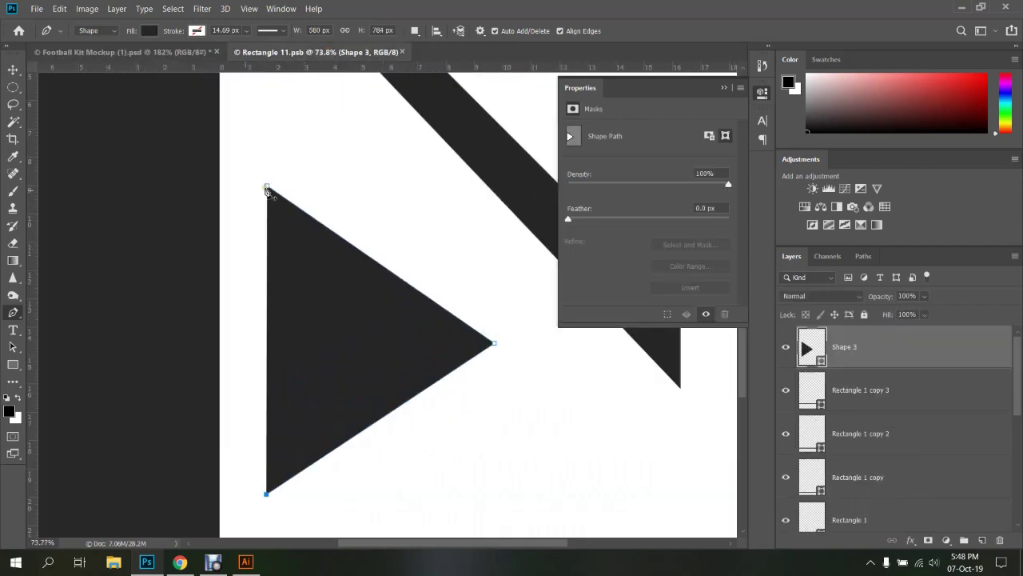
left_click_drag(268, 189, 142, 313)
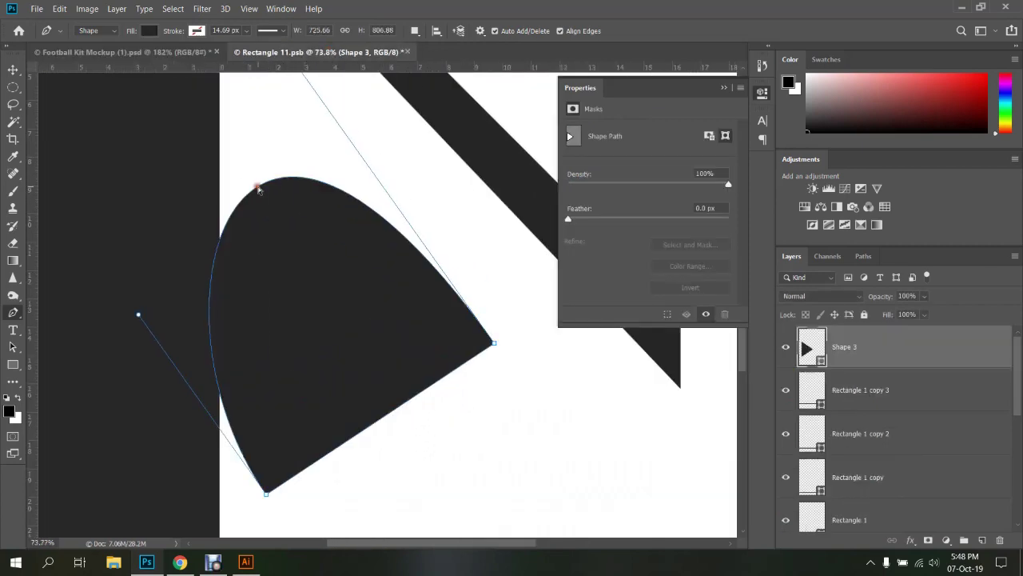
key("ctrl+z")
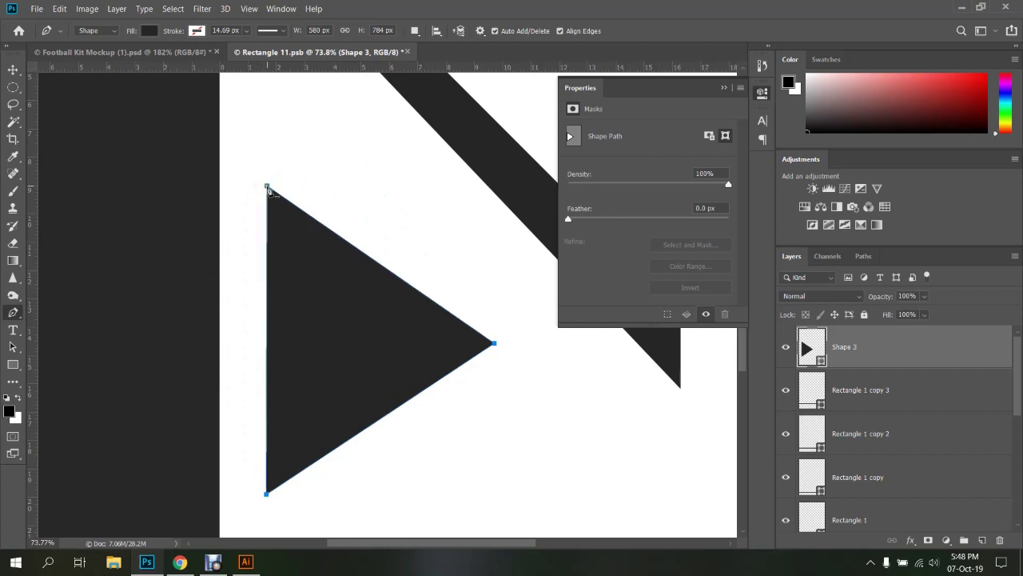
left_click(266, 187)
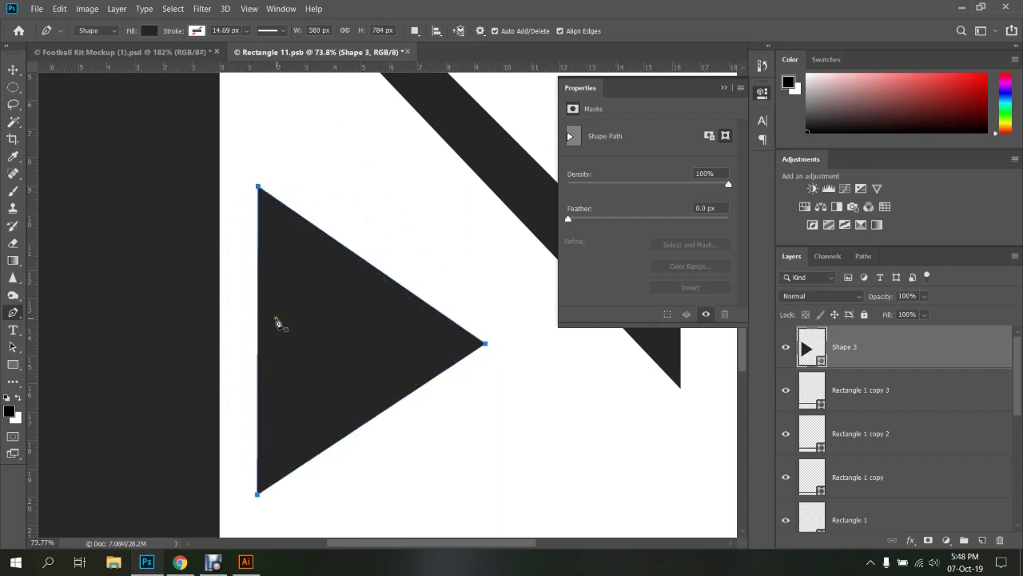
scroll(334, 265, "down", 2)
key("ctrl+z")
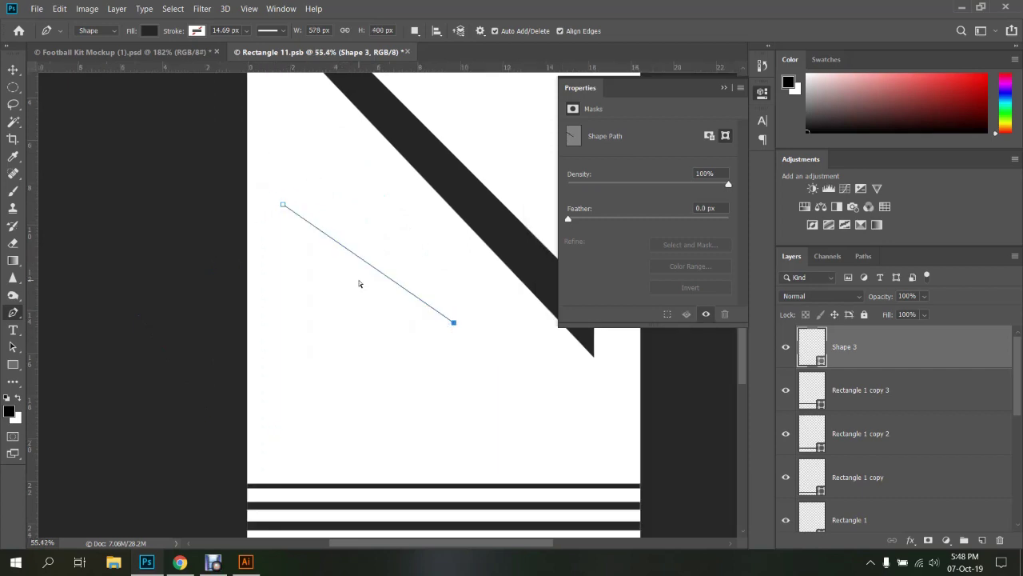
key("ctrl+shift+z")
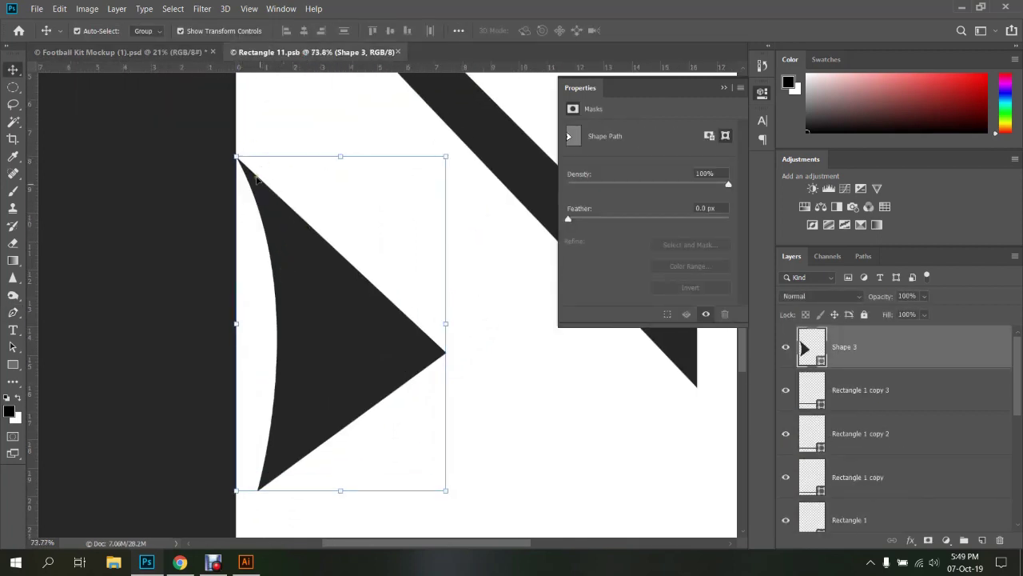
left_click(186, 56)
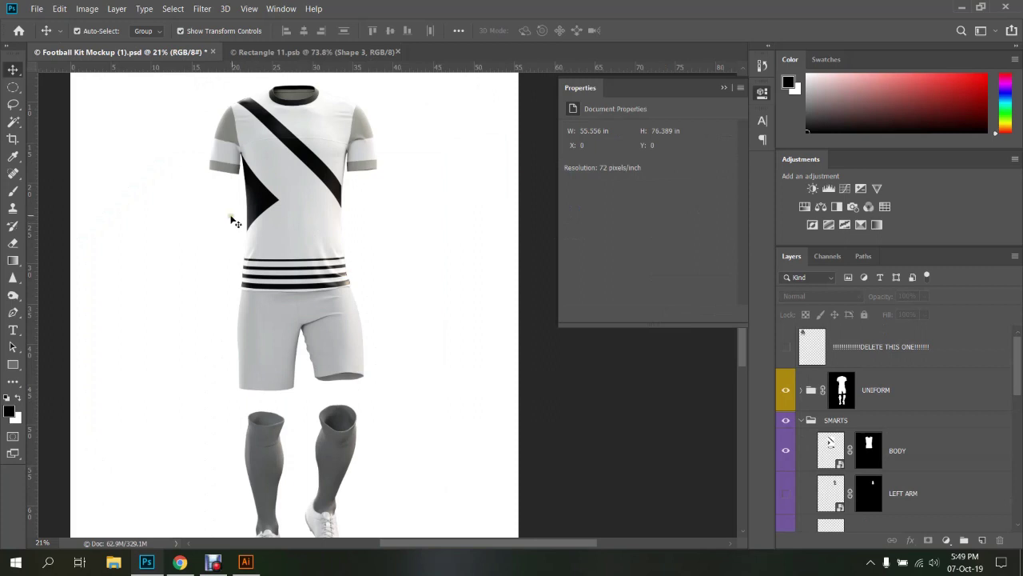
Move the triangle lower on the shirt artwork and preview the kit mockup
left_click(308, 52)
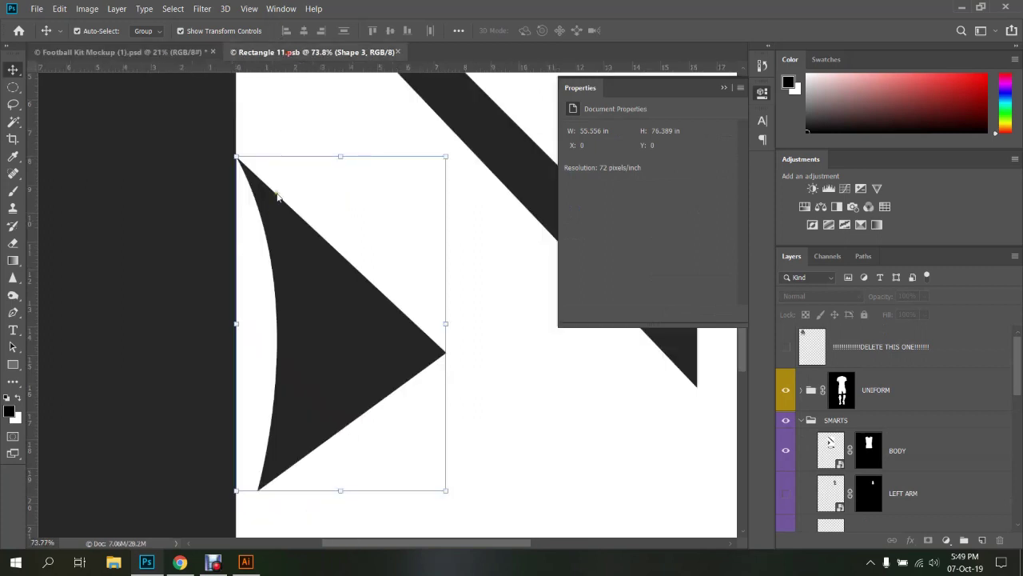
scroll(312, 304, "down", 2)
left_click_drag(317, 311, 318, 333)
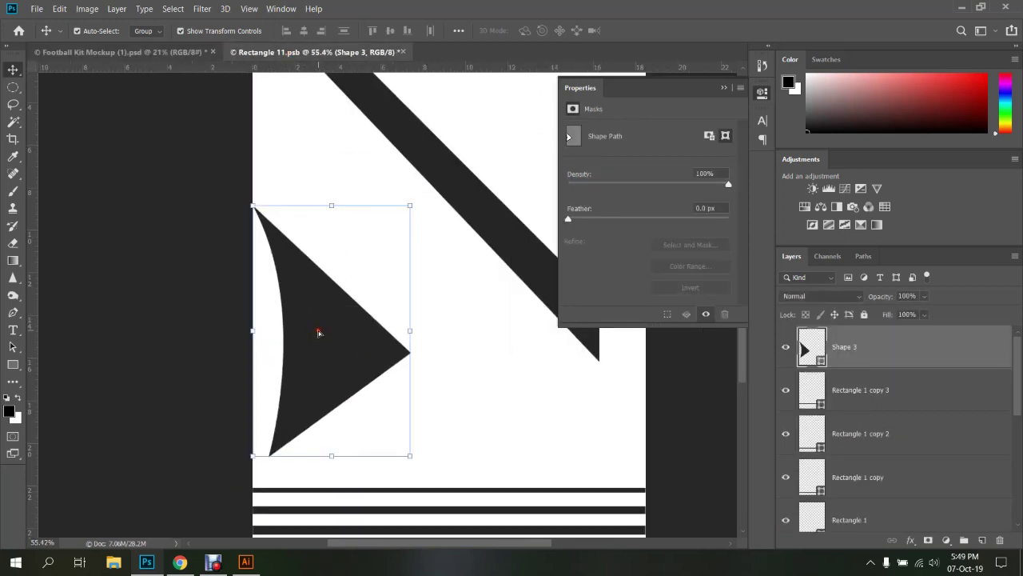
left_click(168, 53)
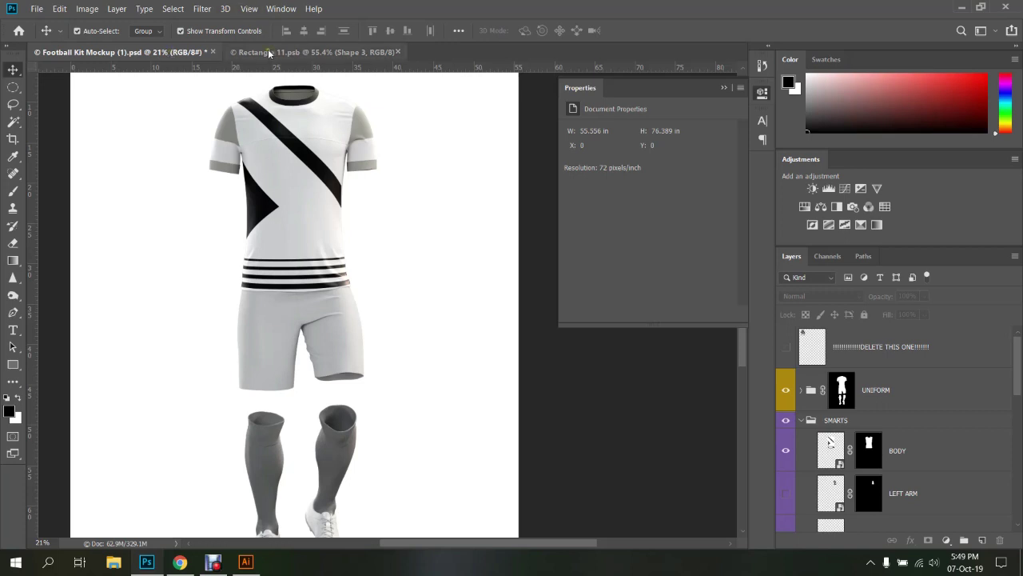
Return to the artwork, bring the triangle into view, and deselect its layer
left_click(312, 52)
left_click_drag(370, 389, 381, 264)
left_click(196, 290)
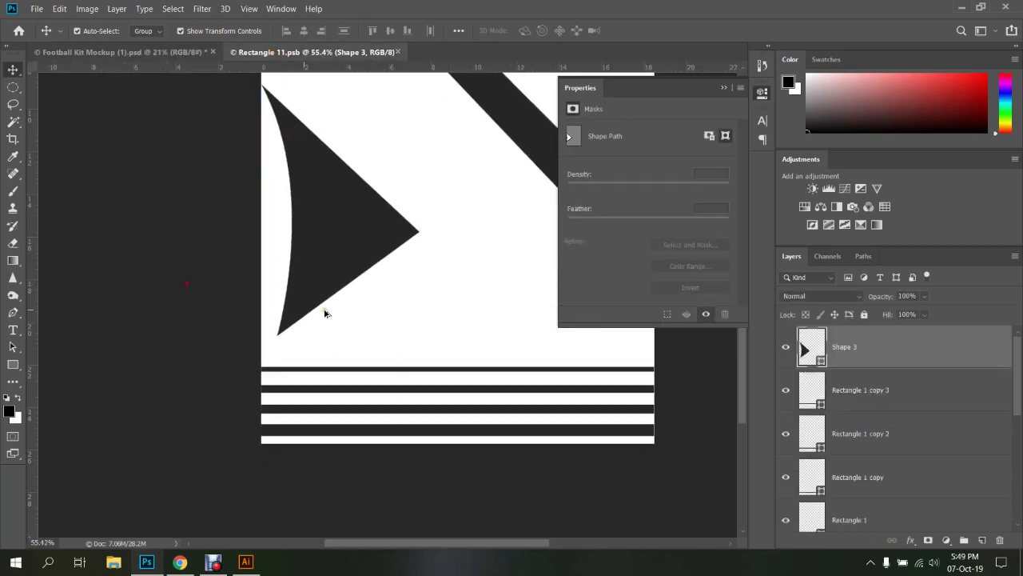
scroll(354, 299, "up", 3)
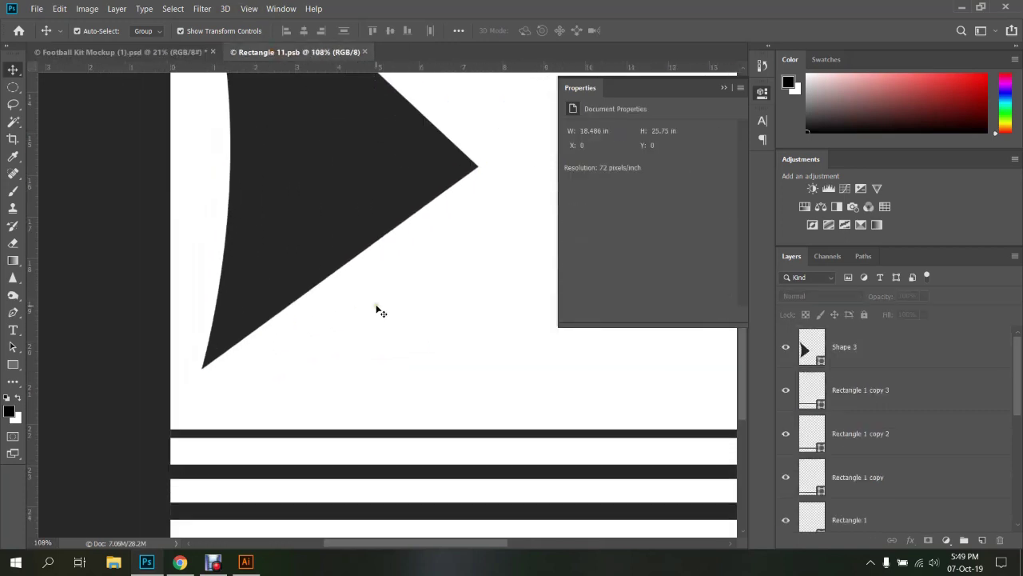
Draw a Pen shape line from below the triangle's lower corner to near its right tip
key("p")
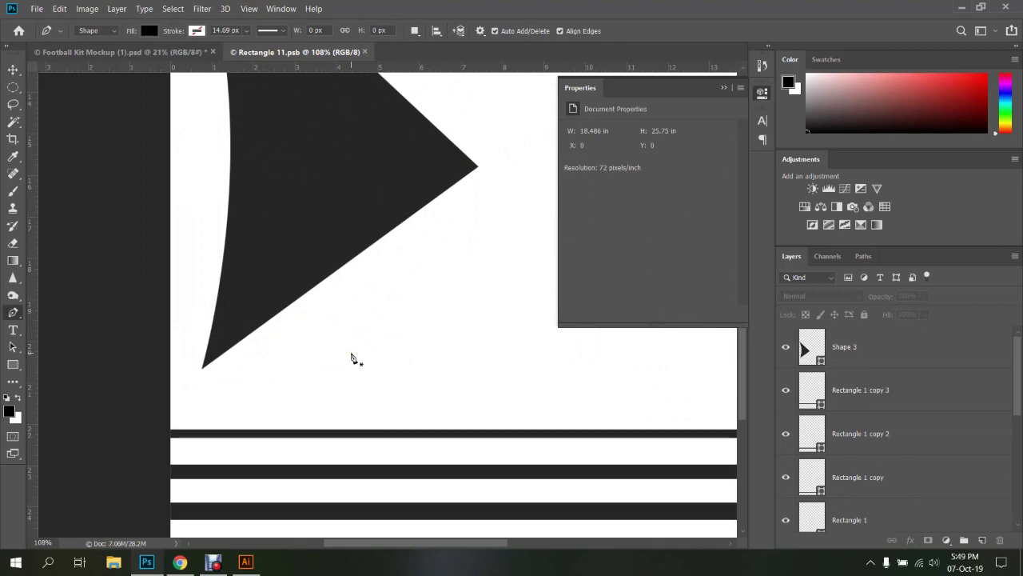
left_click(211, 381)
left_click(482, 192)
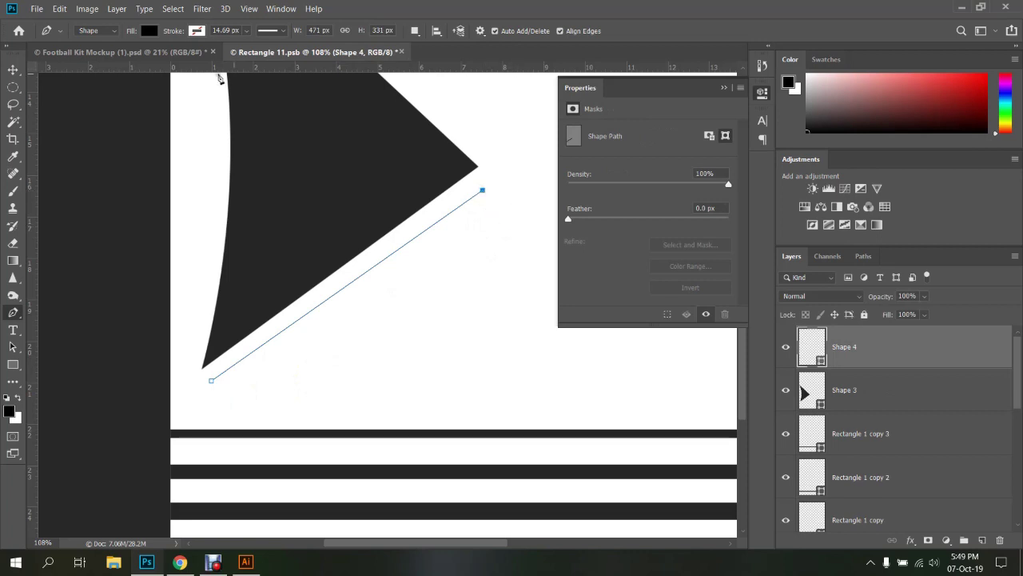
left_click(110, 33)
left_click(90, 54)
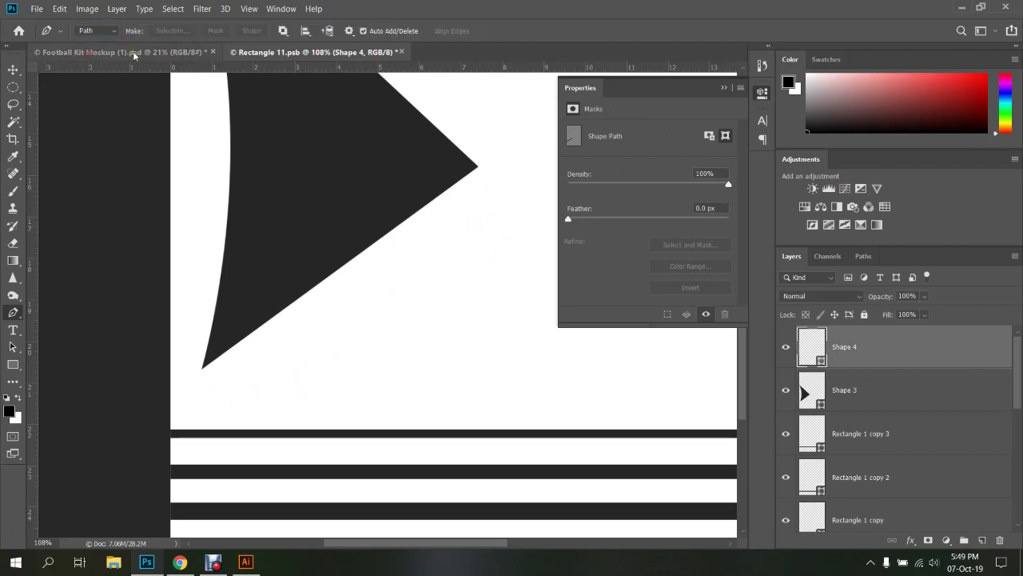
left_click(113, 31)
left_click(92, 51)
left_click(115, 30)
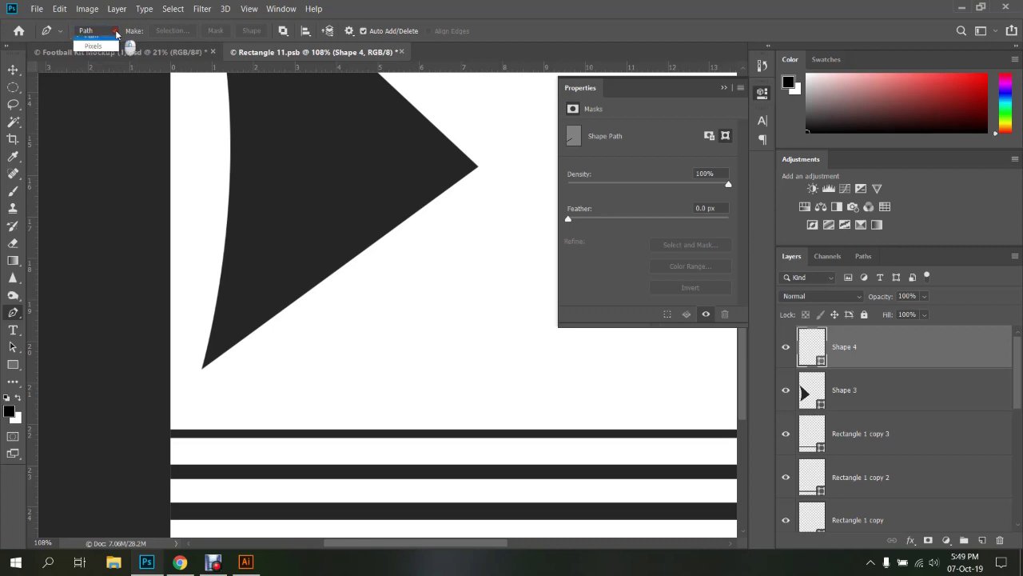
left_click(93, 50)
left_click(96, 30)
left_click(95, 50)
left_click(97, 30)
left_click(90, 40)
Give the line no fill and a dark grey stroke, then preview it on the mockup
left_click(147, 32)
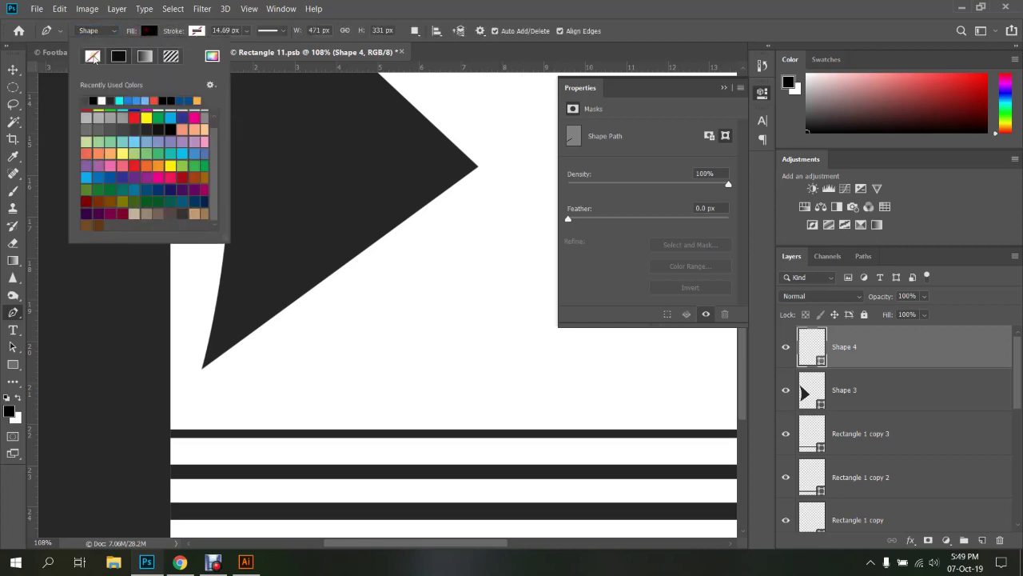
left_click(102, 56)
left_click(196, 31)
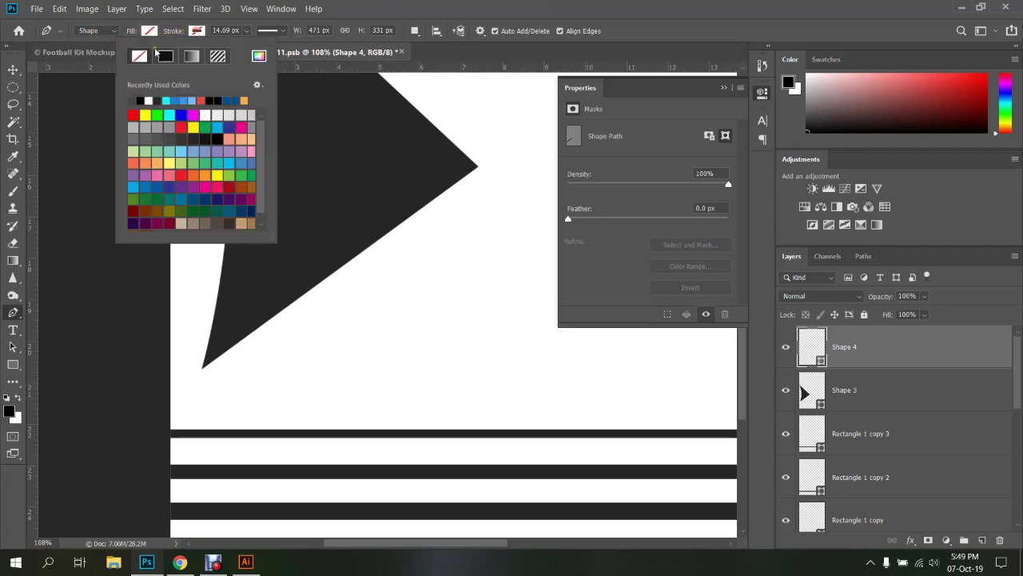
left_click(167, 57)
left_click(196, 31)
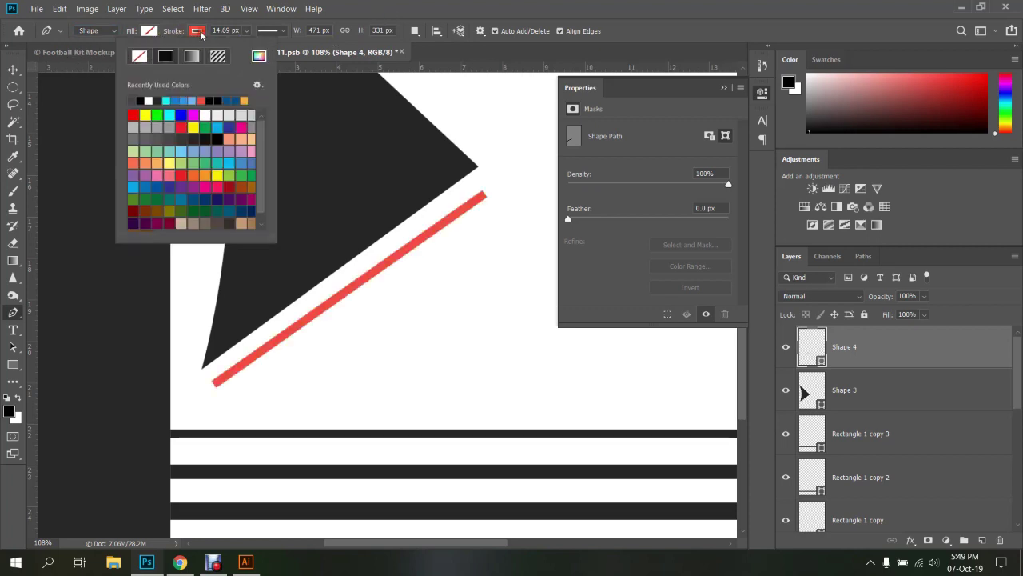
left_click(159, 100)
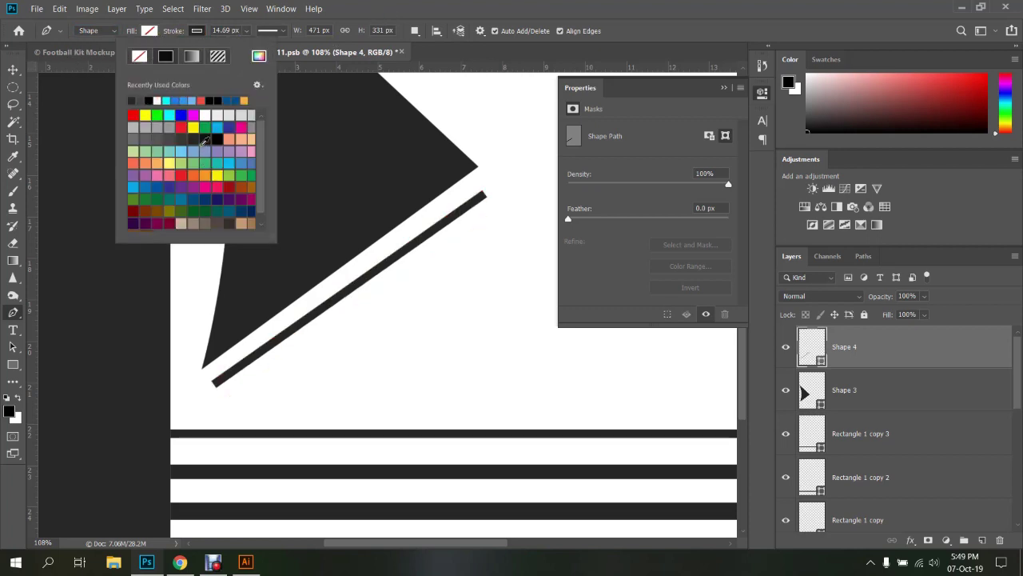
left_click(182, 139)
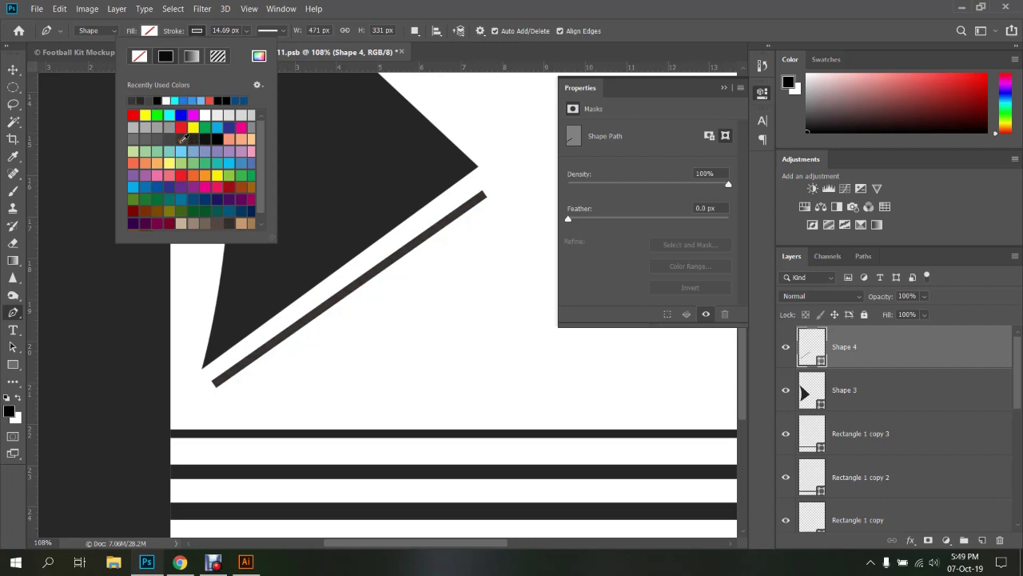
left_click(478, 15)
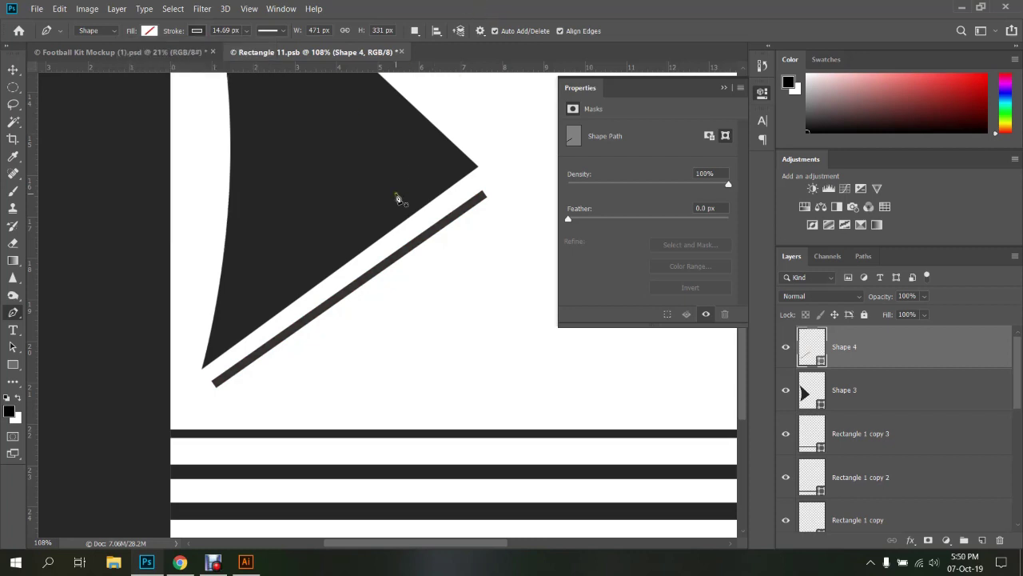
left_click(174, 53)
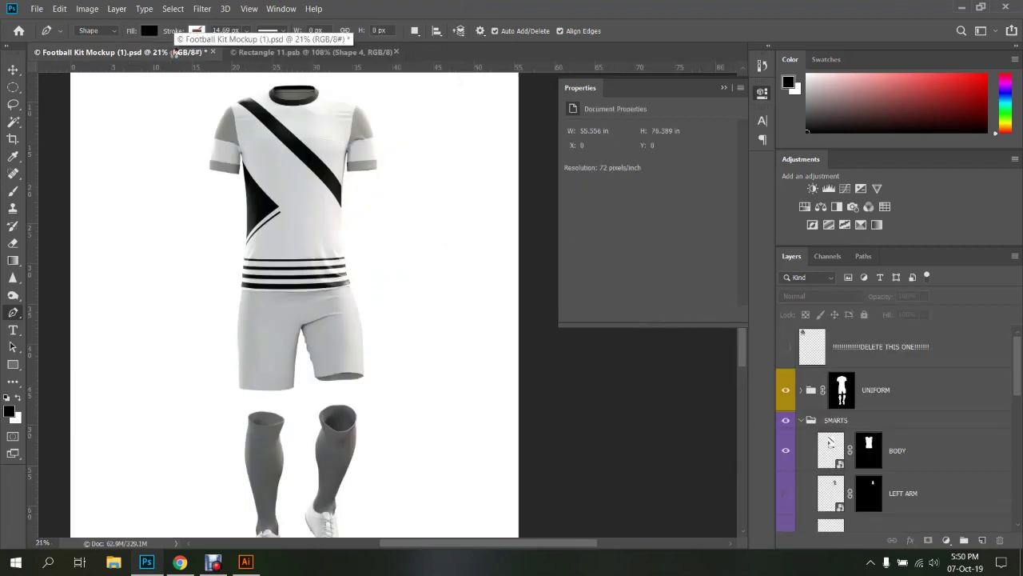
left_click(312, 52)
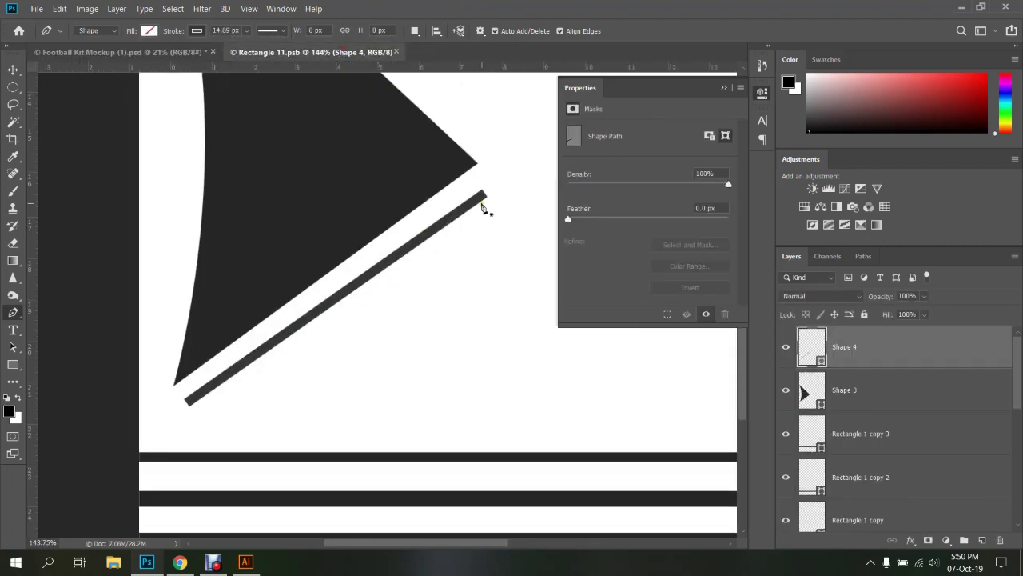
Draw a small closed path at the stripe's upper end
scroll(482, 206, "up", 1)
scroll(491, 197, "up", 1)
scroll(494, 201, "up", 1)
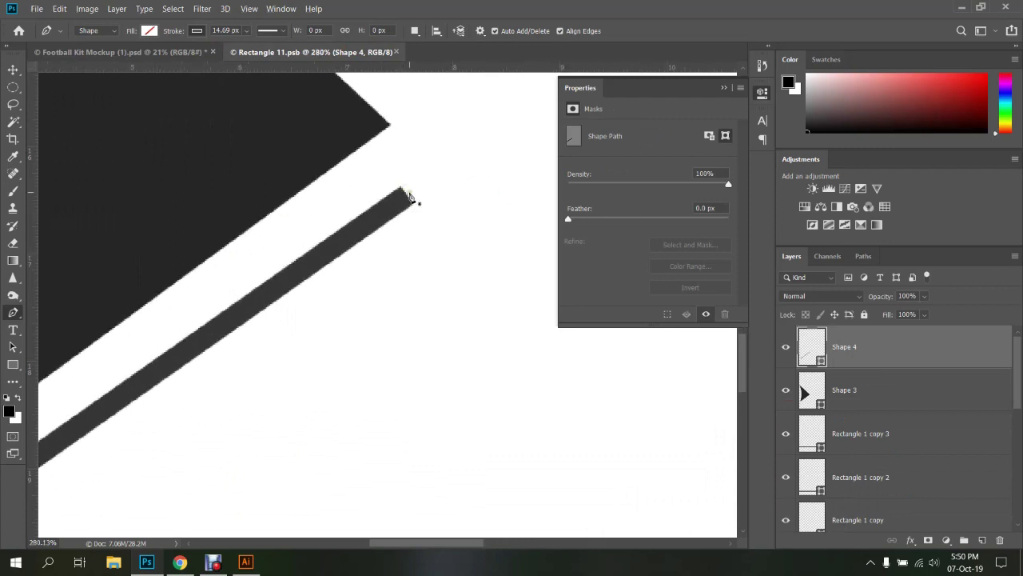
left_click(449, 185)
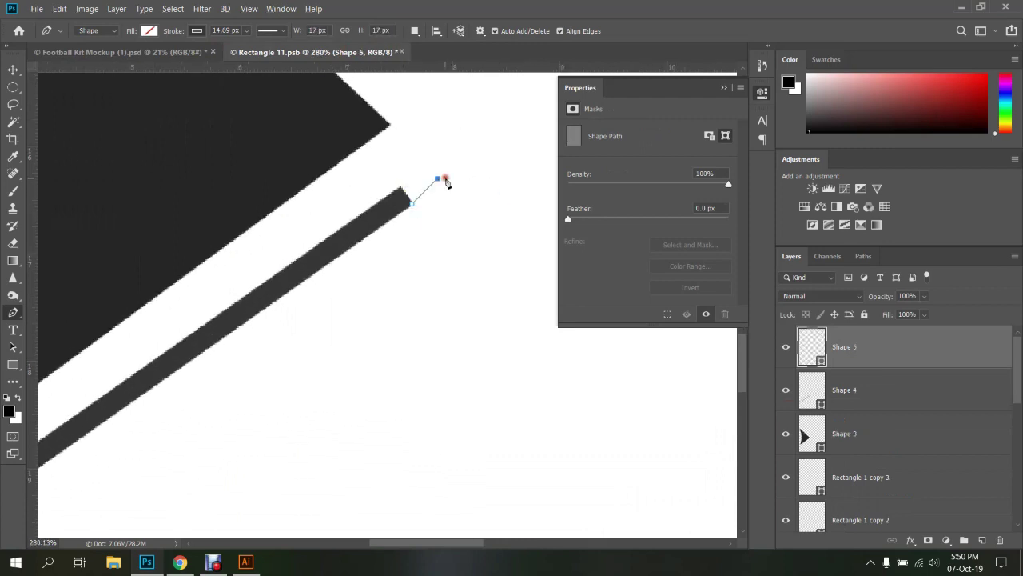
left_click(95, 31)
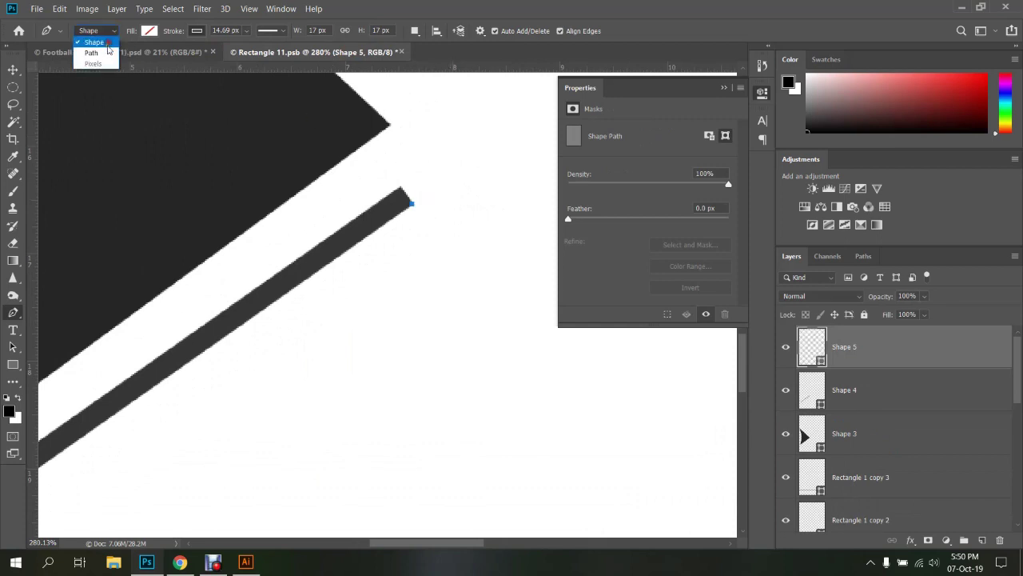
left_click(411, 203)
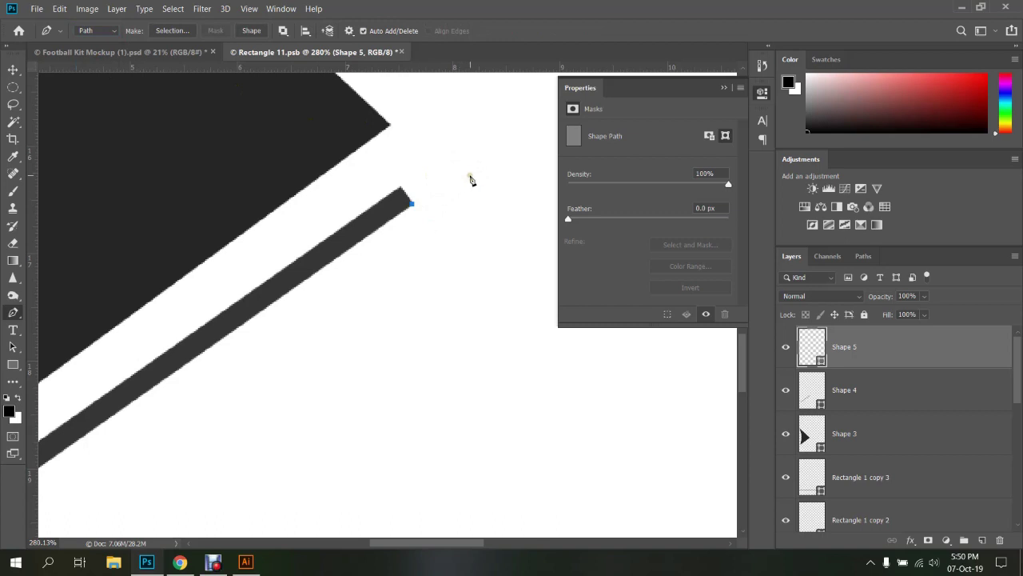
left_click(472, 172)
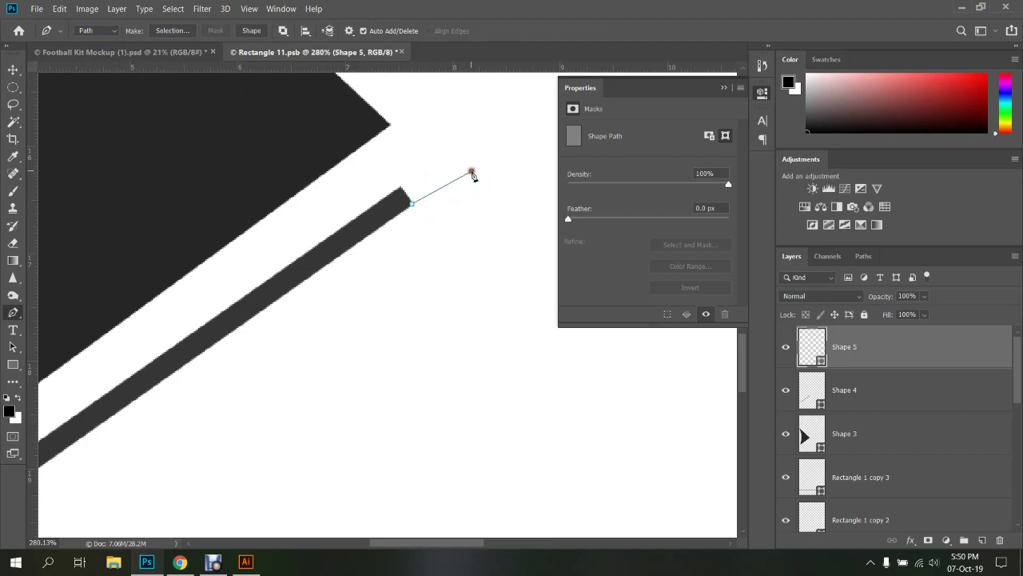
left_click(404, 187)
left_click(411, 203)
Add points beyond the stripe's end, make a selection from the path, then undo it
left_click(465, 170)
left_click(401, 187)
right_click(414, 184)
left_click(448, 241)
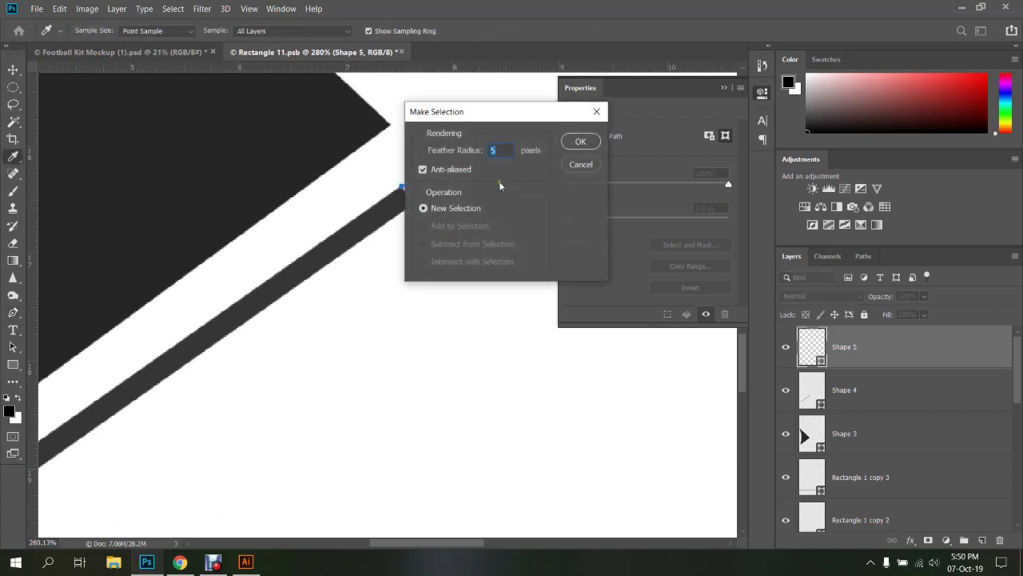
left_click(579, 143)
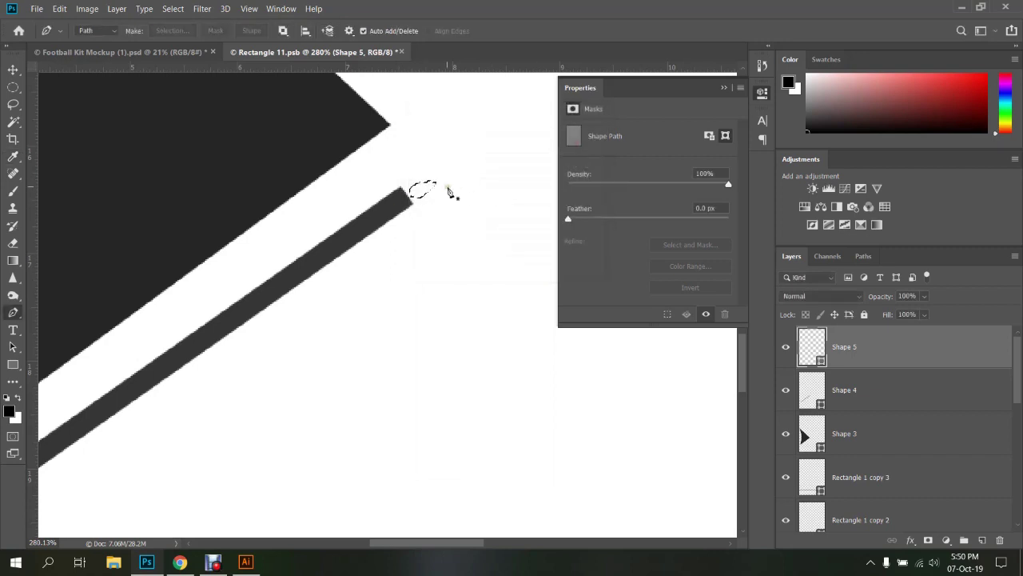
scroll(431, 207, "down", 2)
scroll(436, 212, "down", 2)
scroll(434, 192, "up", 3)
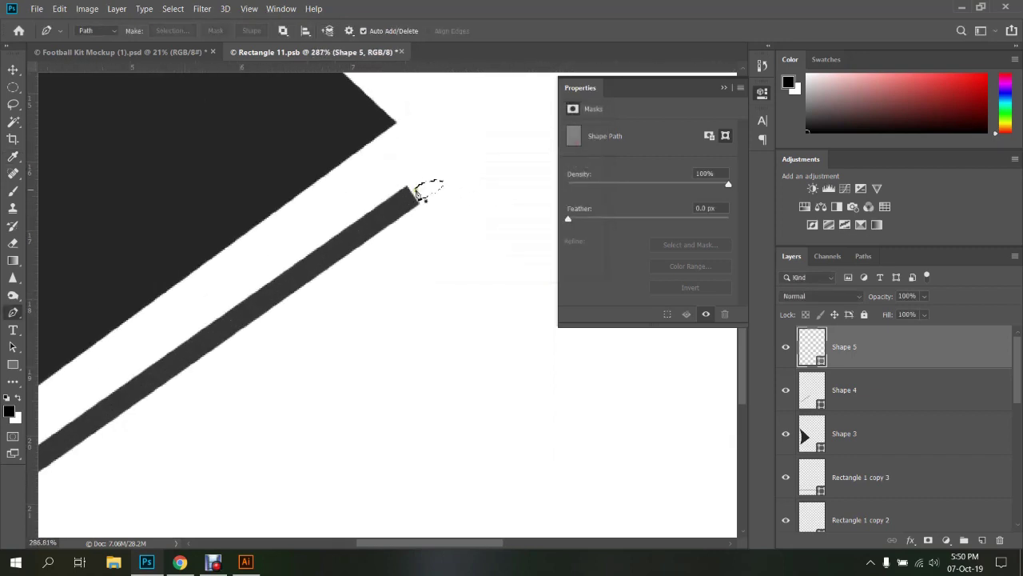
scroll(444, 191, "up", 2)
scroll(446, 192, "down", 1)
scroll(416, 206, "down", 1)
scroll(320, 205, "down", 1)
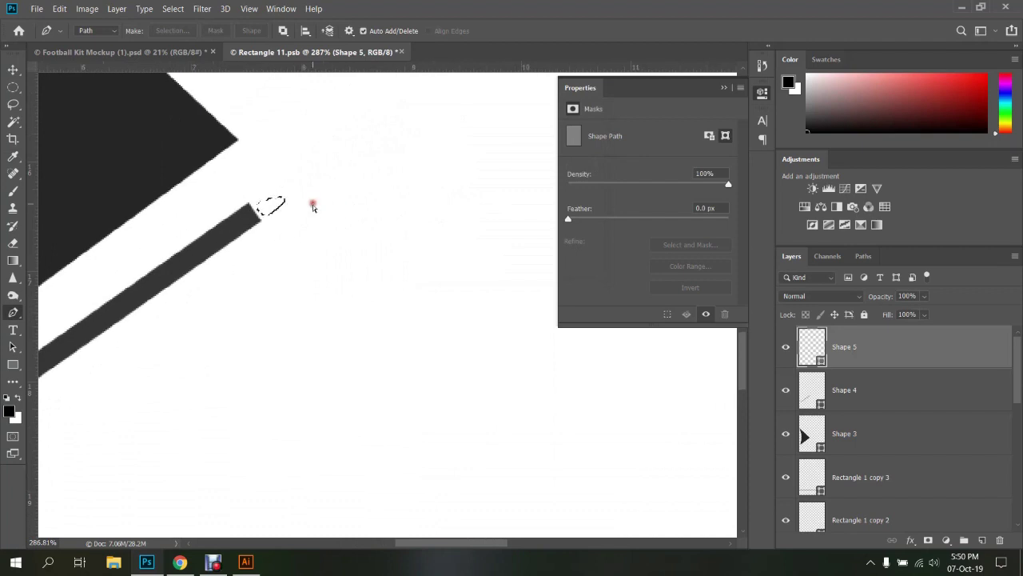
key("ctrl+z")
key("ctrl+z")
key("ctrl+z")
Attempt a pointed tip on the stripe path, undoing the stray extra segments
left_click(406, 158)
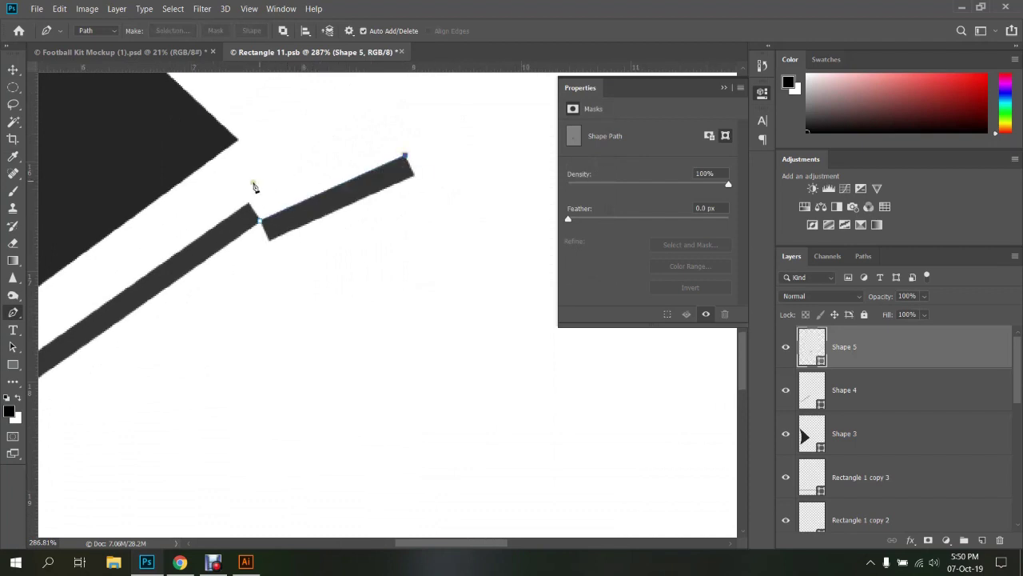
key("ctrl+z")
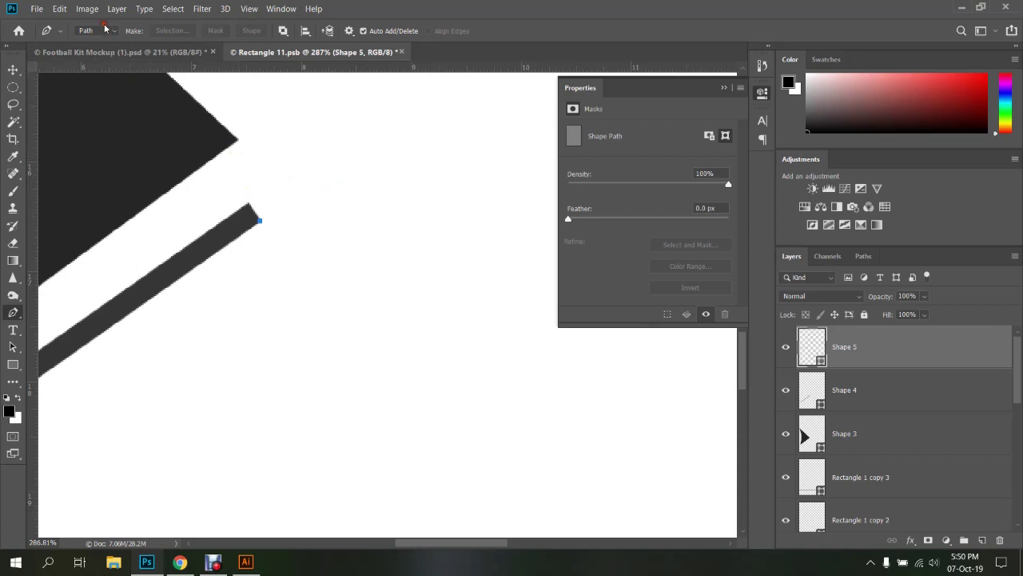
left_click(96, 30)
left_click(102, 52)
left_click(412, 167)
left_click(248, 204)
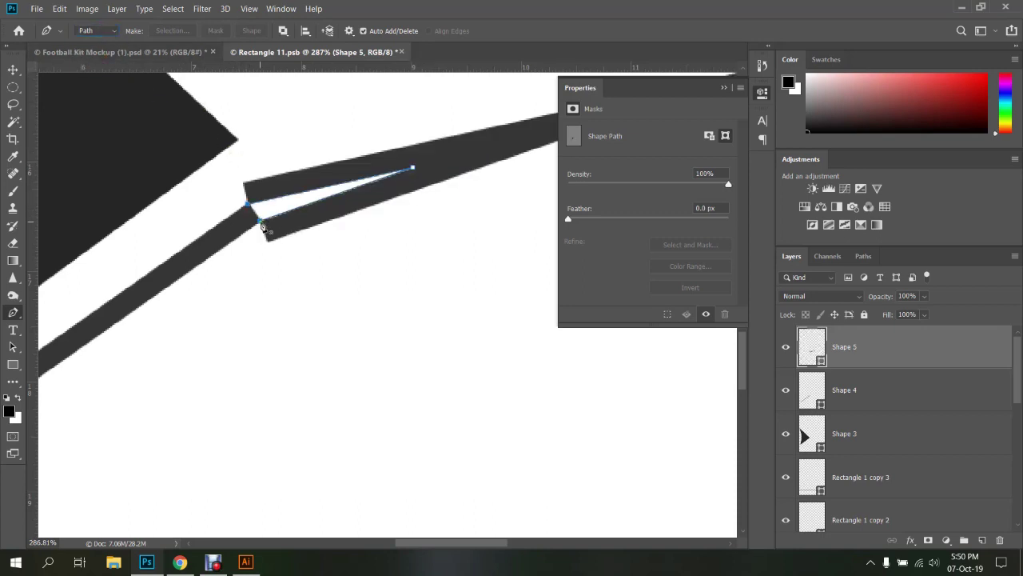
left_click(261, 226)
scroll(262, 226, "down", 3)
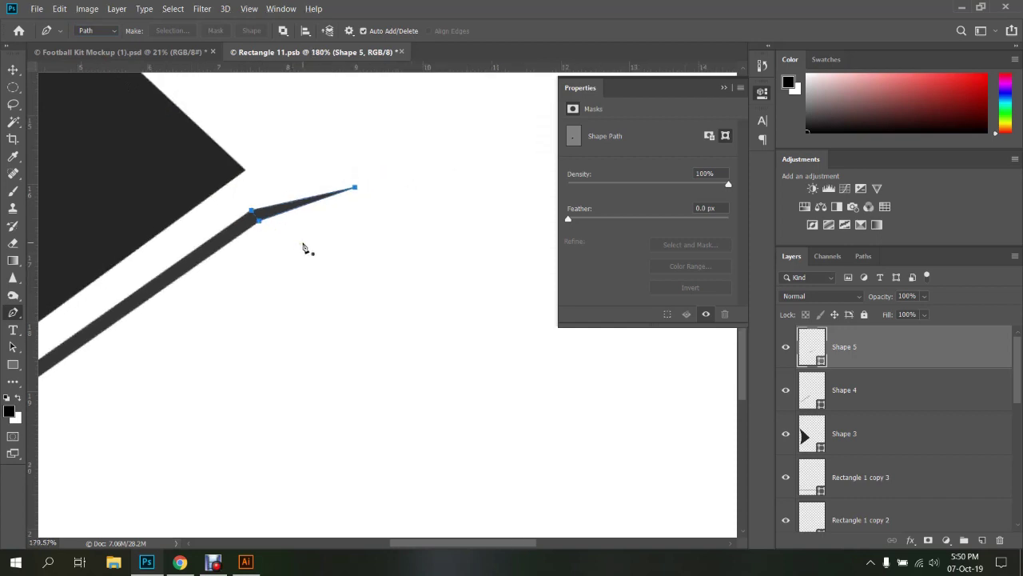
key("ctrl+z")
key("ctrl+z")
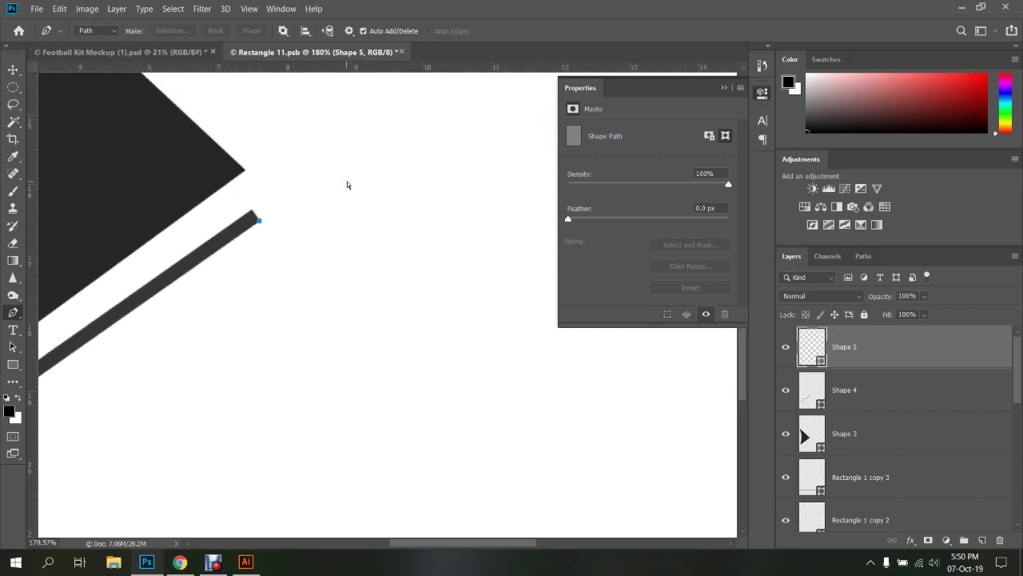
Close the stripe into a thin tapered wedge as Shape 5 and preview it on the mockup
left_click(348, 170)
left_click_drag(252, 213, 264, 224)
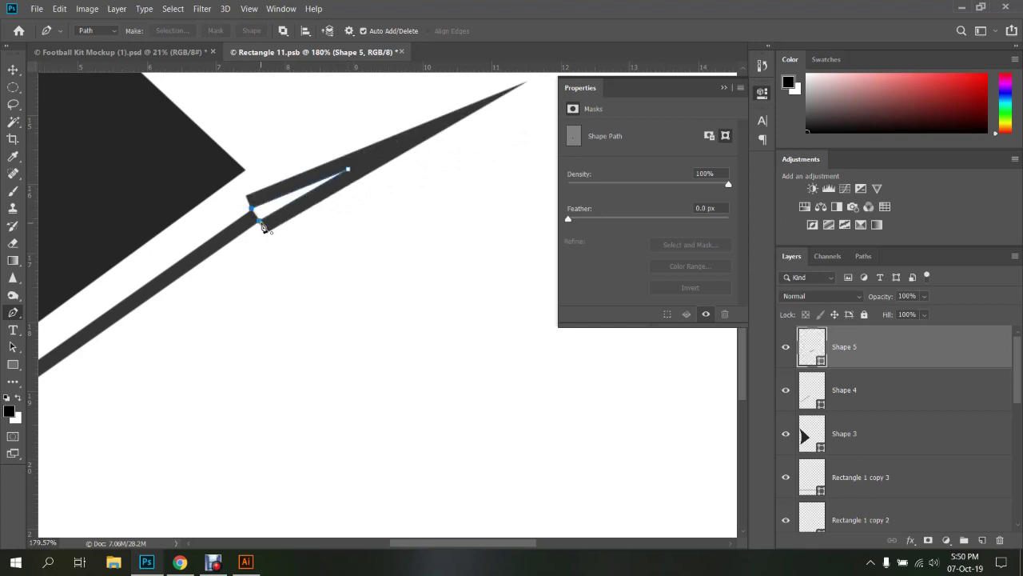
scroll(265, 224, "down", 1)
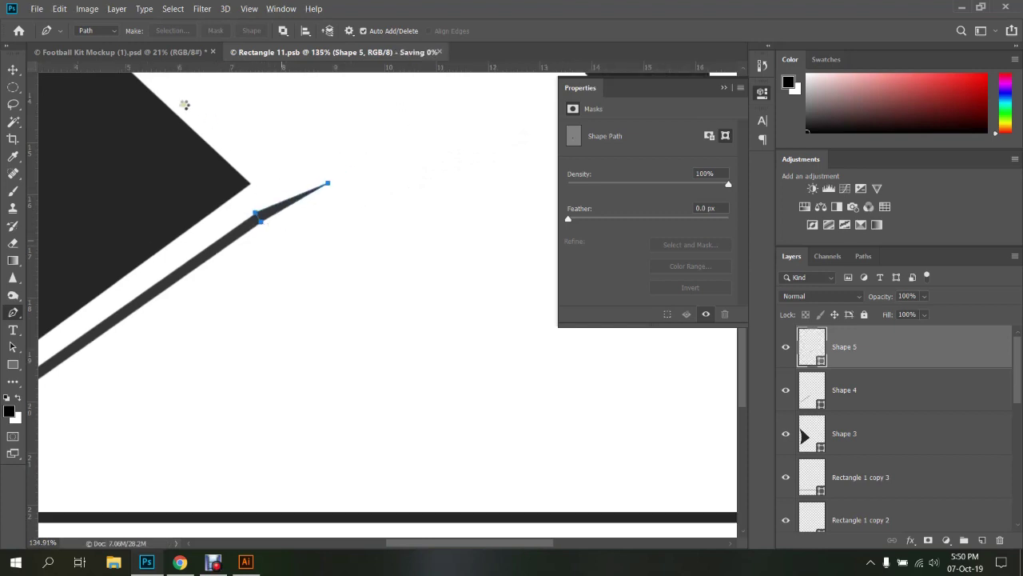
left_click(169, 52)
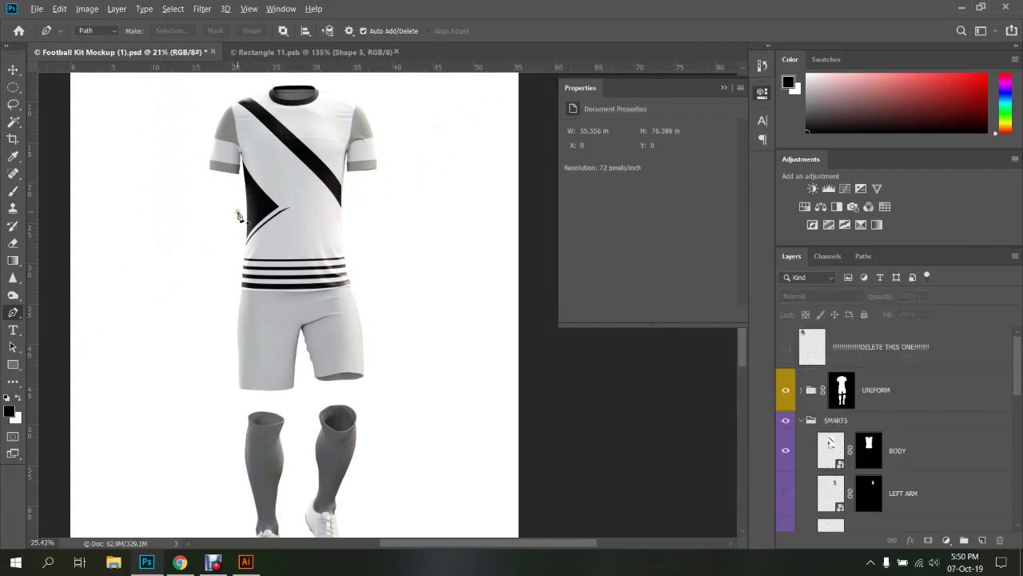
scroll(240, 216, "up", 3)
scroll(312, 224, "up", 3)
scroll(295, 230, "up", 3)
scroll(295, 230, "up", 2)
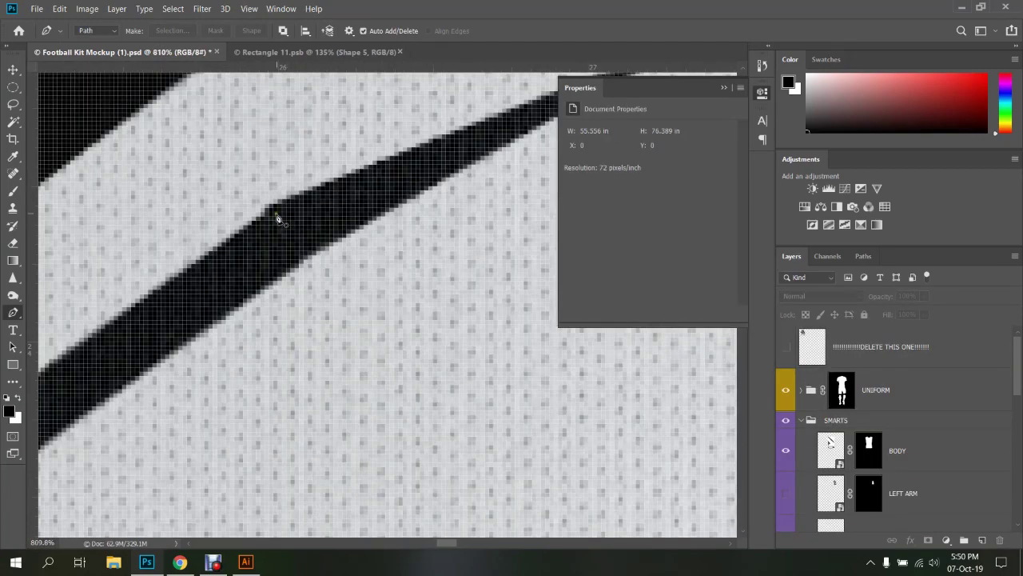
scroll(294, 231, "down", 3)
scroll(296, 232, "down", 3)
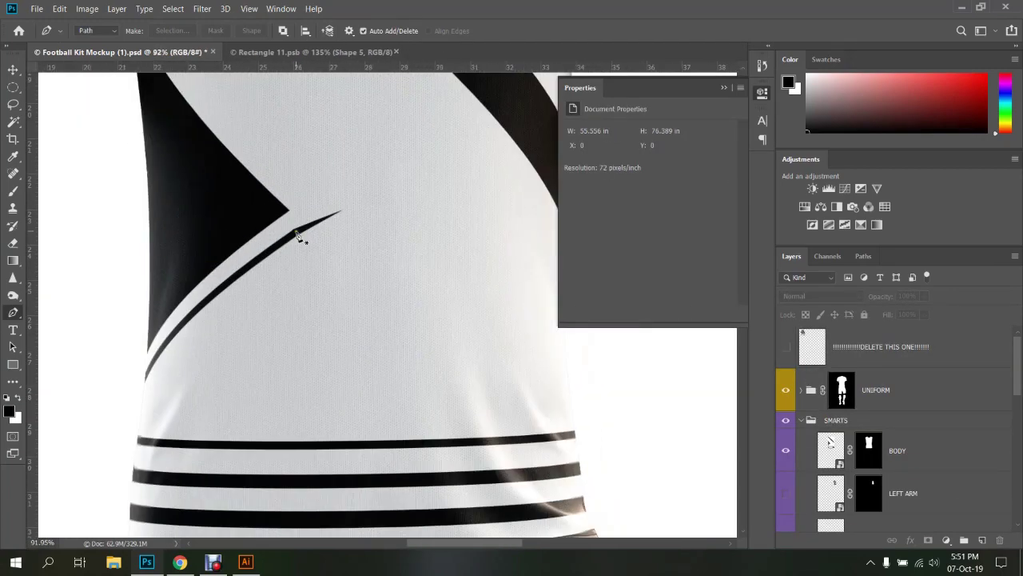
scroll(296, 234, "down", 3)
left_click(304, 52)
Draw a curved Pen path from below the triangle's corner toward its tip
scroll(324, 182, "down", 2)
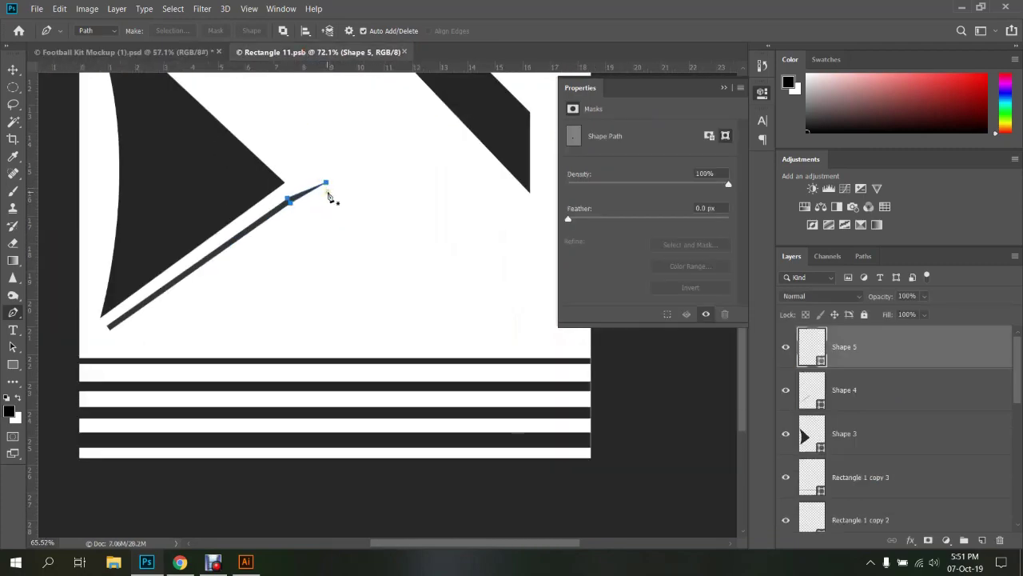
scroll(330, 194, "down", 2)
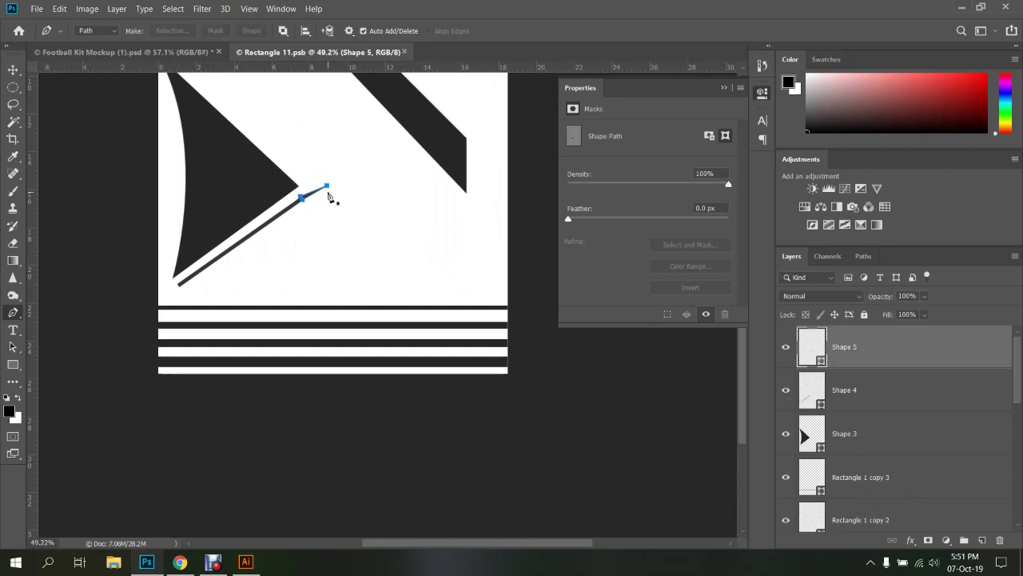
scroll(196, 293, "up", 1)
left_click(183, 294)
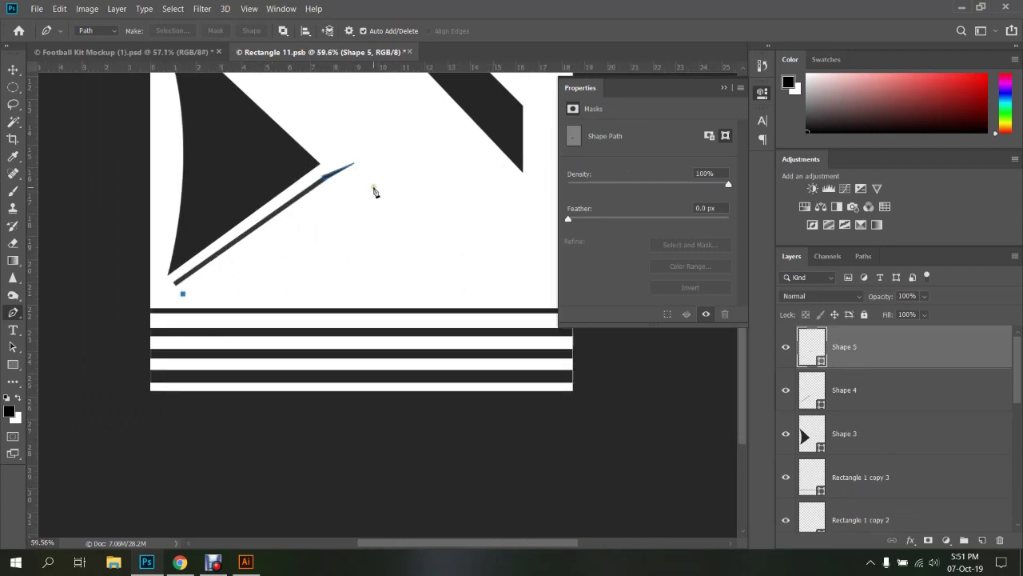
left_click_drag(377, 182, 446, 173)
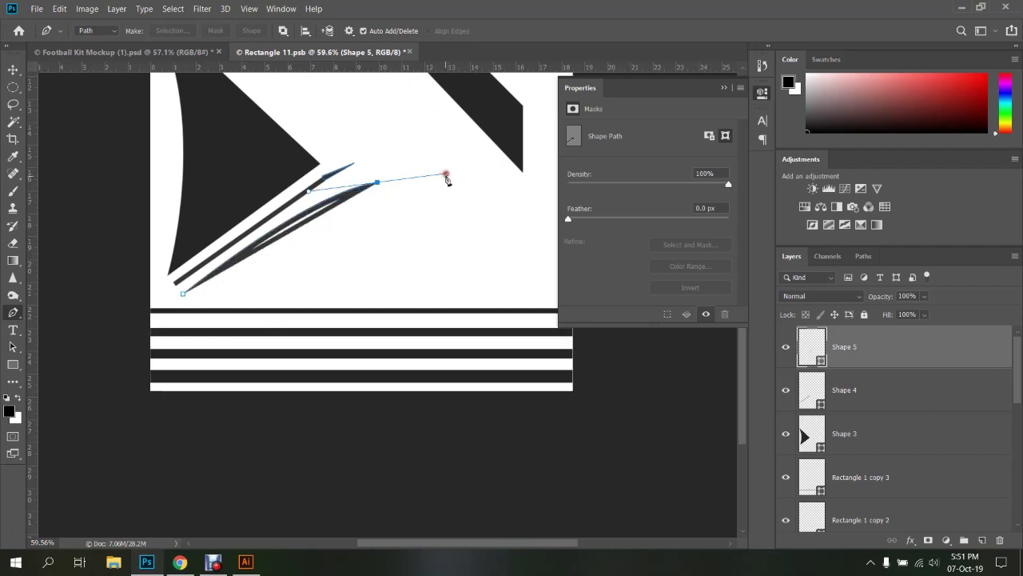
Make the Pen draw a Shape with no stroke and a dark grey fill
left_click(96, 31)
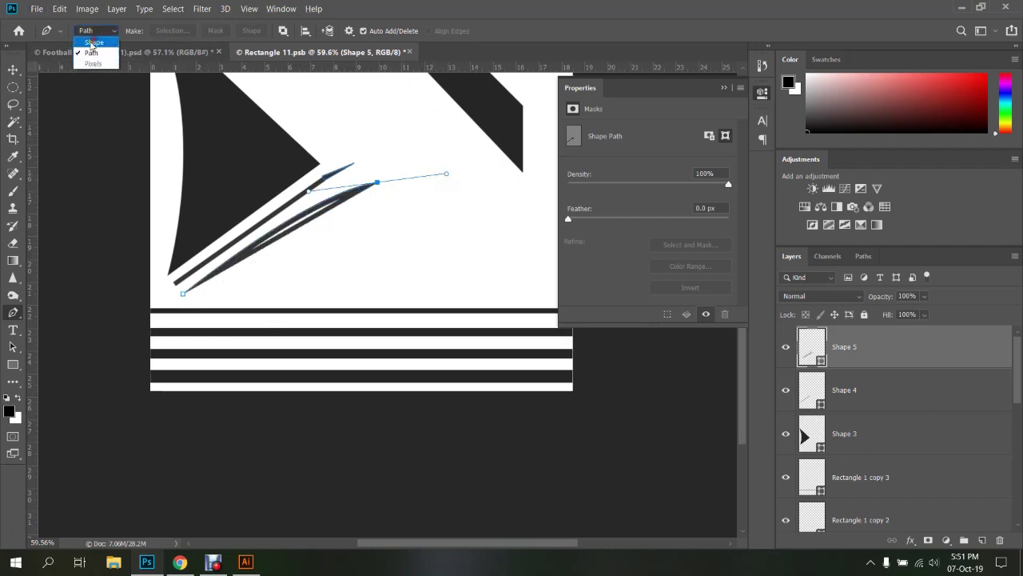
left_click(90, 40)
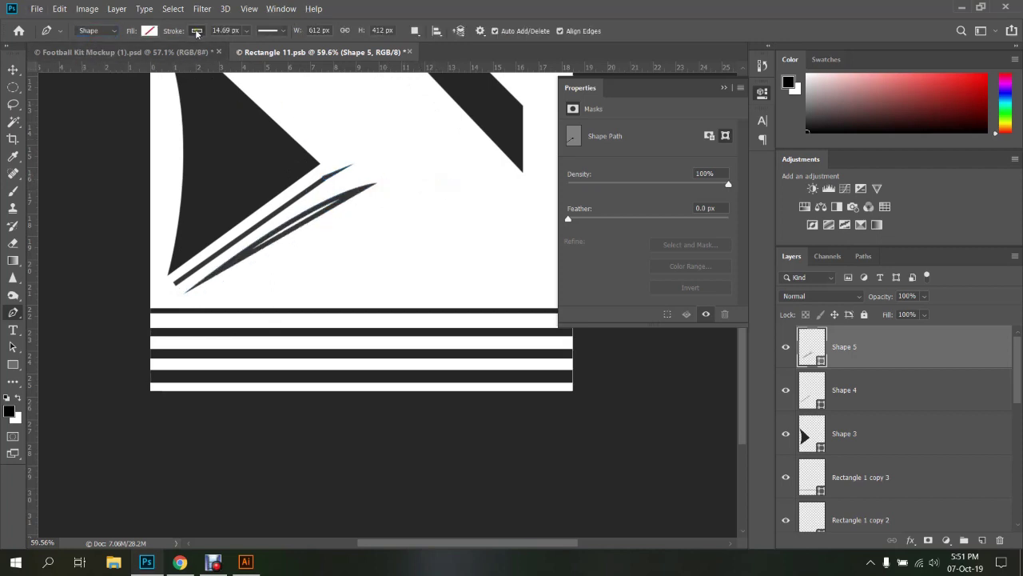
left_click(196, 32)
left_click(139, 56)
left_click(149, 30)
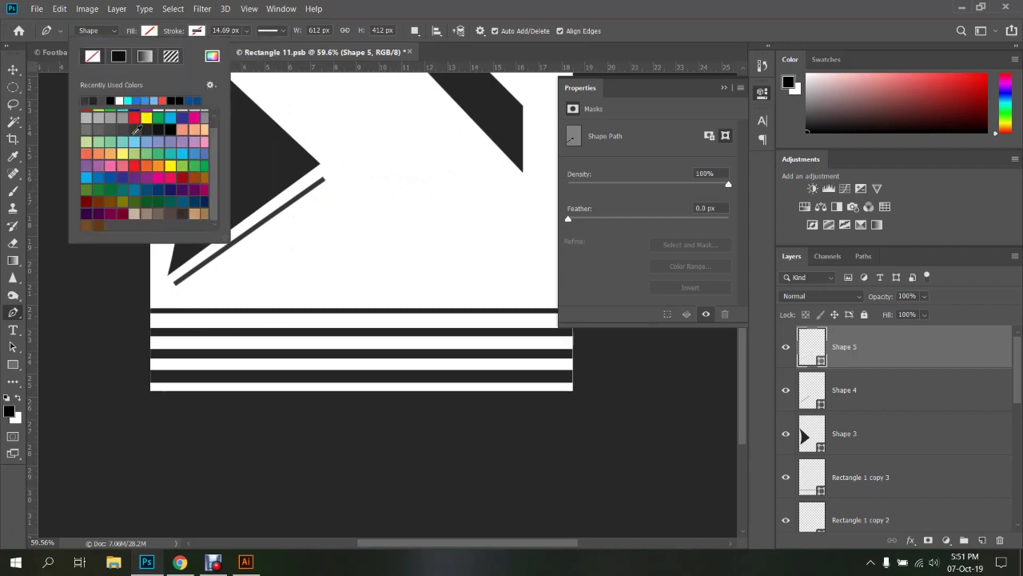
left_click(137, 129)
scroll(376, 204, "up", 2)
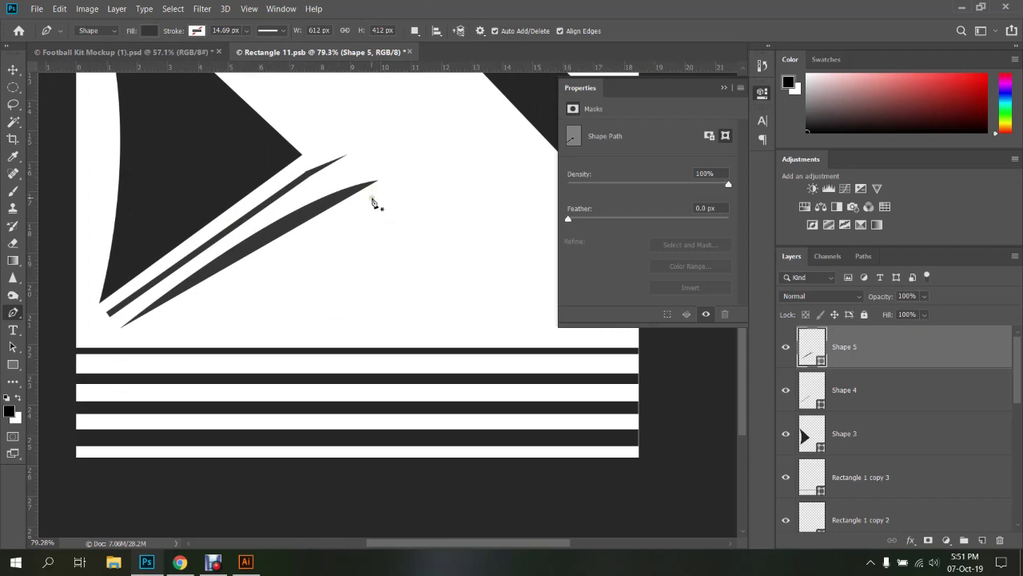
left_click(389, 222)
Delete the stripe shapes and draw a new curved sliver from the triangle's corner to its tip
key("v")
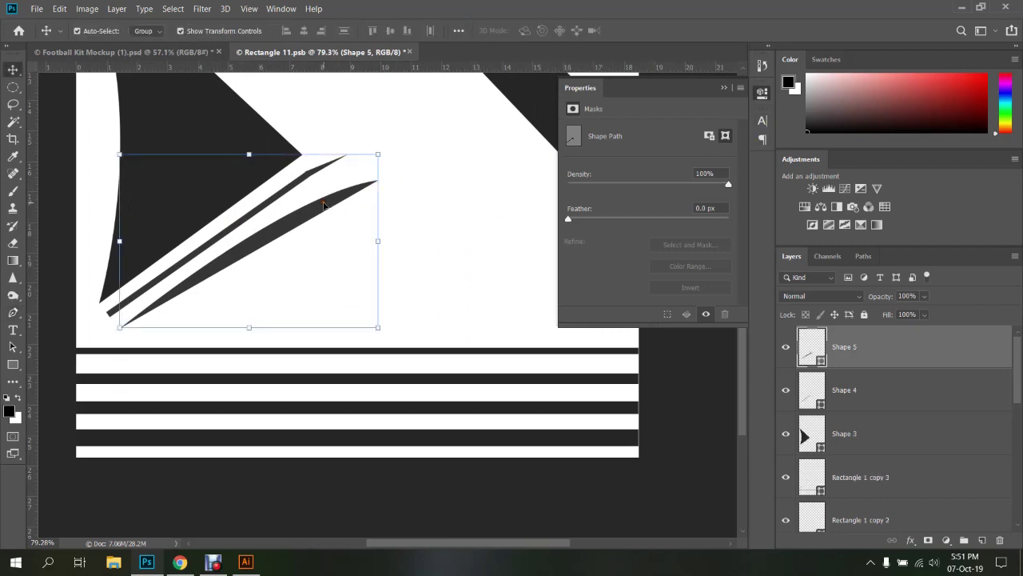
key("Delete")
key("Delete")
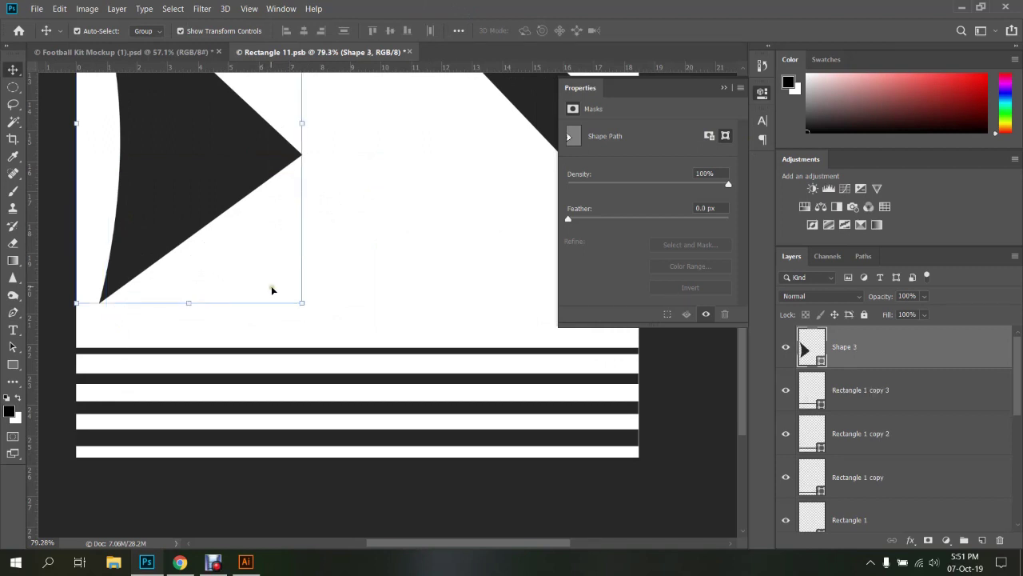
key("p")
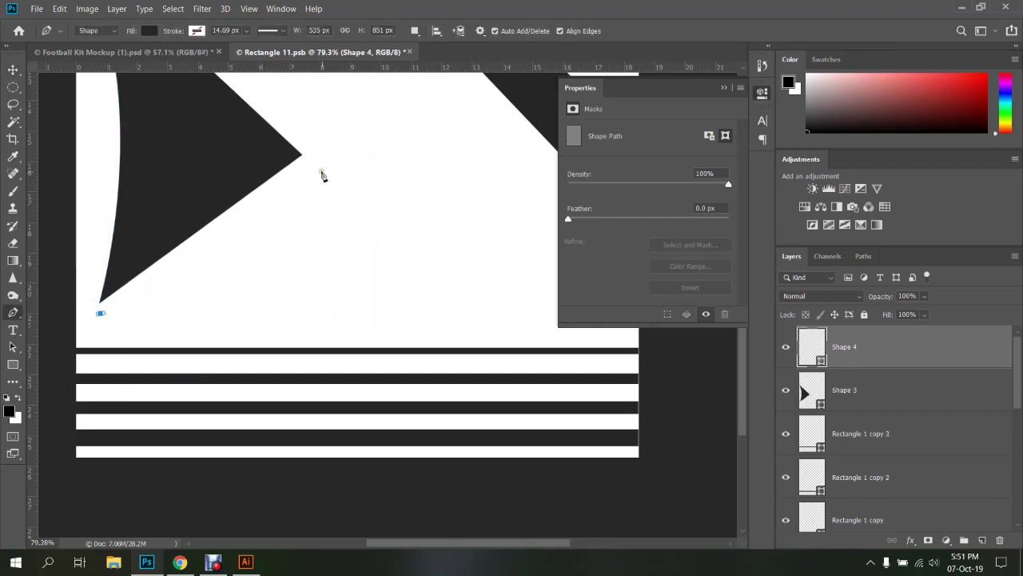
mouse_move(325, 170)
left_mouse_down()
mouse_move(391, 161)
mouse_move(403, 142)
mouse_move(285, 206)
left_mouse_up()
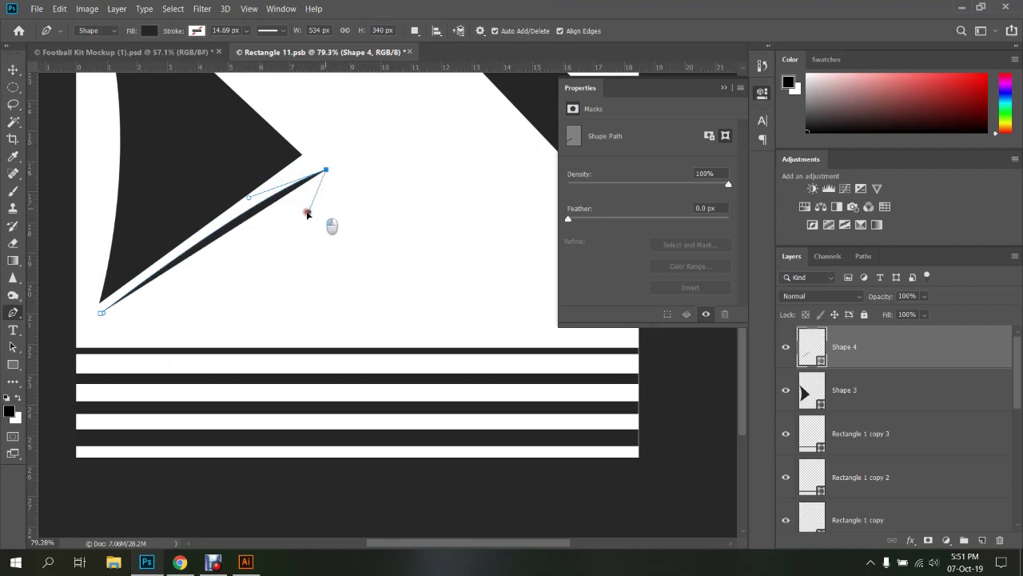
left_click(99, 314)
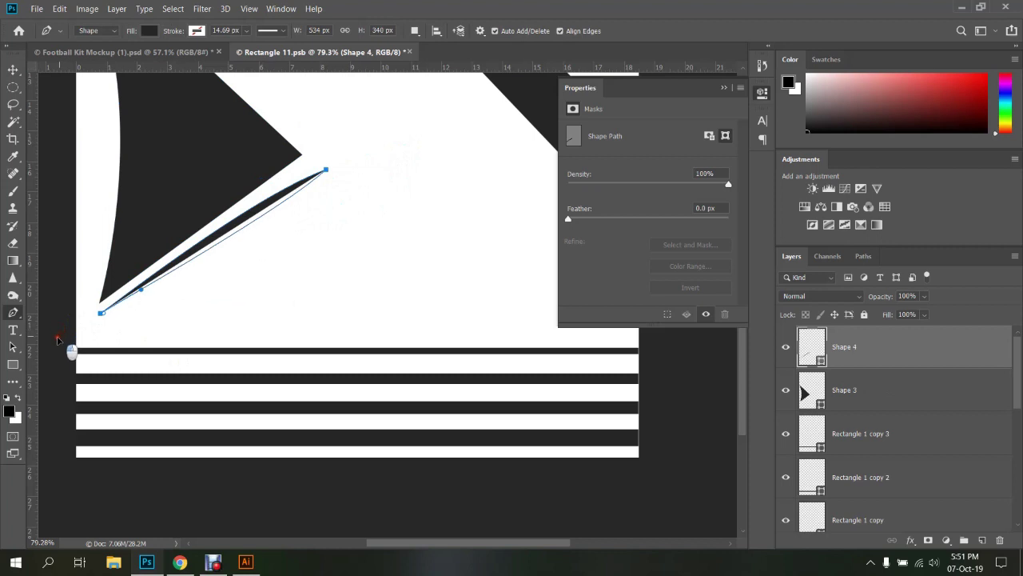
Deselect the sliver, save the shirt artwork, and check the kit mockup
key("v")
left_click(346, 236)
scroll(346, 231, "down", 2)
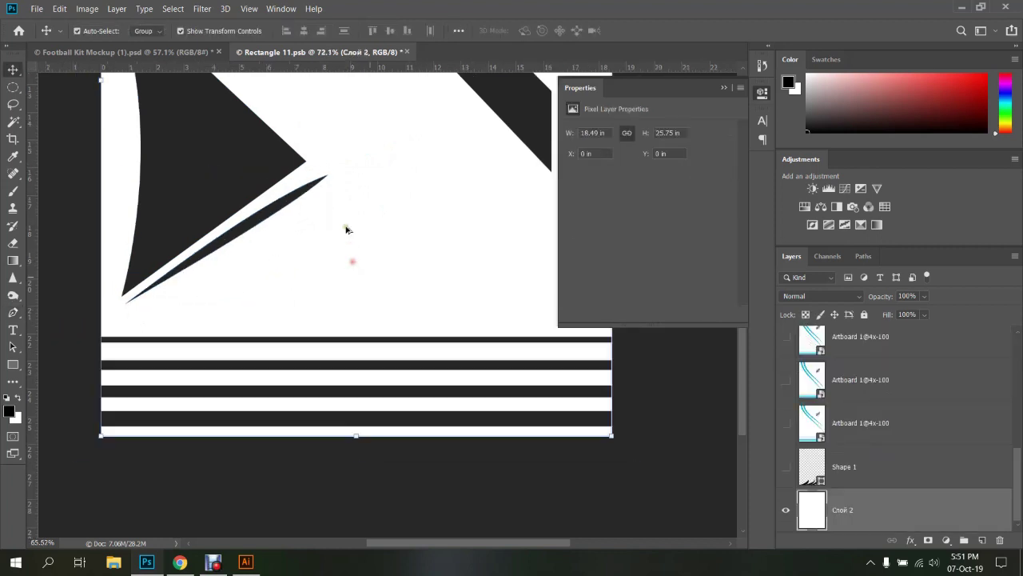
key("ctrl+s")
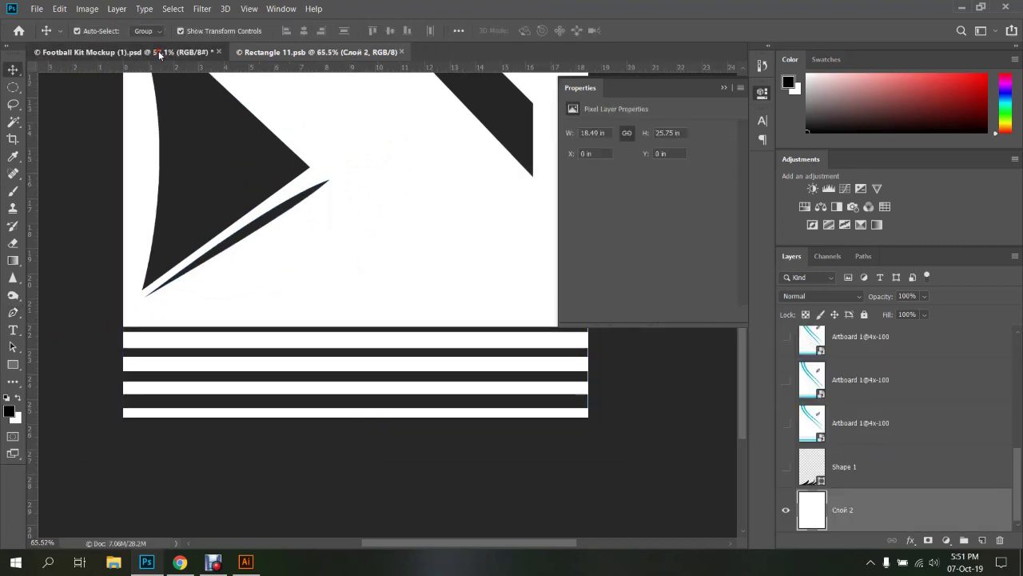
left_click(160, 52)
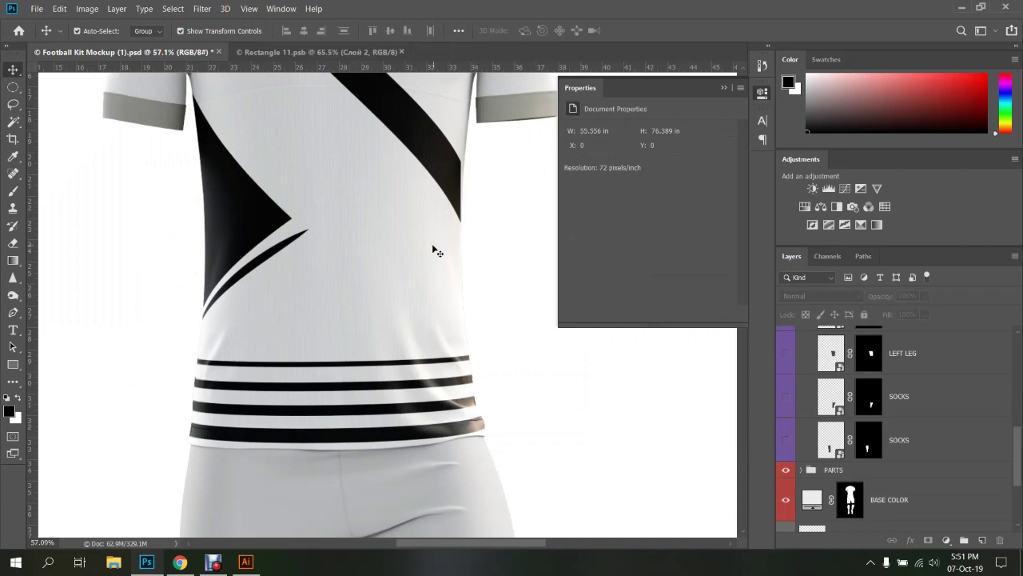
Back in the shirt artwork, try bending the sliver's edge with the Pen, then undo it
key("ctrl+Tab")
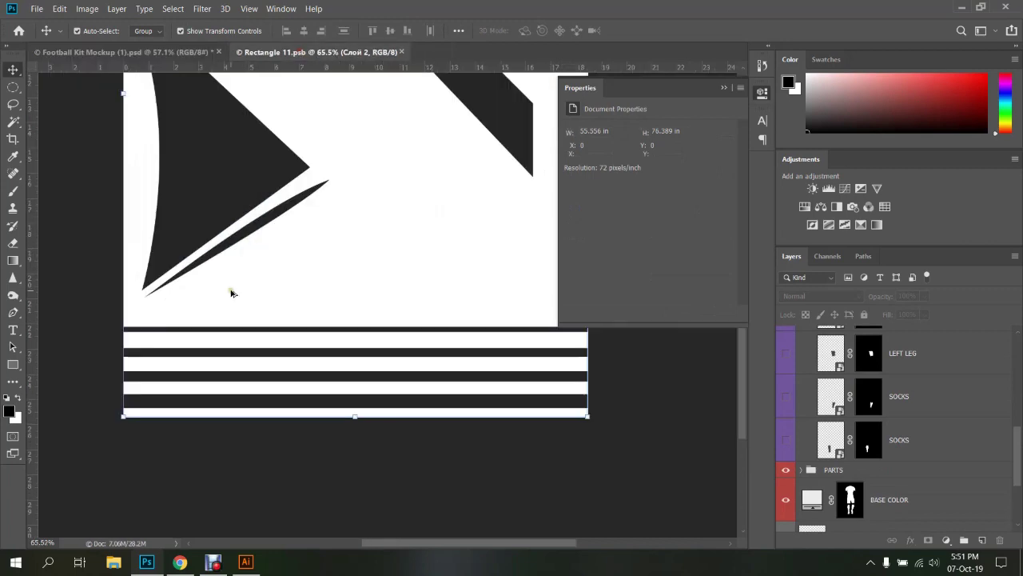
scroll(267, 221, "up", 2)
left_click(268, 222)
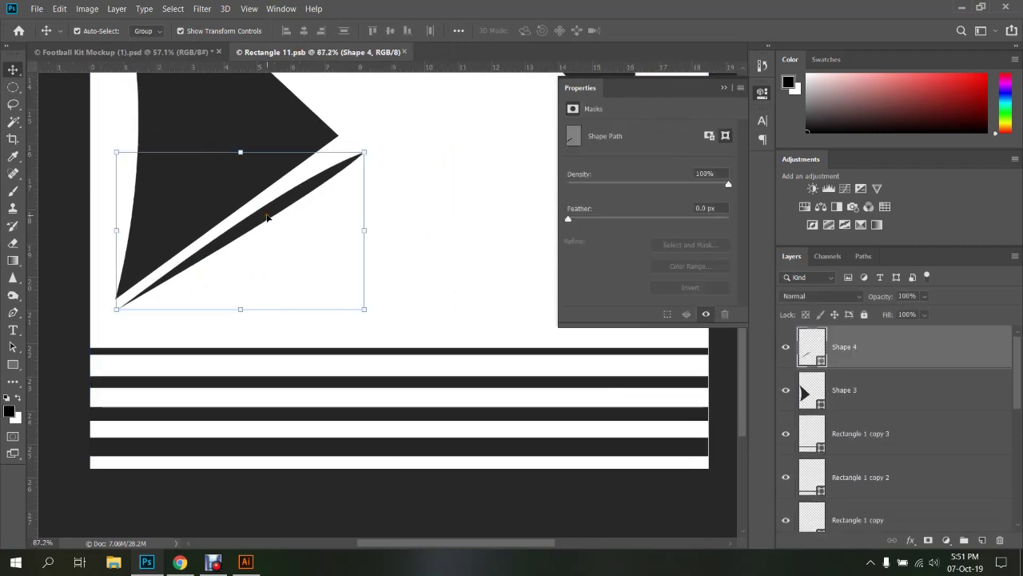
key("p")
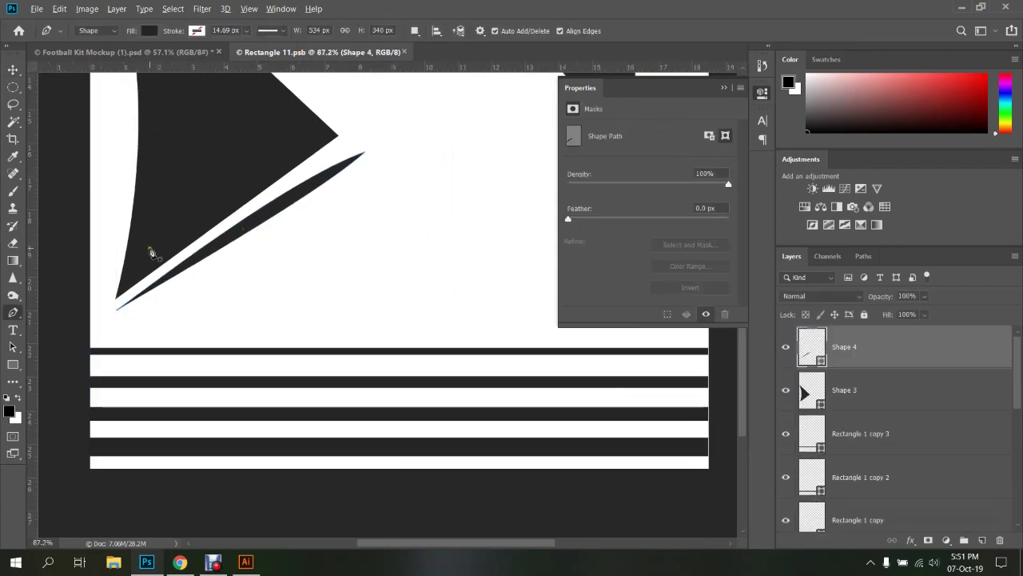
right_click(13, 312)
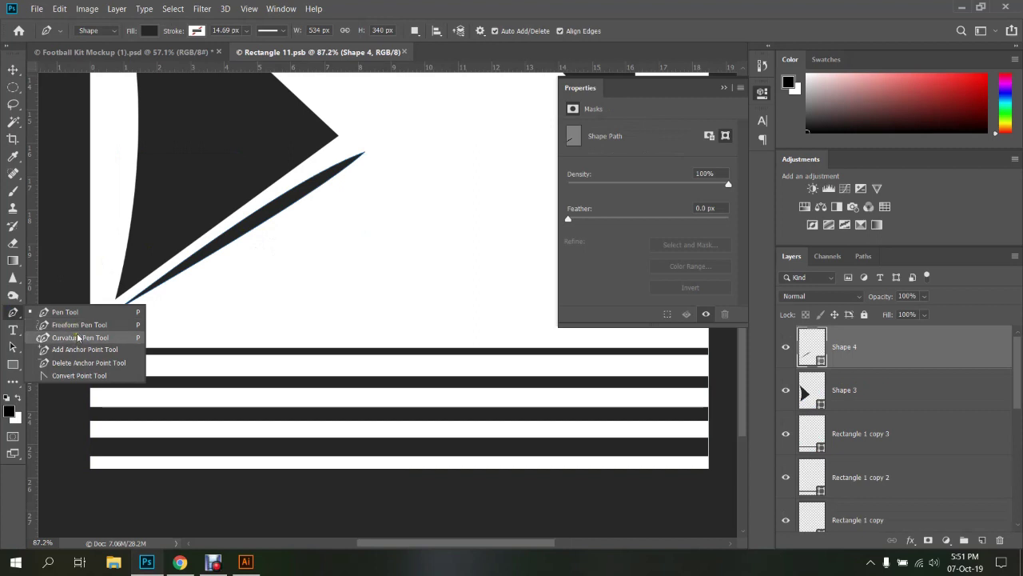
left_click(76, 324)
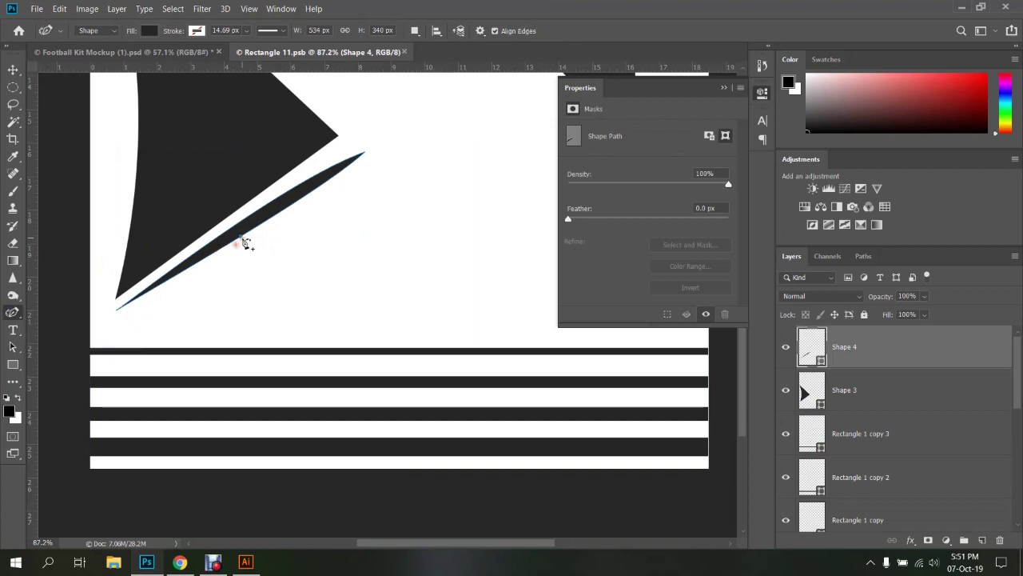
left_click(241, 235)
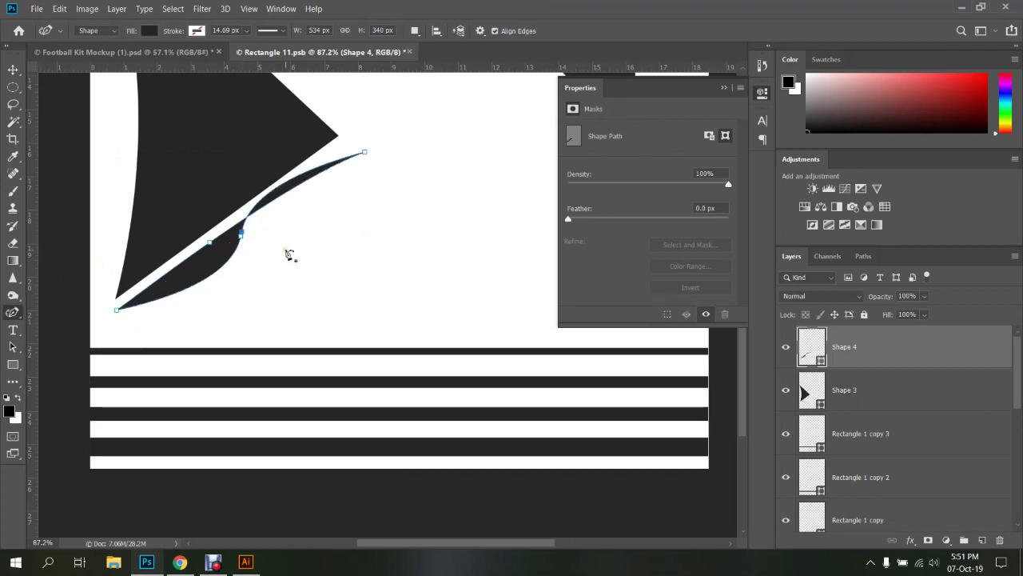
left_click(259, 240)
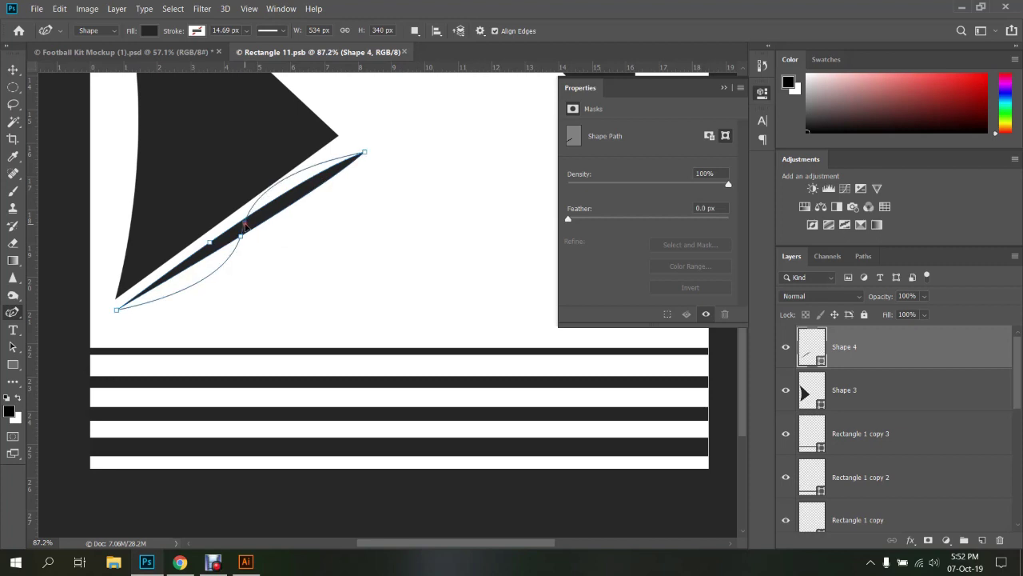
left_click_drag(243, 224, 213, 252)
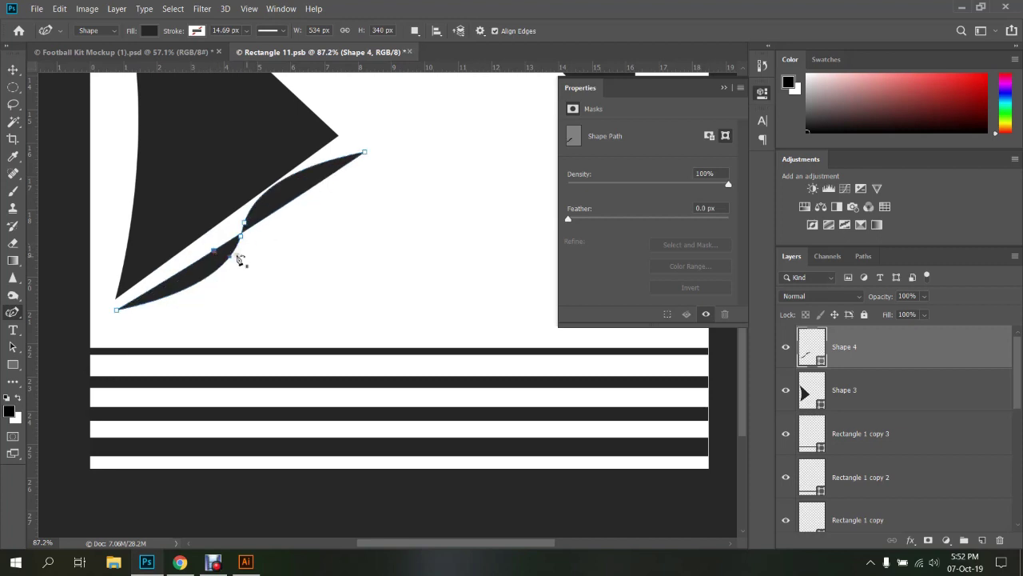
key("ctrl+z")
key("ctrl+z")
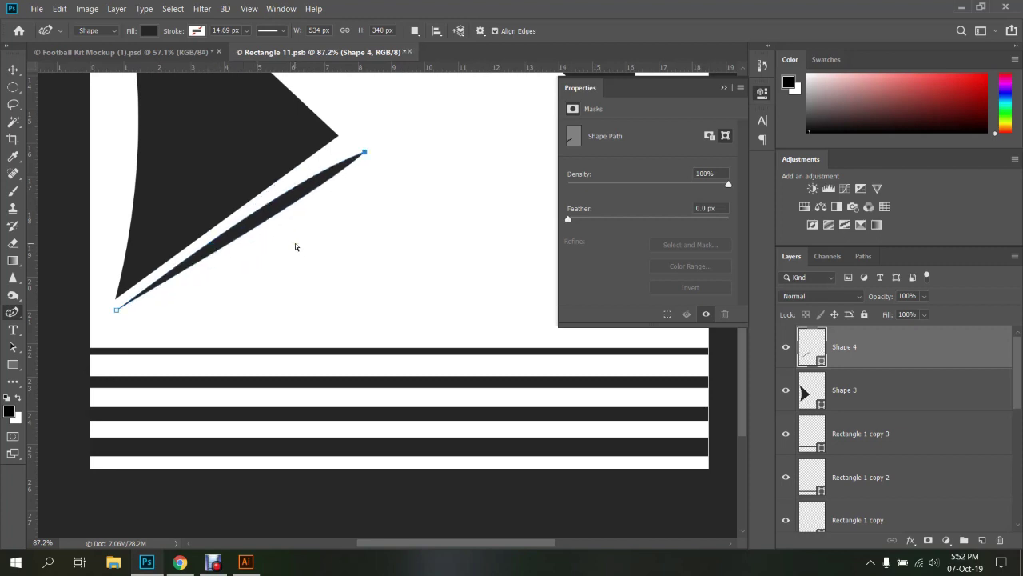
Remove the shape's fill and give it a black stroke
left_click(149, 30)
left_click(93, 56)
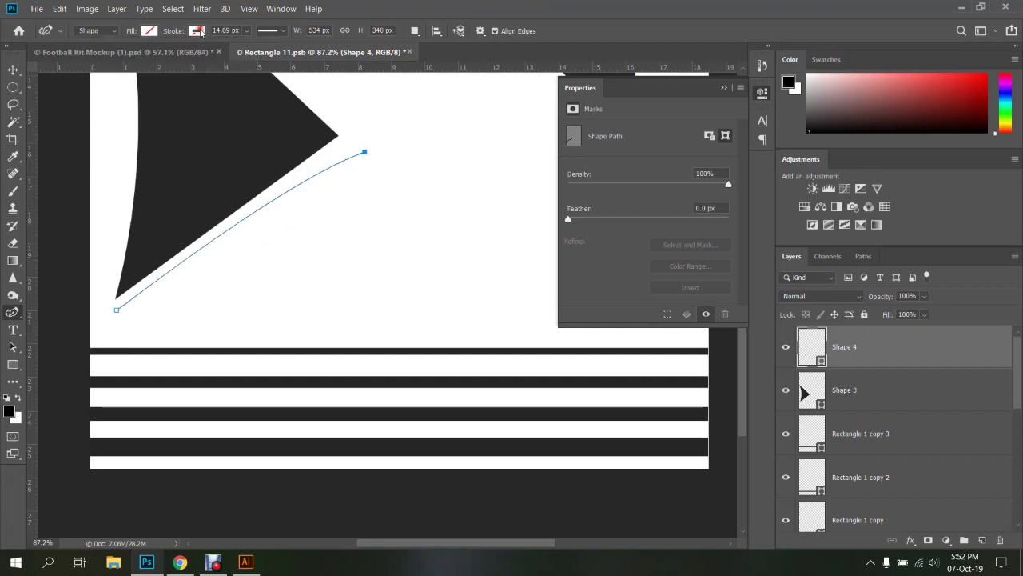
left_click(197, 30)
left_click(157, 99)
left_click(422, 72)
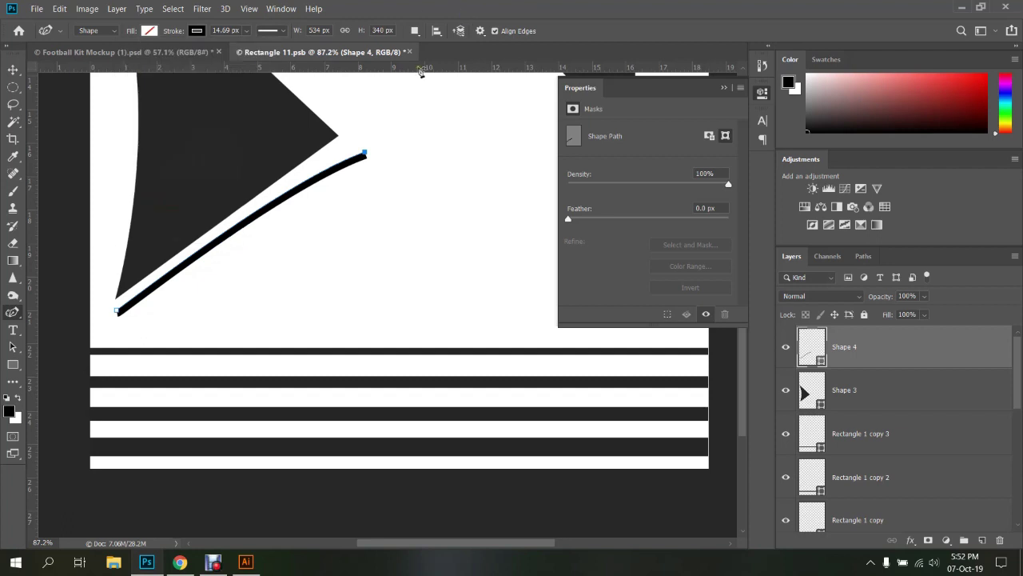
Bow the line into a gentle arc with the Curvature Pen Tool
left_click_drag(260, 219, 267, 228)
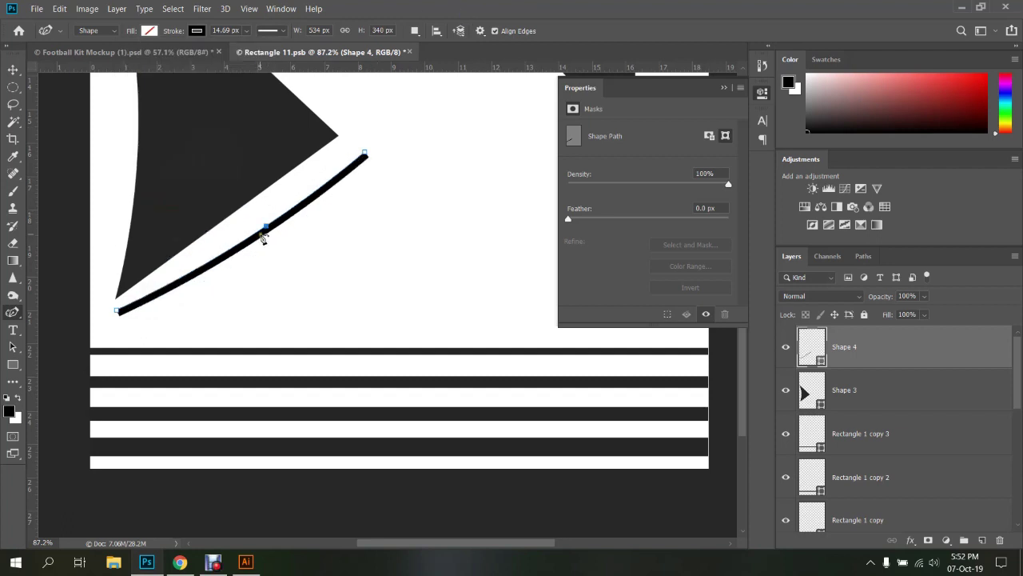
key("Delete")
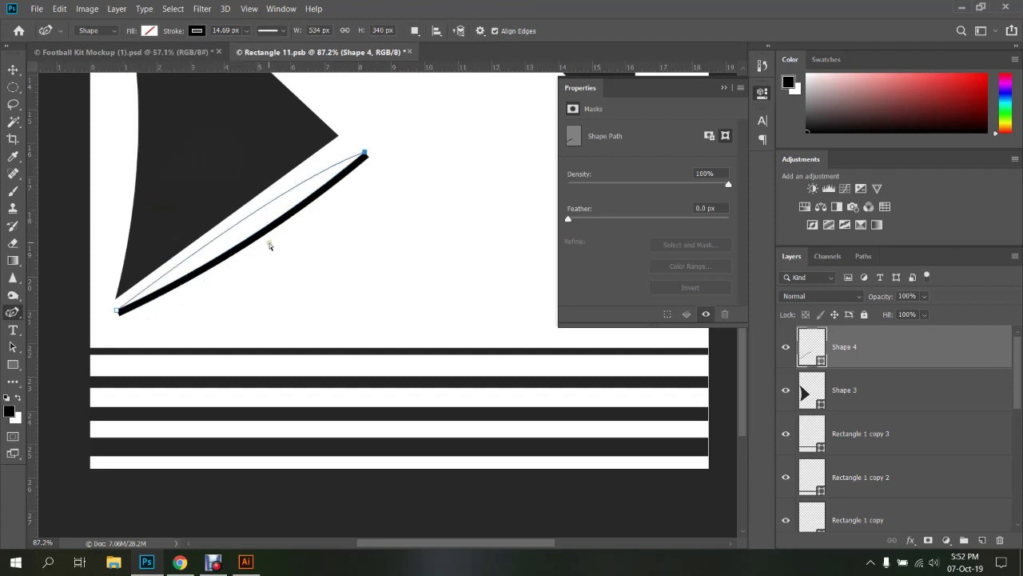
right_click(13, 313)
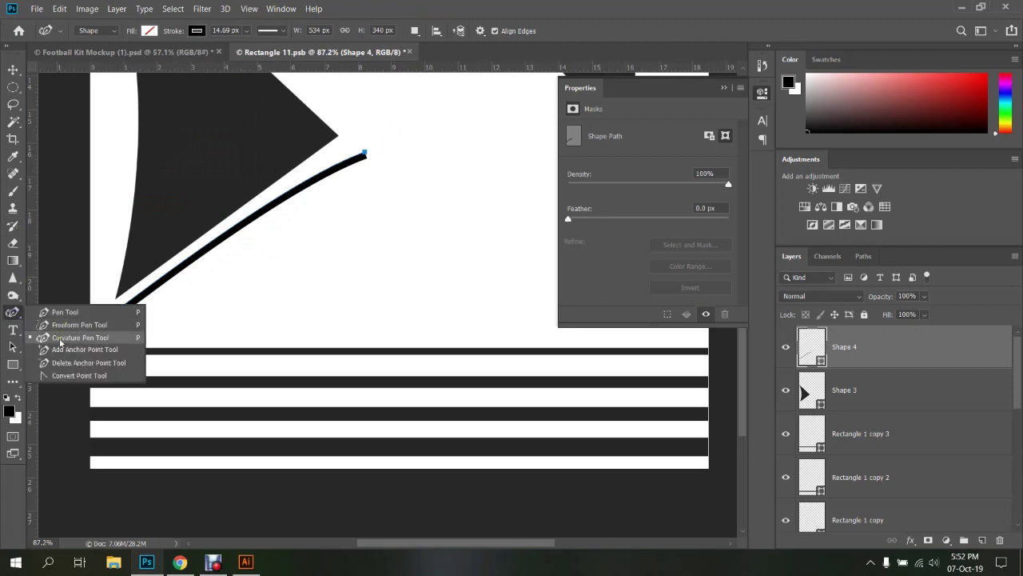
left_click(60, 340)
mouse_move(245, 224)
left_mouse_down()
mouse_move(260, 260)
mouse_move(242, 217)
left_mouse_up()
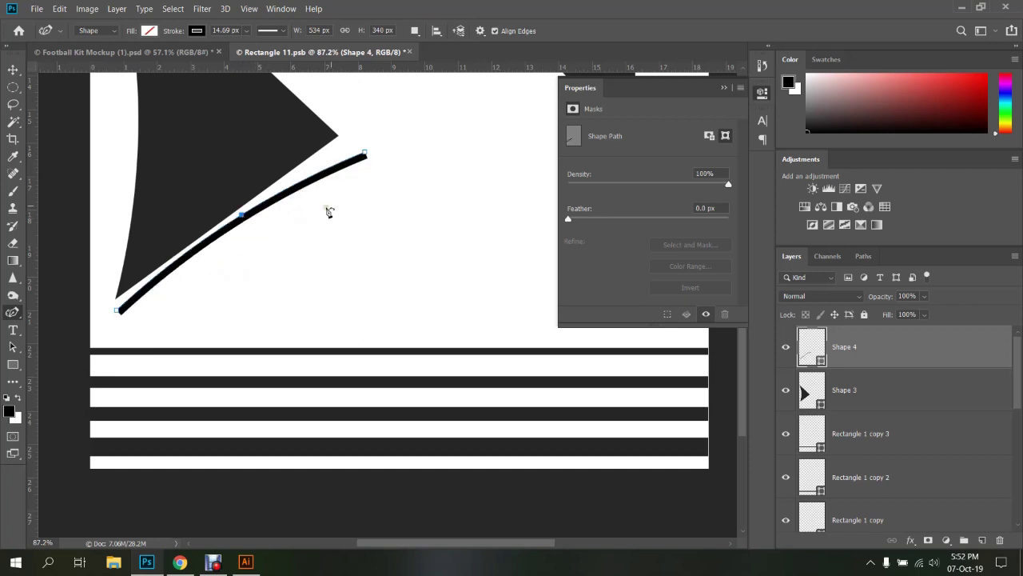
Set the arc's stroke style to the dotted preset in Stroke Options
left_click(281, 31)
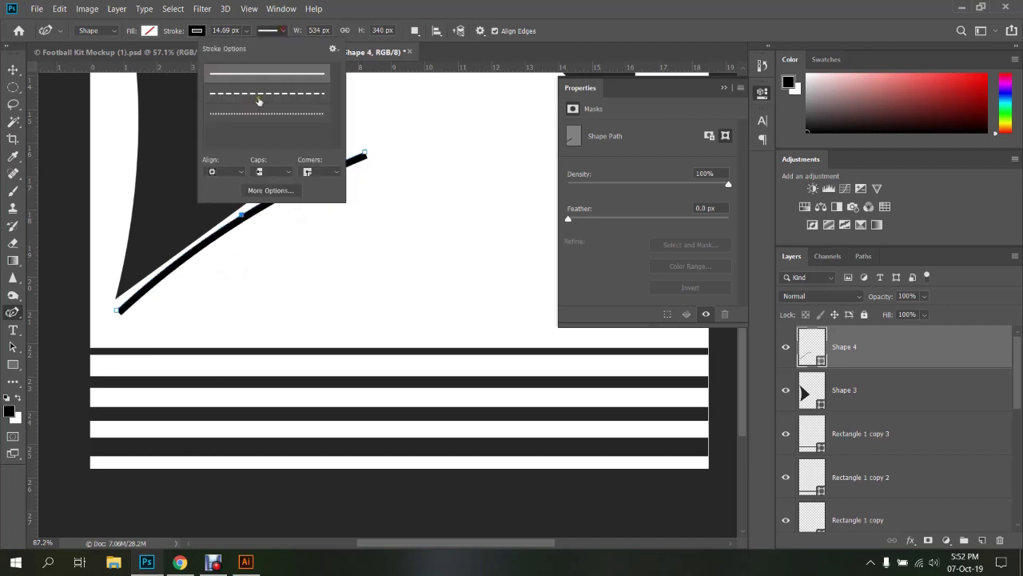
left_click(261, 95)
left_click(527, 7)
left_click(282, 31)
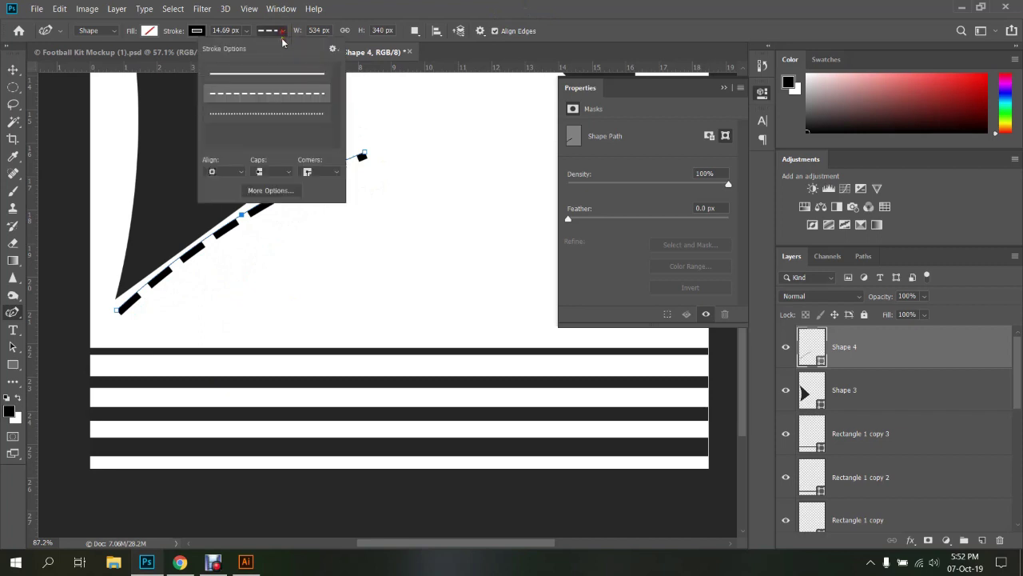
left_click(268, 113)
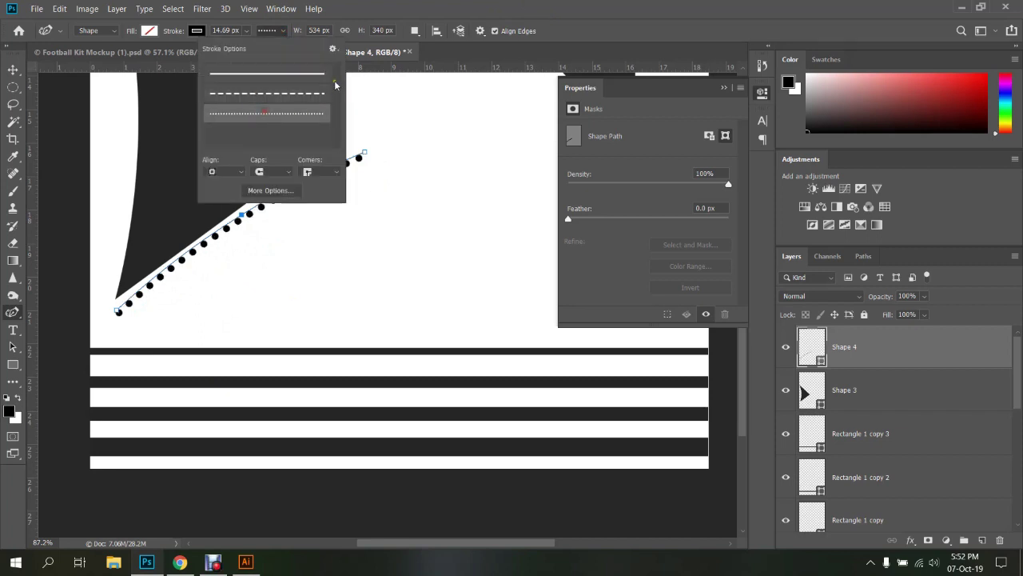
left_click(333, 49)
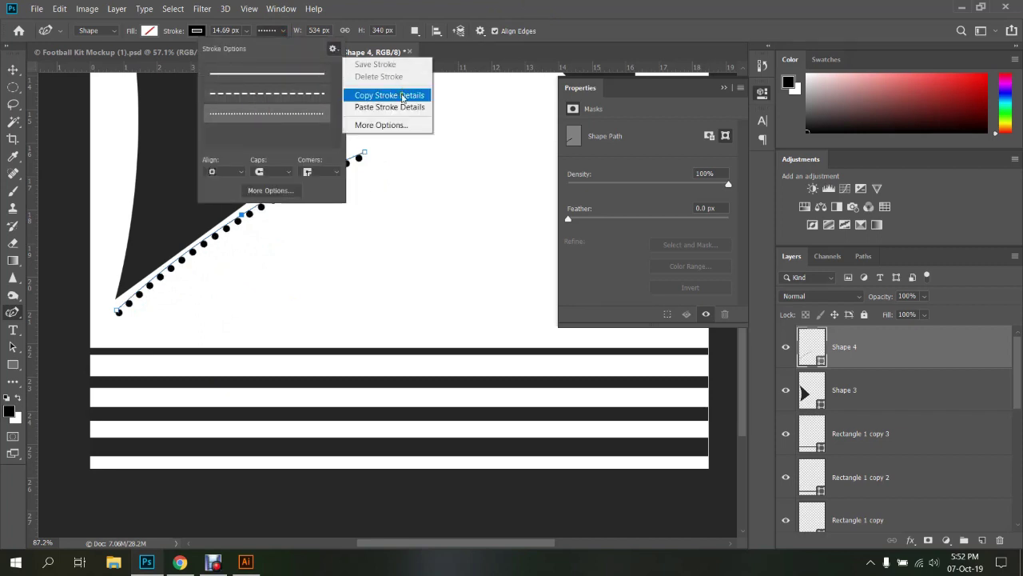
left_click(383, 125)
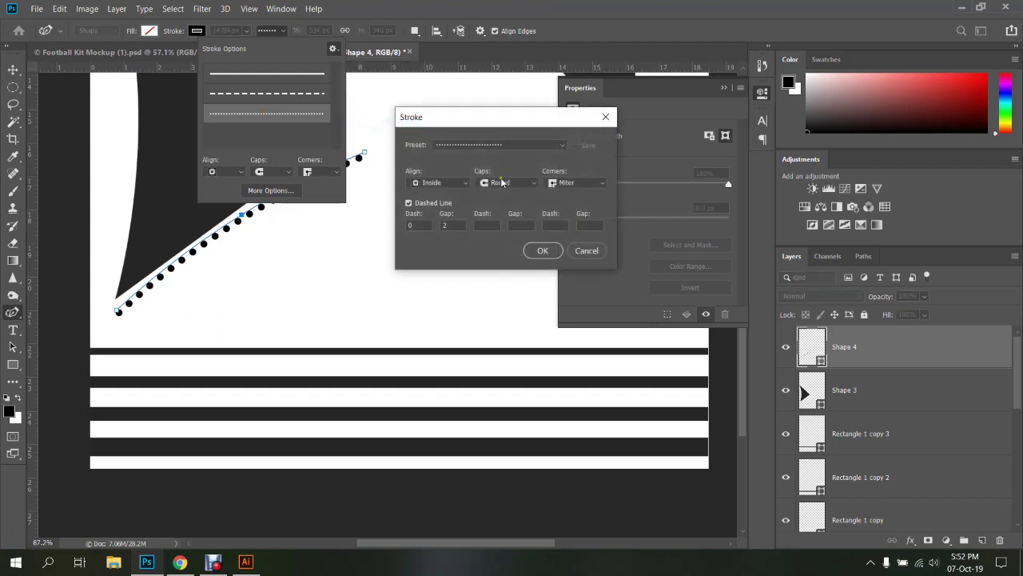
left_click(559, 144)
left_click(436, 182)
left_click(593, 252)
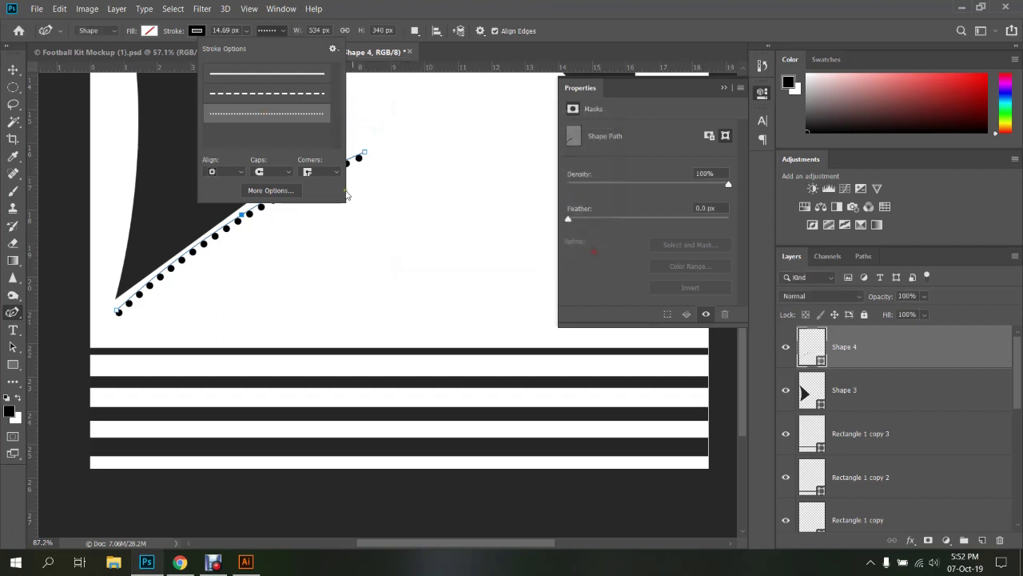
left_click(437, 88)
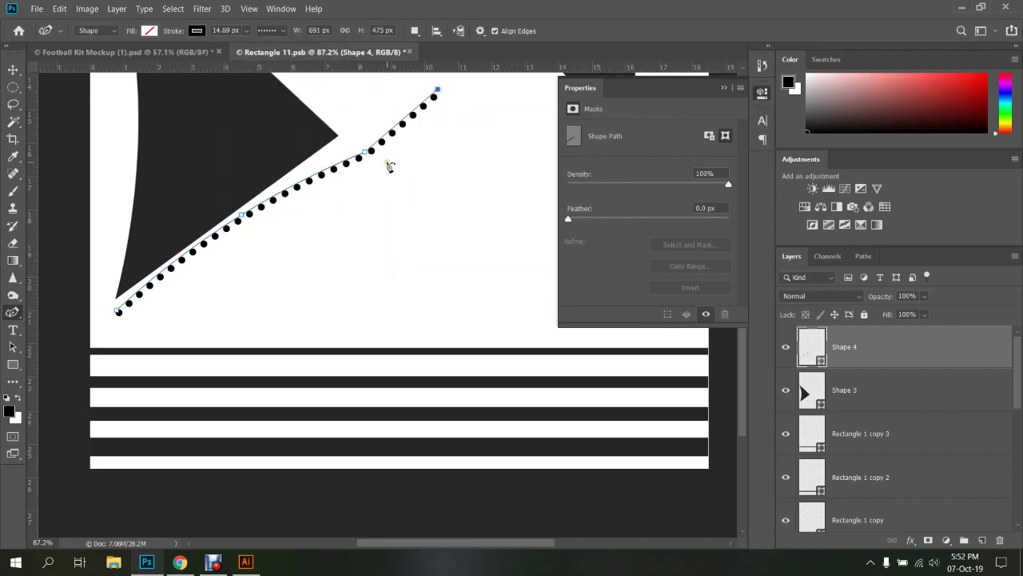
Reshape the dotted line's curve with the Curvature Pen
key("ctrl+z")
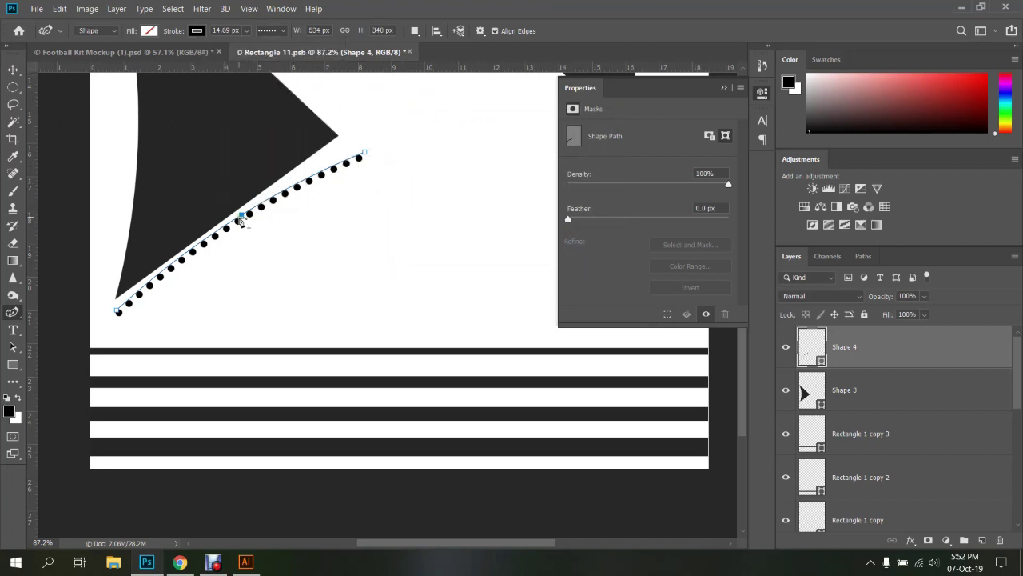
left_click_drag(241, 215, 241, 228)
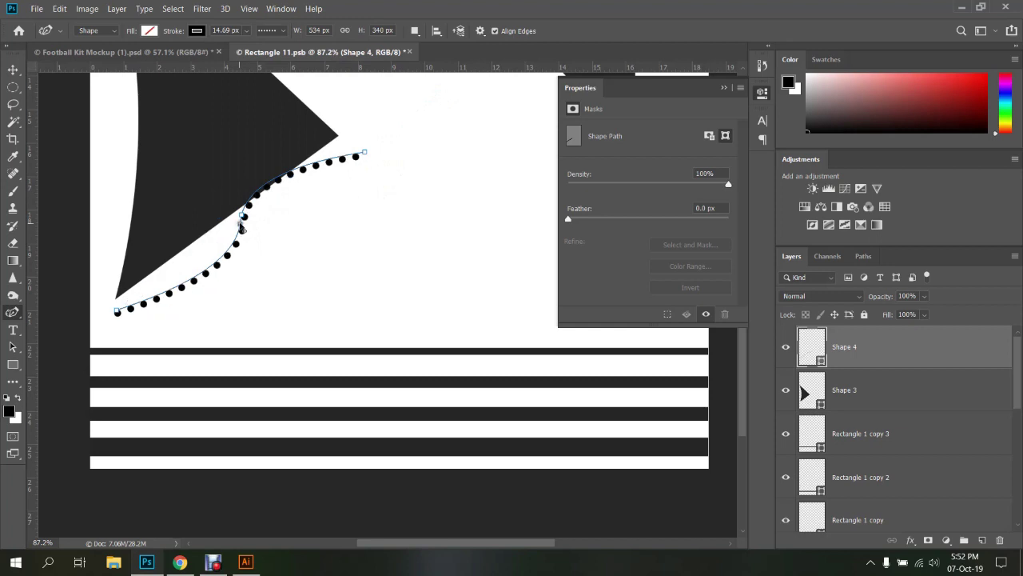
key("ctrl+z")
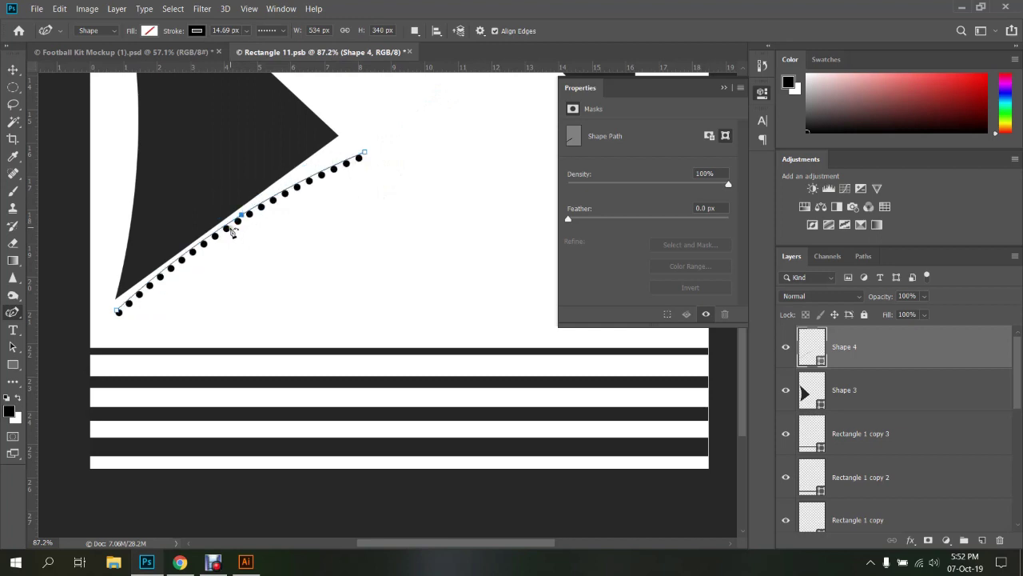
left_click_drag(227, 230, 228, 232)
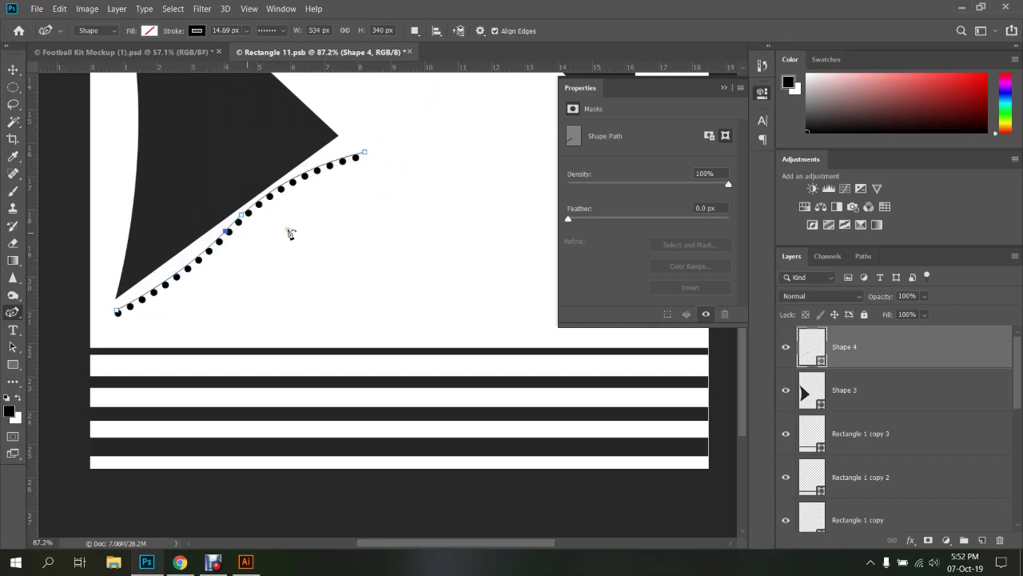
Save the design, check it on the shirt mockup, and switch to Illustrator
key("v")
left_click(326, 232, "ctrl")
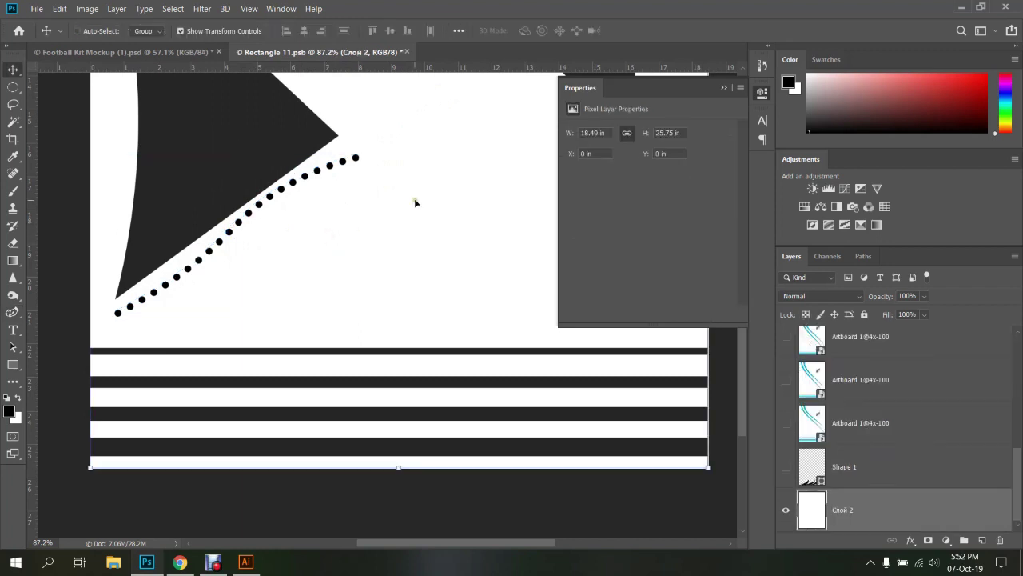
key("ctrl+s")
left_click(186, 53)
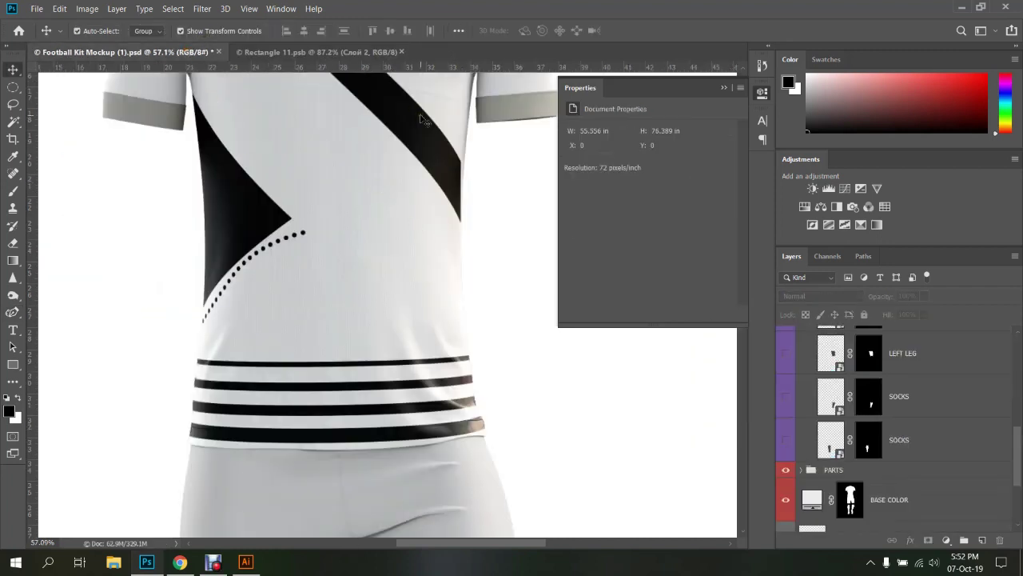
left_click(311, 52)
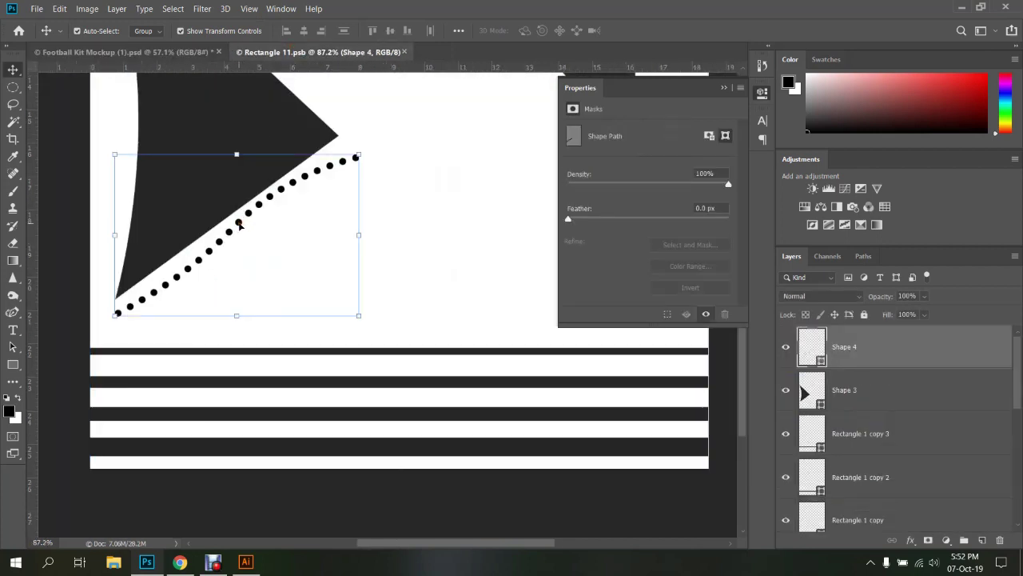
scroll(464, 171, "down", 3)
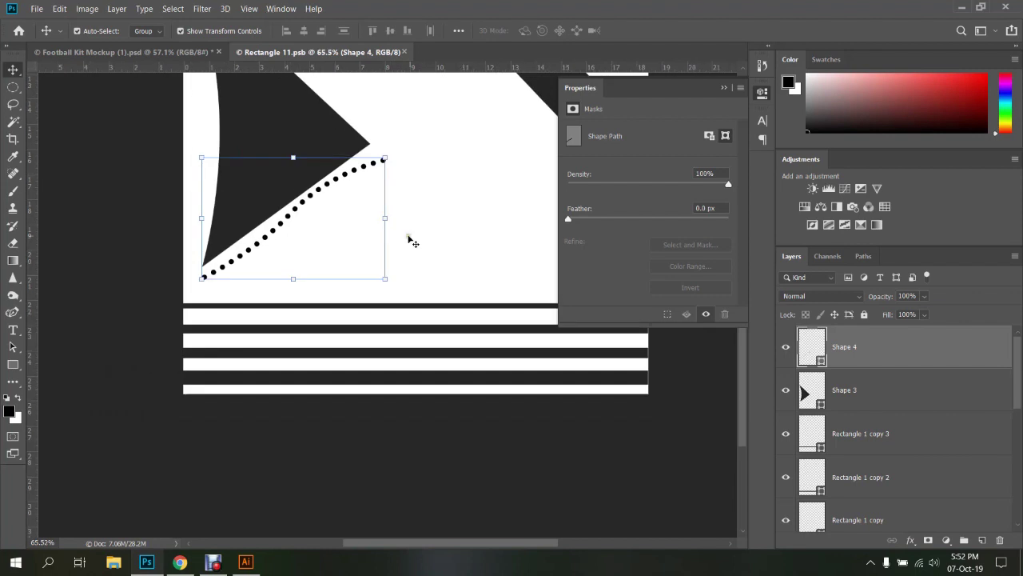
left_click(246, 561)
Draw a straight diagonal path with the Pen on the left artboard
left_click_drag(304, 200, 406, 265)
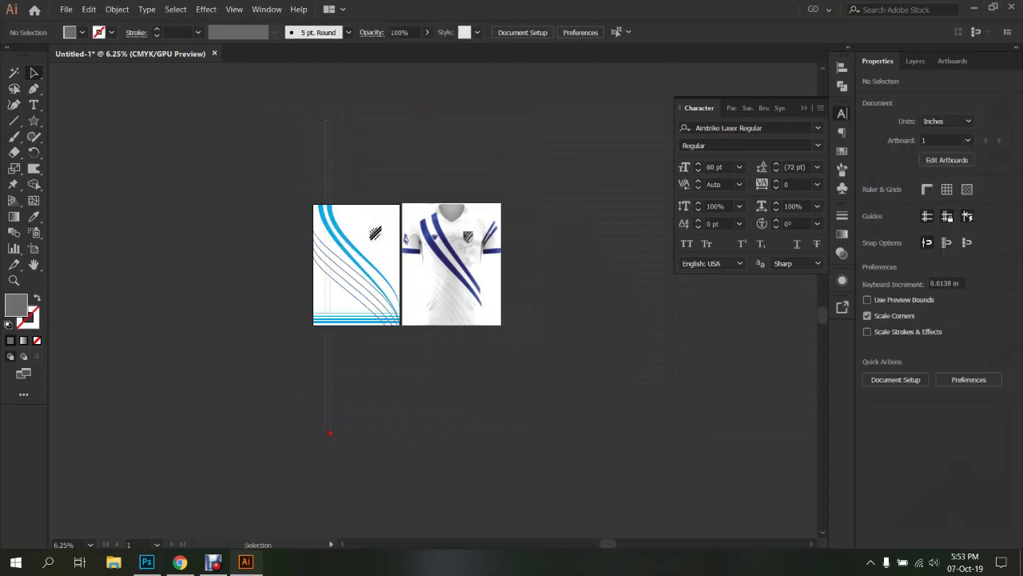
left_click_drag(359, 130, 329, 433)
left_click(329, 433)
scroll(323, 298, "up", 3)
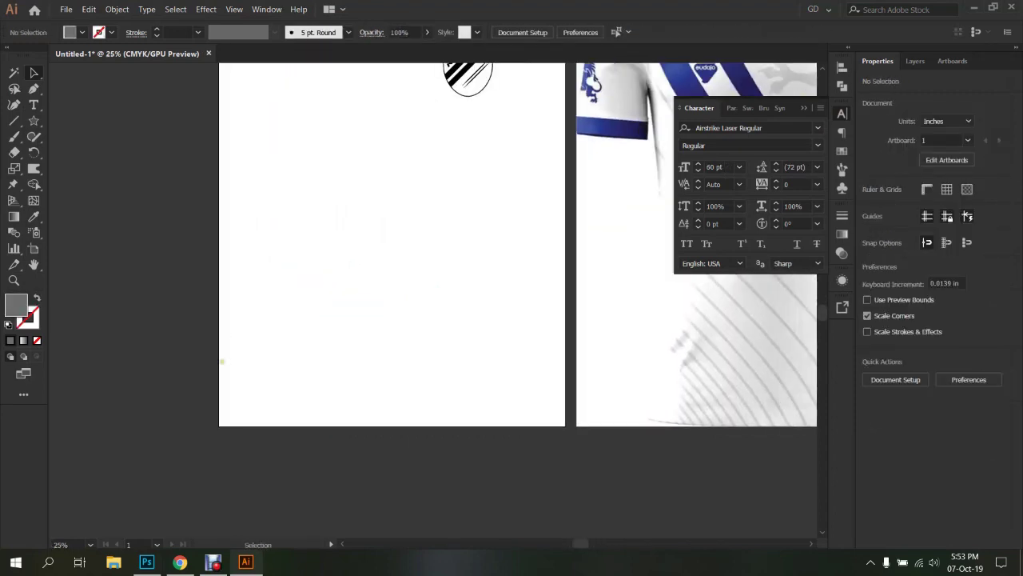
key("p")
left_click(219, 362)
left_click(358, 222)
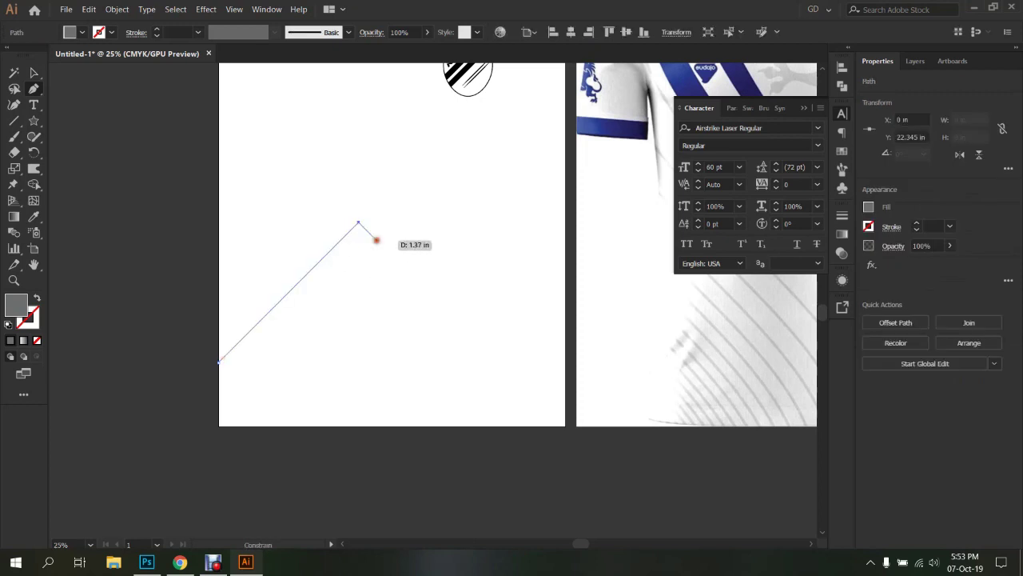
key("v")
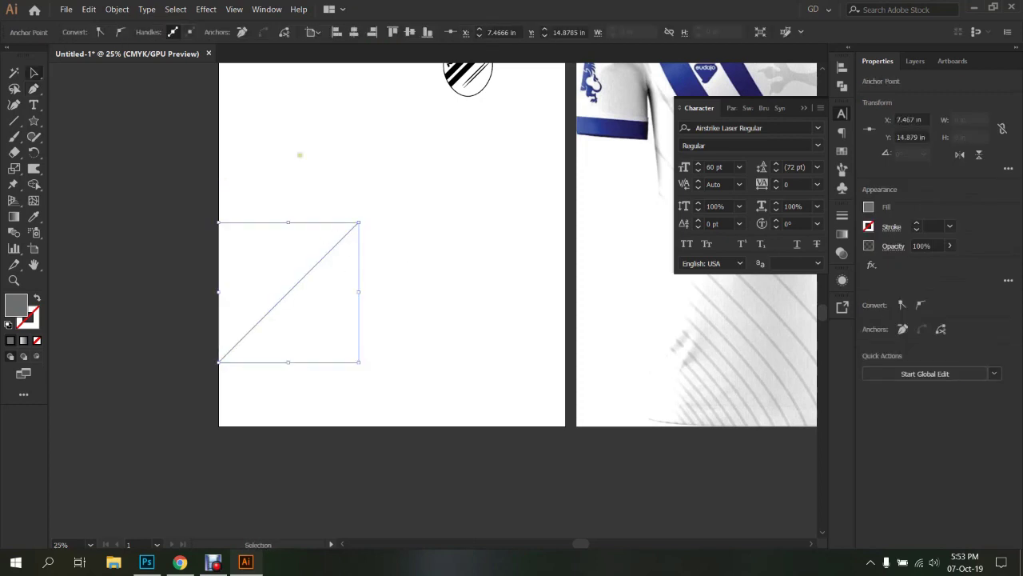
Give the diagonal line a 10 pt stroke and load the Artistic_Paintbrush brush library
left_click(361, 304)
key("shift+x")
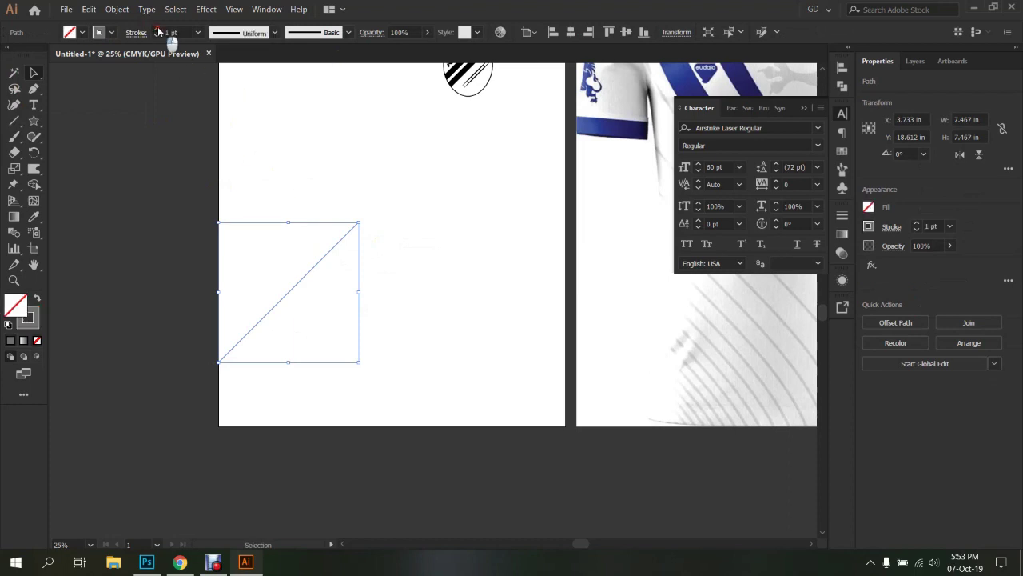
left_click(157, 28)
type("10")
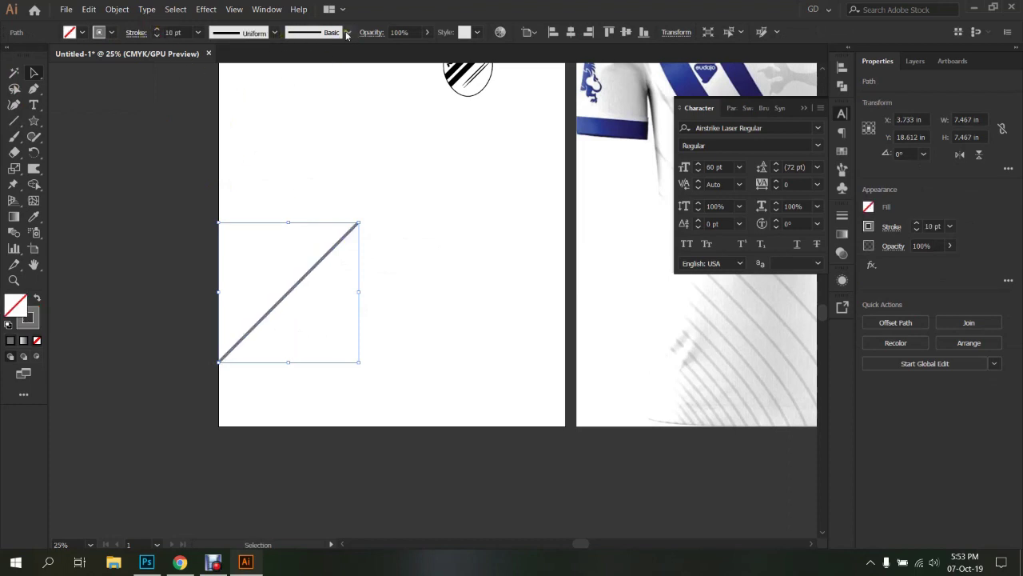
left_click(347, 33)
left_click(227, 136)
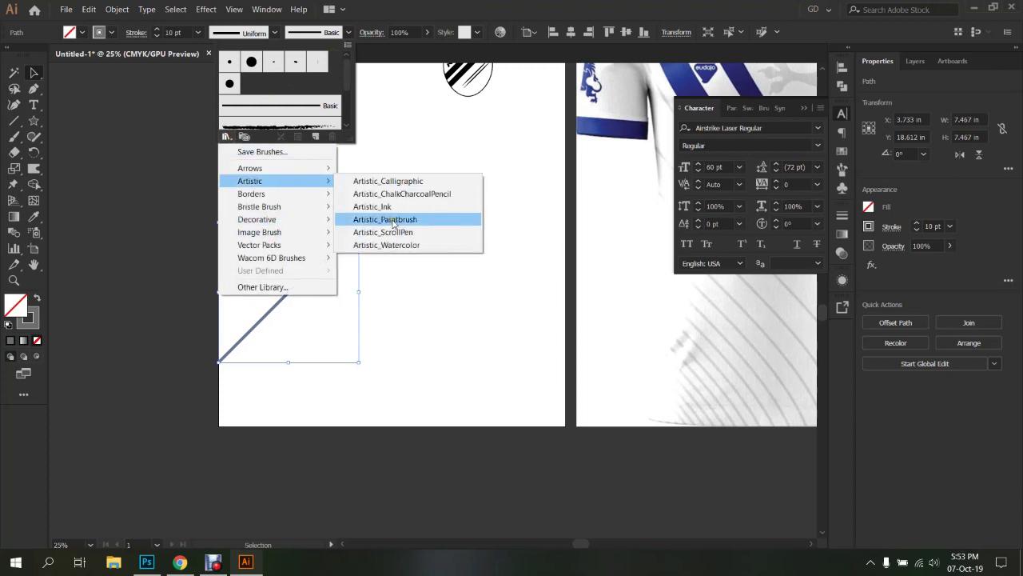
mouse_move(251, 194)
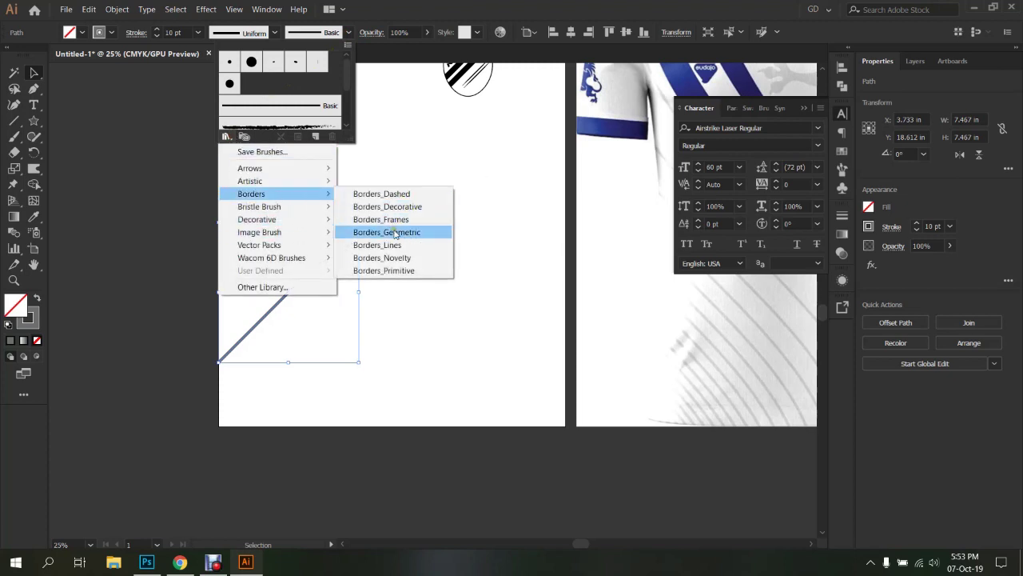
left_click(404, 219)
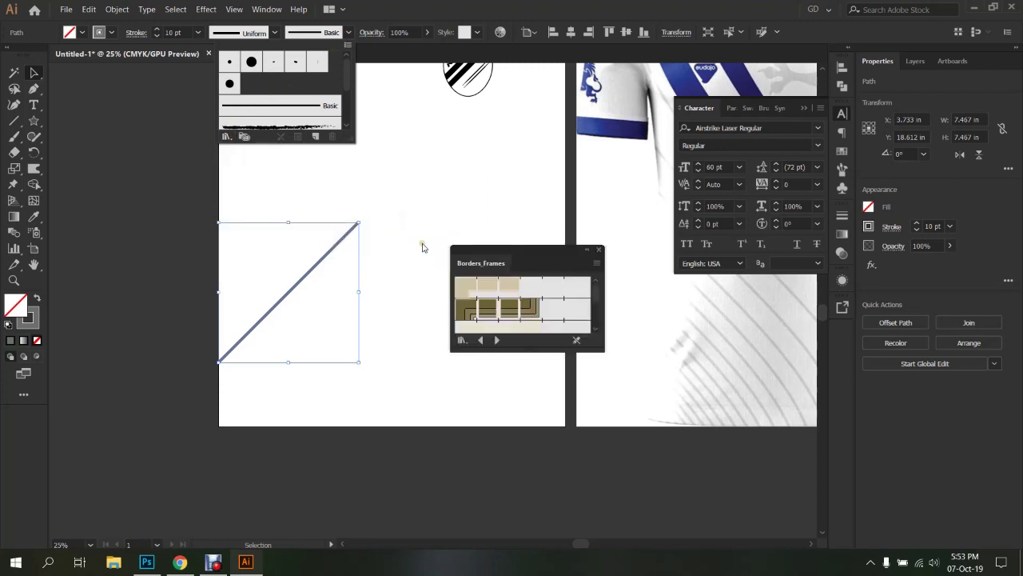
left_click(227, 136)
mouse_move(272, 180)
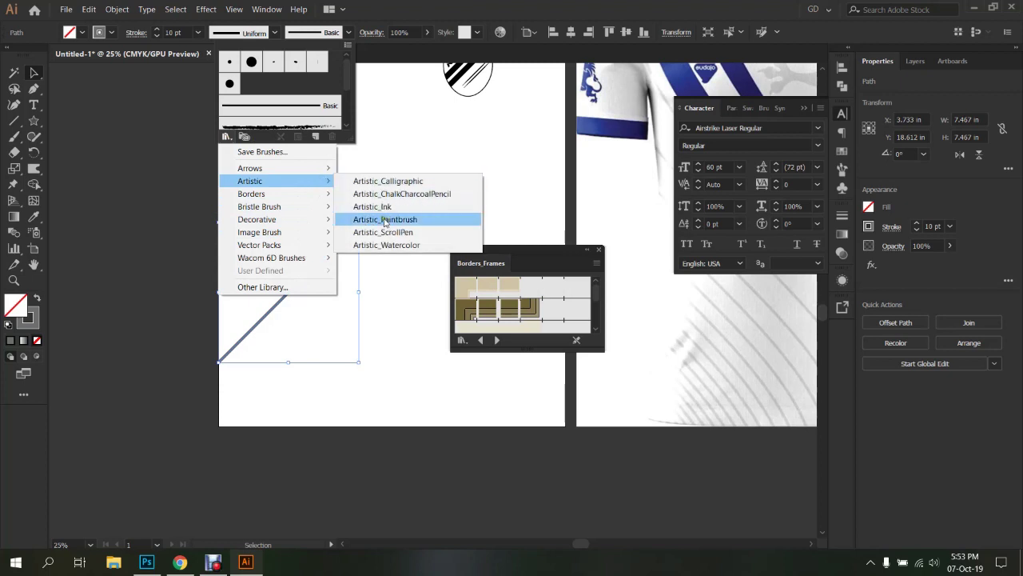
left_click(384, 220)
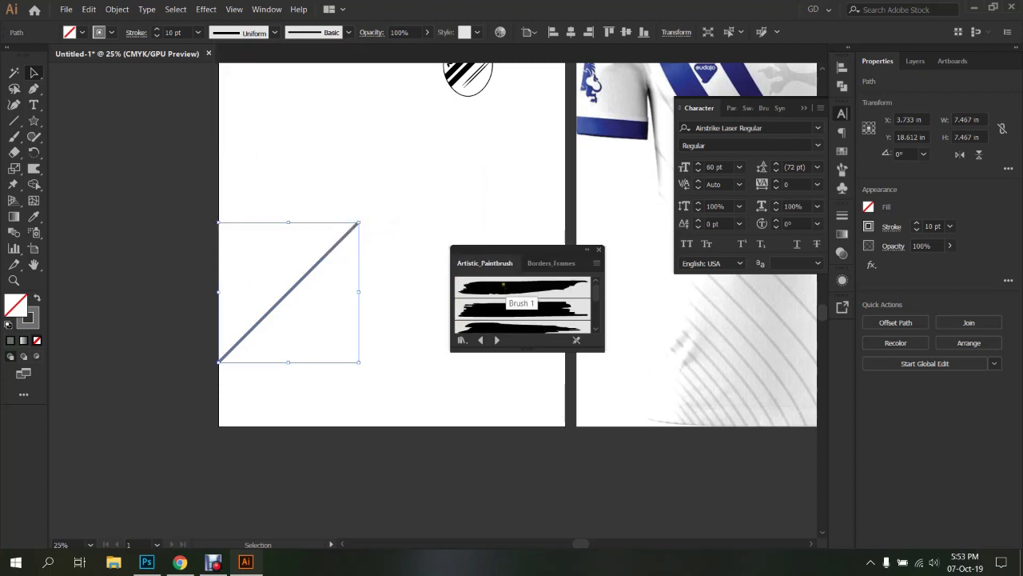
Apply the second Artistic_Paintbrush brush to the diagonal line and return to Photoshop
left_click(489, 284)
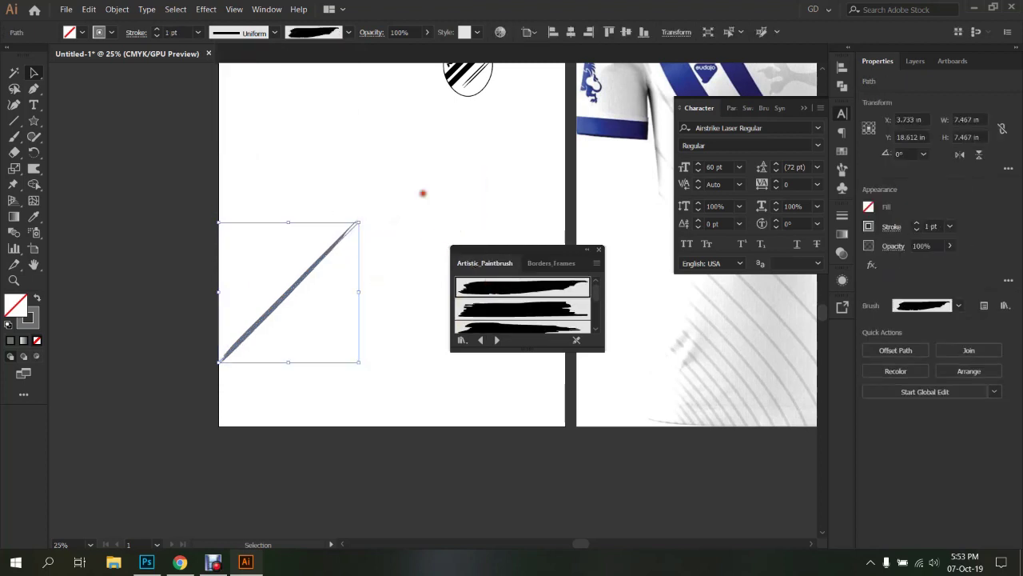
left_click(424, 193)
scroll(305, 301, "up", 5)
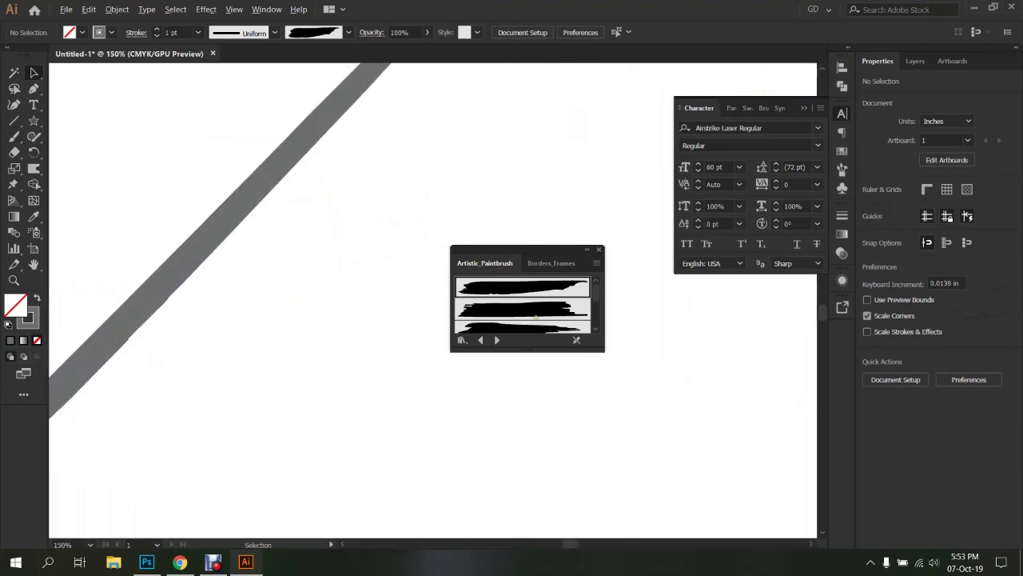
scroll(488, 304, "down", 3)
left_click(486, 313)
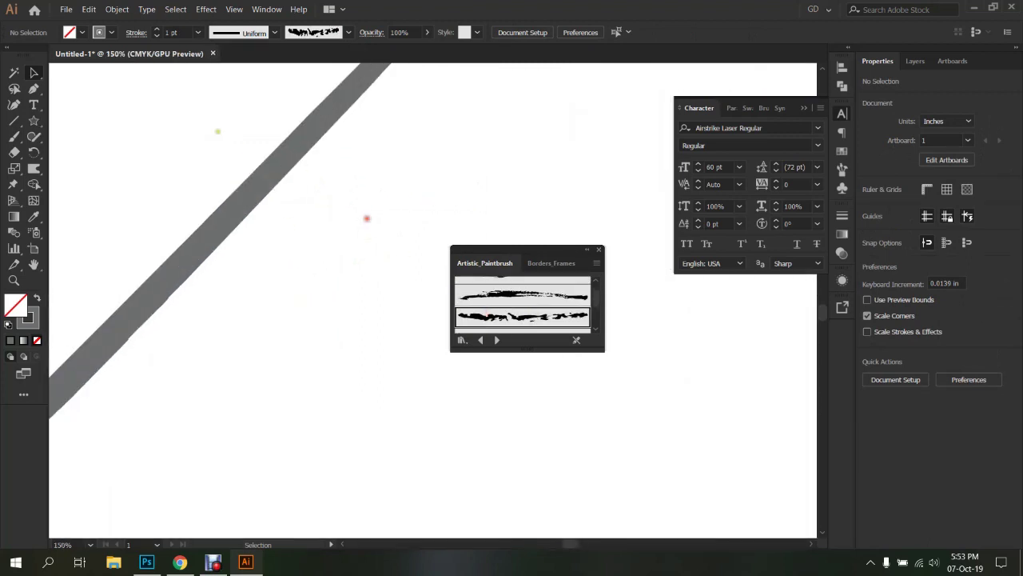
key("ctrl+a")
left_click(511, 317)
scroll(412, 279, "down", 4)
left_click(630, 339)
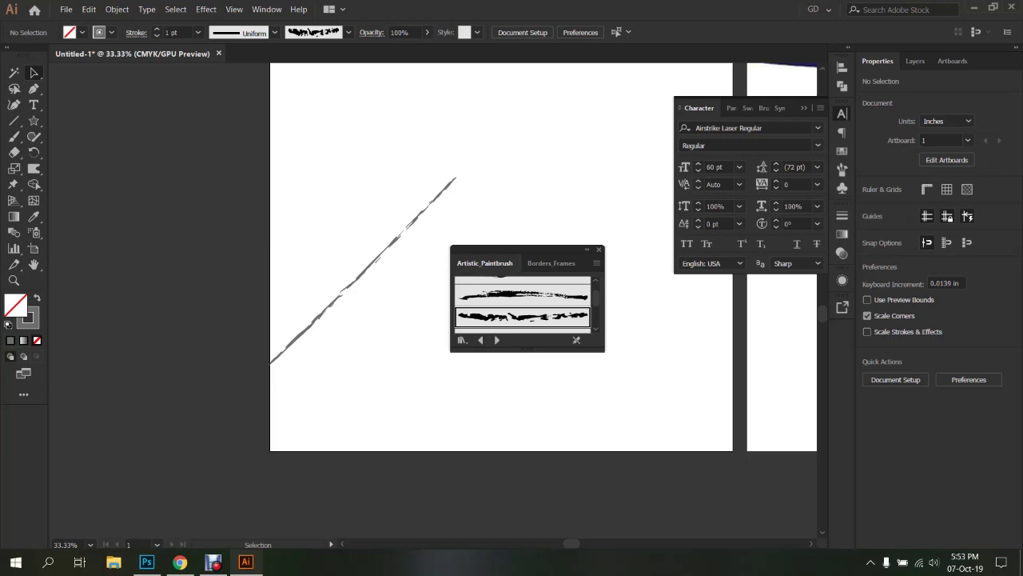
left_click(147, 562)
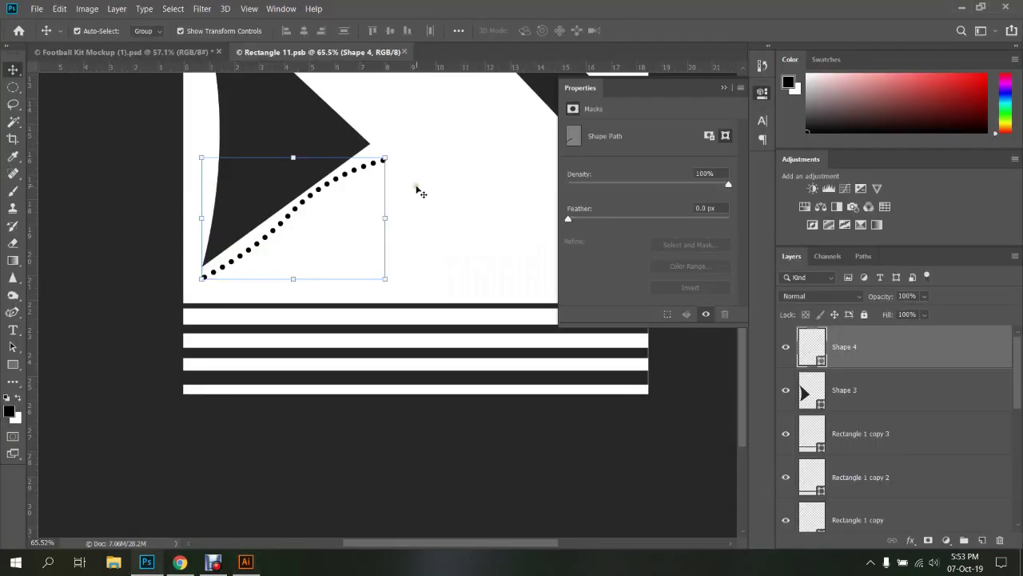
Remove the dotted line and make the Слой 2 pixel layer active
key("ctrl+z")
left_click(380, 216)
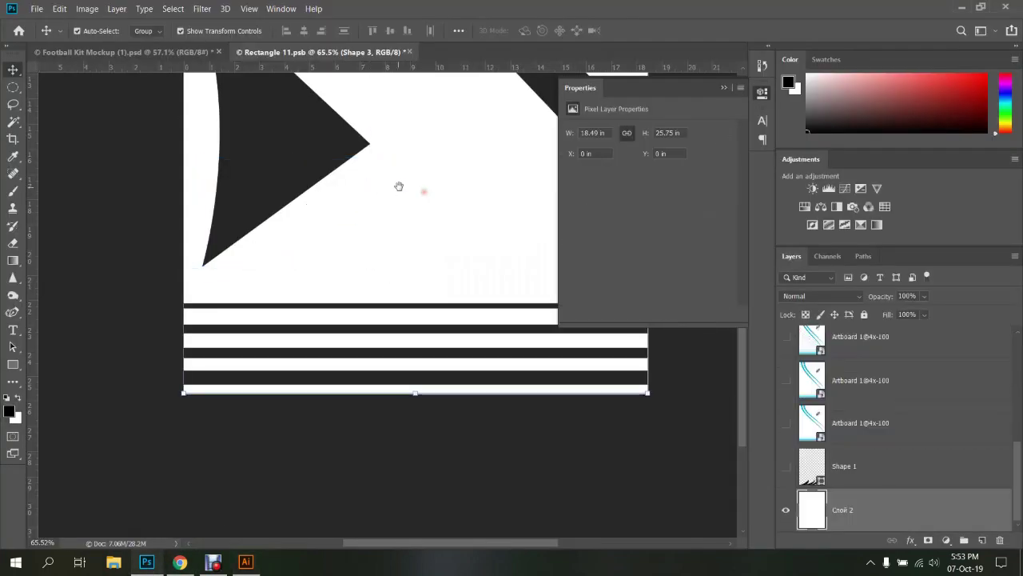
mouse_move(400, 183)
left_mouse_down()
mouse_move(353, 209)
mouse_move(378, 191)
left_mouse_up()
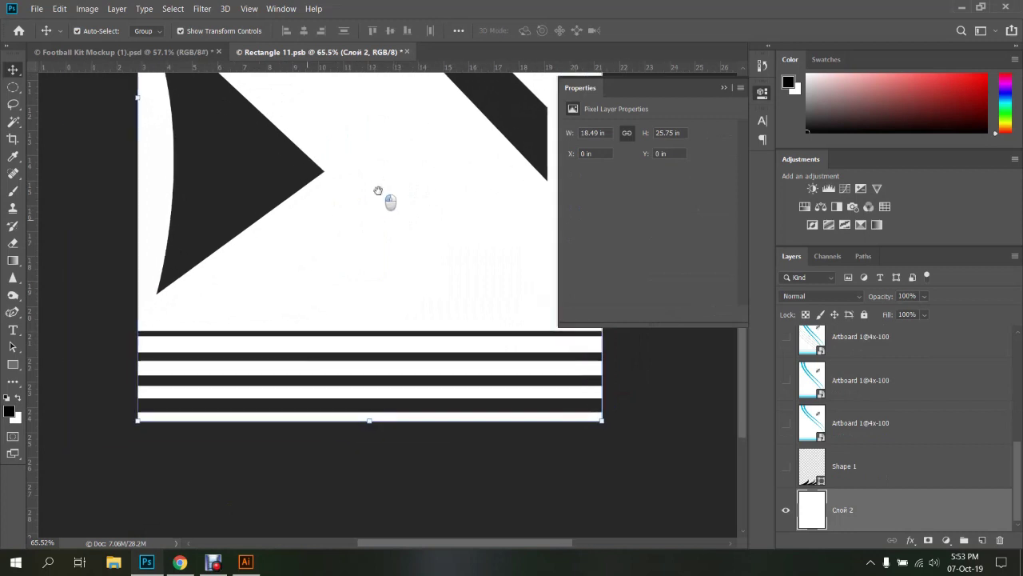
scroll(378, 190, "up", 2)
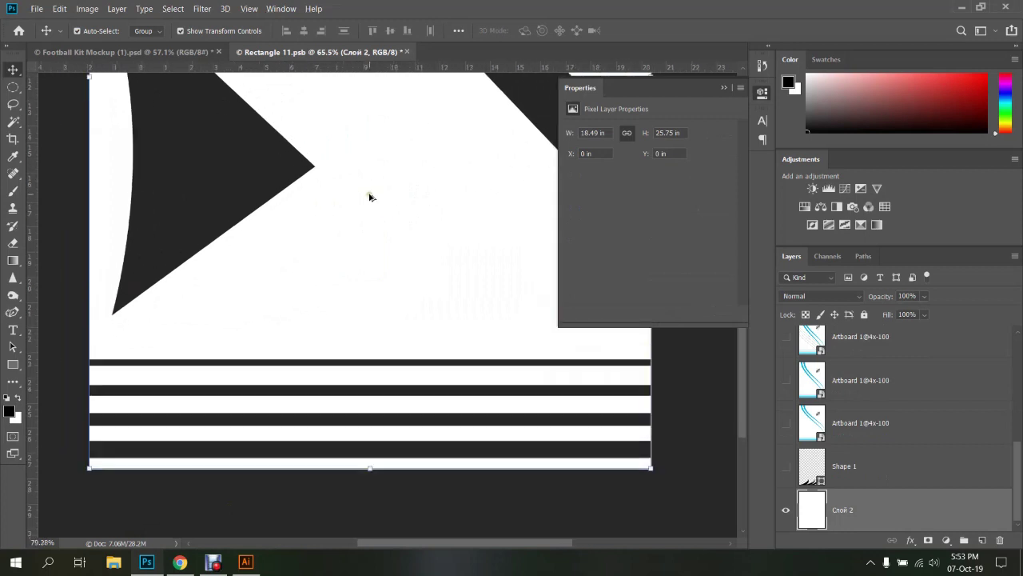
scroll(370, 197, "up", 1)
Pick the first Free Smoke Photoshop Brushes 1 brush and shrink its size
key("b")
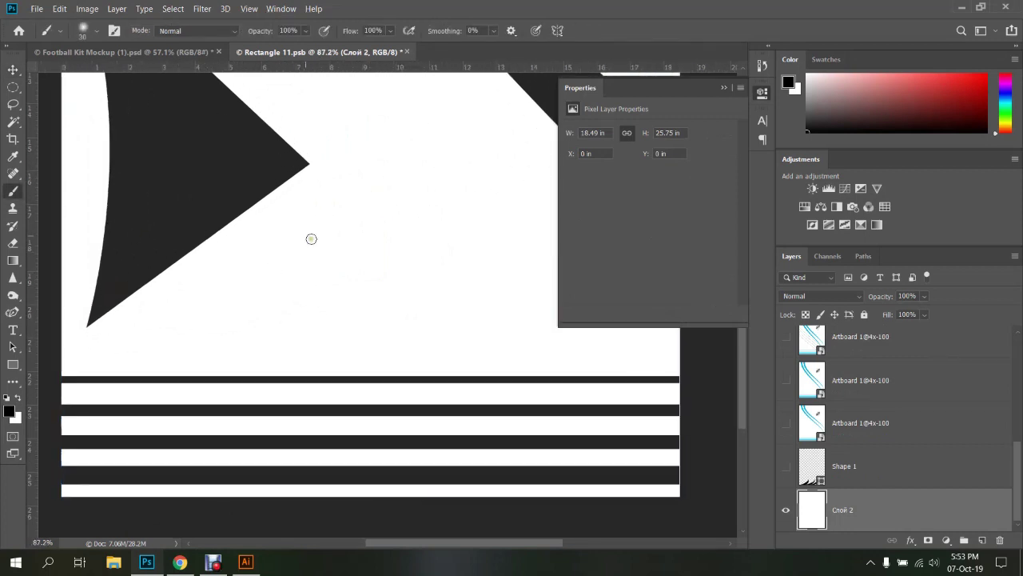
right_click(322, 238)
left_click(339, 357)
scroll(423, 411, "down", 3)
left_click(418, 439)
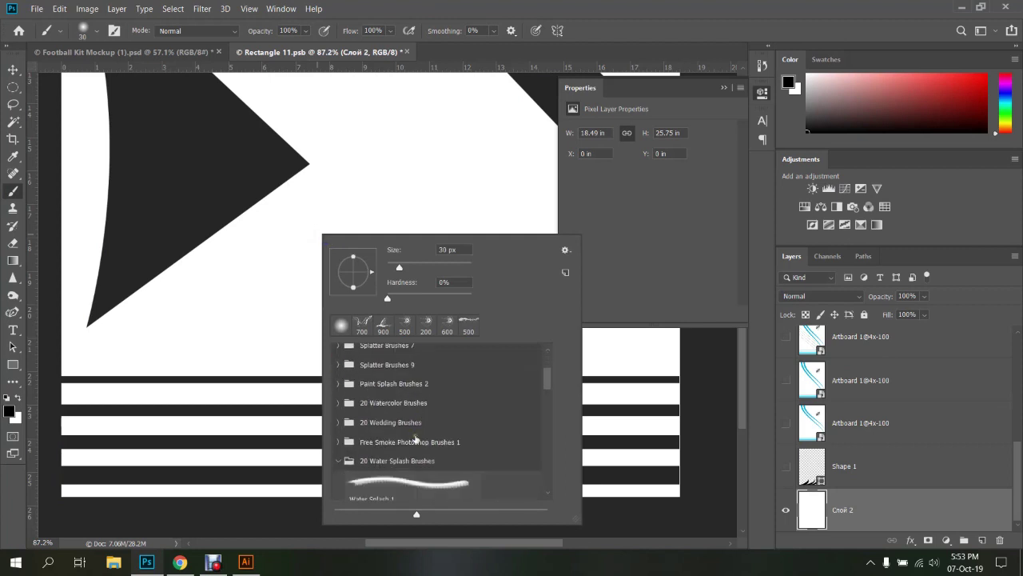
scroll(350, 444, "down", 1)
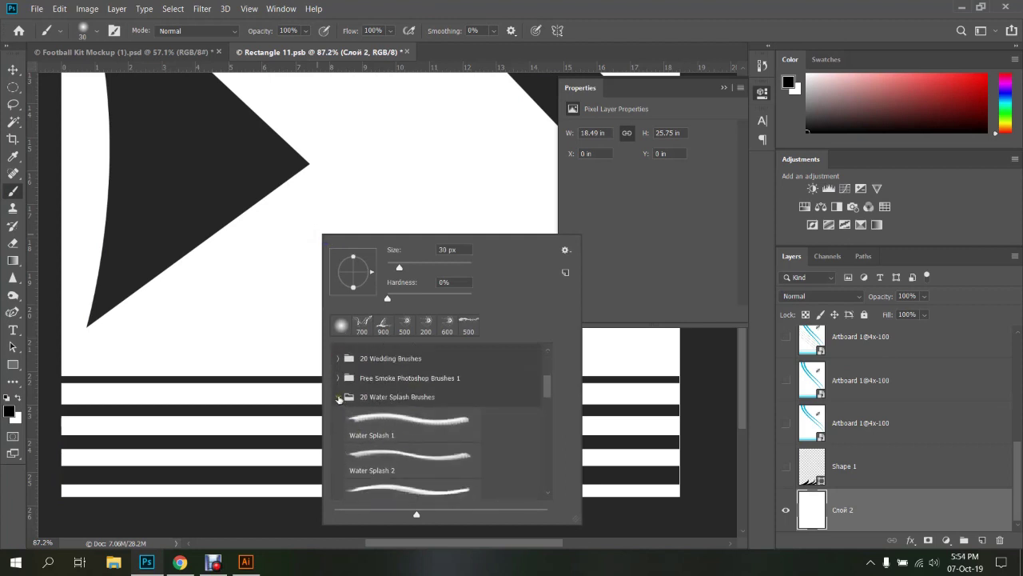
left_click(338, 397)
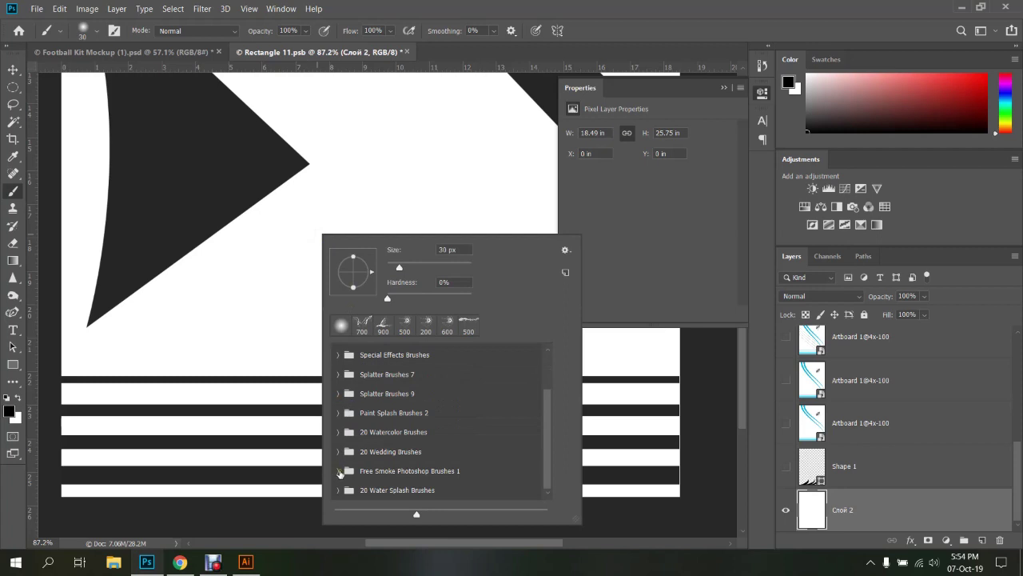
left_click(340, 472)
double_click(411, 502)
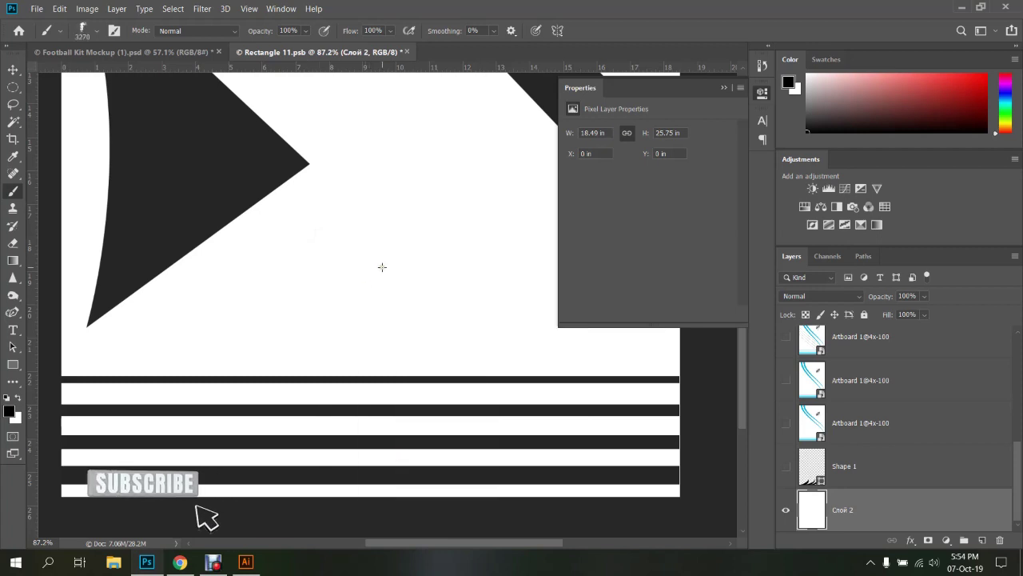
scroll(382, 267, "down", 3)
scroll(377, 266, "down", 3)
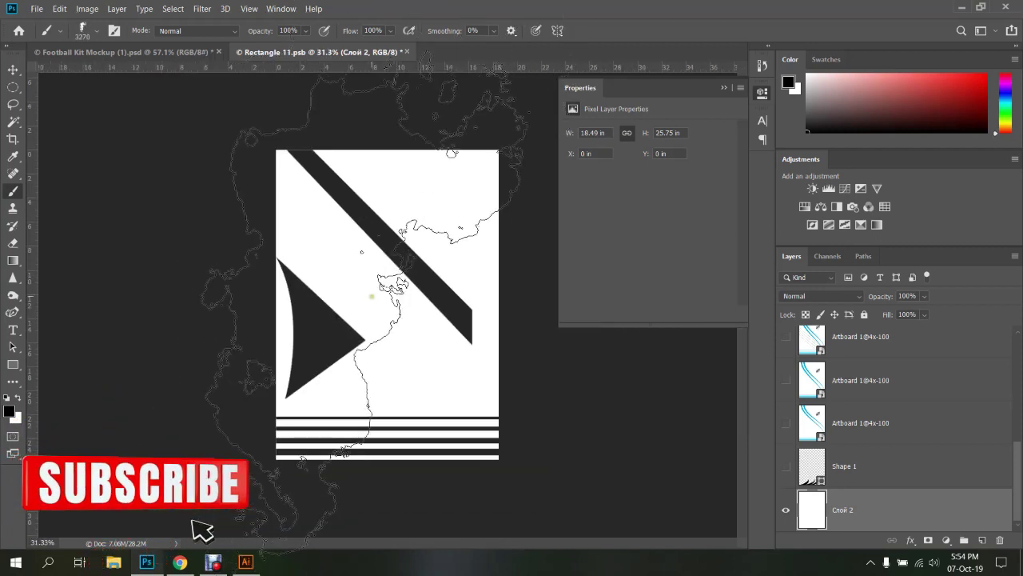
key("bracketleft")
key("bracketleft")
key("bracketleft")
key("bracketleft")
key("bracketleft")
key("bracketleft")
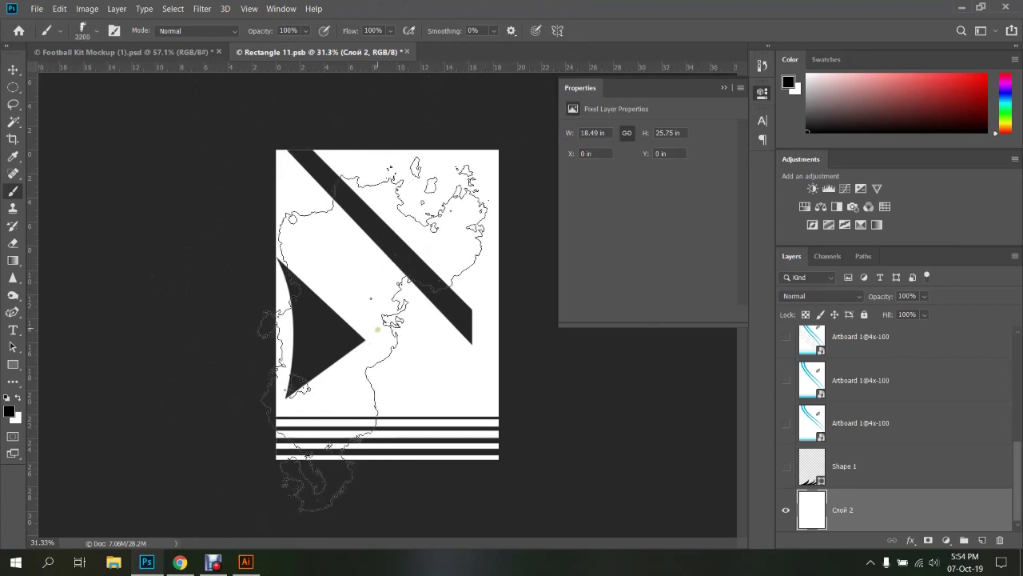
key("bracketleft")
key("bracketleft")
key("bracketleft")
key("bracketleft")
key("bracketleft")
key("bracketleft")
key("bracketleft")
key("bracketleft")
key("bracketleft")
key("bracketleft")
key("bracketleft")
key("bracketleft")
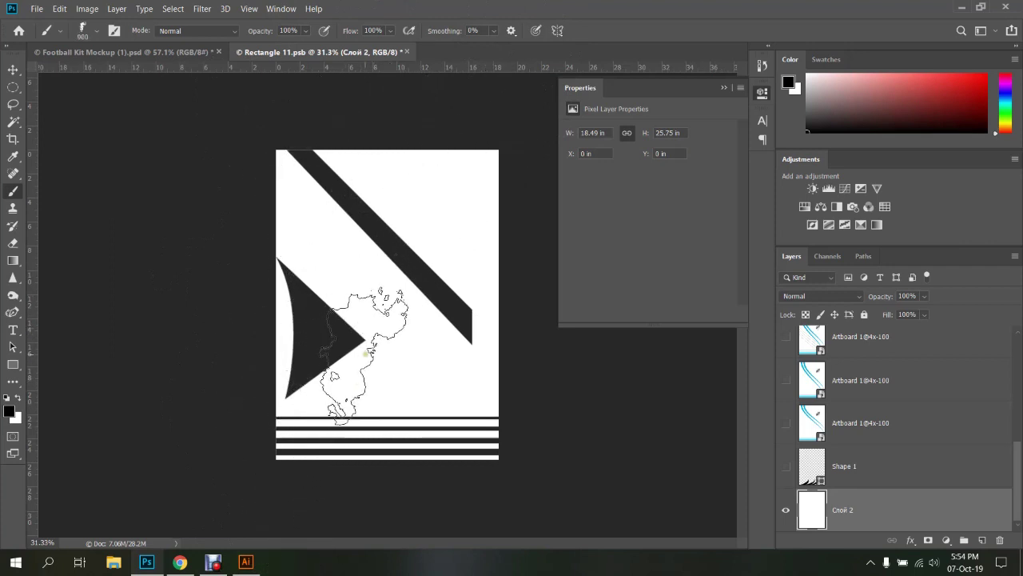
Rotate the smoke brush, stamp smoke along the triangle's tip and lower edge, and save
right_click(365, 353)
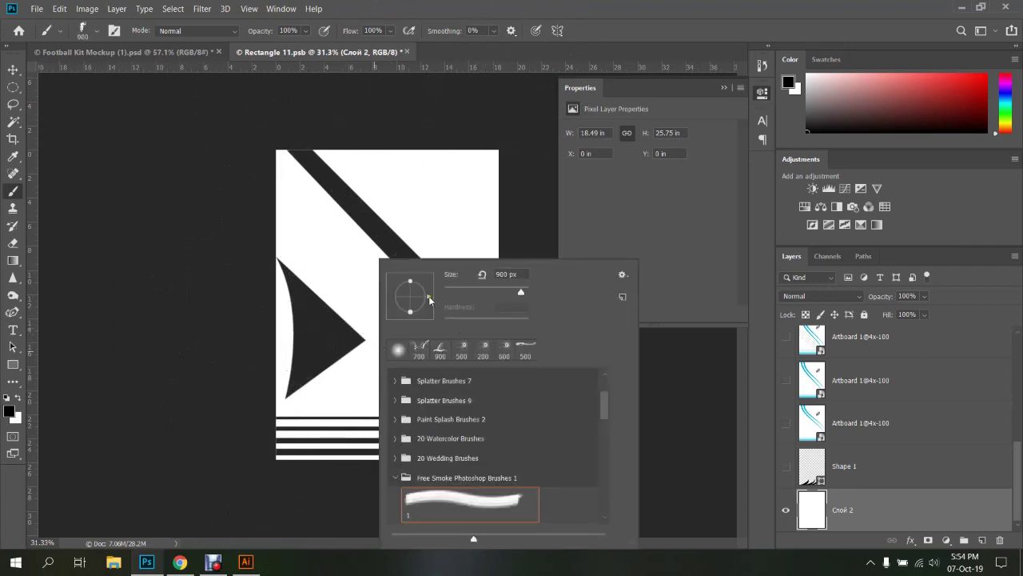
left_click_drag(428, 298, 332, 374)
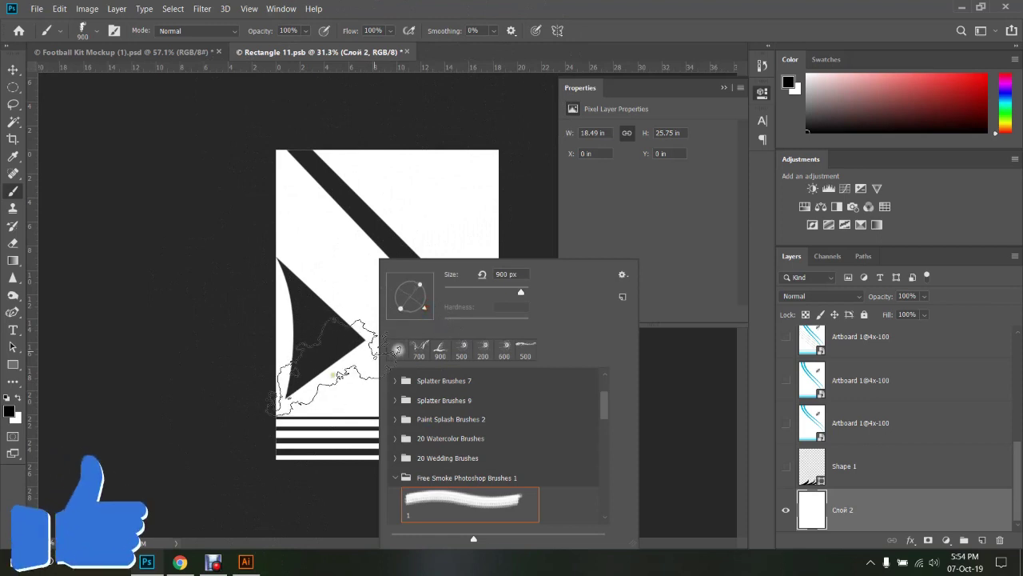
left_click_drag(326, 366, 376, 352)
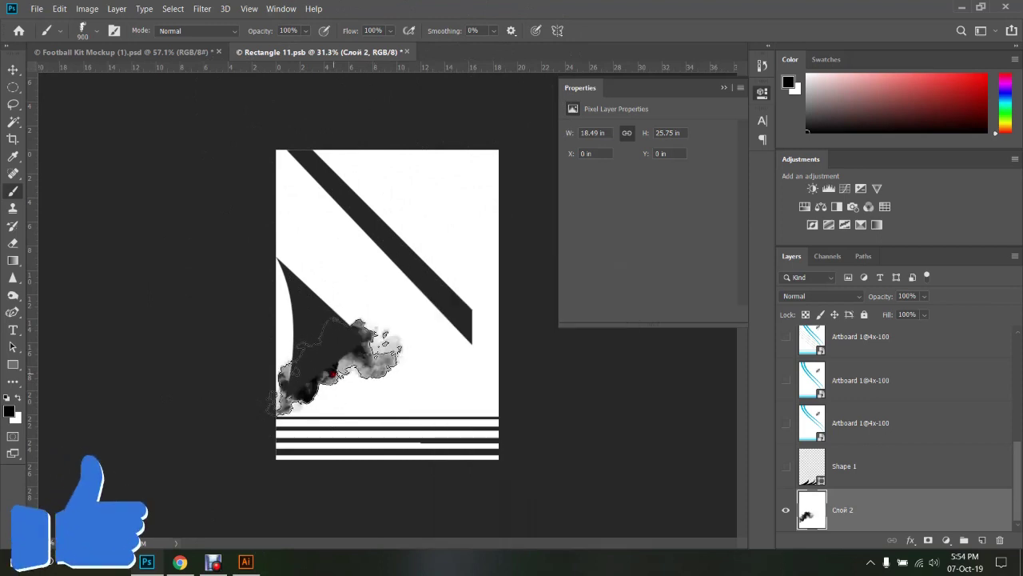
key("ctrl+s")
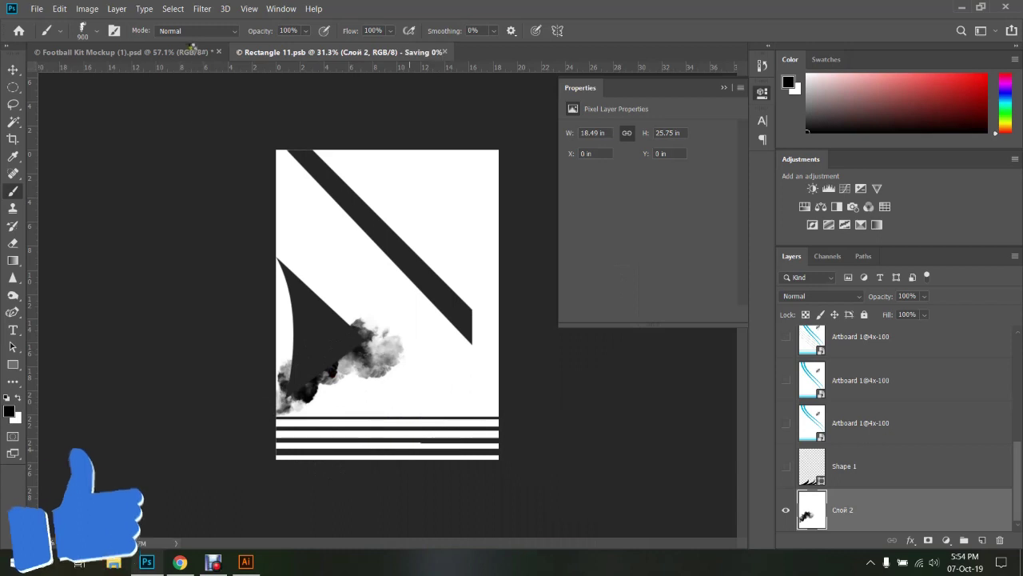
left_click(180, 51)
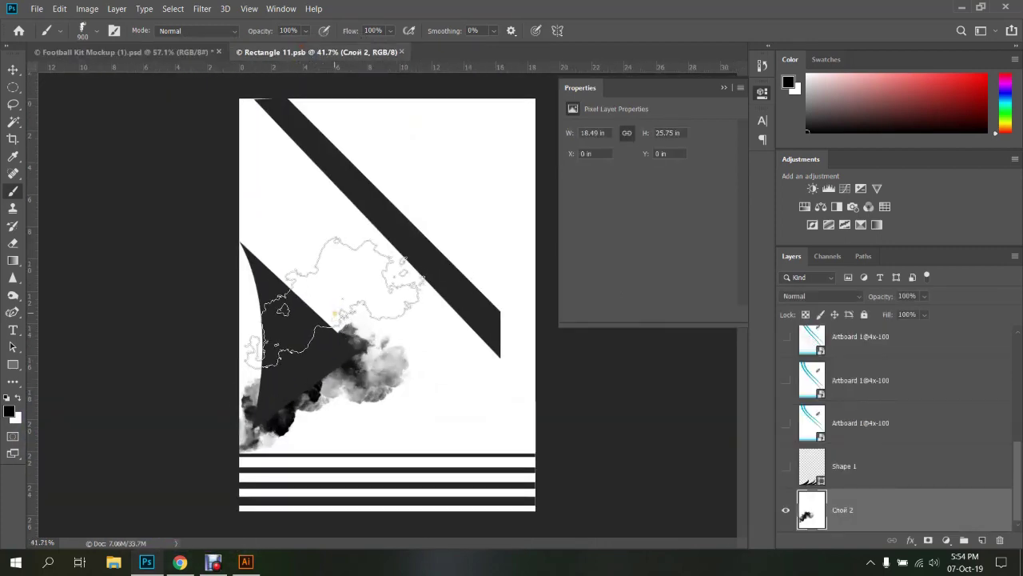
Stamp more grey smoke around and above the triangle, comparing against the shirt mockup
left_click(289, 316)
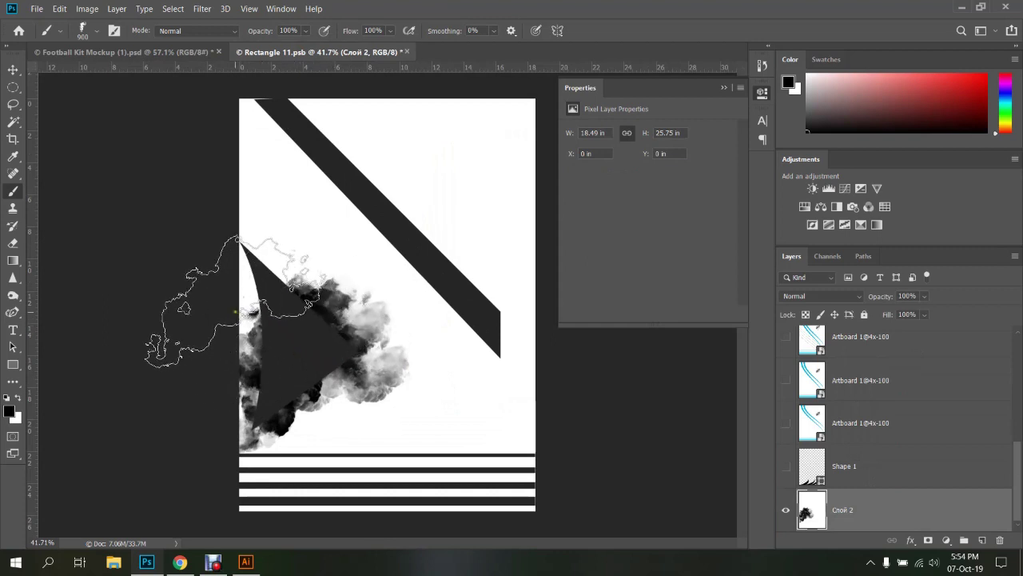
left_click(235, 311)
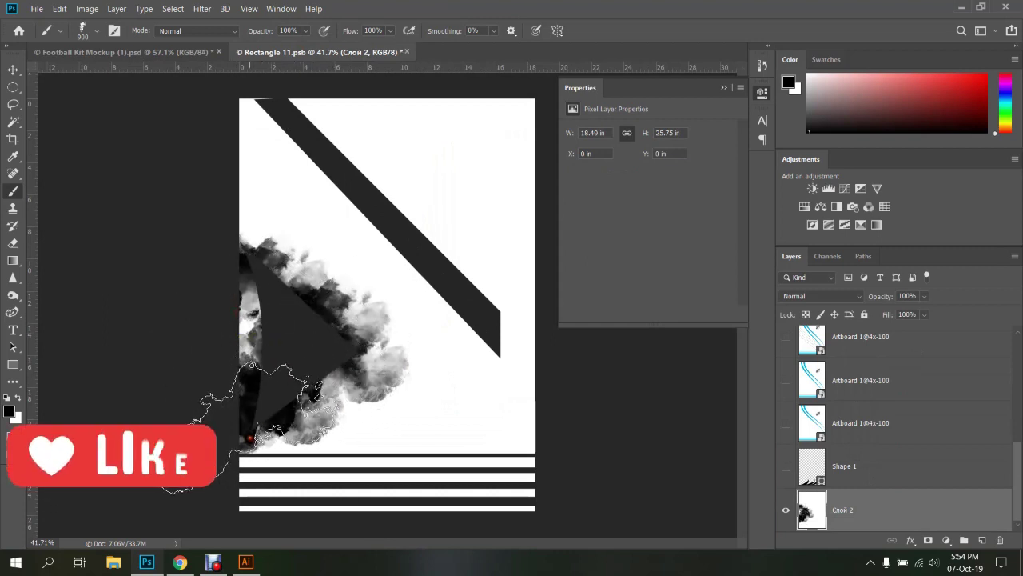
left_click(103, 52)
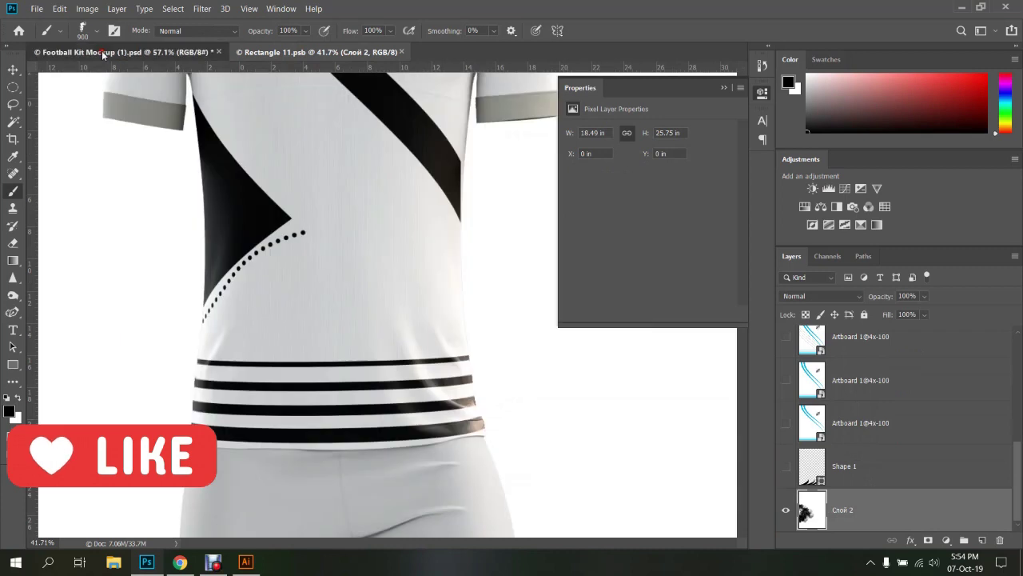
left_click(320, 53)
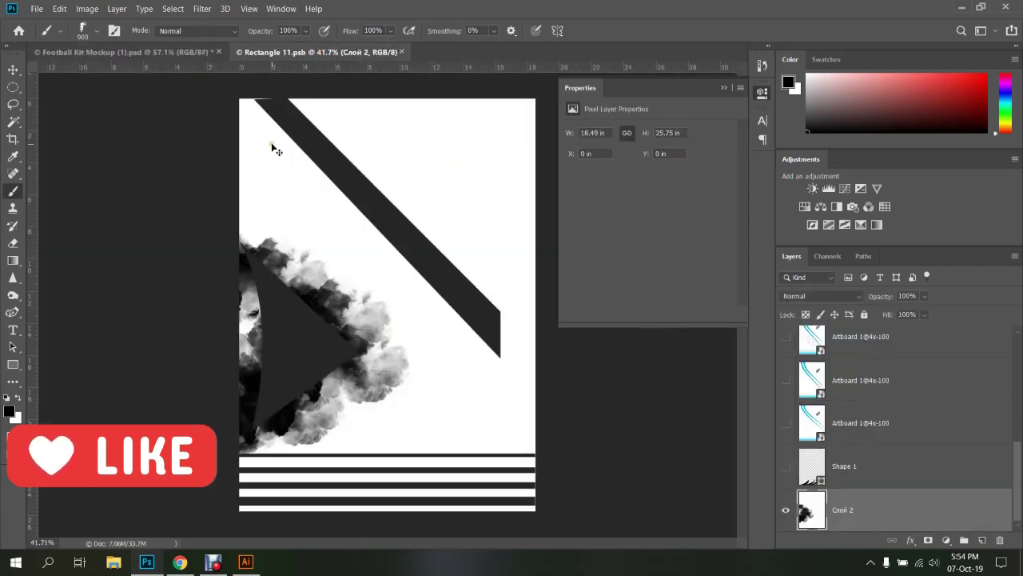
left_click(162, 52)
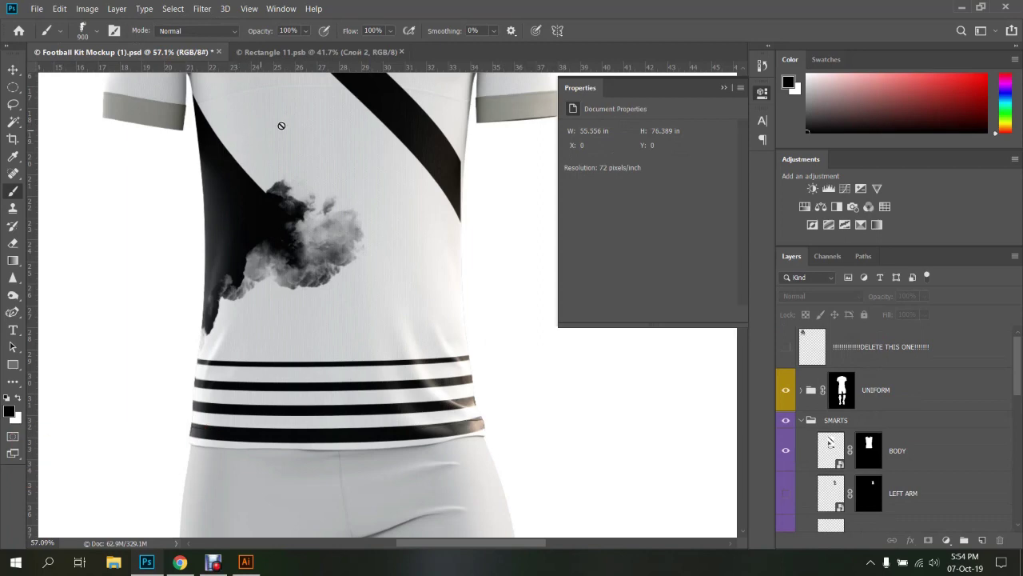
left_click(320, 52)
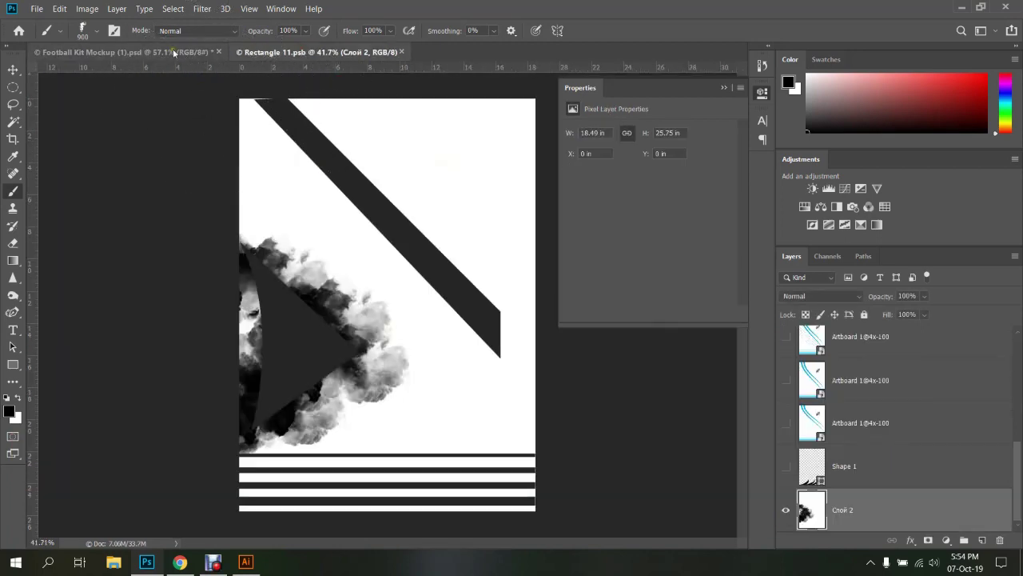
left_click(173, 51)
scroll(293, 206, "down", 1)
scroll(296, 190, "down", 1)
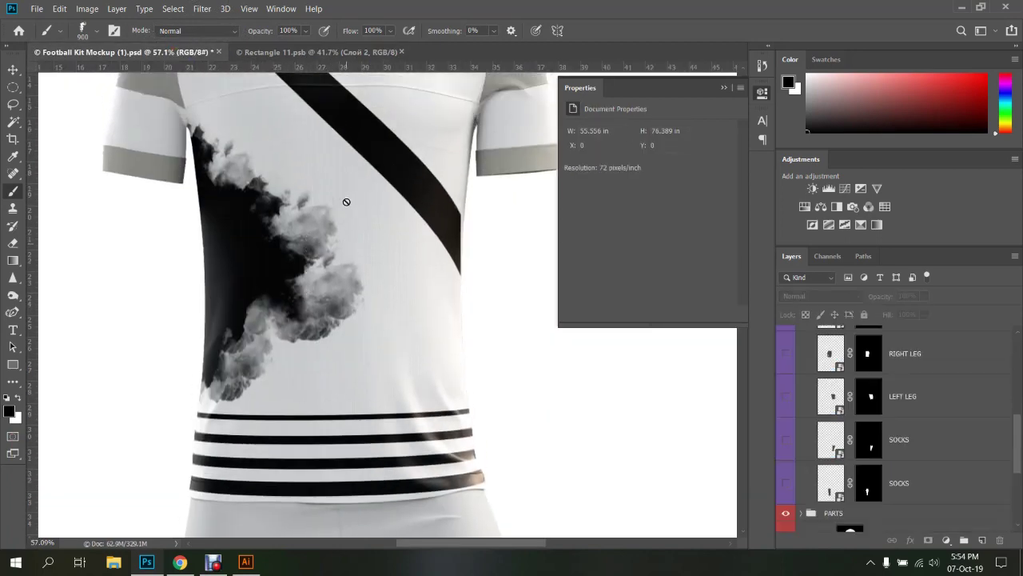
scroll(343, 201, "down", 1)
scroll(384, 205, "down", 1)
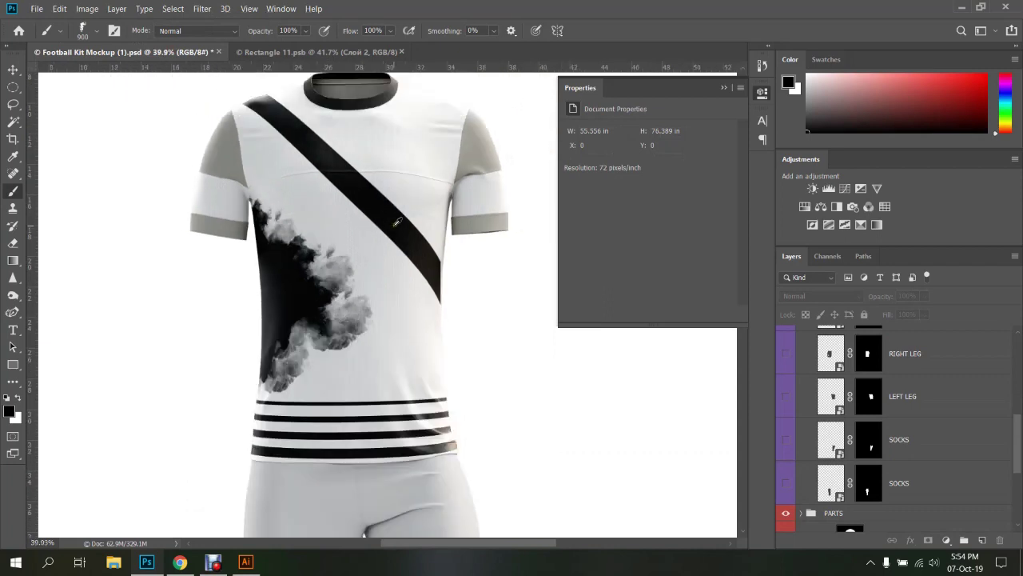
left_click(302, 48)
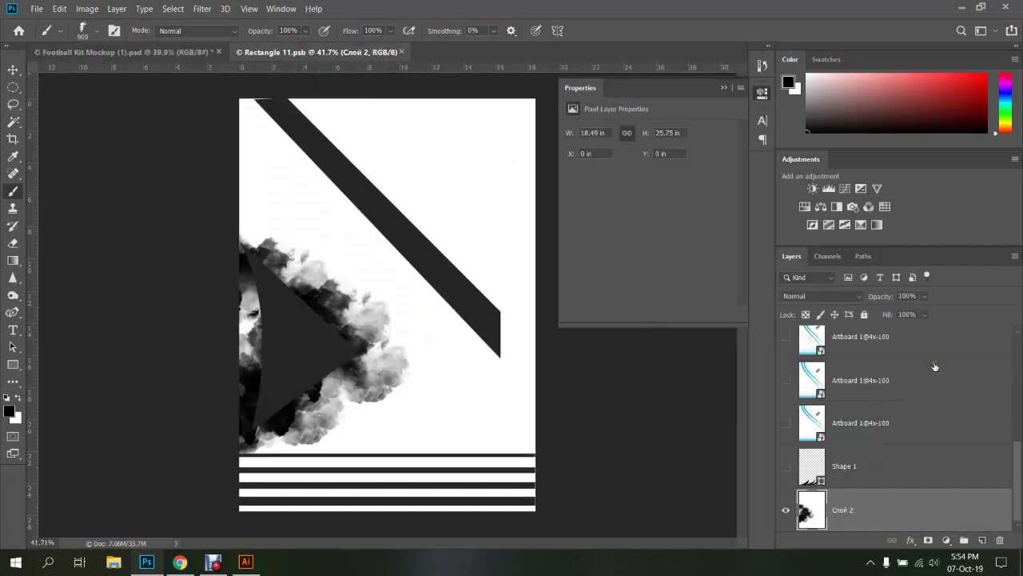
scroll(842, 398, "up", 10)
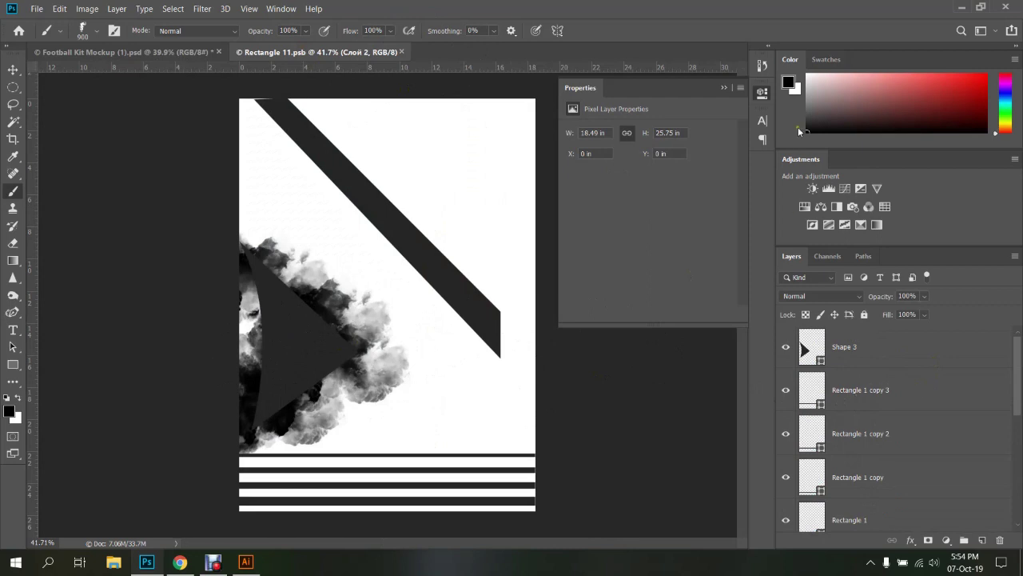
left_click(762, 66)
left_click_drag(661, 140, 663, 455)
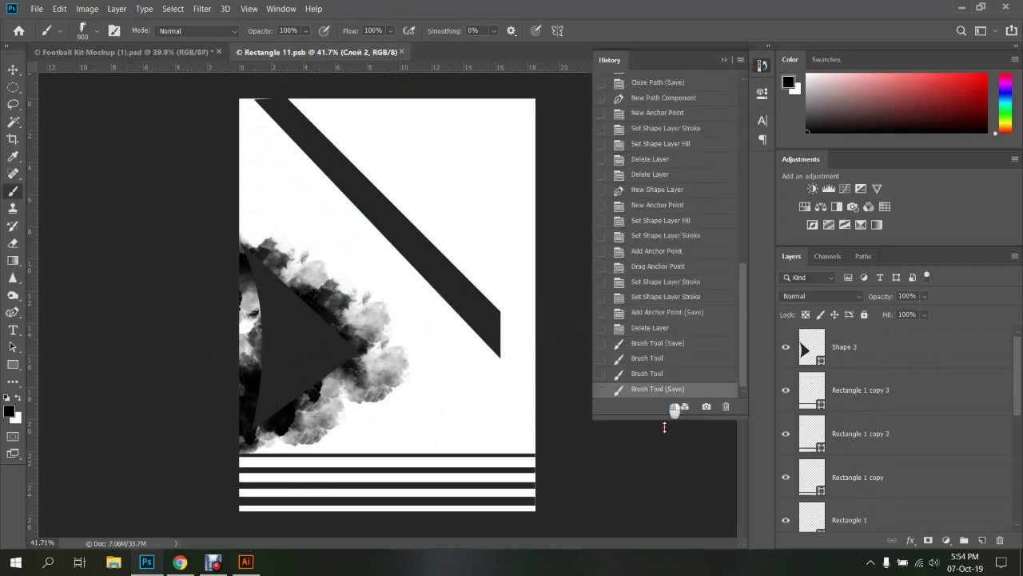
left_click(650, 369)
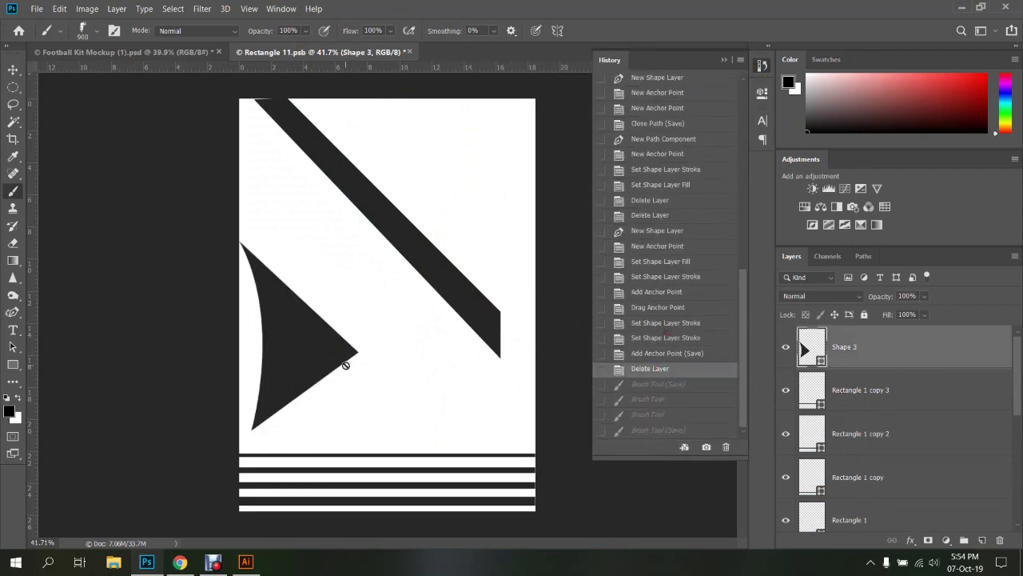
right_click(338, 288)
scroll(414, 434, "down", 2)
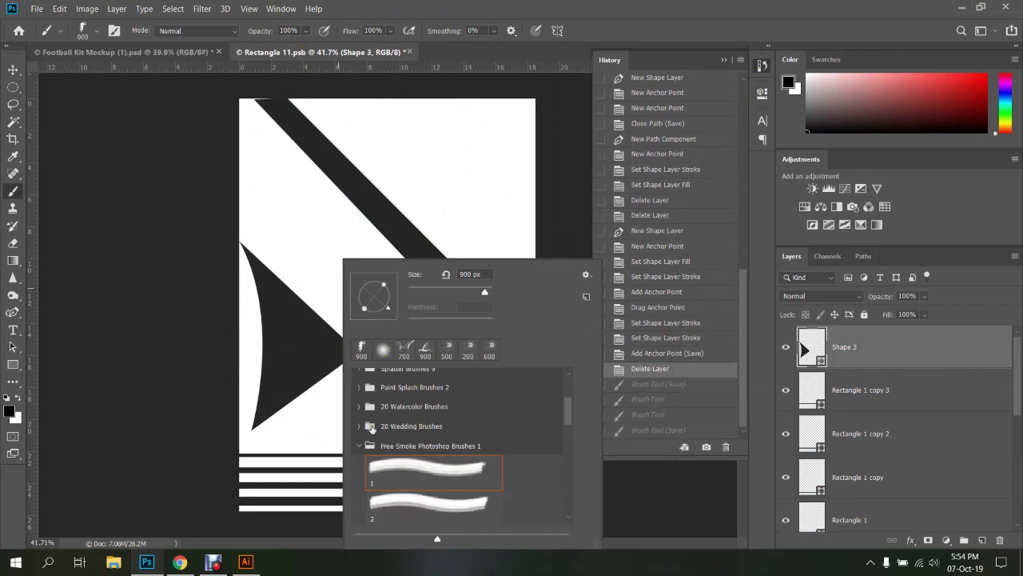
left_click(361, 406)
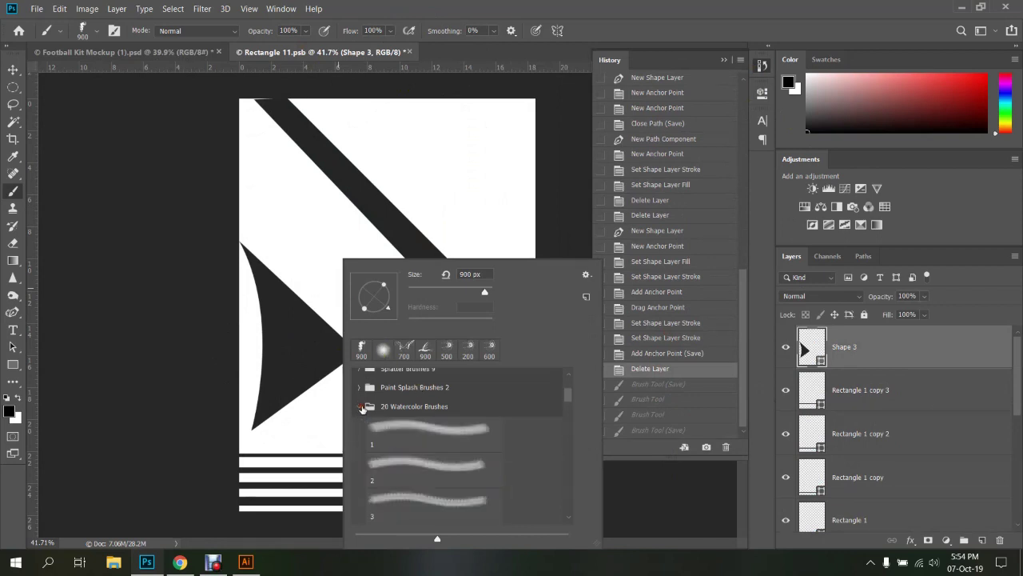
left_click(413, 409)
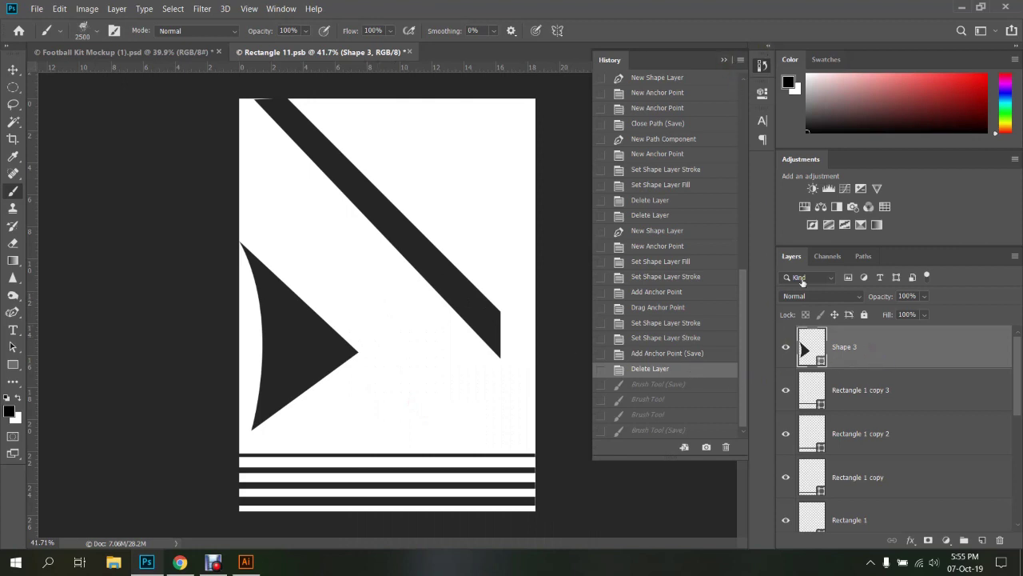
left_click(722, 61)
left_click(979, 538)
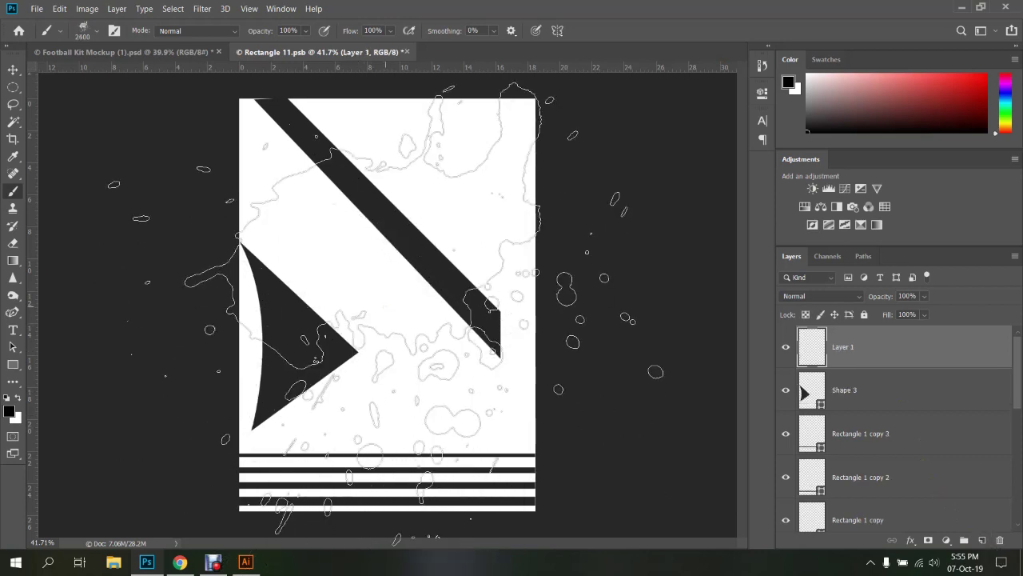
key("bracketleft")
key("bracketleft")
key("bracketleft")
key("bracketleft")
key("bracketleft")
key("bracketleft")
key("bracketleft")
key("bracketleft")
key("bracketleft")
key("bracketleft")
key("bracketleft")
key("bracketleft")
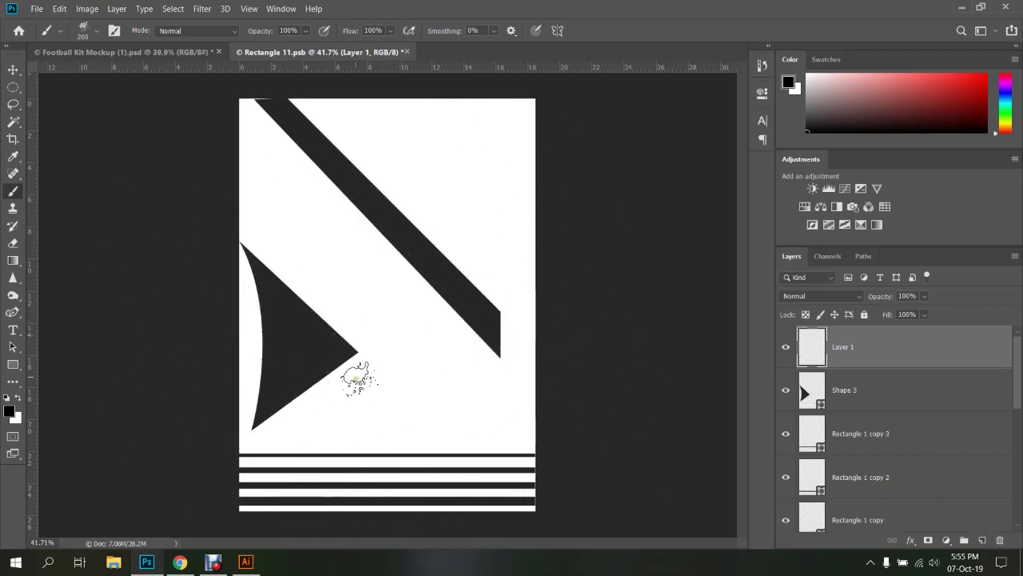
scroll(328, 390, "up", 5)
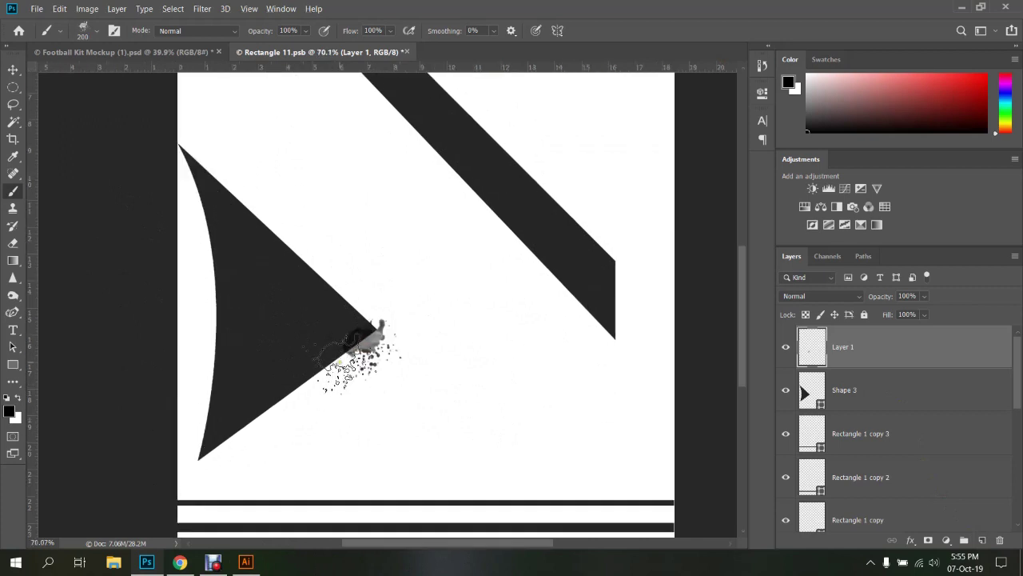
left_click_drag(376, 326, 279, 412)
left_click_drag(320, 376, 308, 403)
key("ctrl+s")
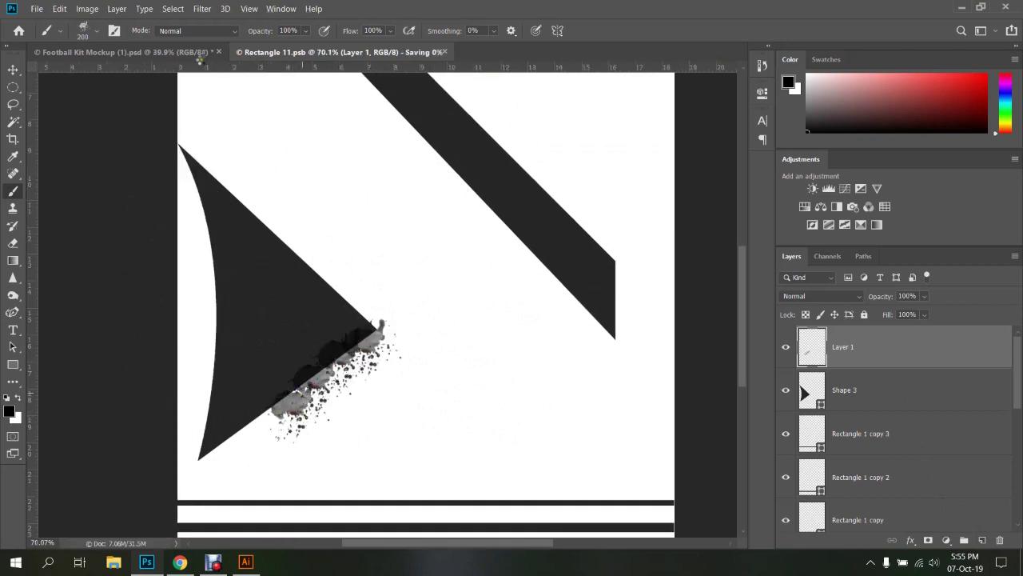
left_click(170, 52)
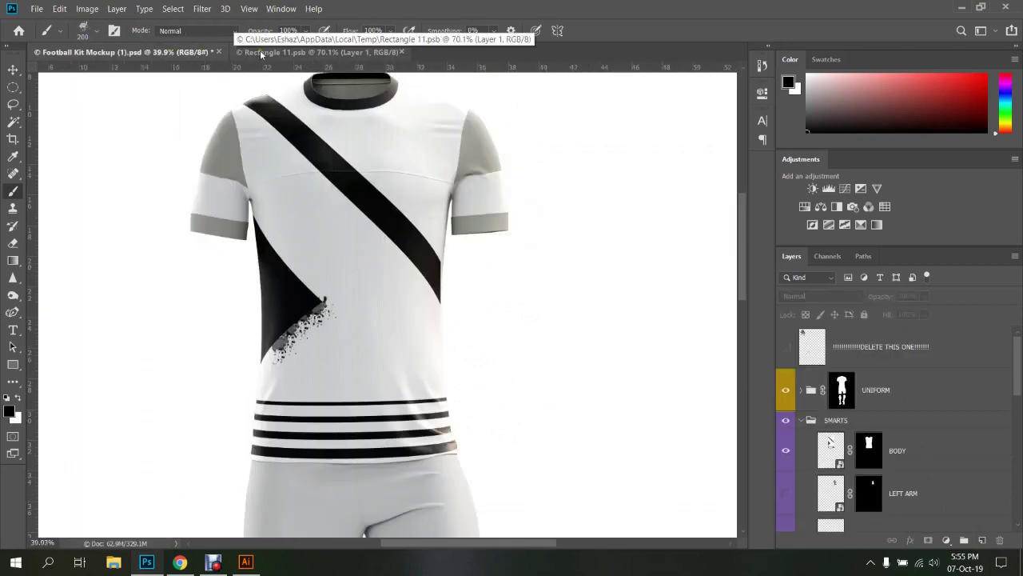
left_click(277, 52)
key("ctrl+z")
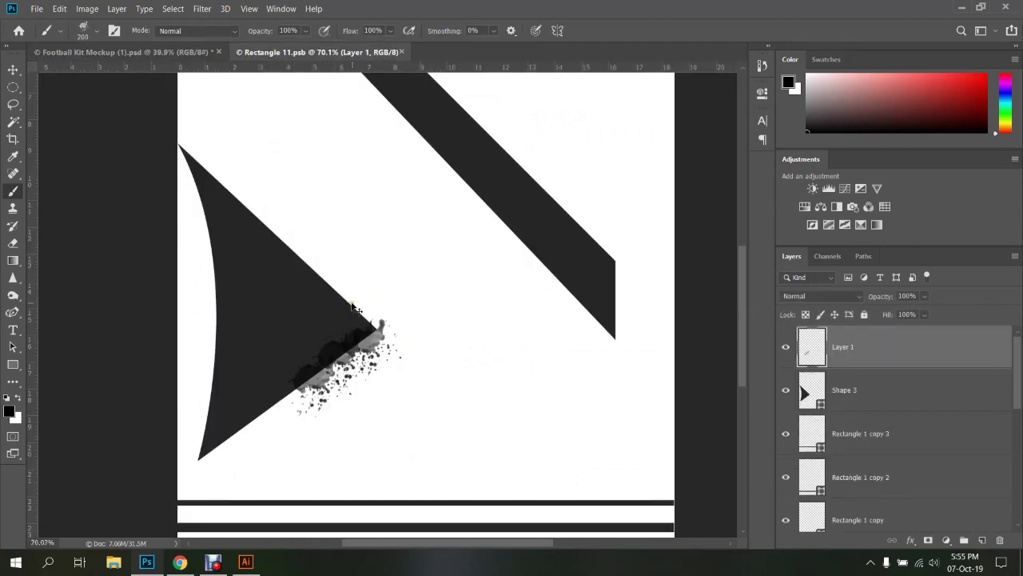
key("ctrl+z")
key("ctrl+z")
key("ctrl+z")
Search Google for 'brushzey' in a new Chrome tab and open the Brusheezy site
left_click(180, 562)
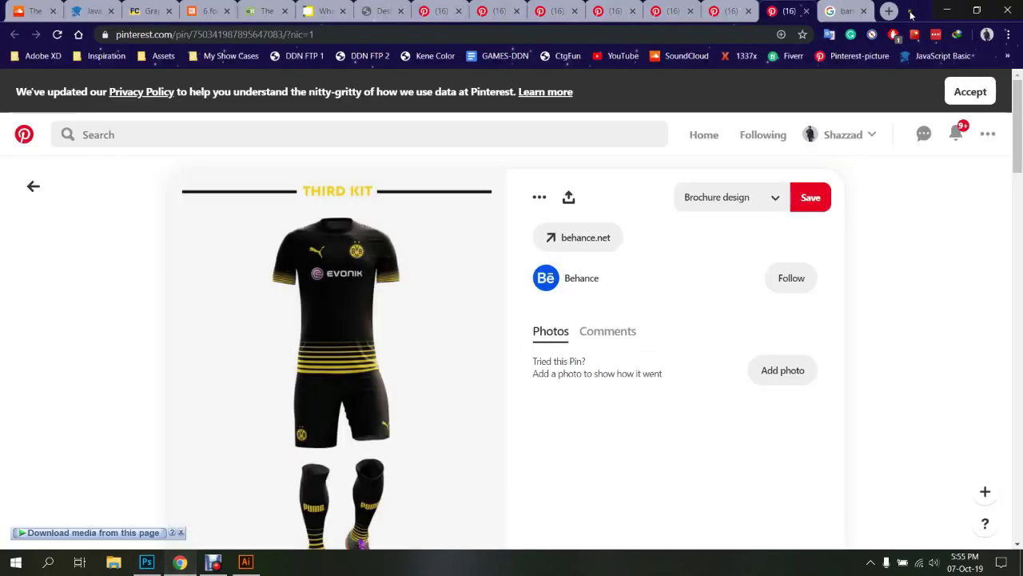
left_click(886, 11)
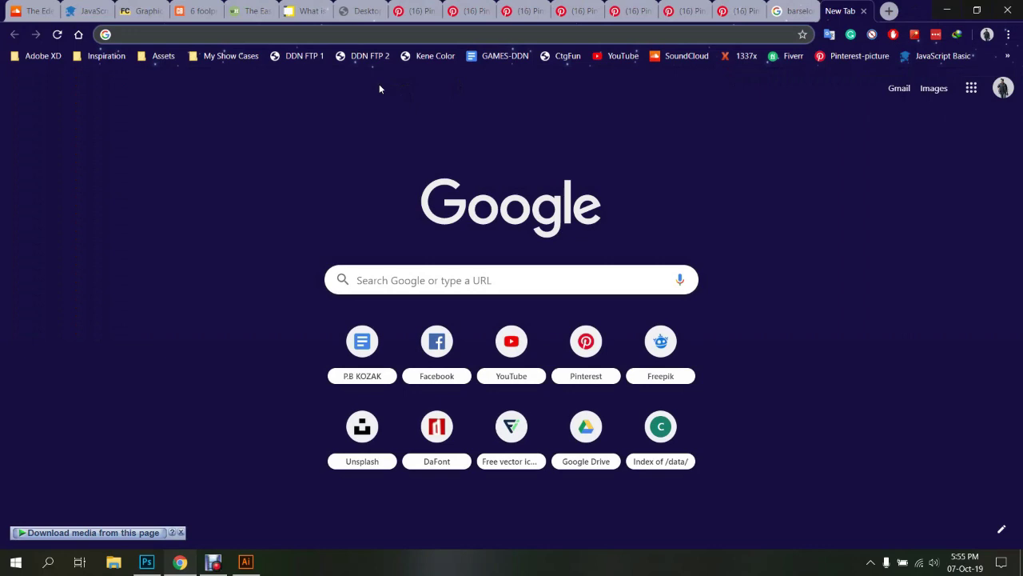
type("brushzey")
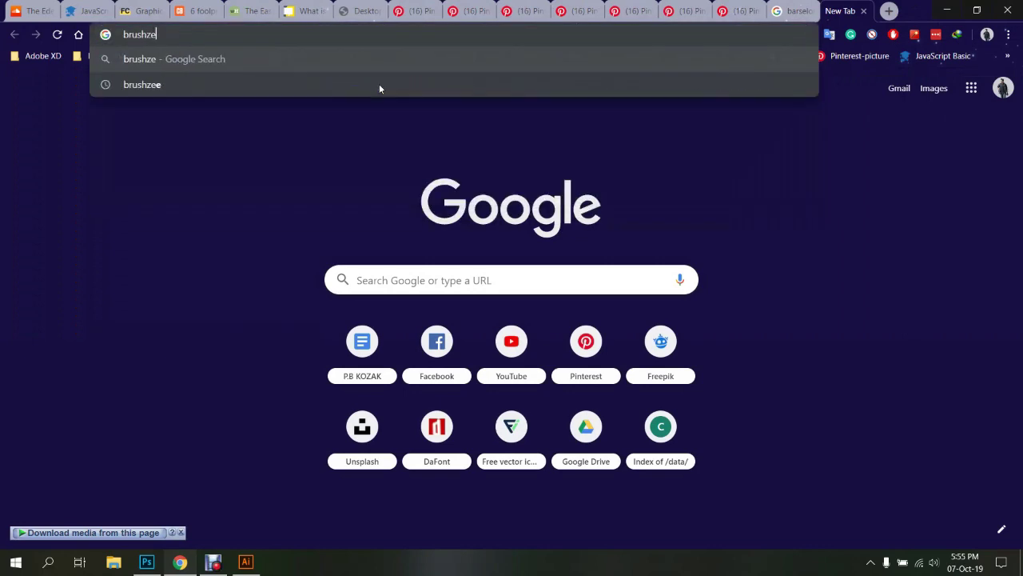
key("Return")
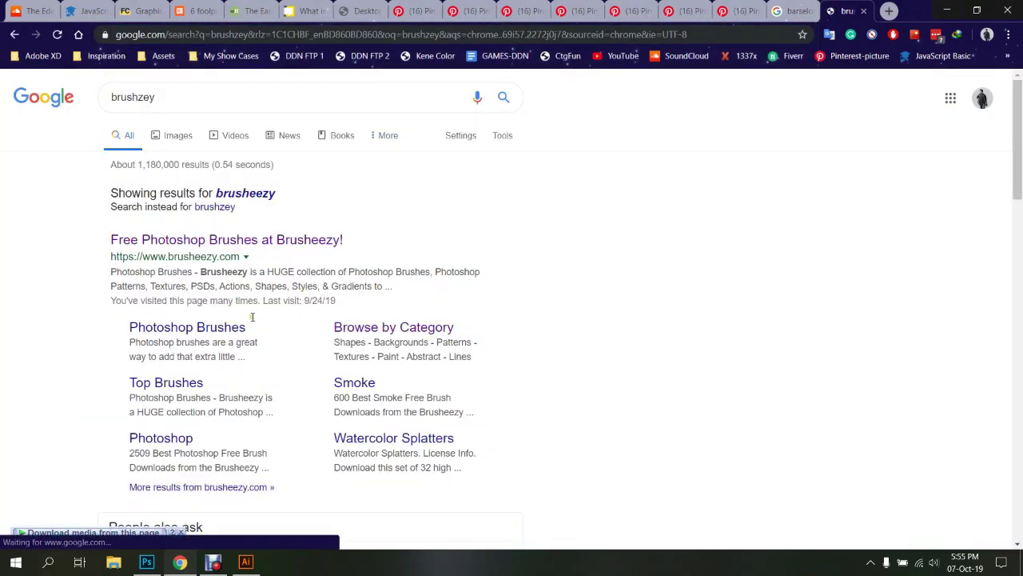
left_click(240, 239)
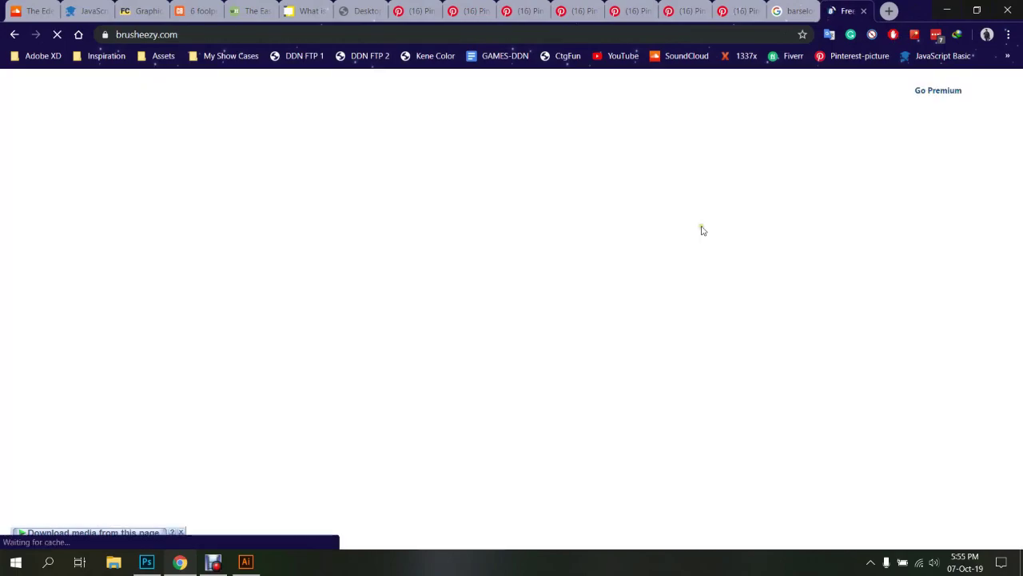
Scroll the Brusheezy grid and open the Neon Light Particles Stripes pattern page
scroll(544, 368, "down", 5)
scroll(541, 368, "down", 1)
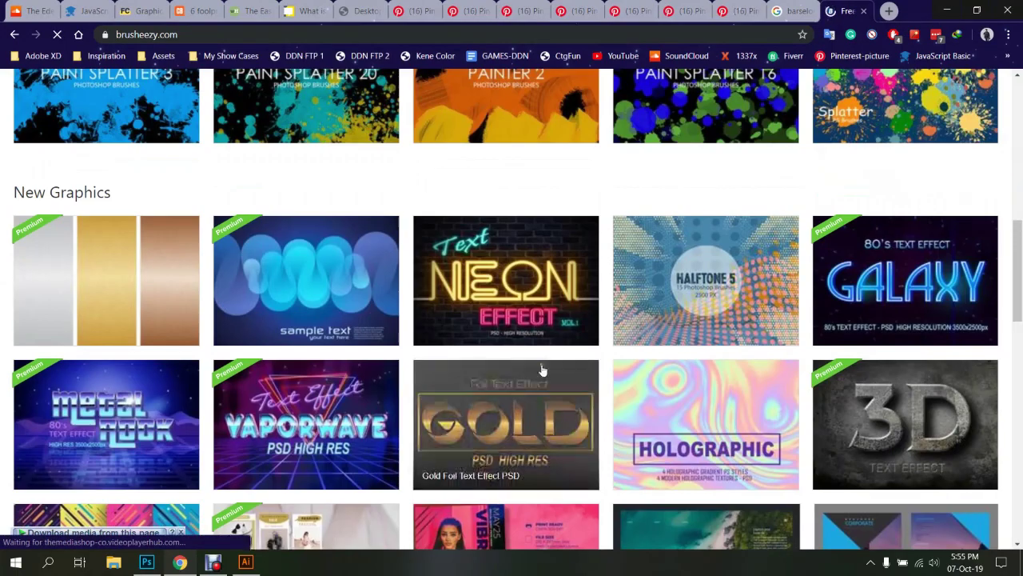
scroll(430, 372, "down", 1)
scroll(429, 372, "down", 2)
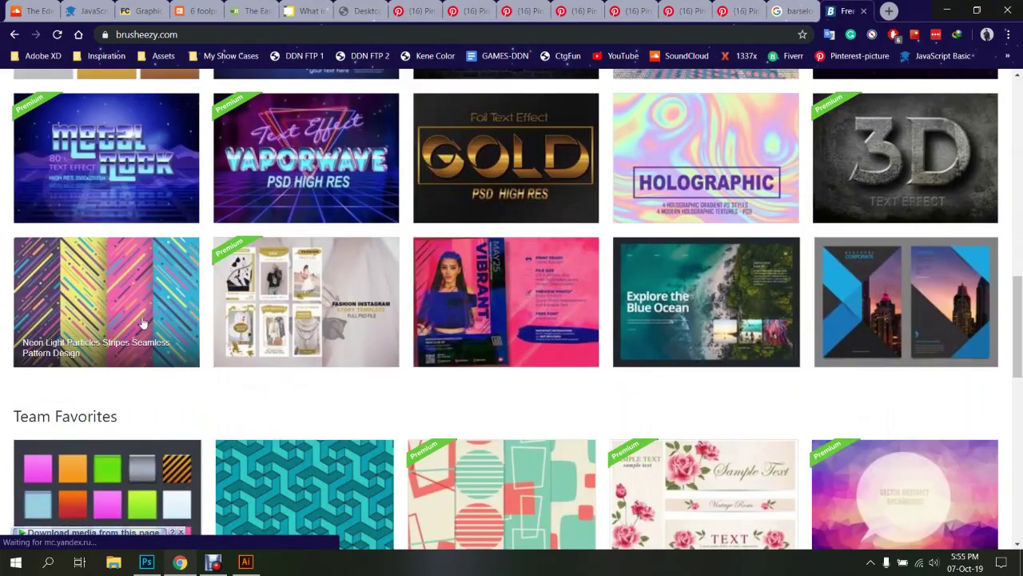
left_click(143, 321)
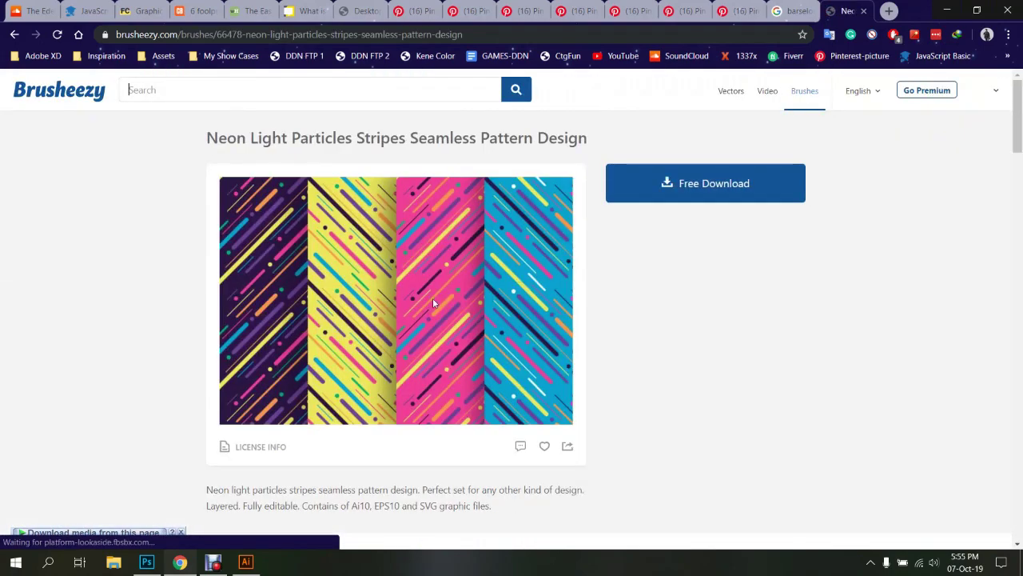
Open the Oktoberfest Diamond Seamless Pattern in a background tab
scroll(522, 328, "down", 5)
scroll(522, 332, "down", 5)
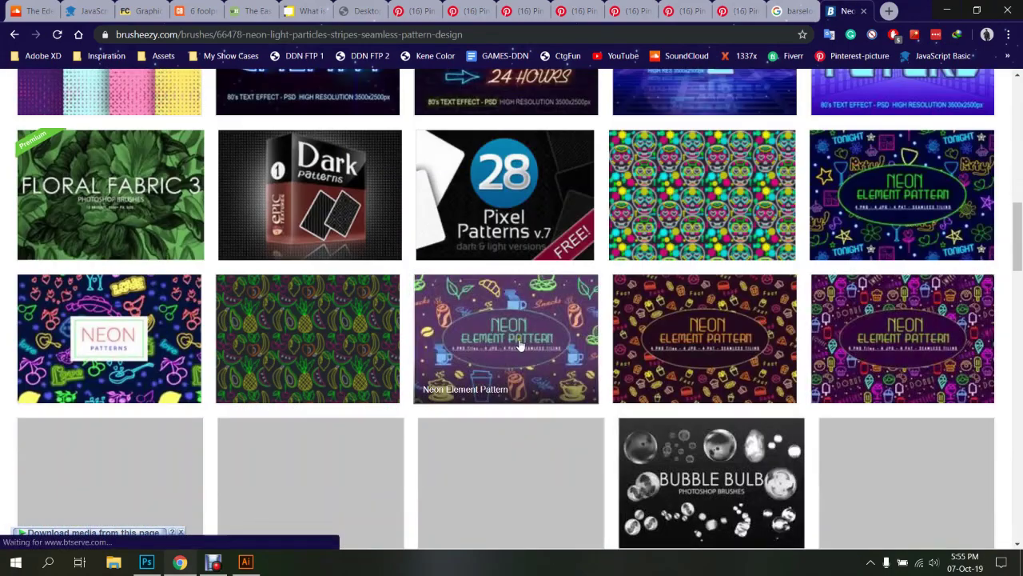
scroll(525, 352, "down", 5)
scroll(320, 280, "up", 5)
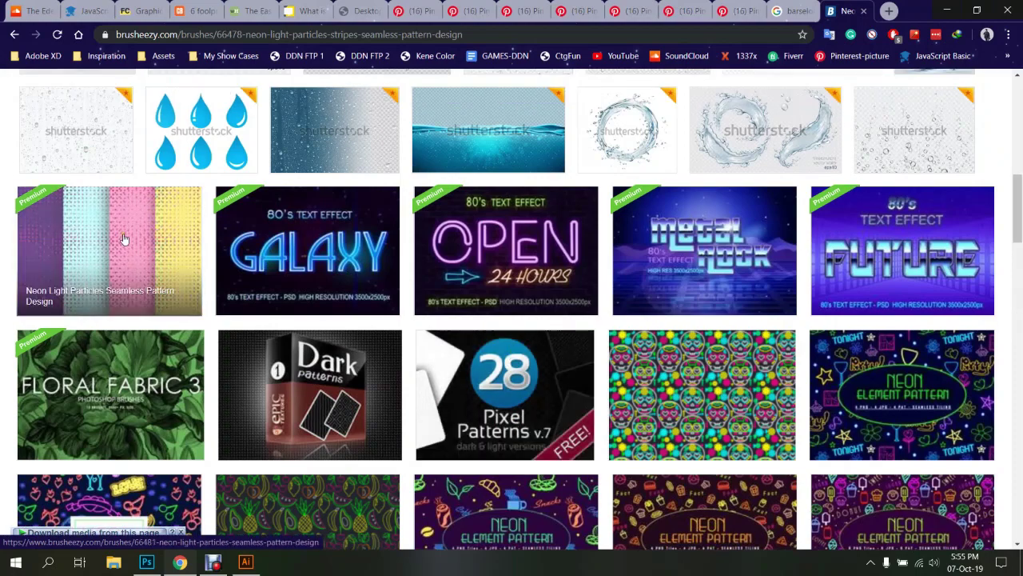
scroll(191, 286, "down", 1)
scroll(191, 286, "down", 5)
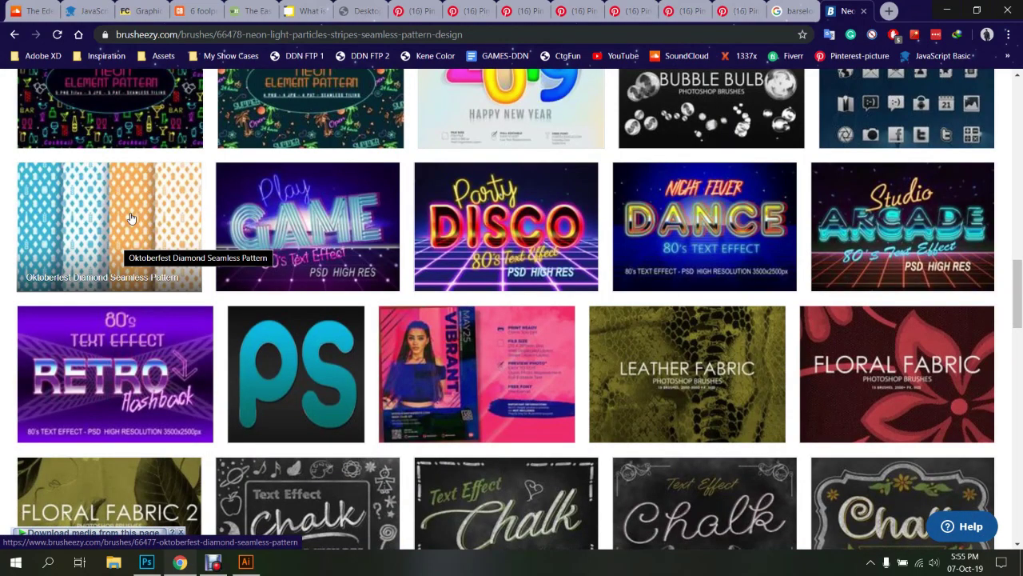
middle_click(132, 218)
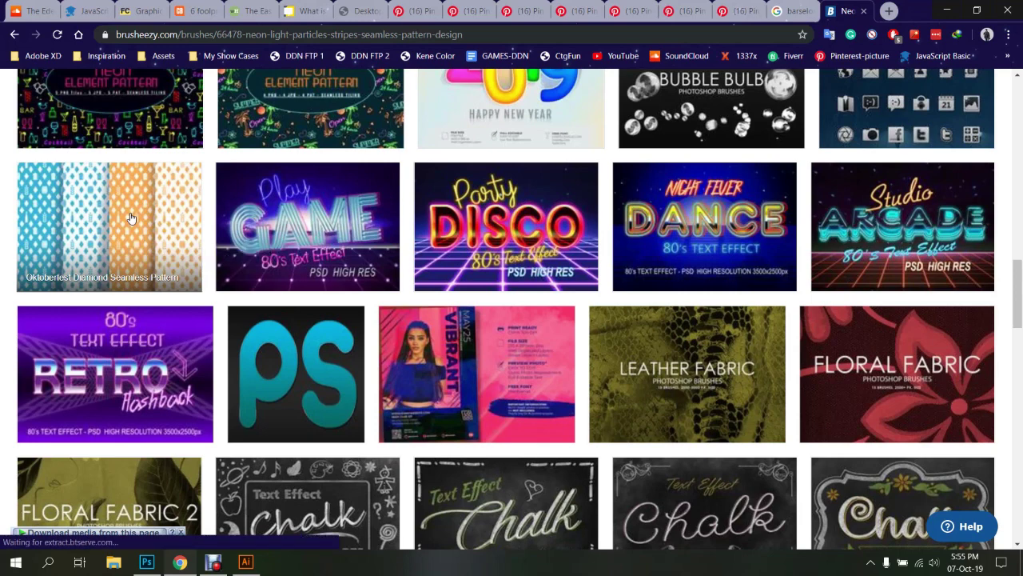
scroll(374, 304, "down", 5)
Download Oktoberfest_Elements_Pattern3.zip to the Desktop, dismiss the download windows and minimise Chrome
left_click(840, 11)
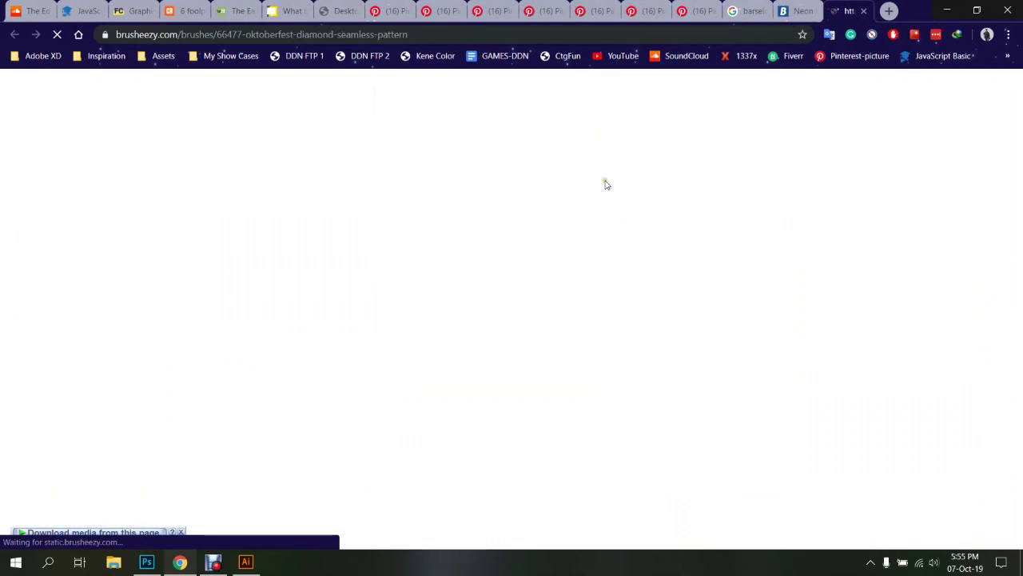
left_click(714, 192)
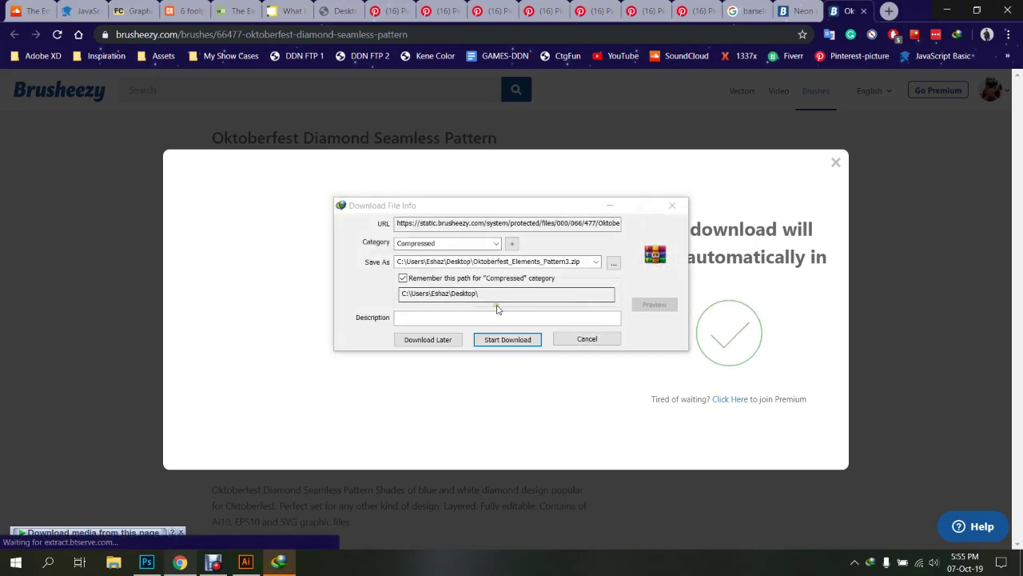
left_click(509, 339)
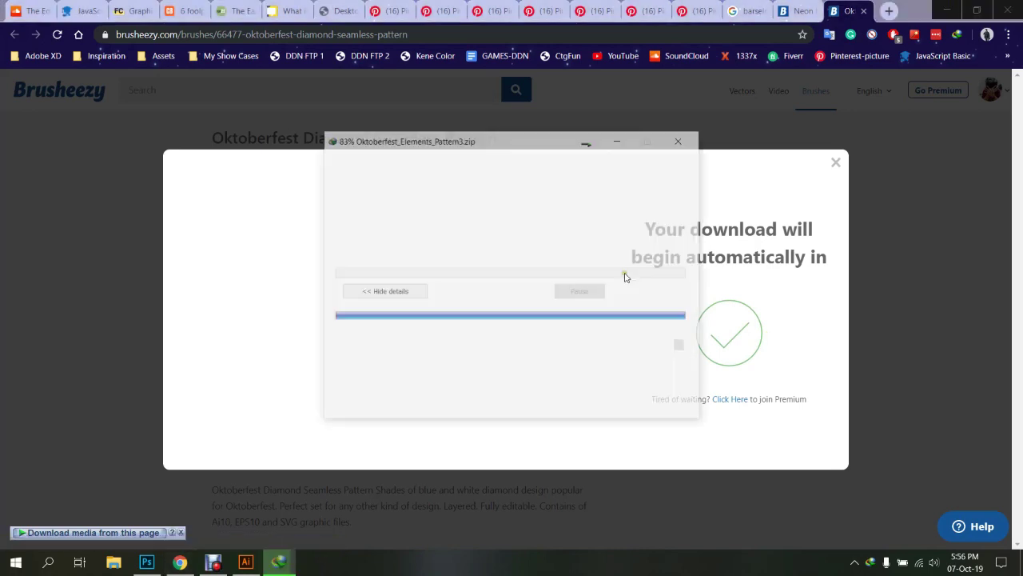
left_click(635, 205)
left_click(836, 163)
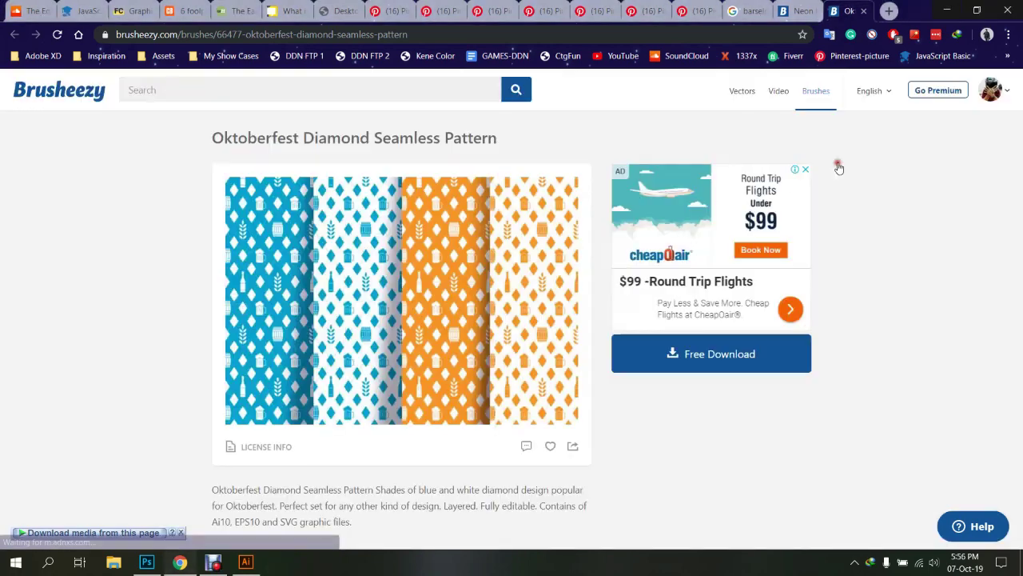
left_click(950, 8)
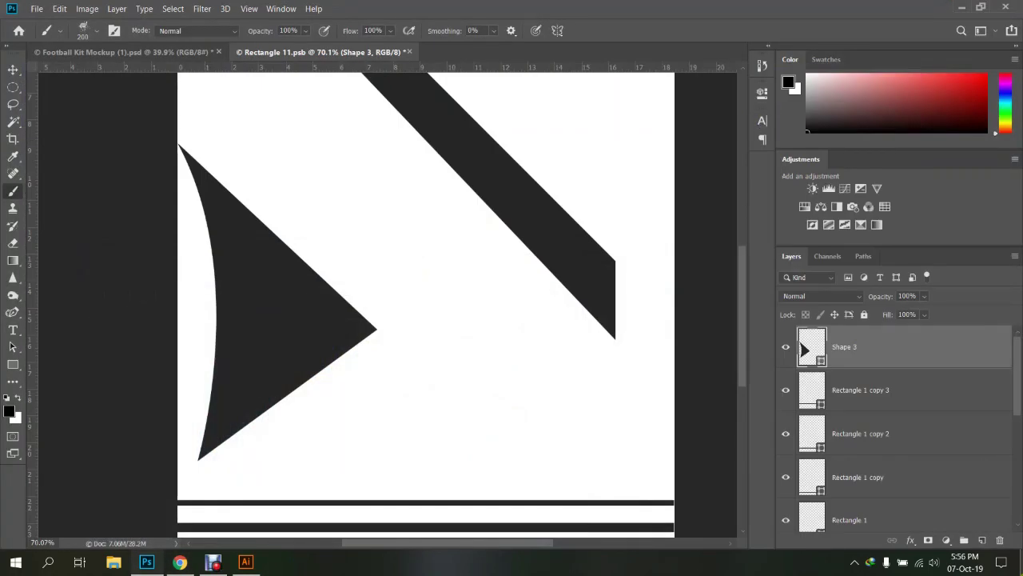
Extract the zip on the desktop to Oktoberfest_Elements_Pattern3 and open that folder
key("super+d")
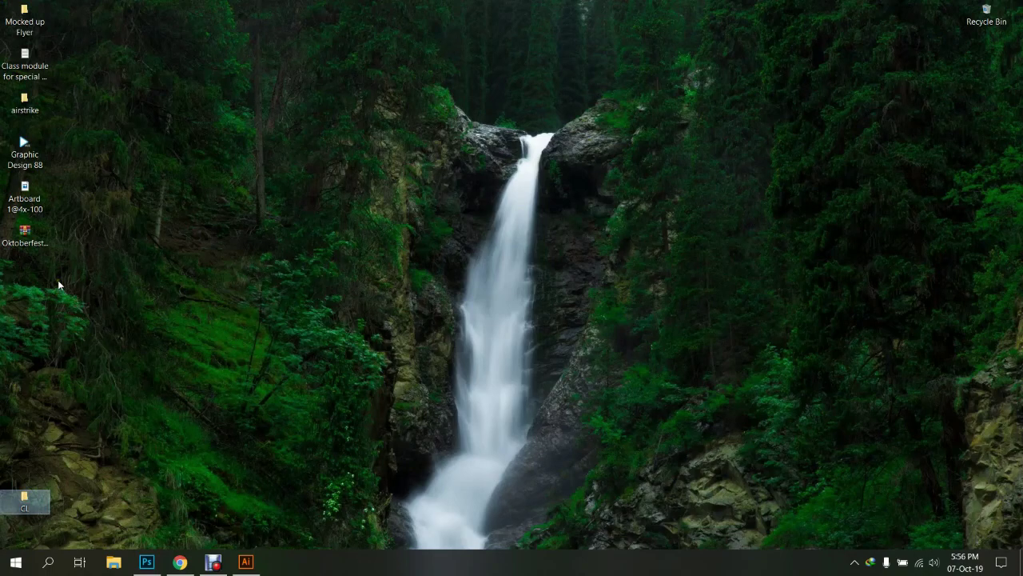
left_click(25, 236)
right_click(24, 235)
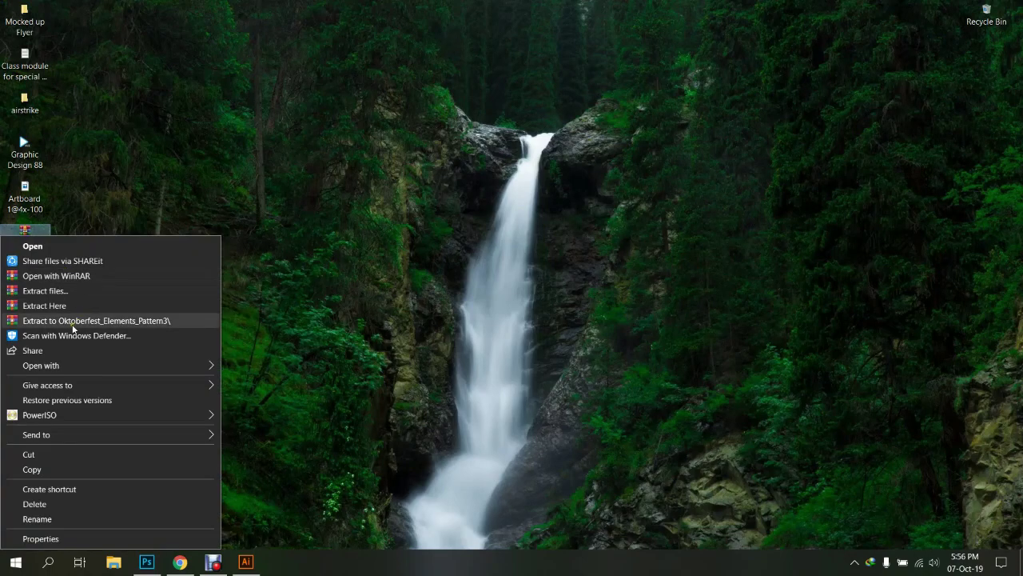
left_click(73, 320)
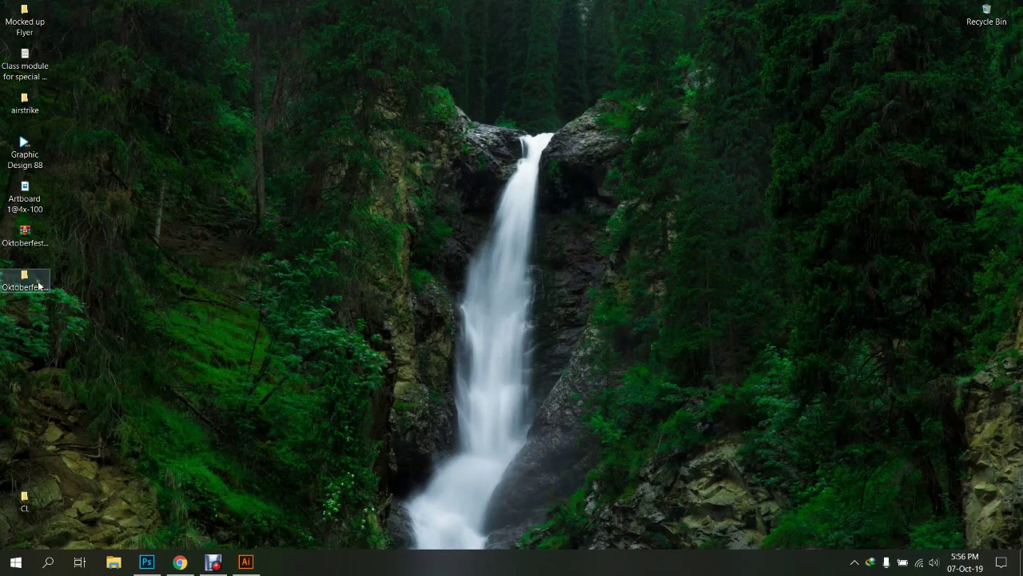
double_click(25, 280)
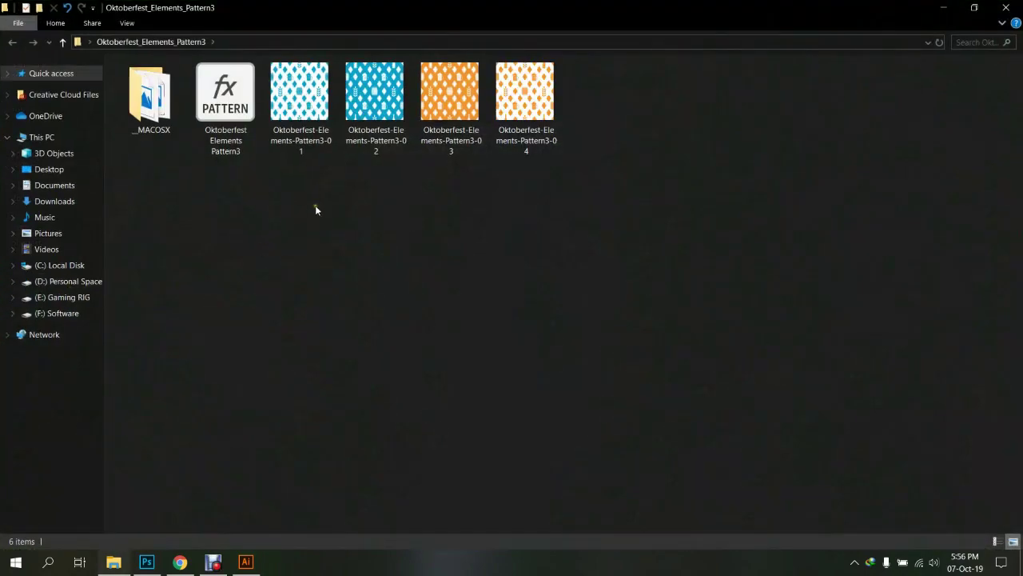
left_click(215, 92)
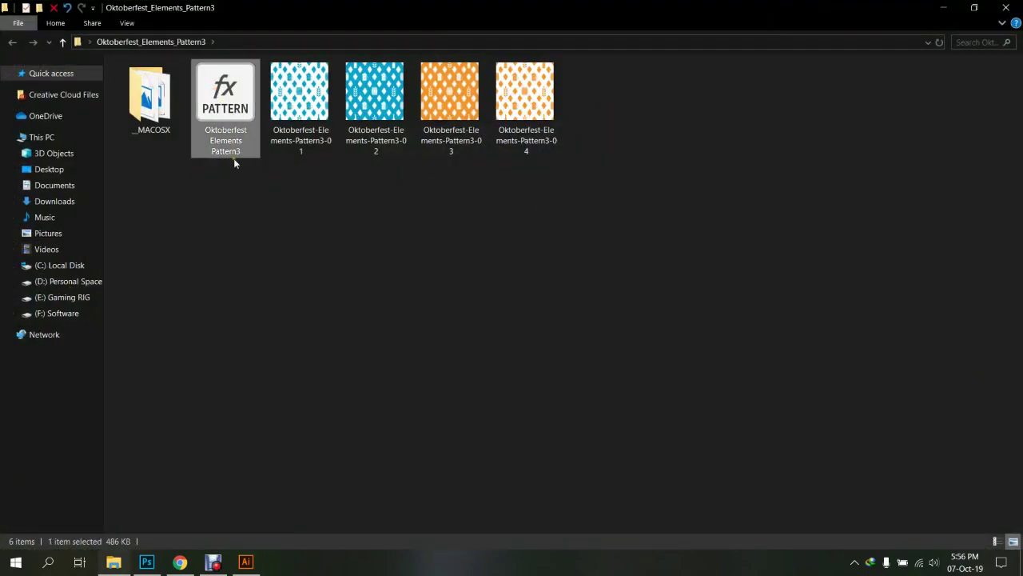
Back in Photoshop, fit the design on screen and add a new Layer 1
left_click(137, 563)
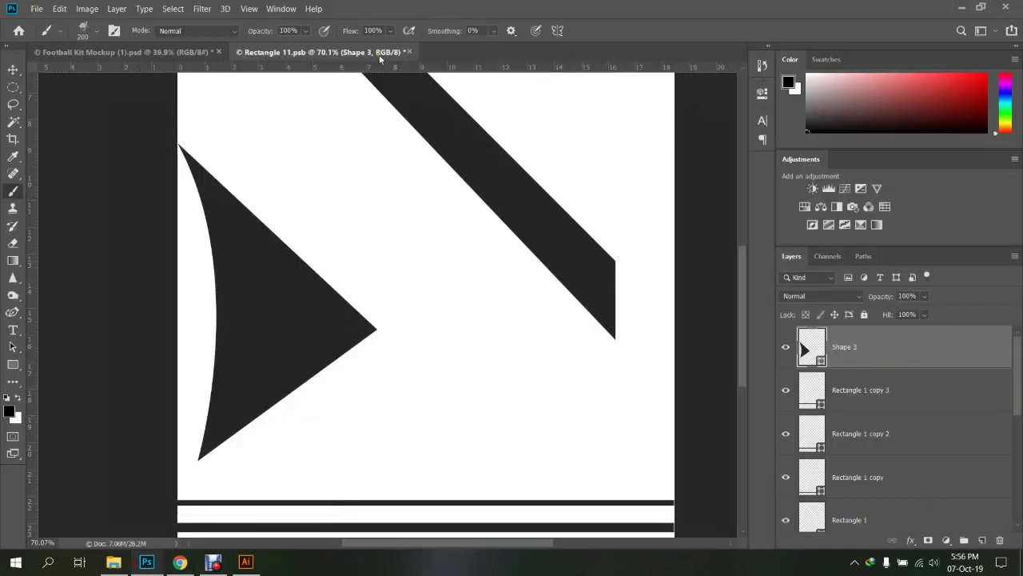
key("ctrl+0")
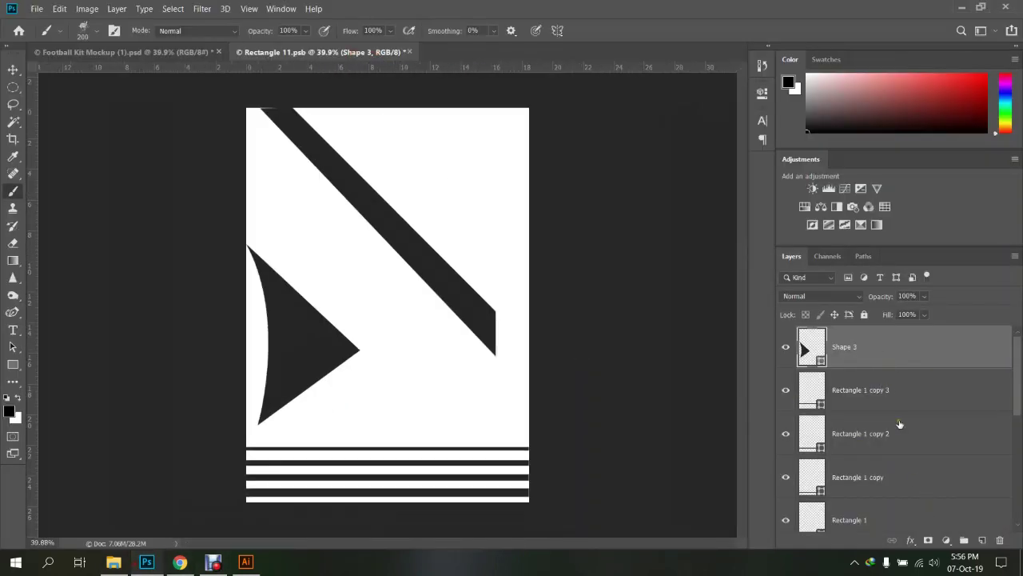
left_click(984, 540)
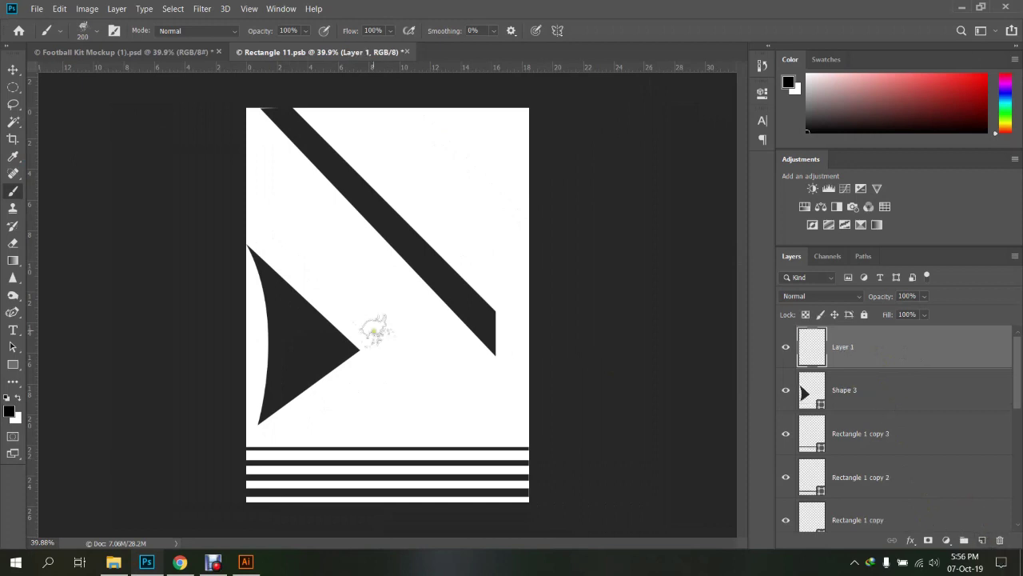
Use Import Brushes to browse Desktop > Oktoberfest_Elements_Pattern3, finding only __MACOSX under ABR files
right_click(384, 304)
left_click(630, 275)
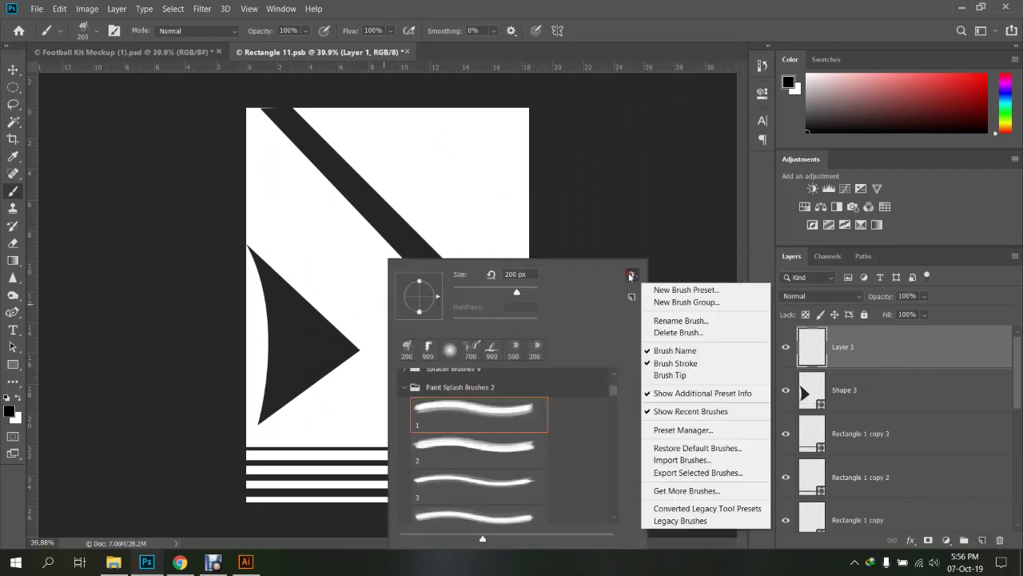
left_click(680, 459)
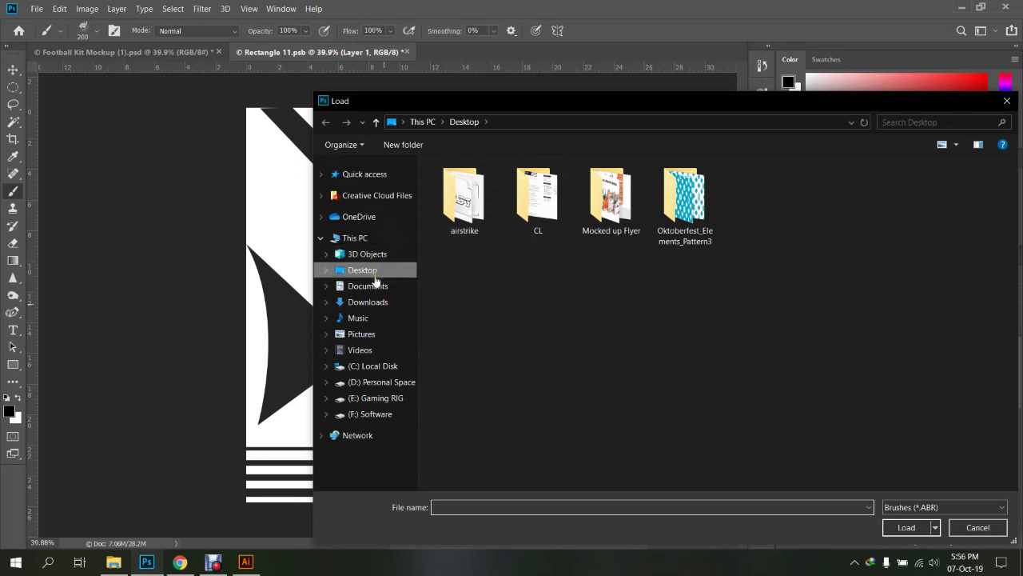
left_click(325, 122)
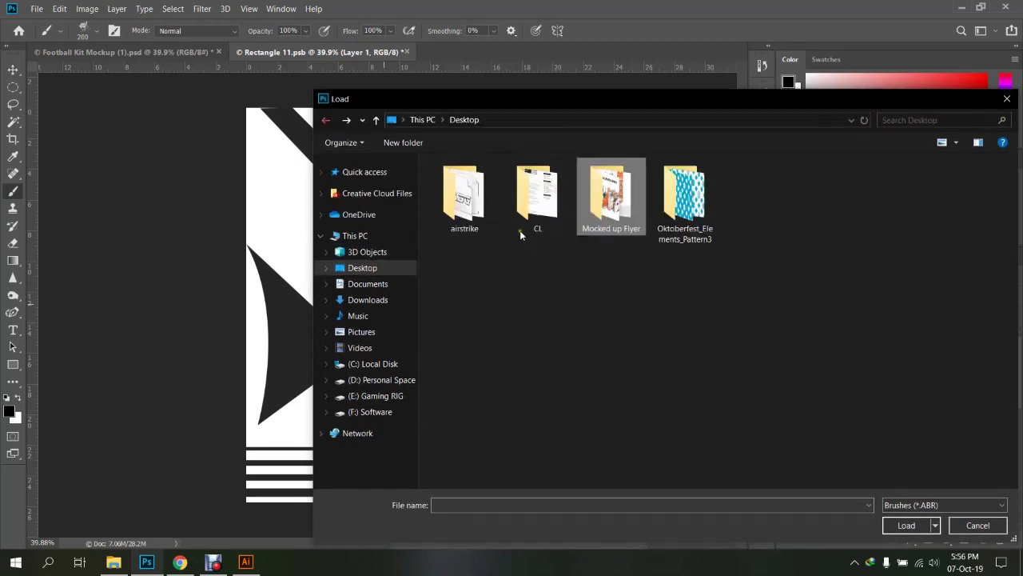
double_click(685, 200)
double_click(472, 183)
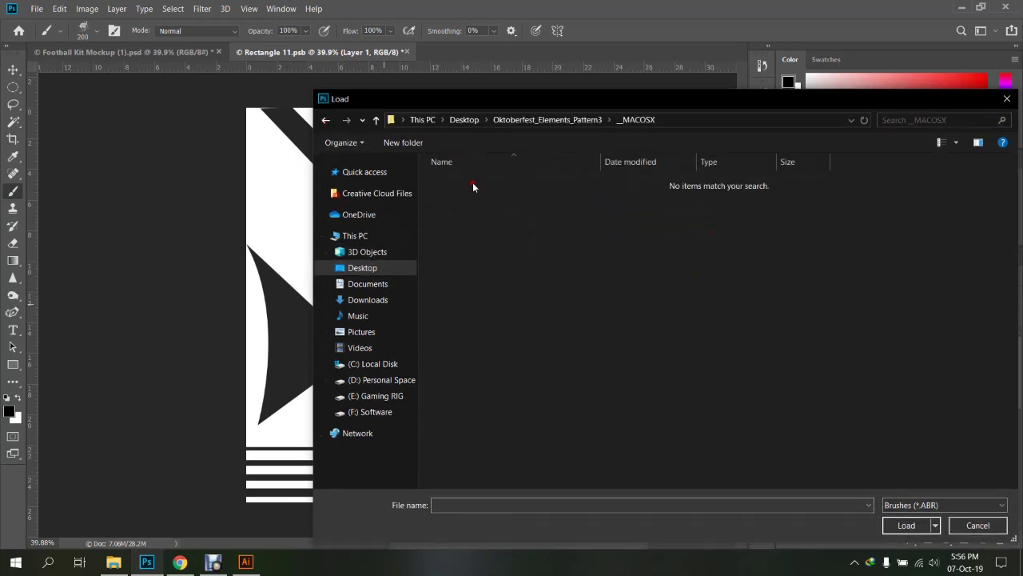
left_click(328, 121)
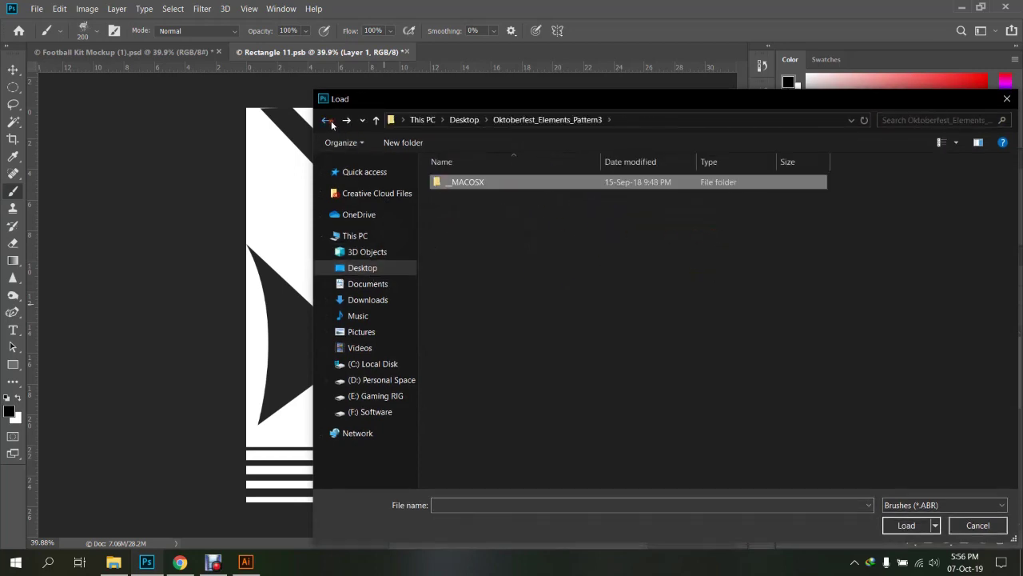
left_click(954, 504)
left_click(925, 506)
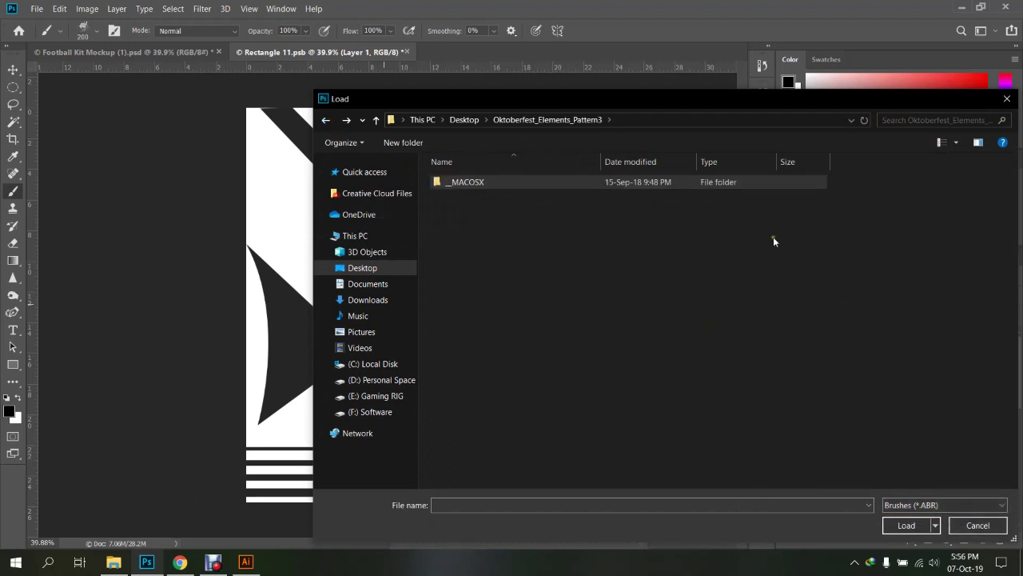
Check the PATTERN file in the Oktoberfest folder in File Explorer
left_click(113, 562)
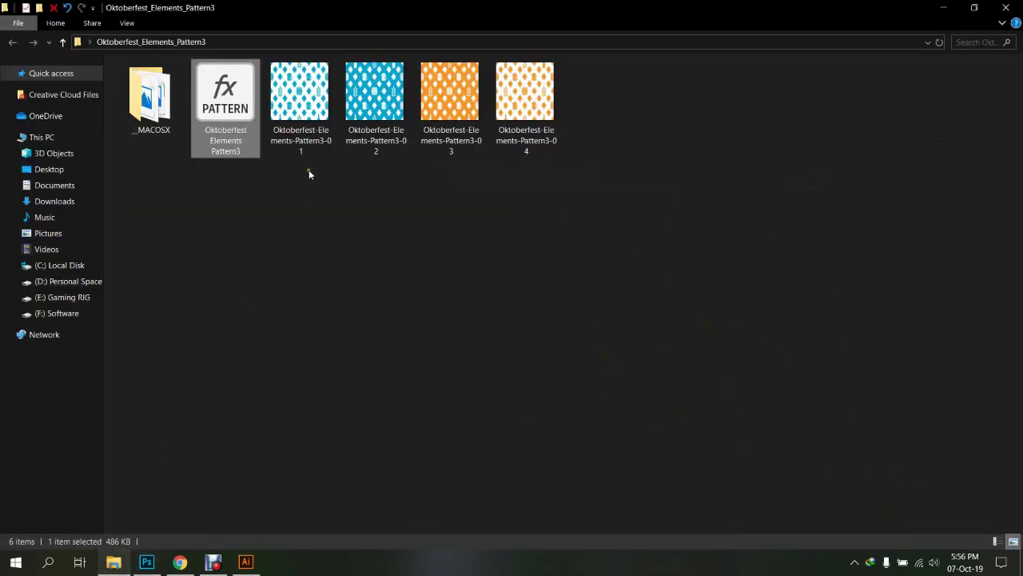
left_click(264, 183)
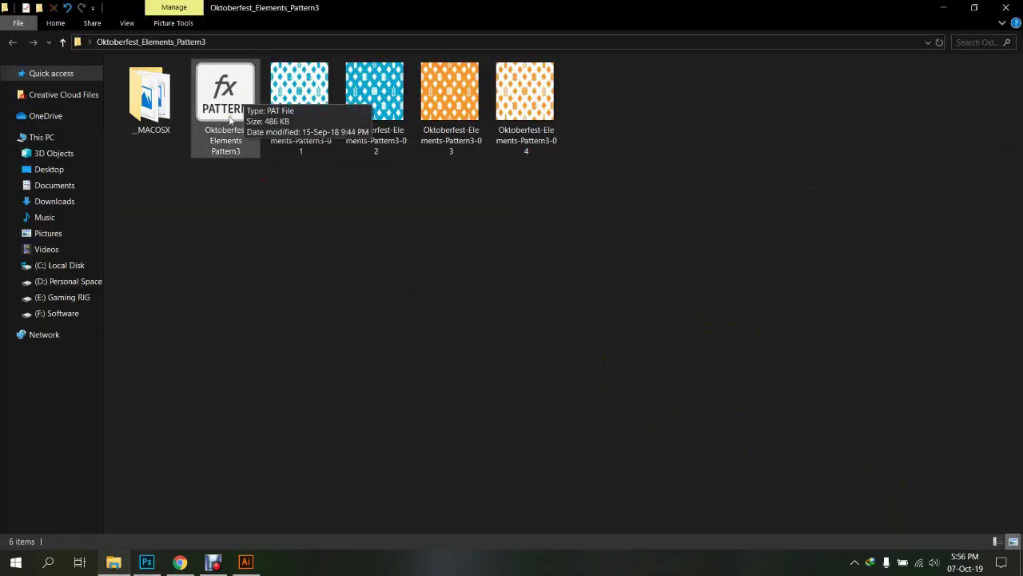
double_click(230, 119)
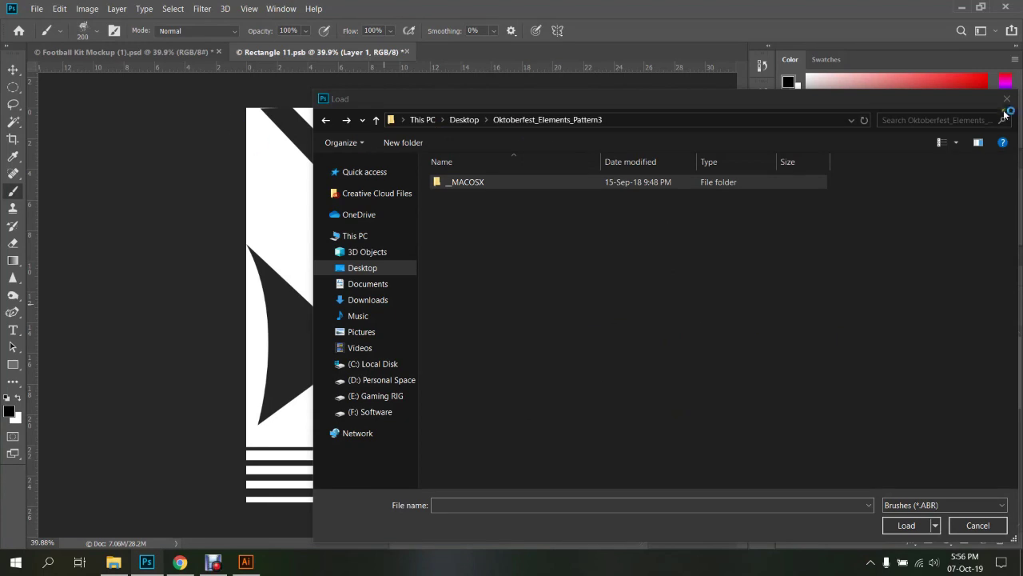
Cancel the brush import and collapse the Paint Splash, 20 Watercolor and Free Smoke brush sets
left_click(1009, 99)
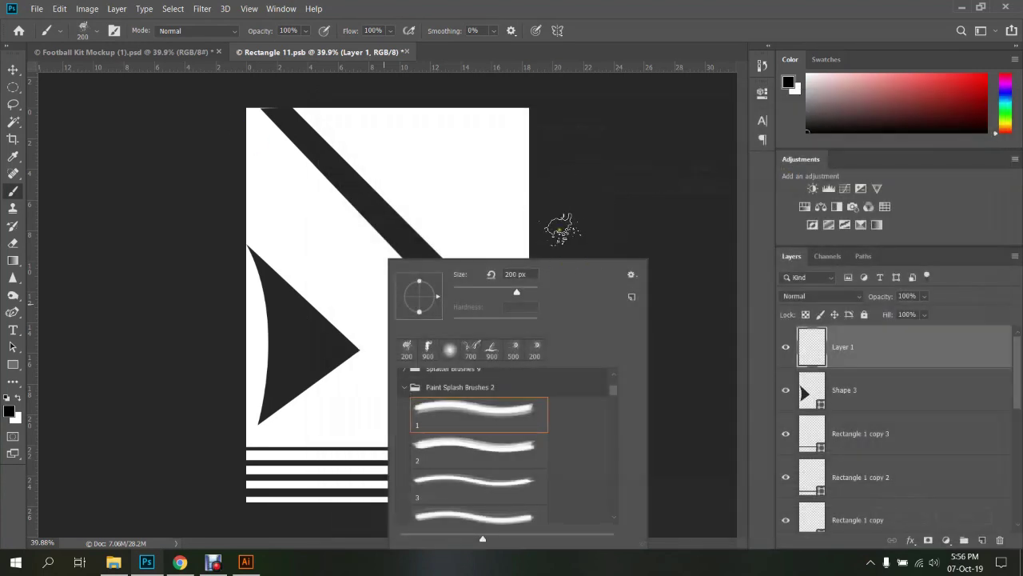
left_click(406, 387)
left_click(406, 396)
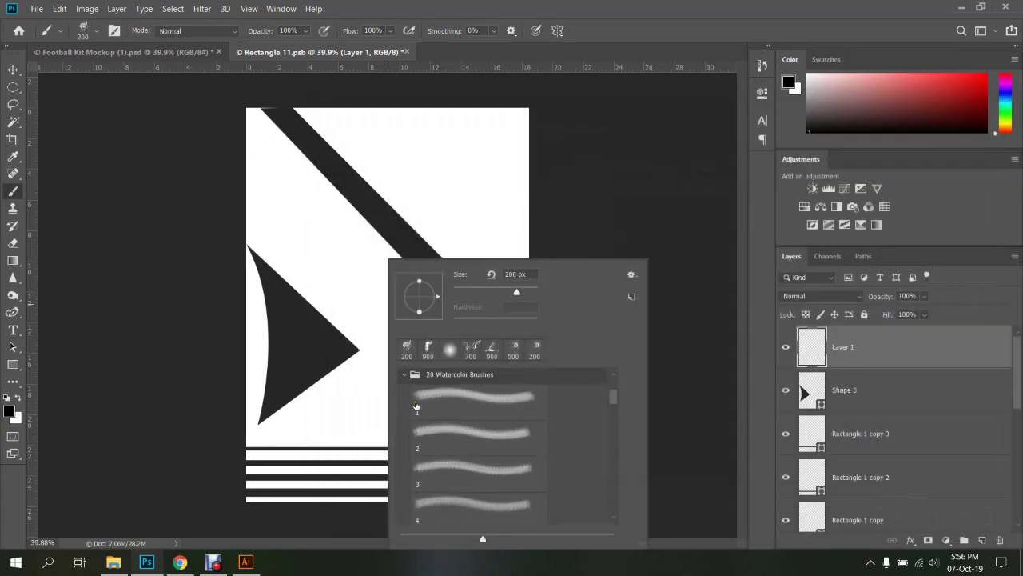
left_click(405, 396)
scroll(402, 413, "down", 1)
left_click(402, 414)
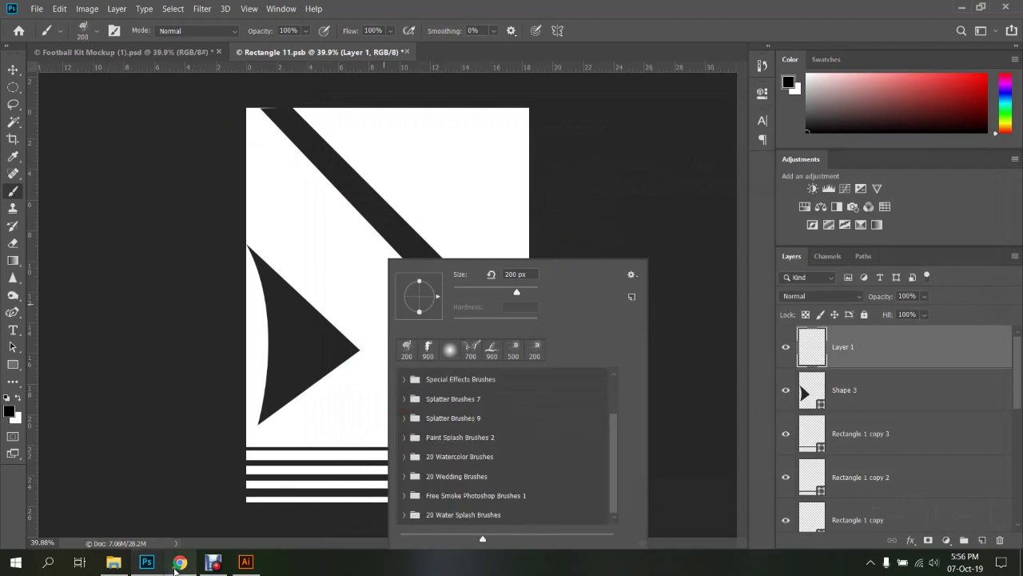
left_click(180, 561)
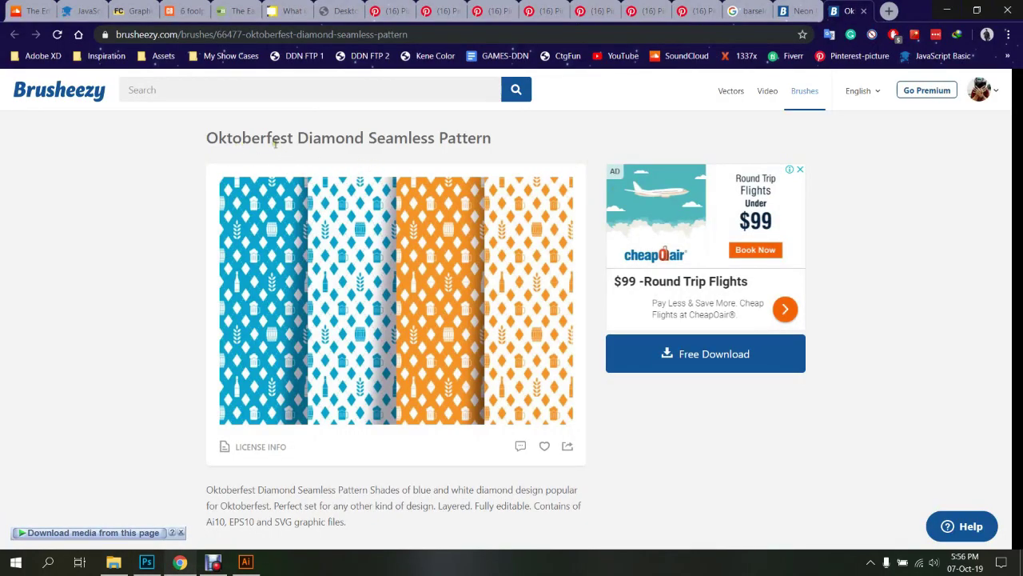
From the Neon pattern tab, go to the Brusheezy home page and browse by category
scroll(552, 244, "down", 5)
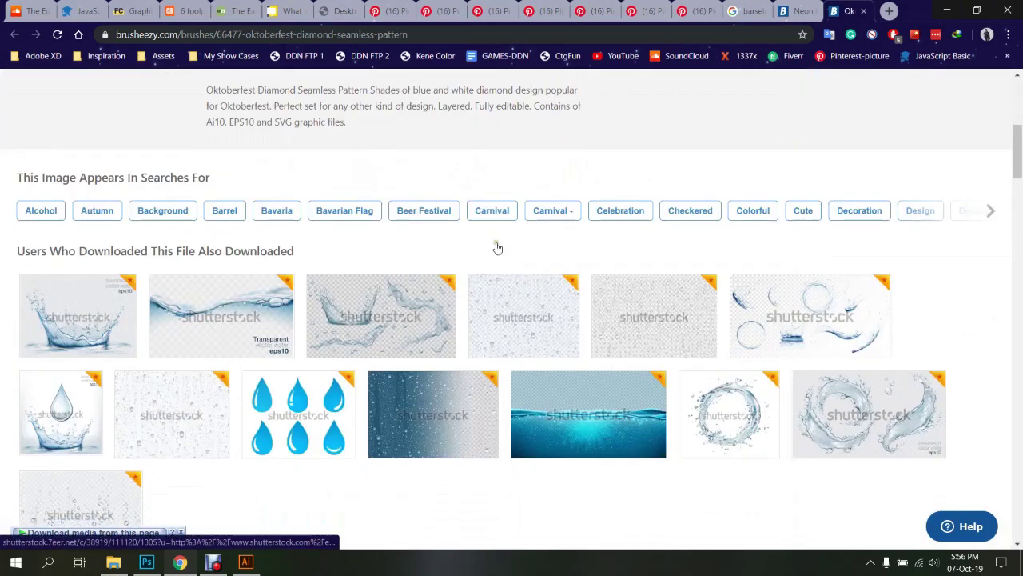
left_click(795, 10)
scroll(331, 292, "up", 10)
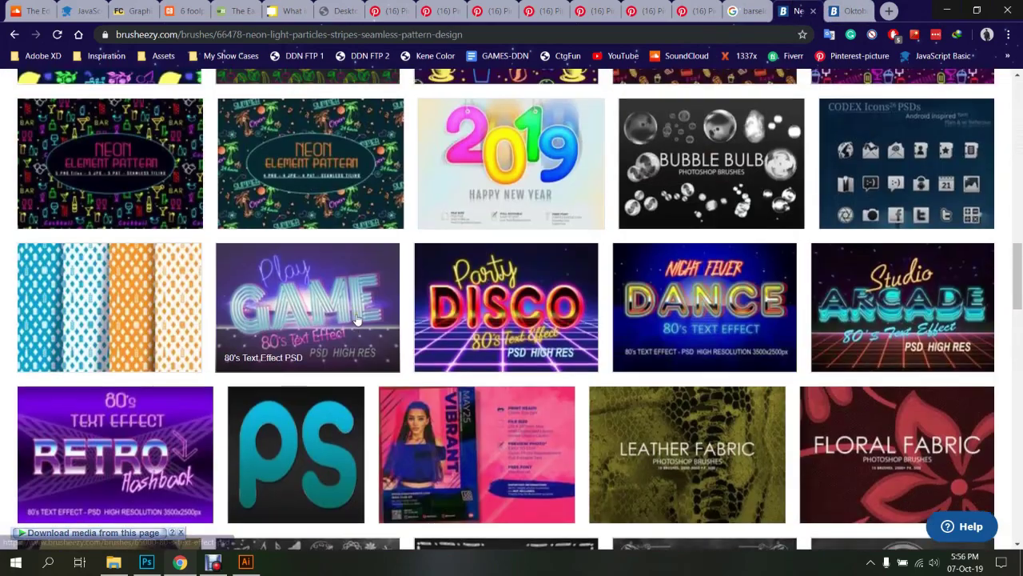
scroll(320, 289, "up", 10)
scroll(296, 288, "up", 5)
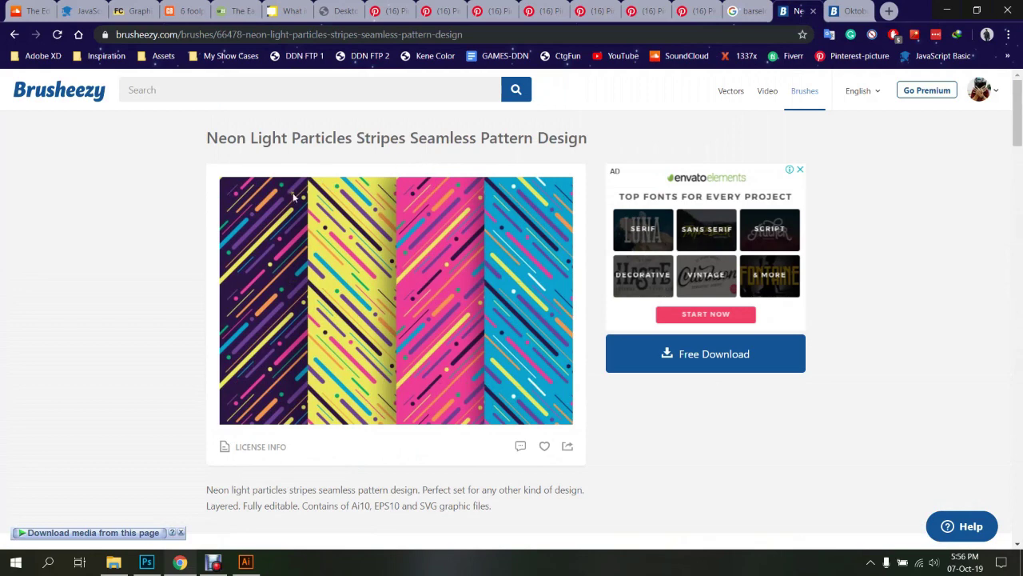
left_click(78, 92)
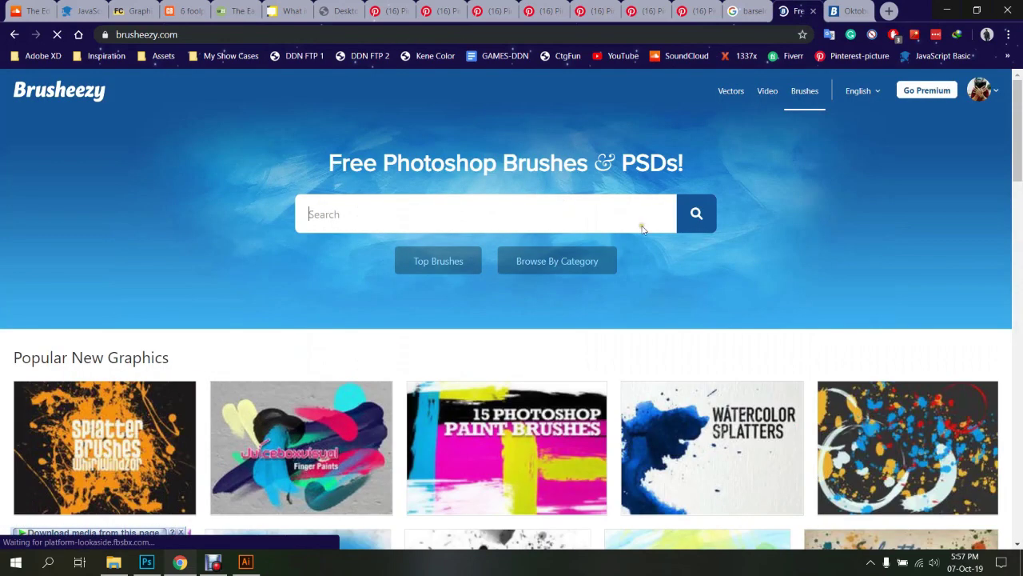
left_click(551, 262)
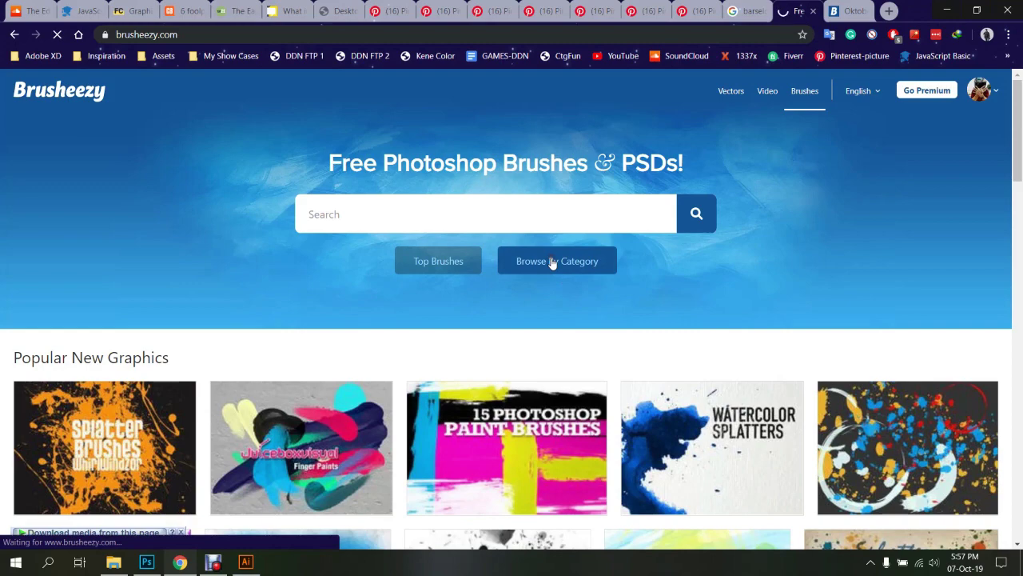
Look through PSD Patterns results, filter to Brushes, then return to the categories page
scroll(200, 227, "down", 1)
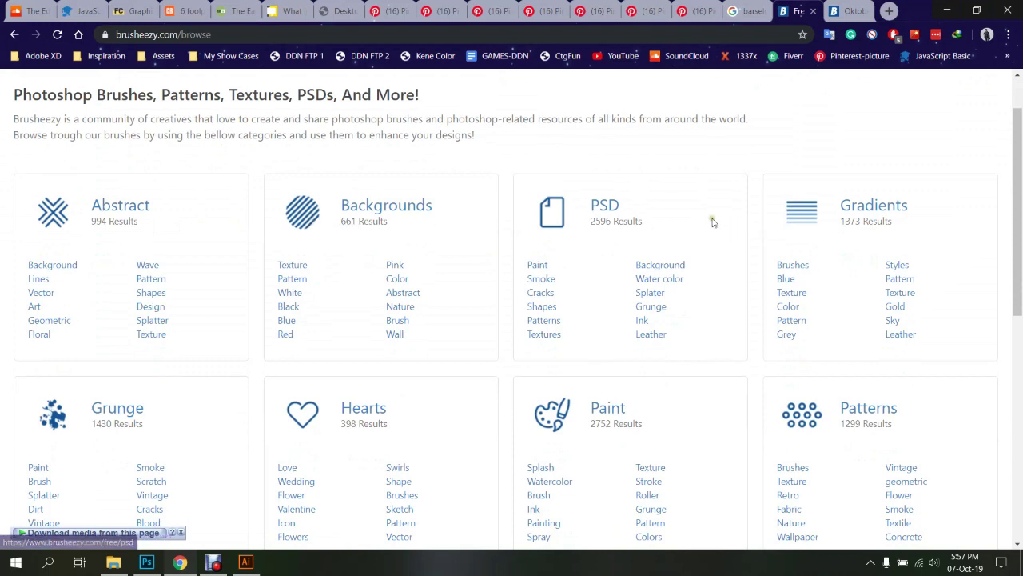
left_click(552, 277)
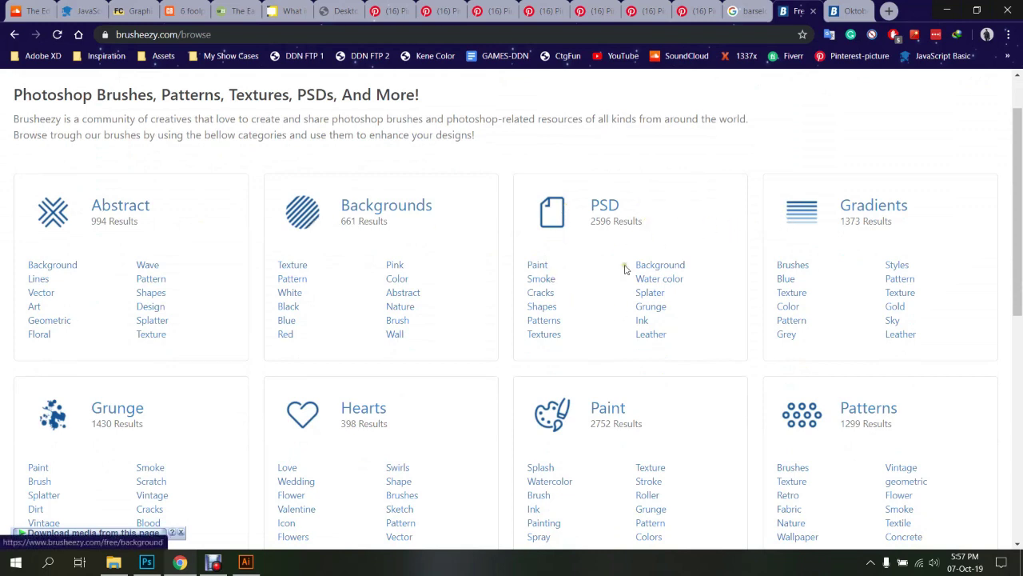
left_click(549, 321)
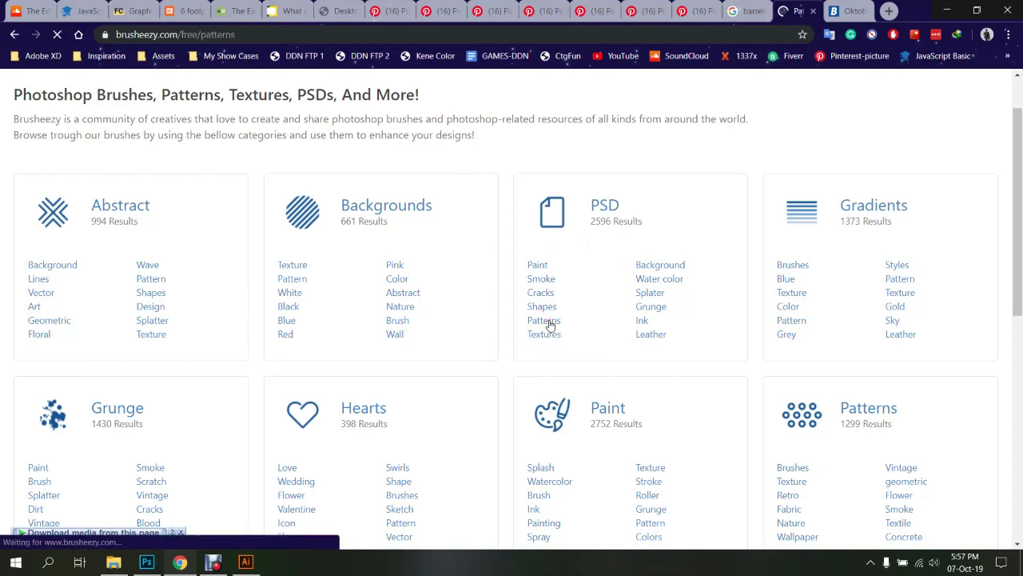
scroll(248, 322, "down", 3)
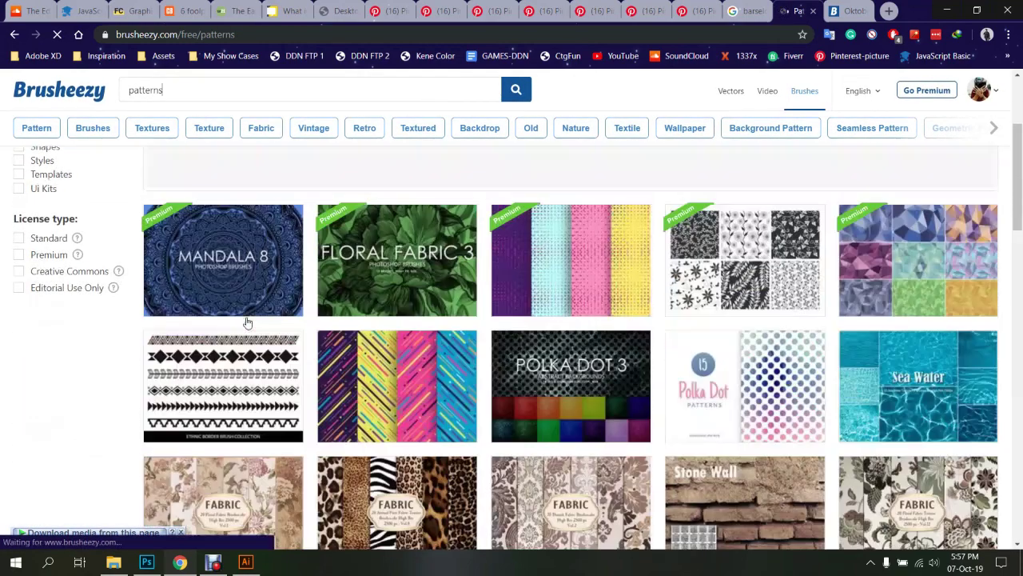
scroll(247, 322, "down", 2)
scroll(247, 322, "down", 3)
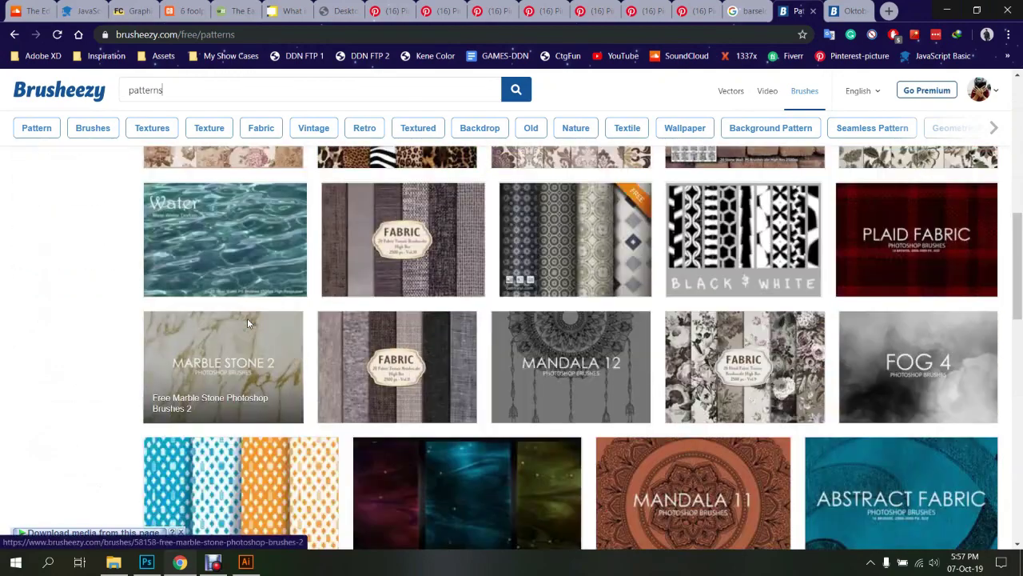
scroll(247, 322, "down", 2)
scroll(304, 328, "down", 1)
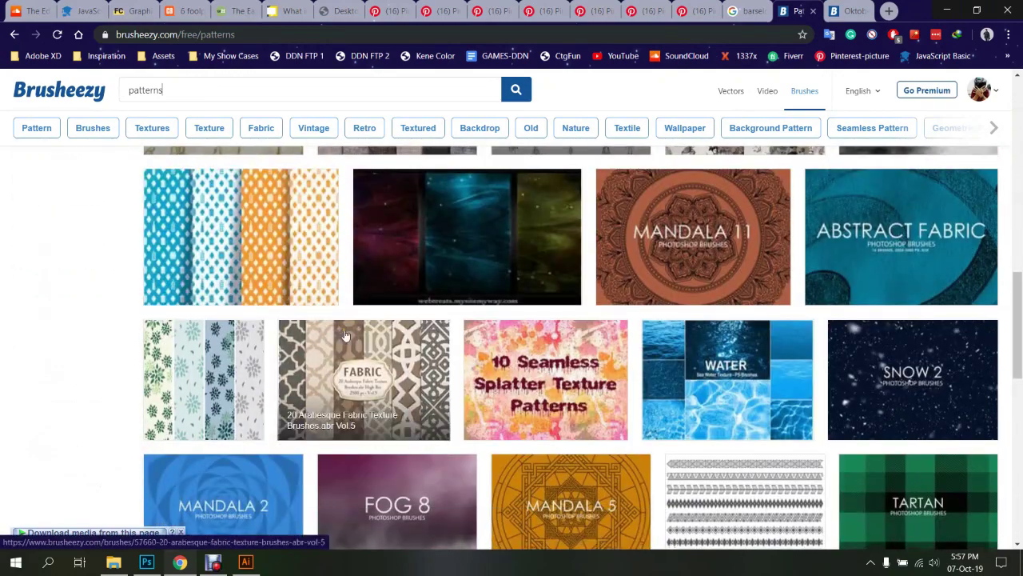
scroll(346, 336, "down", 3)
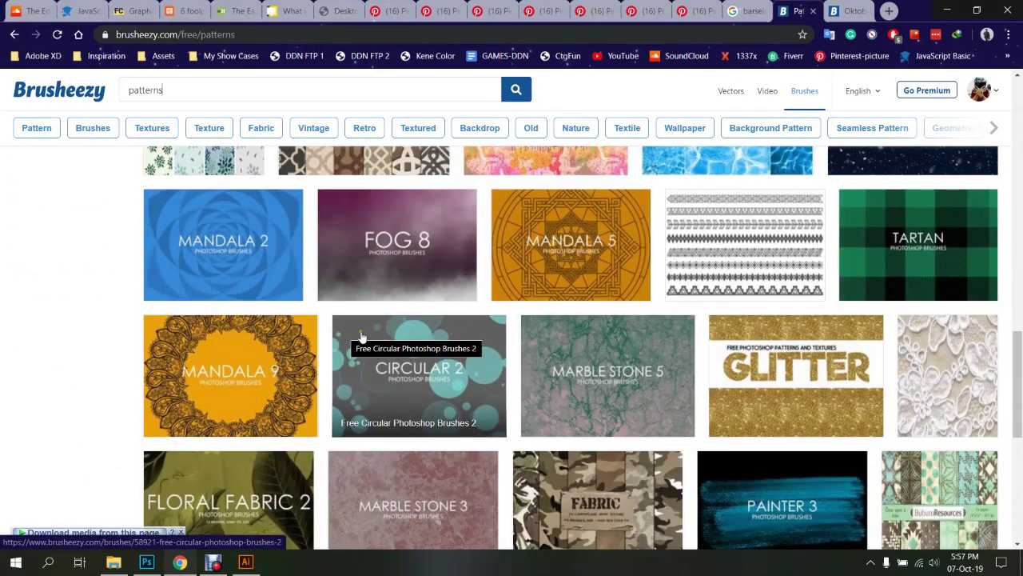
left_click(93, 127)
left_click(14, 34)
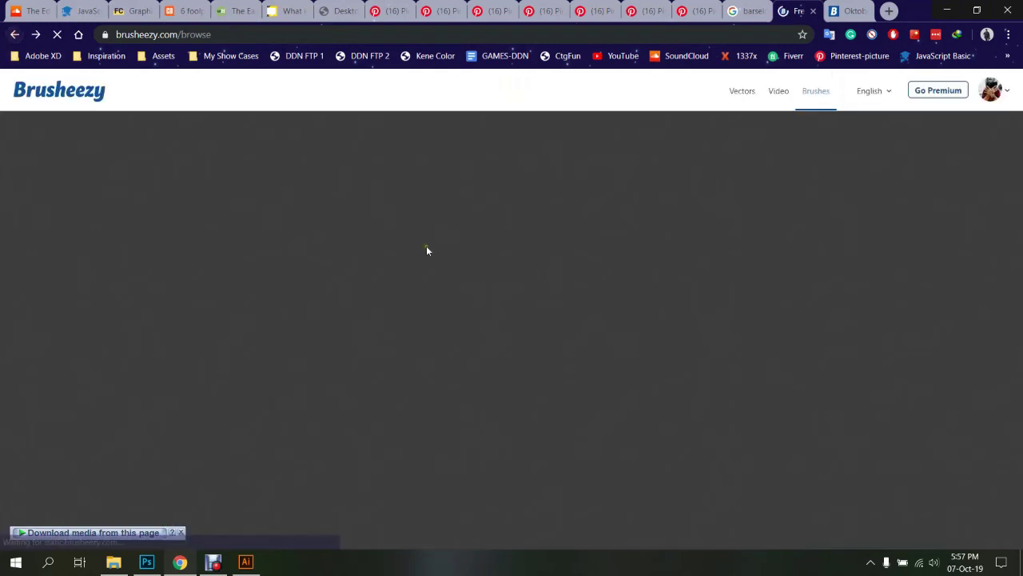
Return to the category browse page and open the free Patterns results
scroll(606, 315, "down", 1)
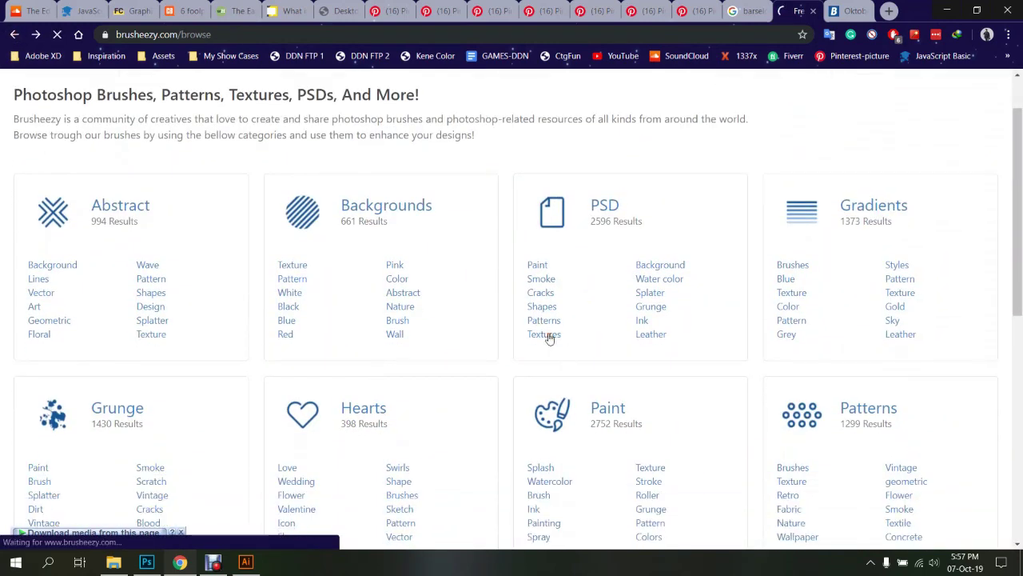
scroll(460, 333, "down", 1)
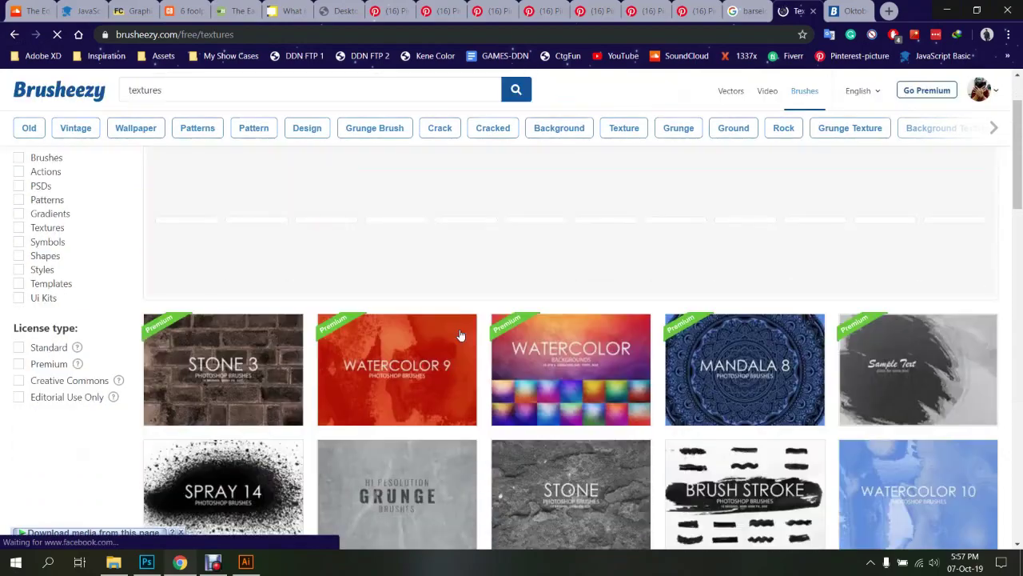
scroll(460, 333, "down", 2)
scroll(460, 333, "down", 2)
scroll(459, 334, "down", 3)
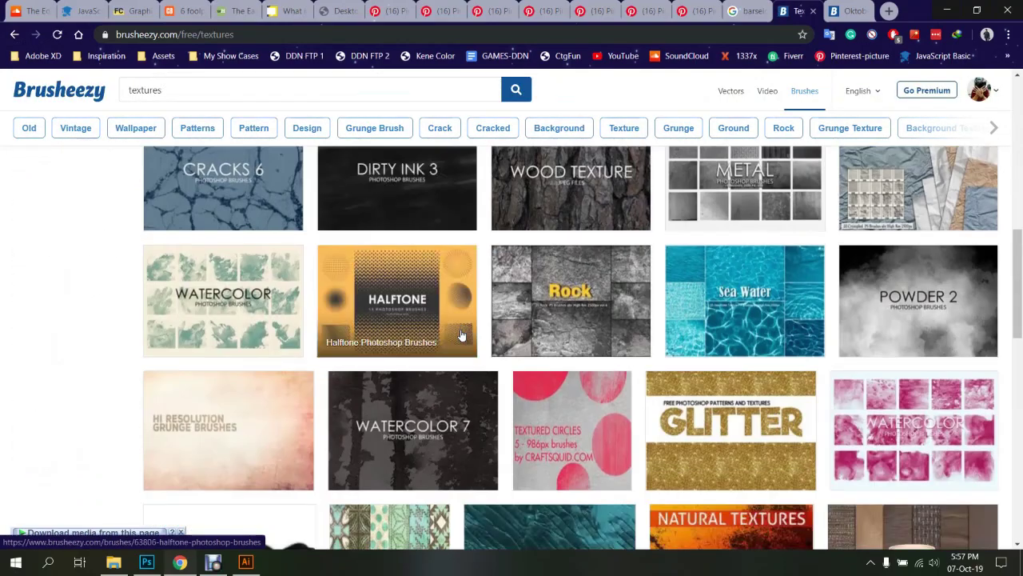
scroll(460, 333, "down", 3)
scroll(462, 334, "down", 3)
scroll(461, 334, "down", 3)
scroll(461, 333, "down", 3)
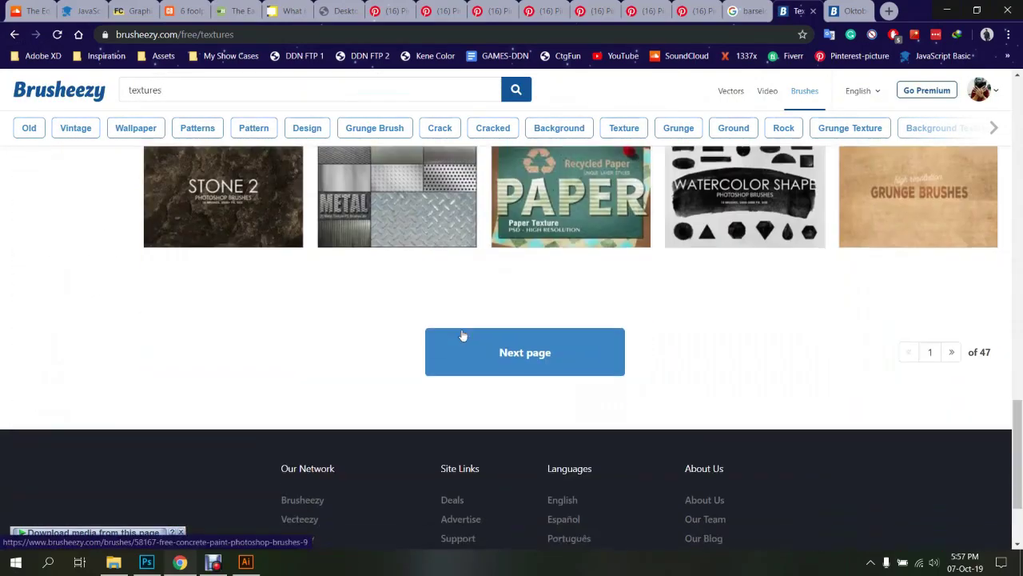
scroll(461, 334, "down", 2)
scroll(301, 258, "up", 4)
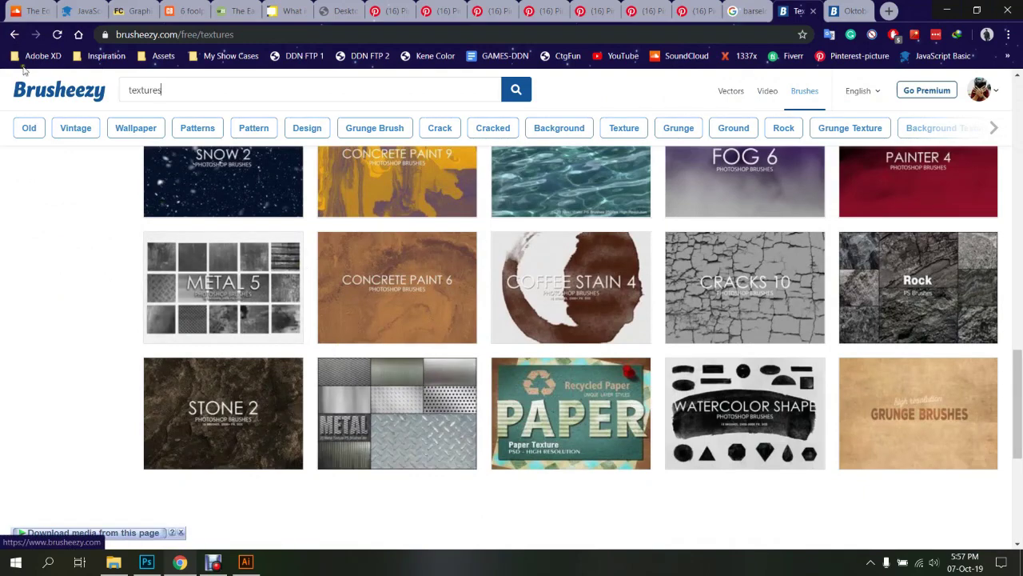
left_click(14, 33)
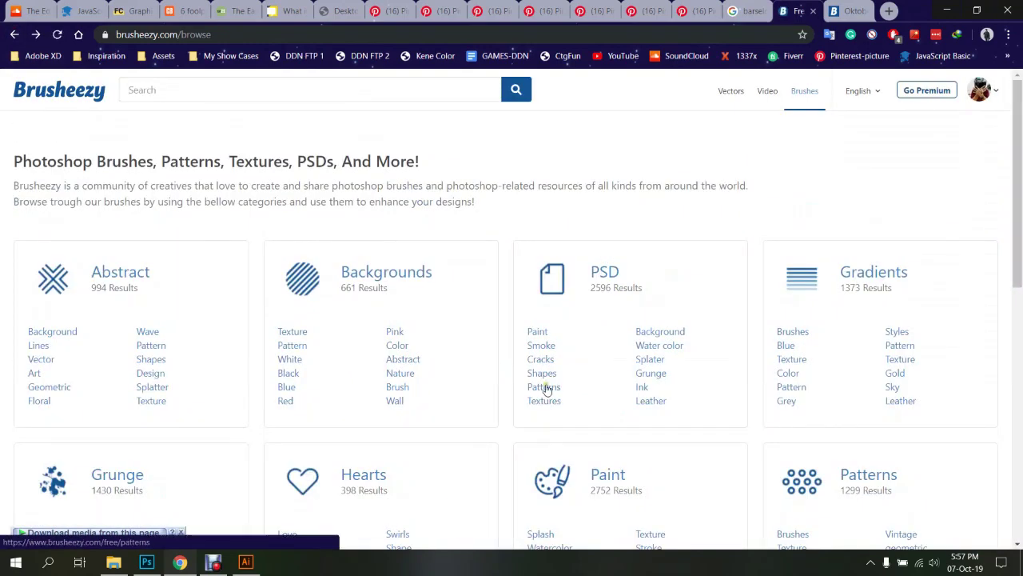
left_click(544, 387)
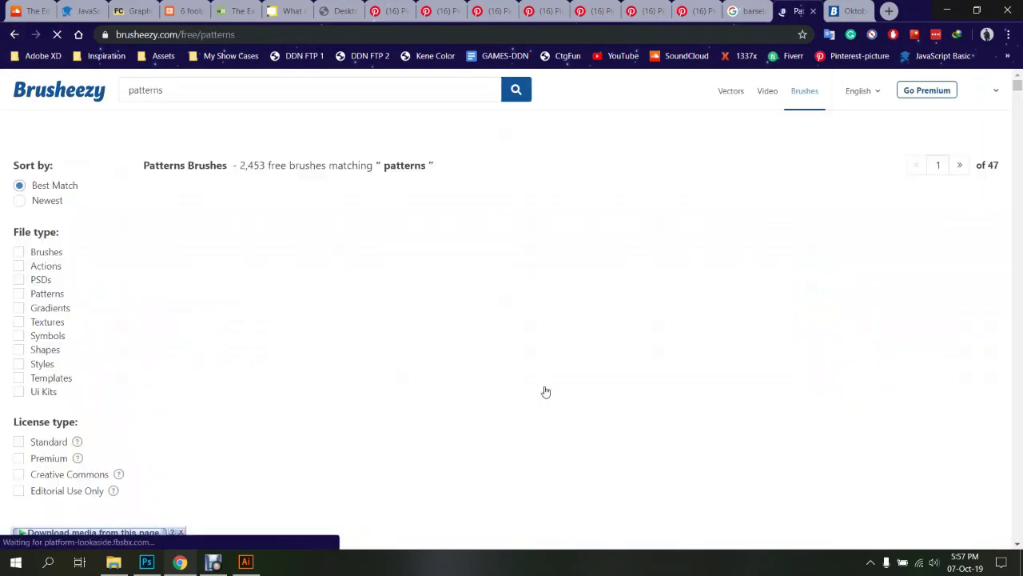
Page through the pattern results to the third page
scroll(545, 391, "down", 5)
scroll(545, 391, "down", 5)
scroll(571, 369, "down", 5)
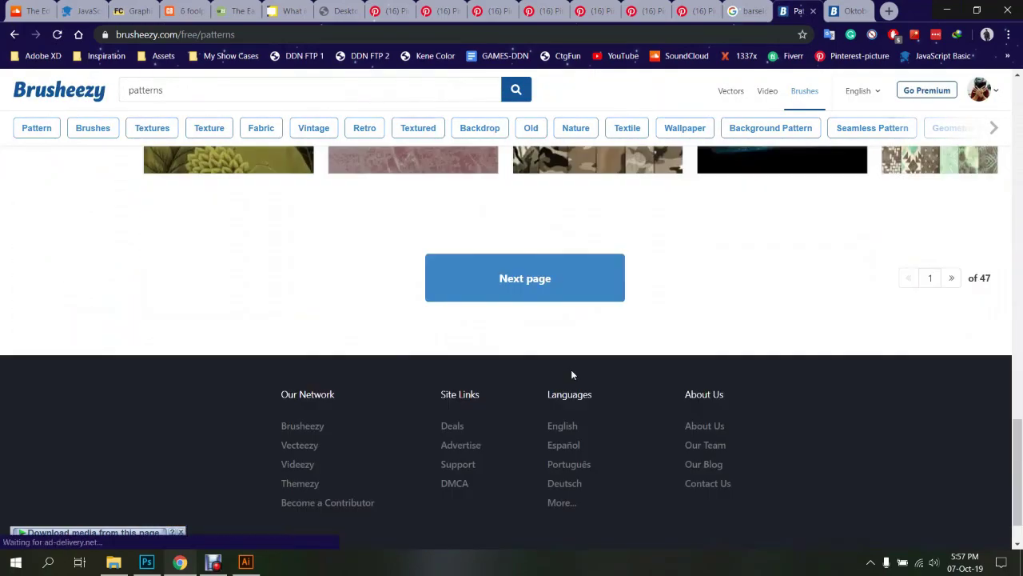
scroll(572, 369, "up", 2)
scroll(572, 373, "up", 2)
scroll(538, 400, "down", 3)
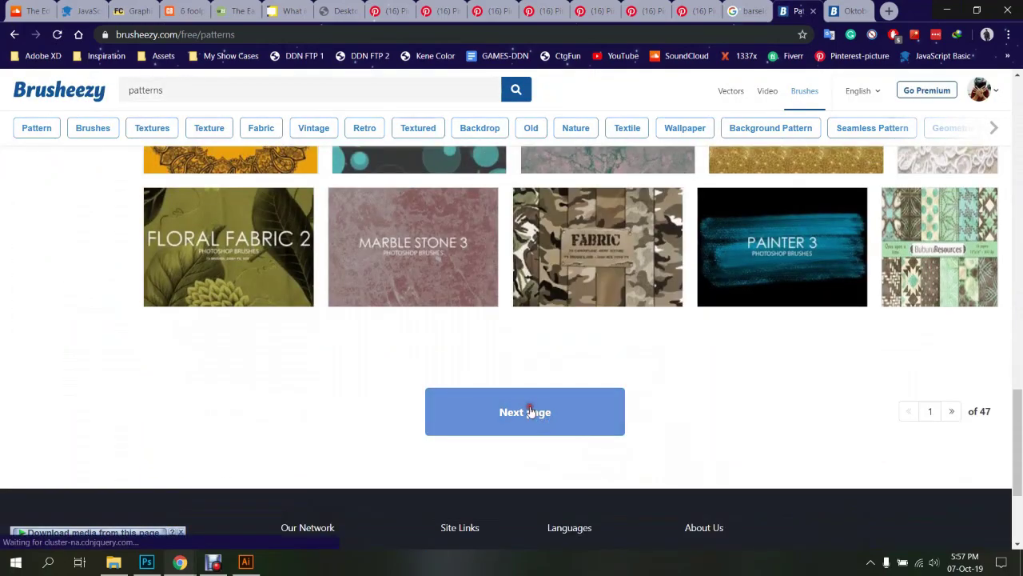
left_click(525, 411)
scroll(548, 422, "down", 3)
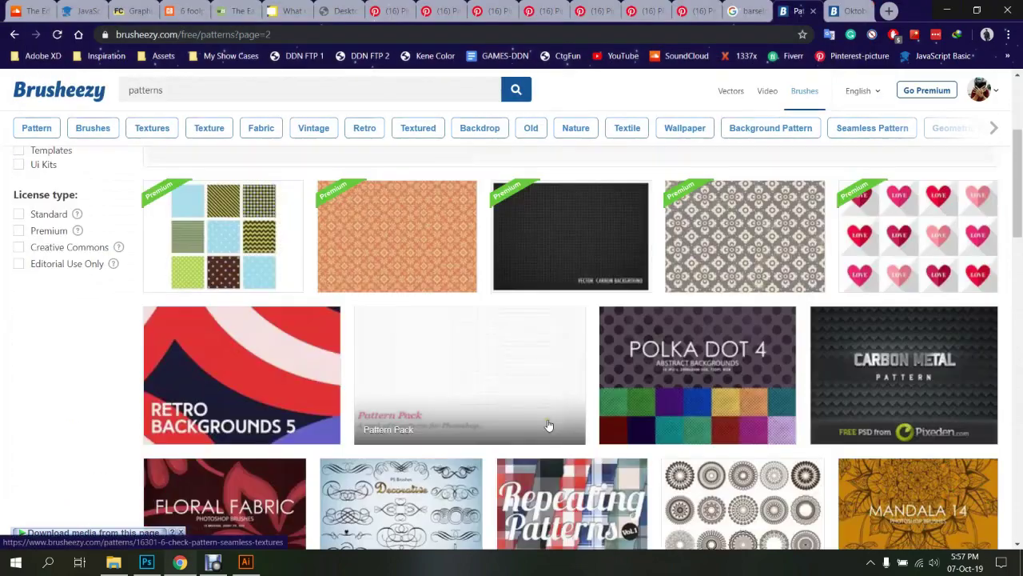
scroll(549, 422, "down", 1)
scroll(548, 423, "down", 5)
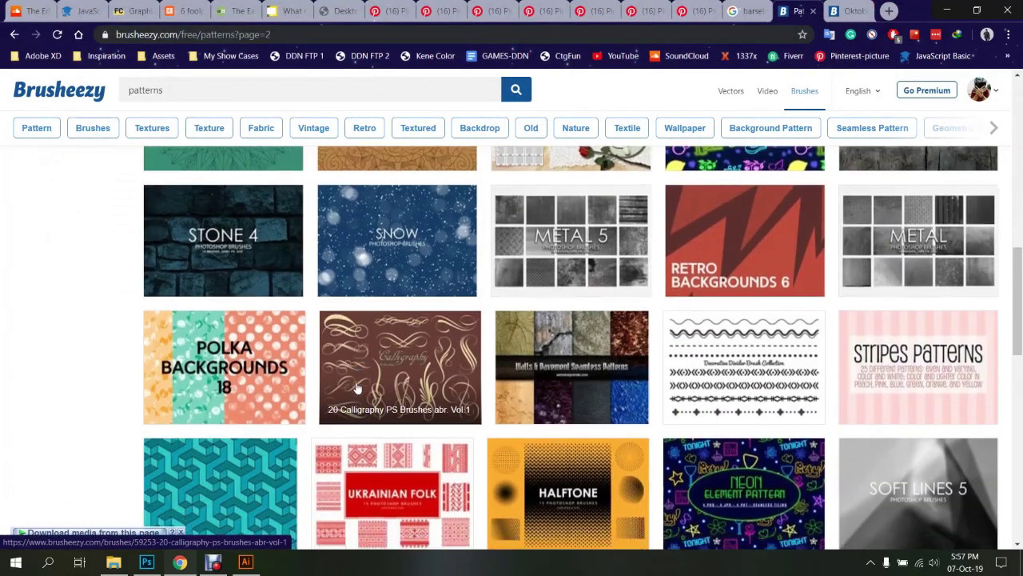
scroll(576, 400, "down", 3)
scroll(504, 360, "down", 3)
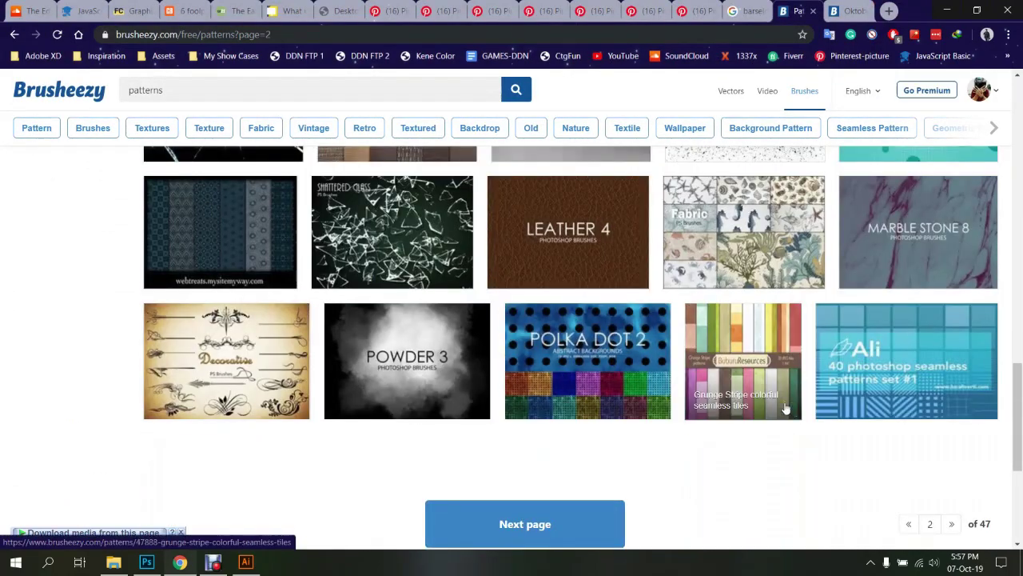
left_click(507, 532)
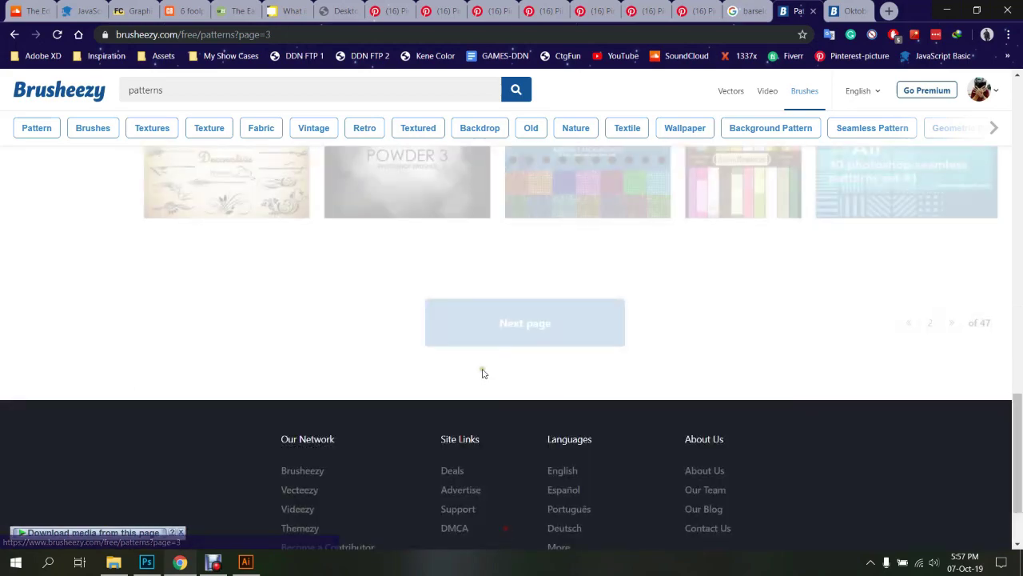
Open the Chevron Patterns page and start its free download
scroll(487, 372, "down", 5)
scroll(486, 370, "down", 1)
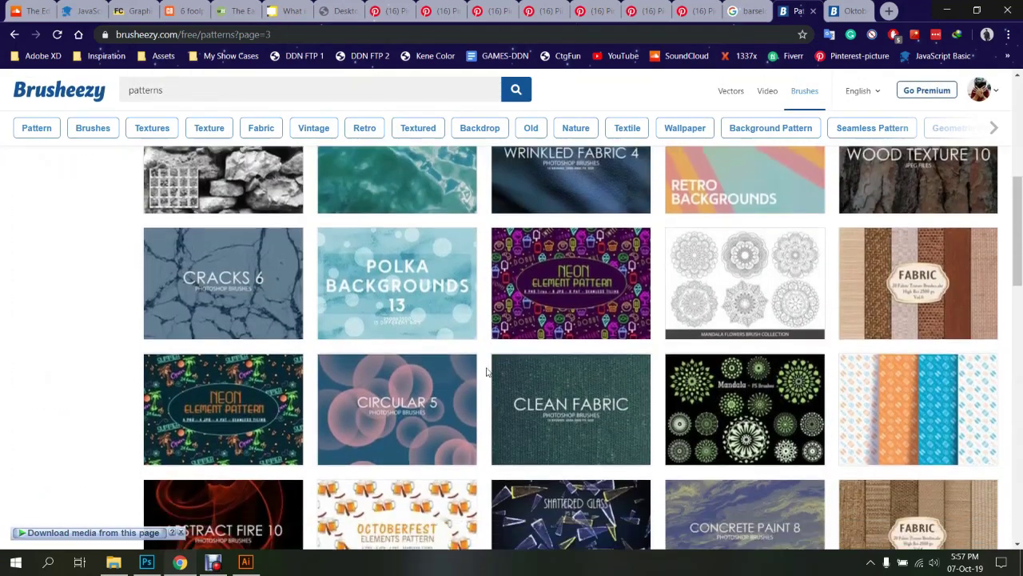
scroll(480, 364, "down", 3)
scroll(455, 347, "down", 2)
scroll(455, 342, "down", 3)
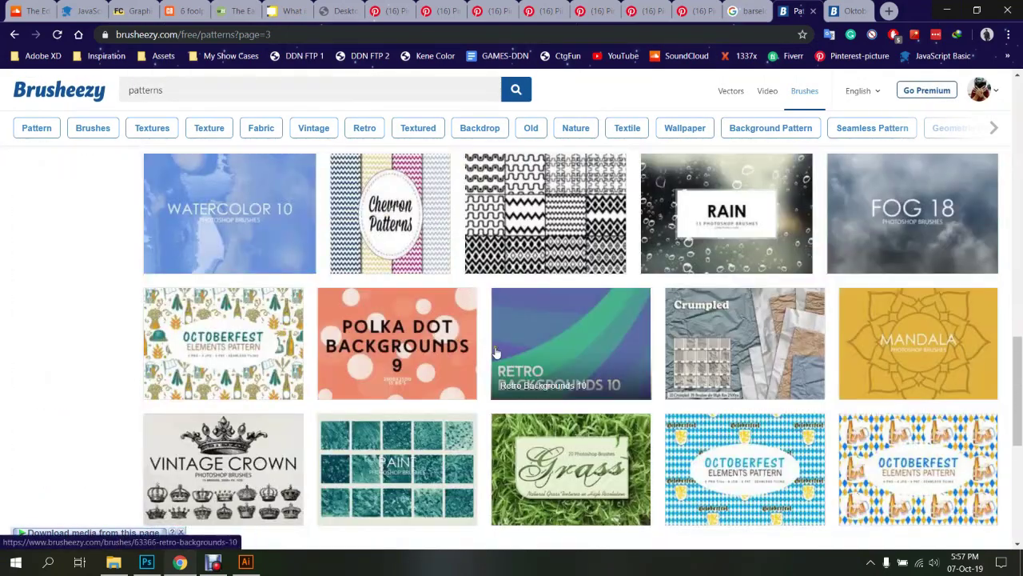
left_click(359, 200)
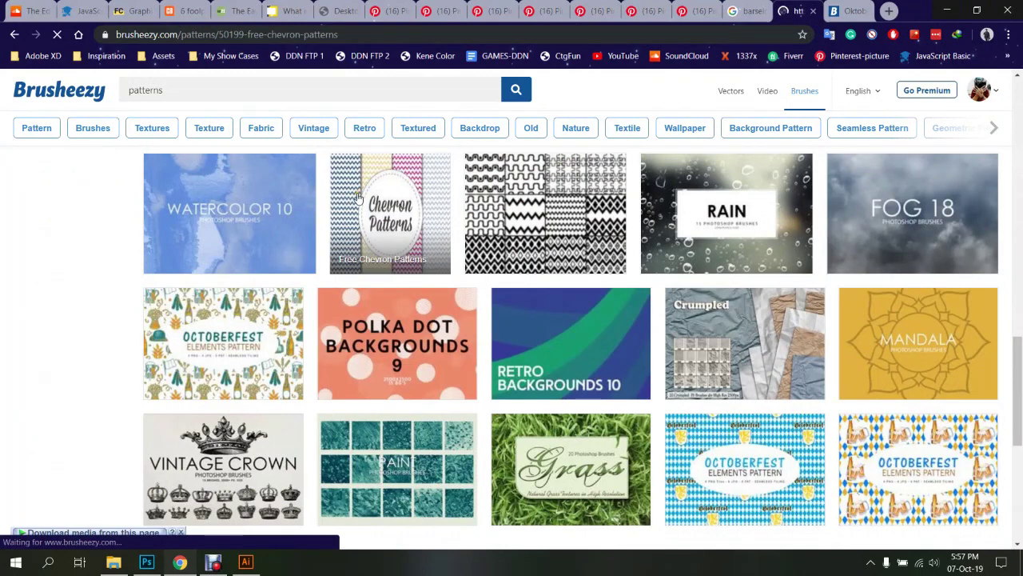
left_click(711, 184)
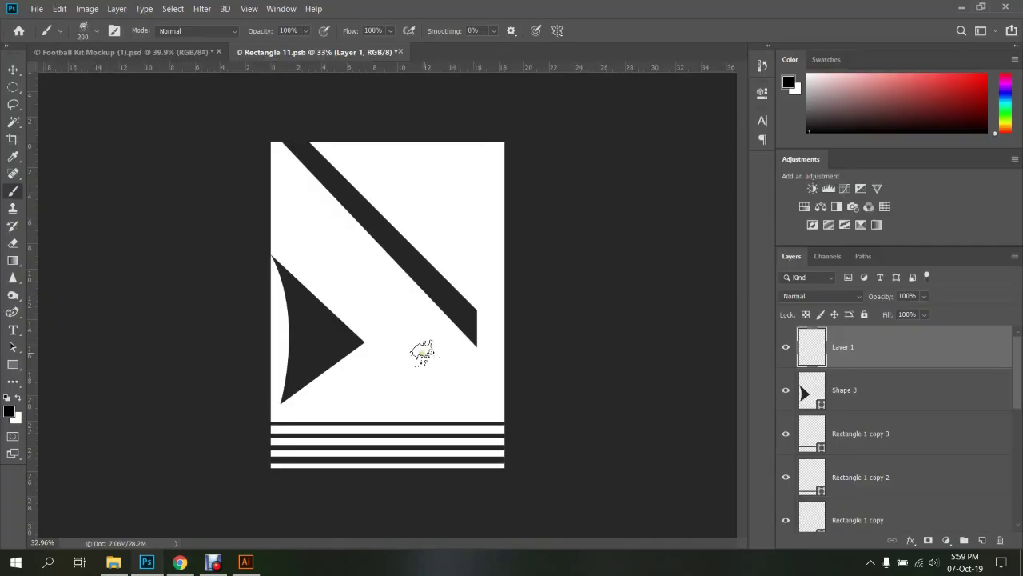
Import Free Name Photoshop Brushes from the Desktop abr folder via the brush picker
right_click(433, 218)
left_click(681, 234)
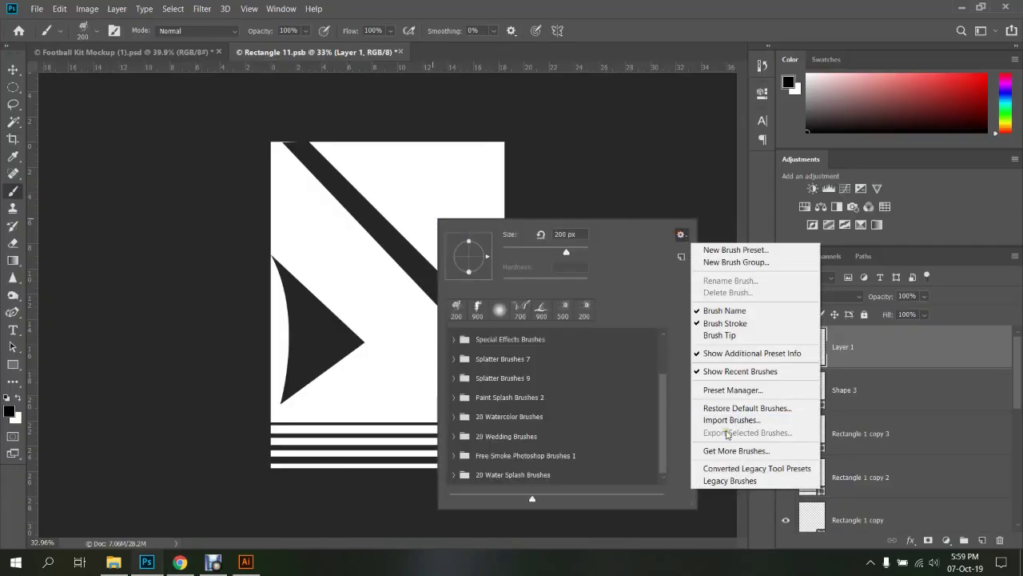
left_click(736, 418)
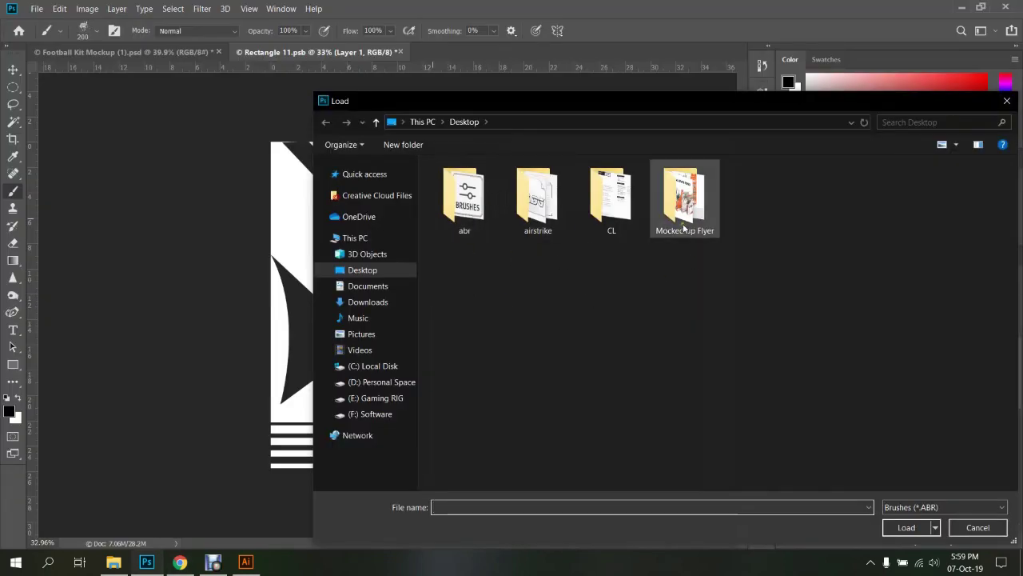
double_click(464, 196)
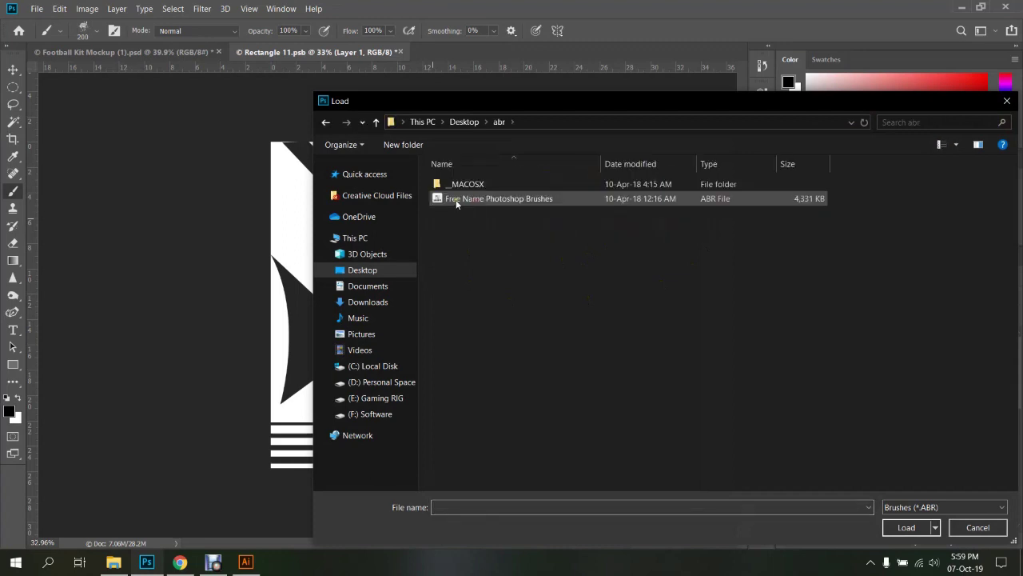
left_click(462, 199)
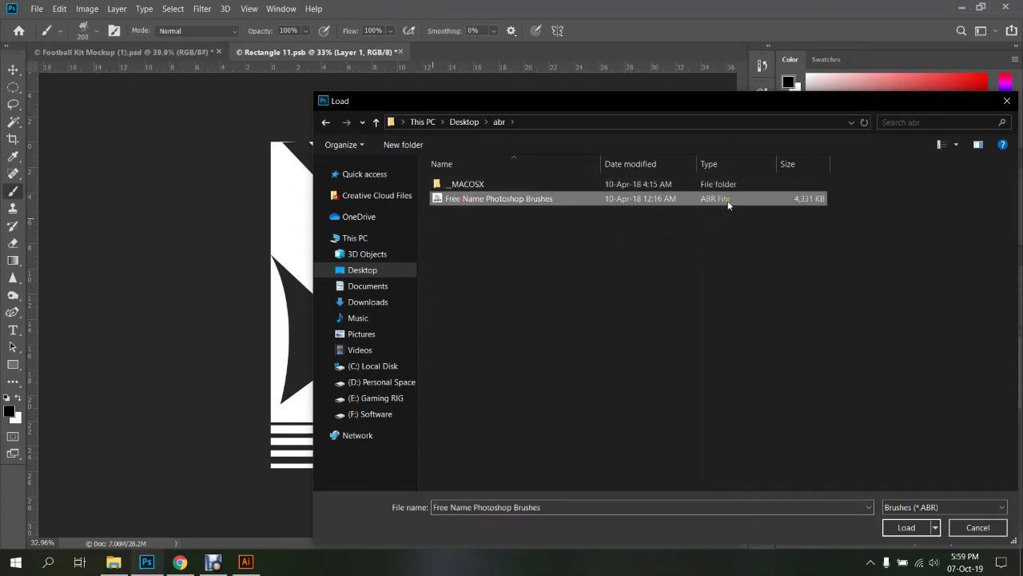
left_click(906, 527)
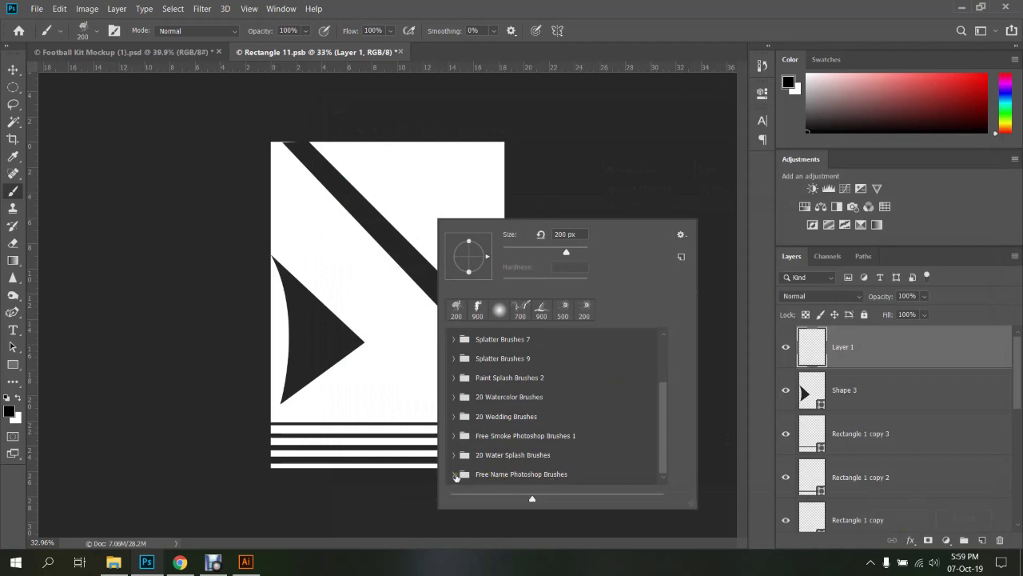
Try the first Free Name brush with a smaller size as a halftone stamp, then undo it
left_click(454, 474)
left_click(514, 432)
double_click(513, 433)
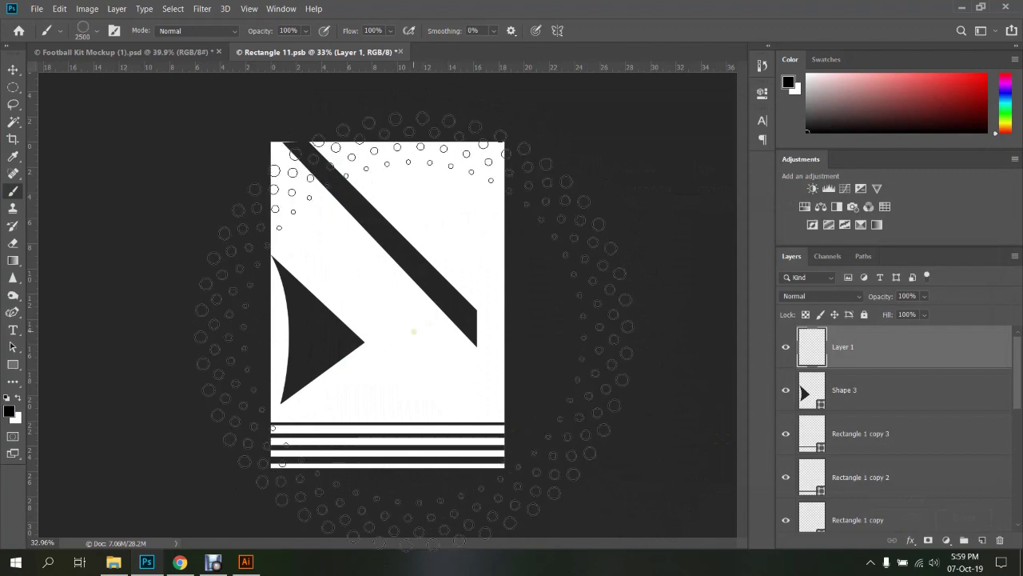
key("bracketleft")
key("bracketleft")
key("bracketleft")
key("bracketleft")
key("bracketleft")
key("bracketleft")
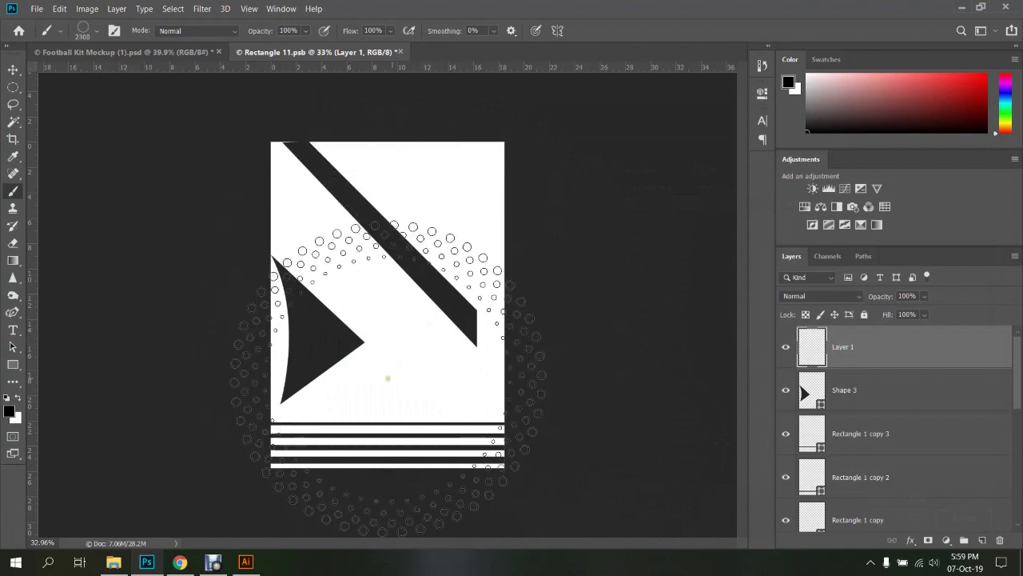
key("bracketleft")
key("bracketleft")
key("bracketleft")
key("bracketleft")
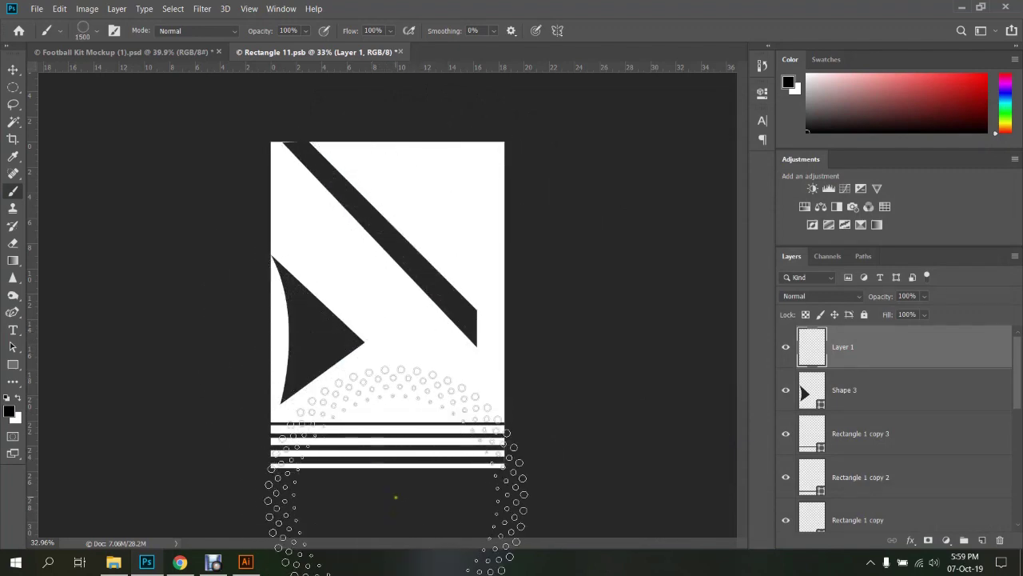
left_click(393, 498)
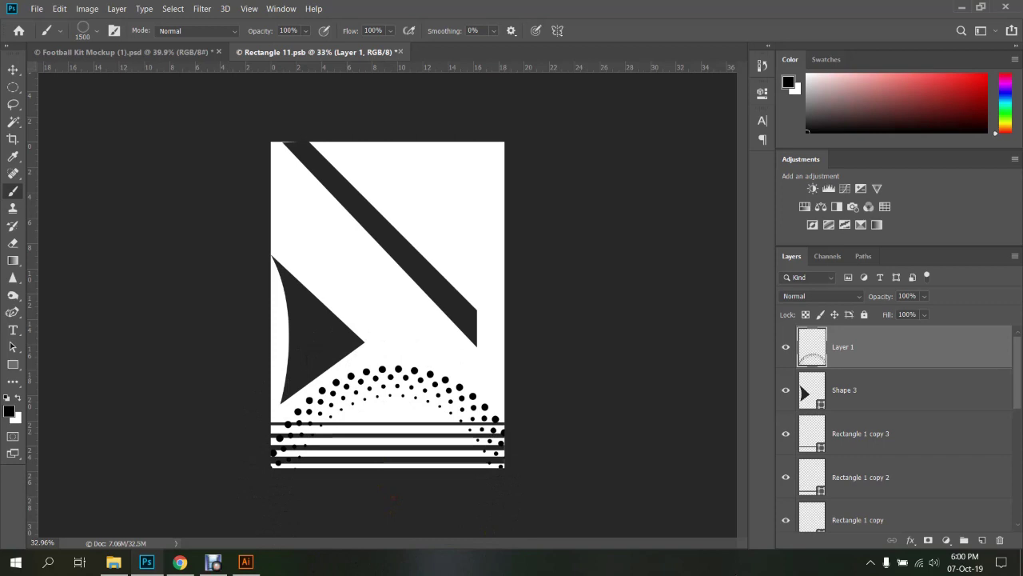
key("ctrl+z")
Try brush presets 2 and 3, settling on preset 4
right_click(520, 479)
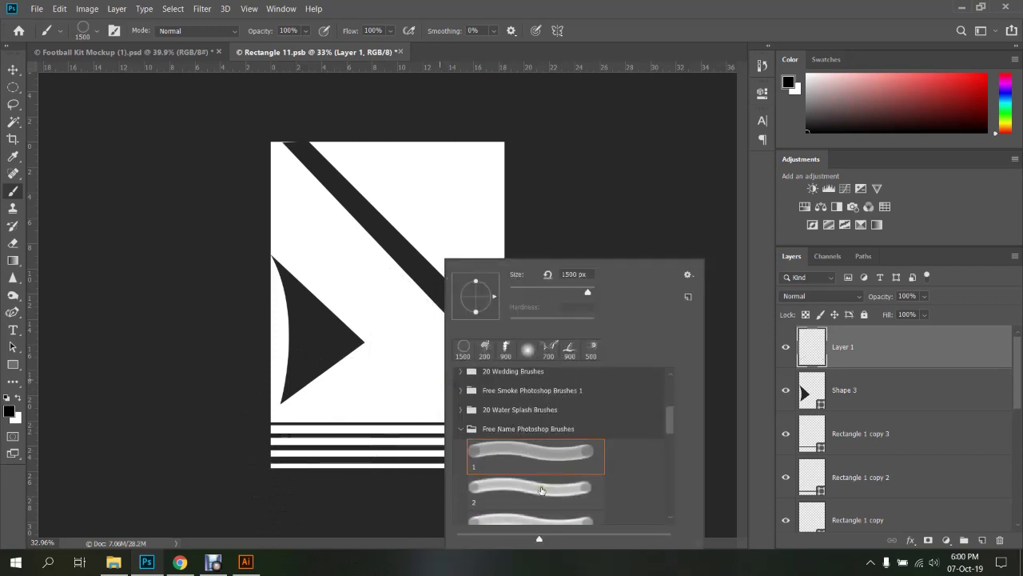
double_click(542, 489)
right_click(512, 468)
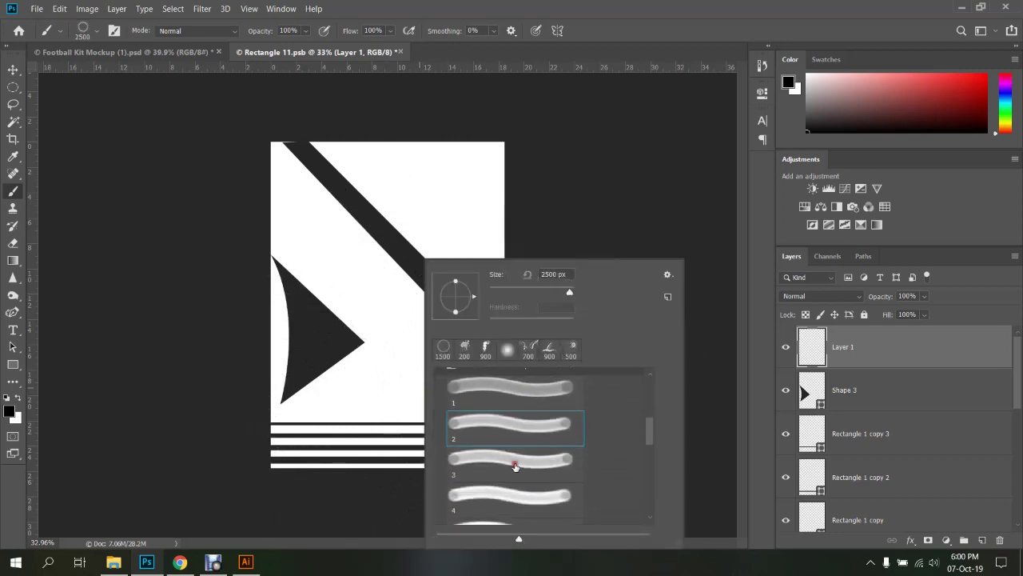
double_click(515, 467)
right_click(473, 443)
scroll(478, 442, "down", 2)
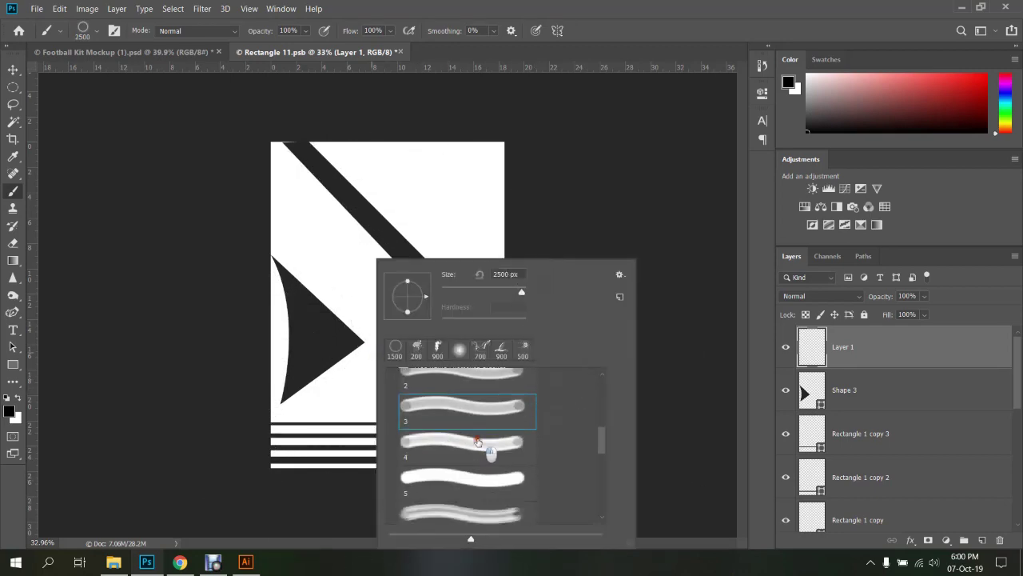
double_click(477, 442)
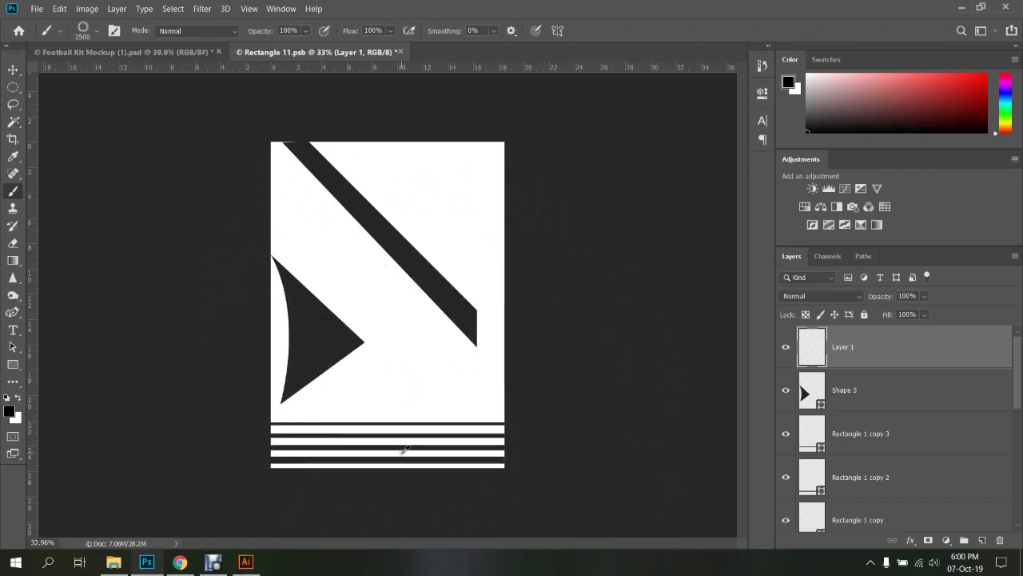
scroll(390, 320, "down", 1)
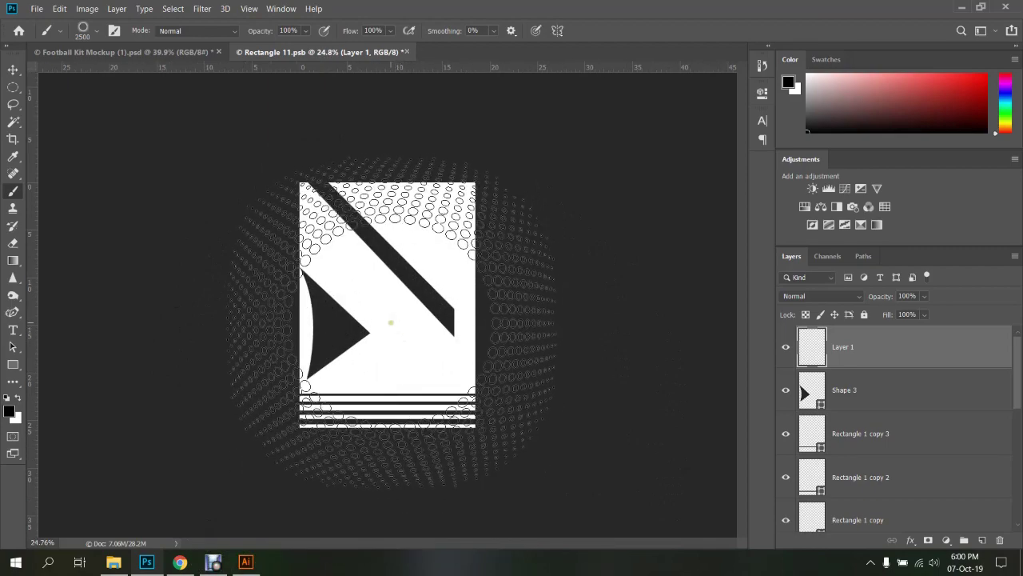
Stamp grey halftone dots at 2000 px and 40% opacity, then save the document
key("bracketleft")
key("bracketleft")
key("bracketleft")
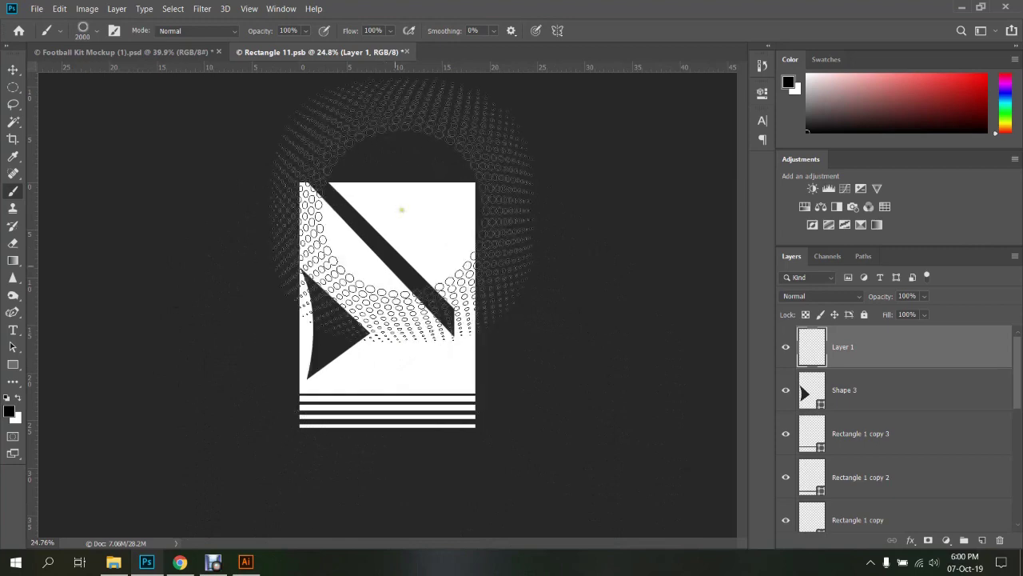
left_click(289, 30)
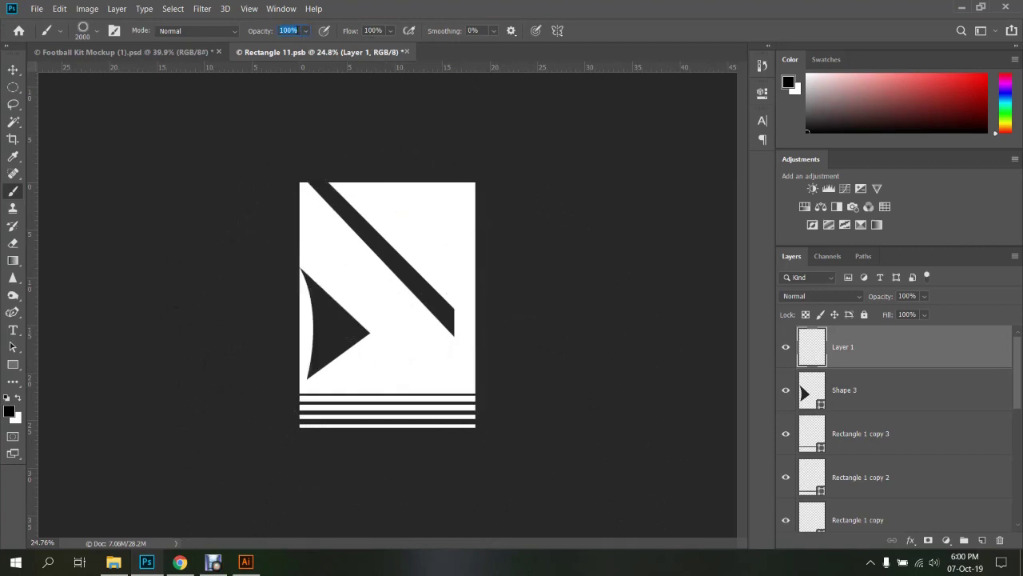
type("4")
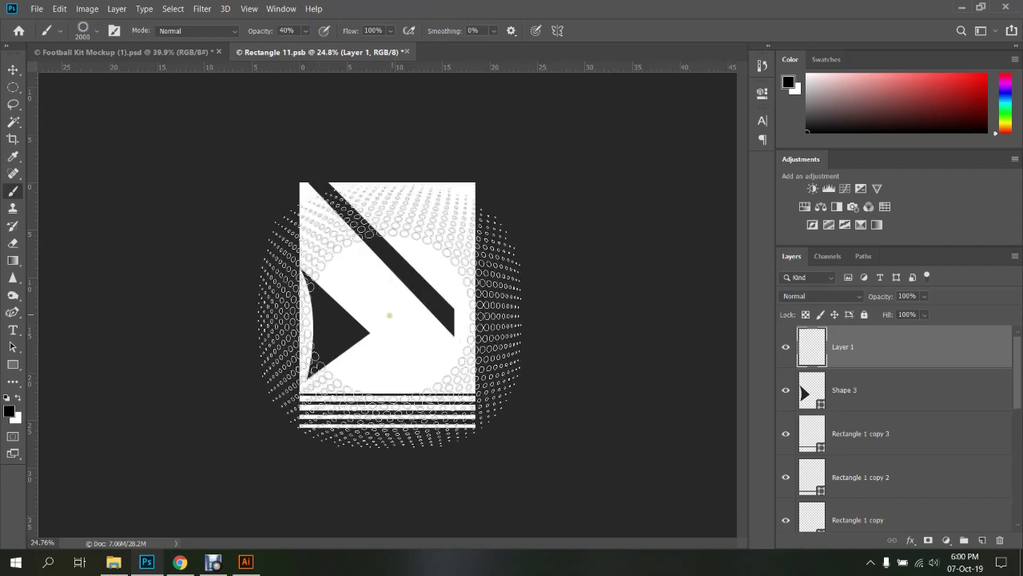
left_click(379, 308)
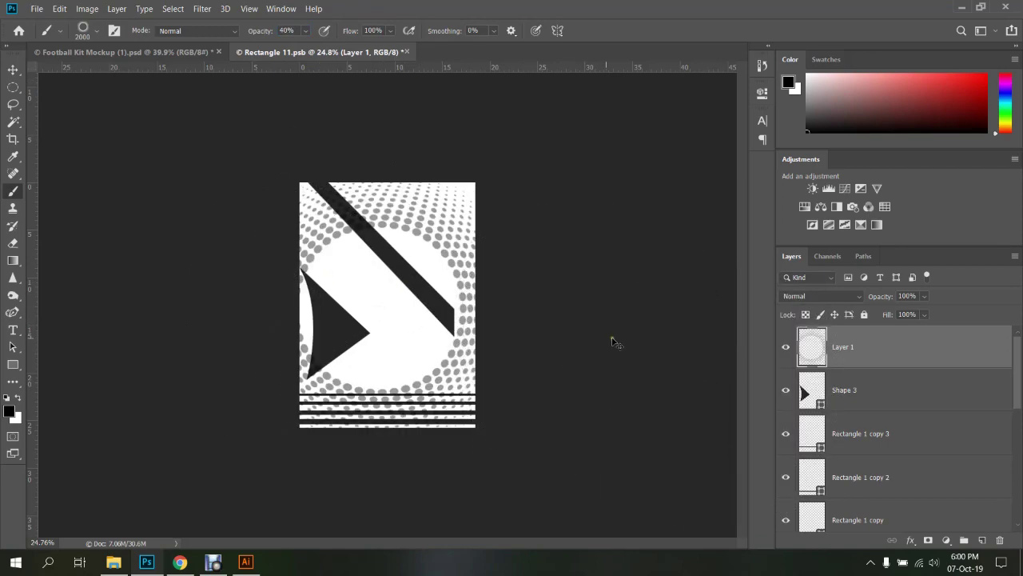
key("ctrl+s")
Move the halftone dots down toward the hem and lock the white background layer Слой 2
left_click(168, 50)
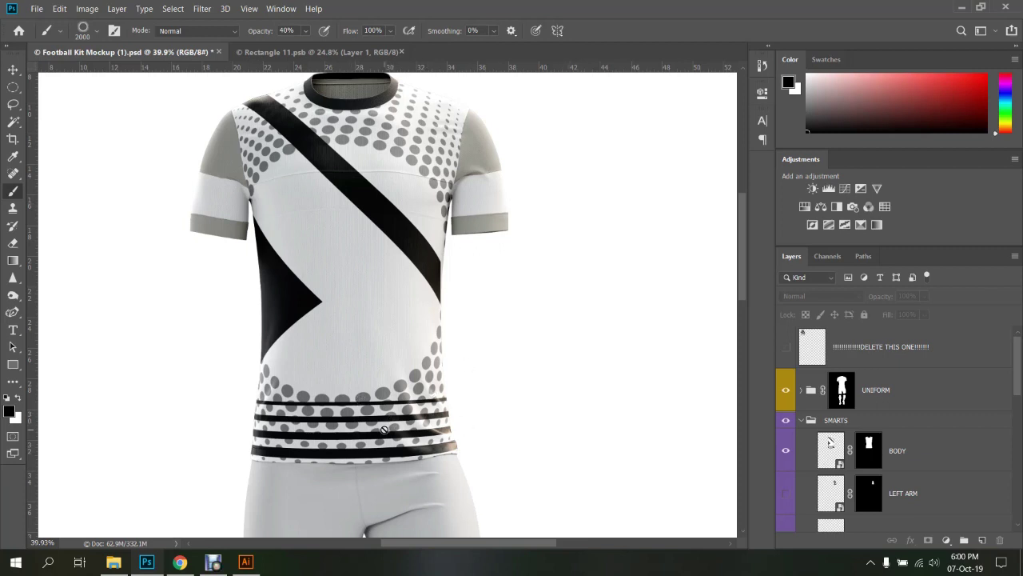
left_click(288, 52)
left_click_drag(422, 339, 462, 411)
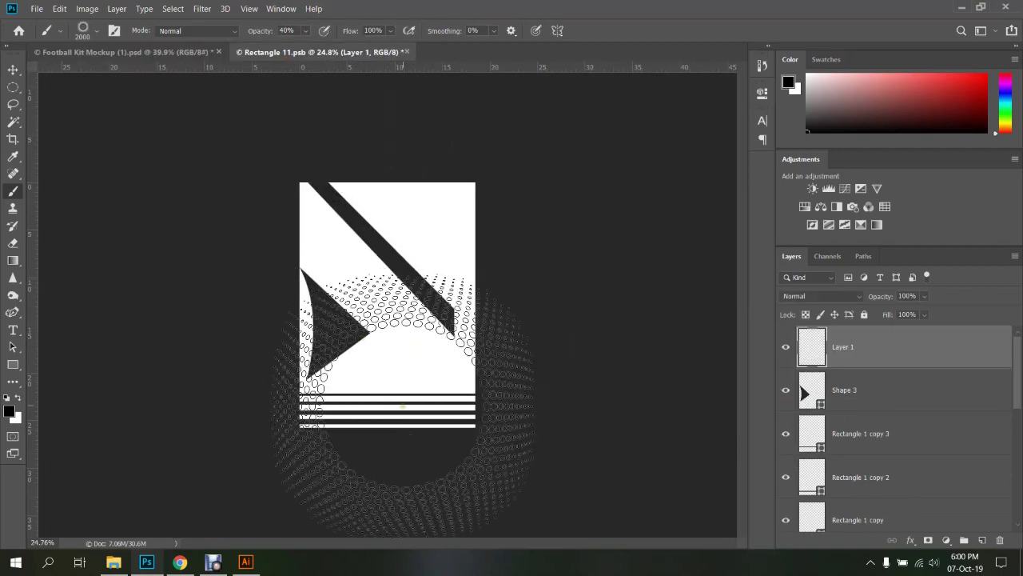
key("Delete")
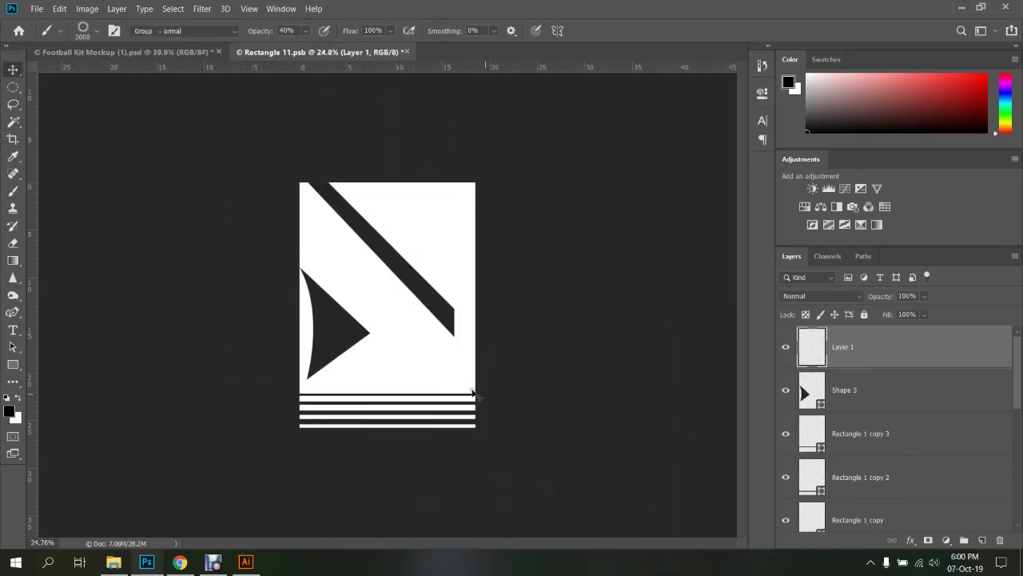
key("v")
left_click_drag(447, 382, 483, 388)
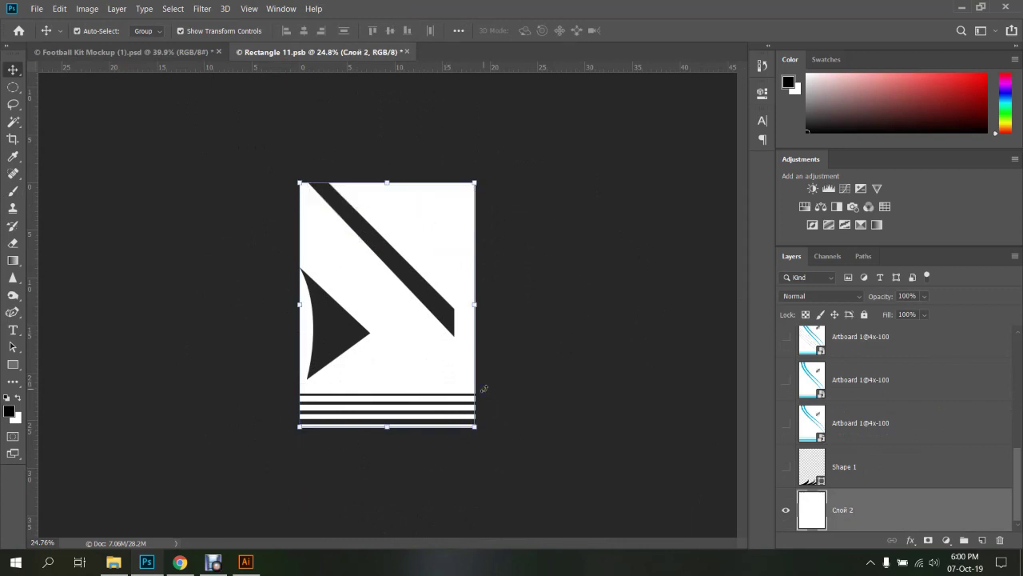
left_click(864, 314)
Group the bottom stripe rectangles into Group 1 and hide that group
left_click(417, 397)
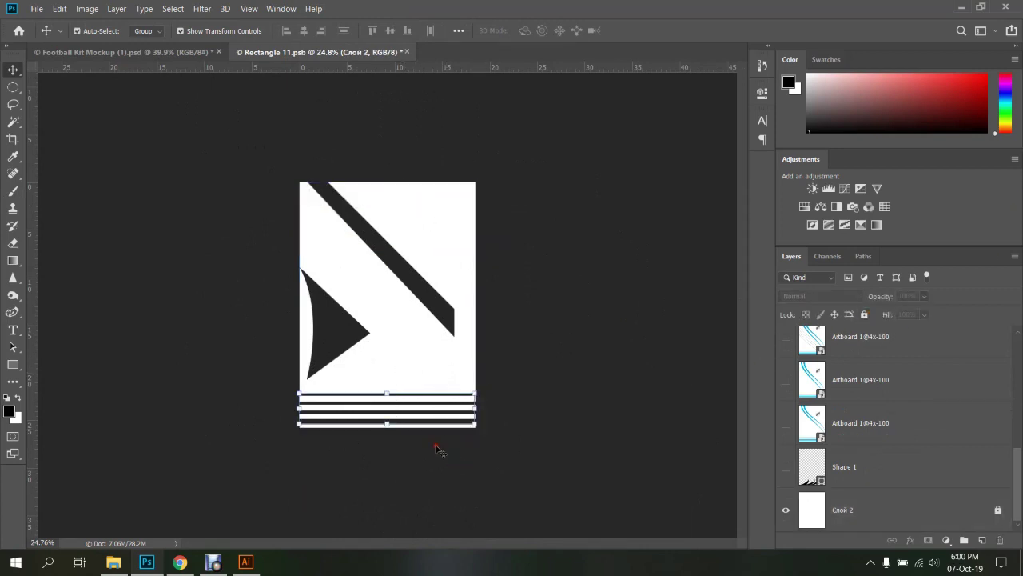
scroll(902, 471, "up", 3)
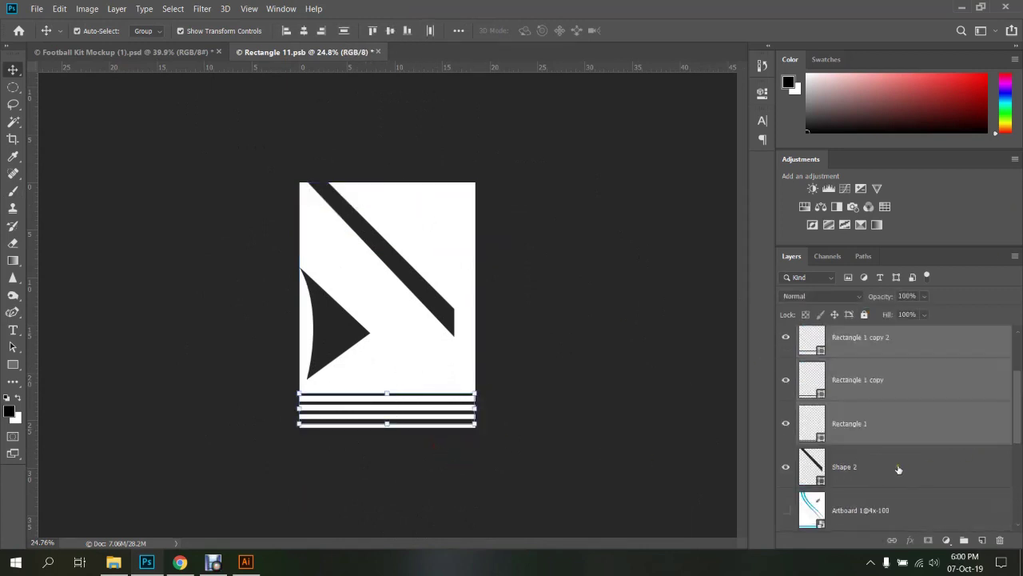
scroll(902, 468, "up", 3)
scroll(902, 469, "down", 2)
key("ctrl+g")
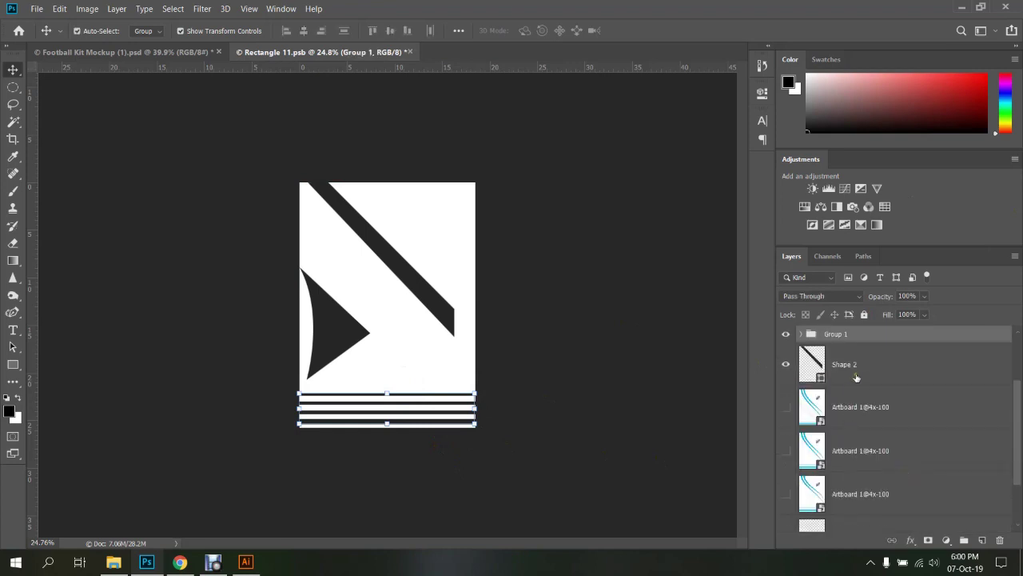
scroll(852, 387, "up", 2)
left_click(786, 419)
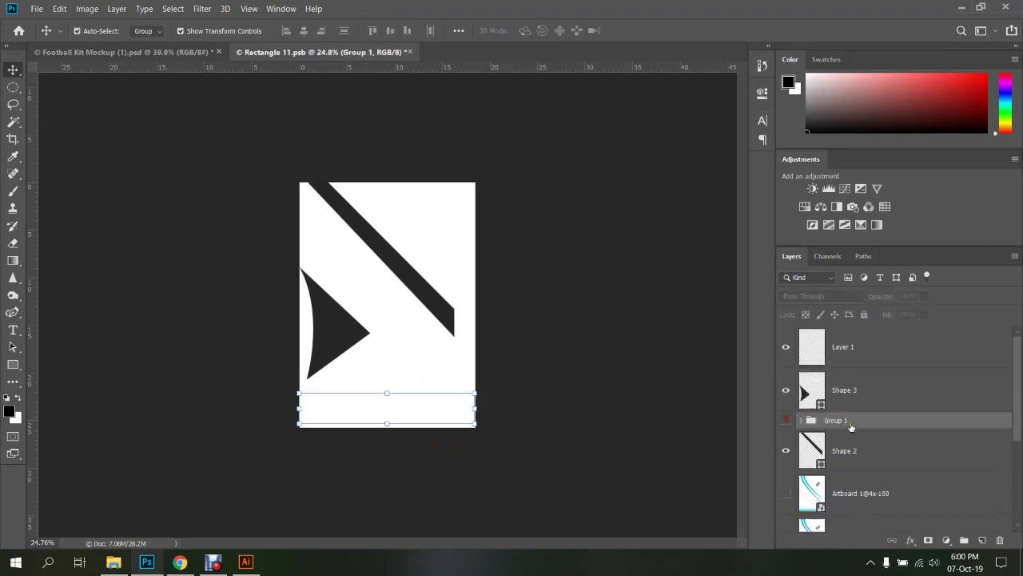
left_click(623, 469)
scroll(400, 404, "up", 1)
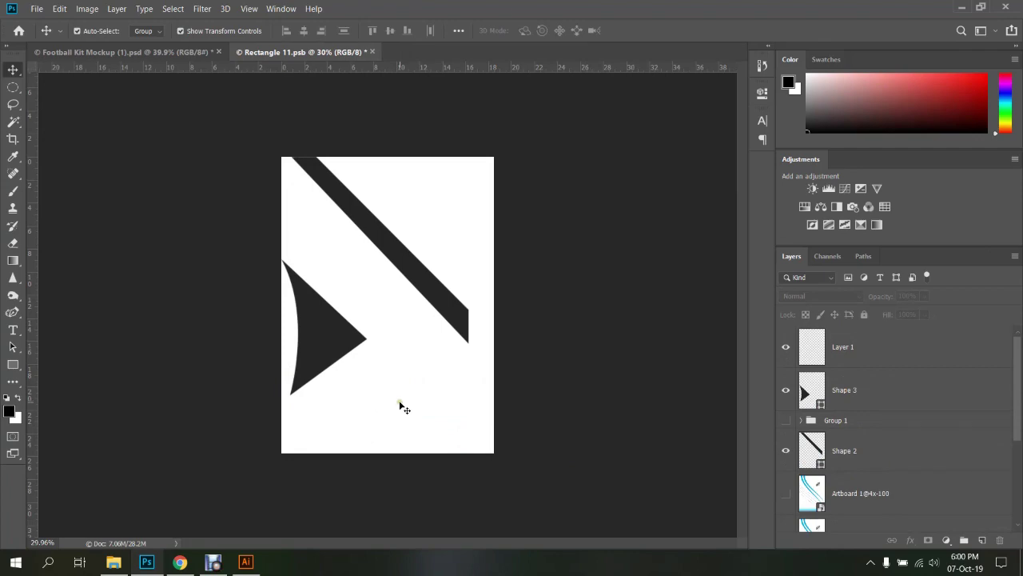
On Layer 1, paint grey dots along the bottom hem with the 2500 px halftone brush
key("b")
left_click(834, 347)
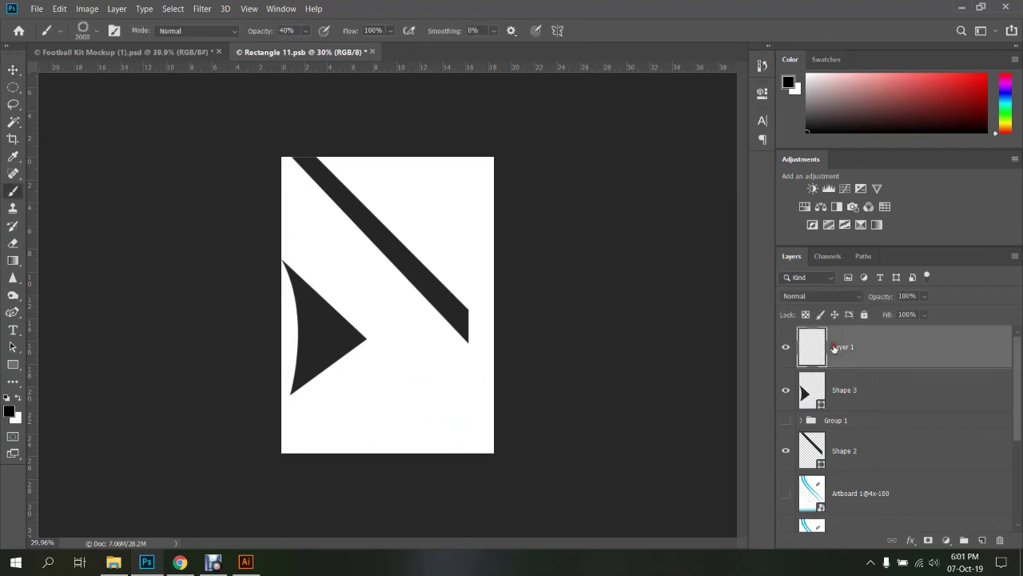
right_click(428, 343)
scroll(539, 438, "down", 1)
double_click(538, 439)
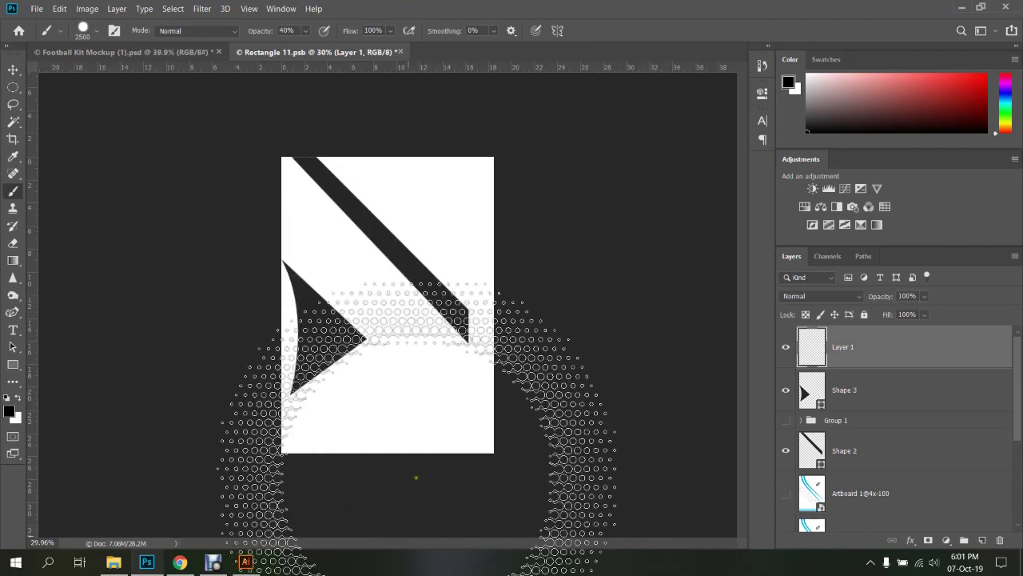
scroll(418, 360, "down", 3)
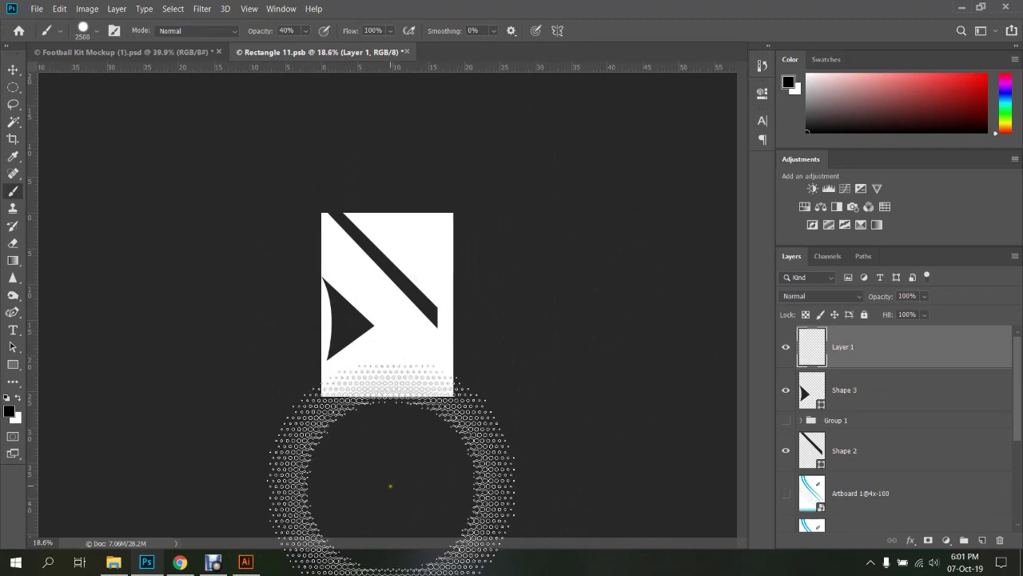
scroll(590, 356, "up", 3)
scroll(590, 356, "up", 1)
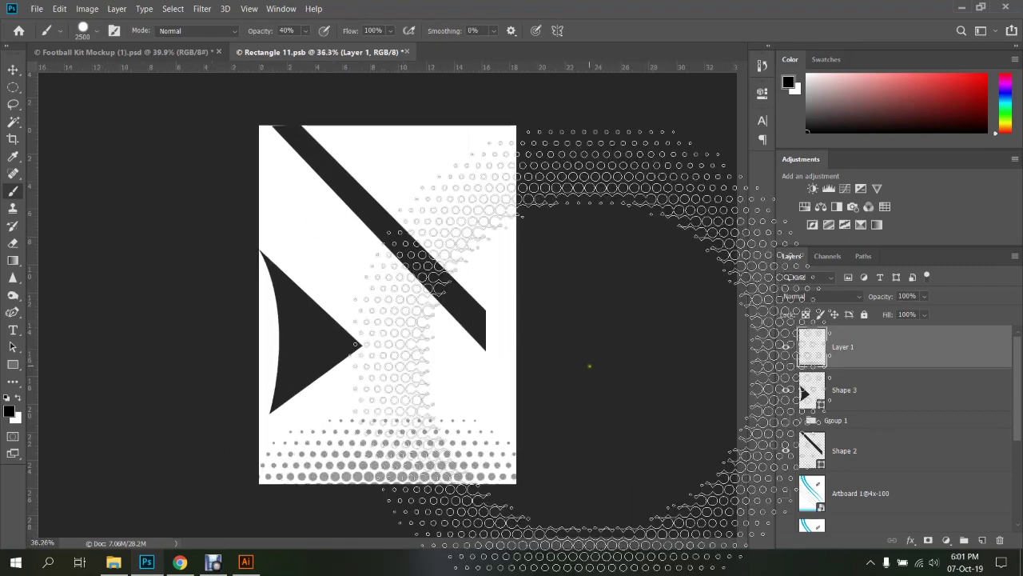
Check the halftone hem on the Football Kit Mockup, then return to Rectangle 11.psb
left_click(170, 53)
scroll(547, 268, "down", 2)
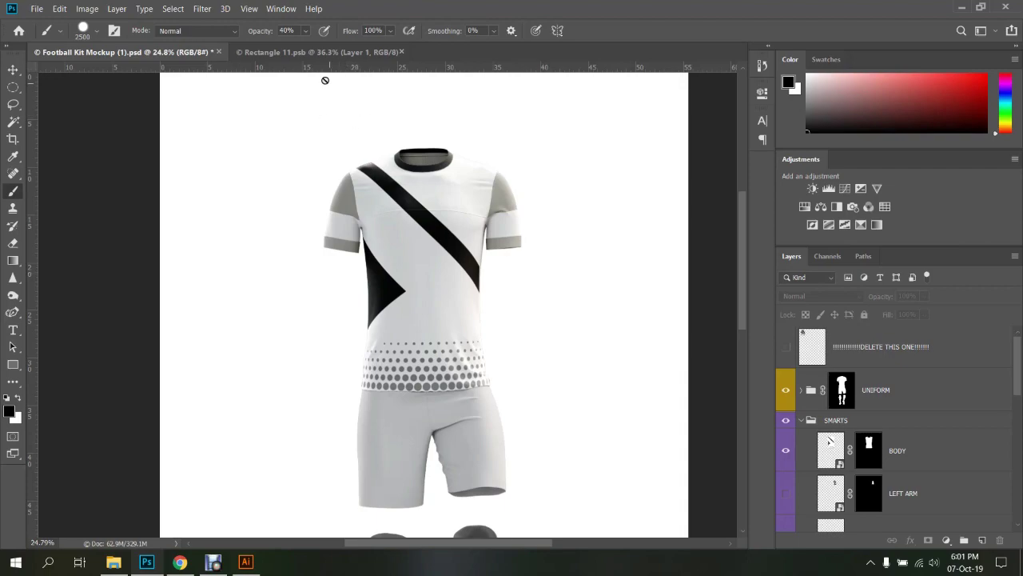
left_click(316, 52)
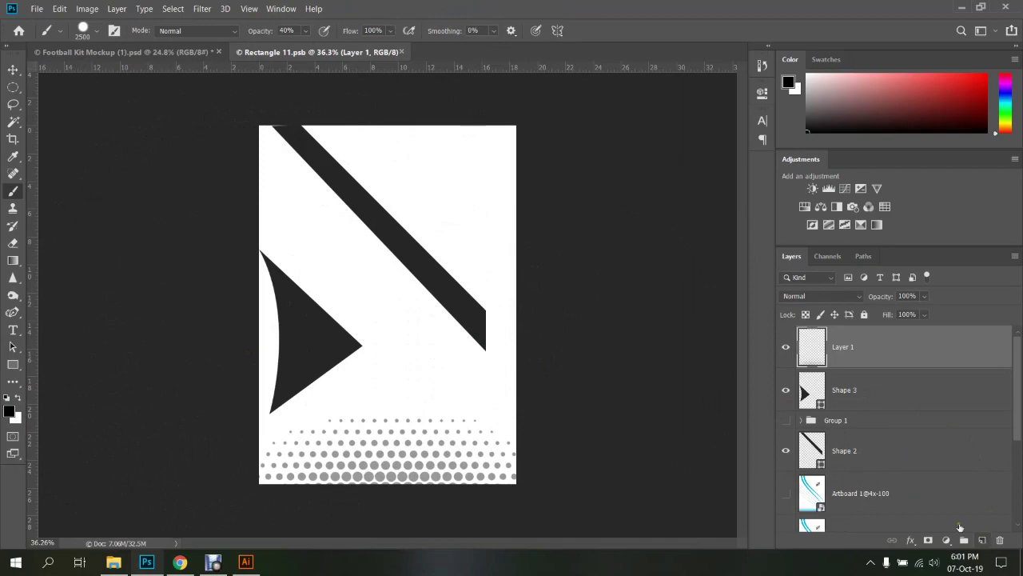
Add a new Layer 2 above Shape 2 and stamp grey halftone dots on it
left_click(853, 451)
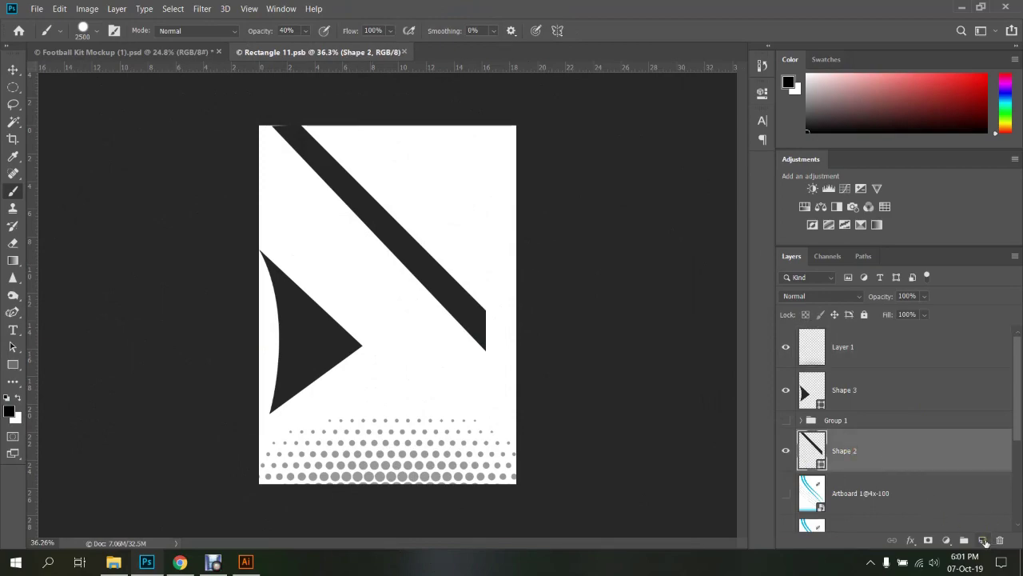
left_click(983, 540)
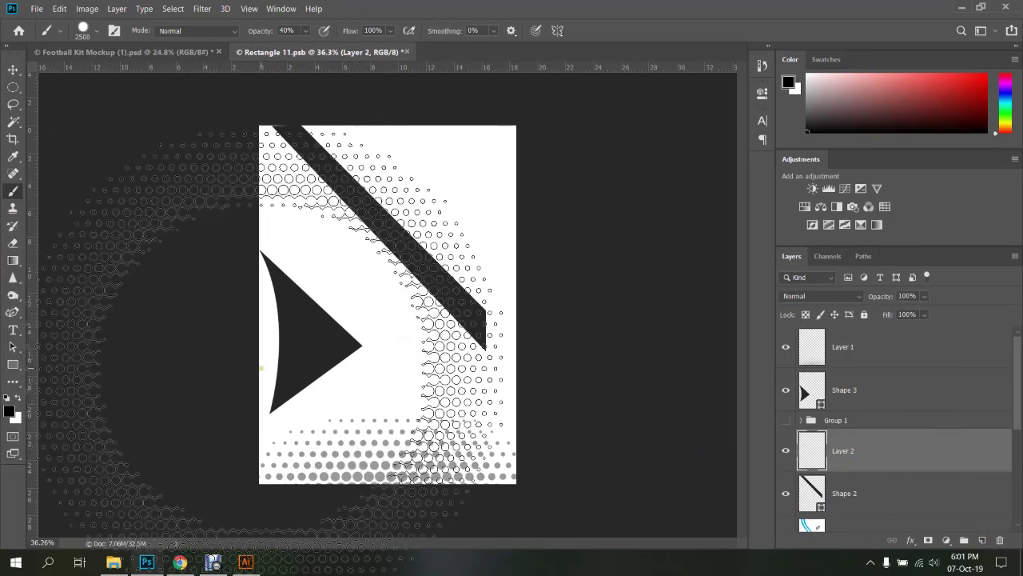
left_click(247, 359)
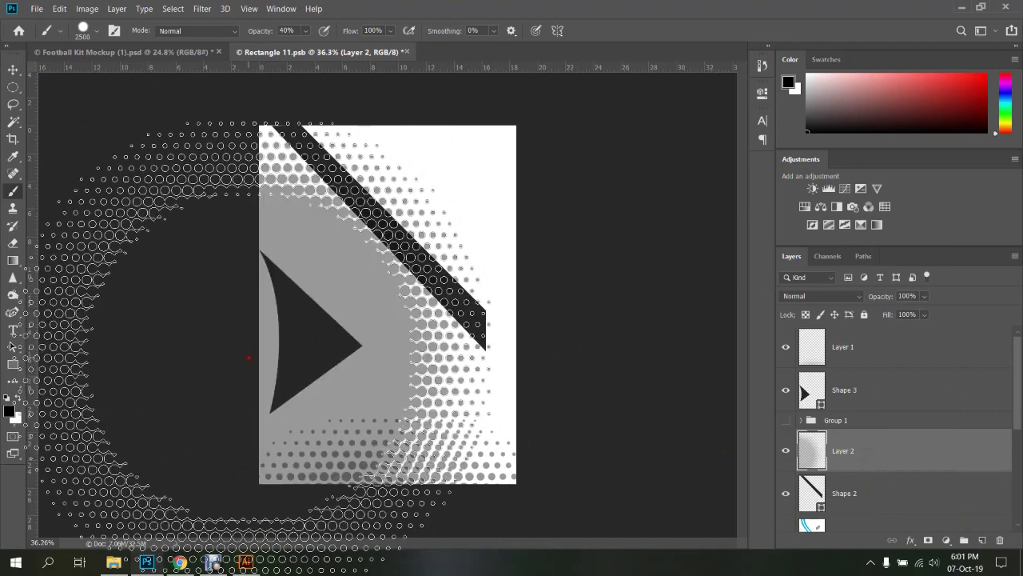
left_click(247, 359)
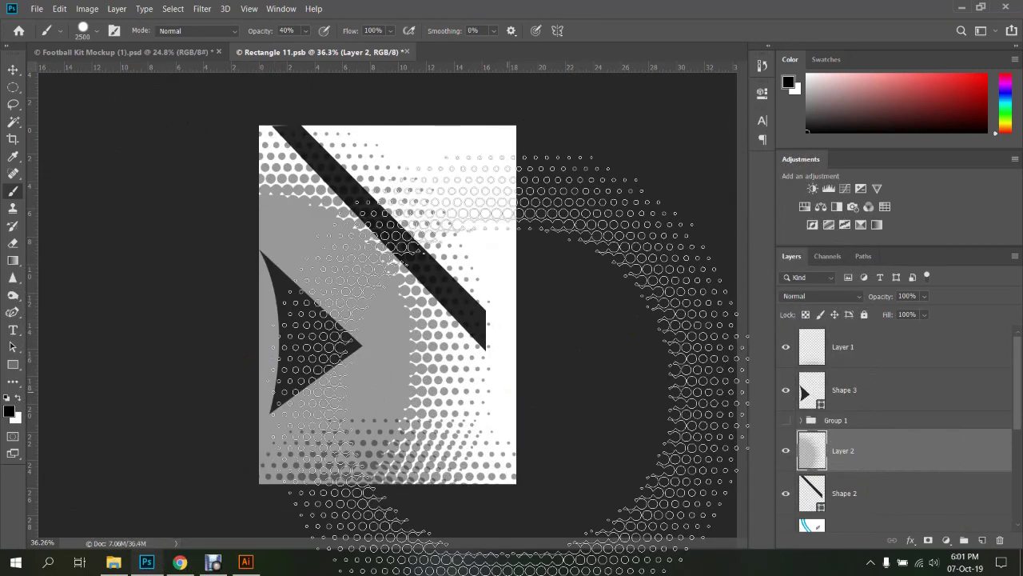
Clip Layer 2 to the diagonal band, then release the clip and clear the trial paint
key("v")
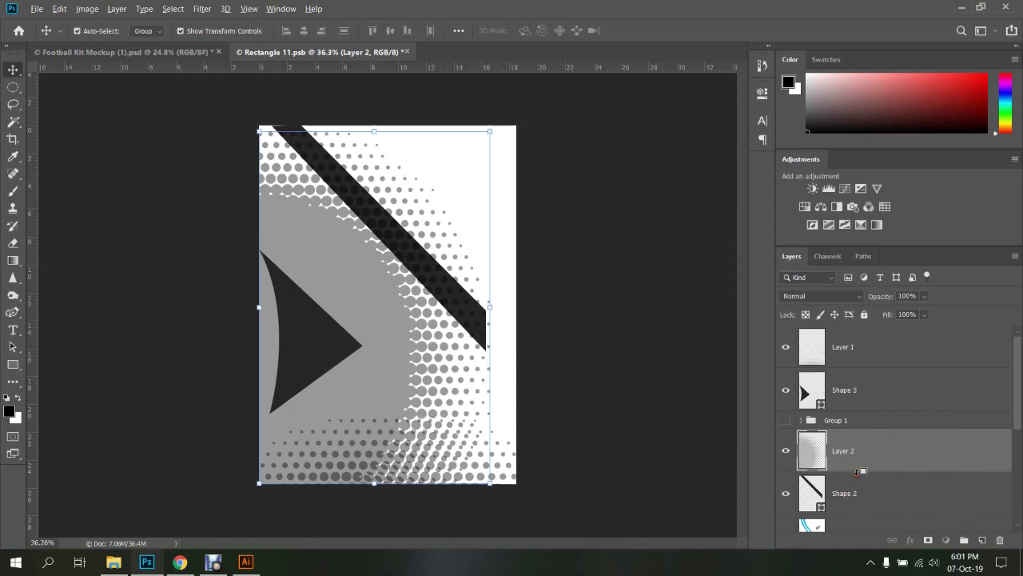
left_click(859, 472, "alt")
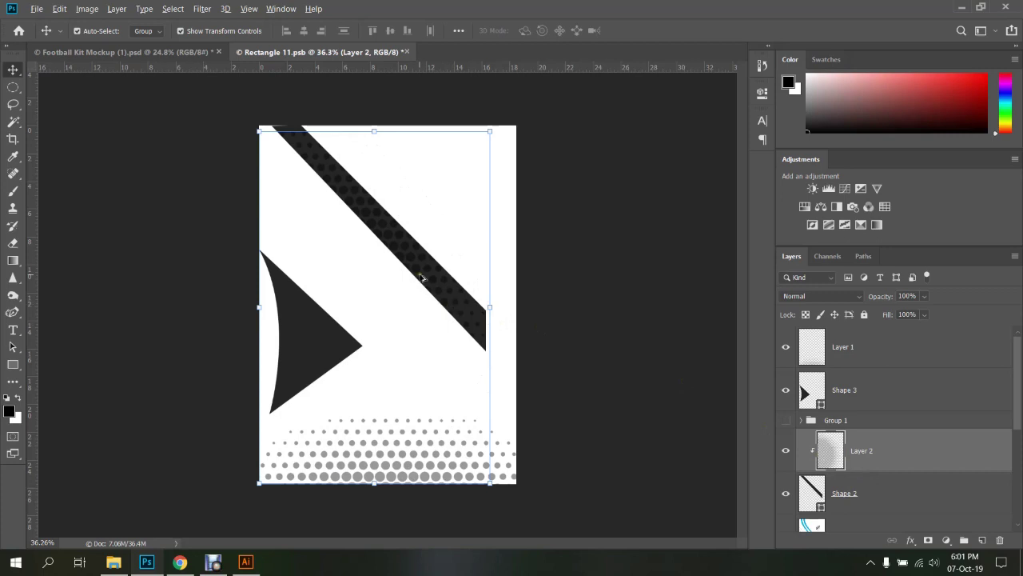
scroll(338, 232, "up", 1)
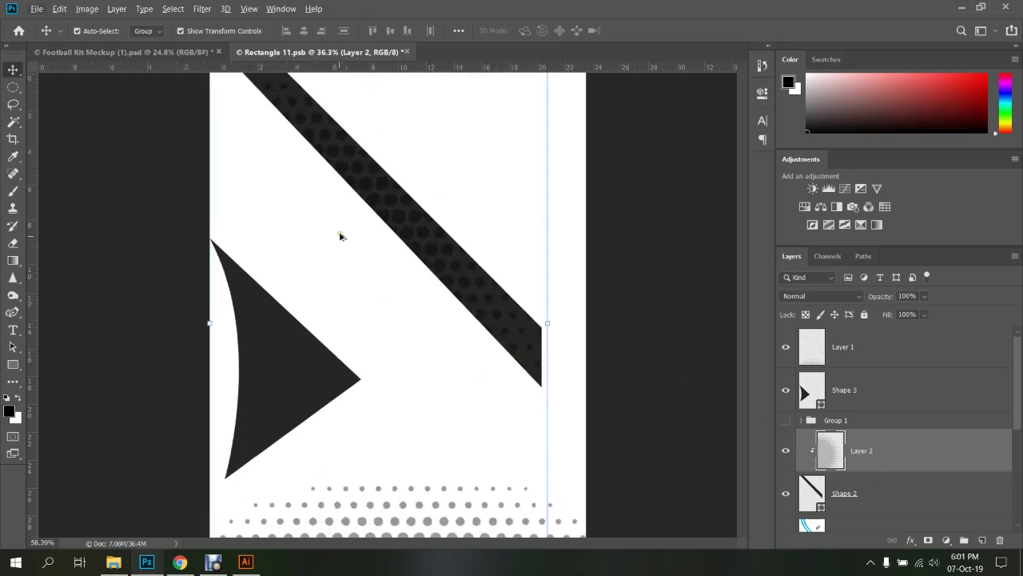
scroll(448, 247, "up", 3)
scroll(450, 277, "up", 3)
scroll(497, 288, "up", 2)
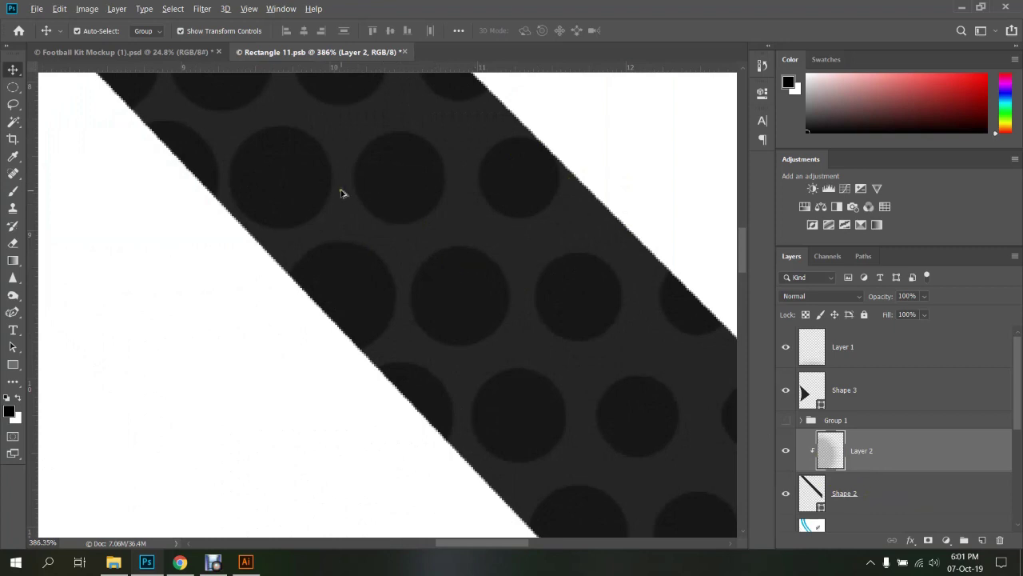
scroll(392, 194, "down", 3)
scroll(407, 198, "down", 2)
scroll(404, 240, "down", 2)
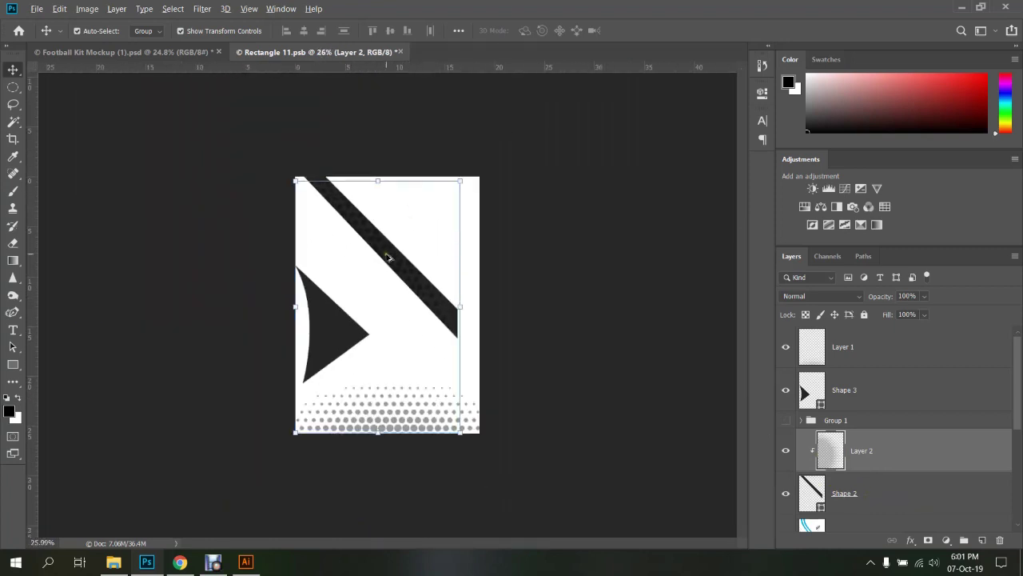
scroll(392, 257, "up", 1)
key("ctrl+alt+g")
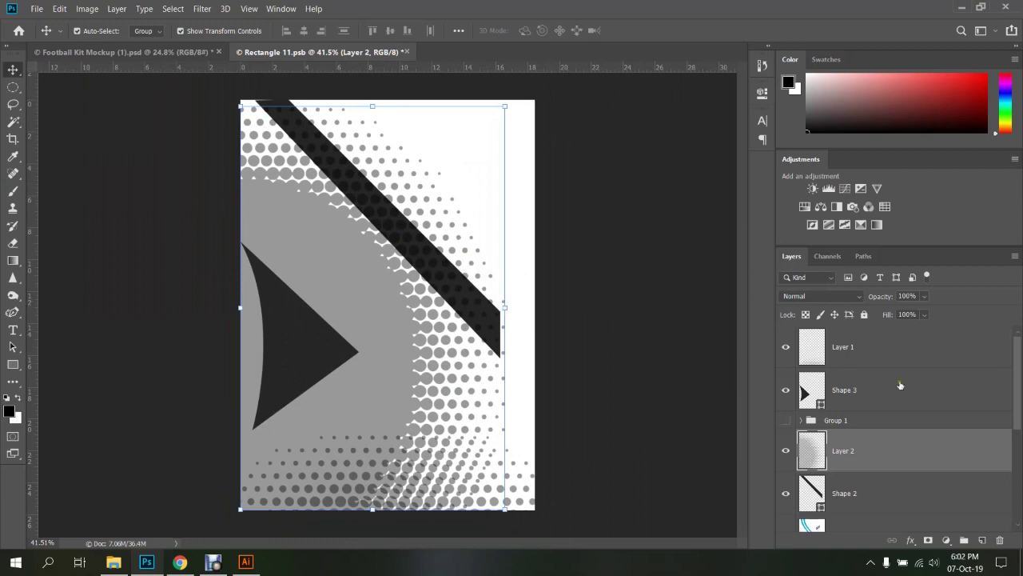
key("ctrl+z")
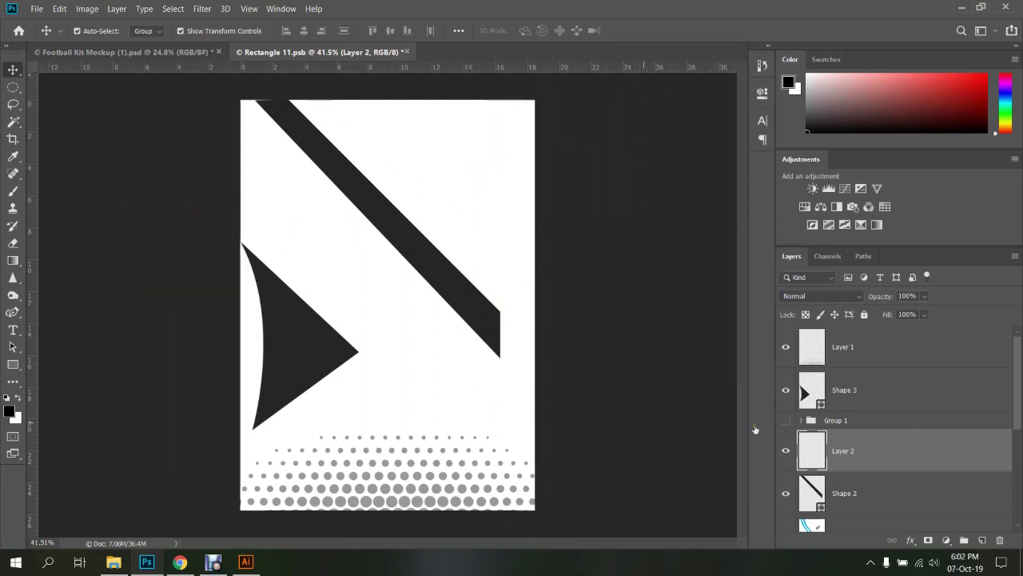
Lower the diagonal band layer Shape 2's opacity to 16%
left_click(859, 492)
left_click(925, 295)
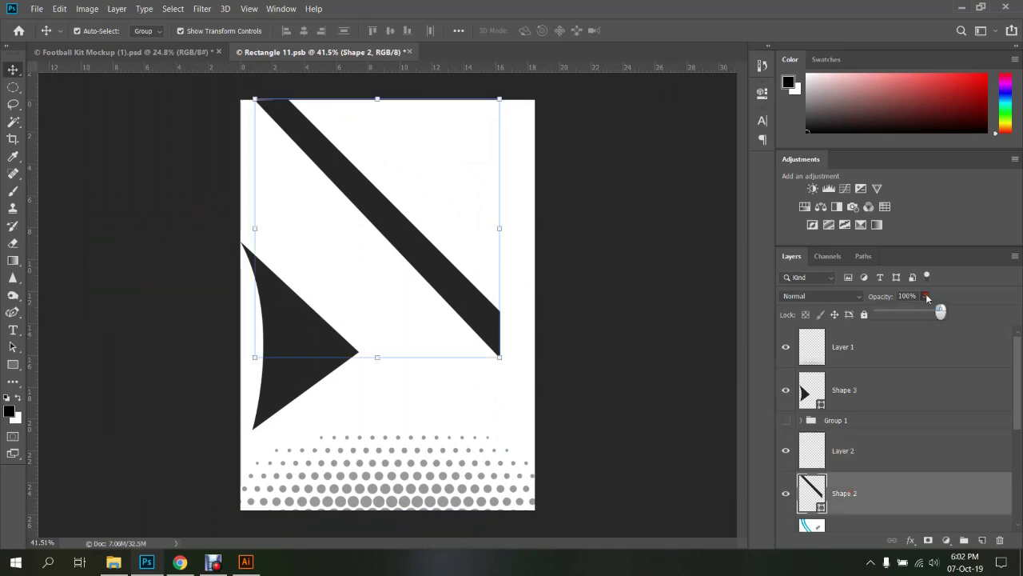
left_click(882, 314)
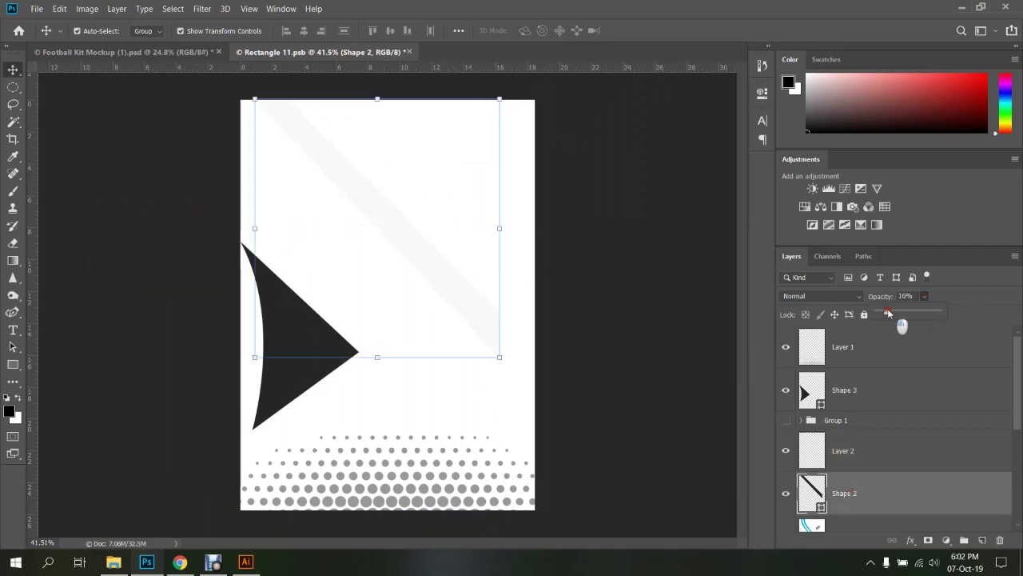
left_click_drag(902, 323, 890, 314)
Stamp black halftone dots on Layer 2 and clip them to the diagonal band
left_click(871, 448)
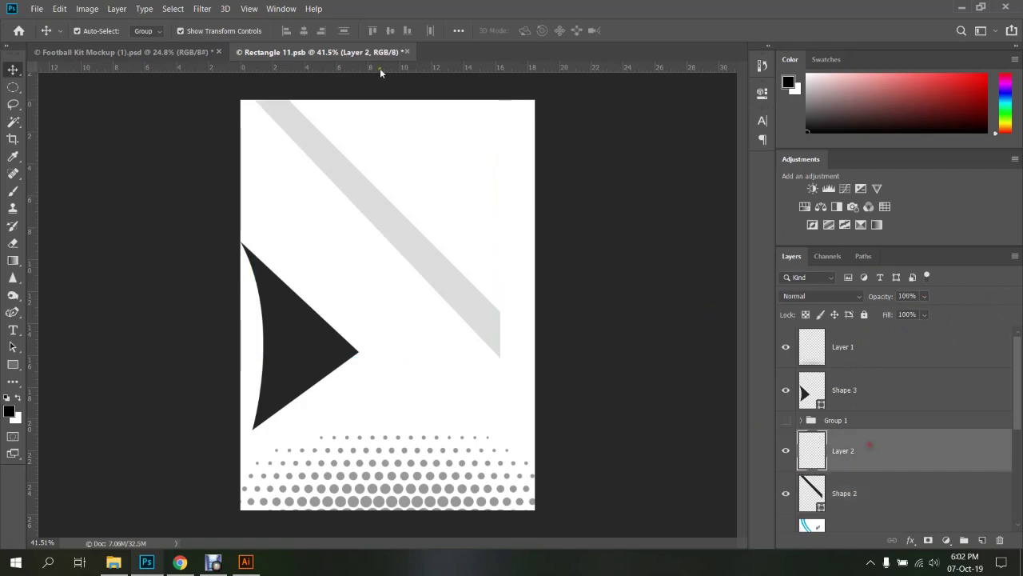
key("b")
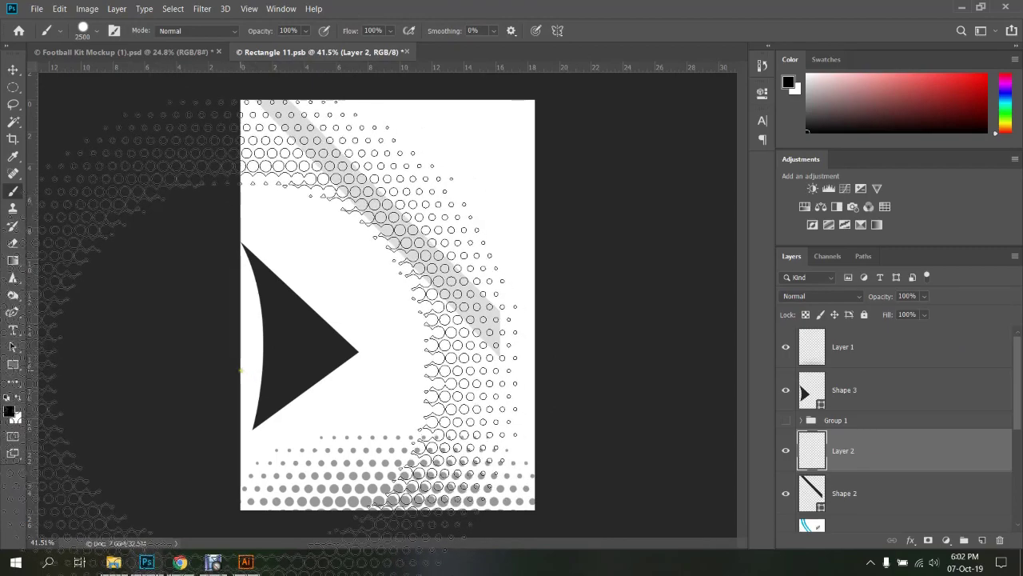
left_click(237, 369)
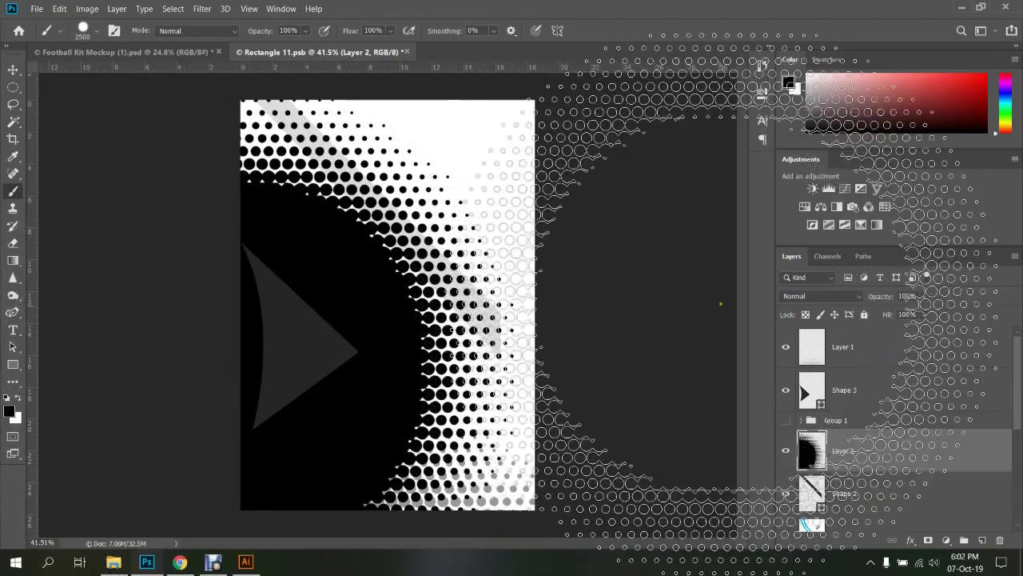
key("v")
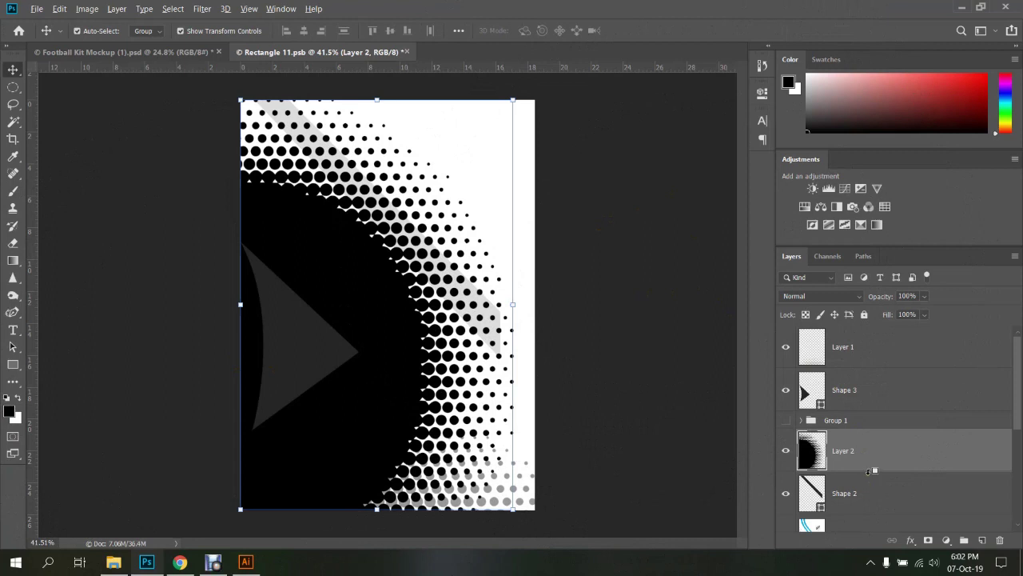
left_click(872, 472, "alt")
scroll(432, 280, "up", 3)
scroll(444, 276, "up", 2)
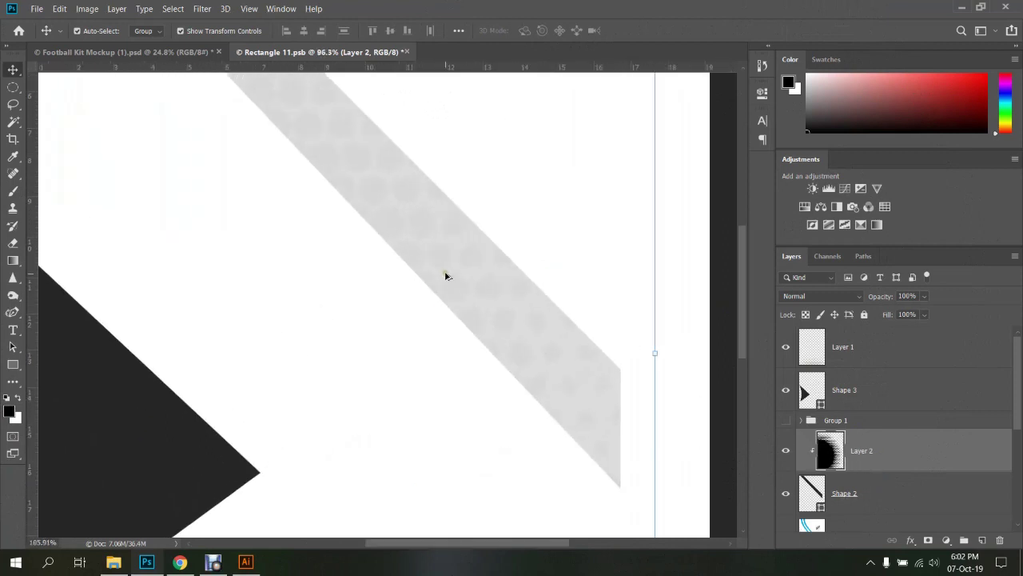
scroll(472, 288, "down", 3)
left_click(870, 495)
left_click(924, 295)
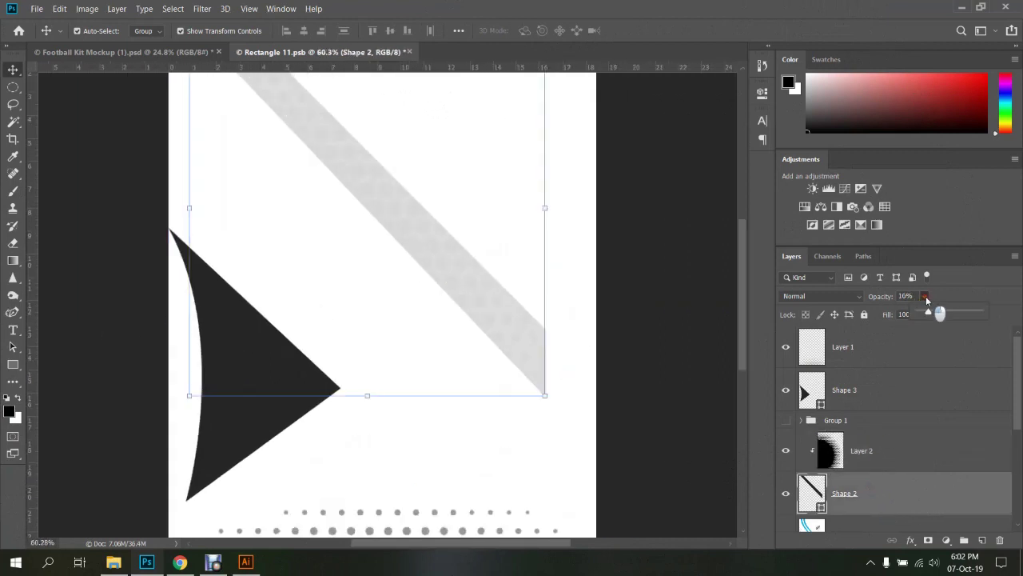
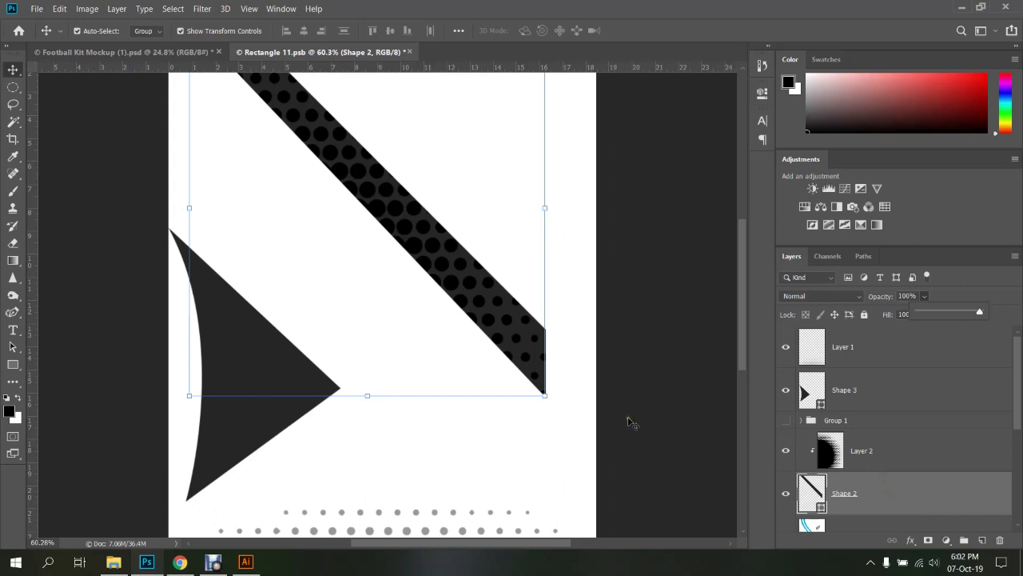
Clear Layer 2's old halftone dots and set up a white halftone brush
left_click(847, 452)
key("ctrl+alt+z")
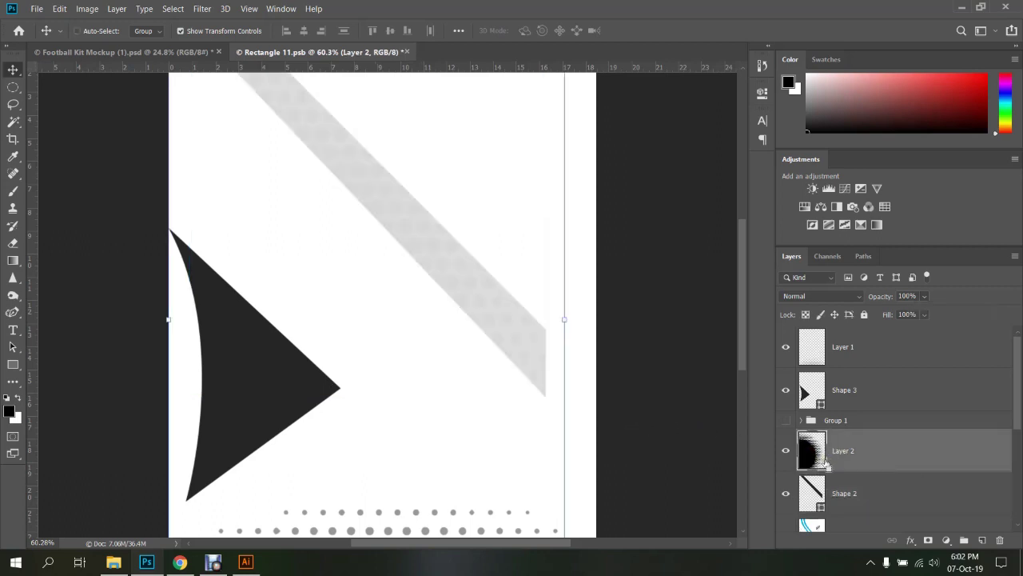
key("ctrl+alt+z")
key("ctrl+alt+z")
key("b")
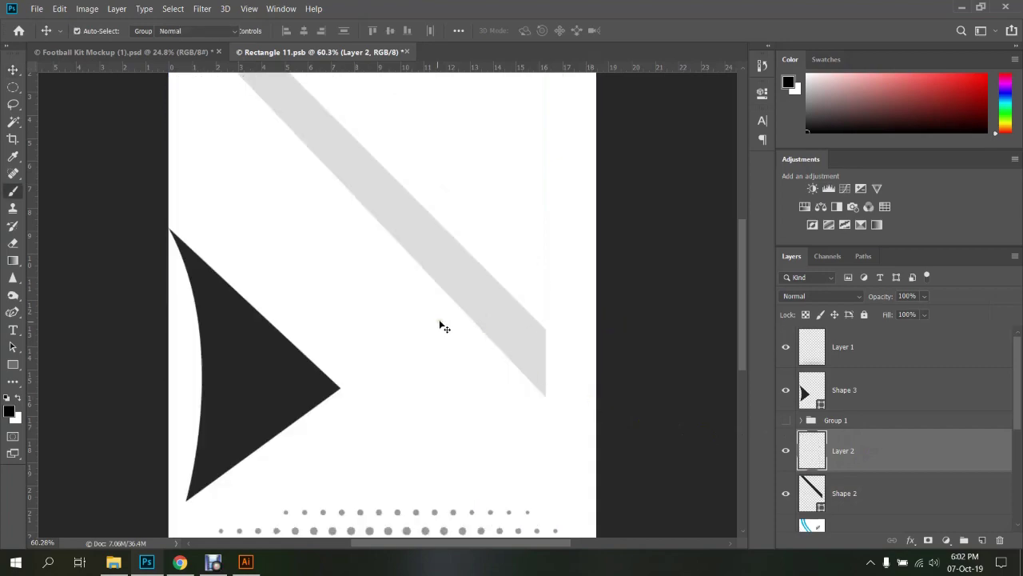
scroll(299, 338, "down", 1)
scroll(274, 340, "down", 1)
key("x")
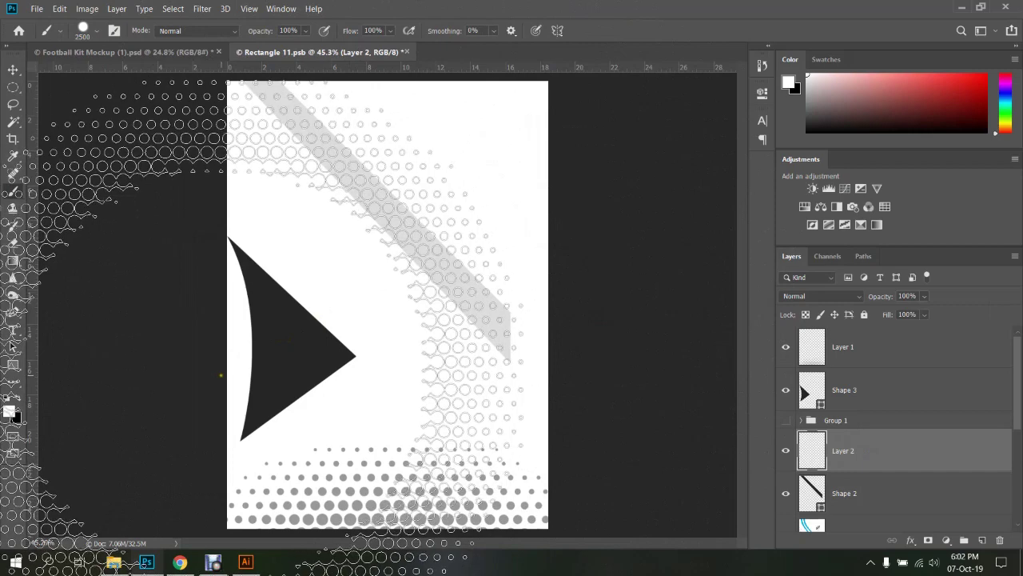
Stamp large white halftone dots over the stripe, clip them to Shape 2, and save
left_click(219, 373)
key("v")
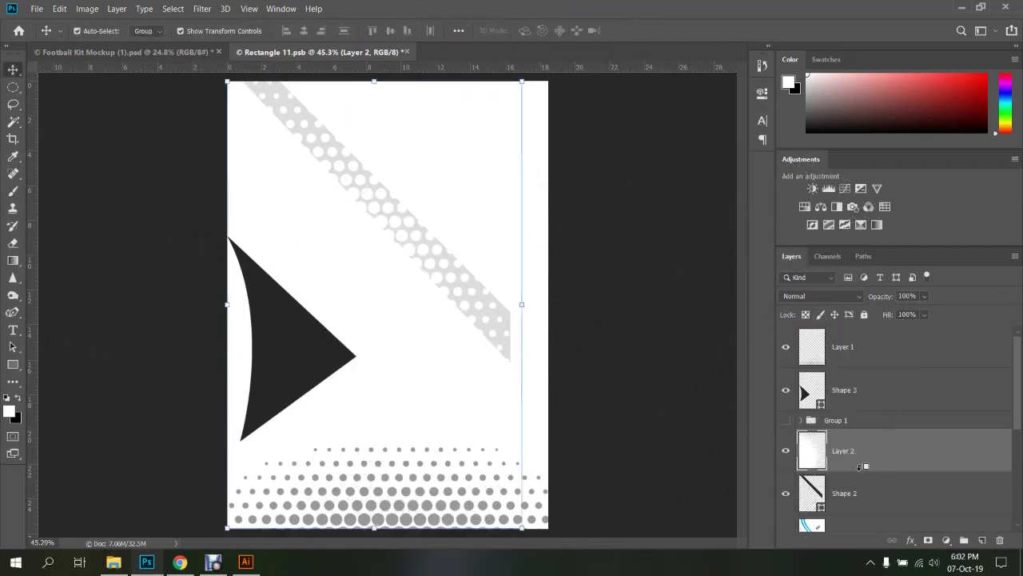
left_click(860, 471, "alt")
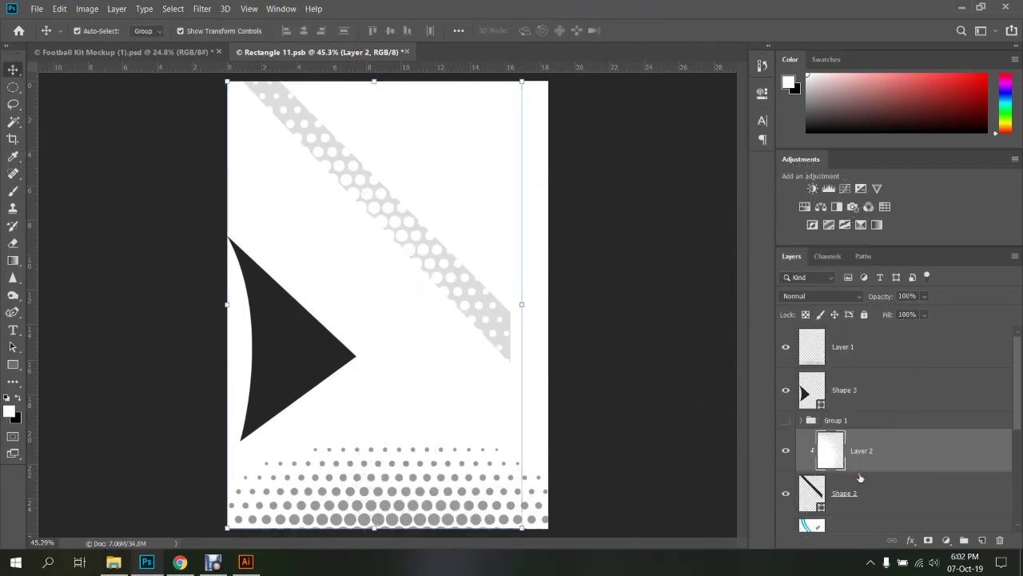
left_click(569, 311)
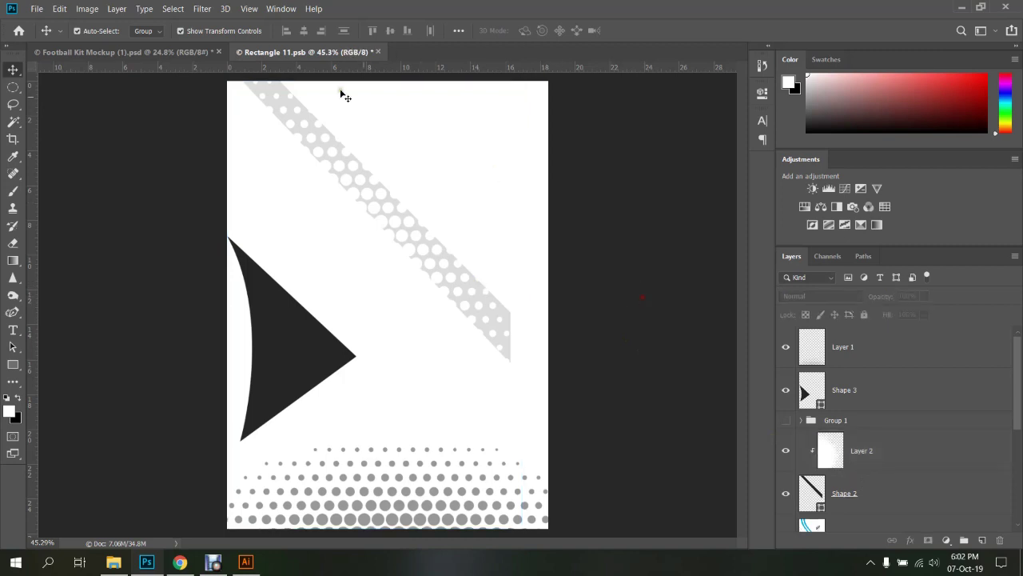
key("ctrl+s")
Raise the Shape 2 diagonal stripe's opacity to 100% and save the smart object
key("ctrl+Tab")
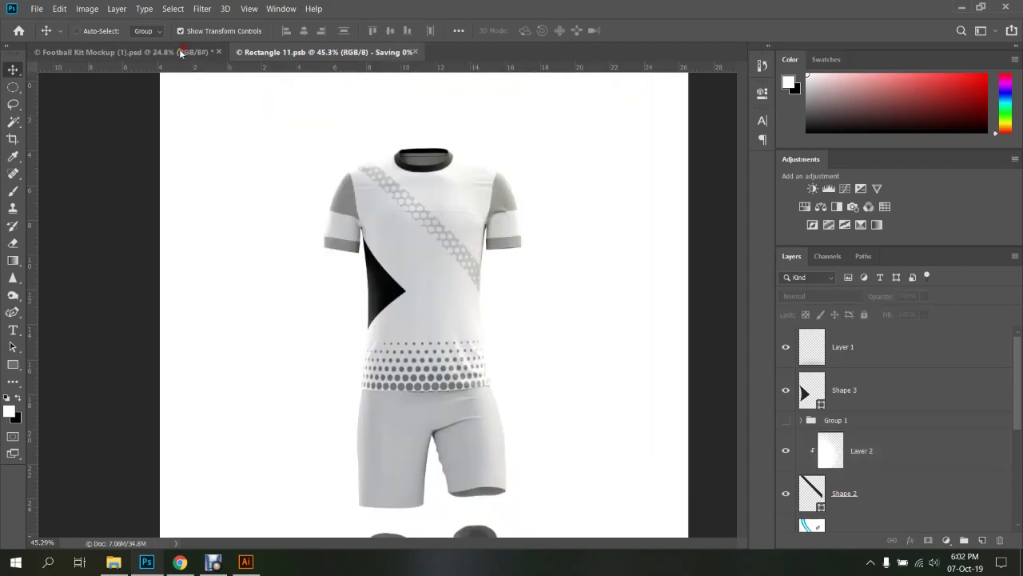
scroll(403, 223, "up", 3)
scroll(472, 229, "up", 2)
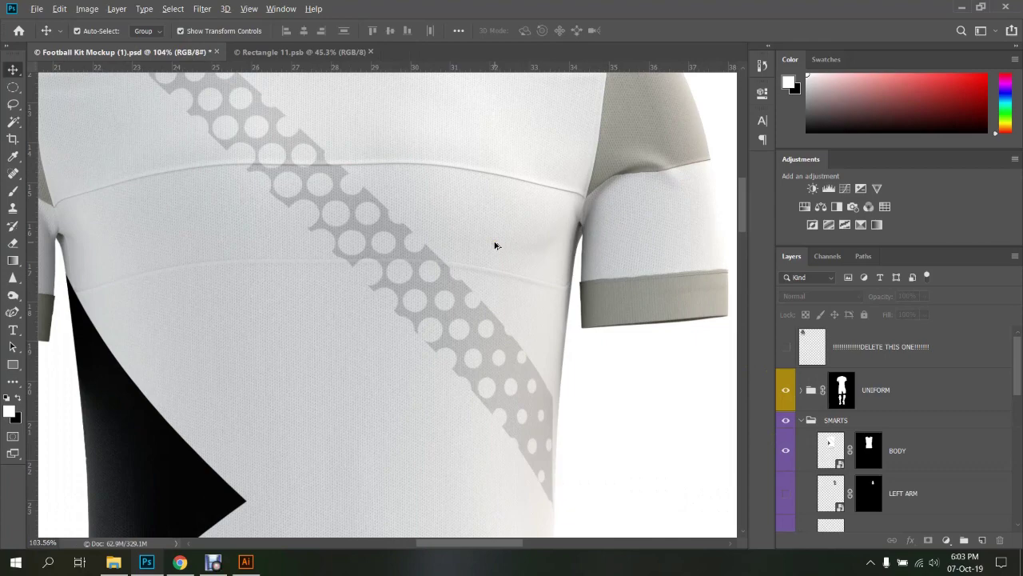
scroll(495, 246, "down", 3)
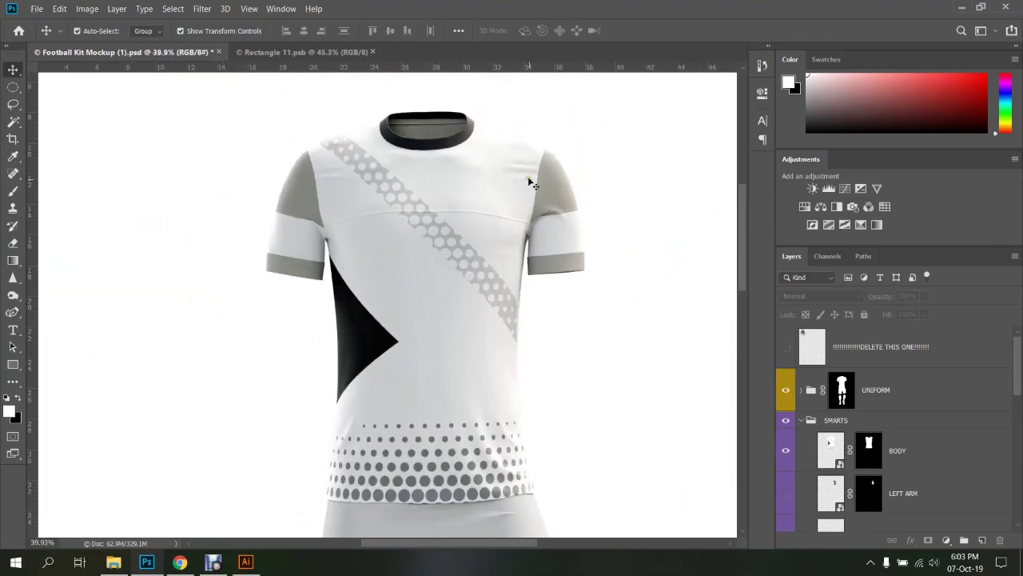
left_click(312, 53)
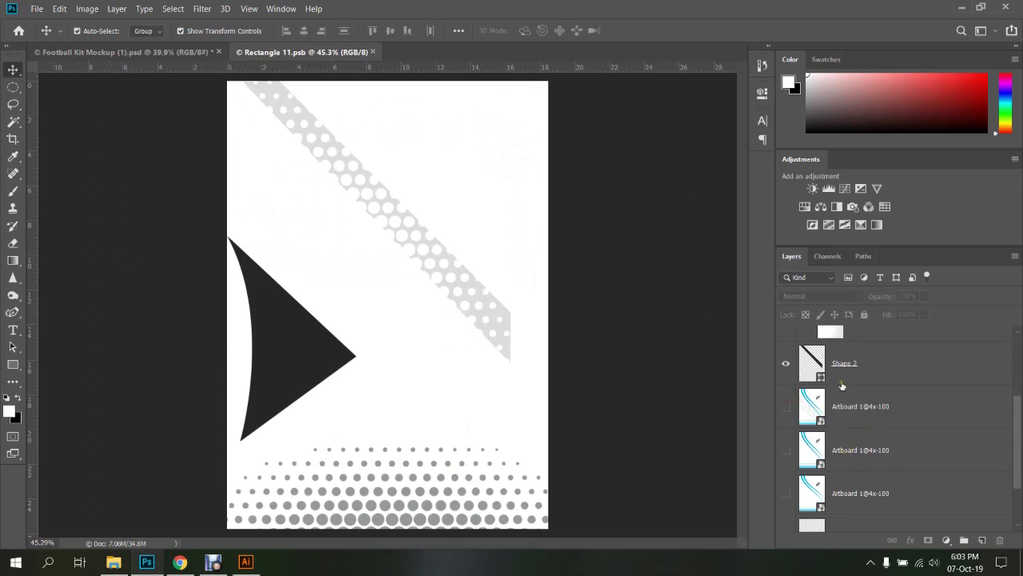
scroll(842, 385, "up", 2)
left_click(856, 449)
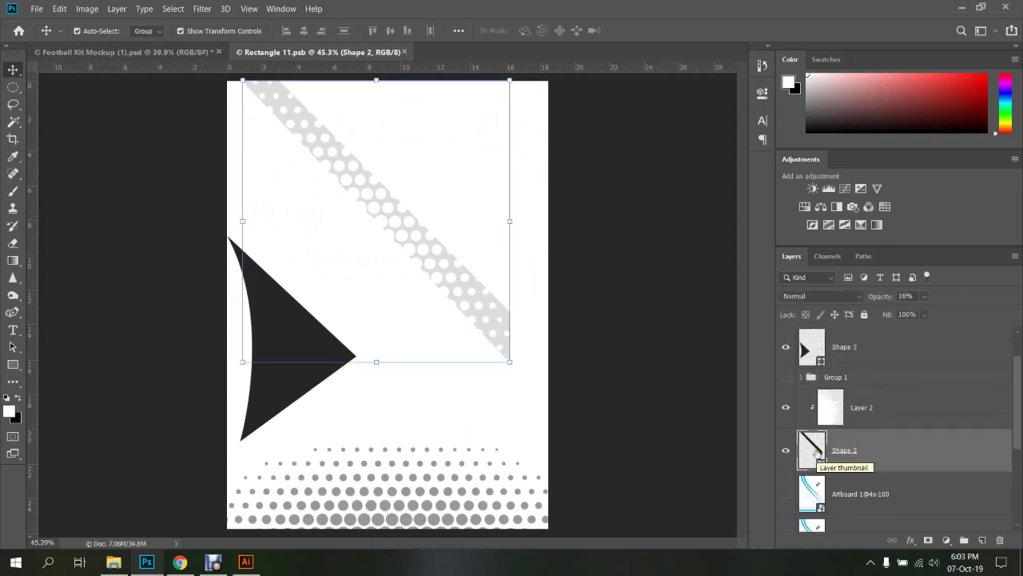
left_click(924, 295)
left_click_drag(925, 312, 1021, 315)
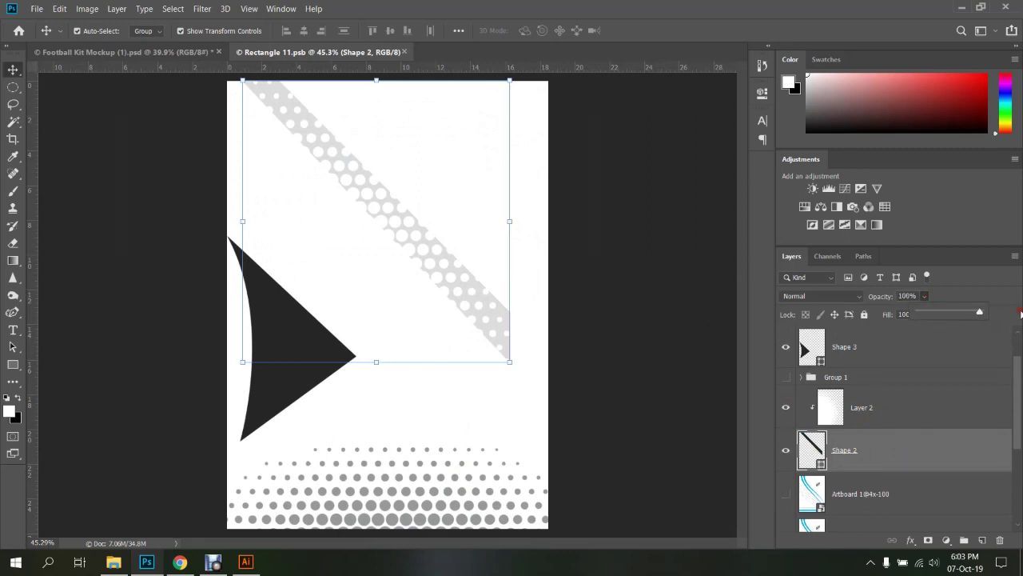
left_click(748, 350)
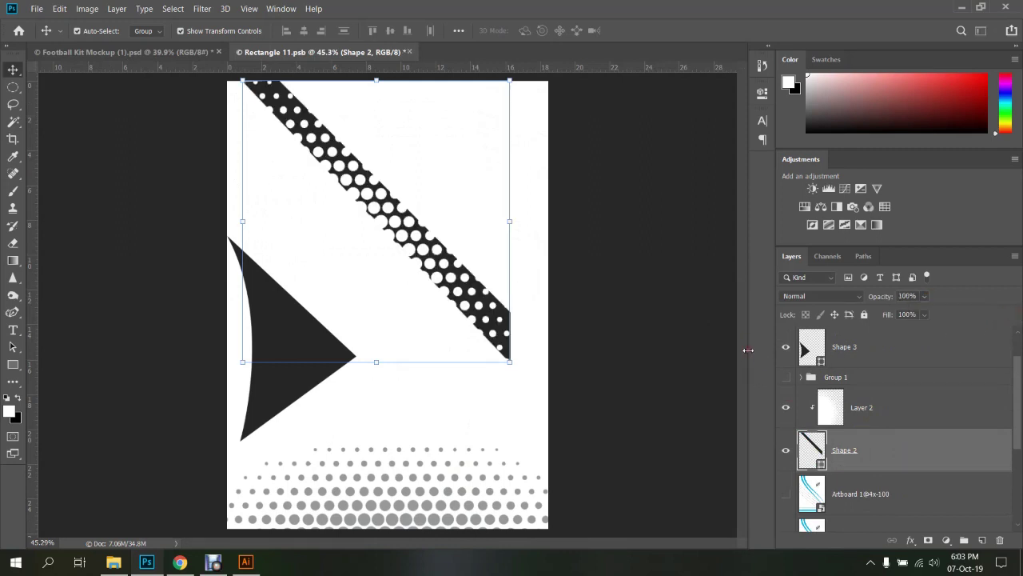
left_click(669, 320)
key("ctrl+s")
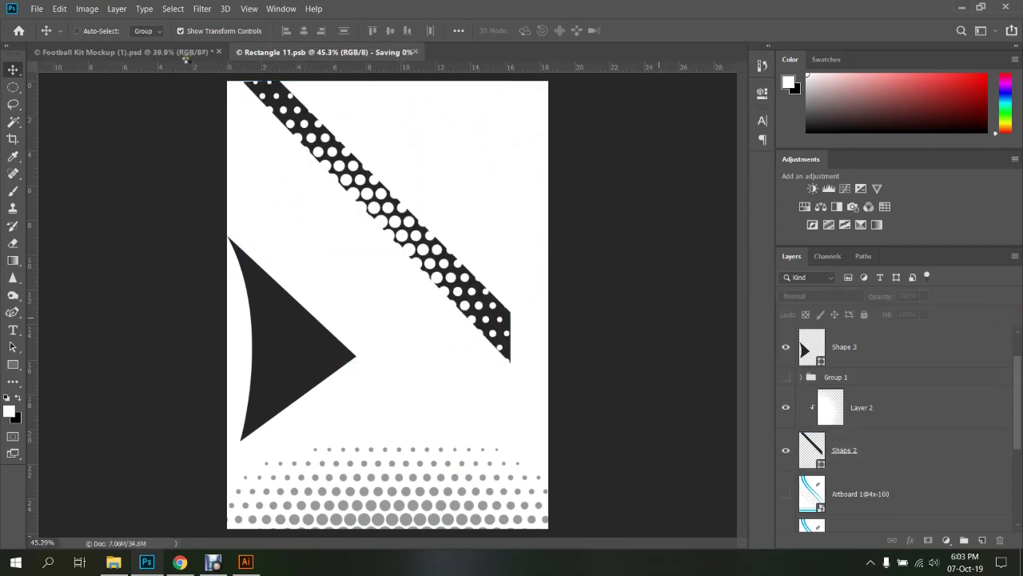
Recolour the stripe with the grey sampled from the hem dots and save
left_click(180, 51)
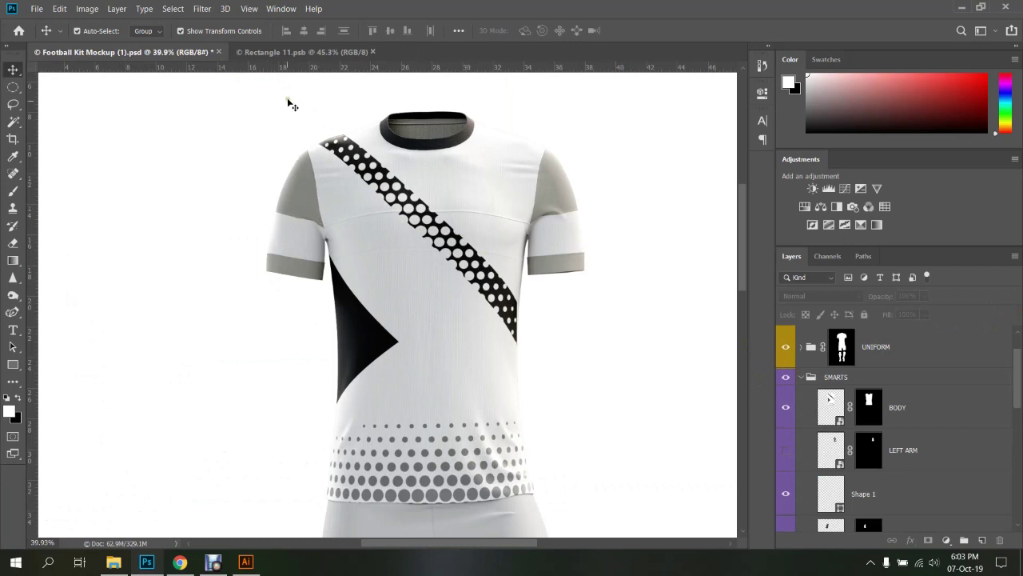
left_click(302, 52)
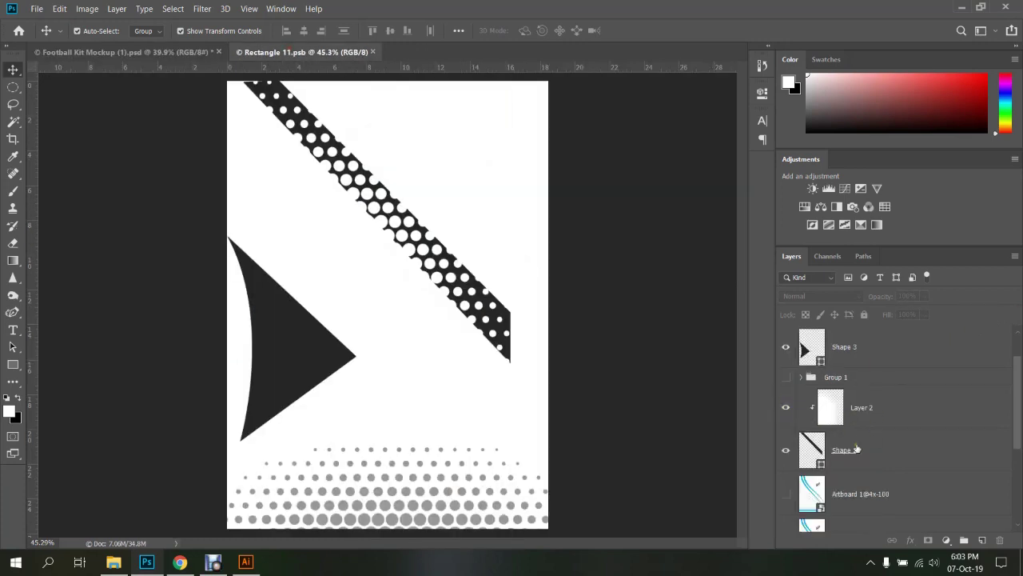
left_click(857, 449)
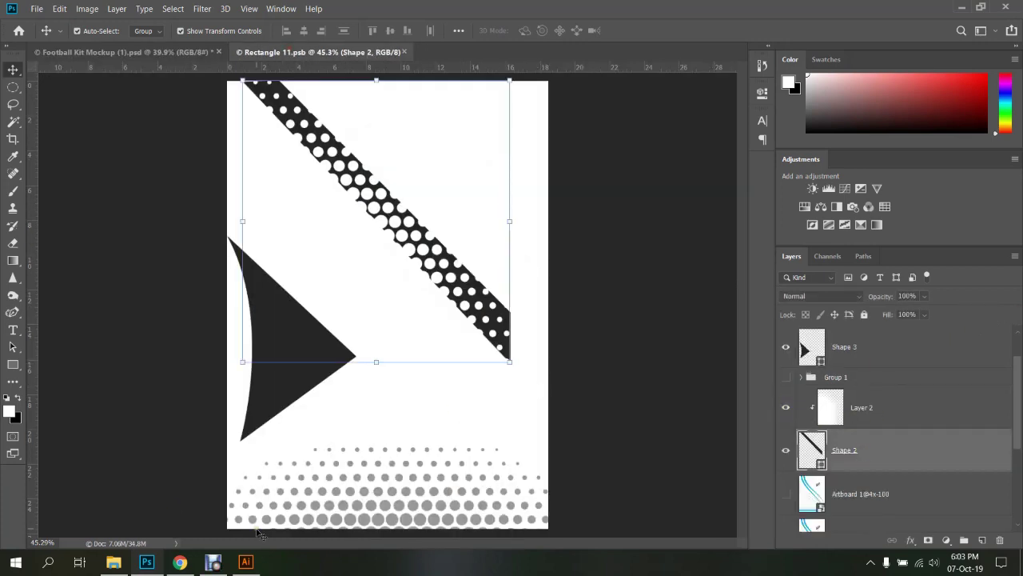
key("i")
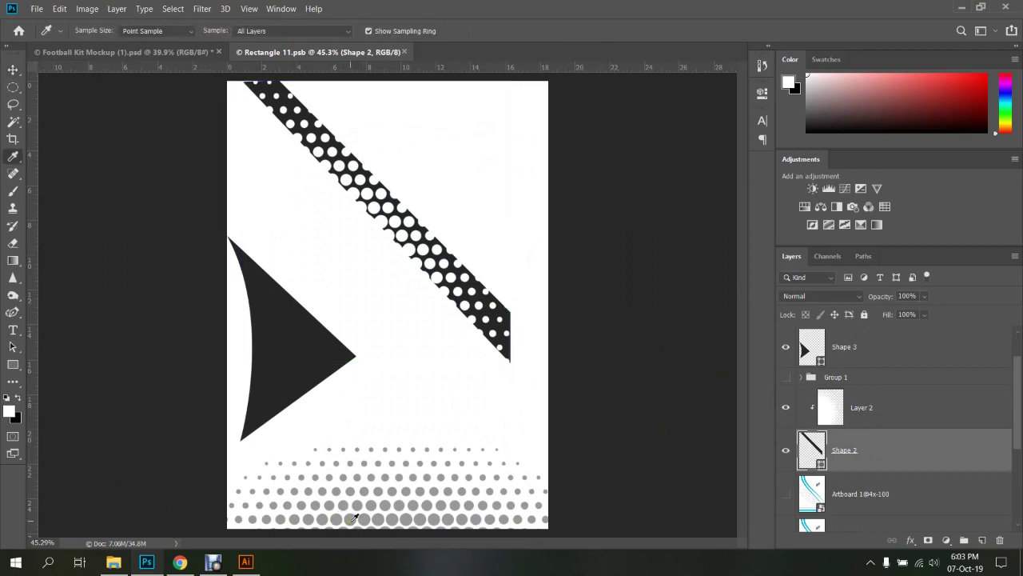
left_click(351, 522)
key("alt+BackSpace")
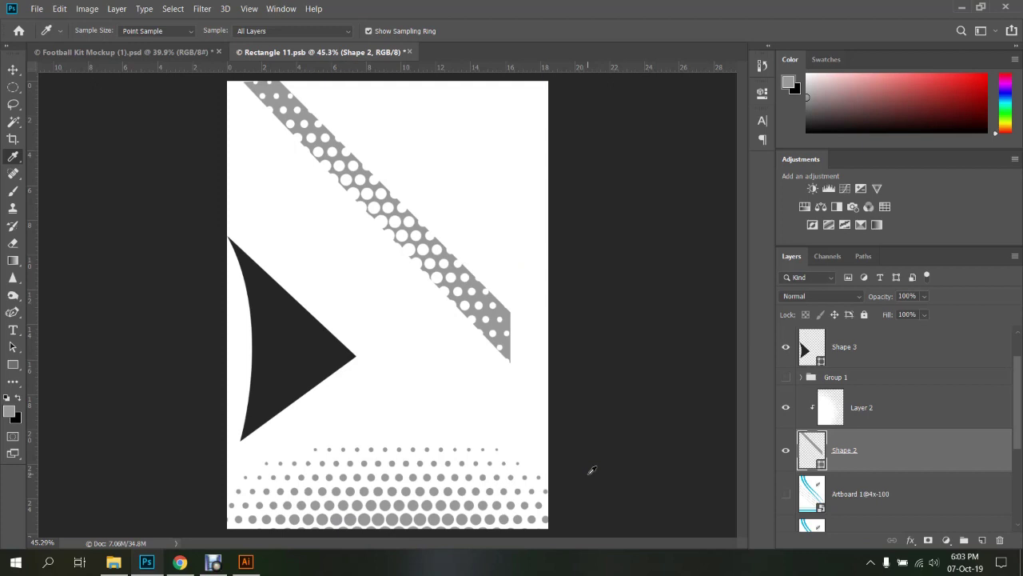
key("ctrl+s")
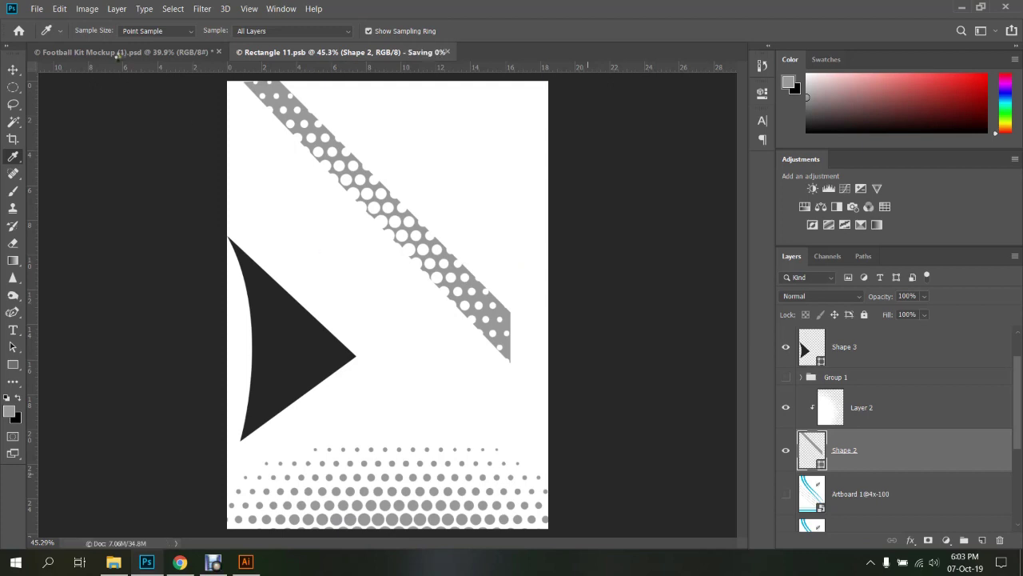
Fill the Shape 3 triangle with the same grey and save Rectangle 11
left_click(120, 53)
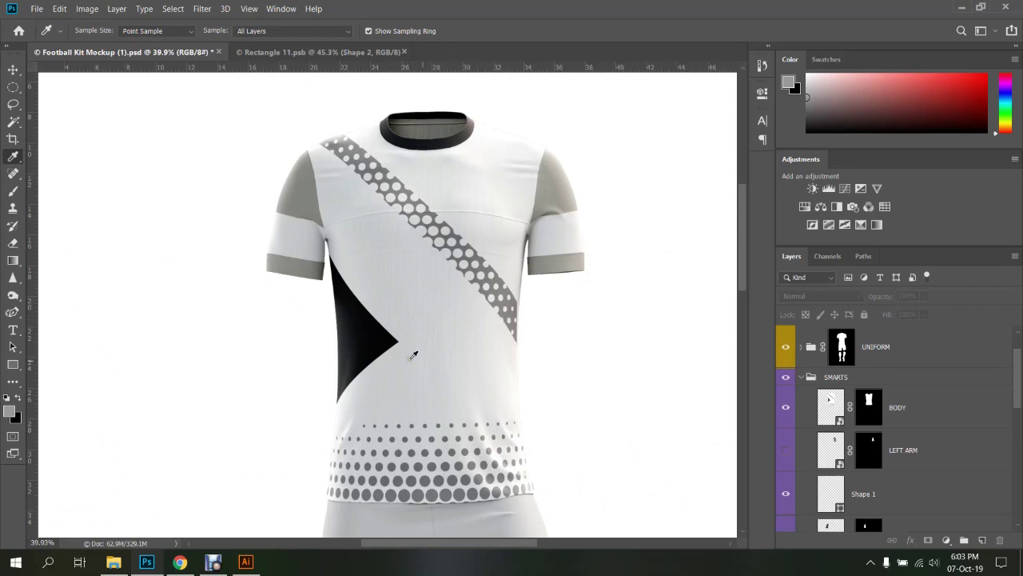
scroll(354, 384, "up", 5)
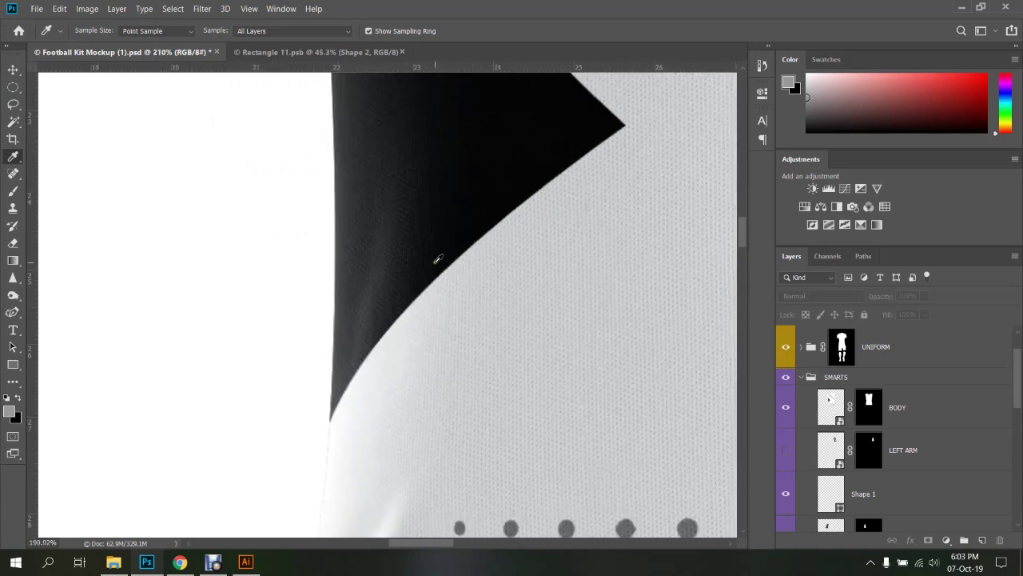
scroll(438, 259, "down", 4)
left_click(342, 52)
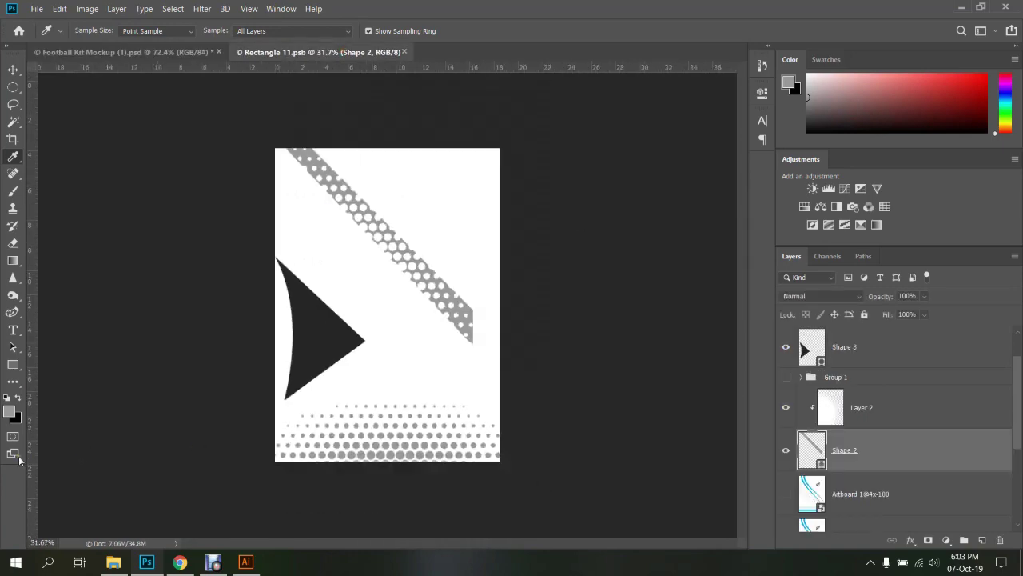
left_click(833, 344)
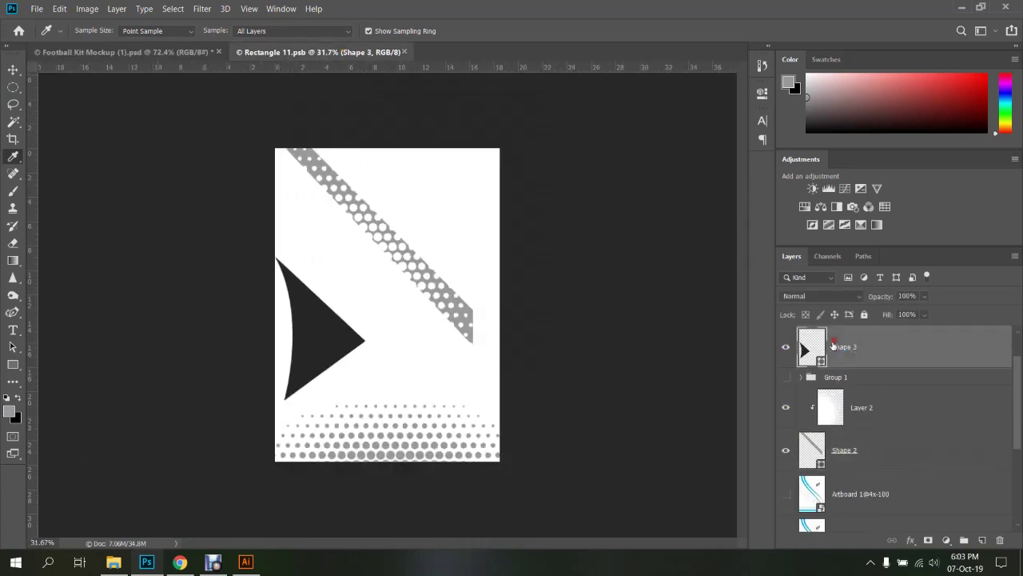
key("alt+BackSpace")
key("ctrl+s")
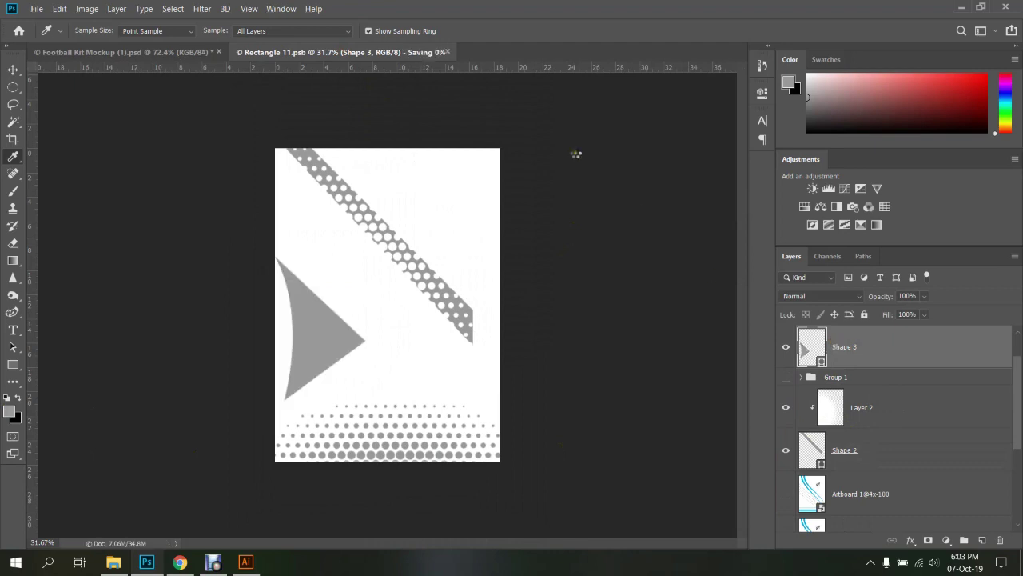
Review the grey triangle on the kit mockup, then minimise Photoshop to the desktop
left_click(173, 53)
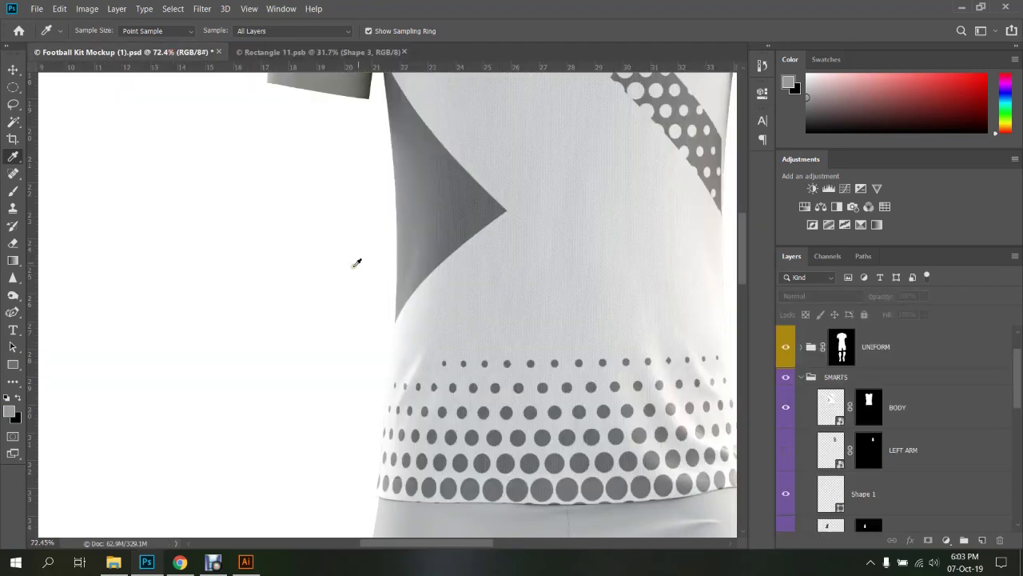
scroll(357, 263, "down", 5)
scroll(354, 269, "down", 2)
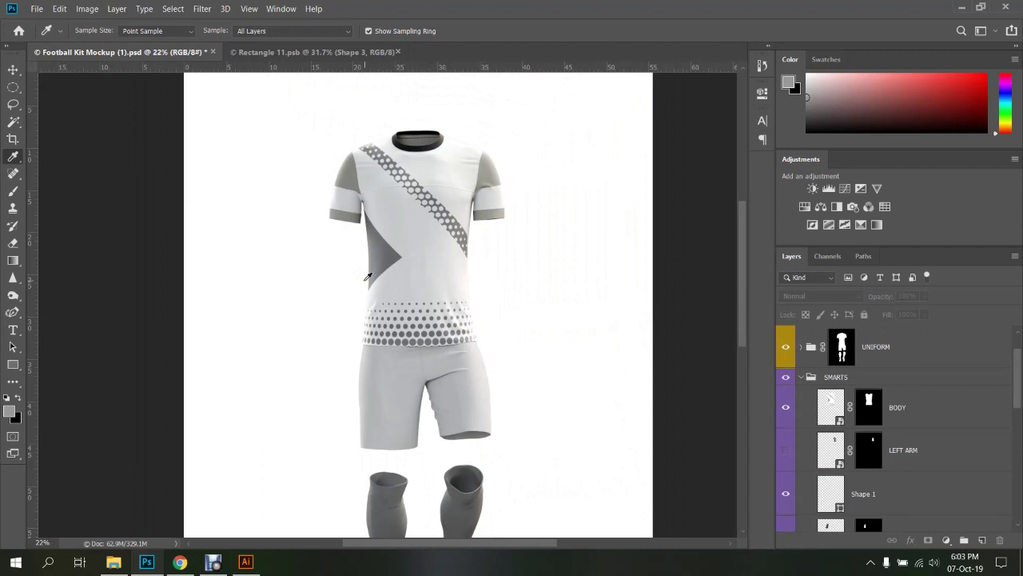
left_click(146, 563)
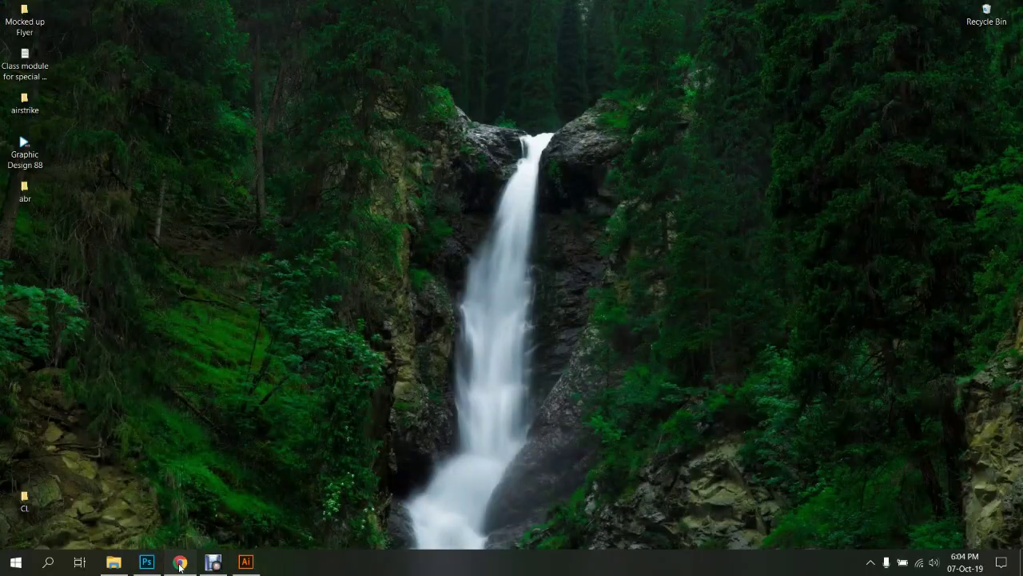
Glance at the Scorpion kit reference pin on Pinterest in Chrome, then return to Photoshop
left_click(179, 562)
left_click(512, 10)
scroll(551, 188, "down", 3)
mouse_move(337, 320)
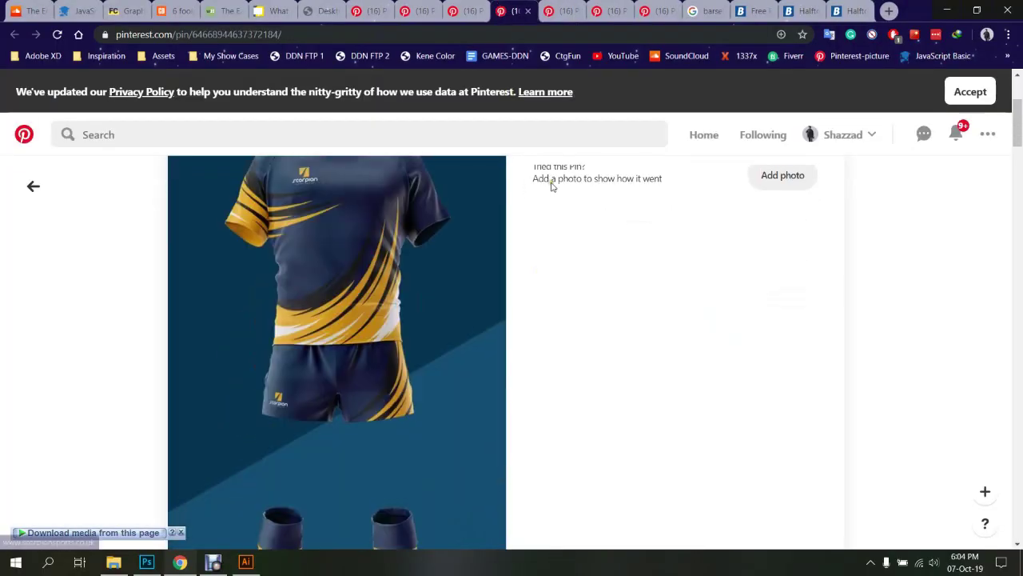
scroll(563, 196, "up", 1)
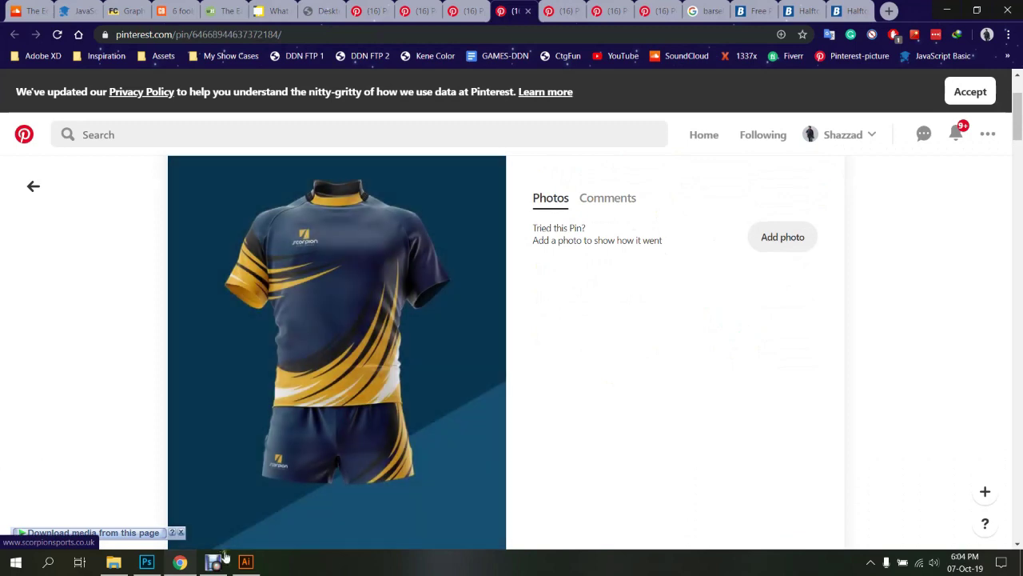
left_click(146, 562)
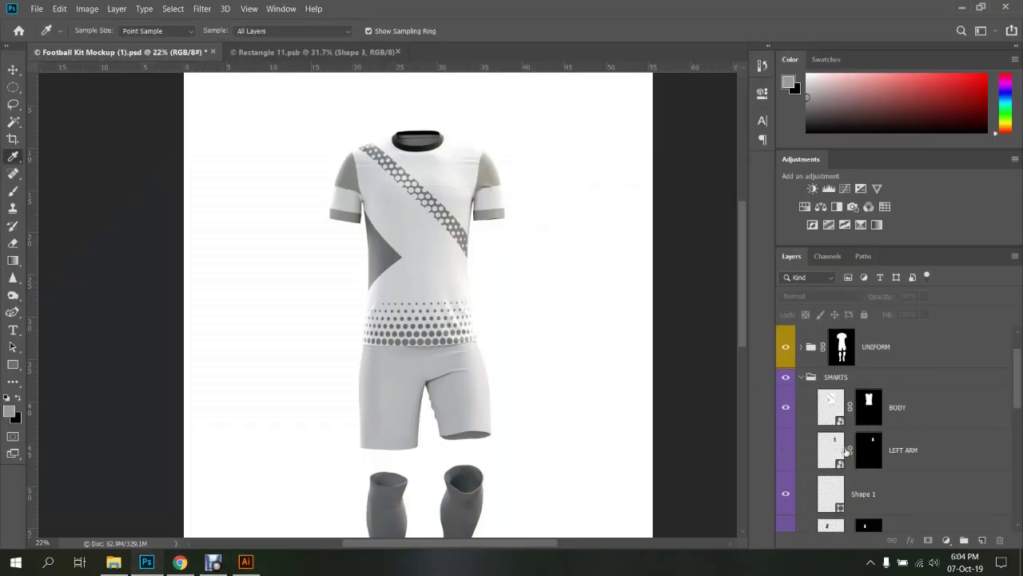
Delete the old Group 1 from the Rectangle 11 artwork
scroll(869, 416, "down", 2)
scroll(869, 416, "down", 1)
left_click(386, 54)
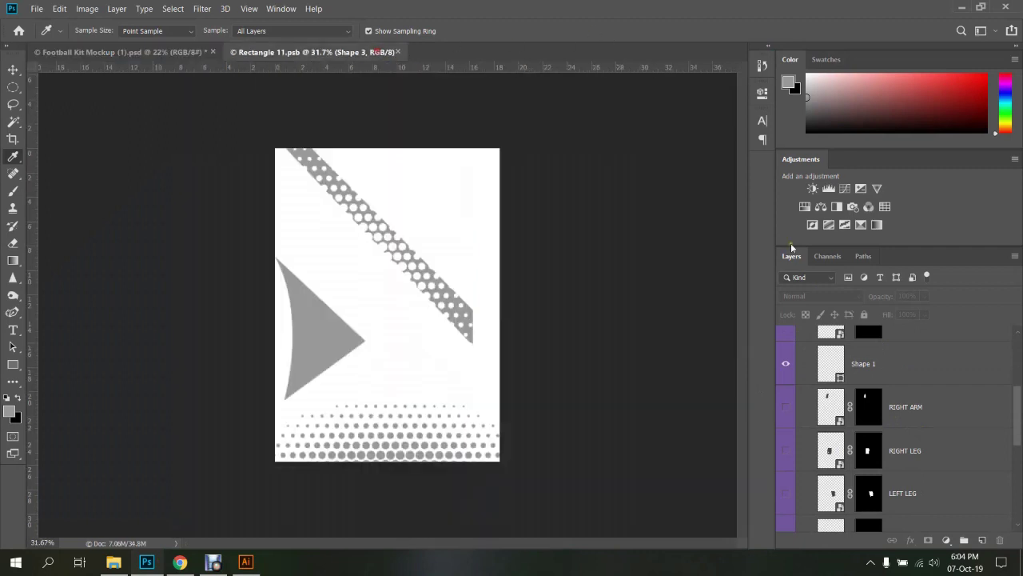
left_click(837, 377)
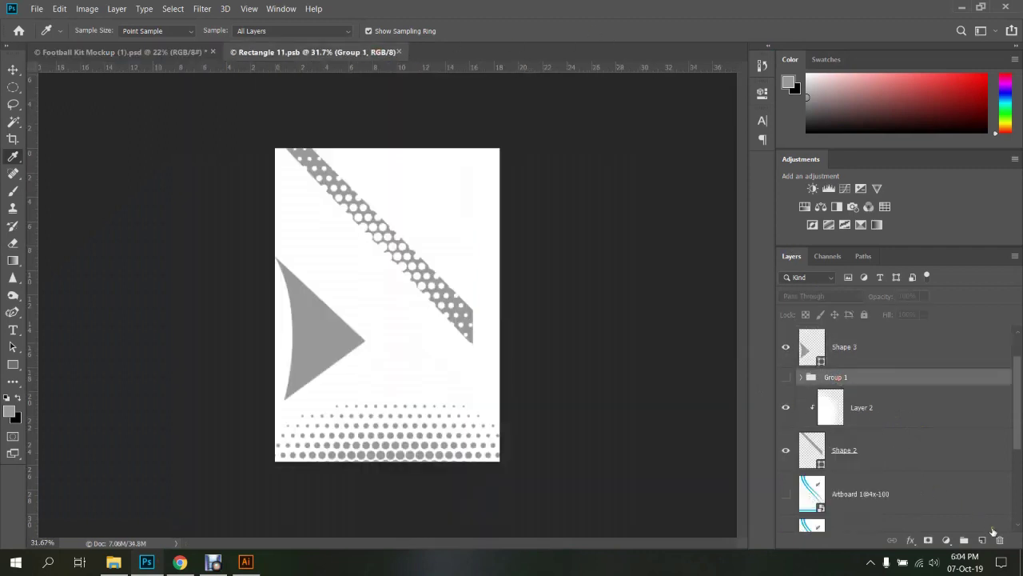
left_click(999, 540)
left_click(508, 217)
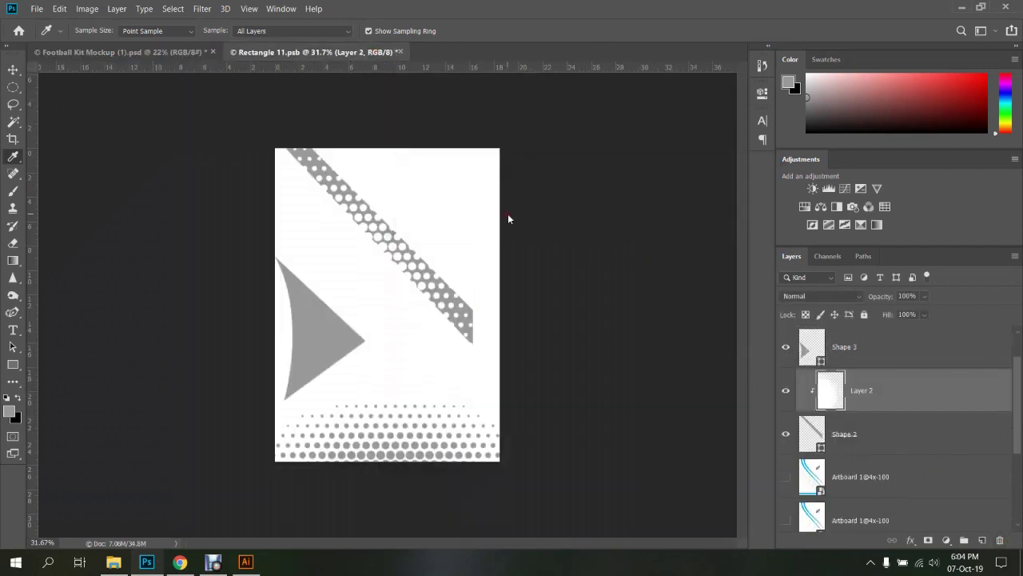
Group Layer 2 with Shape 2, then hide that group and the Shape 3 triangle
left_click(882, 440)
left_click(888, 389, "shift")
key("ctrl+g")
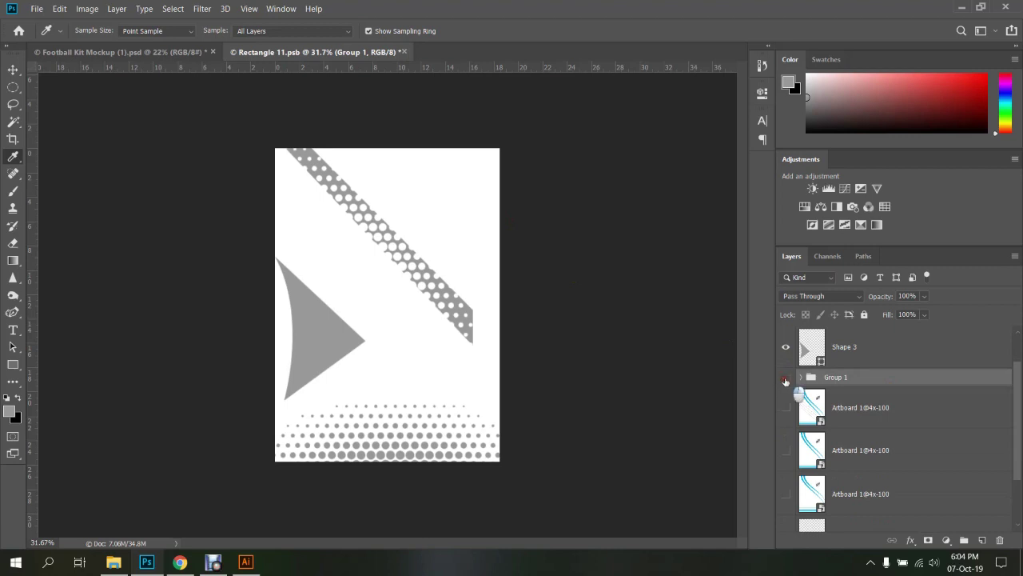
left_click(785, 377)
left_click(787, 347)
scroll(387, 305, "up", 1)
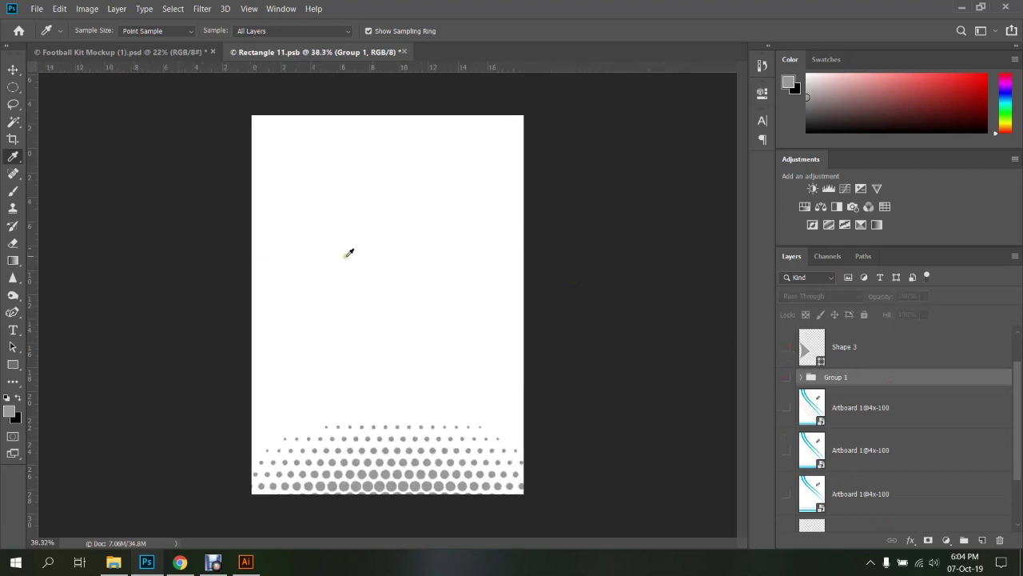
key("p")
key("super")
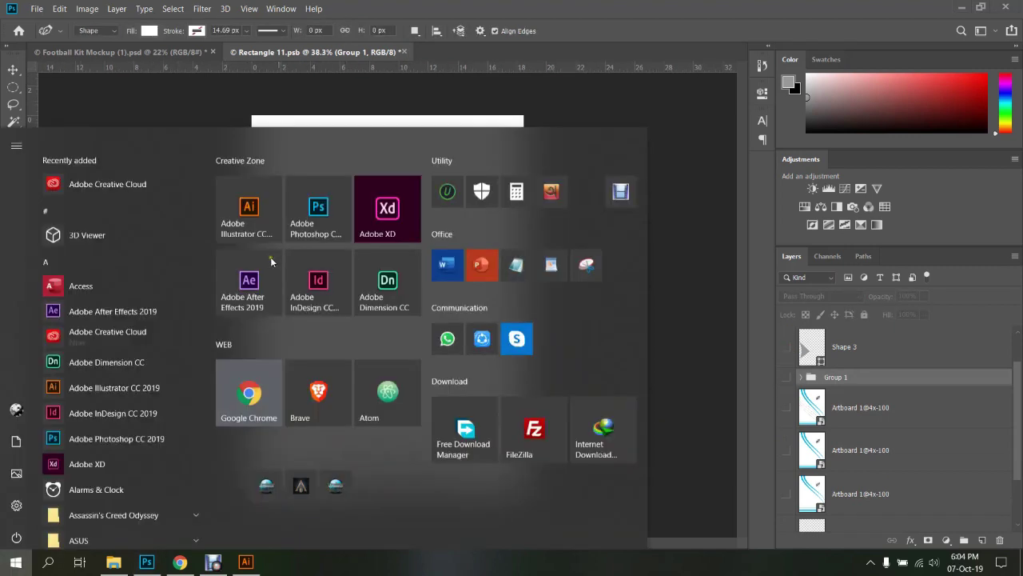
key("super")
scroll(271, 261, "up", 1)
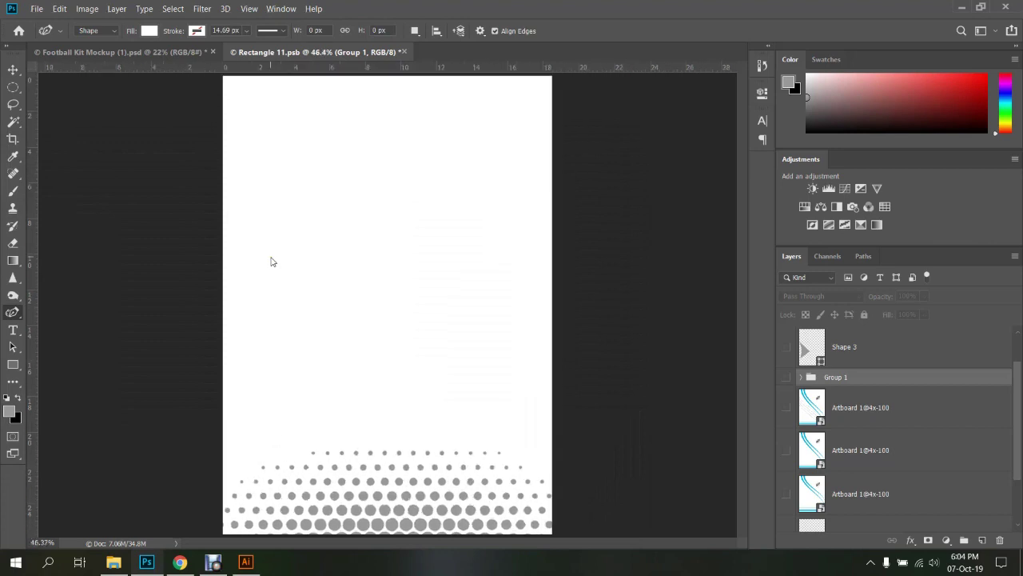
Draw a curved swoosh shape with the standard Pen tool from the left canvas edge
right_click(13, 312)
left_click(60, 311)
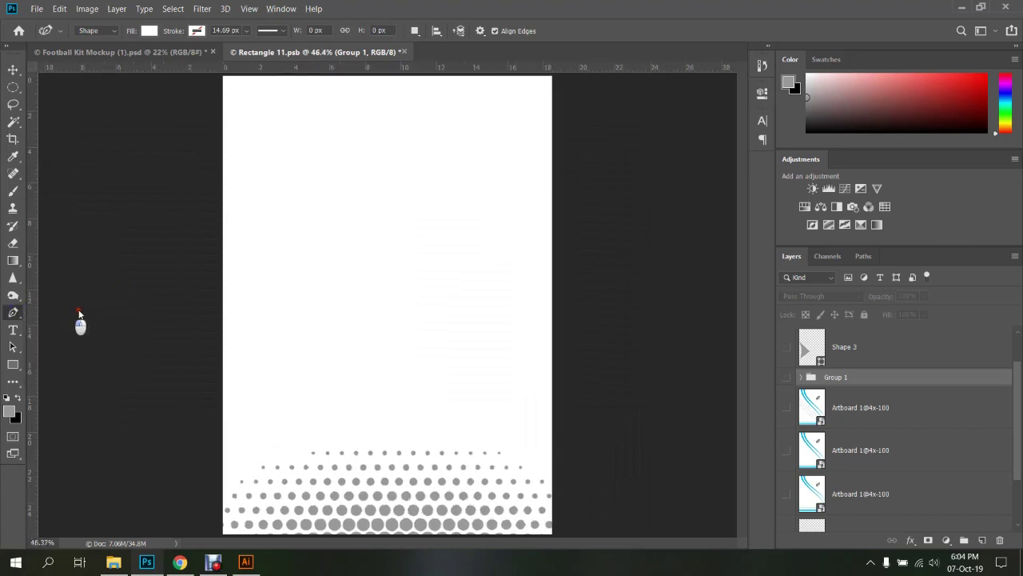
left_click(224, 228)
left_click_drag(384, 172, 447, 116)
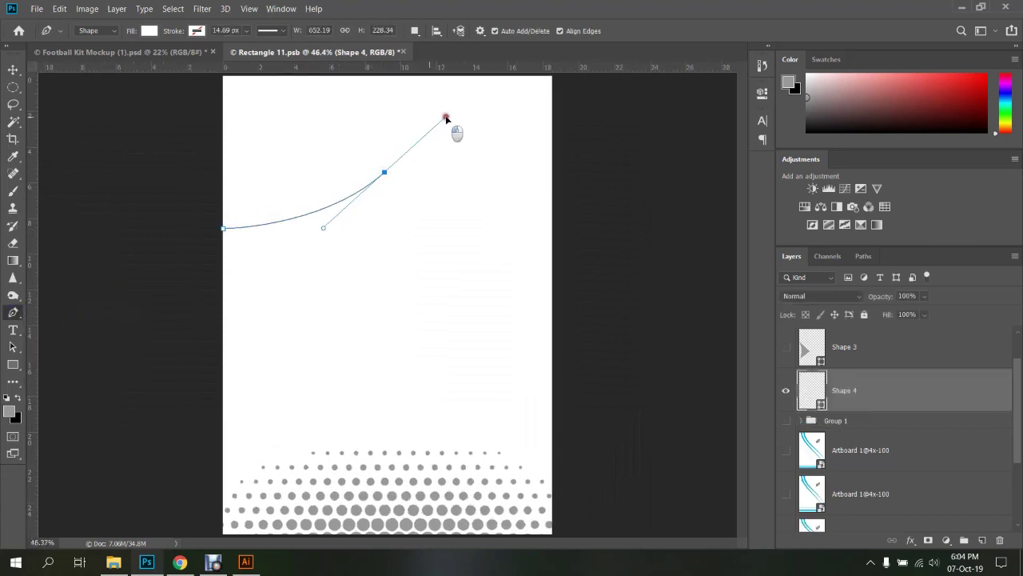
left_click(384, 173)
left_click_drag(224, 268, 72, 328)
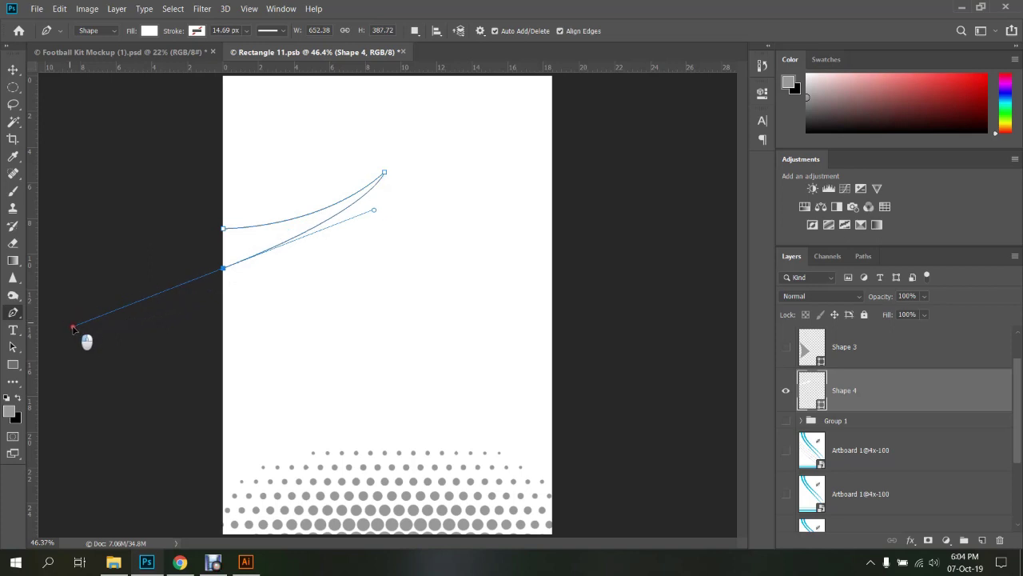
key("ctrl+z")
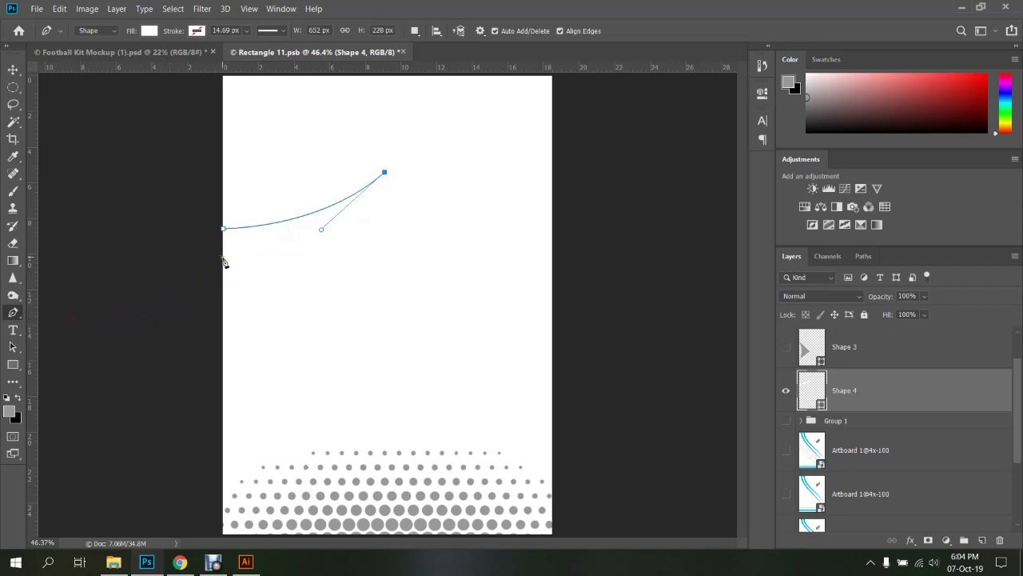
mouse_move(223, 257)
left_mouse_down()
mouse_move(86, 296)
mouse_move(116, 273)
left_mouse_up()
left_click(224, 259, "alt")
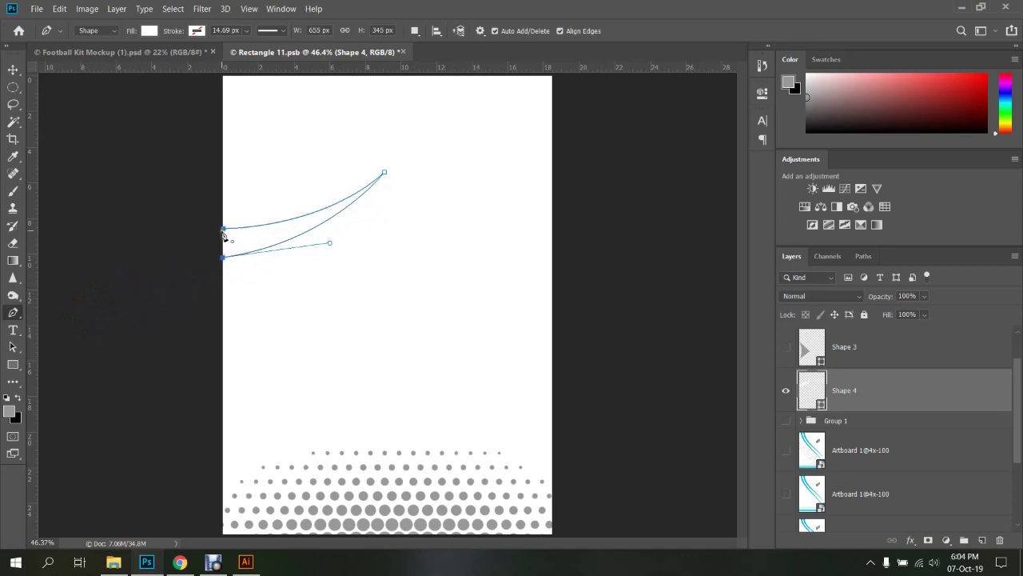
Fill the swoosh (Shape 4) grey, save Rectangle 11, and view the mockup
left_click(148, 30)
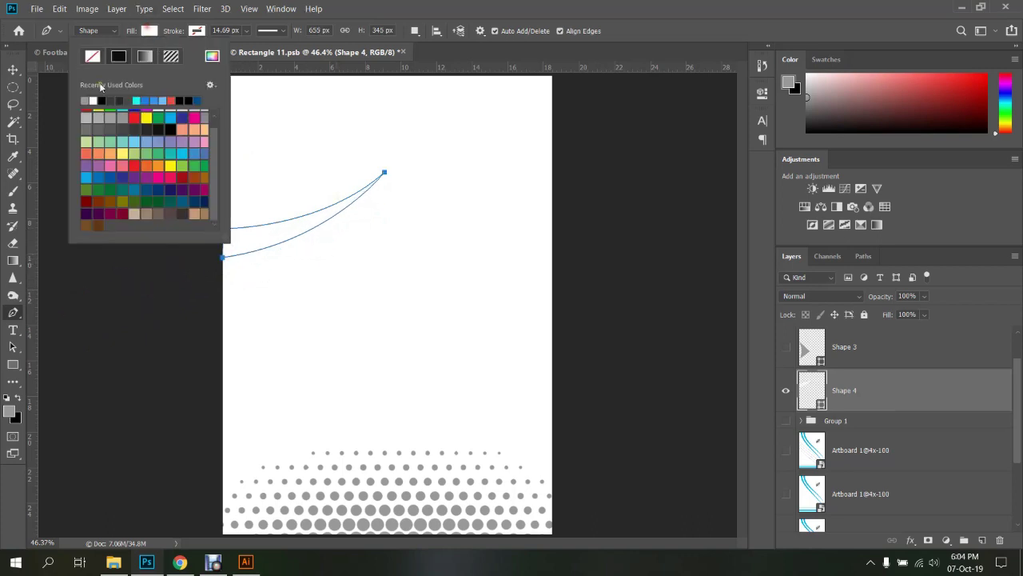
left_click(85, 100)
key("Return")
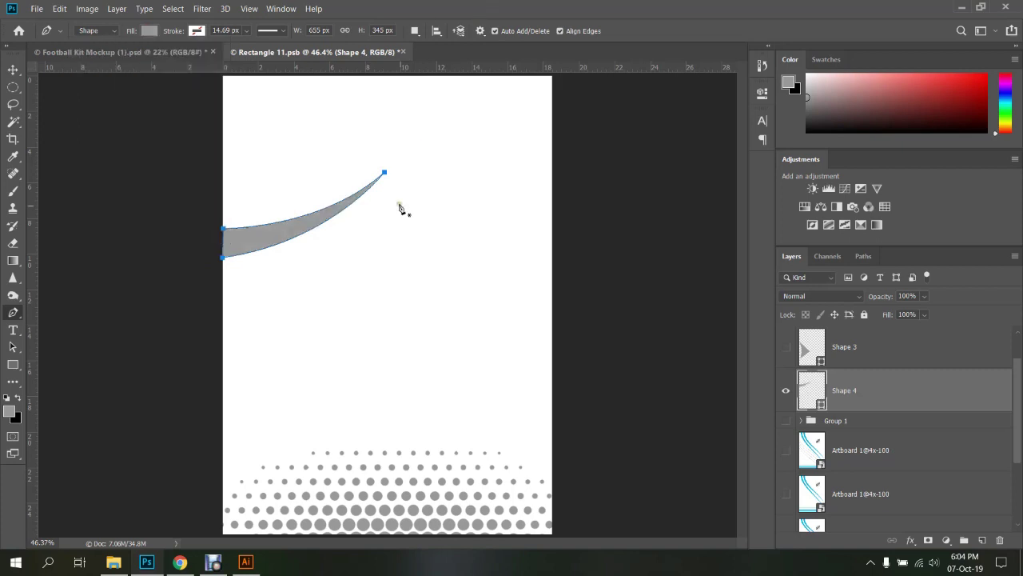
key("v")
key("ctrl+s")
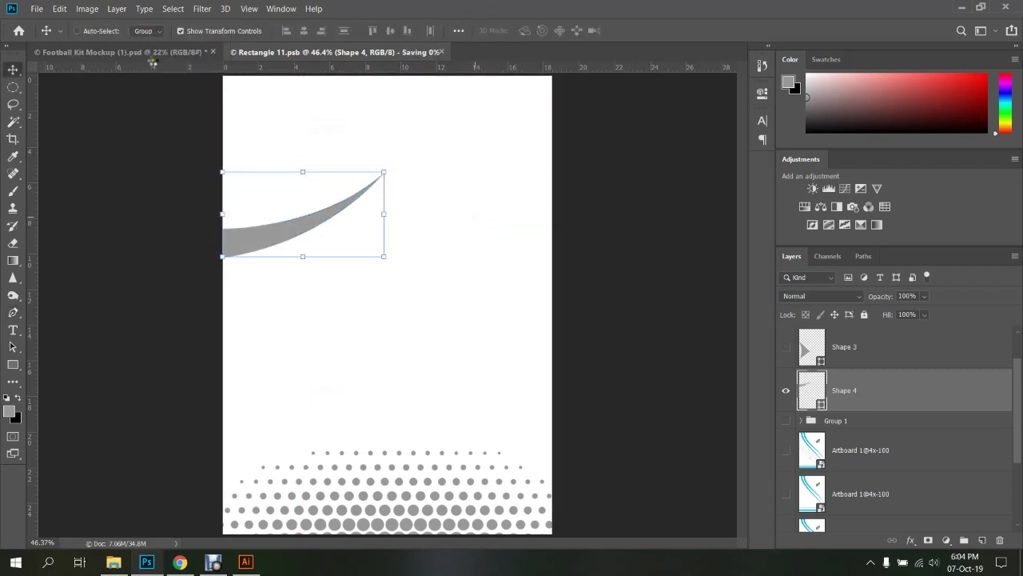
left_click(153, 54)
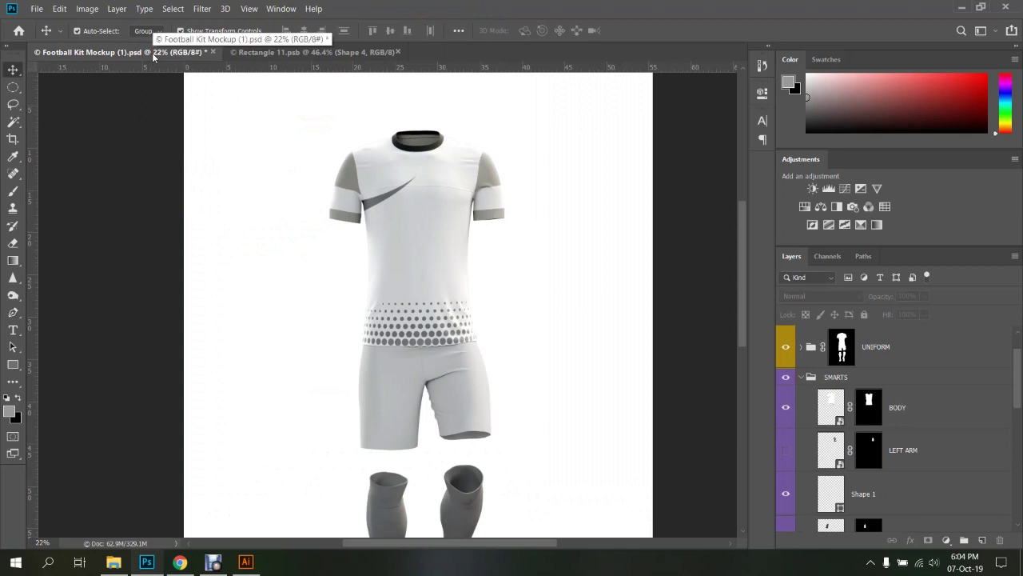
Enlarge the swoosh with Free Transform and shift it slightly down
left_click(292, 51)
left_click_drag(417, 164, 456, 138)
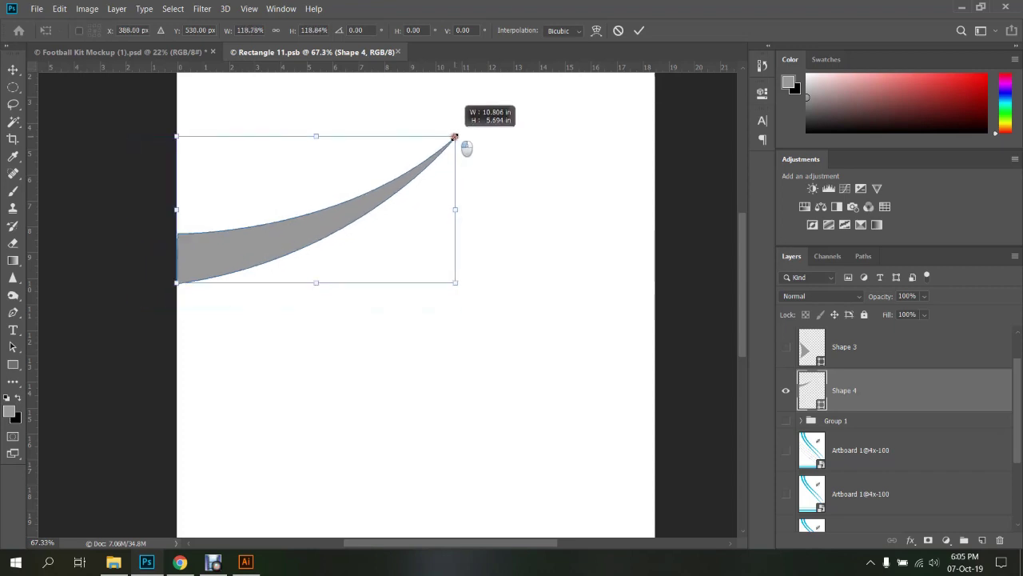
left_click_drag(456, 139, 468, 131)
left_click_drag(290, 247, 283, 275)
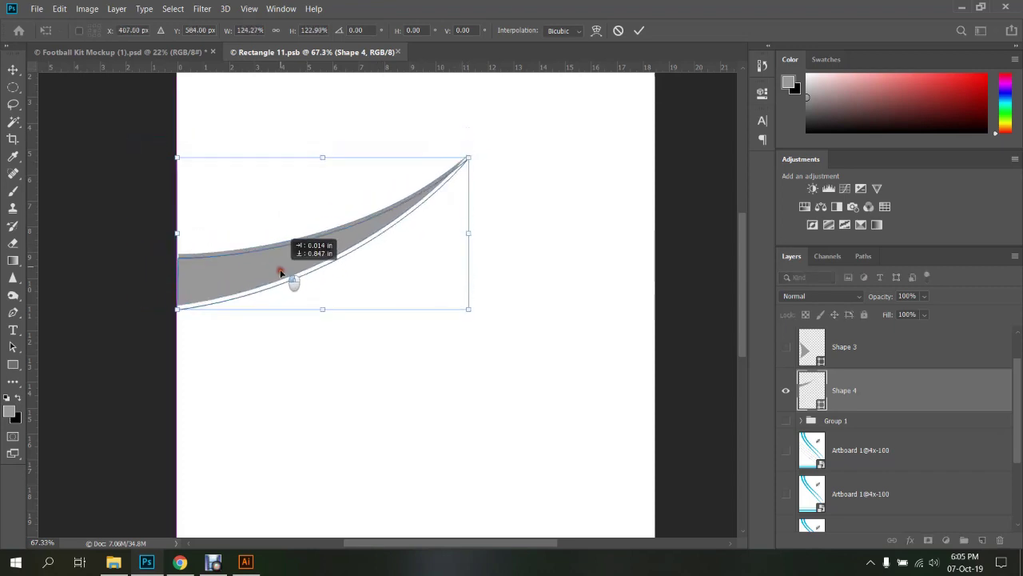
scroll(480, 160, "down", 2)
left_click(638, 31)
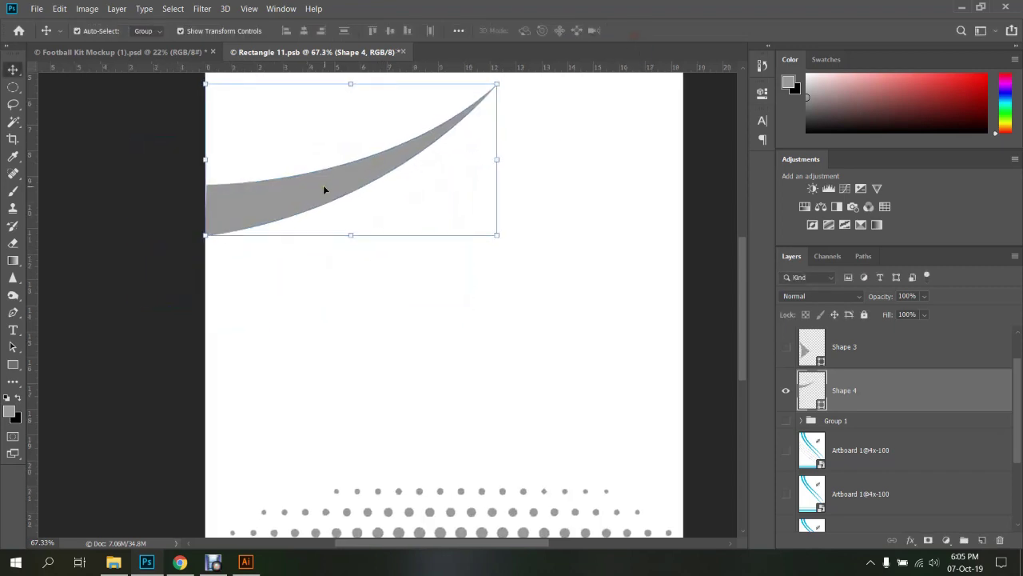
Place a smaller swoosh copy beneath the original, save, and view the mockup
mouse_move(323, 185)
left_mouse_down()
mouse_move(325, 289)
mouse_move(293, 208)
mouse_move(288, 270)
left_mouse_up()
left_click_drag(498, 151, 375, 232)
left_click_drag(239, 298, 240, 270)
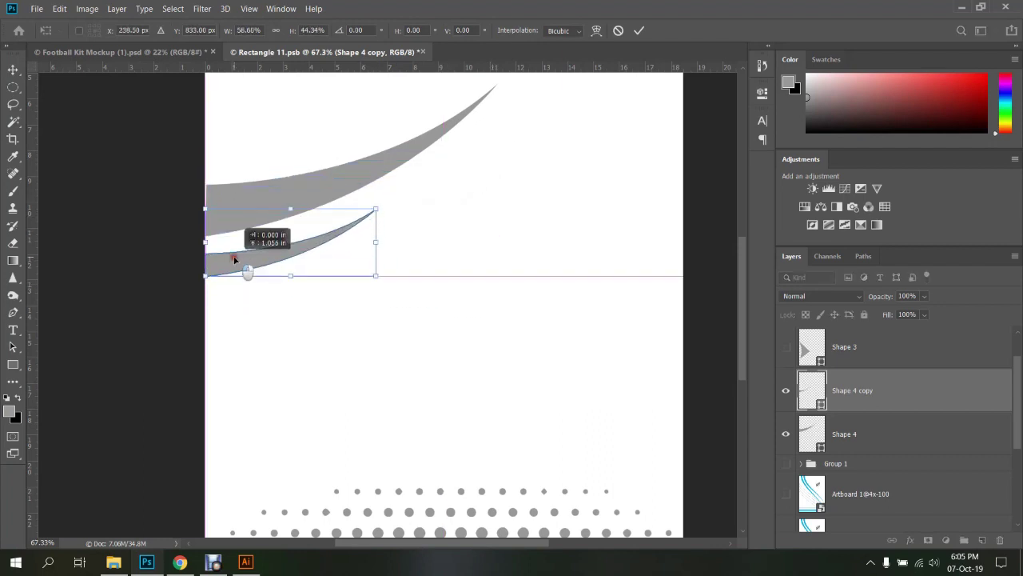
mouse_move(375, 209)
left_mouse_down()
mouse_move(466, 176)
mouse_move(445, 193)
left_mouse_up()
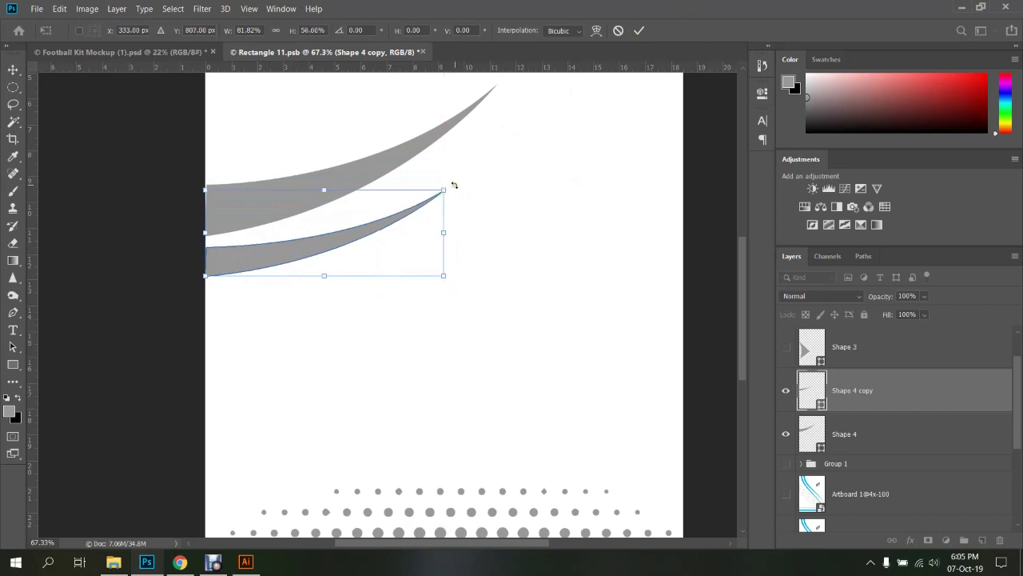
key("Return")
key("ctrl+s")
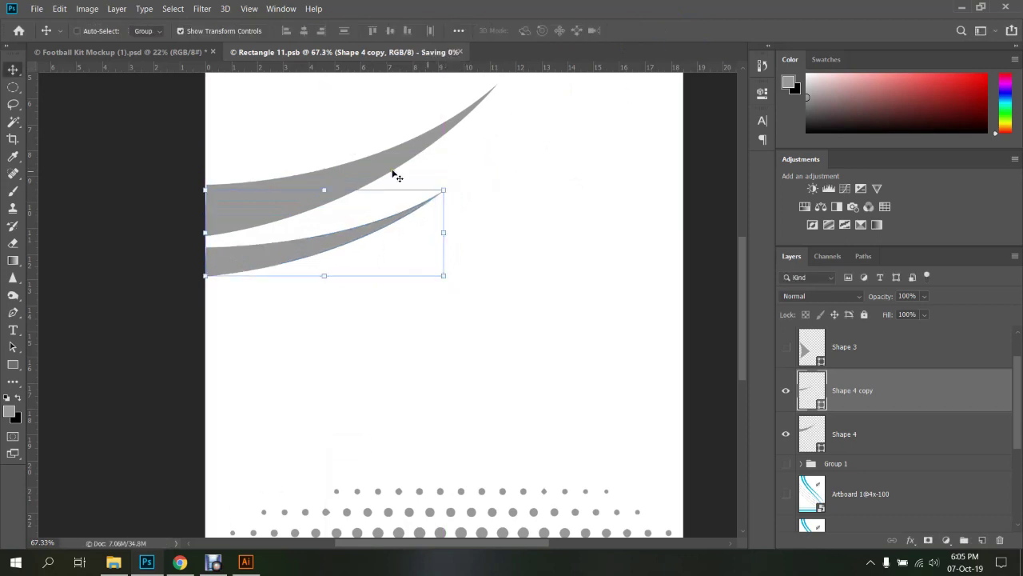
left_click(151, 52)
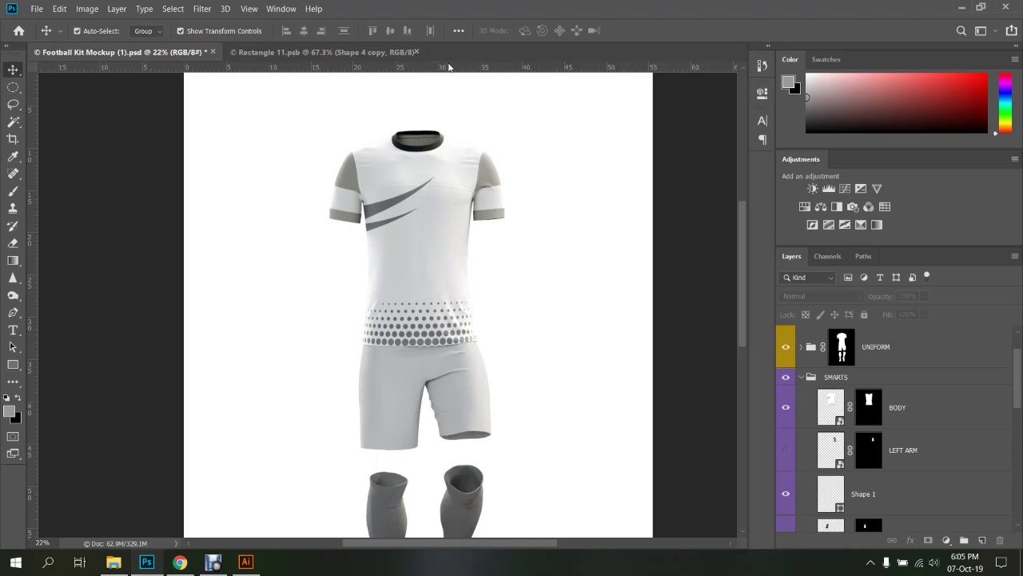
Tilt the second swoosh slightly and check it on the kit mockup
left_click(320, 52)
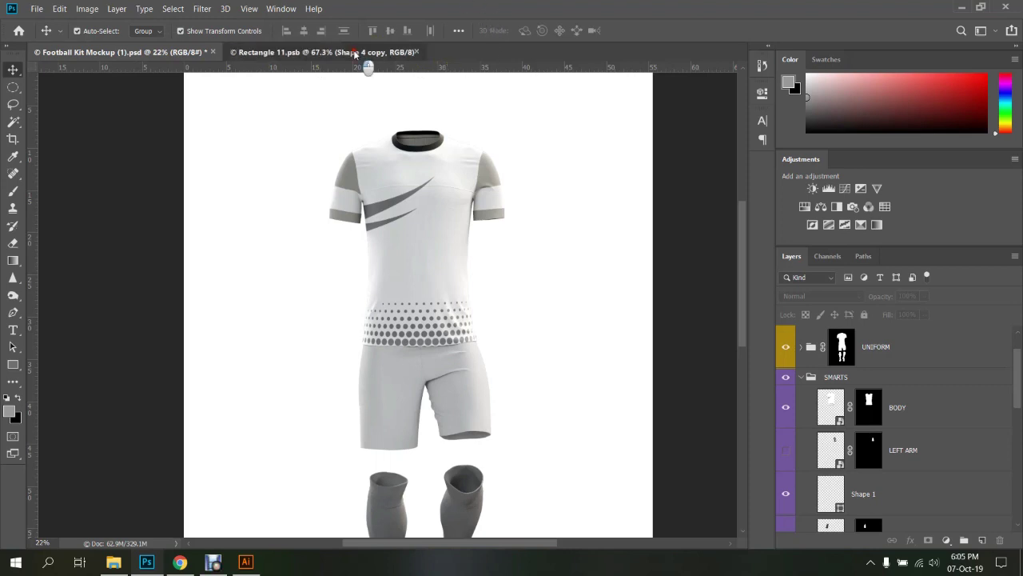
left_click_drag(452, 282, 458, 263)
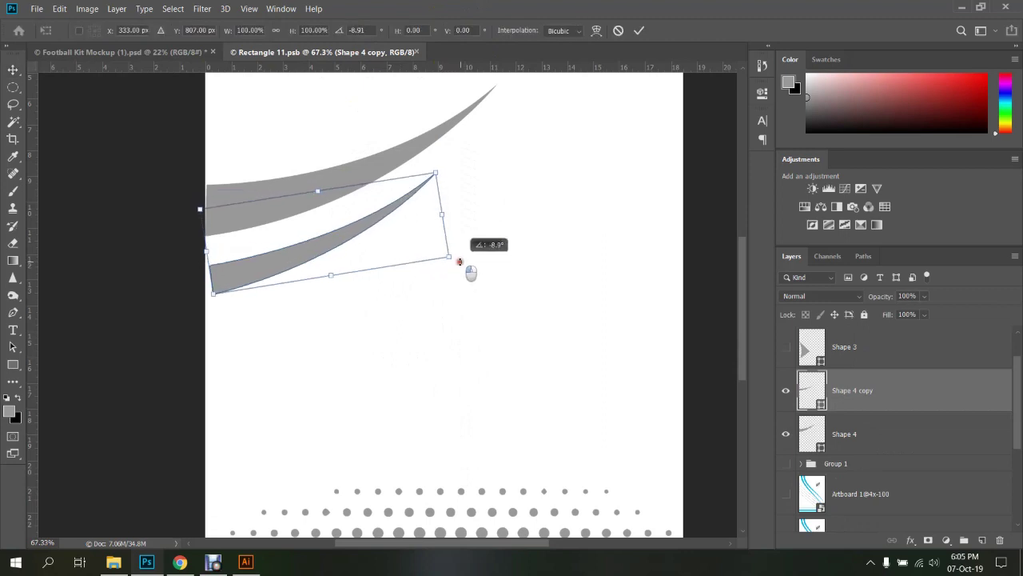
left_click_drag(459, 263, 466, 268)
left_click(640, 31)
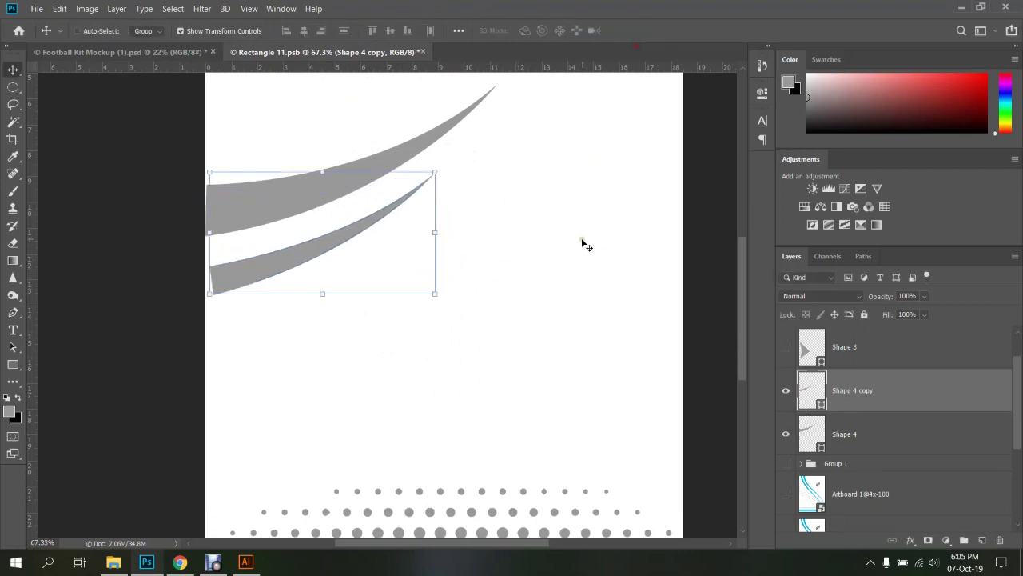
left_click(147, 53)
scroll(429, 222, "up", 3)
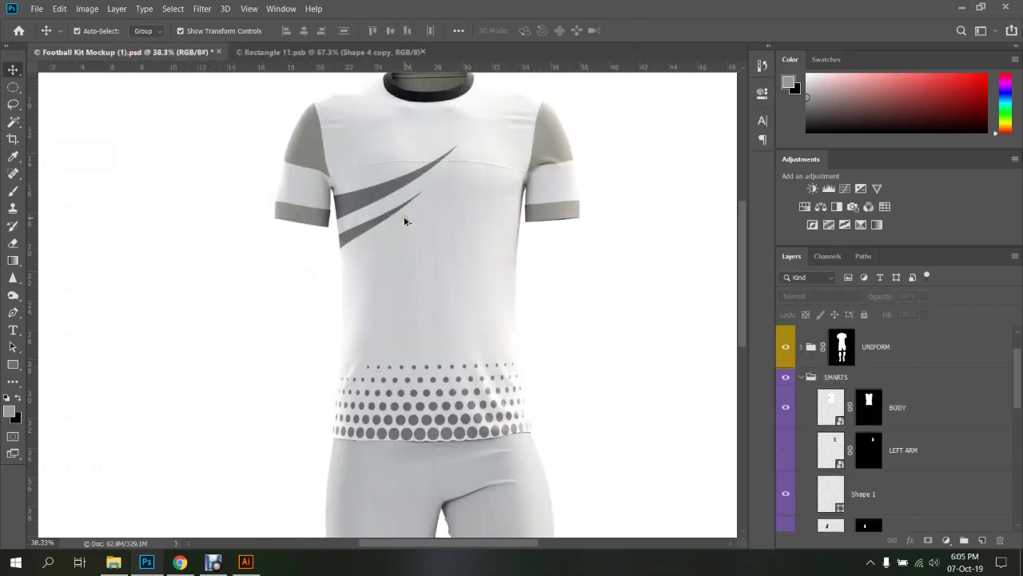
scroll(406, 220, "up", 2)
scroll(406, 220, "down", 2)
scroll(406, 221, "down", 1)
Duplicate a third swoosh at about 84% width beneath the others, then view the whole kit
left_click(324, 51)
left_click_drag(282, 262, 285, 318)
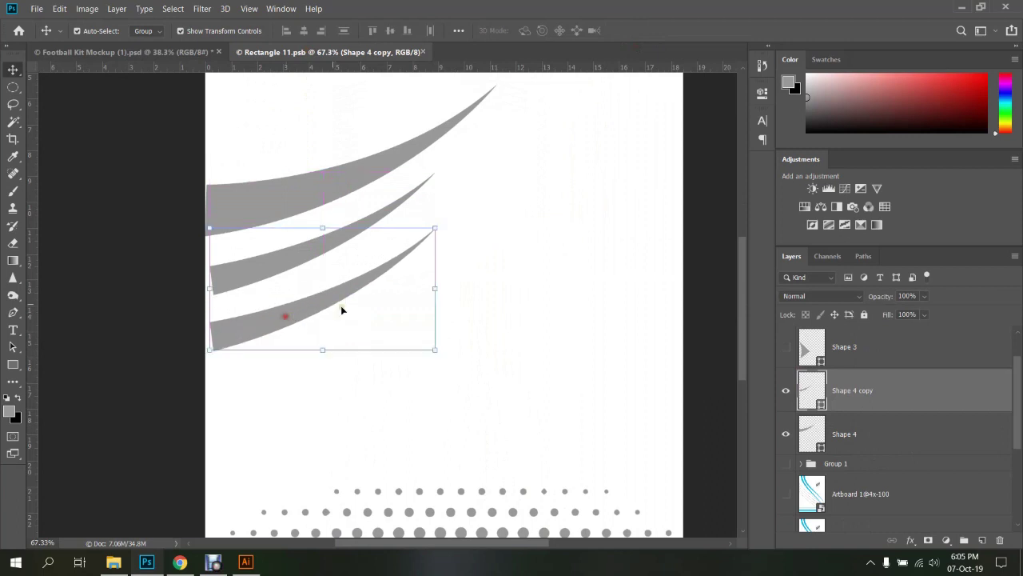
key("ctrl+alt+t")
left_click_drag(457, 361, 455, 361)
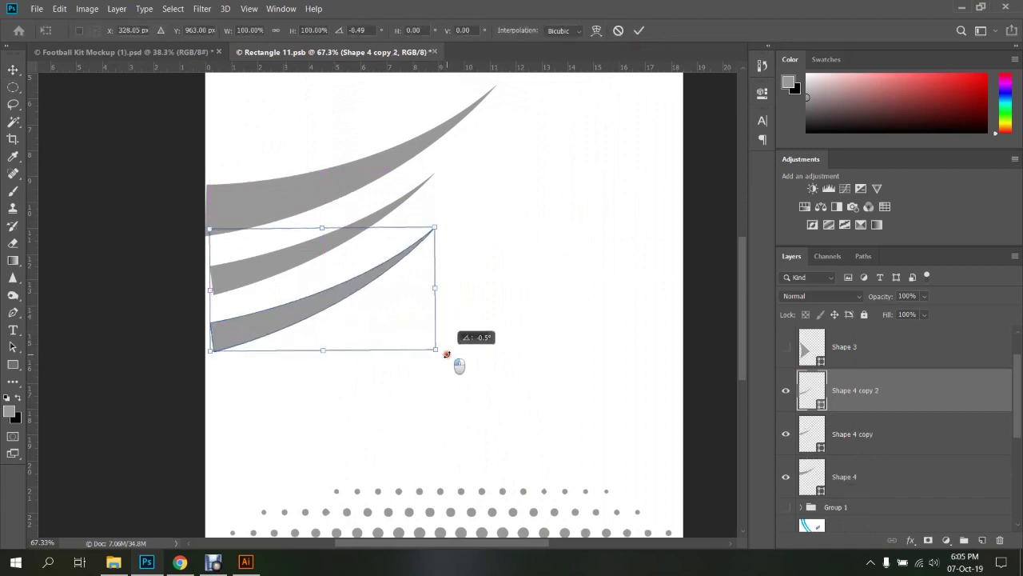
mouse_move(435, 228)
left_mouse_down()
mouse_move(401, 256)
mouse_move(411, 244)
left_mouse_up()
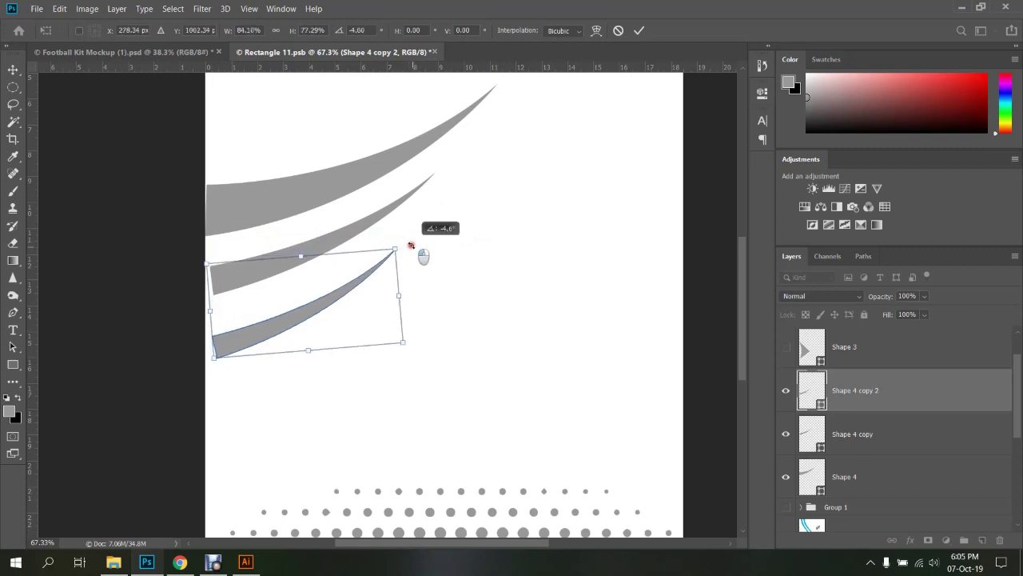
left_click_drag(346, 306, 304, 298)
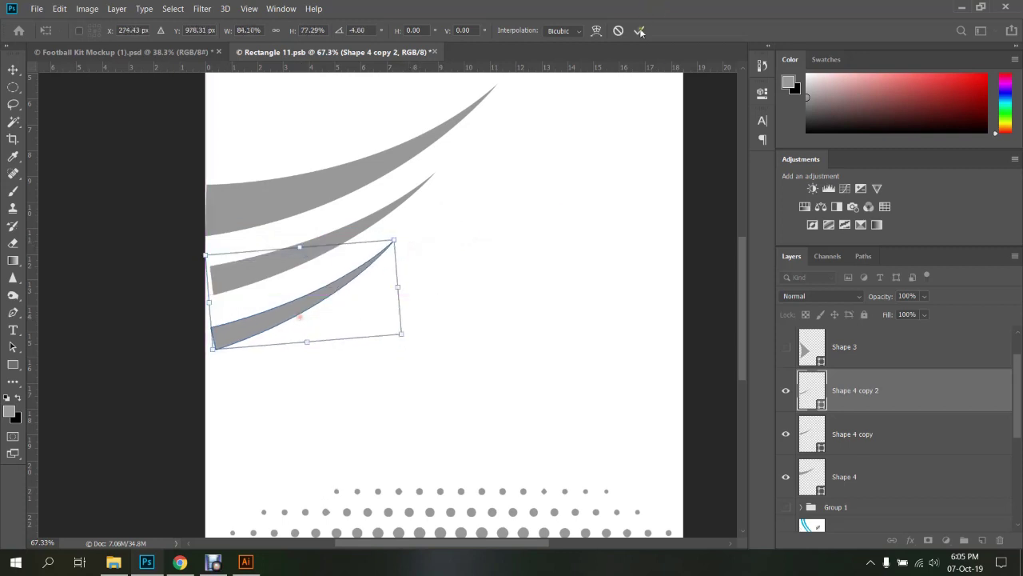
key("Return")
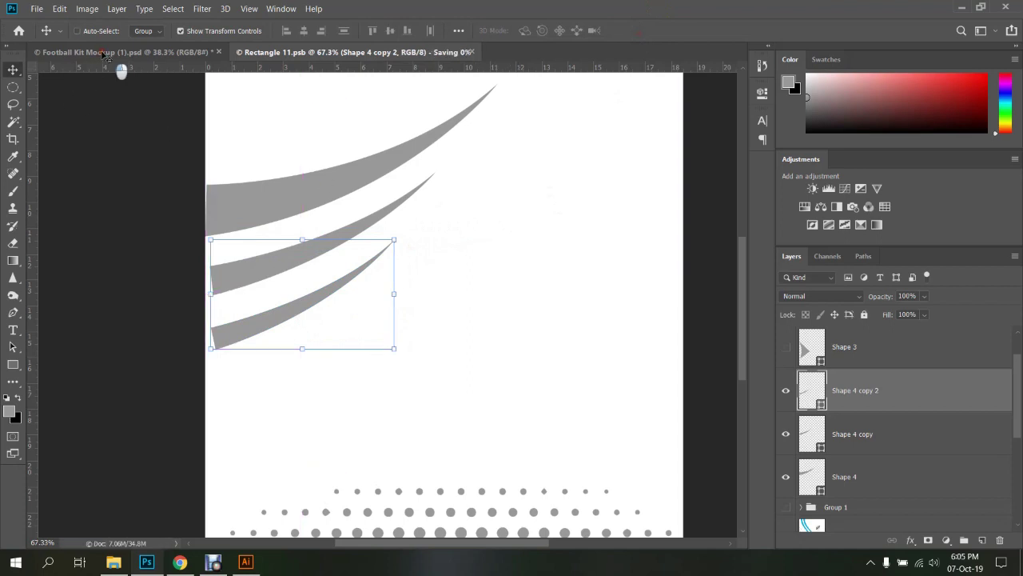
left_click(148, 52)
key("ctrl+0")
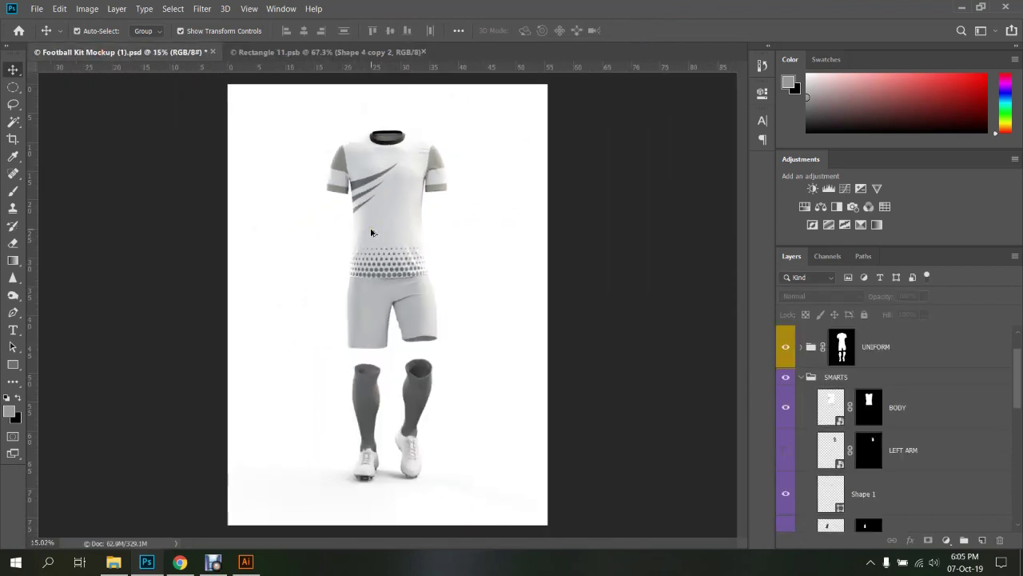
scroll(406, 160, "up", 5, "alt")
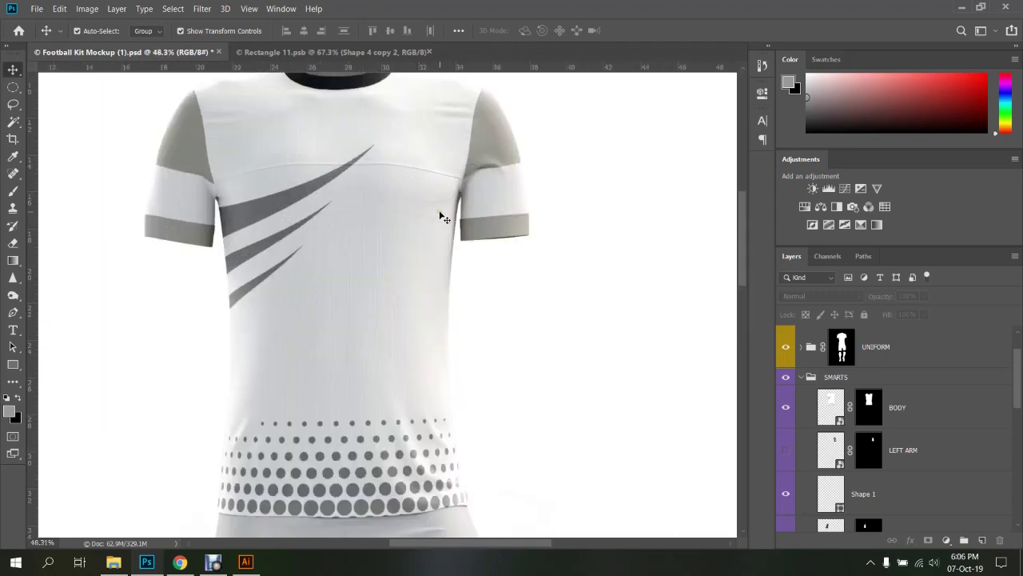
left_click(247, 562)
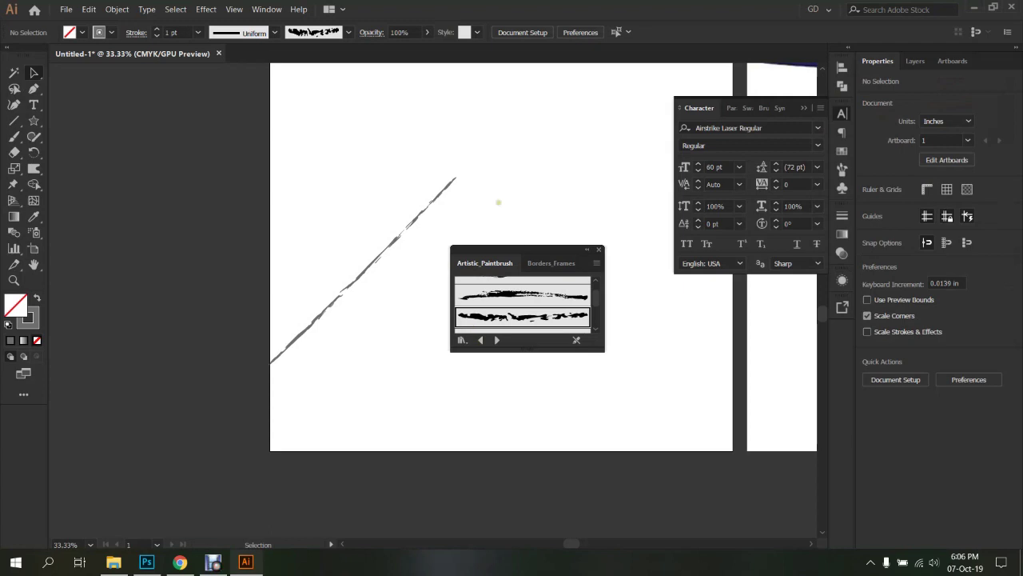
left_click(598, 251)
scroll(594, 244, "down", 3, "alt")
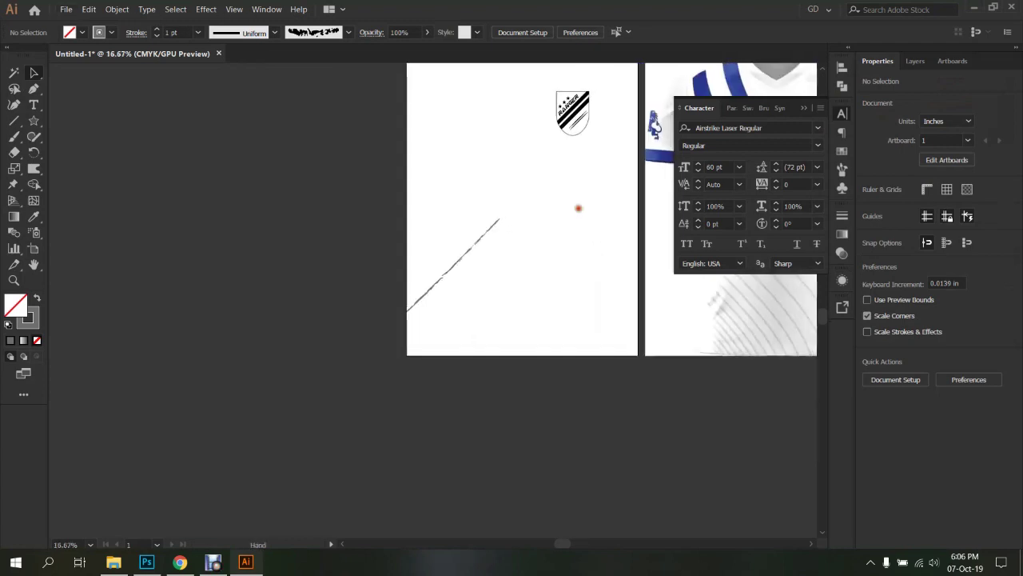
scroll(523, 201, "up", 5, "alt")
left_click_drag(283, 119, 575, 389)
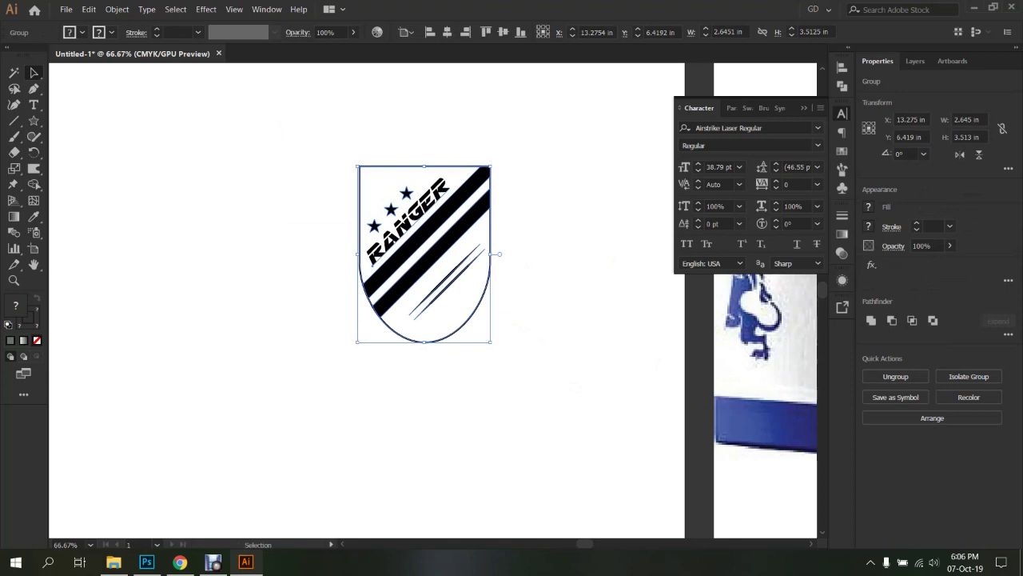
left_click(523, 294)
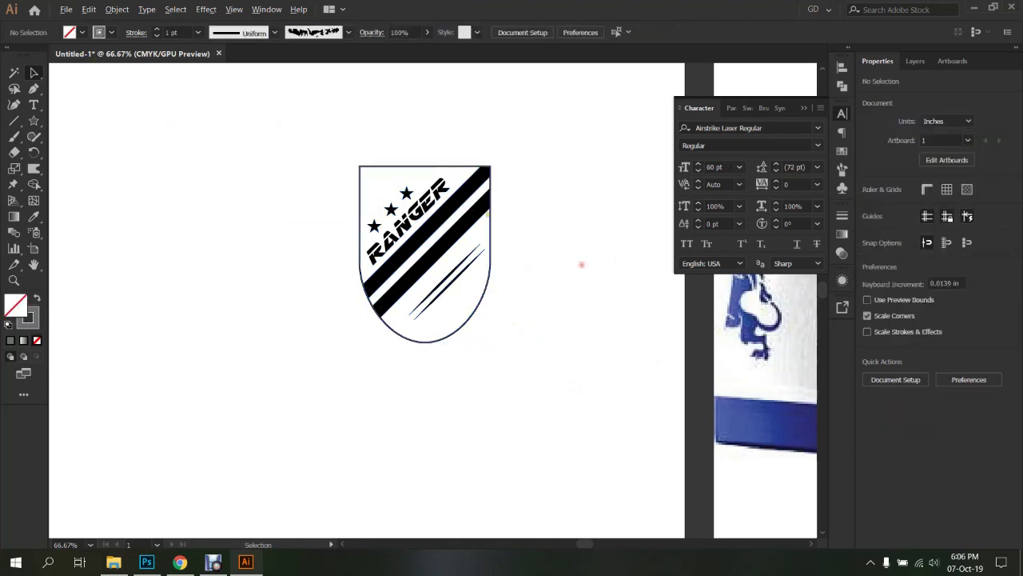
scroll(583, 263, "up", 3, "alt")
scroll(557, 229, "down", 3, "alt")
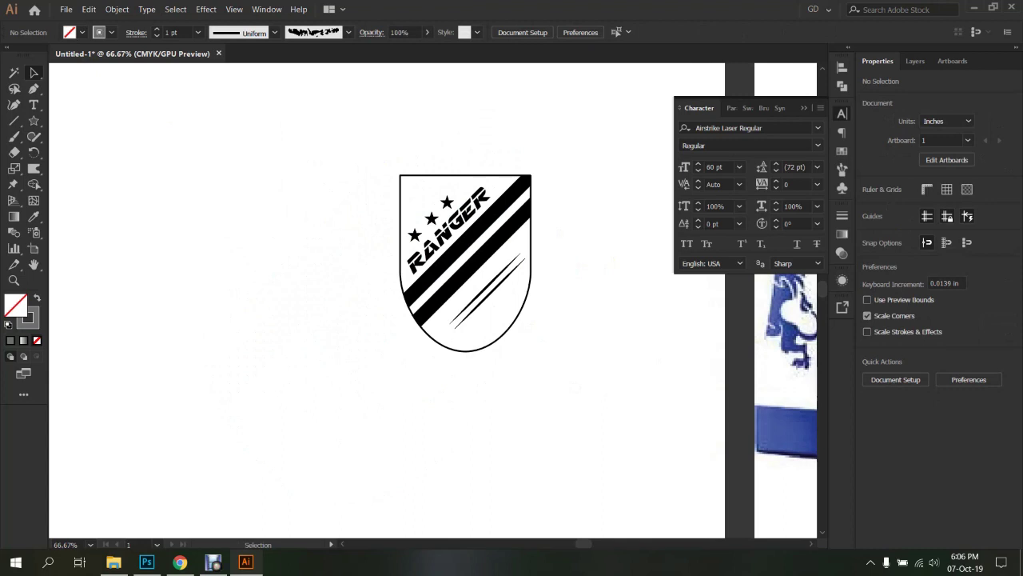
left_click(146, 562)
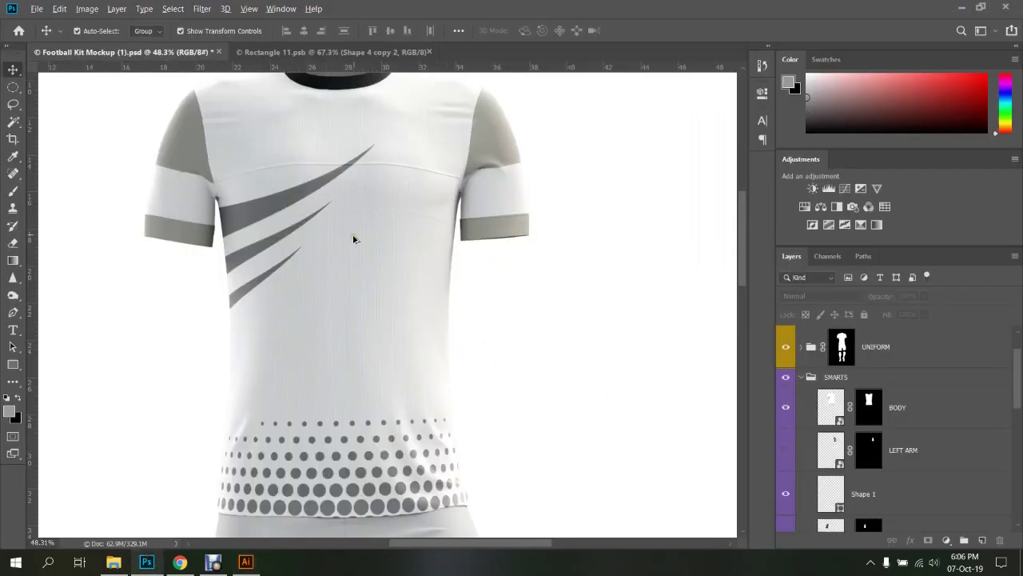
Pick light blue from the Swatches panel as the foreground colour
scroll(354, 236, "down", 1, "alt")
left_click(336, 52)
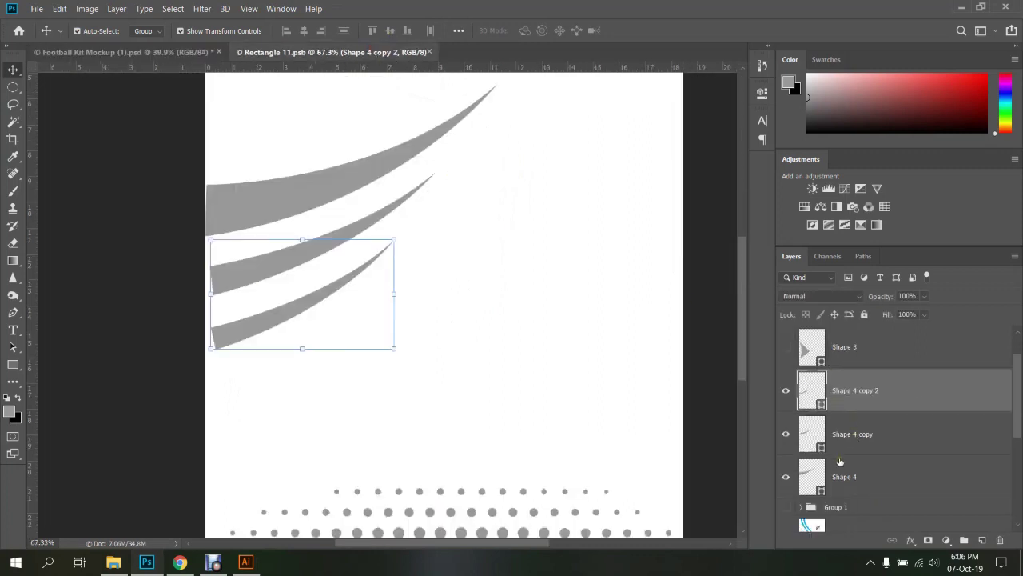
left_click(840, 468, "shift")
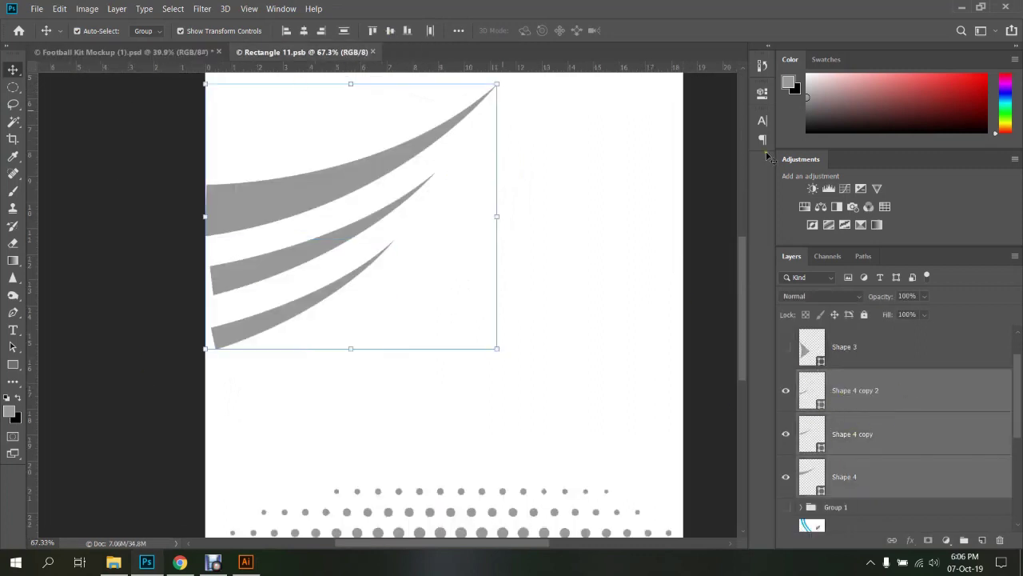
left_click(827, 60)
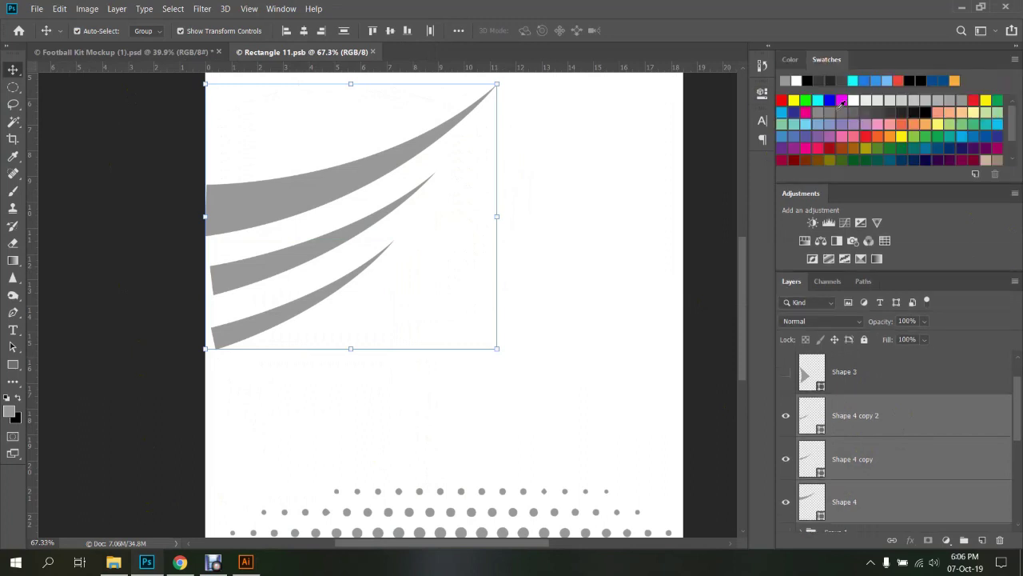
left_click(788, 113)
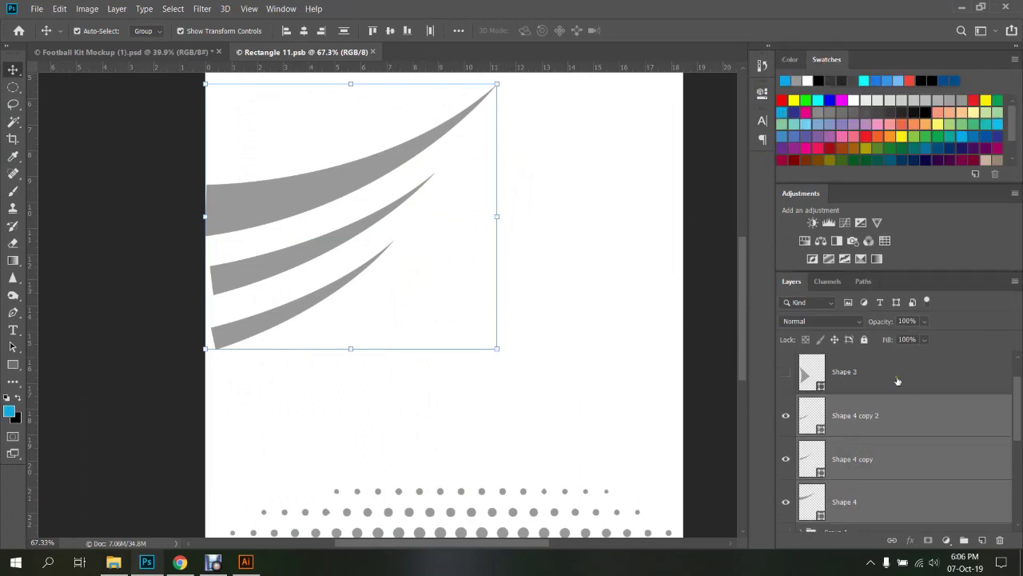
Fill Shape 4 copy 2, Shape 4 copy and Shape 4 light blue, save, and view the mockup
left_click(866, 411)
key("alt+BackSpace")
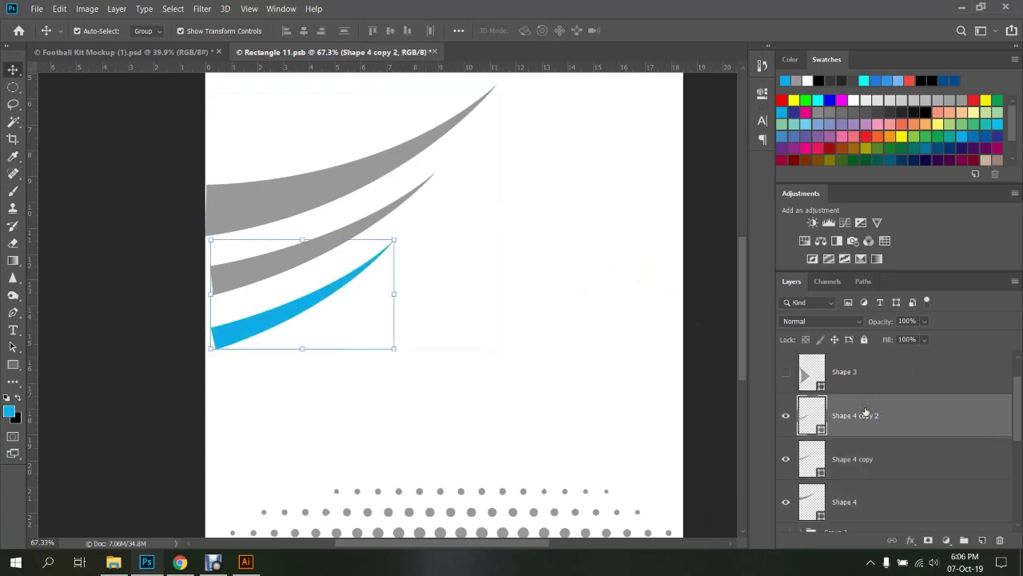
left_click(865, 459)
key("alt+BackSpace")
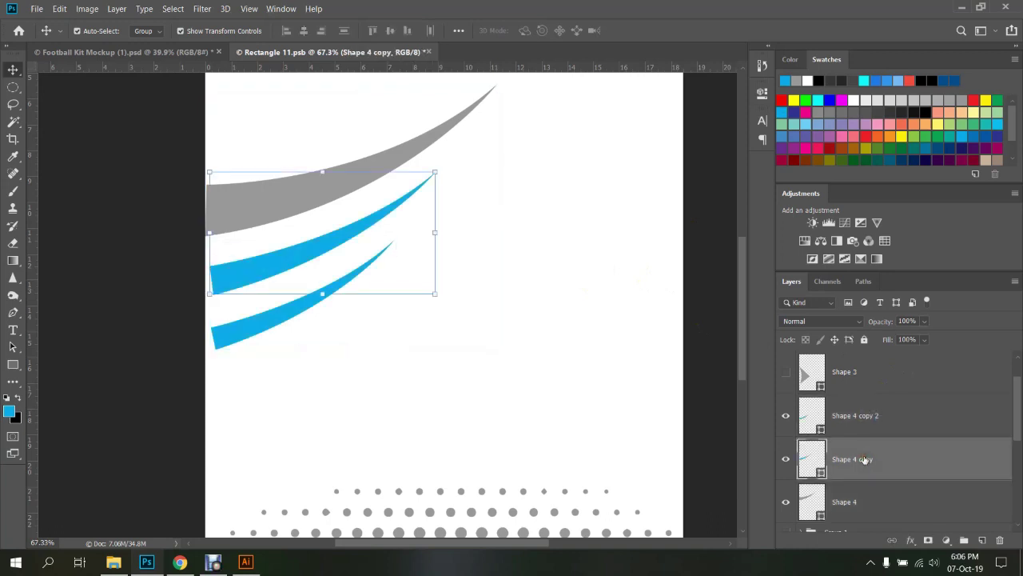
left_click(875, 501)
key("alt+BackSpace")
key("ctrl+s")
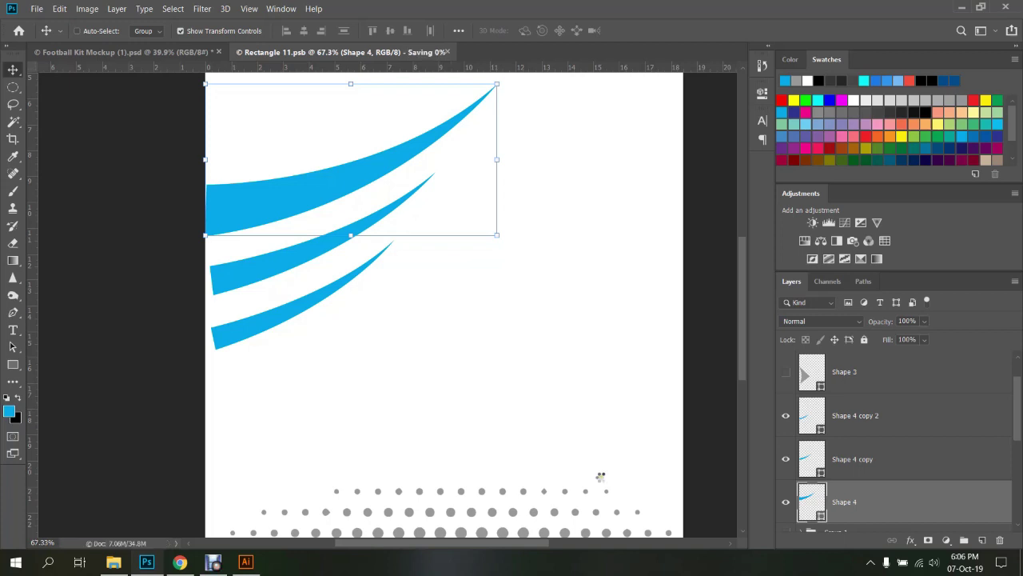
left_click(112, 52)
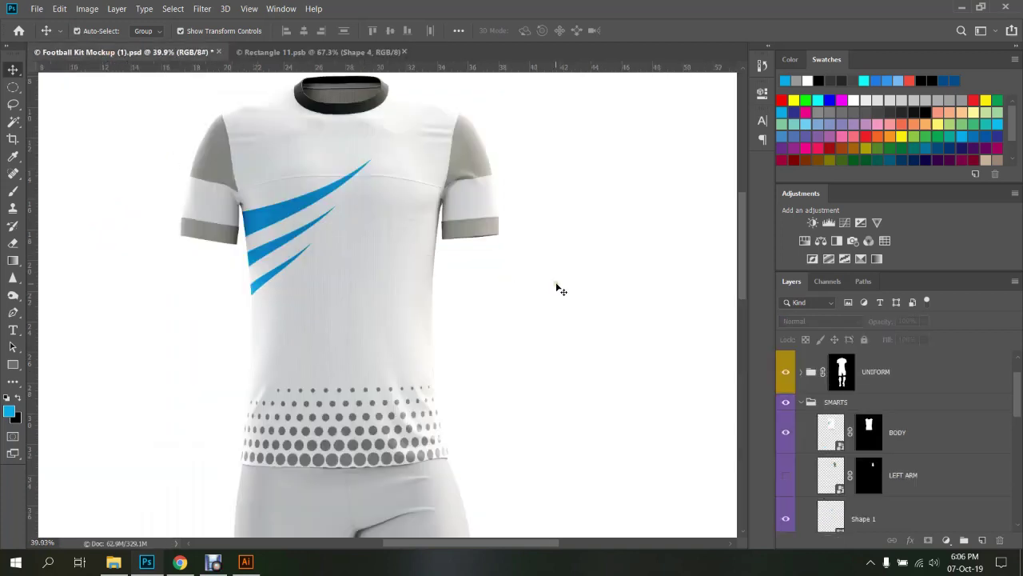
scroll(559, 289, "down", 3)
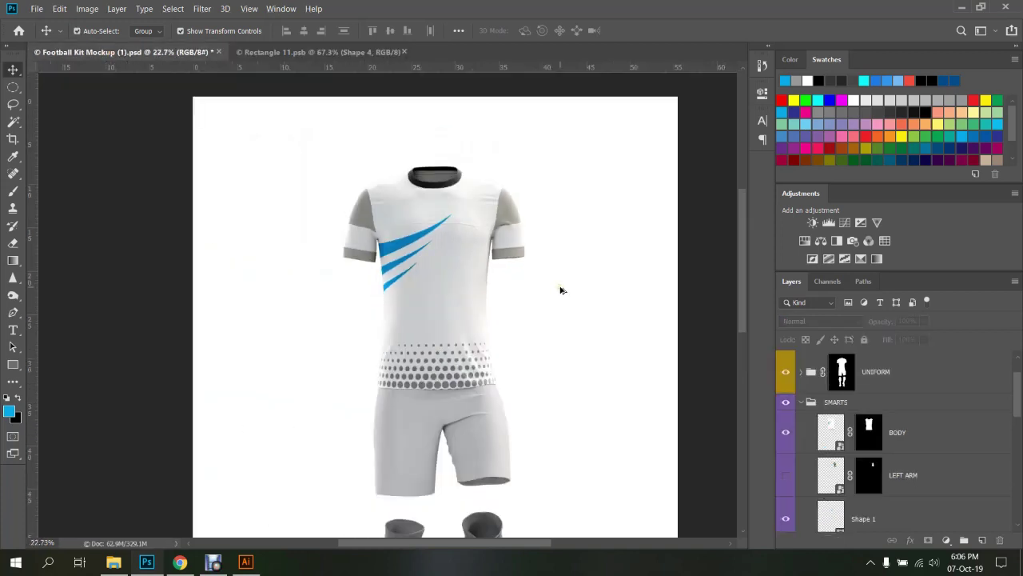
In Rectangle 11, try a light-blue fill on the halftone dots Layer 1, then undo it
left_click(320, 49)
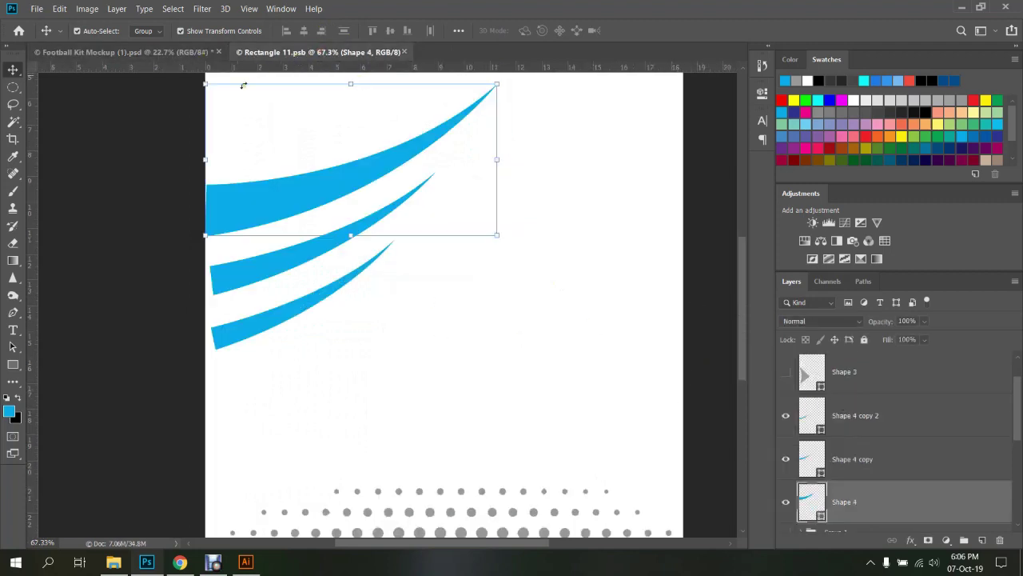
scroll(868, 410, "down", 2)
scroll(832, 436, "down", 3)
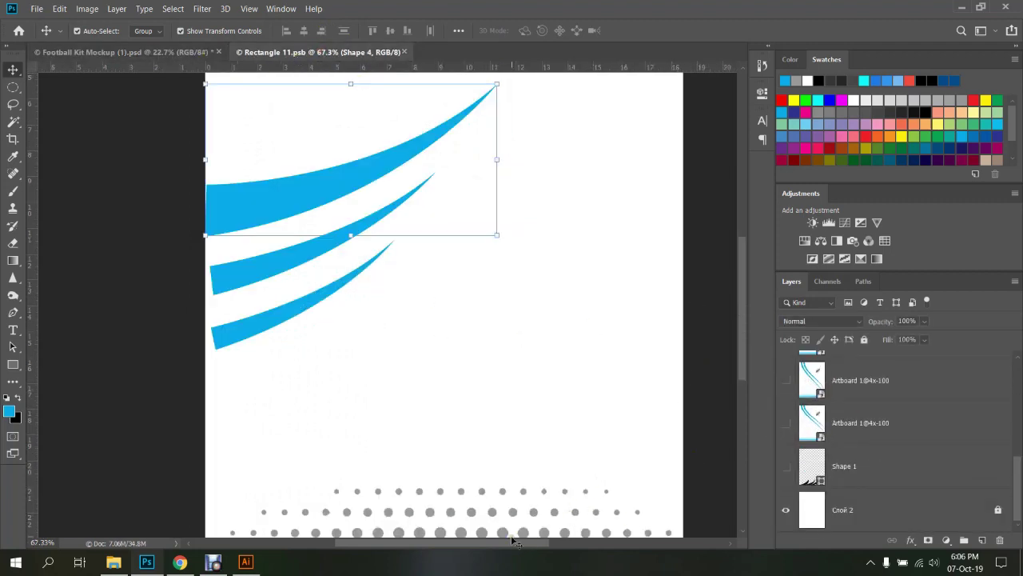
scroll(831, 471, "up", 3)
scroll(845, 463, "down", 2)
scroll(814, 472, "up", 5)
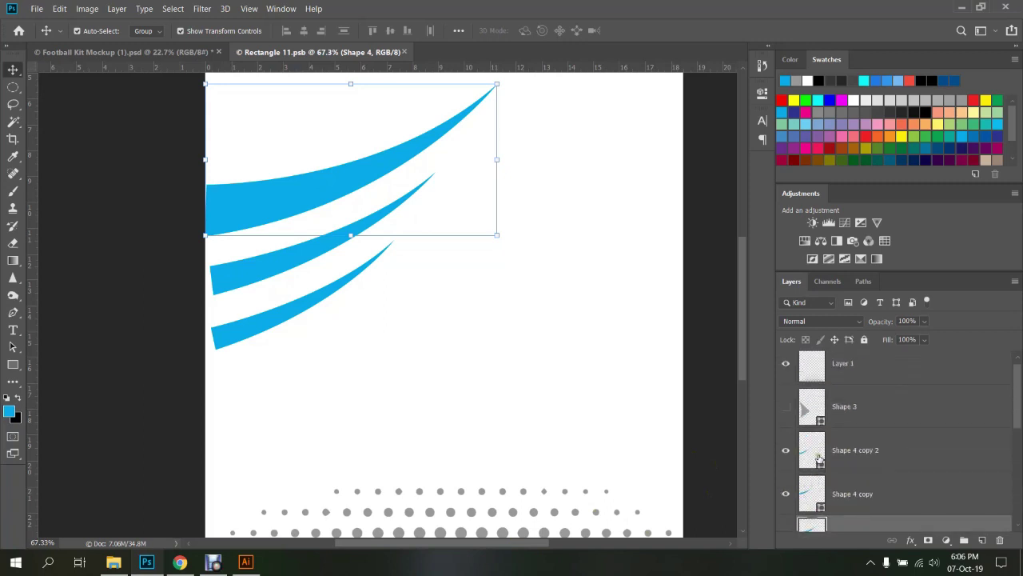
scroll(808, 488, "down", 1)
scroll(808, 479, "down", 1)
scroll(806, 468, "down", 2)
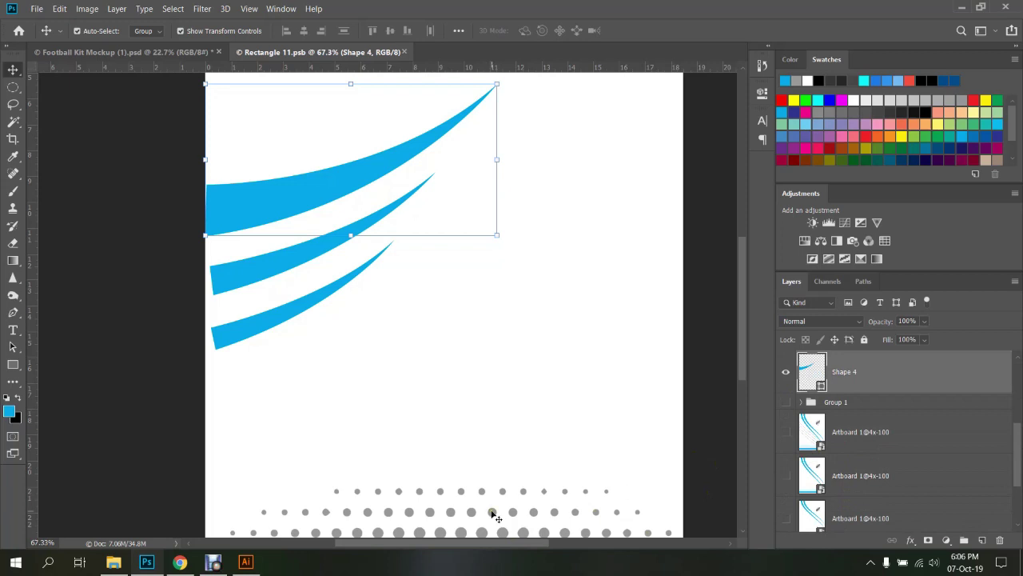
scroll(492, 514, "down", 1)
left_click(491, 514)
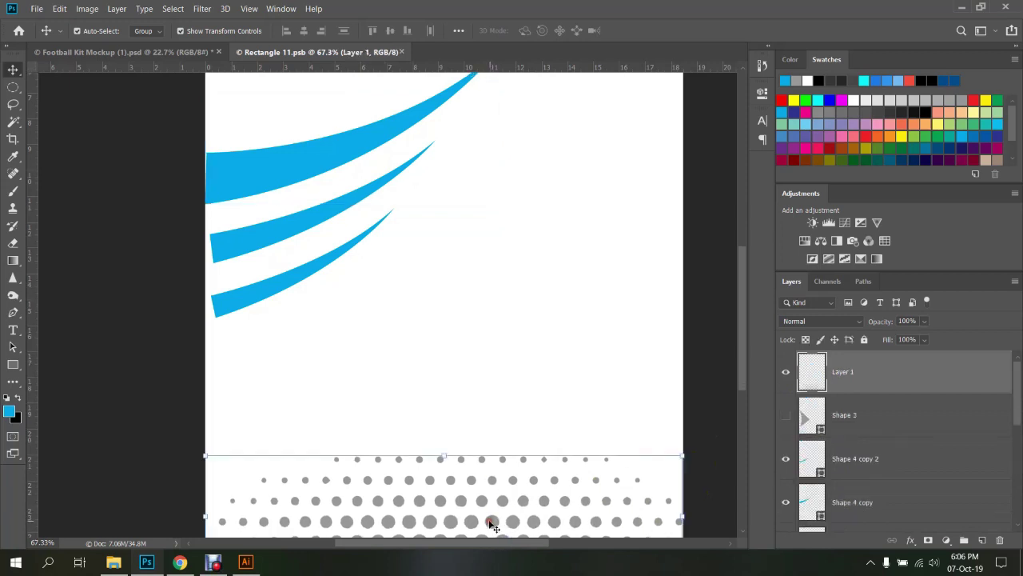
left_click(786, 372)
left_click(786, 372)
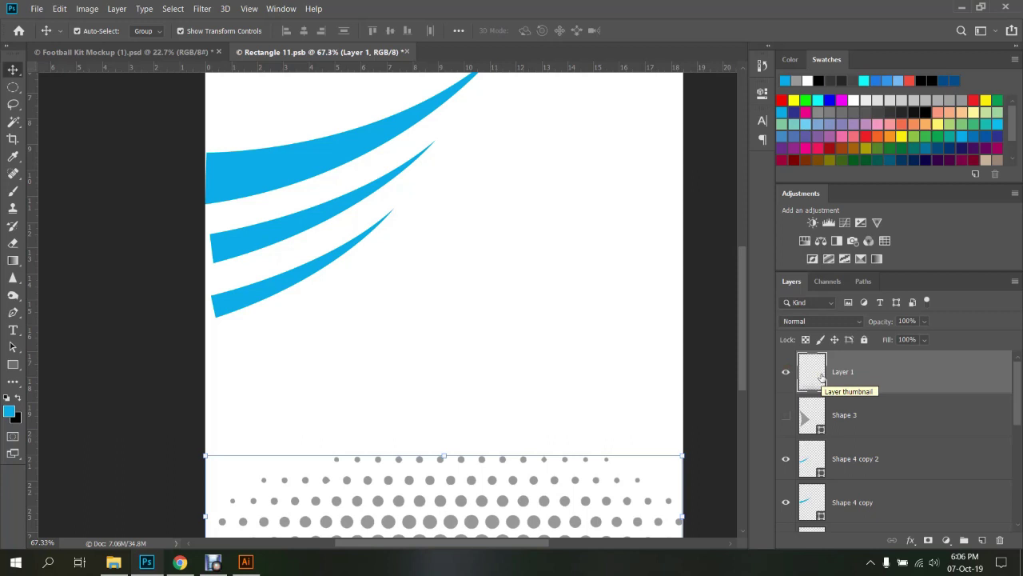
key("alt+BackSpace")
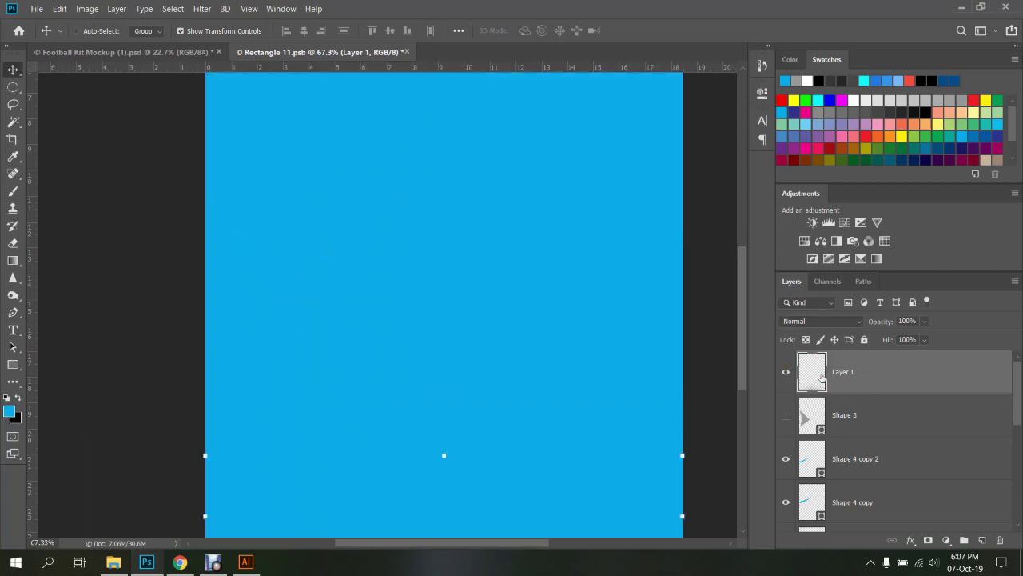
key("ctrl+z")
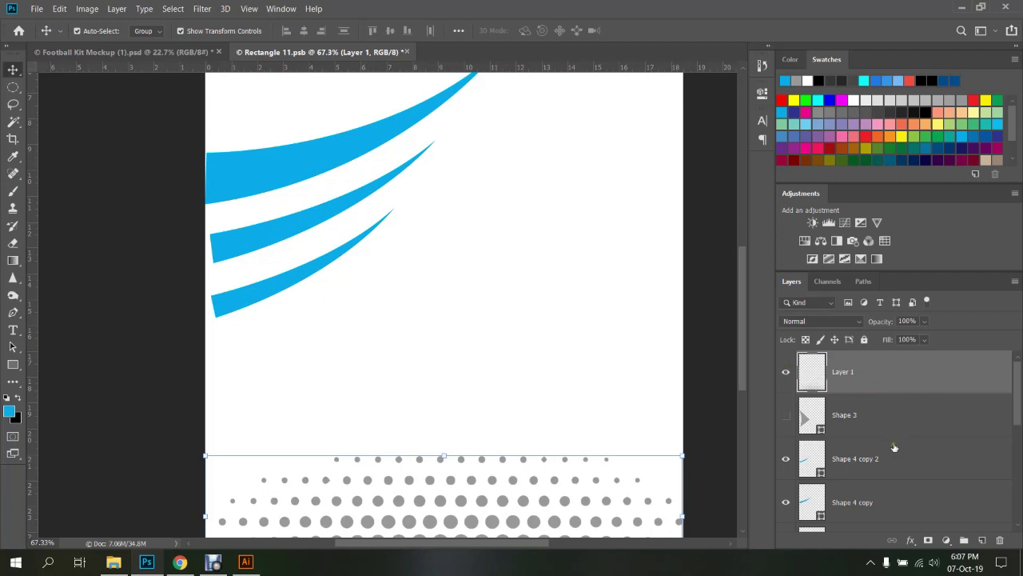
Select Layer 1 (halftone dots), toggle its visibility to check it, and add a new layer above it
scroll(895, 447, "down", 3)
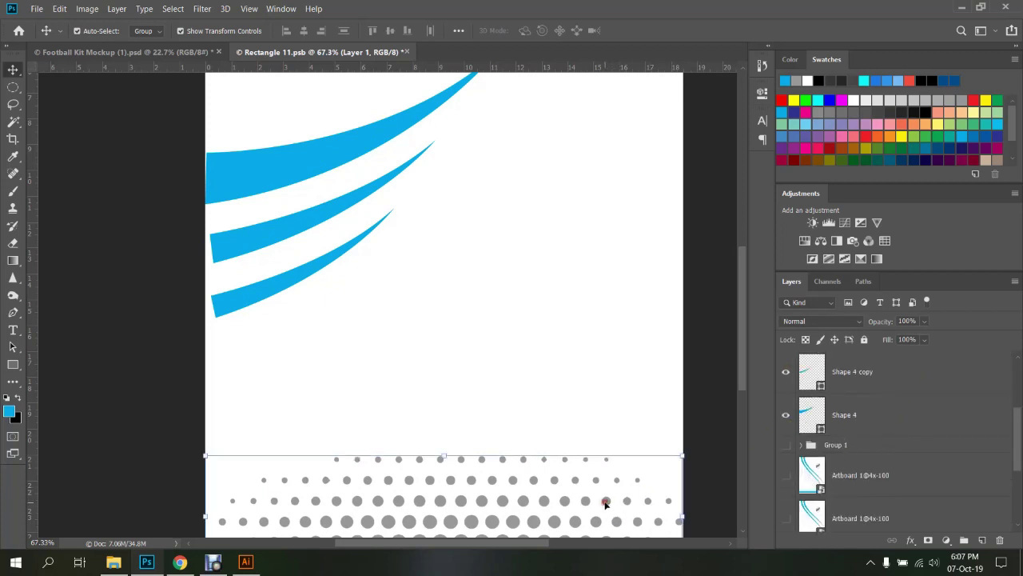
left_click(610, 502)
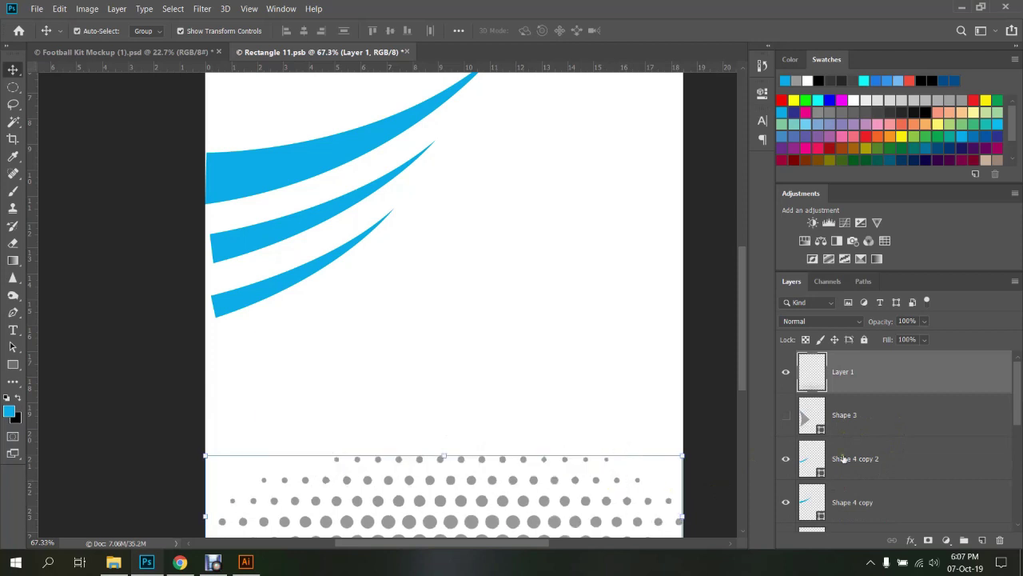
left_click(785, 372)
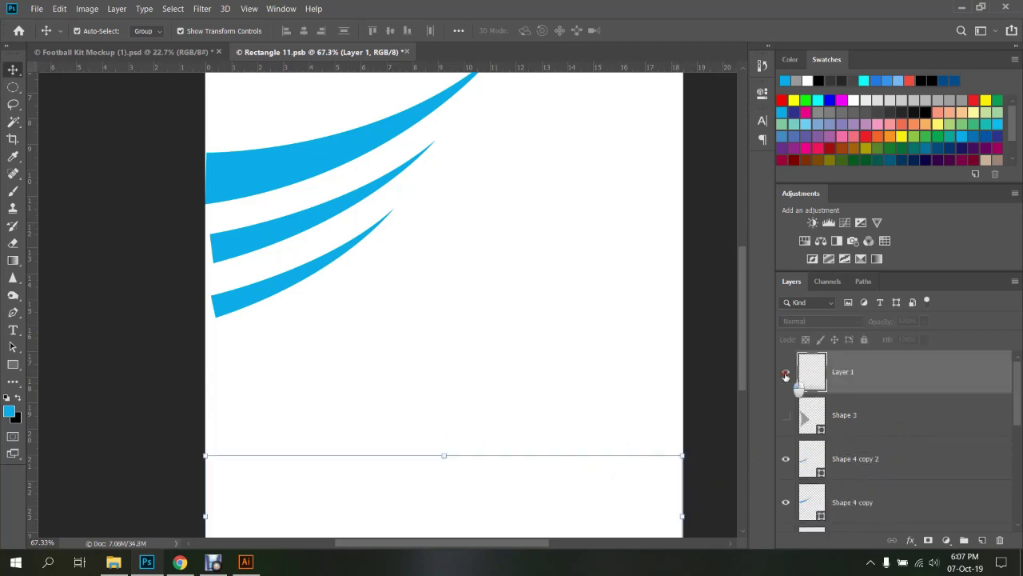
left_click(785, 372)
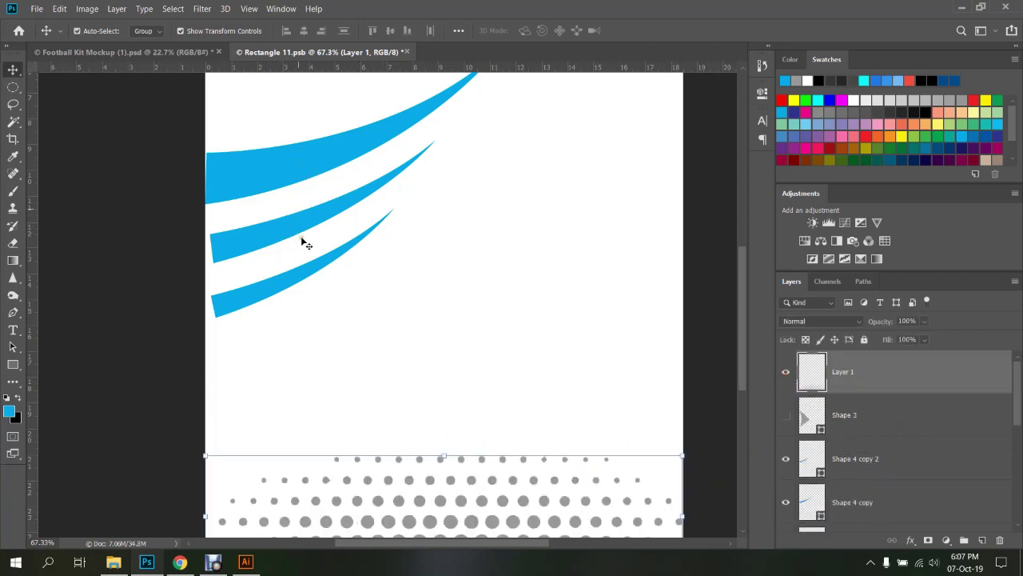
left_click(982, 539)
Fill Layer 3 with light blue, clip it to the dots layer, save, and view the kit mockup
key("alt+BackSpace")
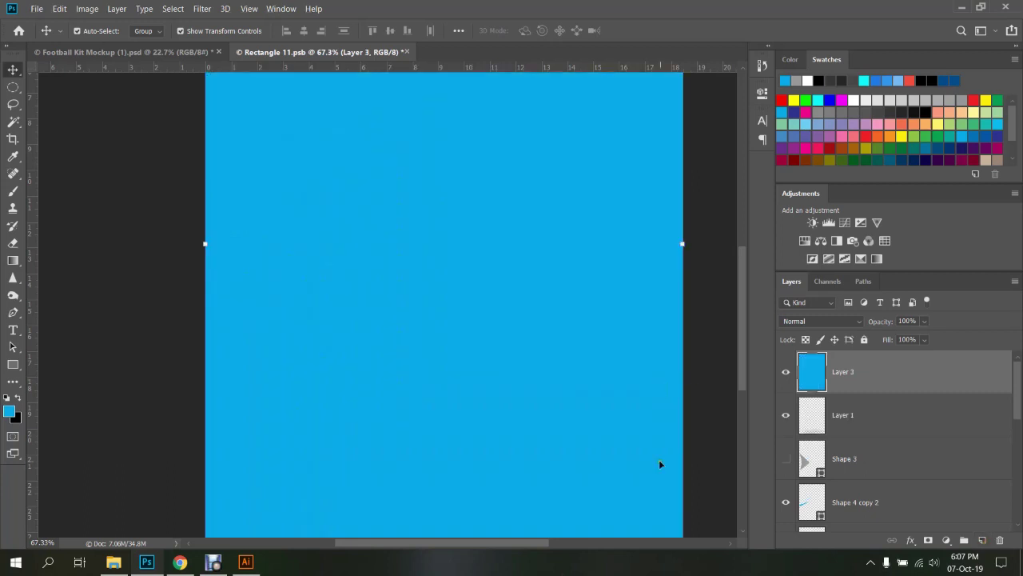
left_click(852, 394, "alt")
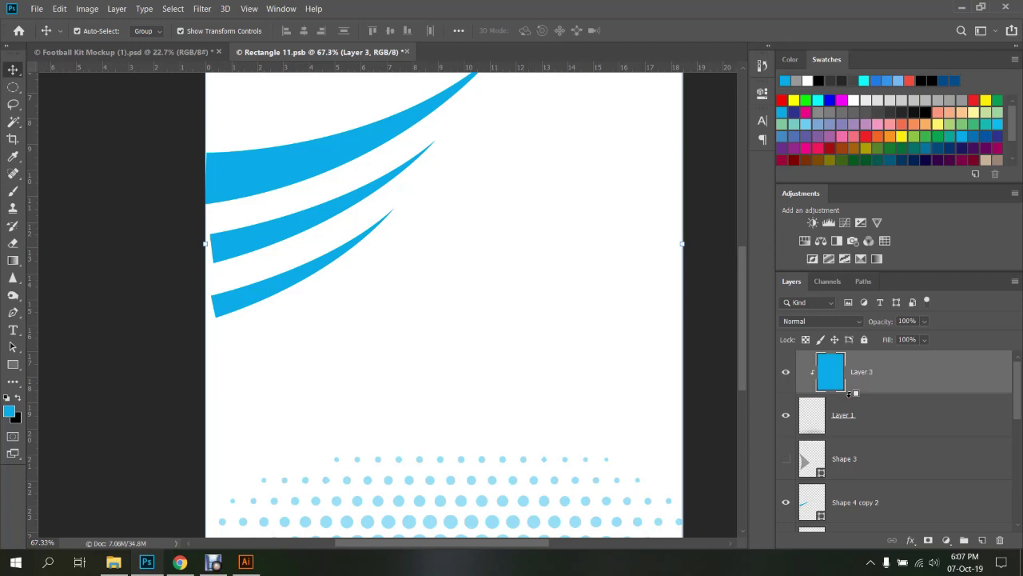
scroll(559, 459, "down", 1)
scroll(559, 459, "down", 1)
scroll(418, 386, "down", 1)
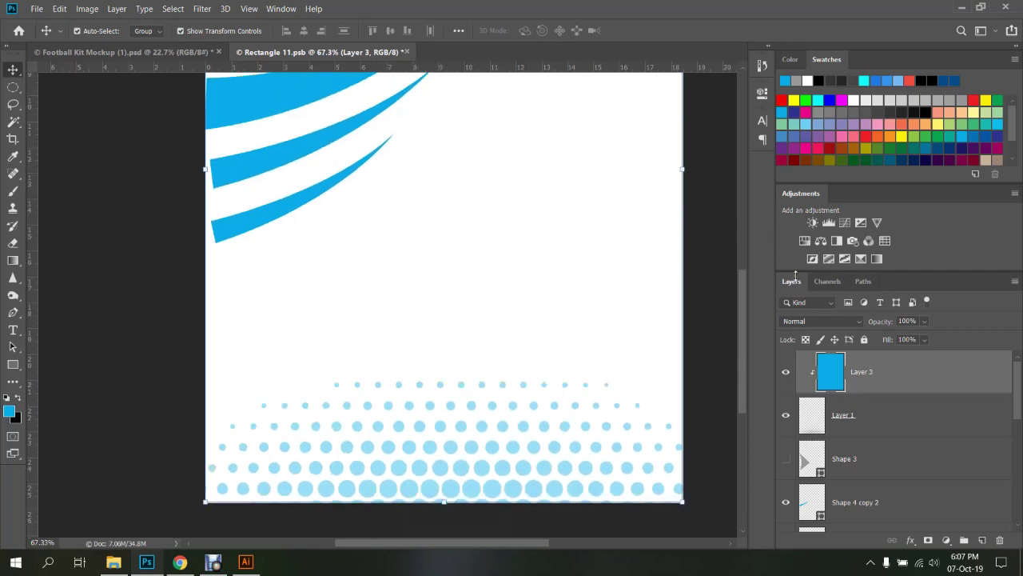
key("ctrl+s")
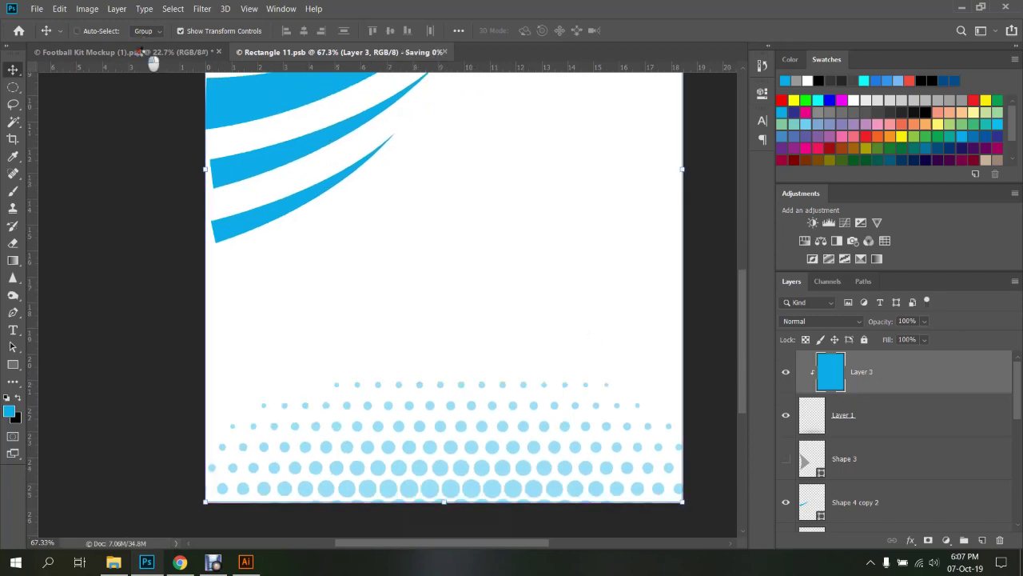
left_click(140, 52)
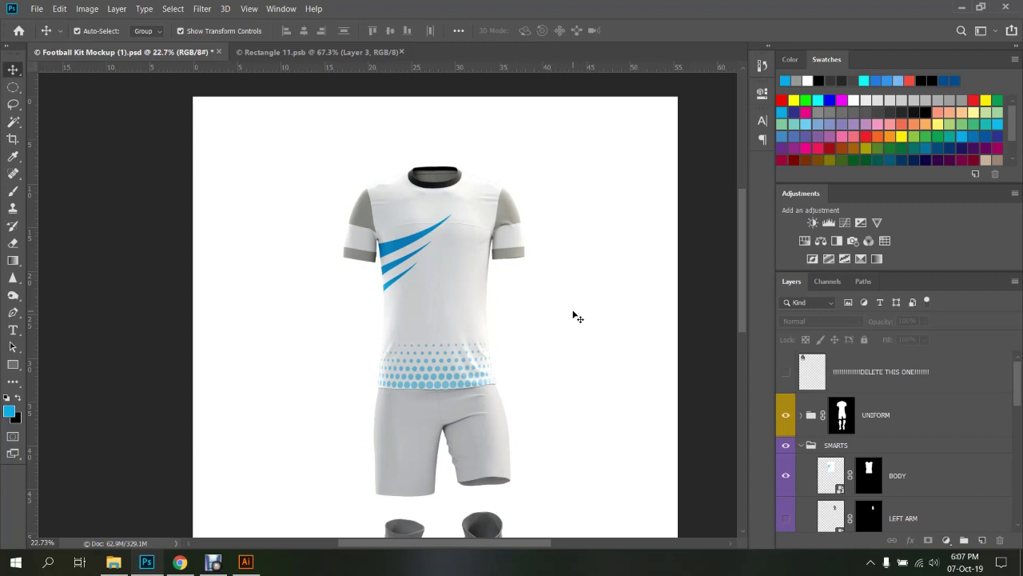
In the Rectangle 11 artwork, sample the dots' light blue as the foreground colour
left_click(324, 52)
key("i")
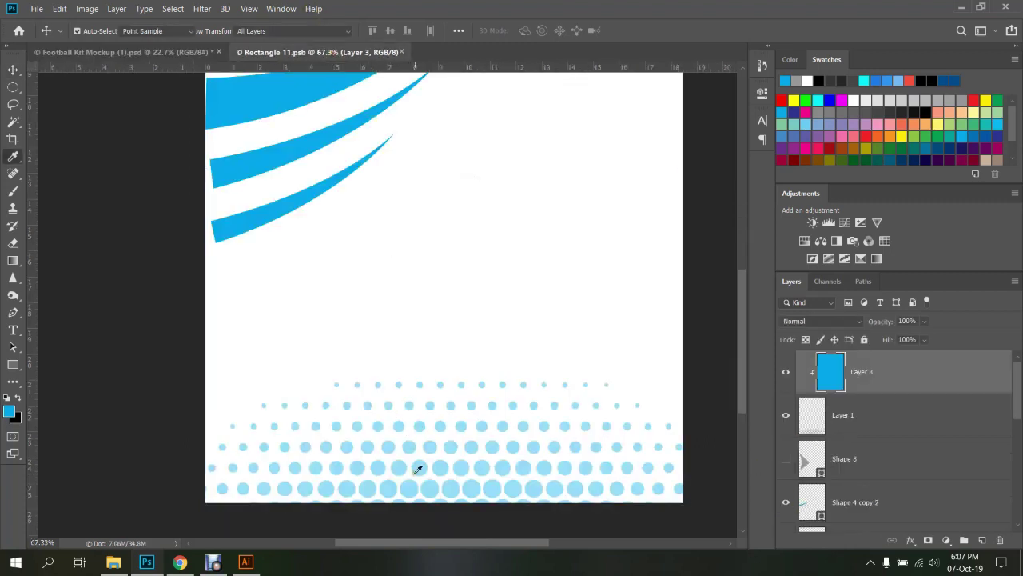
left_click(414, 482)
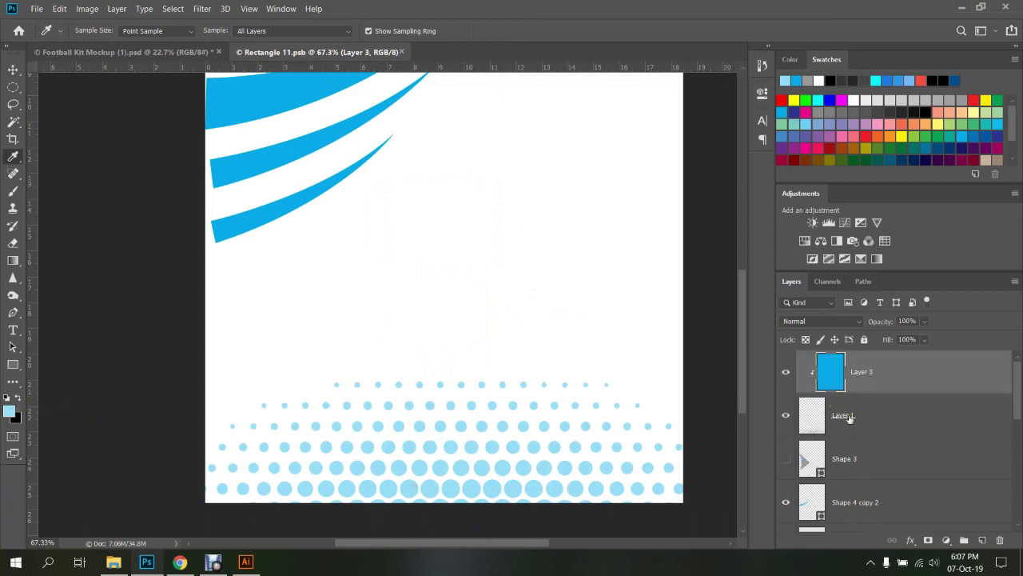
Fill the three Shape 4 swoosh layers with that light blue and save the artwork
left_click_drag(838, 415, 844, 466)
left_click(914, 457)
scroll(915, 459, "down", 2)
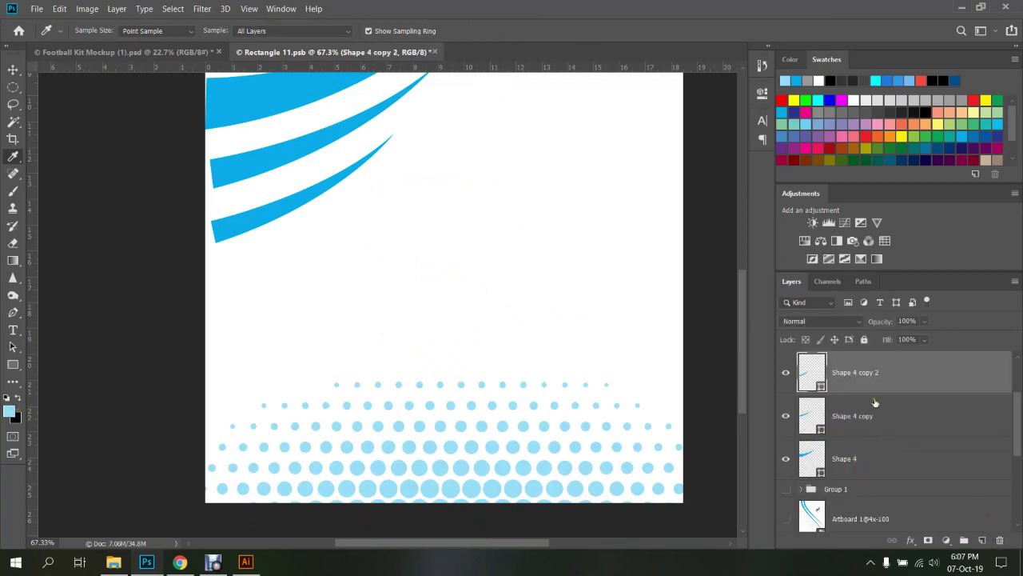
key("alt+BackSpace")
left_click(854, 419)
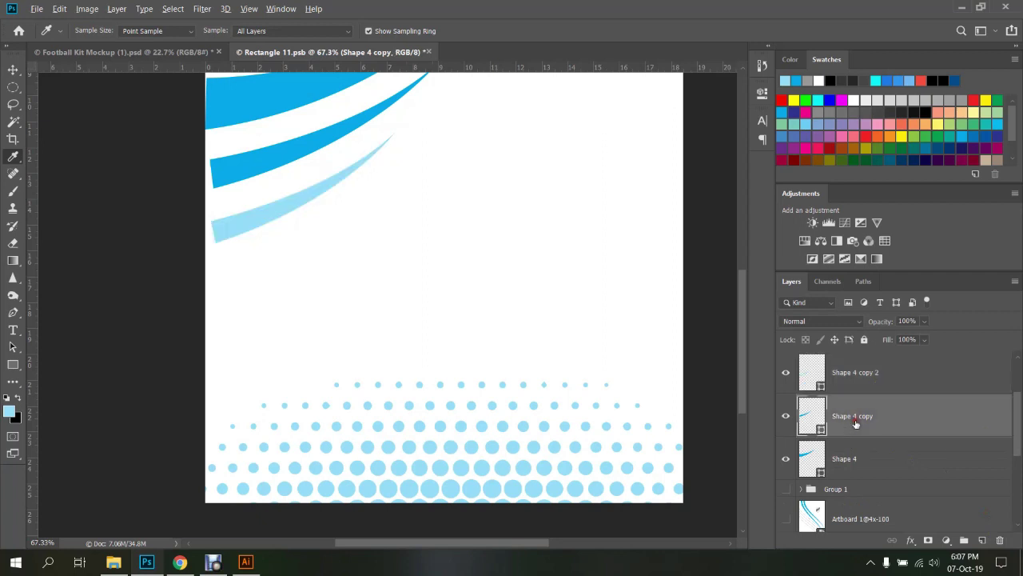
key("alt+BackSpace")
left_click(855, 460)
key("alt+BackSpace")
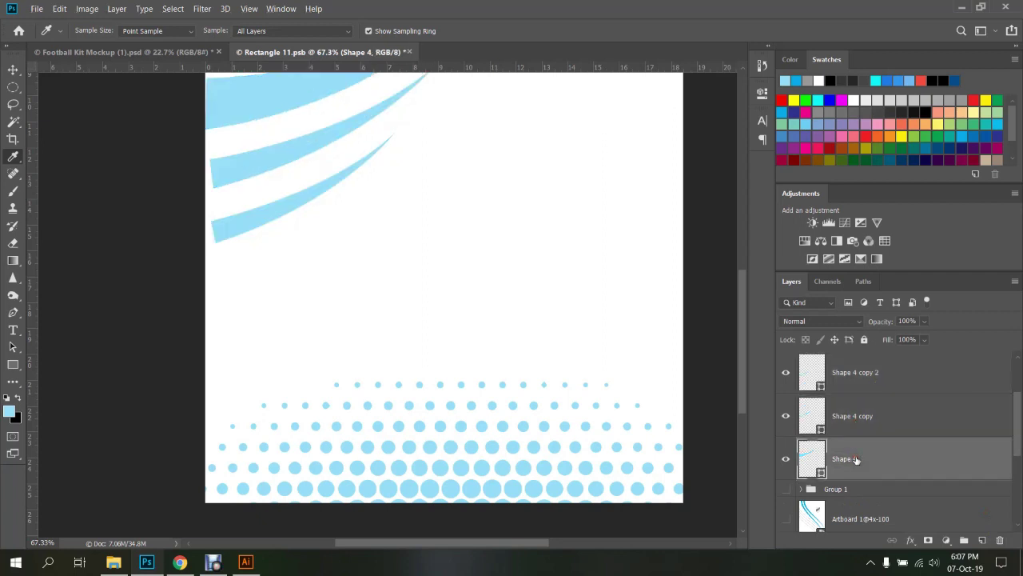
scroll(355, 235, "up", 2)
key("ctrl+s")
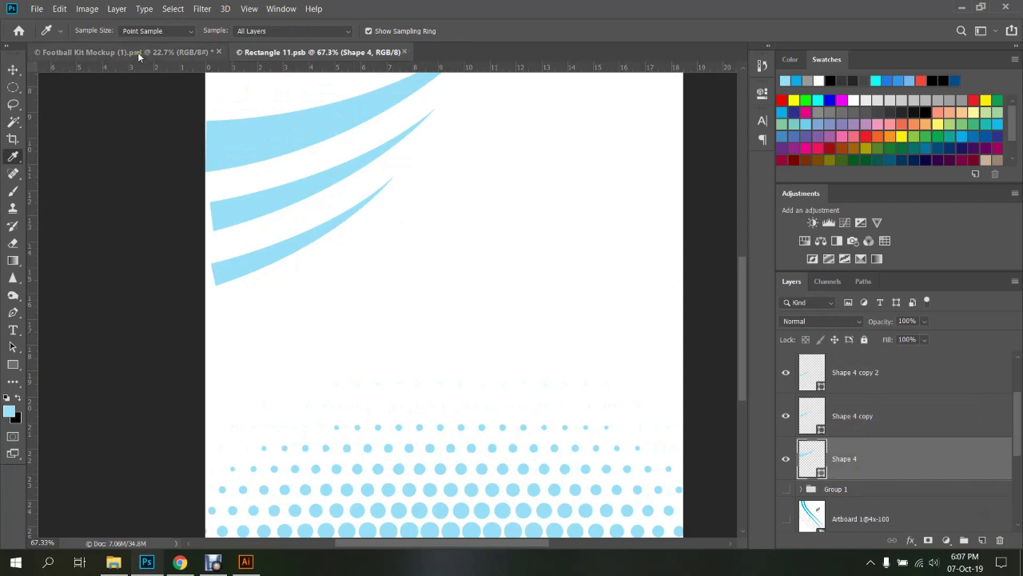
left_click(138, 52)
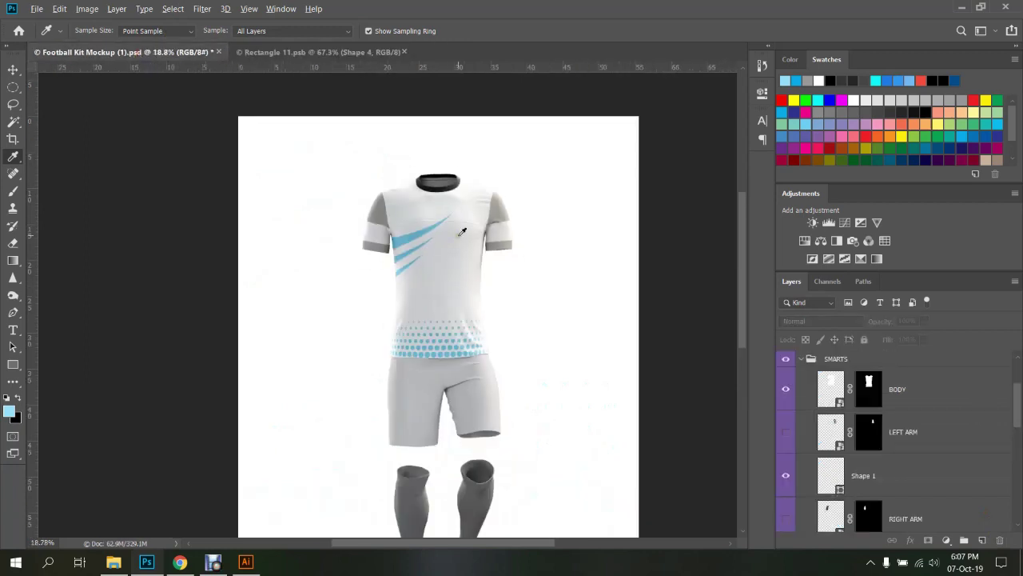
Read the foreground colour's hex value 99dff9, then bring Illustrator's RANGER crest to the front
scroll(473, 199, "up", 3)
scroll(483, 232, "up", 2)
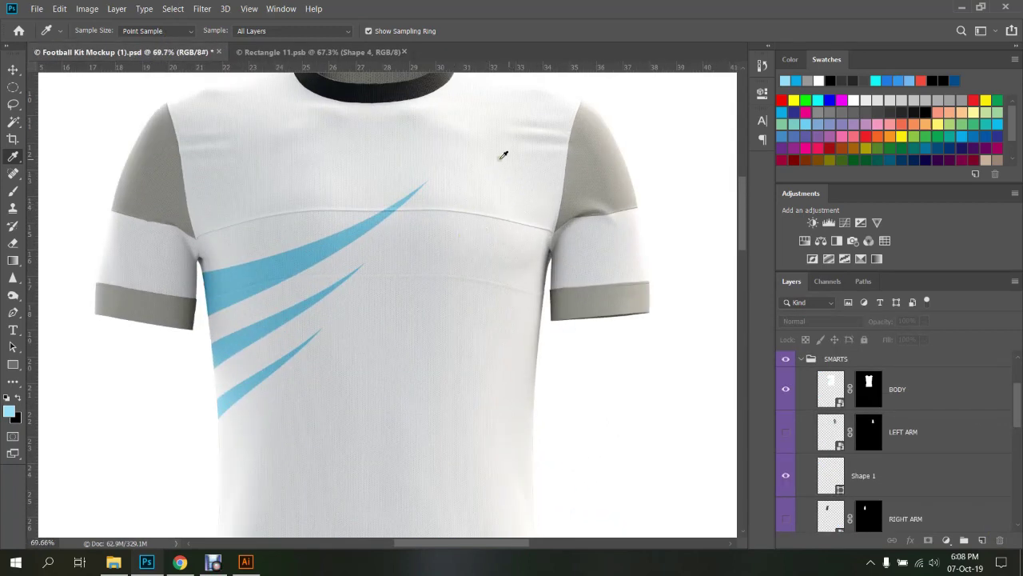
scroll(221, 199, "down", 2)
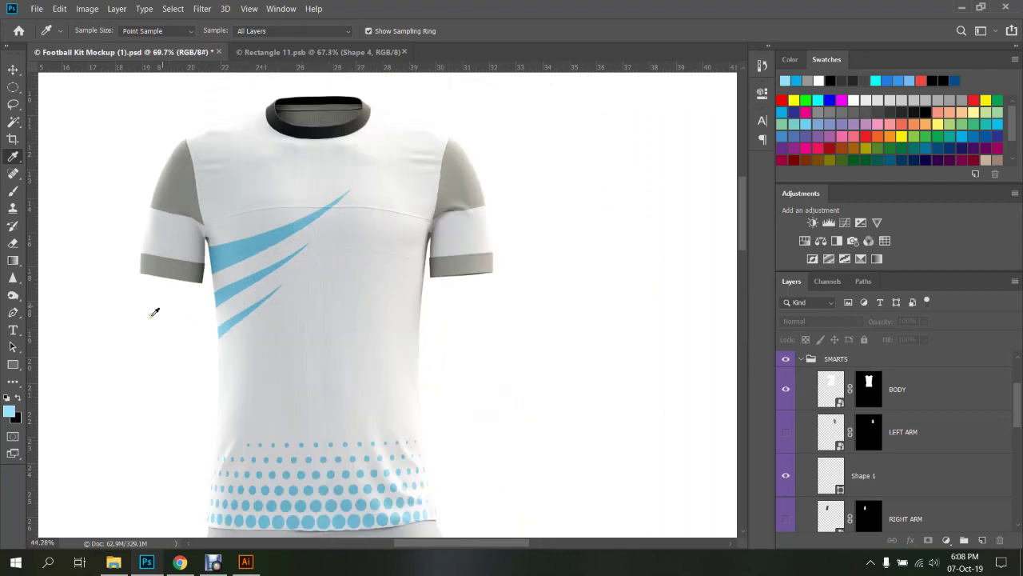
left_click(9, 411)
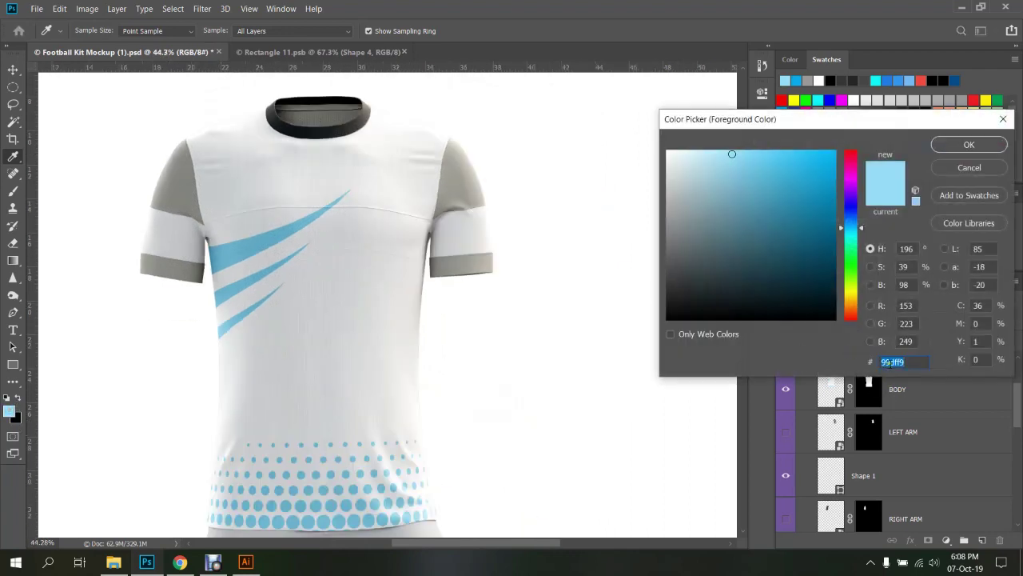
left_click(969, 167)
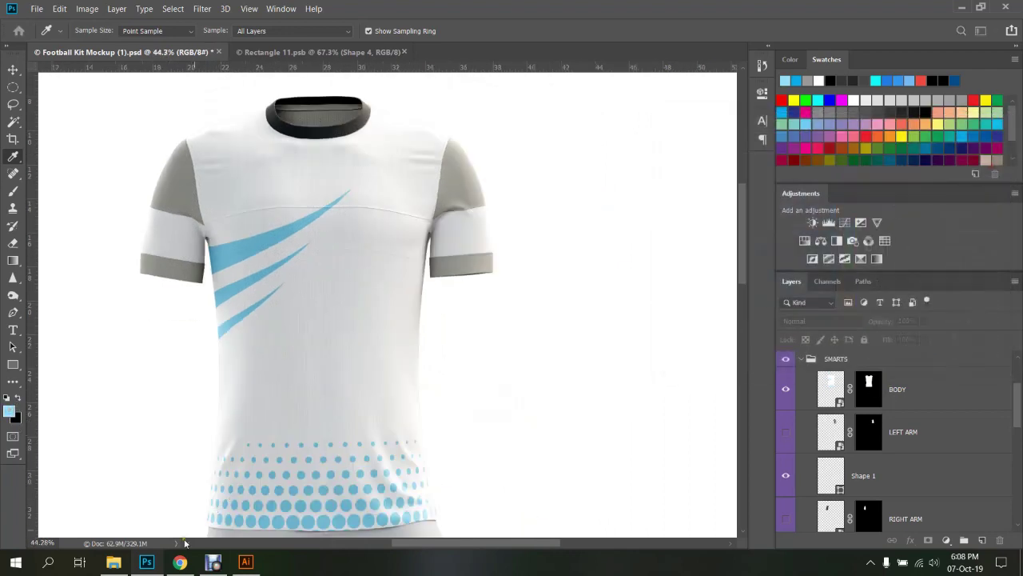
left_click(245, 561)
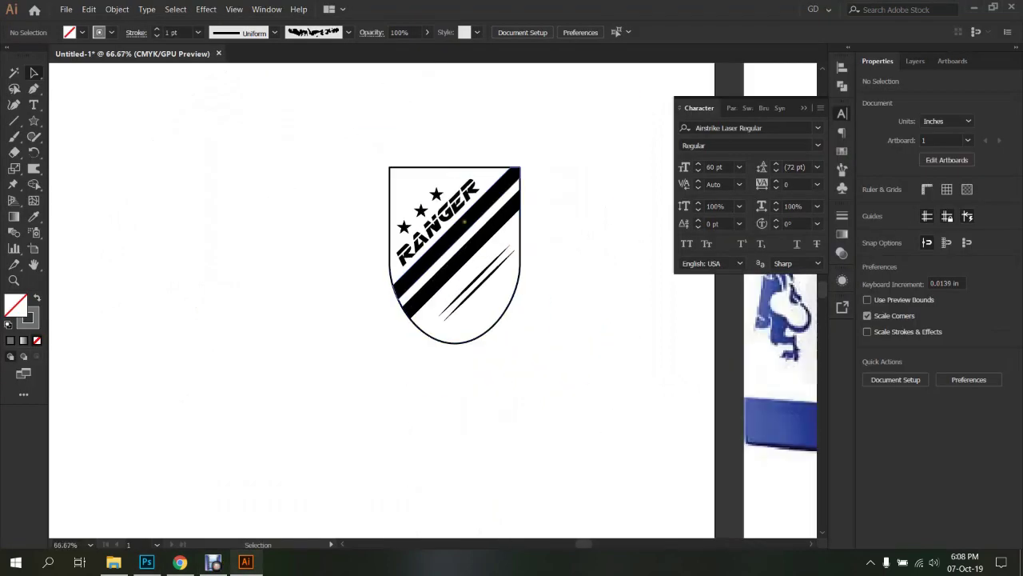
Ungroup the shield and fill its two diagonal stripes with light blue 99dff9
right_click(462, 219)
left_click(521, 318)
scroll(502, 250, "up", 2)
left_click(412, 185)
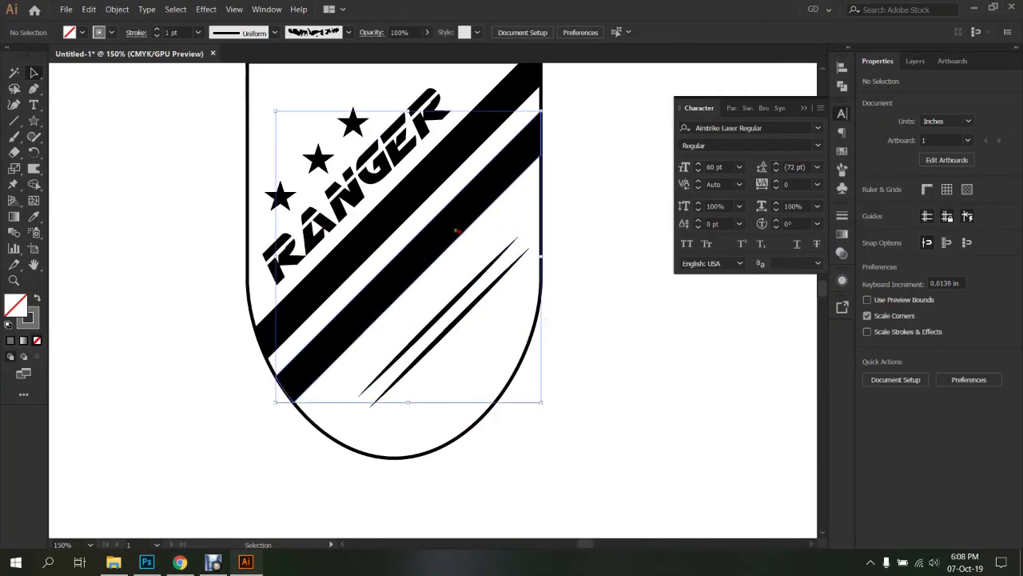
double_click(19, 302)
type("99dff9\\")
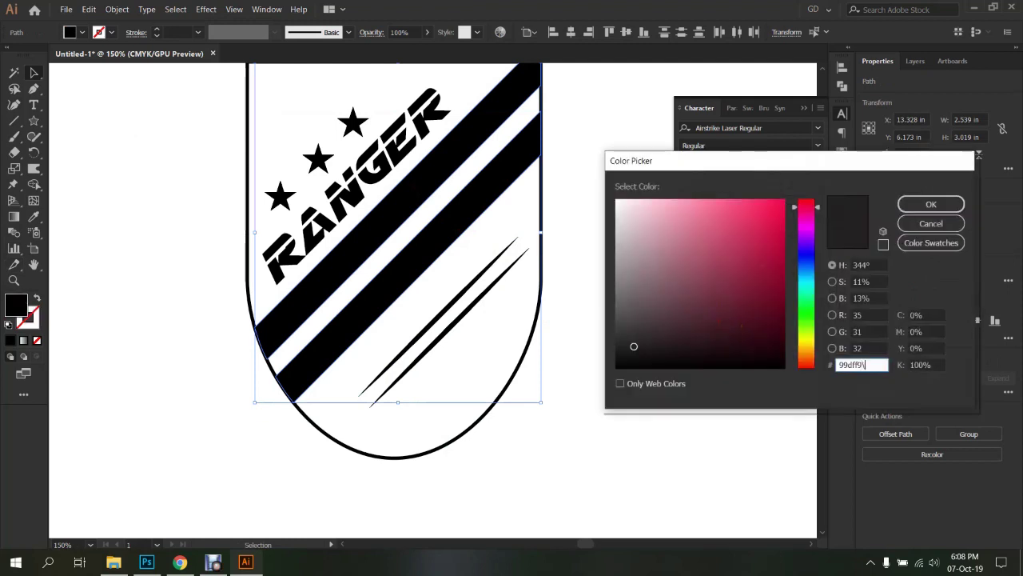
key("Return")
left_click(714, 335)
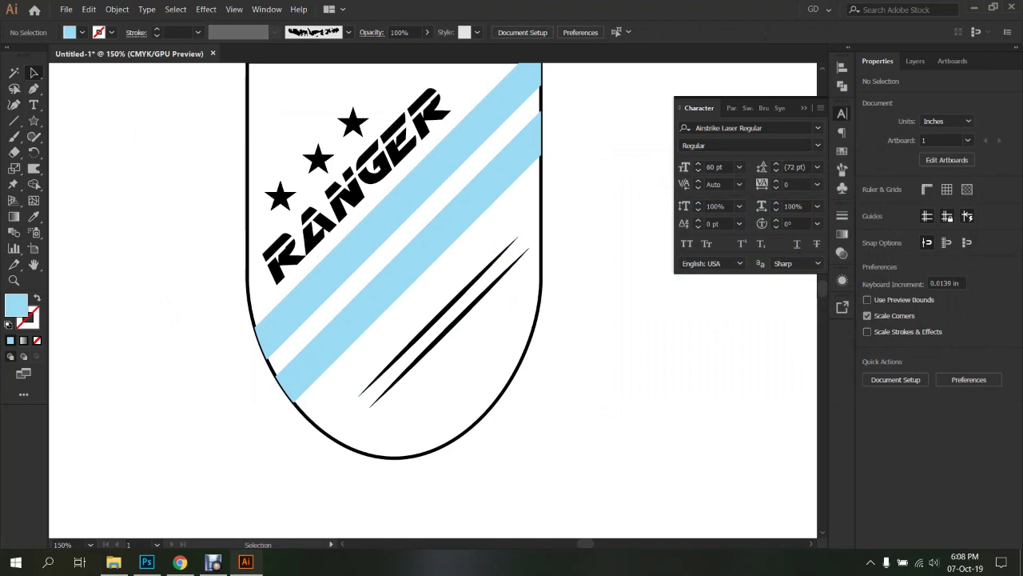
Convert the RANGER text to outlines, then select the three stars and the lettering
scroll(685, 378, "up", 2)
left_click(353, 265)
right_click(356, 269)
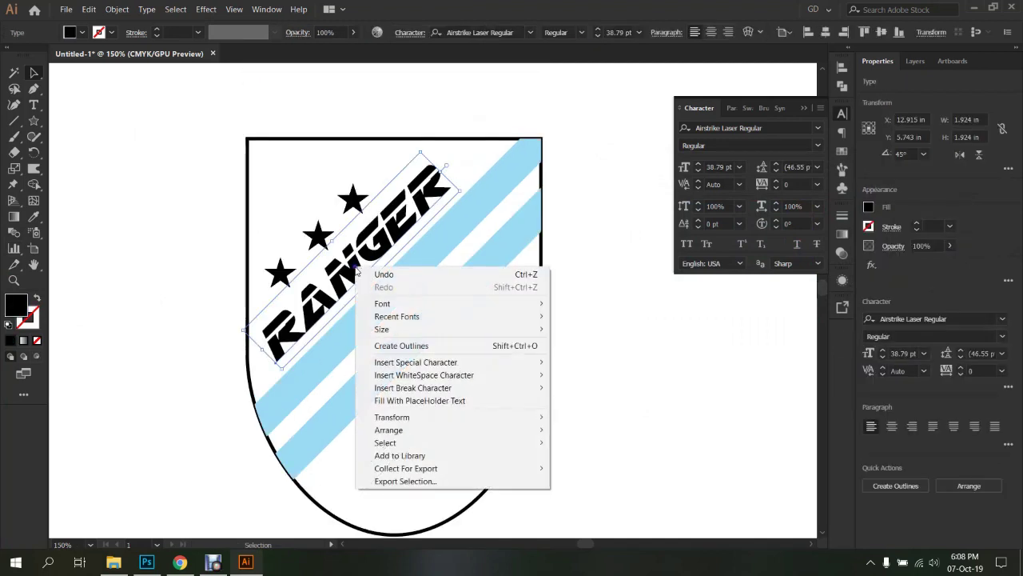
left_click(402, 345)
left_click(647, 347)
left_click(280, 272)
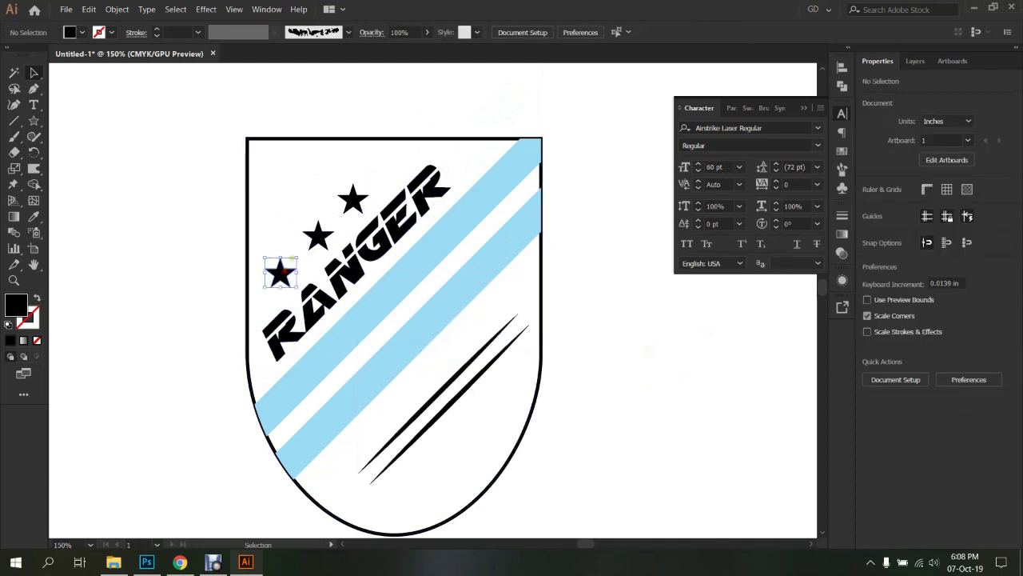
left_click(318, 235, "shift")
left_click(353, 198, "shift")
left_click(288, 328, "shift")
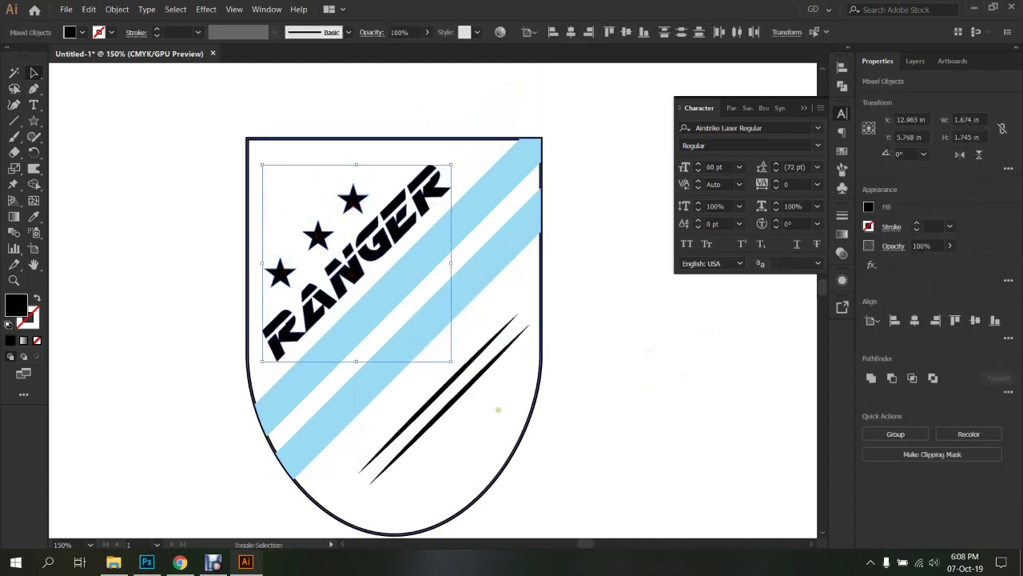
Give the stars and RANGER lettering the stripes' light blue with the Eyedropper
key("i")
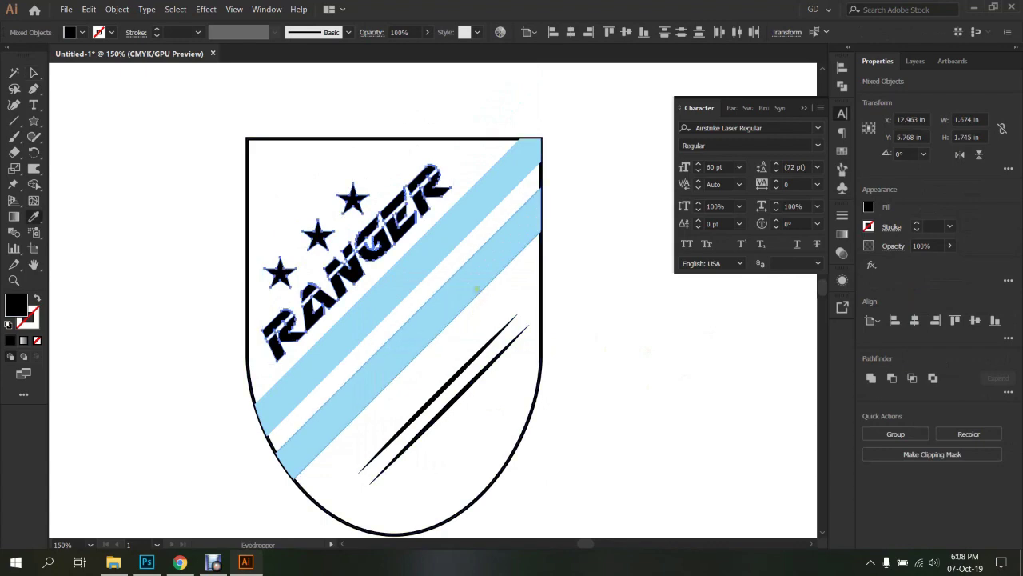
left_click(476, 290)
key("v")
left_click(674, 365)
scroll(464, 360, "up", 5, "alt")
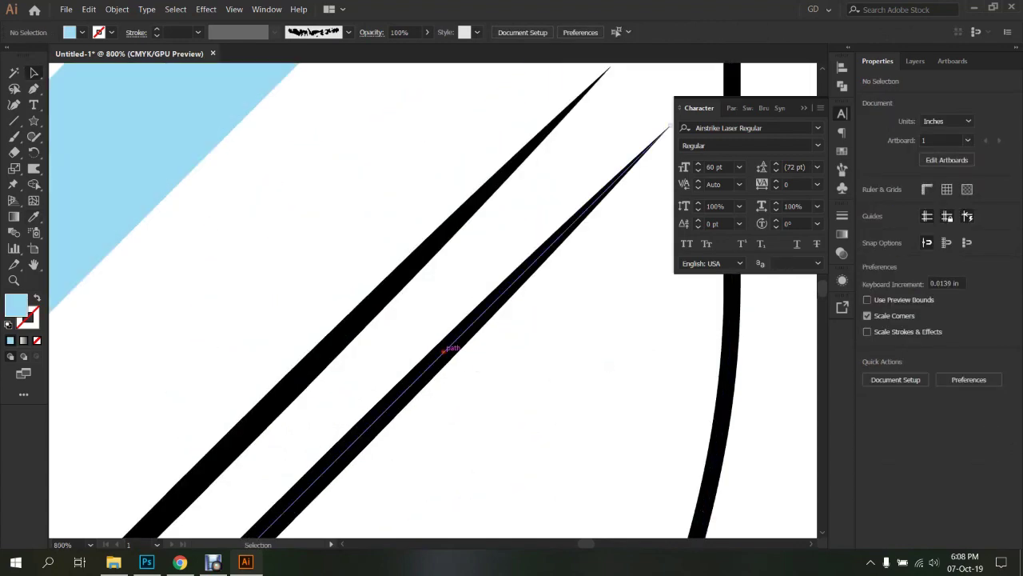
Expand the two thin slash strokes into filled shapes and select both
left_click(443, 350)
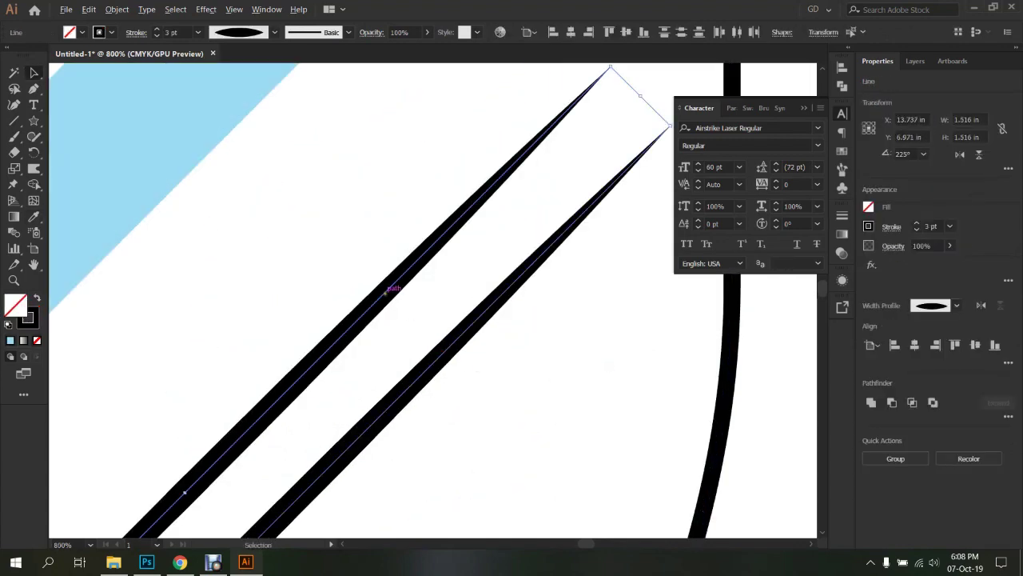
scroll(392, 292, "down", 5, "alt")
left_click(117, 9)
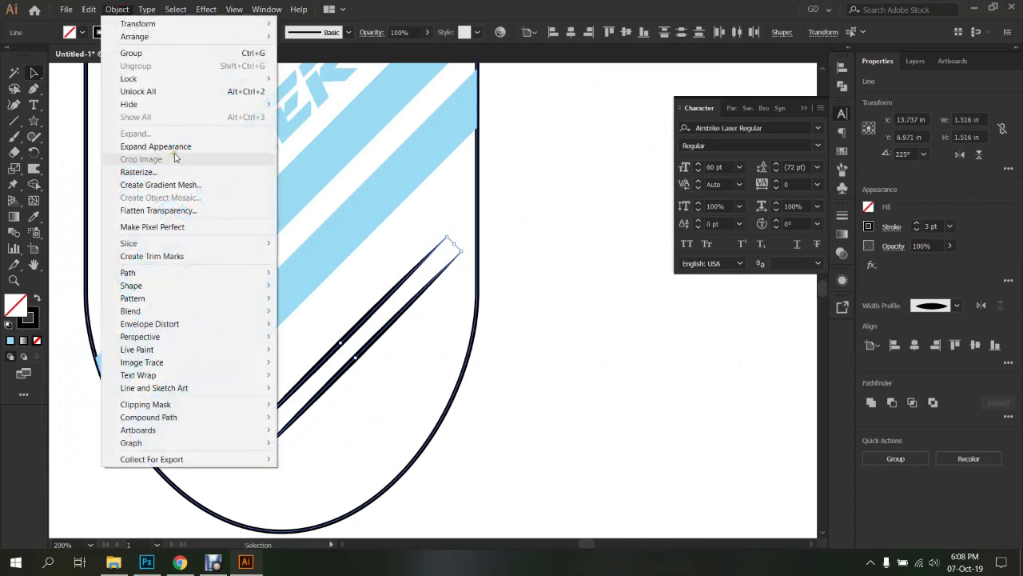
left_click(156, 146)
left_click(117, 9)
left_click(144, 133)
left_click(529, 320)
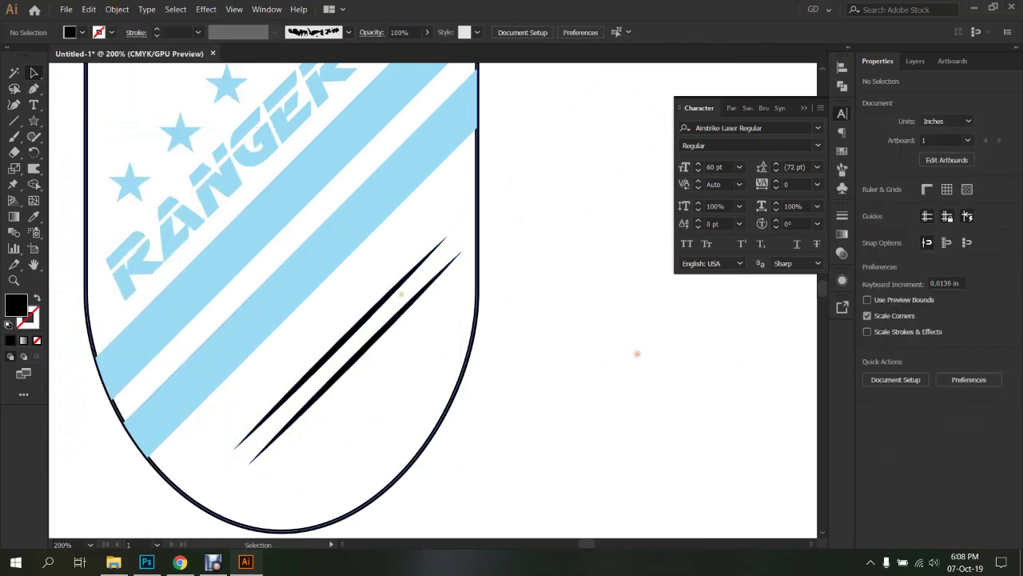
left_click(403, 298)
Sample a stripe's light blue onto both slash shapes, then select the shield outline
key("i")
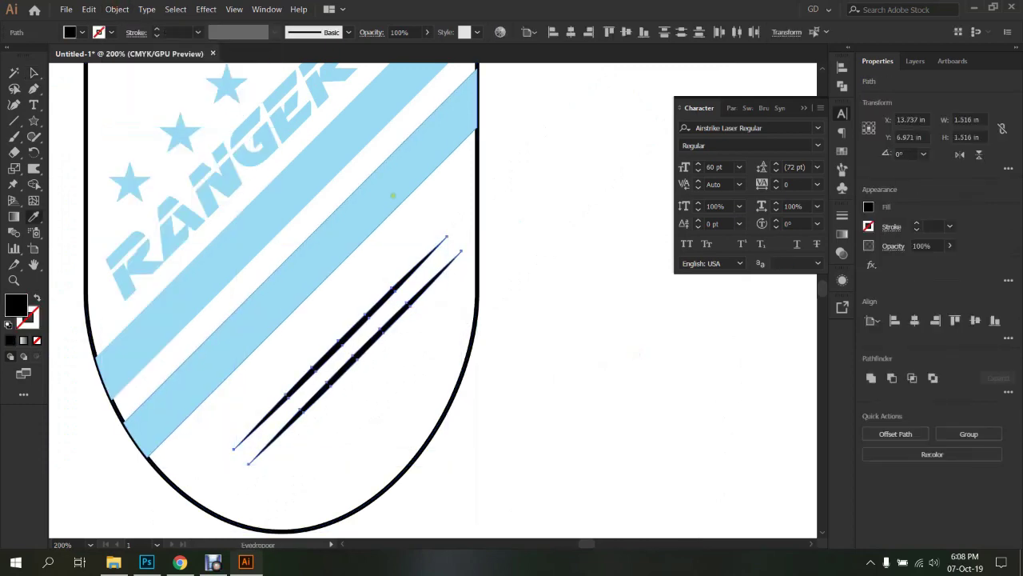
left_click(391, 197)
key("v")
left_click(562, 284)
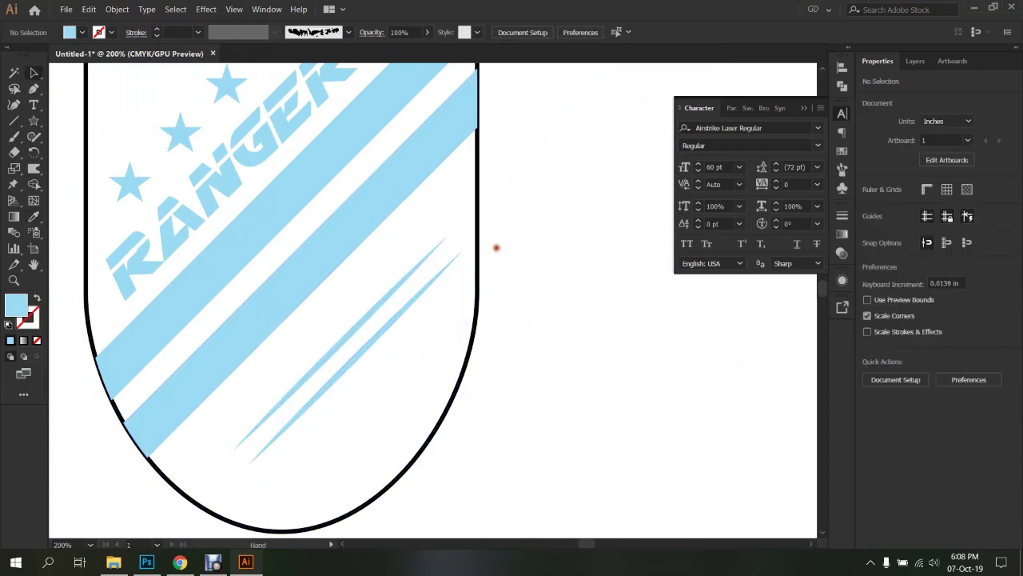
scroll(512, 256, "down", 1, "alt")
scroll(530, 272, "down", 3, "alt")
left_click(526, 253)
scroll(526, 253, "up", 5, "alt")
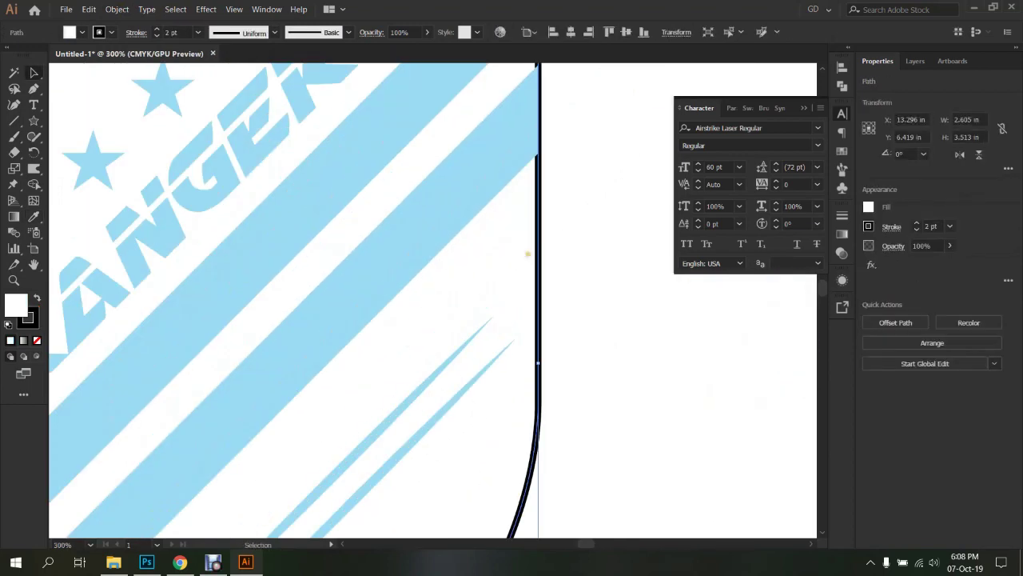
scroll(528, 256, "down", 1, "alt")
scroll(528, 255, "down", 2, "alt")
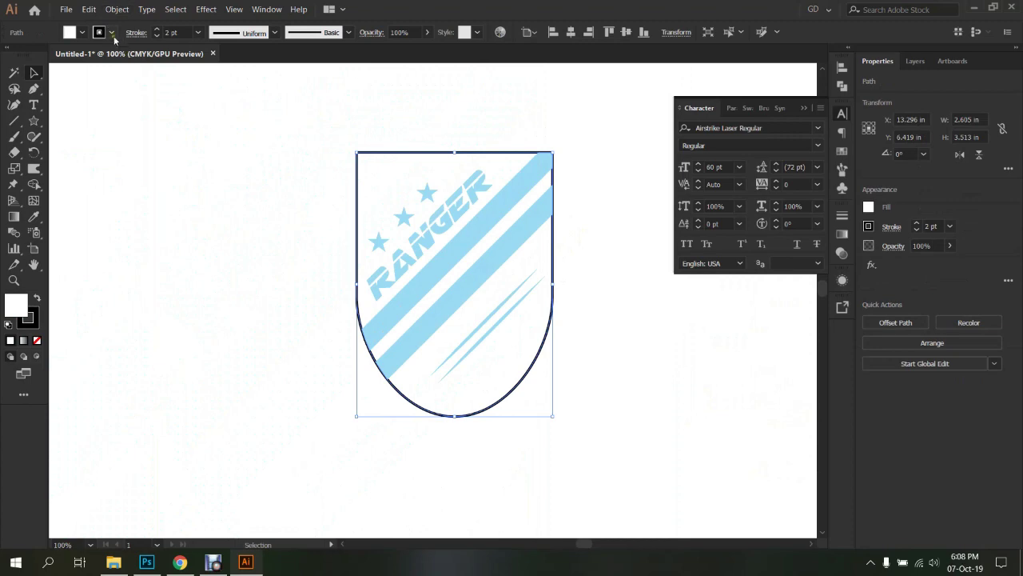
Set the shield outline's stroke colour to 99dff9
left_click(29, 322)
double_click(28, 320)
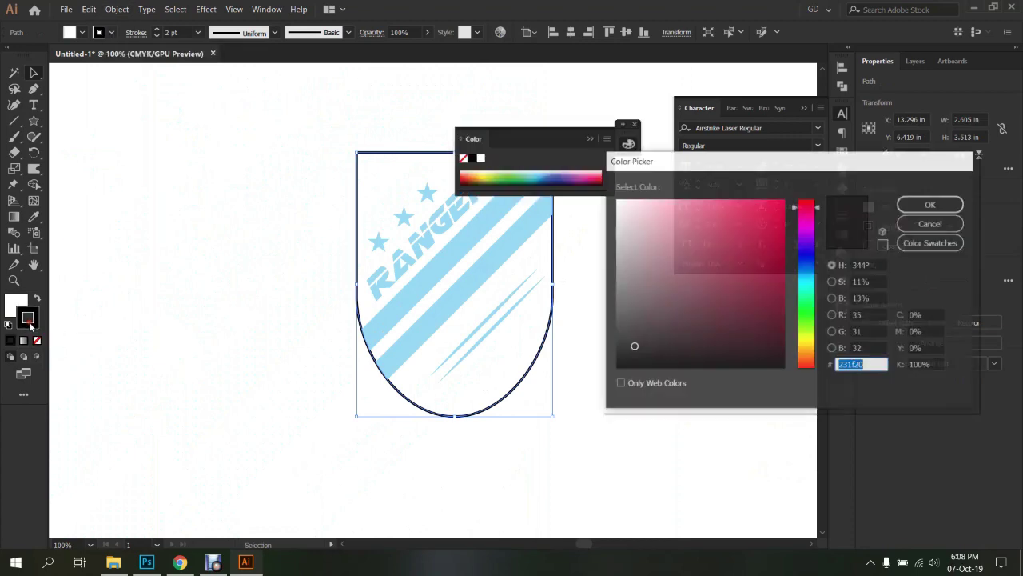
type("99dff9")
key("Return")
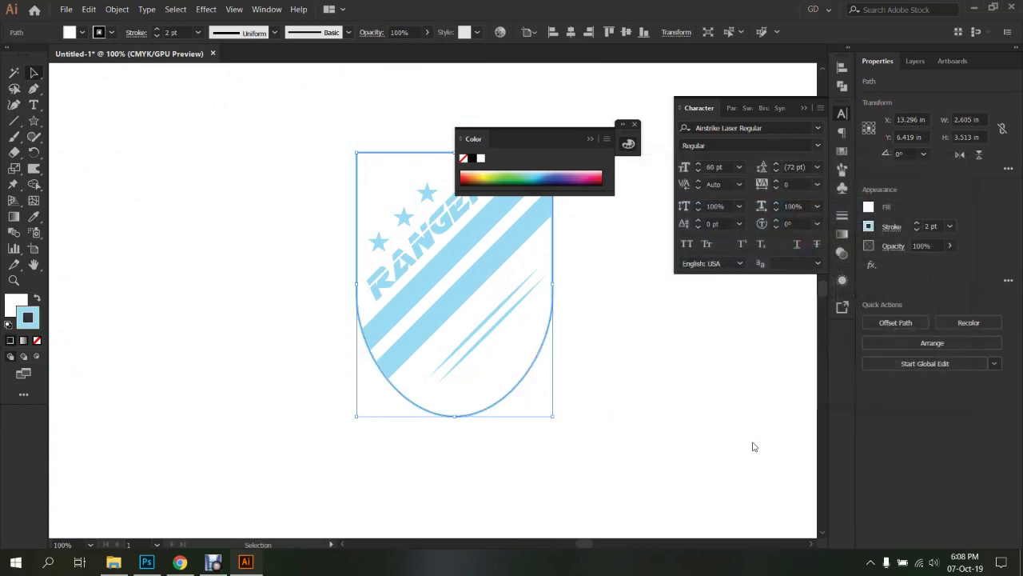
left_click(649, 335)
left_click(634, 125)
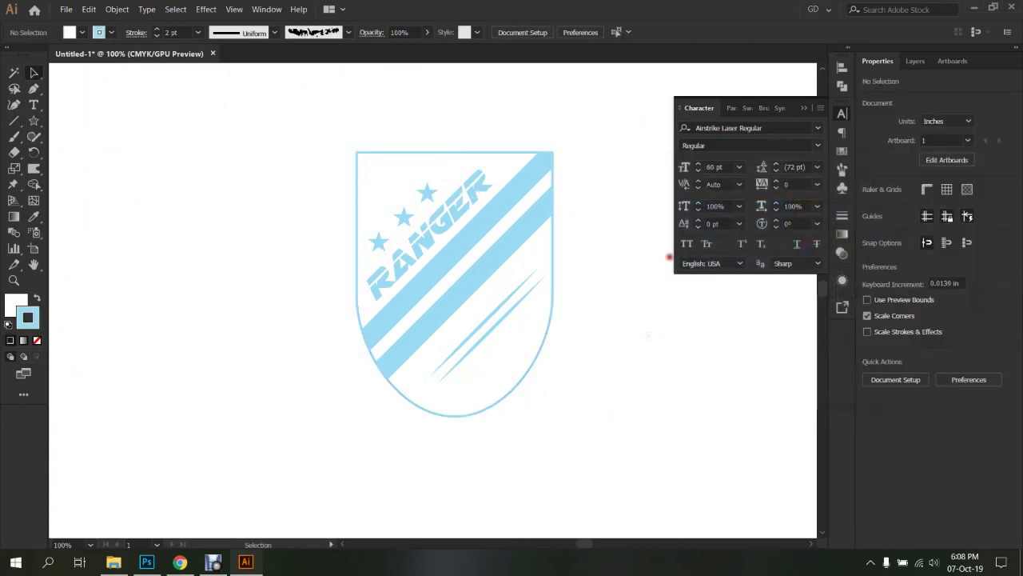
Change the document units to Points in Properties, then reselect the crest
left_click_drag(293, 122, 623, 446)
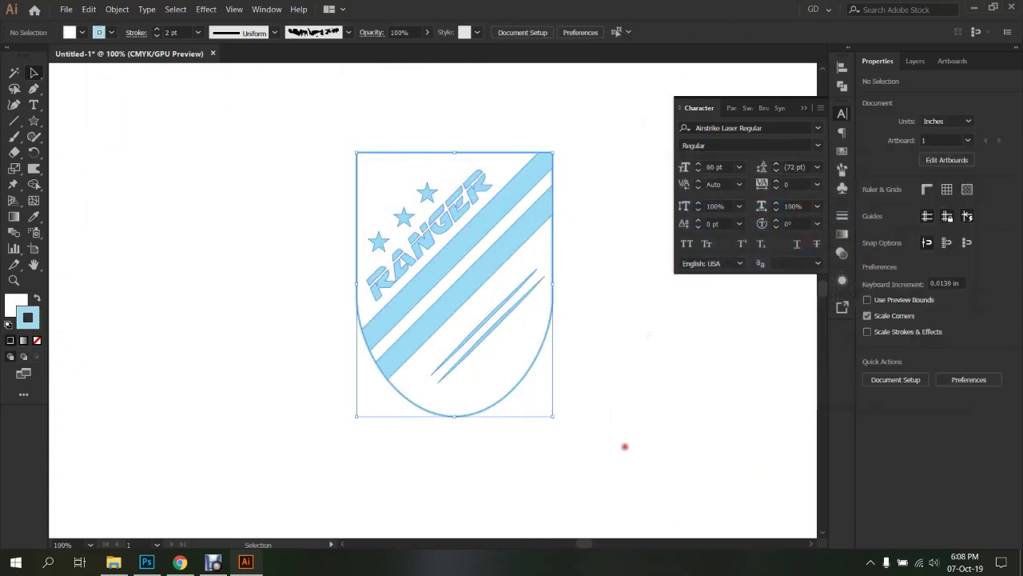
scroll(373, 309, "down", 7)
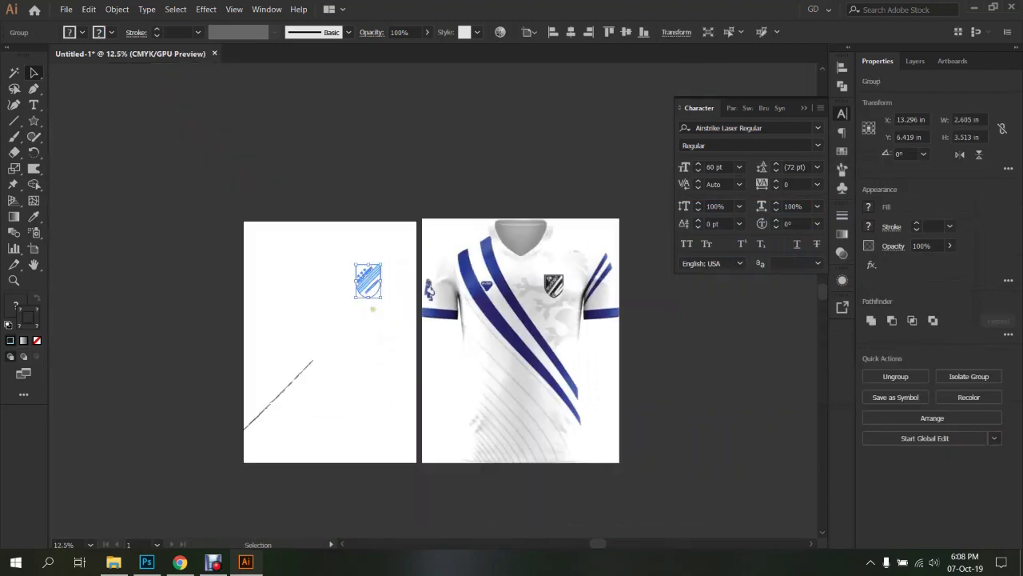
left_click(980, 123)
key("ctrl+shift+a")
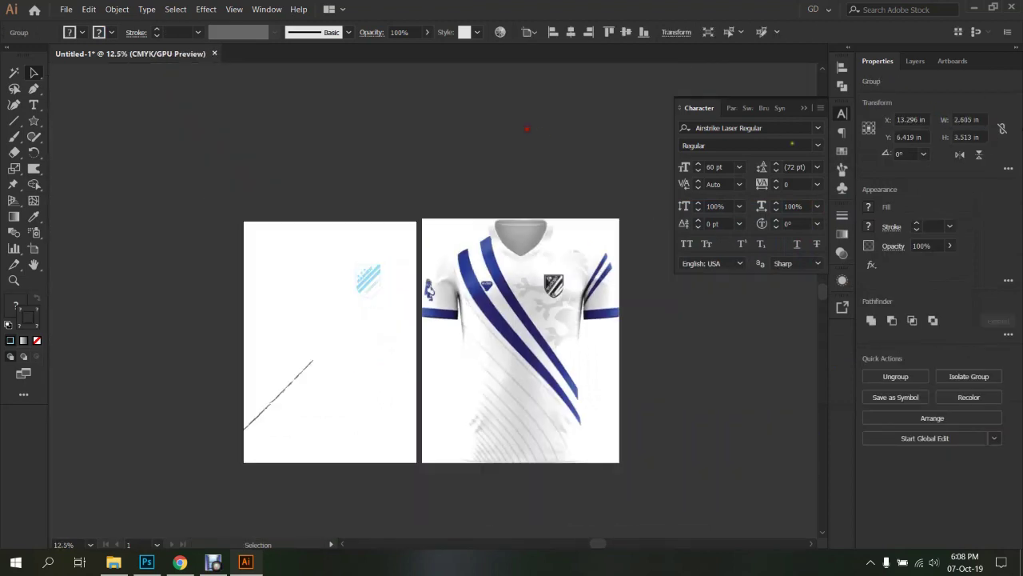
left_click(948, 121)
left_click(945, 135)
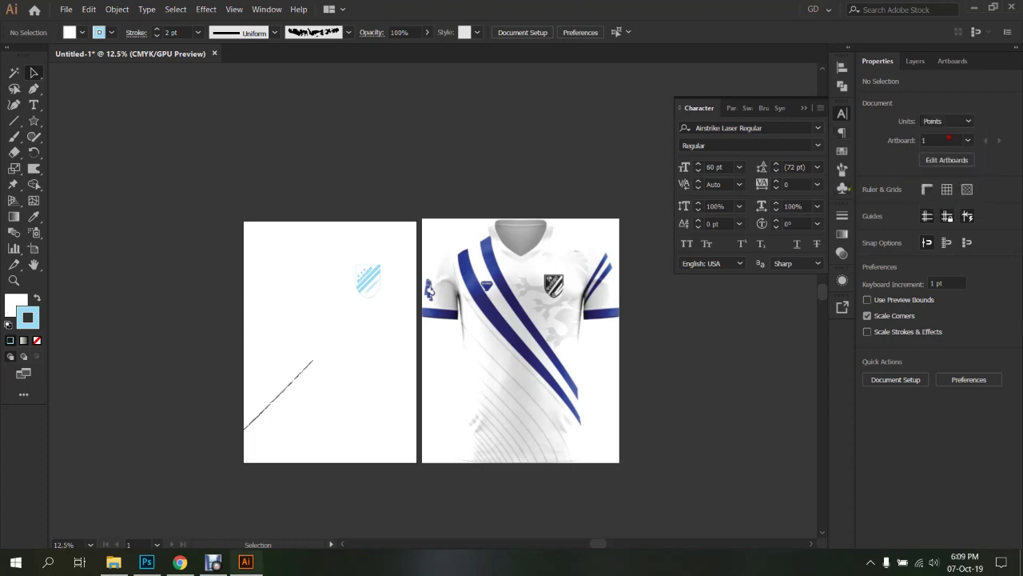
left_click(369, 280)
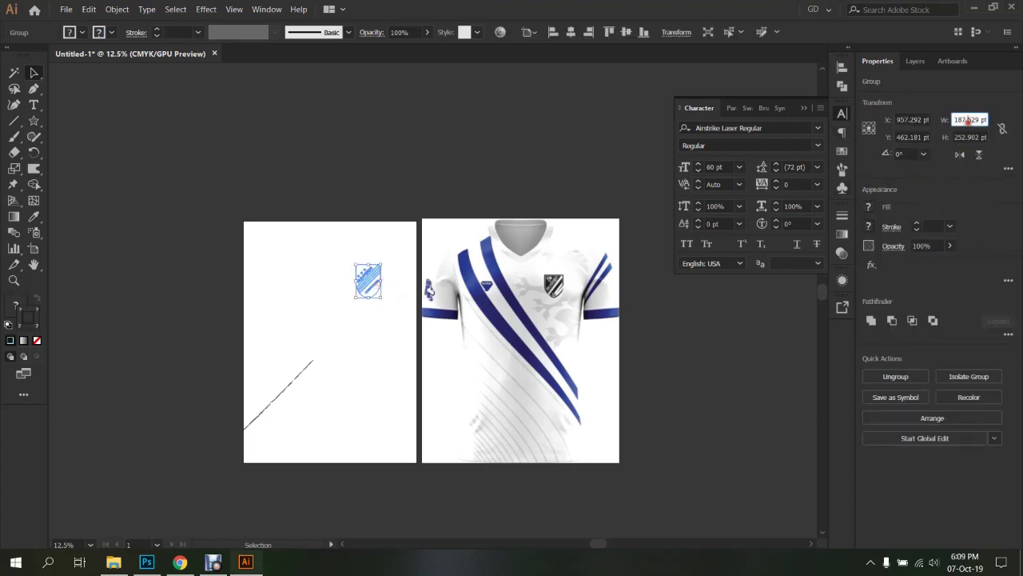
Resize the crest proportionally to 1000 pt wide
left_click(1003, 129)
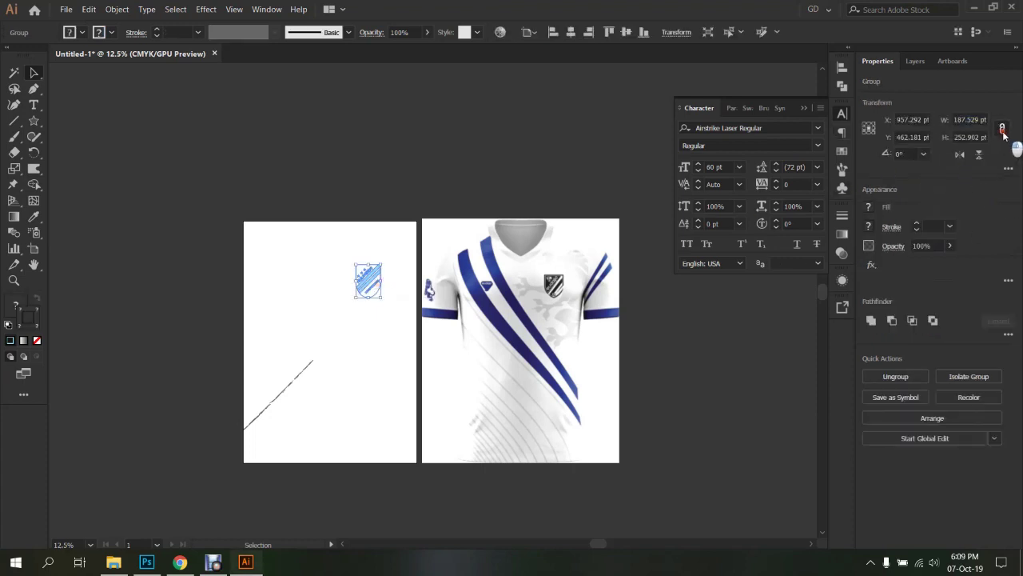
left_click(969, 119)
type("1000")
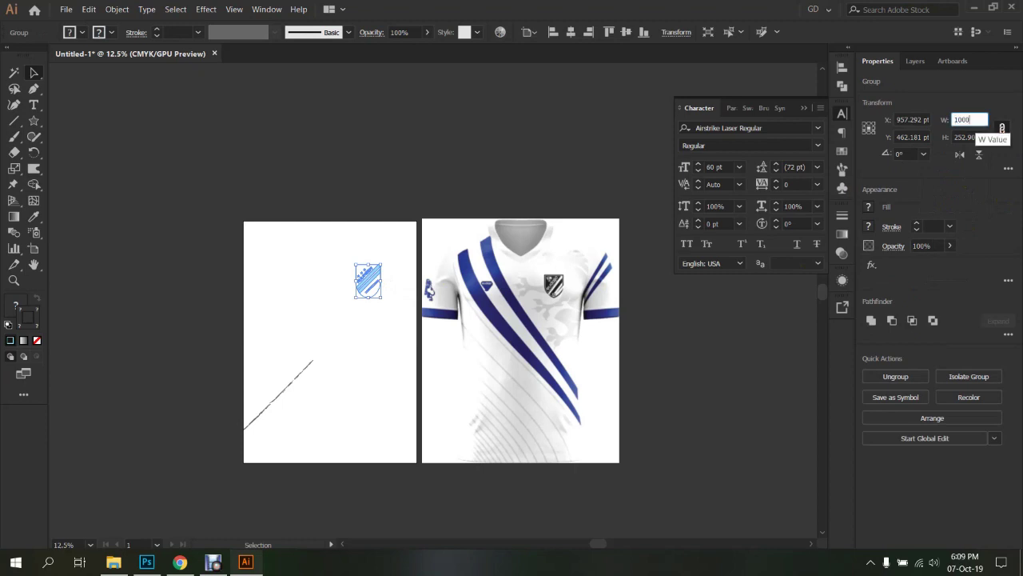
key("Return")
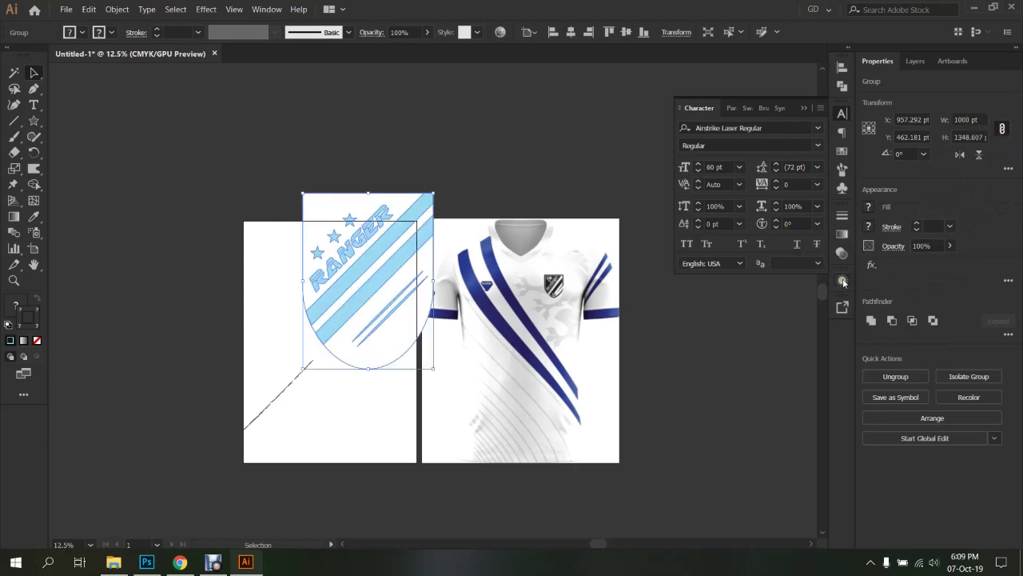
Export the crest as a 4x PNG asset to the Desktop via Asset Export
left_click(842, 307)
left_click_drag(367, 264, 728, 302)
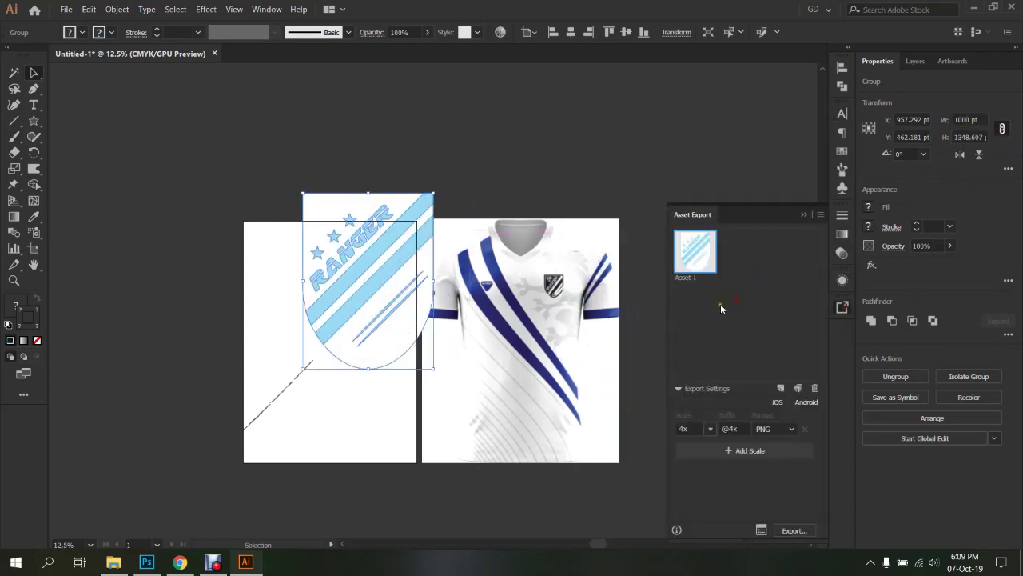
left_click(788, 430)
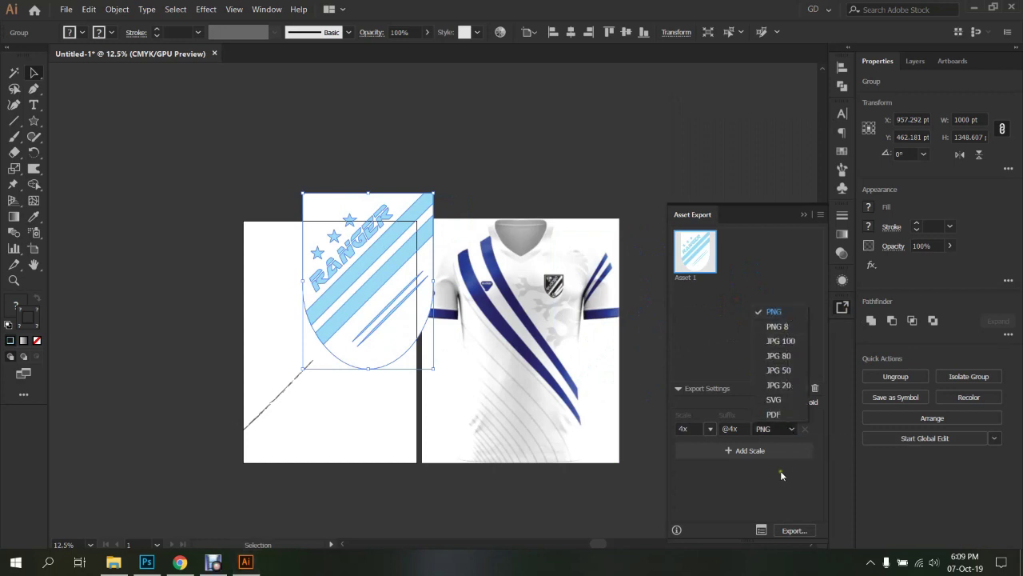
left_click(791, 496)
left_click(794, 531)
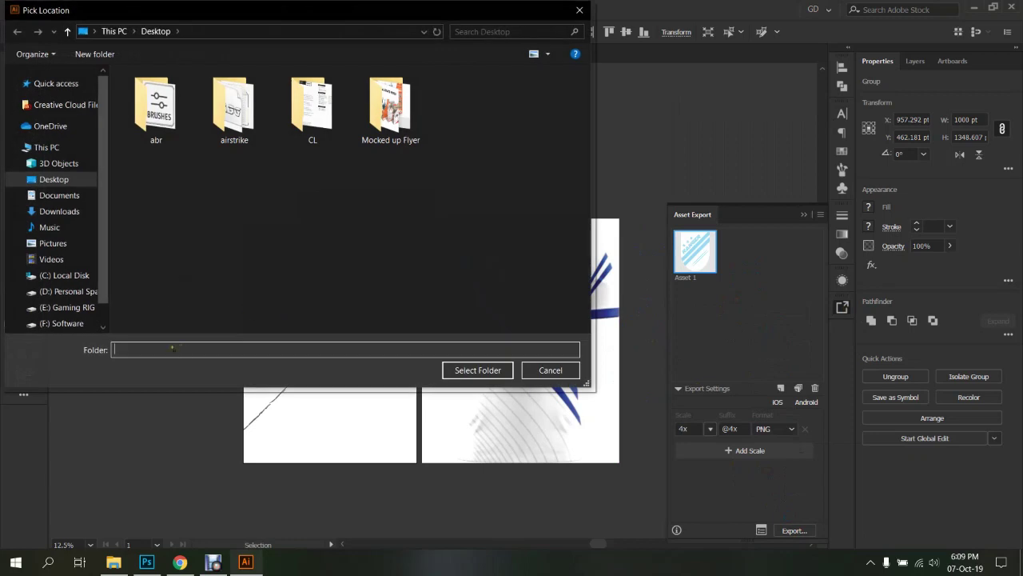
left_click(56, 179)
left_click(480, 368)
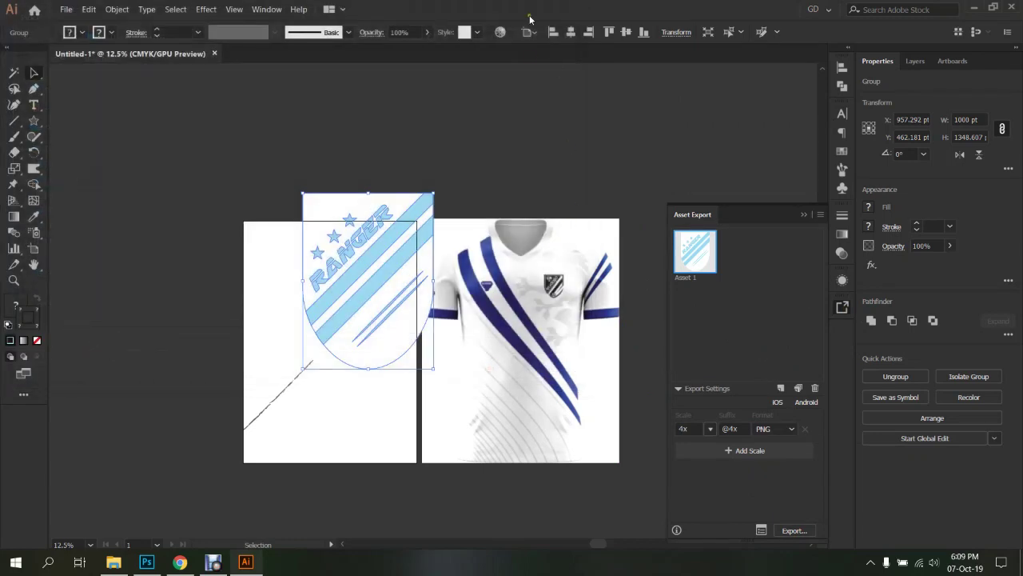
left_click(147, 562)
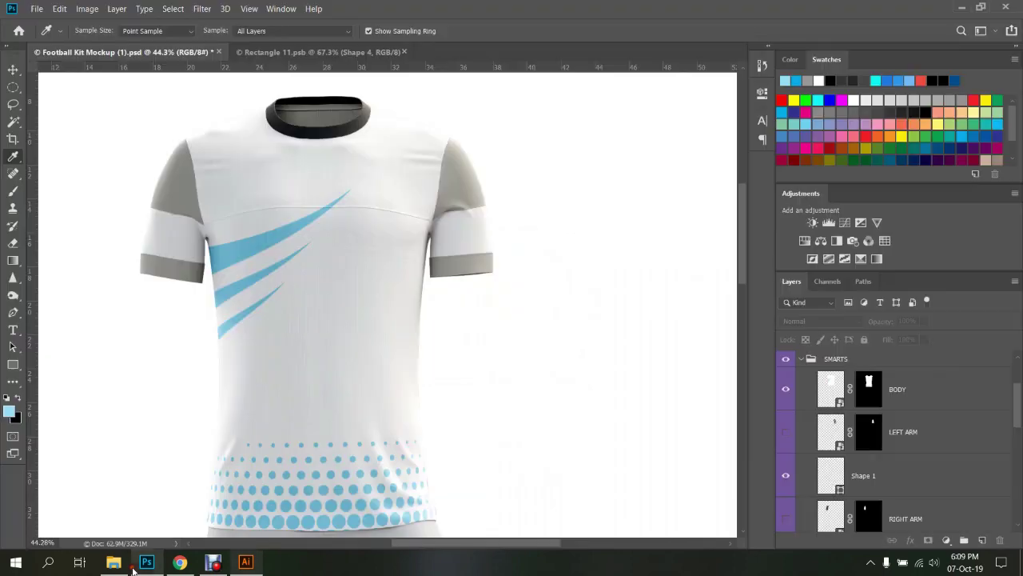
Open the Rectangle 11.psb print artwork, cancelling an accidental quit
left_click(308, 52)
key("ctrl+q")
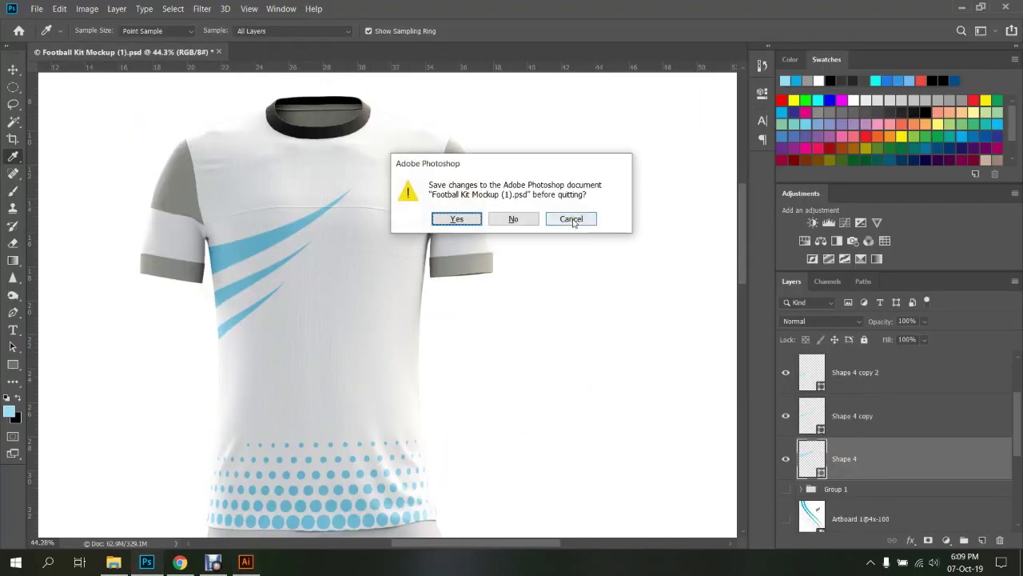
left_click(572, 219)
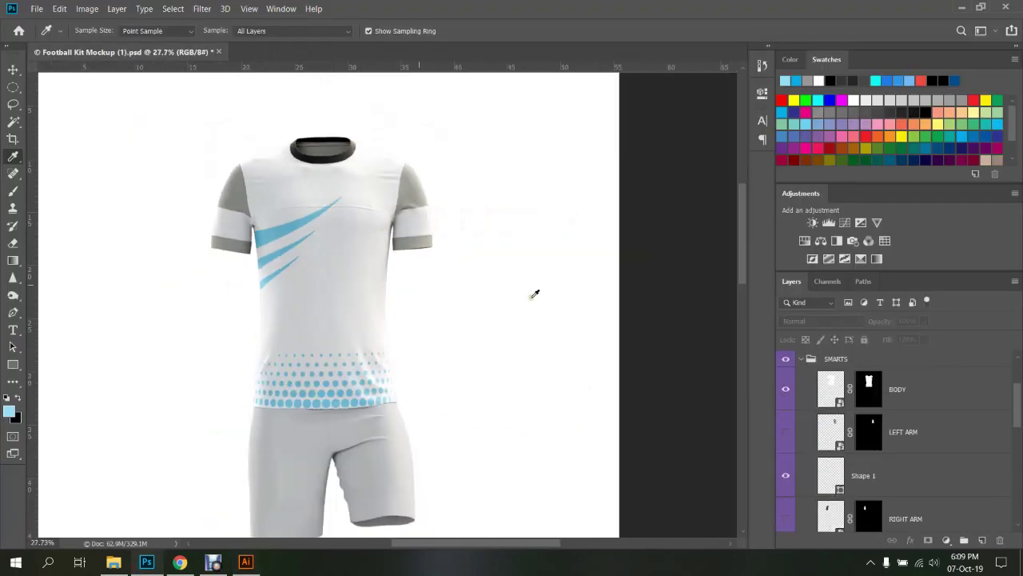
left_click(838, 404)
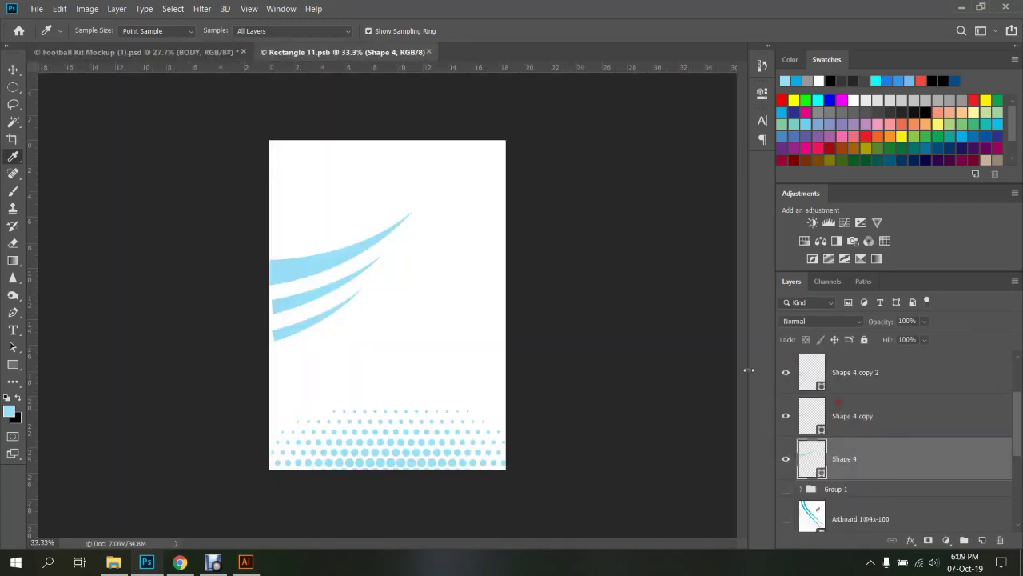
Place Embedded the Asset 1@4x crest, scaled to about 17% at upper right
left_click(37, 9)
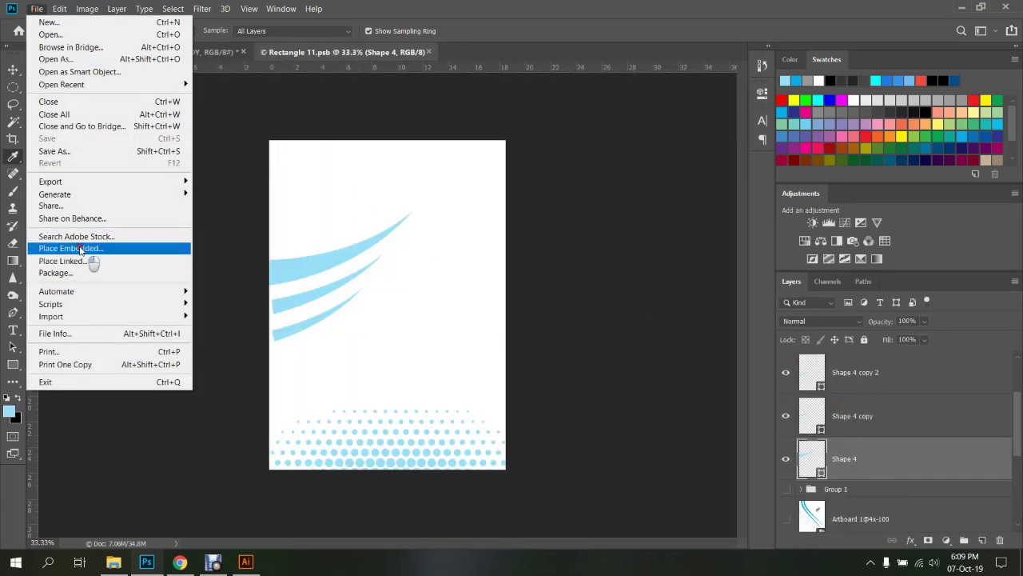
left_click(90, 250)
left_click(449, 112)
left_click(601, 432)
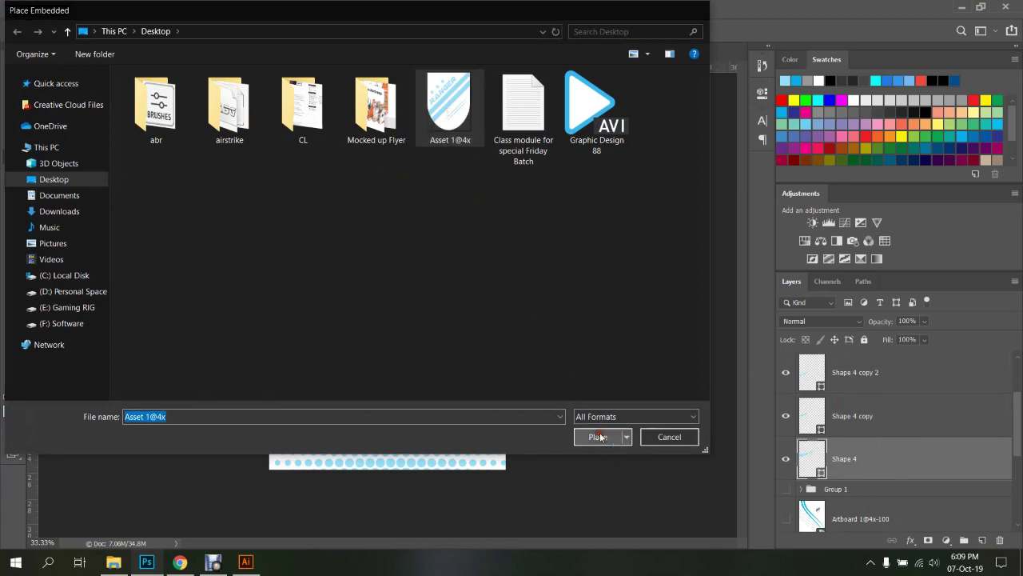
mouse_move(477, 185)
left_mouse_down()
mouse_move(386, 310)
mouse_move(446, 218)
left_mouse_up()
key("Return")
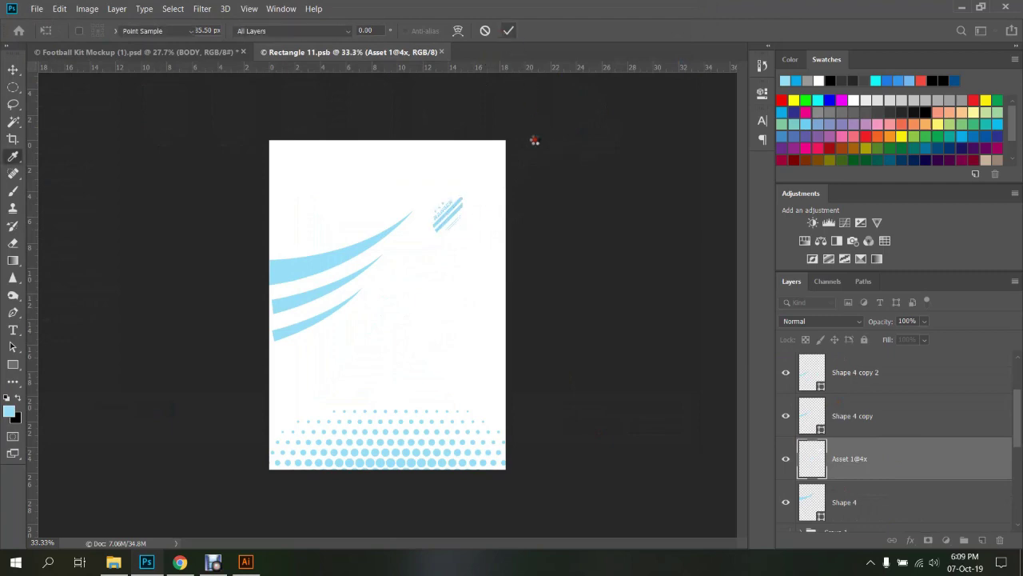
Inspect the placed crest on the Football Kit Mockup shirt
left_click(176, 52)
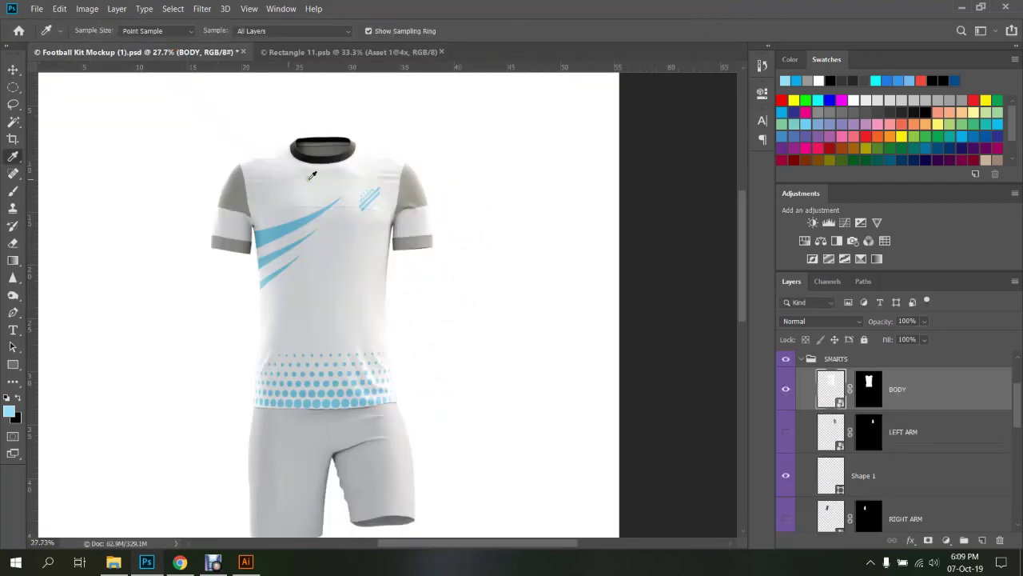
scroll(368, 209, "up", 5)
scroll(376, 209, "up", 3)
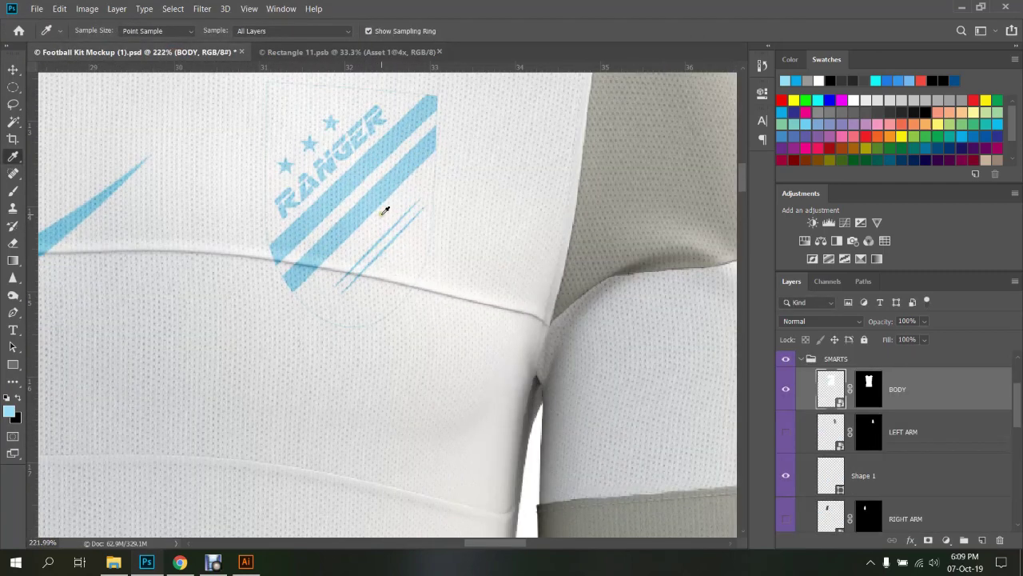
scroll(387, 210, "down", 1)
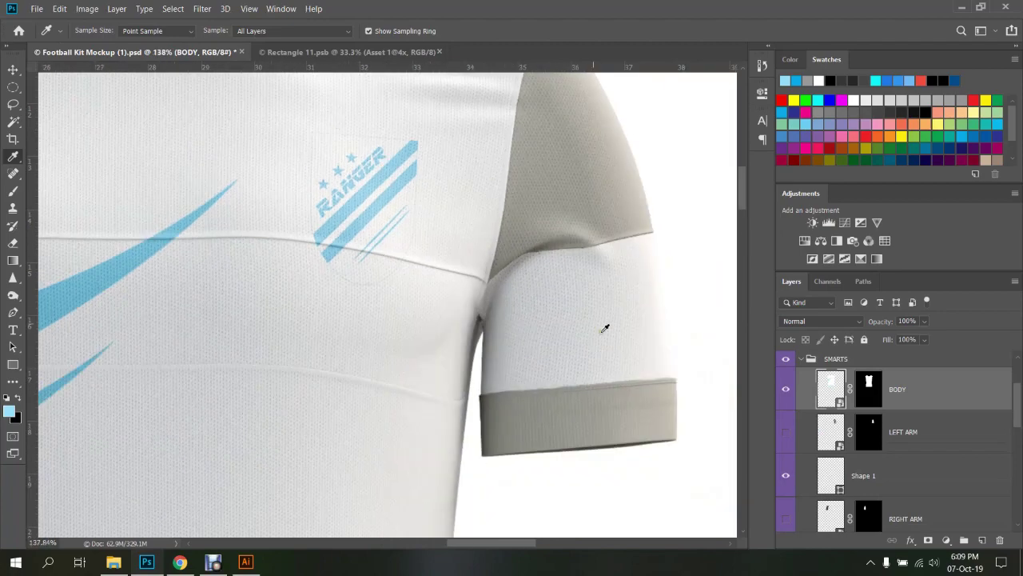
scroll(374, 237, "down", 2)
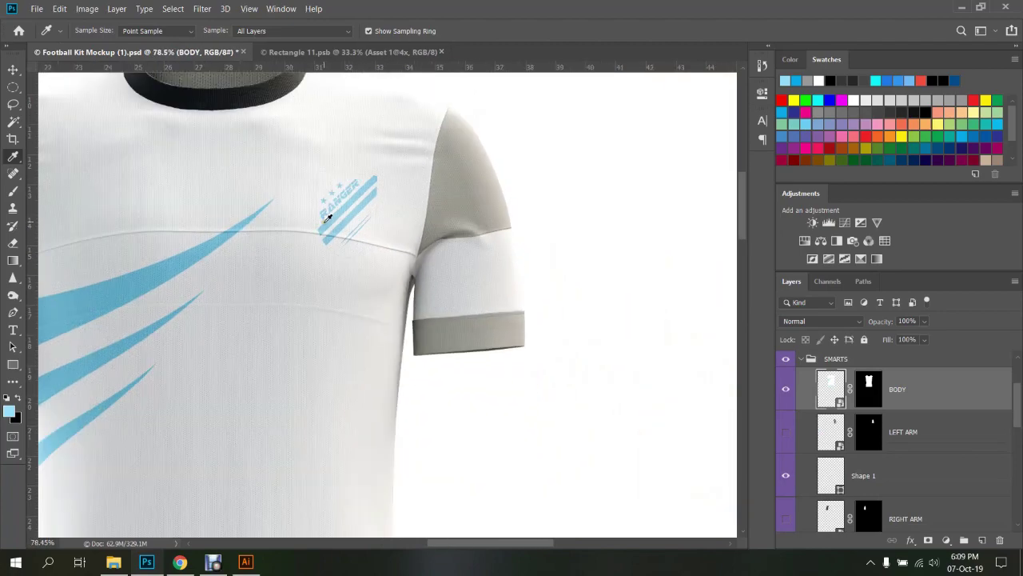
scroll(327, 231, "down", 1)
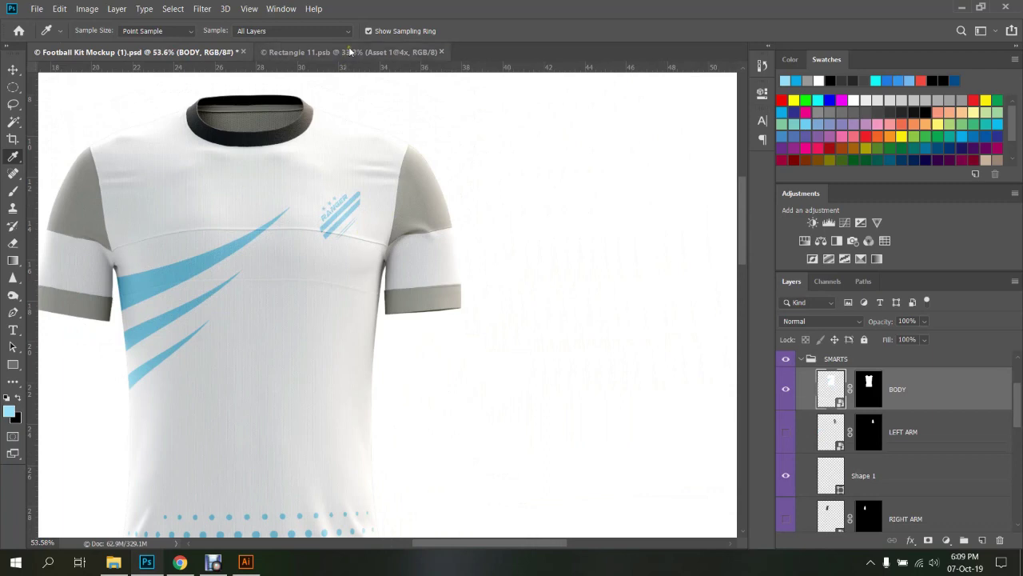
Enlarge the RANGER crest in Rectangle 11.psb, commit the transform, and save
left_click(349, 52)
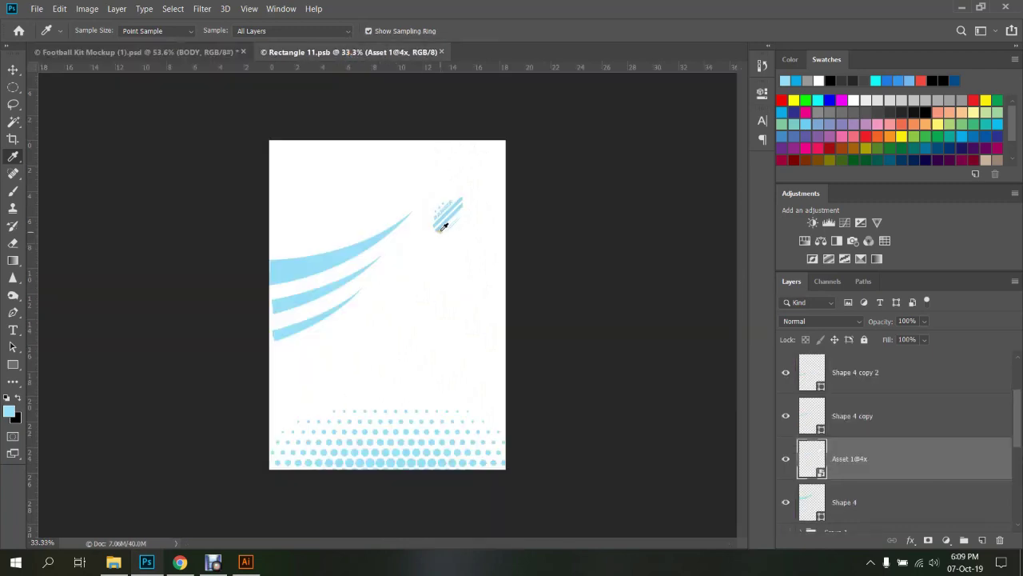
scroll(444, 226, "up", 2)
key("v")
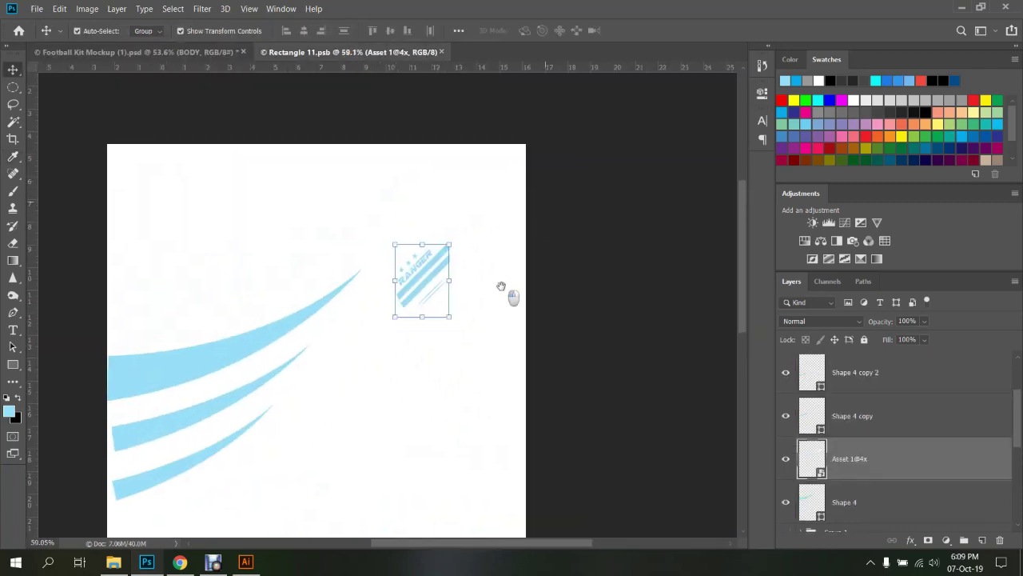
scroll(504, 284, "up", 2)
scroll(448, 268, "up", 1)
left_click_drag(460, 342, 509, 386)
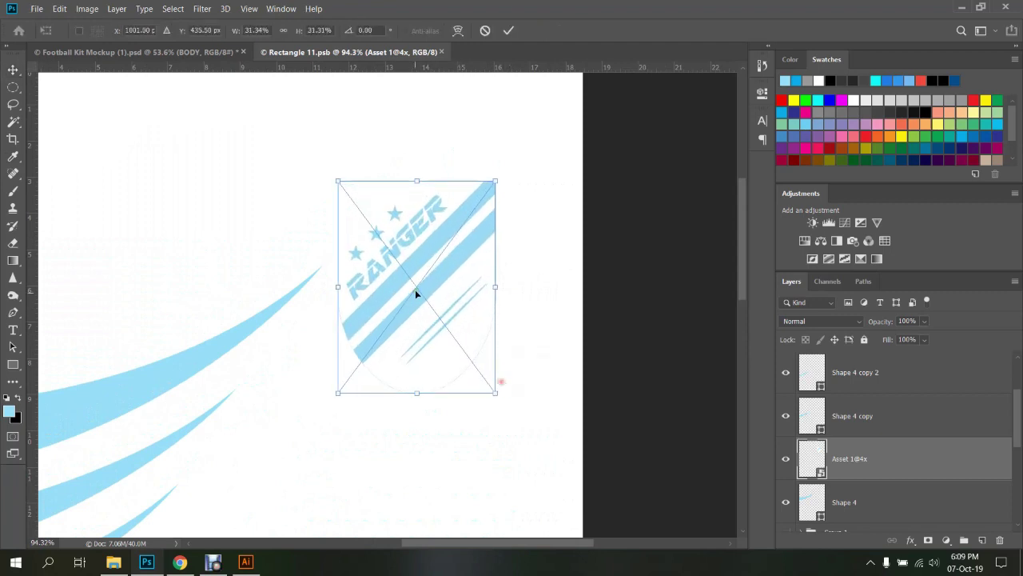
left_click(508, 30)
key("ctrl+s")
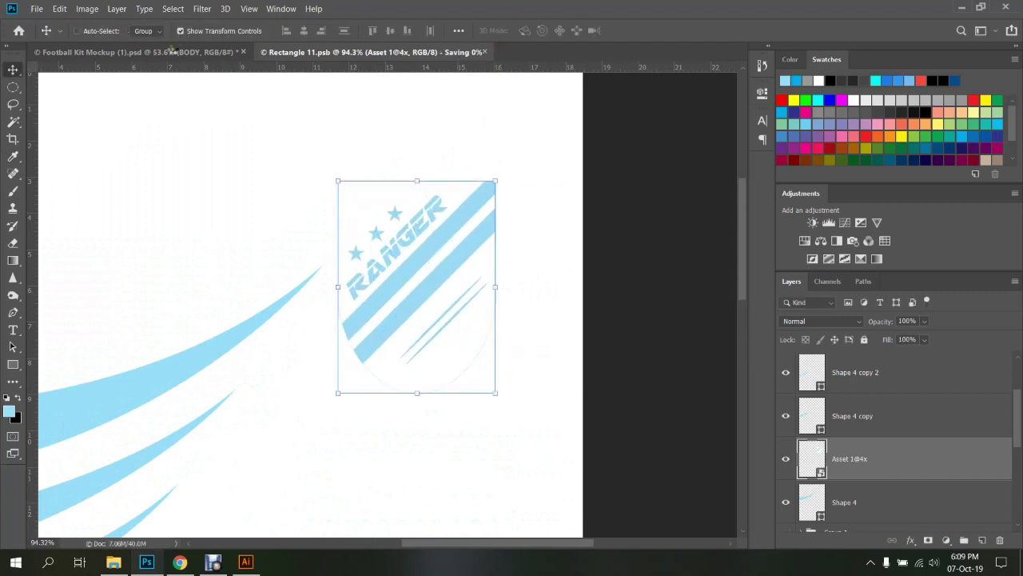
Compare on the mockup, then scale the crest down to about 21%
left_click(171, 51)
left_click(416, 53)
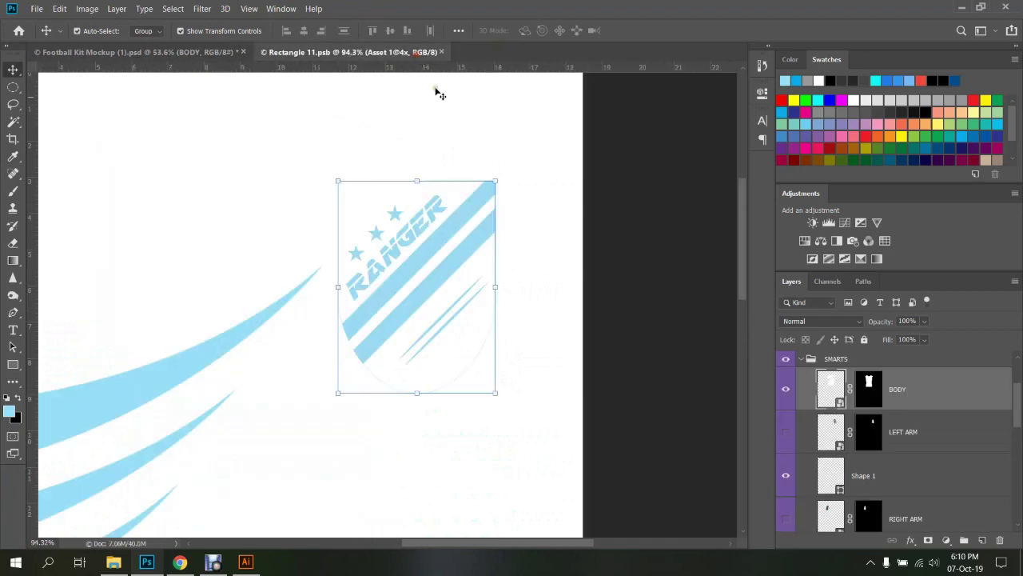
left_click_drag(485, 179, 471, 214)
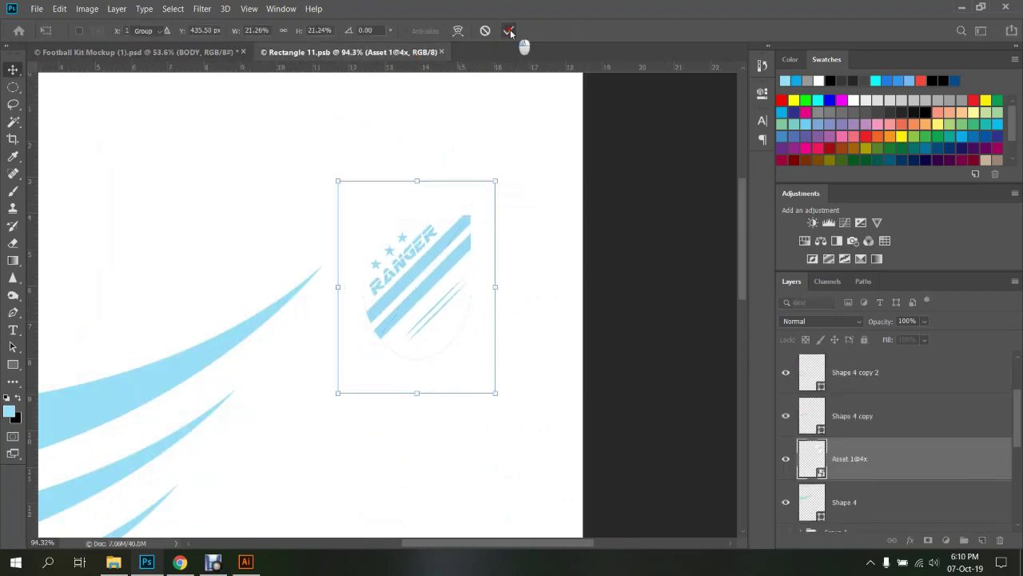
left_click(197, 52)
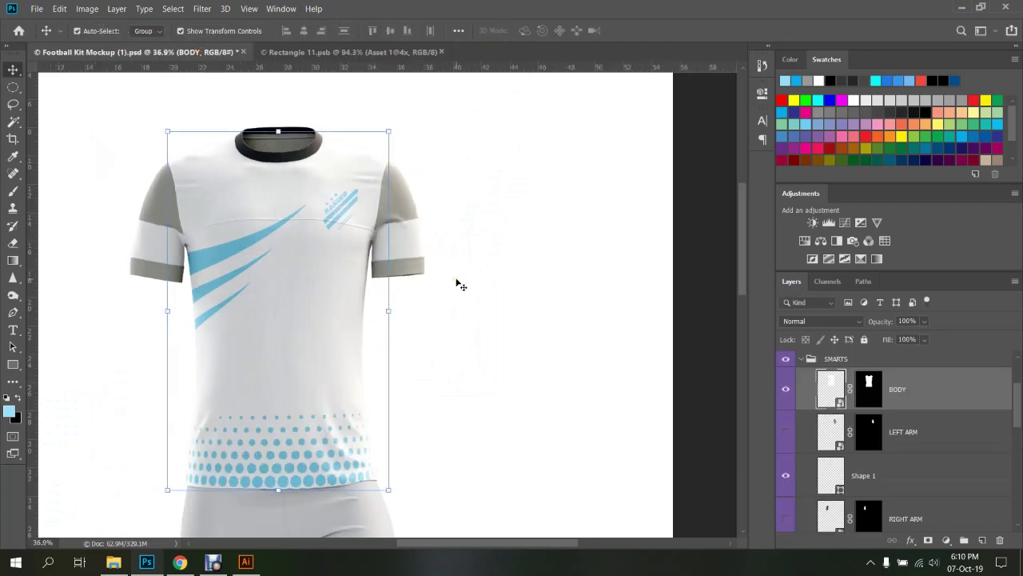
Move the Asset 1@4x crest layer to the top and add a Curves adjustment pulled down
left_click(332, 52)
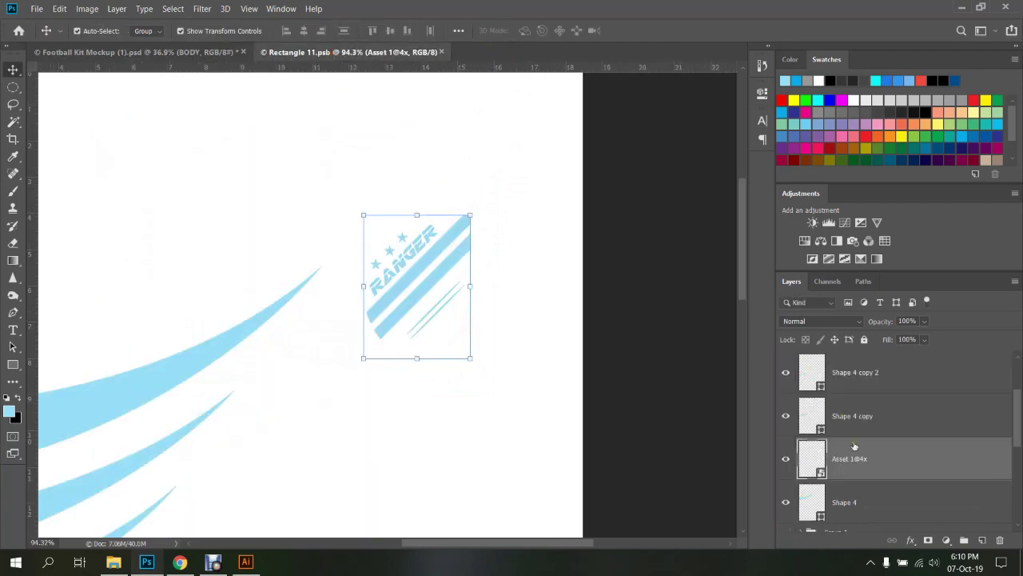
left_click(786, 459)
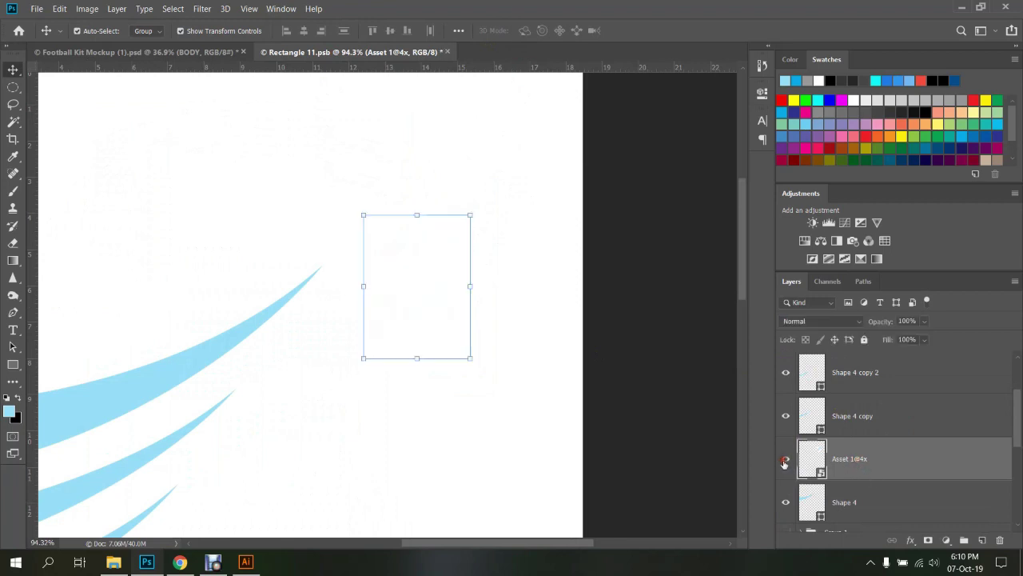
left_click(786, 459)
left_click_drag(848, 459, 865, 359)
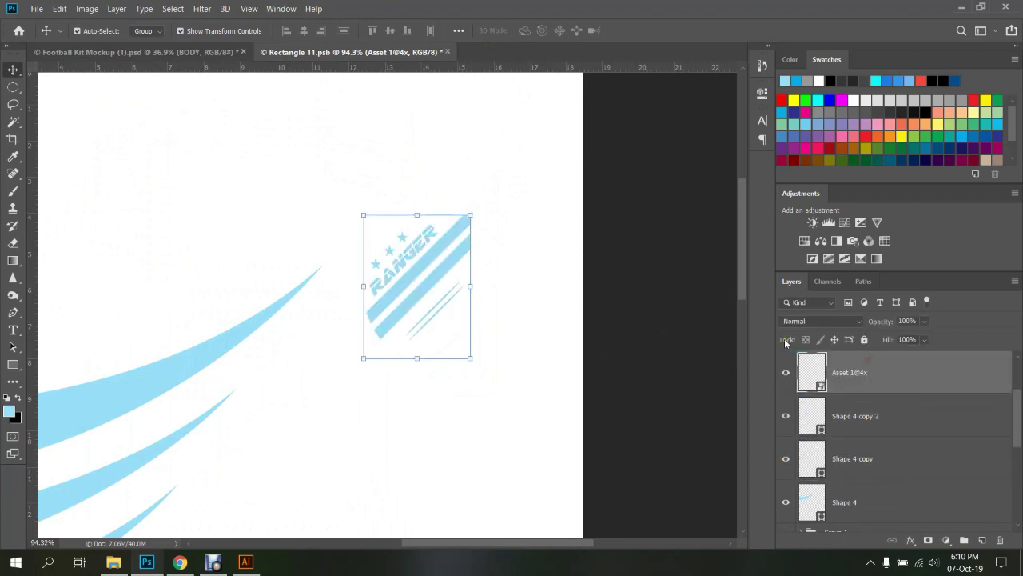
left_click(844, 223)
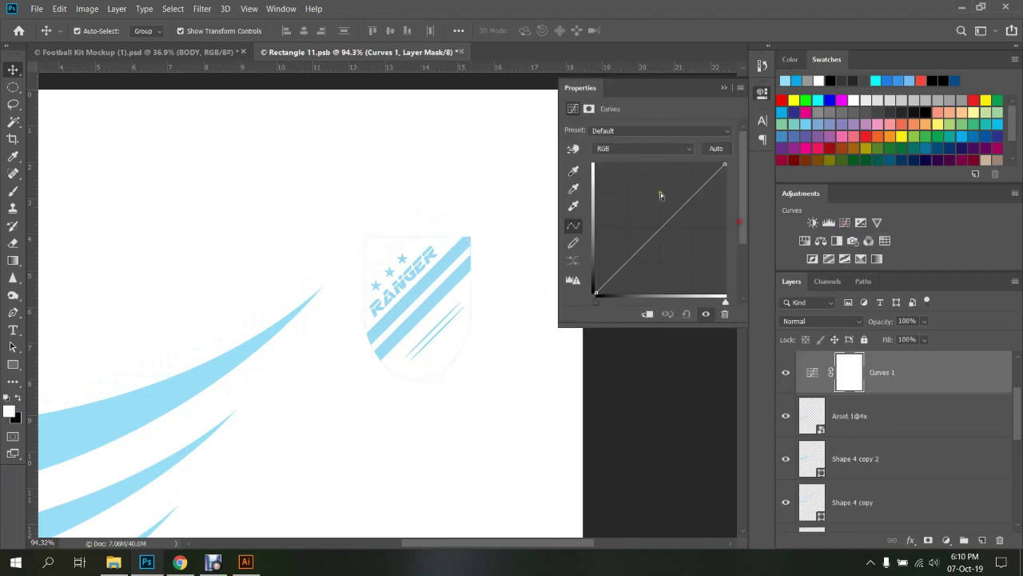
left_click_drag(688, 197, 697, 215)
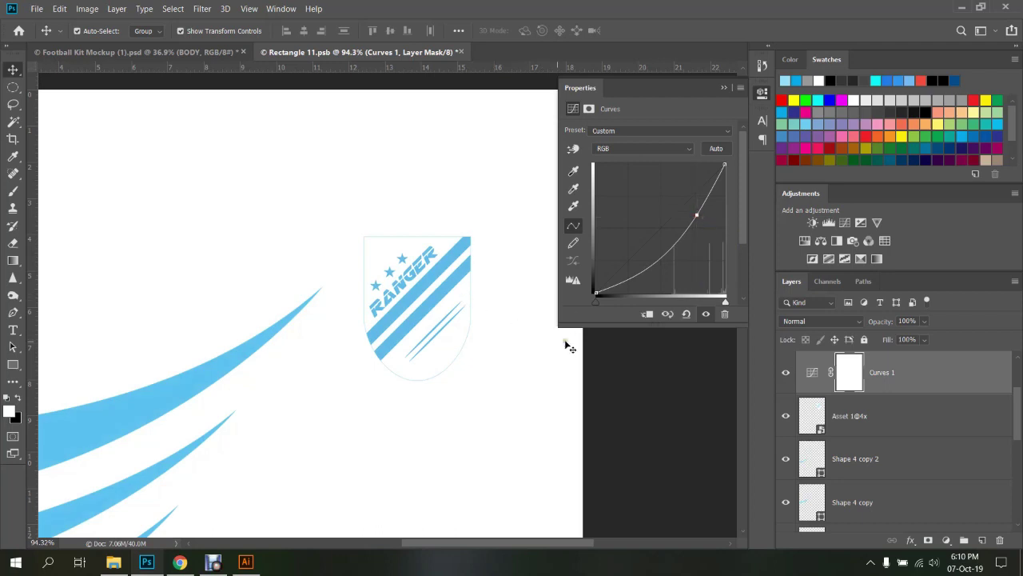
Clip the darkening Curves adjustment to the RANGER crest layer only
scroll(453, 315, "down", 3)
scroll(452, 315, "down", 3)
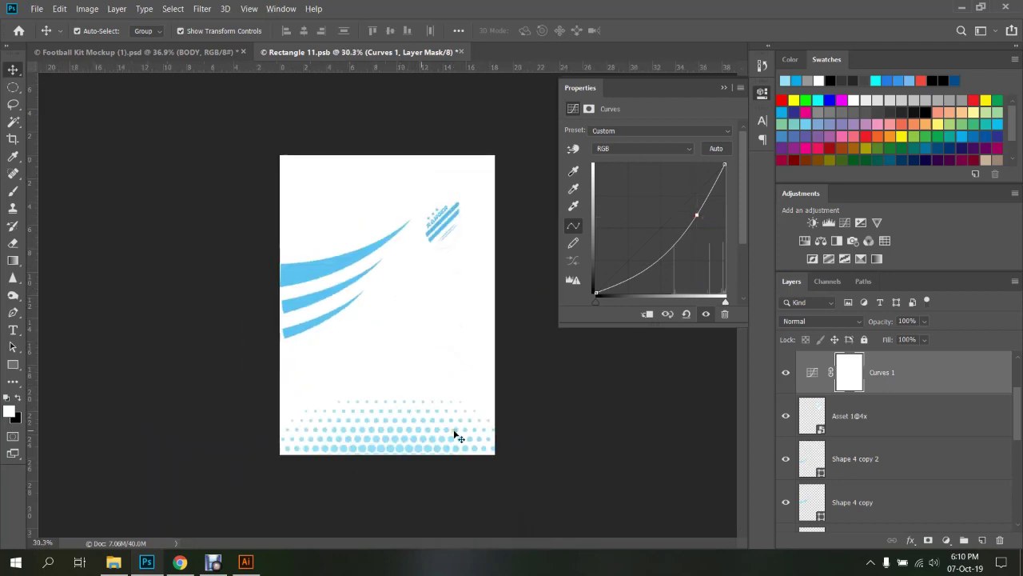
scroll(398, 281, "up", 2)
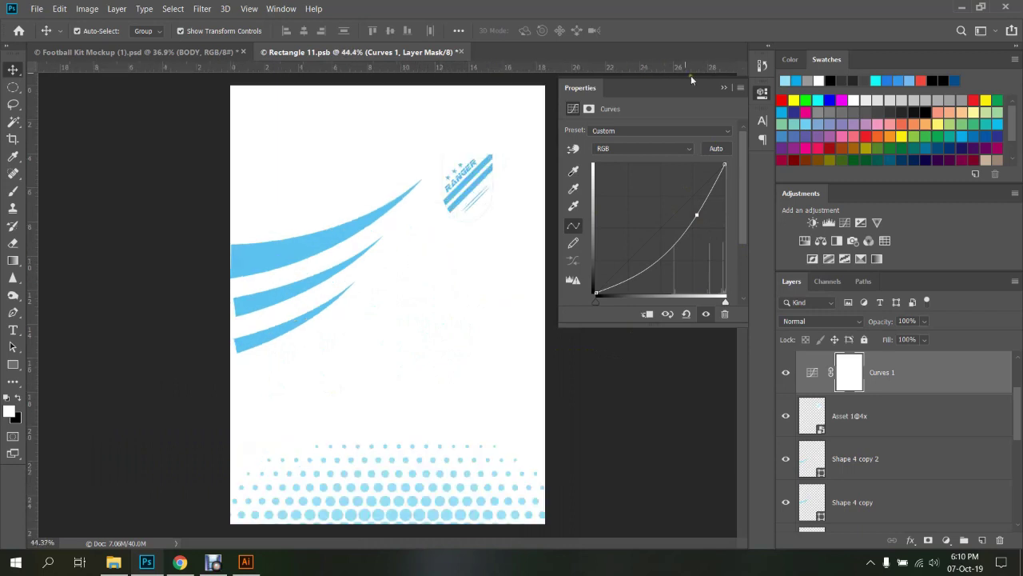
left_click(722, 88)
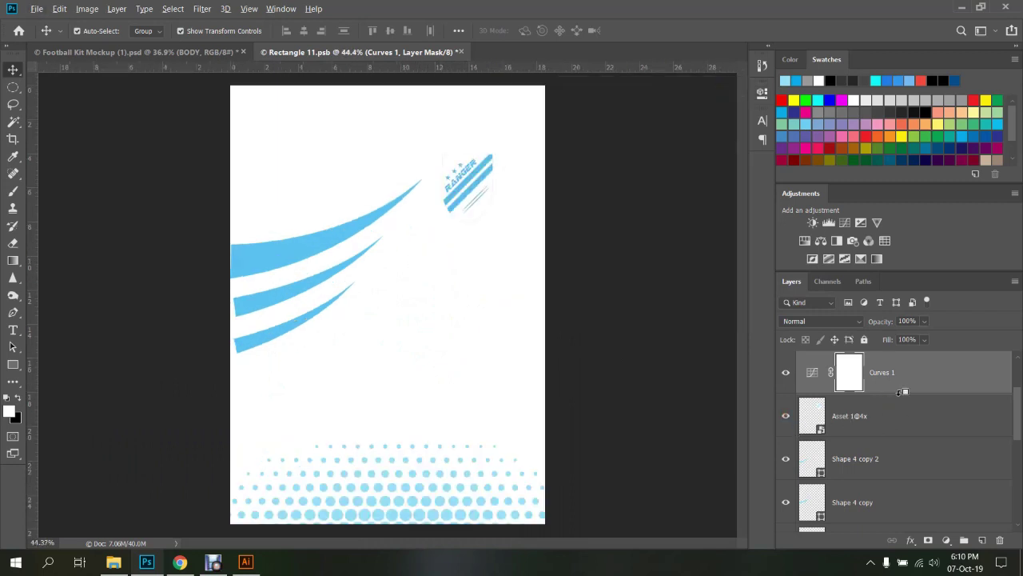
left_click(899, 393, "alt")
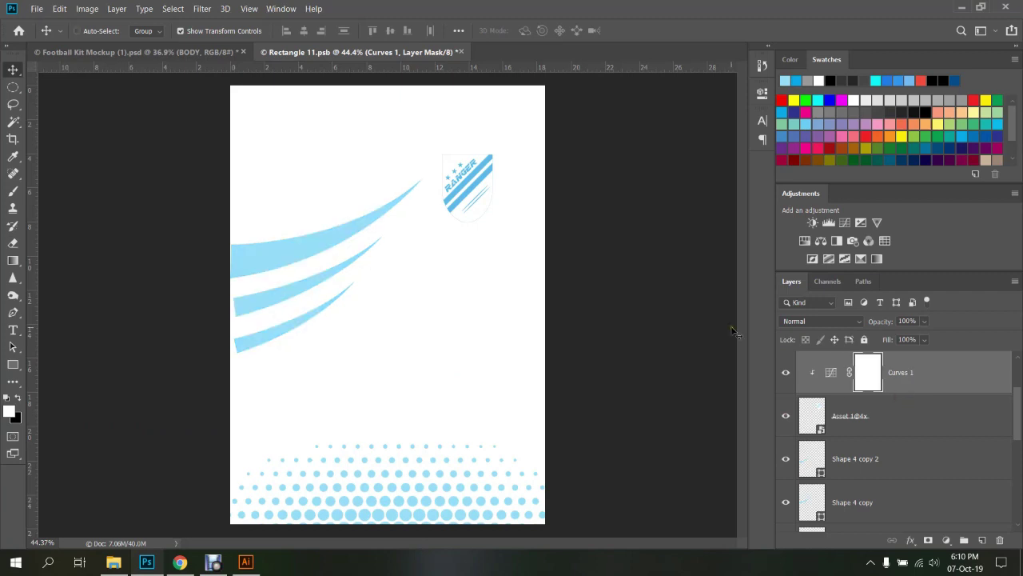
Save the design, review the deeper-blue crest on the mockup, then move the crest in Illustrator
key("ctrl+s")
left_click(179, 50)
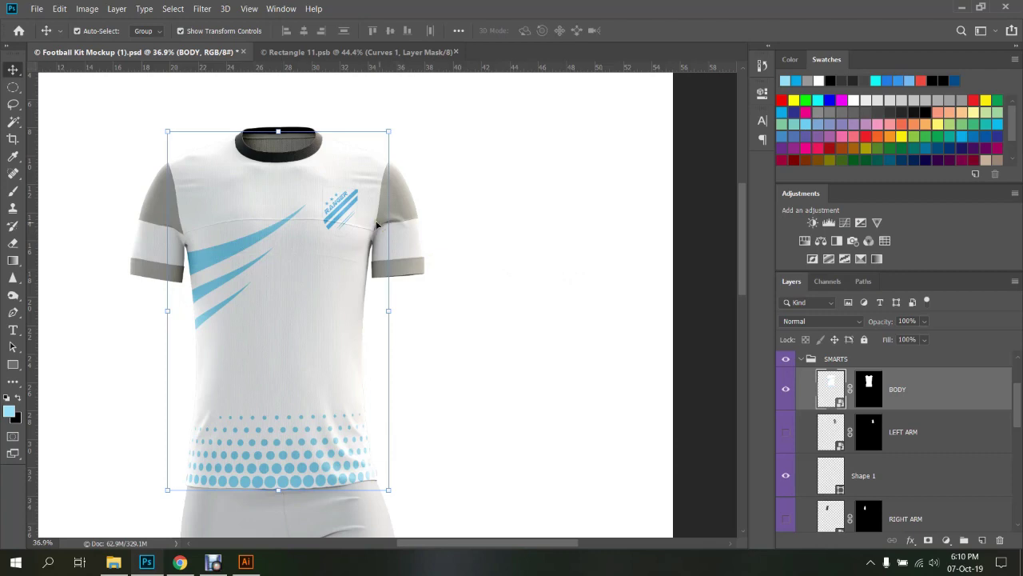
scroll(331, 199, "up", 3)
scroll(320, 197, "up", 4)
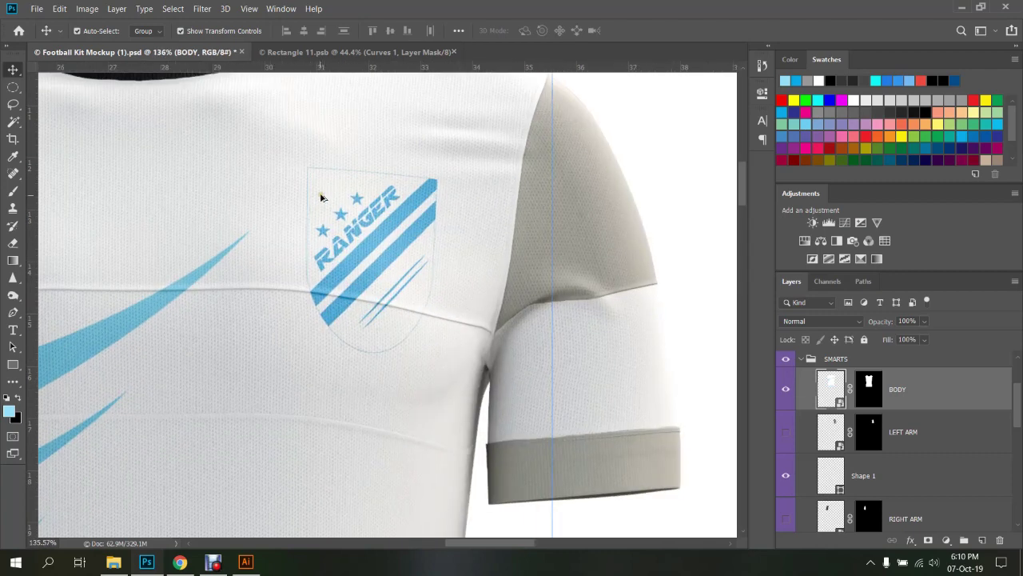
left_click(245, 562)
mouse_move(343, 202)
left_mouse_down()
mouse_move(319, 273)
mouse_move(317, 140)
left_mouse_up()
Set the crest outline path's 20 pt stroke to align inside the edge
left_click(317, 140)
scroll(317, 141, "up", 8)
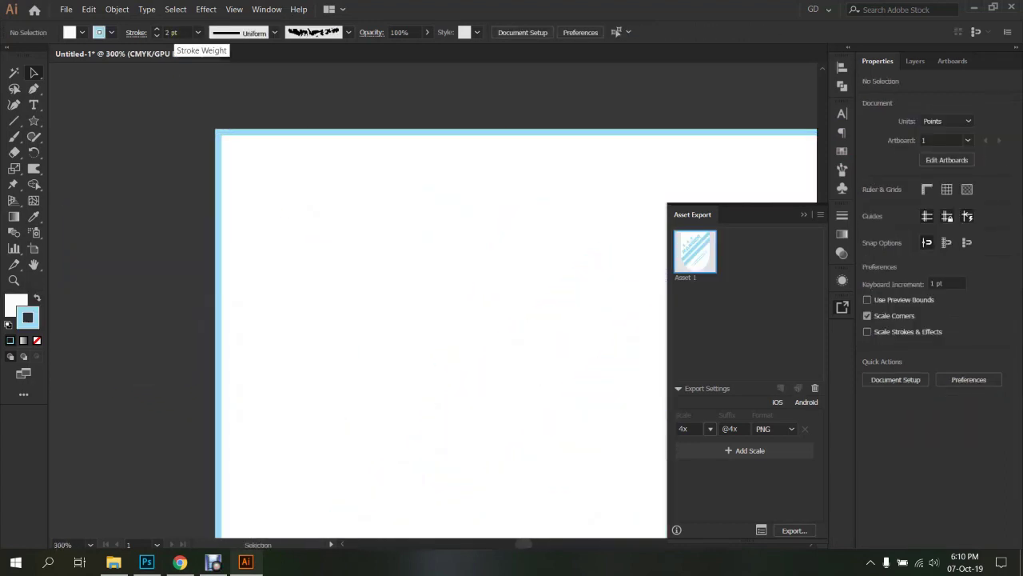
scroll(210, 224, "down", 3)
scroll(184, 225, "down", 6)
scroll(182, 224, "up", 3)
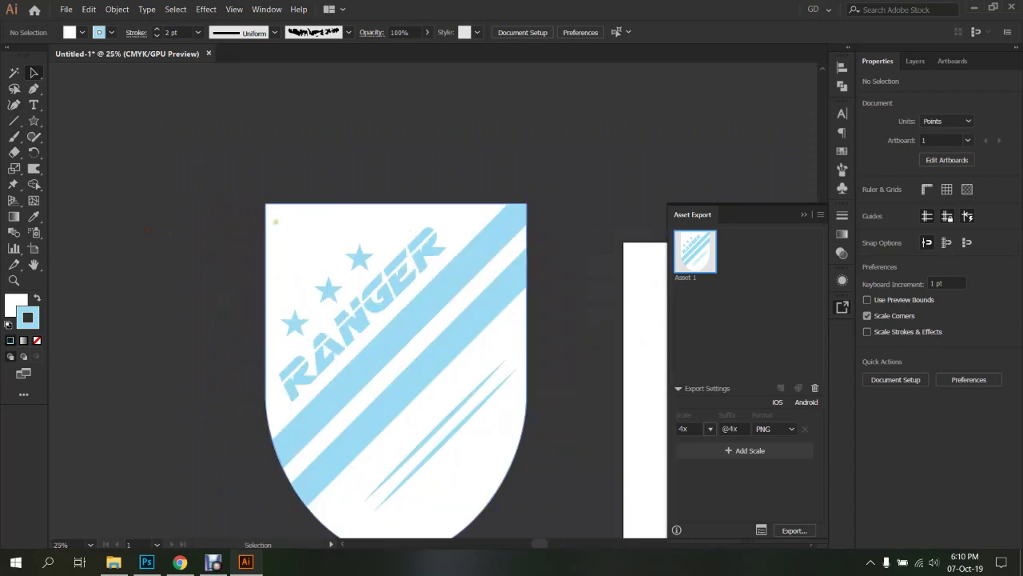
right_click(275, 222)
left_click(217, 310)
left_click(312, 240)
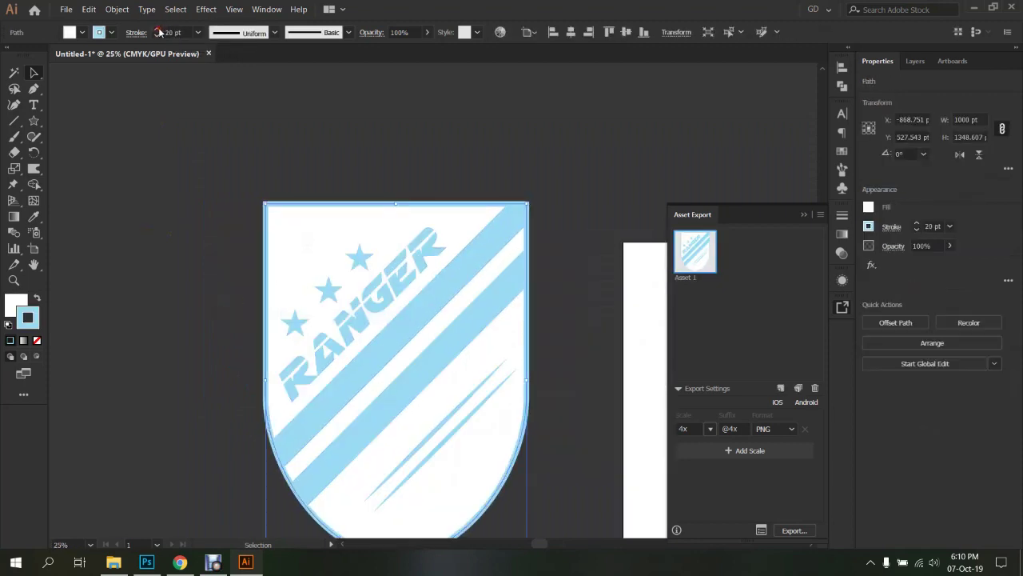
left_click(136, 33)
left_click(67, 102)
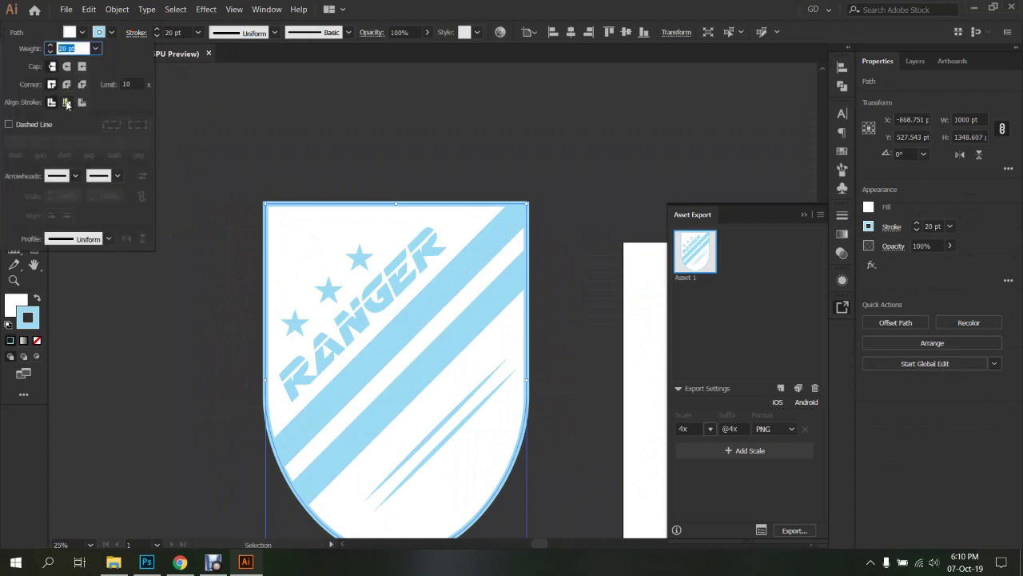
left_click(329, 174)
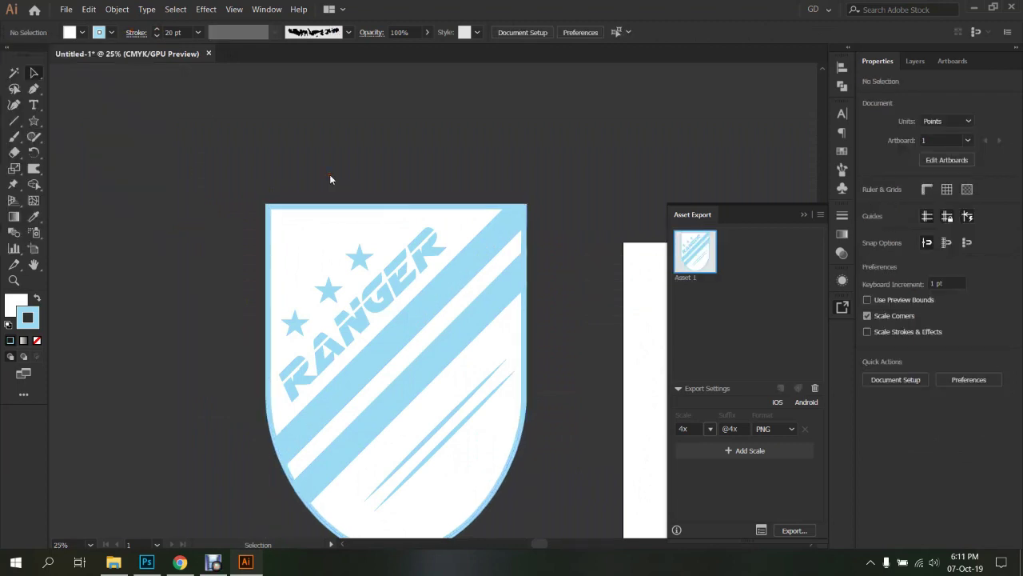
Group all the crest artwork and export it as the Asset 2 PNG
key("ctrl+minus")
key("ctrl+a")
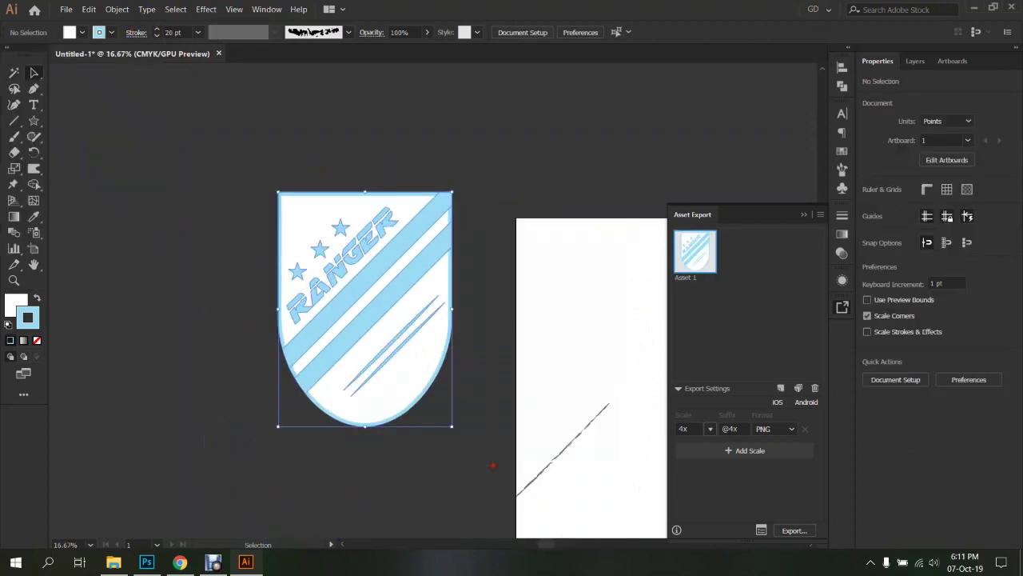
key("a")
key("ctrl+g")
key("v")
left_click_drag(386, 332, 738, 329)
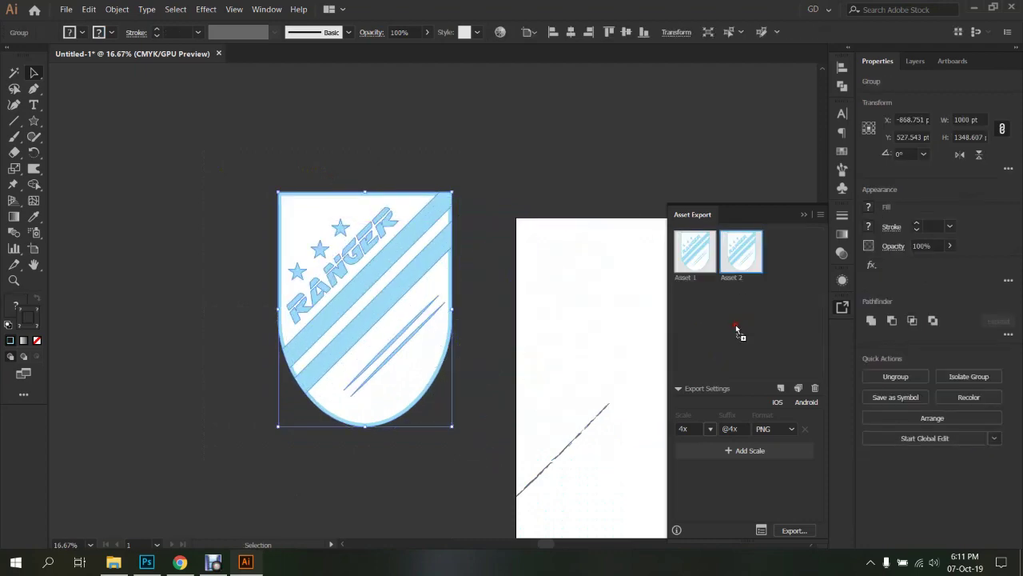
left_click(794, 530)
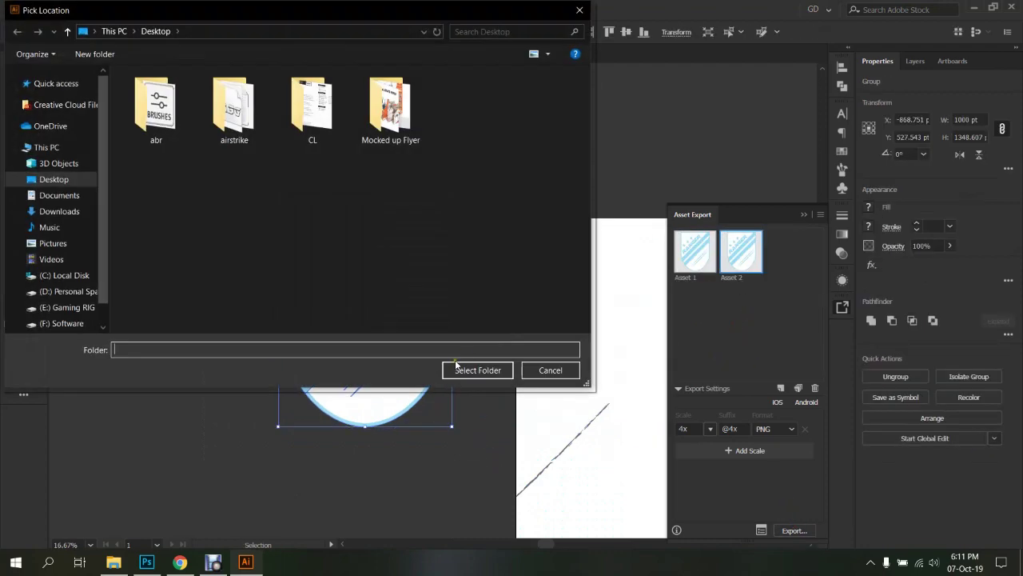
left_click(478, 370)
Remove the old crest and Curves 1 layers from Rectangle 11.psb
left_click(146, 562)
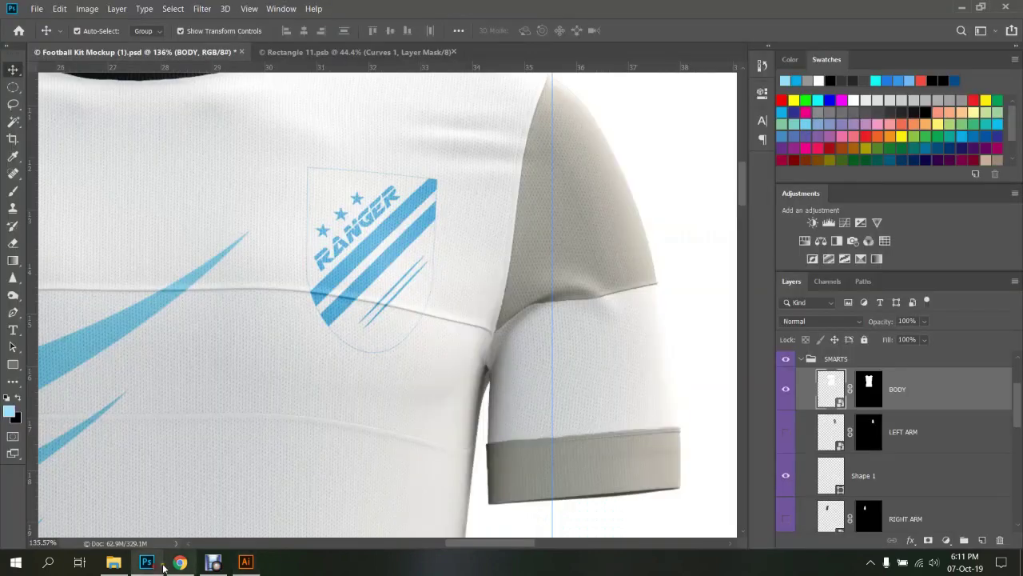
left_click(368, 52)
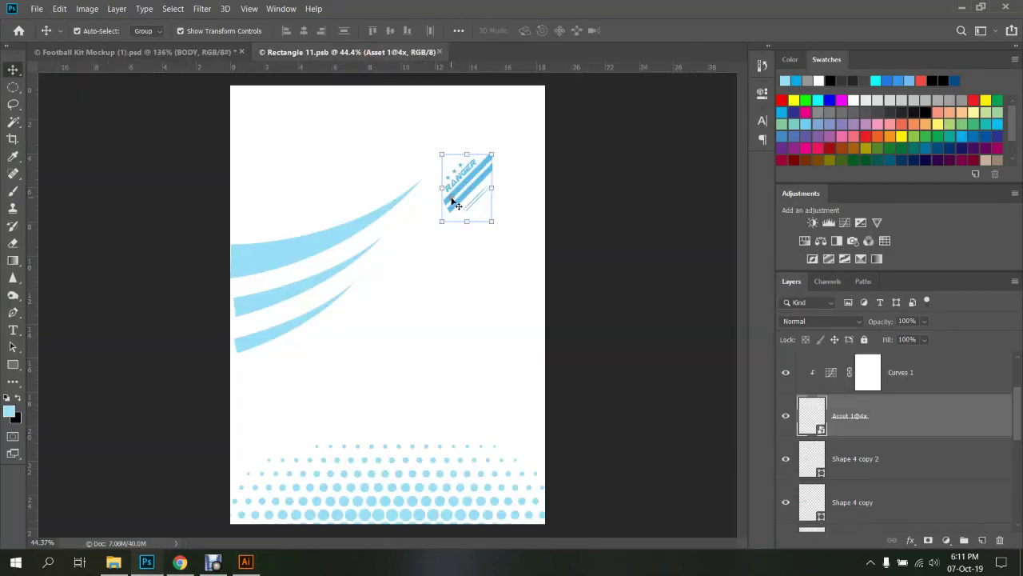
key("ctrl+z")
left_click(874, 367)
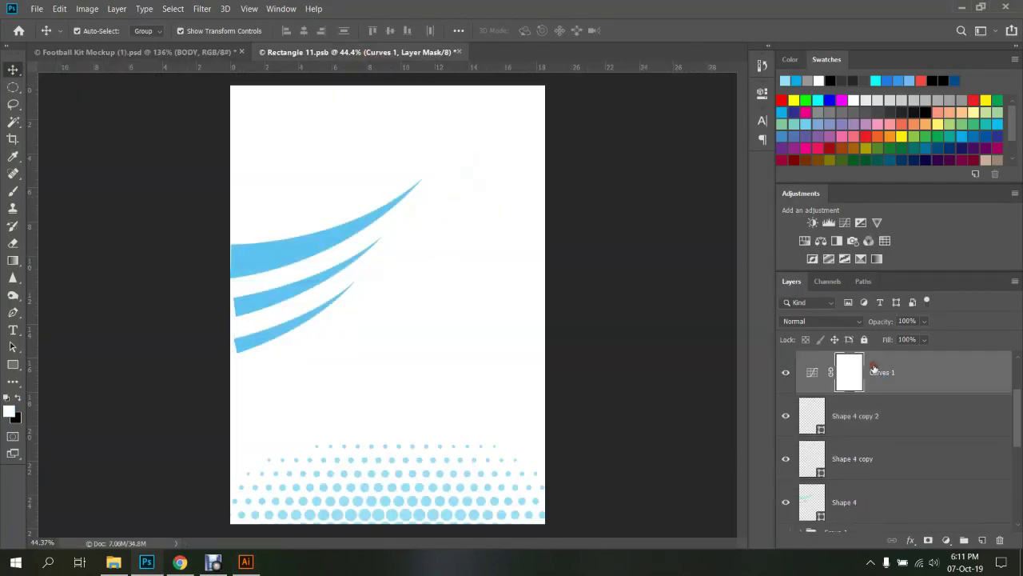
key("Delete")
left_click(605, 271)
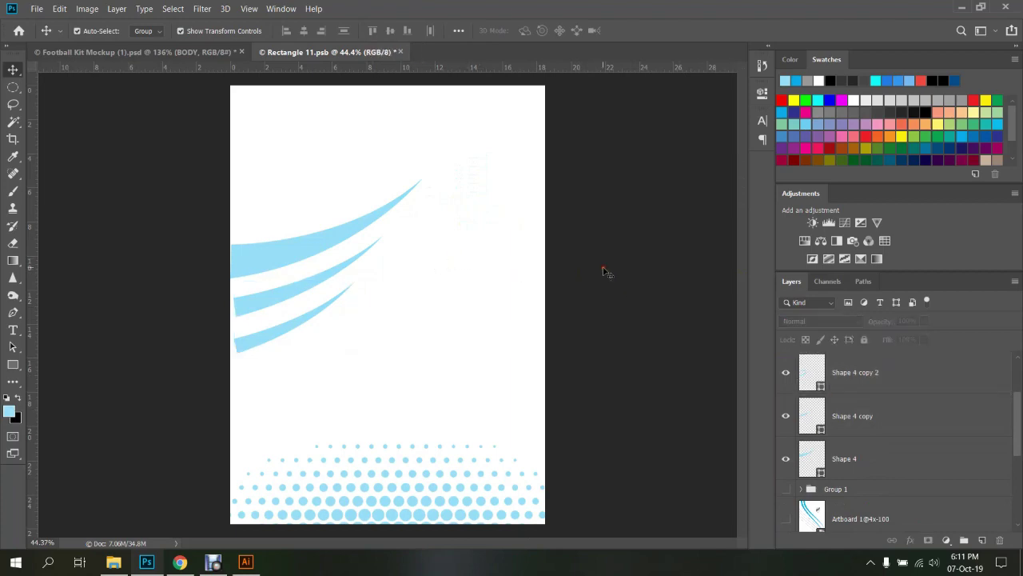
Place Asset 2@4x as an embedded crest, scaled small and moved upper right
left_click(37, 9)
left_click(112, 251)
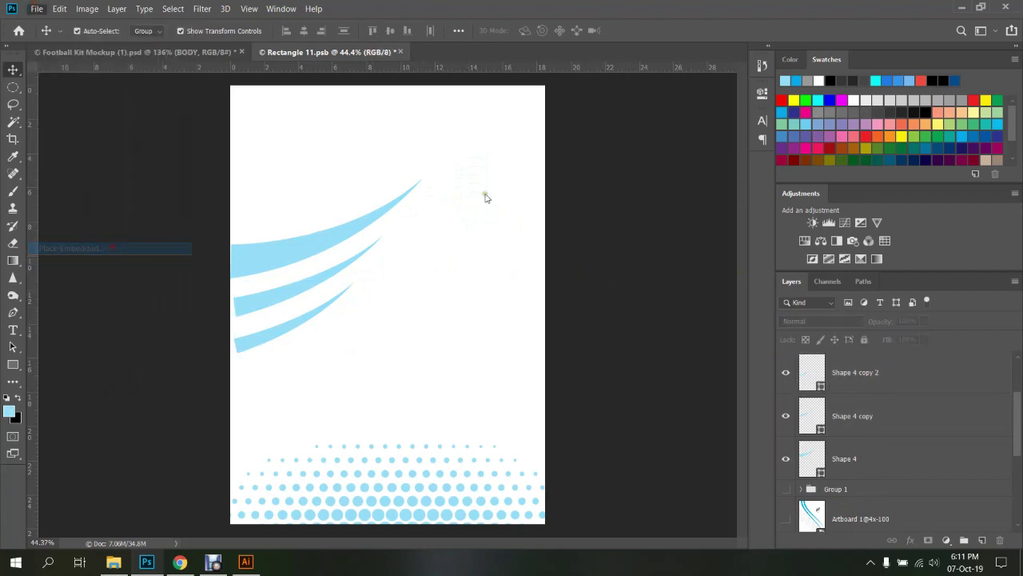
left_click(527, 148)
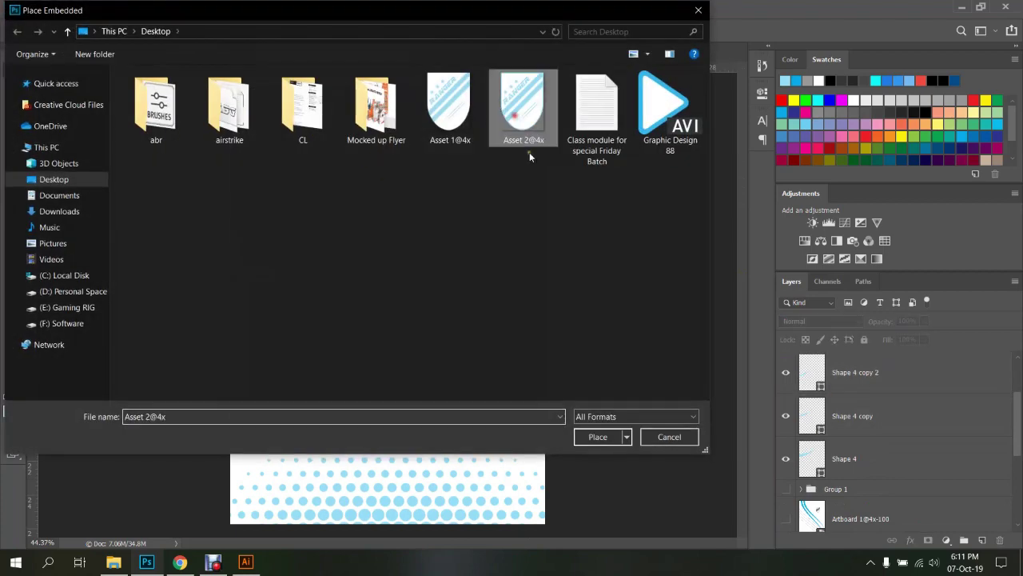
left_click(598, 436)
left_click_drag(507, 148, 414, 270)
left_click_drag(400, 326, 483, 216)
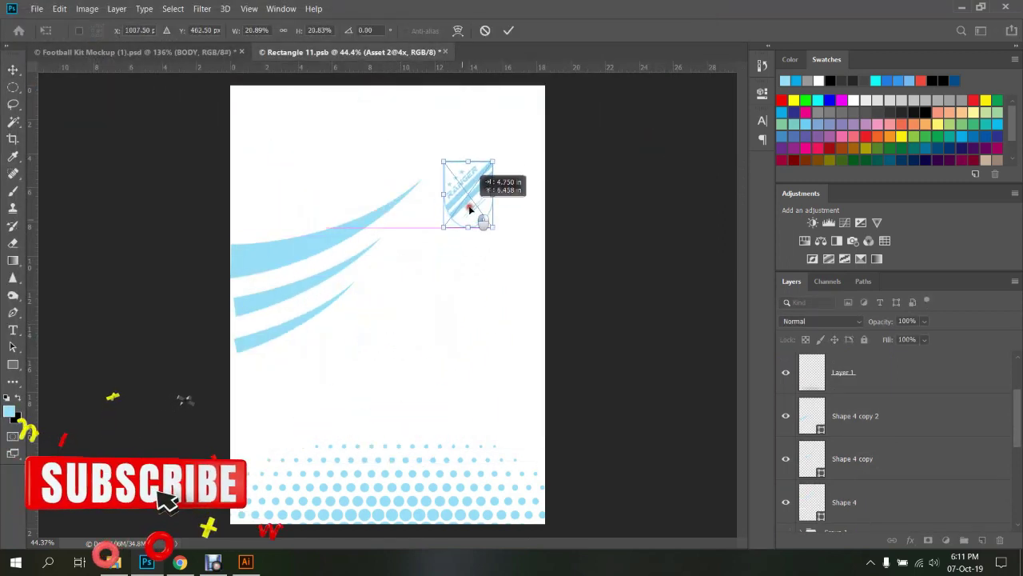
left_click(508, 31)
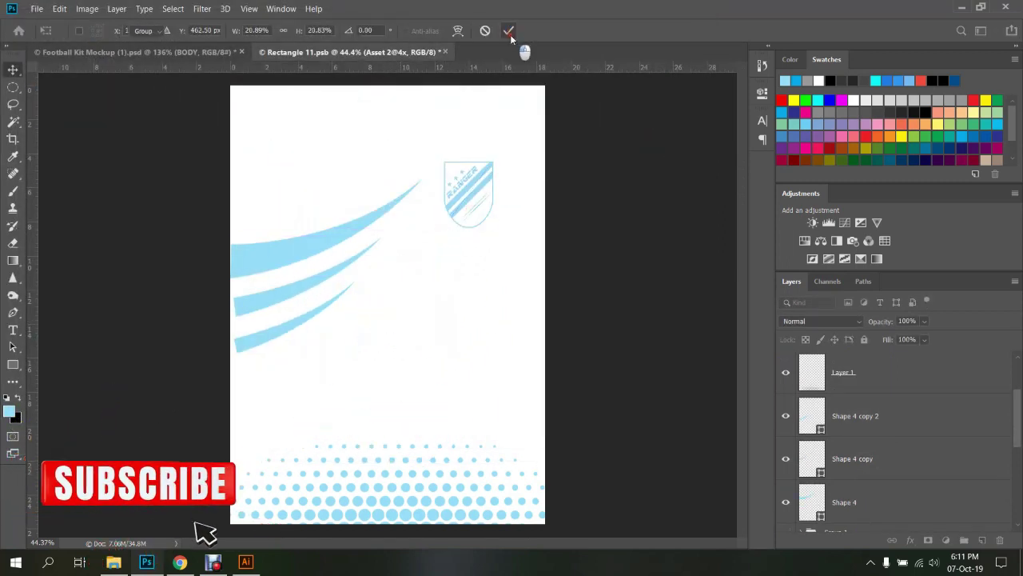
Darken the new crest with a clipped Curves adjustment, save, and view the mockup
left_click(845, 222)
left_click_drag(703, 186, 704, 208)
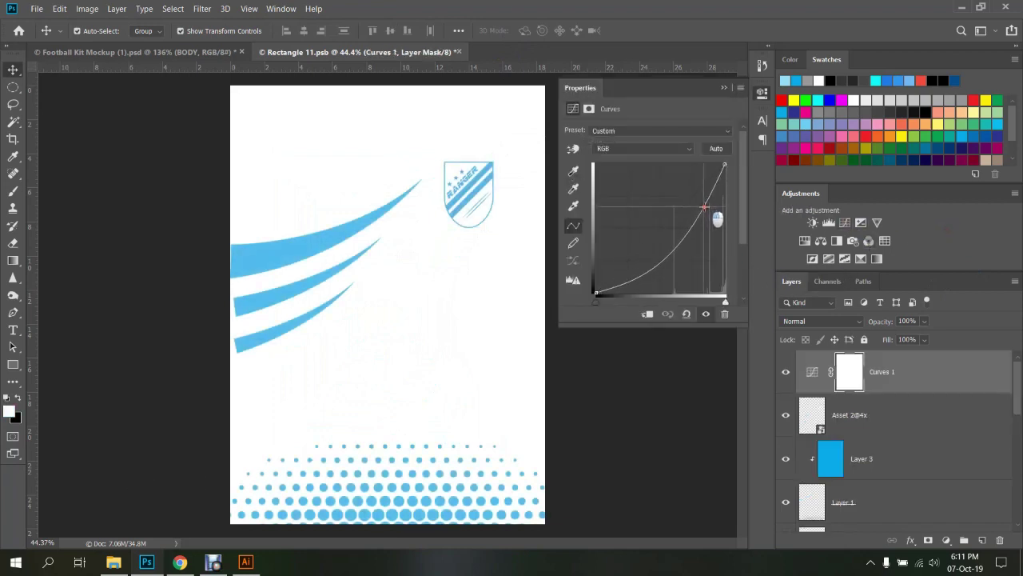
left_click(876, 393, "alt")
left_click(726, 89)
key("ctrl+s")
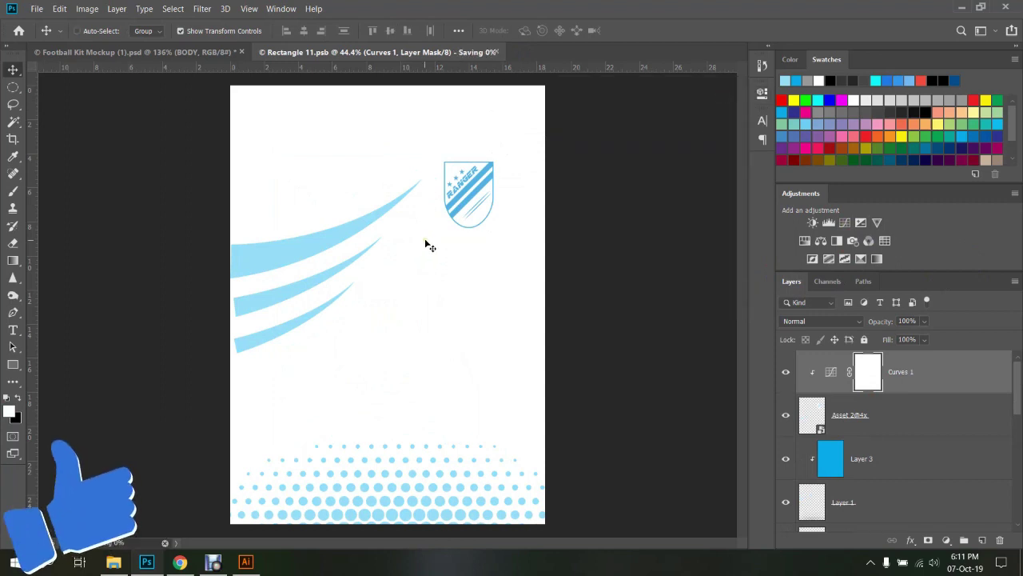
left_click(128, 52)
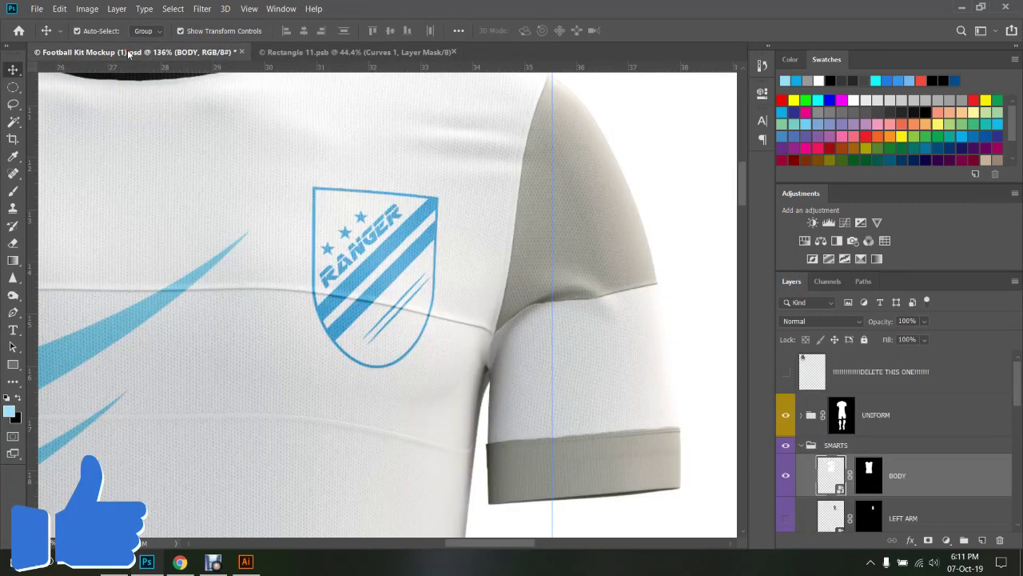
Shift the Asset 2@4x crest slightly left and scale it down a little
scroll(434, 291, "down", 2)
scroll(448, 297, "down", 3)
scroll(460, 322, "down", 2)
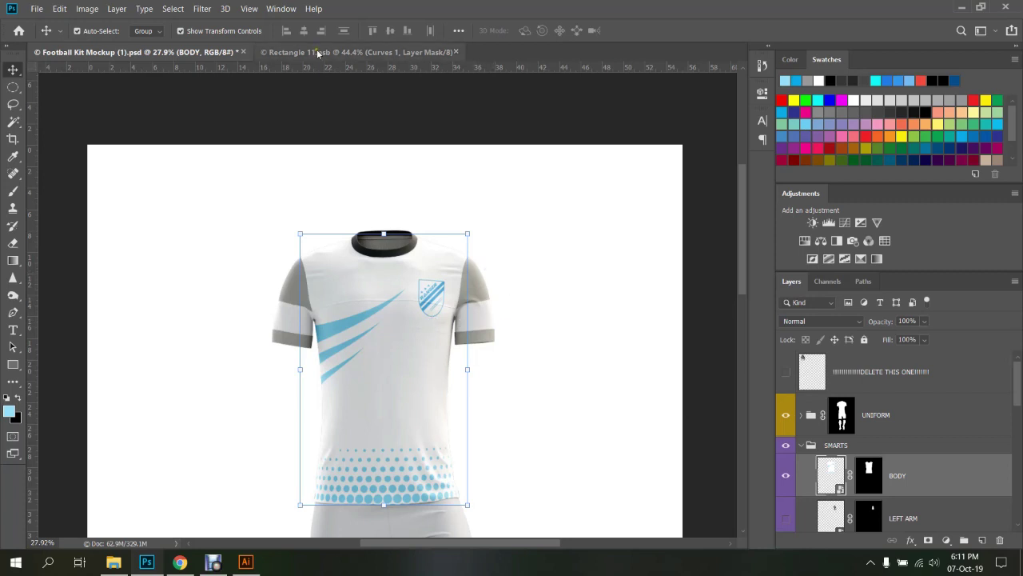
key("ctrl+Tab")
scroll(478, 188, "up", 2)
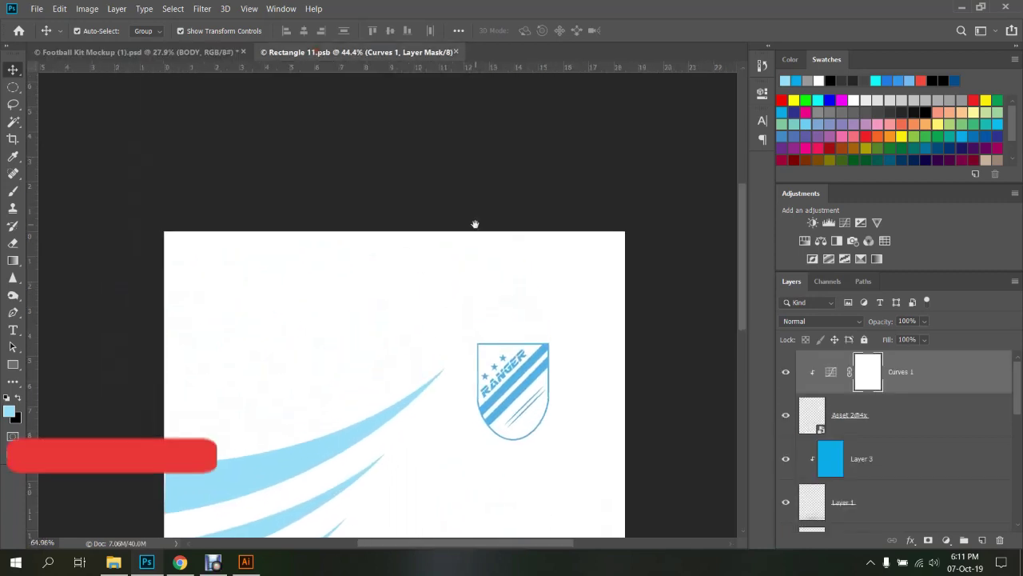
left_click_drag(490, 264, 475, 264)
key("ctrl+t")
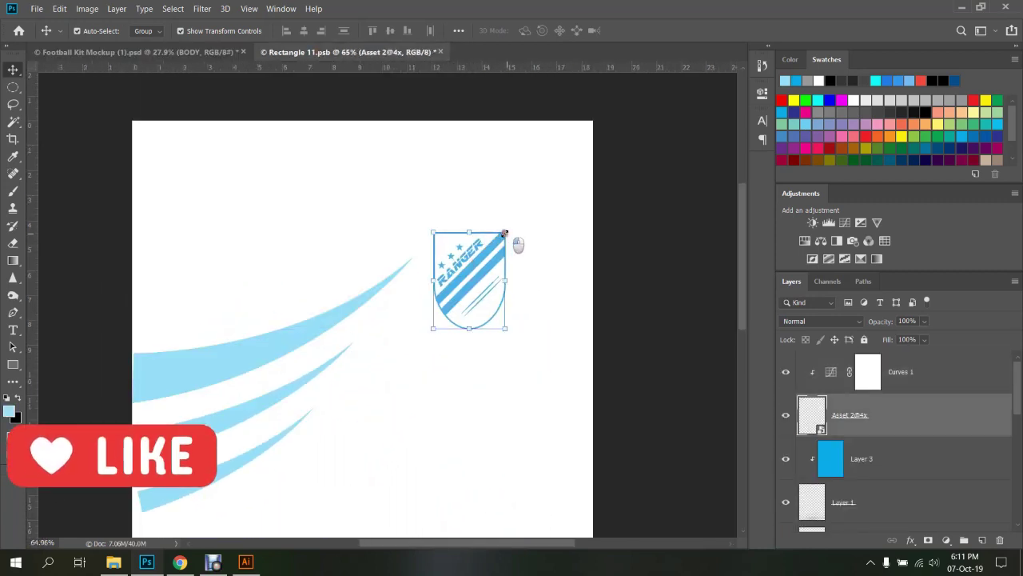
left_click_drag(506, 232, 497, 238)
left_click(508, 30)
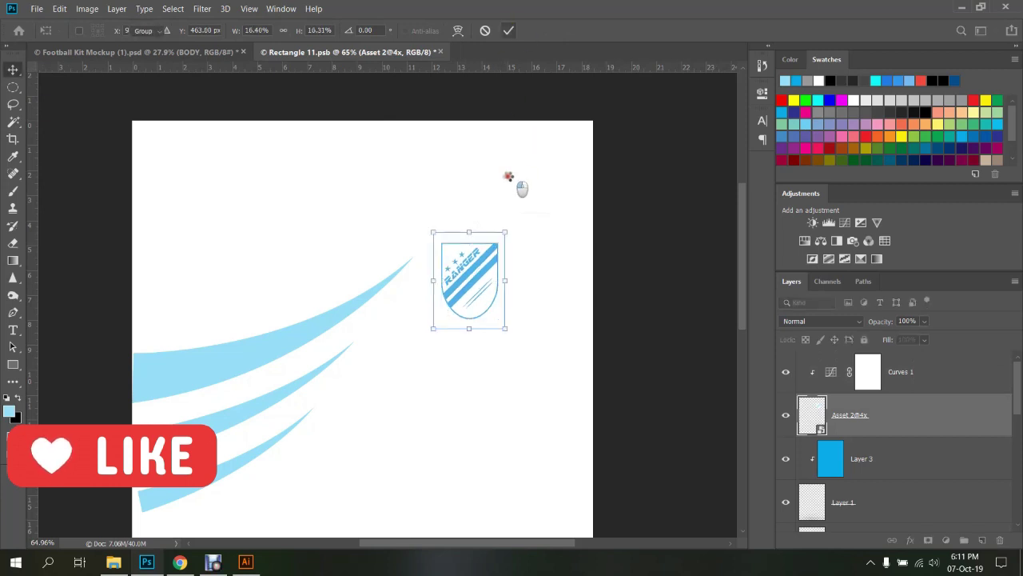
Check the smaller crest on the jersey mockup, then return to the artwork
left_click(196, 51)
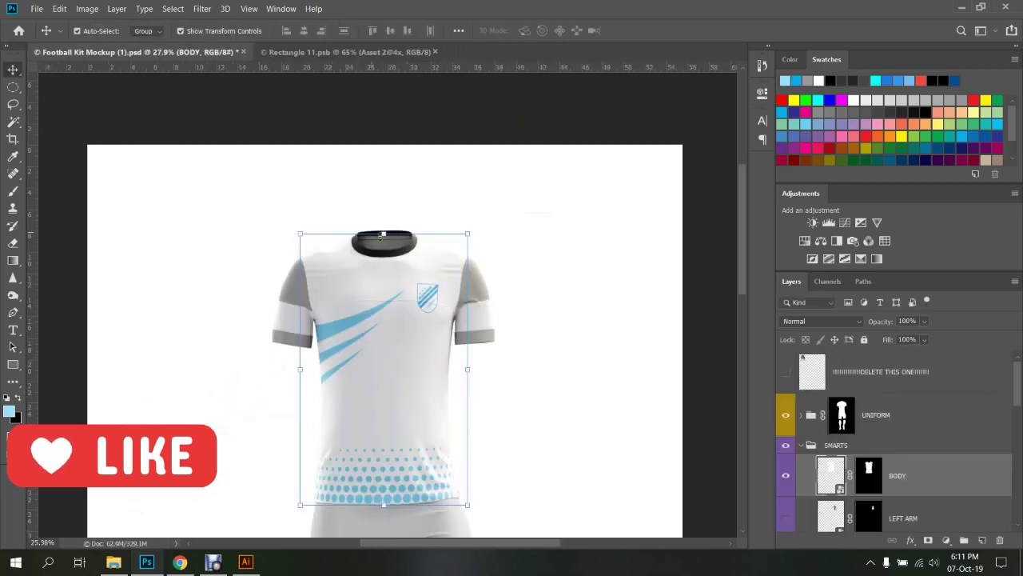
scroll(382, 252, "down", 2)
scroll(410, 352, "up", 4)
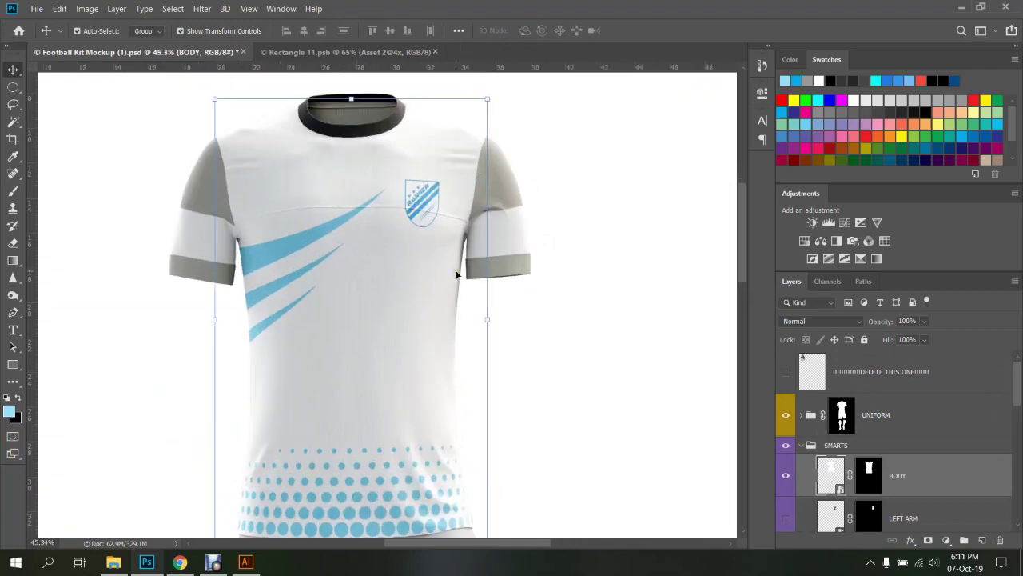
scroll(361, 175, "up", 1)
scroll(272, 148, "up", 2)
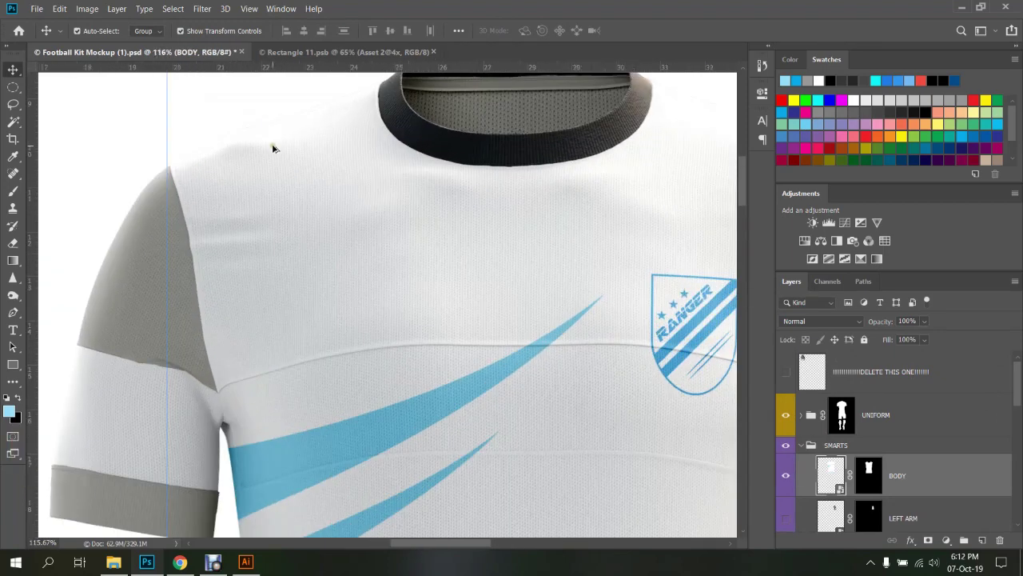
scroll(272, 240, "up", 2)
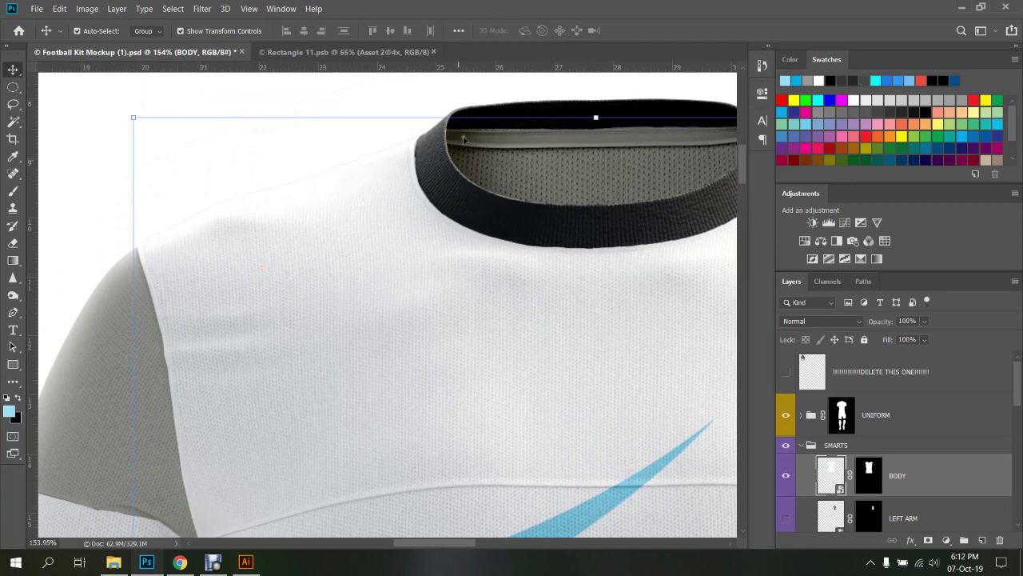
left_click(304, 53)
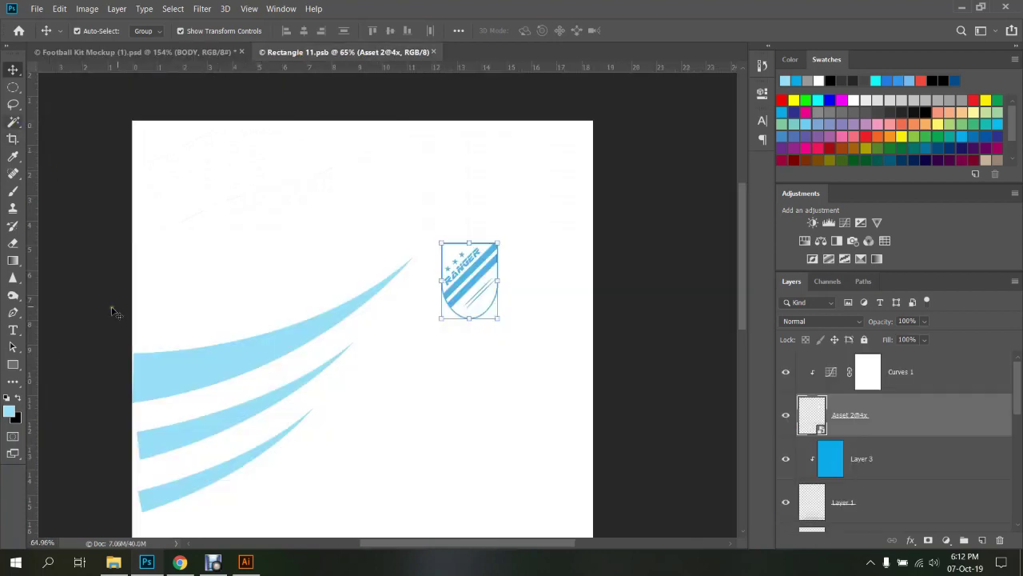
Draw a trial rectangle band across the top, then delete it
left_click(13, 364)
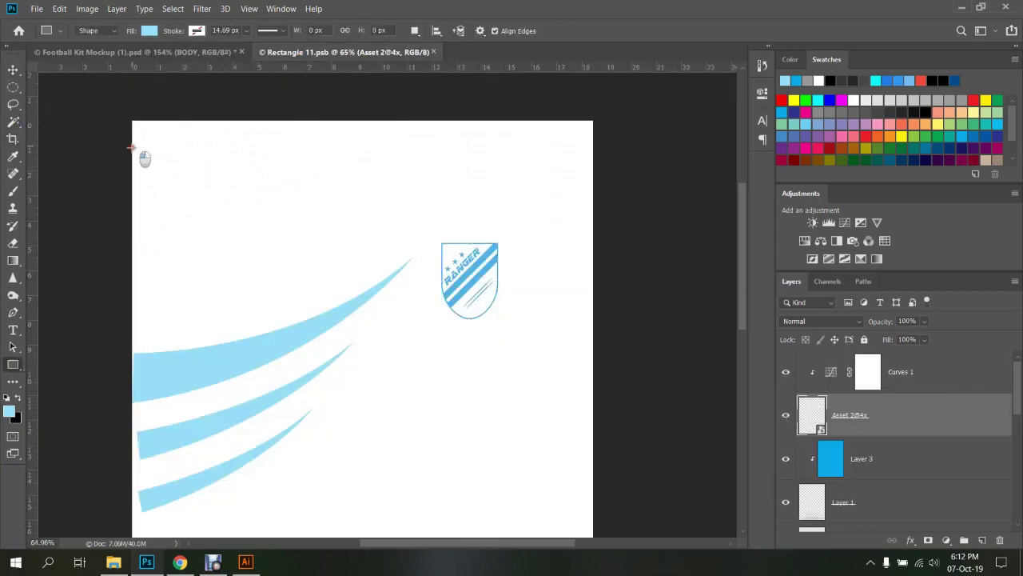
left_click_drag(131, 147, 596, 174)
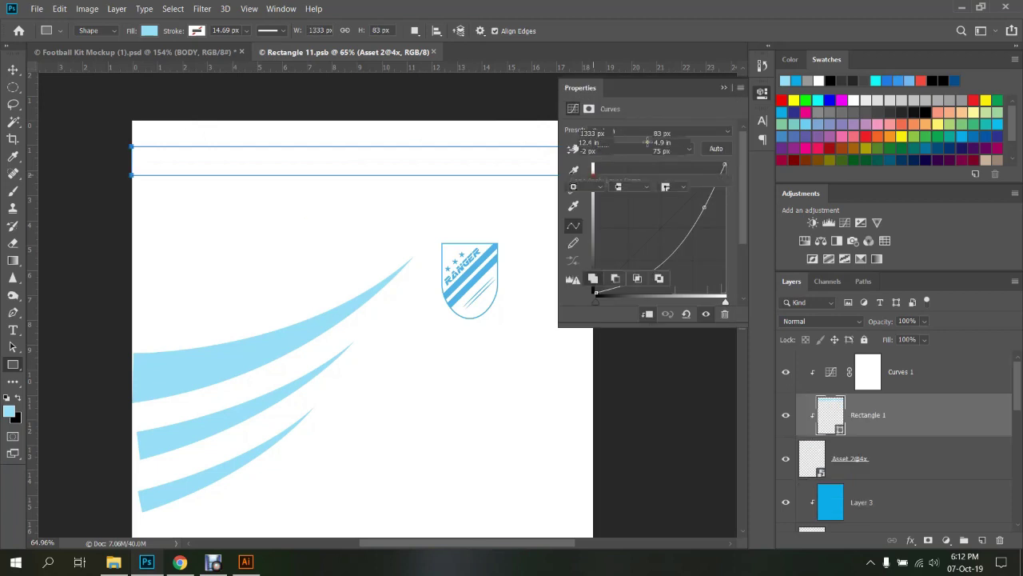
left_click(723, 87)
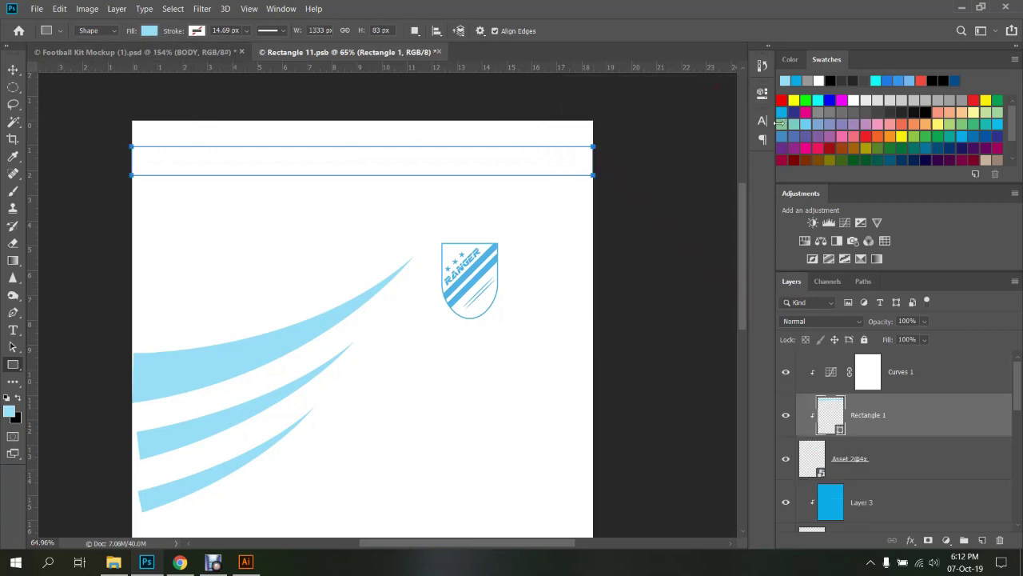
left_click(761, 92)
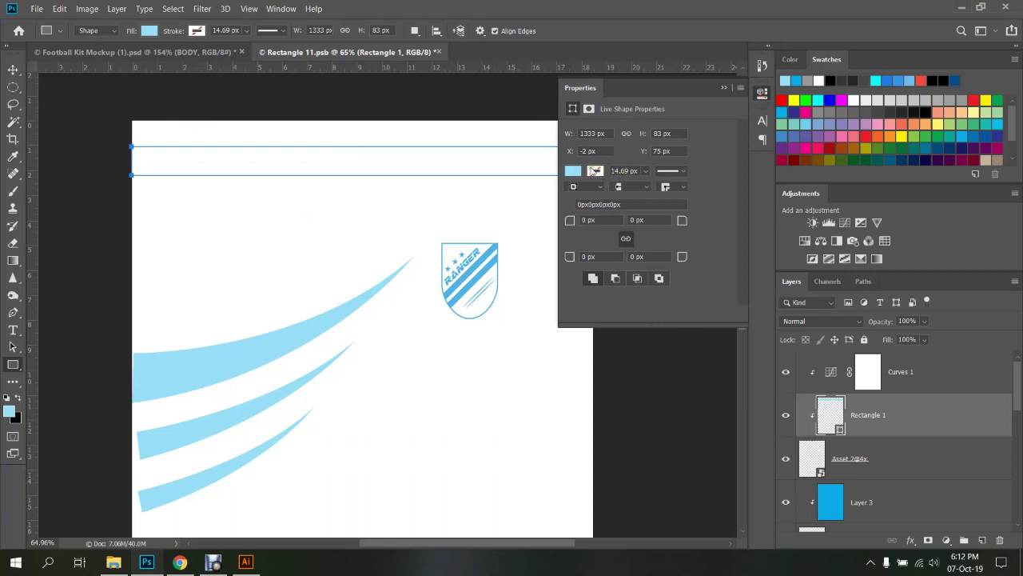
left_click(94, 30)
left_click(90, 37)
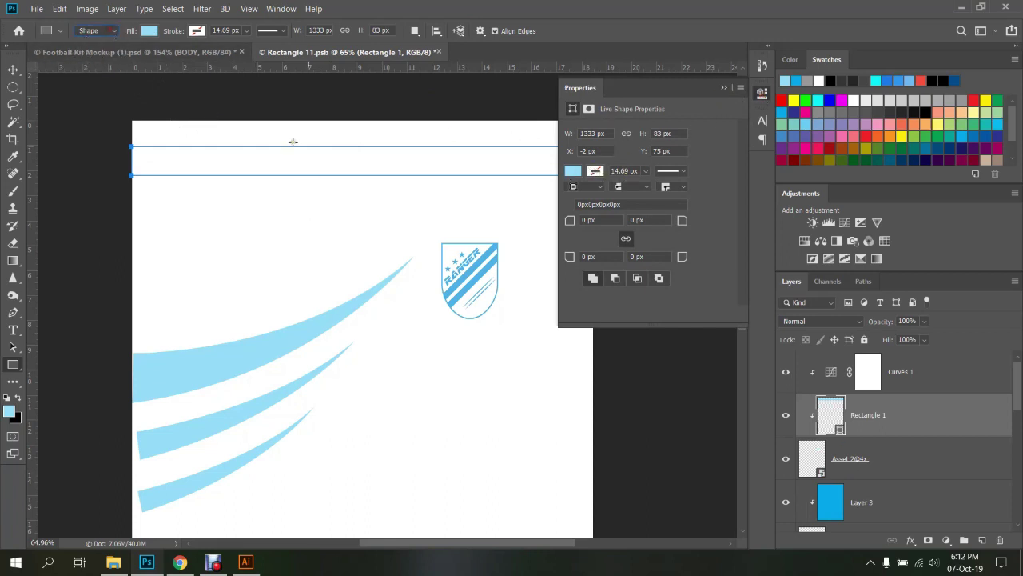
left_click(724, 87)
left_click_drag(895, 410, 874, 360)
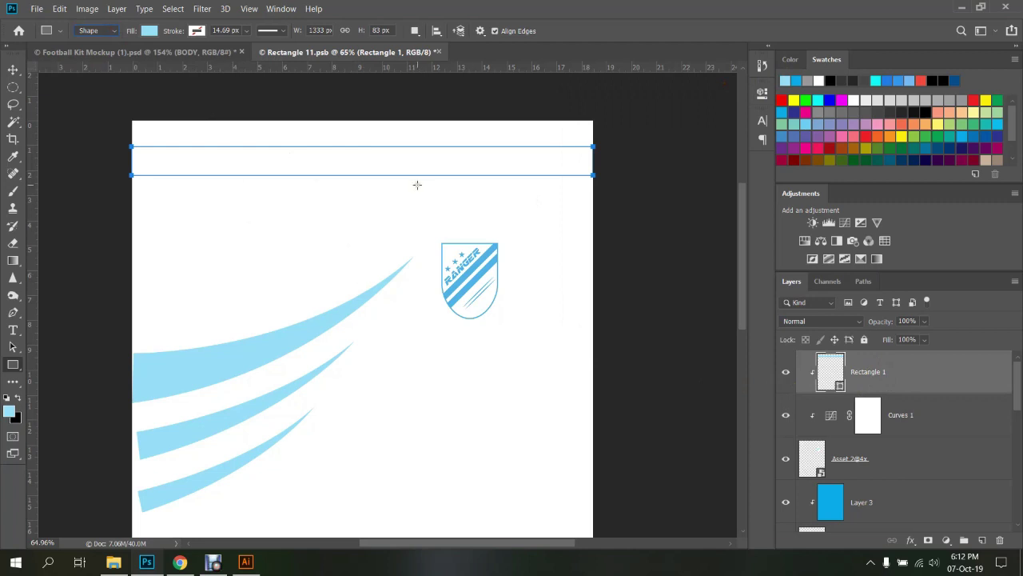
left_click(999, 540)
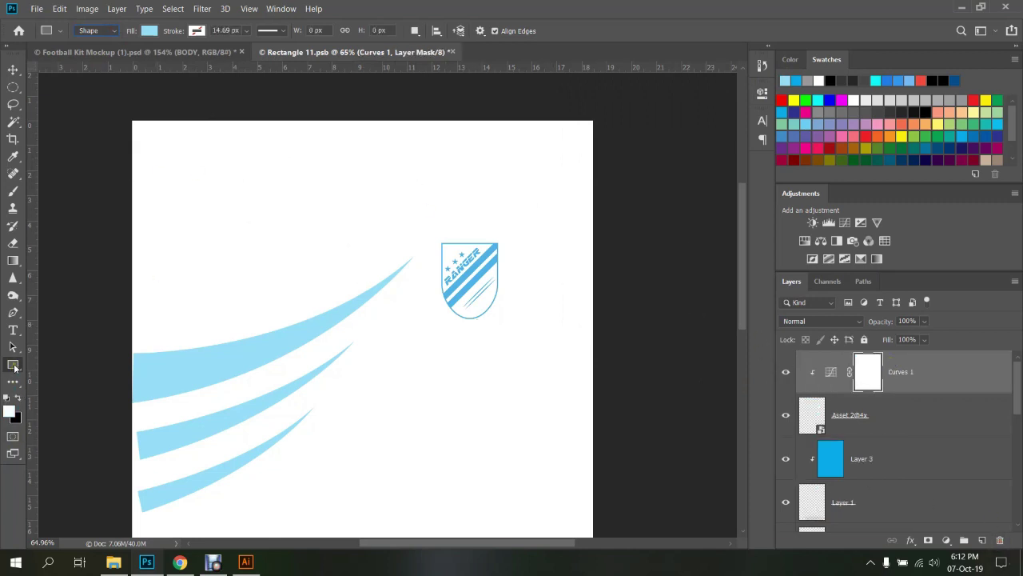
Reset the Rectangle tool, draw a black 1333 × 134 px band across the top, and save
right_click(48, 30)
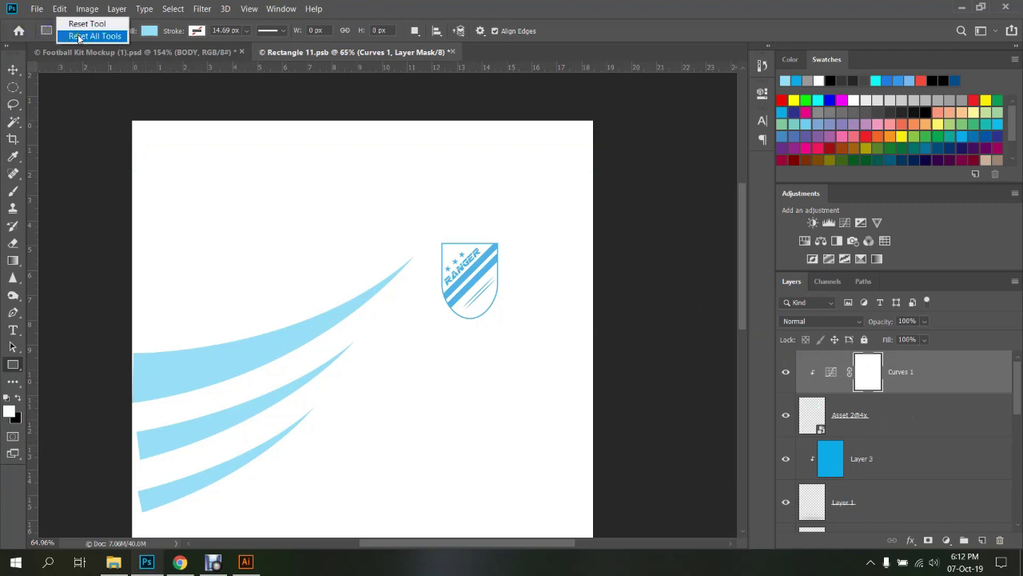
left_click(80, 24)
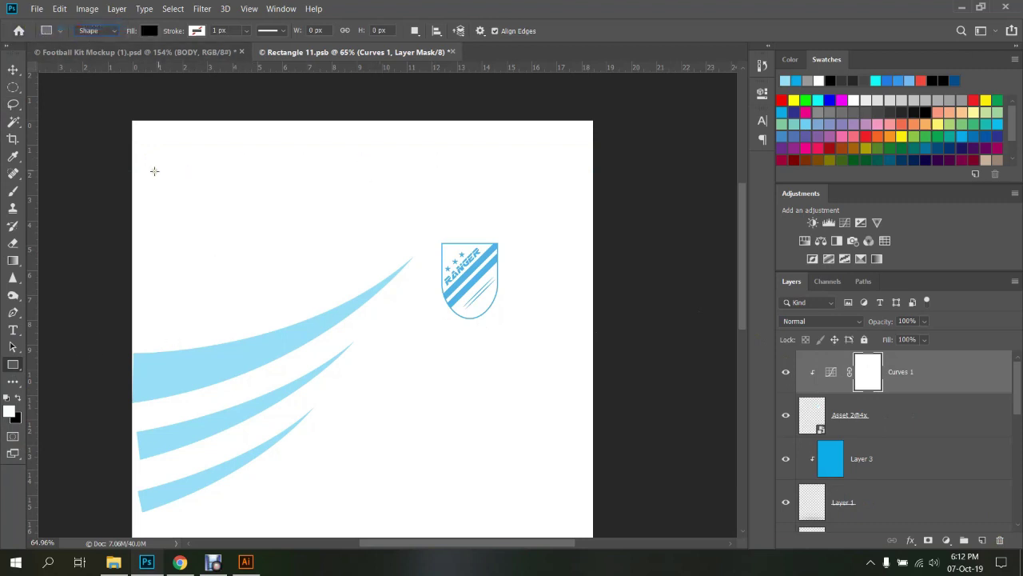
left_click_drag(129, 144, 593, 190)
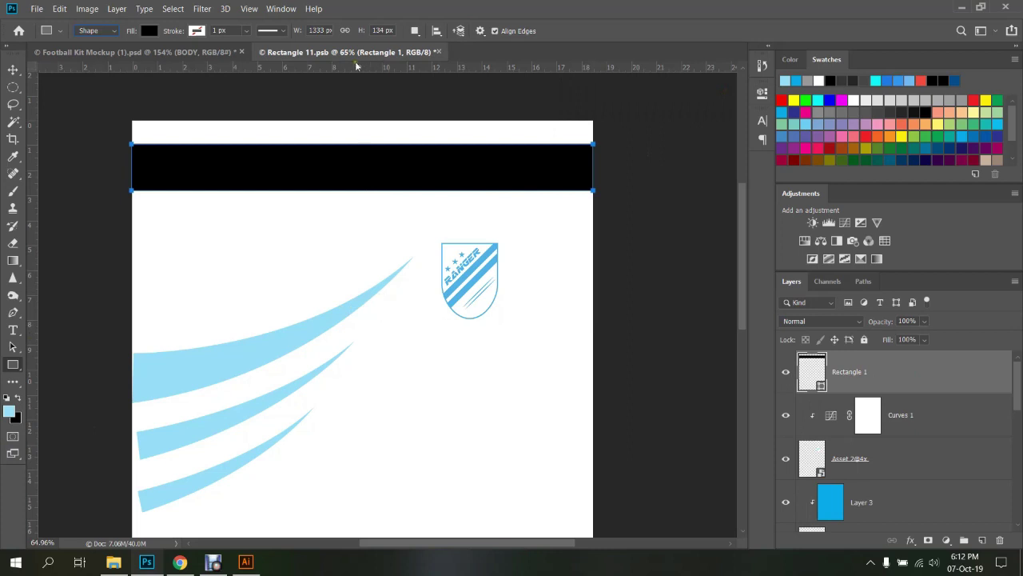
left_click(667, 259)
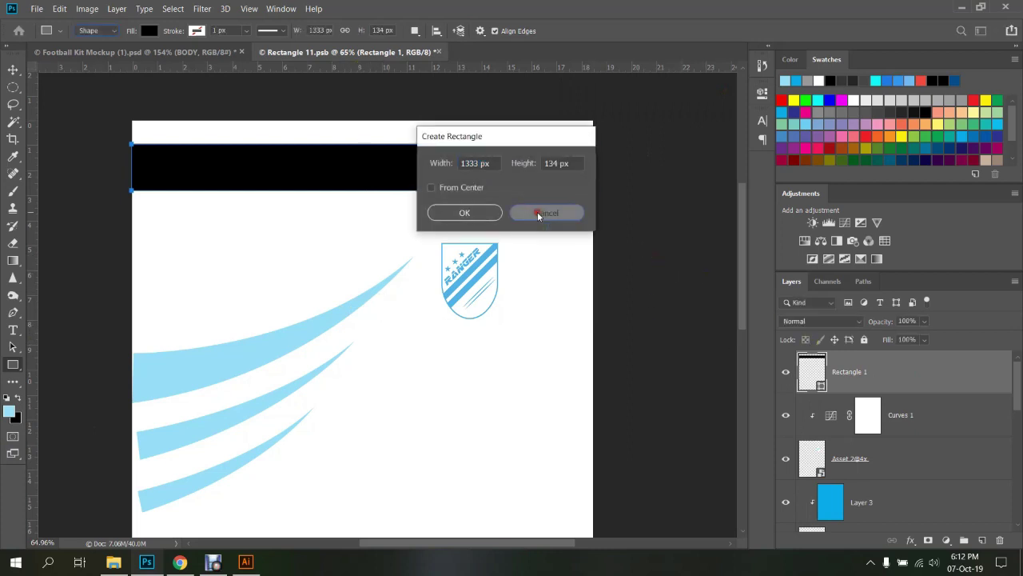
left_click(547, 212)
left_click(666, 257)
left_click(565, 214)
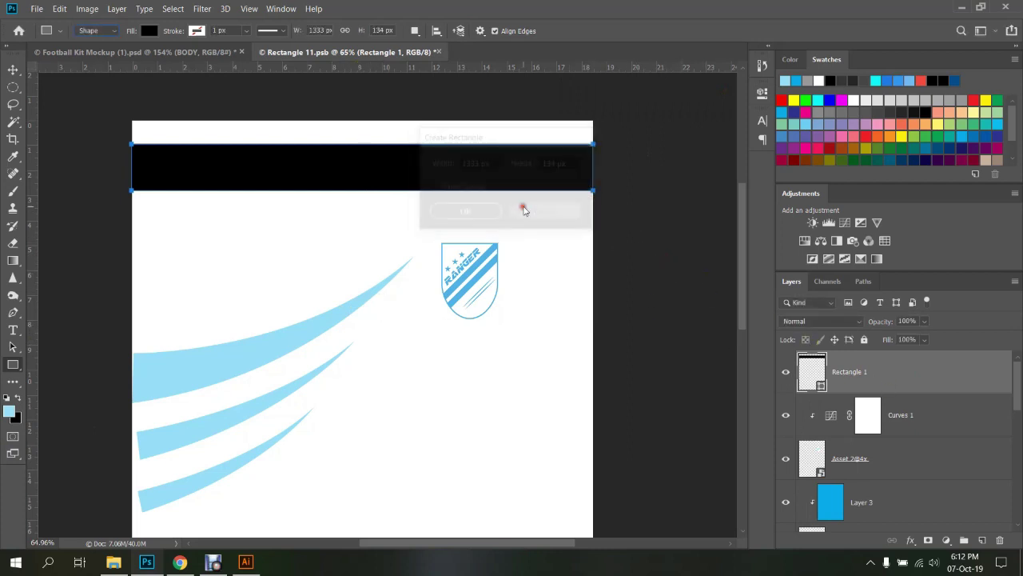
key("v")
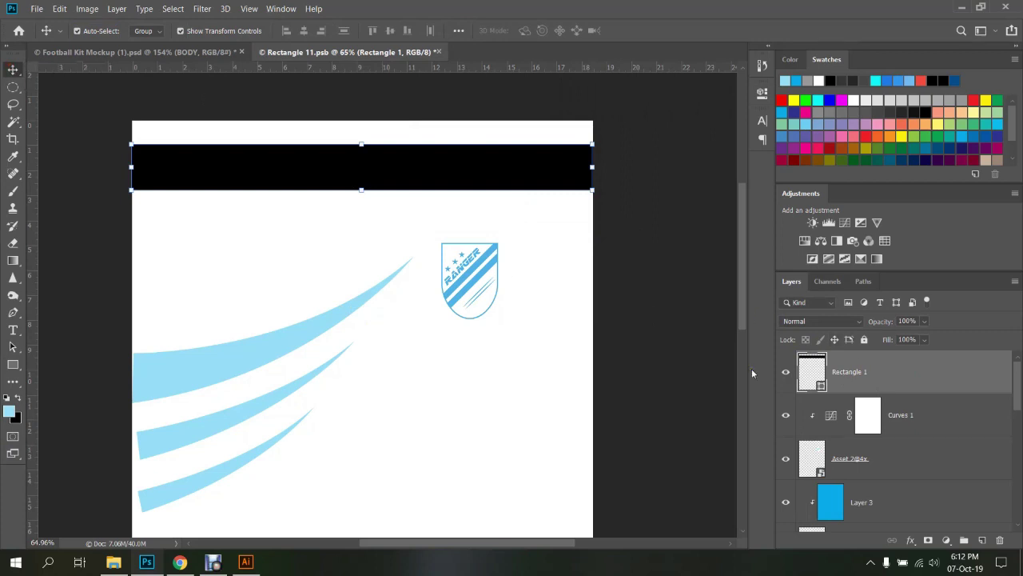
left_click(660, 347)
key("ctrl+s")
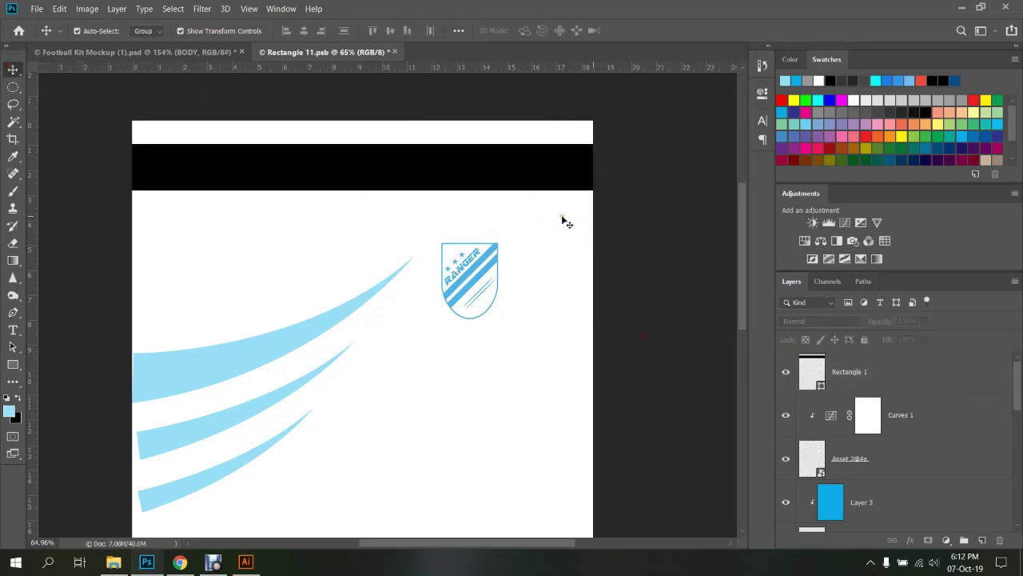
Move the black shoulder bar up and shorten its height from below
left_click(213, 49)
scroll(235, 238, "up", 4)
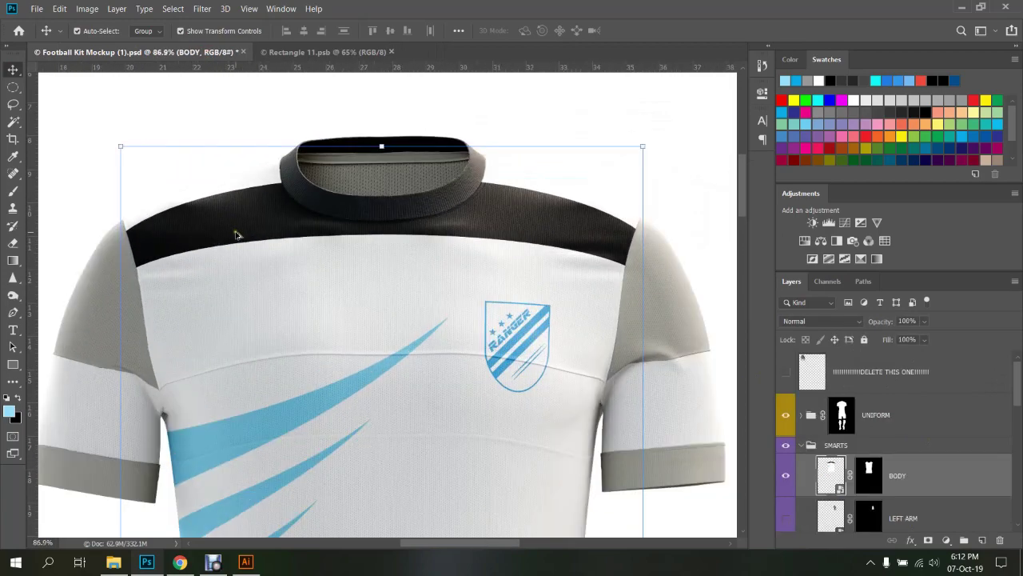
scroll(235, 238, "up", 2)
scroll(84, 212, "up", 3)
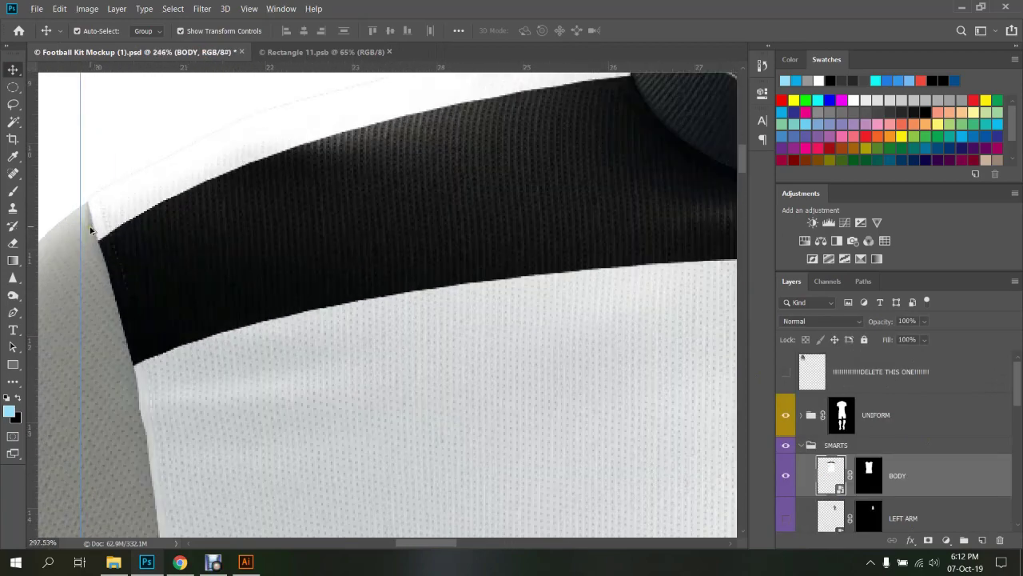
scroll(120, 212, "down", 1)
scroll(140, 228, "down", 1)
scroll(143, 231, "down", 1)
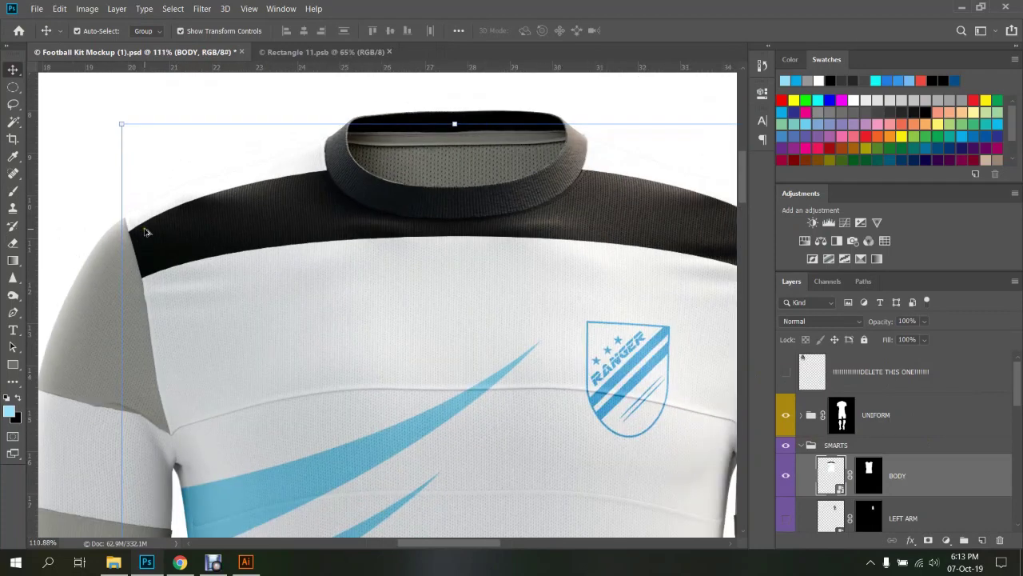
left_click(352, 52)
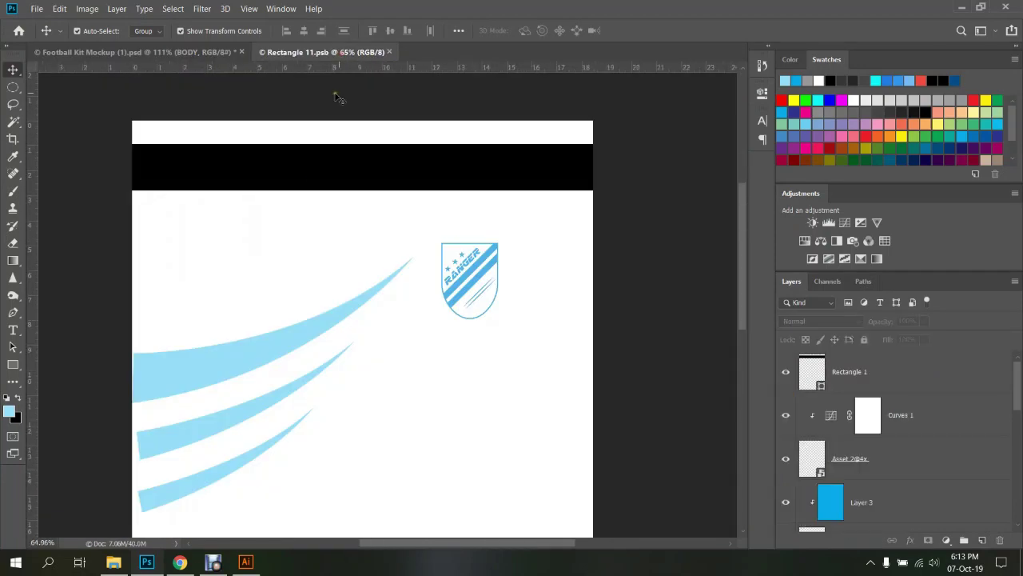
mouse_move(232, 169)
left_mouse_down()
mouse_move(230, 151)
mouse_move(235, 159)
left_mouse_up()
key("ctrl+t")
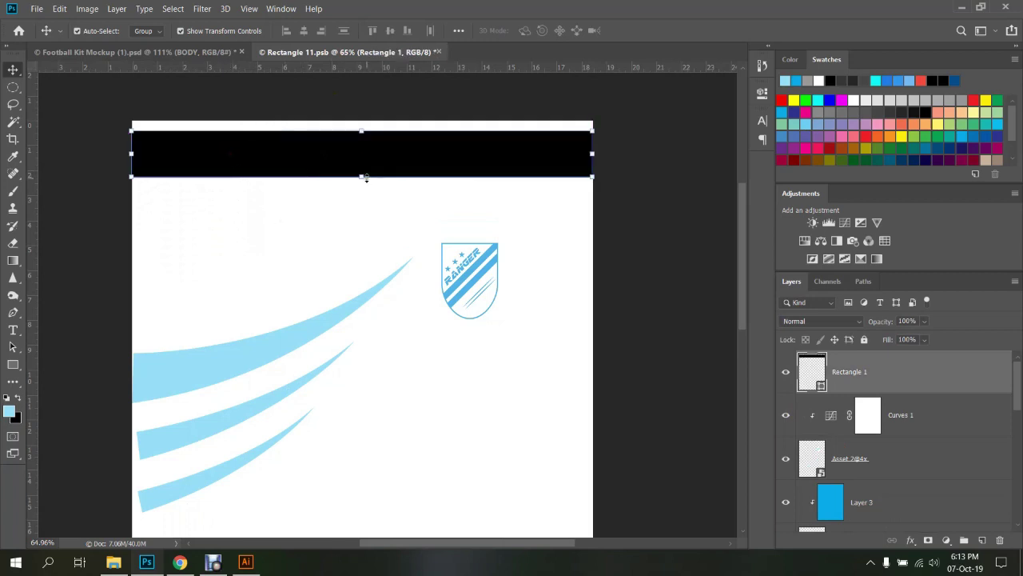
left_click_drag(361, 176, 364, 153)
left_click(639, 30)
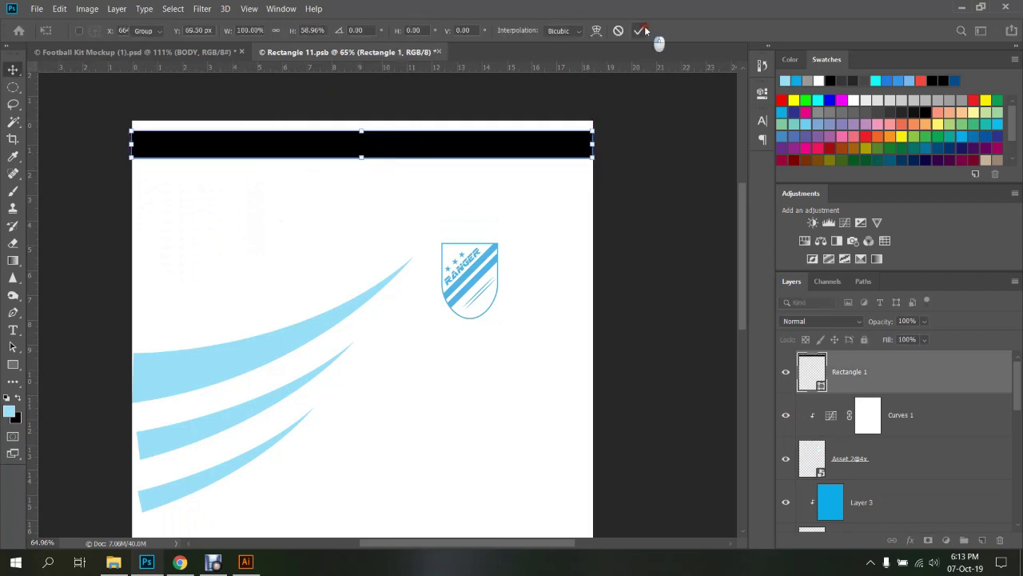
Check the yoke on the mockup, make the bar thinner still, and save
left_click(132, 52)
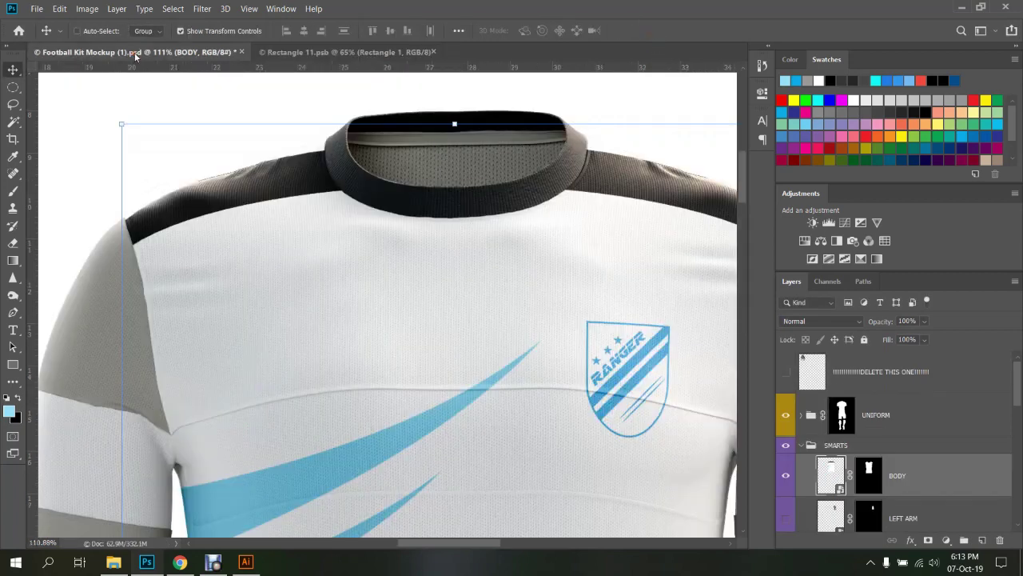
scroll(265, 152, "down", 5)
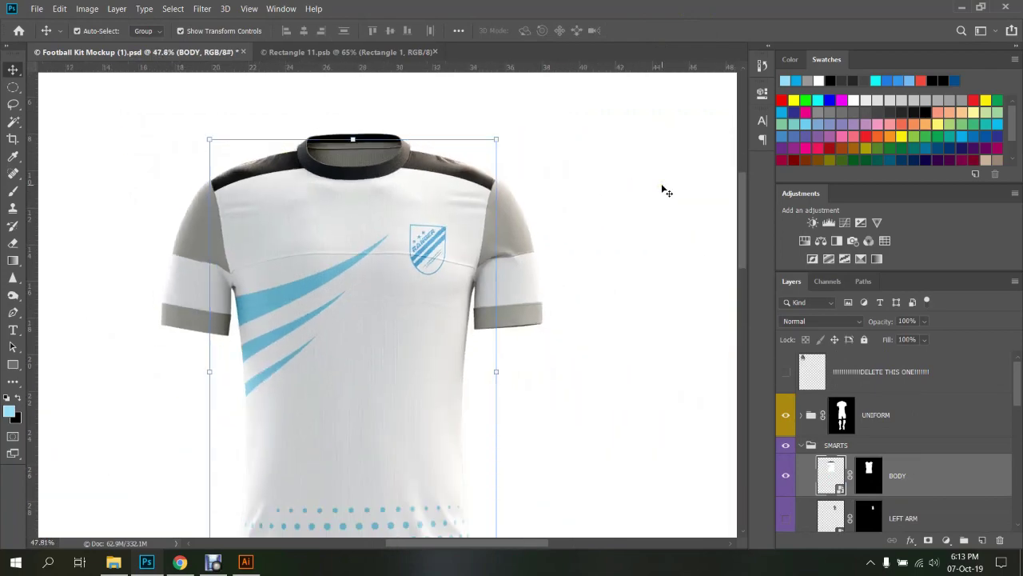
left_click(320, 52)
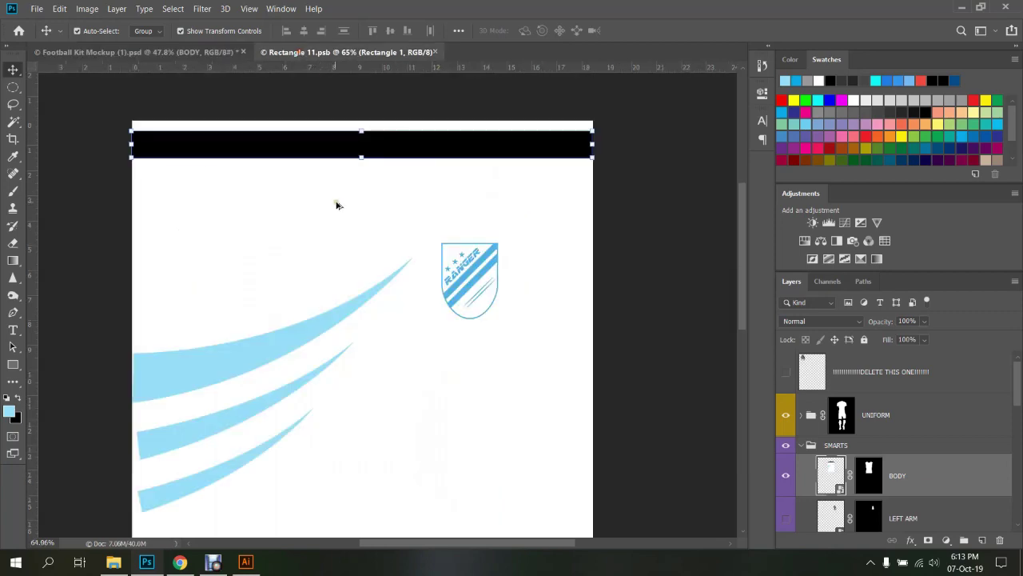
scroll(336, 199, "up", 3)
left_click_drag(389, 154, 390, 132)
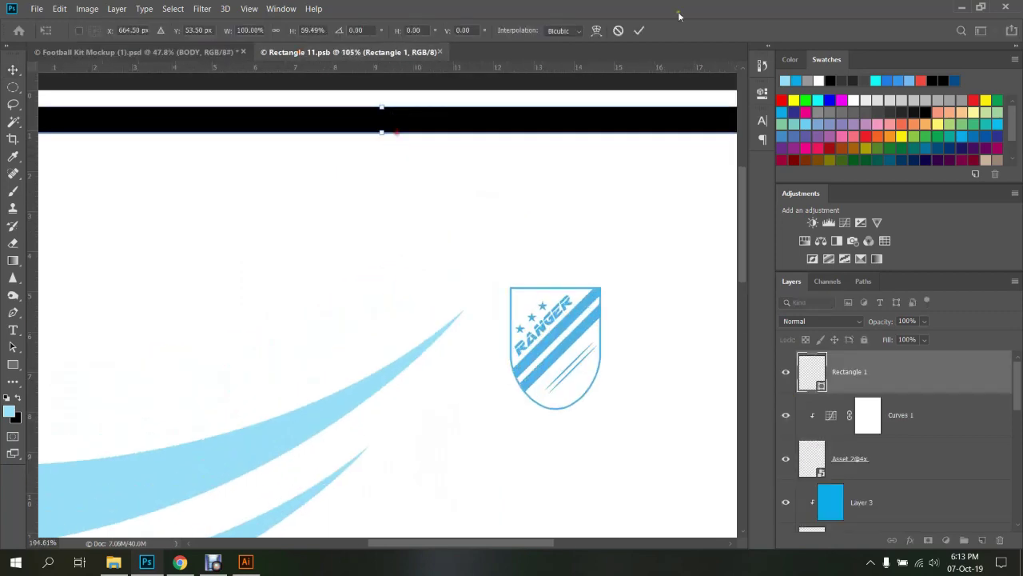
left_click(640, 29)
scroll(354, 165, "down", 3)
key("ctrl+s")
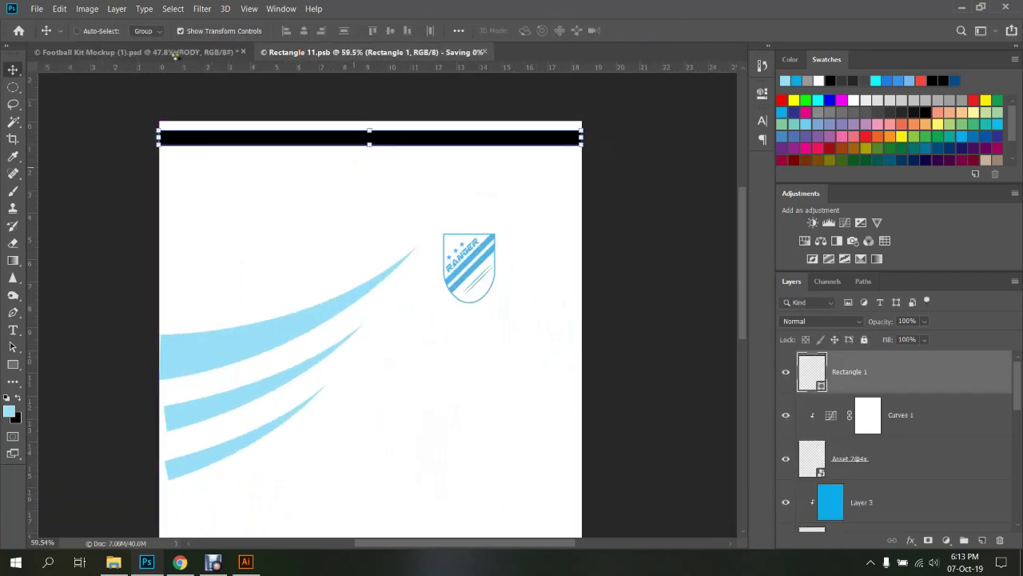
Review the narrower yoke on the mockup, then open and close the colour picker
left_click(179, 54)
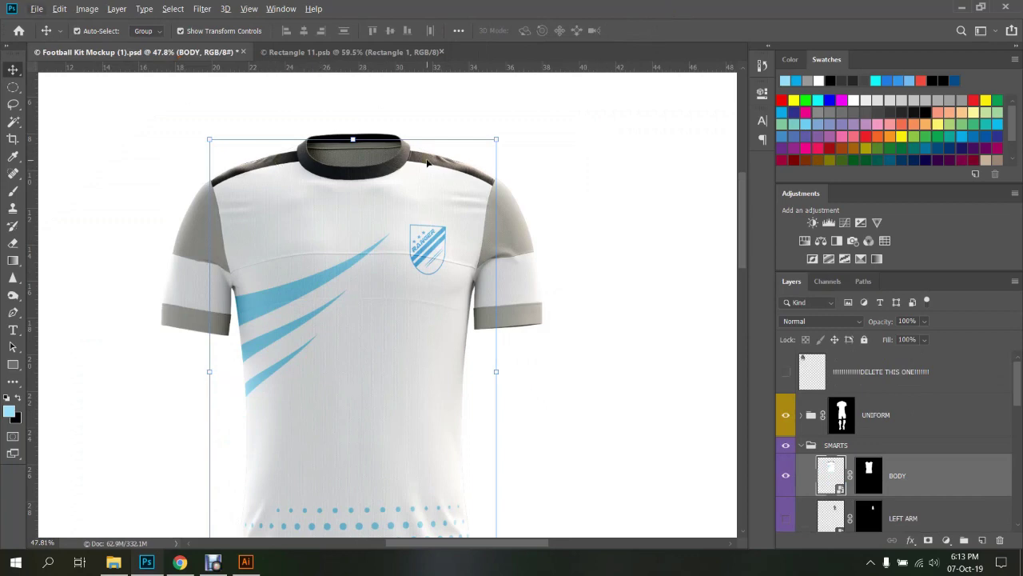
left_click(395, 54)
scroll(311, 198, "up", 2)
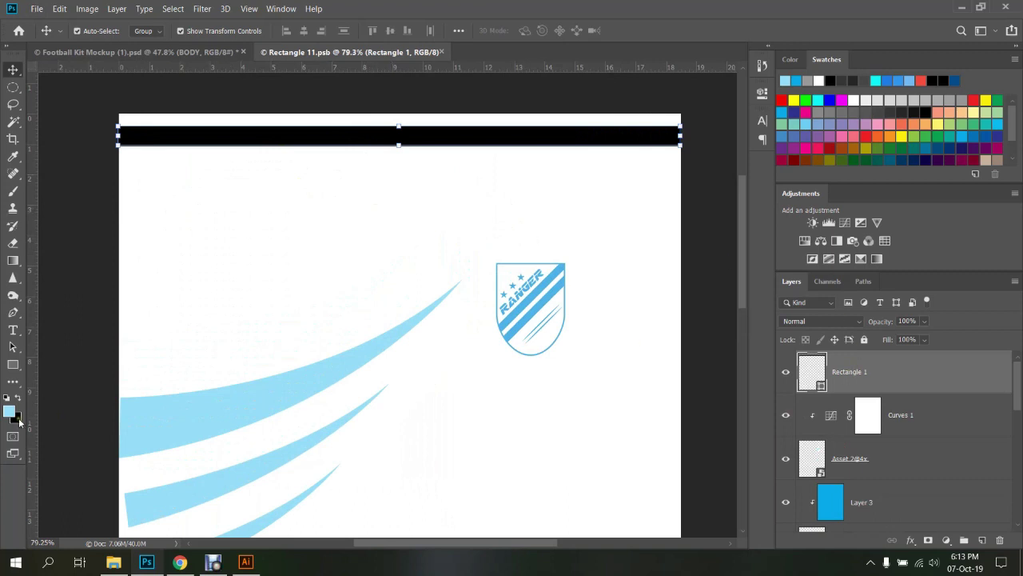
left_click(16, 418)
left_click(990, 168)
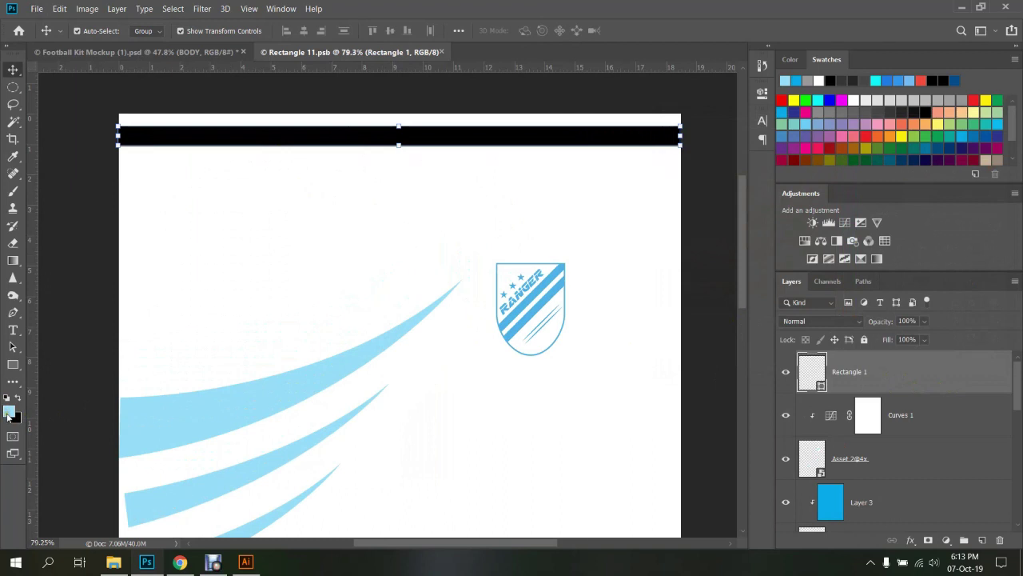
Fill the Rectangle 1 band with light blue, save, and check the yoke on the mockup
key("alt+BackSpace")
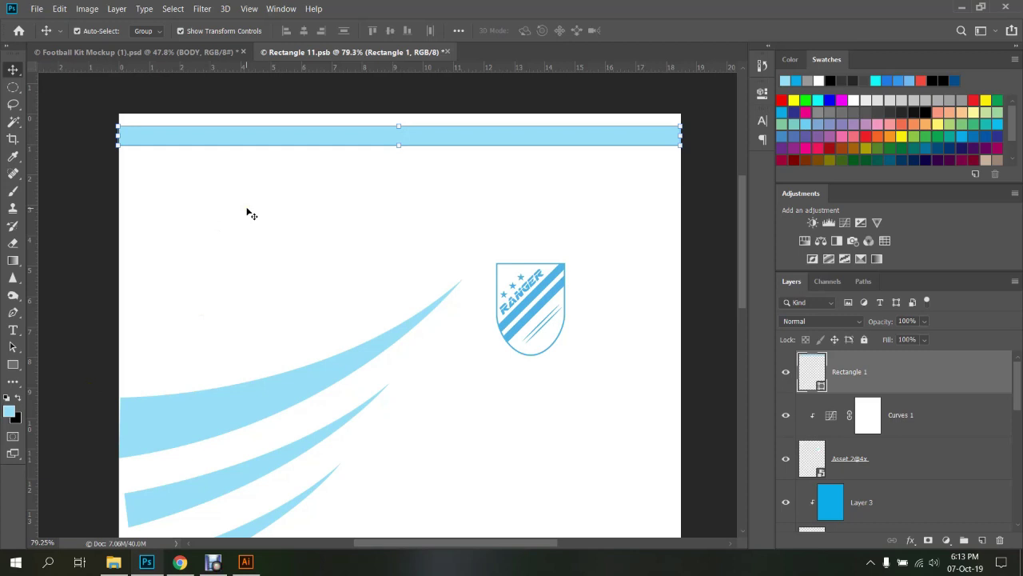
key("ctrl+s")
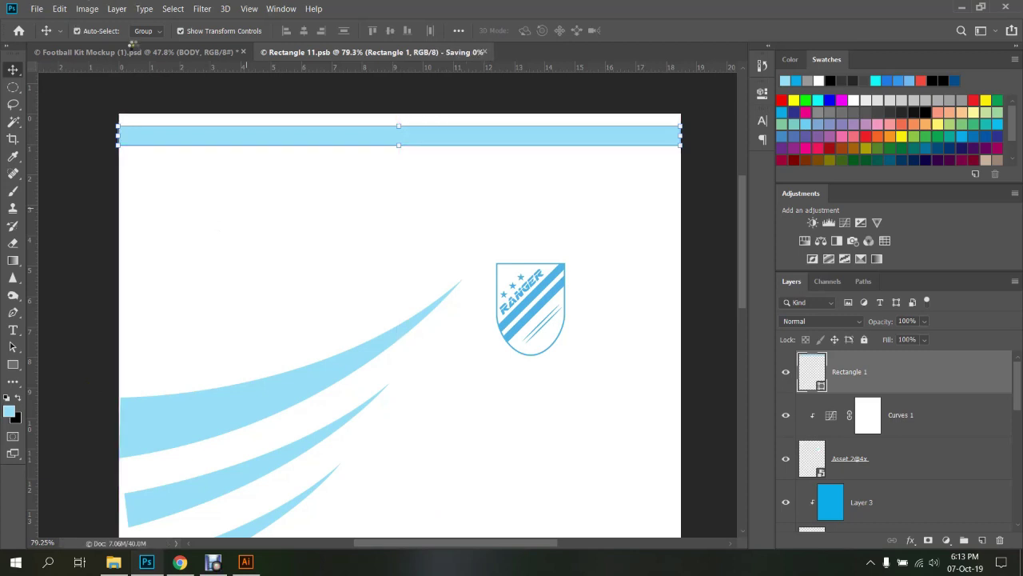
left_click(138, 52)
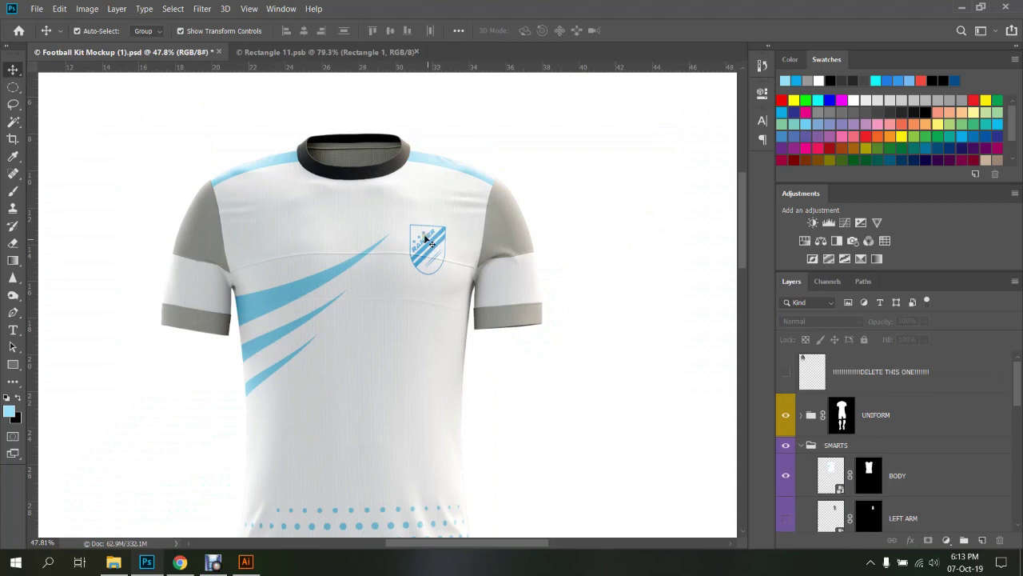
left_click(343, 53)
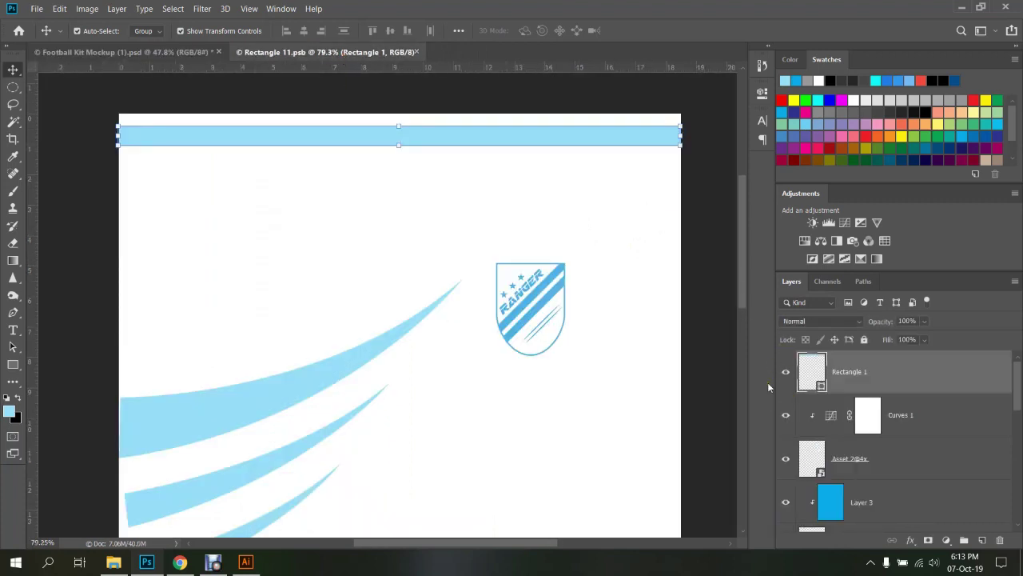
Reorder the layers so Rectangle 1 sits directly above Curves 1
left_click_drag(925, 377, 919, 418)
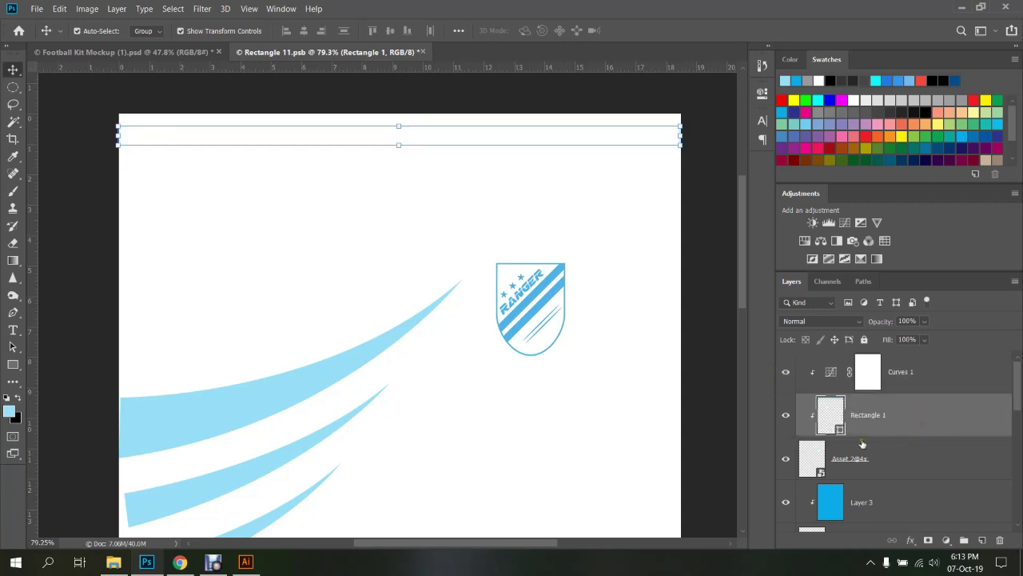
left_click_drag(881, 414, 885, 458)
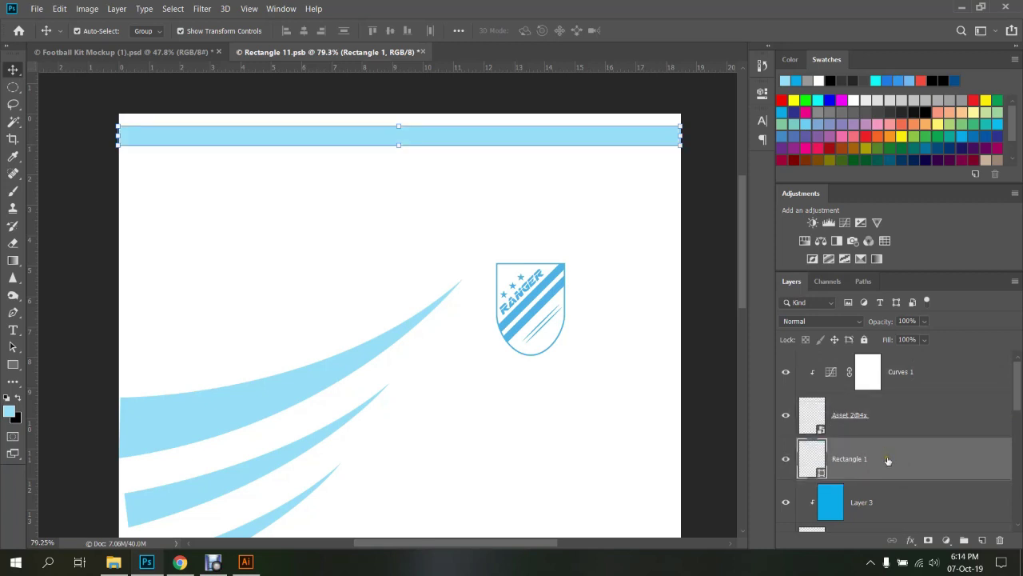
left_click_drag(900, 455, 901, 352)
Duplicate Curves 1, clip the copy to Rectangle 1, save, and view the kit mockup
left_click(899, 423)
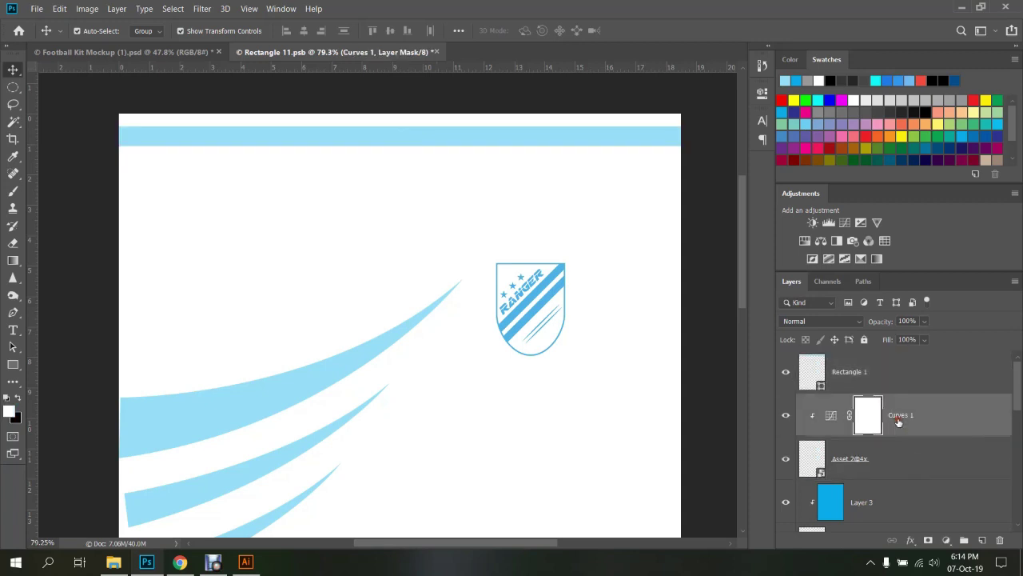
key("ctrl+j")
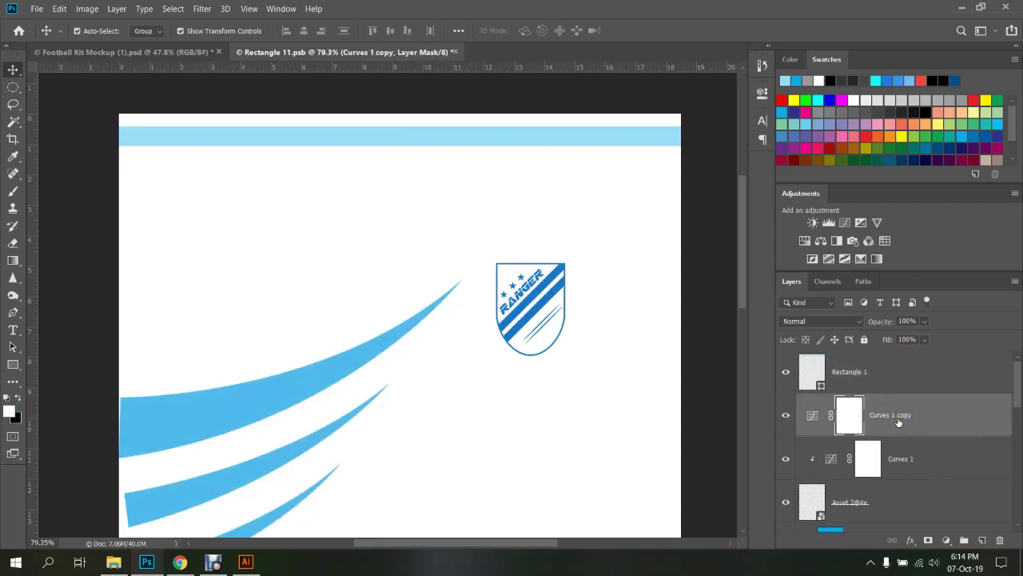
left_click_drag(910, 416, 915, 372)
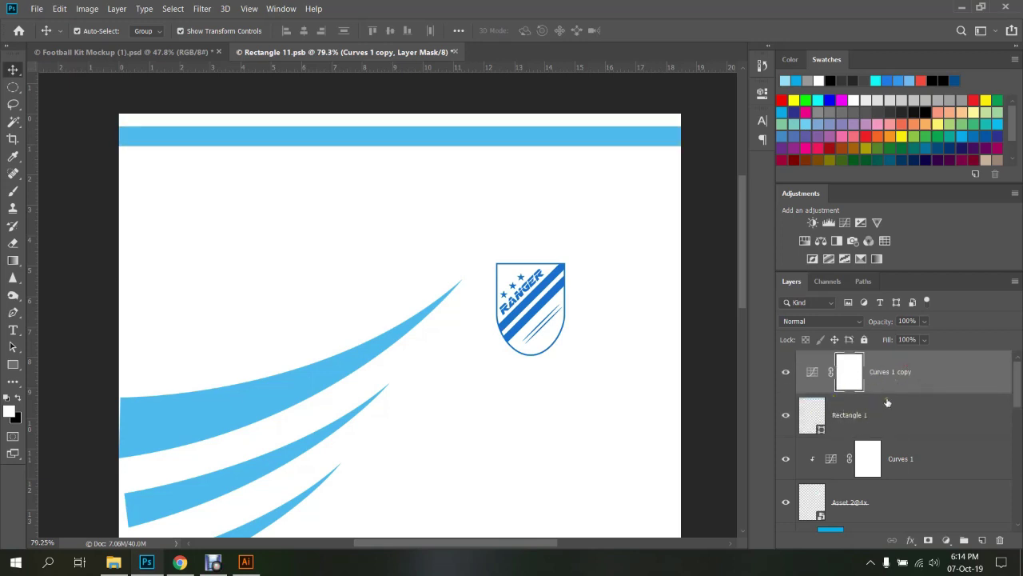
left_click(903, 393, "alt")
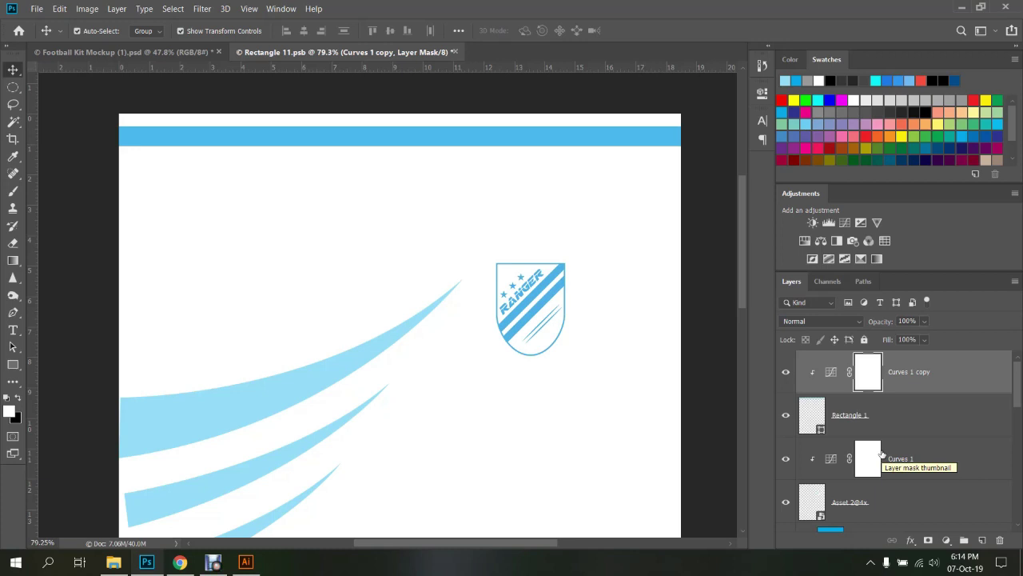
key("ctrl+s")
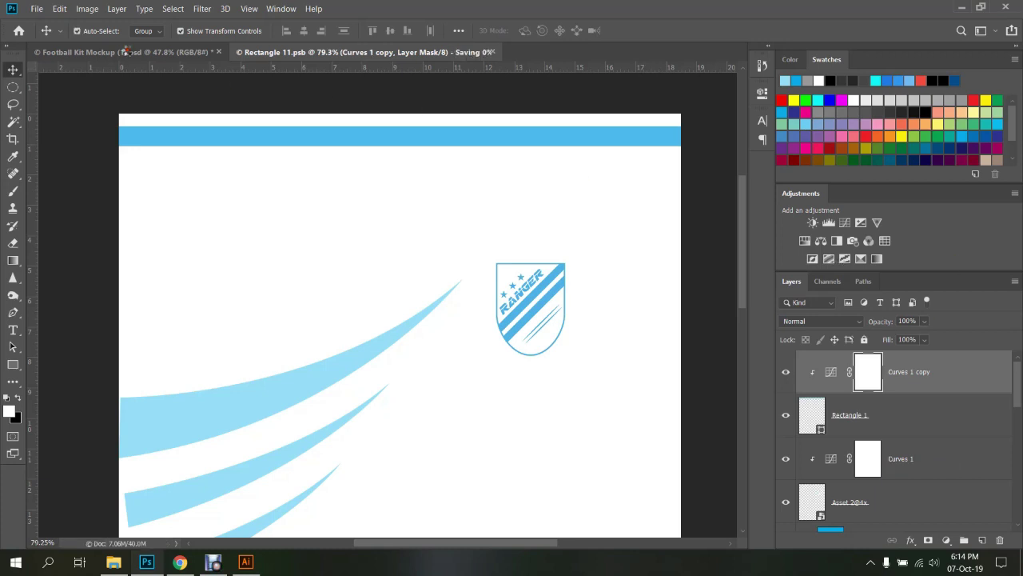
left_click(126, 51)
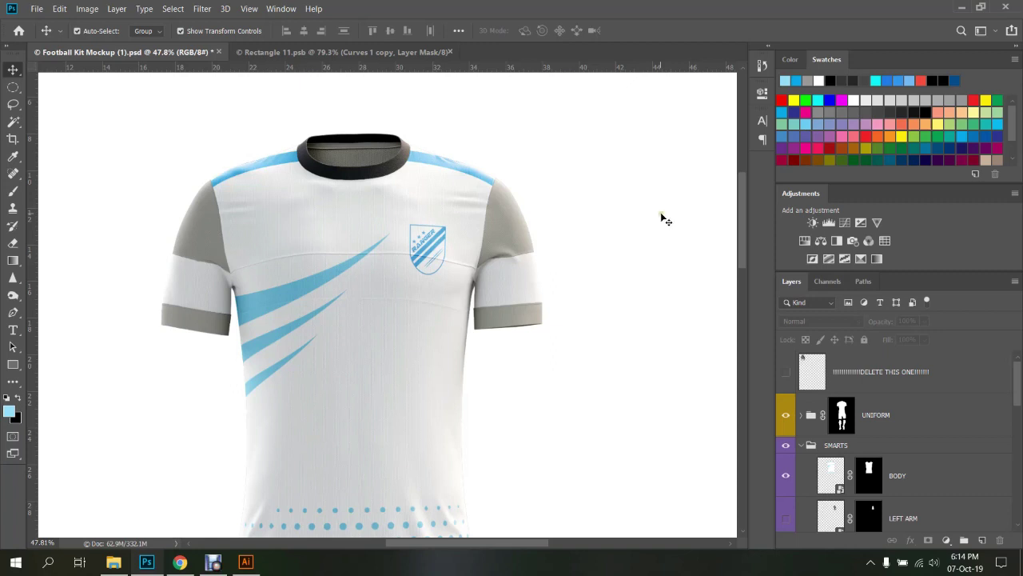
Open the LEFT ARM smart object's contents, Layer 122.psb, showing four white bars
scroll(496, 240, "down", 3, "alt")
scroll(498, 229, "up", 2, "alt")
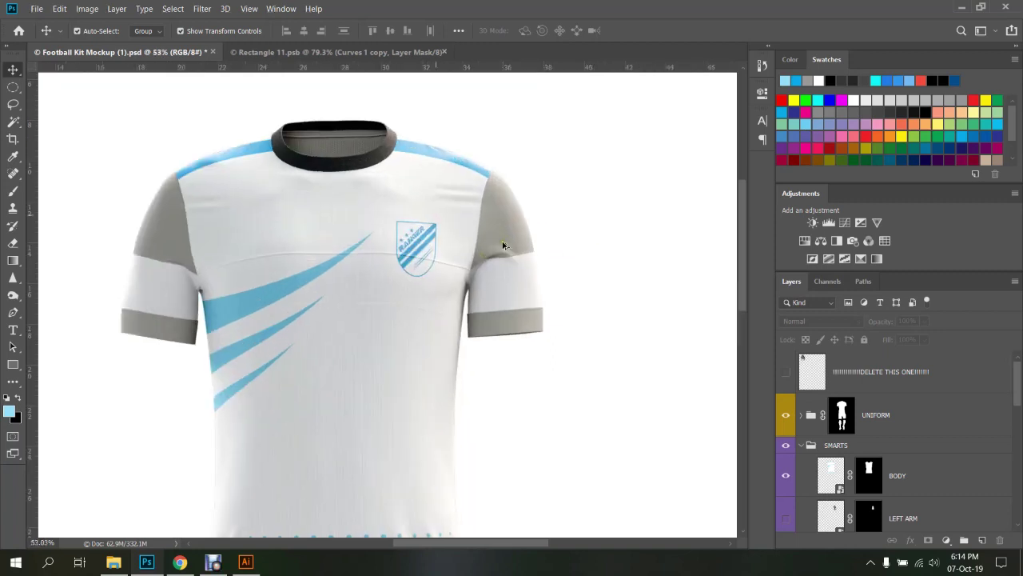
scroll(512, 160, "up", 3, "alt")
scroll(509, 257, "up", 2, "alt")
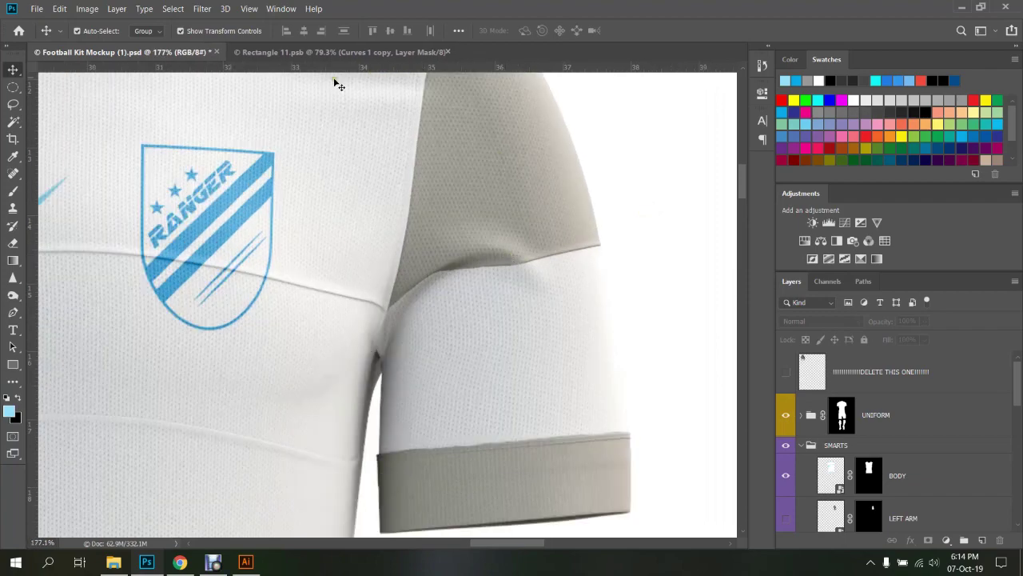
scroll(523, 303, "down", 1, "alt")
scroll(560, 336, "down", 3, "alt")
scroll(902, 446, "down", 1)
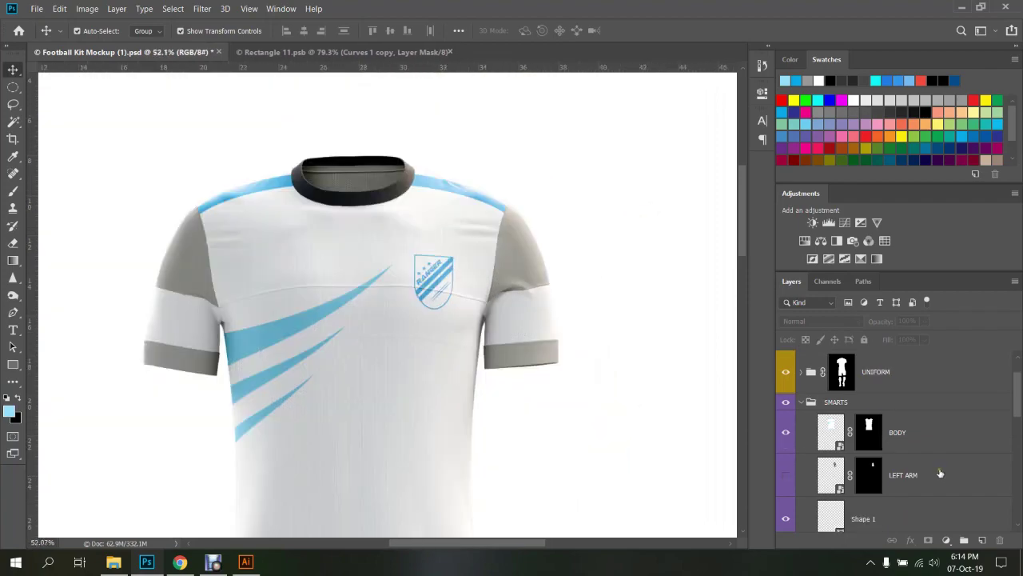
double_click(840, 487)
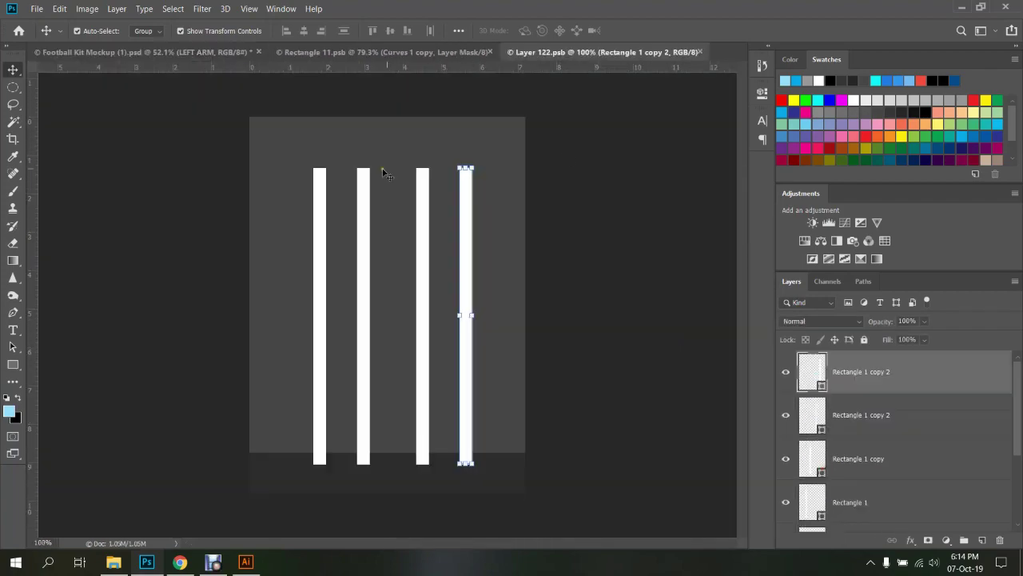
Turn on the LEFT ARM layer so the striped sleeve shows on the shirt mockup
left_click(202, 54)
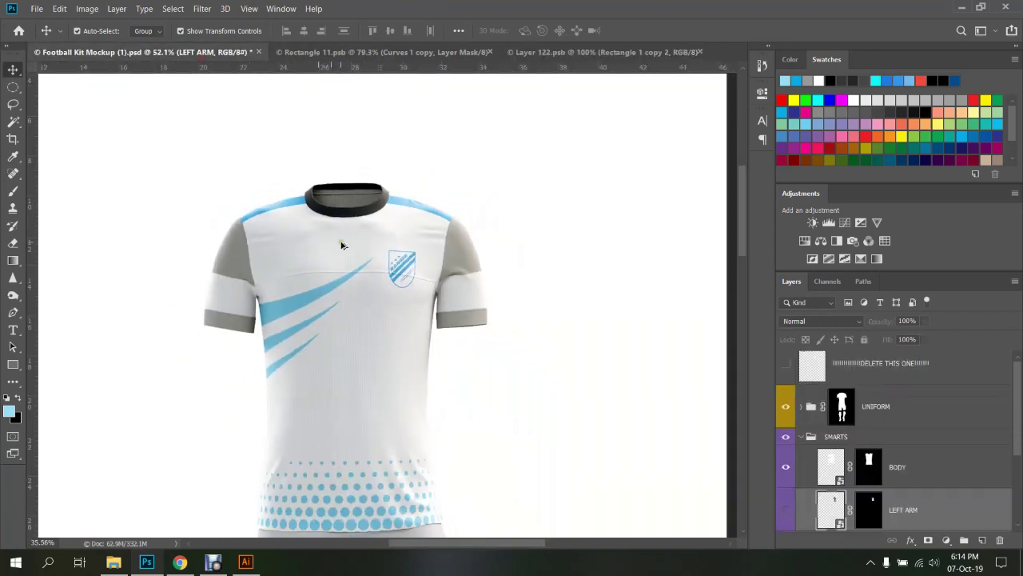
scroll(319, 244, "down", 1, "alt")
left_click(542, 52)
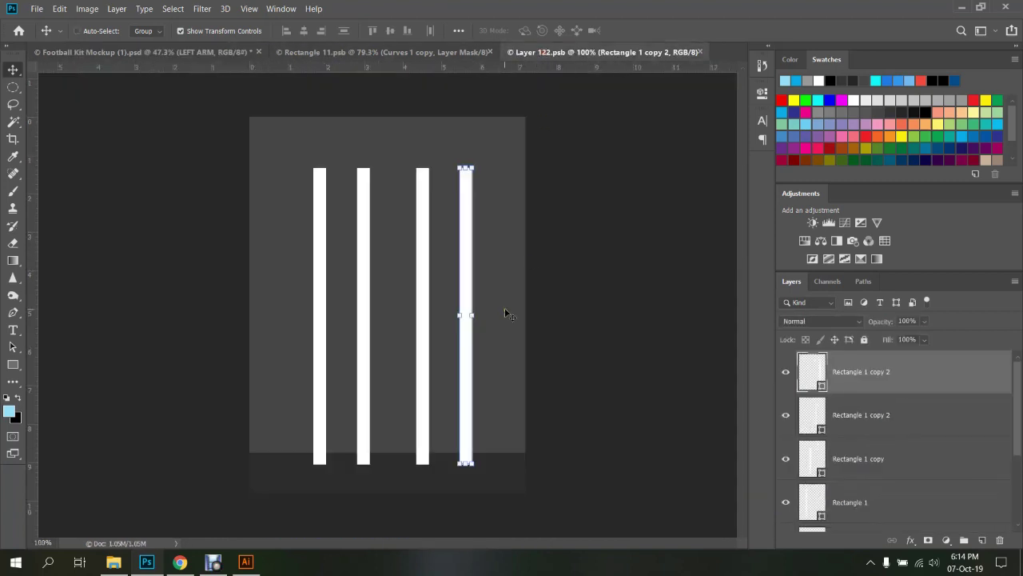
left_click(212, 52)
scroll(390, 231, "down", 1, "alt")
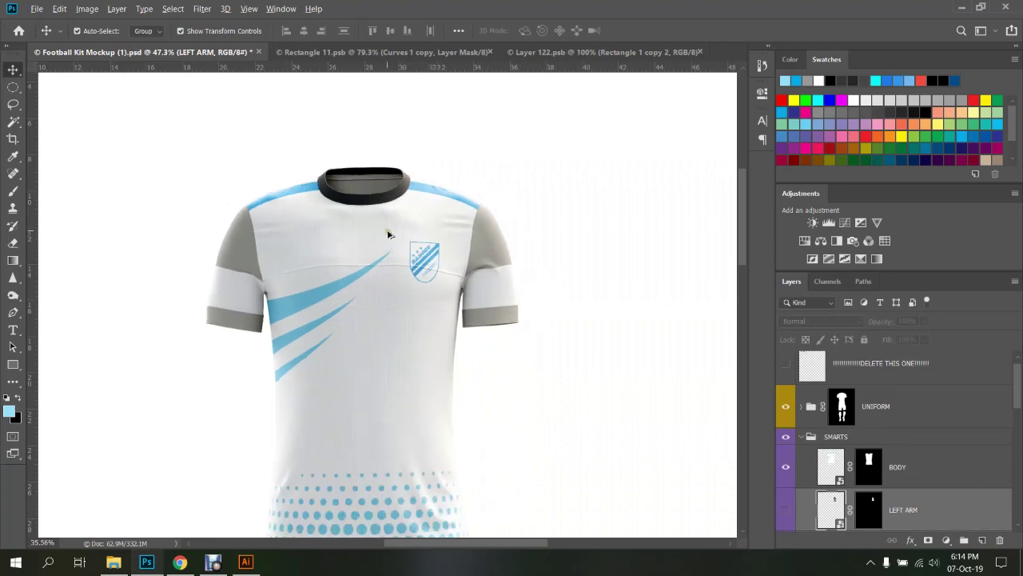
scroll(390, 231, "down", 2, "alt")
left_click(560, 52)
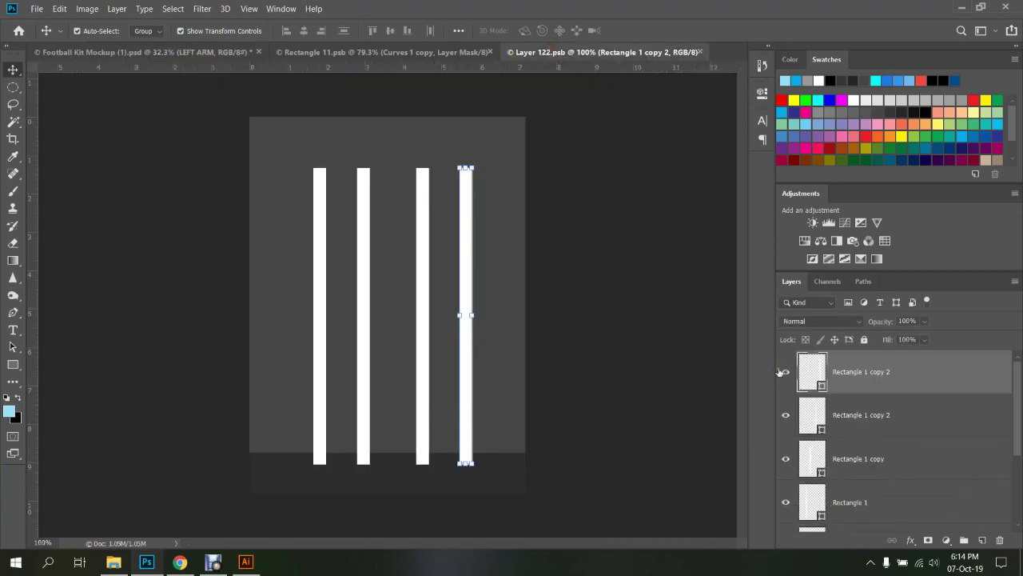
left_click(194, 53)
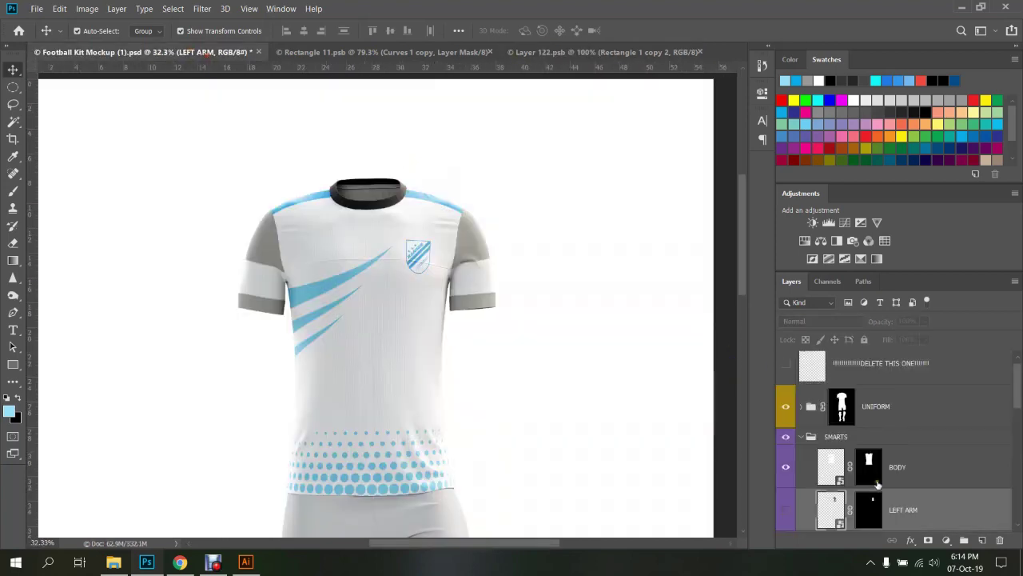
left_click(786, 509)
left_click(560, 52)
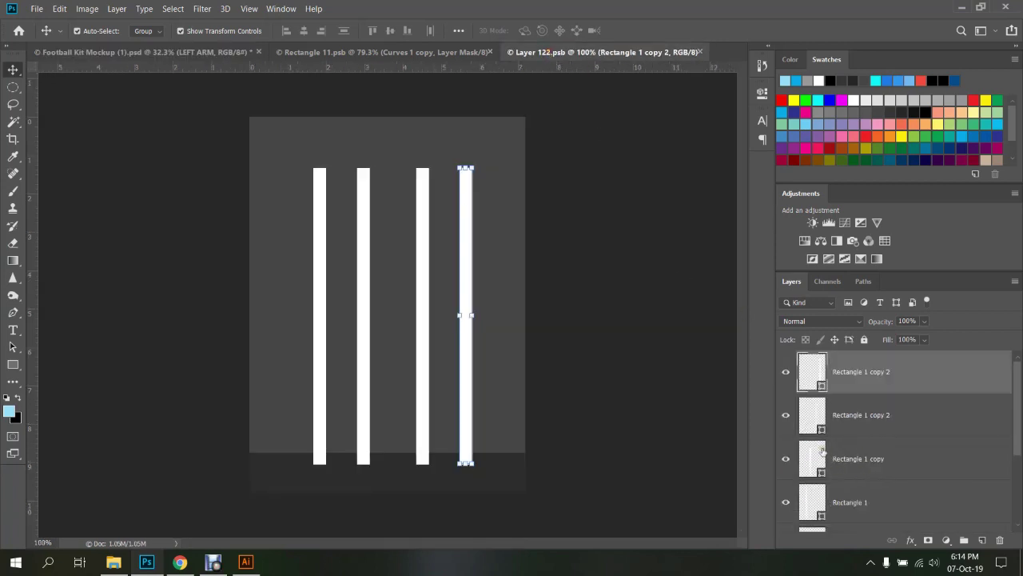
Delete the Слой 1 and Прямоугольник 1 white bar layers from the sleeve artwork
key("ctrl+a")
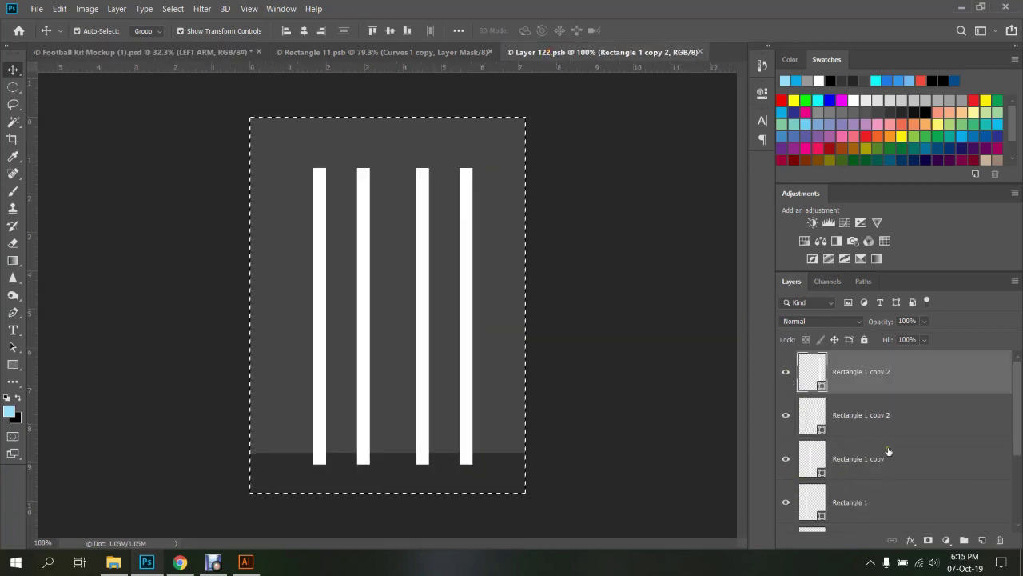
key("ctrl+d")
scroll(828, 414, "down", 2)
scroll(848, 448, "down", 3)
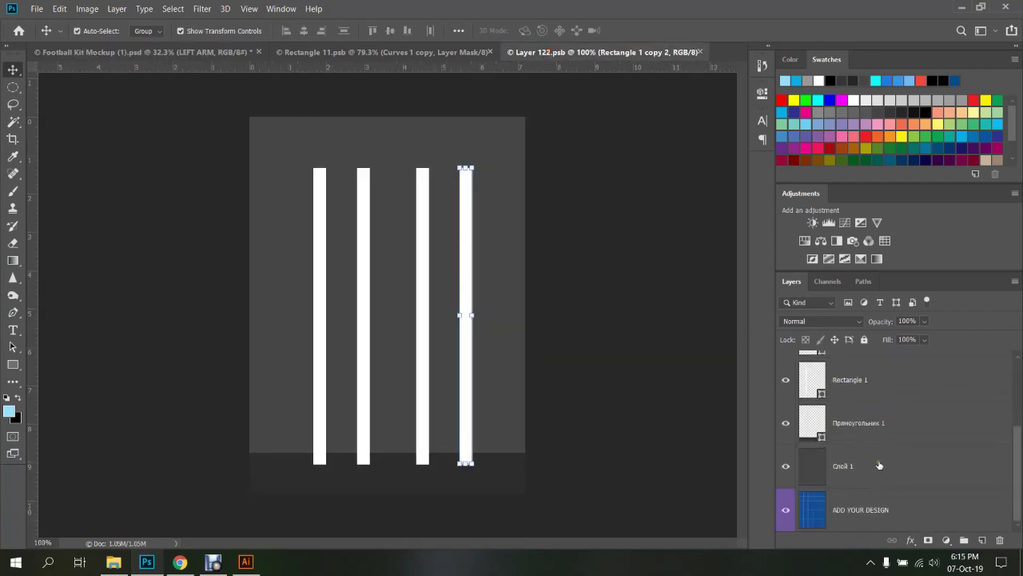
left_click(888, 509, "shift")
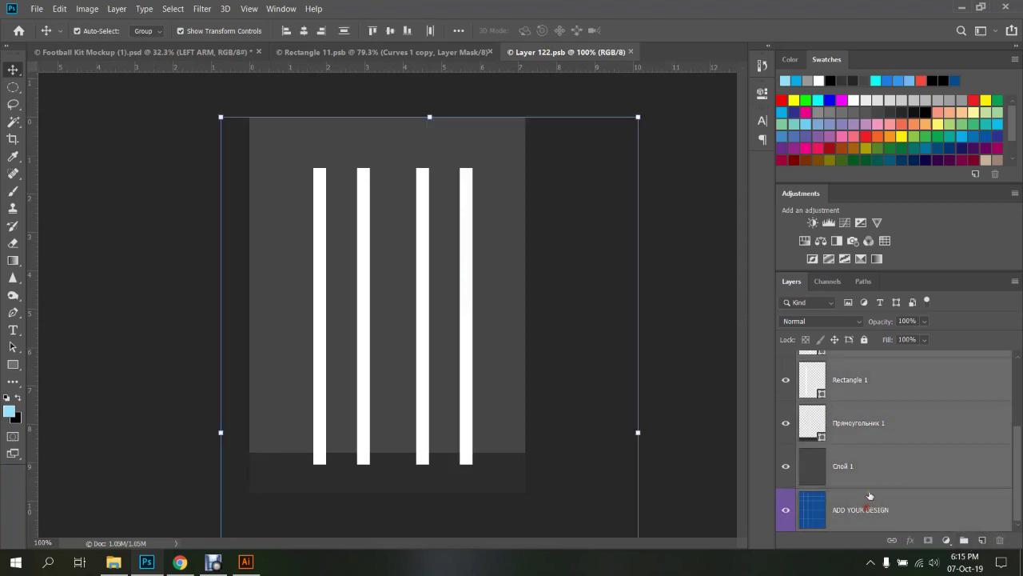
left_click(880, 473)
left_click(874, 428, "shift")
scroll(879, 428, "up", 3)
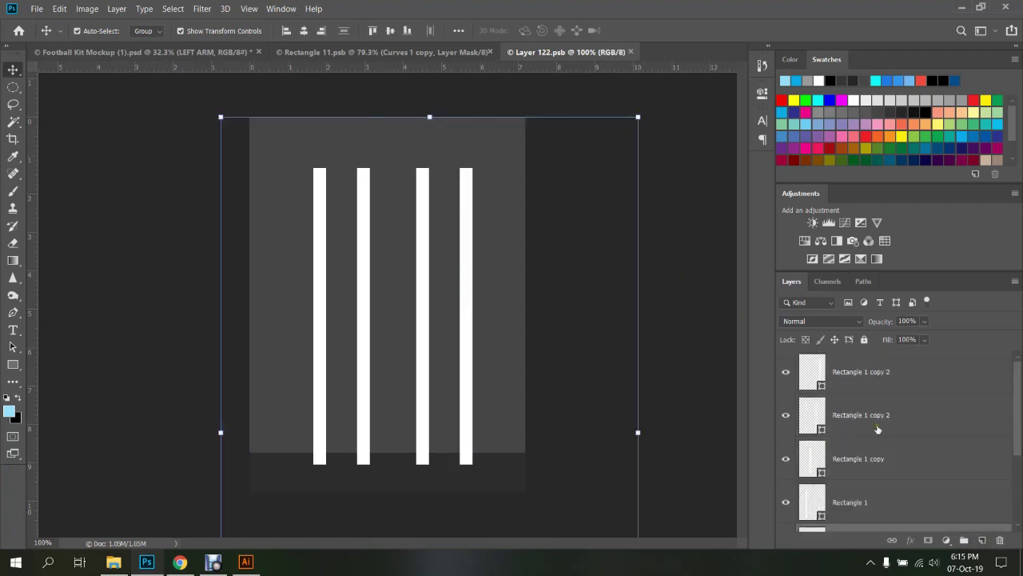
left_click(872, 374, "shift")
left_click(1001, 541)
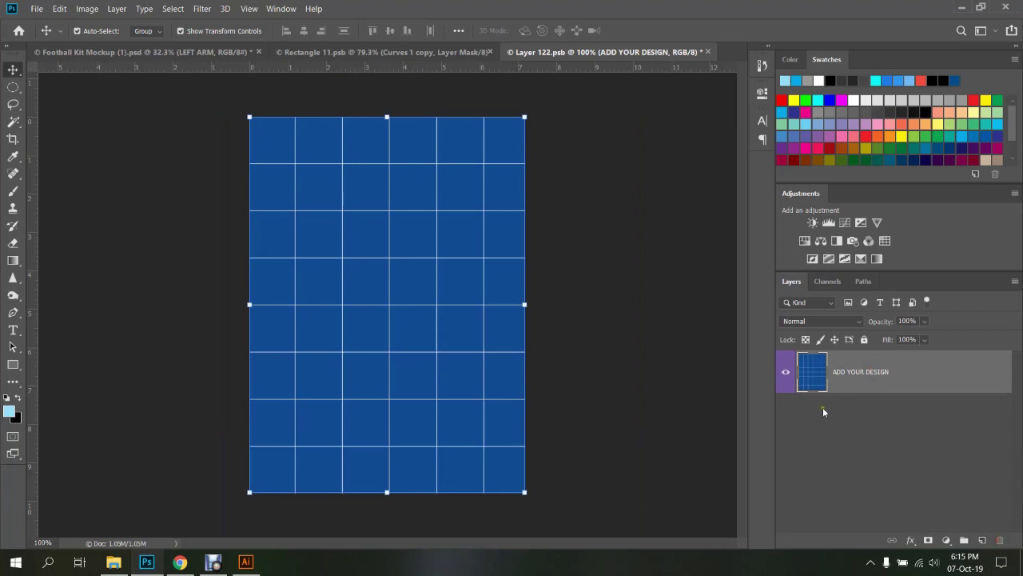
Add a new empty Layer 1 above the ADD YOUR DESIGN grid
left_click(850, 426)
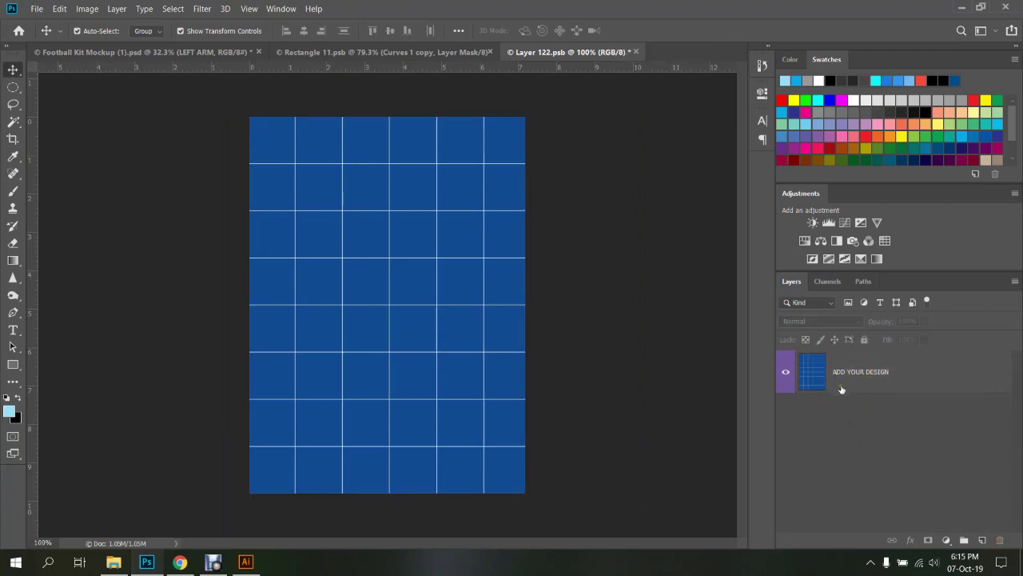
left_click(983, 540)
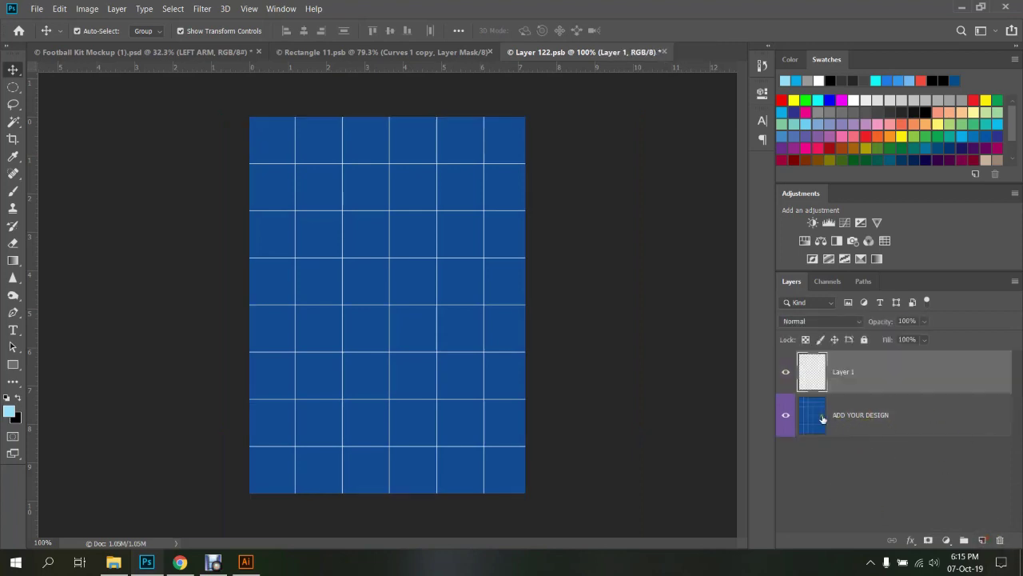
left_click(331, 51)
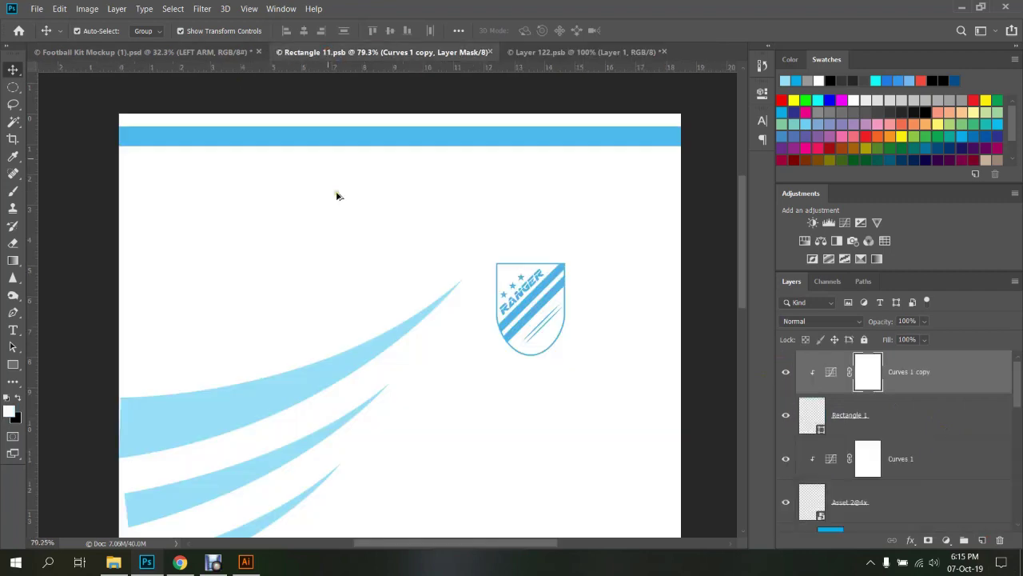
left_click(221, 53)
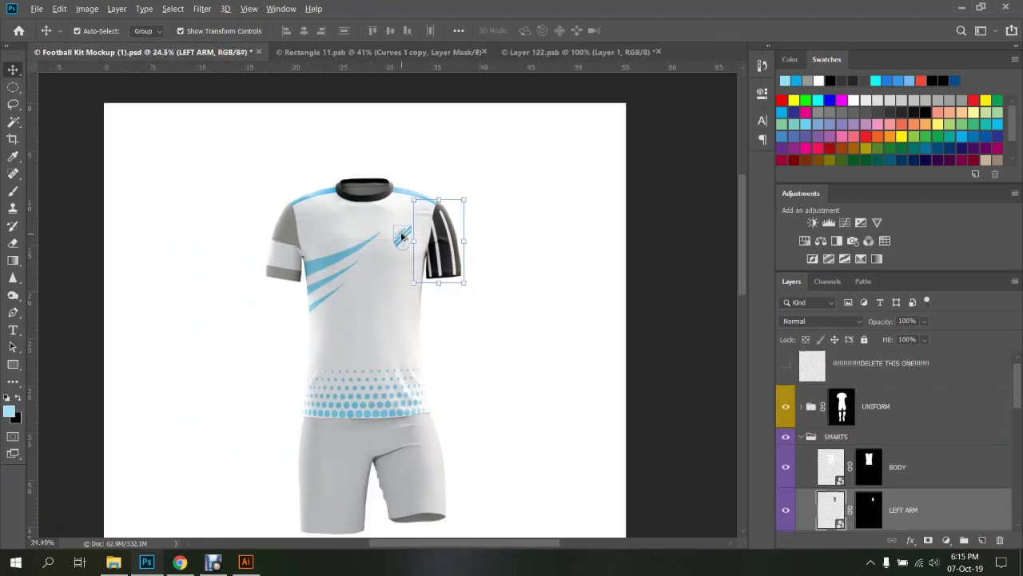
left_click(551, 52)
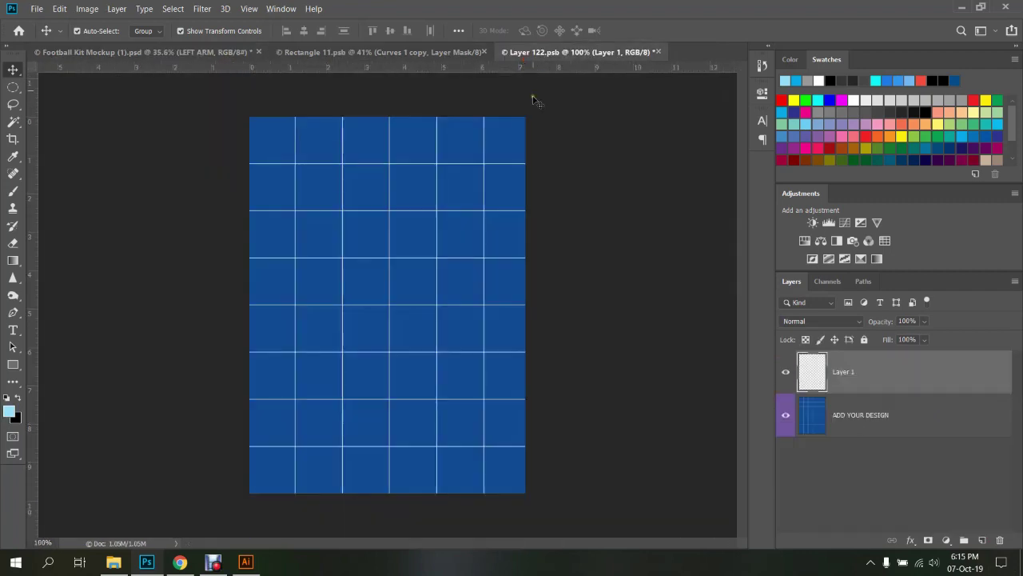
left_click(141, 51)
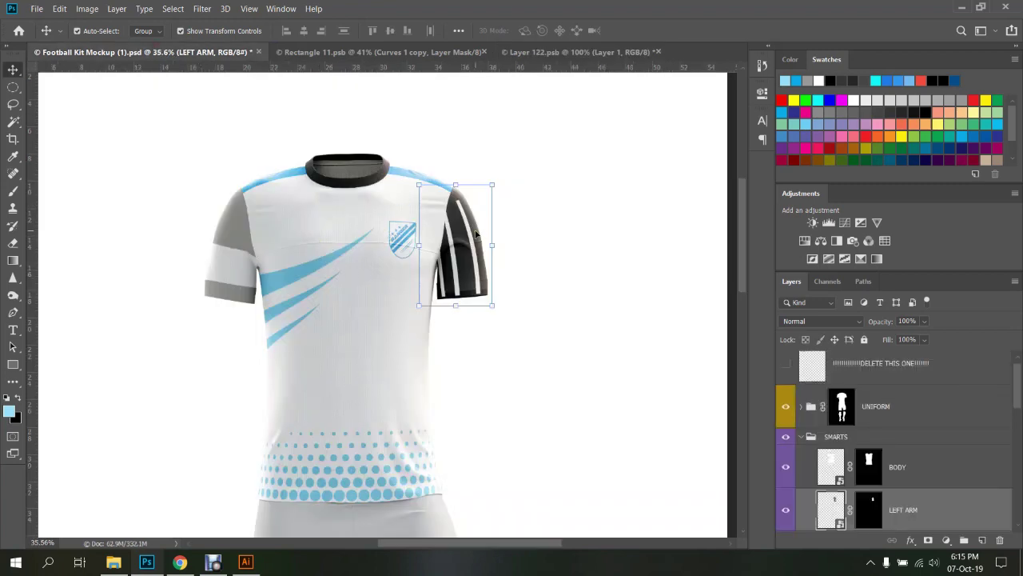
left_click(552, 52)
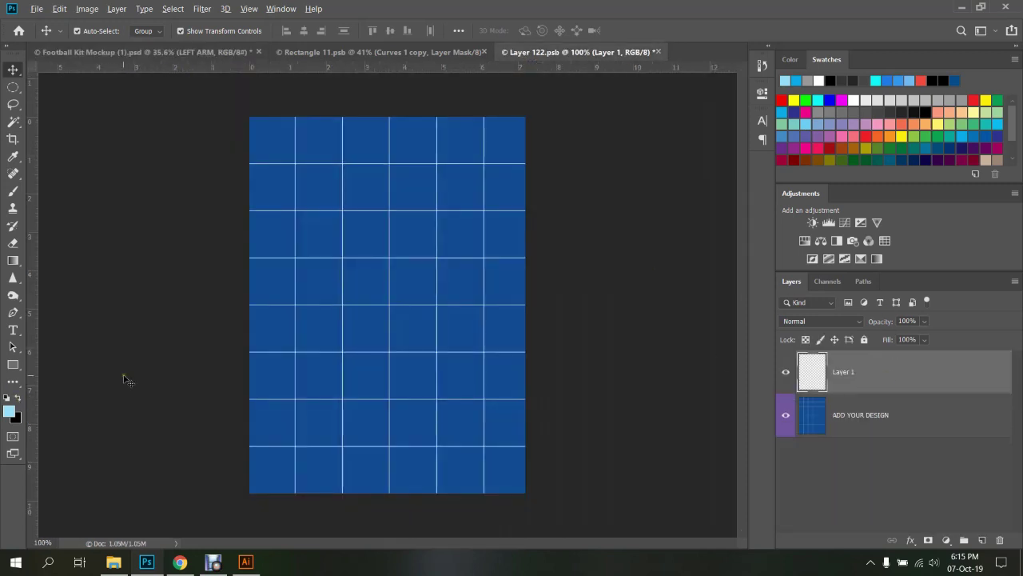
Fill Layer 1 with light blue and inspect the solid light-blue left sleeve on the mockup
key("alt+BackSpace")
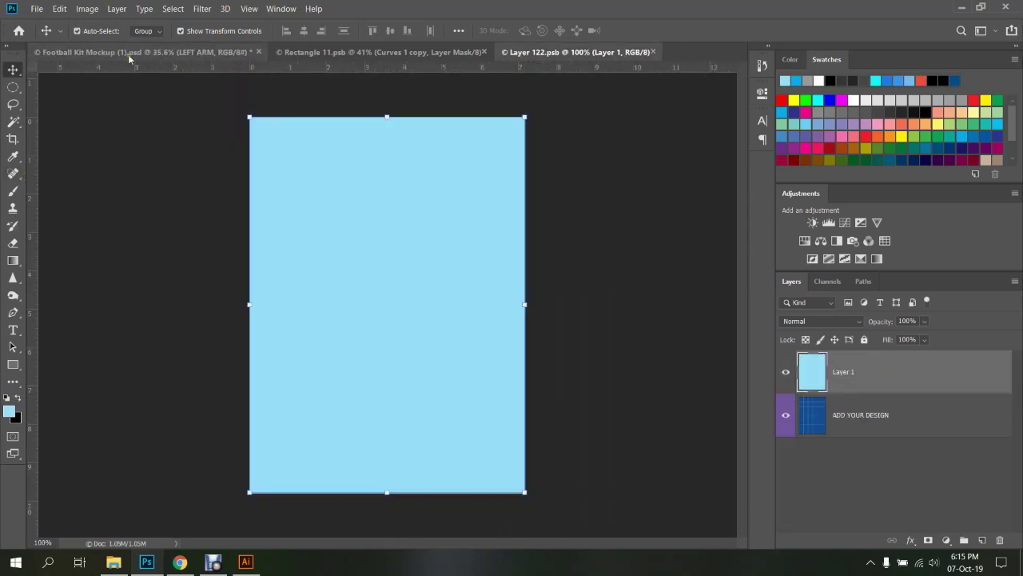
left_click(127, 51)
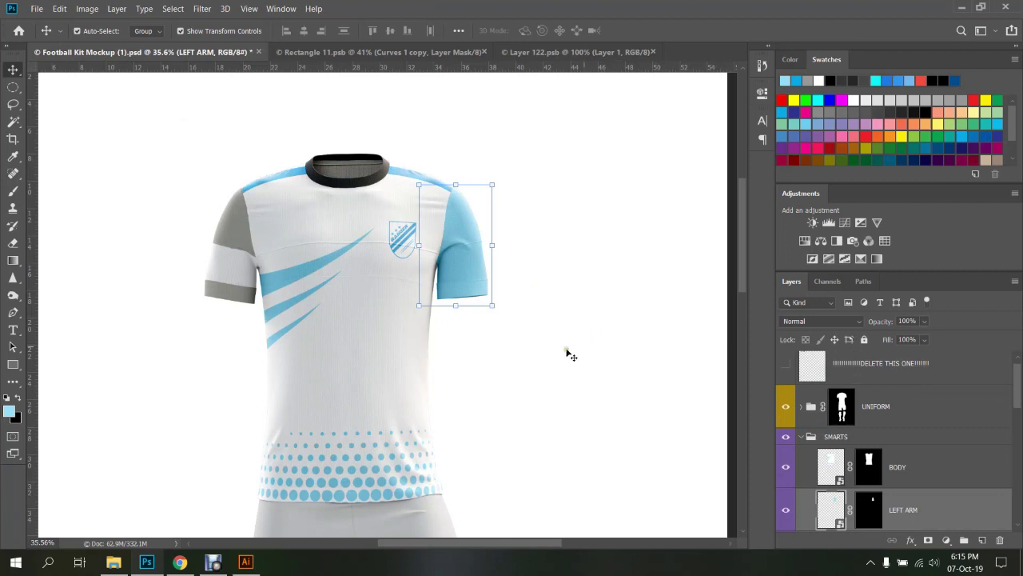
scroll(432, 179, "up", 3)
scroll(485, 240, "up", 2)
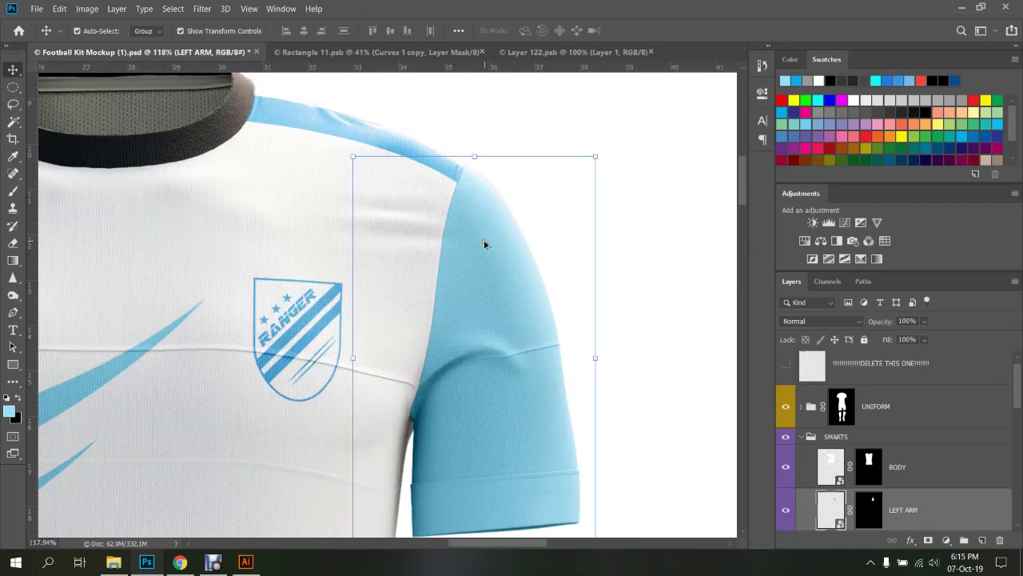
scroll(480, 251, "down", 1)
scroll(473, 212, "up", 1)
scroll(500, 242, "up", 1)
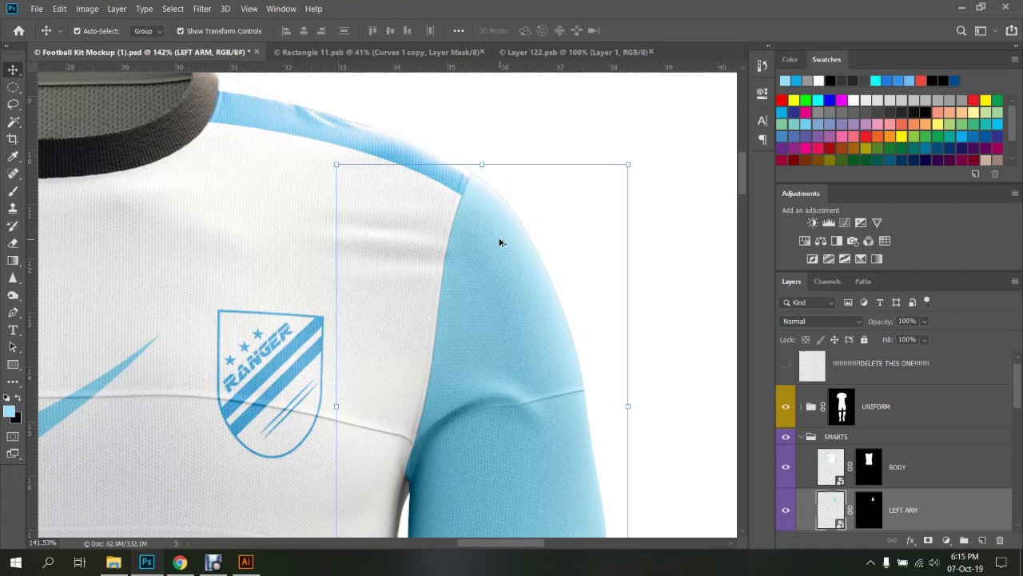
Copy the Curves 1 copy adjustment from Rectangle 11 into Layer 122's layer stack
left_click(357, 51)
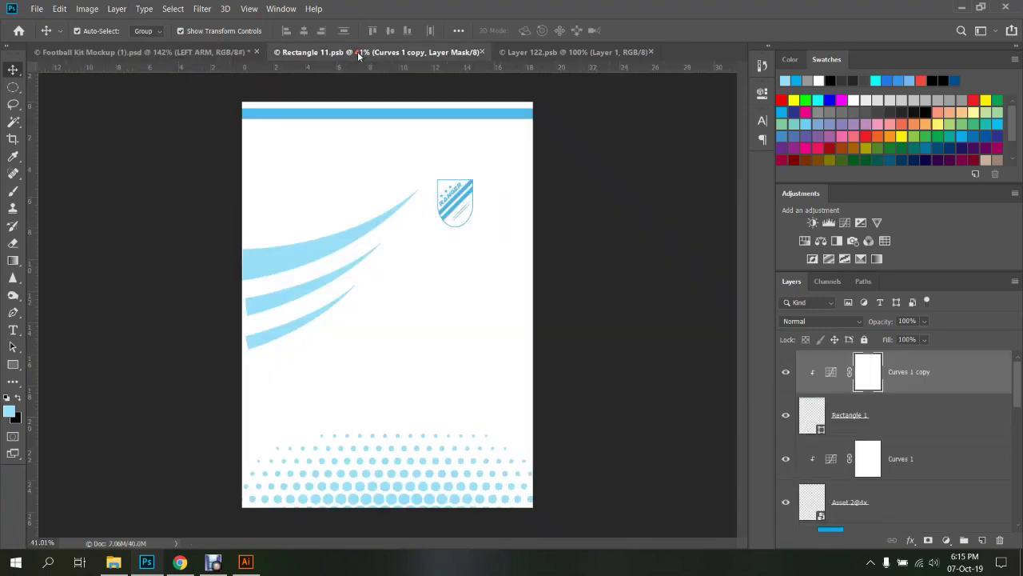
mouse_move(909, 380)
left_mouse_down()
mouse_move(639, 60)
mouse_move(908, 366)
left_mouse_up()
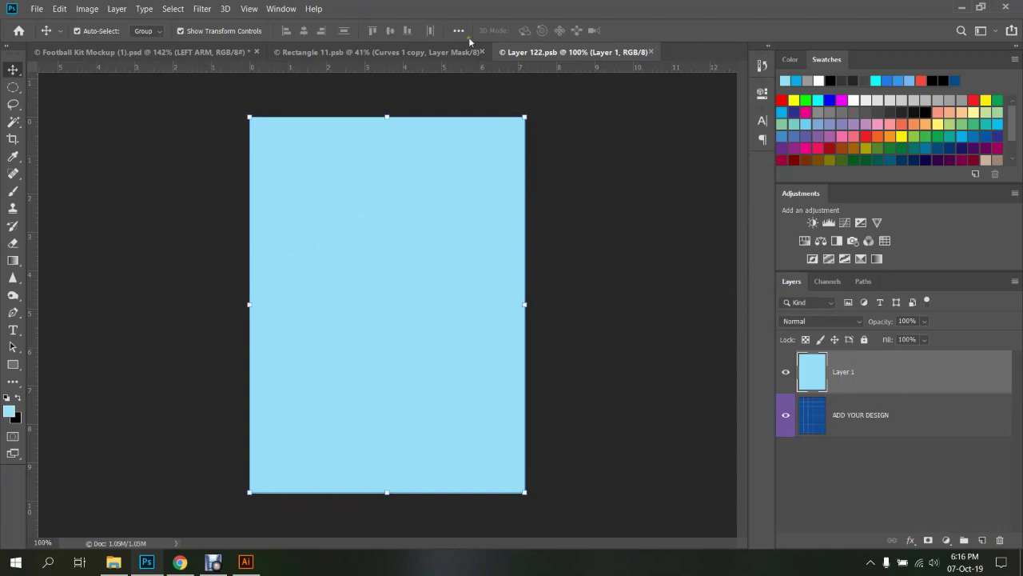
mouse_move(894, 354)
left_mouse_down()
mouse_move(912, 385)
mouse_move(459, 200)
mouse_move(475, 233)
left_mouse_up()
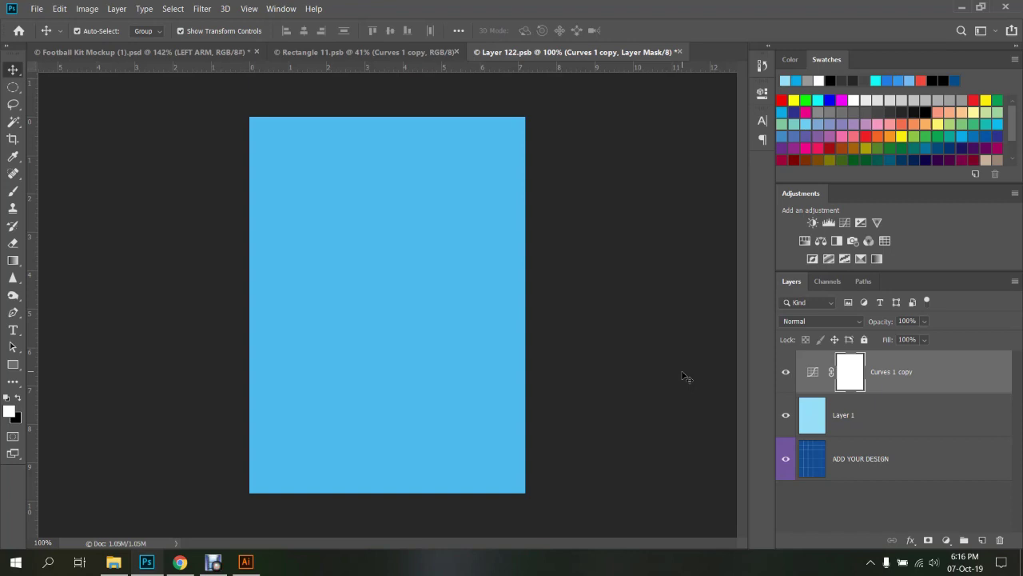
Review the Layer 122 document and the football kit mockup, ending back on Rectangle 11
left_click(367, 52)
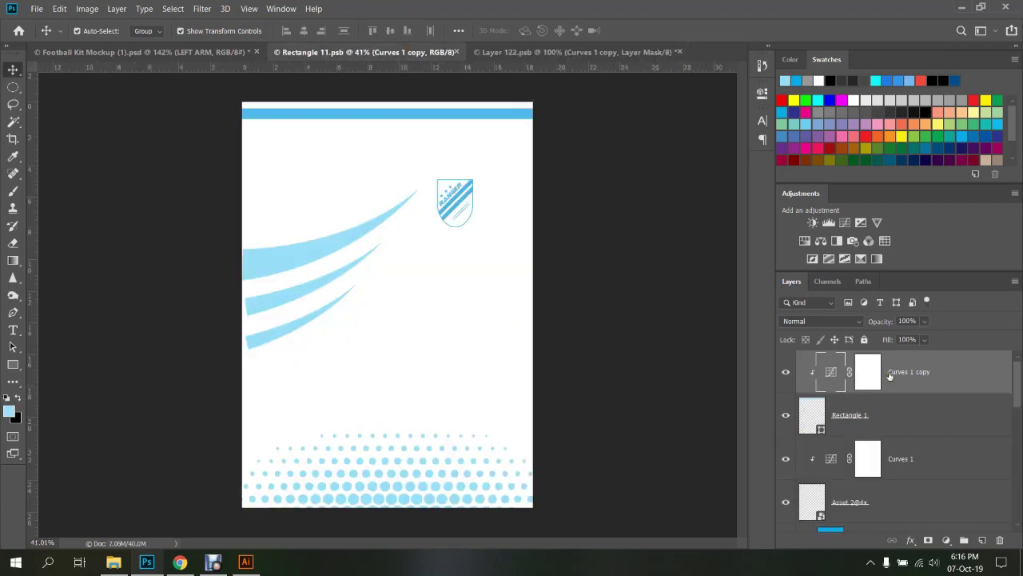
left_click(574, 51)
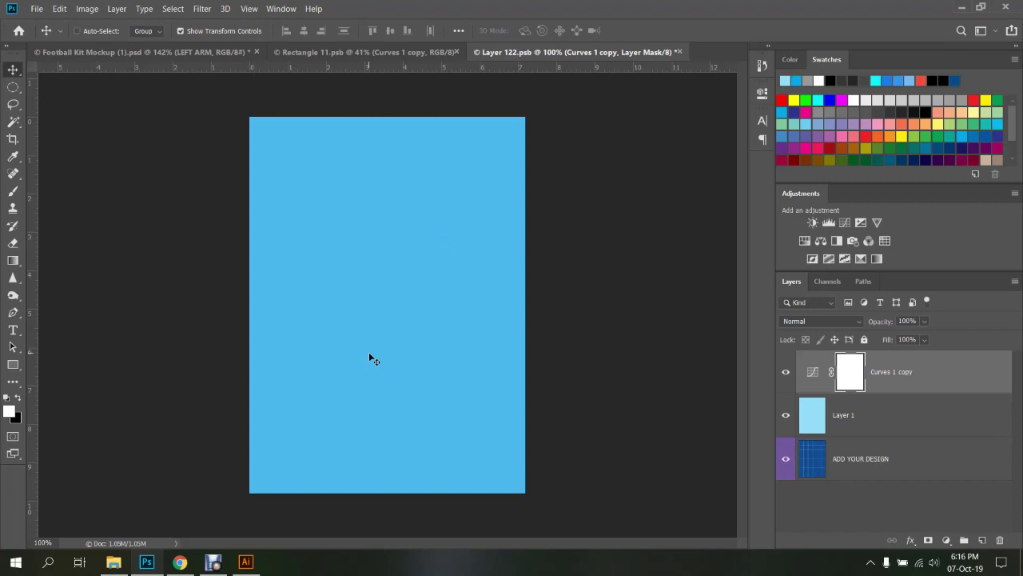
left_click(173, 50)
scroll(371, 187, "down", 5)
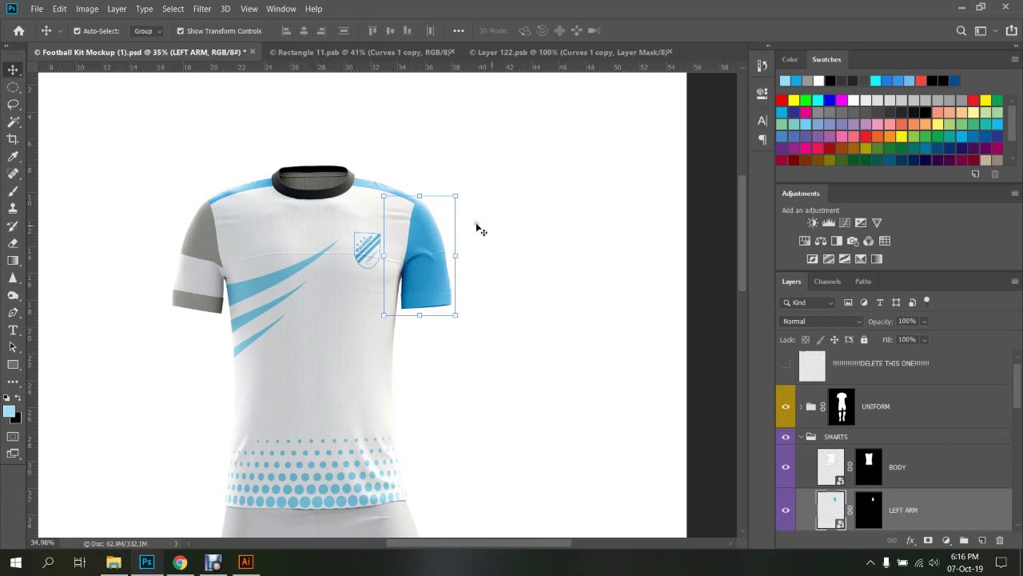
left_click(350, 53)
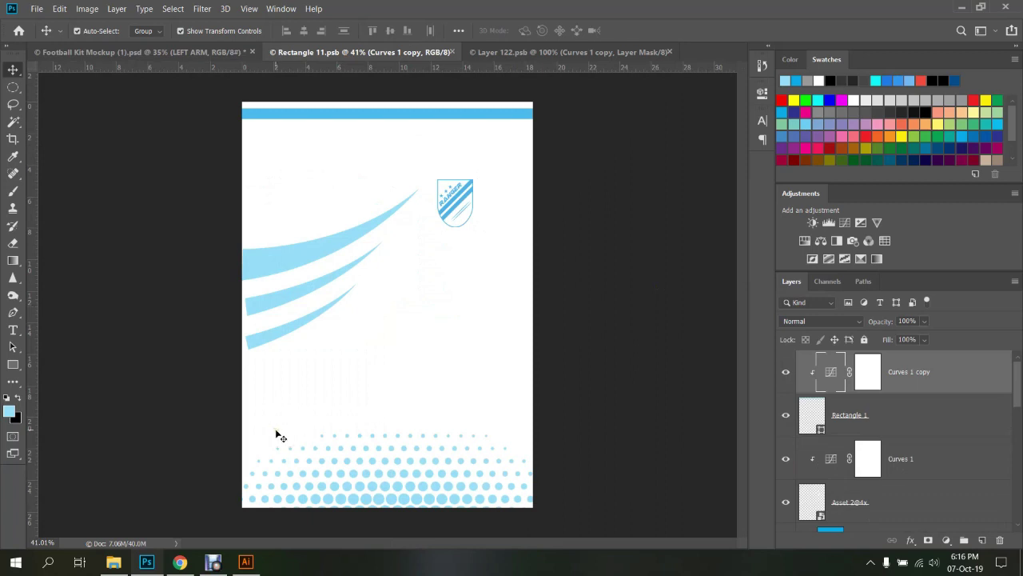
Sample the top bar's blue as the foreground colour
key("o")
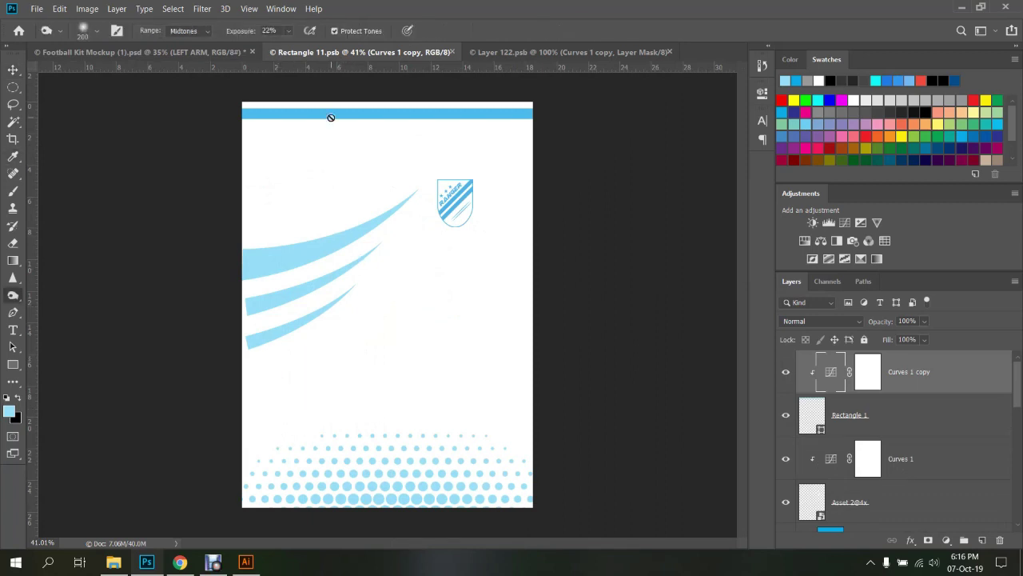
key("i")
left_click(346, 113)
left_click(10, 412)
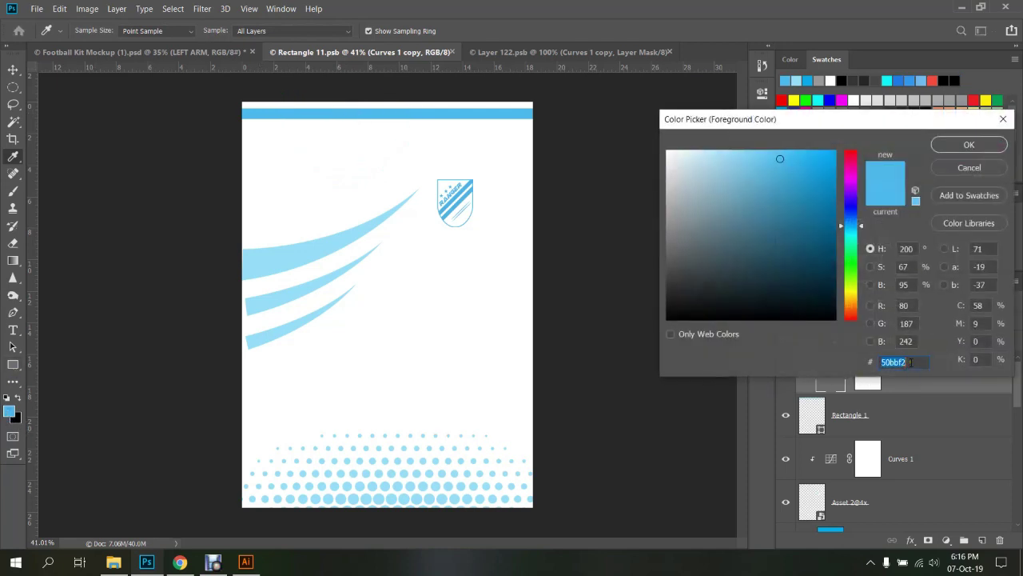
key("Return")
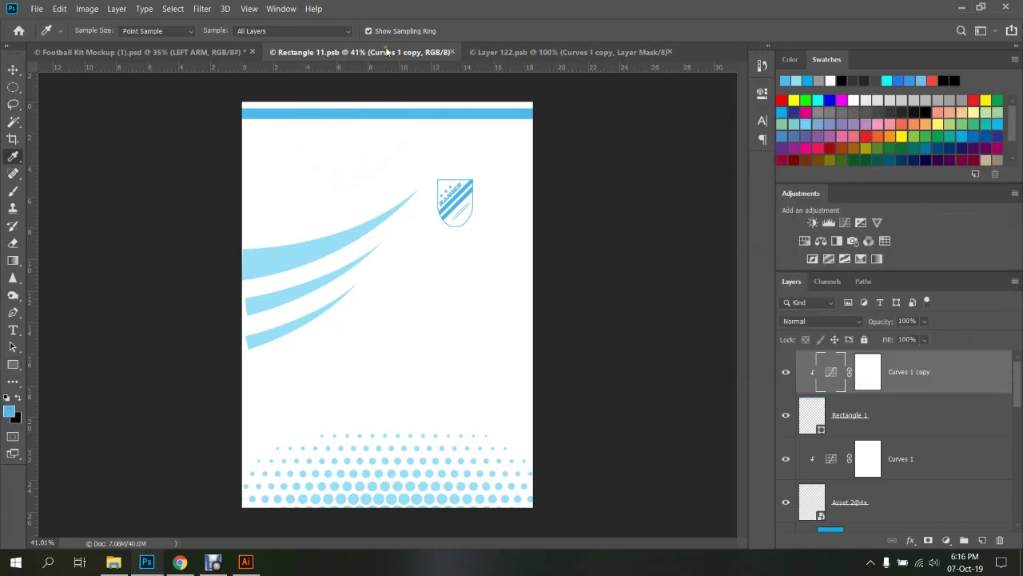
Fill the Shape 4 copy 2, Shape 4 copy and Shape 4 swooshes with the sampled blue
scroll(869, 442, "down", 5)
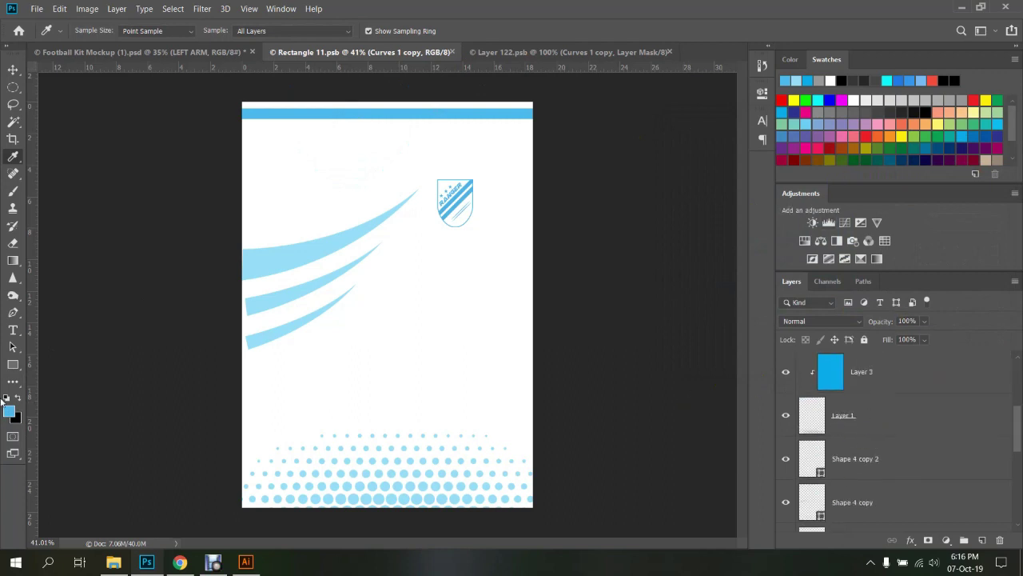
scroll(870, 438, "down", 2)
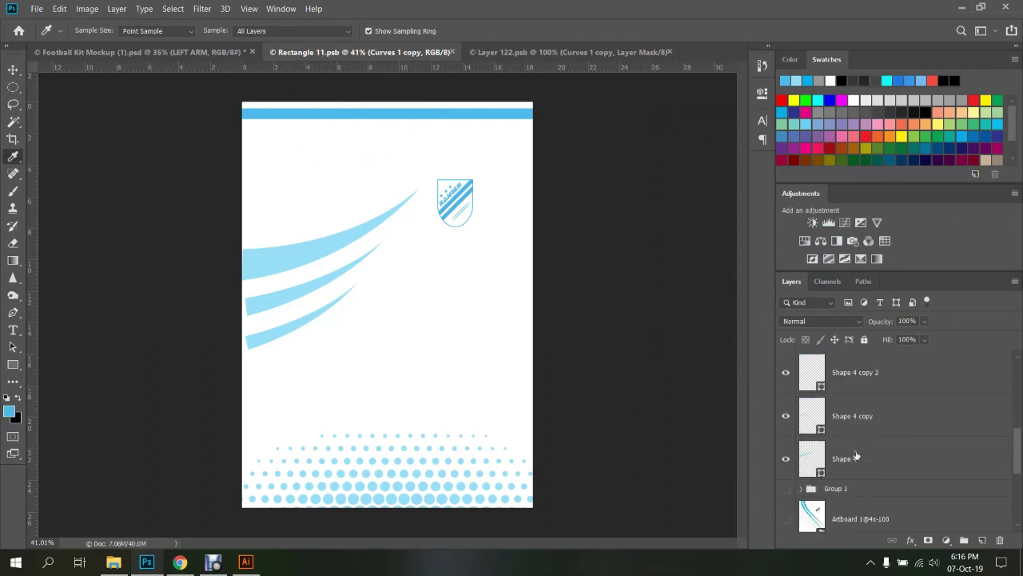
scroll(847, 467, "down", 3)
scroll(847, 472, "up", 4)
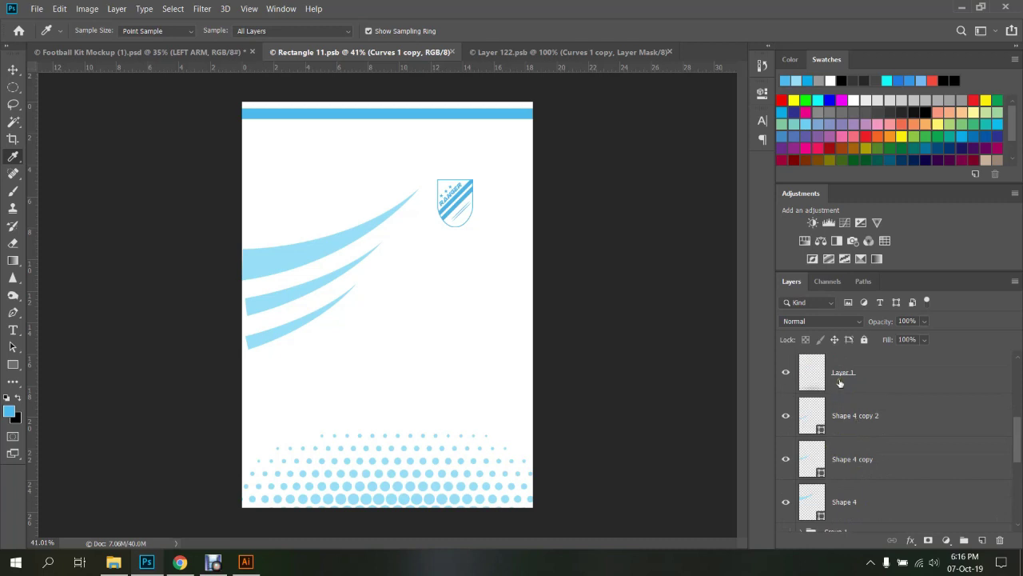
left_click(786, 416)
left_click(787, 415)
left_click(879, 428)
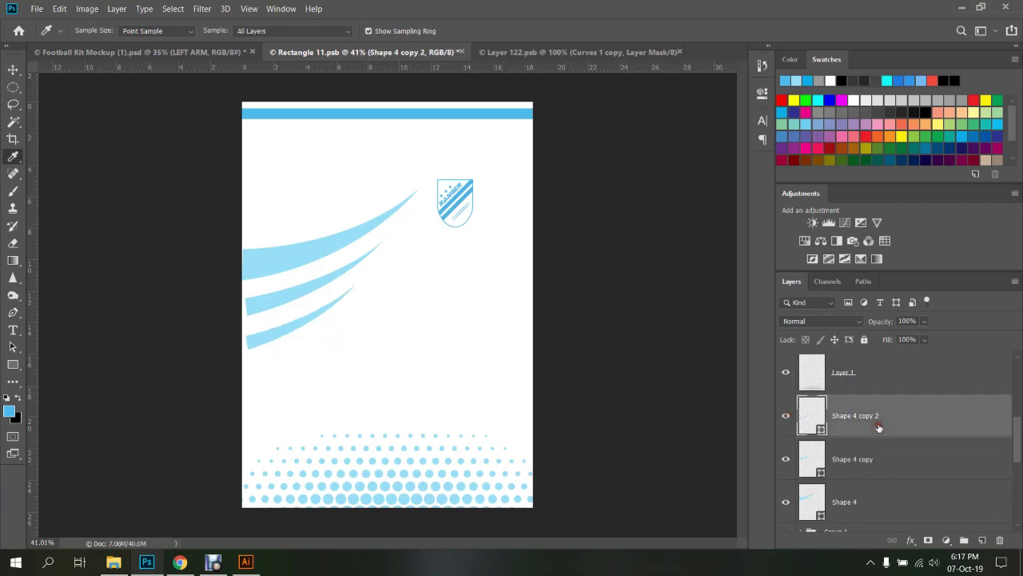
key("alt+BackSpace")
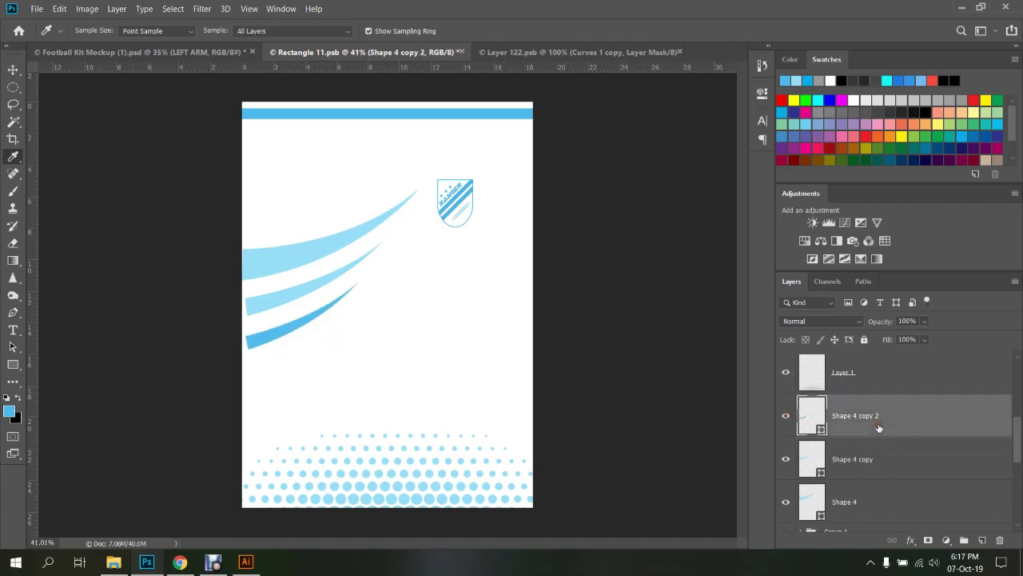
left_click(858, 473)
key("alt+BackSpace")
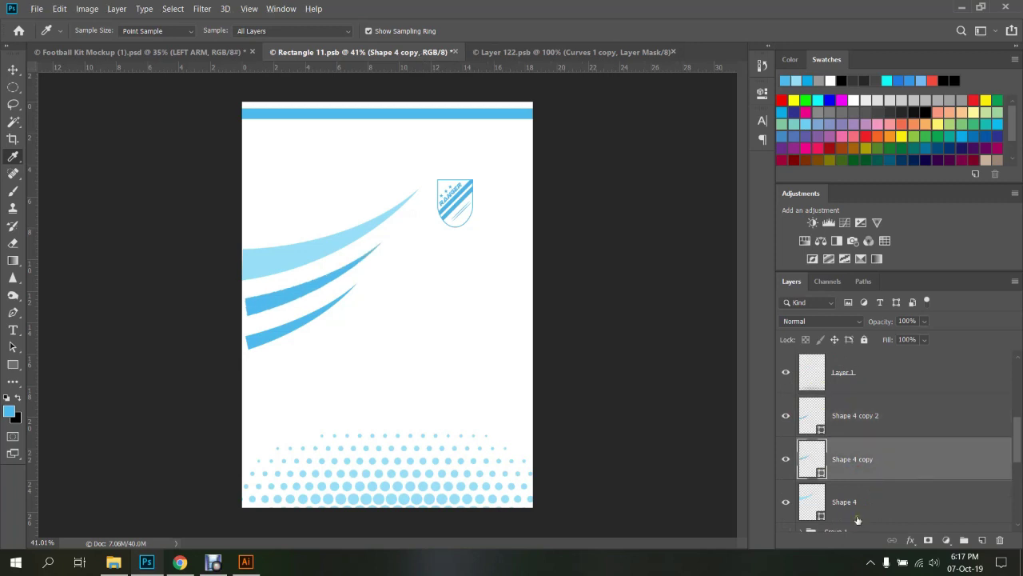
left_click(865, 510)
key("alt+BackSpace")
Save Rectangle 11 and check the recoloured swooshes on the jersey mockup
key("ctrl+s")
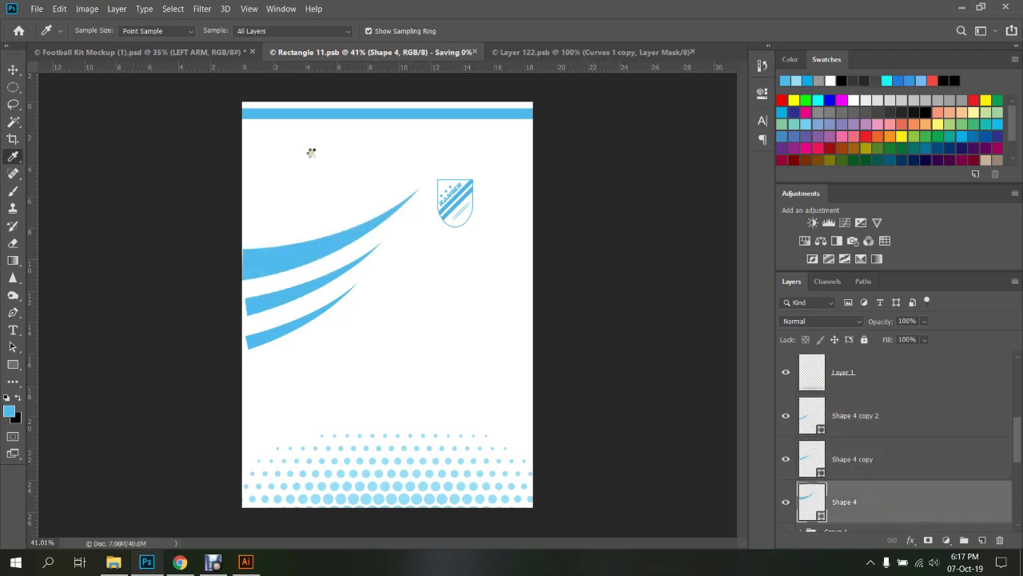
left_click(233, 53)
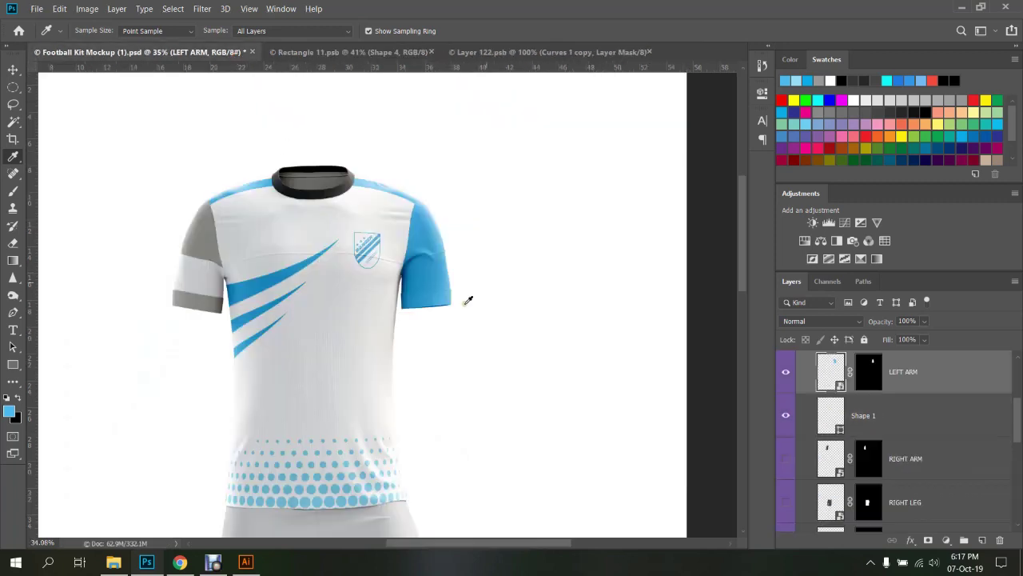
left_click(352, 53)
Delete Group 1 together with its three Artboard 1@4x-100 layers
scroll(907, 397, "down", 5)
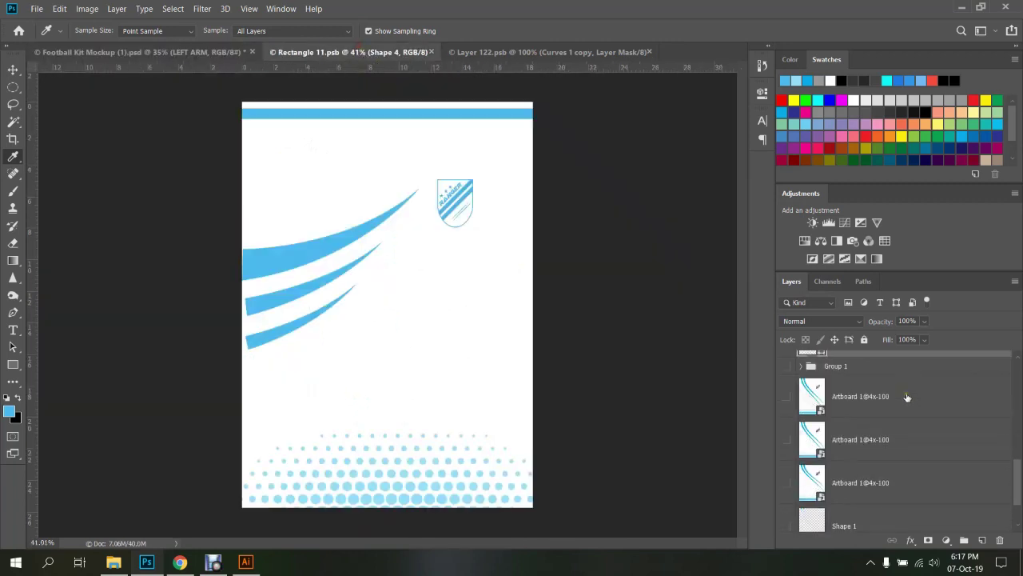
left_click(847, 396)
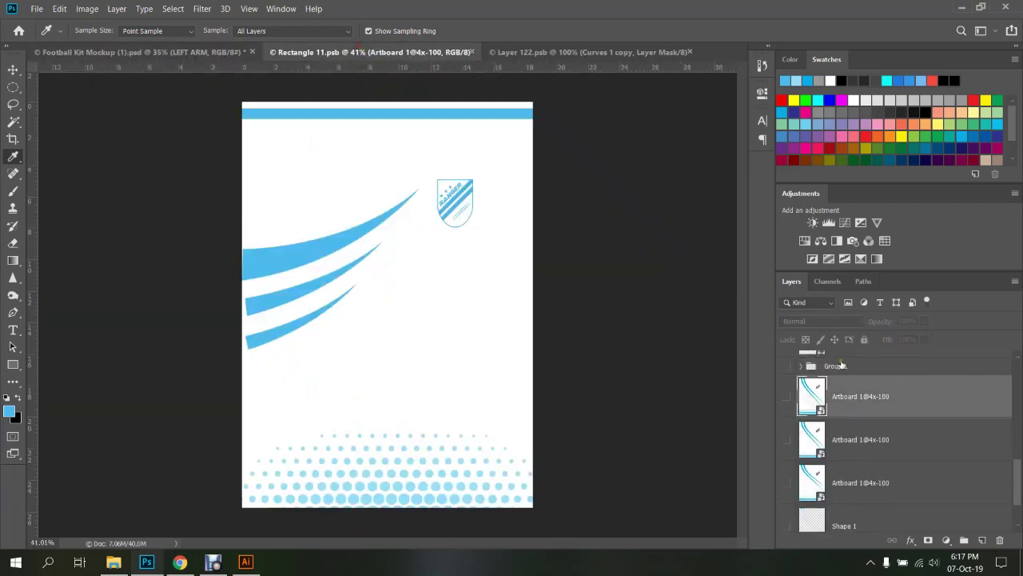
left_click(841, 366)
left_click(876, 488, "shift")
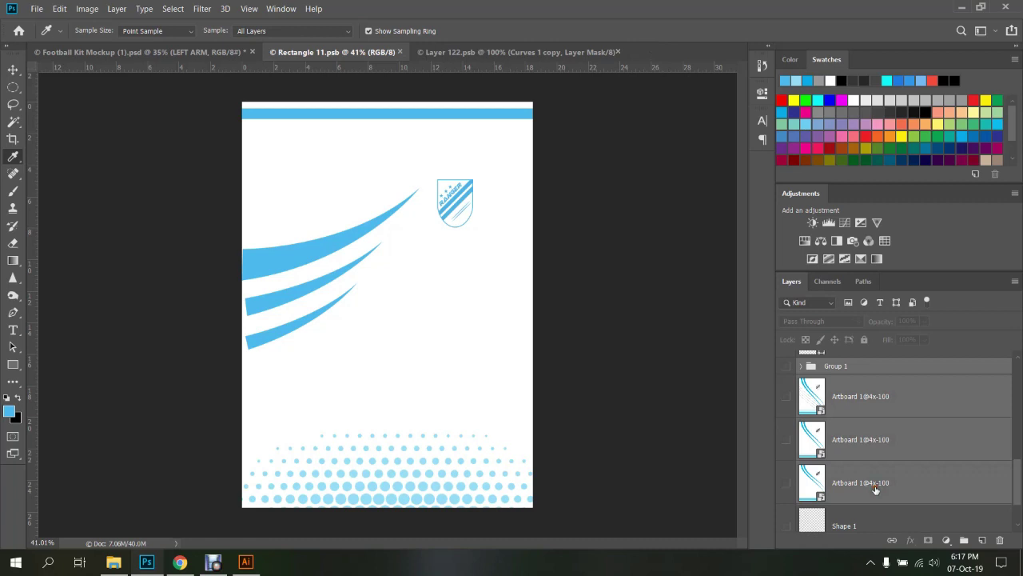
key("Delete")
key("Delete")
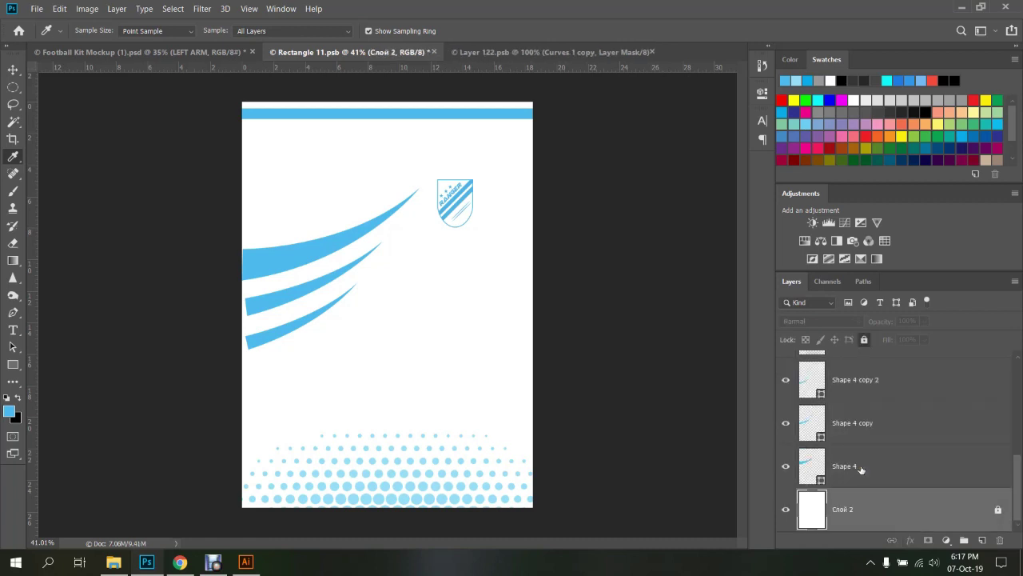
Toggle Layer 1 and Layer 3 visibility to compare their effect on the halftone dots
scroll(863, 417, "up", 4)
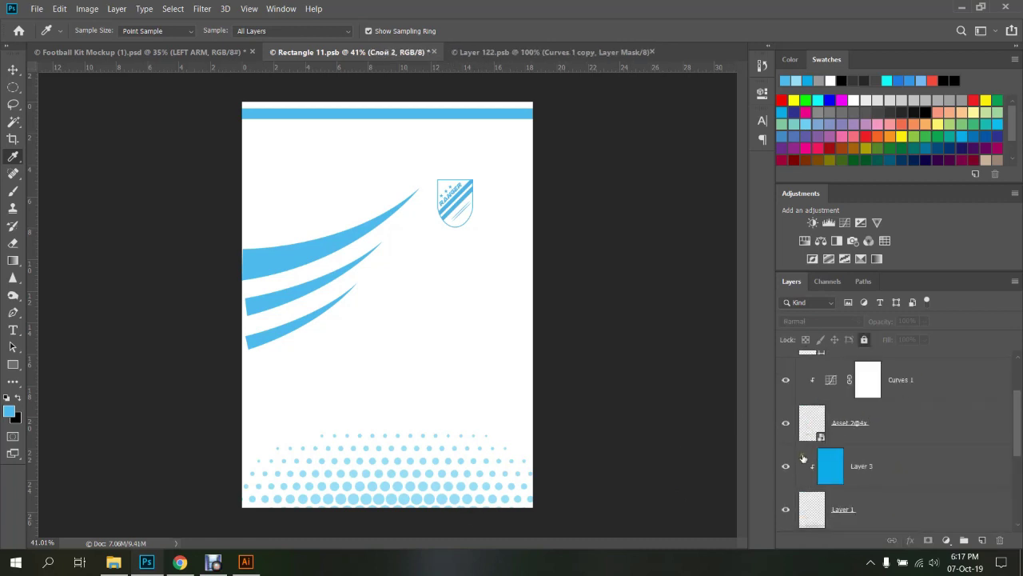
scroll(805, 467, "down", 2)
left_click(785, 423)
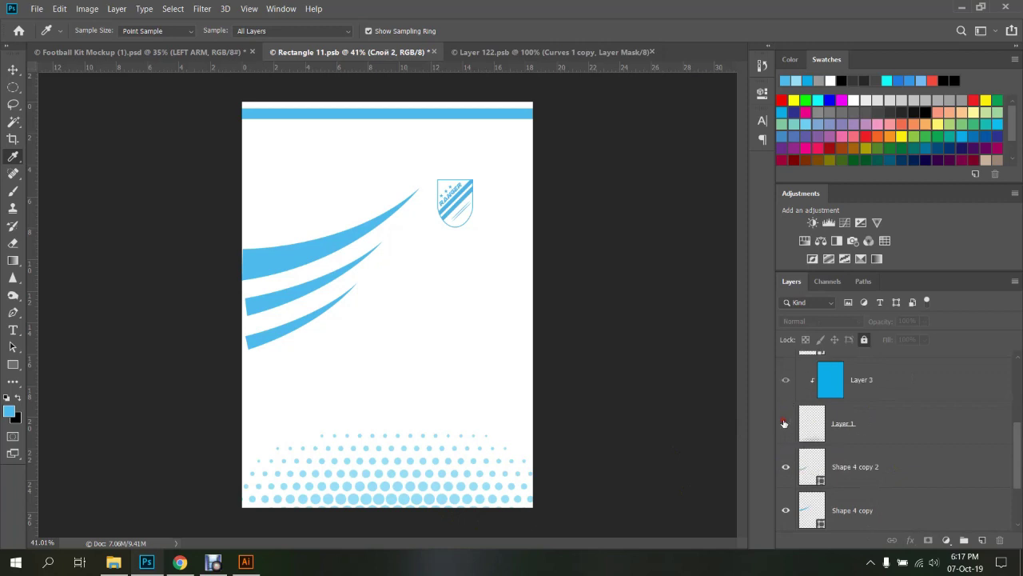
left_click(786, 423)
left_click(839, 384)
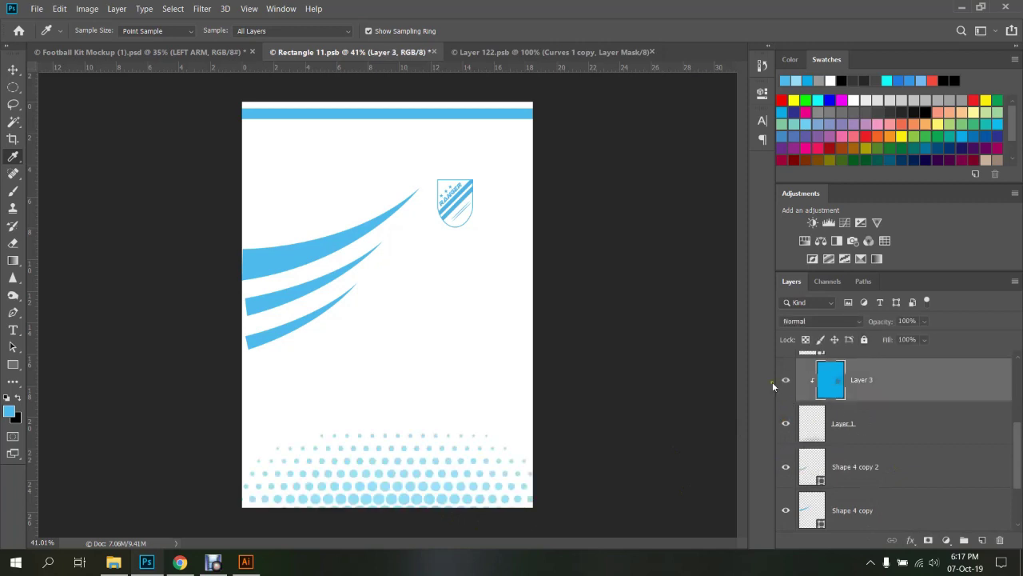
left_click(785, 382)
left_click(785, 382)
left_click(785, 381)
left_click(785, 381)
left_click(875, 425)
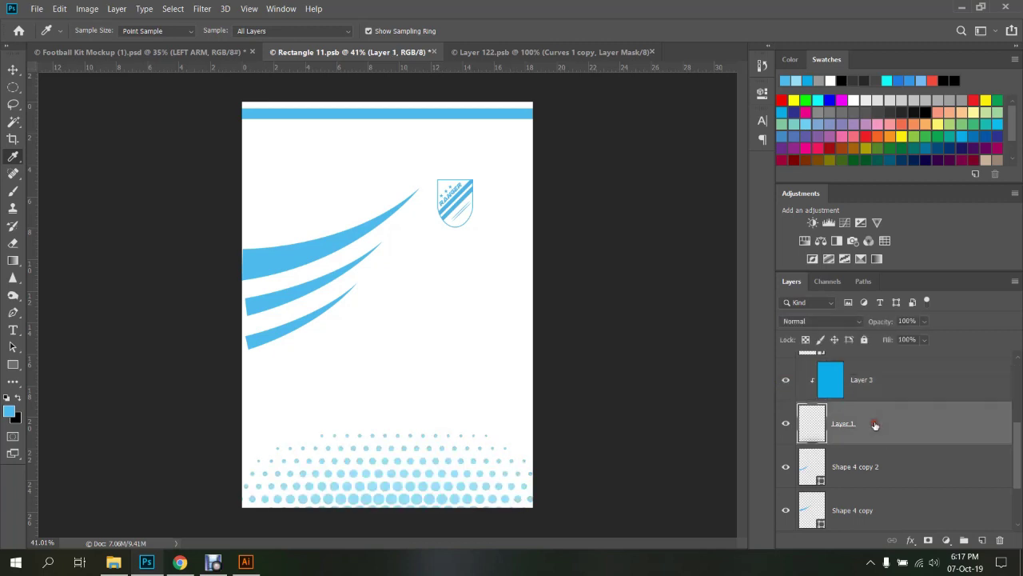
left_click(862, 383)
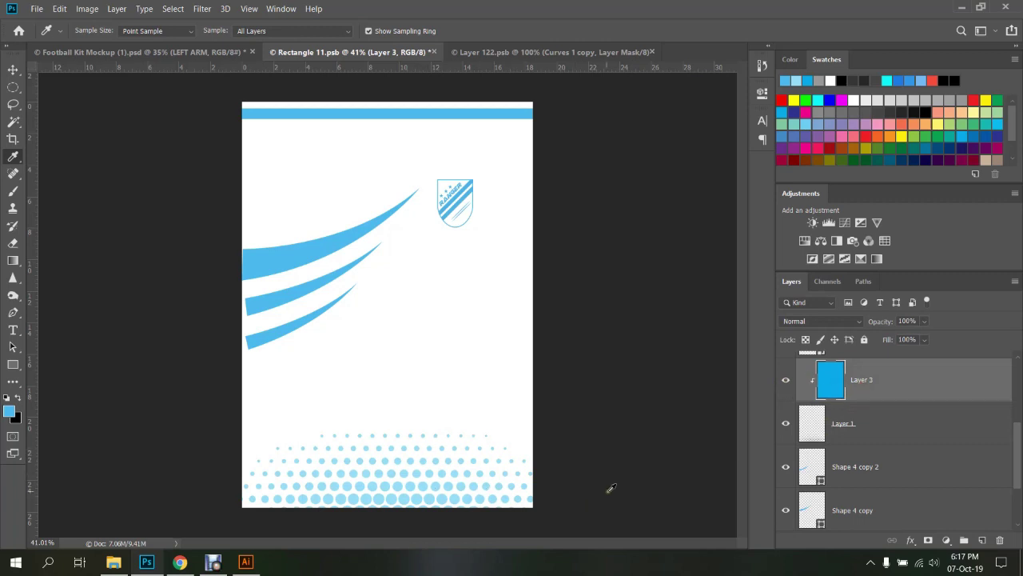
scroll(898, 434, "up", 2)
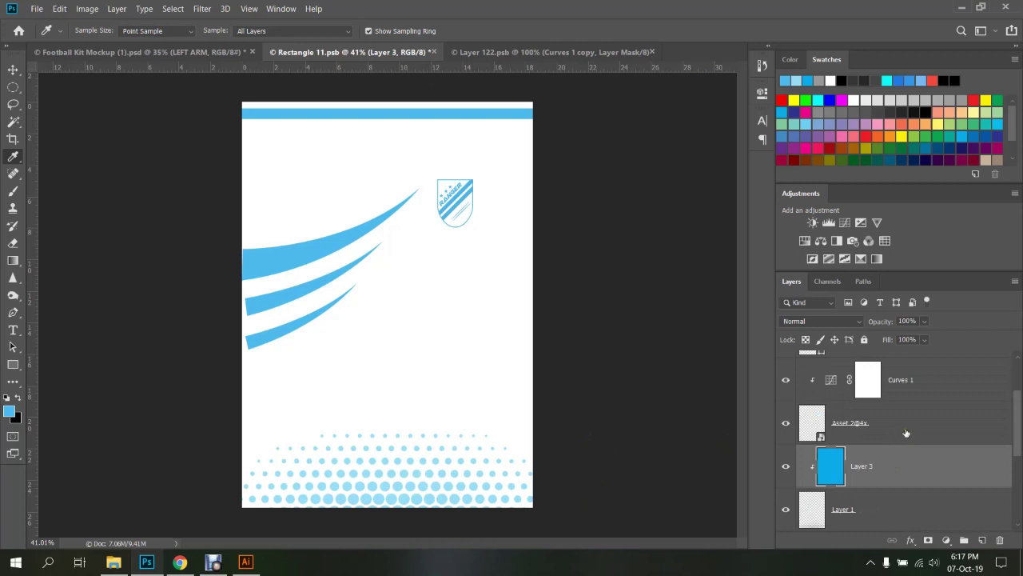
Add a Curves adjustment above Layer 3, darken the blues, then clip and unclip it
left_click(845, 224)
left_click_drag(695, 194, 723, 212)
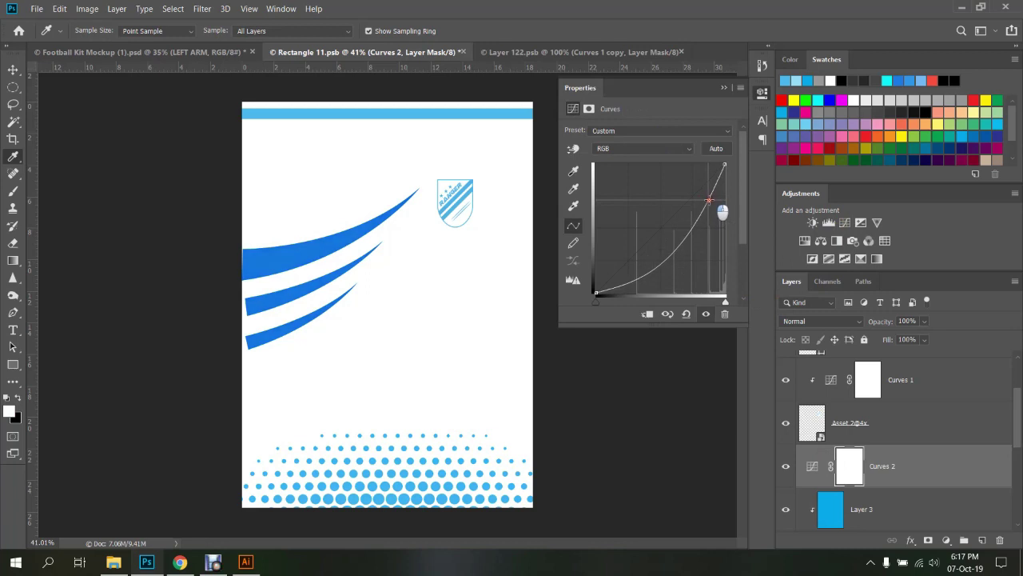
left_click_drag(724, 212, 722, 214)
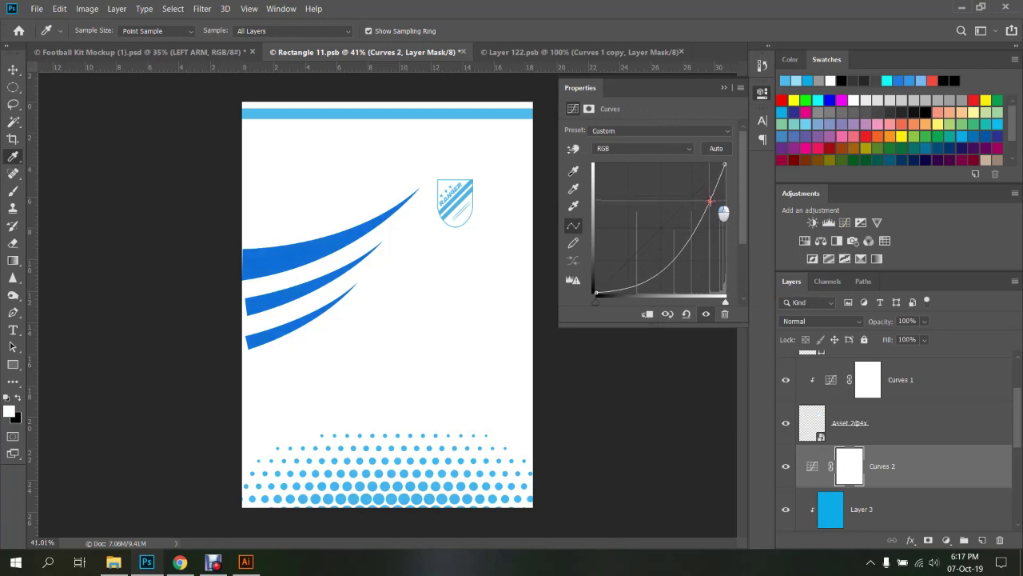
left_click(889, 487, "alt")
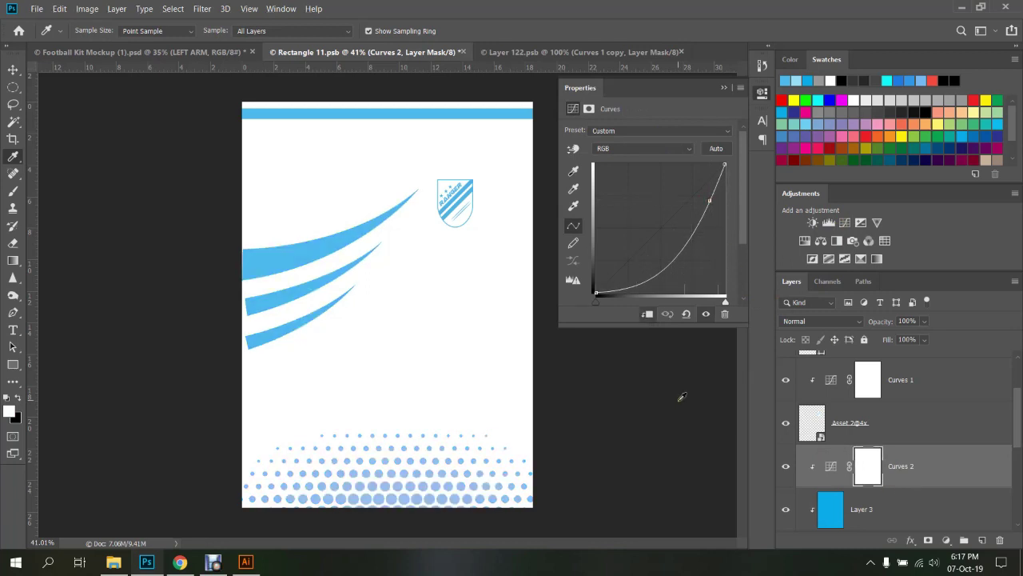
key("ctrl+alt+g")
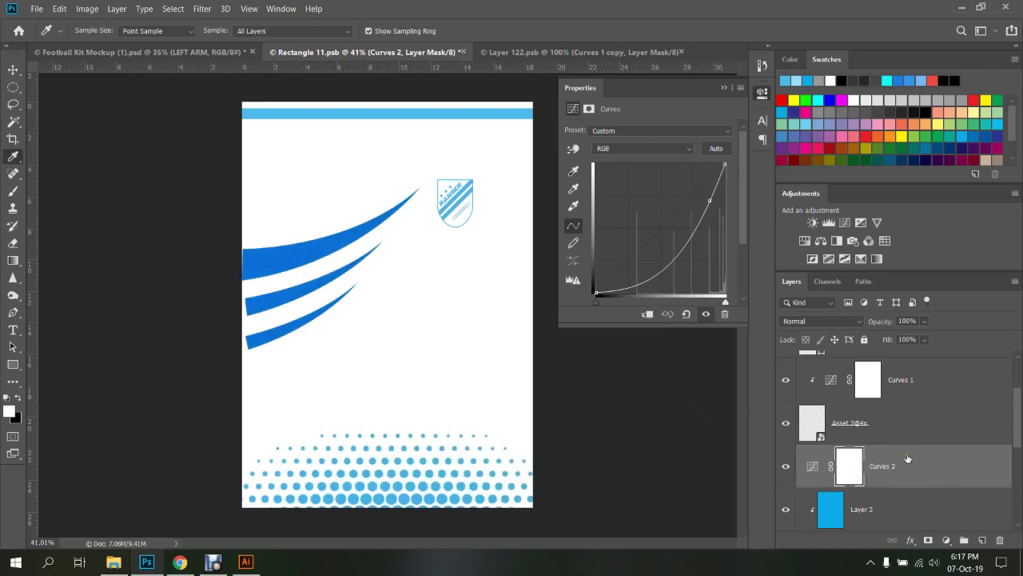
Check Layer 3's effect and swap the stacking order of Curves 2 and Layer 3
scroll(907, 458, "down", 3)
scroll(906, 448, "up", 1)
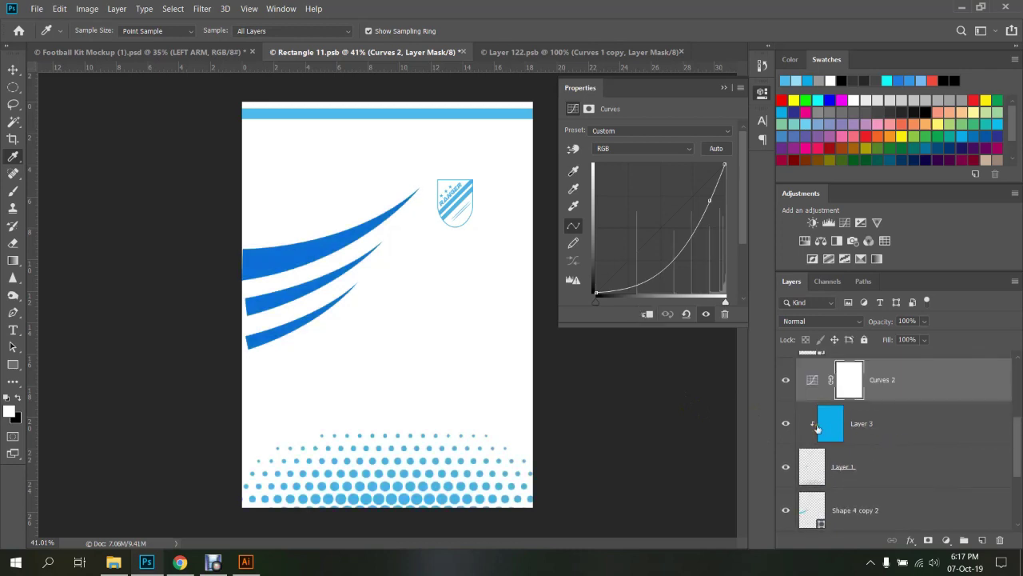
left_click(786, 423)
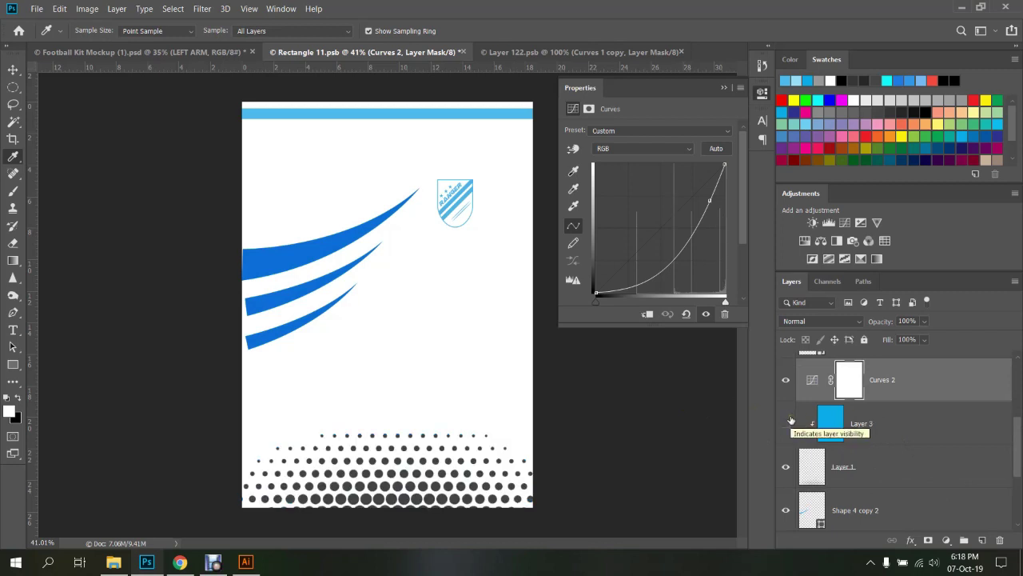
left_click(786, 422)
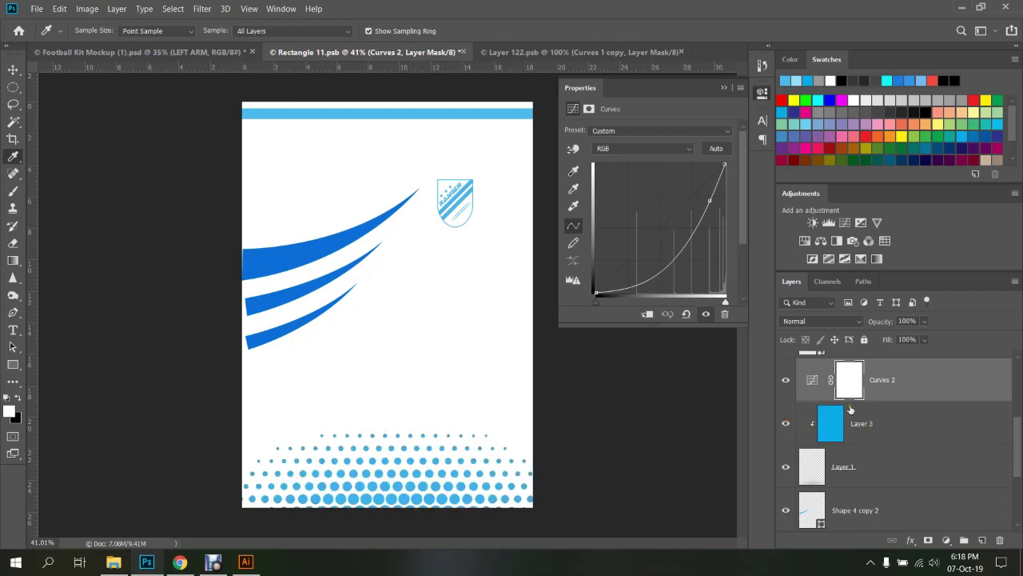
left_click_drag(893, 385, 889, 433)
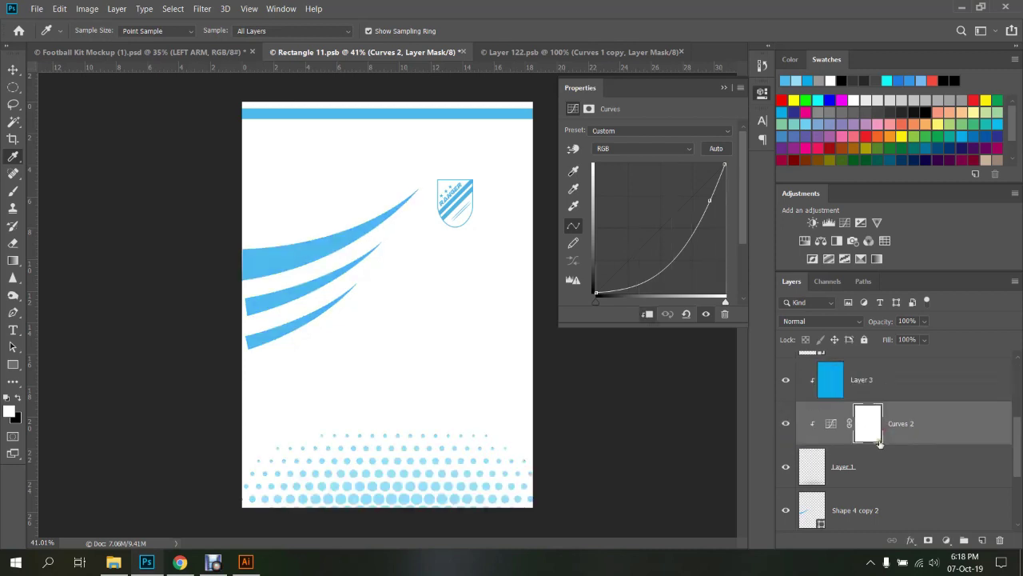
left_click_drag(867, 389, 858, 435)
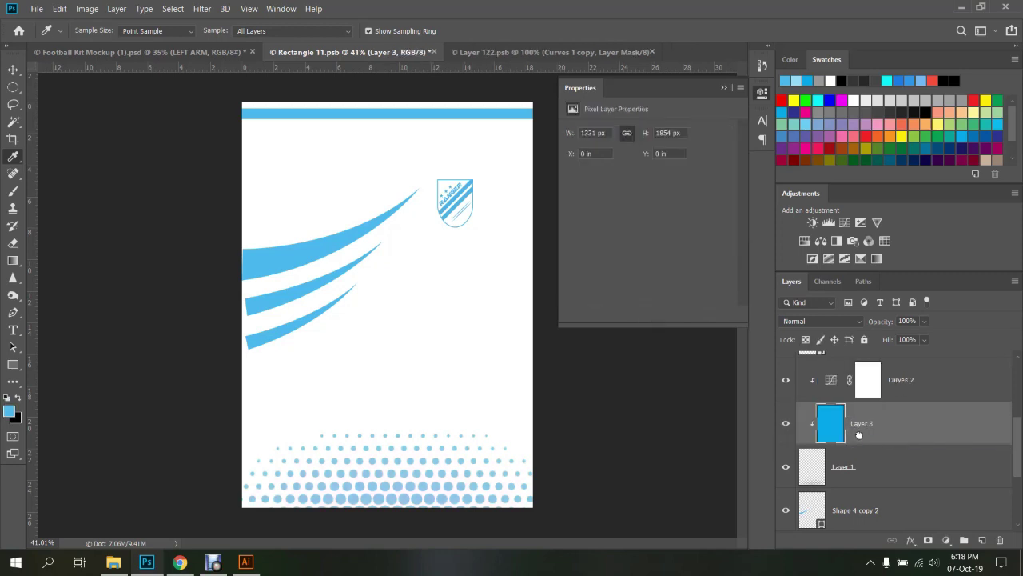
Delete Curves 2 and Layer 3, then undo back to the light-blue flames and dots
left_click(906, 391)
key("Delete")
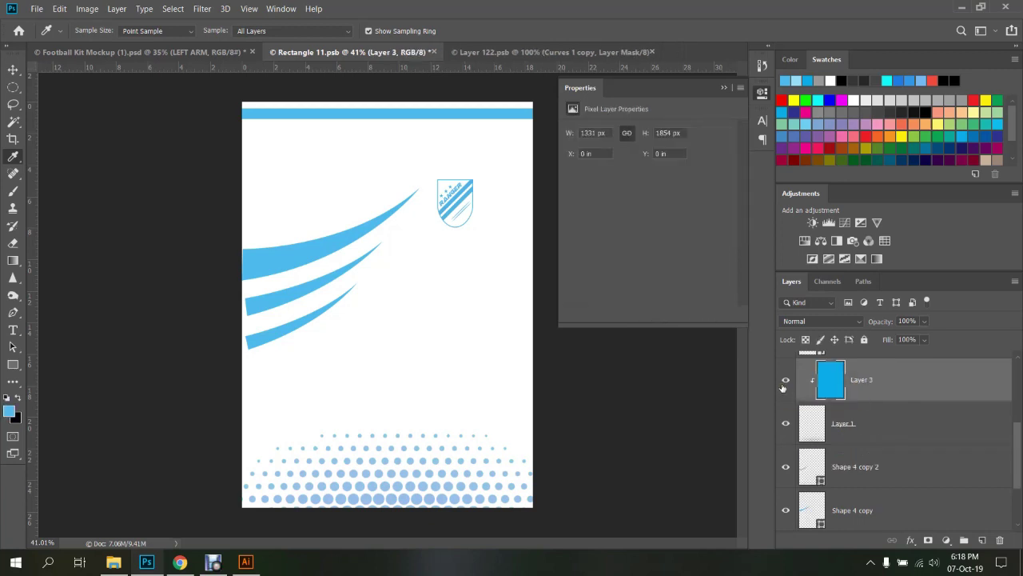
key("Delete")
key("ctrl+z")
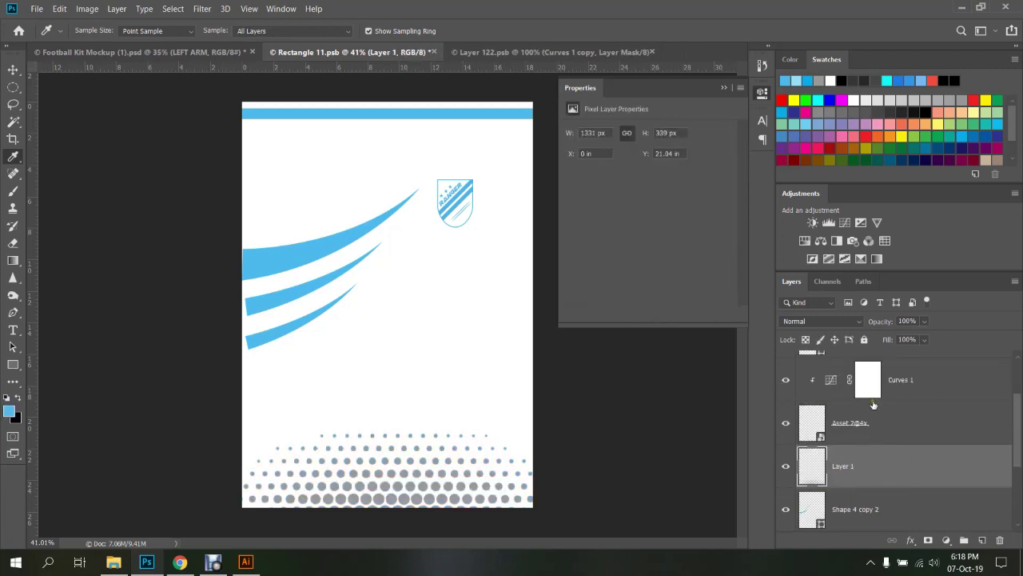
key("ctrl+z")
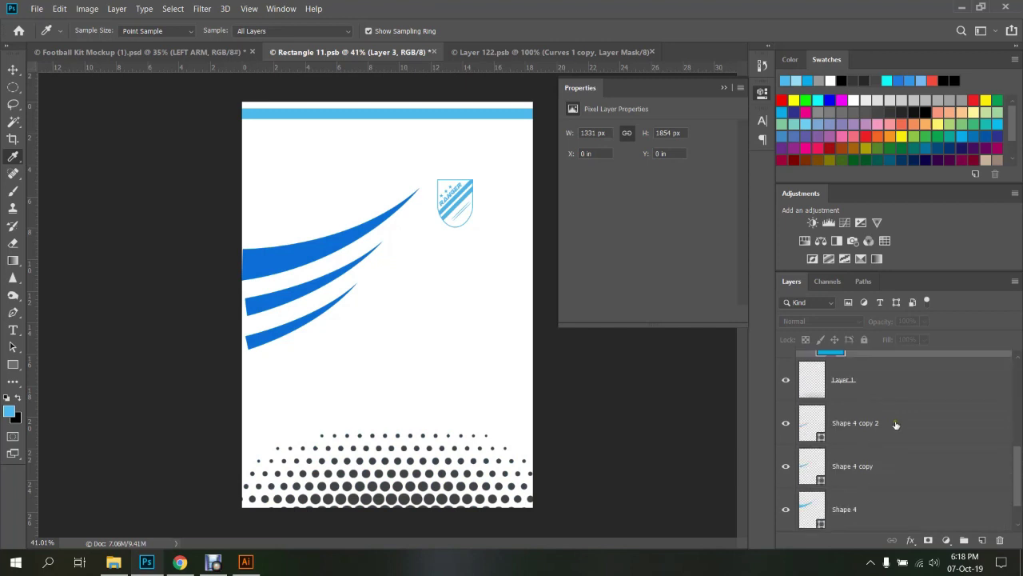
key("ctrl+z")
key("ctrl+z")
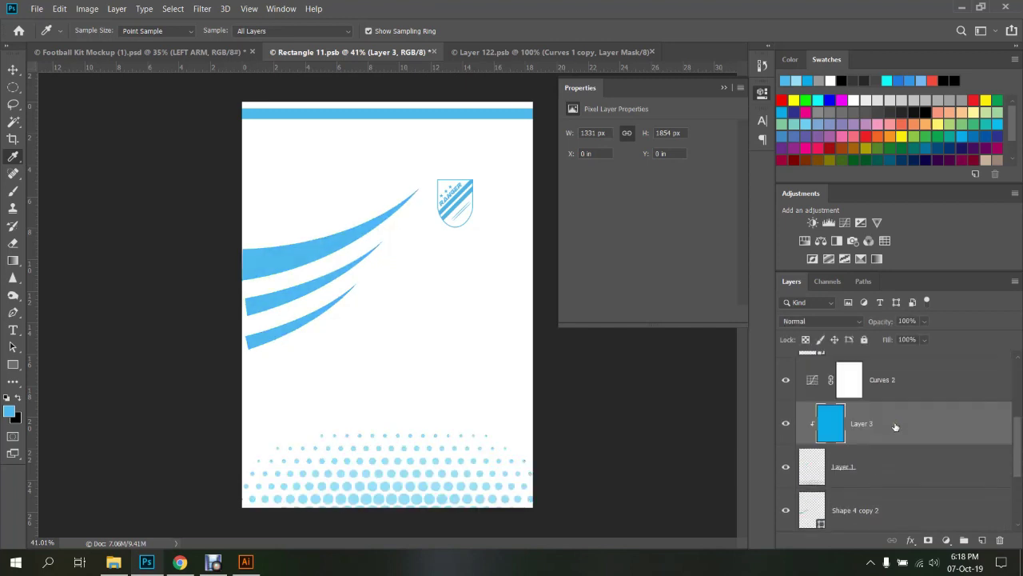
key("ctrl+z")
key("ctrl+shift+z")
Remove the Curves 2 layer mask and hide the Curves 2 adjustment
left_click(888, 382)
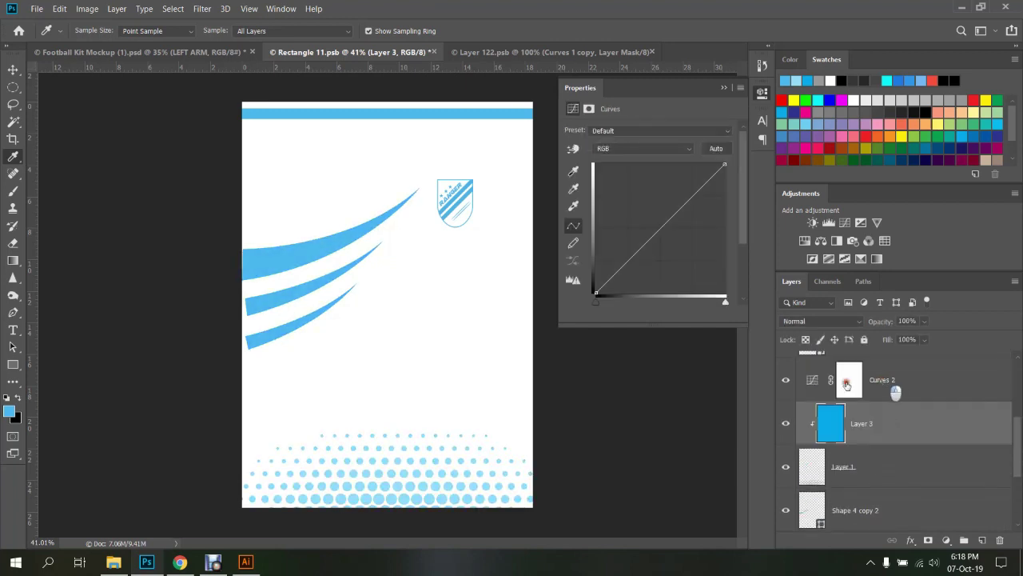
left_click(787, 383)
left_click_drag(844, 391, 1000, 539)
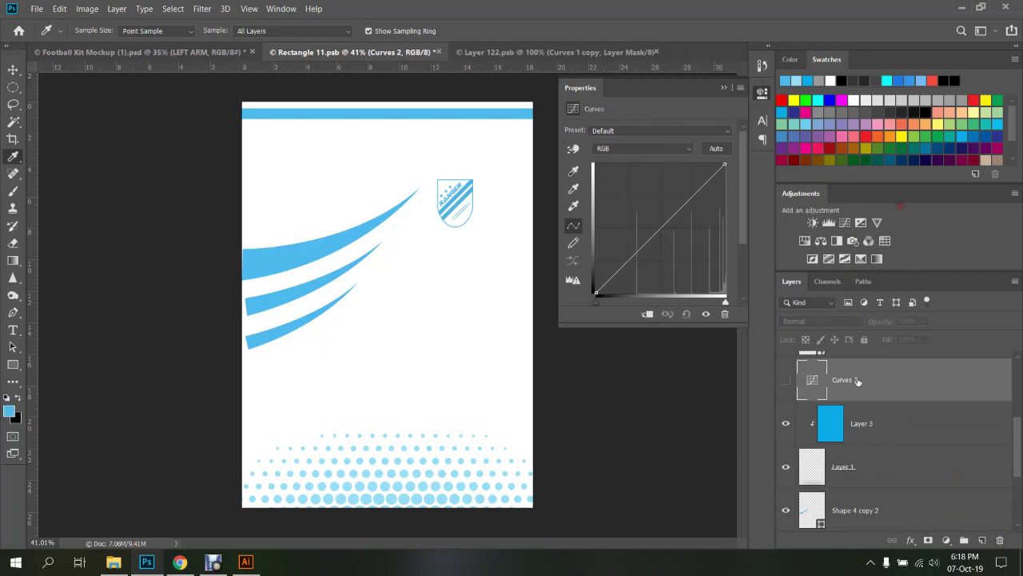
scroll(857, 382, "up", 1)
left_click(785, 424)
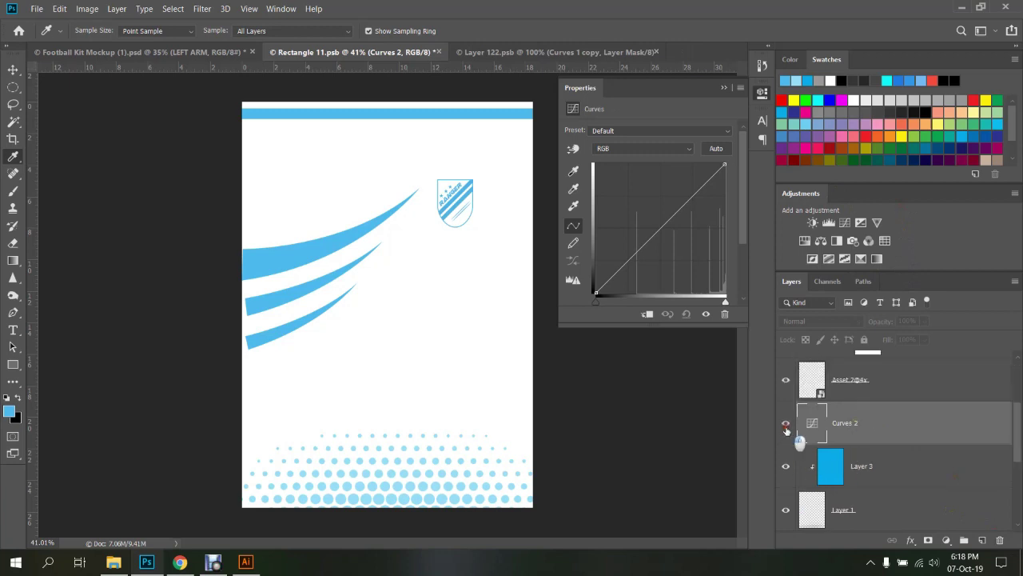
left_click(787, 426)
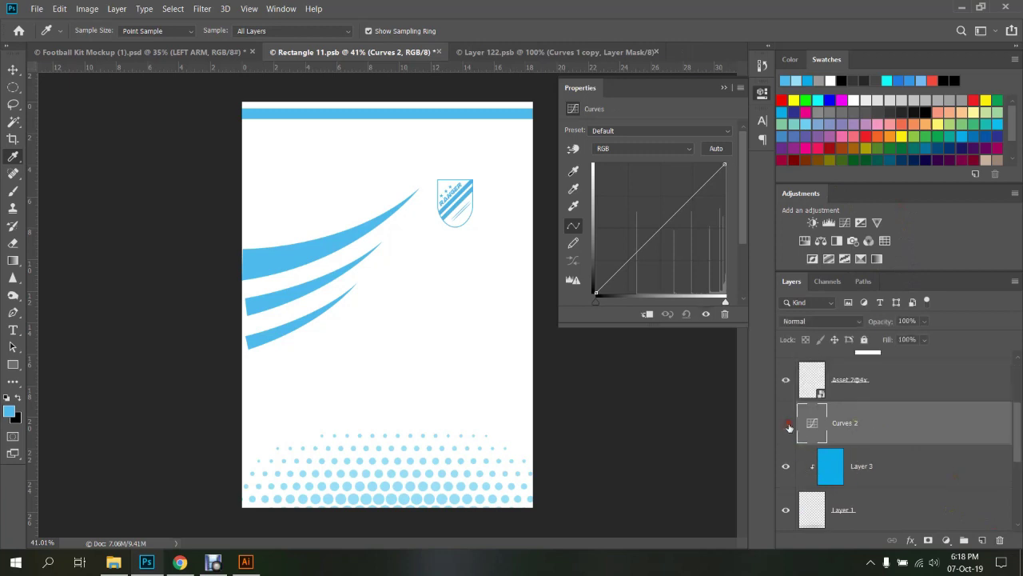
left_click(789, 427)
left_click(868, 479)
Group Layer 3 and Layer 1, then duplicate the group twice to deepen the dots
left_click(849, 499, "shift")
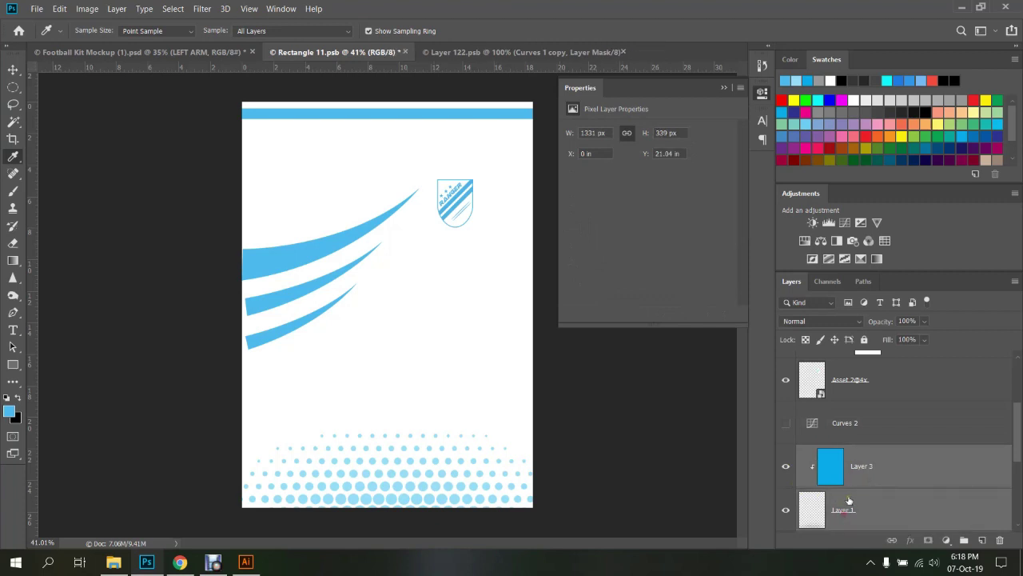
key("ctrl+g")
left_click(788, 453)
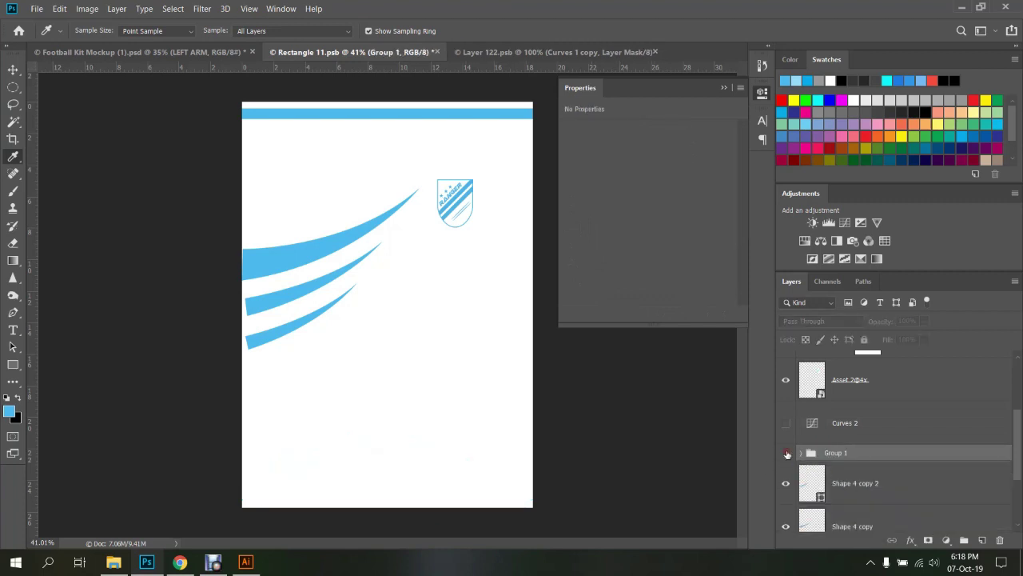
left_click(788, 453)
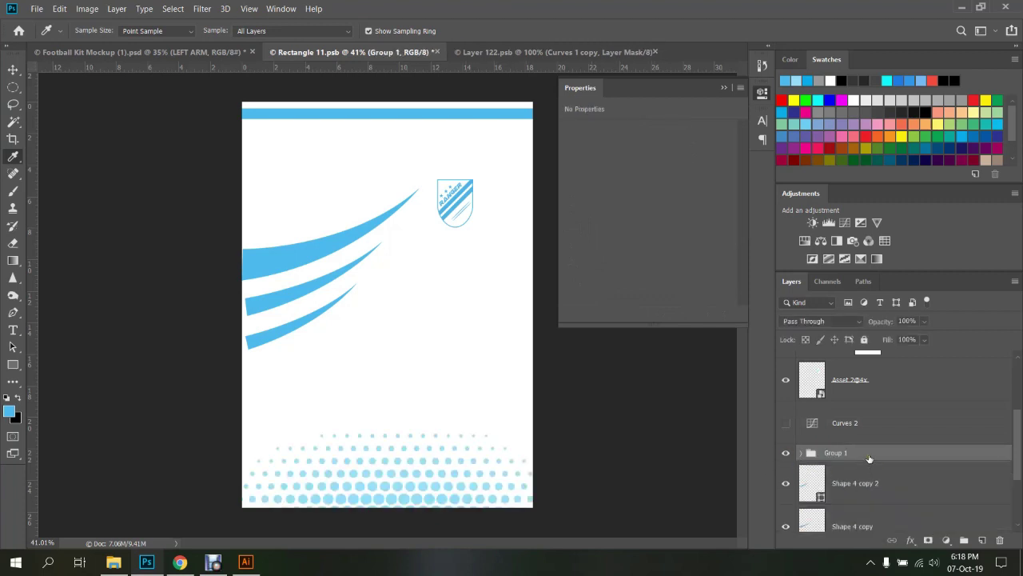
key("ctrl+j")
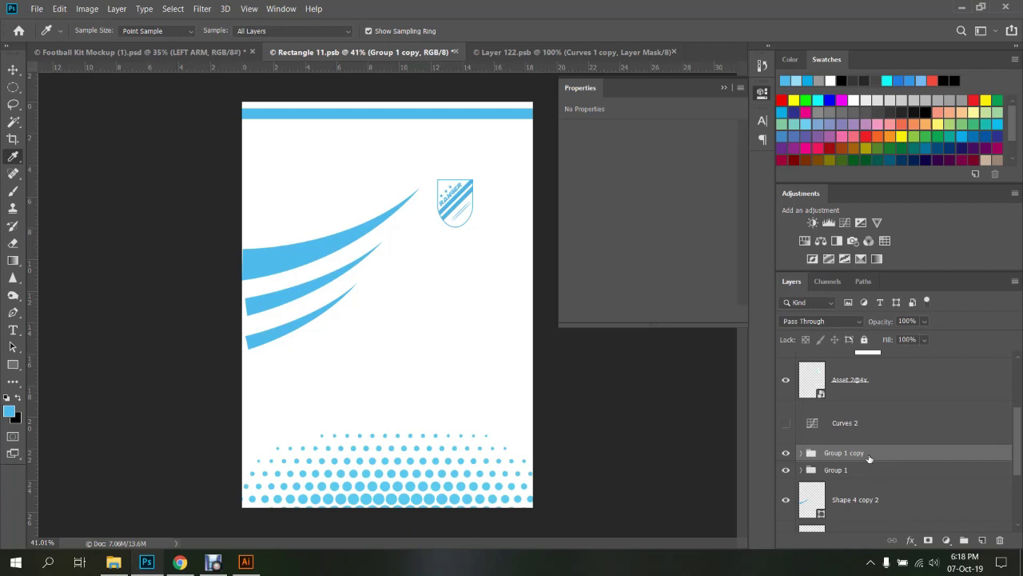
key("ctrl+j")
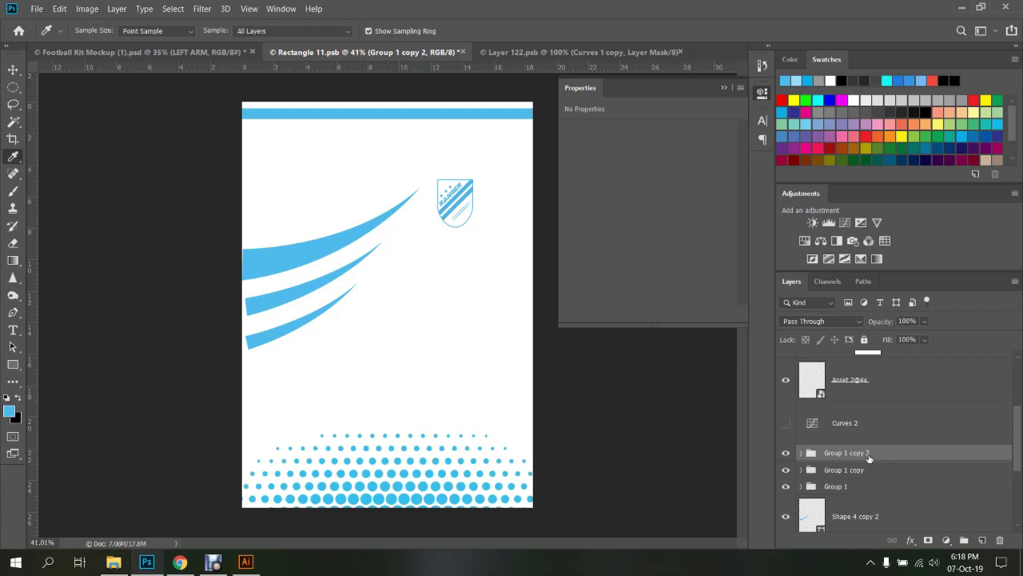
Save the Rectangle 11 design and view the updated Football Kit Mockup
key("ctrl+s")
left_click(194, 51)
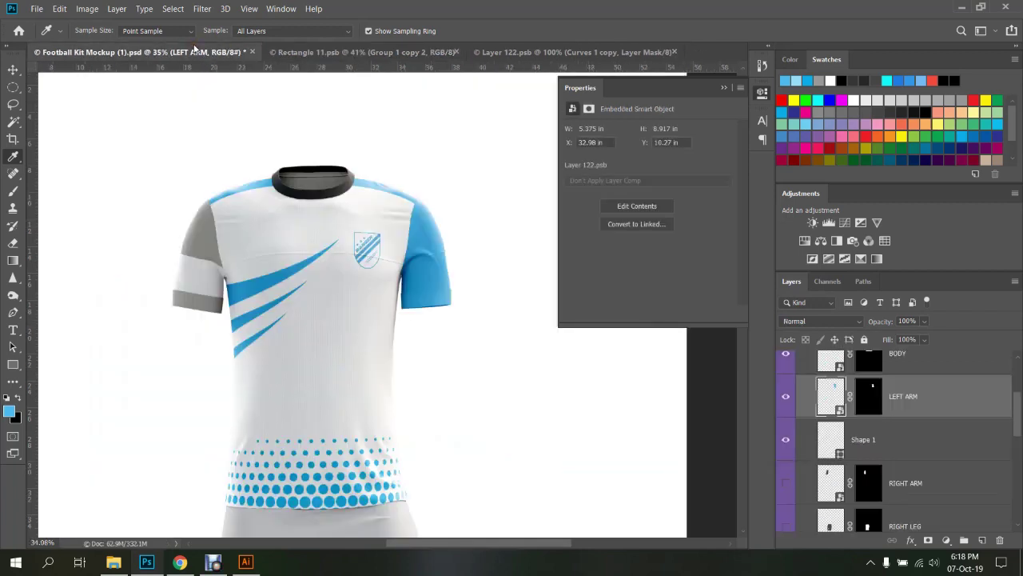
left_click(320, 52)
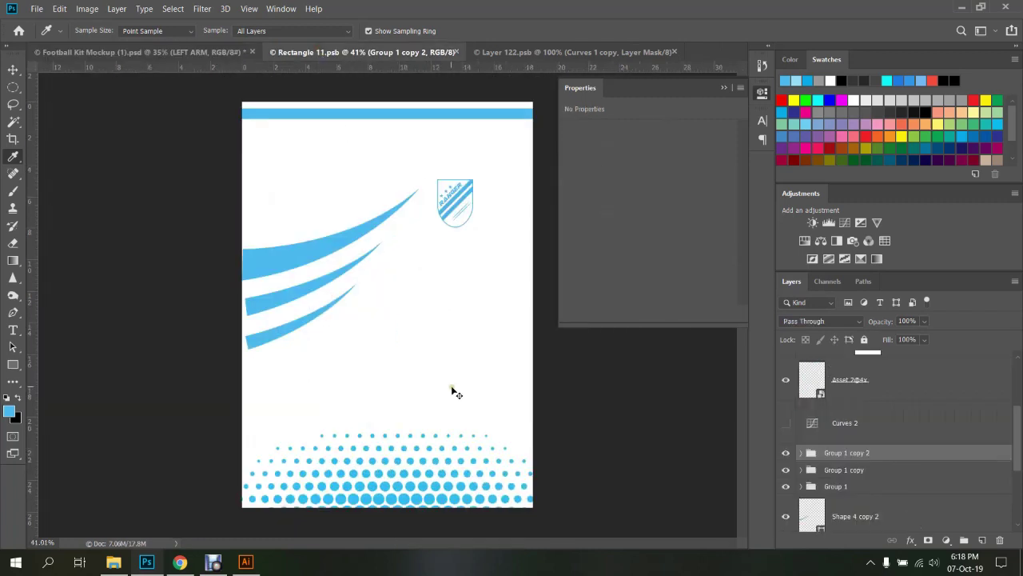
key("ctrl+s")
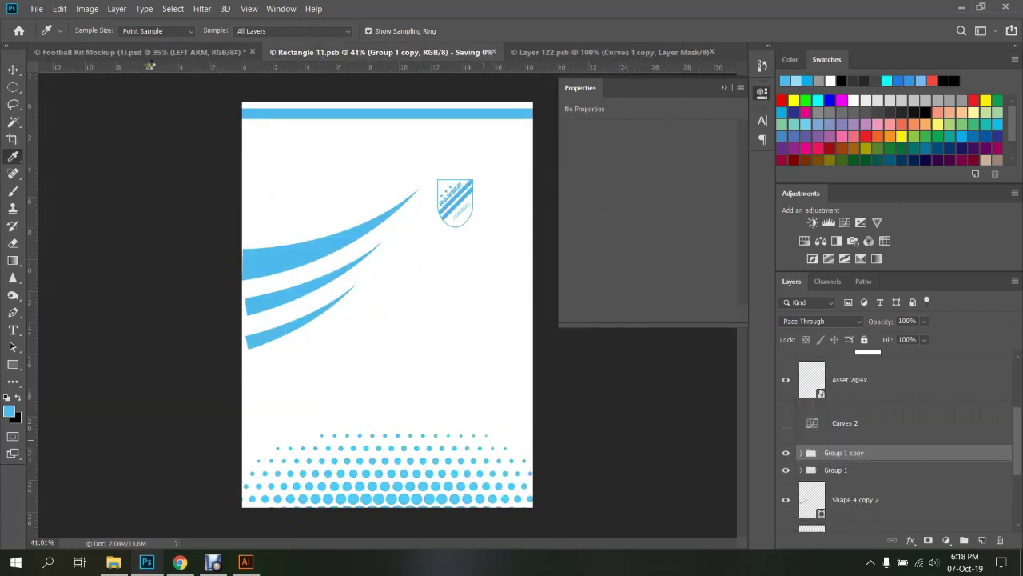
left_click(150, 52)
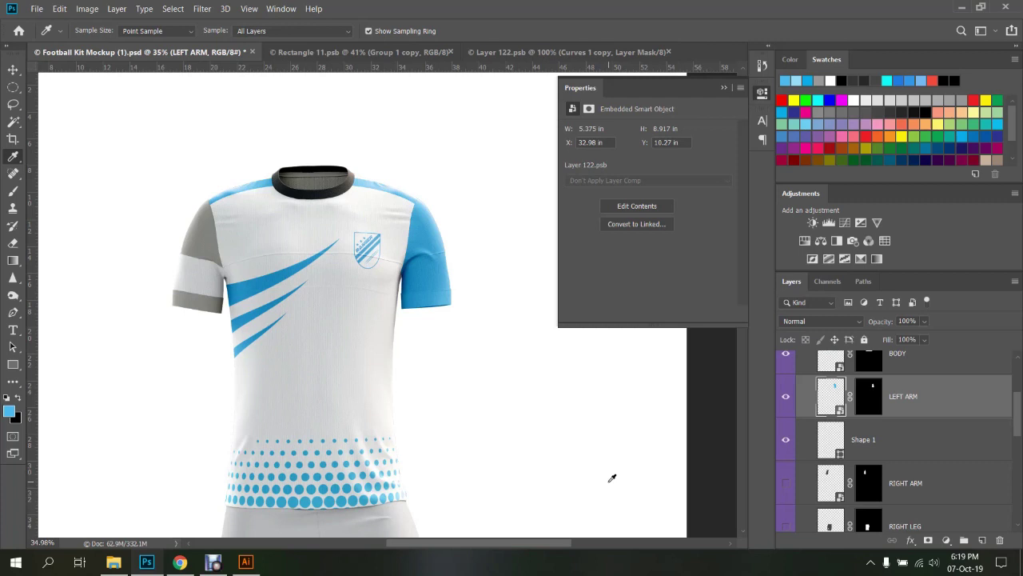
Zoom in on the left sleeve and close the Properties panel
scroll(448, 231, "up", 3)
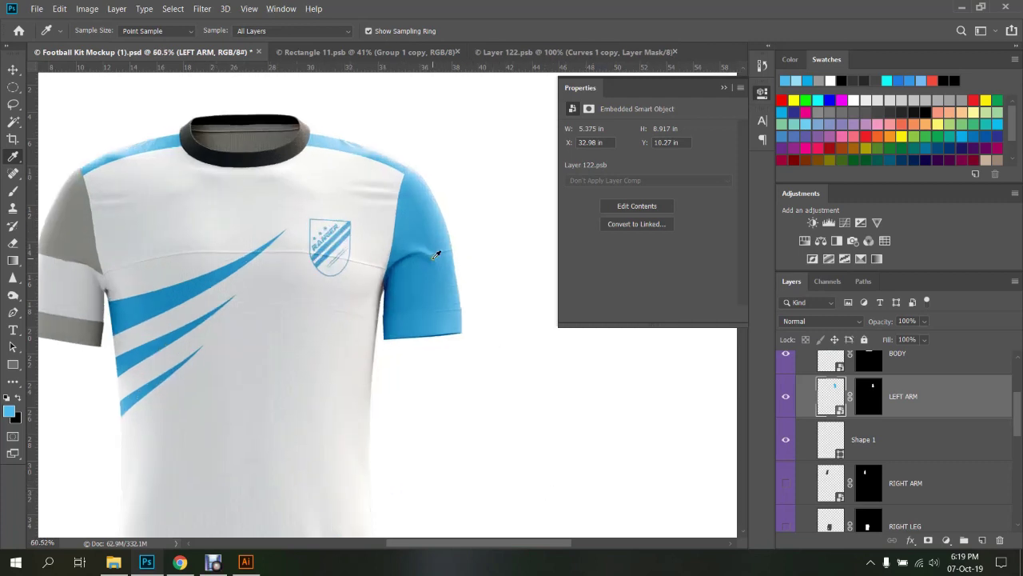
scroll(441, 256, "up", 3)
scroll(442, 269, "up", 2)
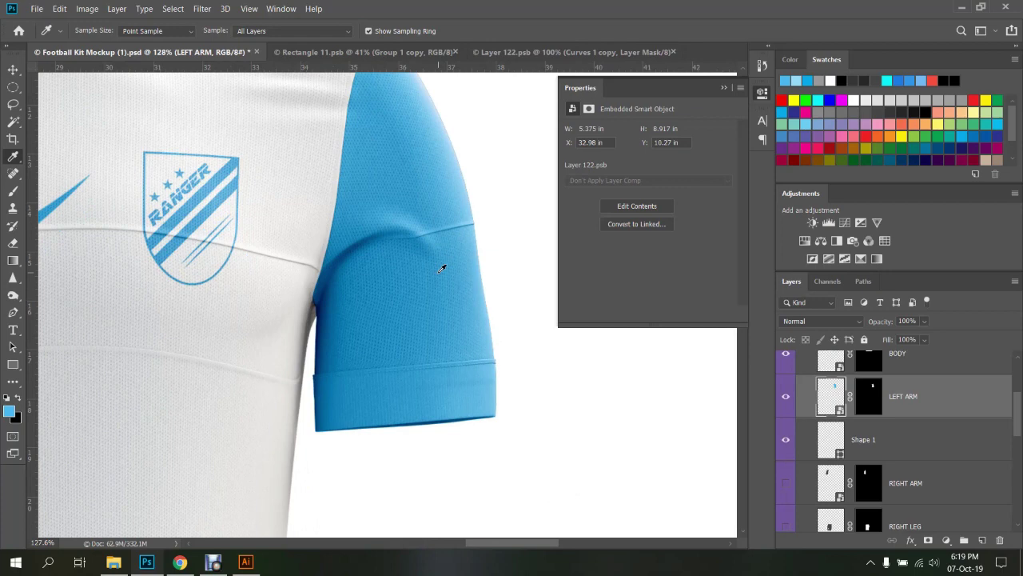
left_click(723, 87)
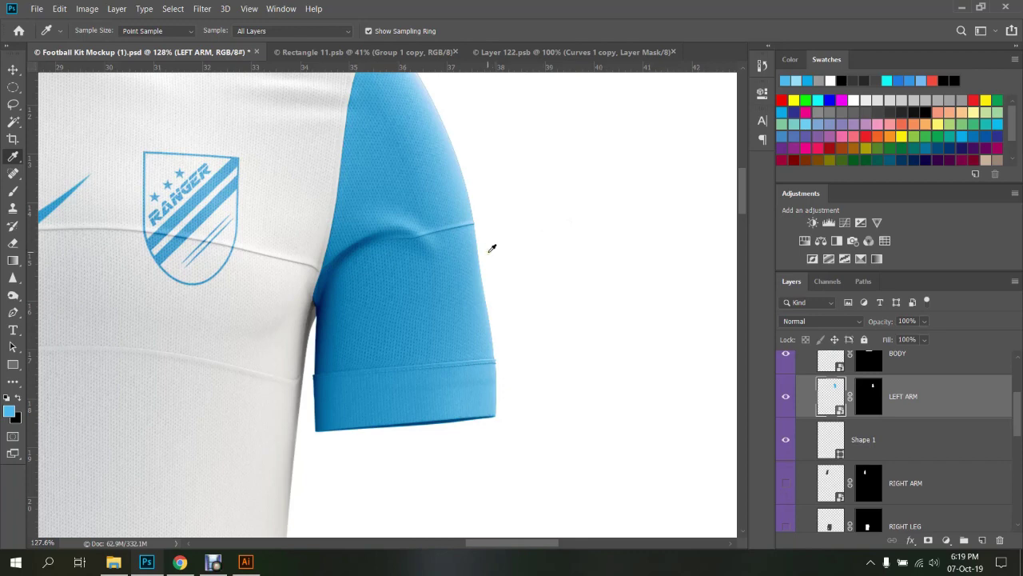
In Layer 122, draw a wide rectangle band across the lower middle and fill it white
left_click(572, 53)
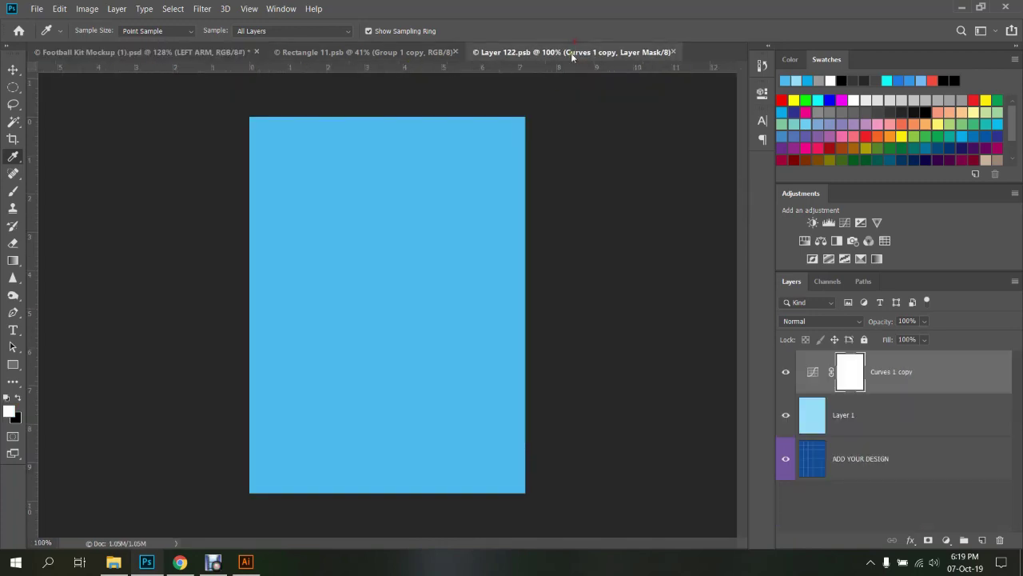
key("t")
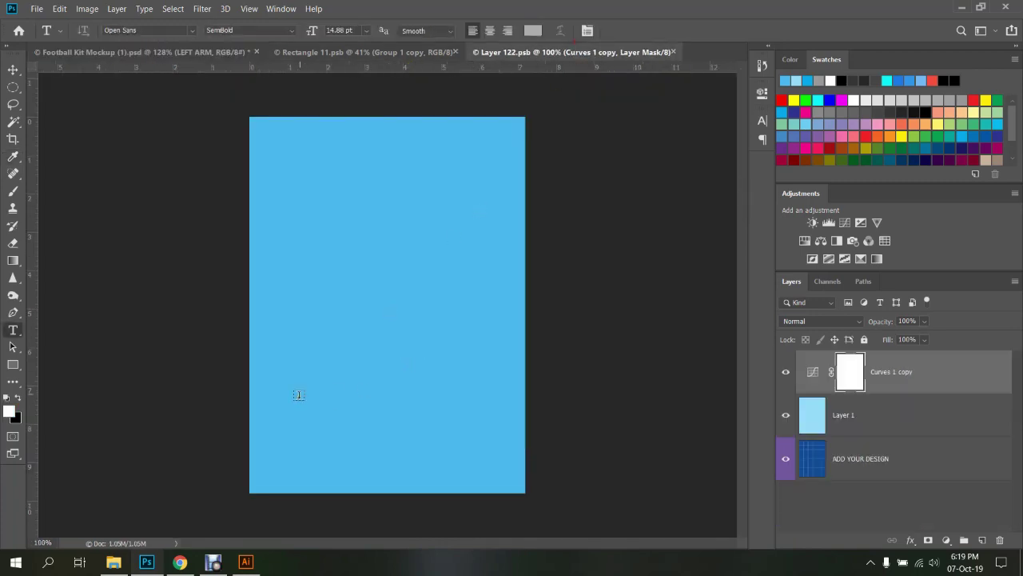
left_click(12, 365)
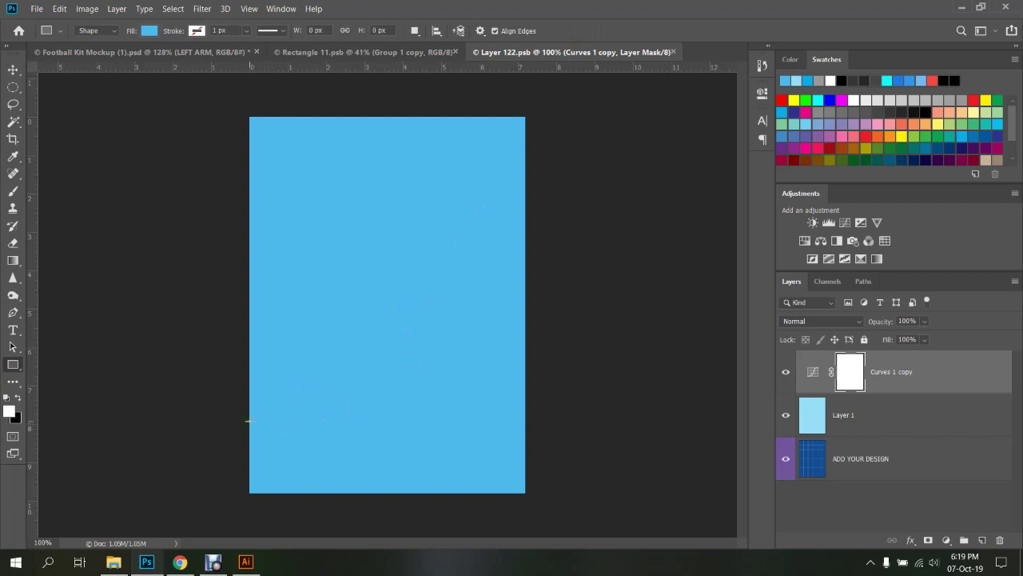
left_click_drag(248, 419, 525, 332)
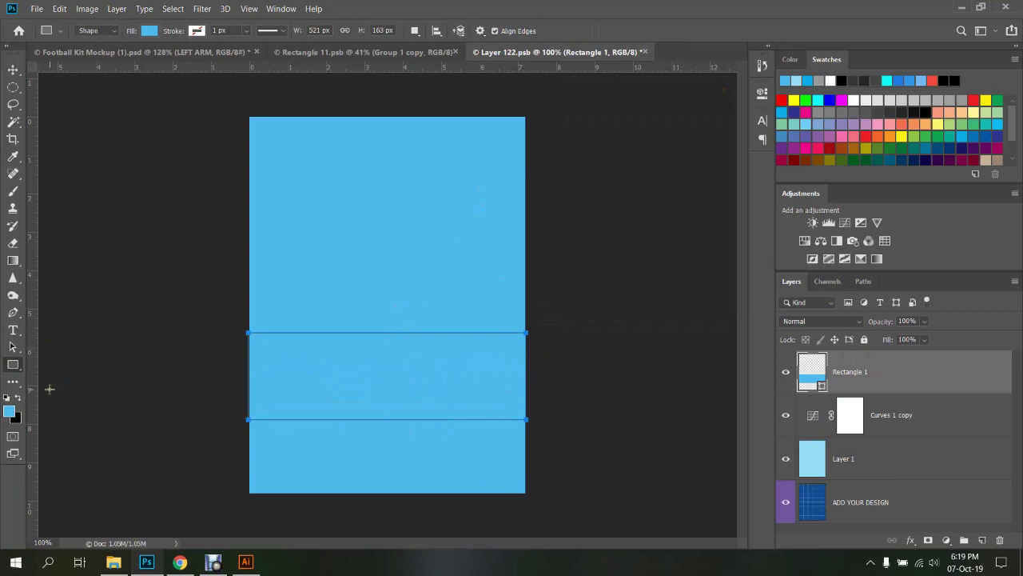
key("d")
key("x")
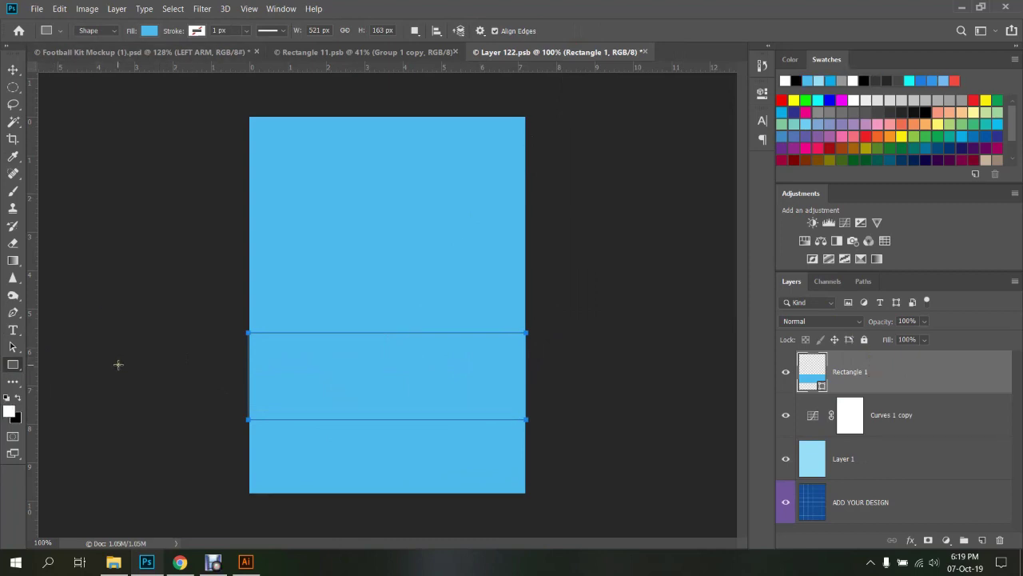
key("alt+BackSpace")
key("v")
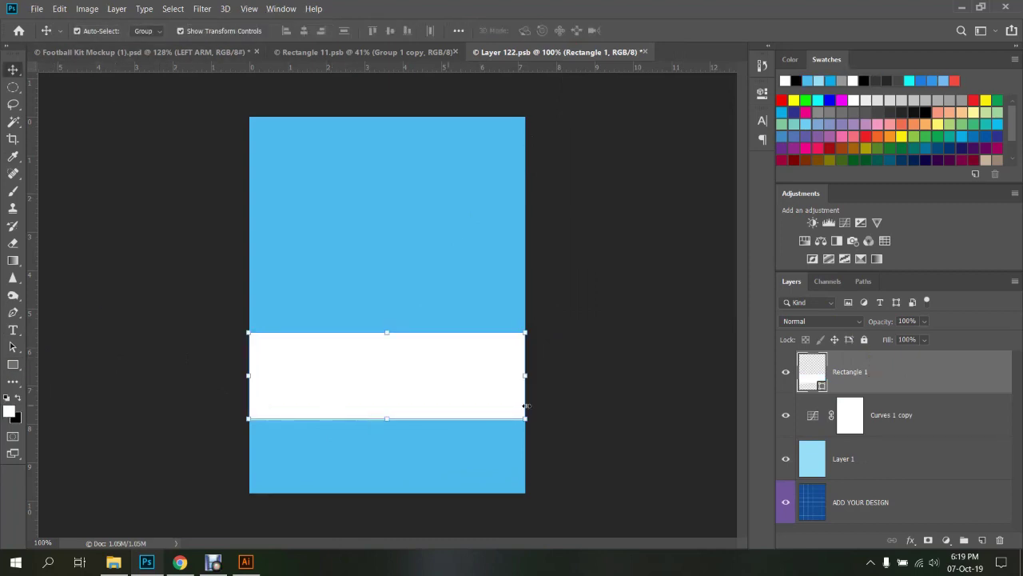
Inspect the new white stripe on the mockup sleeve, then return to Rectangle 11
left_click(216, 52)
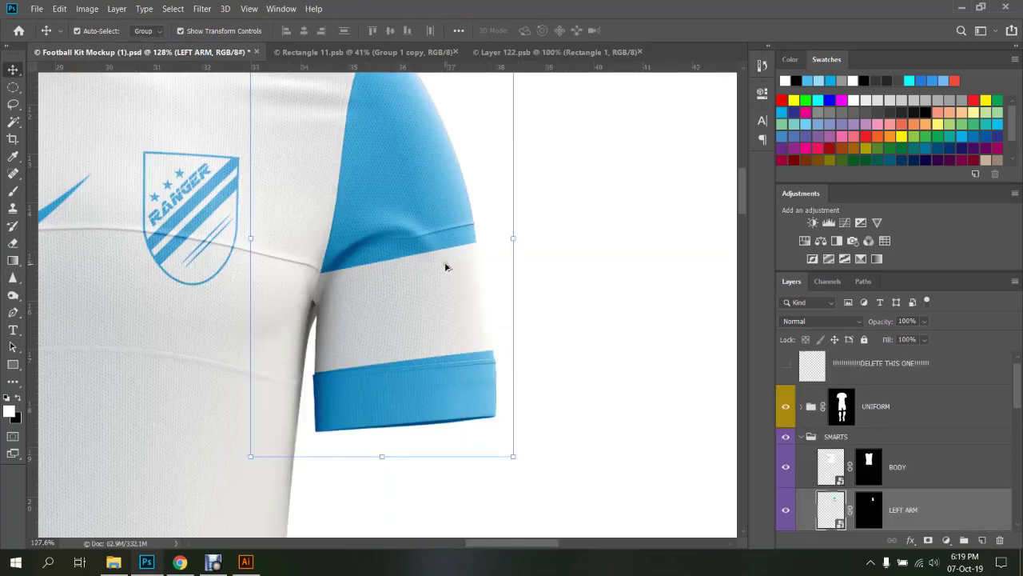
scroll(504, 297, "down", 5)
scroll(383, 297, "up", 3)
scroll(382, 280, "up", 3)
scroll(379, 275, "up", 2)
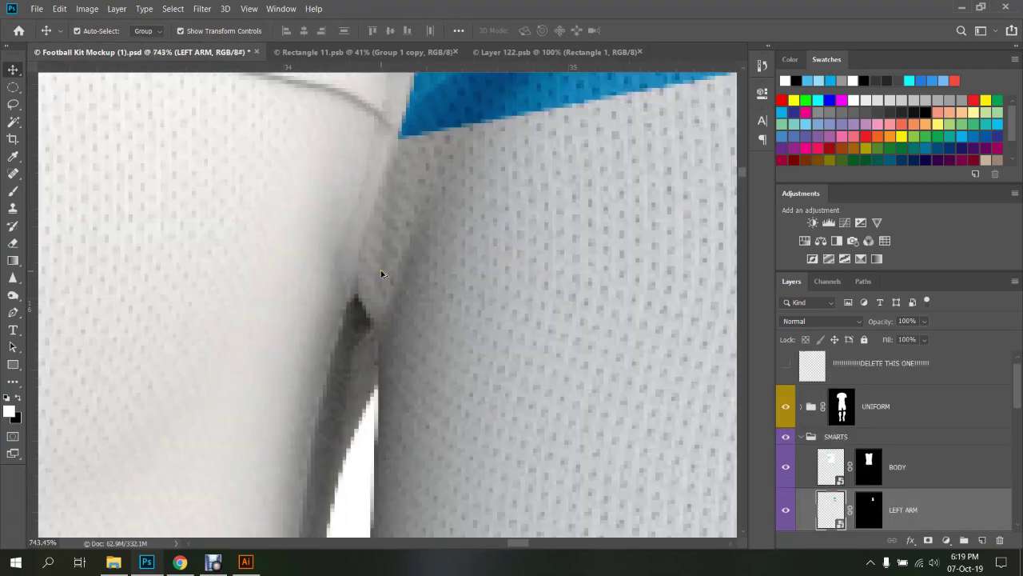
scroll(382, 273, "down", 3)
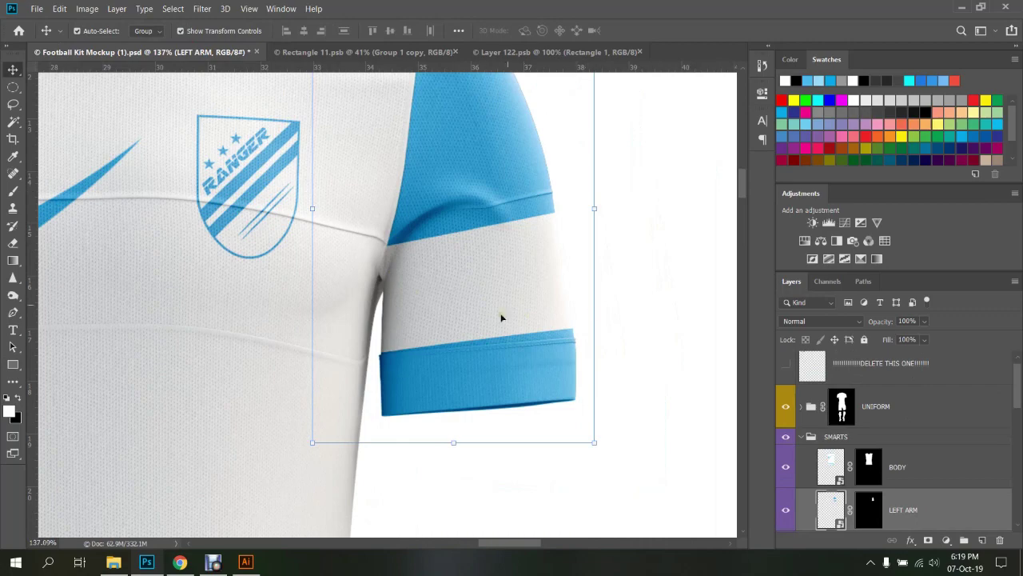
scroll(501, 317, "up", 3)
scroll(528, 347, "up", 1)
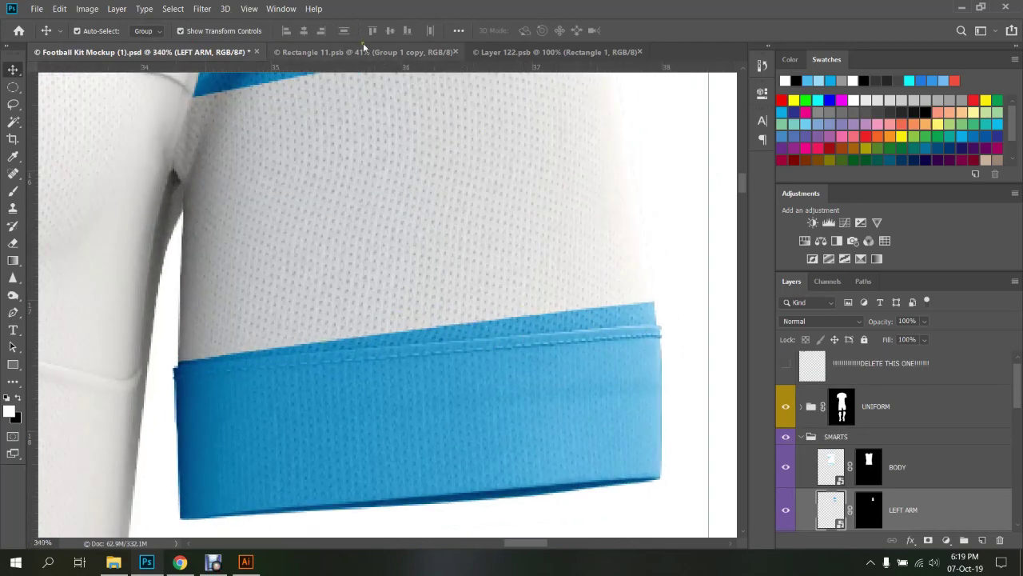
left_click(387, 51)
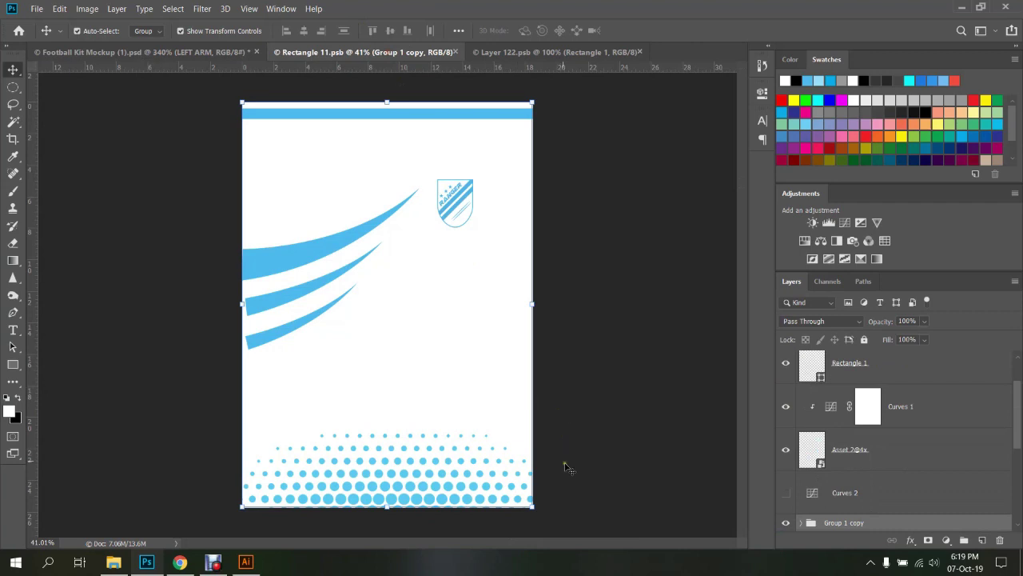
Rotate the white band slightly, apply and save, then check the tilt on the mockup
left_click(552, 52)
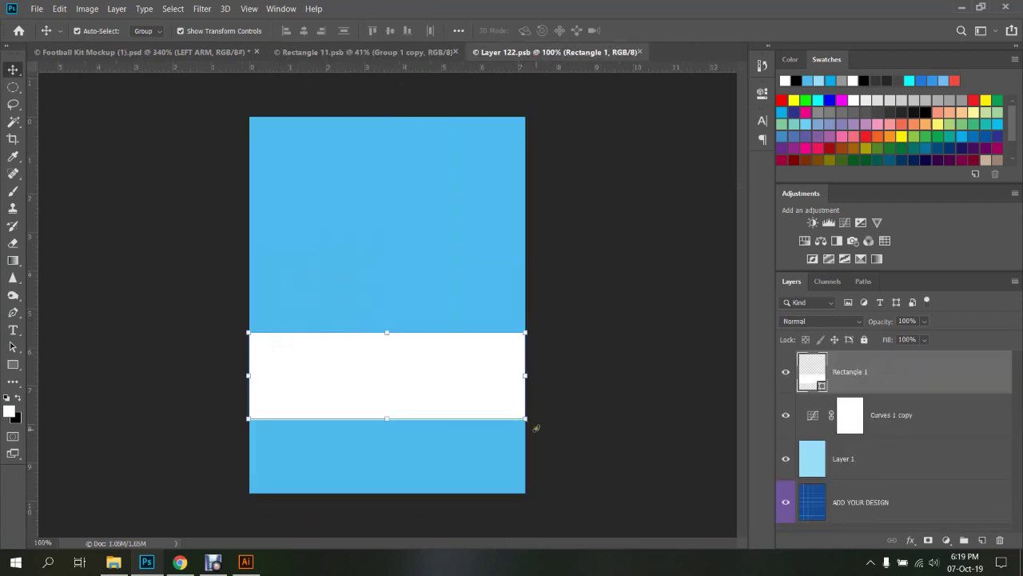
left_click_drag(543, 436, 543, 441)
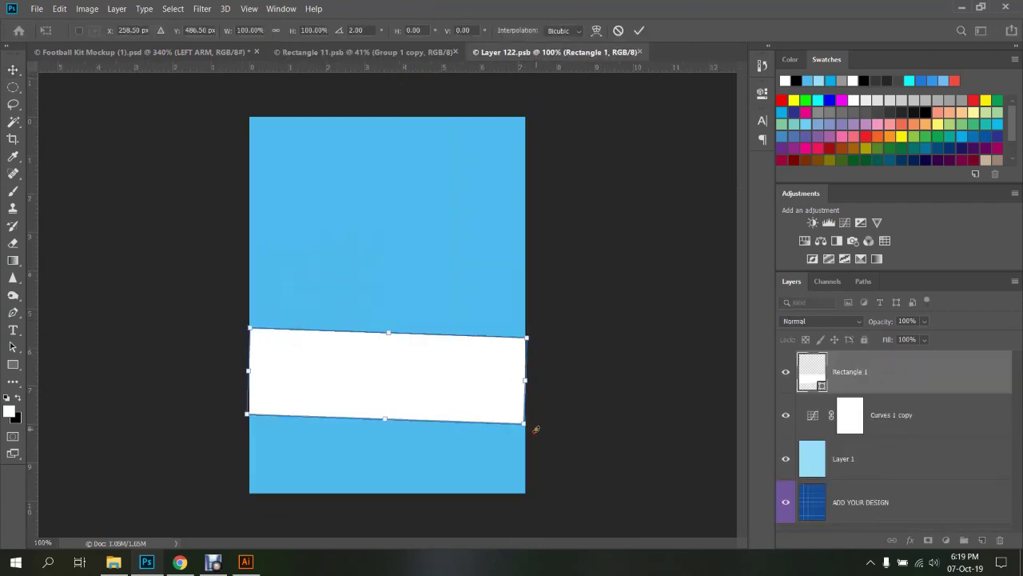
key("ctrl+s")
left_click(486, 224)
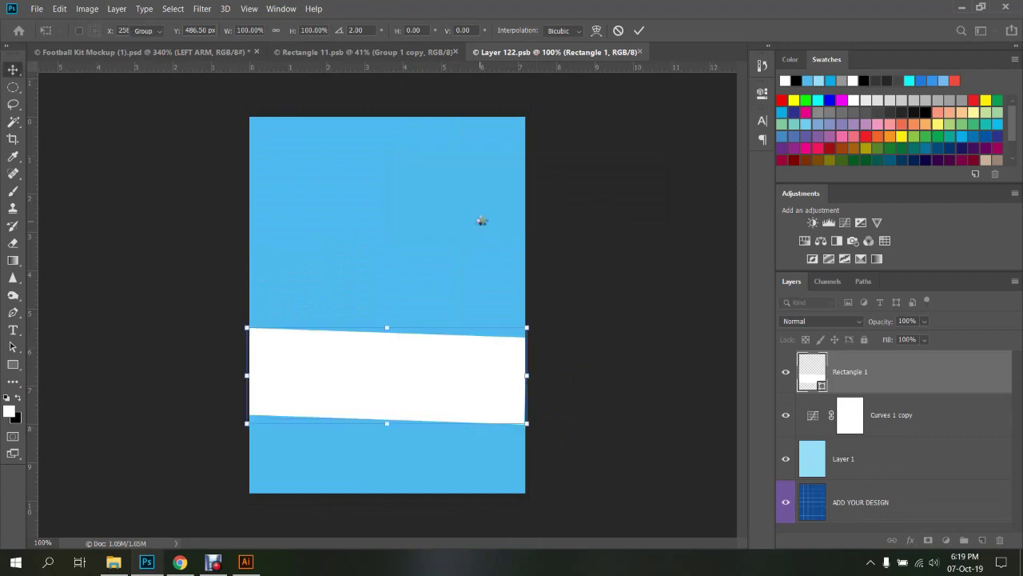
left_click(140, 51)
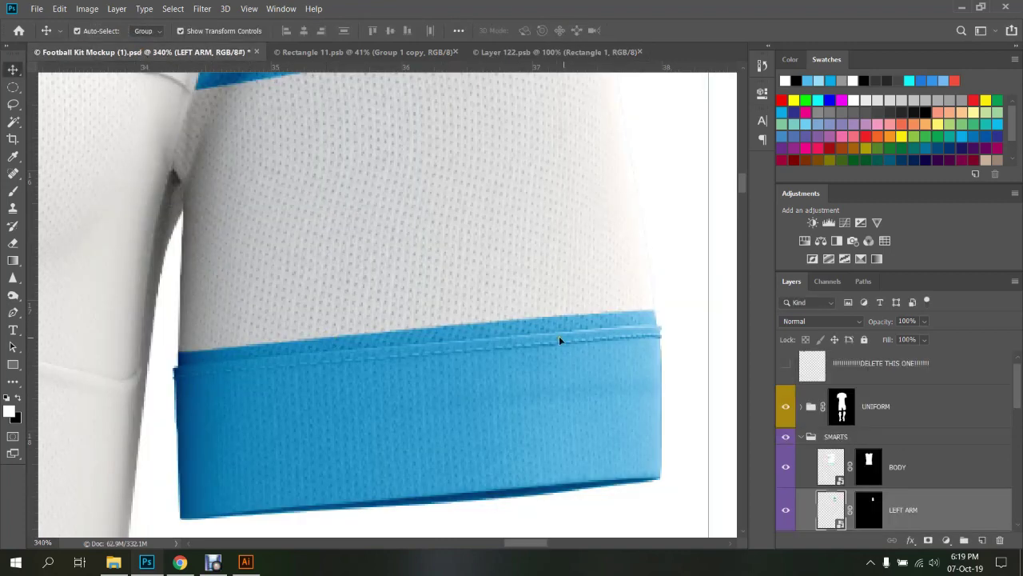
Rotate the white band a little further, apply and save, and recheck the mockup
left_click(552, 52)
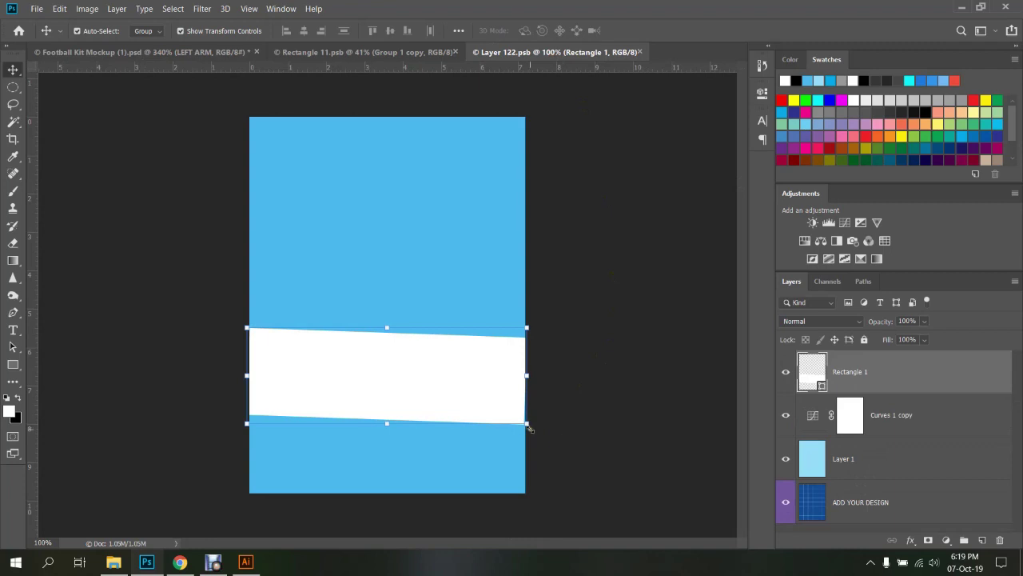
left_click_drag(533, 433, 543, 440)
key("ctrl+s")
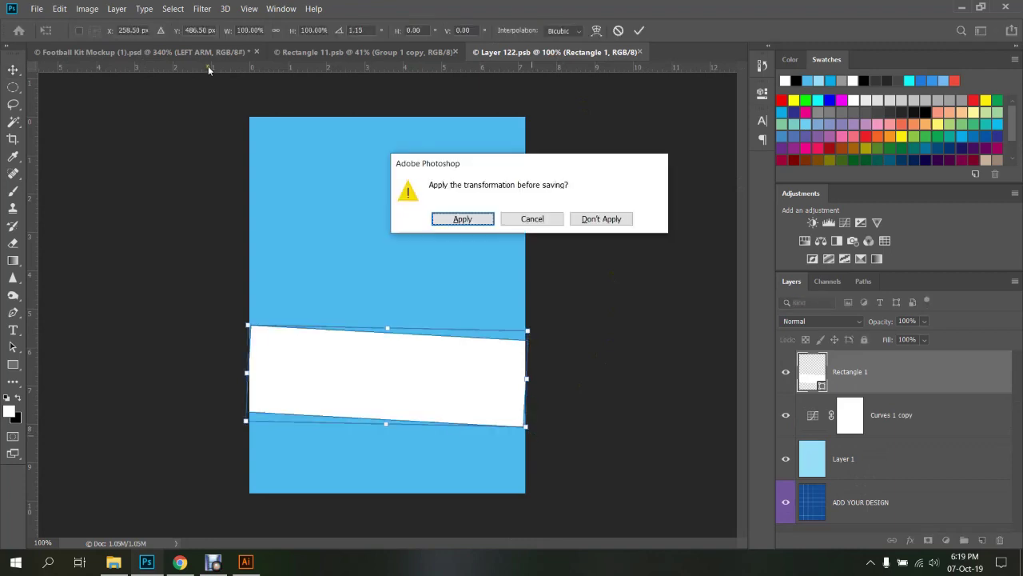
left_click(479, 220)
left_click(203, 53)
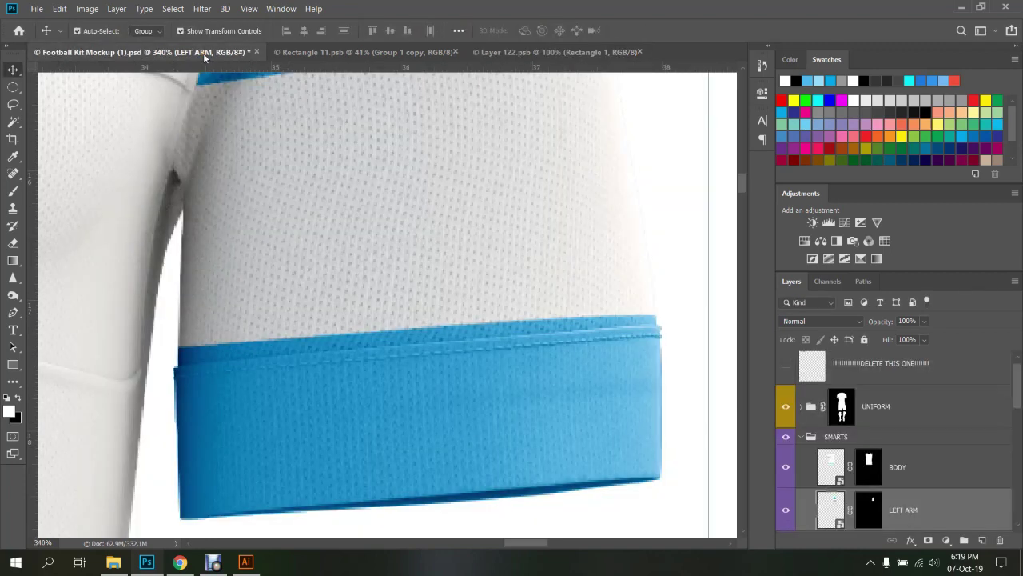
scroll(610, 318, "down", 2)
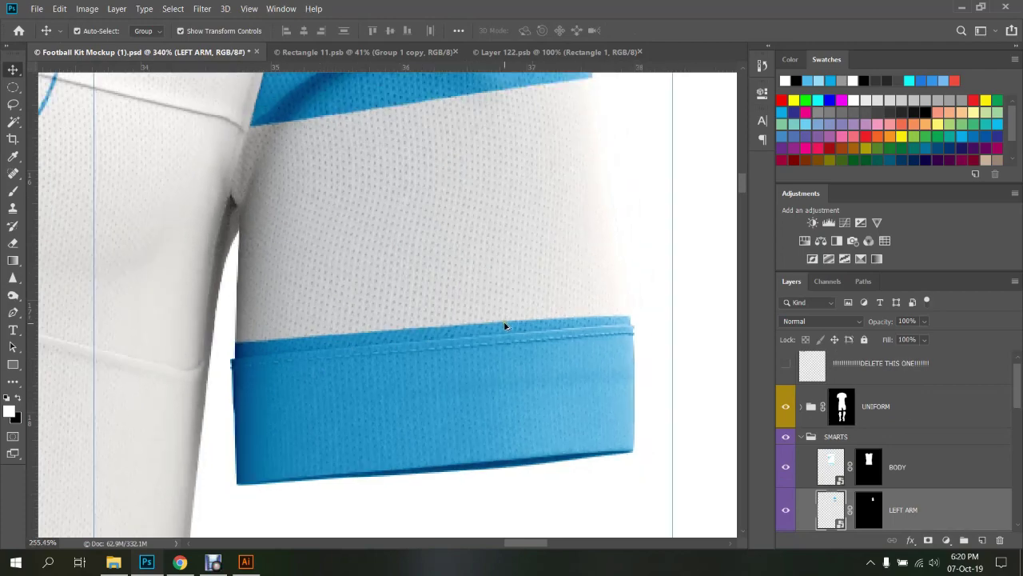
scroll(505, 325, "down", 2)
Lower the band's top edge to narrow it, commit, save and review the stripe
left_click(534, 52)
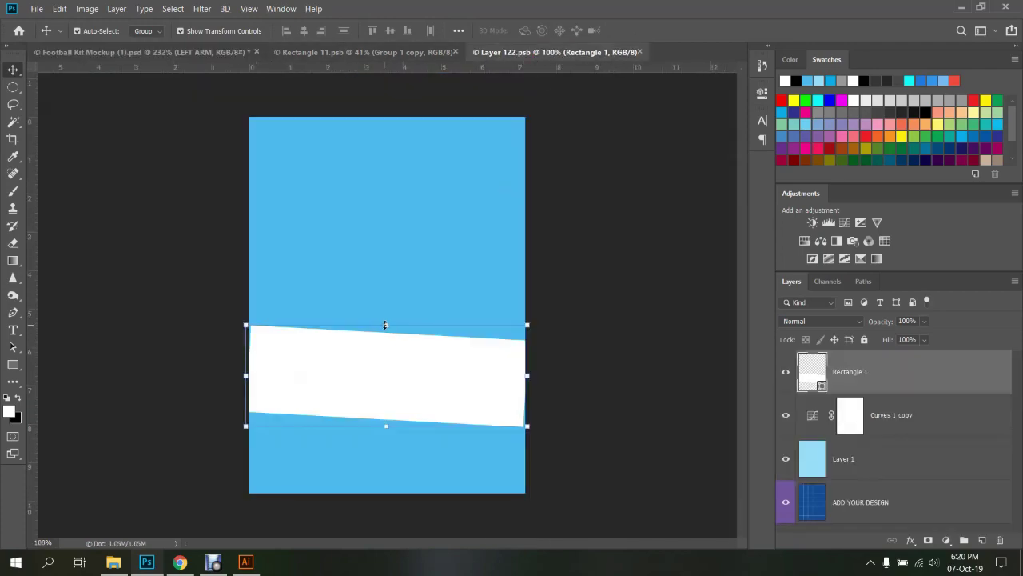
left_click_drag(385, 325, 386, 351)
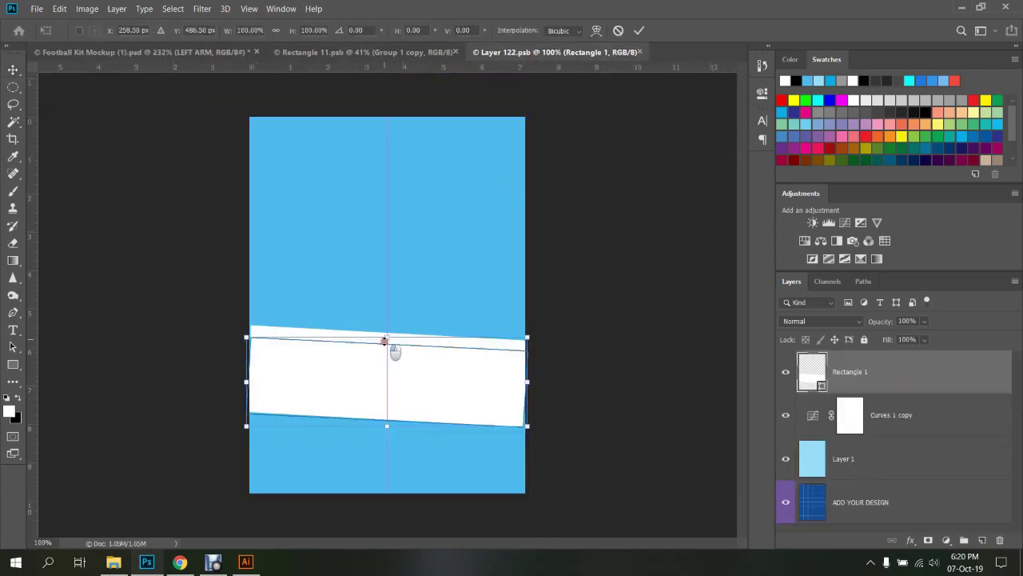
left_click(637, 30)
key("ctrl+s")
left_click(217, 53)
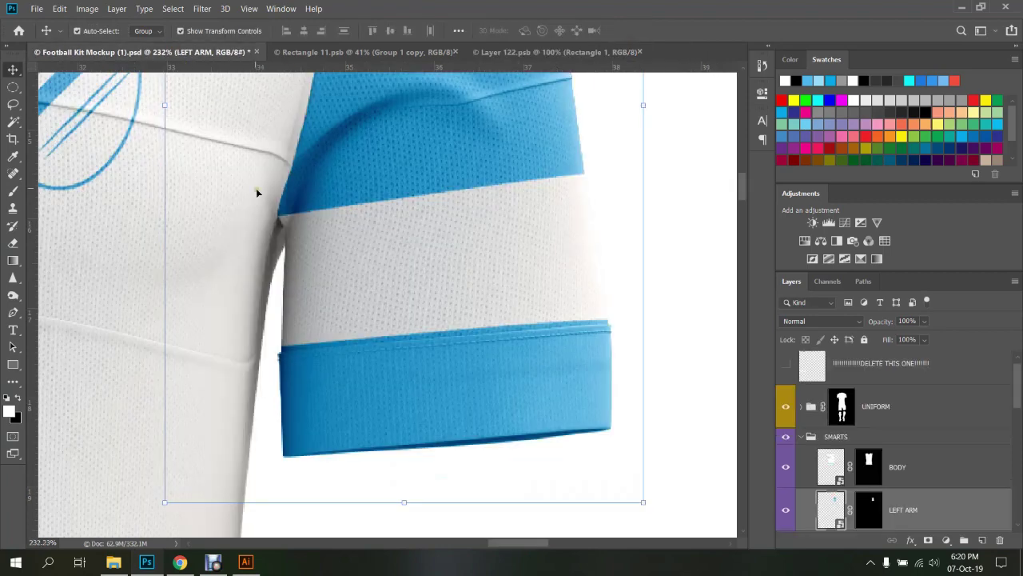
scroll(281, 227, "up", 2)
scroll(279, 224, "up", 2)
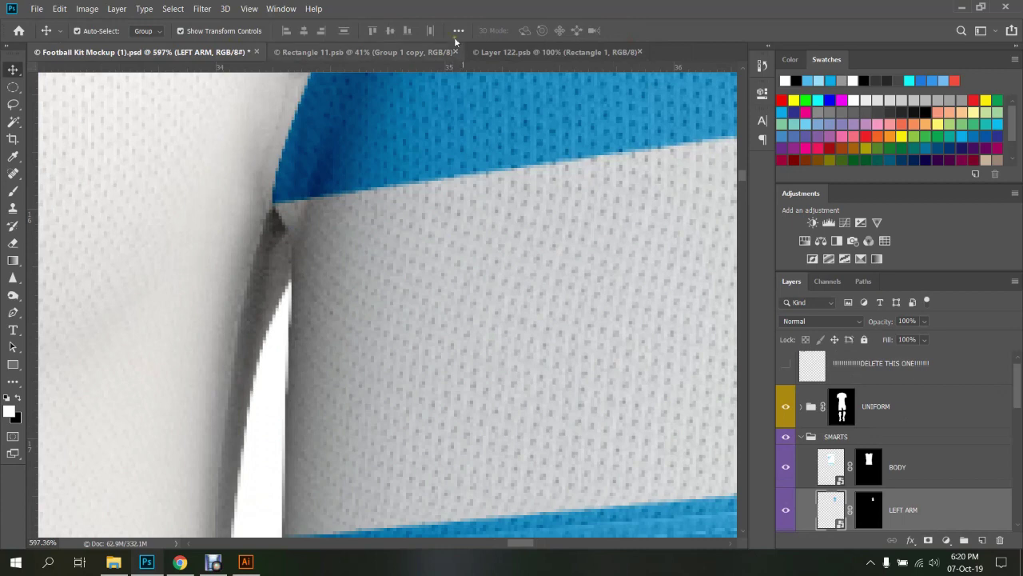
Narrow the band further to 80.71% height and check the full shirt mockup
left_click(492, 50)
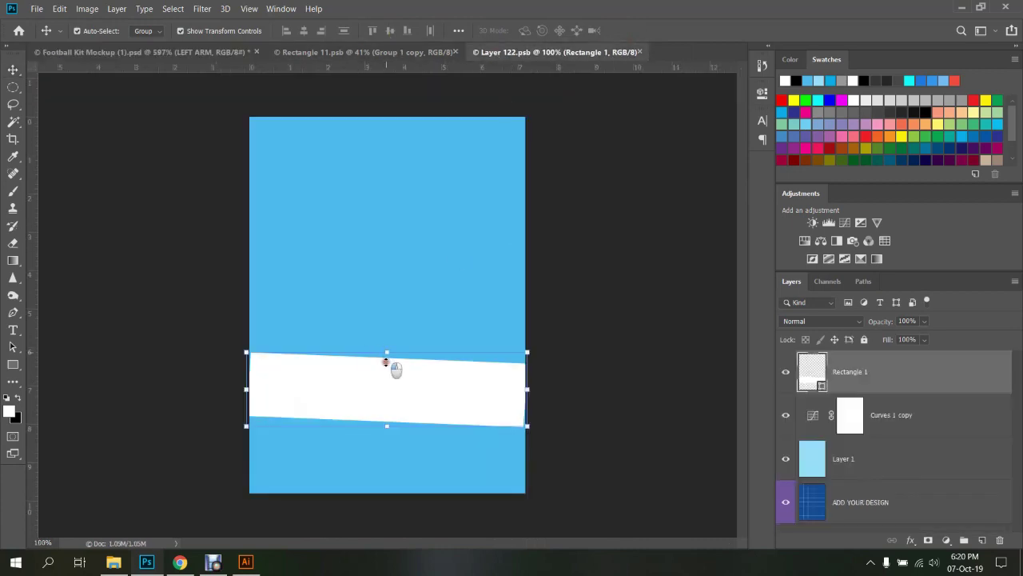
left_click_drag(387, 353, 387, 366)
left_click(638, 32)
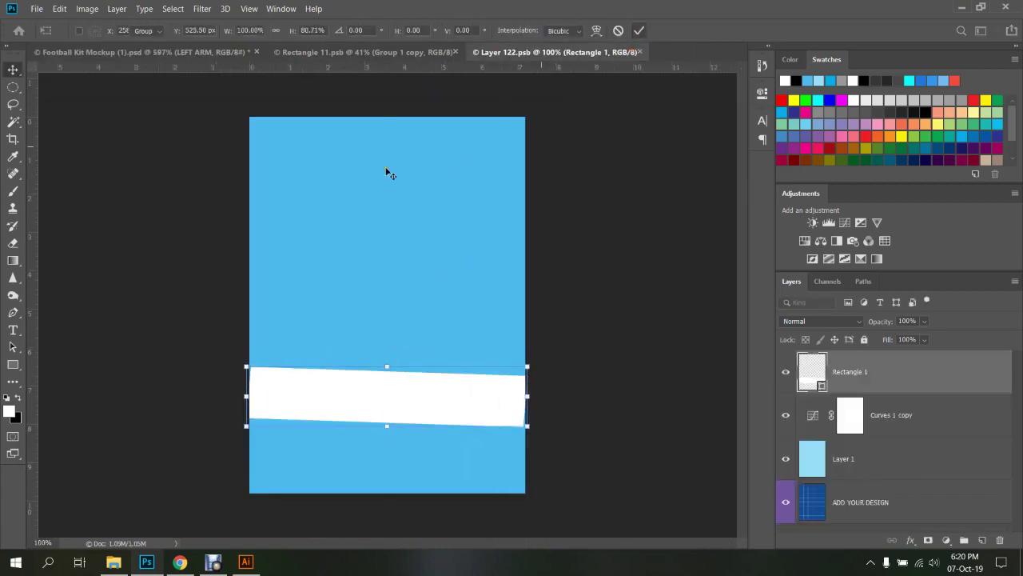
left_click(189, 52)
scroll(308, 249, "down", 3)
scroll(338, 258, "down", 3)
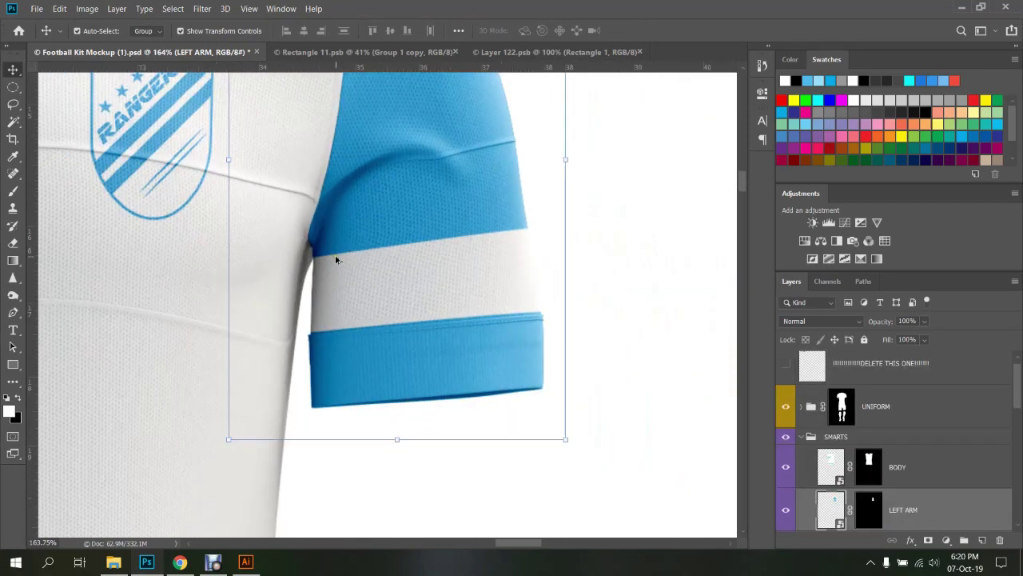
scroll(338, 259, "down", 2)
scroll(531, 277, "down", 2)
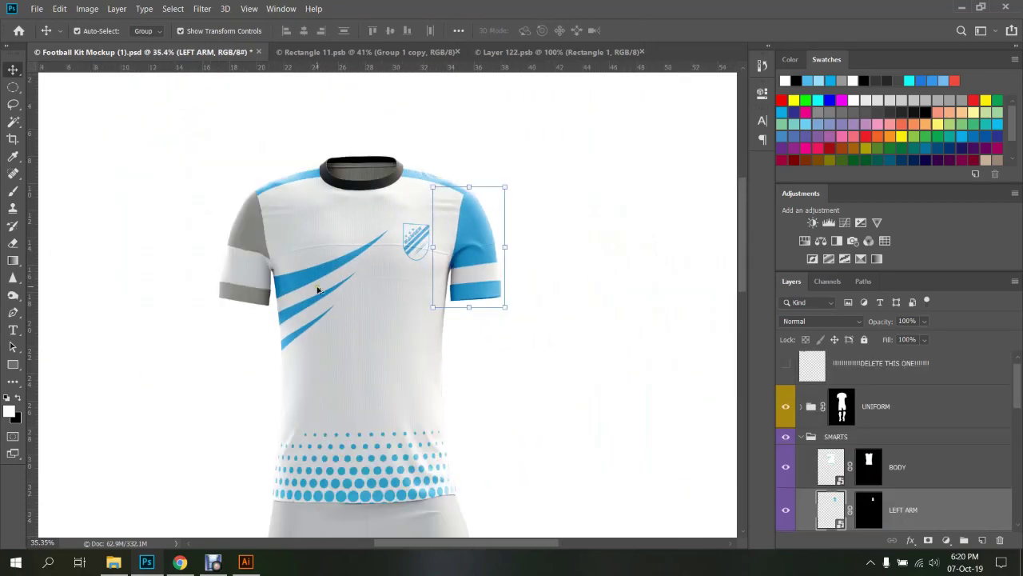
Show the RIGHT ARM layer, open its smart object, and delete its placeholder layers
scroll(431, 302, "up", 1)
scroll(419, 290, "up", 1)
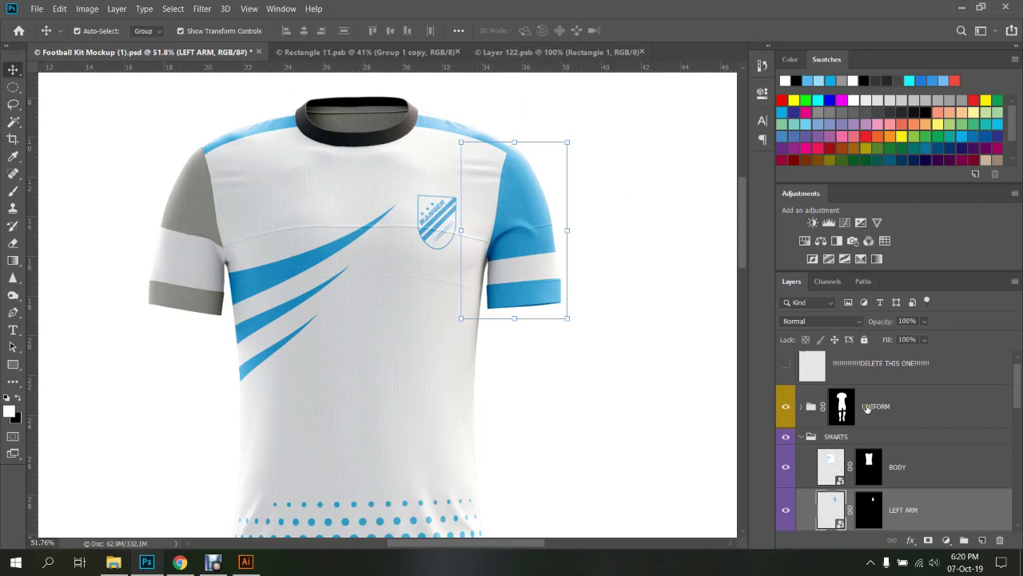
scroll(883, 469, "down", 2)
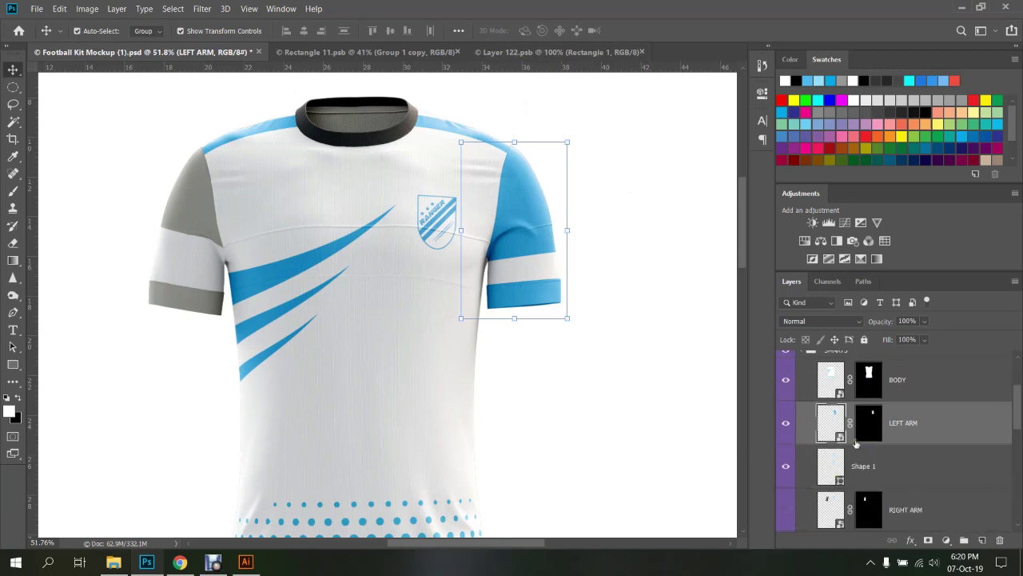
scroll(902, 412, "up", 2)
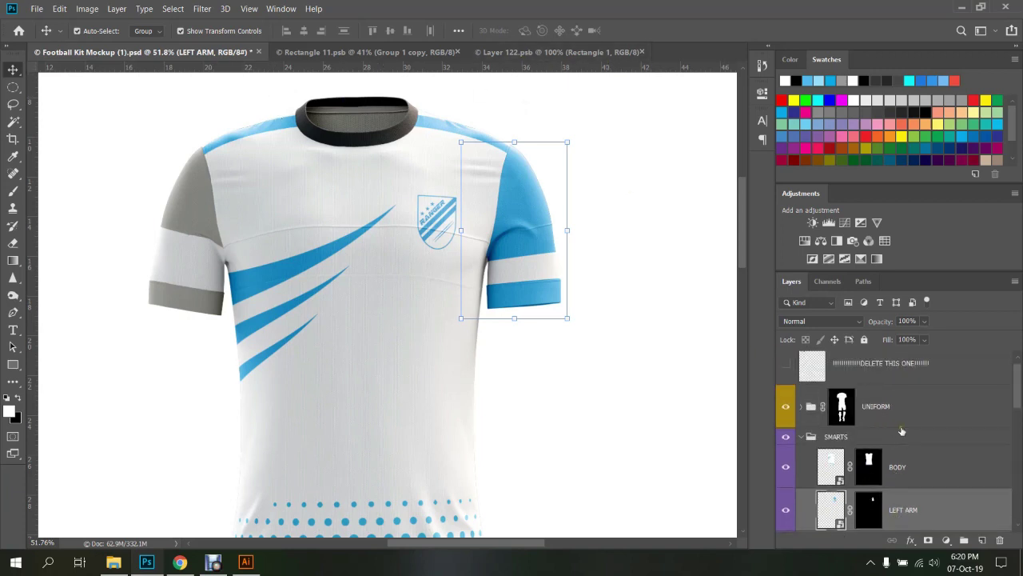
scroll(903, 431, "down", 2)
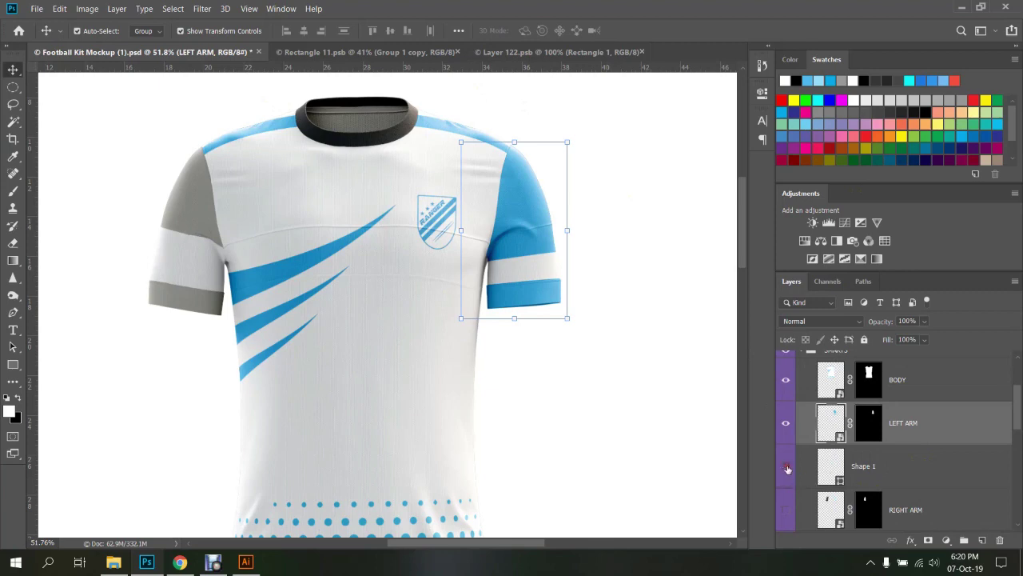
scroll(857, 462, "down", 2)
left_click(786, 423)
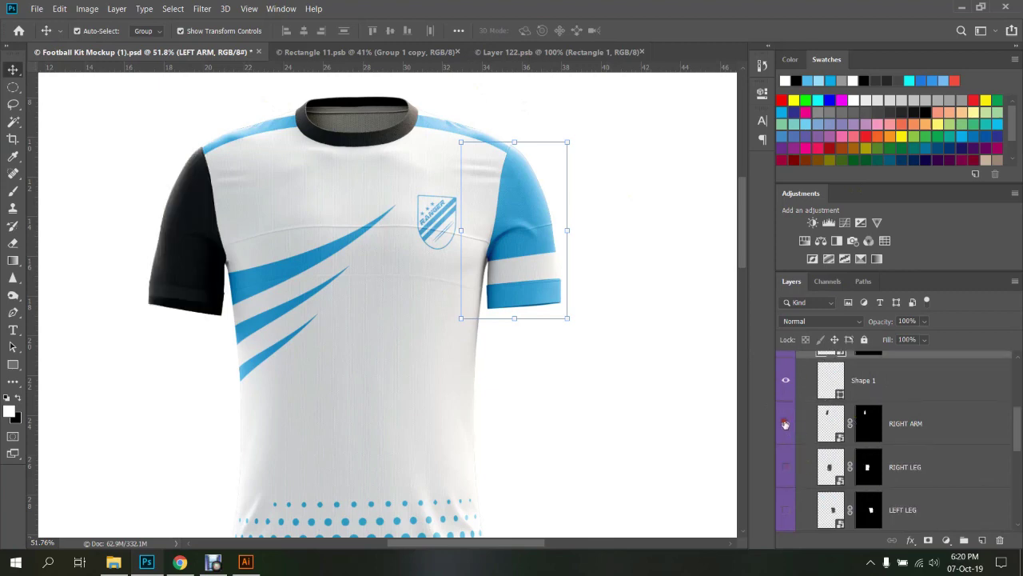
double_click(836, 436)
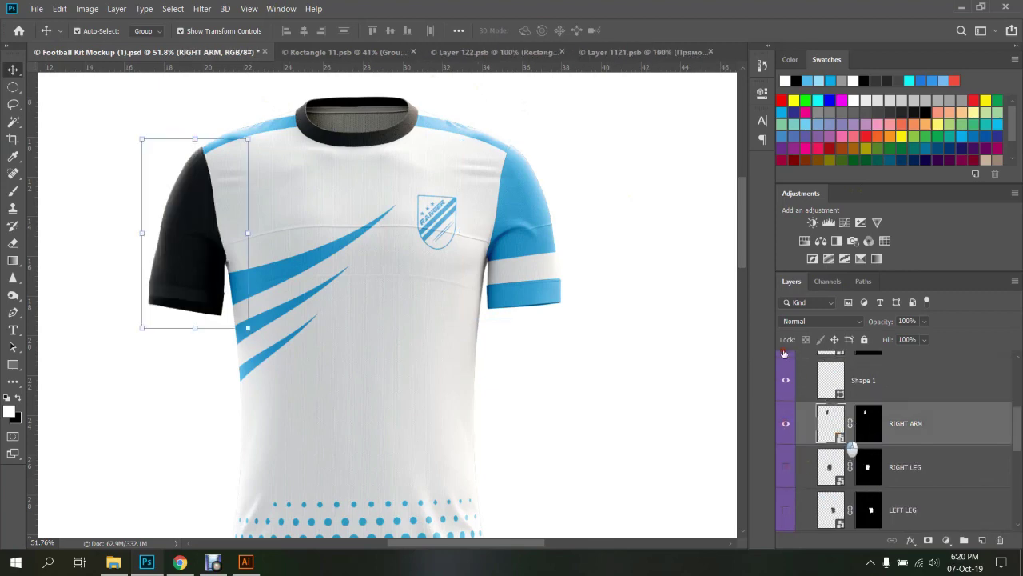
left_click(458, 53)
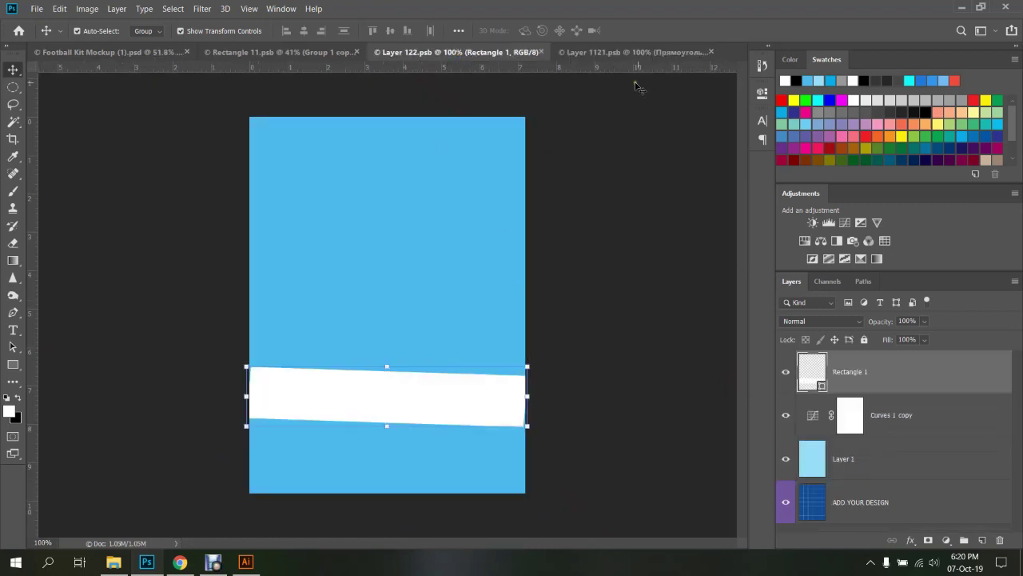
left_click(625, 51)
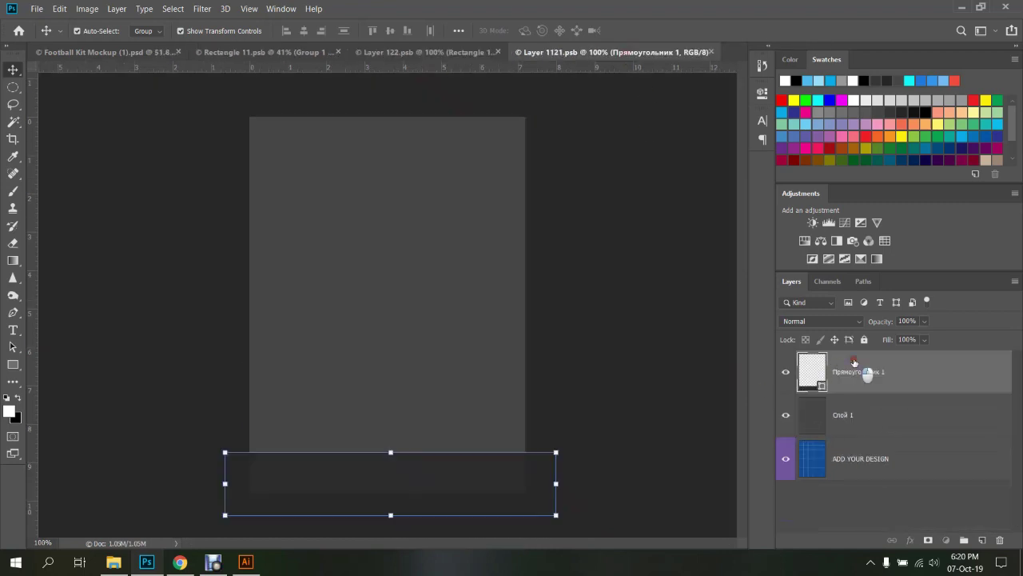
left_click(866, 428, "shift")
left_click(1000, 541)
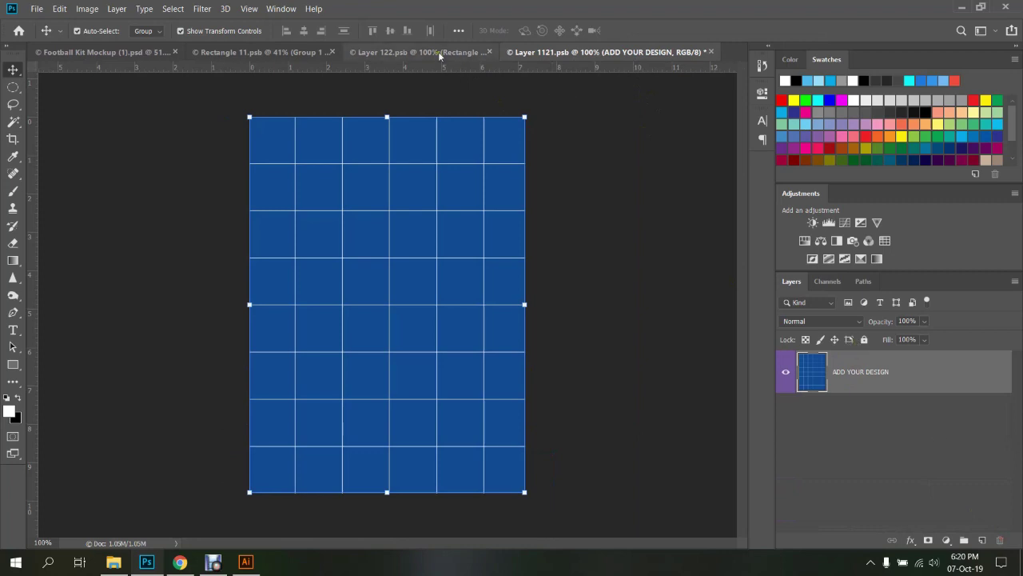
Group Layer 122's blue base, band and curves layers, copy them into Layer 1121.psb aligned, and save
left_click(472, 52)
left_click(854, 468)
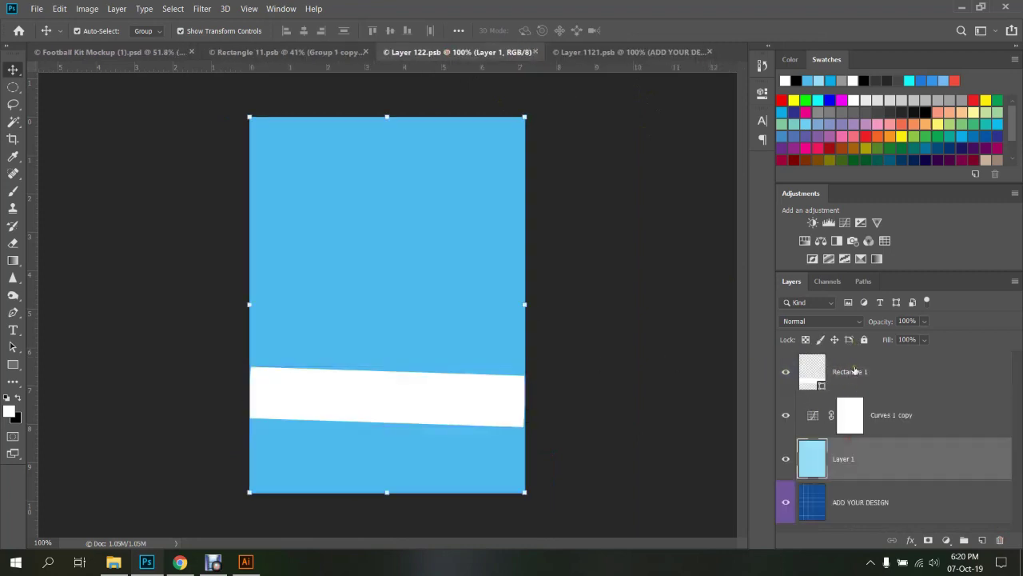
left_click(852, 373, "shift")
key("ctrl+g")
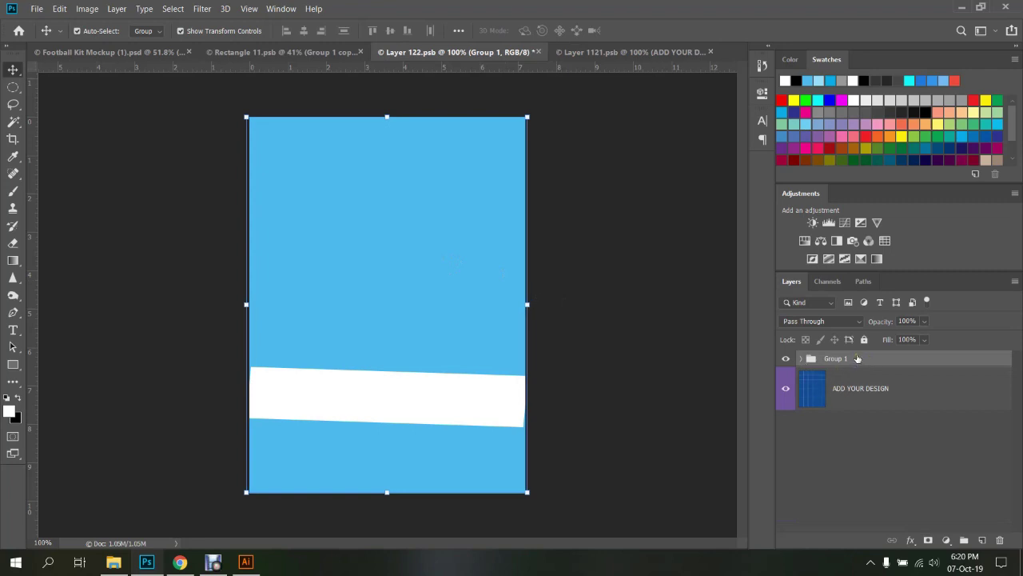
mouse_move(861, 361)
left_mouse_down()
mouse_move(604, 55)
mouse_move(393, 248)
mouse_move(395, 299)
left_mouse_up()
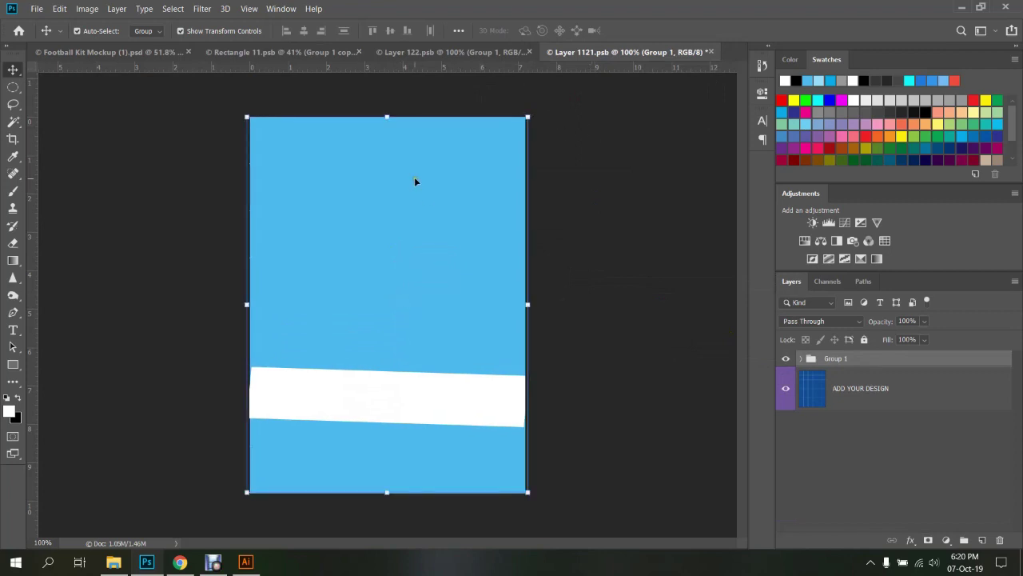
left_click_drag(414, 177, 411, 177)
key("ctrl+s")
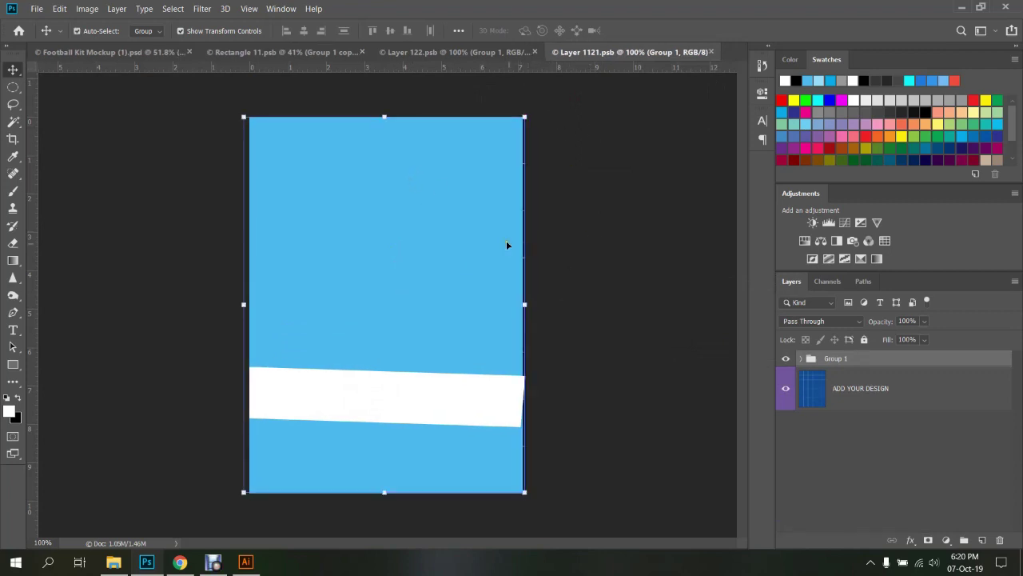
left_click(112, 52)
scroll(300, 196, "down", 2)
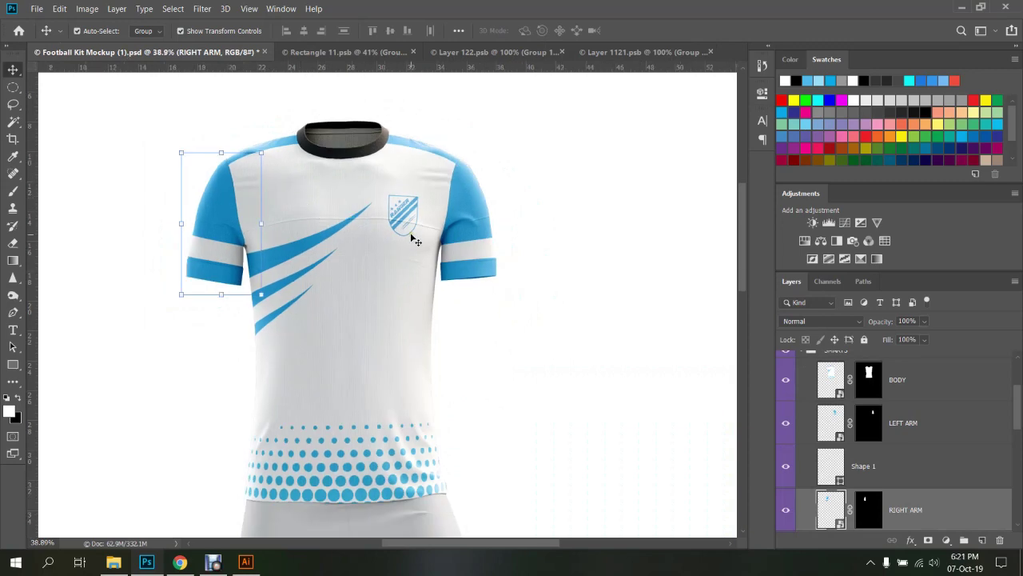
In Rectangle 11.psb, select the three Shape 4 swooshes, move them down, and save
scroll(414, 240, "down", 1)
scroll(381, 286, "down", 1)
scroll(393, 296, "down", 1)
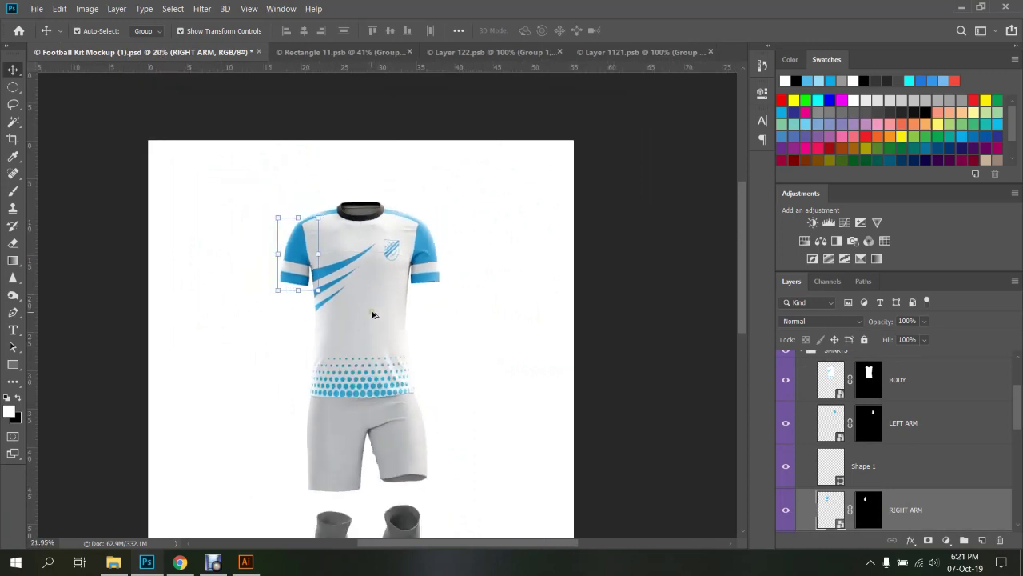
scroll(373, 313, "up", 1)
scroll(391, 326, "down", 1)
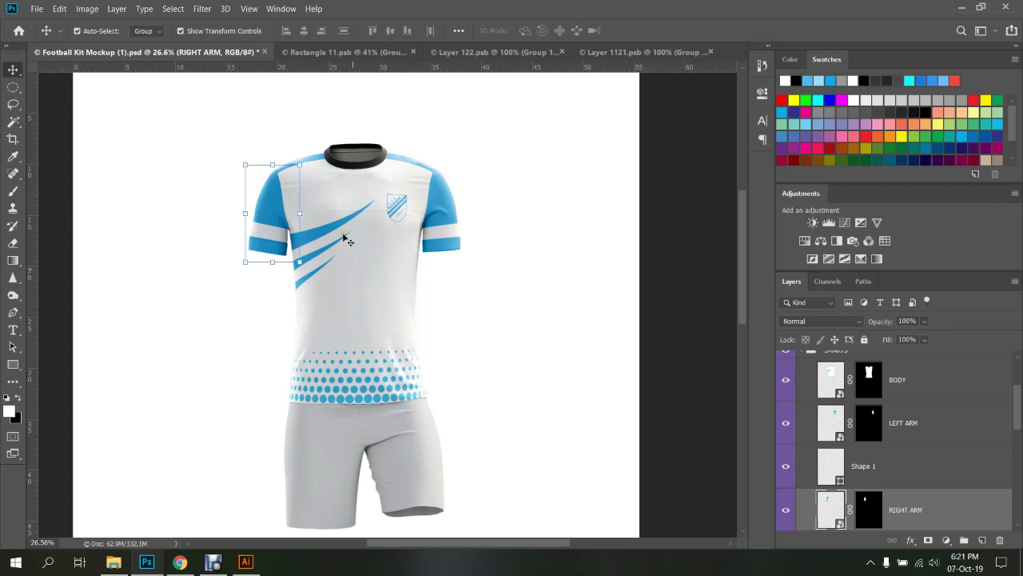
left_click(325, 51)
left_click(253, 263)
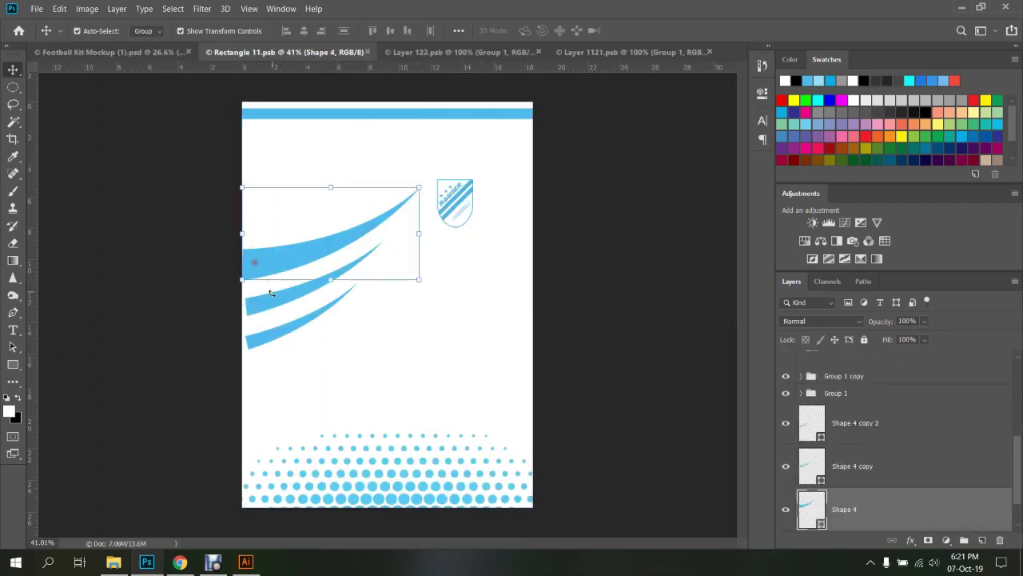
left_click(276, 303, "shift")
left_click(277, 339, "shift")
left_click_drag(290, 267, 286, 291)
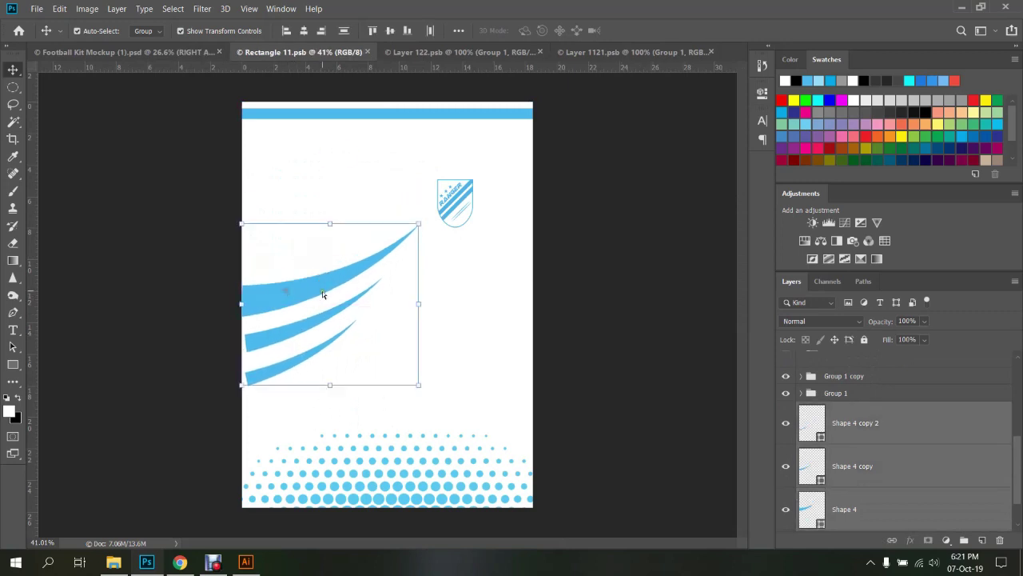
key("ctrl+s")
After checking the mockup, move the swooshes further down and slightly left, then save again
left_click(159, 54)
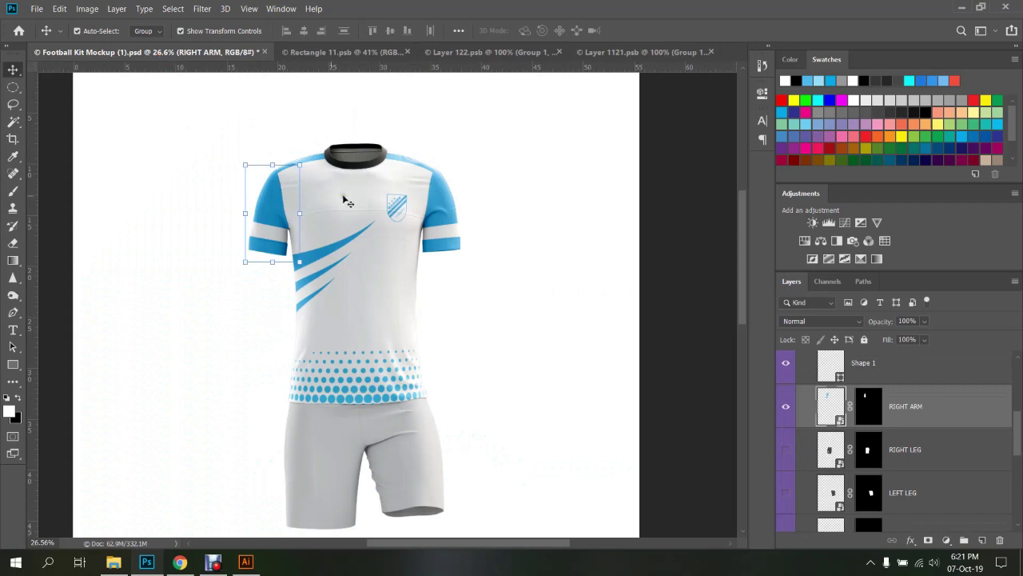
left_click(346, 51)
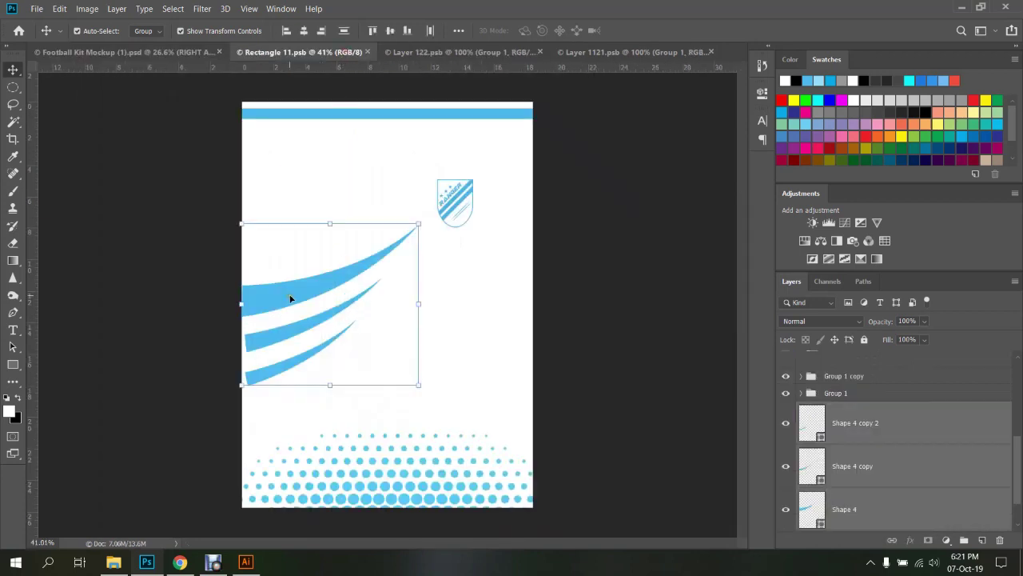
left_click_drag(291, 298, 285, 336)
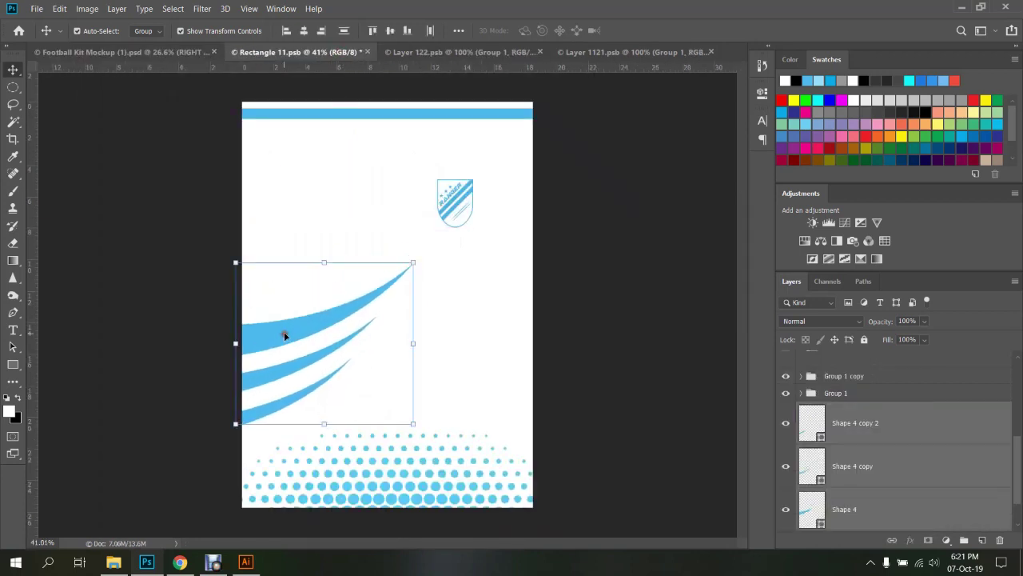
key("ctrl+s")
left_click(150, 53)
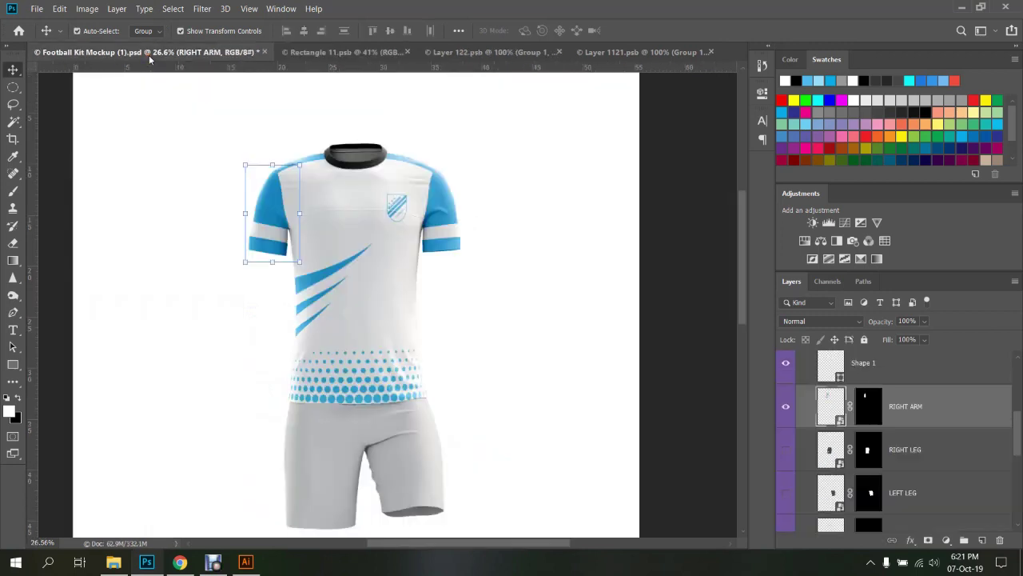
left_click(194, 345)
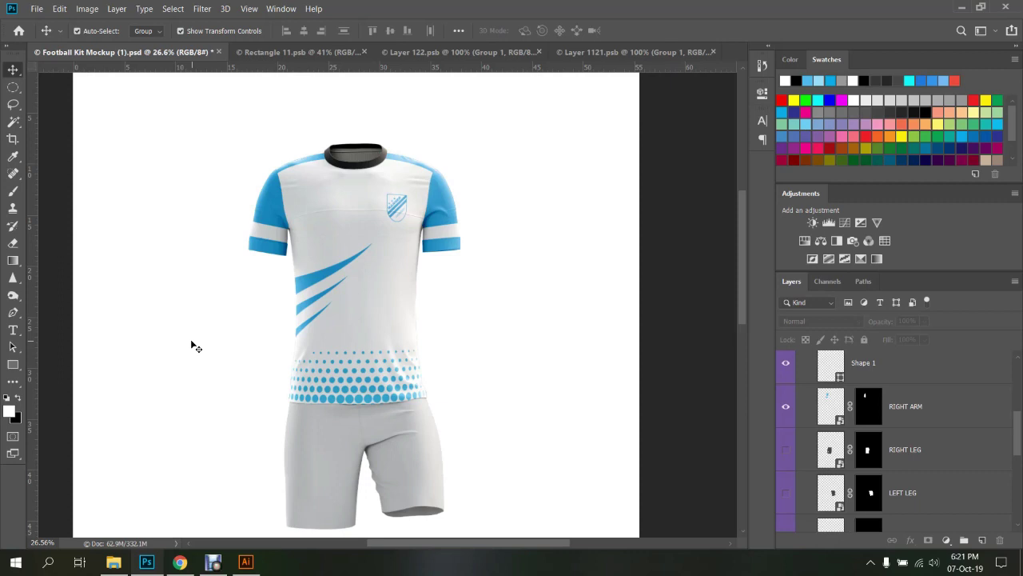
Scale the three swooshes down with Free Transform, commit, save, and check the mockup
left_click(340, 53)
left_click(411, 265)
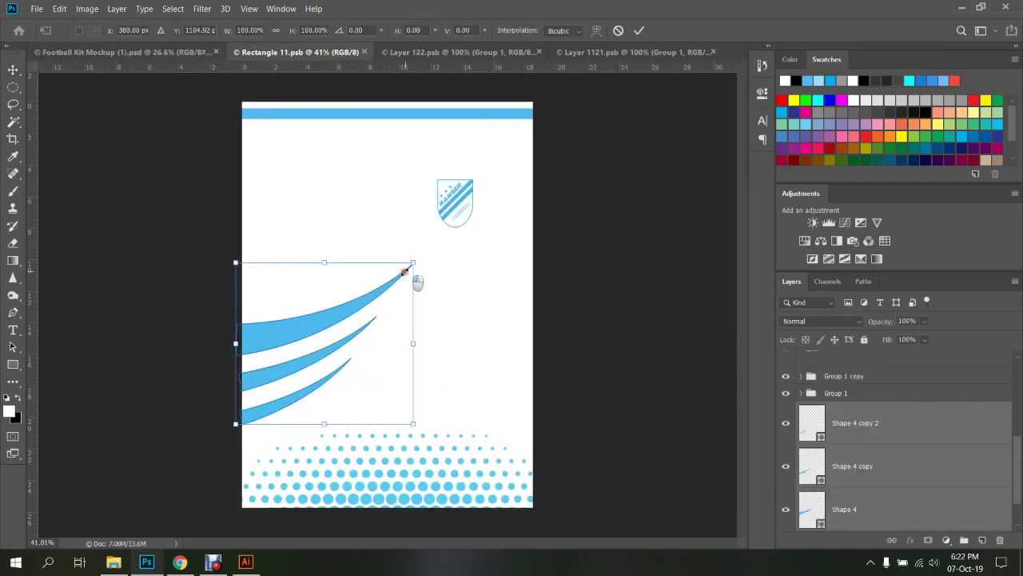
left_click_drag(404, 273, 335, 340)
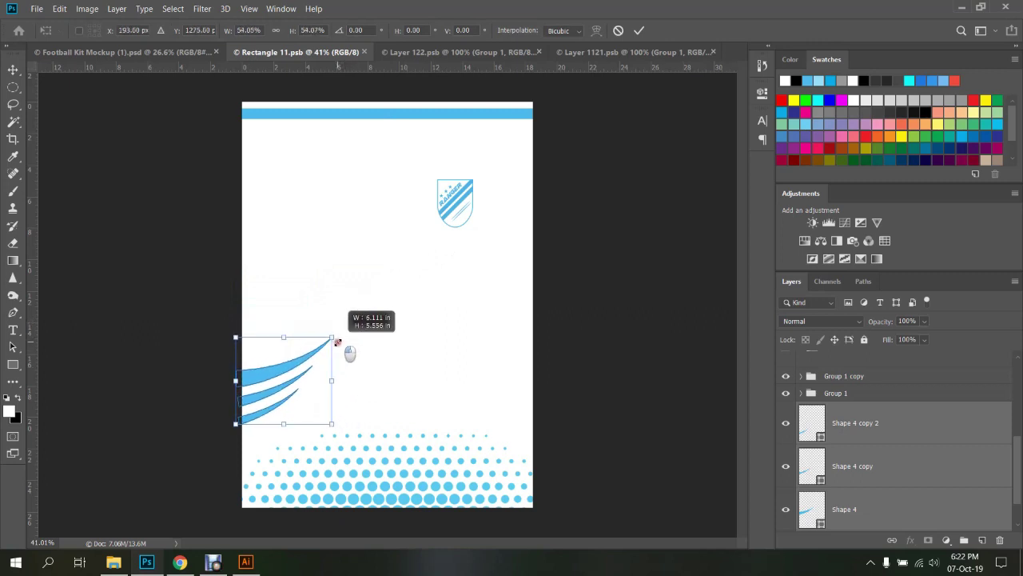
left_click_drag(338, 342, 342, 327)
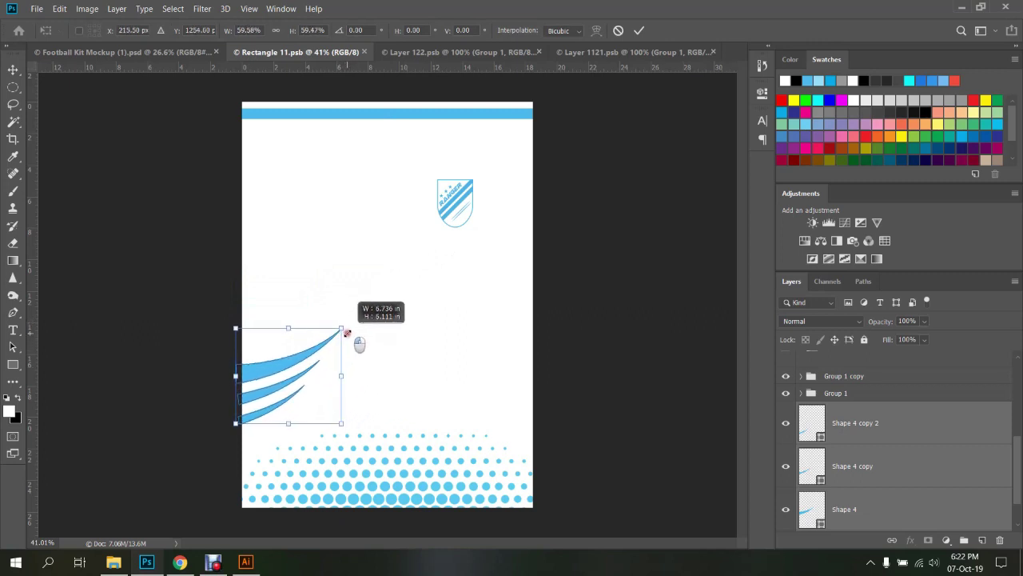
left_click(639, 30)
key("ctrl+s")
left_click(163, 51)
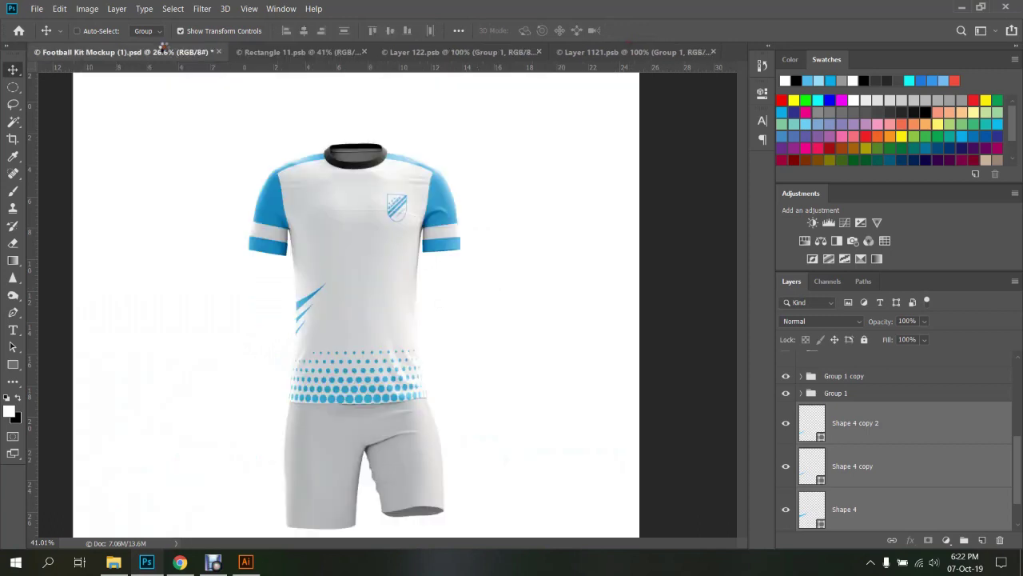
Enlarge the swooshes to about 124% and save with Apply
left_click(273, 51)
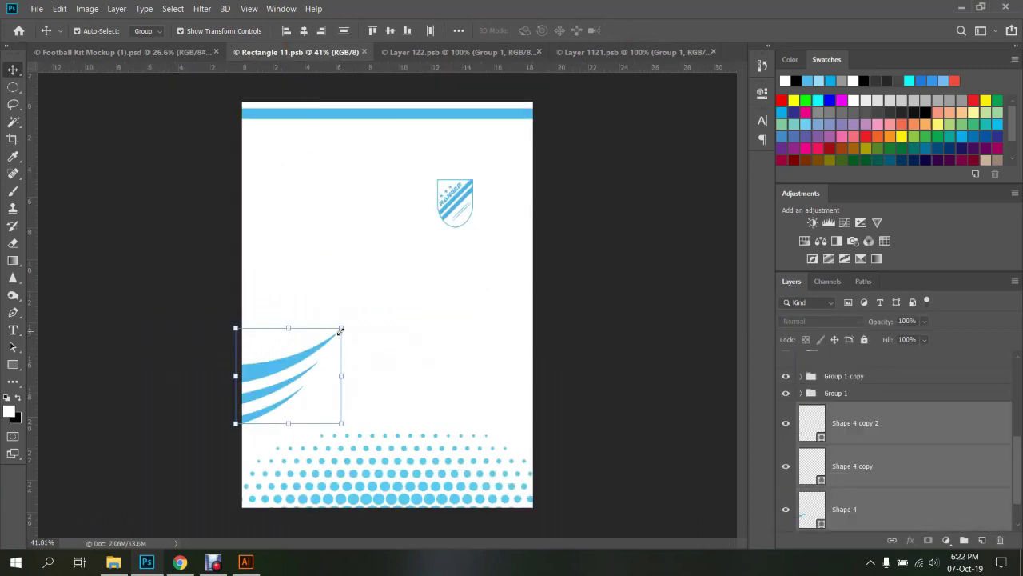
left_click_drag(341, 330, 367, 305)
key("ctrl+s")
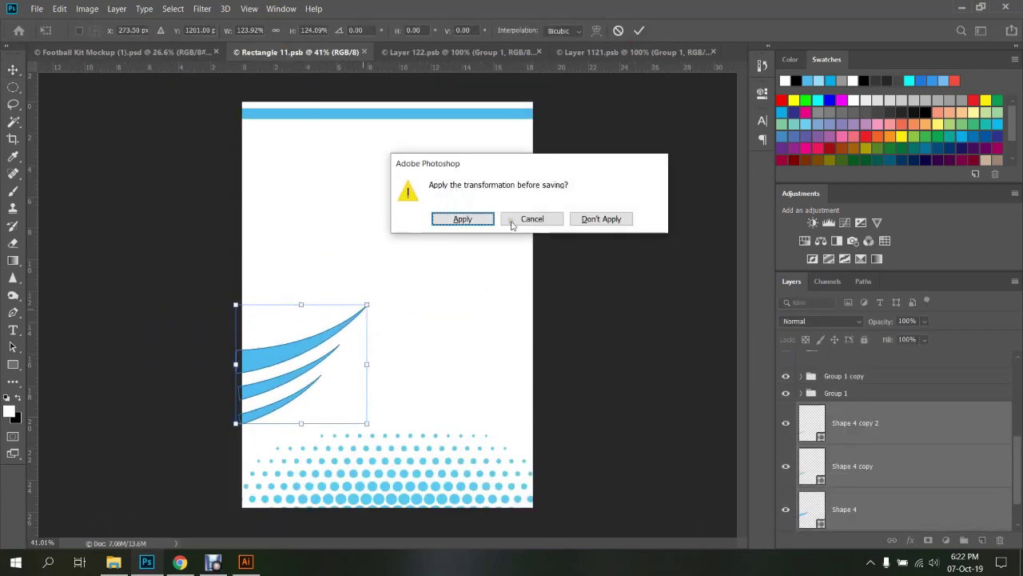
left_click(463, 218)
left_click(160, 52)
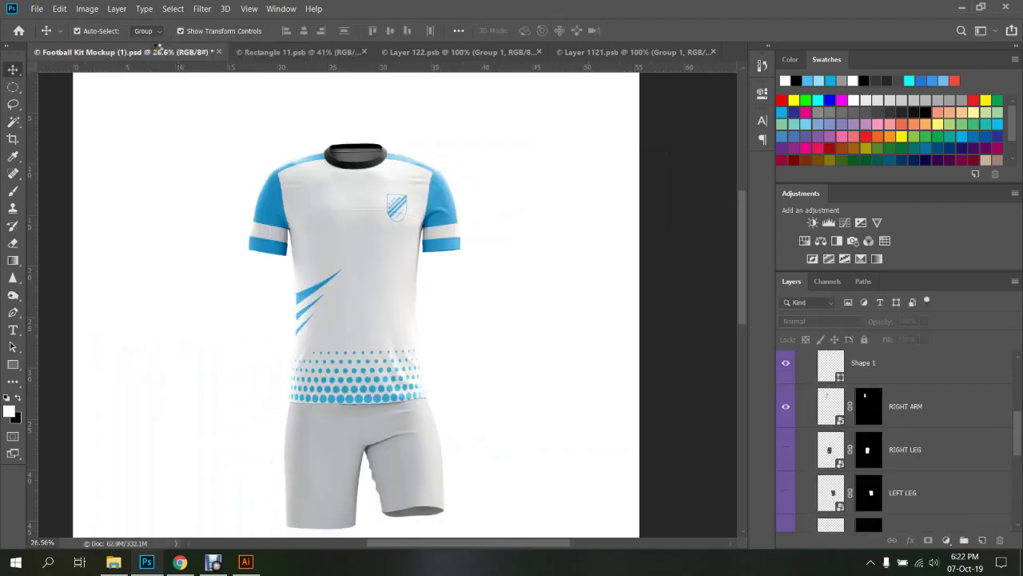
Tilt the swooshes about 6.7 degrees and save, checking the result on the mockup
left_click(344, 52)
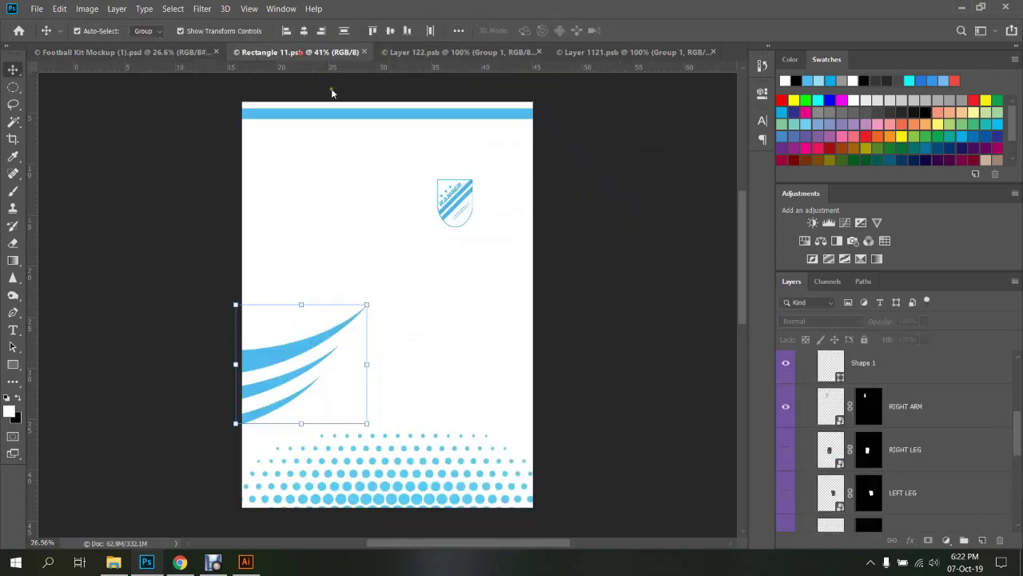
left_click_drag(373, 298, 377, 285)
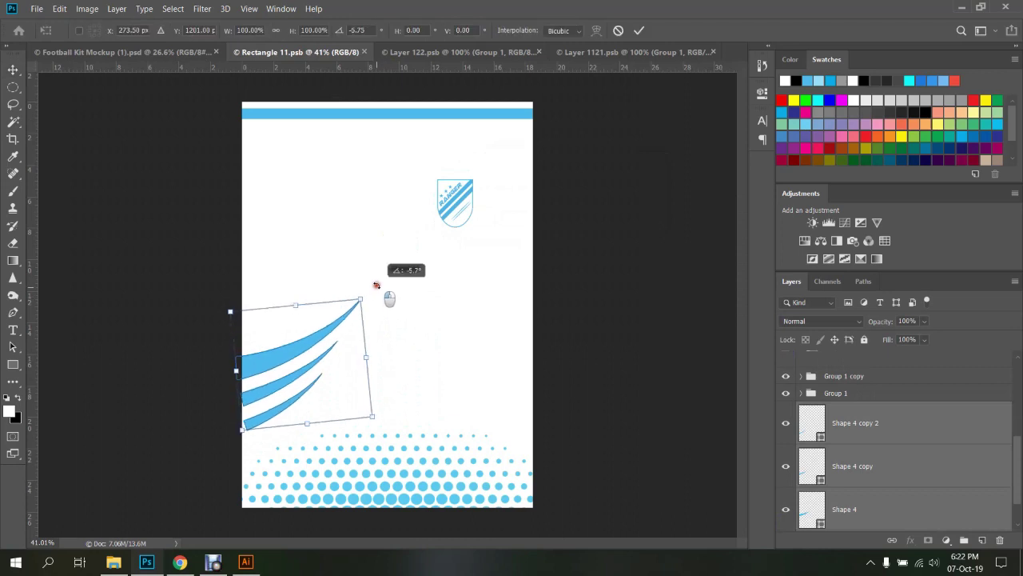
key("ctrl+s")
left_click(456, 219)
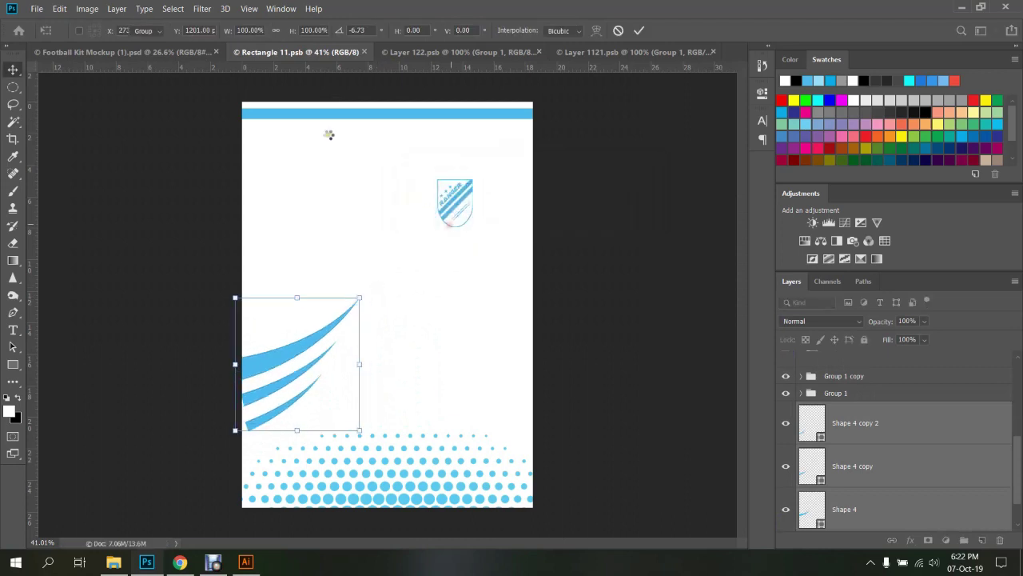
left_click(168, 53)
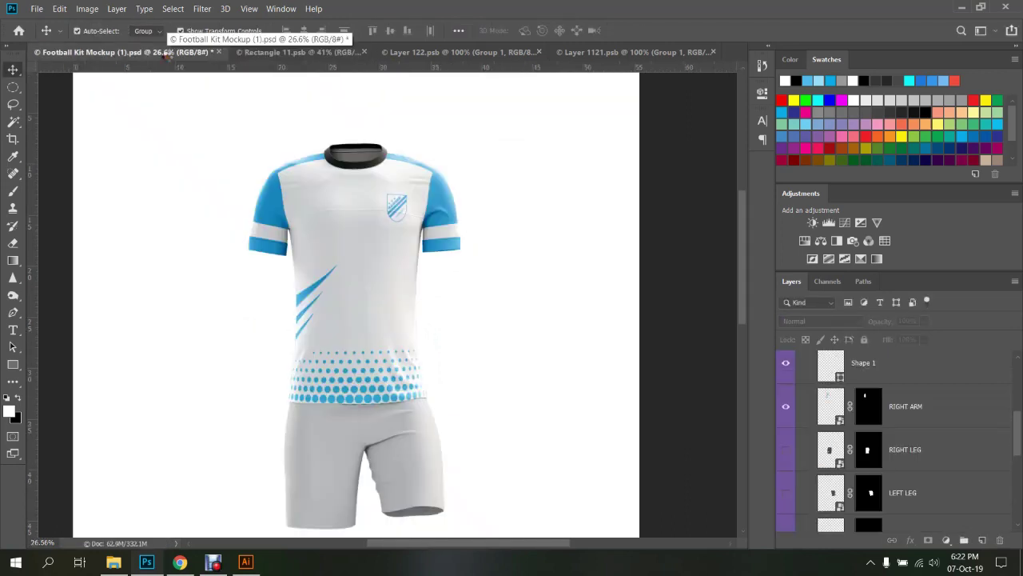
left_click(290, 51)
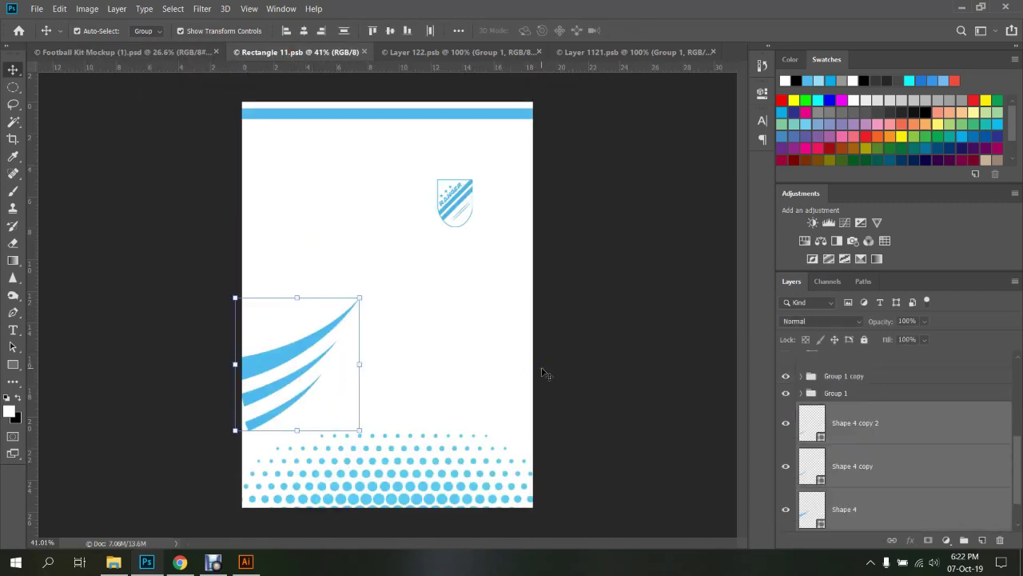
Group the three Shape 4 flame layers and name the group 'flame'
scroll(423, 392, "up", 1)
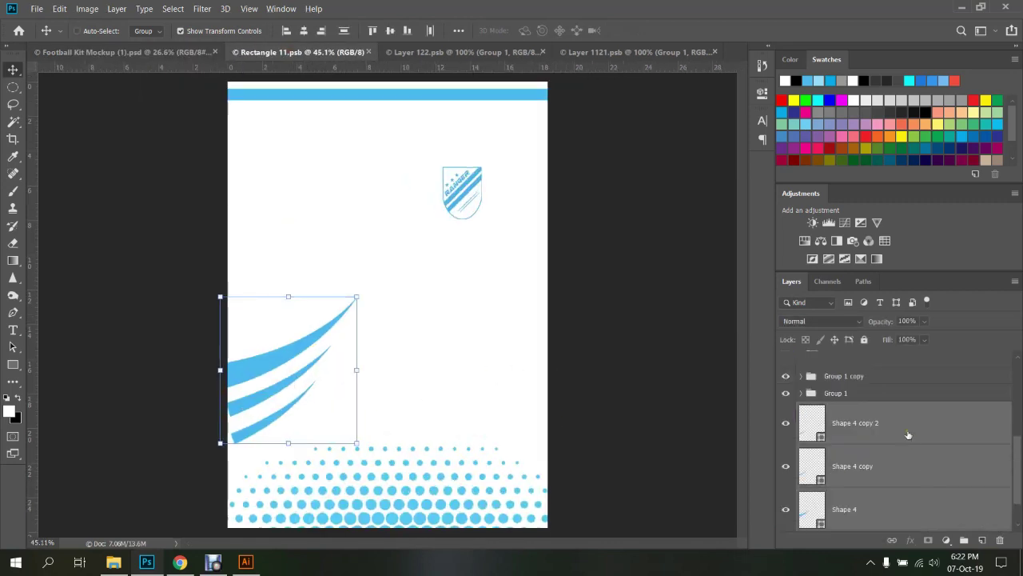
key("ctrl+g")
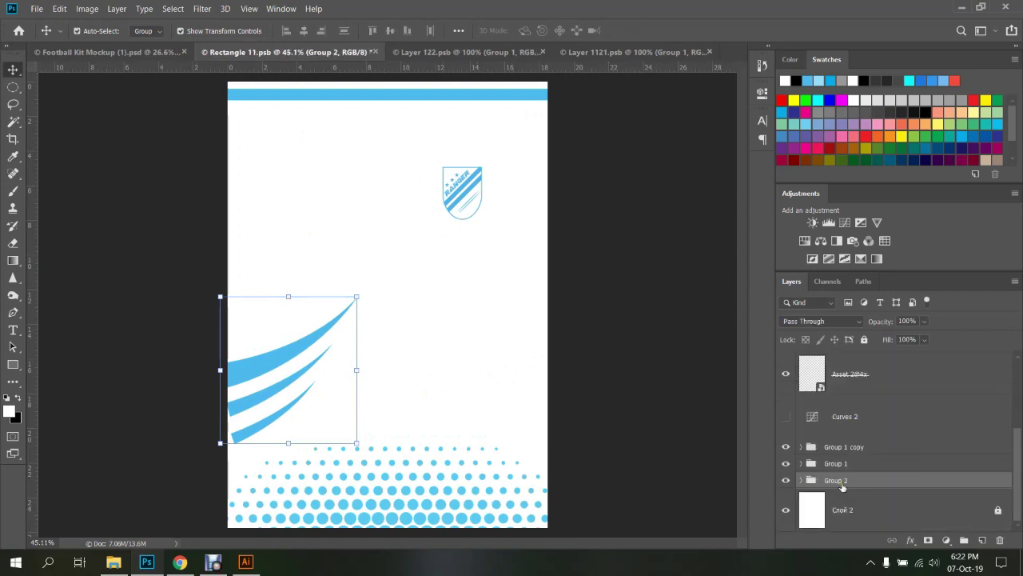
double_click(836, 481)
type("flame")
key("Return")
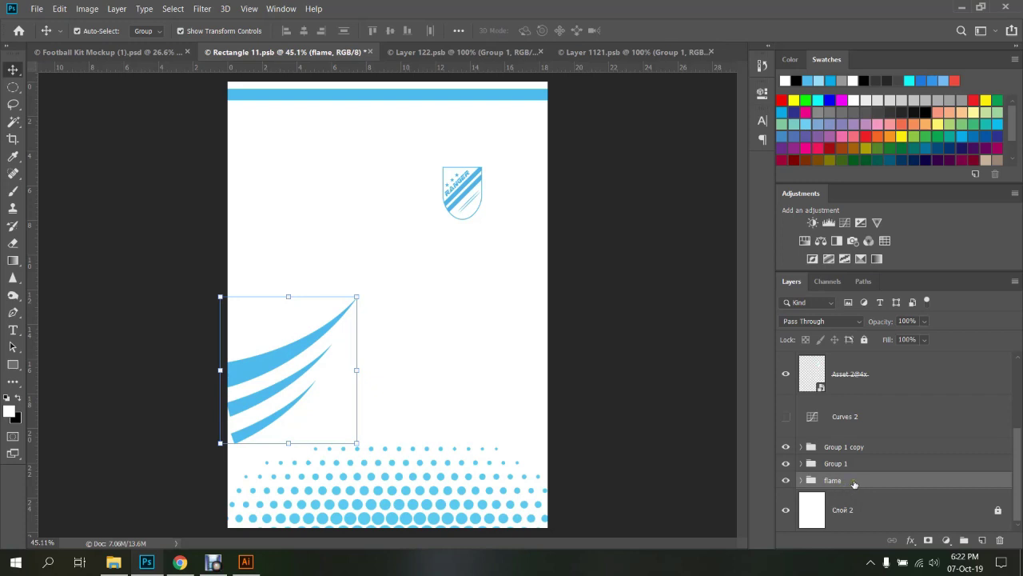
Duplicate the flame group, flip the copy horizontally, and position it on the right side
key("ctrl+j")
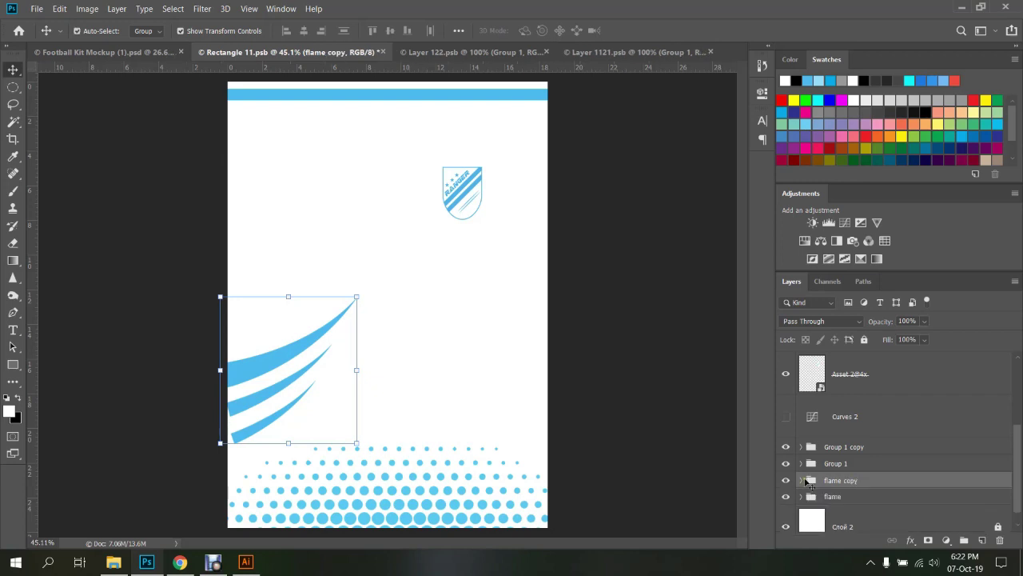
left_click_drag(250, 370, 409, 367)
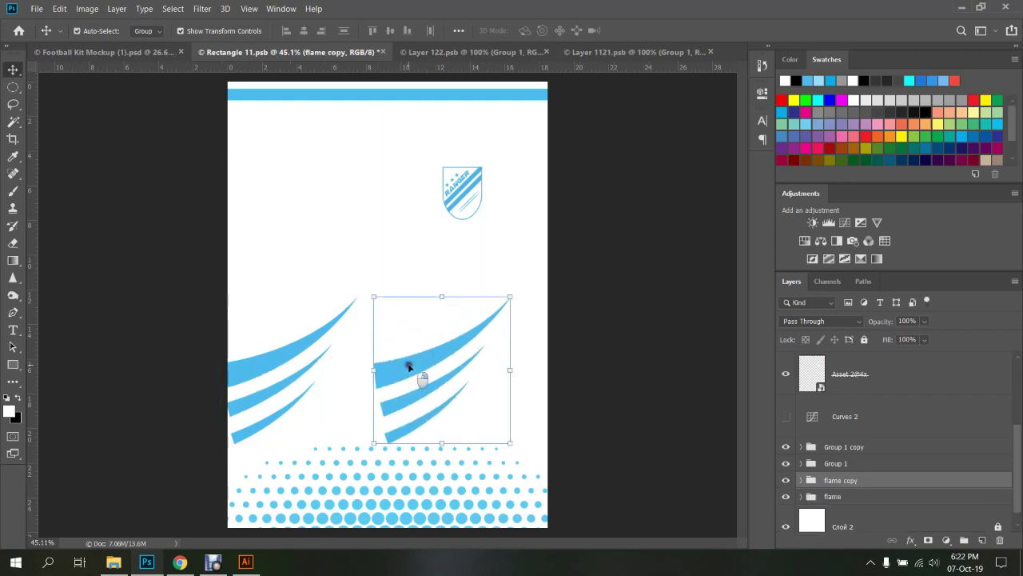
right_click(409, 367)
left_click(393, 365)
key("ctrl")
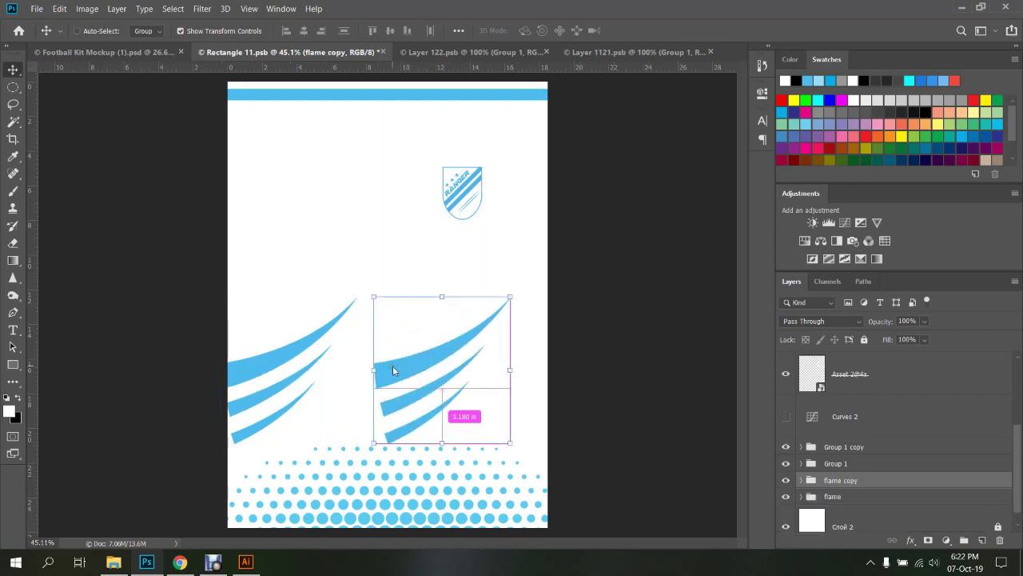
key("ctrl+t")
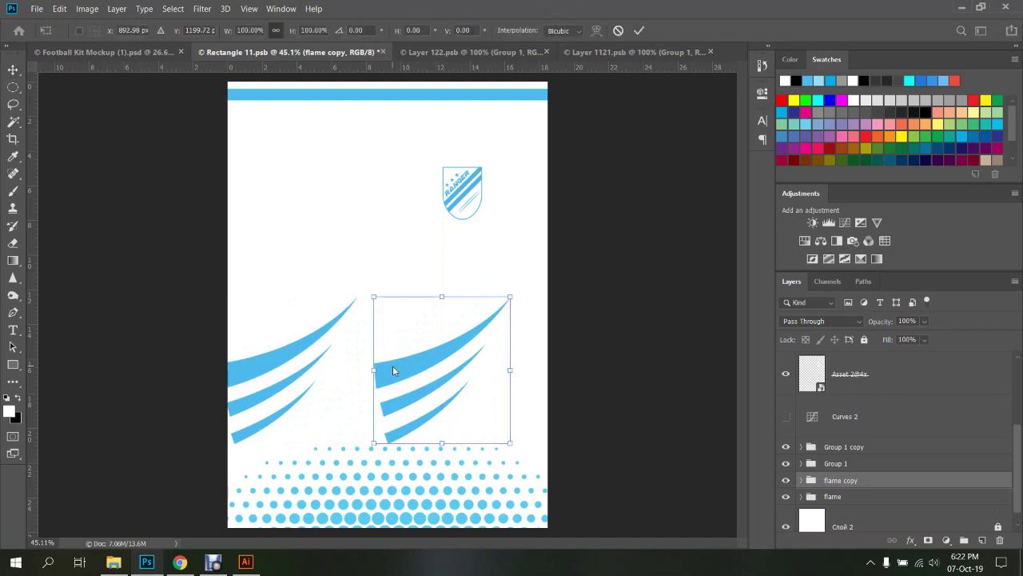
right_click(392, 370)
left_click(440, 528)
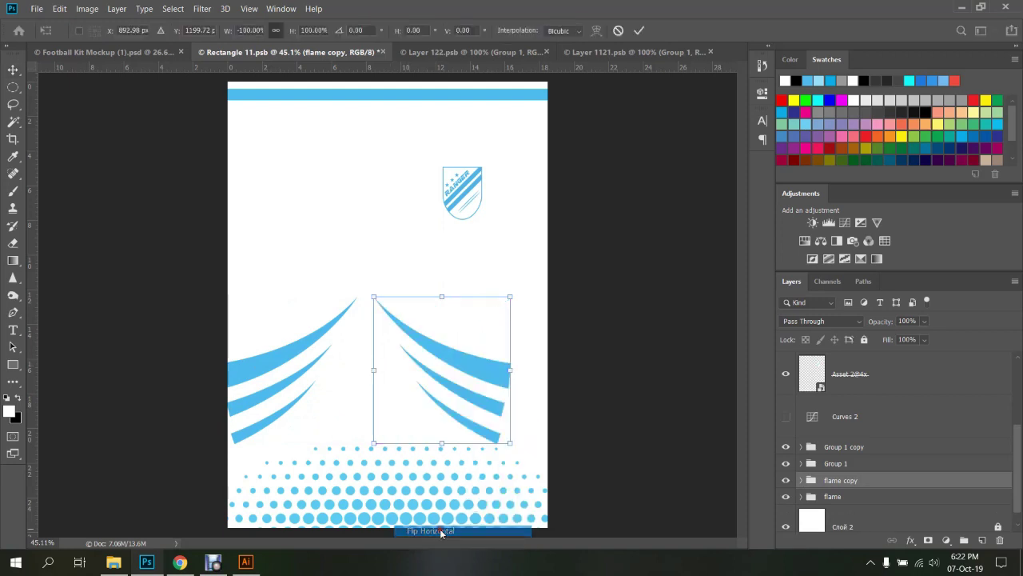
scroll(351, 409, "up", 1)
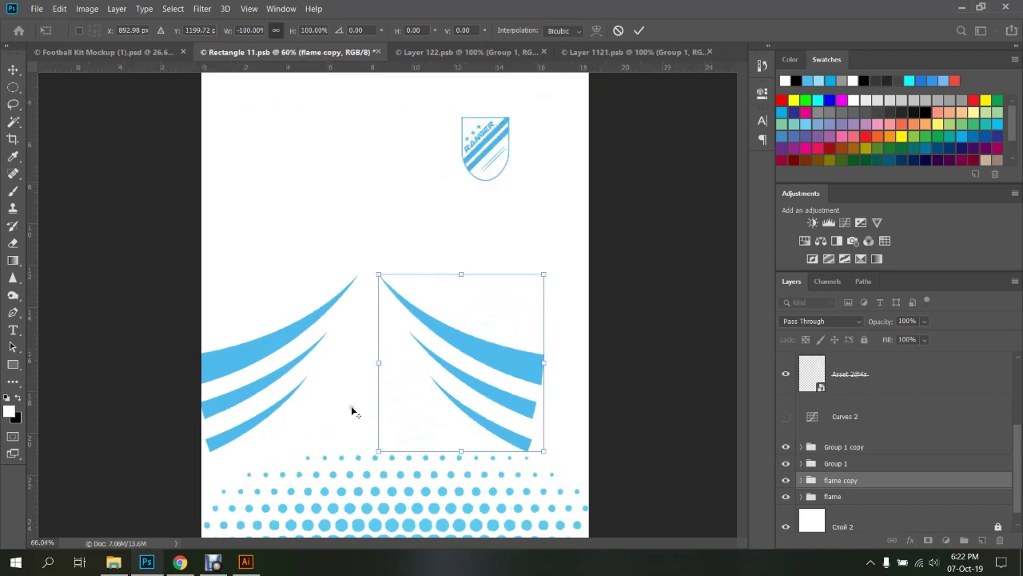
scroll(352, 409, "up", 1)
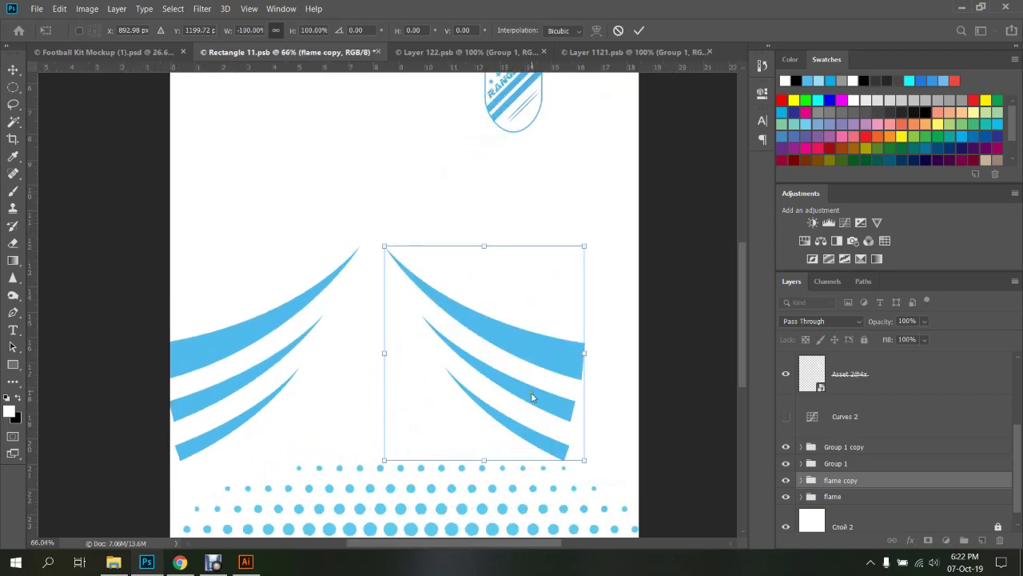
left_click_drag(562, 401, 620, 407)
Commit the mirrored flame copy, save, and preview both flame sets on the mockup
left_click(638, 30)
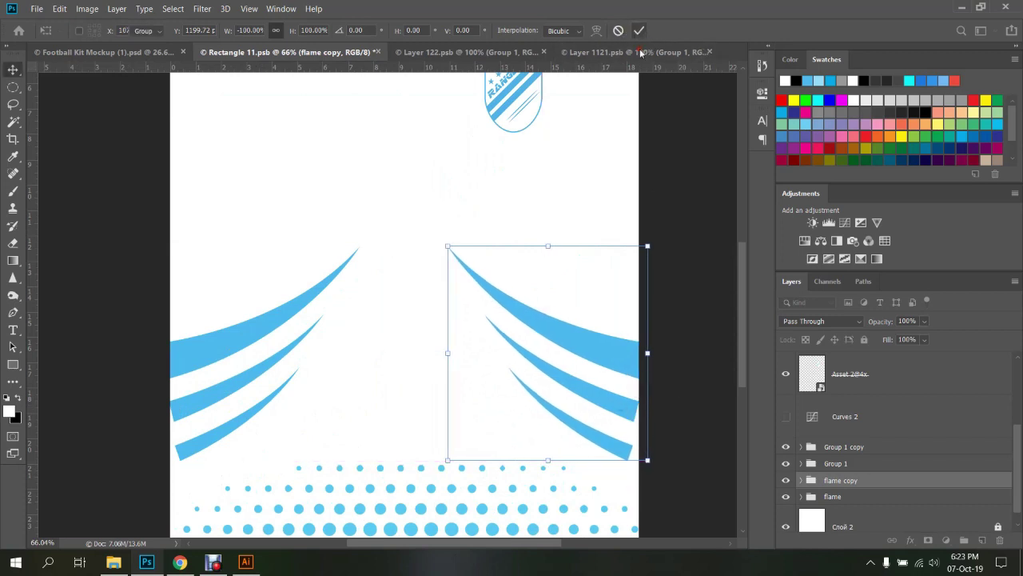
key("ctrl+s")
left_click(112, 52)
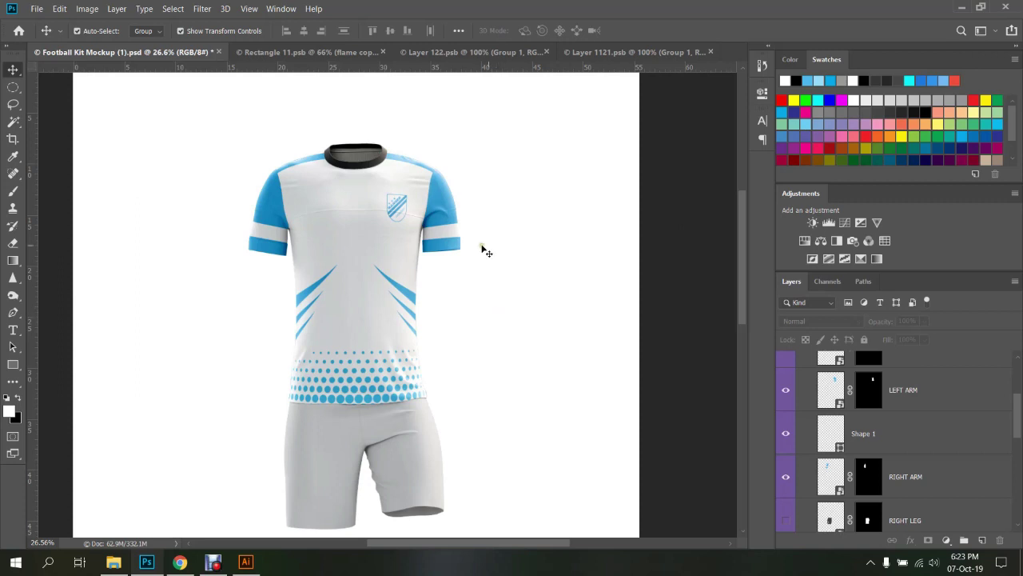
Nudge the flame copy right and the original flame group left, then save and review the mockup
left_click(323, 51)
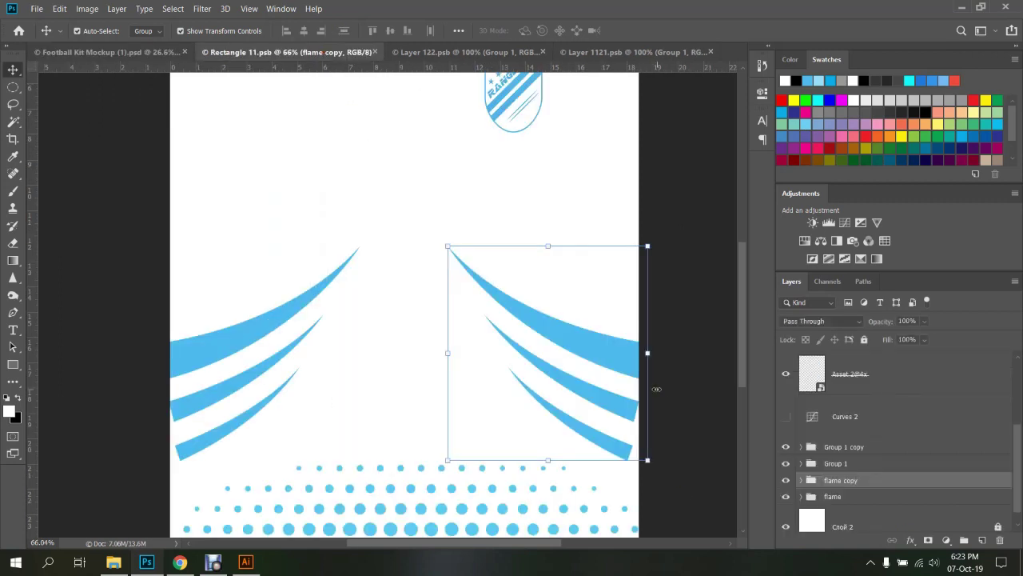
key("Right")
key("Right")
key("Right")
key("Right")
key("Right")
key("Right")
key("Right")
key("Right")
key("Right")
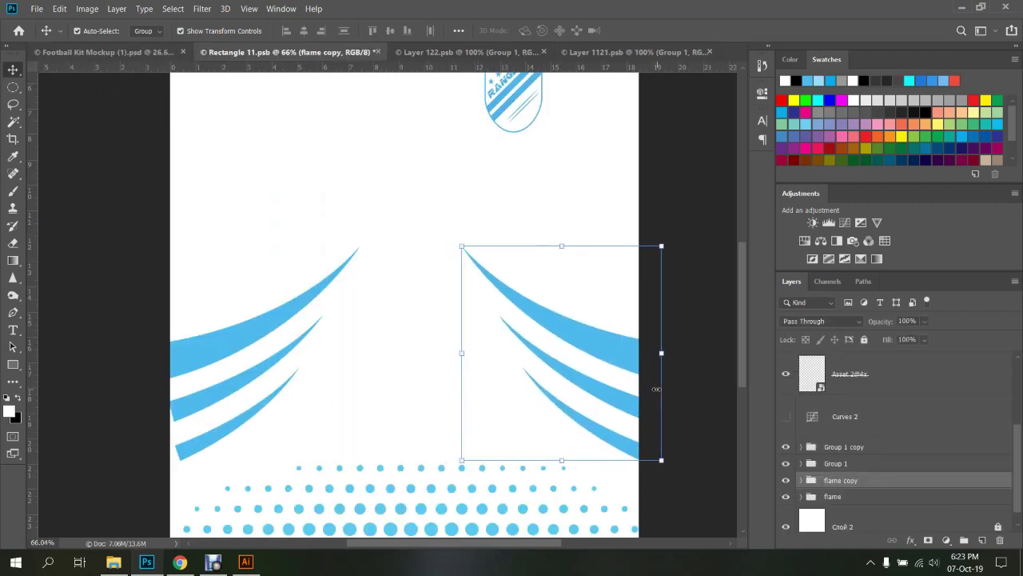
key("Right")
key("Right")
key("Right")
key("Right")
key("Right")
key("Right")
key("Right")
key("Right")
key("Right")
key("Right")
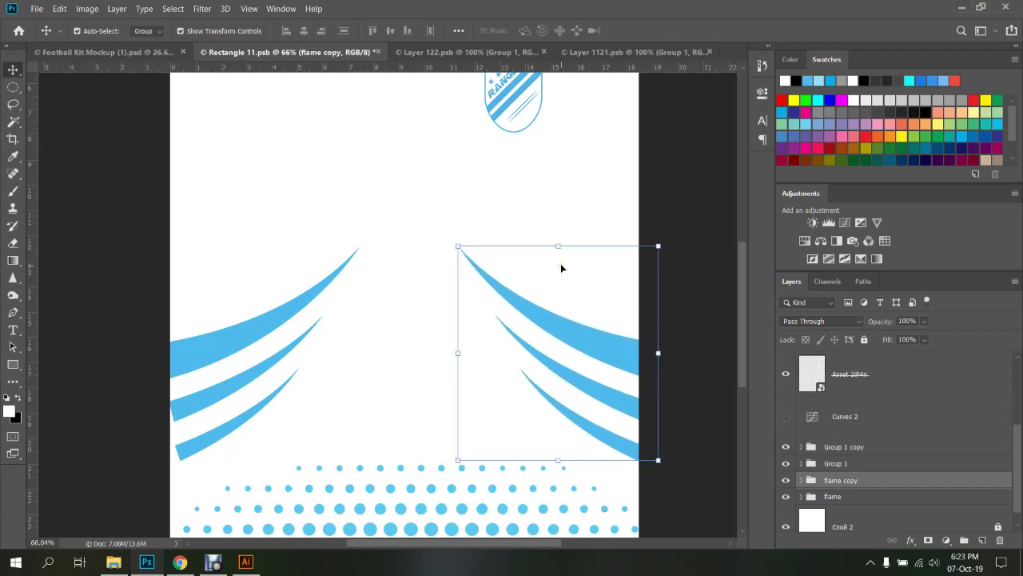
left_click(832, 496)
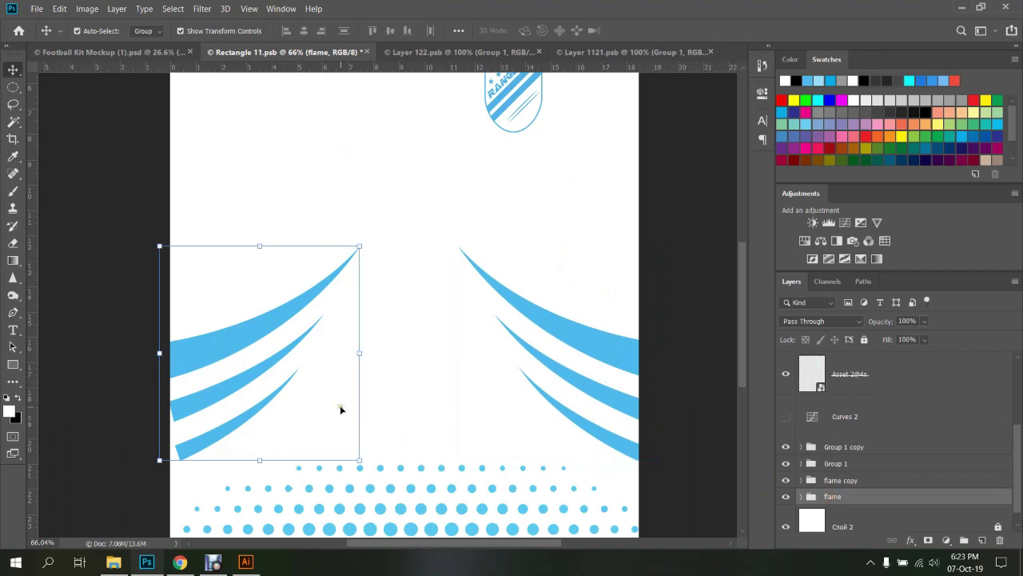
key("shift+Left")
key("shift+Left")
key("shift+Left")
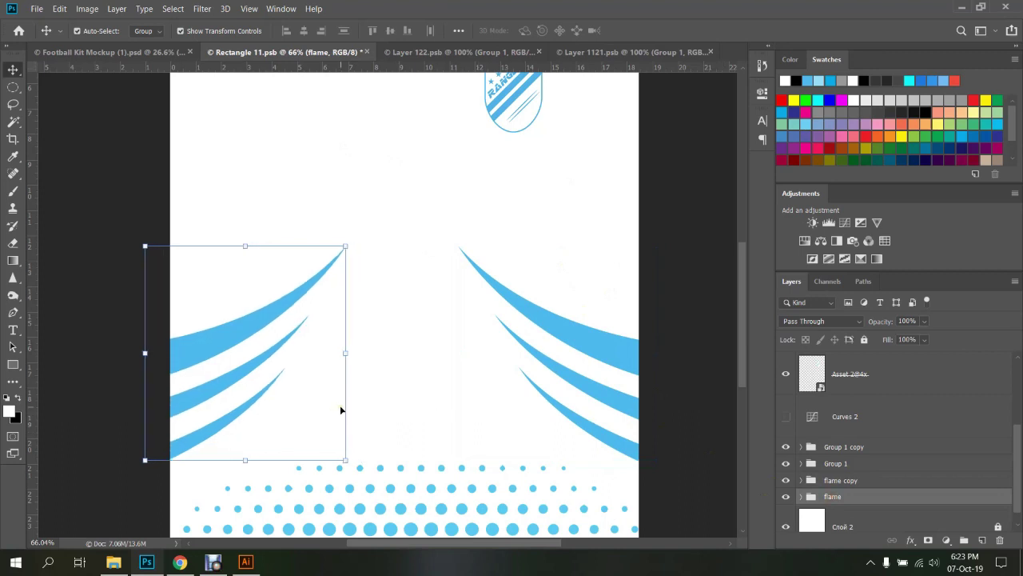
key("ctrl+s")
left_click(112, 52)
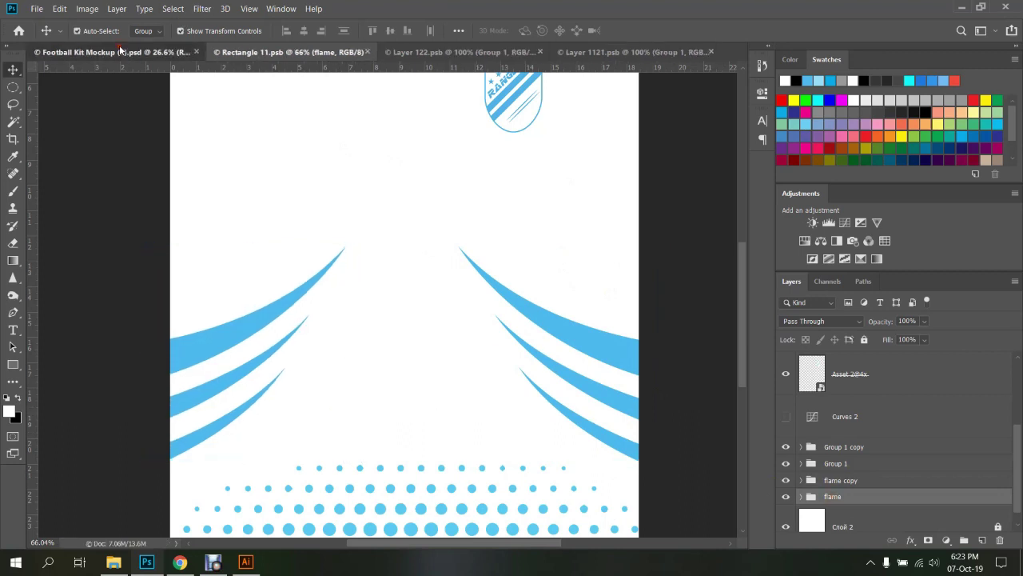
left_click(573, 315)
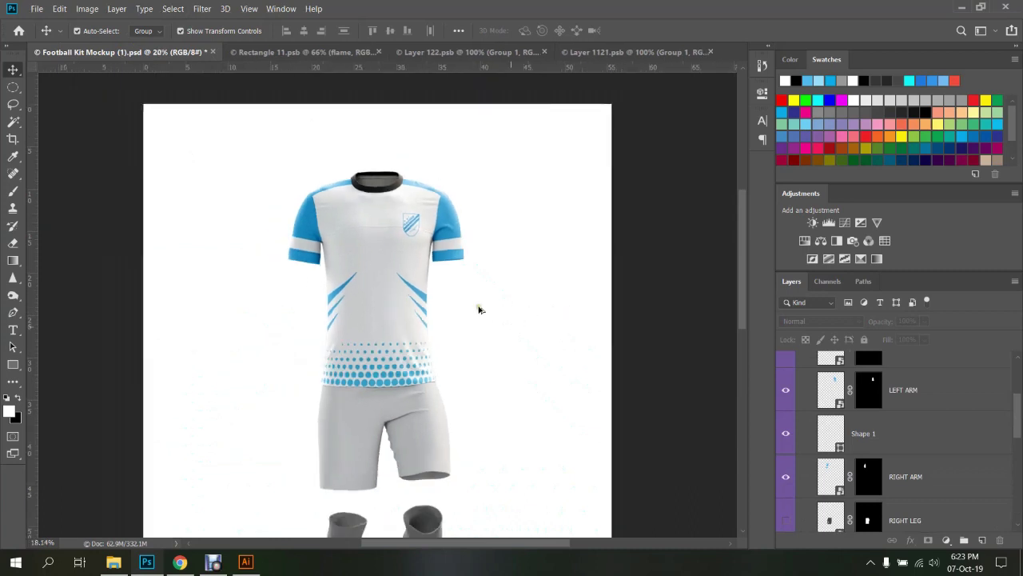
Save and close Layer 122.psb, close Layer 1121.psb, and return to the kit mockup
scroll(479, 309, "down", 3)
scroll(407, 350, "up", 2)
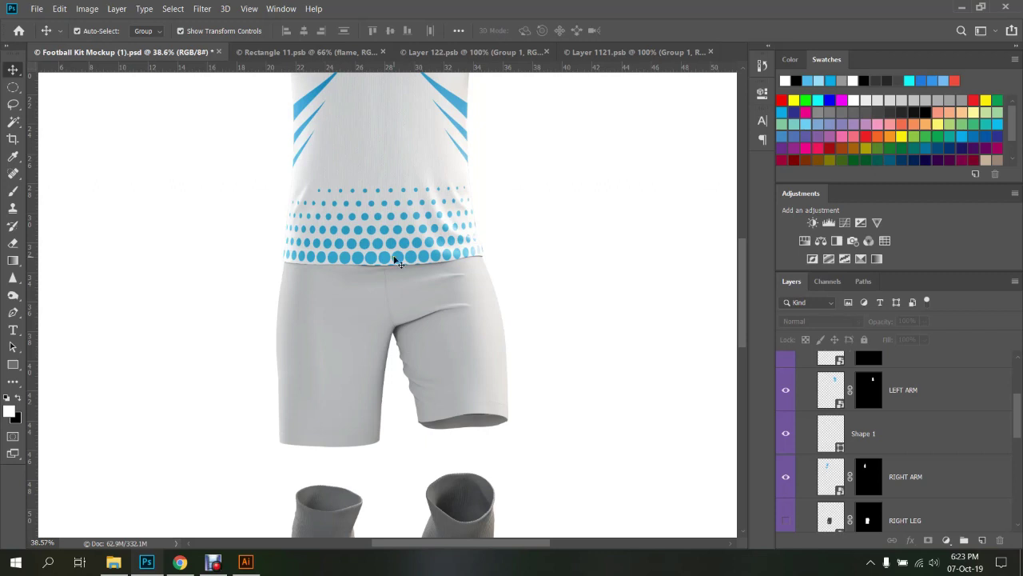
scroll(565, 346, "down", 2)
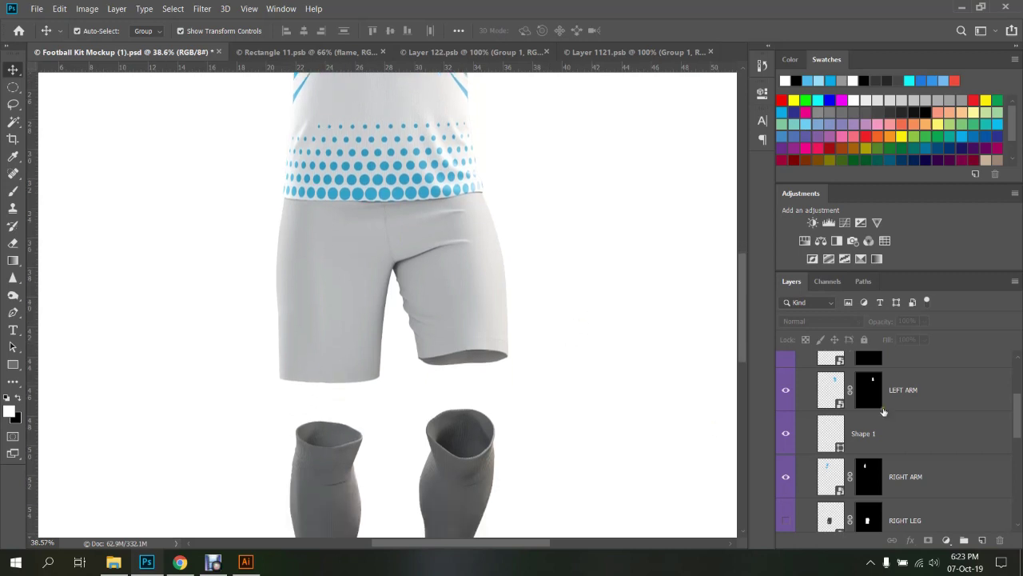
scroll(895, 432, "up", 2)
left_click(510, 52)
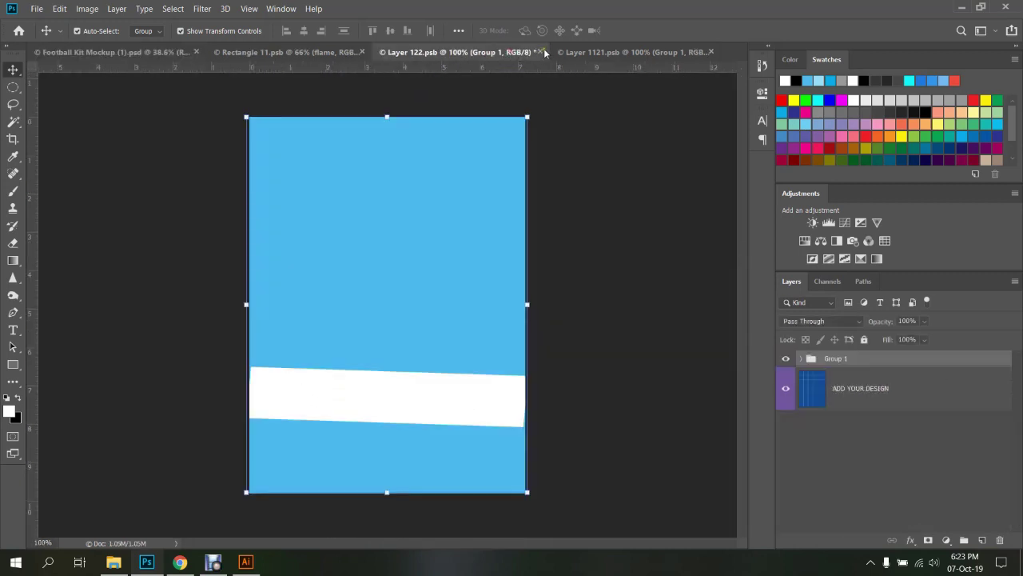
left_click(557, 52)
left_click(458, 217)
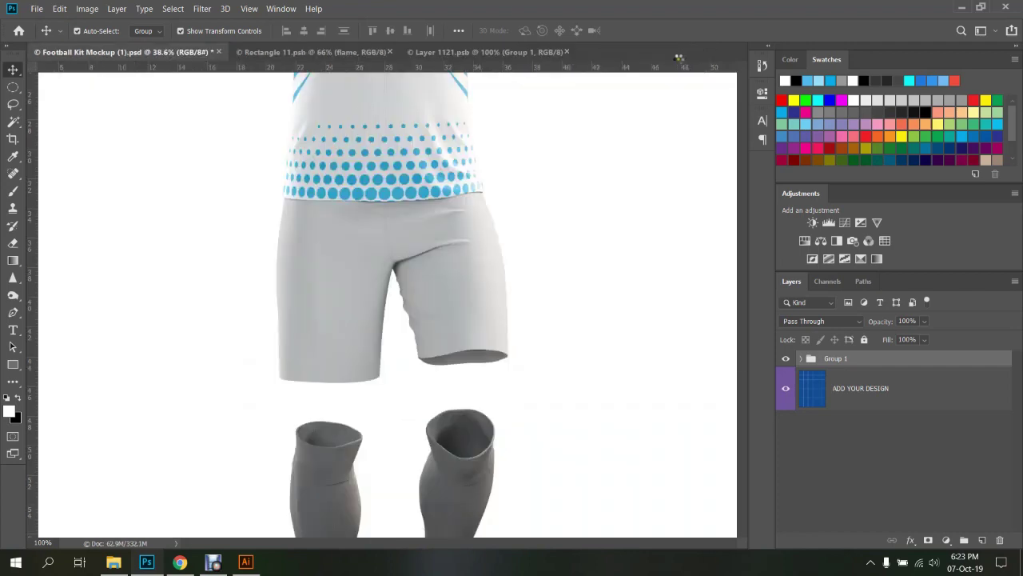
left_click(561, 52)
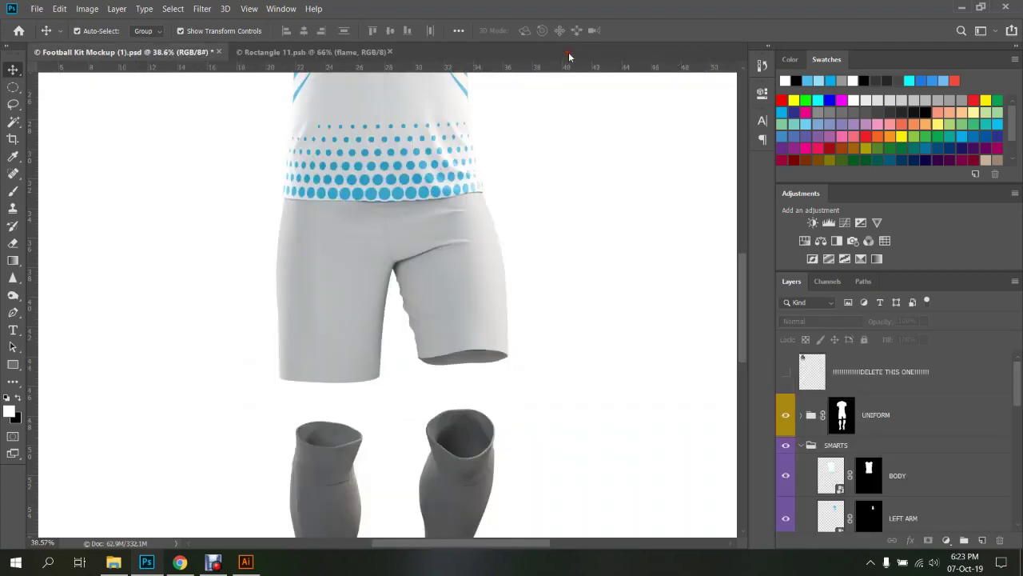
left_click(364, 52)
left_click(169, 54)
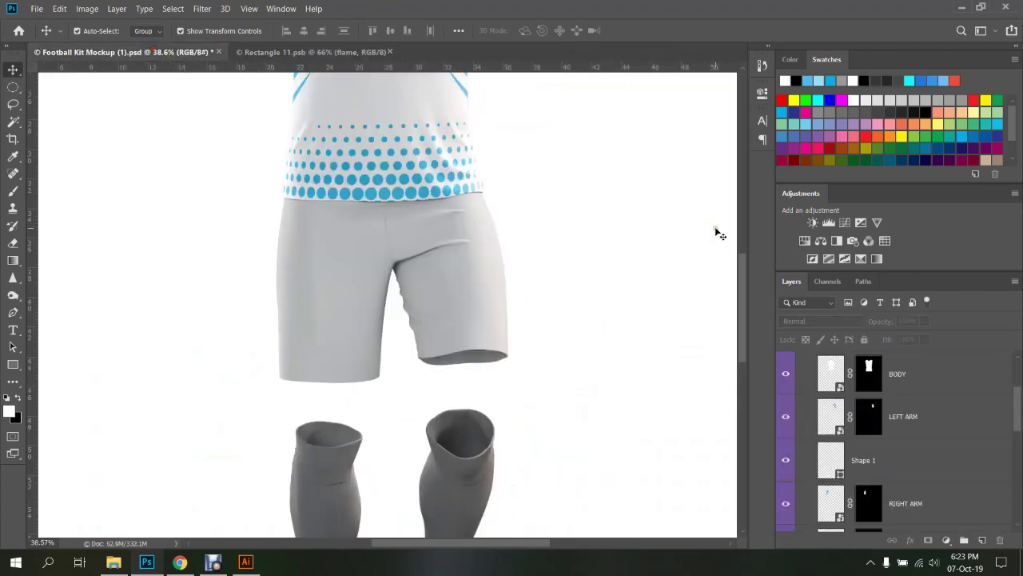
scroll(489, 231, "down", 10, "alt")
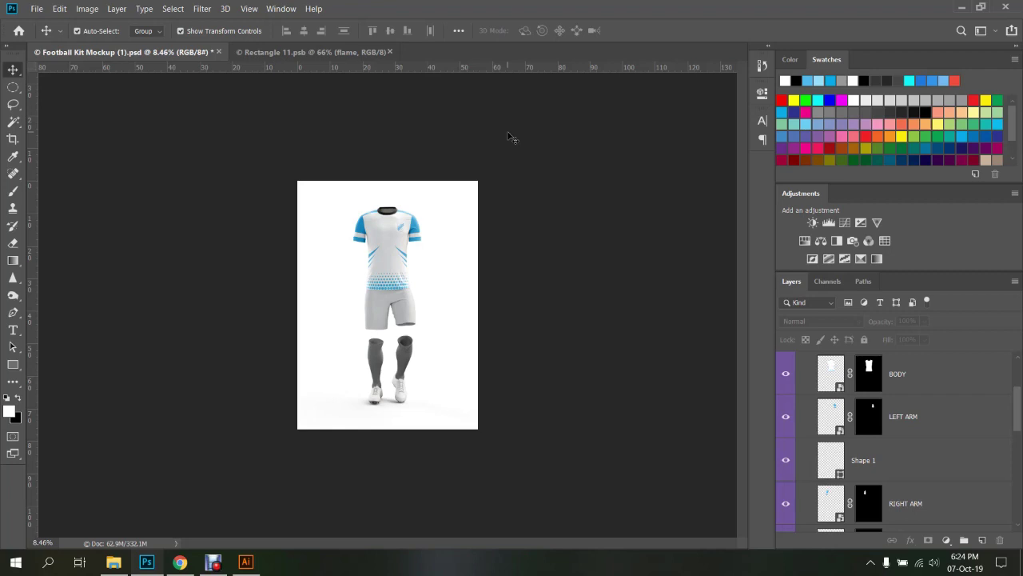
scroll(391, 322, "up", 3)
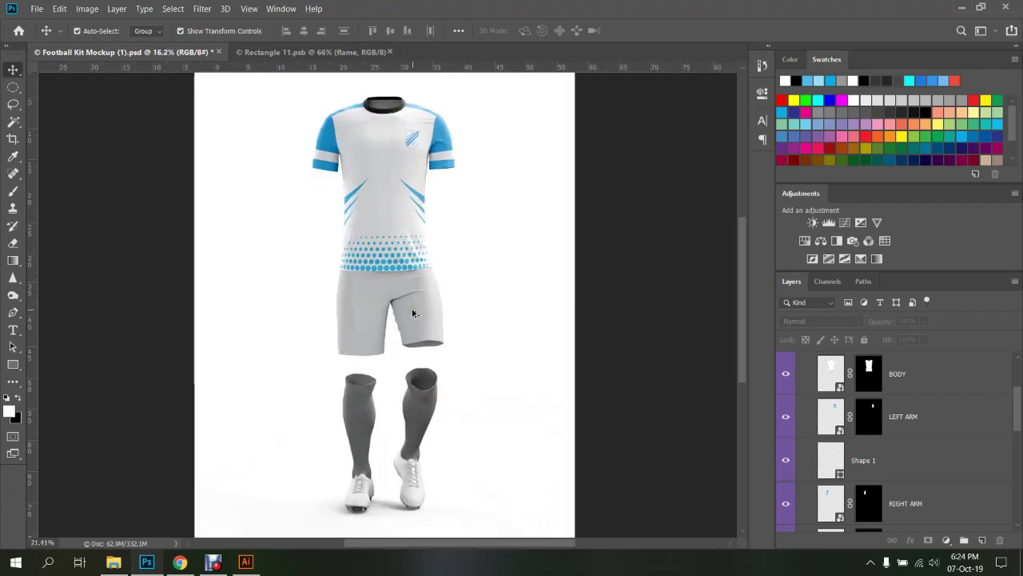
scroll(413, 313, "up", 3)
scroll(363, 288, "down", 3)
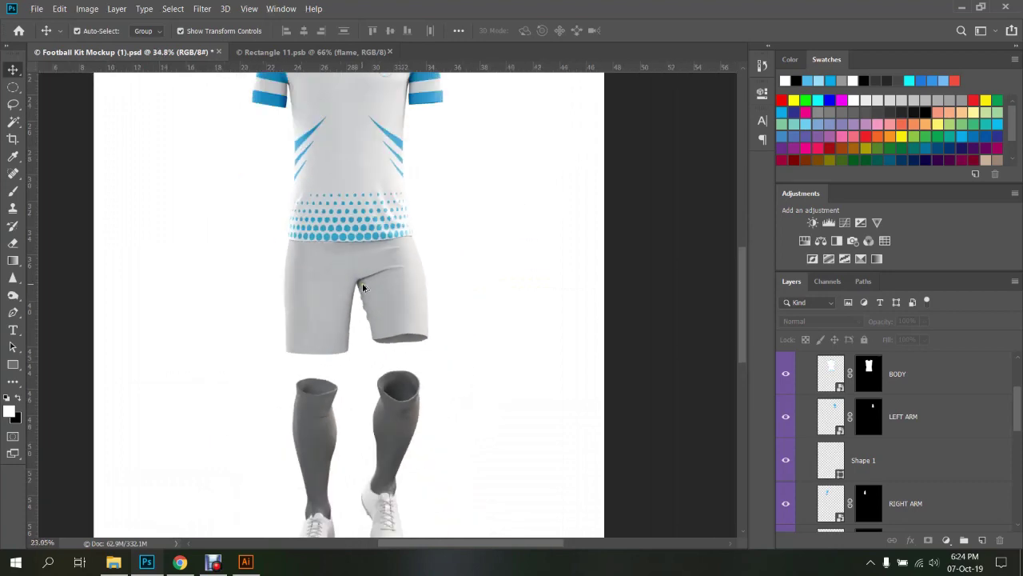
scroll(363, 287, "down", 2)
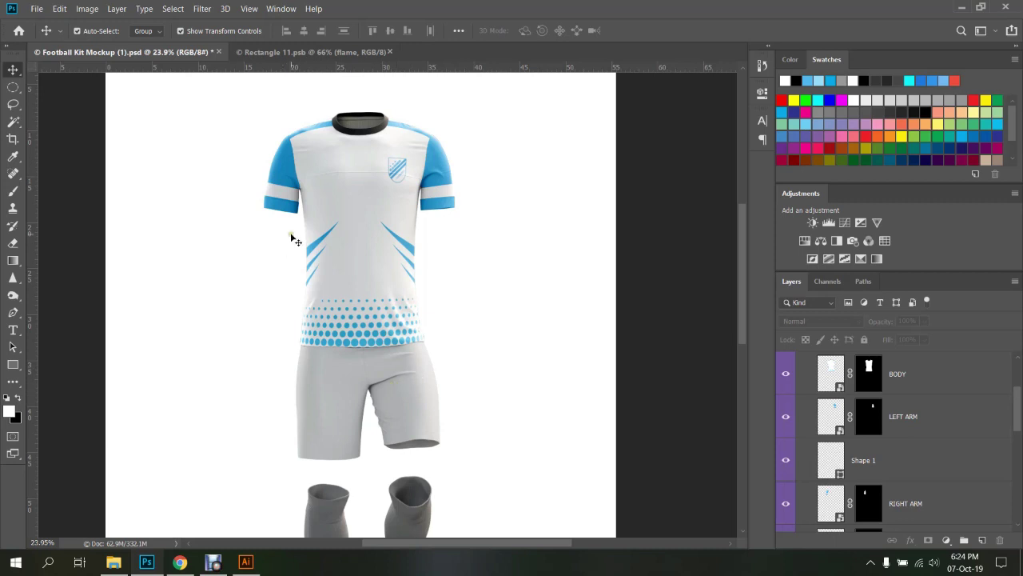
scroll(912, 484, "down", 3)
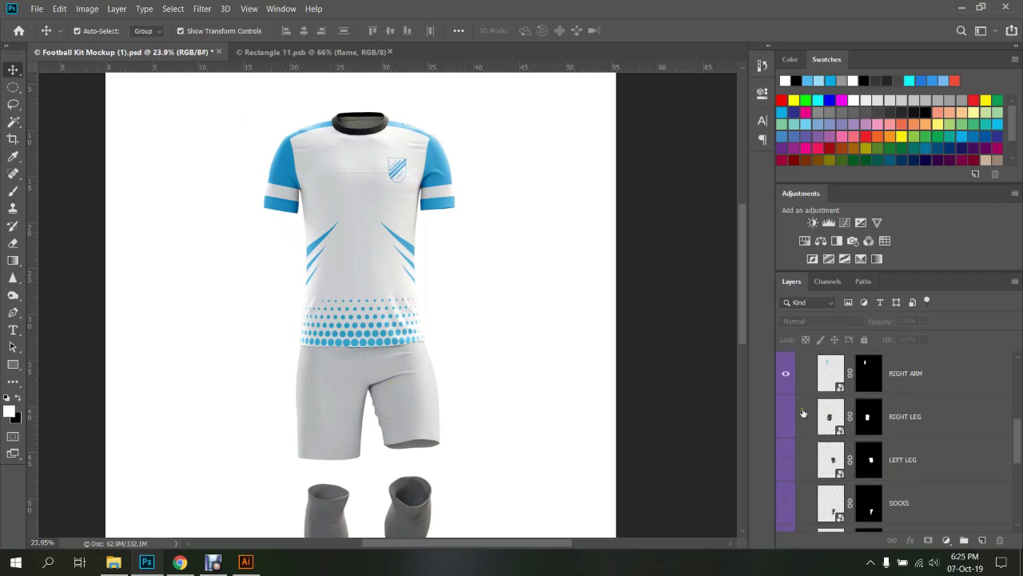
Open the RIGHT LEG smart object, delete the oval, and fill Слой 1 white and lock it
left_click(786, 416)
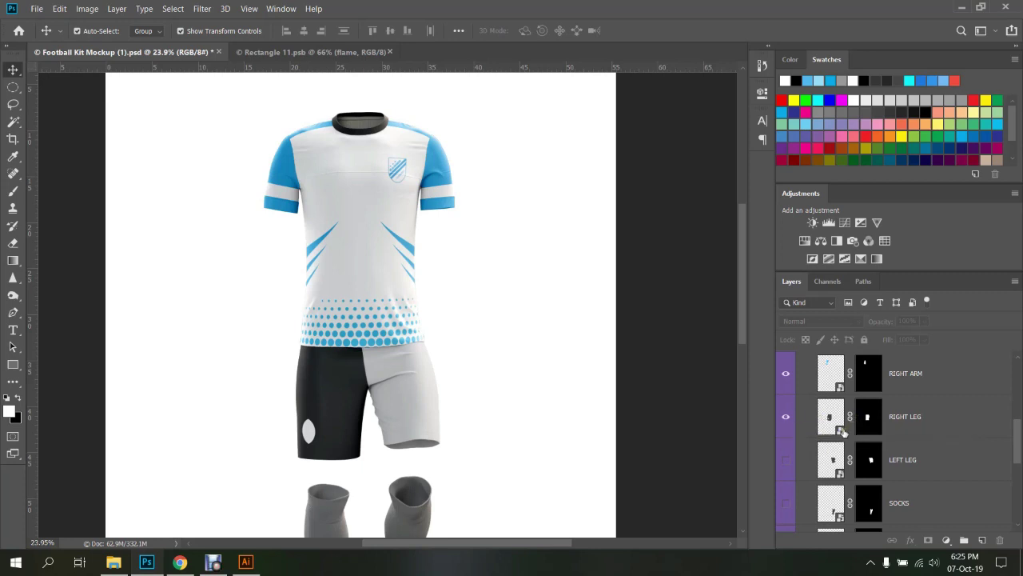
left_click(841, 430)
double_click(841, 430)
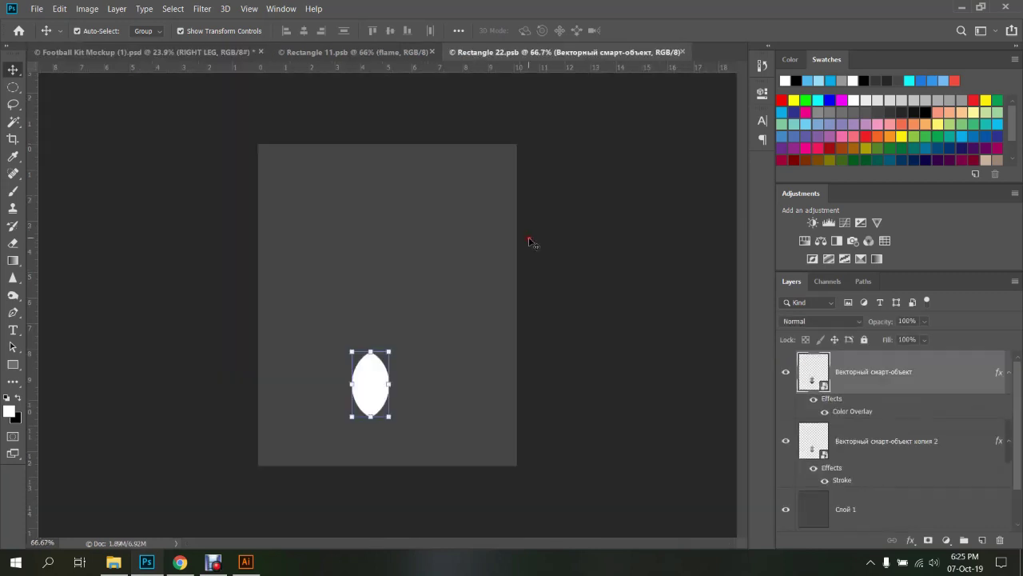
left_click(889, 432)
scroll(892, 442, "down", 2)
key("Delete")
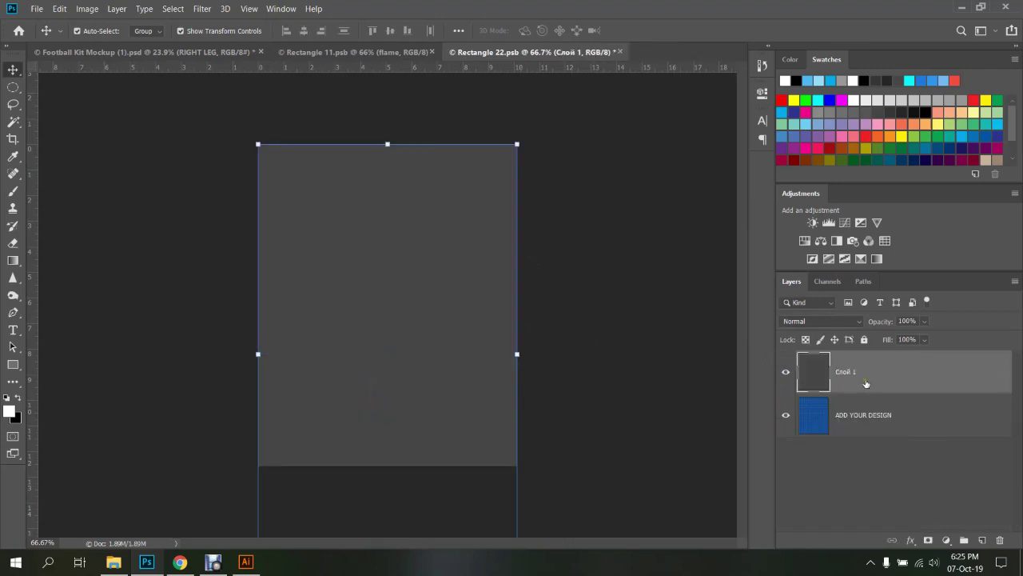
key("alt+BackSpace")
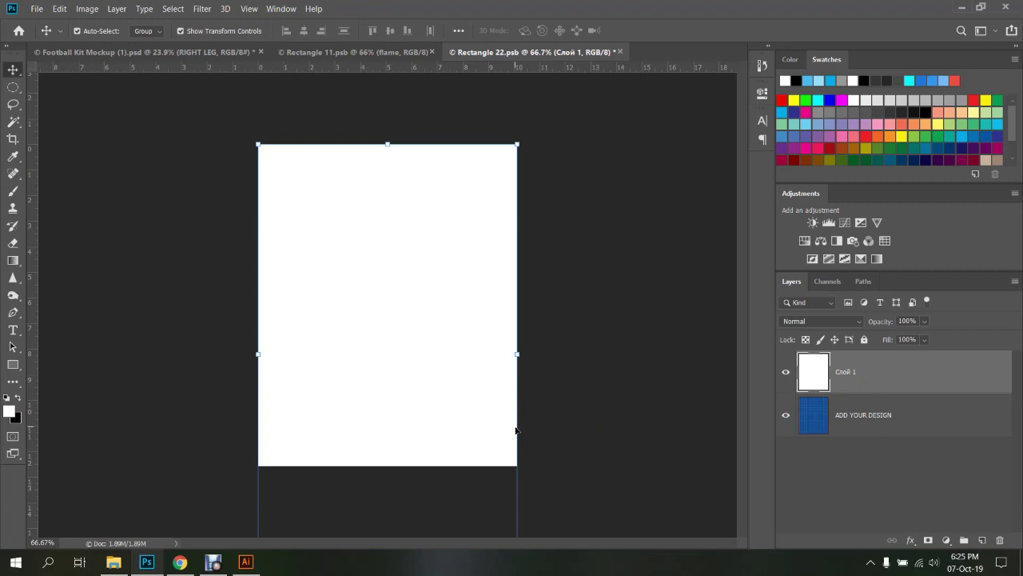
left_click(863, 339)
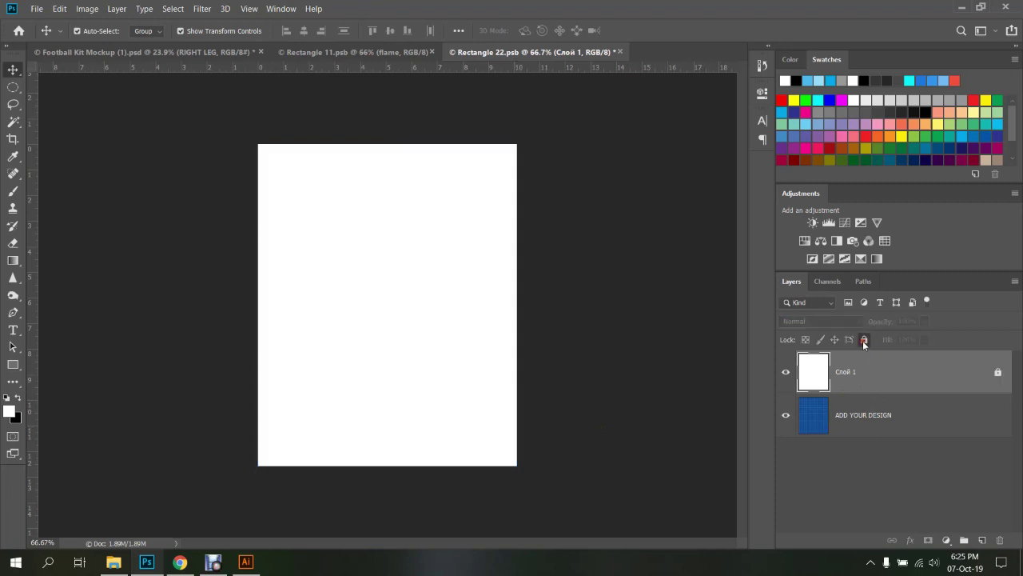
Copy the flame group from Rectangle 11 into Rectangle 22, save, and check the shorts on the mockup
left_click(362, 52)
left_click(216, 346)
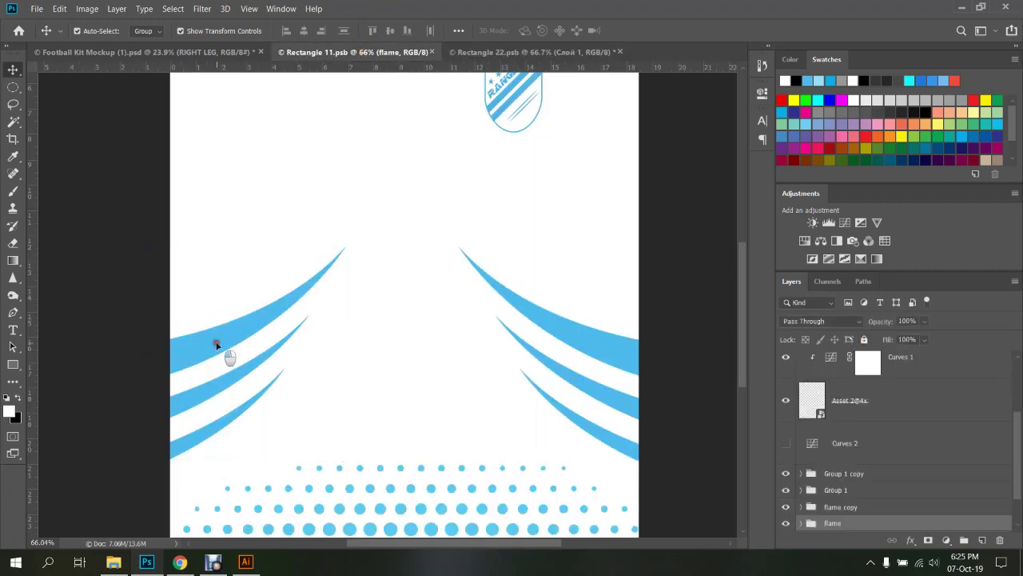
left_click_drag(215, 345, 330, 343)
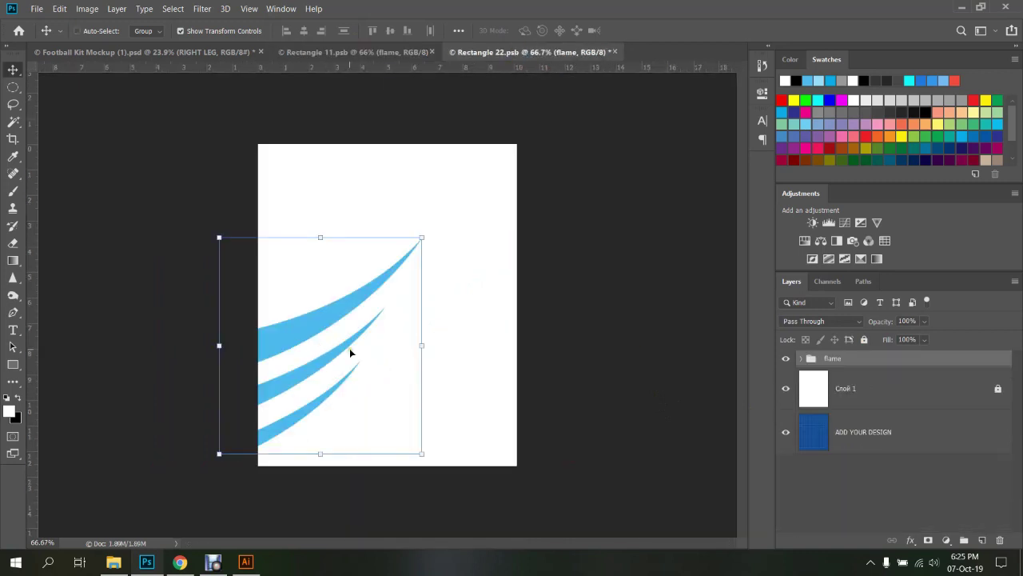
key("ctrl+s")
left_click(173, 52)
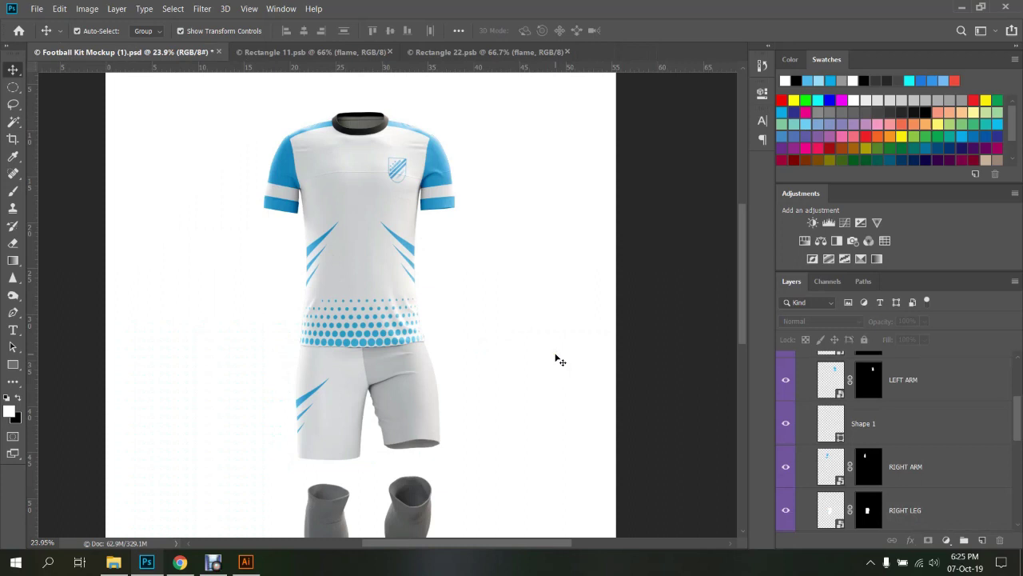
Sample the flame blue and fill the unlocked base layer Слой 1 with it
left_click(486, 52)
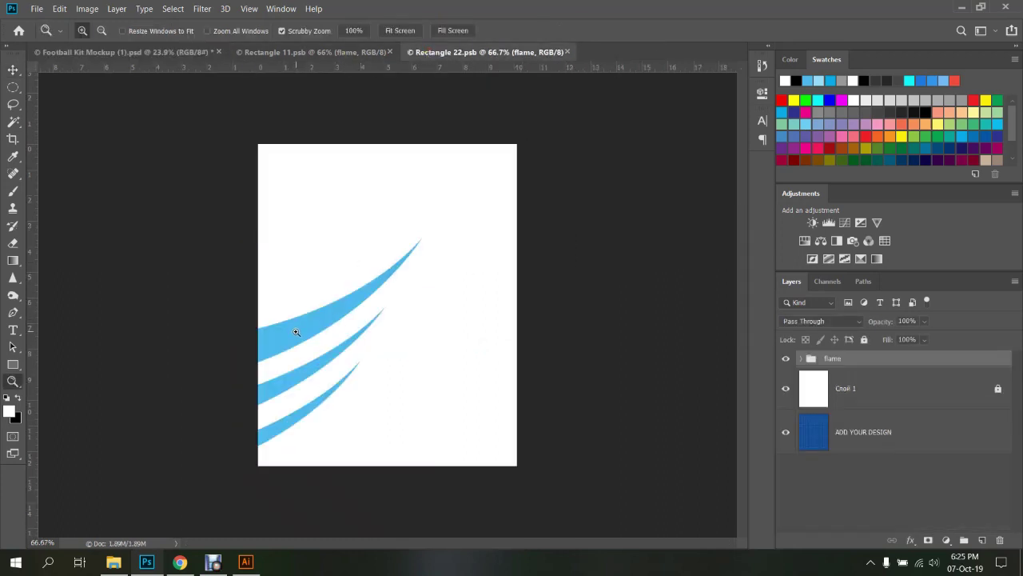
key("i")
left_click(296, 331)
left_click(857, 387)
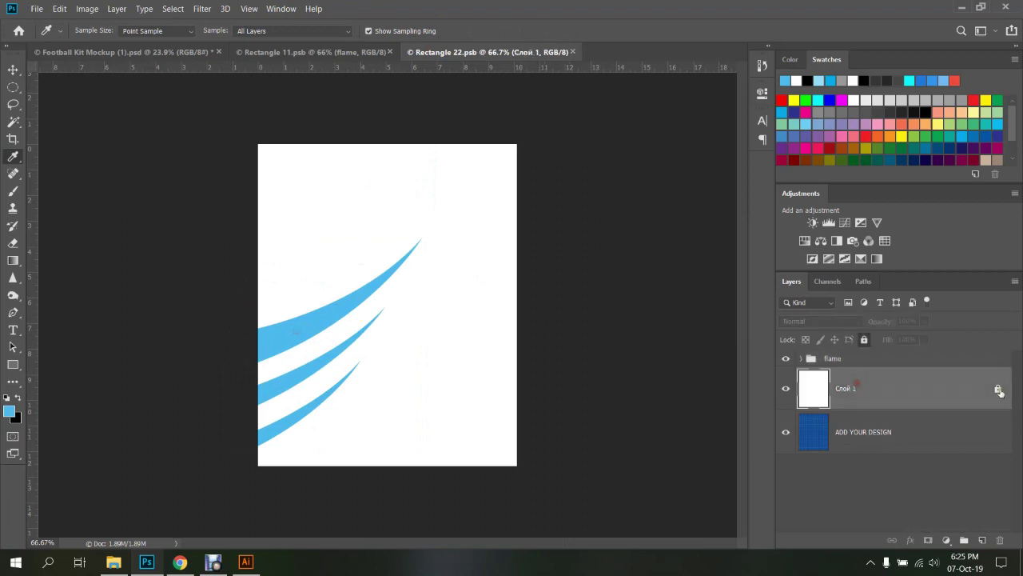
left_click(864, 340)
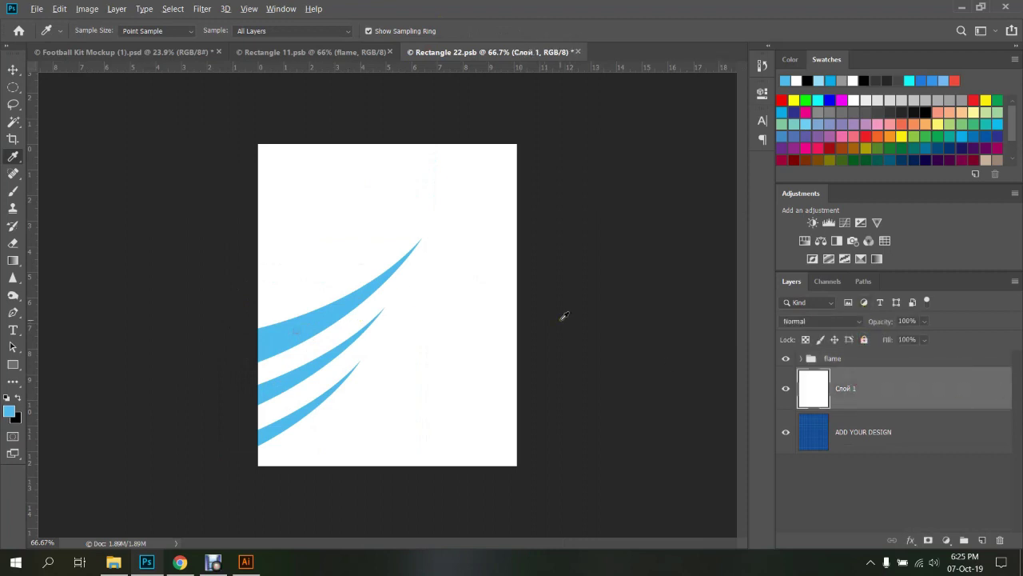
key("alt+BackSpace")
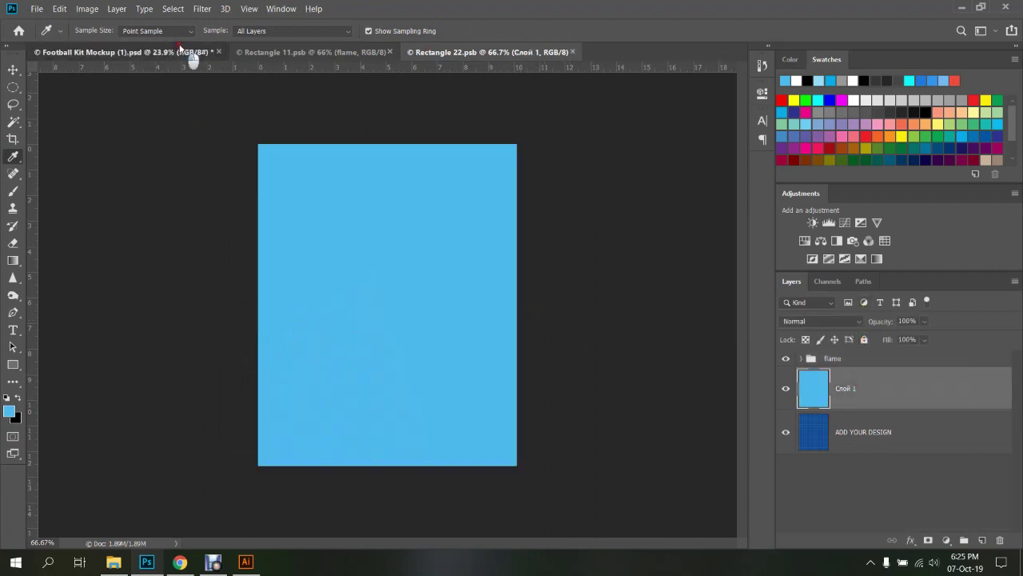
left_click(180, 50)
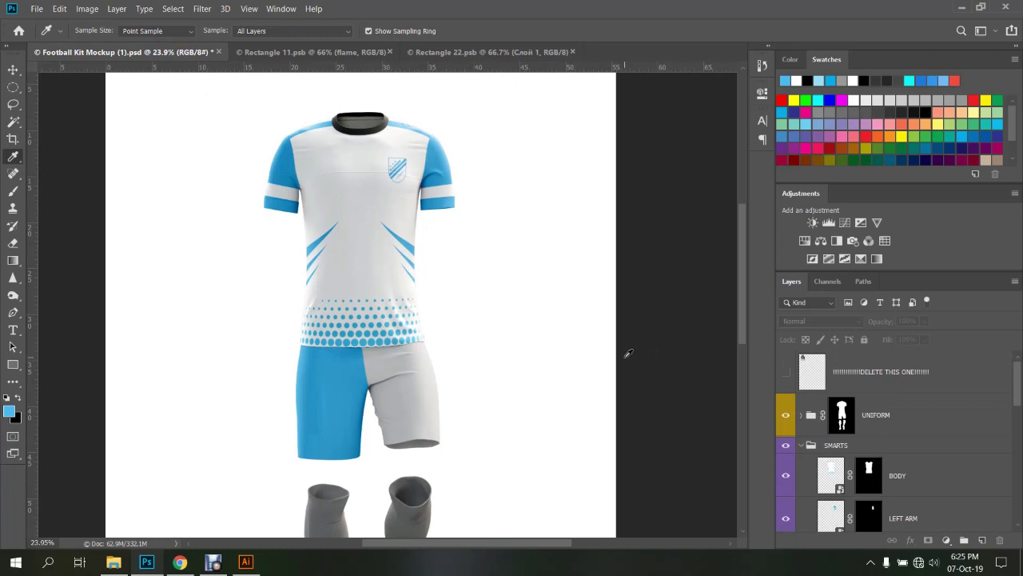
Fill the three Shape 4 flame layers white and save the shorts design
left_click(443, 51)
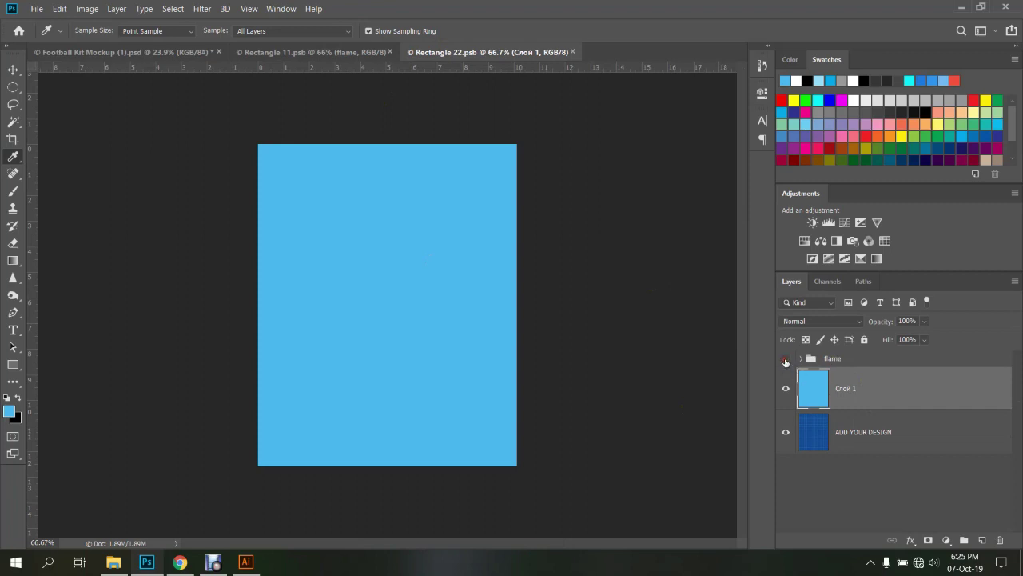
left_click(786, 359)
left_click(857, 364)
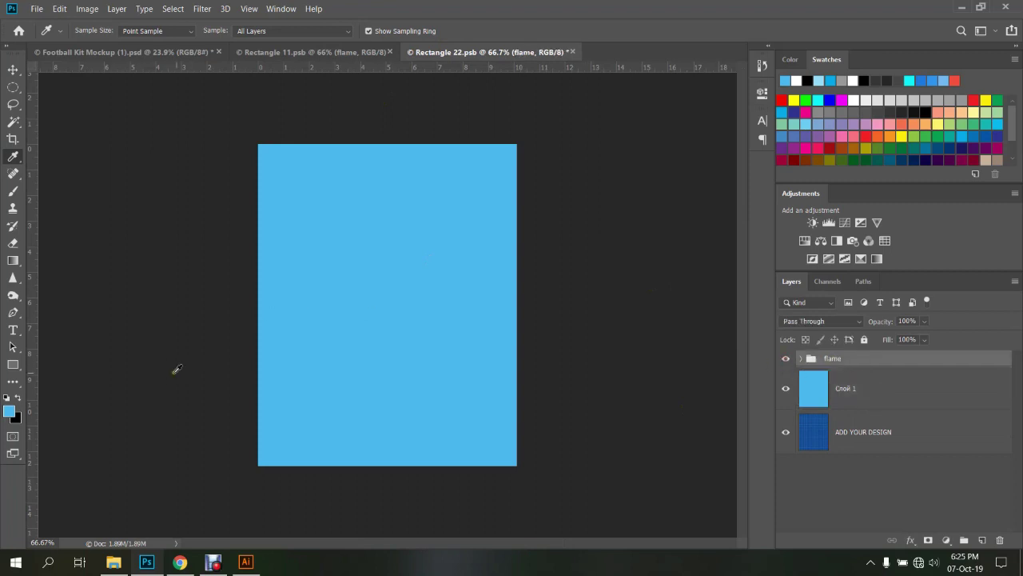
key("d")
key("x")
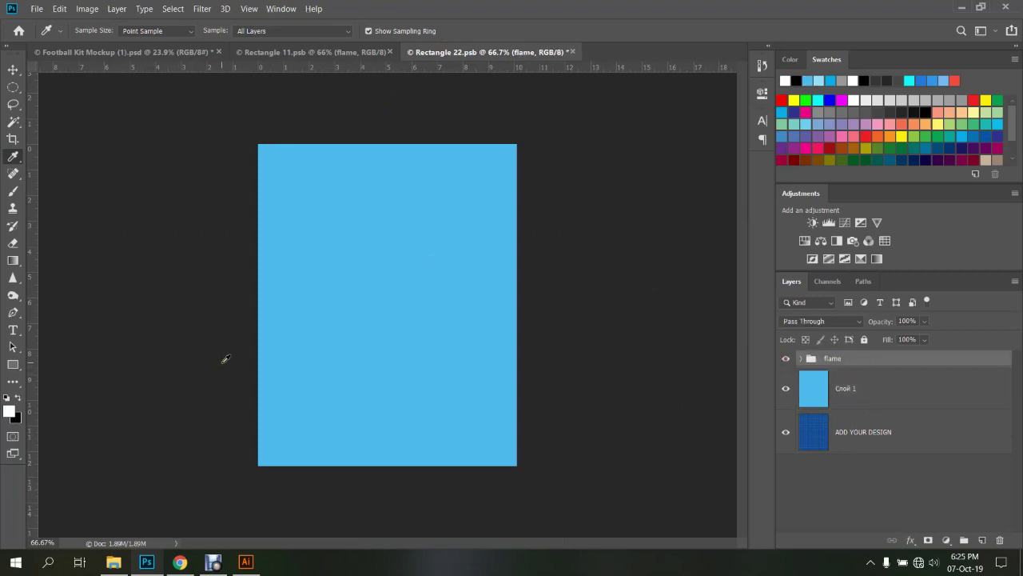
left_click(801, 358)
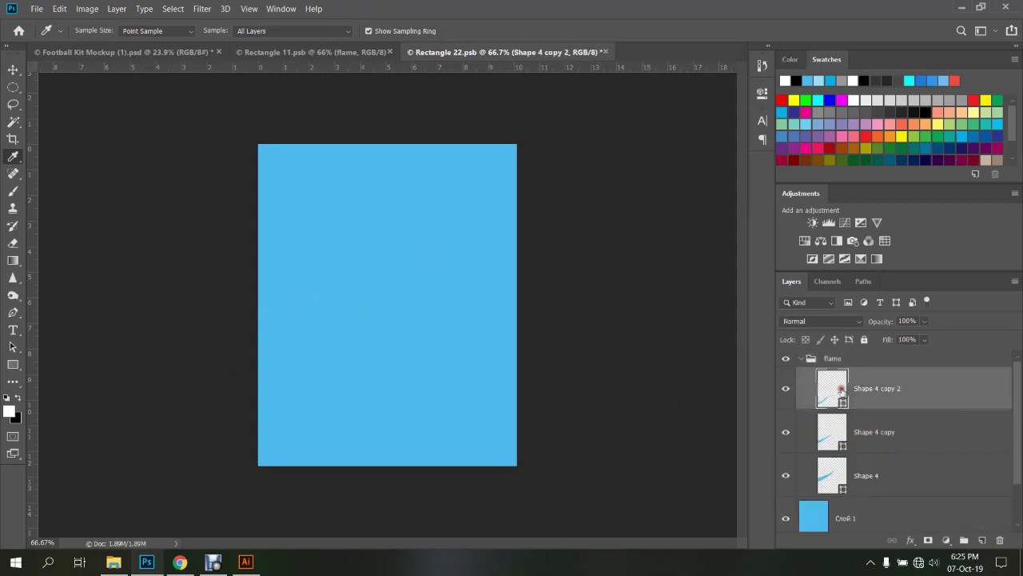
left_click(841, 389)
key("alt+BackSpace")
left_click(872, 430)
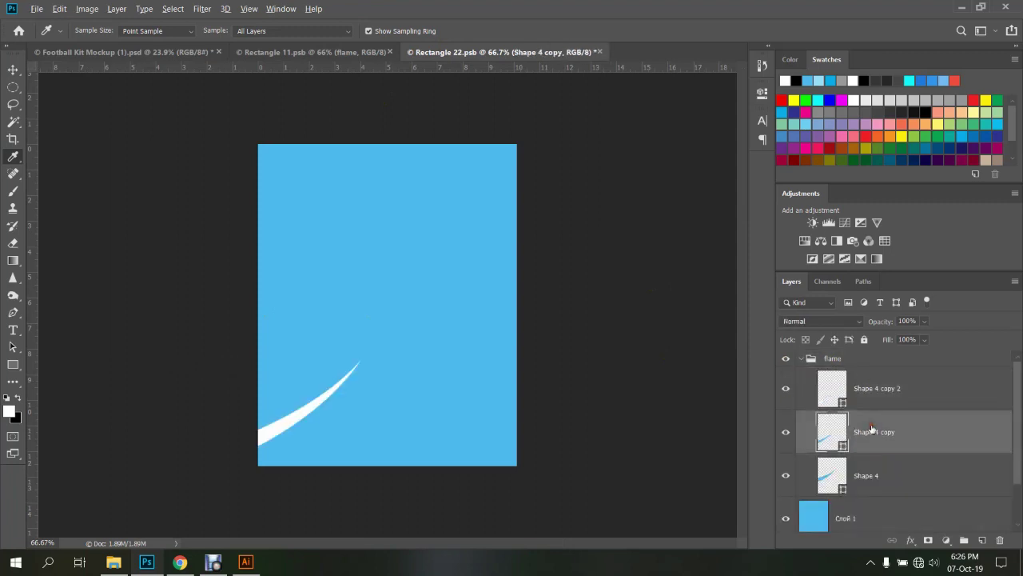
key("alt+BackSpace")
left_click(852, 493)
key("alt+BackSpace")
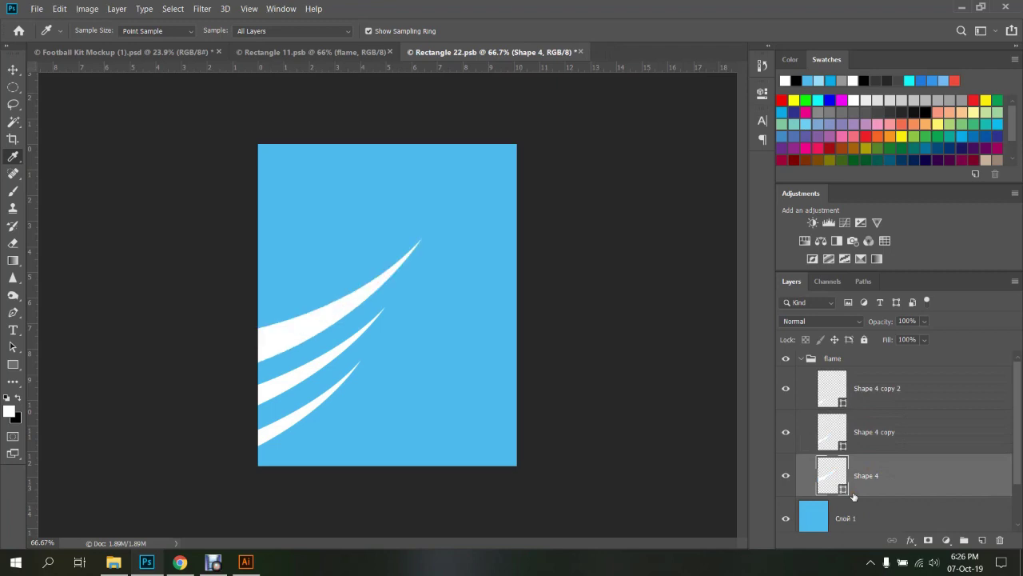
key("ctrl+s")
Review the blue shorts with white flames on the kit mockup
left_click(271, 53)
left_click(204, 51)
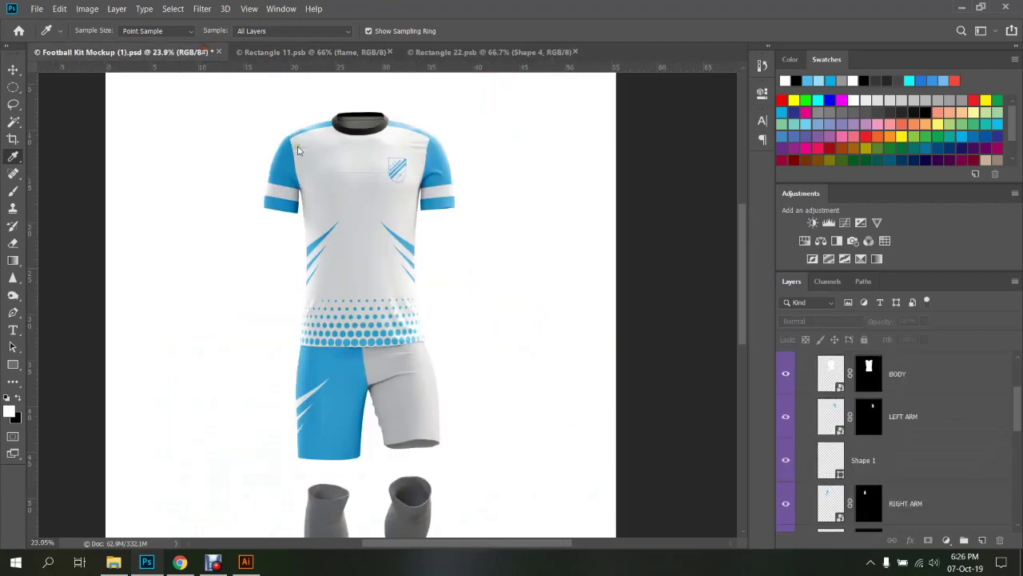
left_click(194, 366)
key("v")
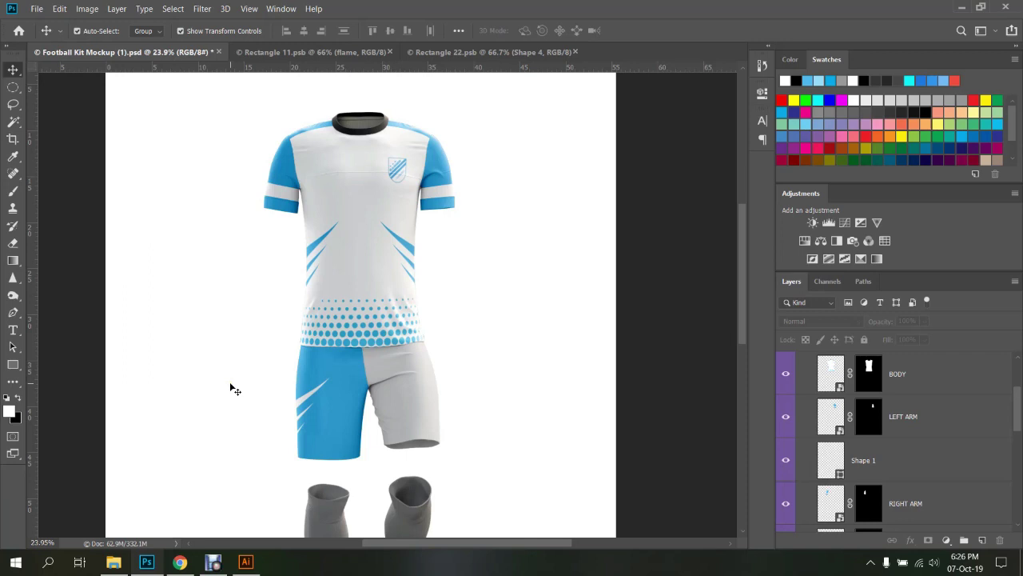
Enlarge the shorts' flame group to about 116%, save, and check the mockup
left_click(466, 51)
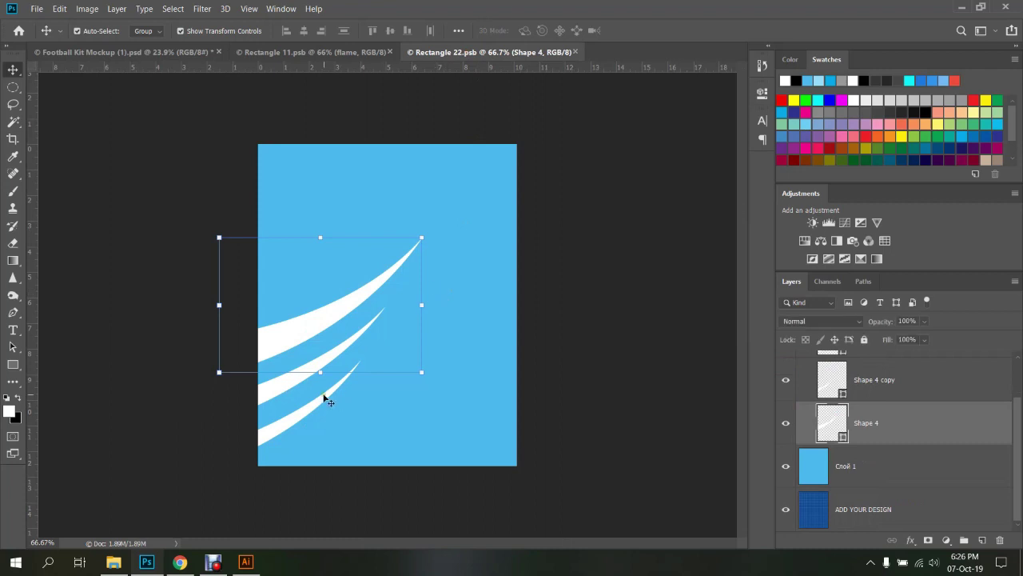
scroll(910, 373, "up", 2)
left_click(863, 359)
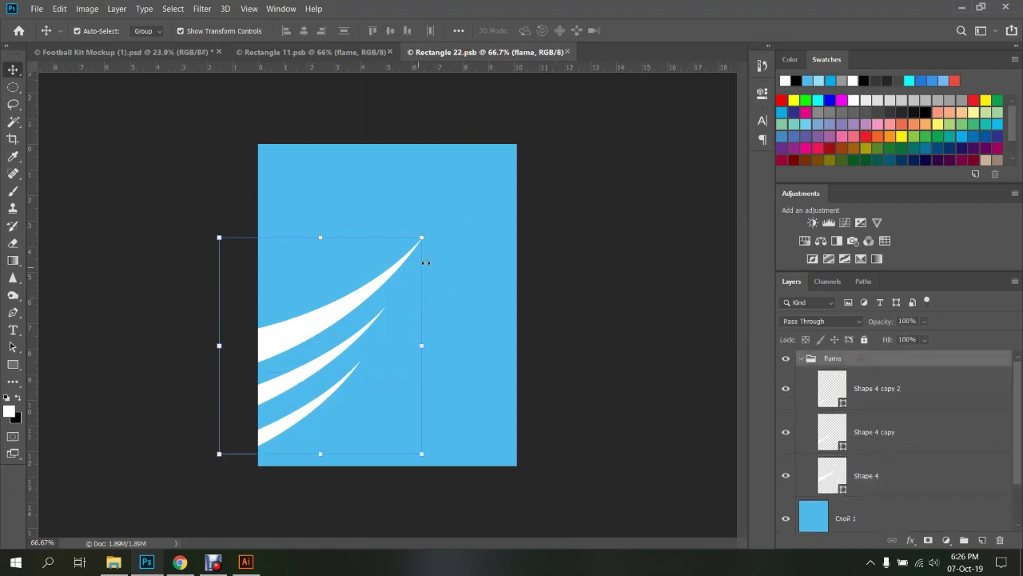
left_click_drag(421, 238, 499, 188)
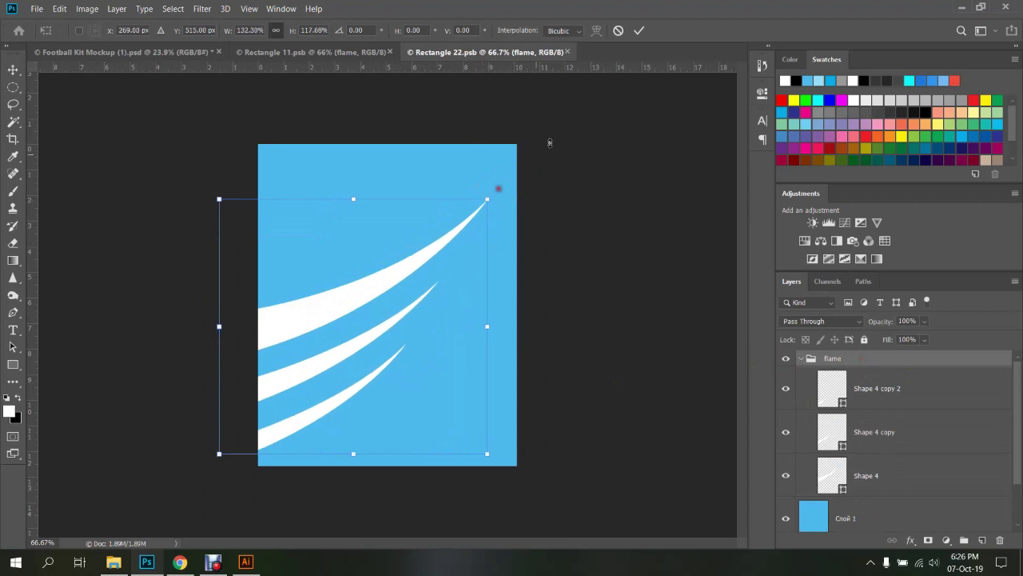
left_click(639, 30)
key("ctrl+s")
left_click(170, 55)
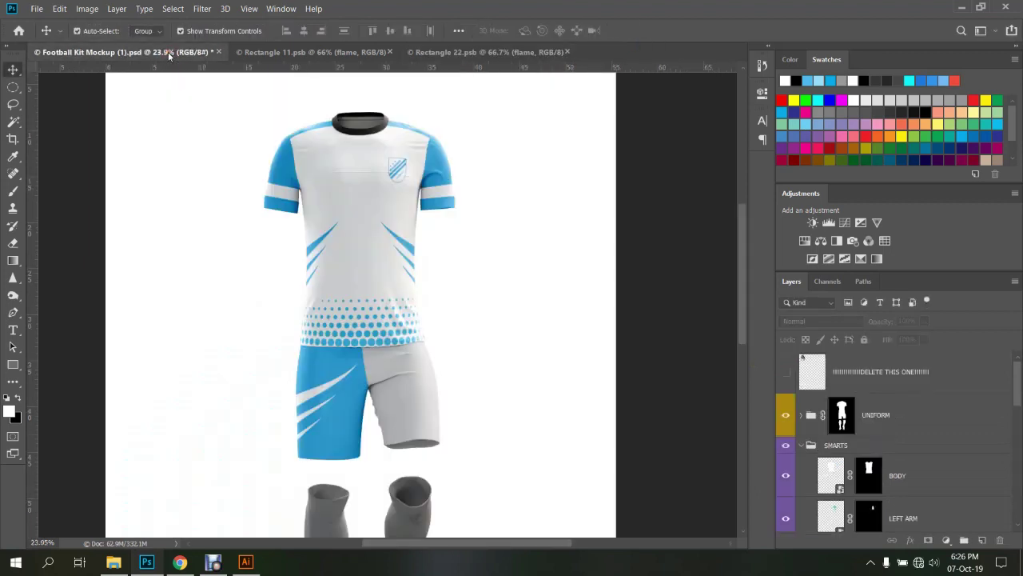
Shrink the flame group toward the lower left, save, and review it on the mockup
left_click(472, 52)
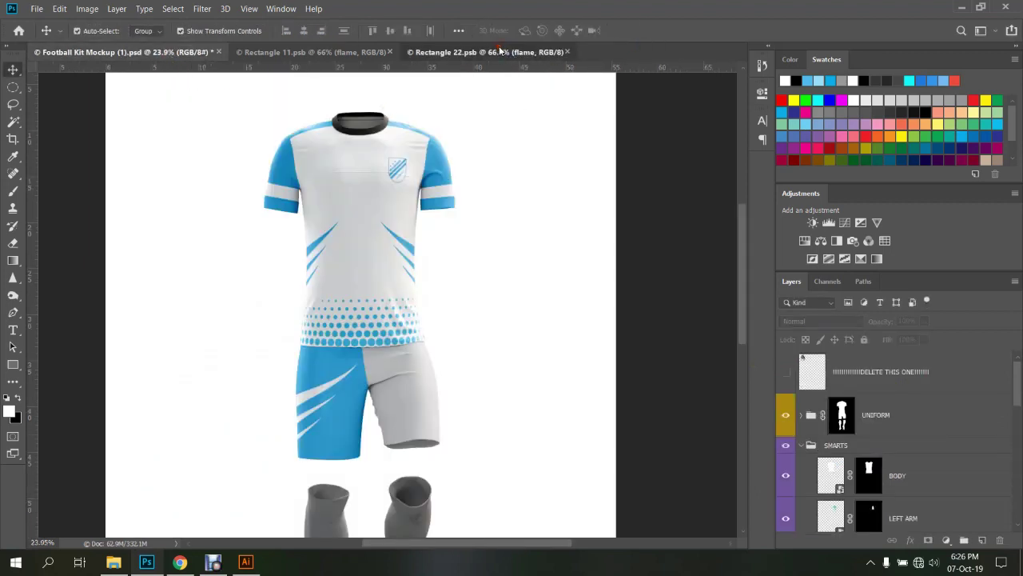
key("ctrl+t")
mouse_move(487, 200)
left_mouse_down()
mouse_move(429, 235)
mouse_move(424, 217)
left_mouse_up()
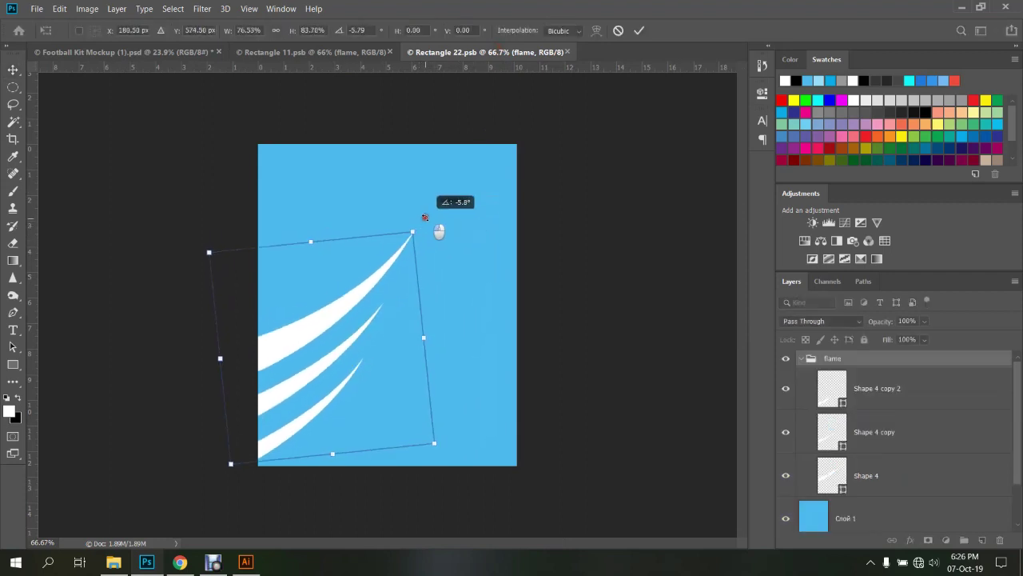
key("ctrl+s")
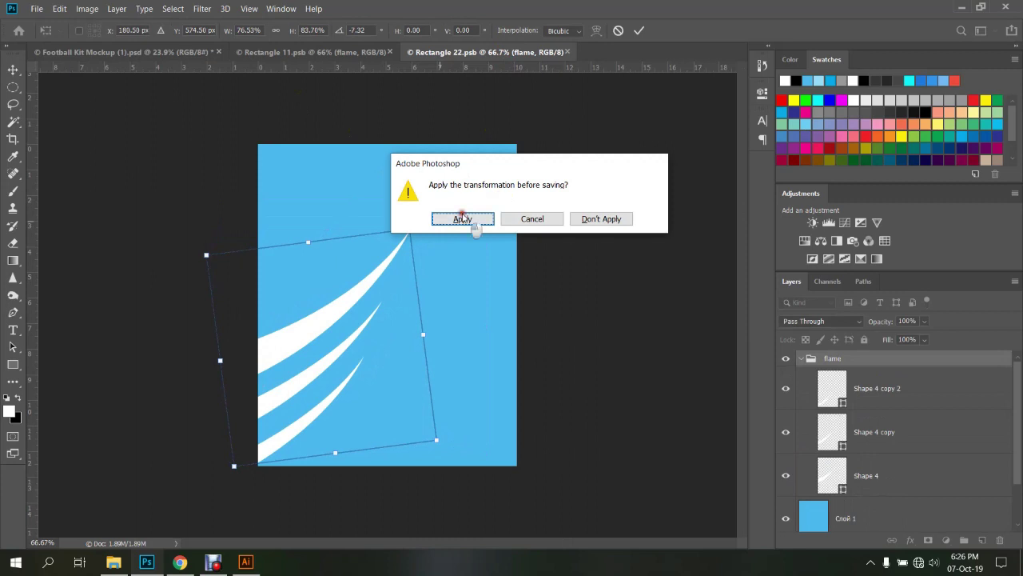
left_click(470, 219)
left_click(173, 53)
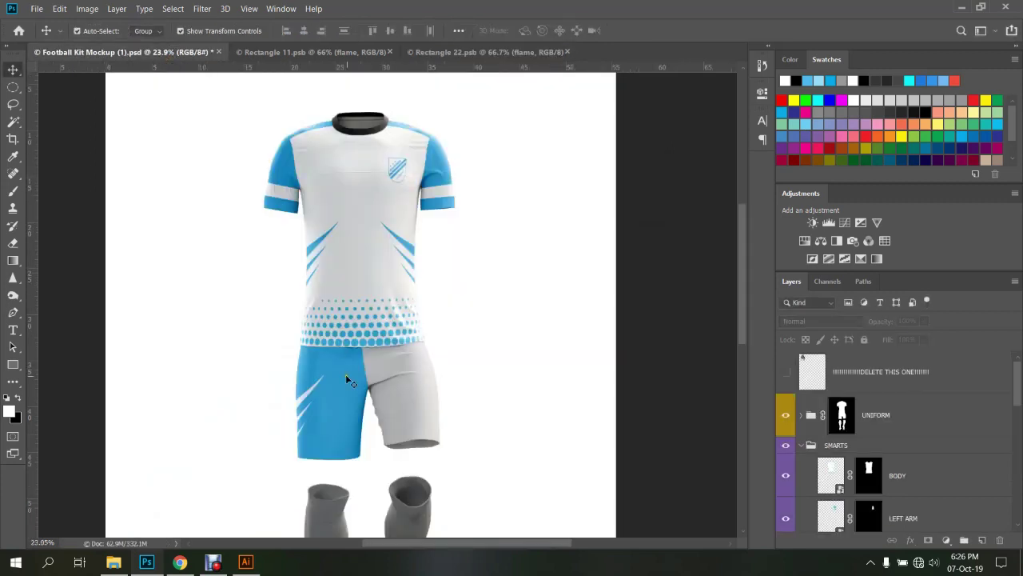
left_click(485, 52)
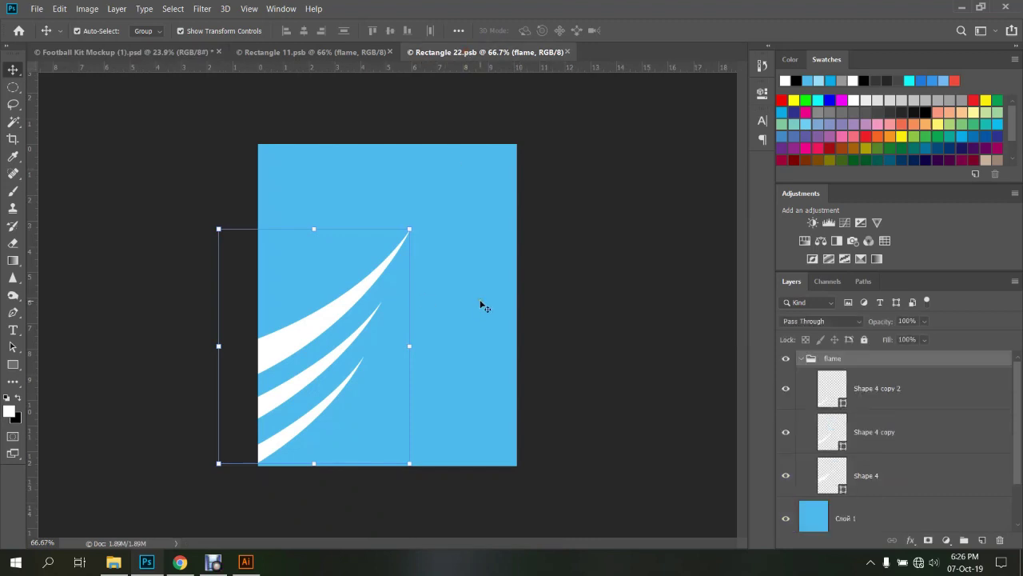
Show the LEFT LEG layer on the mockup and open its smart object design
left_click(124, 52)
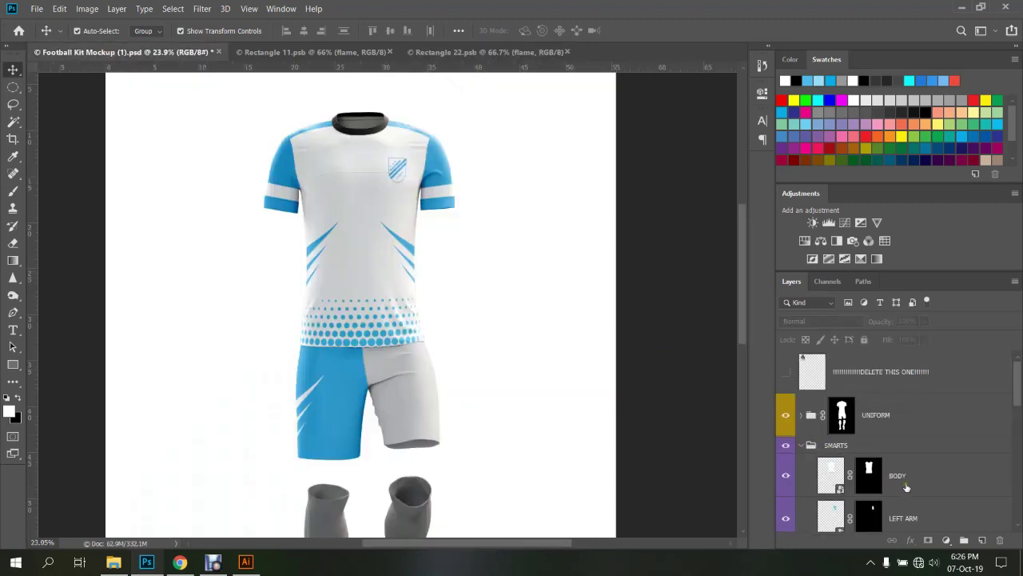
scroll(906, 485, "down", 2)
scroll(822, 508, "down", 1)
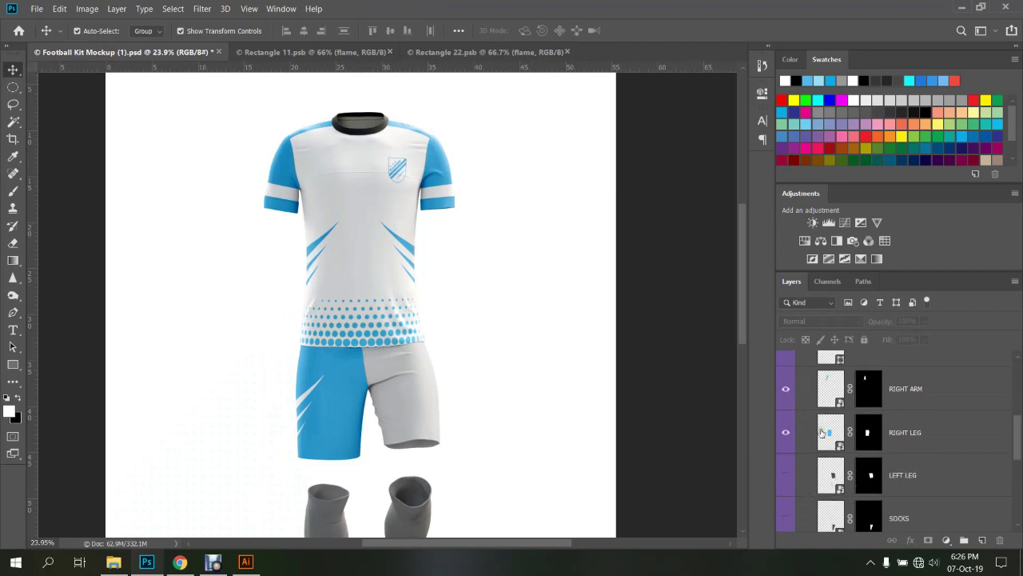
left_click(784, 472)
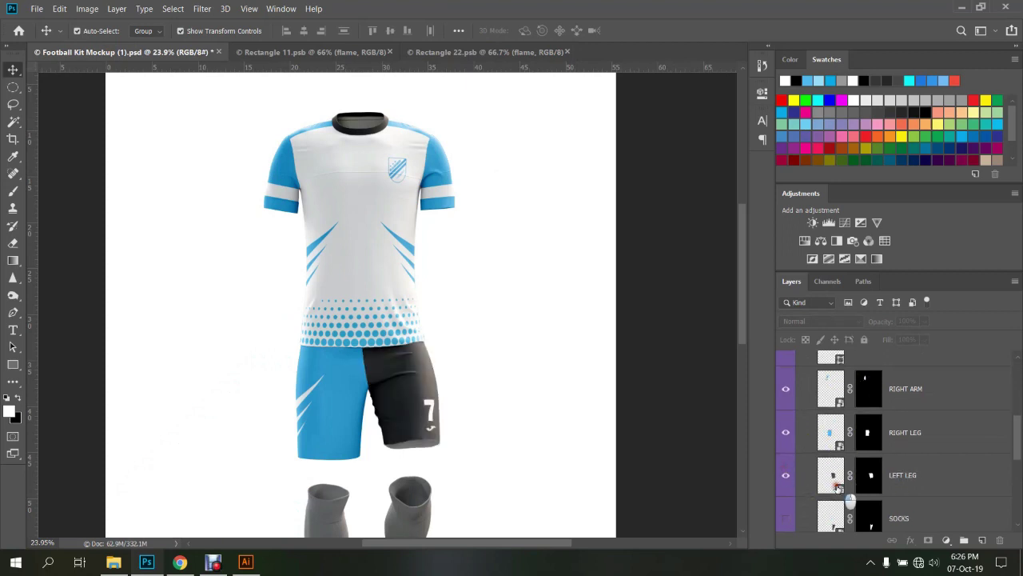
double_click(833, 480)
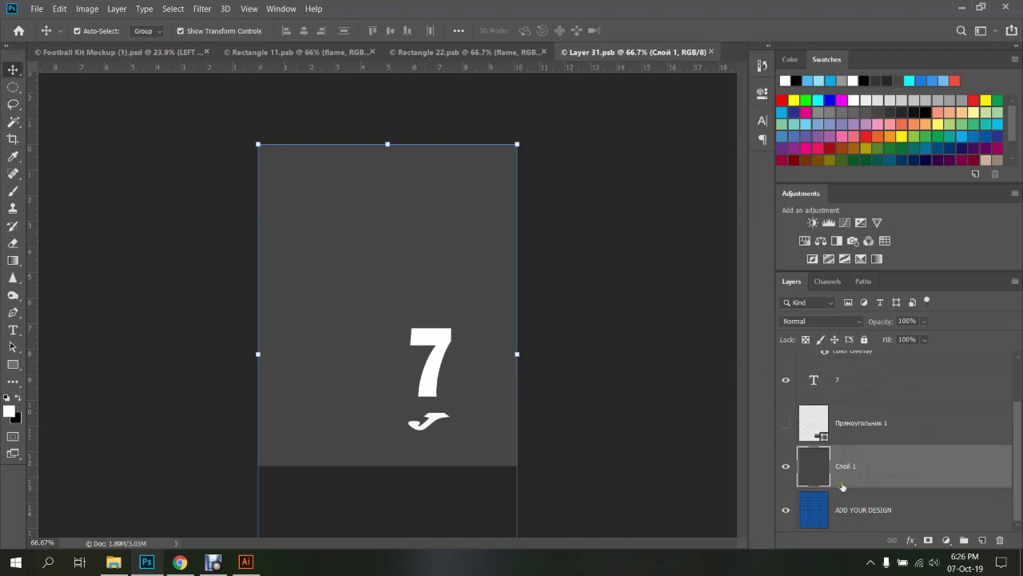
Delete the swoosh logo and rectangle layers, keeping only the number 7
left_click(836, 381)
scroll(855, 388, "up", 2)
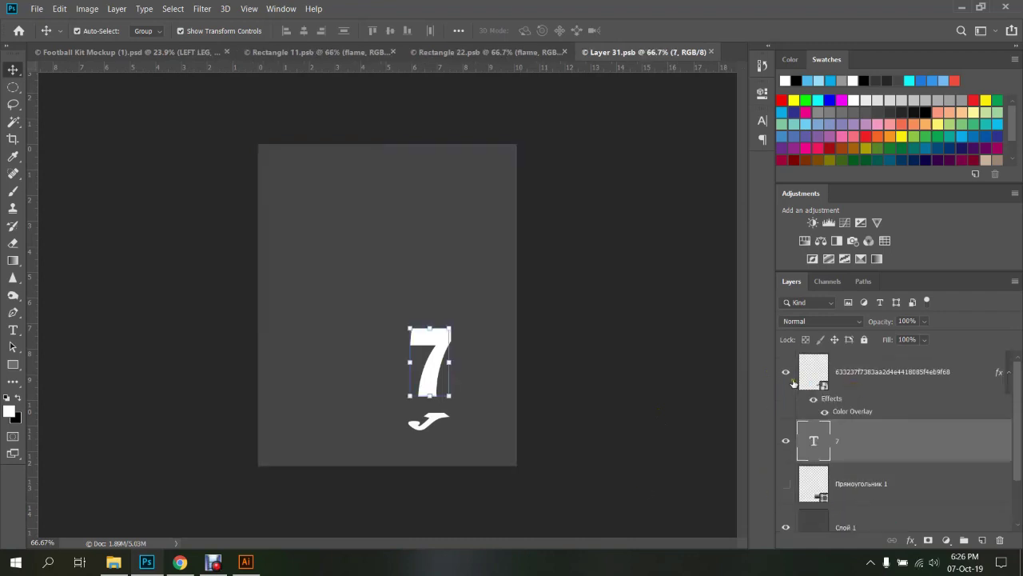
left_click(786, 372)
left_click(879, 383)
left_click(870, 486, "shift")
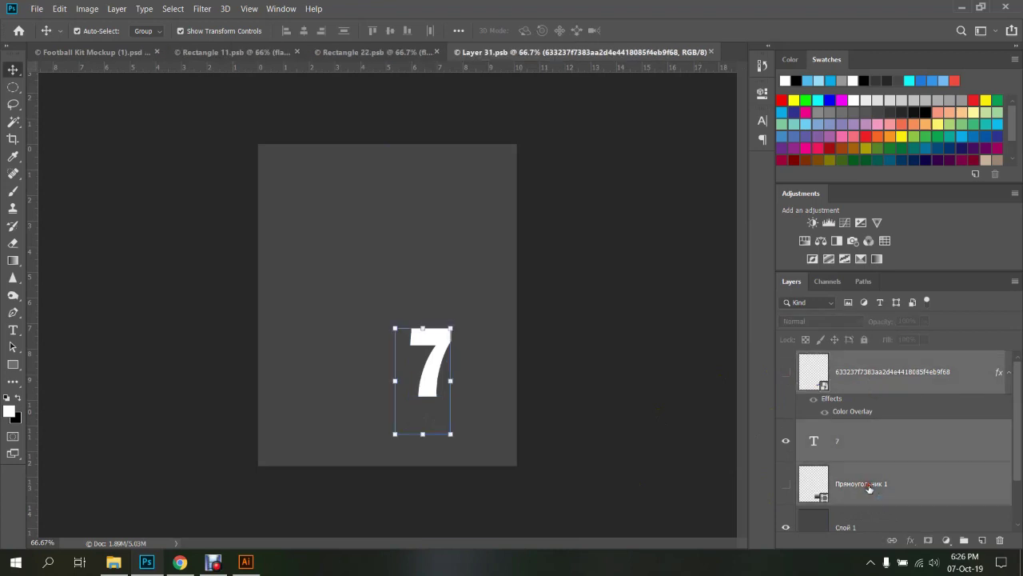
left_click(871, 441, "ctrl")
key("Delete")
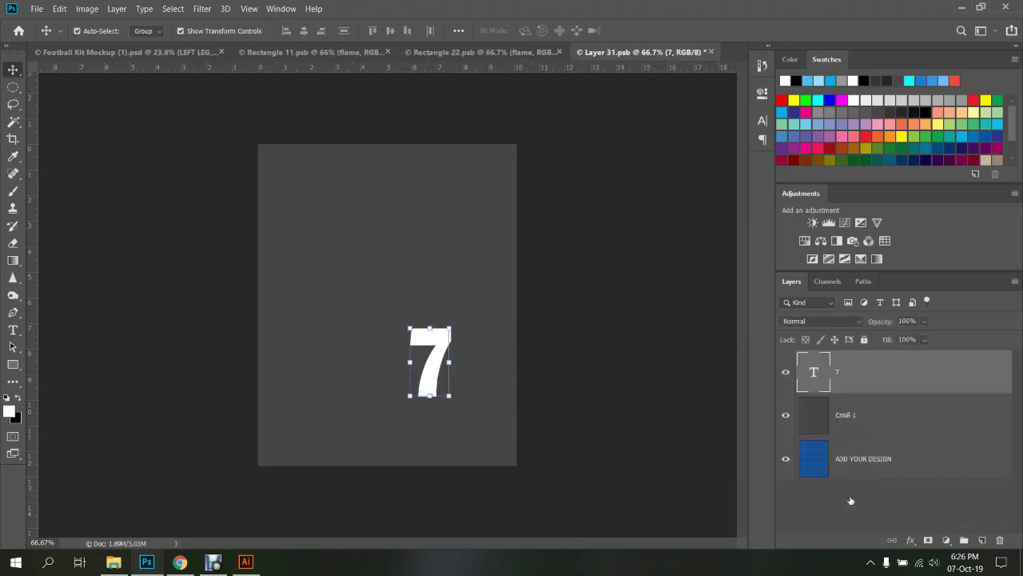
Fill the grey Слой 1 background with white, then delete that layer
left_click(859, 420)
key("alt+BackSpace")
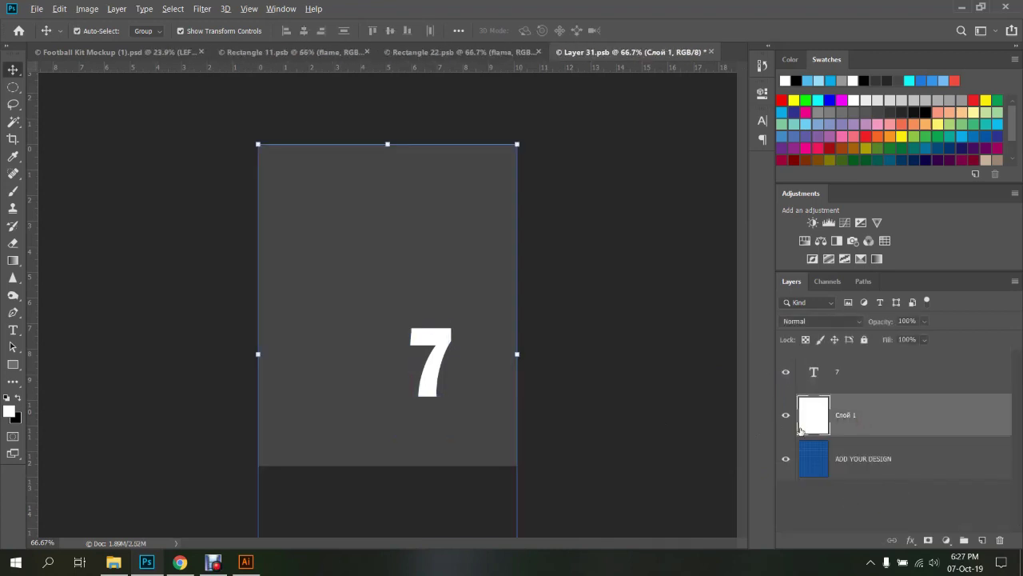
left_click(821, 372)
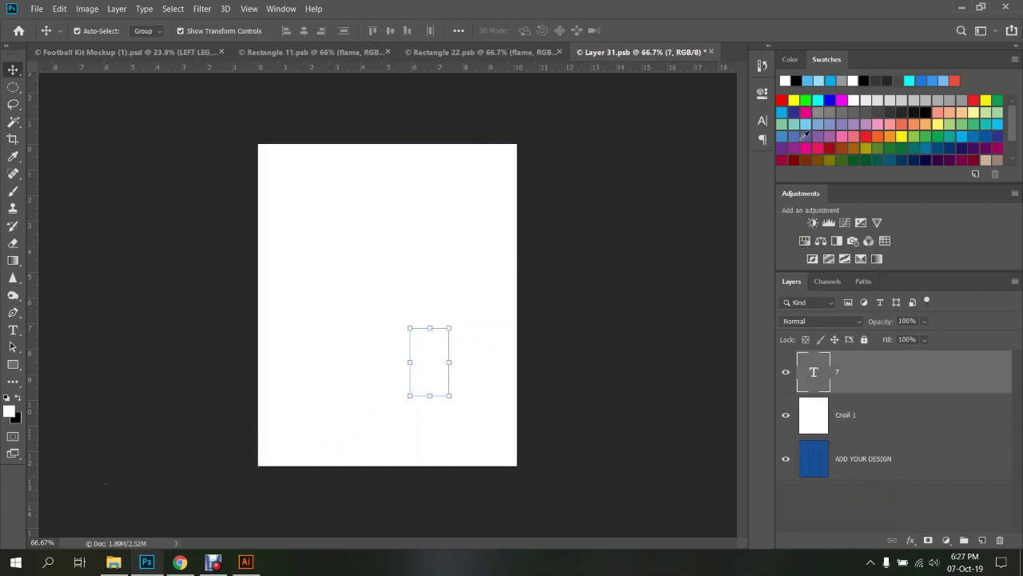
left_click(869, 421)
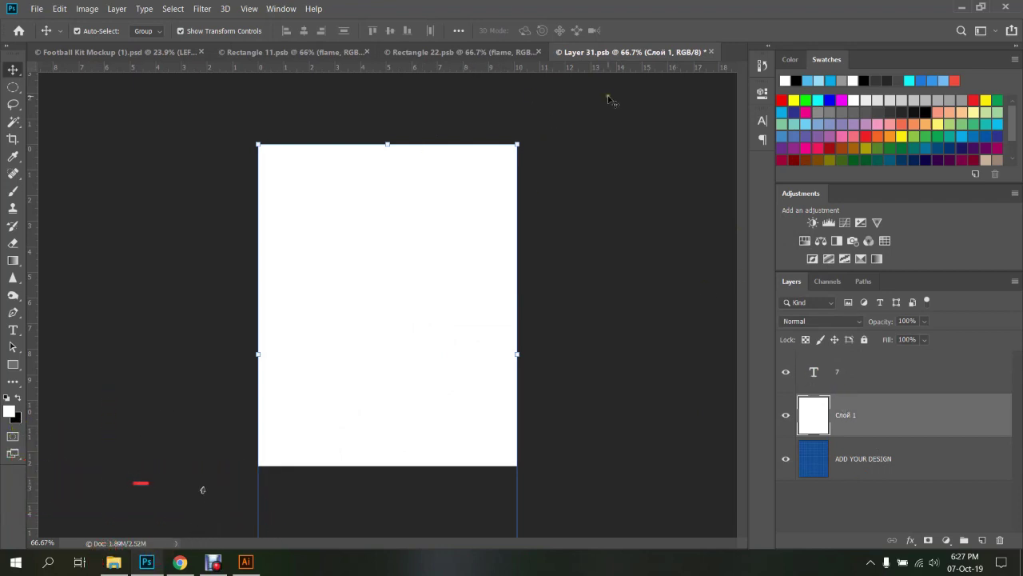
left_click(1000, 541)
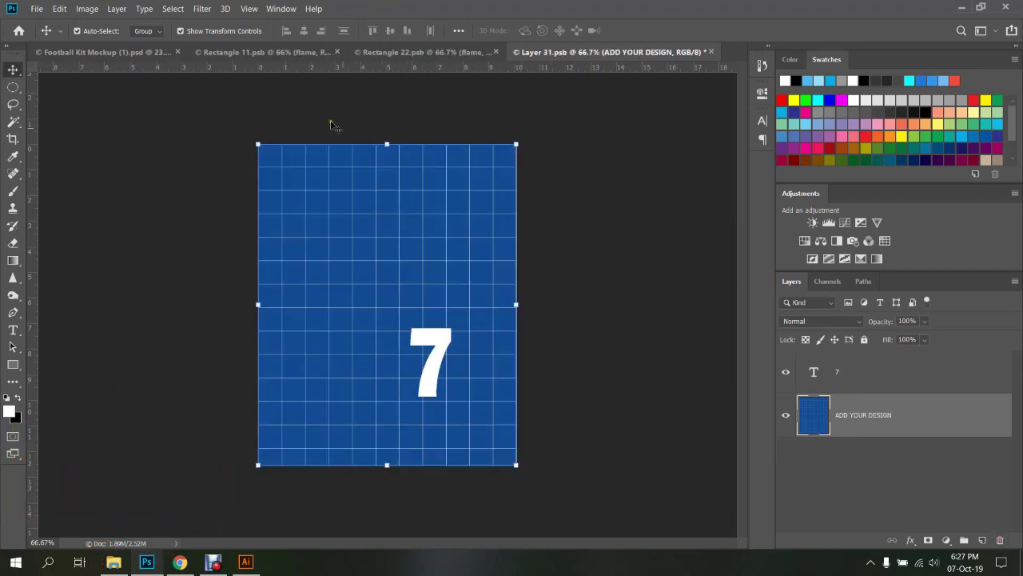
left_click(407, 53)
Copy the flame group and blue Слой 1 background into Layer 31 beneath the 7, then save
left_click(801, 359)
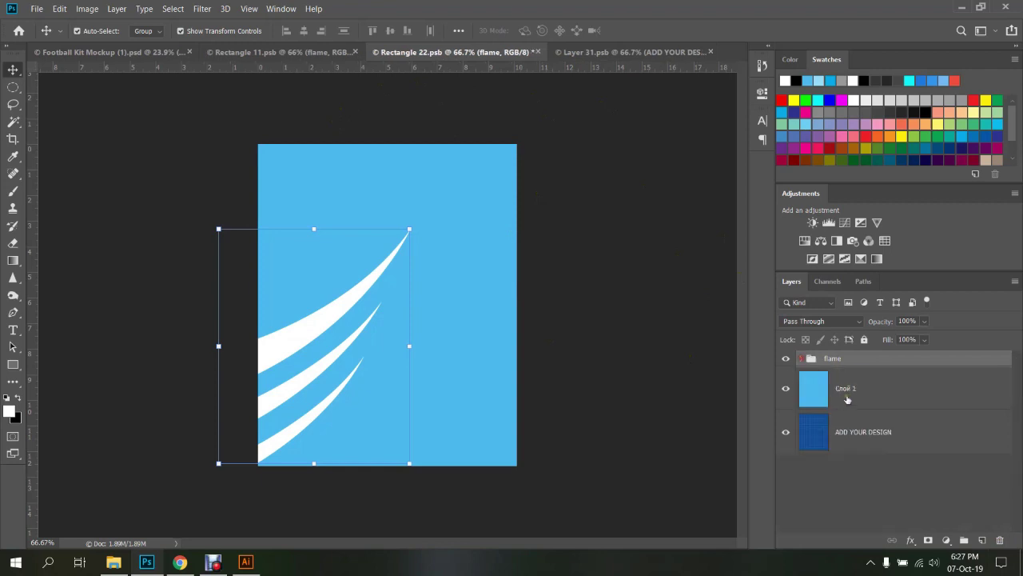
left_click(860, 391)
mouse_move(820, 395)
left_mouse_down()
mouse_move(583, 53)
mouse_move(418, 266)
mouse_move(385, 287)
mouse_move(394, 342)
mouse_move(388, 234)
mouse_move(377, 244)
left_mouse_up()
left_click(483, 50)
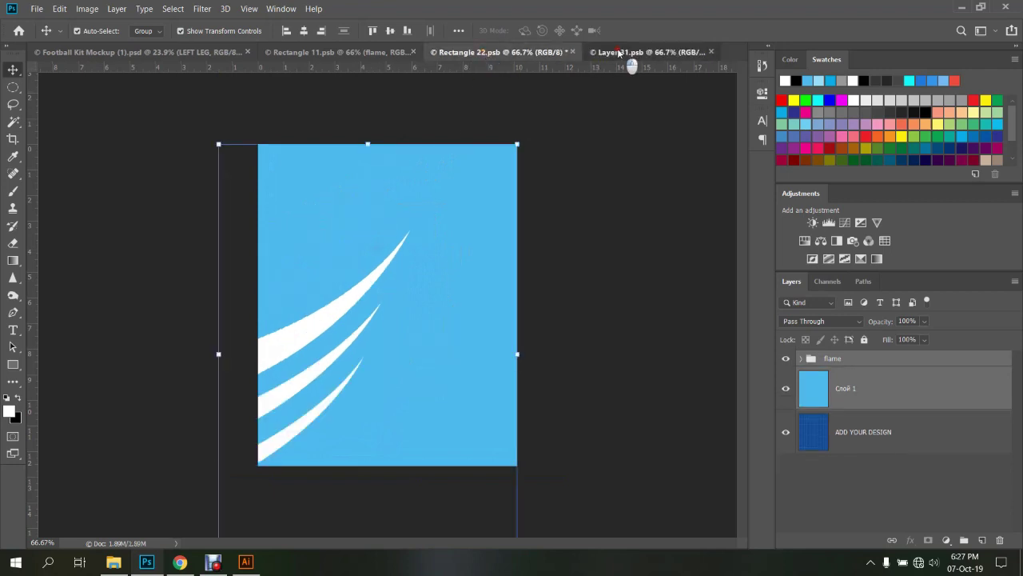
left_click(618, 52)
left_click_drag(356, 296, 402, 383)
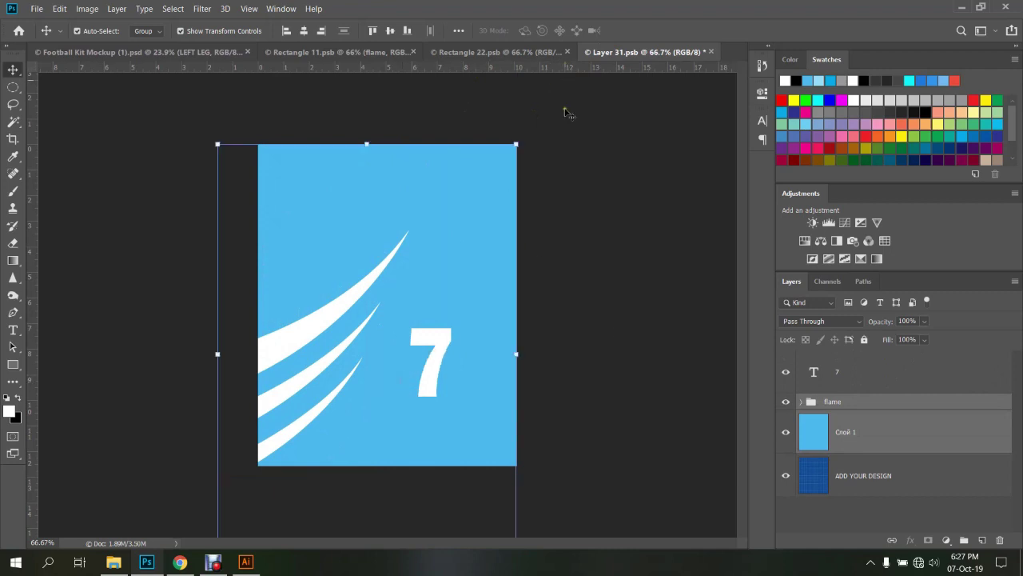
left_click(615, 364)
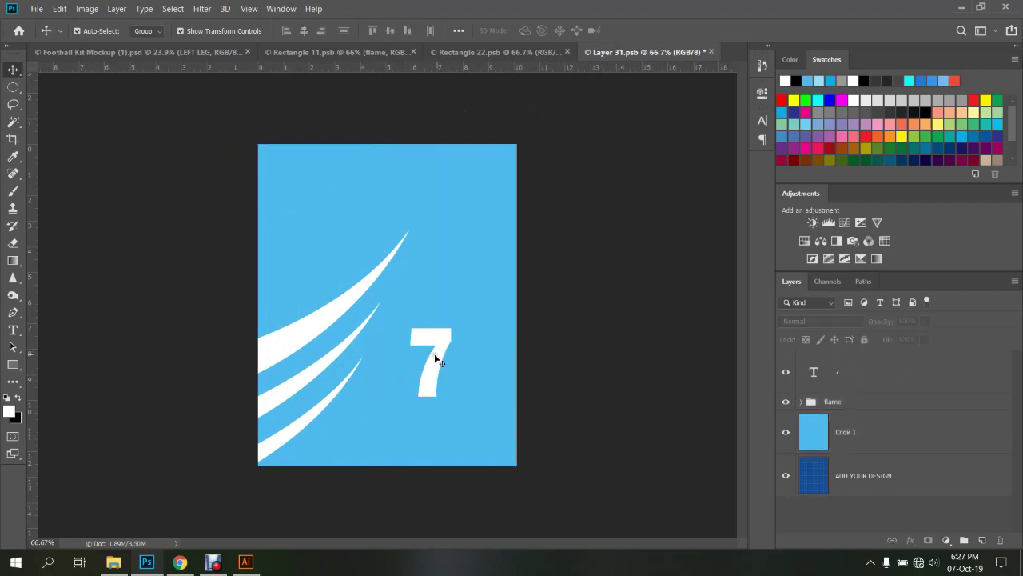
key("ctrl+s")
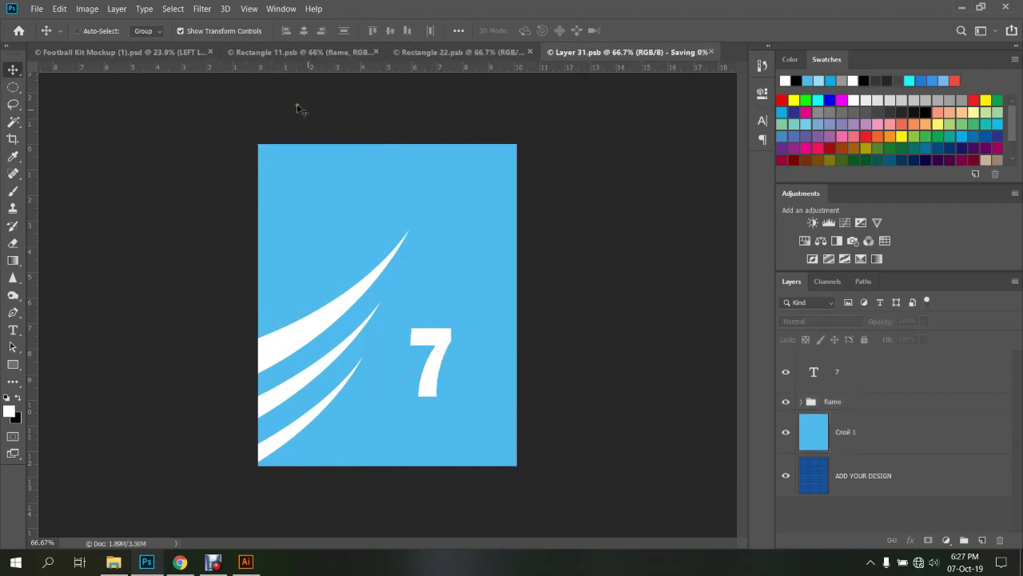
left_click(145, 51)
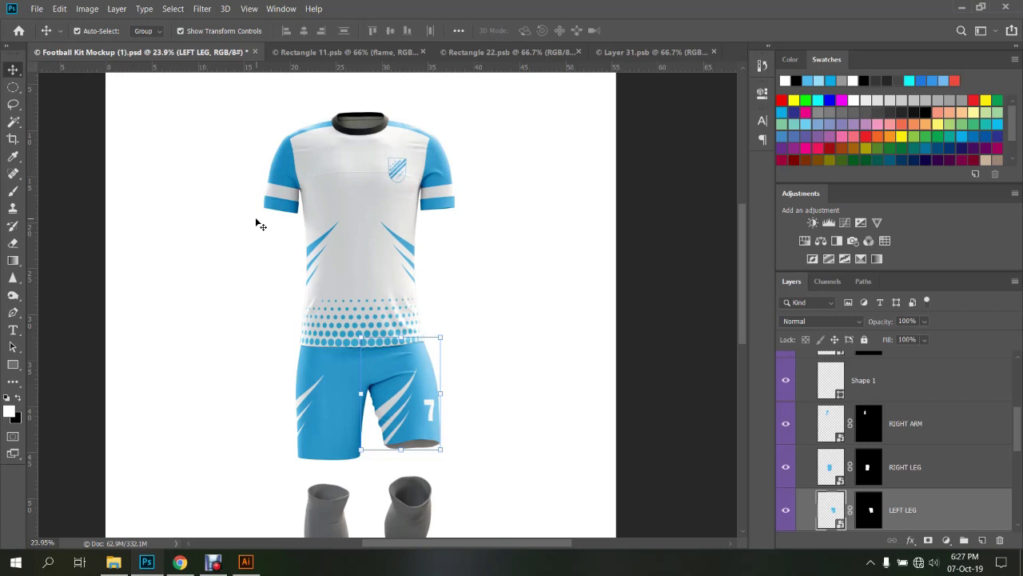
Inspect the blue two-leg shorts on the mockup, then bring back the Rectangle 22 flame design
left_click(497, 53)
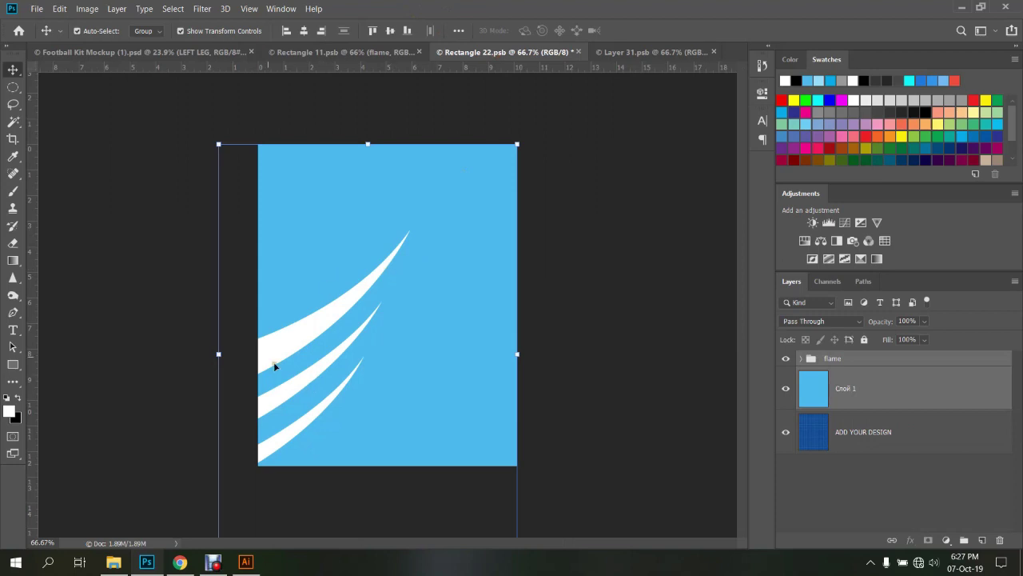
Flip the flame group horizontally and move it to the design's right edge
left_click(216, 340)
left_click(852, 358)
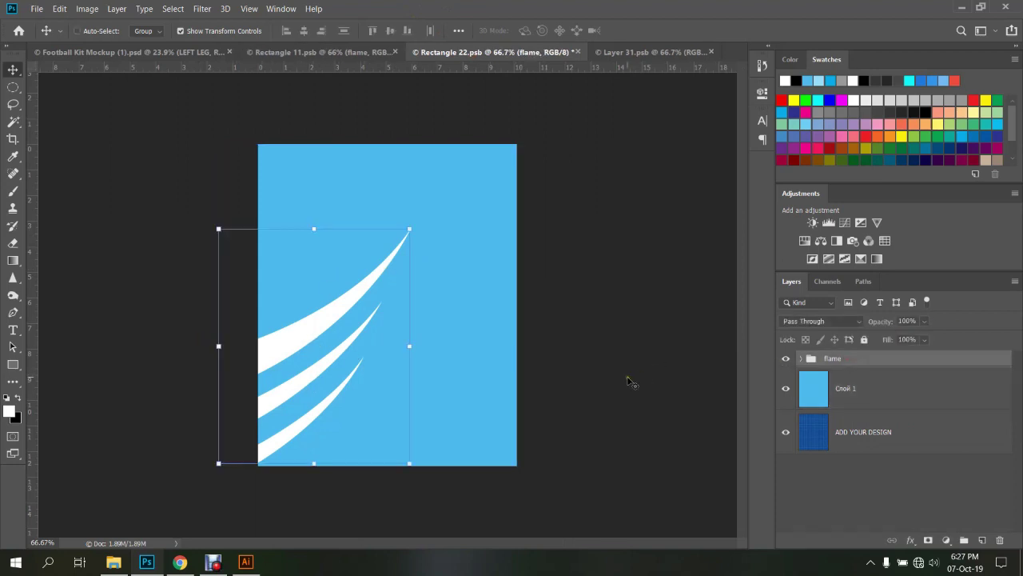
key("ctrl+t")
right_click(286, 340)
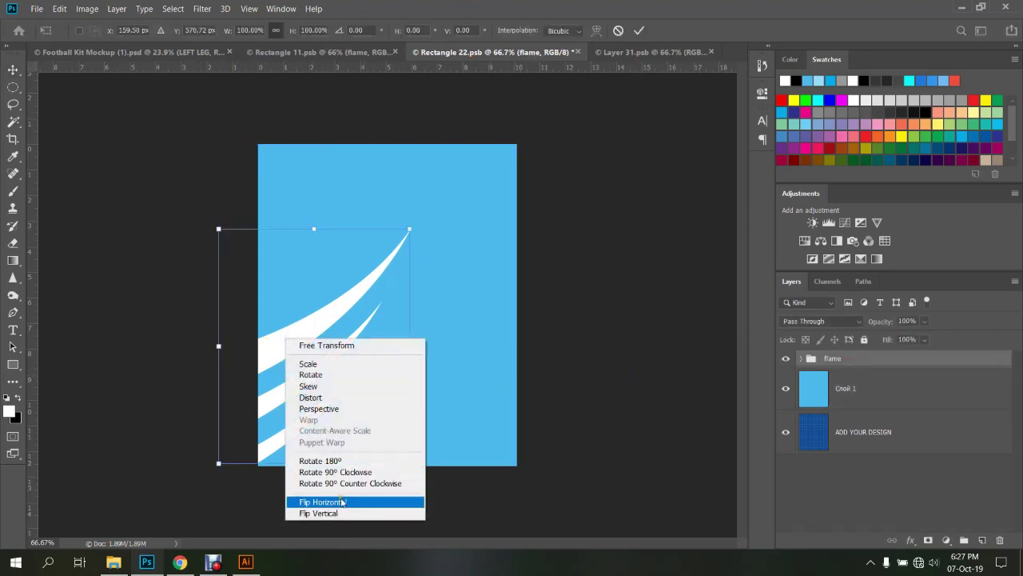
left_click(323, 502)
left_click_drag(330, 362, 569, 373)
left_click(637, 31)
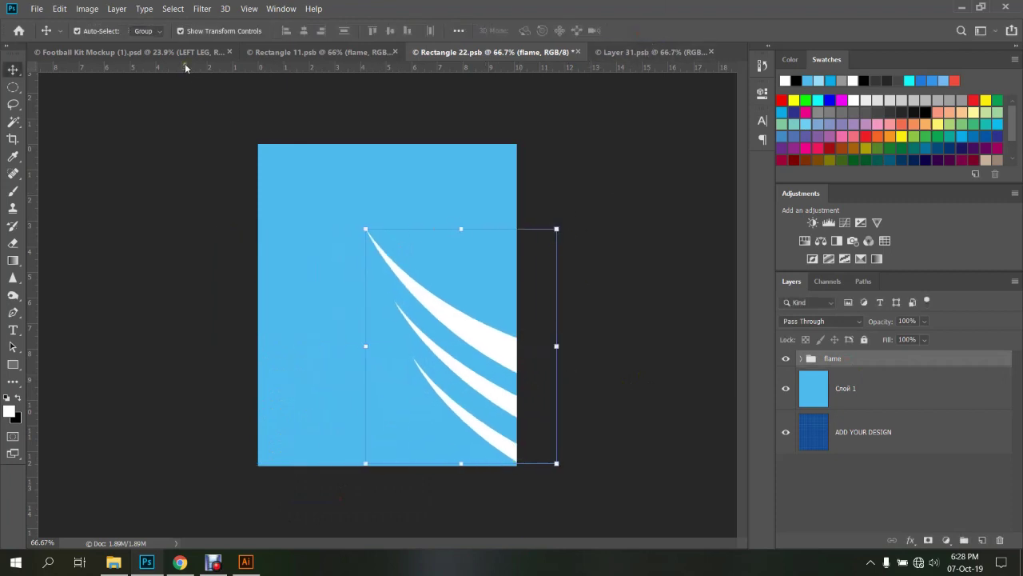
left_click(160, 52)
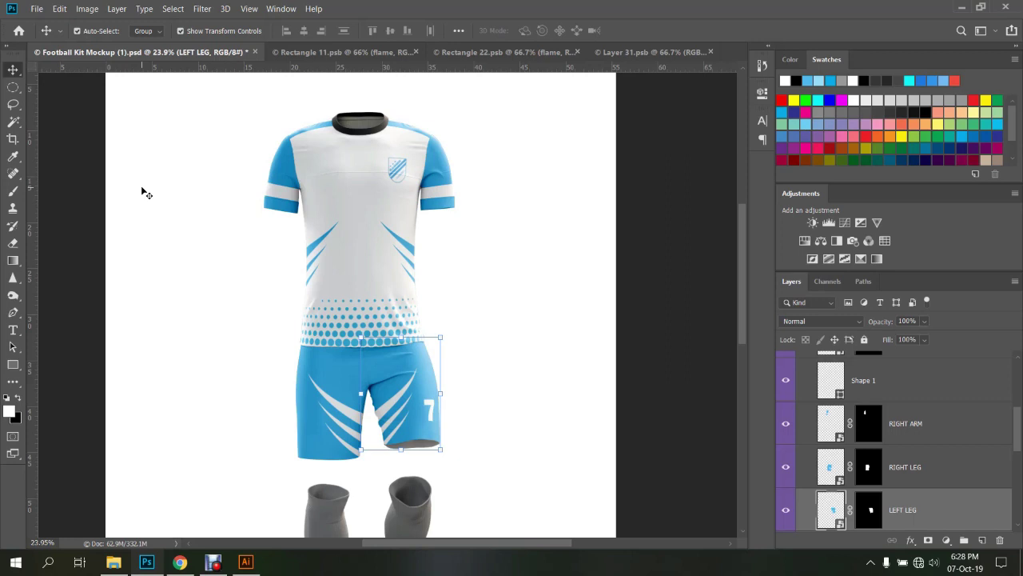
In Rectangle 22, scale the flame stripes to about 73% and move them lower
left_click(344, 52)
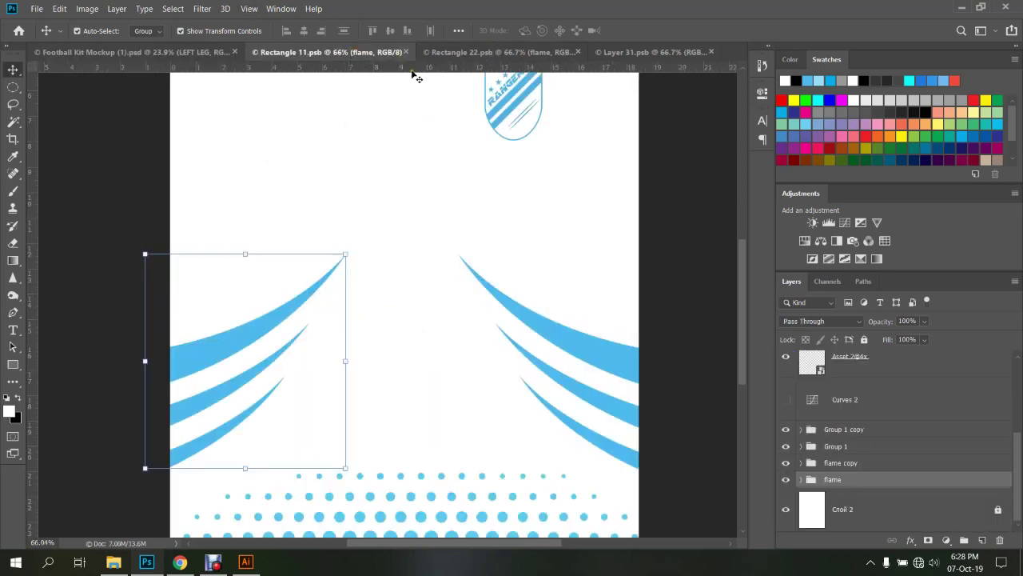
scroll(356, 272, "down", 2)
left_click(406, 52)
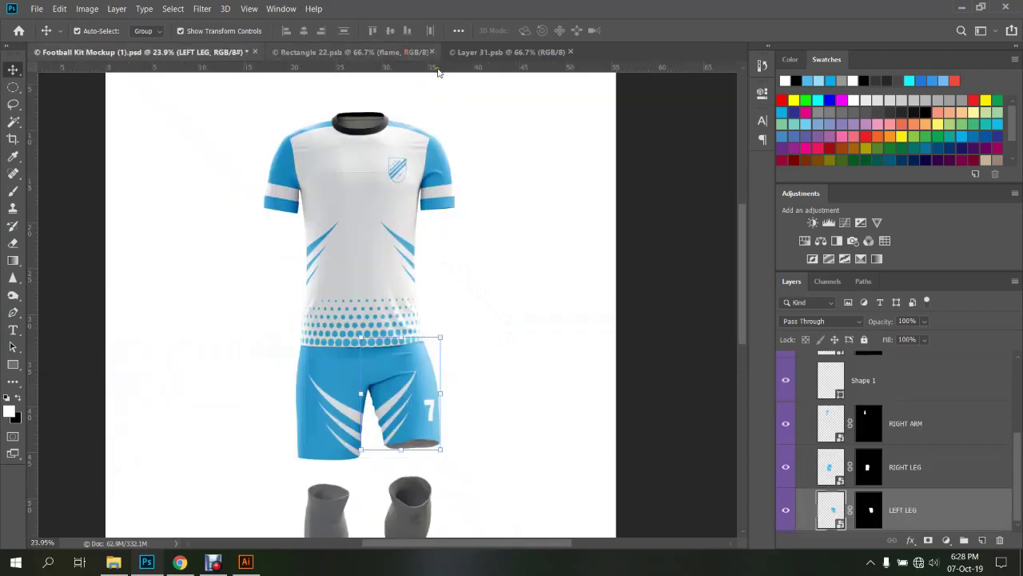
left_click(406, 52)
left_click_drag(359, 227, 411, 291)
scroll(447, 387, "up", 3)
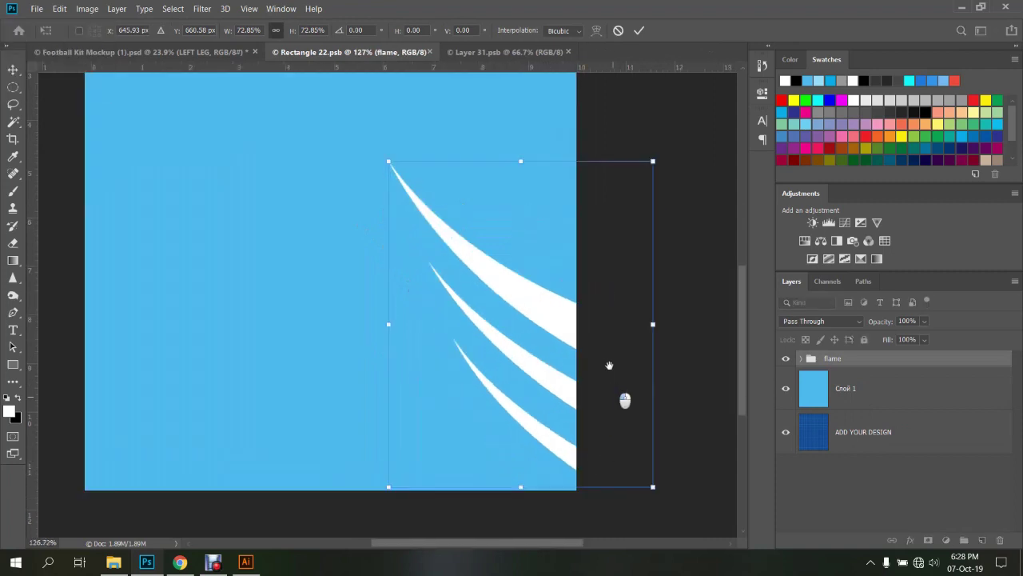
mouse_move(552, 480)
left_mouse_down()
mouse_move(530, 400)
mouse_move(538, 430)
mouse_move(503, 420)
mouse_move(496, 408)
mouse_move(508, 408)
left_mouse_up()
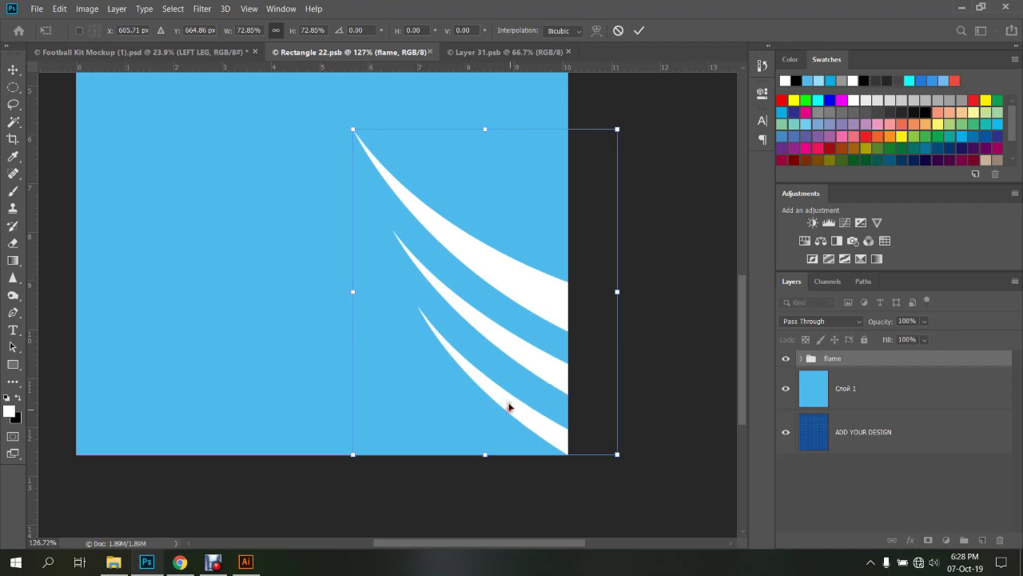
Shrink the flame stripes further to about 58%, reposition them, and save
left_click_drag(351, 129, 406, 194)
mouse_move(521, 416)
left_mouse_down()
mouse_move(530, 411)
mouse_move(482, 395)
mouse_move(513, 413)
left_mouse_up()
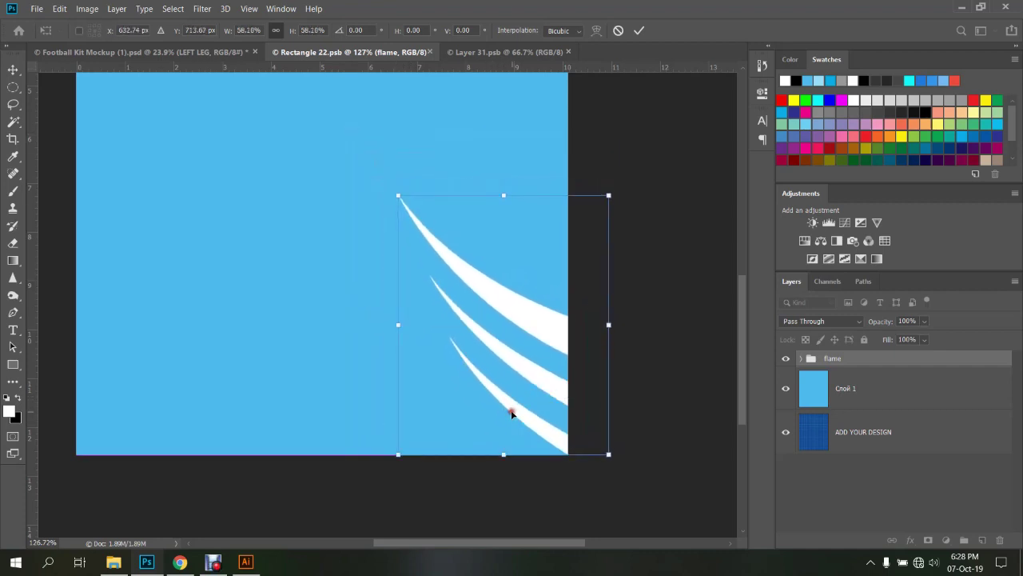
left_click(639, 31)
key("ctrl+0")
key("ctrl+s")
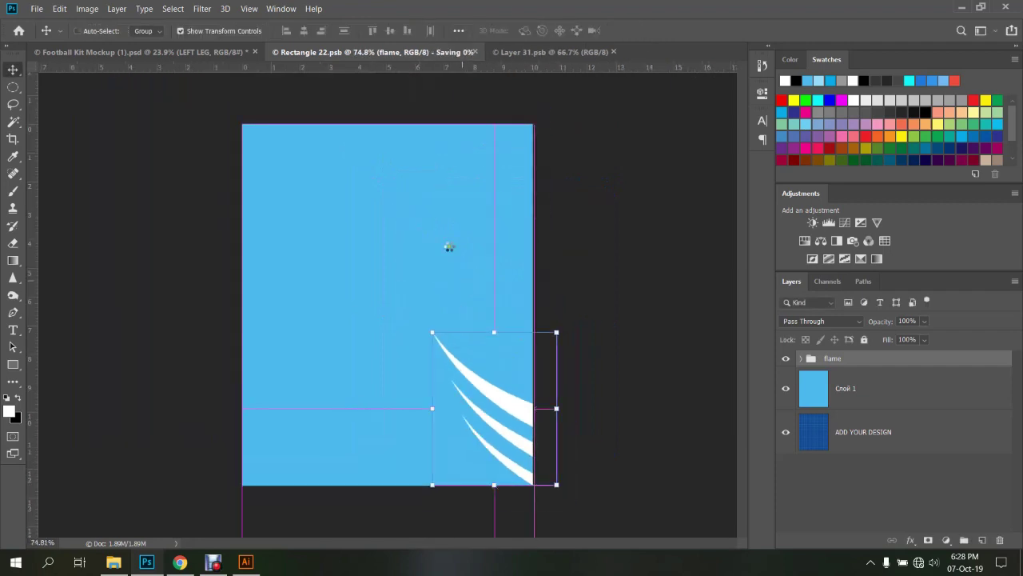
Enlarge the flame stripes to about 127% and recheck the mockup's shorts
left_click(205, 52)
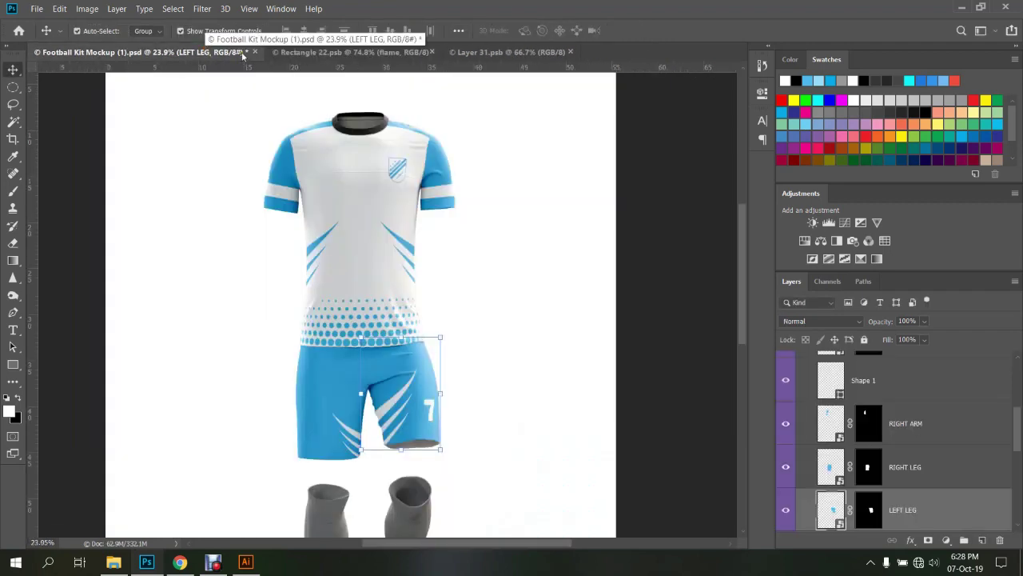
left_click(321, 50)
mouse_move(430, 332)
left_mouse_down()
mouse_move(387, 296)
mouse_move(398, 290)
left_mouse_up()
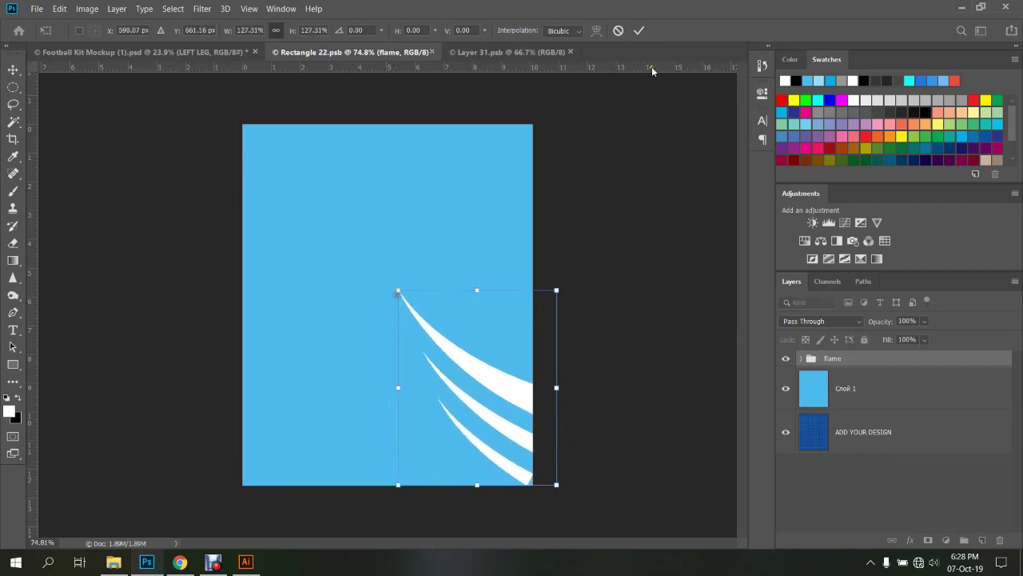
left_click(639, 30)
left_click(149, 52)
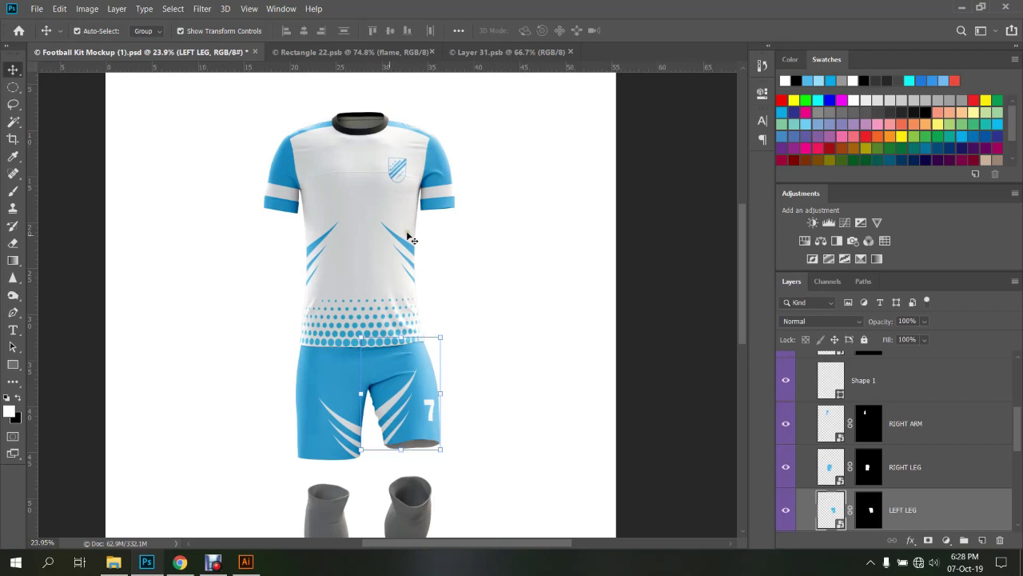
Delete Layer 31's old flame group and copy in the flame group from Rectangle 22
left_click(479, 51)
left_click(828, 409)
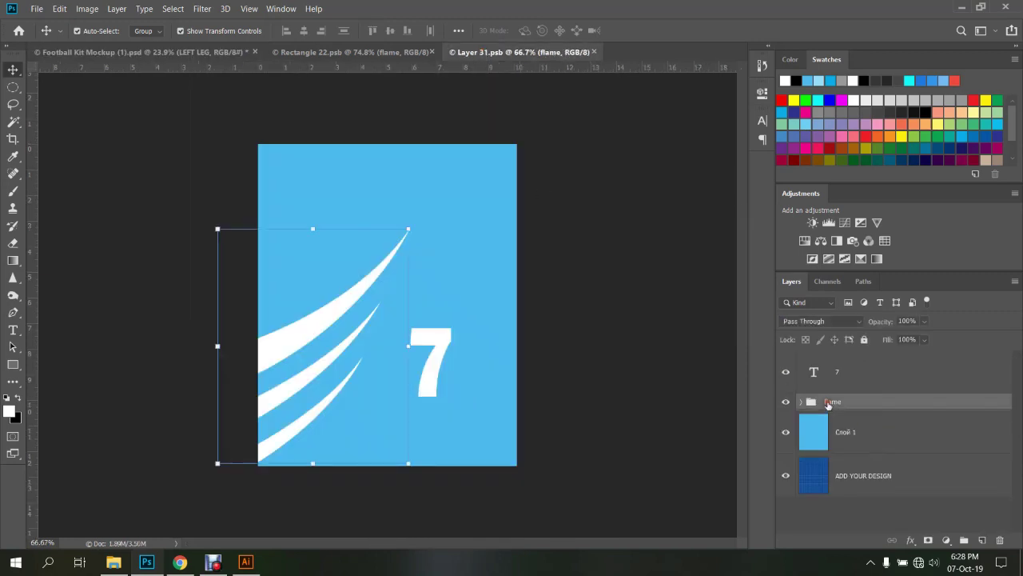
key("Delete")
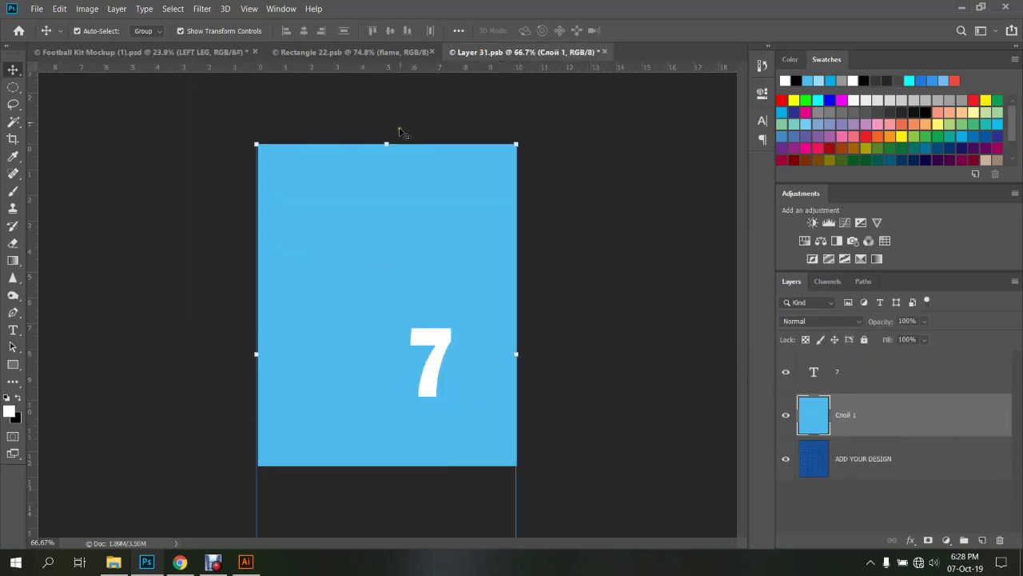
left_click(359, 52)
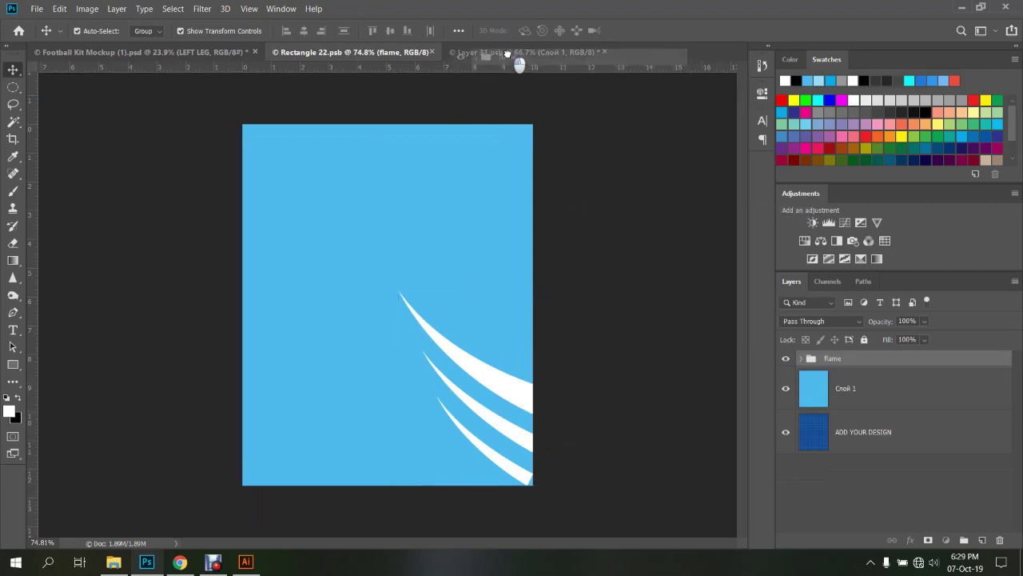
left_click_drag(831, 358, 372, 374)
right_click(391, 370)
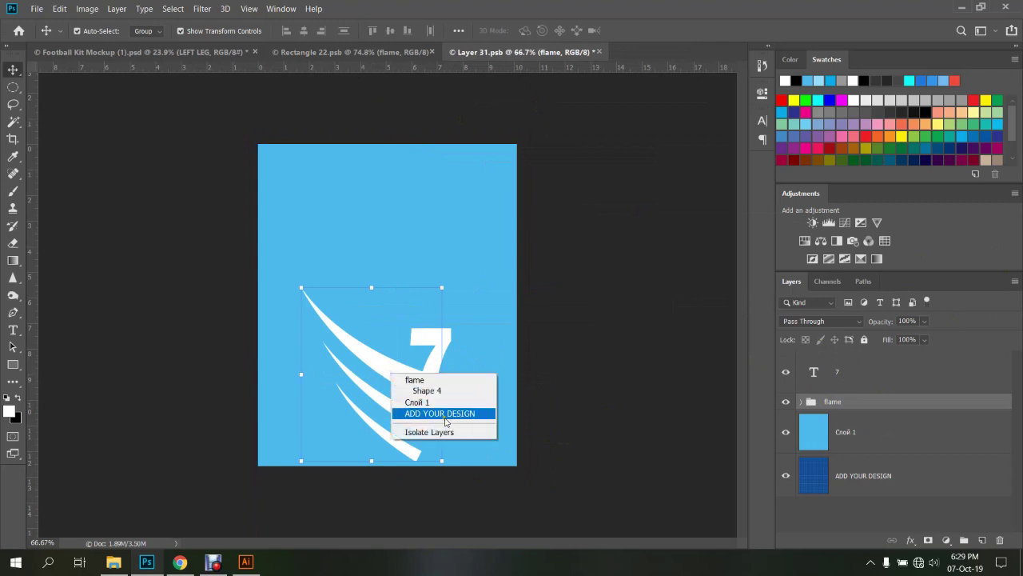
left_click(372, 362)
Flip the copied flames horizontally, place them in the bottom-left corner, and save
key("ctrl+t")
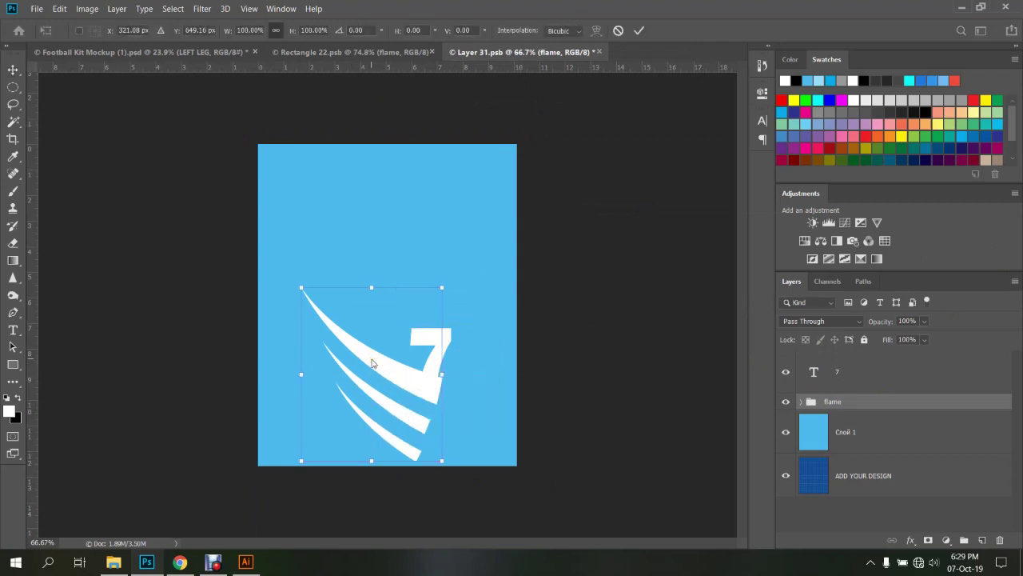
right_click(372, 361)
left_click(409, 523)
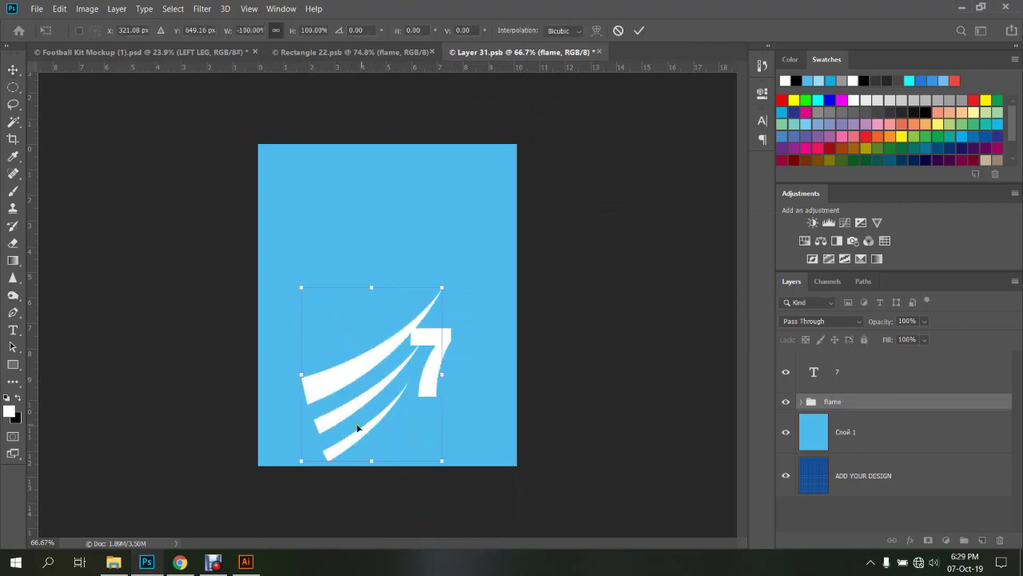
left_click_drag(359, 427, 266, 416)
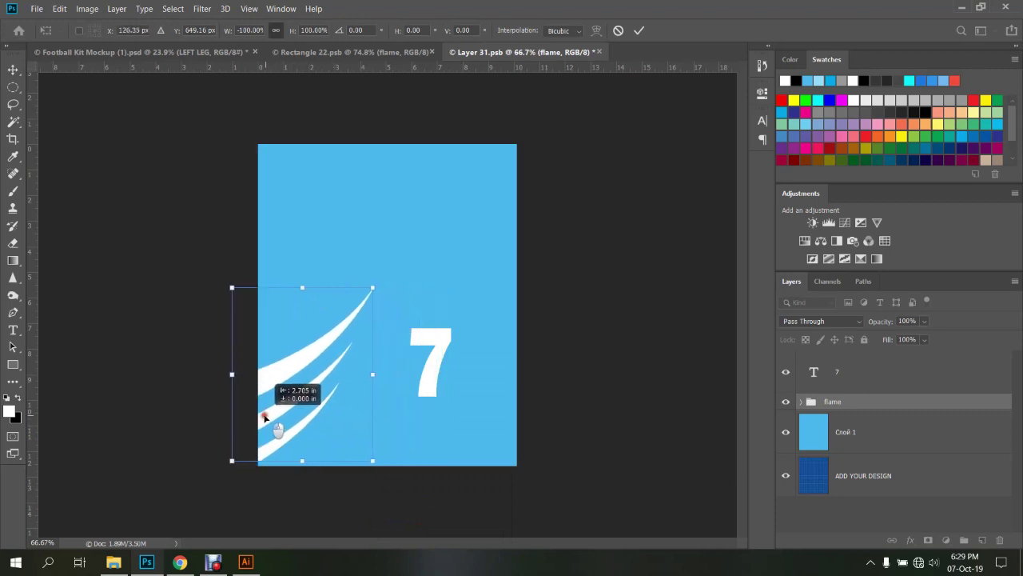
scroll(247, 491, "up", 3)
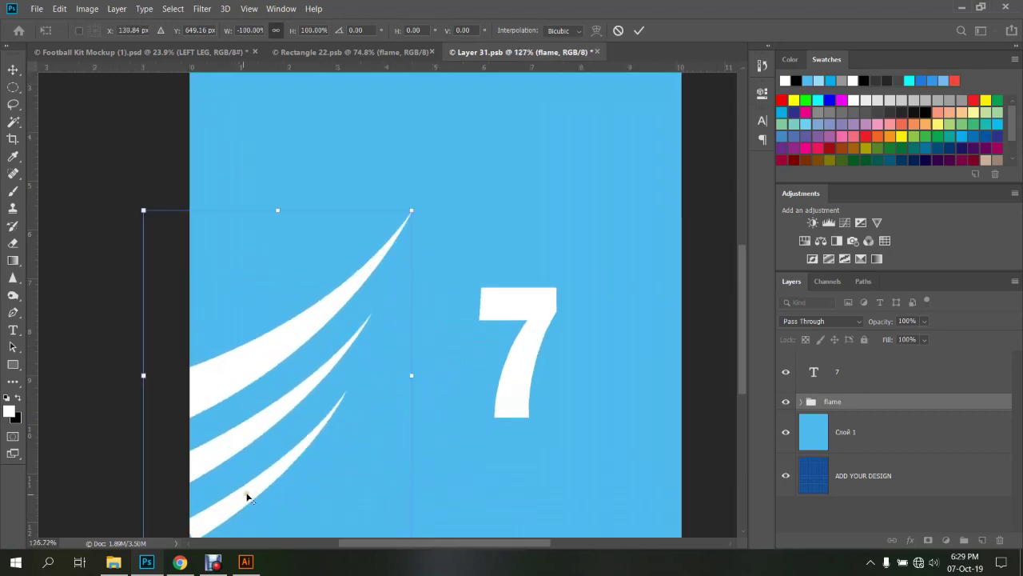
scroll(288, 472, "up", 3)
left_click_drag(263, 374, 254, 387)
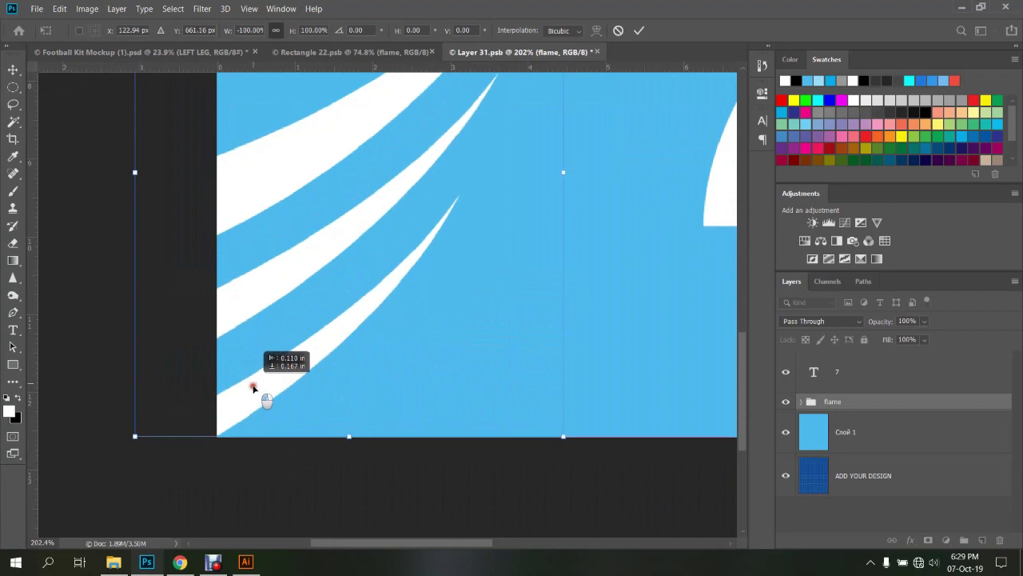
left_click(641, 30)
key("ctrl+s")
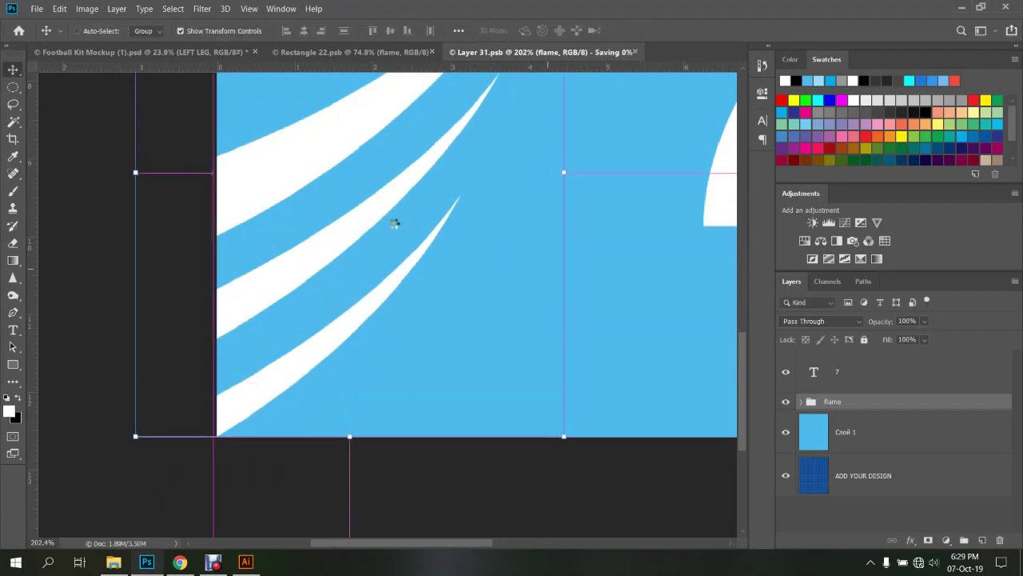
left_click(146, 52)
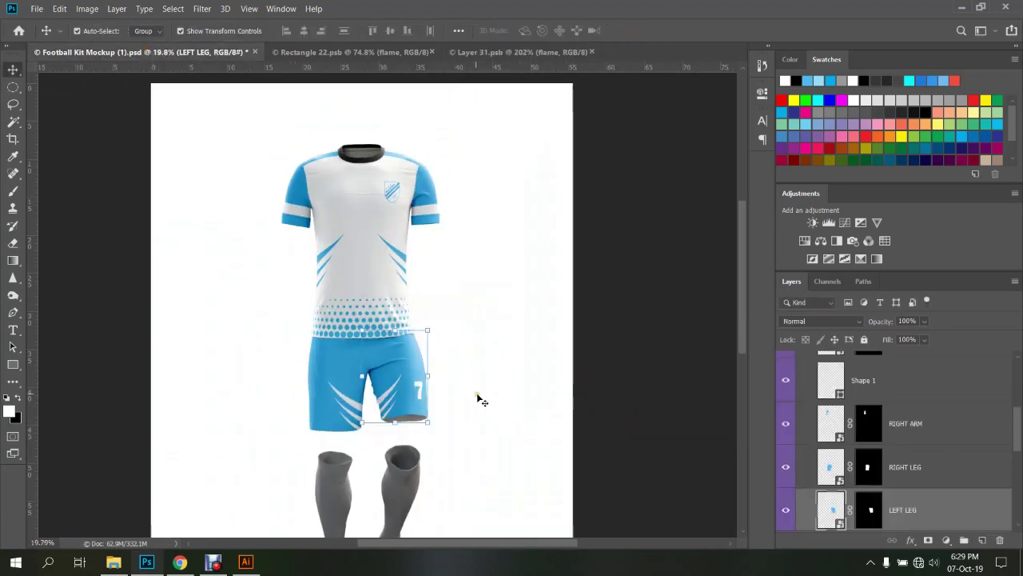
scroll(420, 409, "up", 2)
scroll(420, 409, "up", 6)
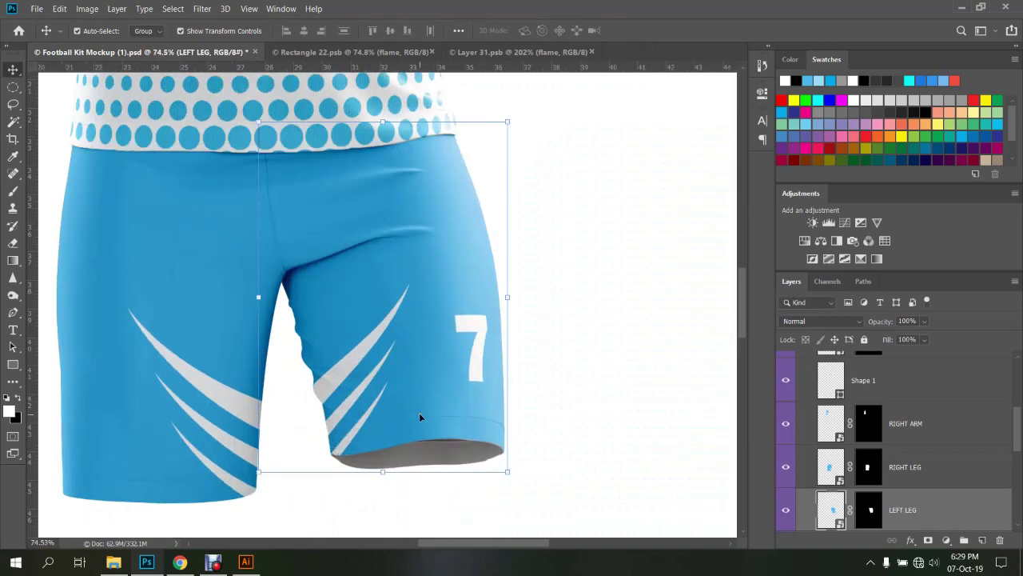
scroll(477, 396, "down", 3)
scroll(476, 388, "down", 3)
scroll(477, 385, "down", 3)
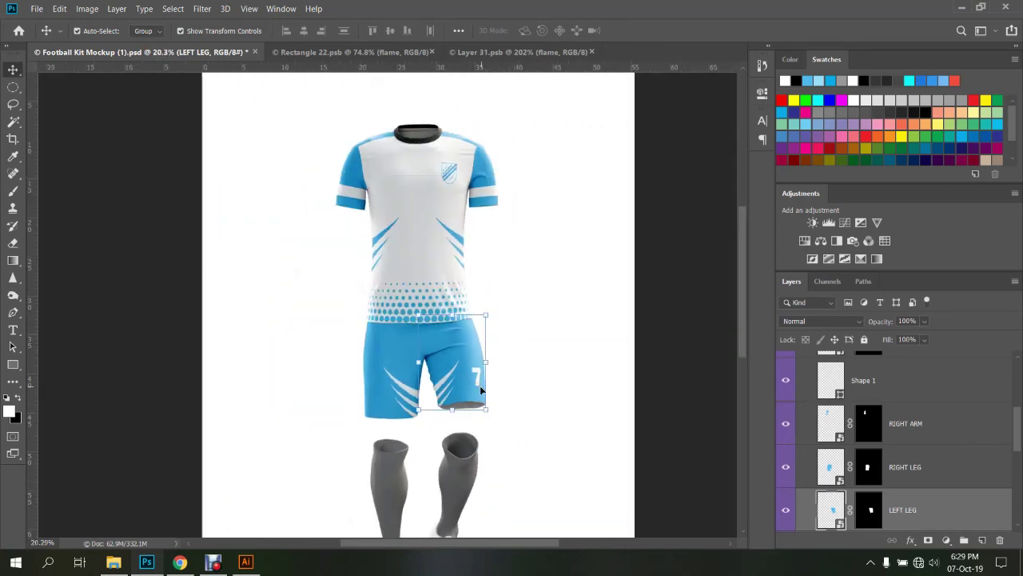
scroll(406, 408, "down", 2)
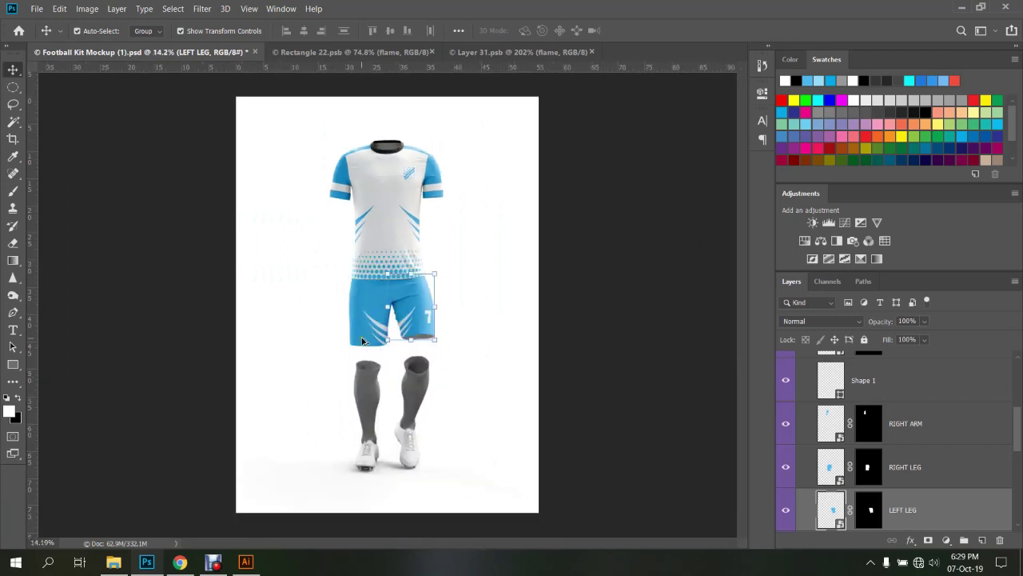
scroll(405, 410, "up", 1)
scroll(405, 411, "down", 1)
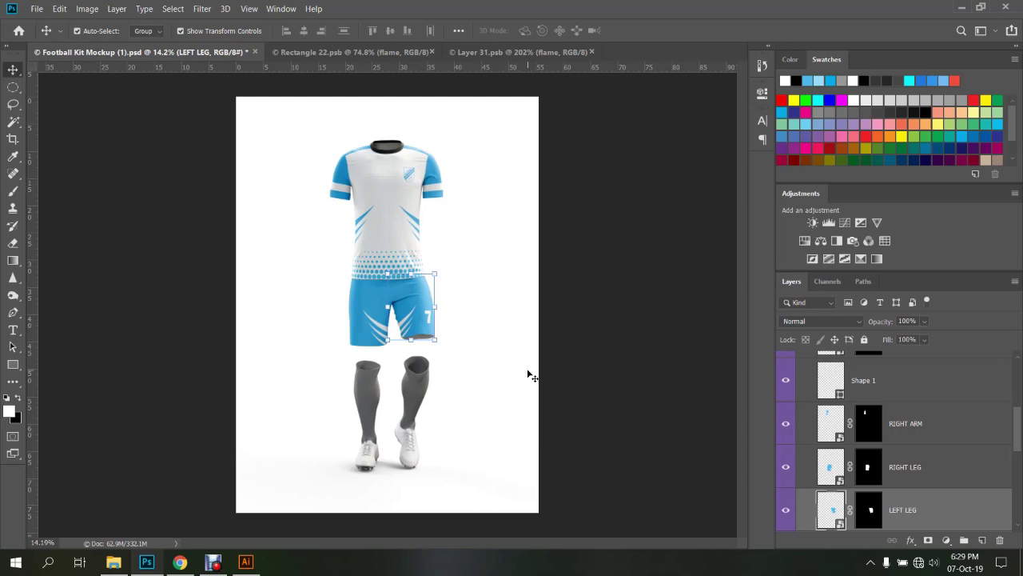
Close the Rectangle 22 and Layer 31 documents, then show and open the upper SOCKS artwork
left_click(432, 52)
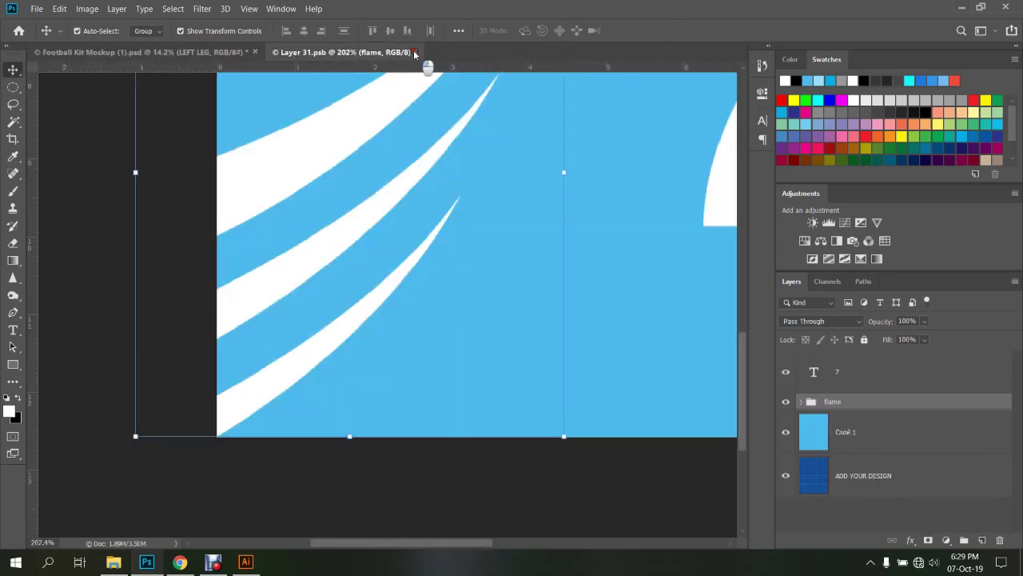
left_click(415, 52)
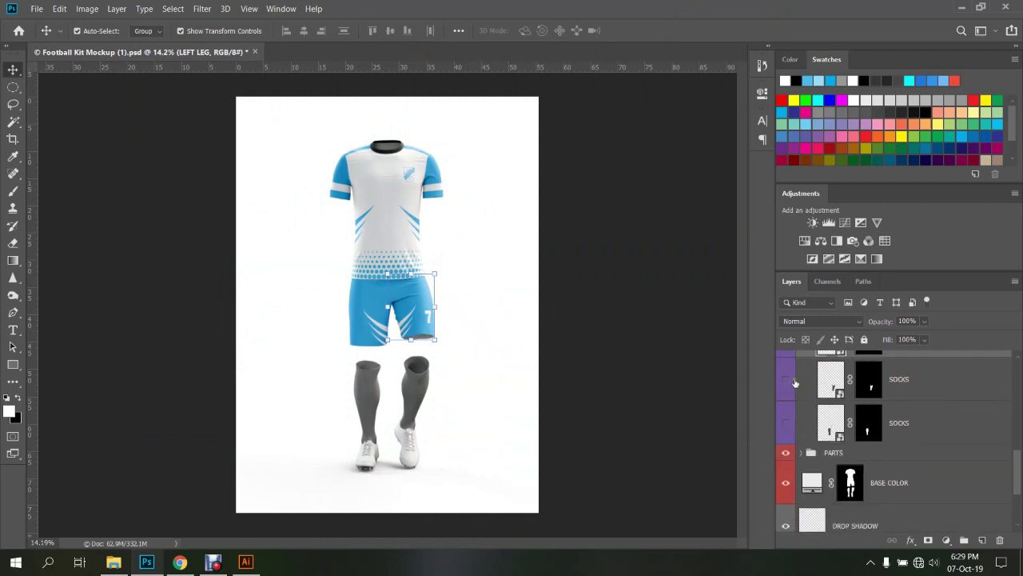
left_click(785, 380)
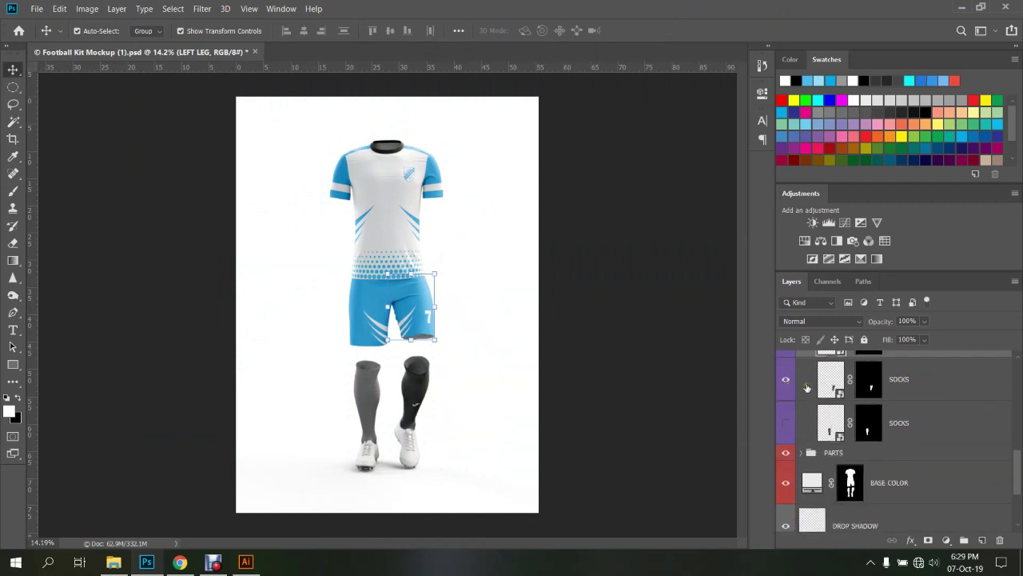
double_click(839, 392)
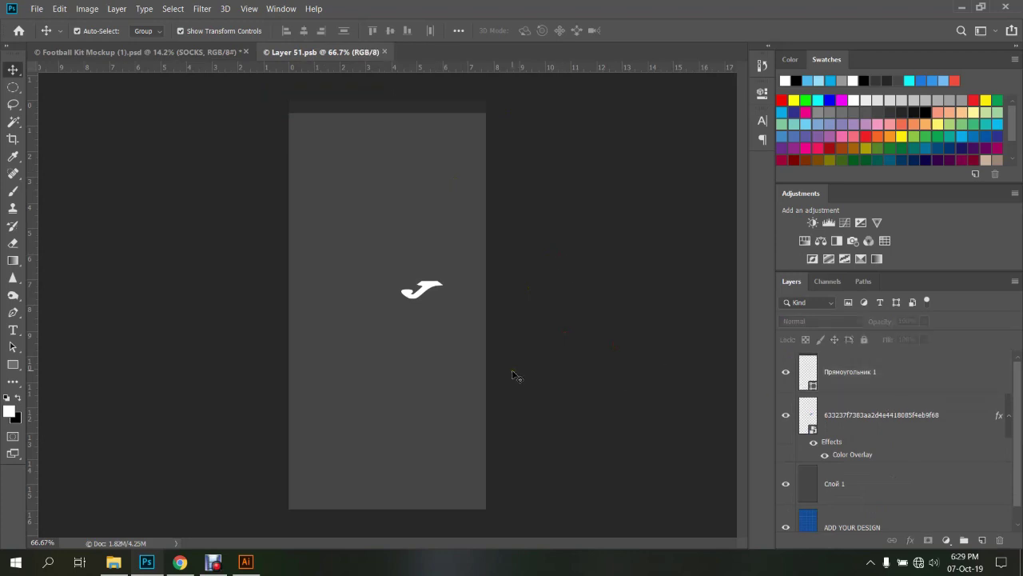
Delete the sock artwork's top layers down through Слой 1, leaving the design layer
left_click(882, 386)
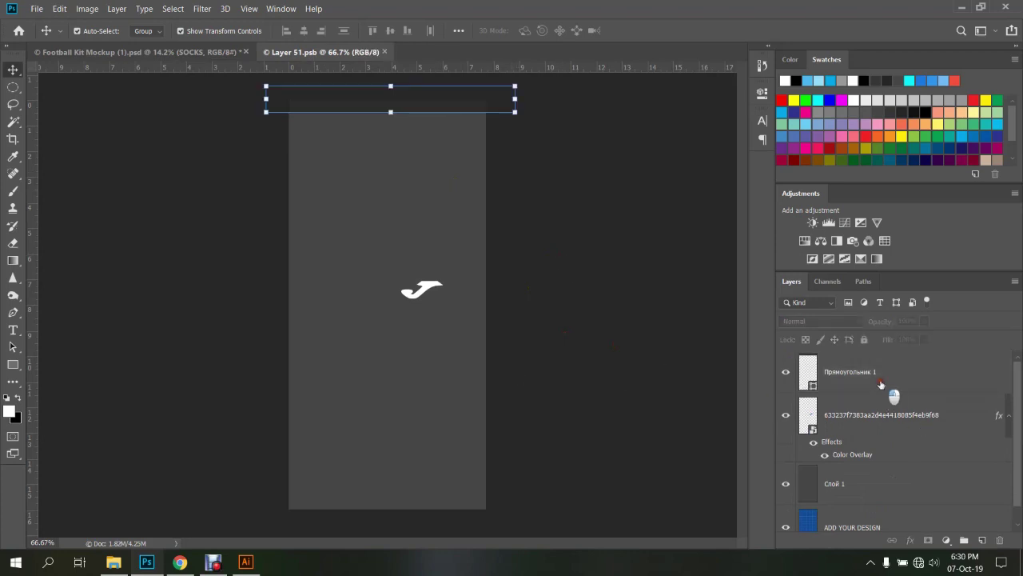
left_click(861, 494, "shift")
key("Delete")
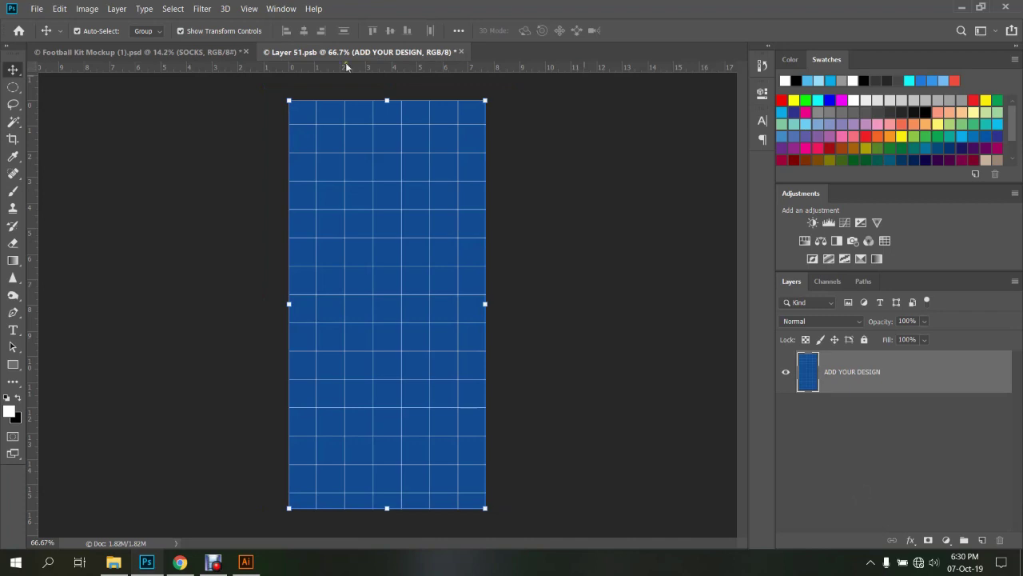
Back on the mockup, open the BODY artwork for editing
left_click(183, 53)
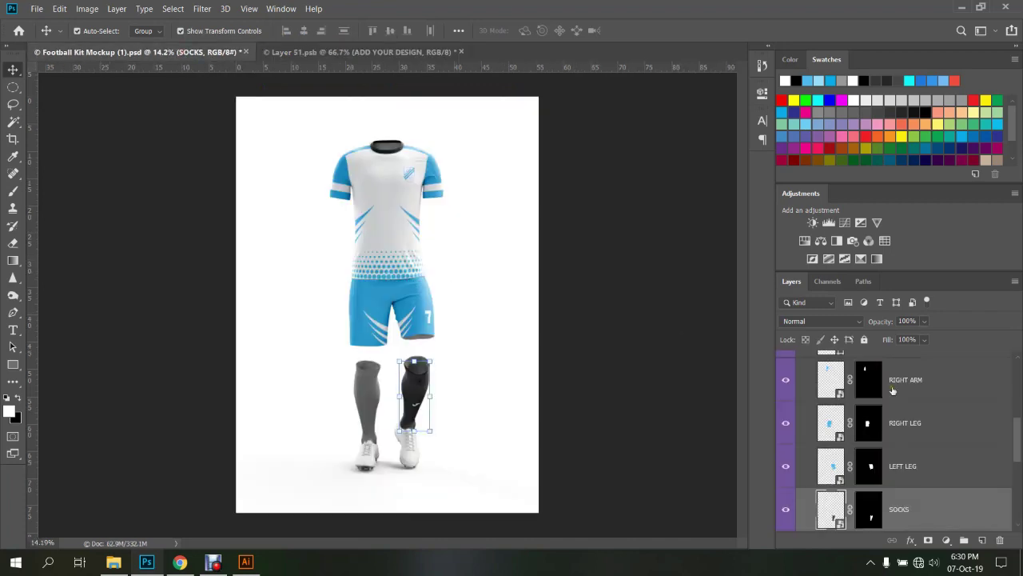
scroll(902, 409, "up", 3)
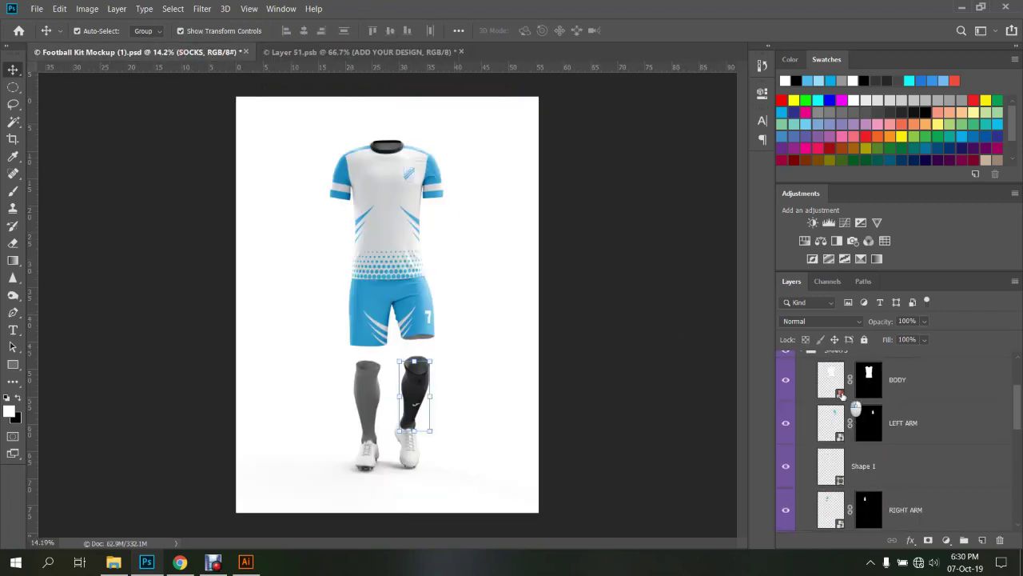
double_click(839, 393)
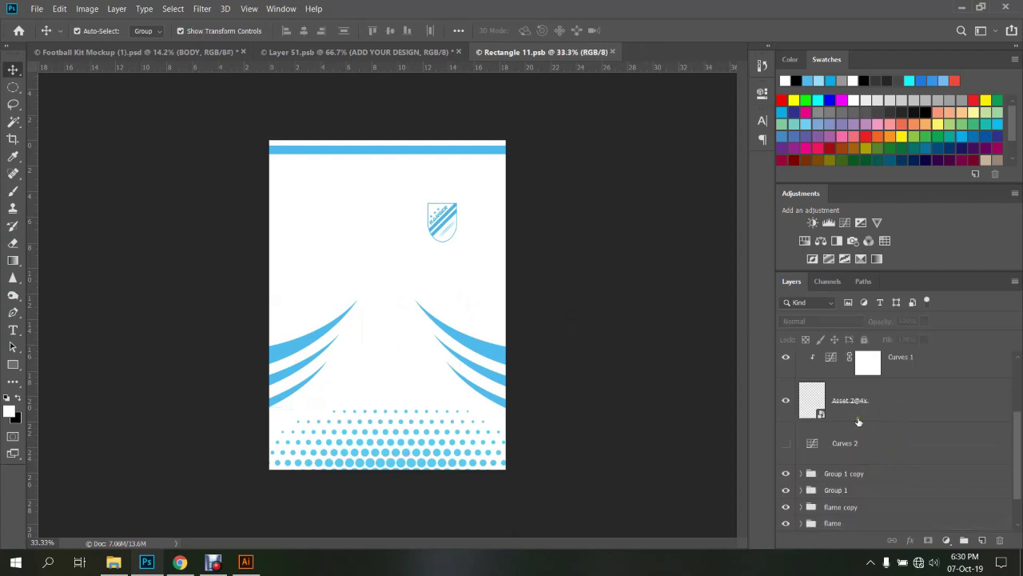
Toggle Group 1 copy's visibility to compare its halftone dots
left_click(445, 465)
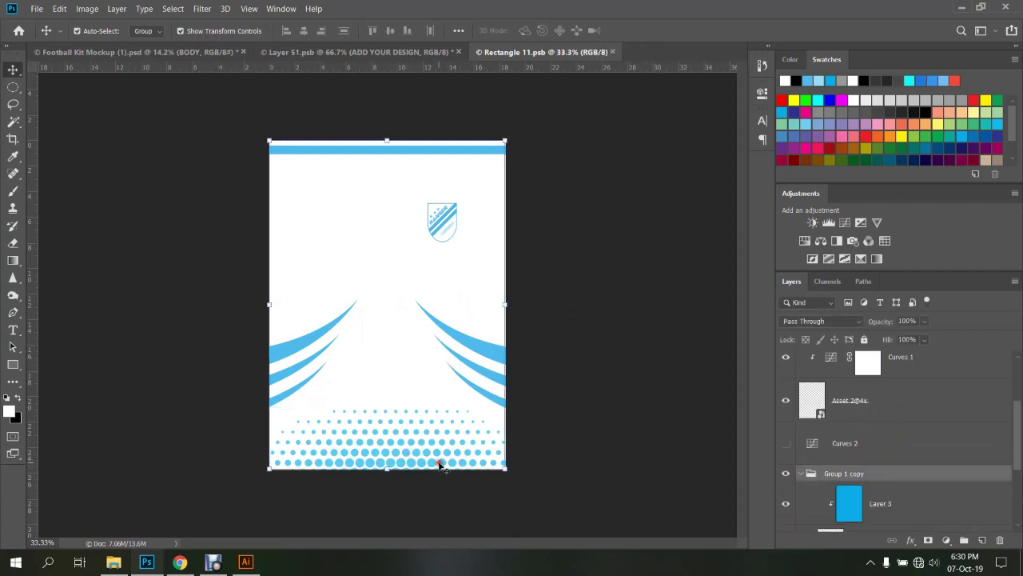
left_click(787, 475)
left_click(789, 475)
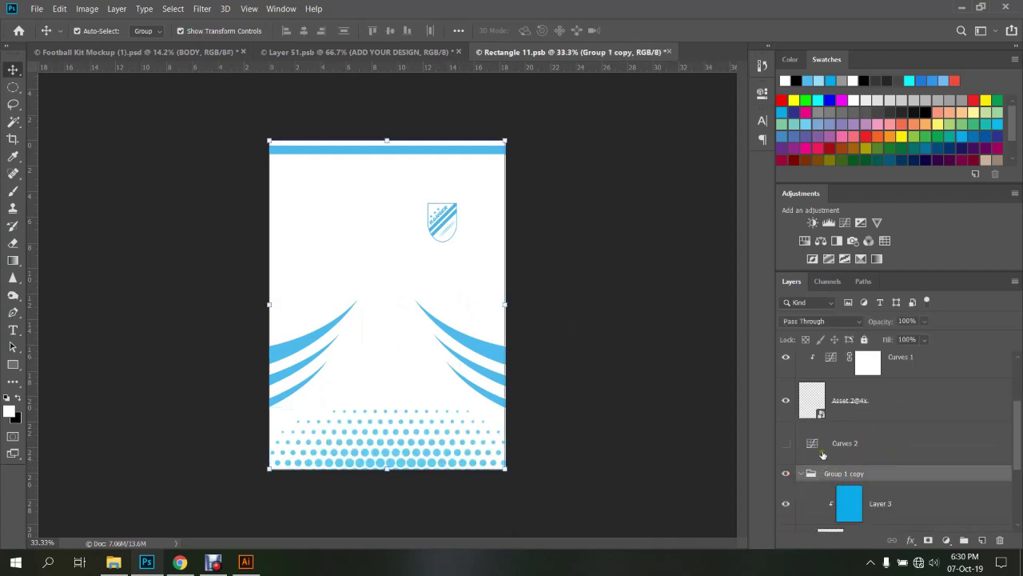
left_click(802, 475)
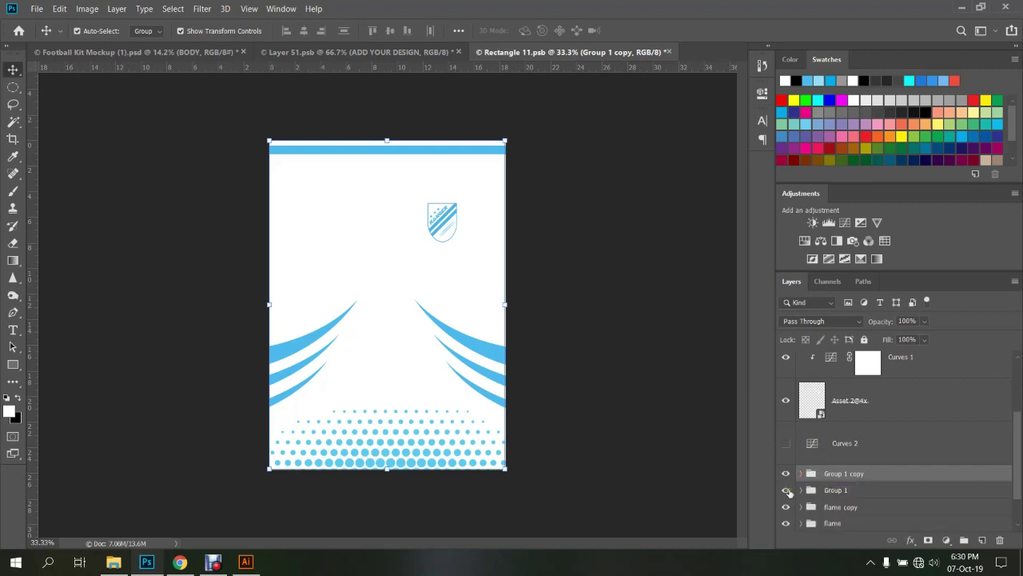
left_click(786, 474)
left_click(786, 475)
Group Group 1 copy with Group 1 and name the new group 'body stripe'
left_click(858, 491, "shift")
key("ctrl+g")
double_click(836, 473)
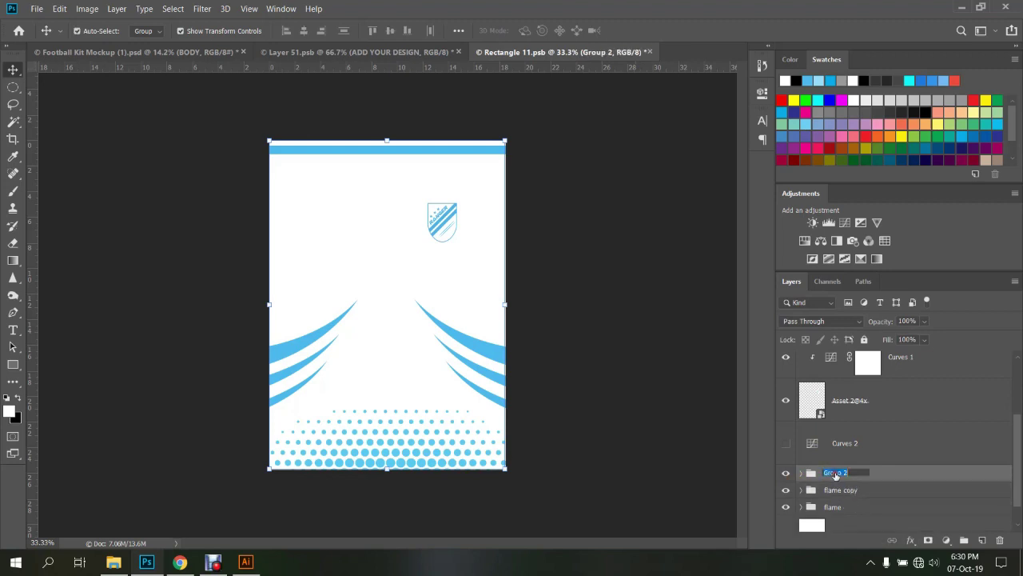
type("body st")
type("ripe")
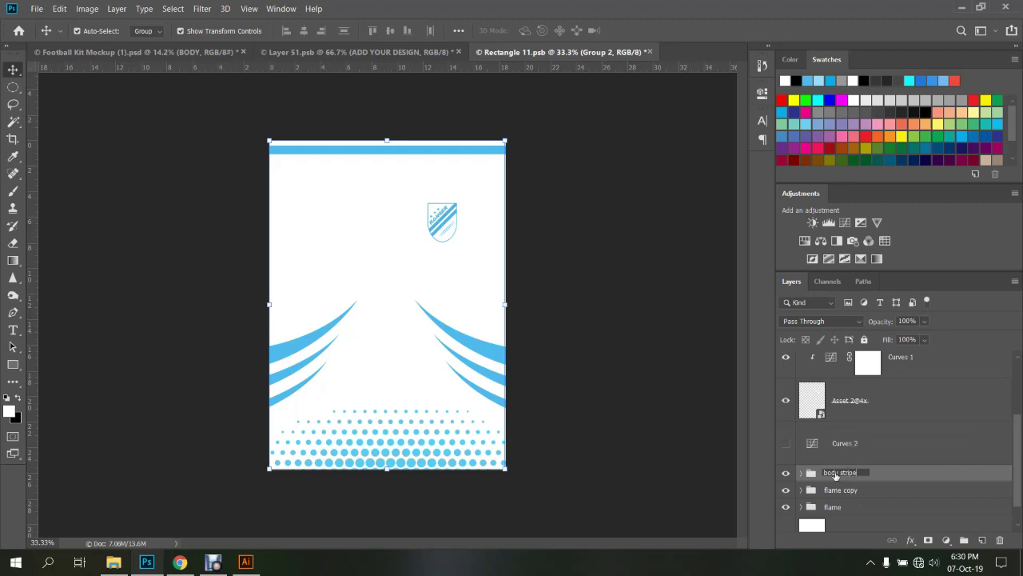
key("Return")
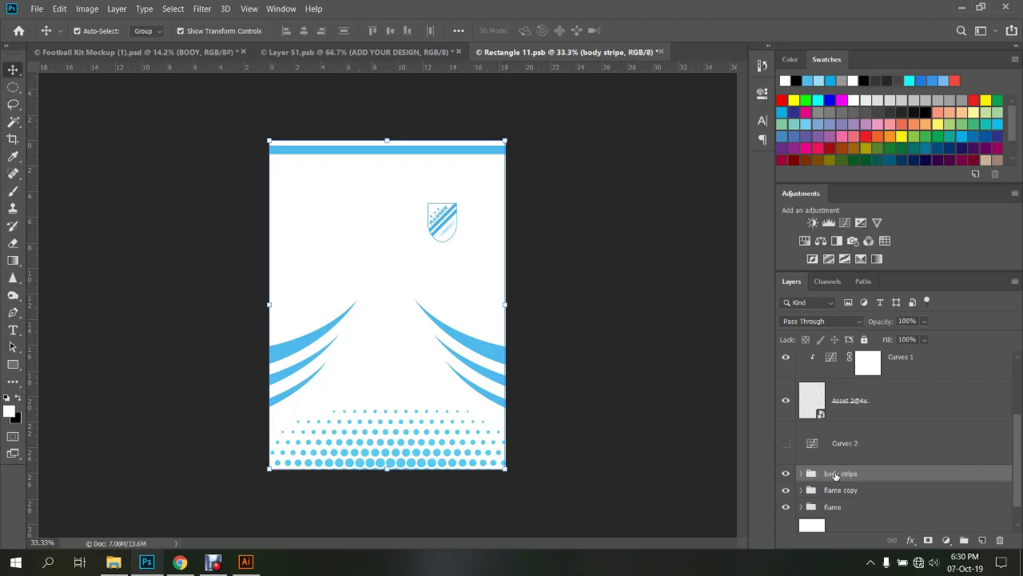
Copy the body stripe group into the Layer 51 sock artwork, scaled to 32% and moved lower
left_click_drag(338, 52, 343, 54)
key("ctrl+minus")
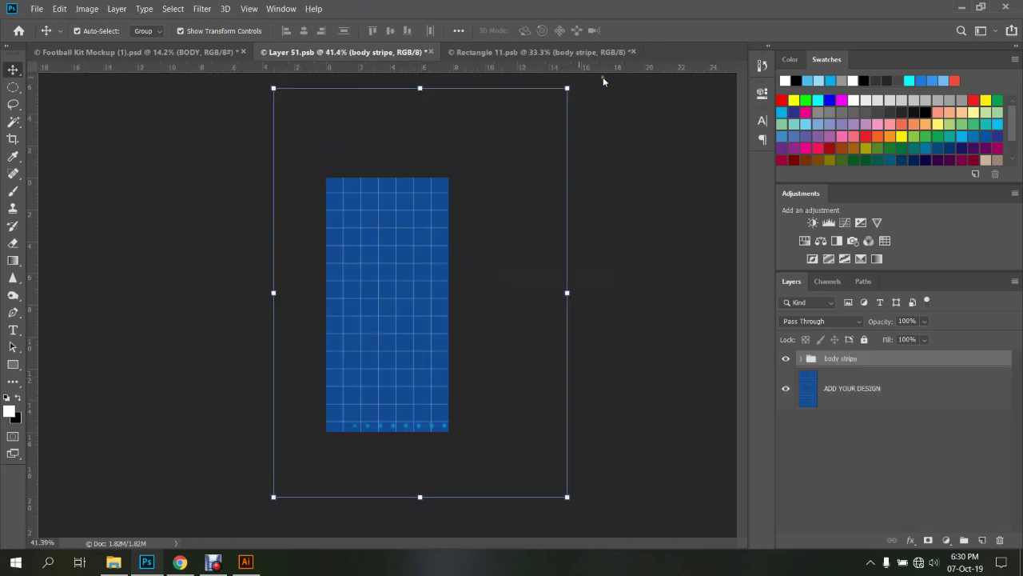
left_click_drag(568, 84, 467, 227)
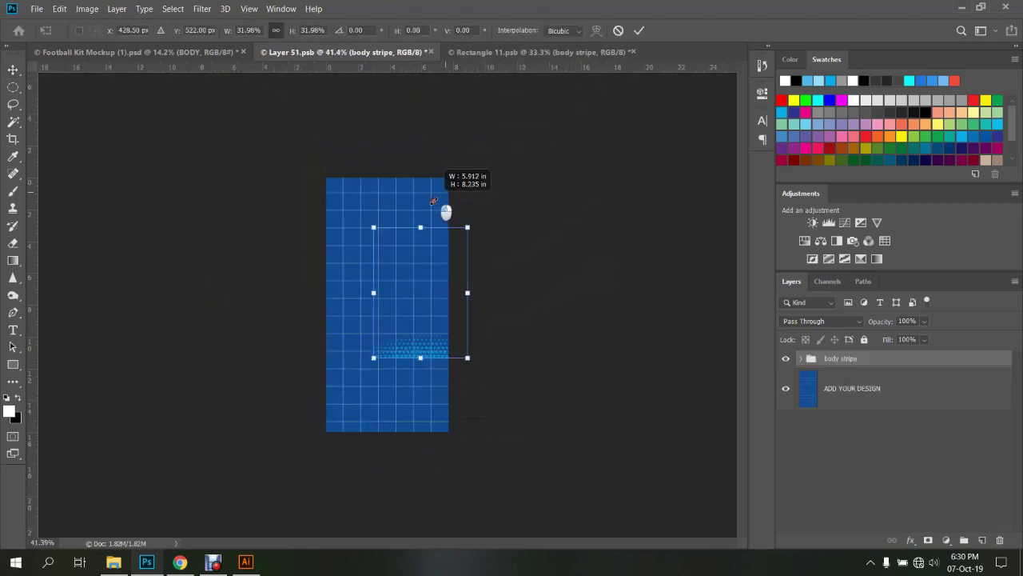
left_click_drag(415, 336, 382, 348)
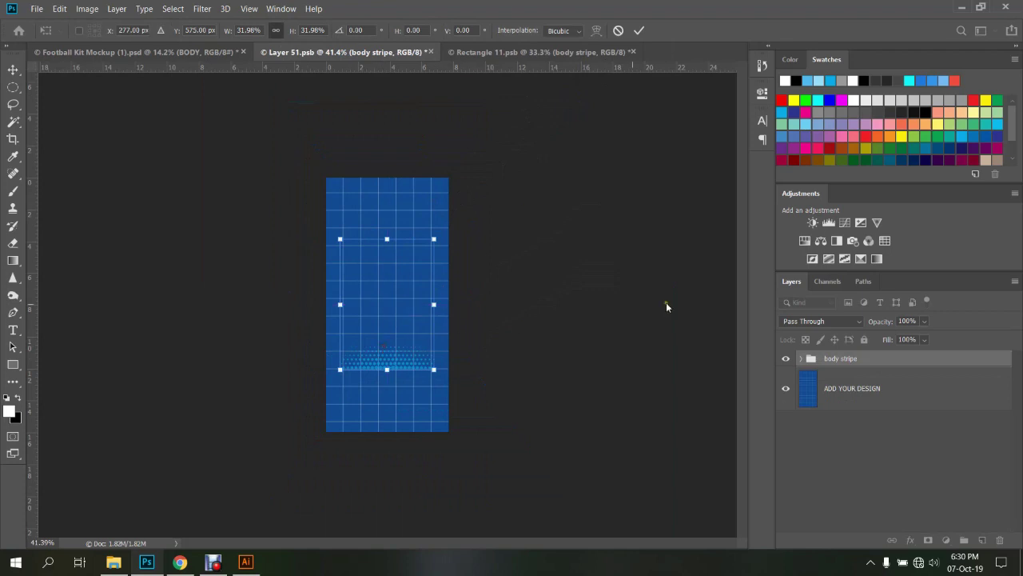
left_click(639, 30)
left_click(544, 331)
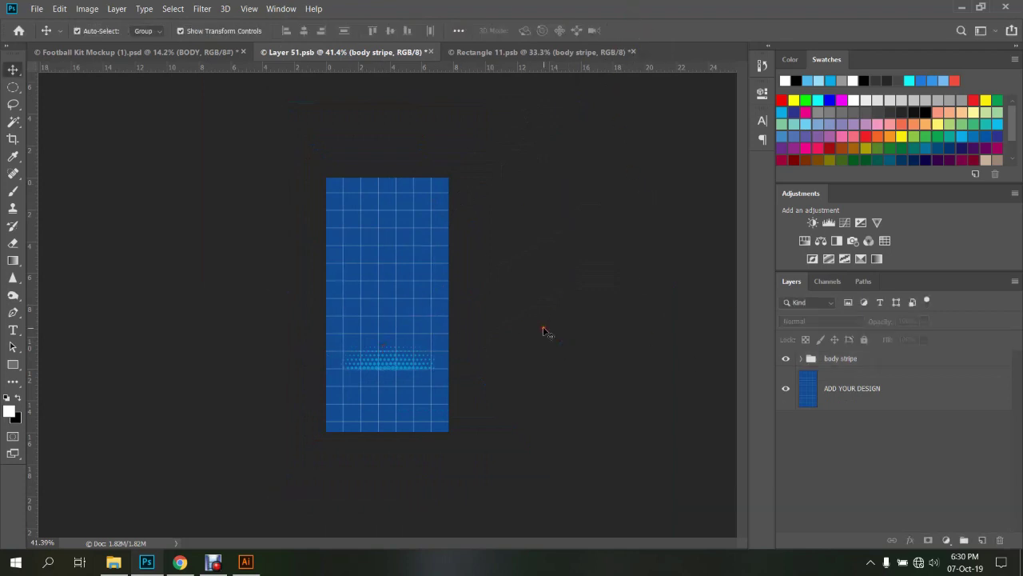
Add a white-filled layer above ADD YOUR DESIGN and save the sock artwork
left_click(857, 387)
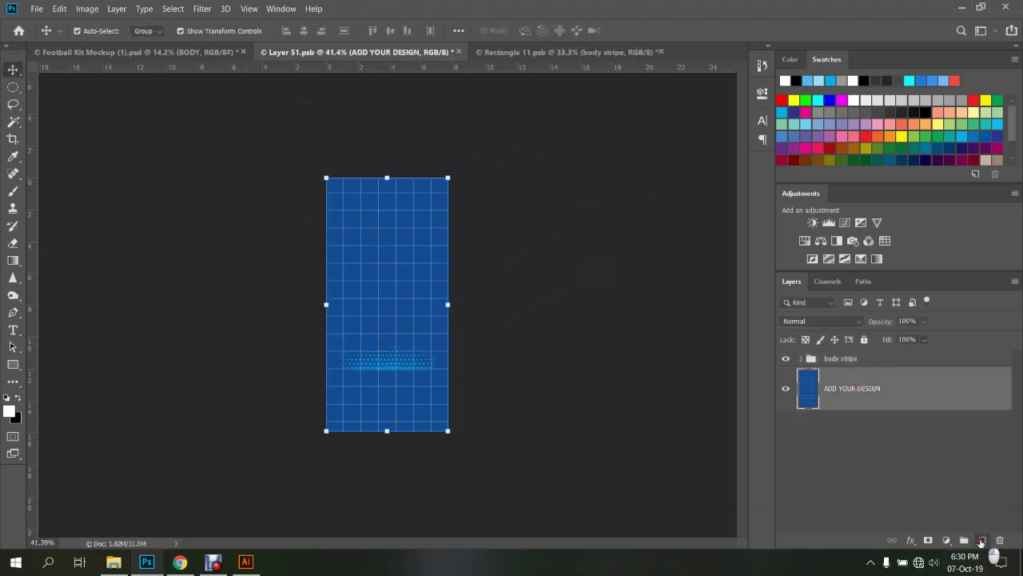
left_click(983, 540)
key("alt+BackSpace")
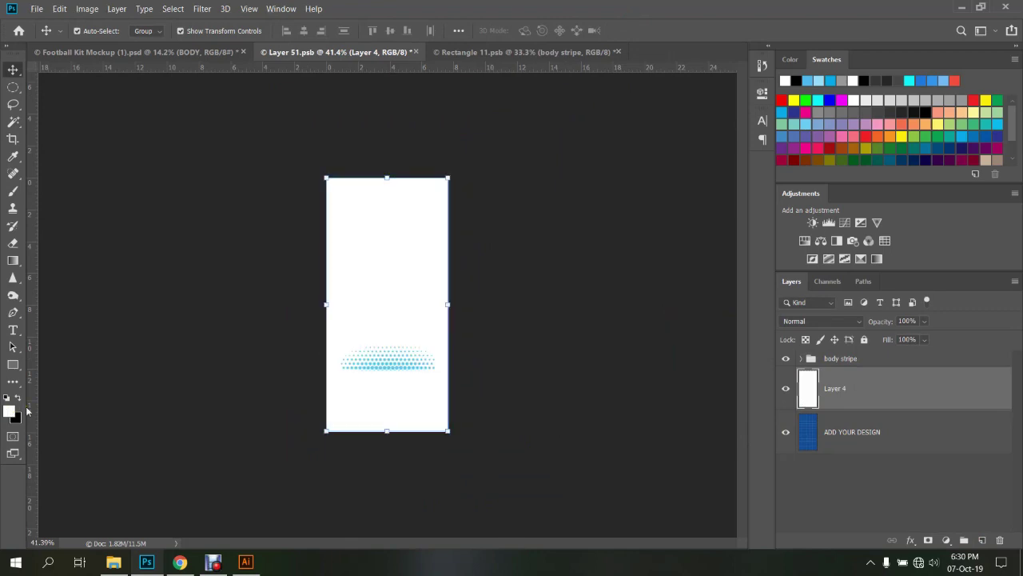
key("ctrl+s")
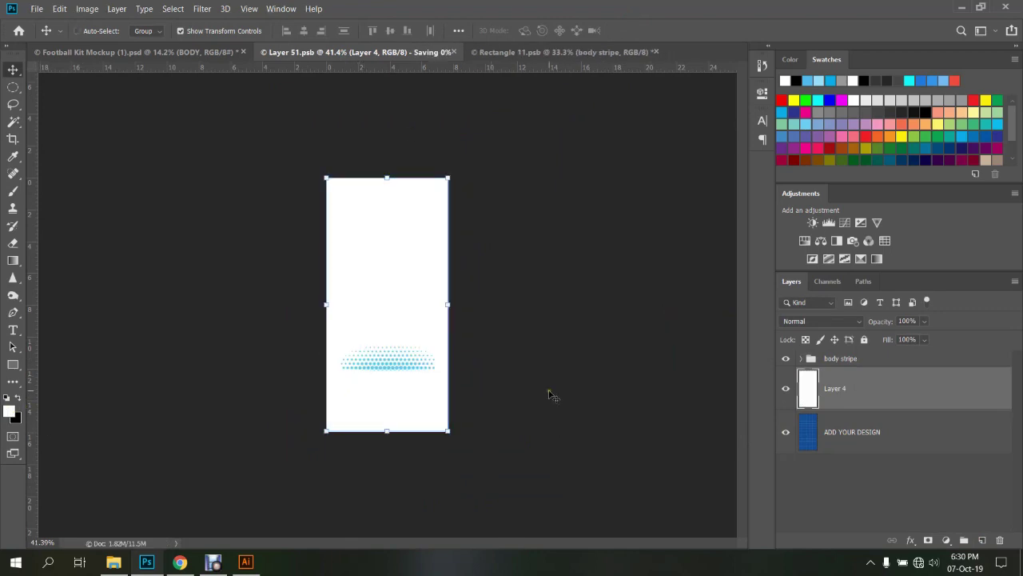
Inspect the white sock's blue dot band on the Football Kit Mockup
left_click(136, 52)
scroll(418, 425, "up", 3)
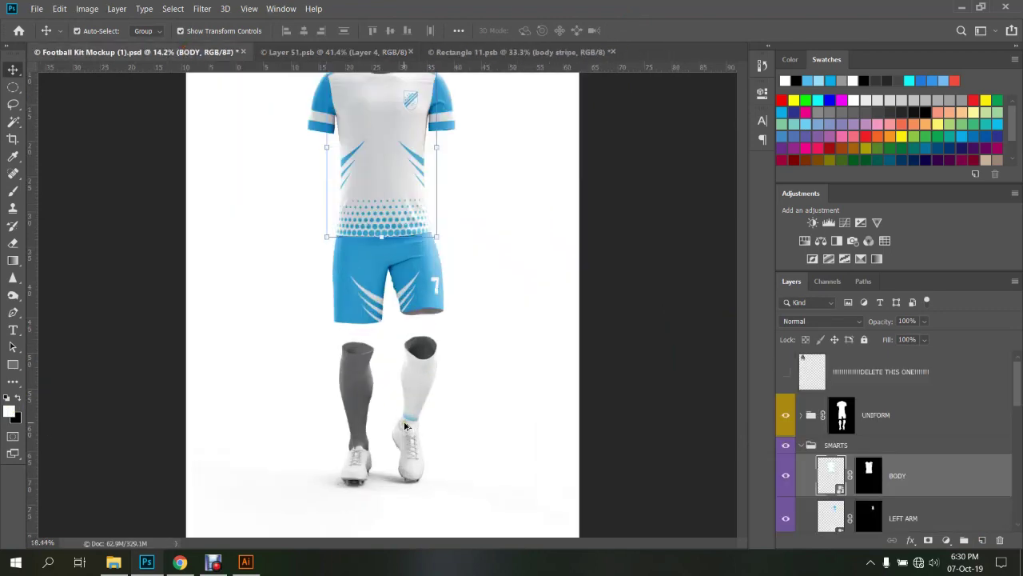
scroll(418, 425, "up", 3)
scroll(418, 425, "up", 3)
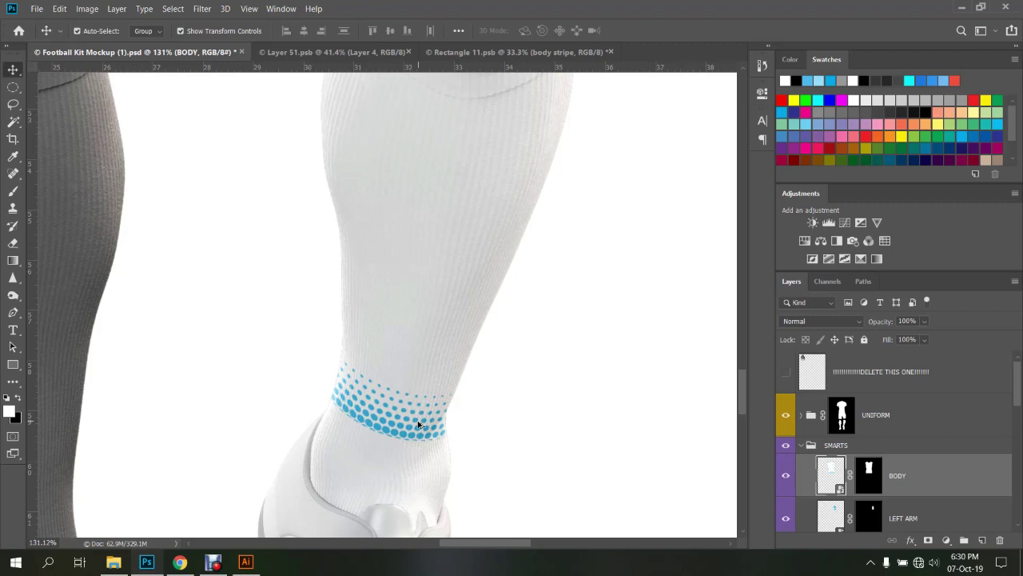
scroll(479, 365, "down", 3)
scroll(448, 263, "down", 3)
scroll(471, 305, "down", 3)
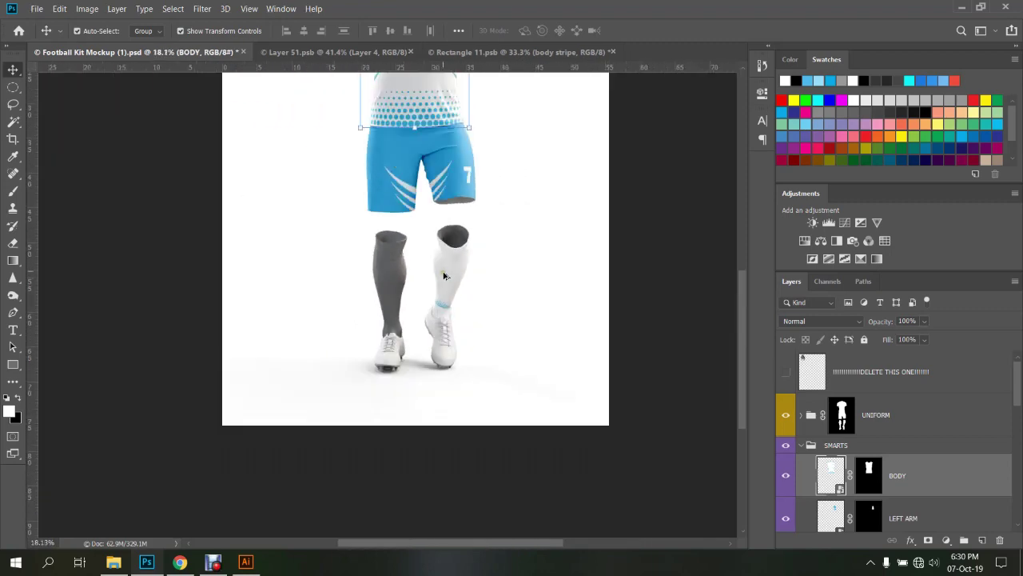
scroll(472, 305, "up", 2)
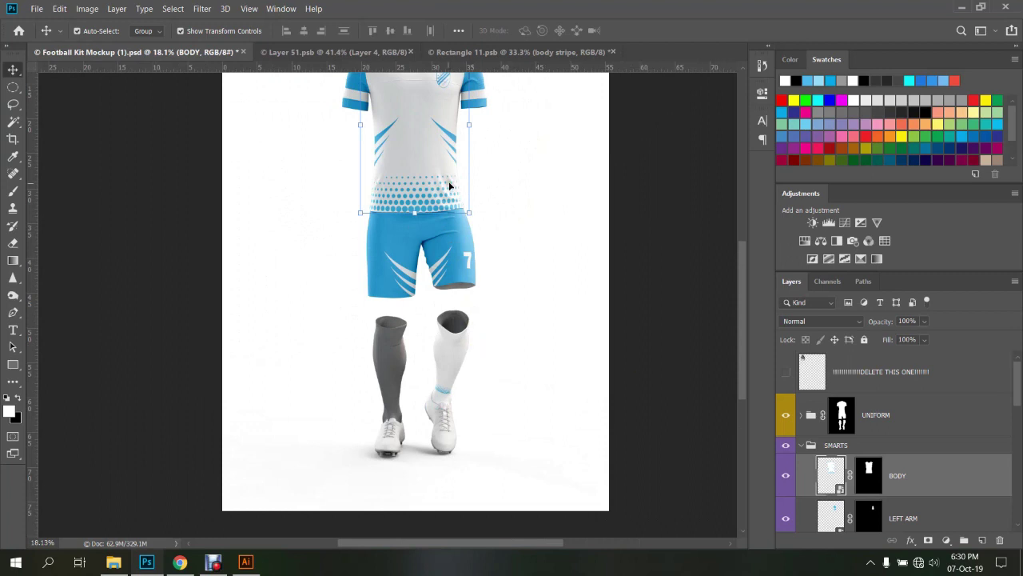
Delete the body stripe group from the sock artwork
left_click(336, 52)
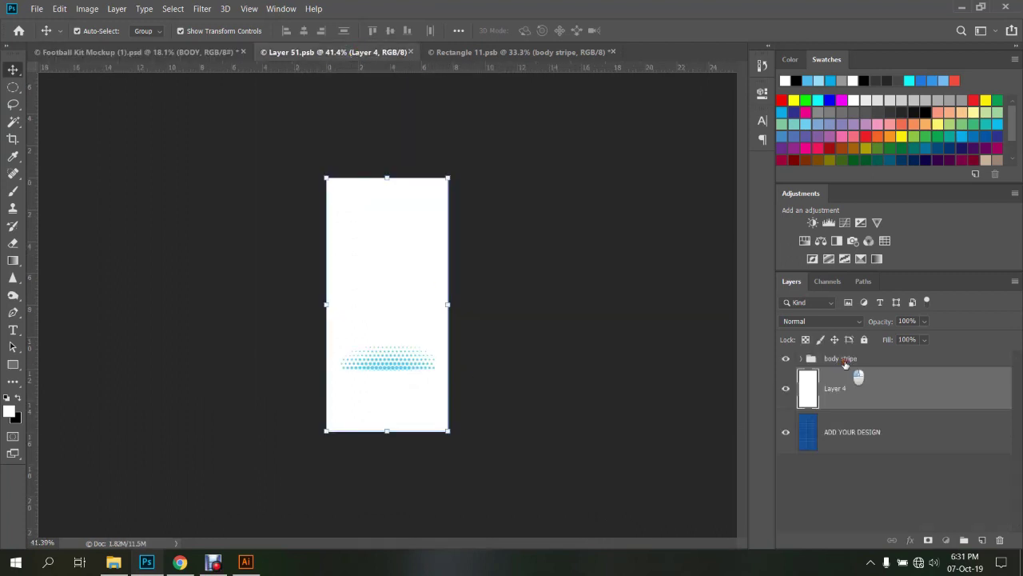
left_click(846, 360)
key("Delete")
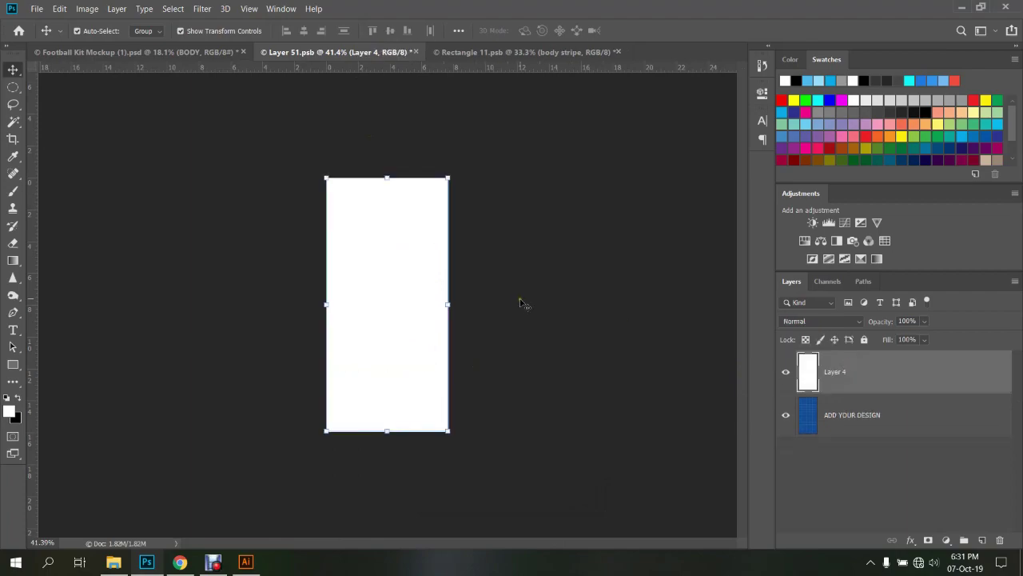
Reduce the brush to 1500 px, then choose halftone preset 6 at 600 px
key("b")
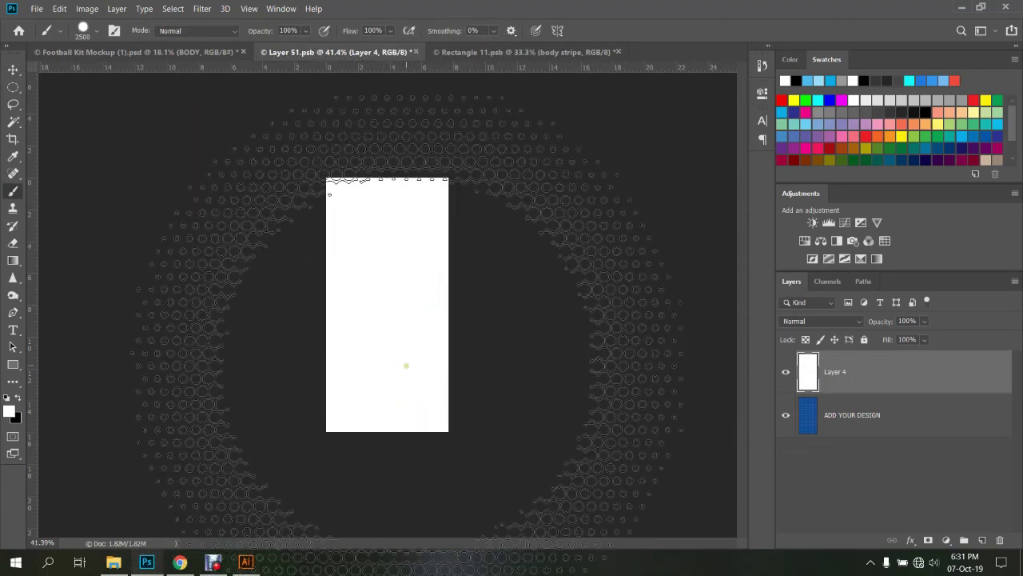
key("bracketleft")
key("bracketleft")
key("bracketleft")
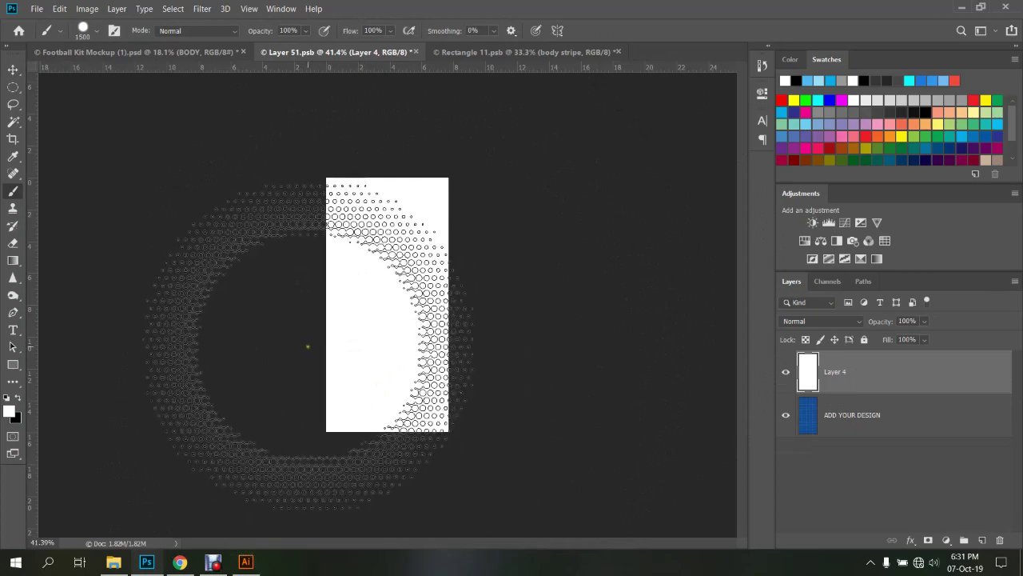
right_click(341, 359)
scroll(443, 431, "down", 1)
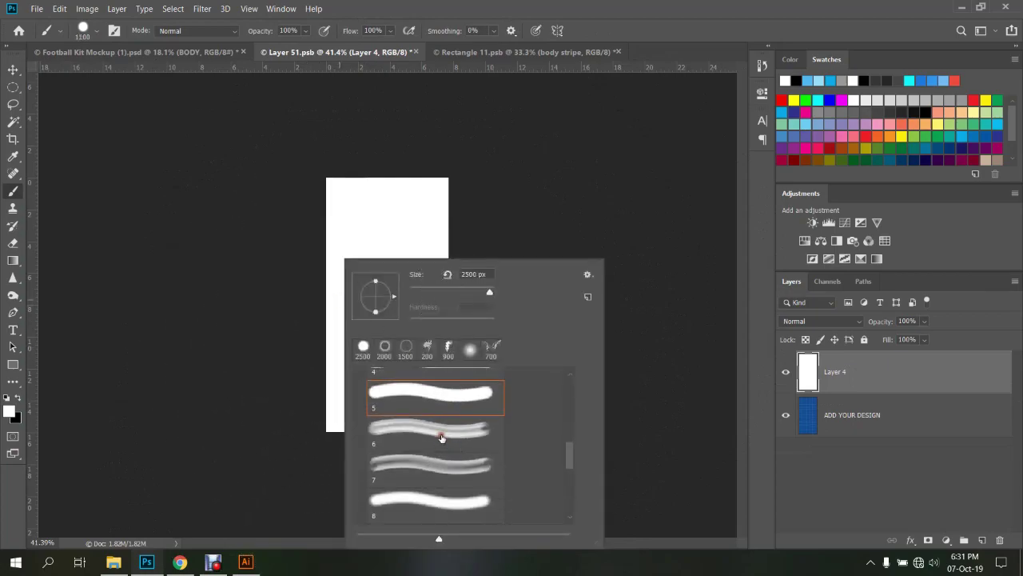
double_click(442, 437)
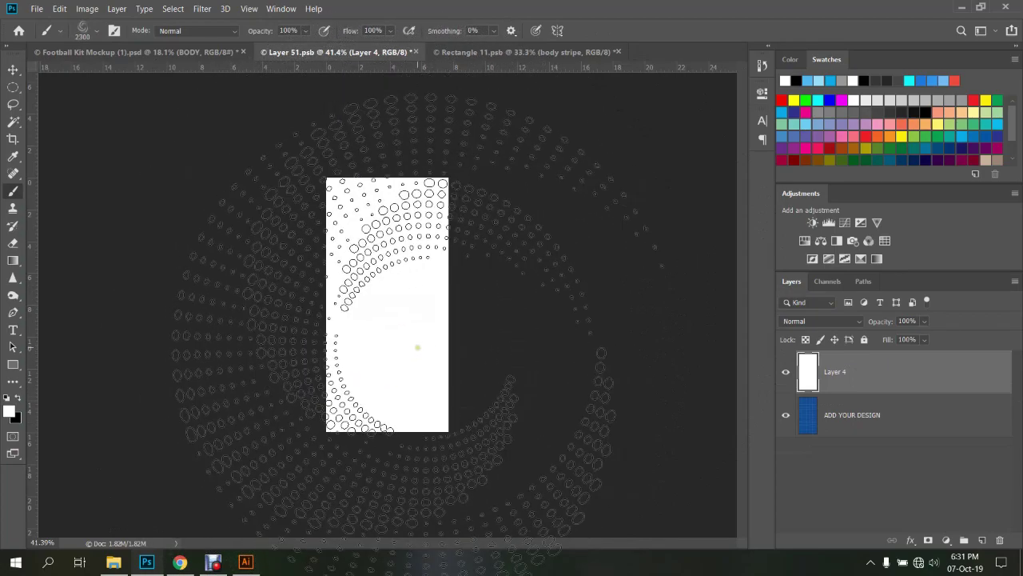
key("bracketleft")
key("bracketleft")
key("bracketleft")
key("bracketleft")
key("bracketleft")
key("bracketleft")
key("bracketleft")
key("bracketleft")
key("bracketleft")
key("bracketleft")
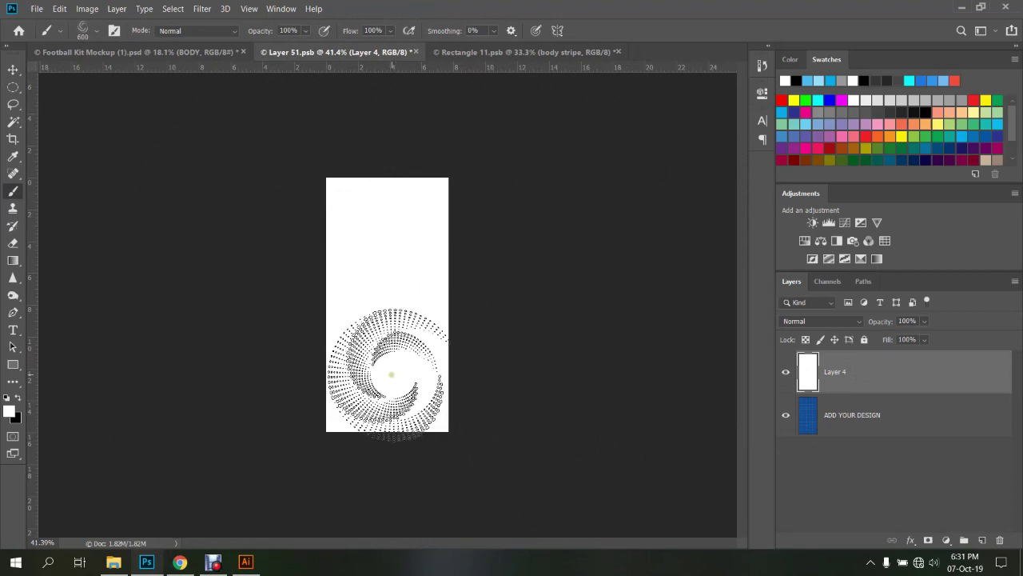
Try two other halftone brush presets, adjusting the brush size
right_click(390, 368)
scroll(448, 407, "down", 1)
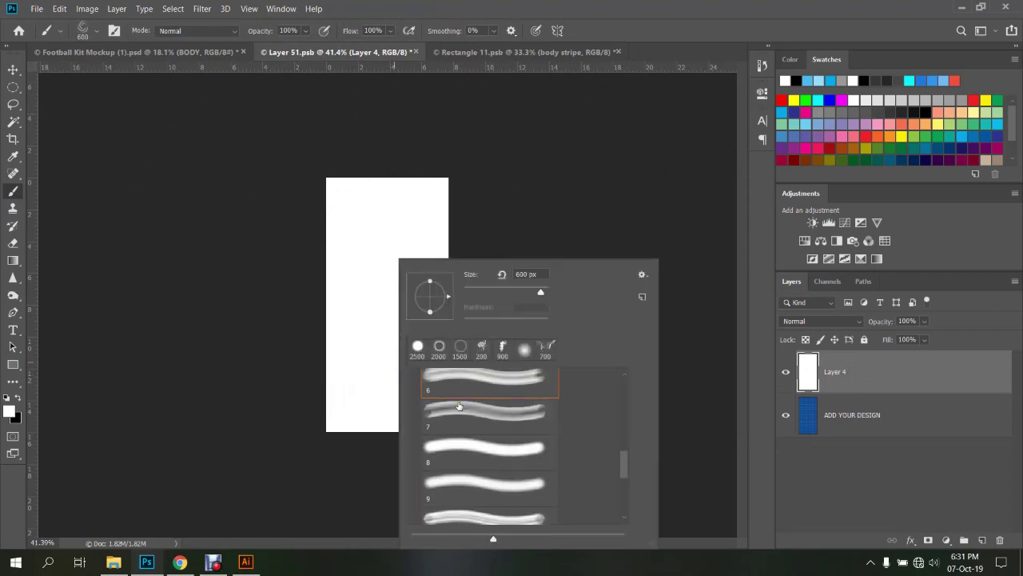
double_click(442, 395)
right_click(388, 319)
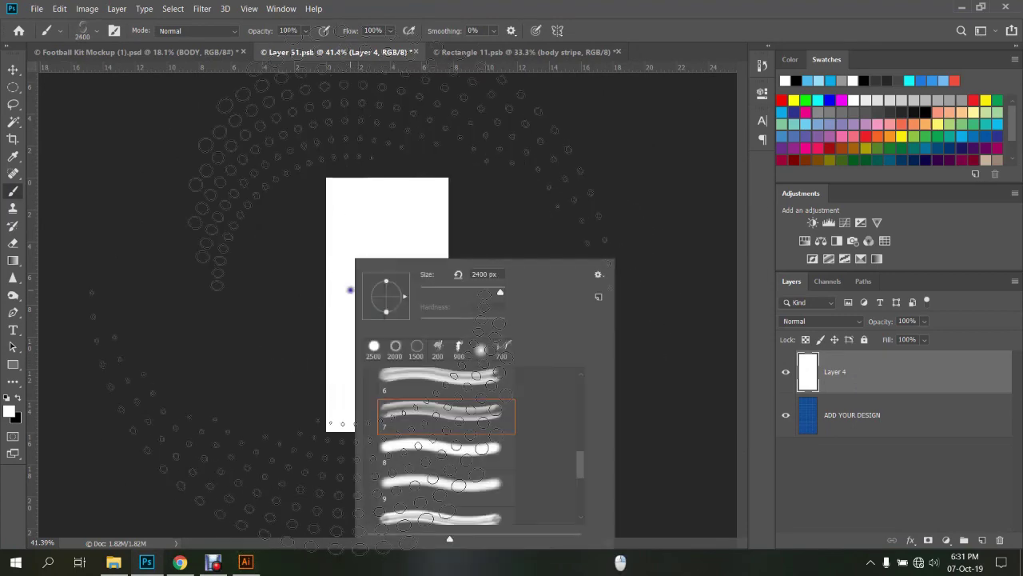
scroll(455, 430, "down", 1)
double_click(456, 424)
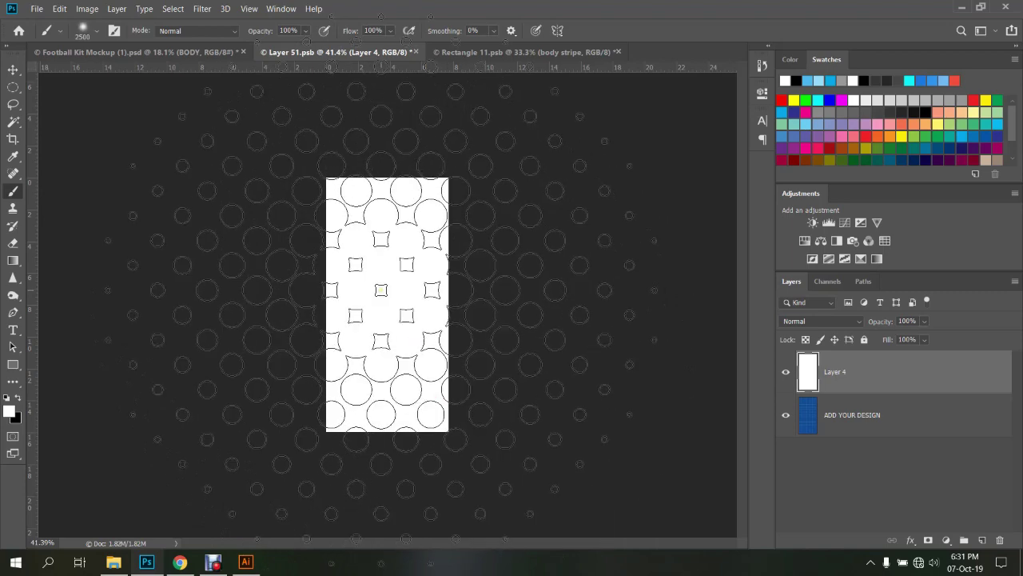
key("bracketleft")
key("bracketleft")
key("bracketleft")
key("bracketleft")
key("bracketleft")
key("bracketleft")
key("bracketleft")
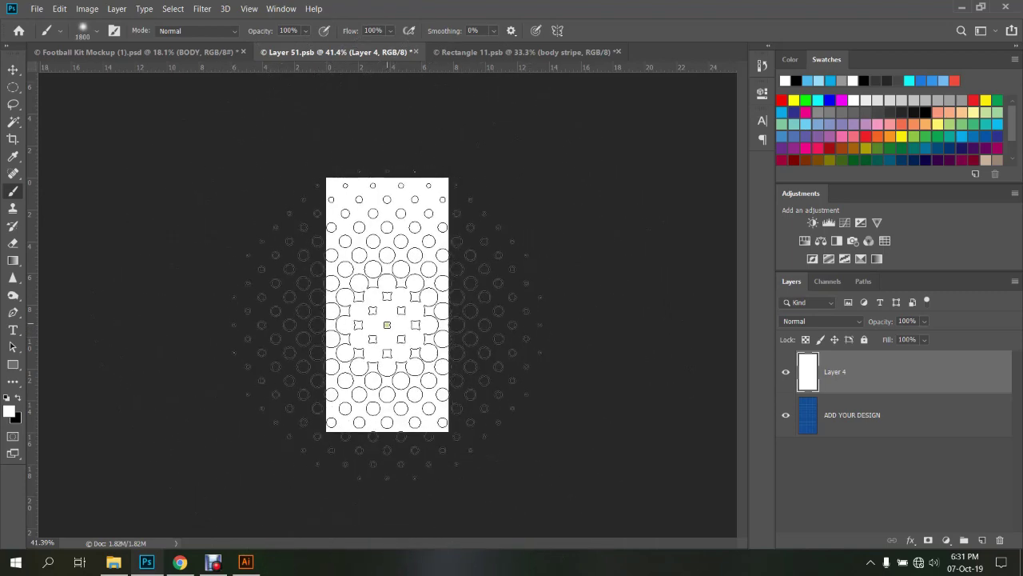
key("bracketleft")
key("bracketleft")
key("bracketleft")
key("bracketleft")
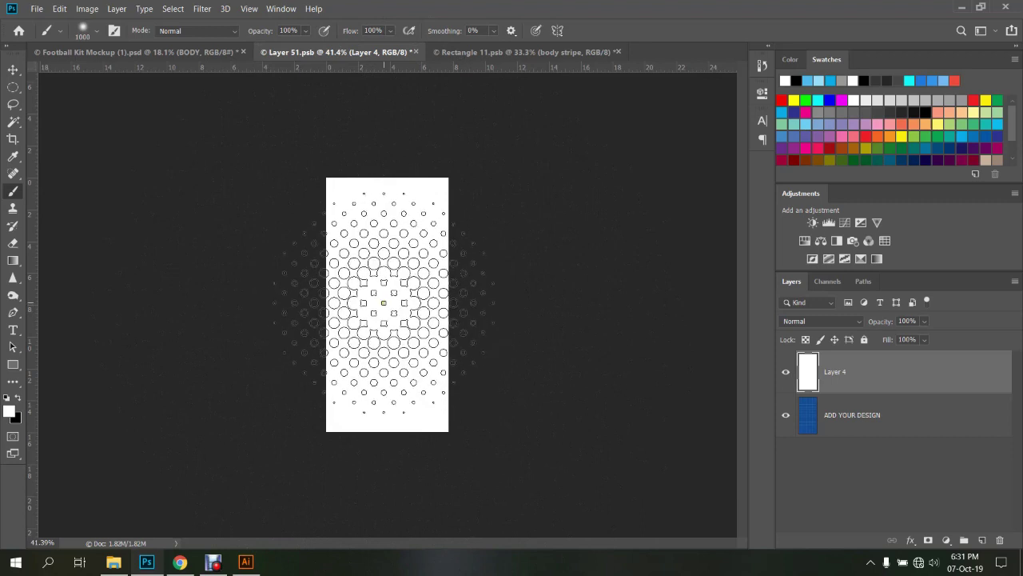
key("bracketright")
key("bracketright")
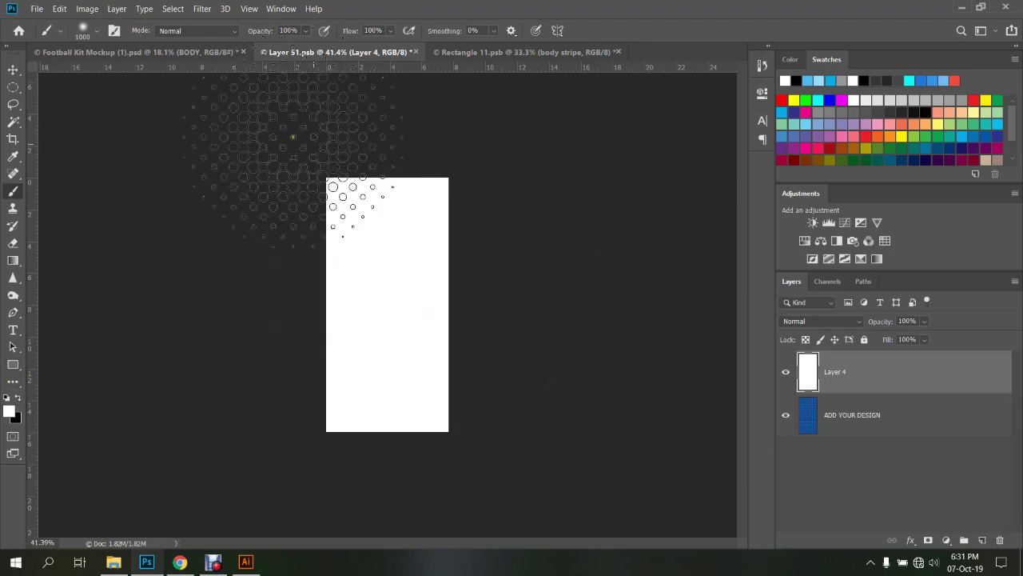
Sample the body stripe's light blue in Rectangle 11 as the foreground colour
left_click(457, 52)
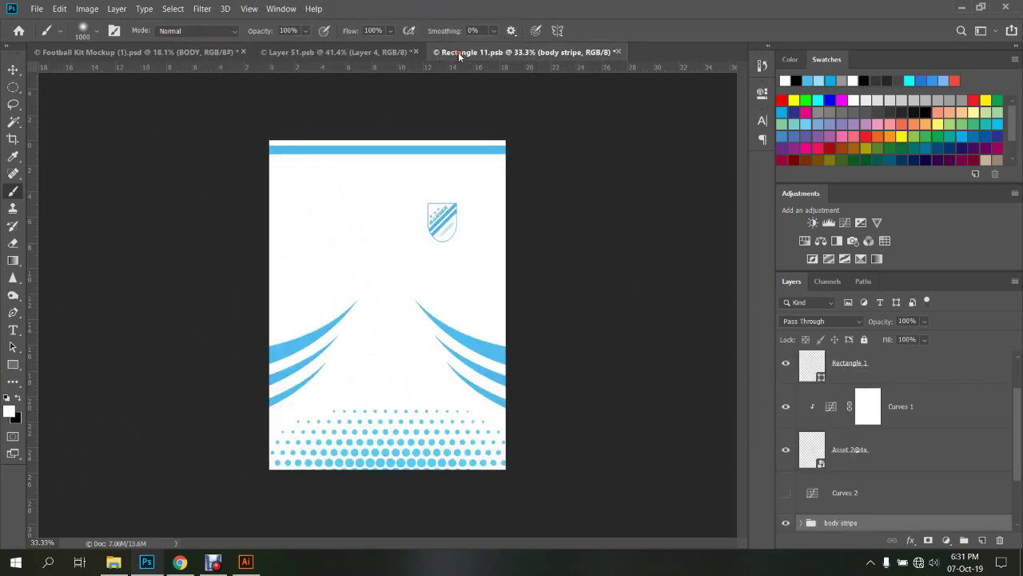
key("i")
left_click(301, 346)
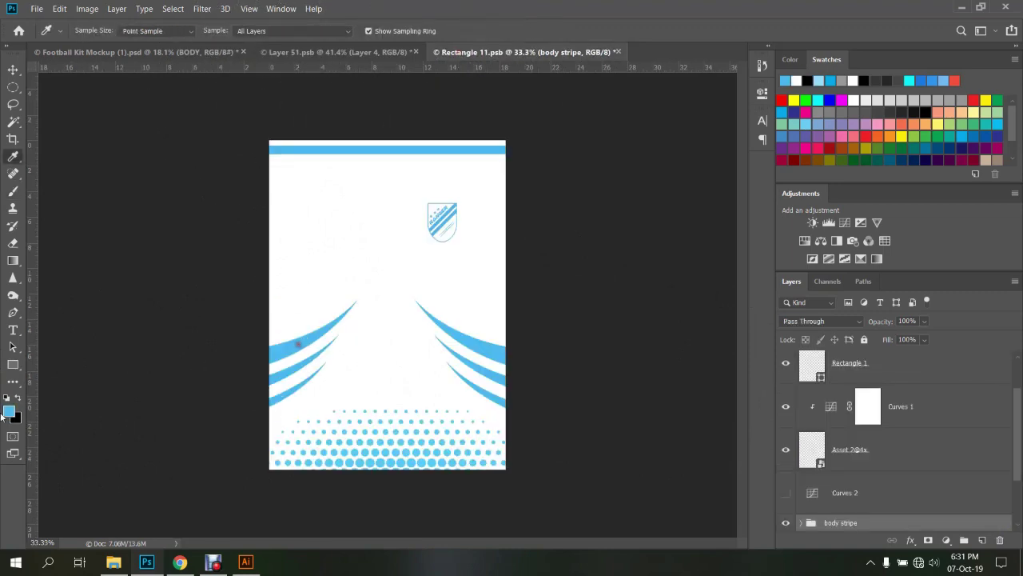
left_click(9, 411)
Confirm foreground colour 50bbf2 and stamp a blue halftone pattern onto the sock's Layer 4
double_click(897, 363)
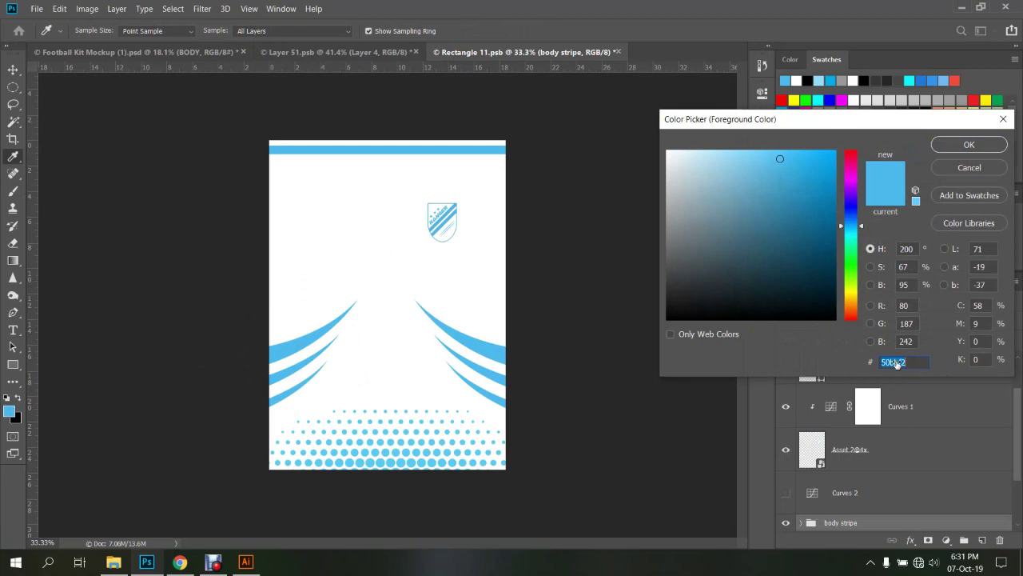
left_click(963, 145)
left_click(307, 52)
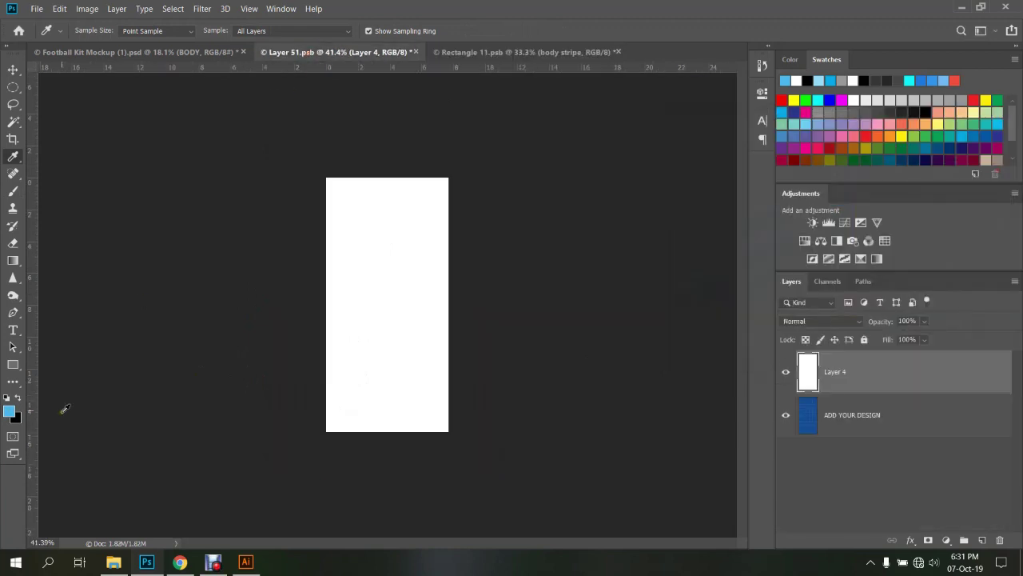
key("b")
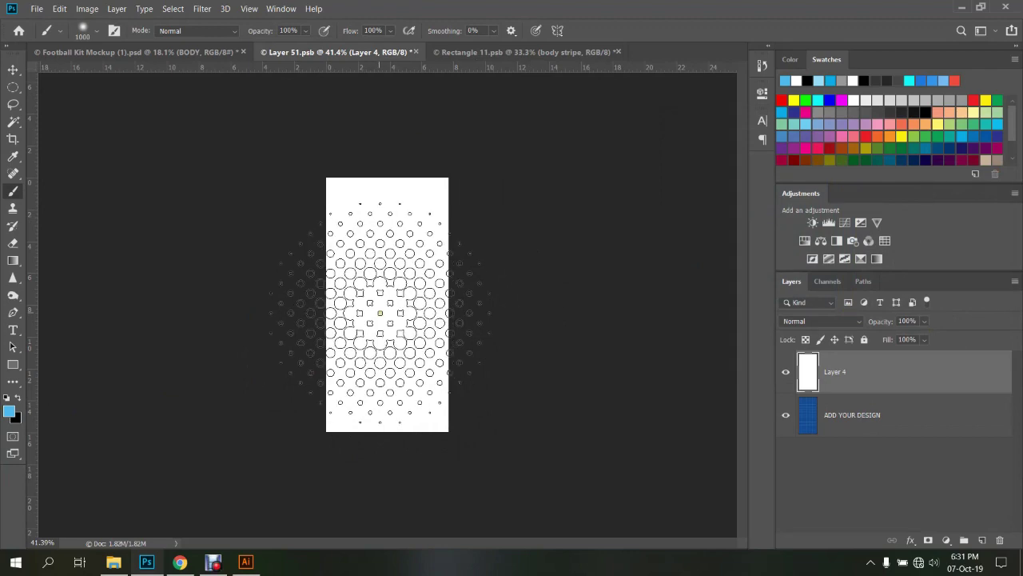
left_click(384, 311)
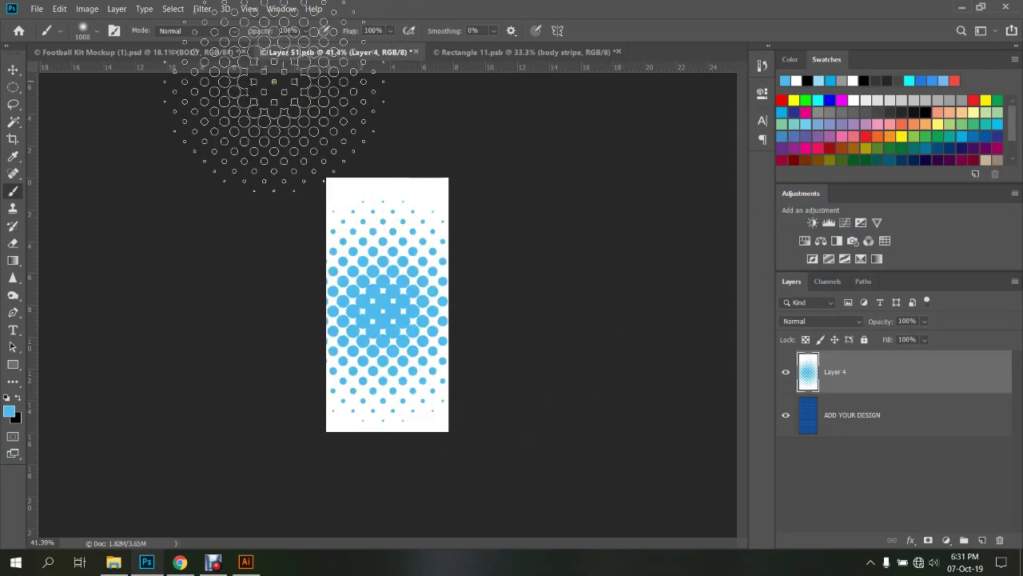
Preview the stamped sock on the Football Kit Mockup
left_click(204, 52)
scroll(462, 318, "up", 5)
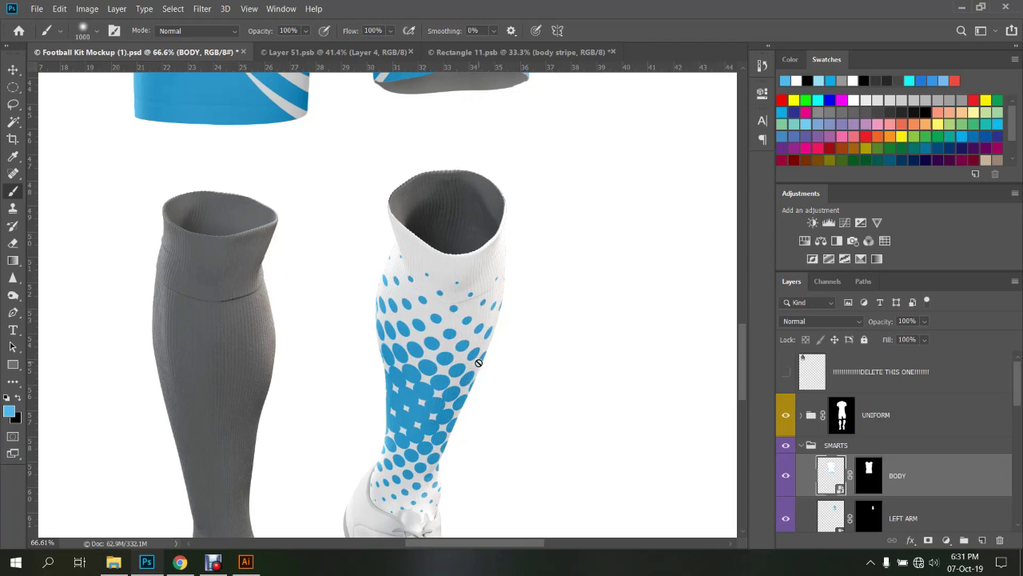
left_click(336, 52)
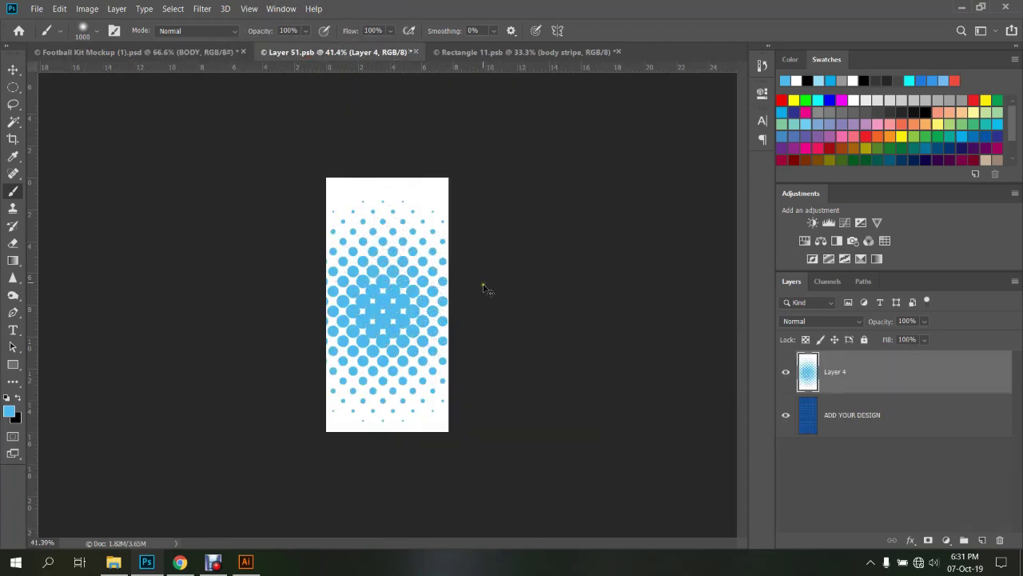
Undo the blue stamp and try the 2500 px, 10 and 11 halftone brushes
key("ctrl+z")
key("ctrl+z")
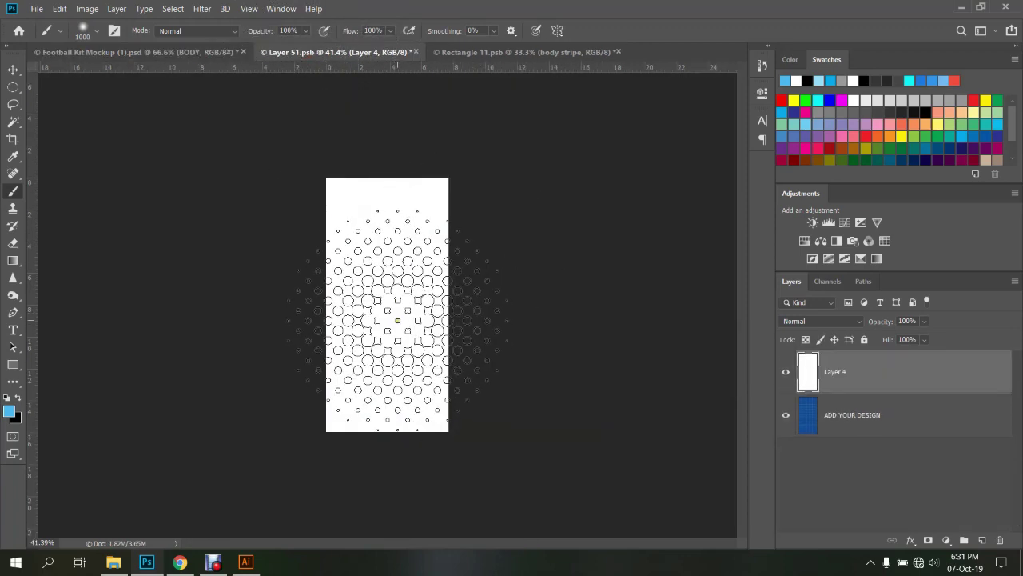
right_click(380, 312)
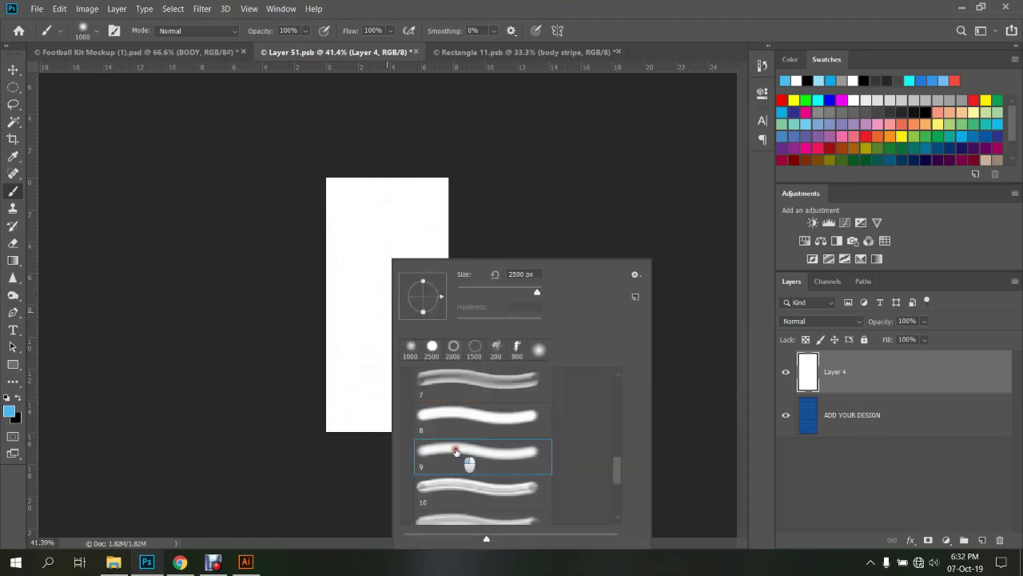
double_click(459, 455)
right_click(387, 311)
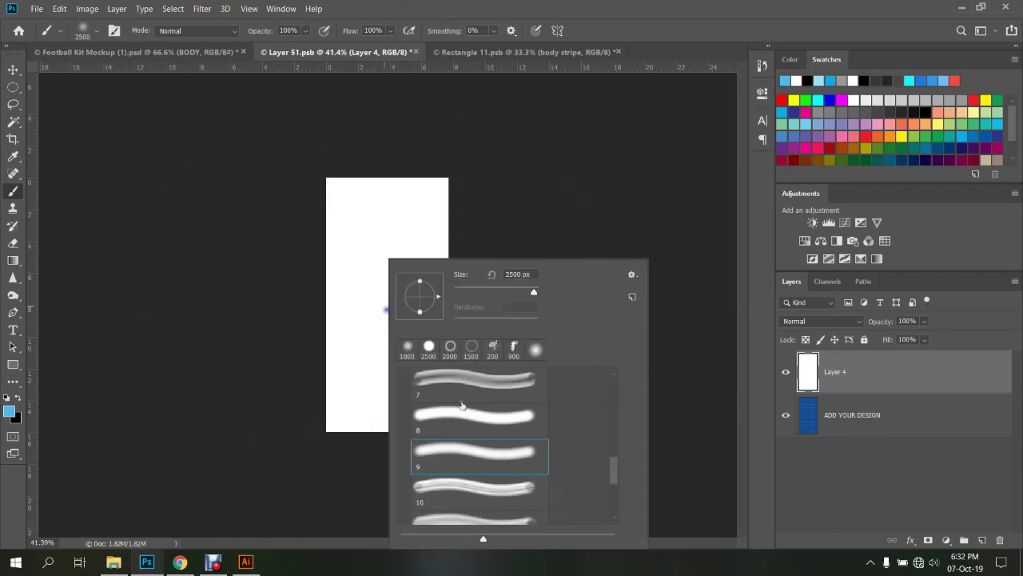
double_click(468, 490)
right_click(387, 310)
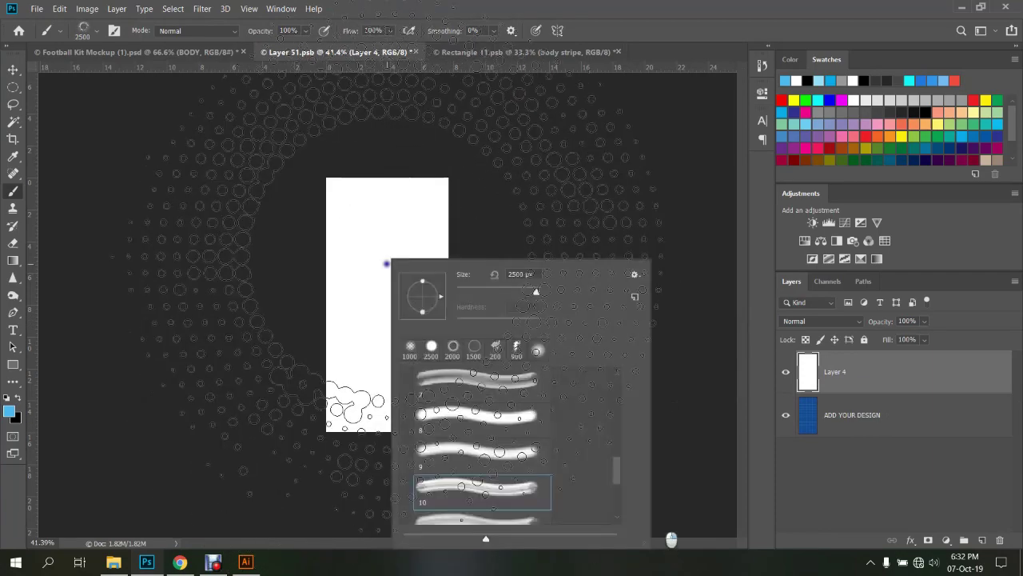
scroll(479, 480, "down", 1)
scroll(502, 438, "down", 2)
double_click(503, 438)
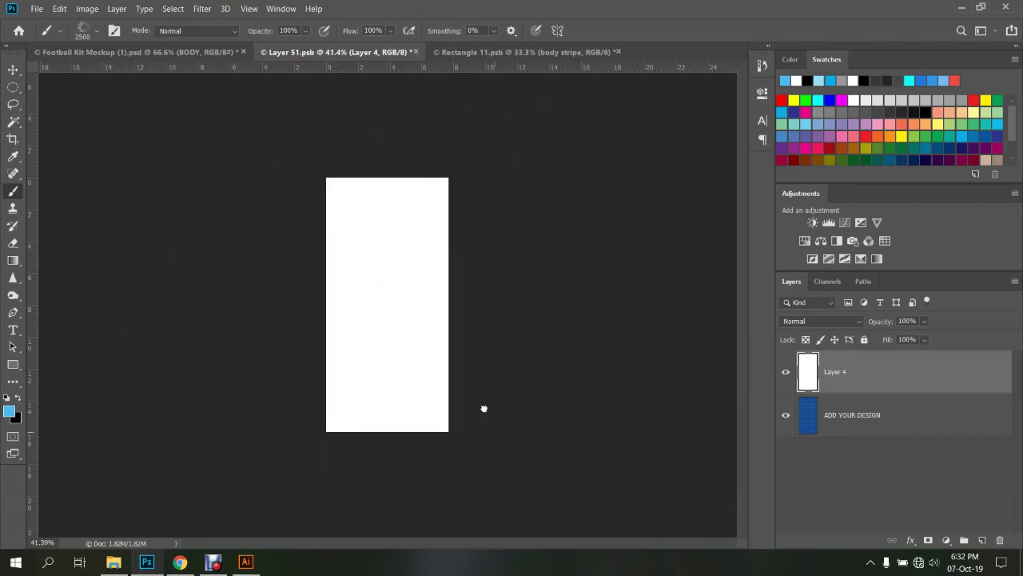
Stamp a circular blue halftone with brush 13 at about 1300 px and view it on the mockup
right_click(398, 298)
scroll(488, 432, "down", 1)
double_click(488, 431)
right_click(398, 279)
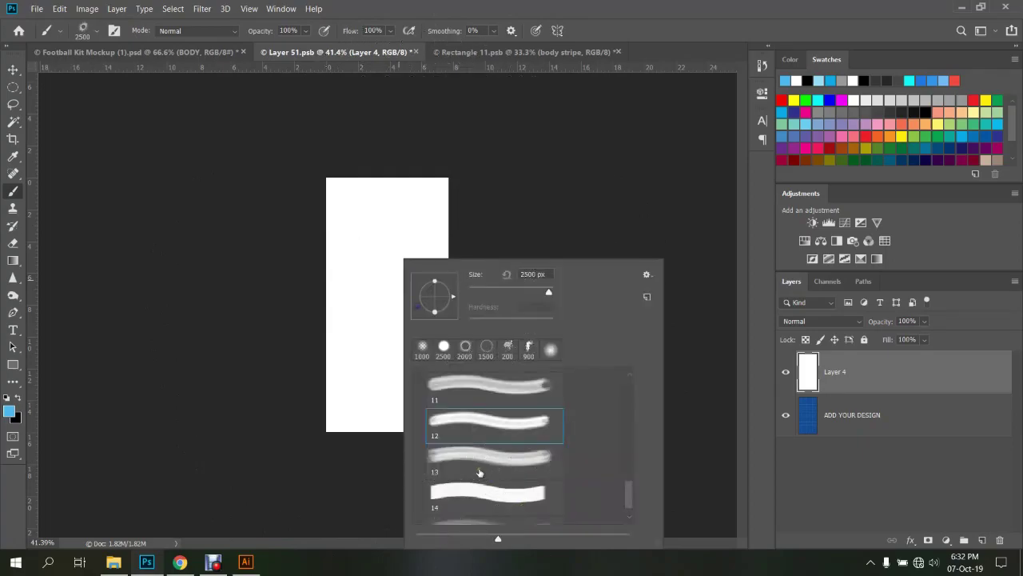
double_click(482, 459)
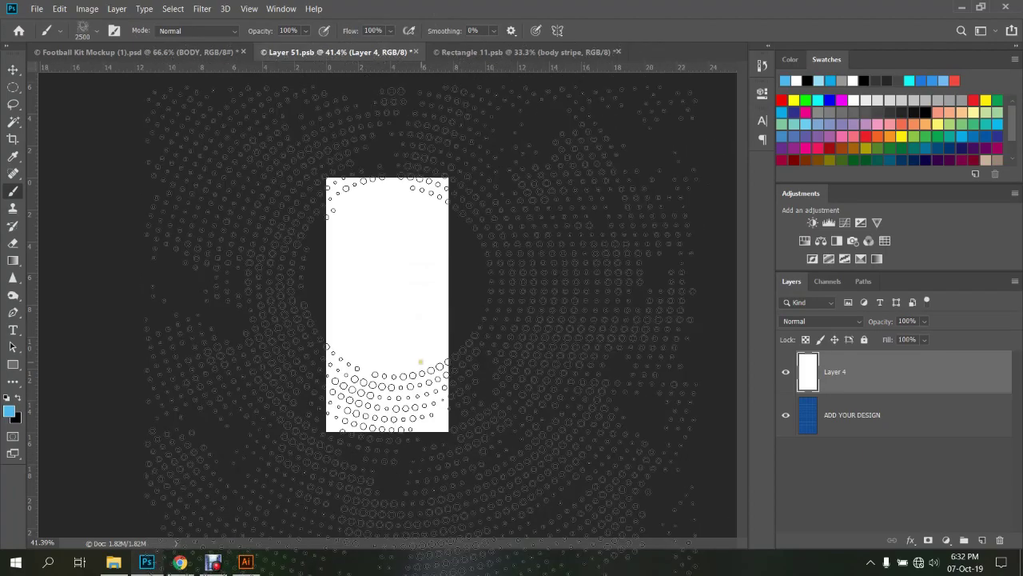
key("bracketleft")
key("bracketleft")
key("bracketleft")
key("bracketleft")
key("bracketleft")
key("bracketleft")
key("bracketleft")
key("bracketleft")
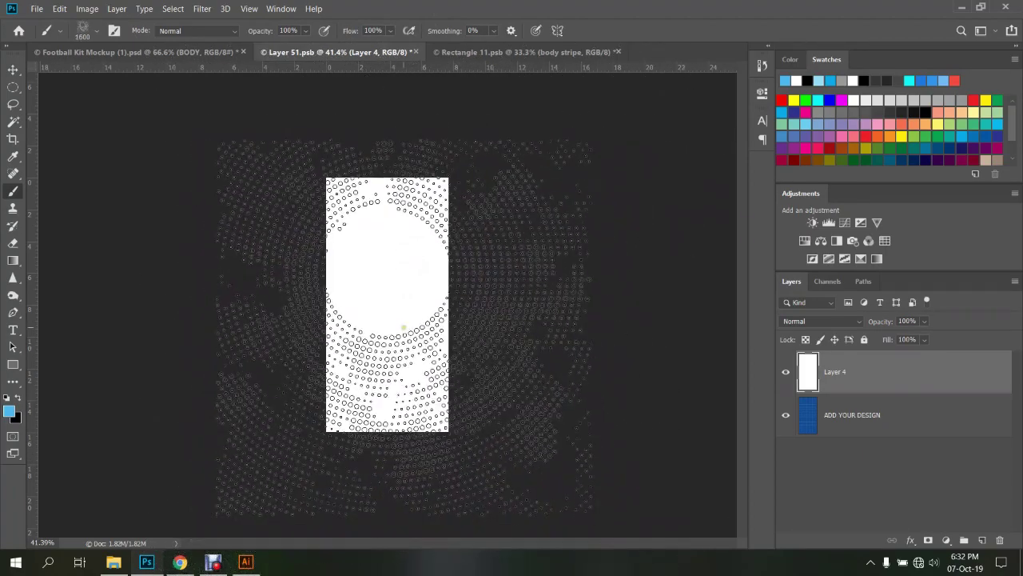
key("bracketleft")
key("bracketleft")
key("bracketleft")
key("bracketleft")
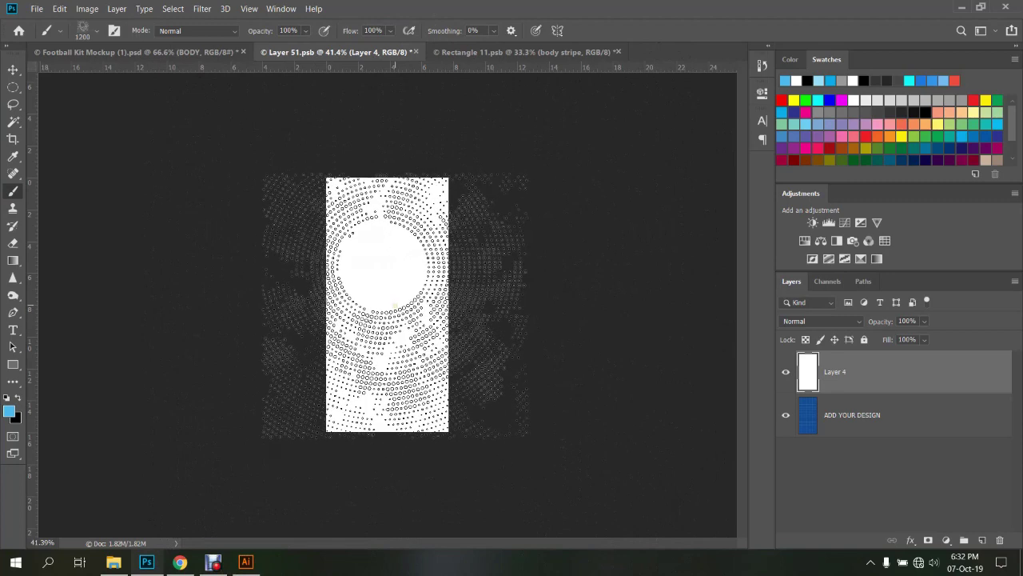
left_click(394, 308)
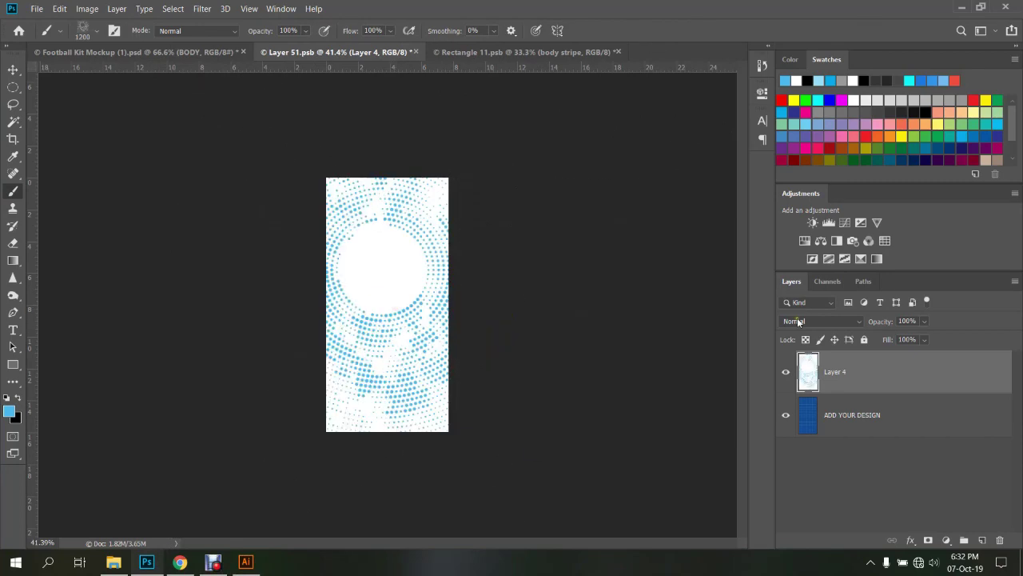
left_click(172, 52)
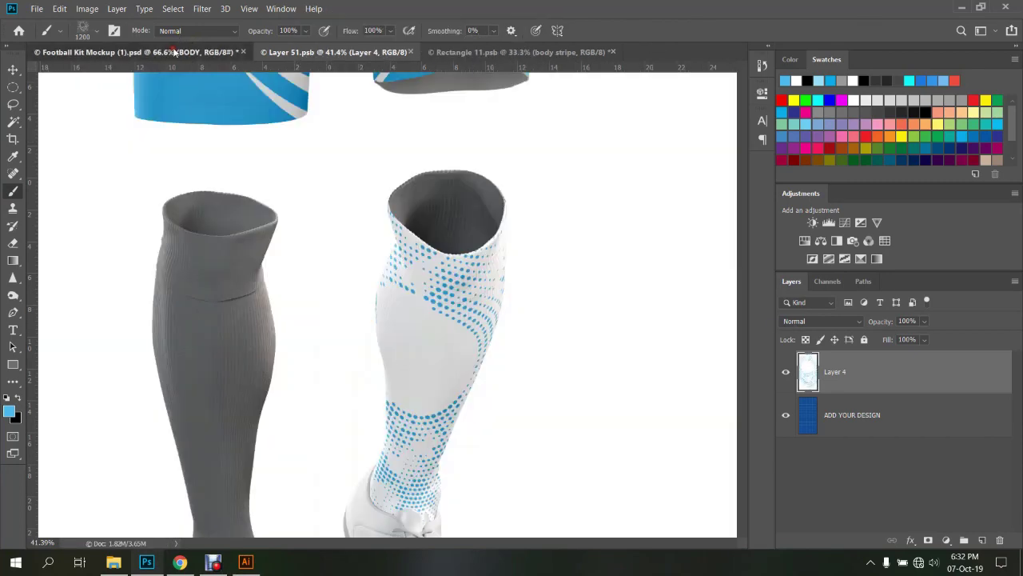
scroll(472, 232, "down", 1)
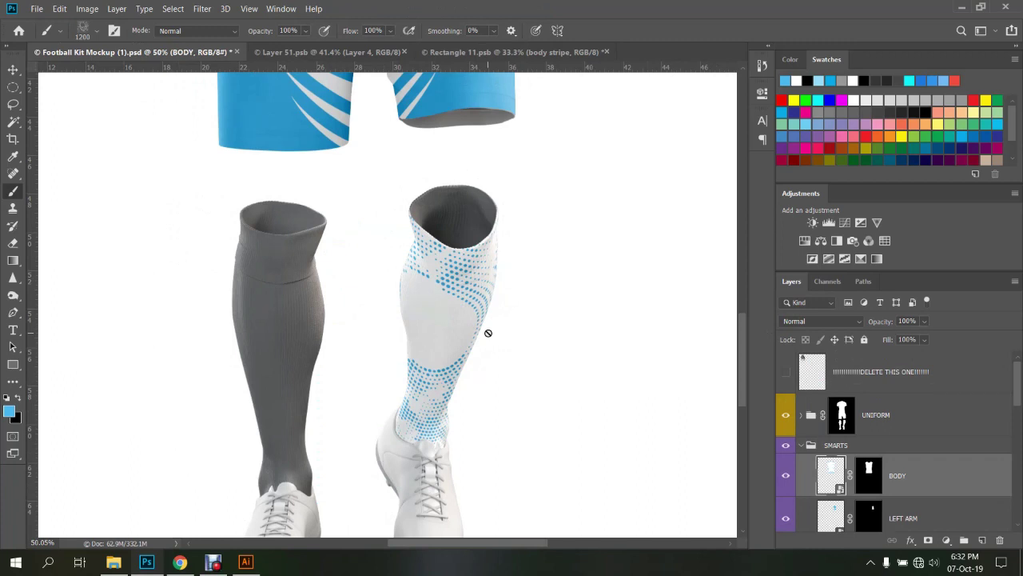
Stamp a smaller 700 px blue halftone in the design's middle and compare it on the mockup
left_click(311, 52)
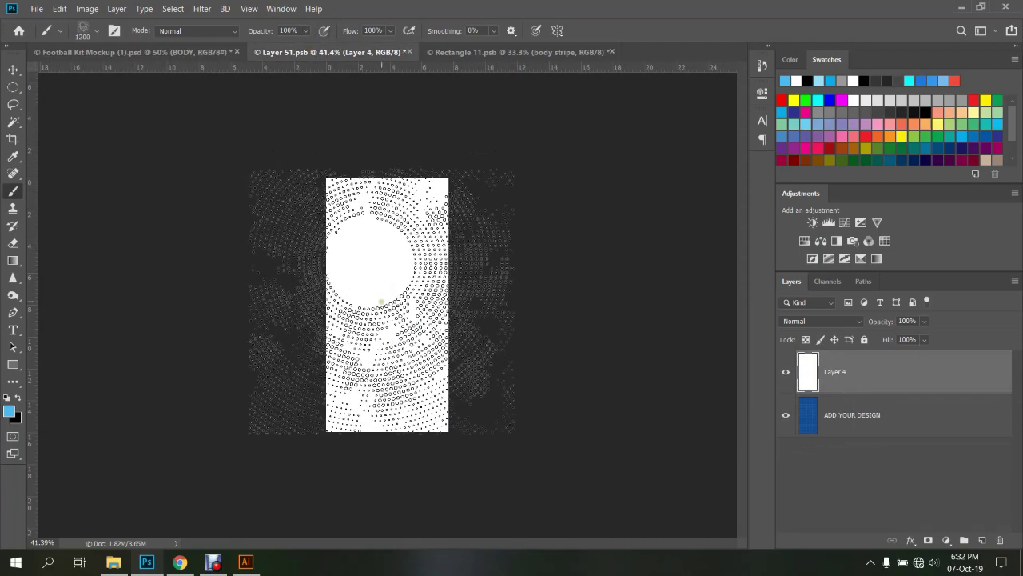
key("bracketleft")
key("bracketleft")
key("bracketleft")
key("bracketleft")
key("bracketleft")
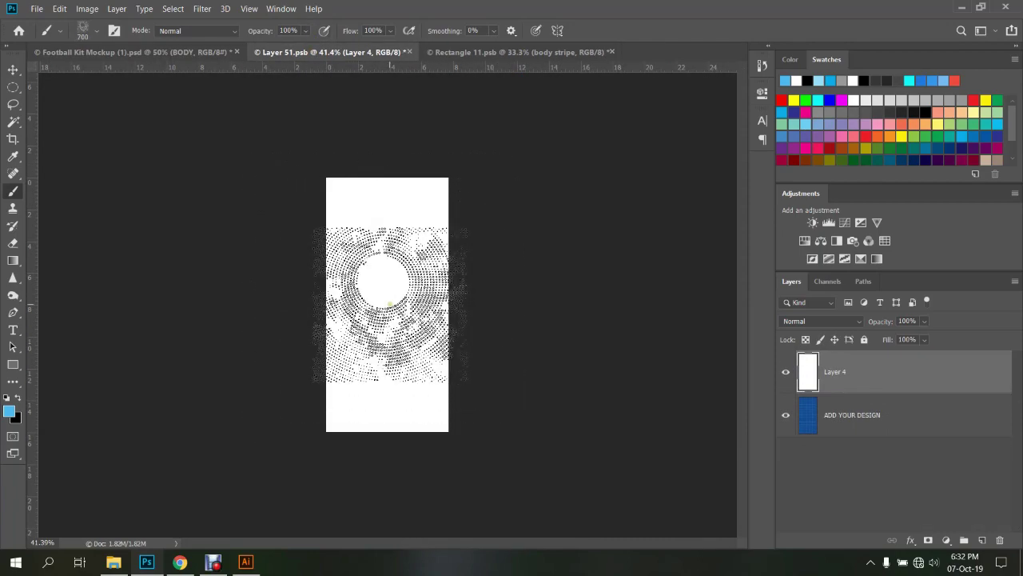
left_click(390, 302)
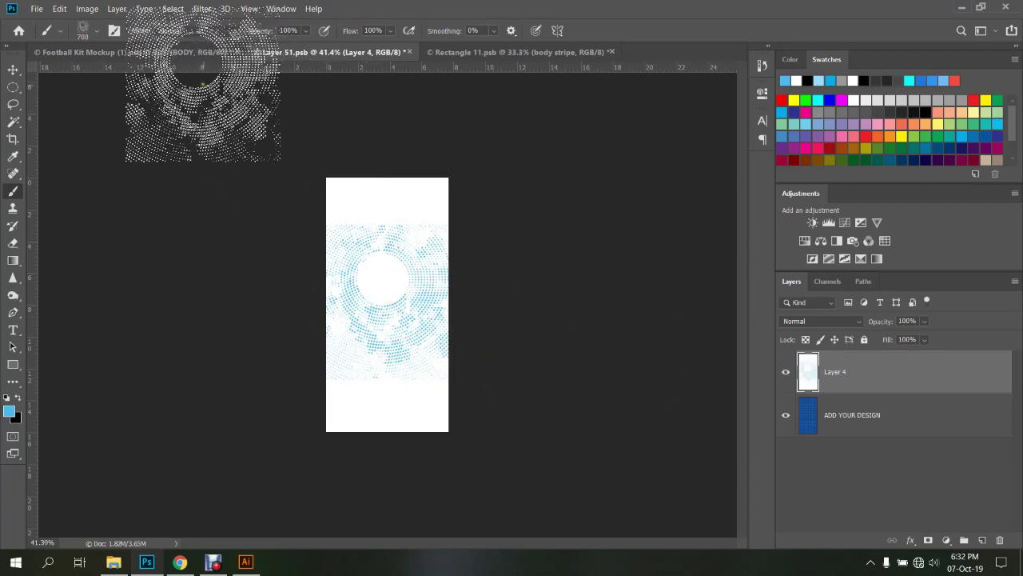
left_click(187, 56)
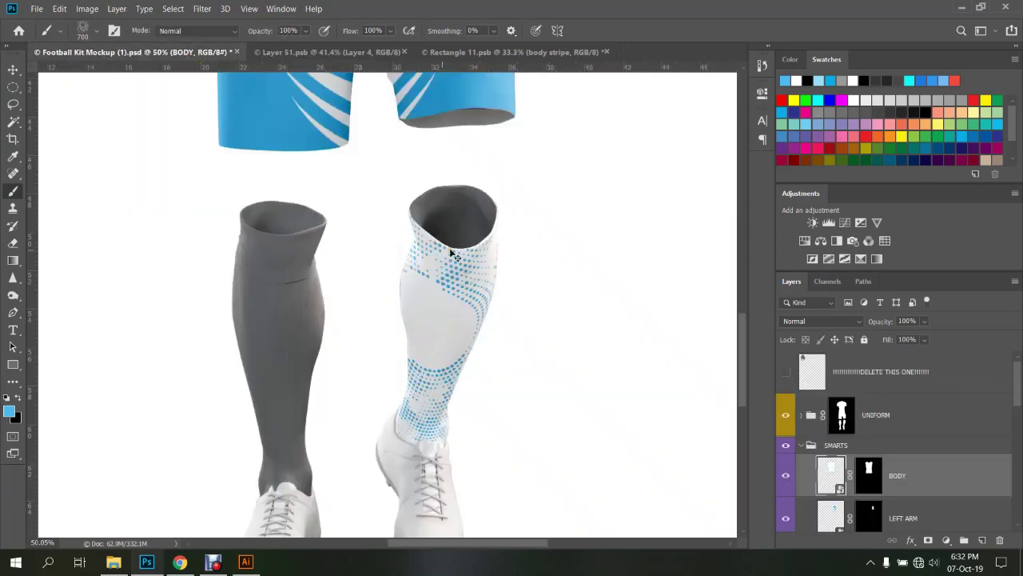
left_click(314, 52)
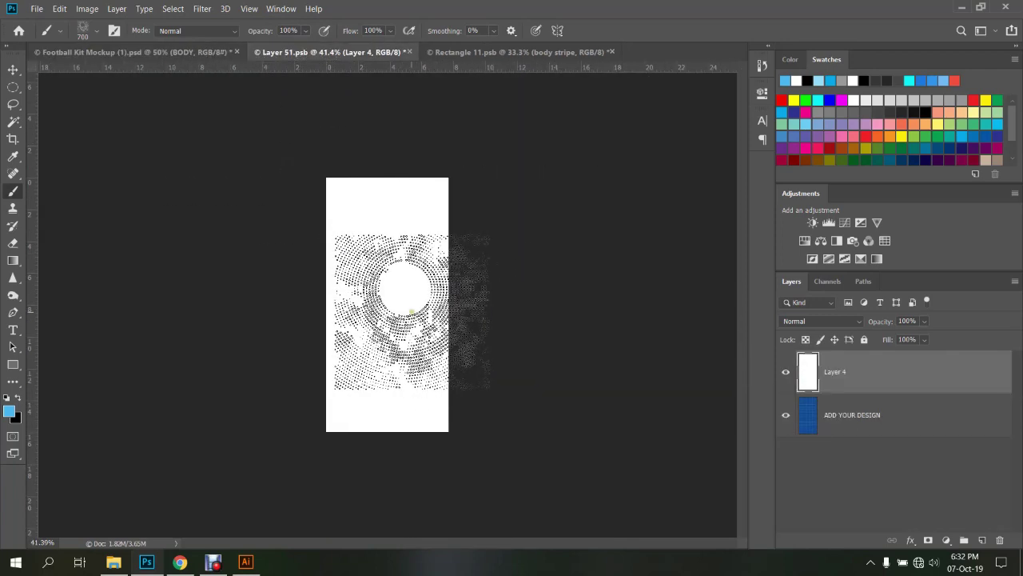
left_click(177, 51)
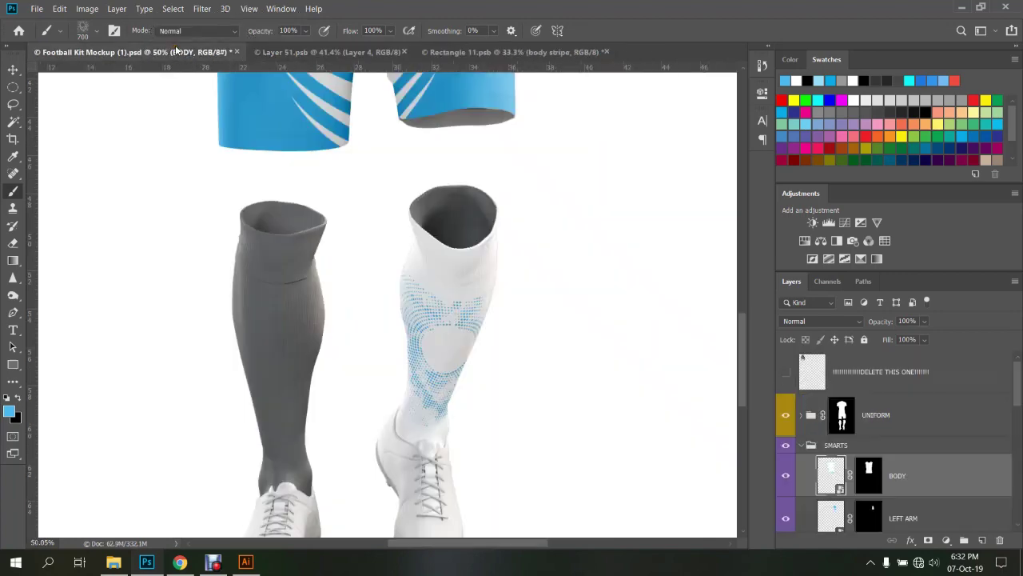
left_click(323, 50)
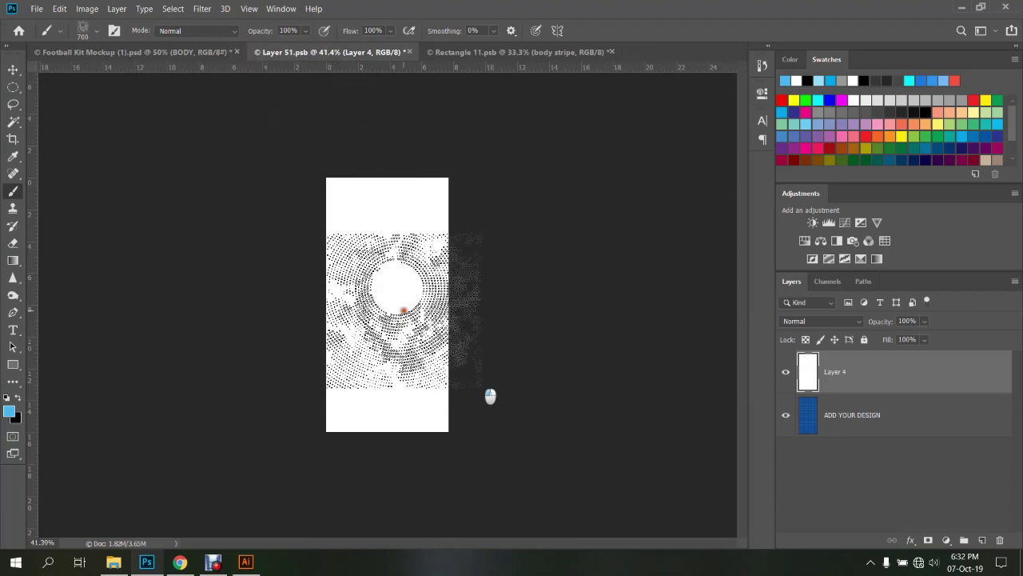
left_click(152, 53)
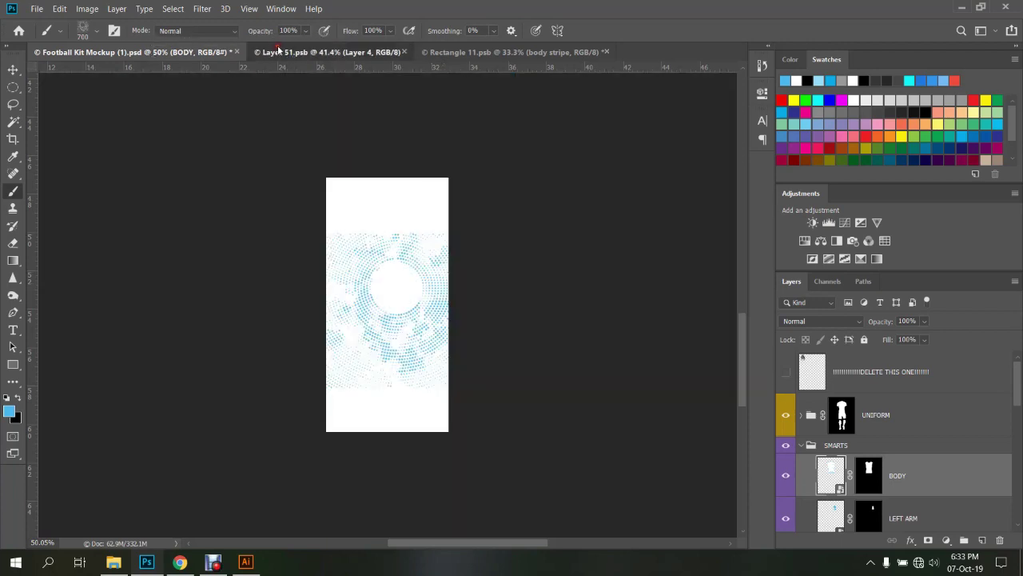
left_click(268, 52)
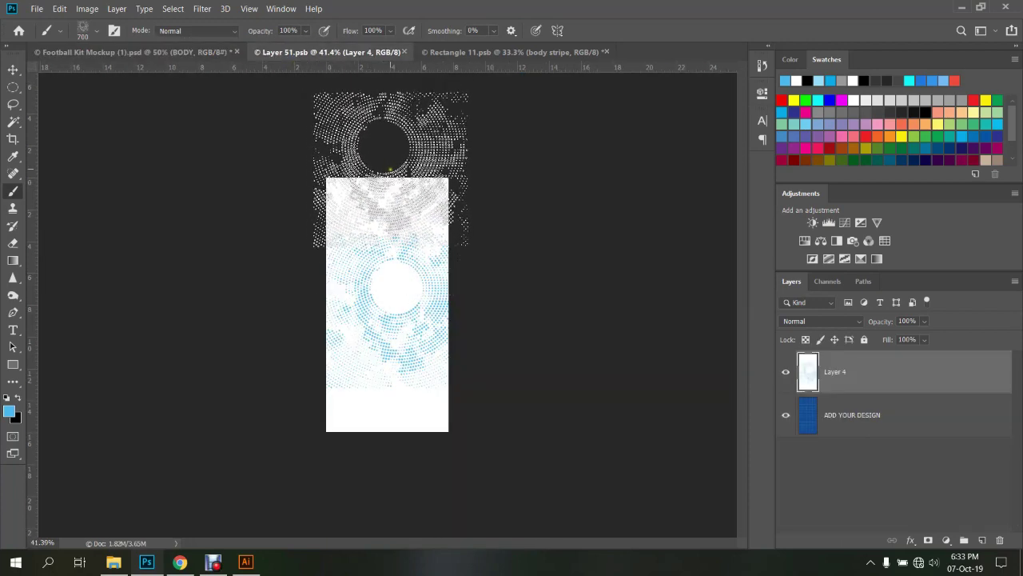
Paint halftone dots over the upper and lower sock design, save, and check the mockup
mouse_move(382, 166)
left_mouse_down()
mouse_move(640, 215)
mouse_move(381, 171)
left_mouse_up()
left_click_drag(567, 274, 395, 483)
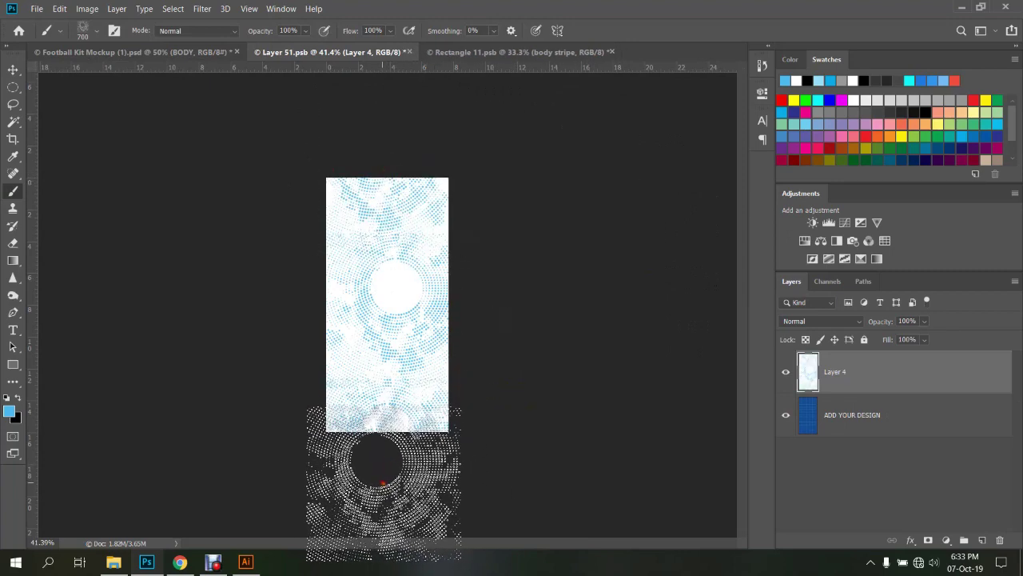
key("ctrl+s")
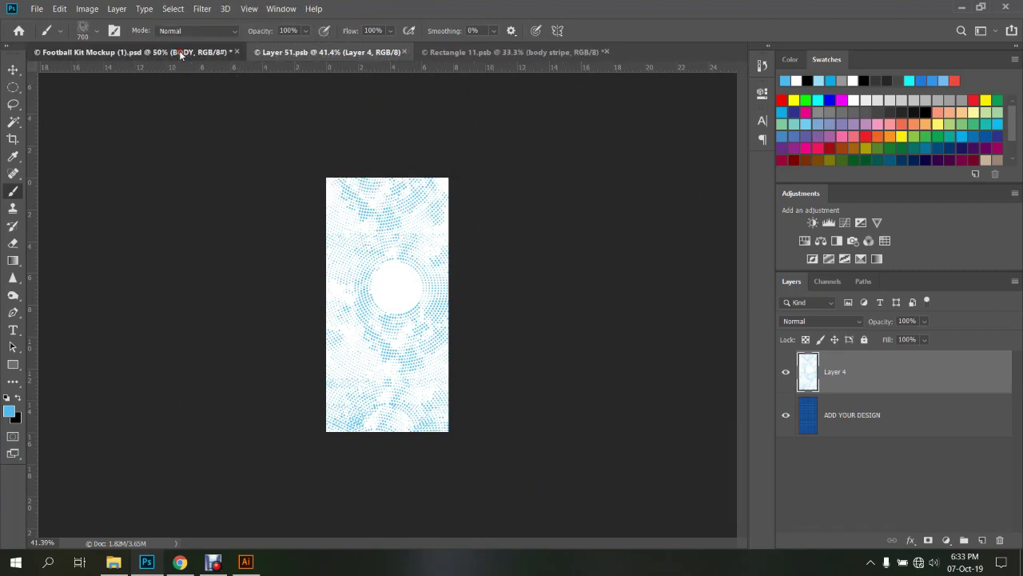
left_click(179, 50)
scroll(484, 355, "down", 2)
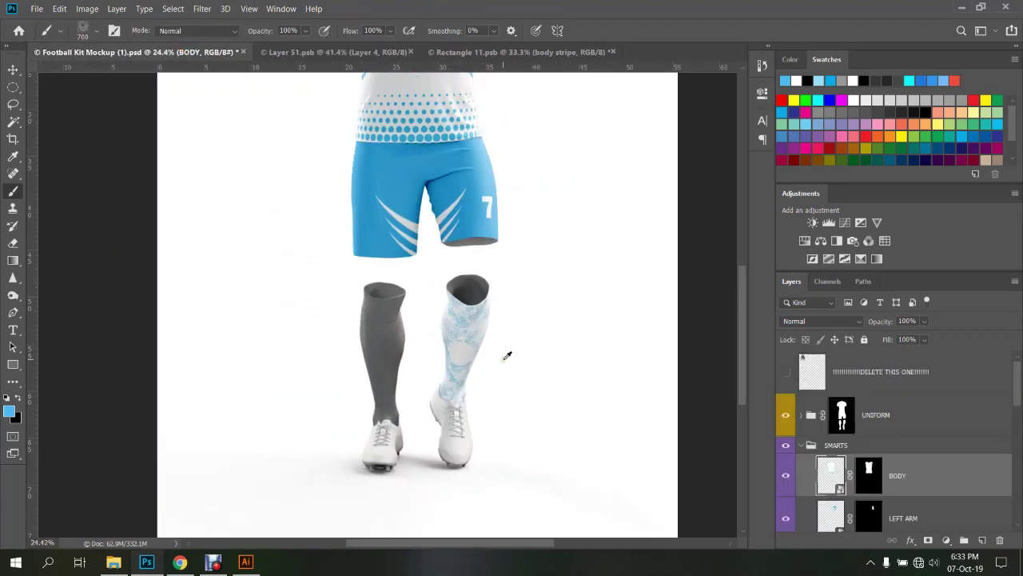
scroll(496, 356, "up", 1)
left_click(336, 52)
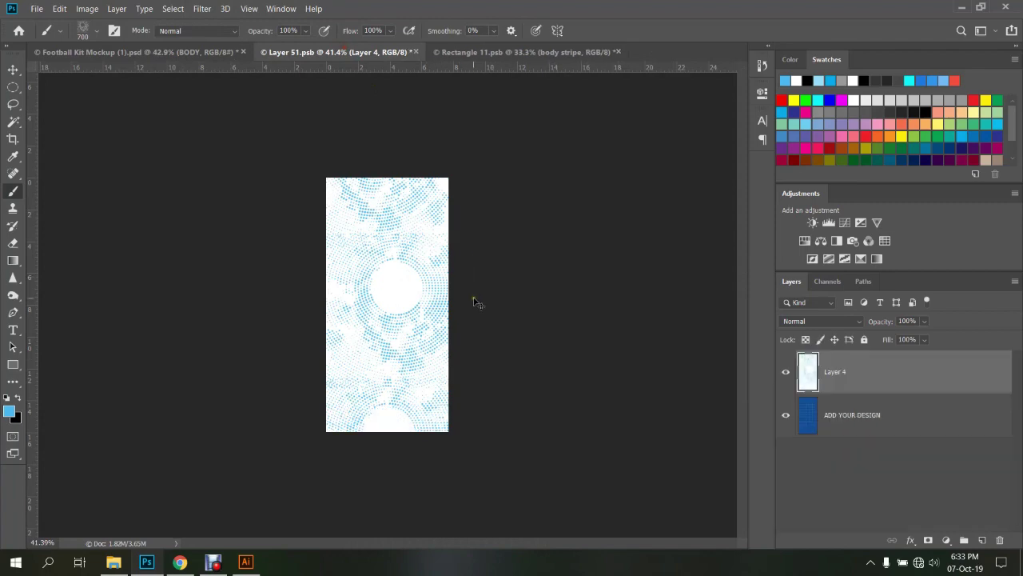
Stamp graduated blue halftone dots across the sock design with a smaller brush and save
right_click(392, 259)
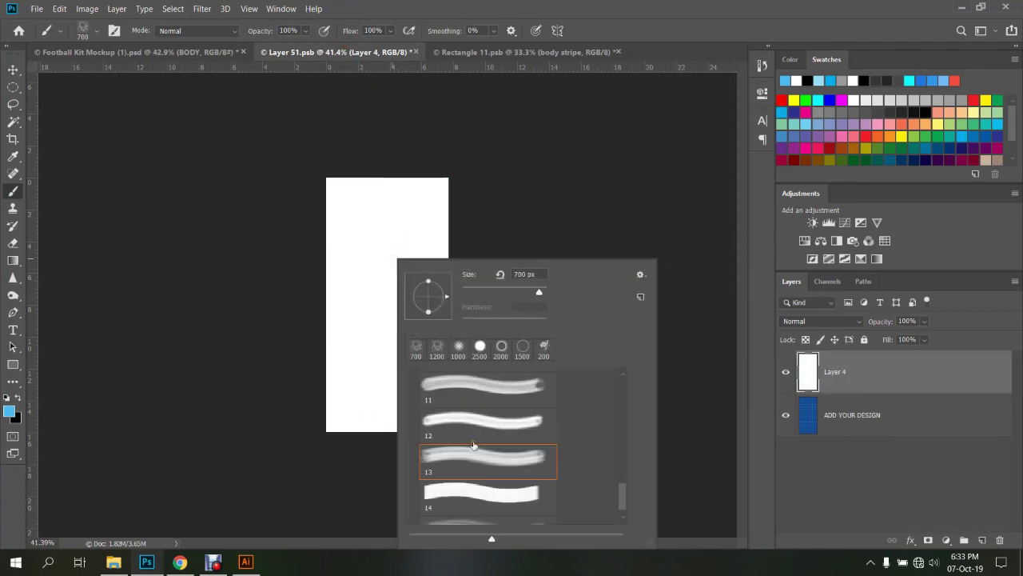
double_click(468, 462)
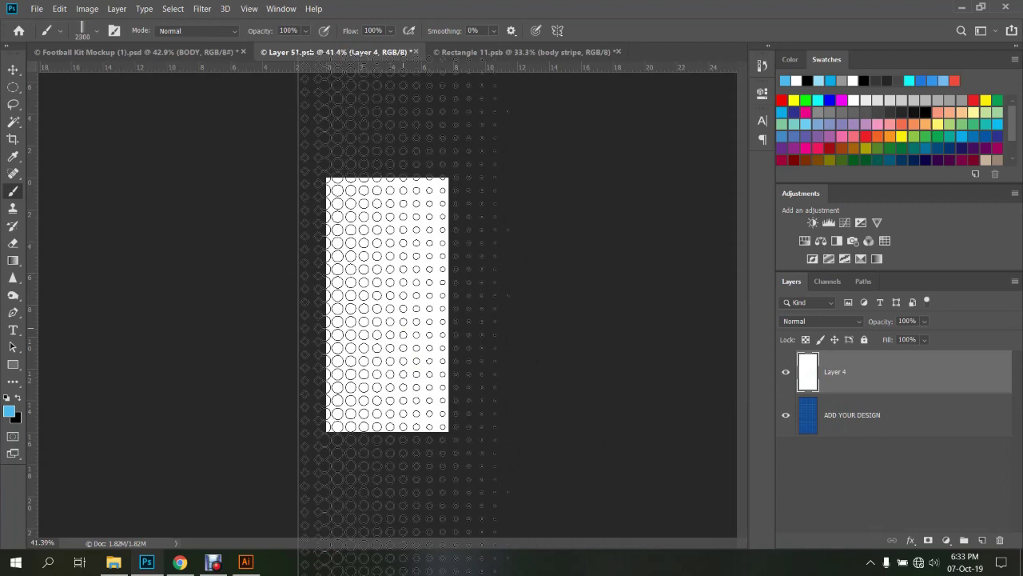
key("[")
key("[")
key("[")
key("[")
key("[")
key("[")
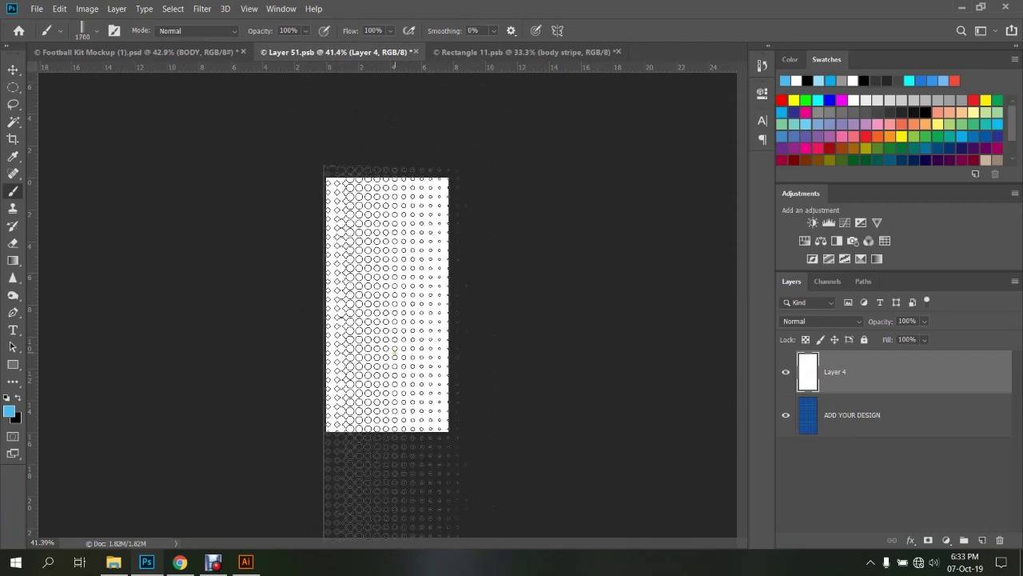
key("[")
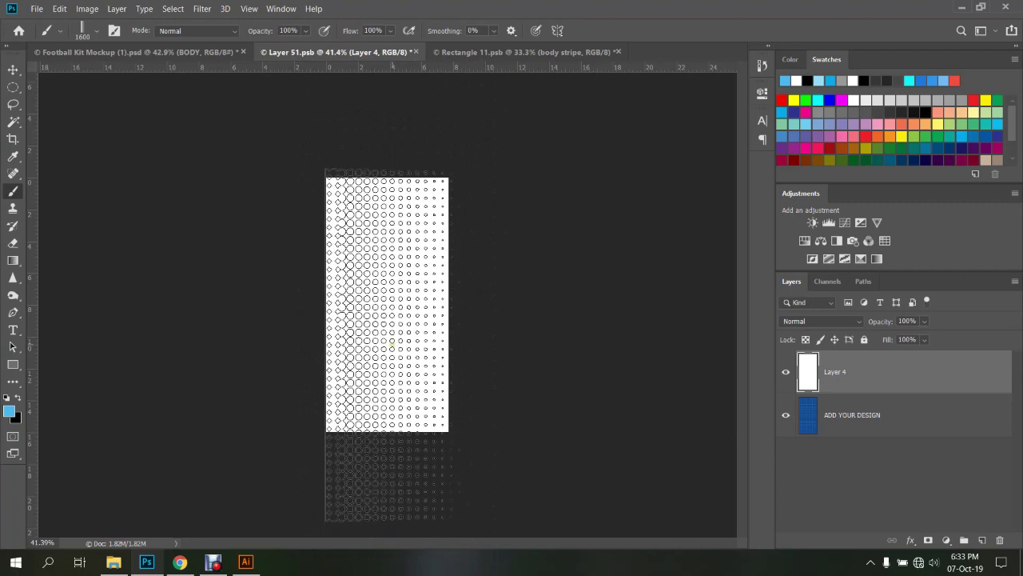
left_click(391, 345)
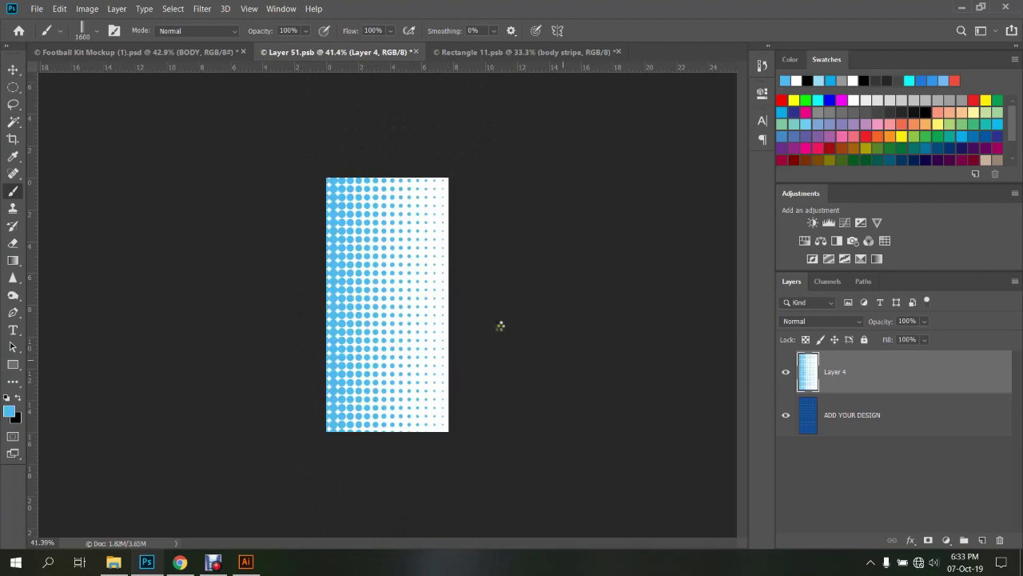
key("ctrl+s")
Inspect the graduated dots on the kit mockup's sock
left_click(173, 50)
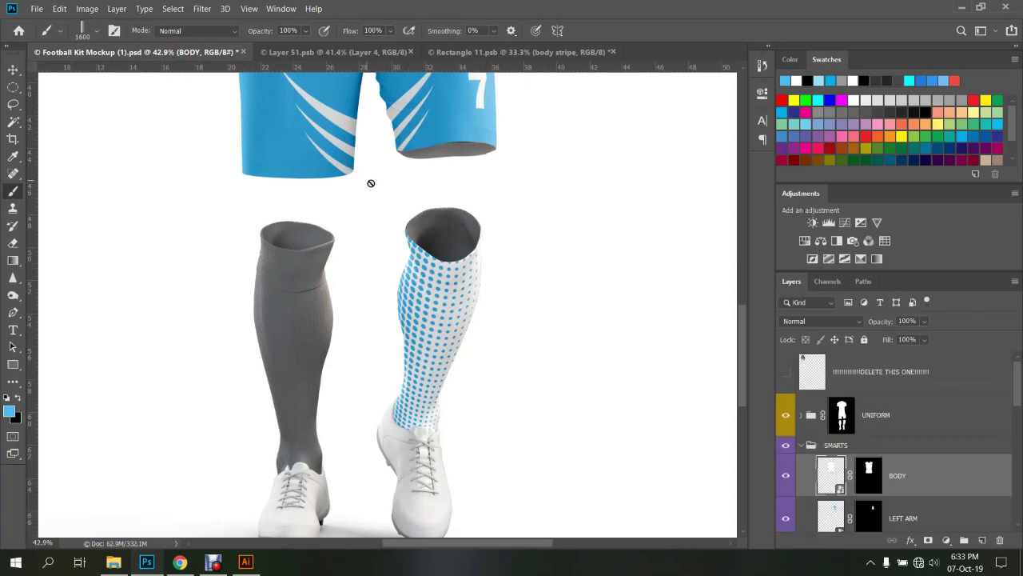
scroll(484, 273, "down", 1)
scroll(488, 296, "down", 1)
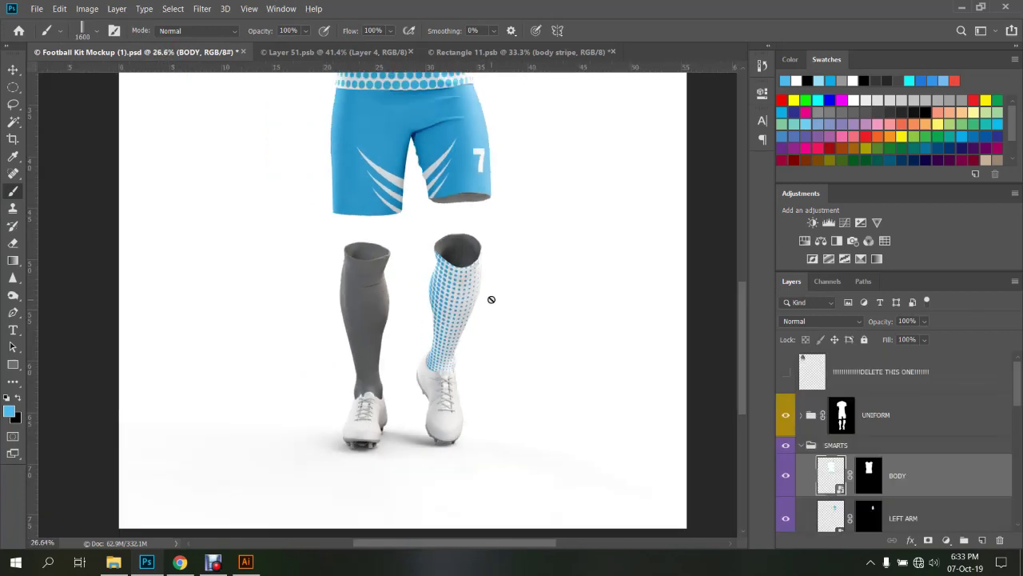
scroll(485, 306, "down", 1)
scroll(486, 310, "down", 1)
scroll(528, 315, "up", 2)
scroll(502, 318, "up", 2)
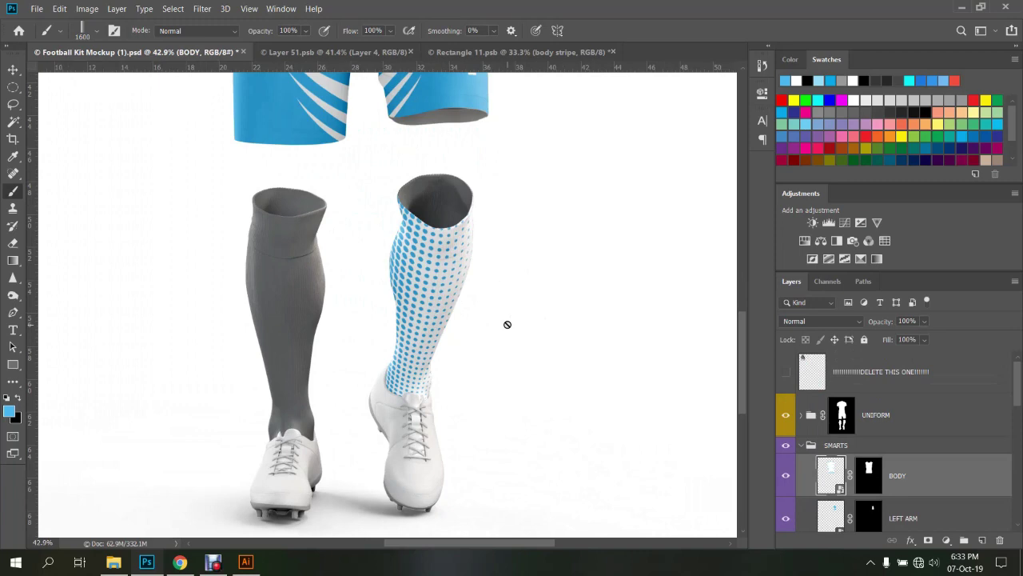
left_click(335, 54)
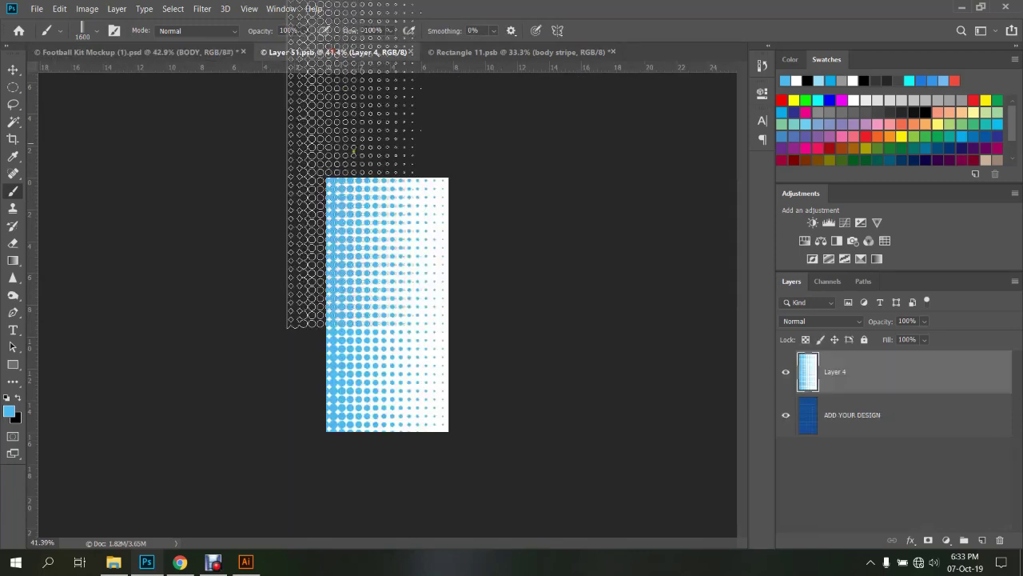
Rotate the halftone brush 90° and stamp dots fading down from the top edge, then save
right_click(386, 253)
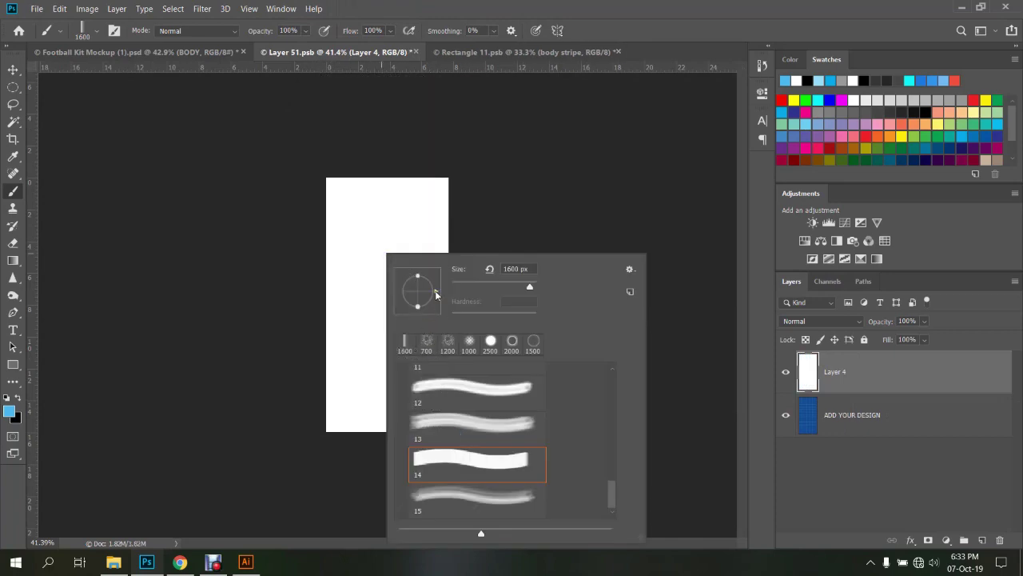
left_click_drag(436, 290, 418, 315)
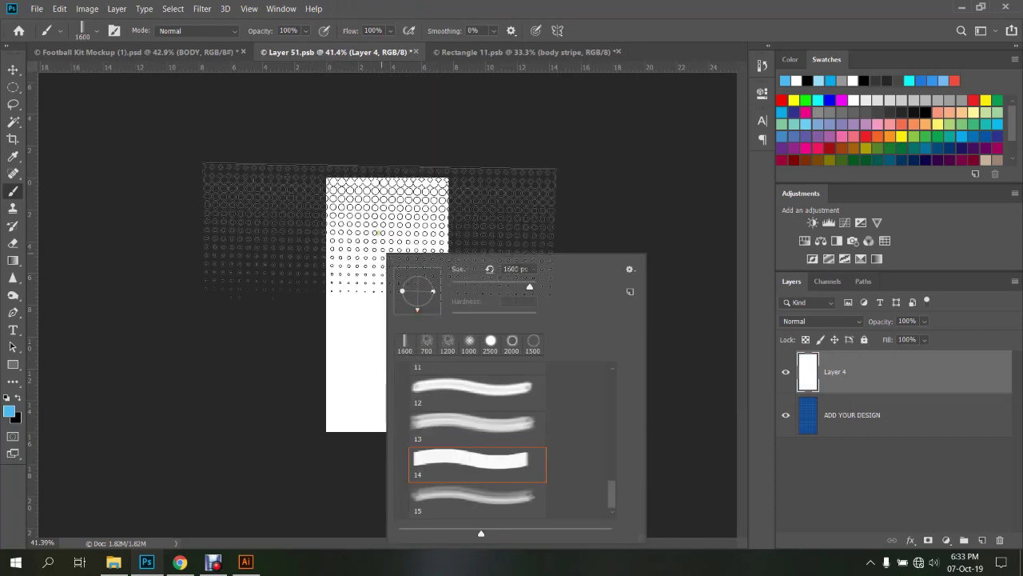
left_click(384, 223)
left_click(382, 220)
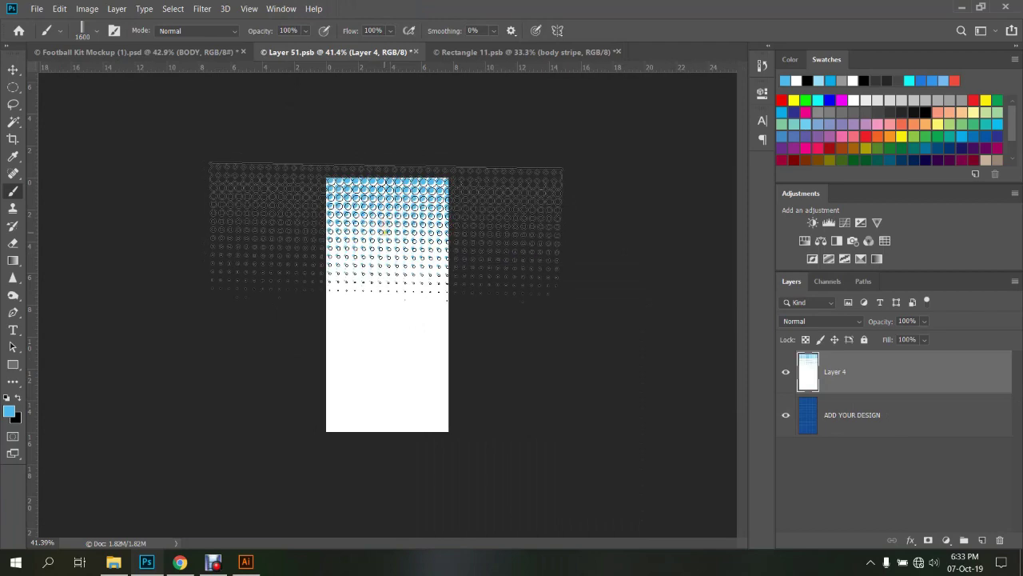
key("ctrl+s")
Restamp the fading dots along the sock design's top edge, checking the mockup
left_click(152, 51)
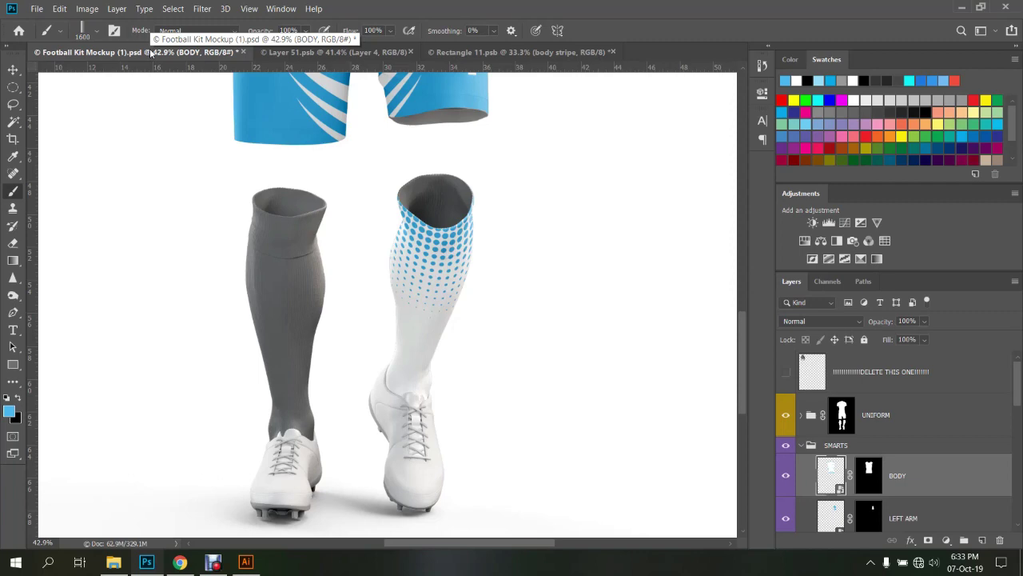
left_click(336, 52)
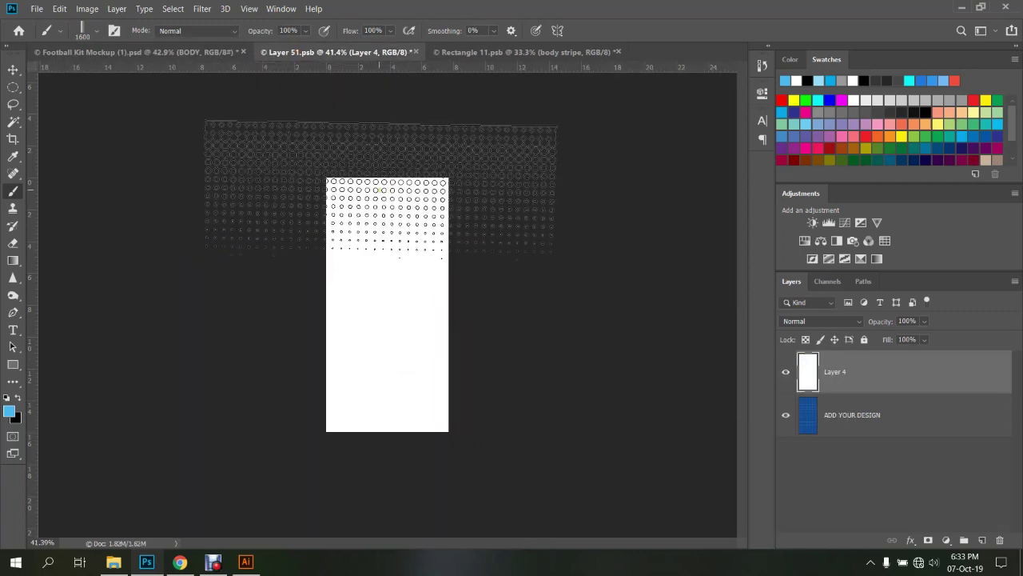
left_click(380, 185)
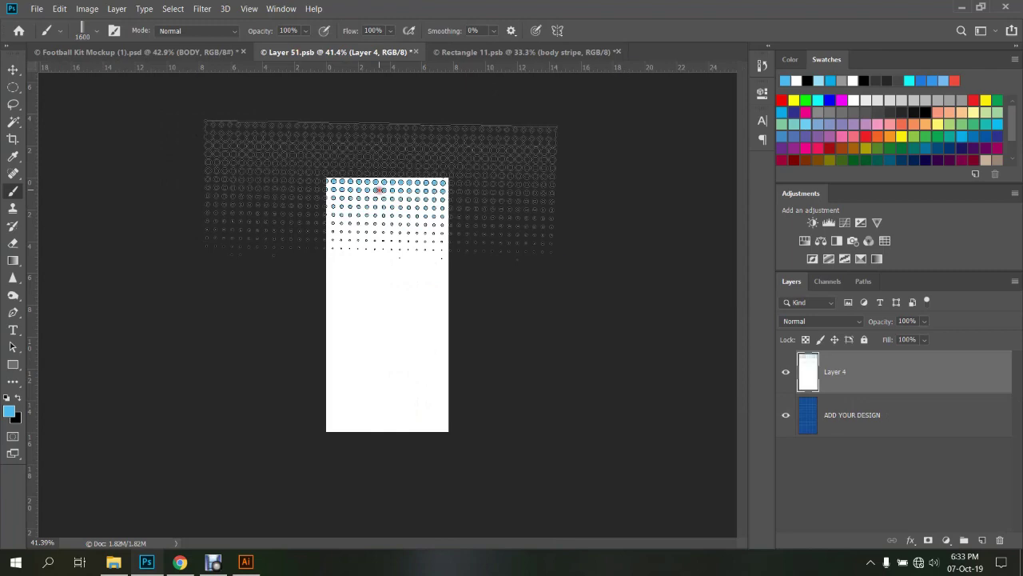
left_click(145, 54)
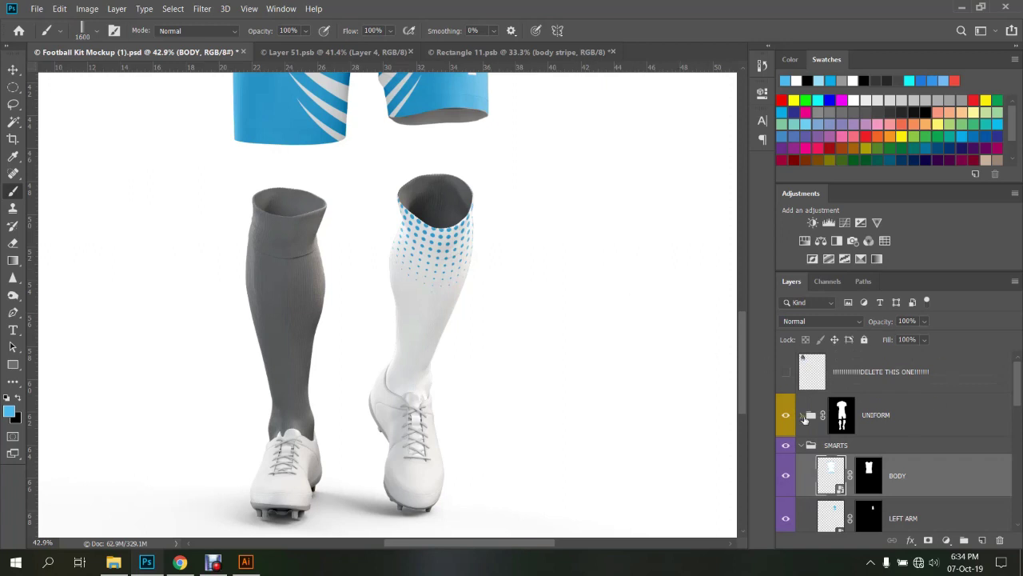
Close the left arm and body stripe design documents, answering the save prompt
scroll(867, 489, "down", 2)
double_click(838, 444)
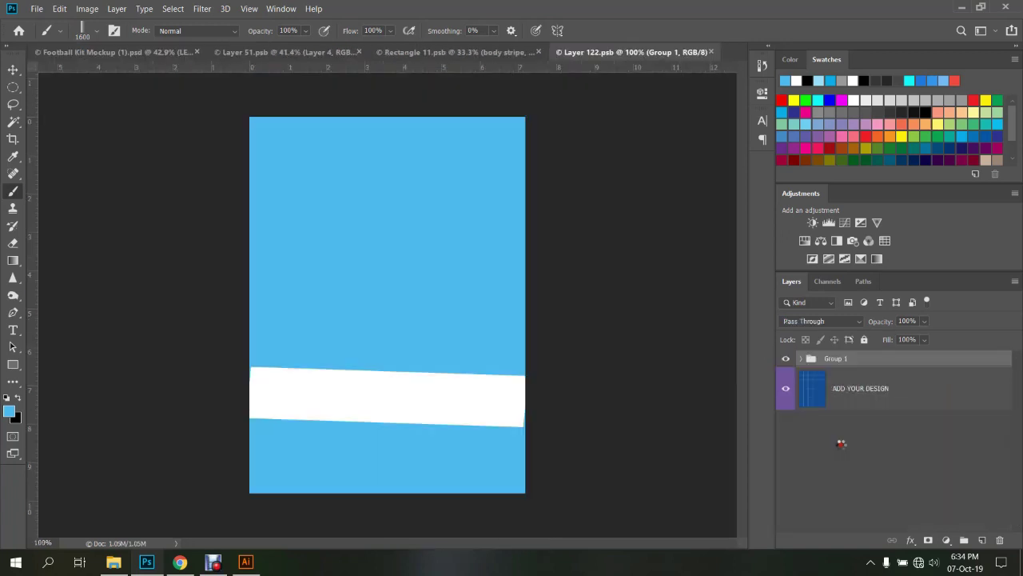
left_click(711, 52)
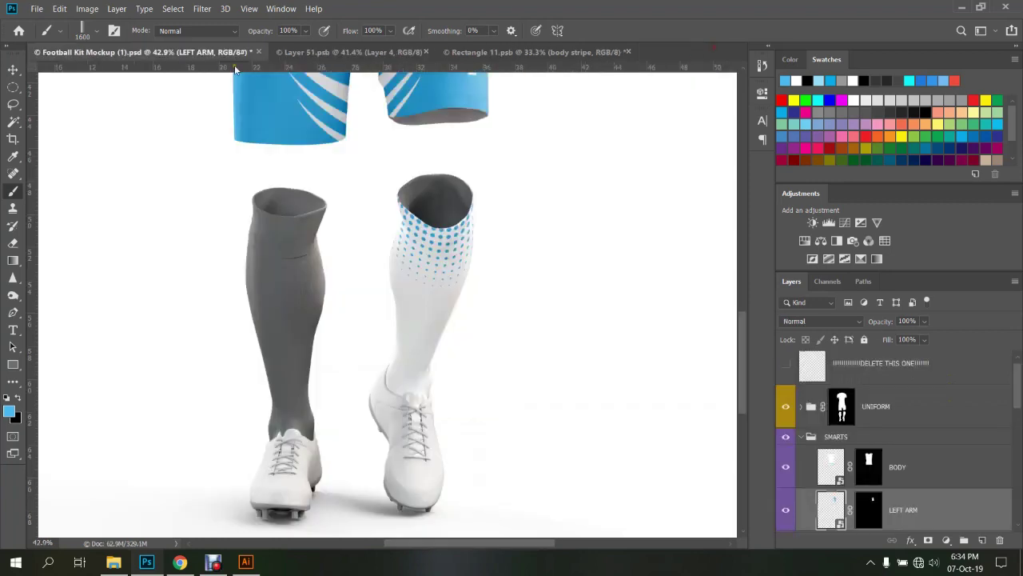
left_click(628, 52)
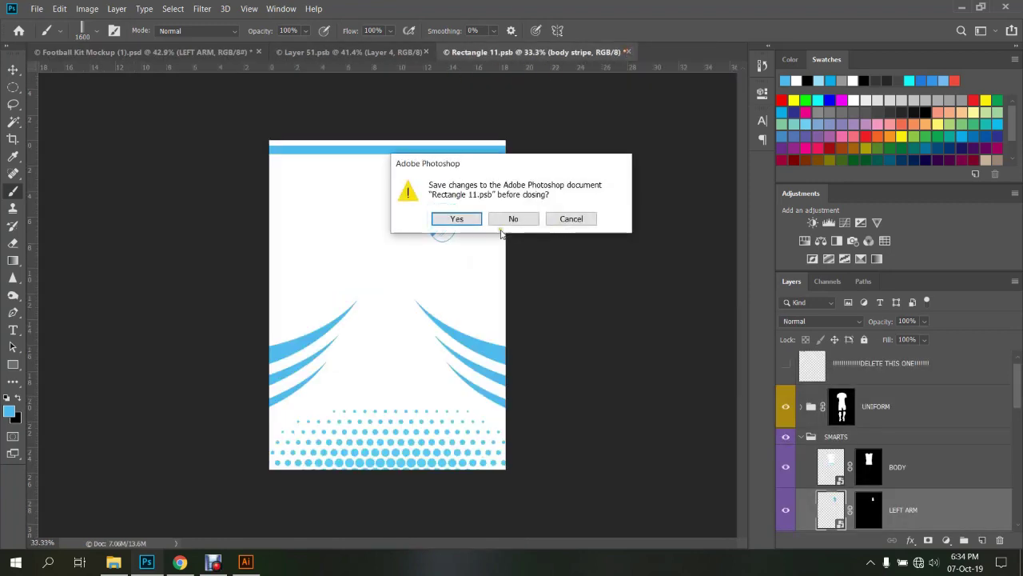
left_click(456, 220)
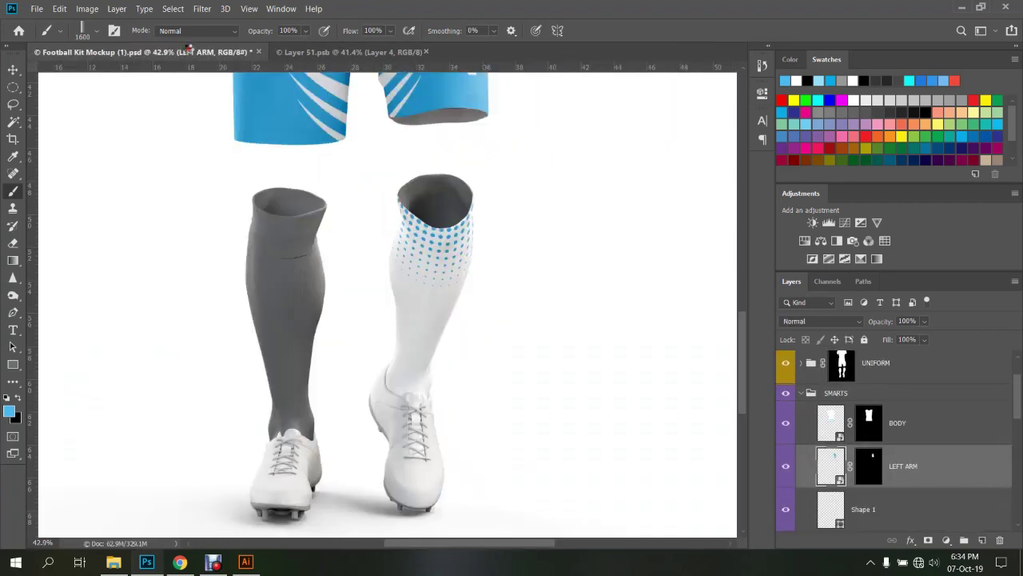
Make the second SOCKS layer visible and open its smart object for editing
scroll(356, 300, "down", 1)
scroll(356, 301, "down", 1)
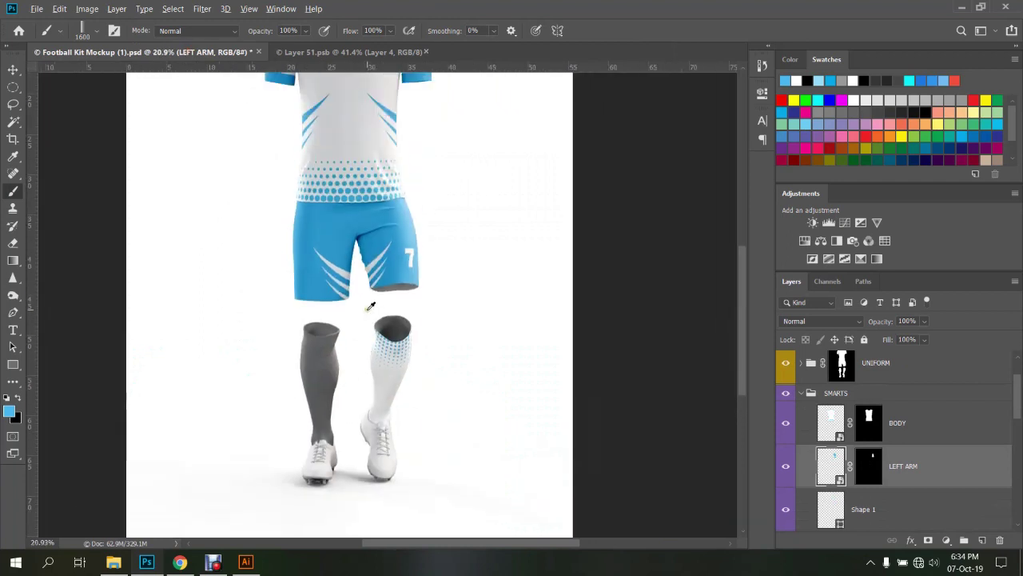
scroll(356, 301, "down", 1)
scroll(849, 466, "down", 3)
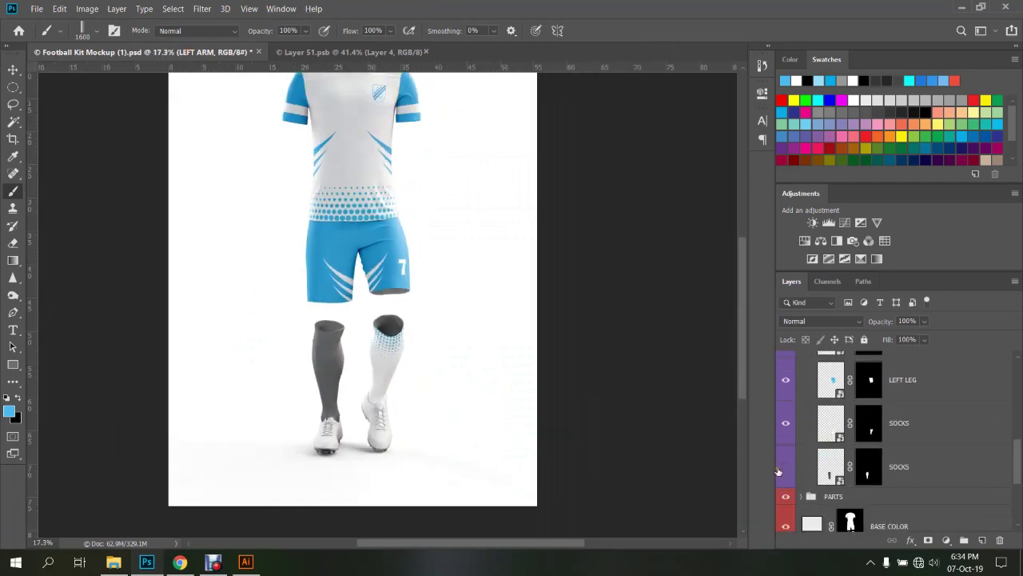
left_click(786, 467)
double_click(838, 478)
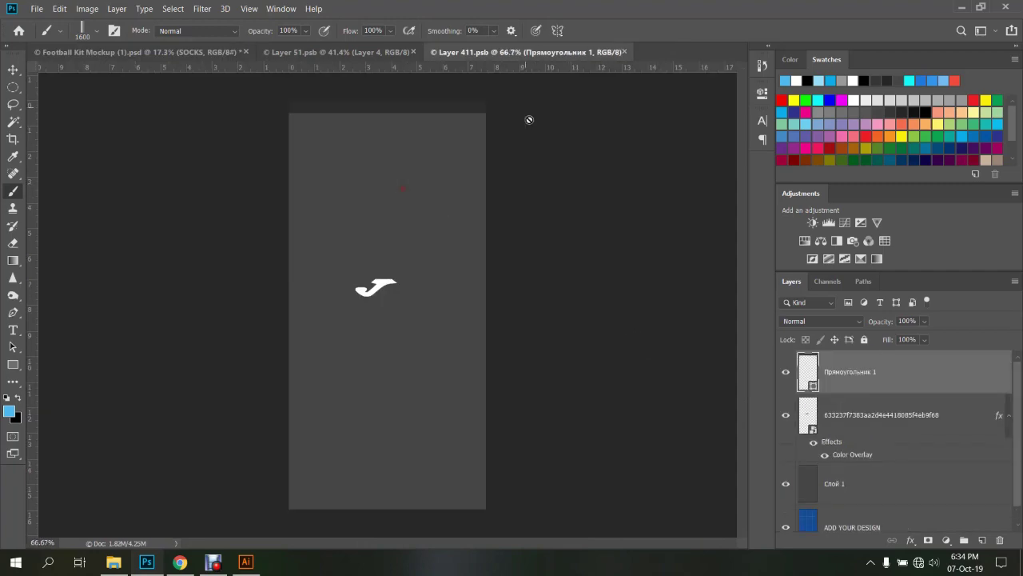
Copy Layer 4's halftone dots from Layer 51.psb into the sock document and save it
left_click(377, 55)
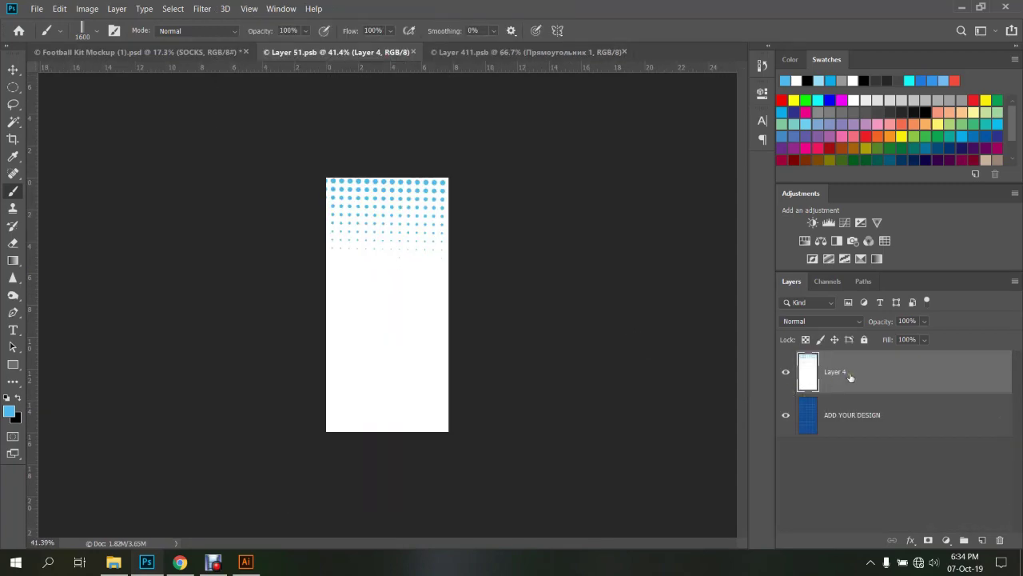
key("v")
mouse_move(814, 379)
left_mouse_down()
mouse_move(571, 50)
mouse_move(406, 234)
mouse_move(389, 302)
left_mouse_up()
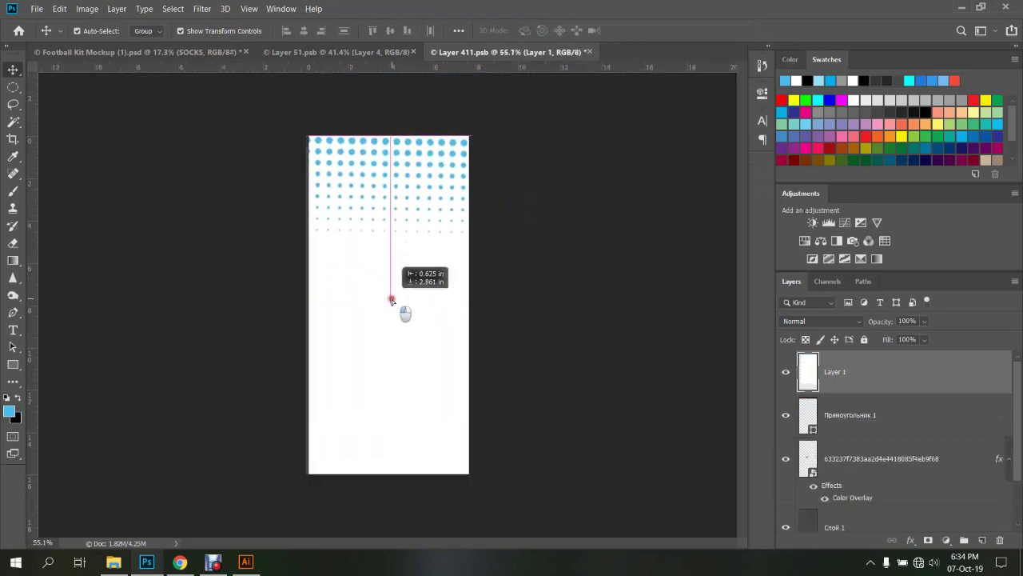
key("ctrl+s")
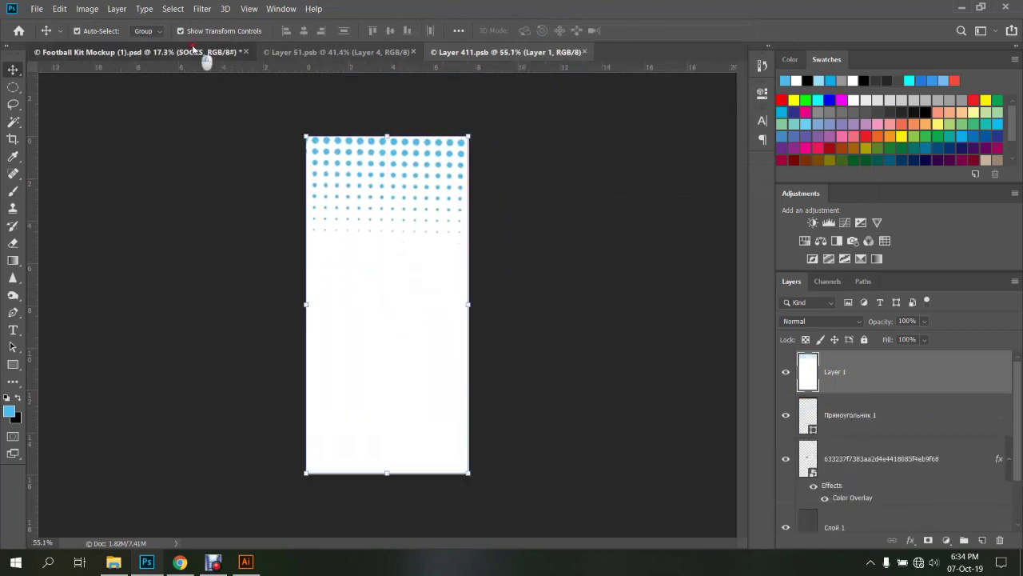
Return to the Football Kit Mockup to check both socks show the dots
left_click(205, 51)
left_click(615, 313)
scroll(559, 306, "up", 2)
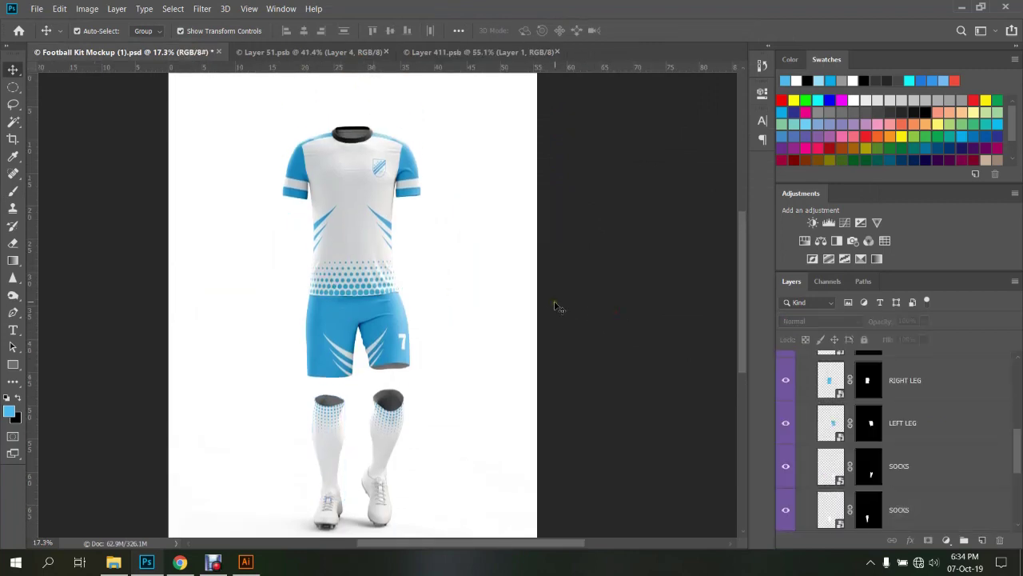
left_click_drag(518, 277, 533, 276)
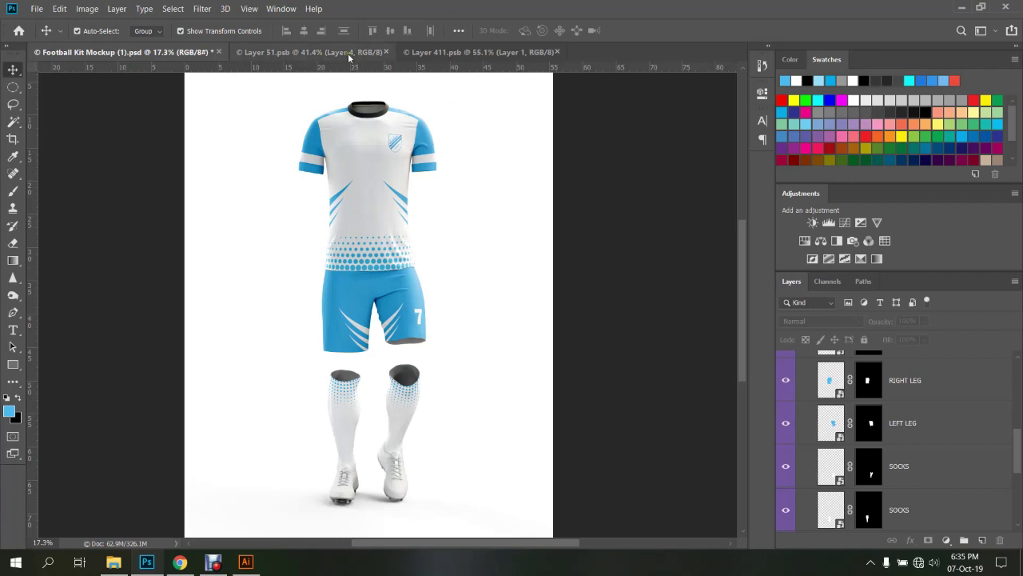
Export the mockup with Export As as a 4000×5500 PNG saved to the Desktop
left_click(37, 9)
left_click(232, 194)
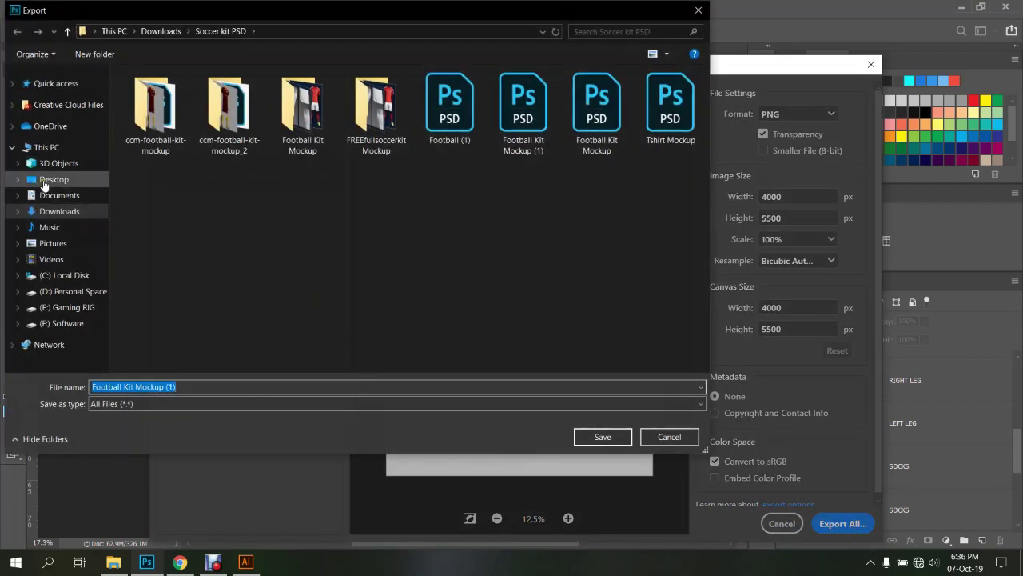
left_click(54, 179)
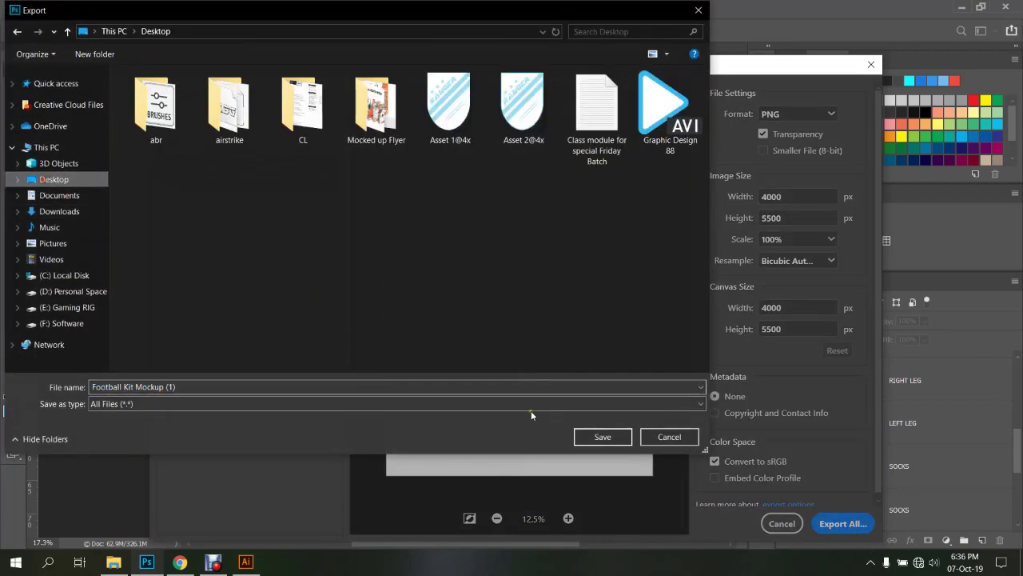
left_click(596, 437)
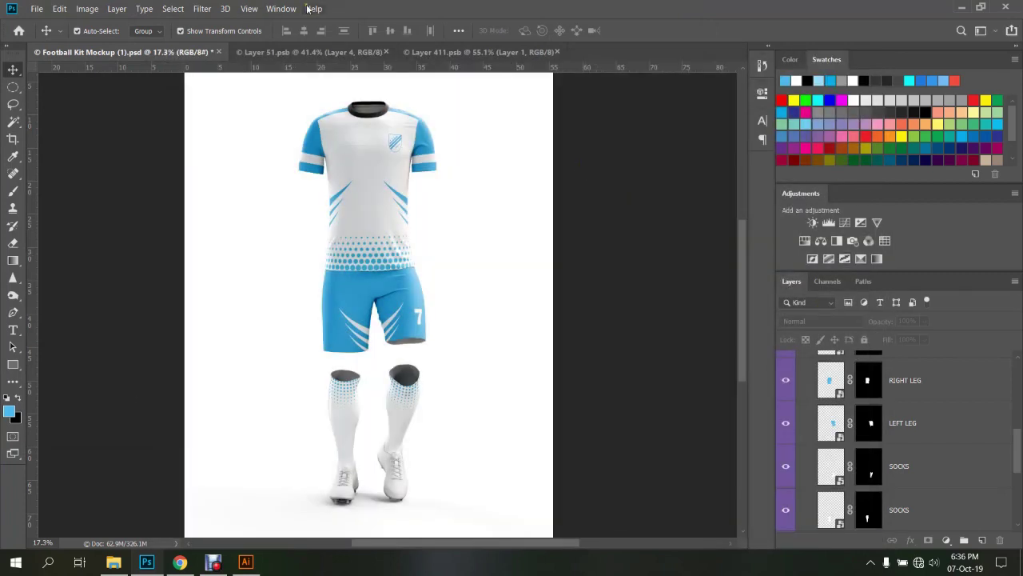
Close the extra Layer 51 and Layer 411 sock documents
left_click(388, 53)
left_click(388, 53)
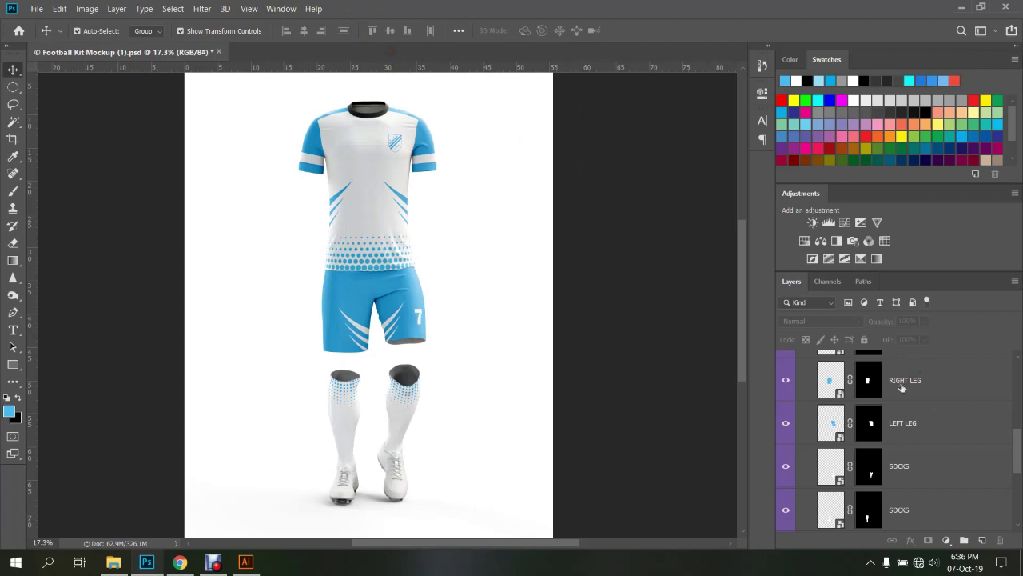
scroll(920, 416, "up", 5)
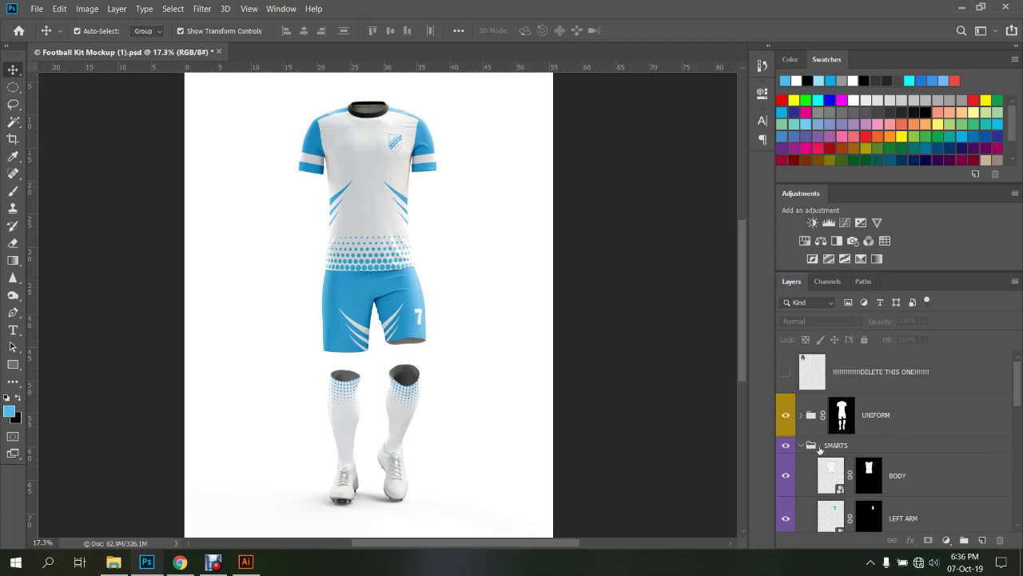
Open the BODY smart object, set red as foreground colour, and select the body stripe group
double_click(836, 486)
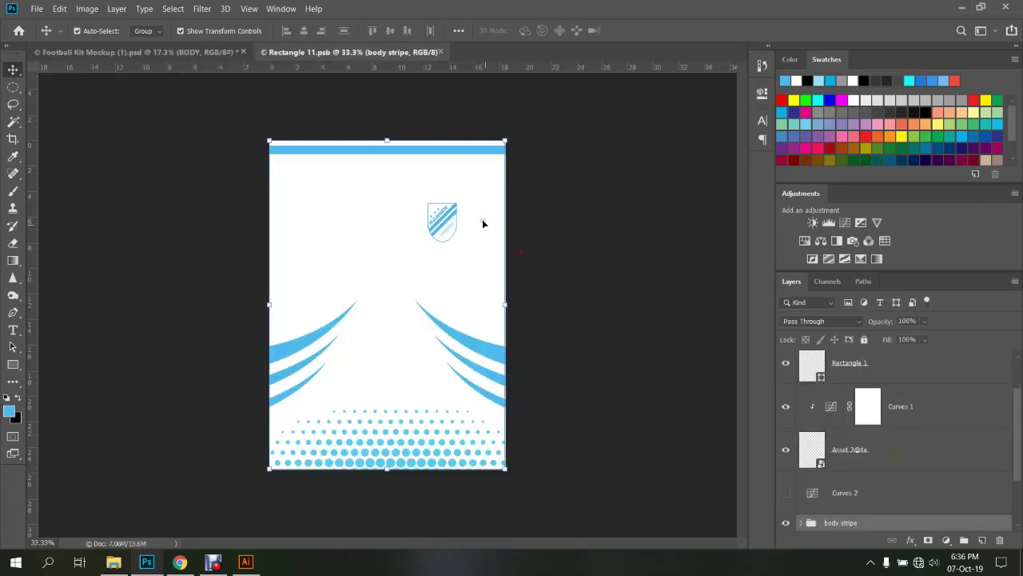
left_click(562, 175)
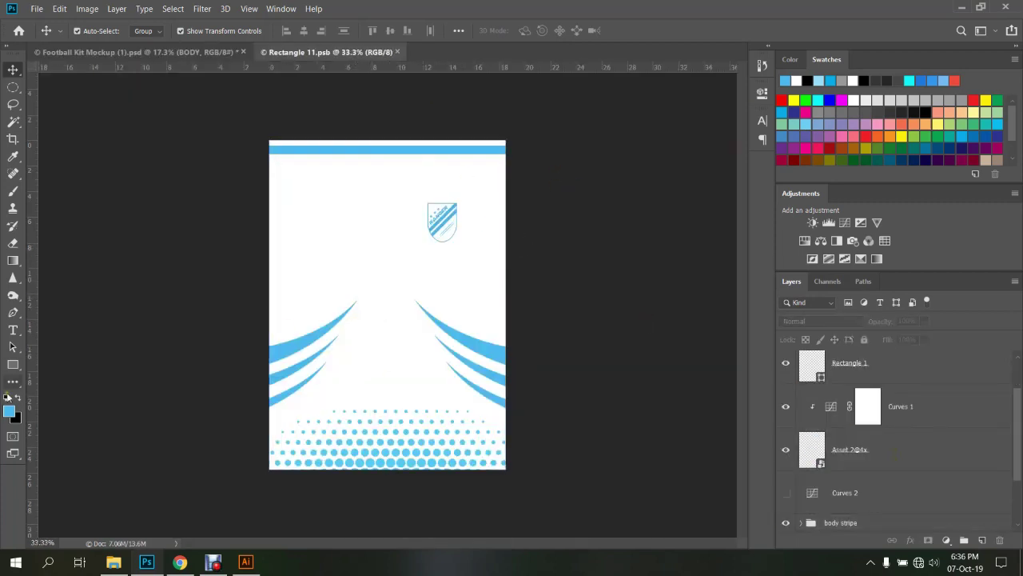
left_click(864, 136)
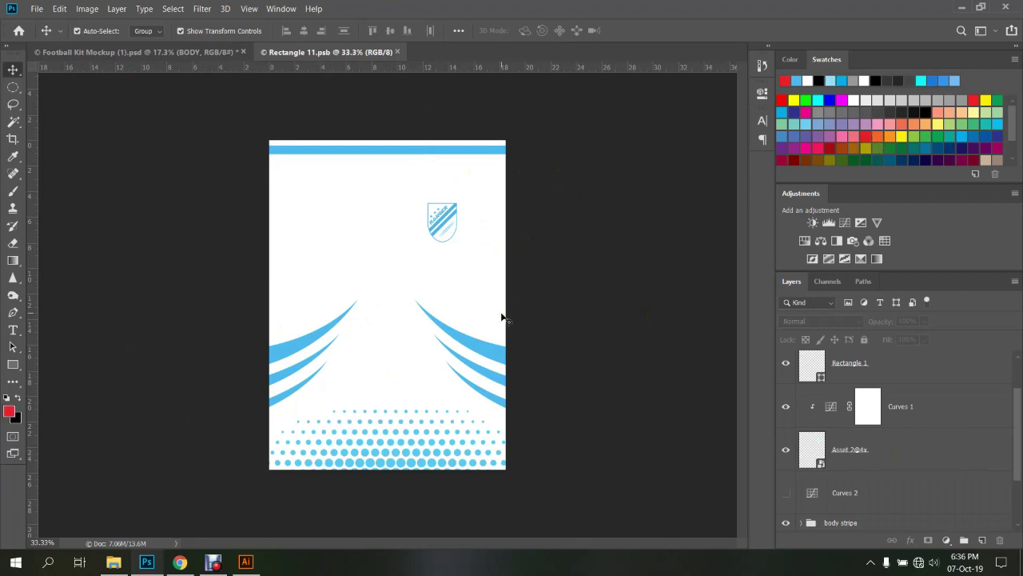
left_click(410, 467)
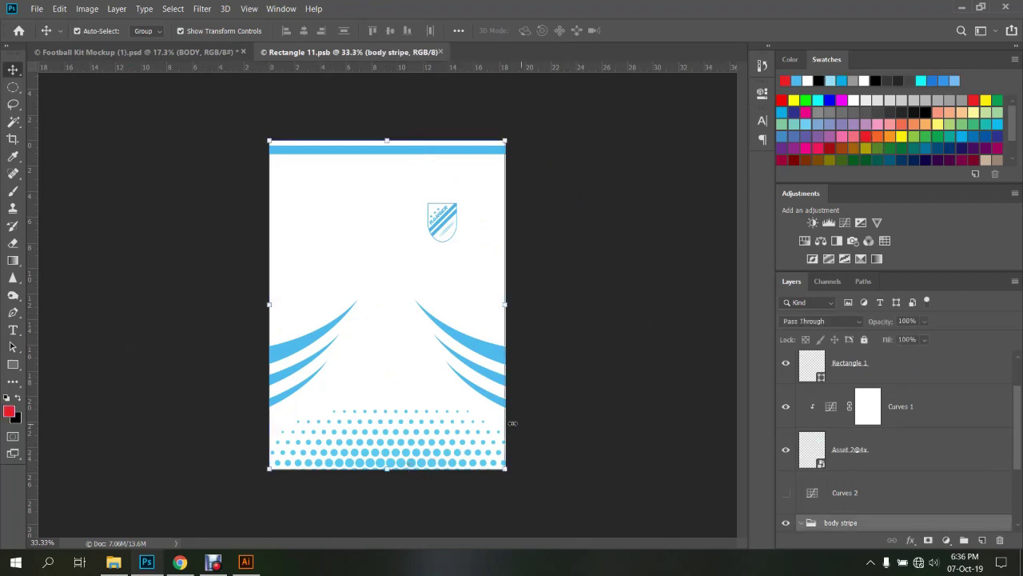
scroll(838, 516, "down", 3)
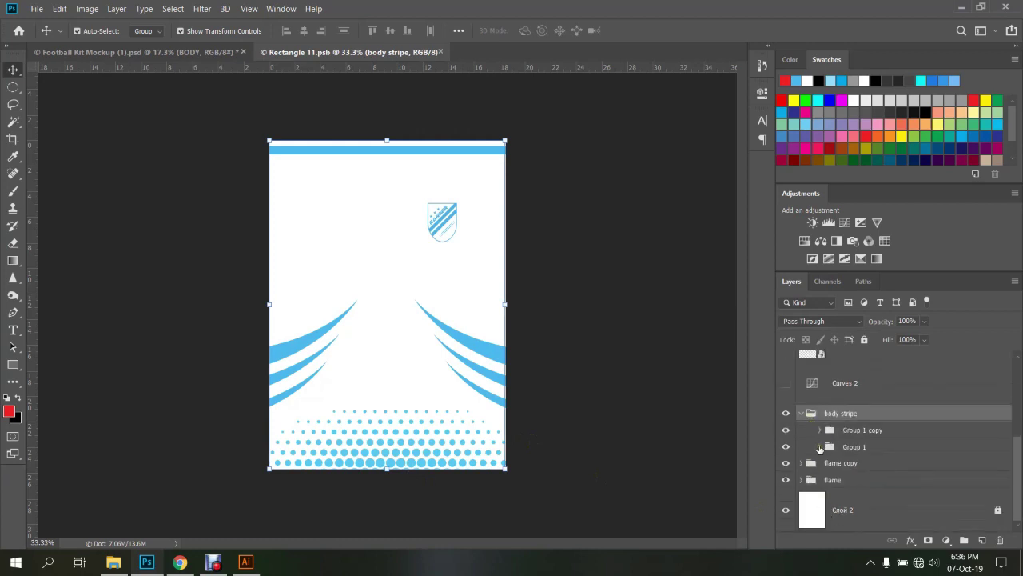
Expand Group 1 and fill its dot colour layer, Layer 3, with red
left_click(819, 447)
left_click(872, 479)
scroll(861, 479, "down", 1)
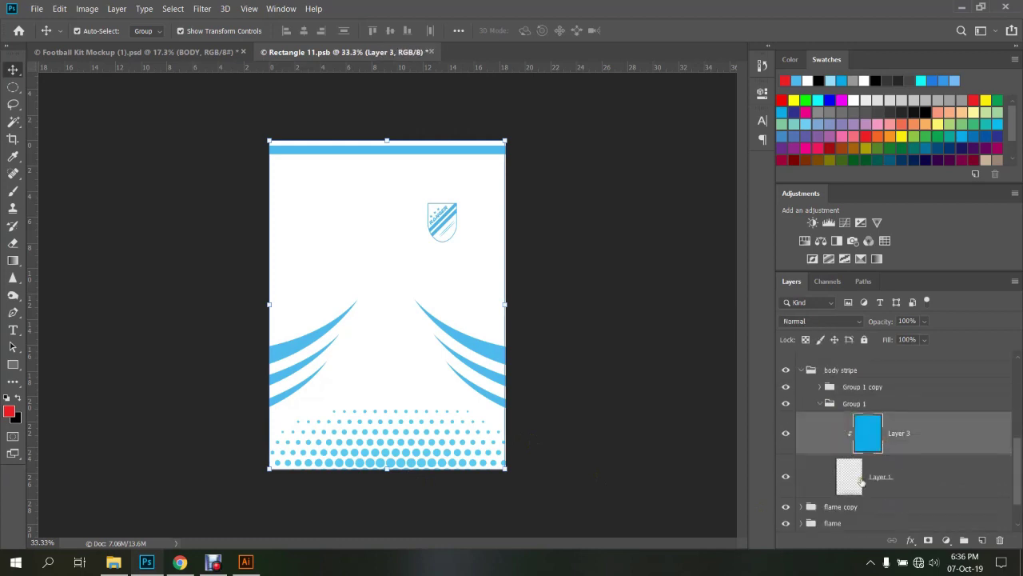
left_click(785, 433)
left_click(785, 434)
left_click(785, 433)
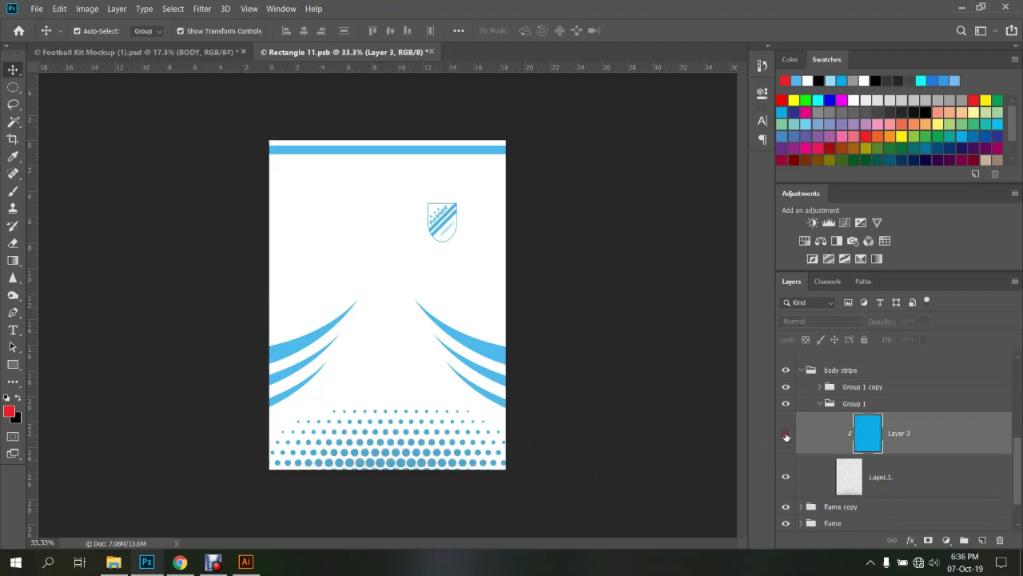
left_click(785, 433)
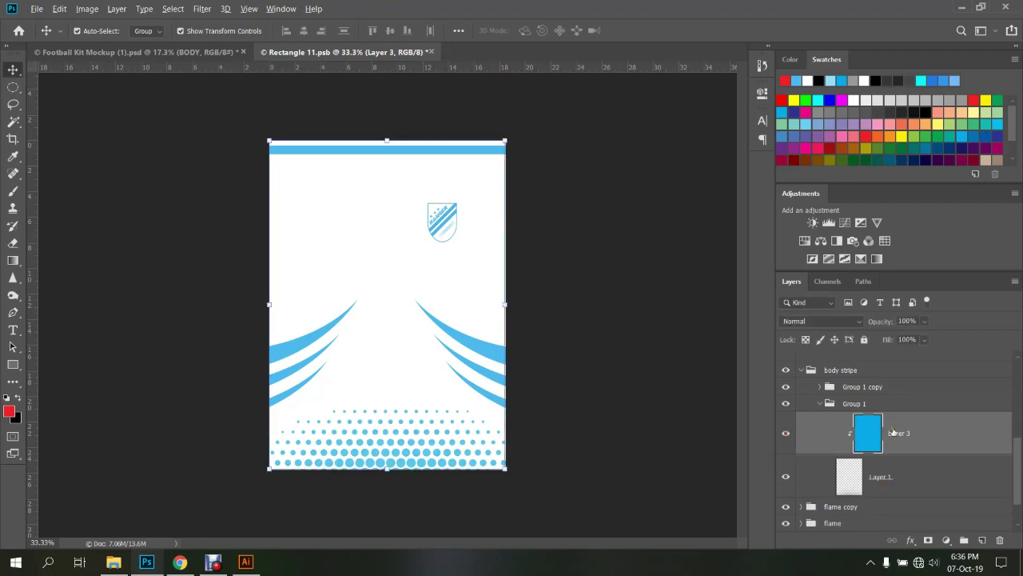
key("alt+BackSpace")
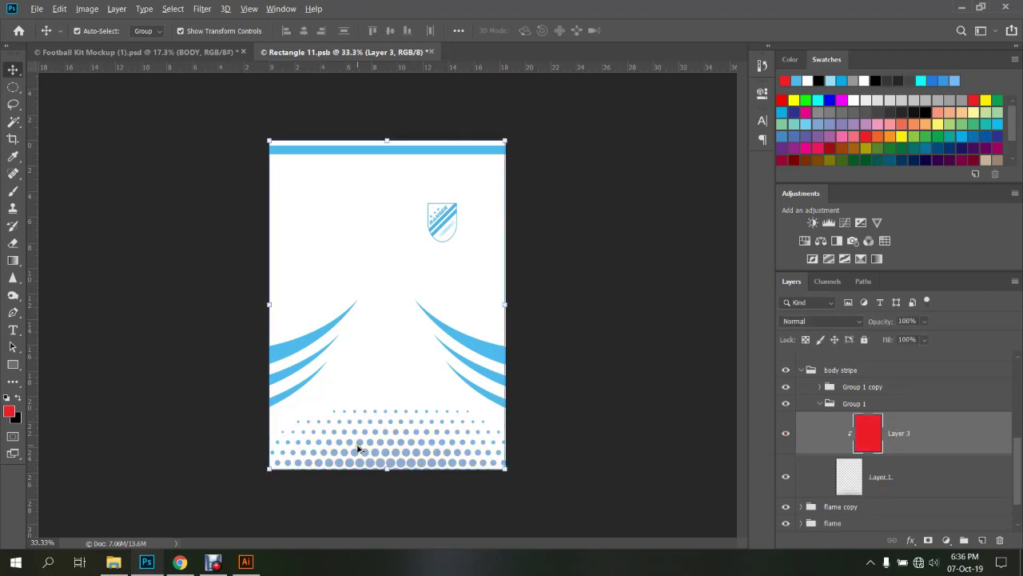
Collapse the body stripe group and hide it, leaving only the blue curved stripes
scroll(359, 449, "up", 5, "alt")
left_click_drag(438, 438, 432, 322)
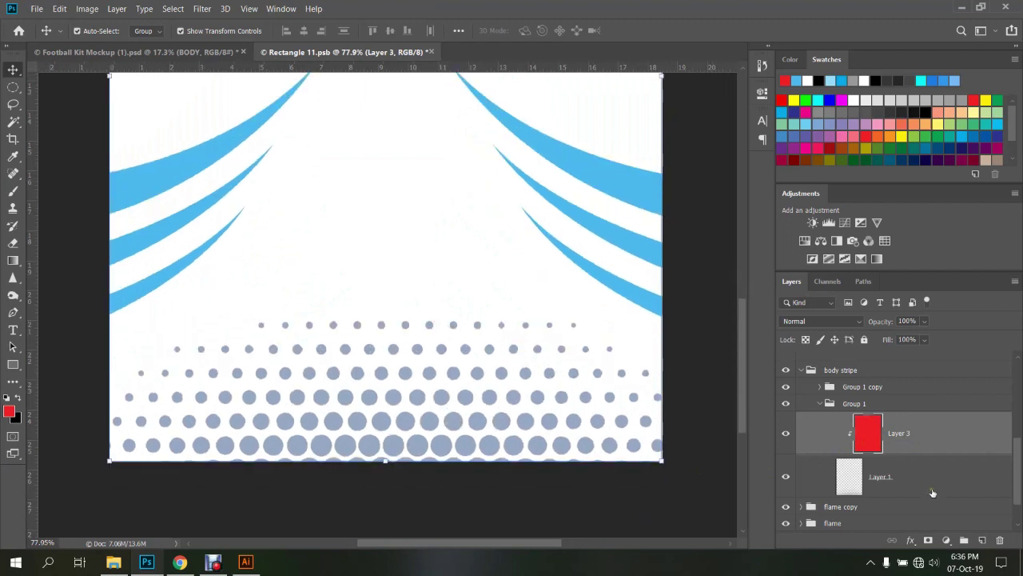
left_click(871, 480)
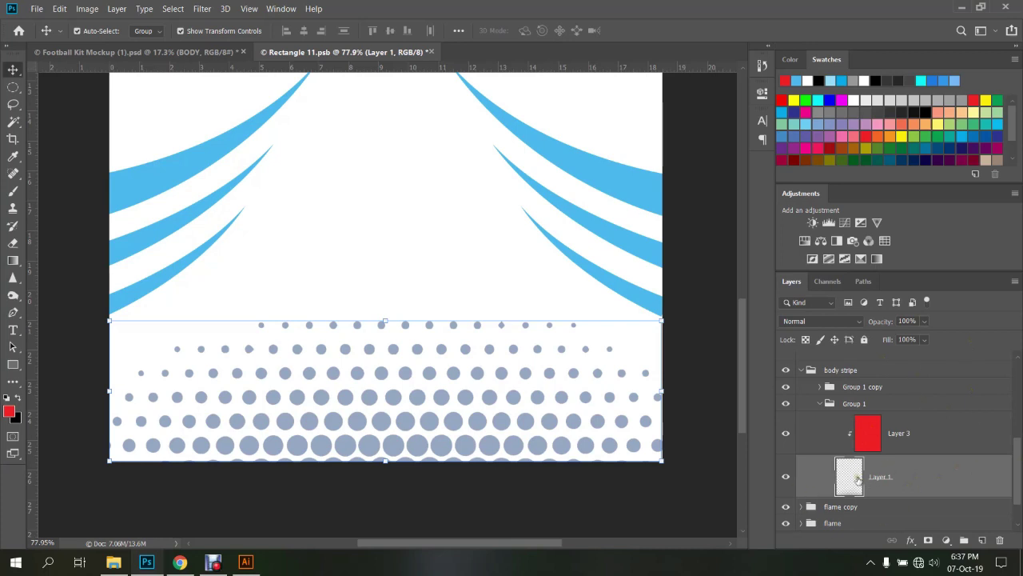
scroll(480, 376, "down", 3)
left_click(482, 466)
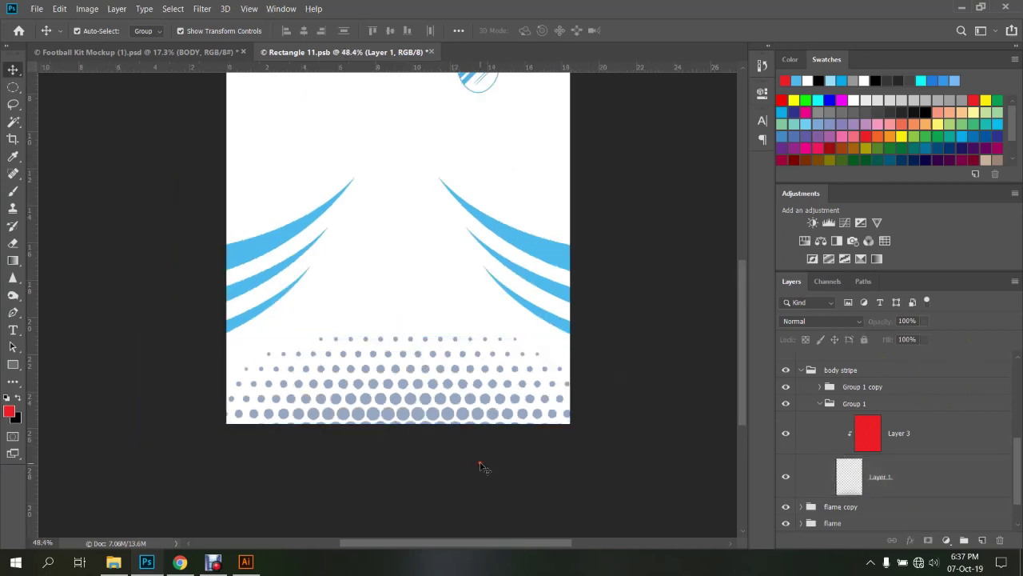
left_click(802, 370)
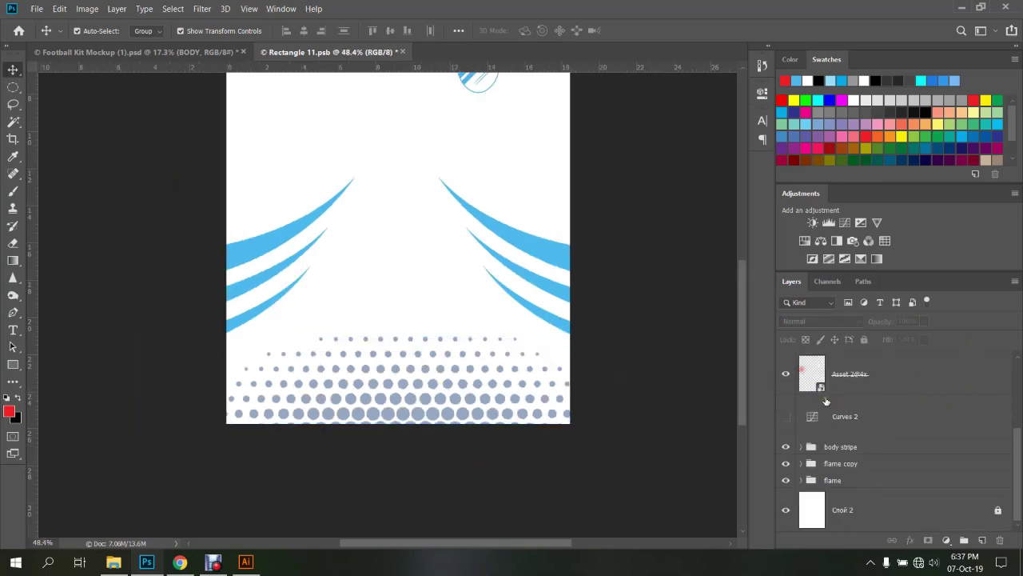
left_click(786, 447)
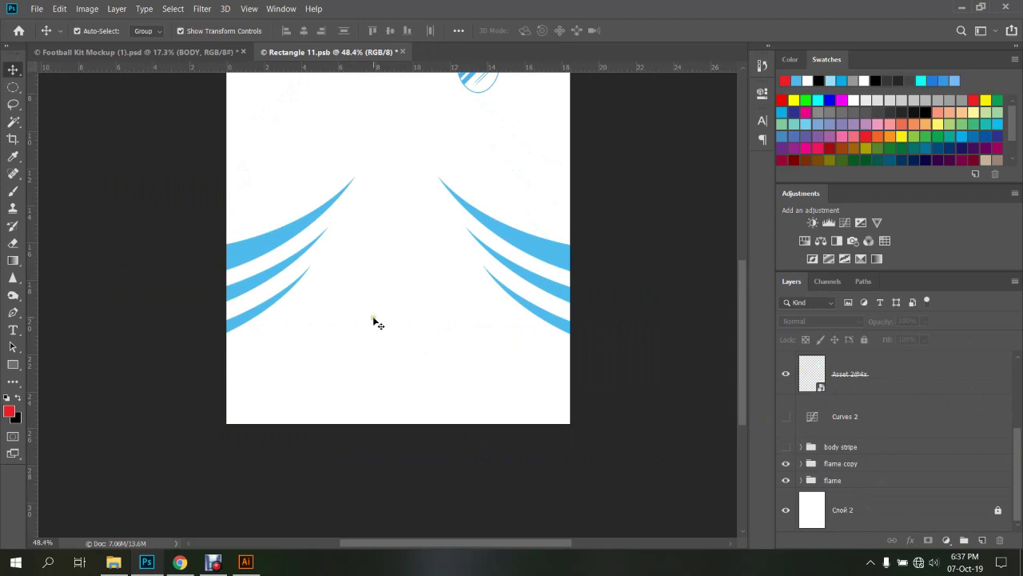
Add a new layer above the body stripe group and adjust the halftone brush tip's angle and roundness
key("b")
left_click(857, 447)
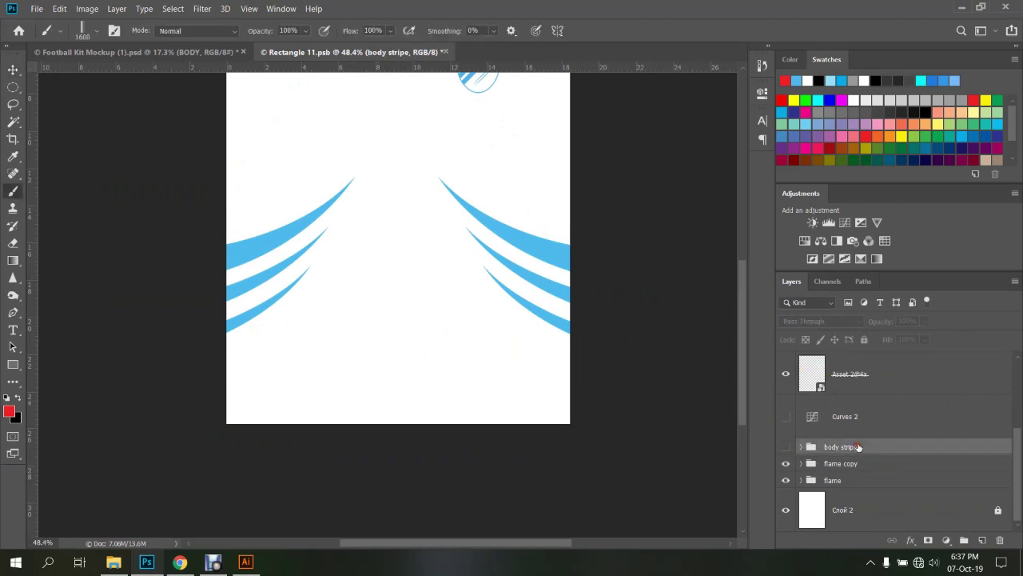
left_click(982, 541)
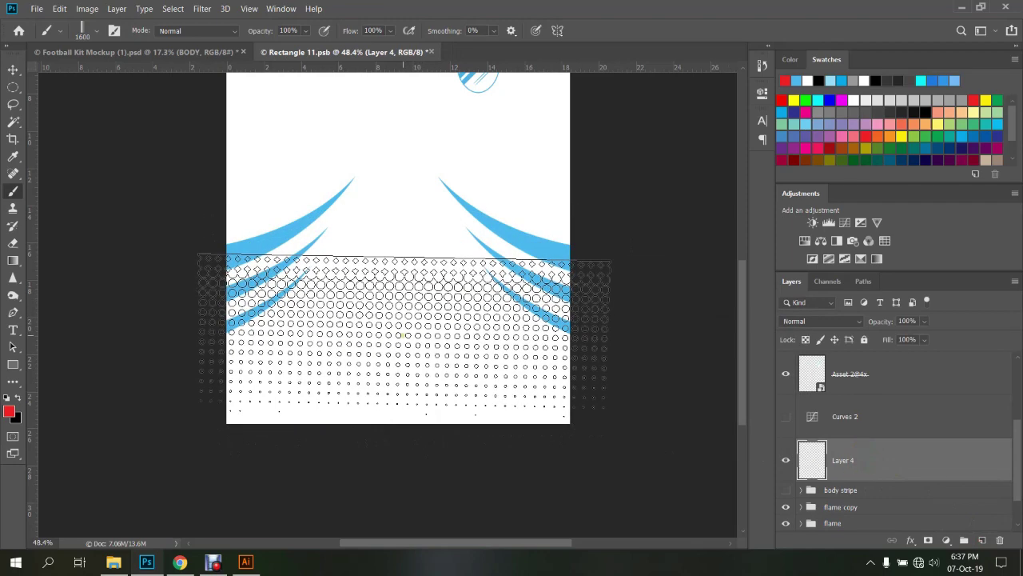
right_click(402, 335)
left_click_drag(440, 315, 434, 277)
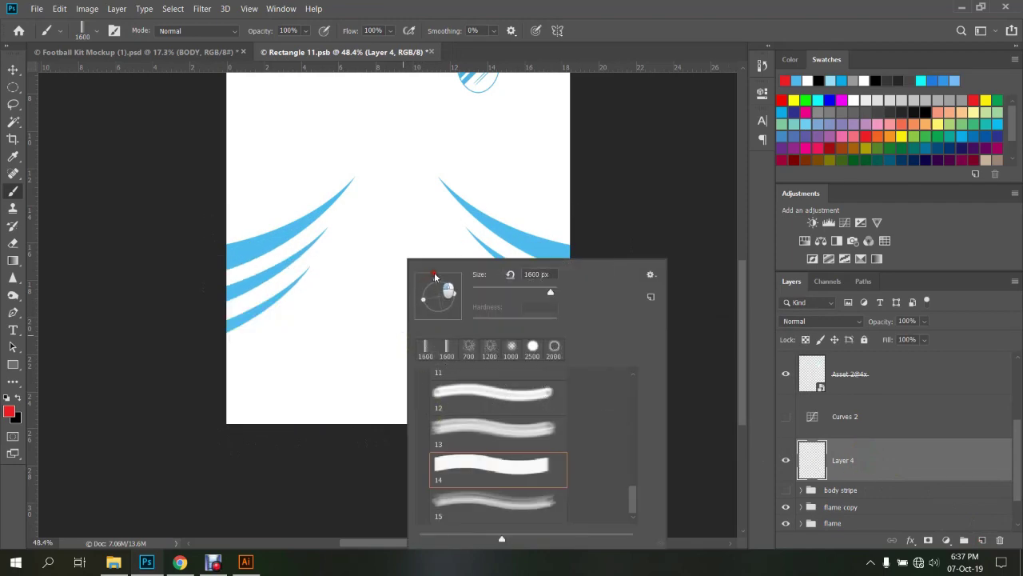
left_click(592, 8)
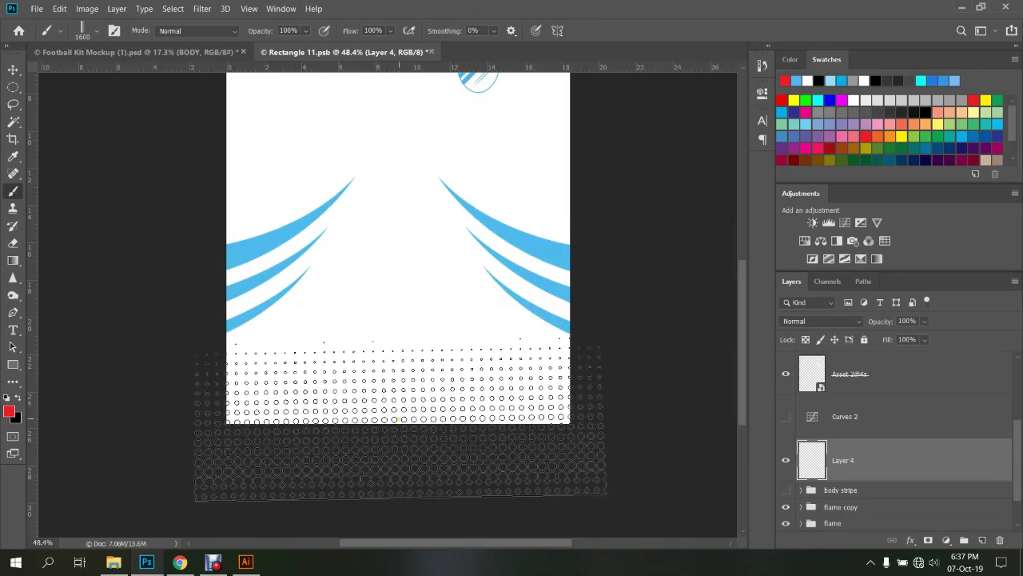
right_click(400, 419)
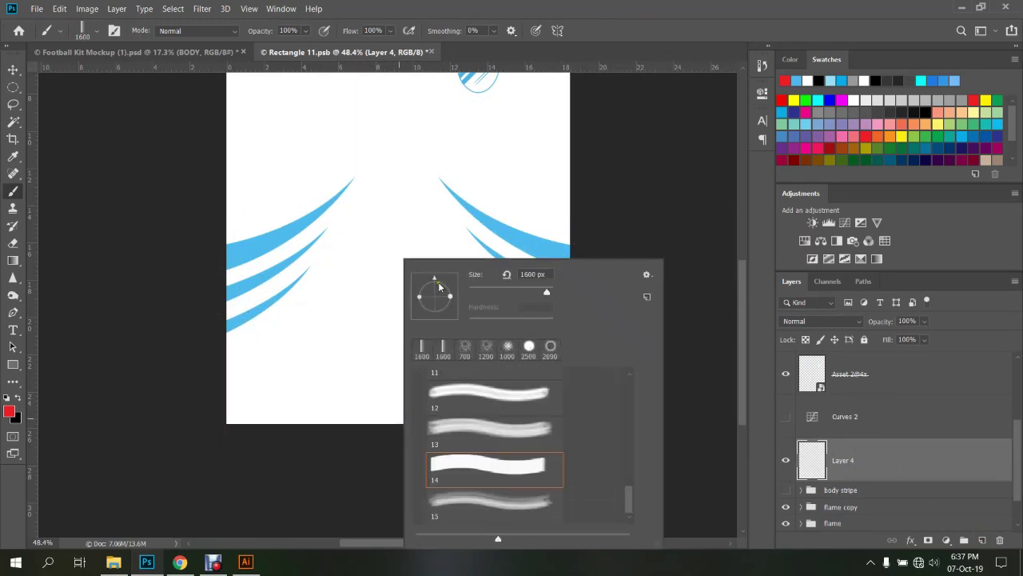
left_click_drag(437, 279, 435, 279)
left_click_drag(435, 277, 423, 302)
left_click(612, 5)
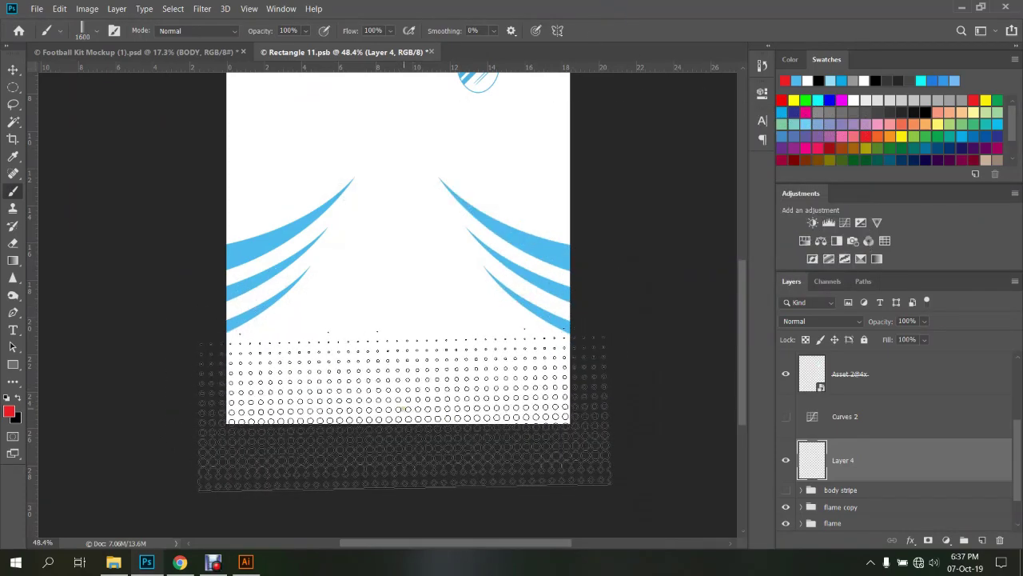
Stamp red halftone dots along the shirt design's bottom, save, and check the mockup
left_click(401, 424)
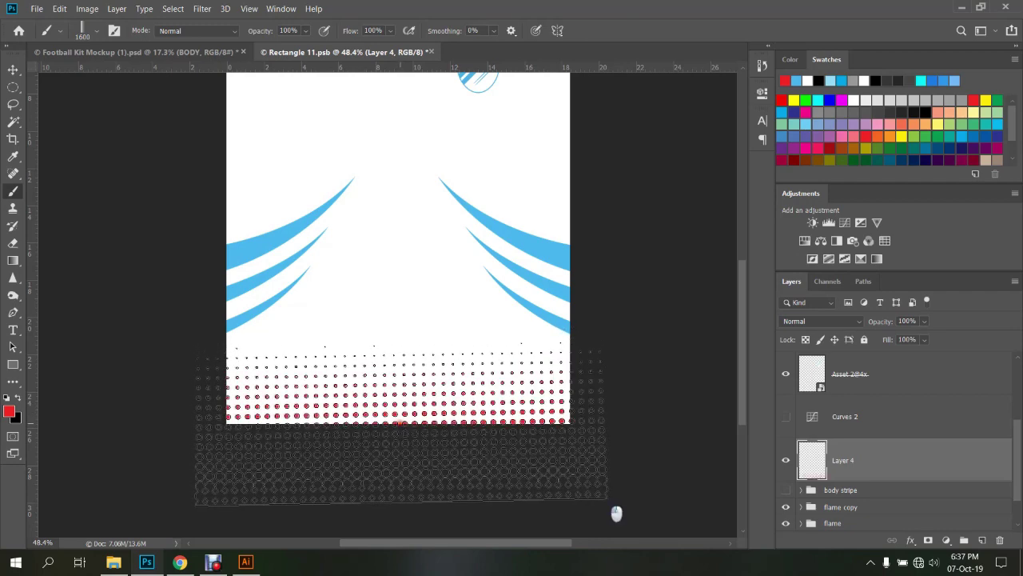
key("ctrl+s")
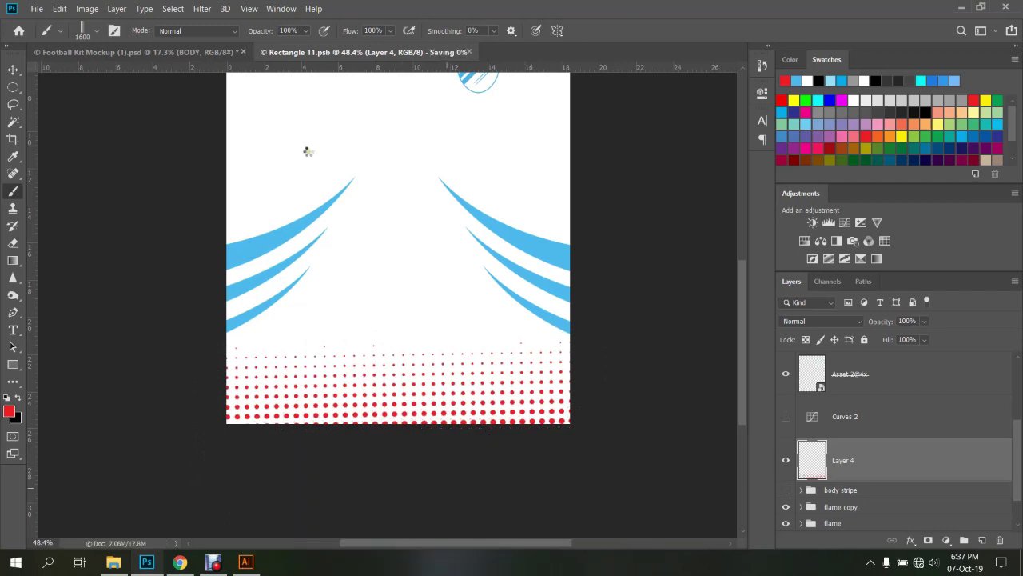
left_click(144, 52)
scroll(398, 248, "up", 3)
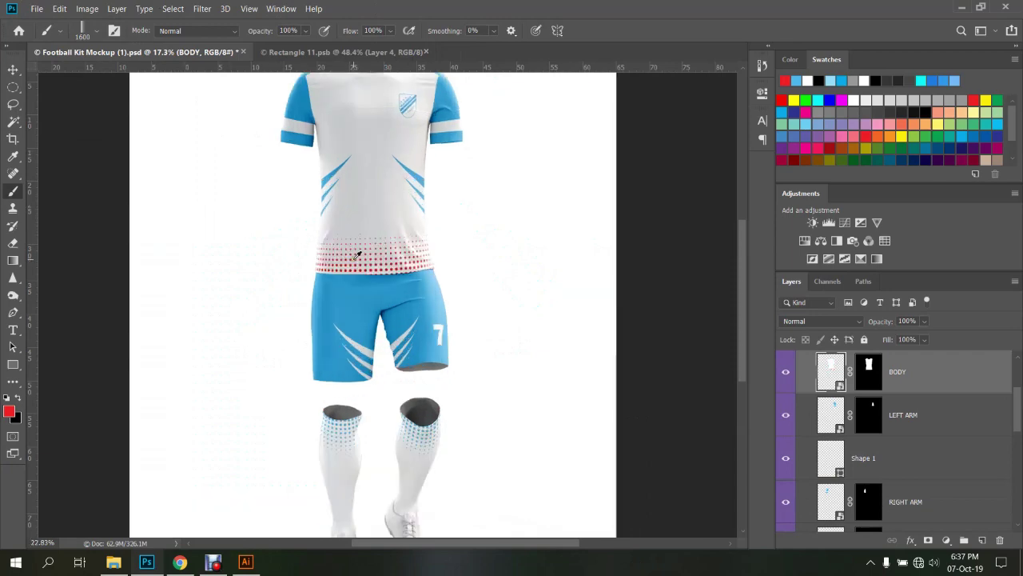
scroll(397, 265, "up", 2)
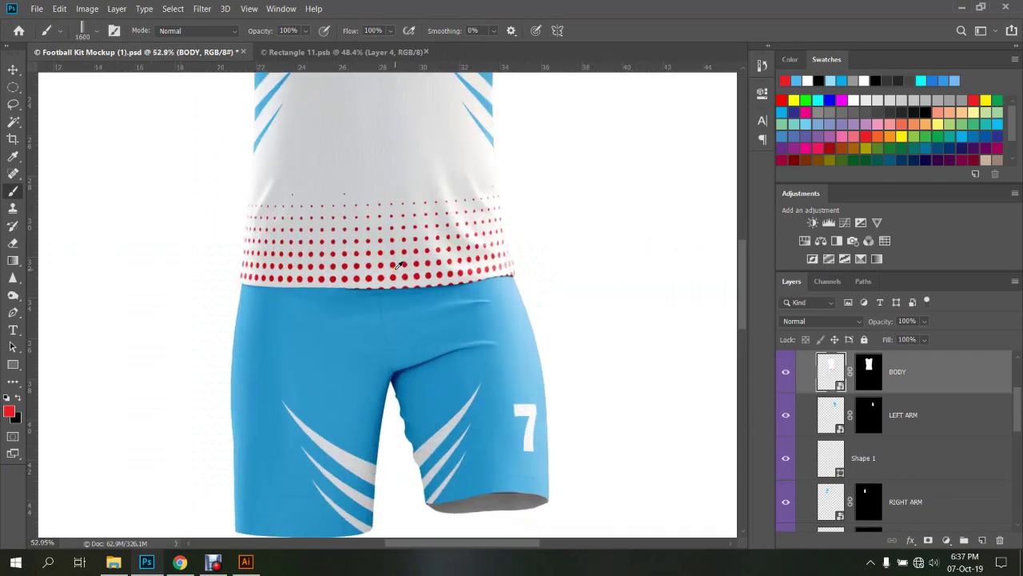
left_click(329, 51)
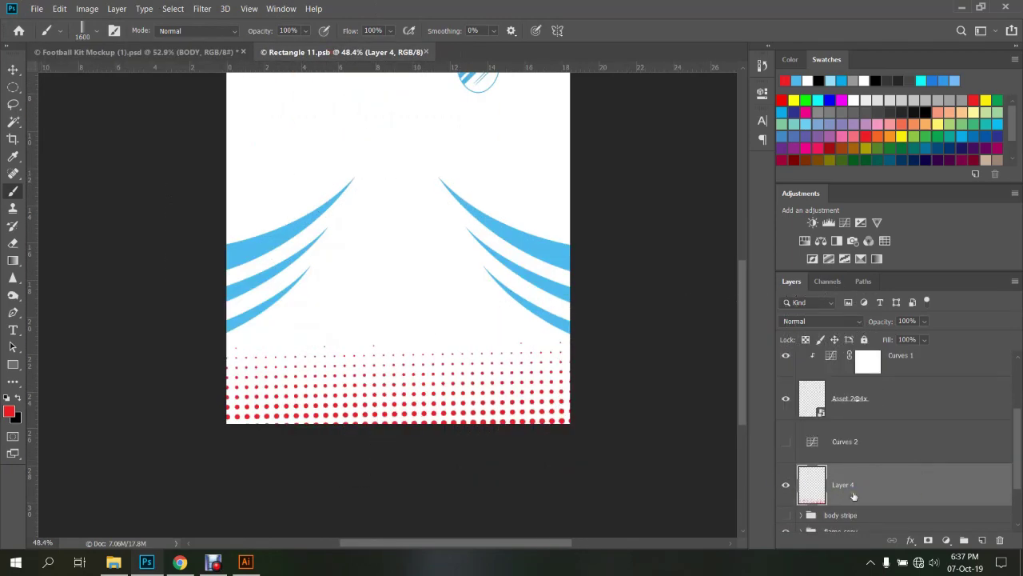
Try a pale yellow fill on the halftone dot layer, then undo it
left_click_drag(853, 496, 360, 400)
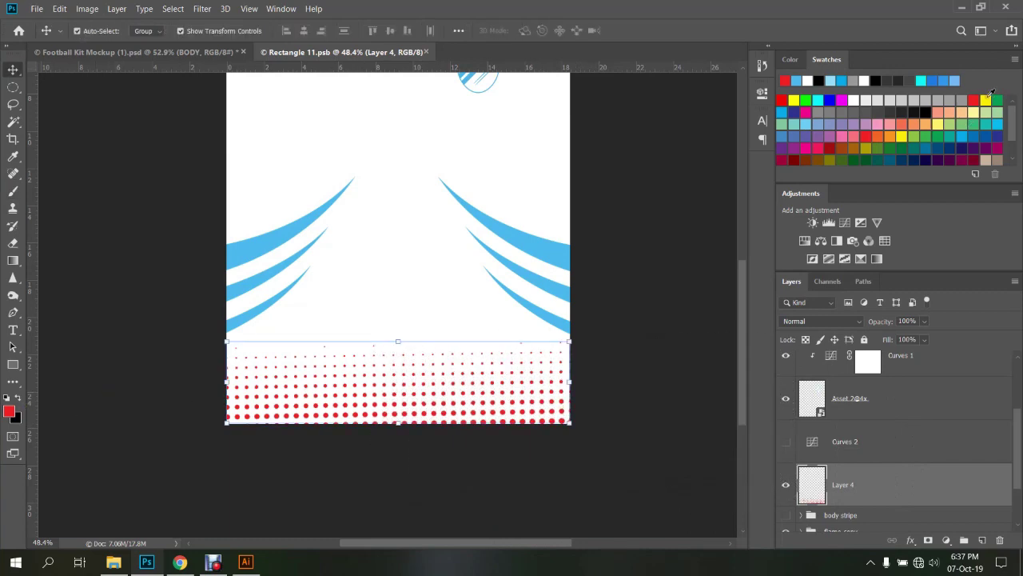
left_click(987, 98)
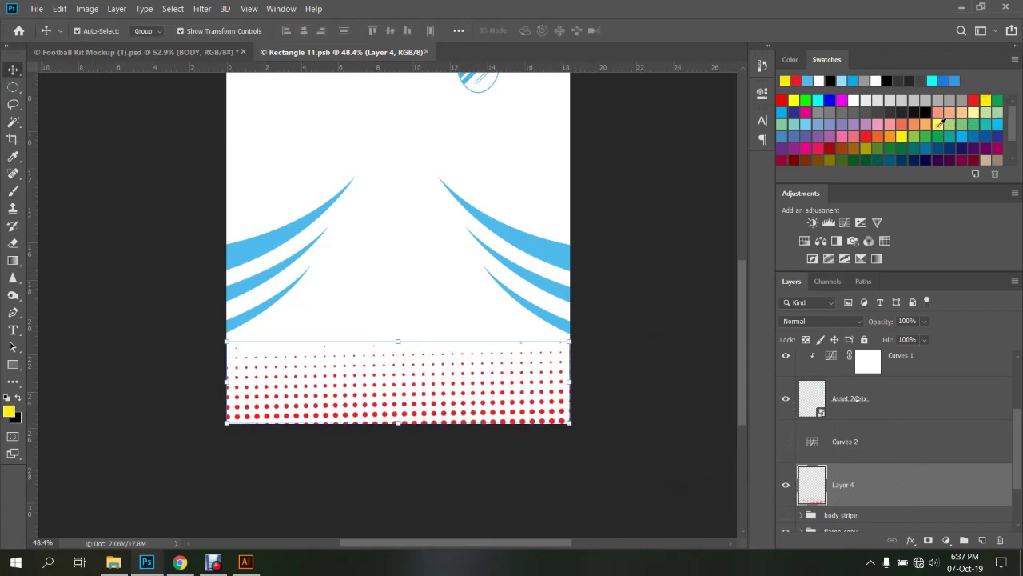
left_click(942, 121)
key("alt+BackSpace")
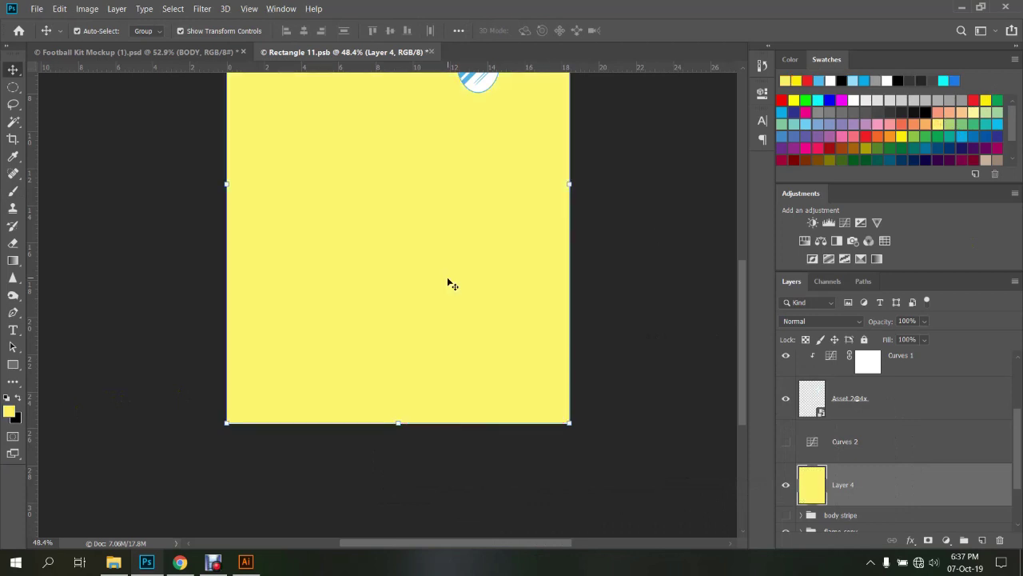
key("ctrl+z")
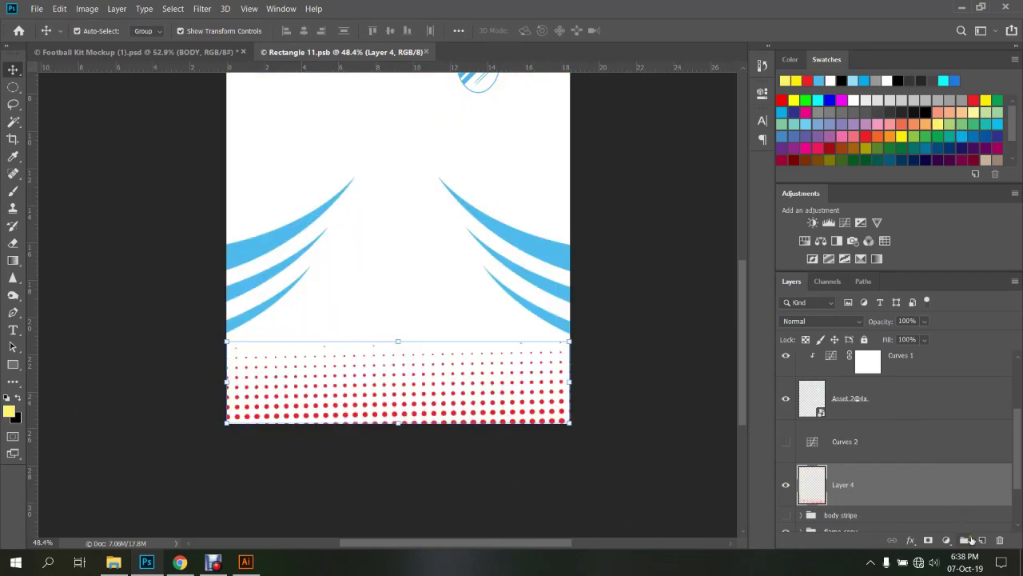
Add empty Layer 5 above the dots and rename Layer 4 to 'brush'
left_click(983, 539)
scroll(876, 501, "down", 1)
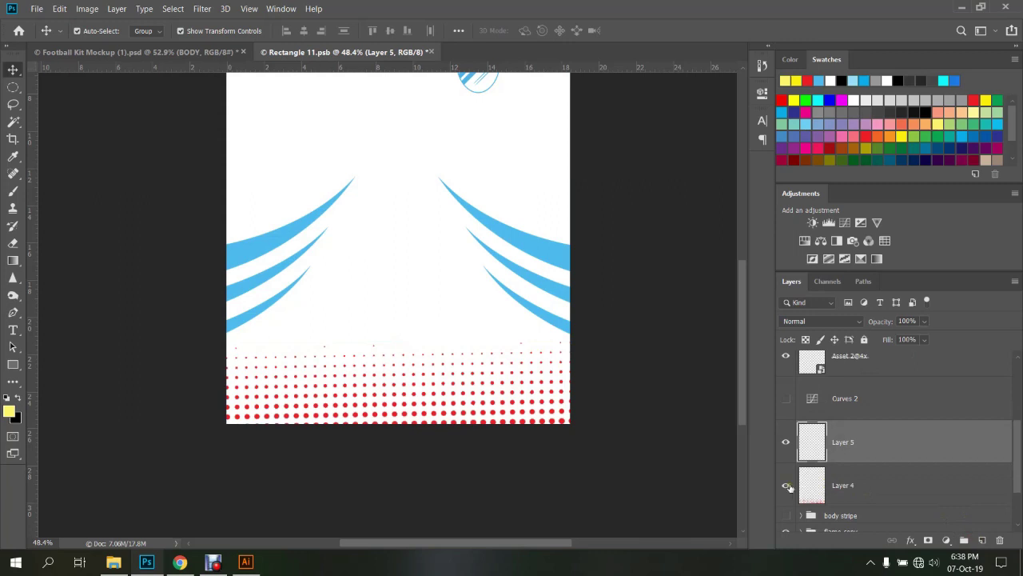
left_click(787, 486)
left_click(786, 486)
double_click(842, 484)
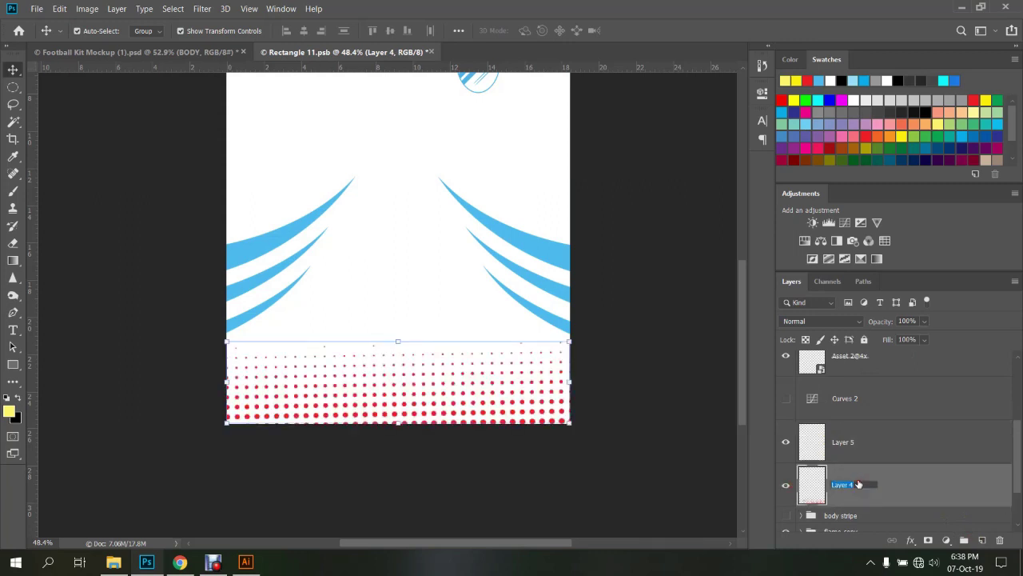
type("brush")
key("Return")
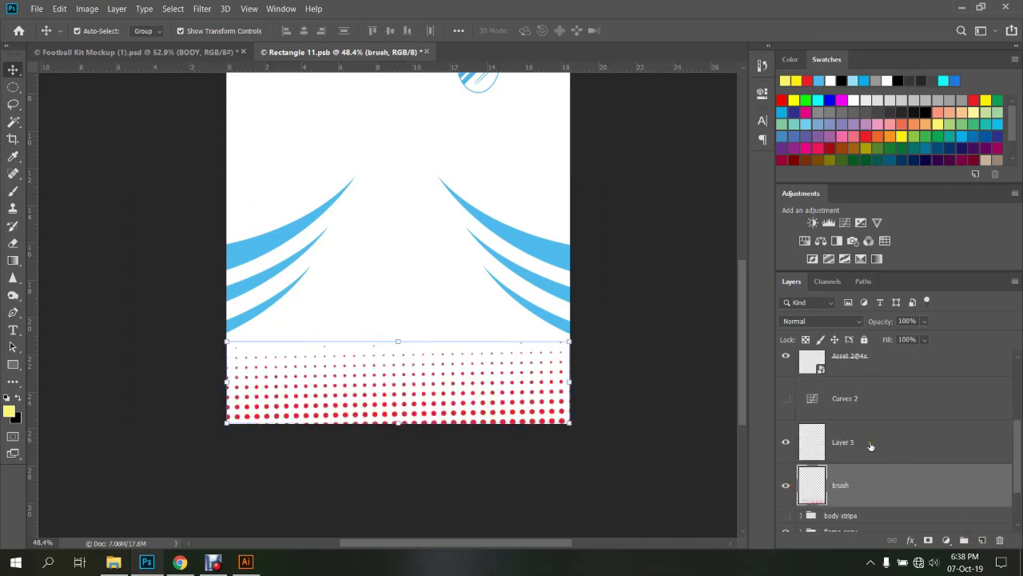
left_click(870, 446)
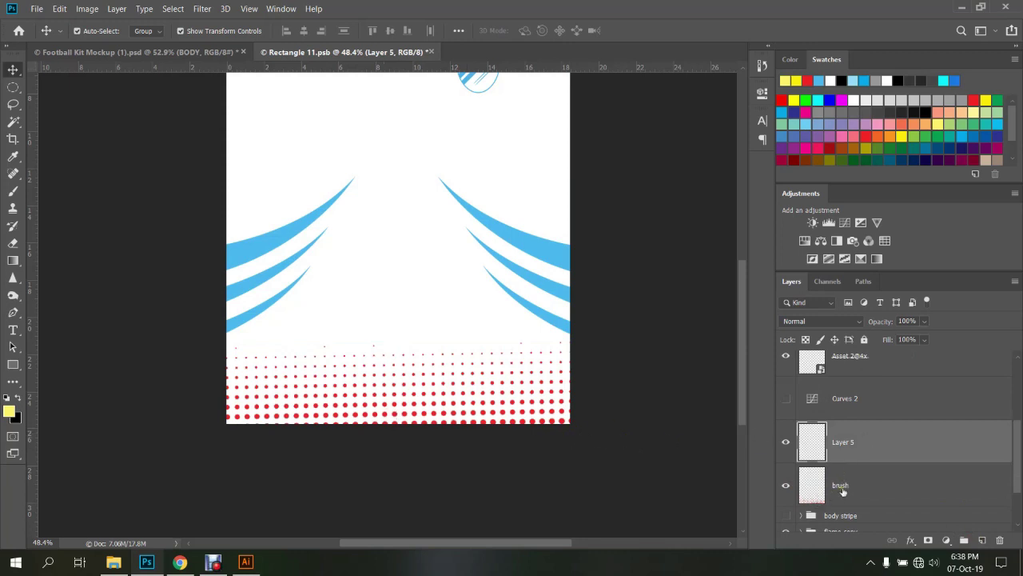
Raise the brush dots slightly and view the result on the kit mockup
left_click(187, 53)
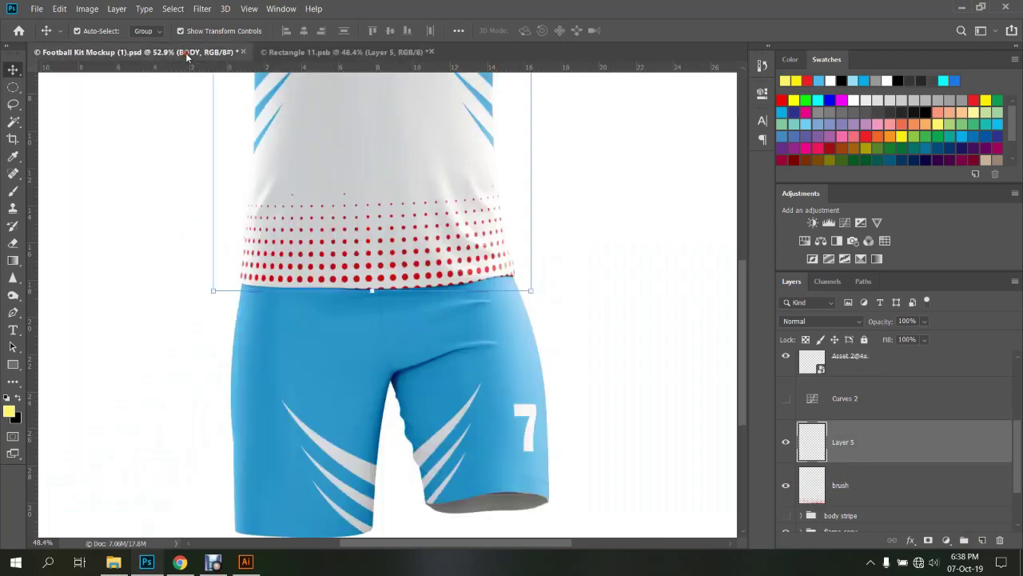
key("ctrl+Tab")
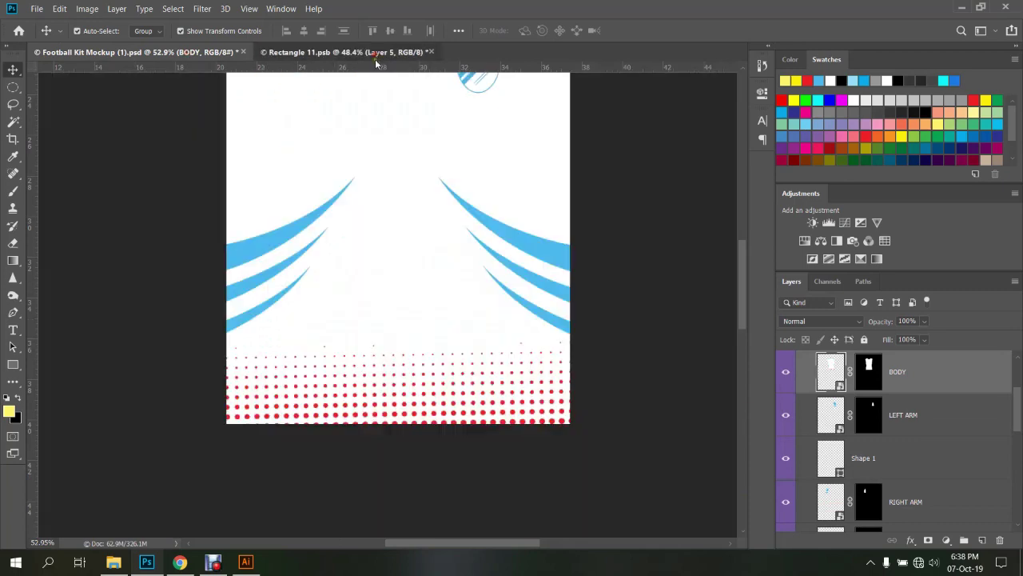
left_click_drag(386, 406, 383, 410)
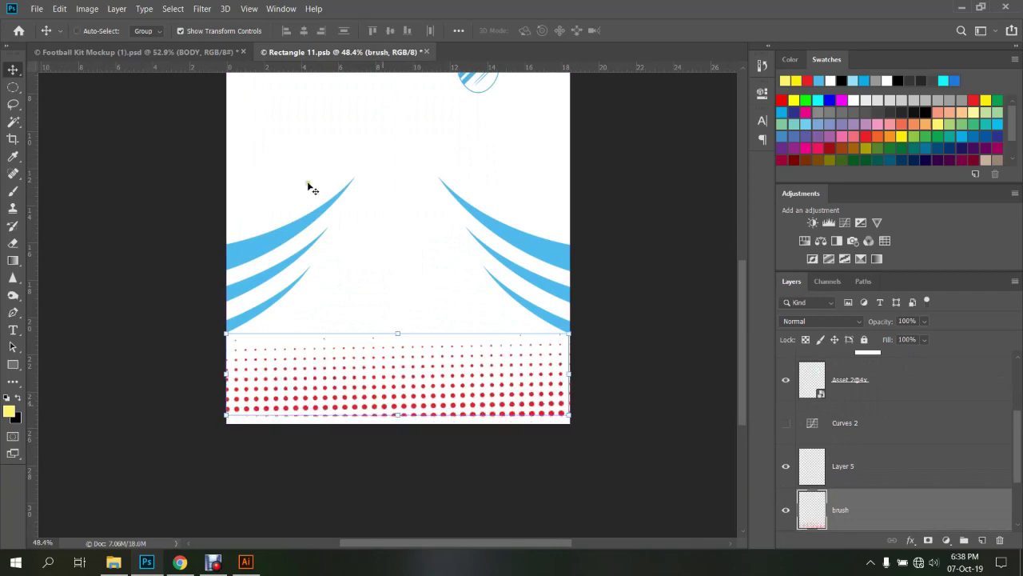
left_click(190, 52)
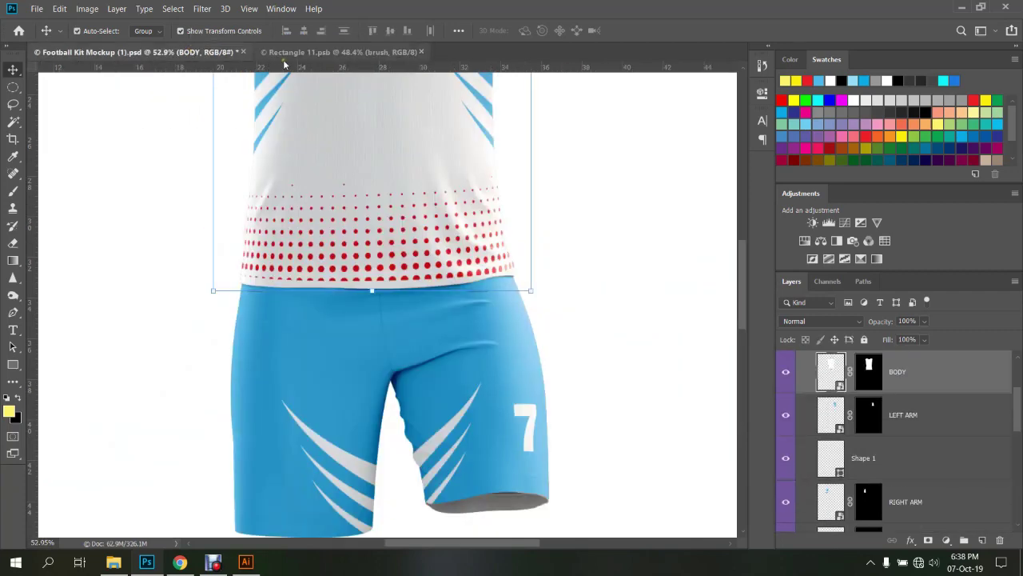
Shift the halftone dot band in Rectangle 11.psb slightly lower
left_click(336, 52)
scroll(387, 411, "up", 3)
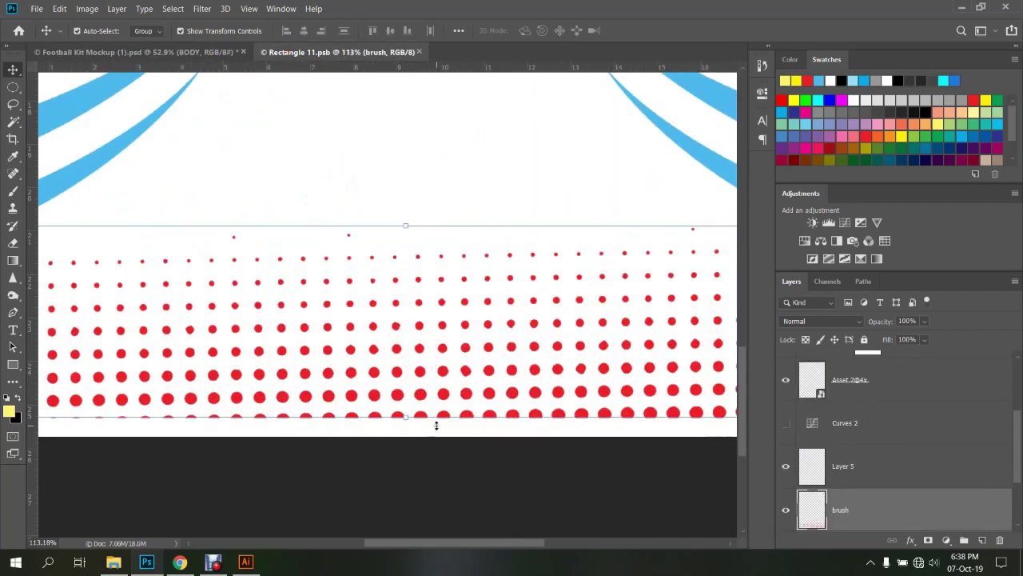
scroll(511, 425, "down", 1)
scroll(623, 440, "down", 1)
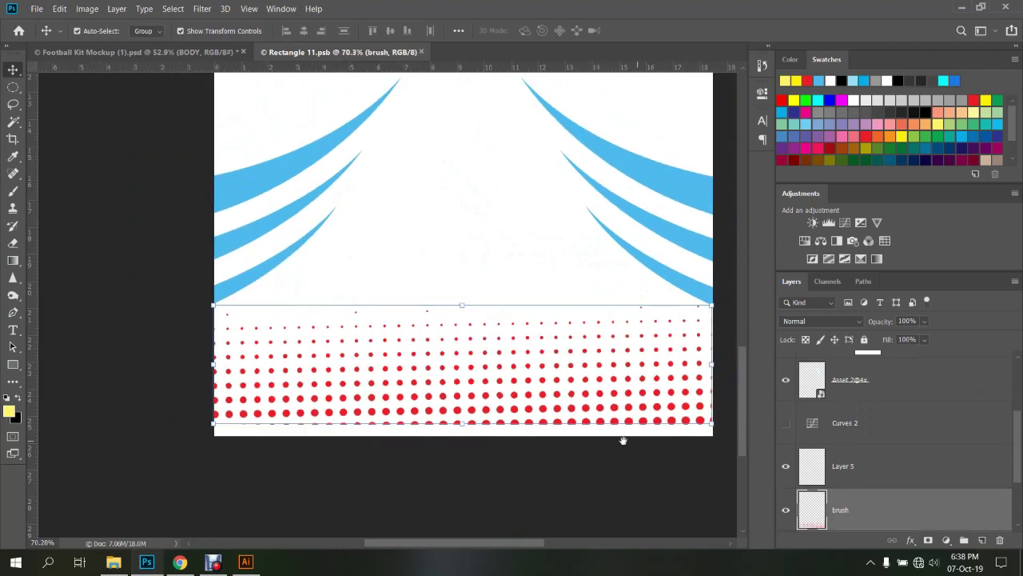
scroll(640, 435, "down", 1)
scroll(674, 421, "down", 1)
left_click_drag(584, 415, 588, 428)
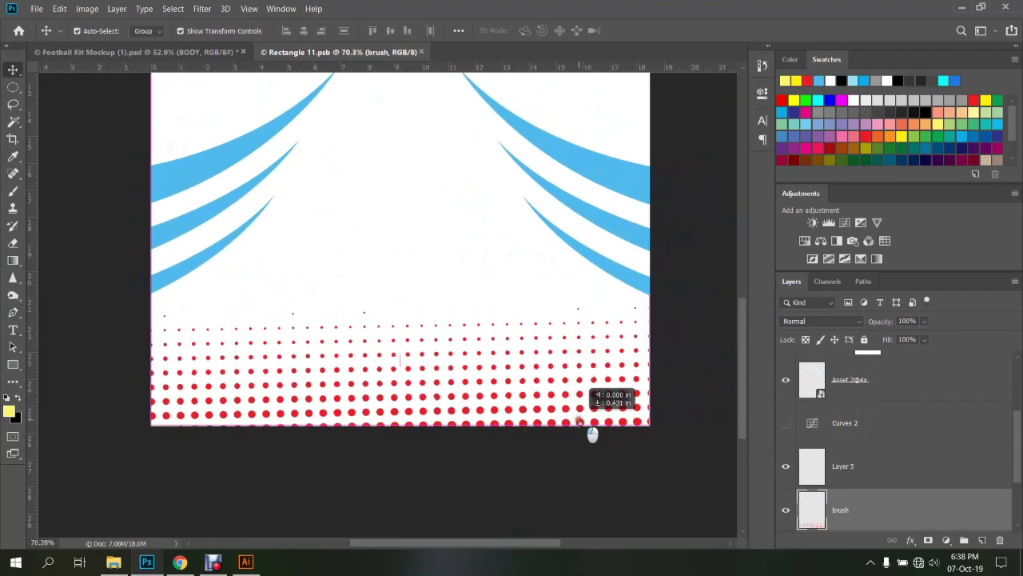
Rotate the dot band 1.17° and nudge it lower, then commit the transform
left_click(655, 432)
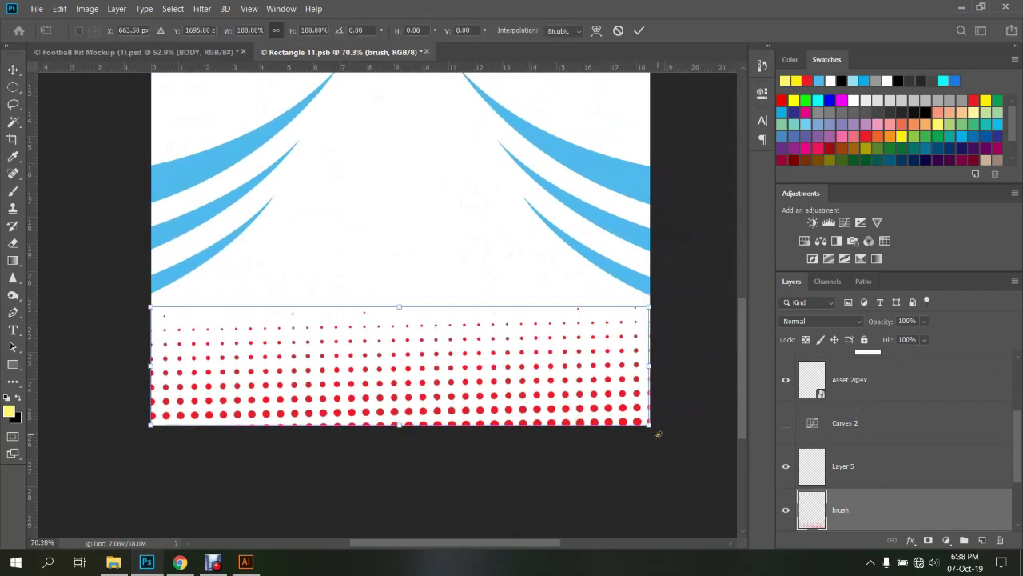
left_click_drag(657, 434, 669, 445)
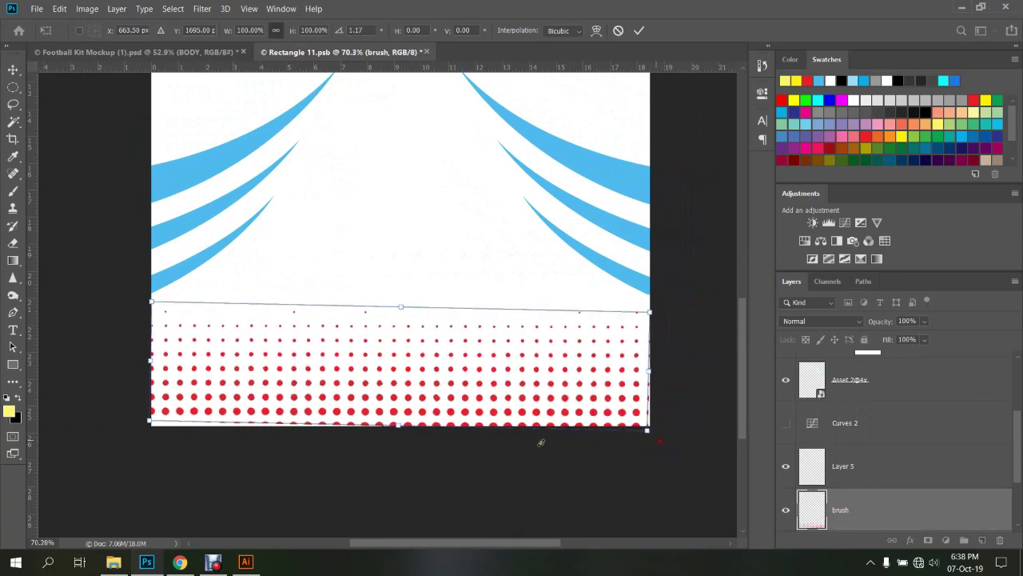
scroll(400, 408, "up", 3)
left_click_drag(400, 391, 405, 422)
scroll(404, 423, "down", 3)
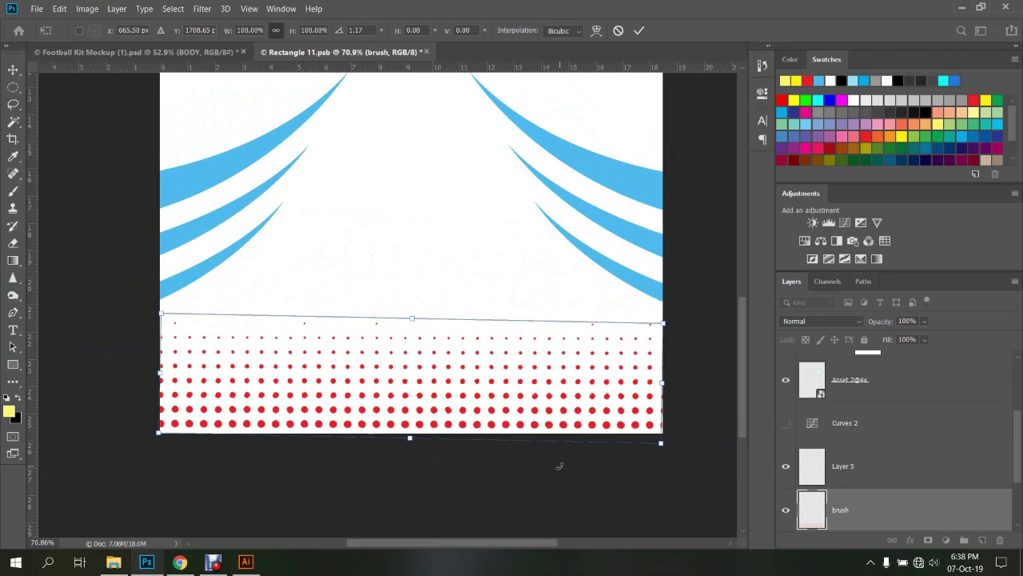
left_click(639, 31)
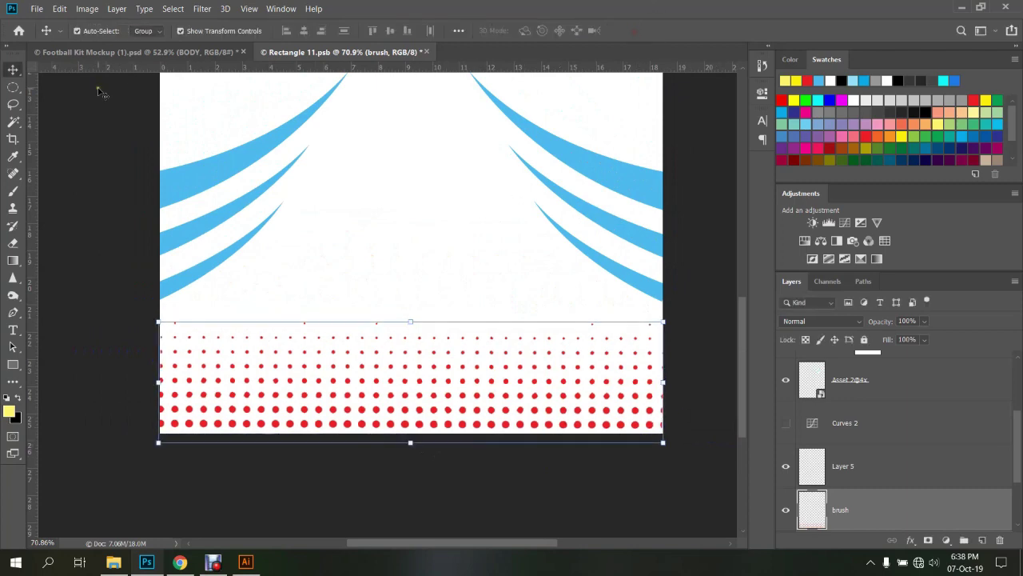
left_click(136, 52)
Save the shirt design and check the updated hem on the kit mockup
left_click(334, 52)
key("ctrl+s")
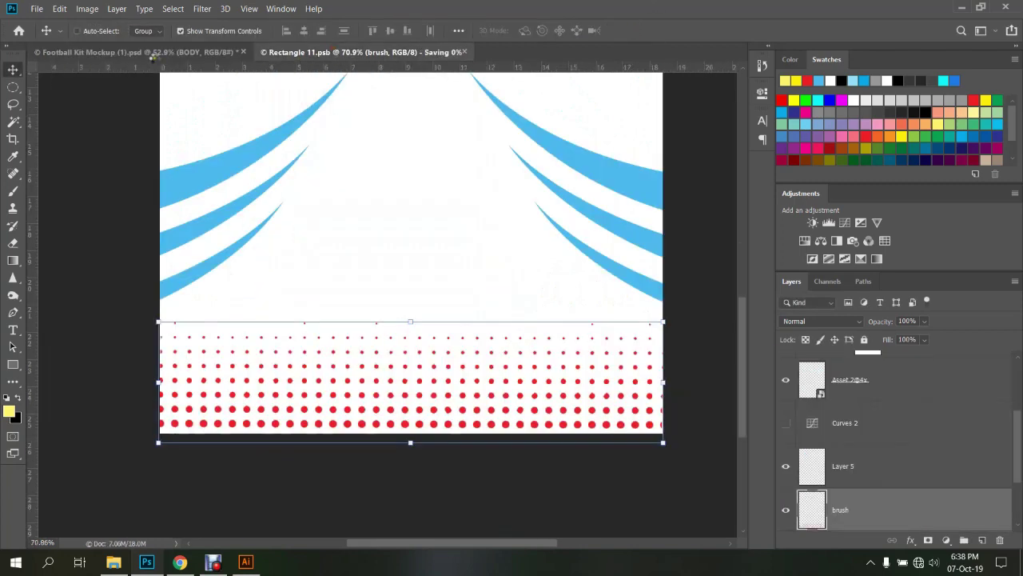
left_click(154, 53)
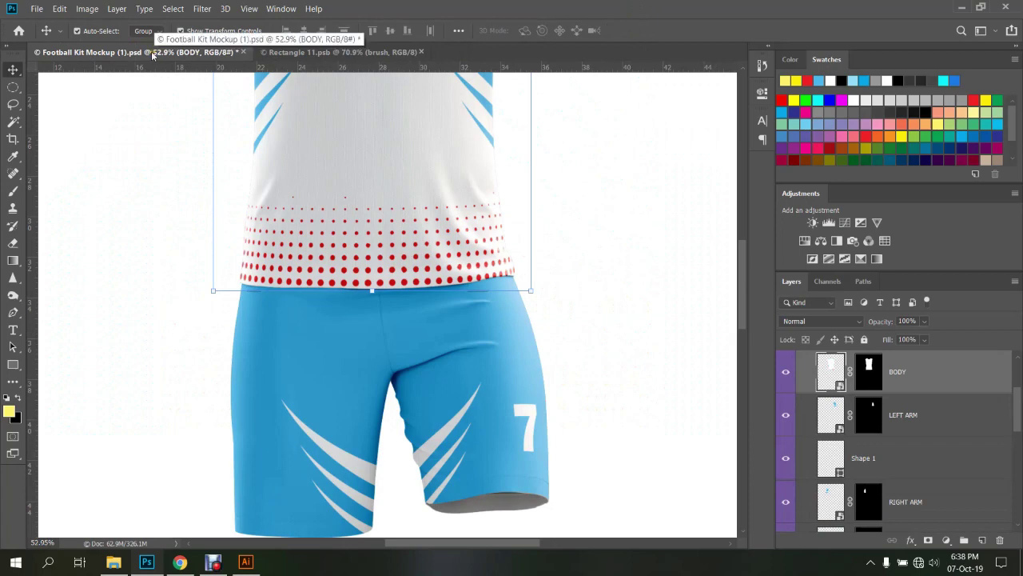
left_click(291, 52)
Fill Layer 5 with yellow, clip it to the brush dots, save and preview the mockup
left_click(849, 478)
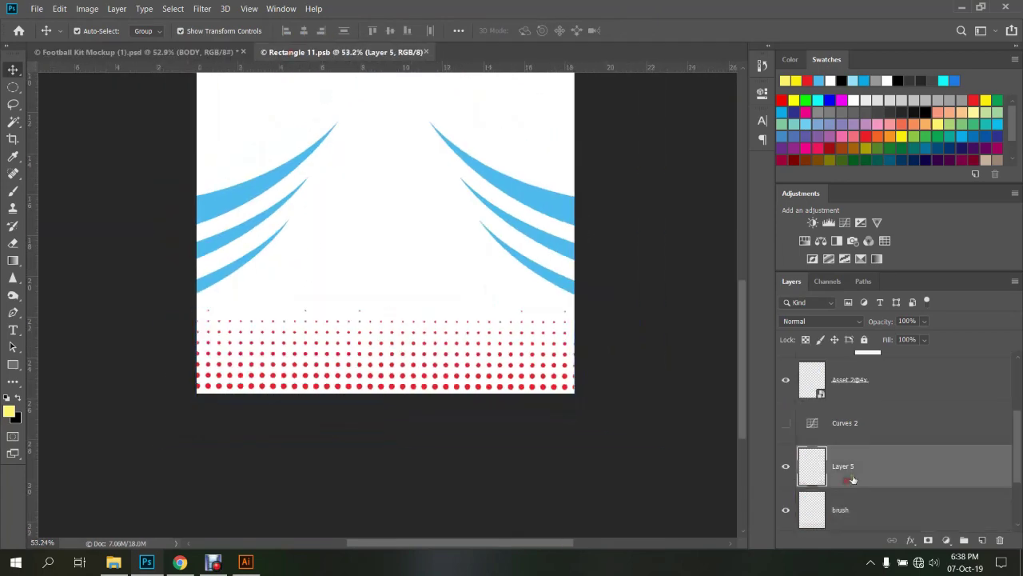
key("alt+BackSpace")
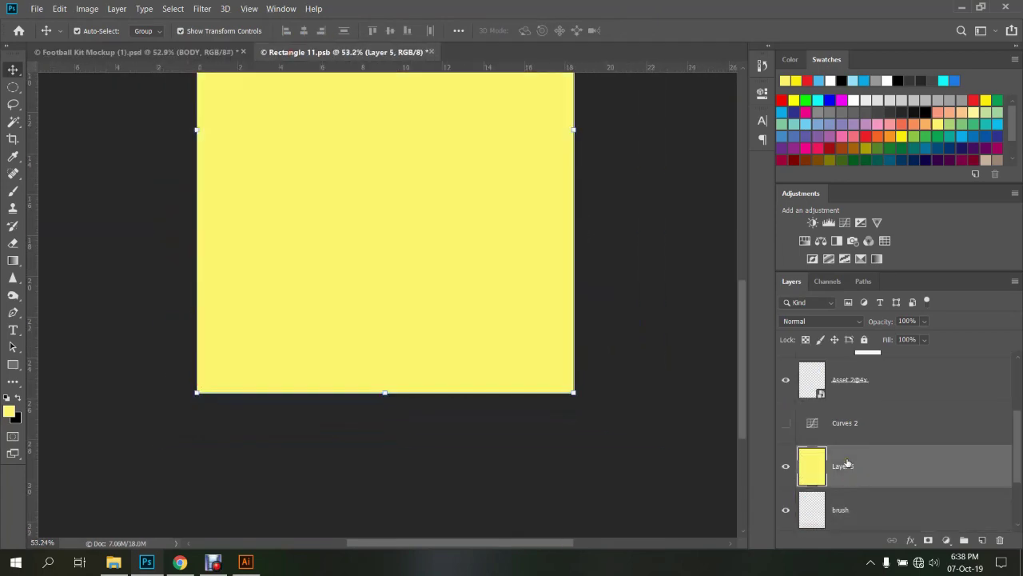
left_click(852, 486, "alt")
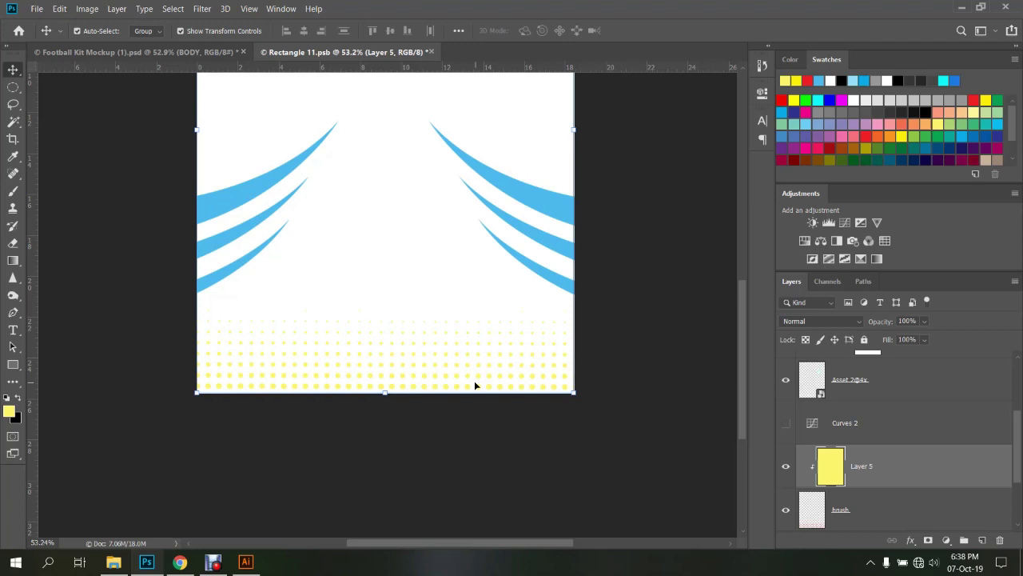
key("ctrl+s")
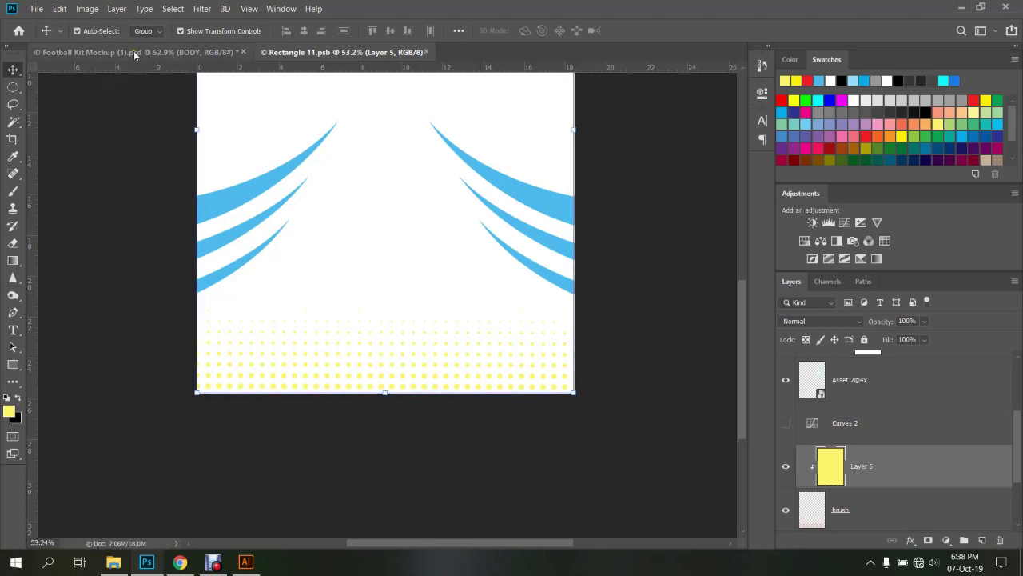
left_click(138, 52)
left_click(322, 52)
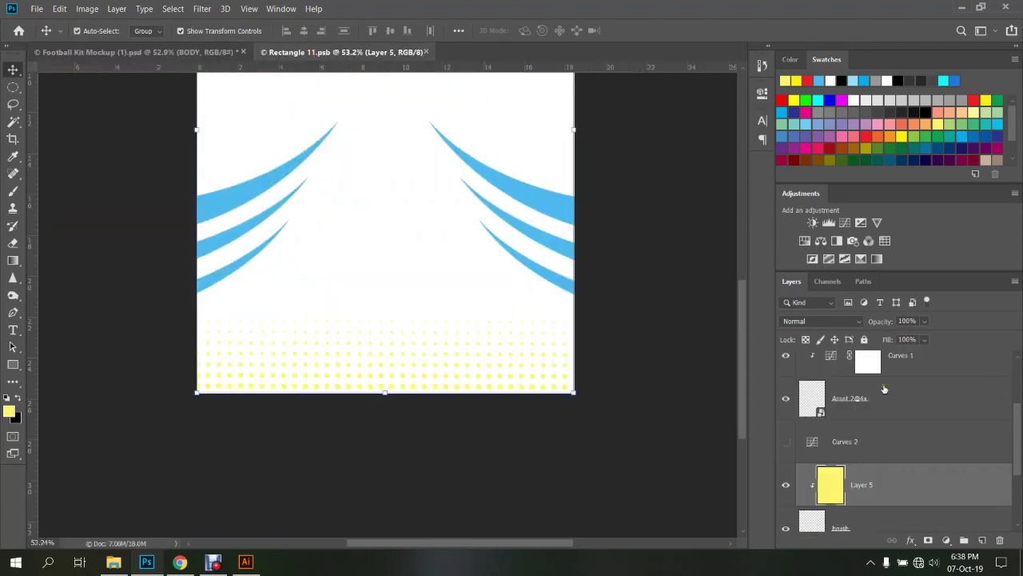
Recolour the dot colour layer red then green, save, and view the whole kit
left_click(866, 136)
key("alt+BackSpace")
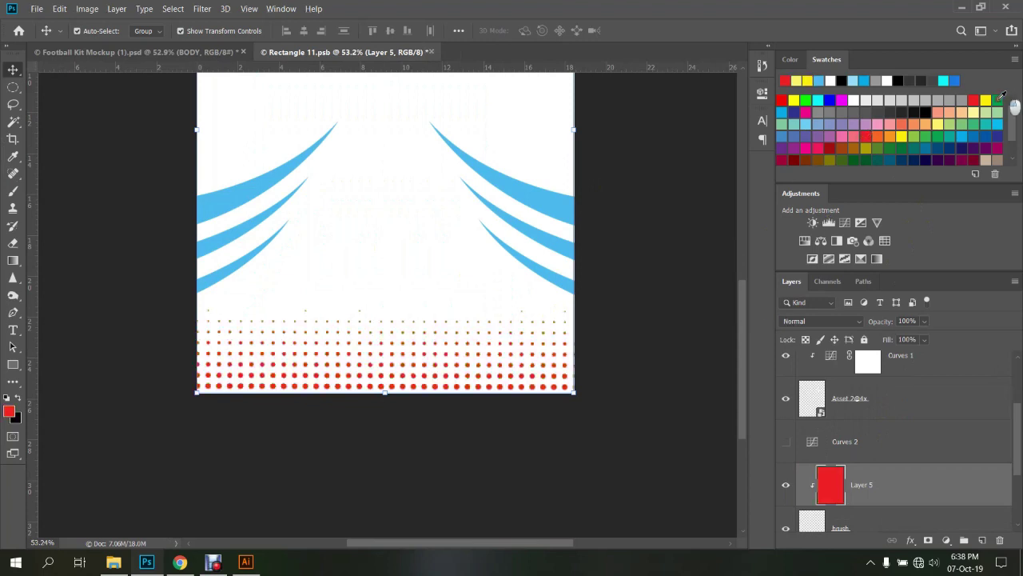
left_click(997, 100)
key("alt+BackSpace")
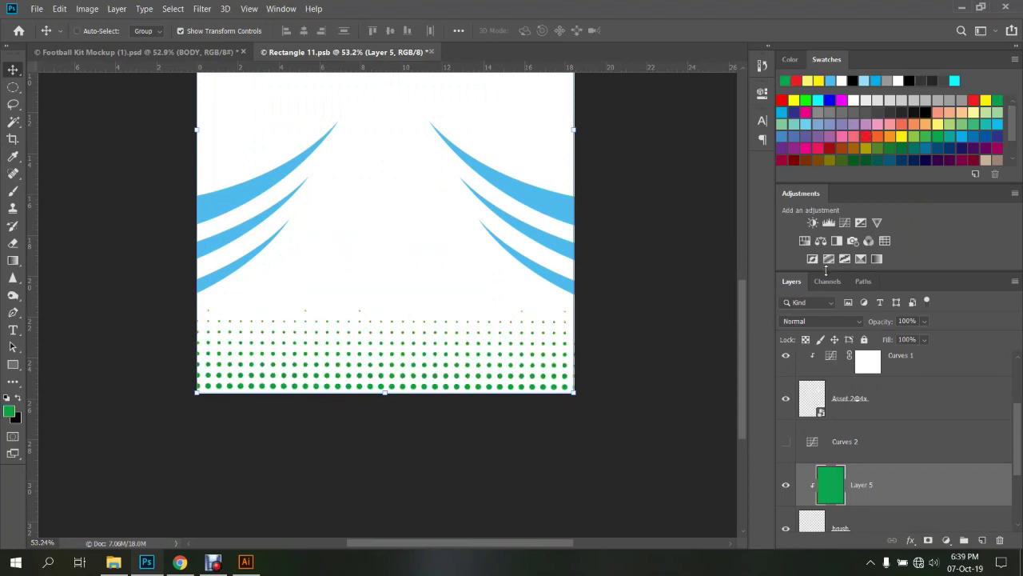
key("ctrl+s")
left_click(151, 51)
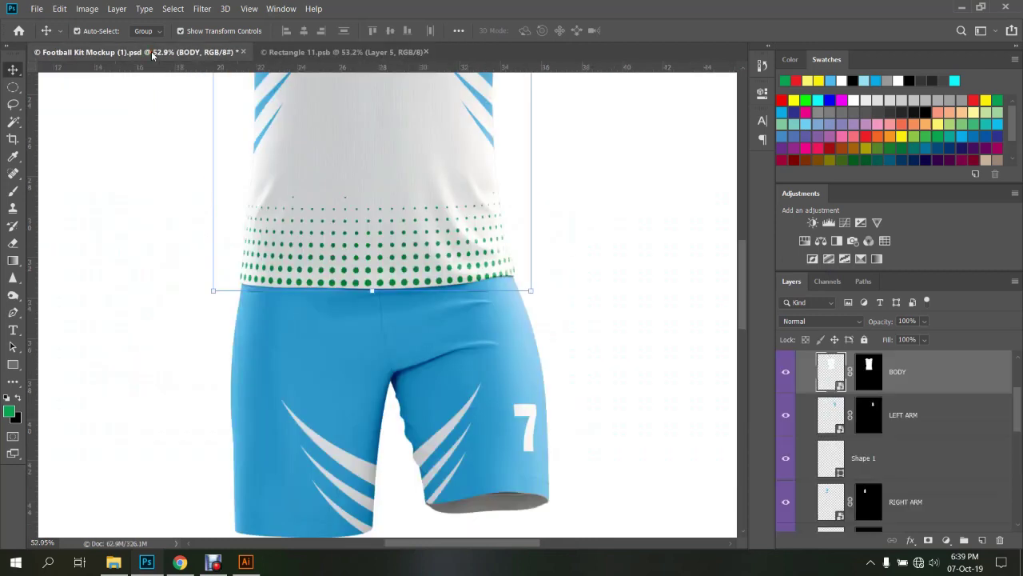
key("ctrl+0")
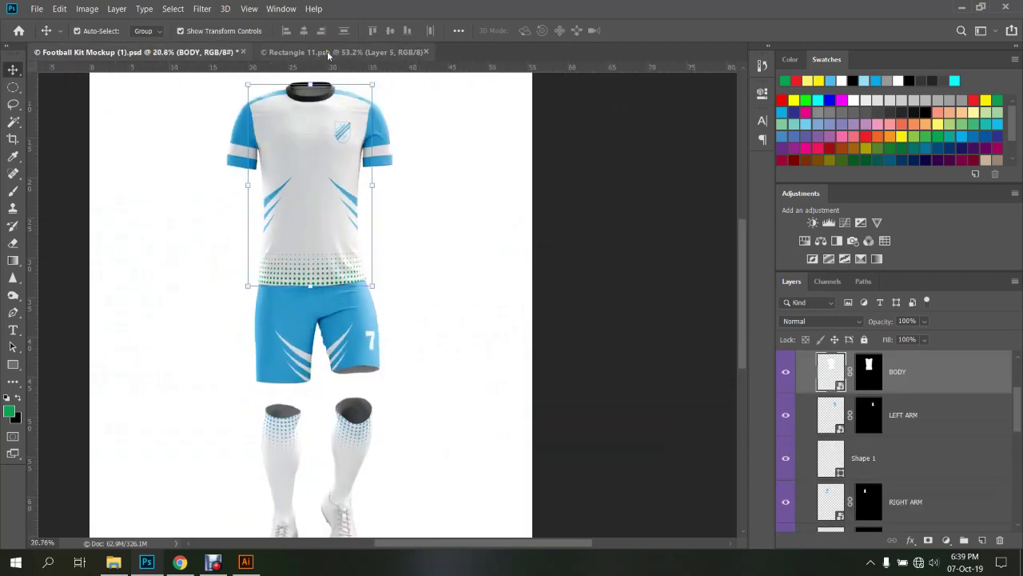
left_click(328, 53)
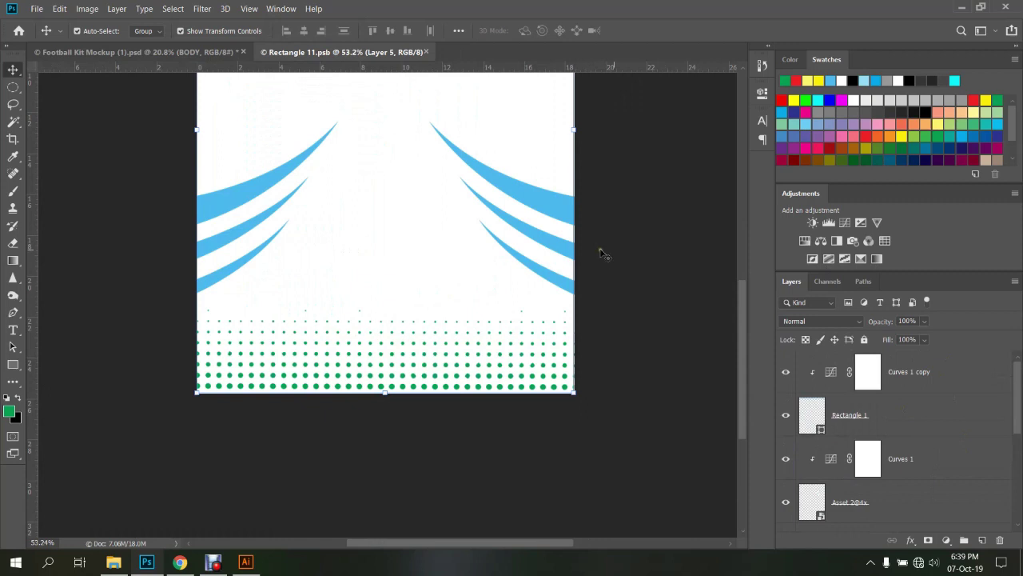
Expand the flame copy group and select its lowest stripe layer, Shape 4 copy 2
left_click(556, 211)
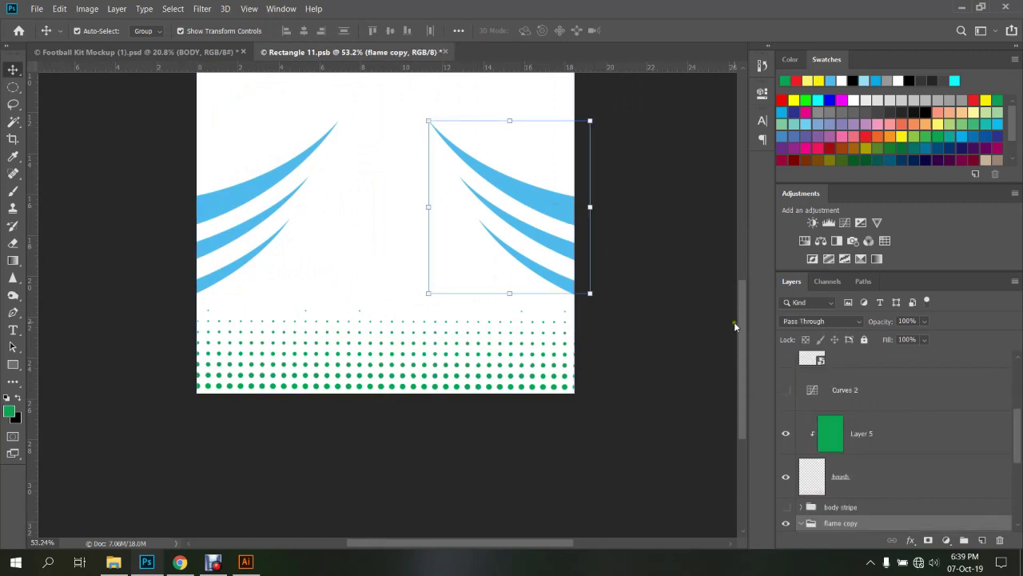
scroll(835, 524, "down", 1)
scroll(835, 491, "down", 1)
left_click(801, 437)
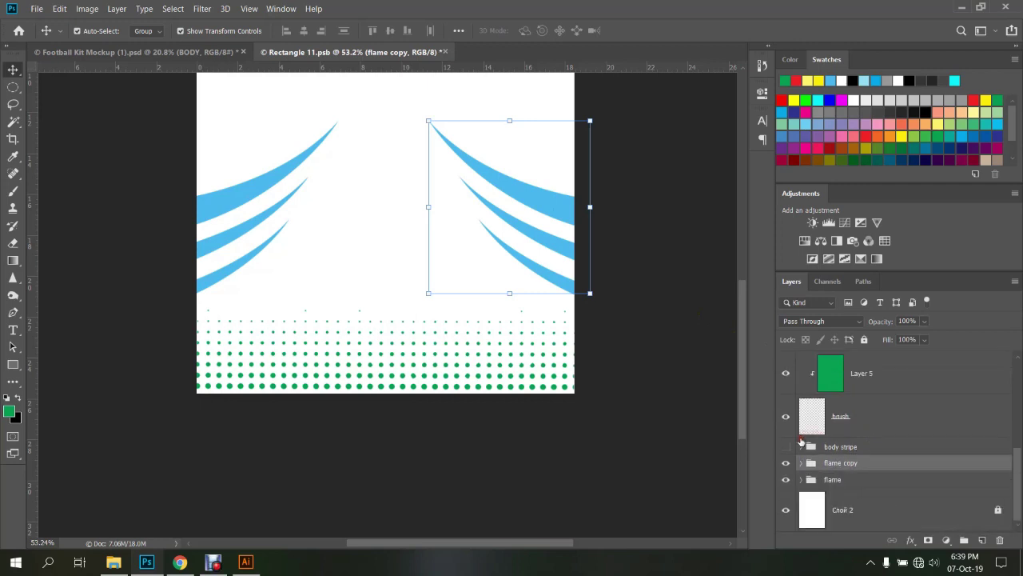
left_click(800, 465)
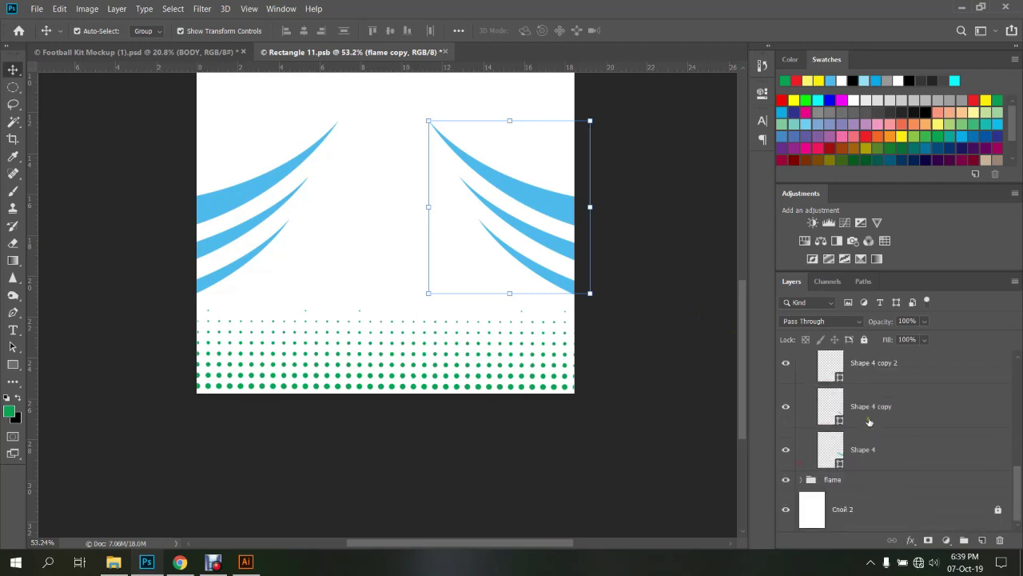
left_click(872, 371)
Fill the three right-hand flame stripes with green
key("alt+BackSpace")
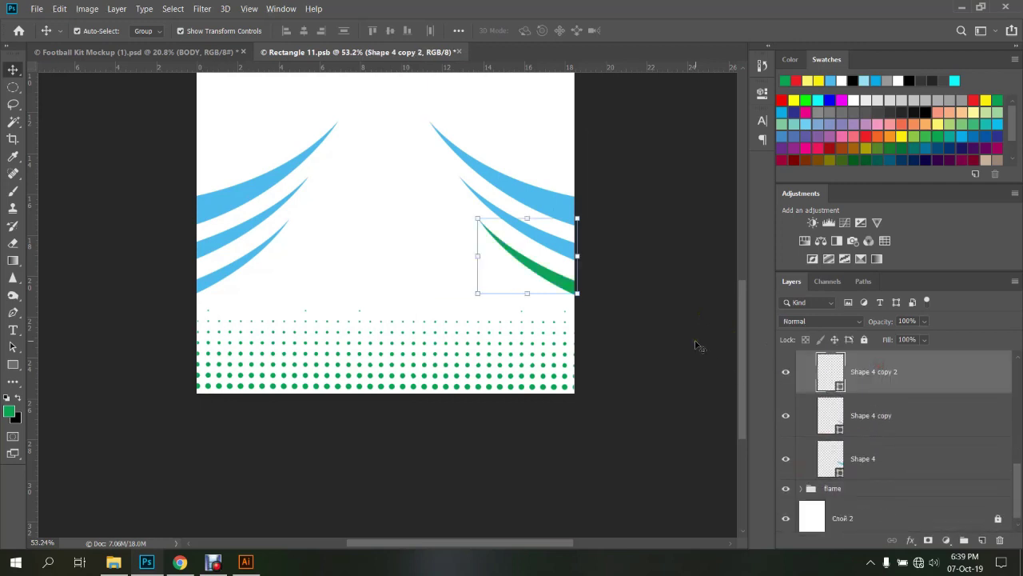
left_click(876, 412)
key("alt+BackSpace")
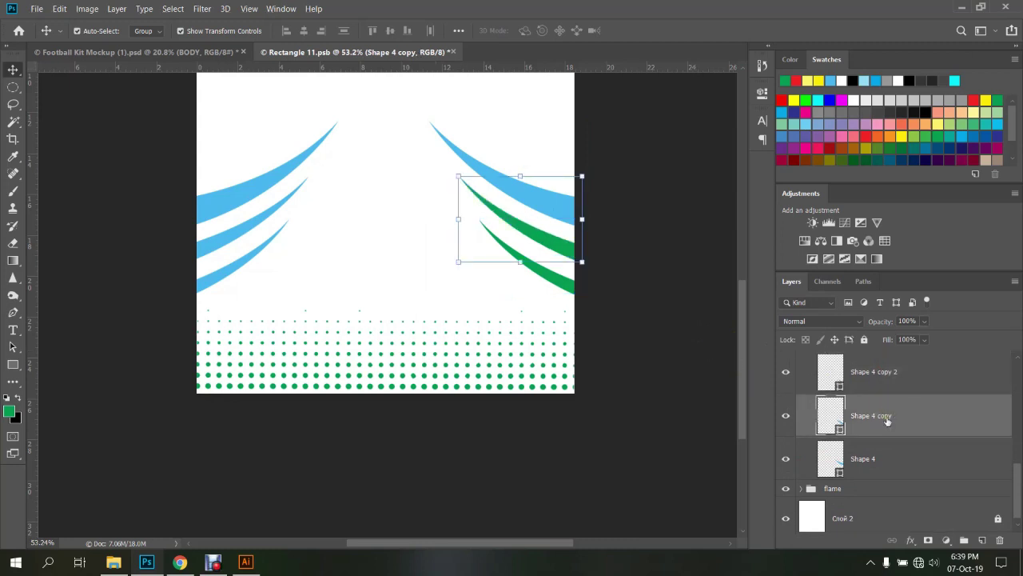
left_click(860, 462)
key("alt+BackSpace")
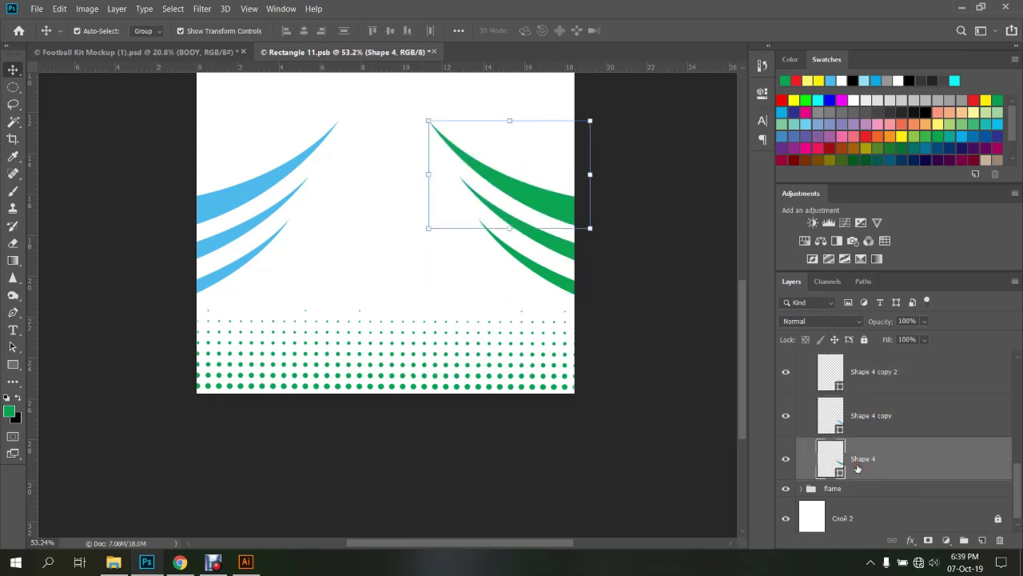
Fill the three left-hand flame stripes with green
scroll(858, 467, "up", 2)
left_click(245, 205)
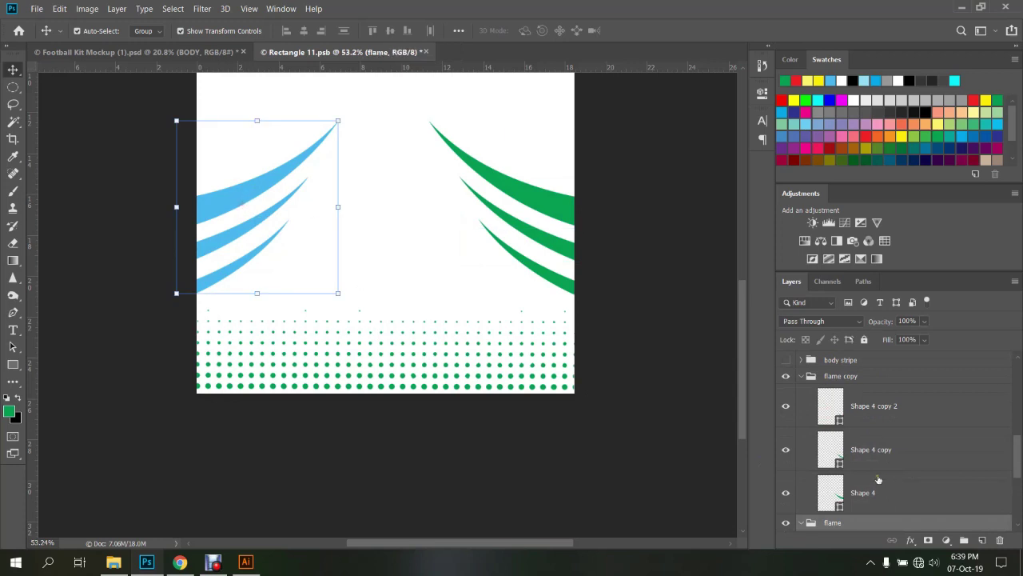
scroll(878, 479, "down", 3)
left_click(856, 379)
key("alt+BackSpace")
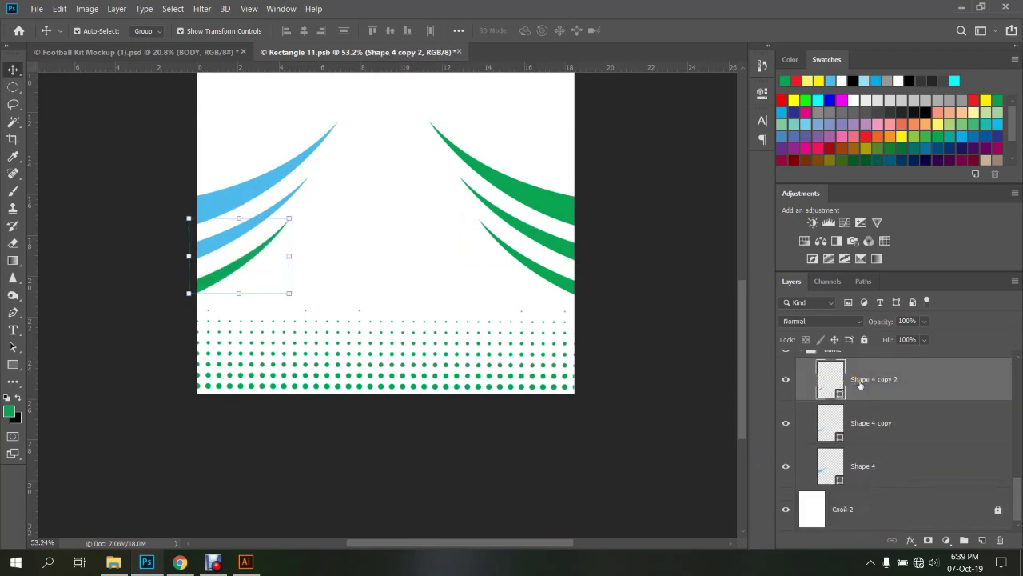
left_click(862, 432)
key("alt+BackSpace")
left_click(864, 465)
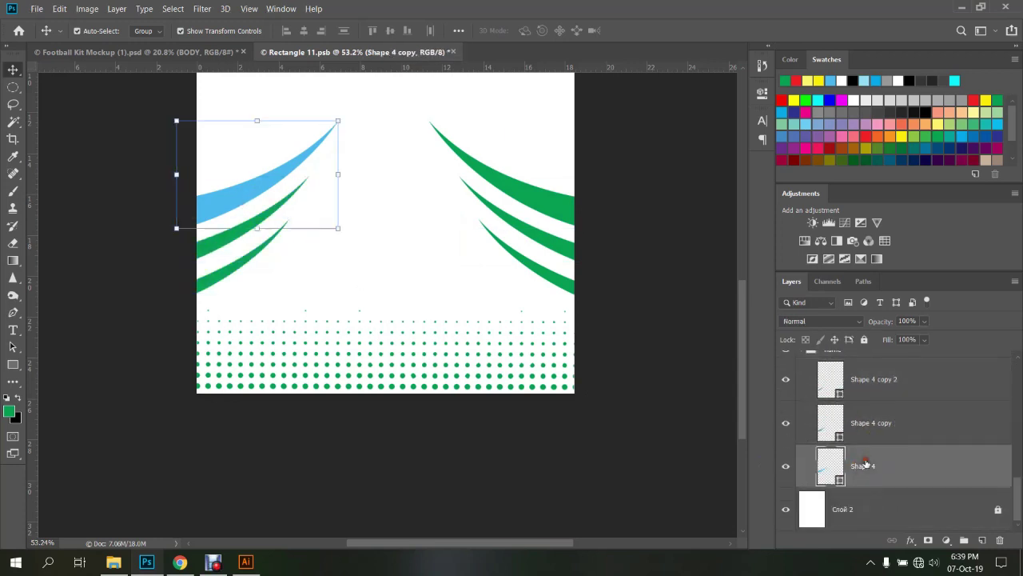
key("alt+BackSpace")
Fill the top bar, Rectangle 1, green, save the shirt design, and view the mockup
scroll(541, 360, "down", 2)
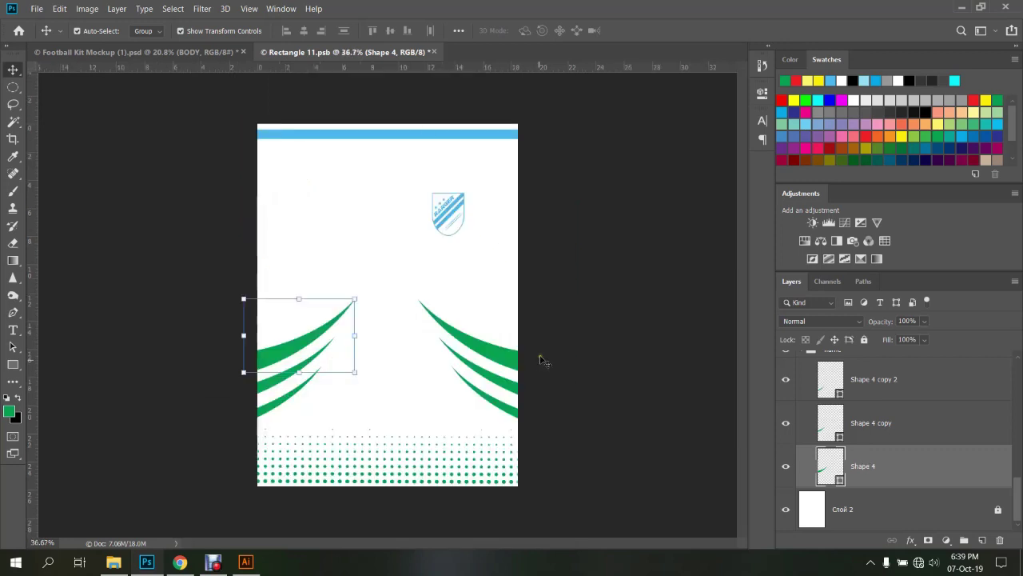
left_click(424, 135)
key("alt+BackSpace")
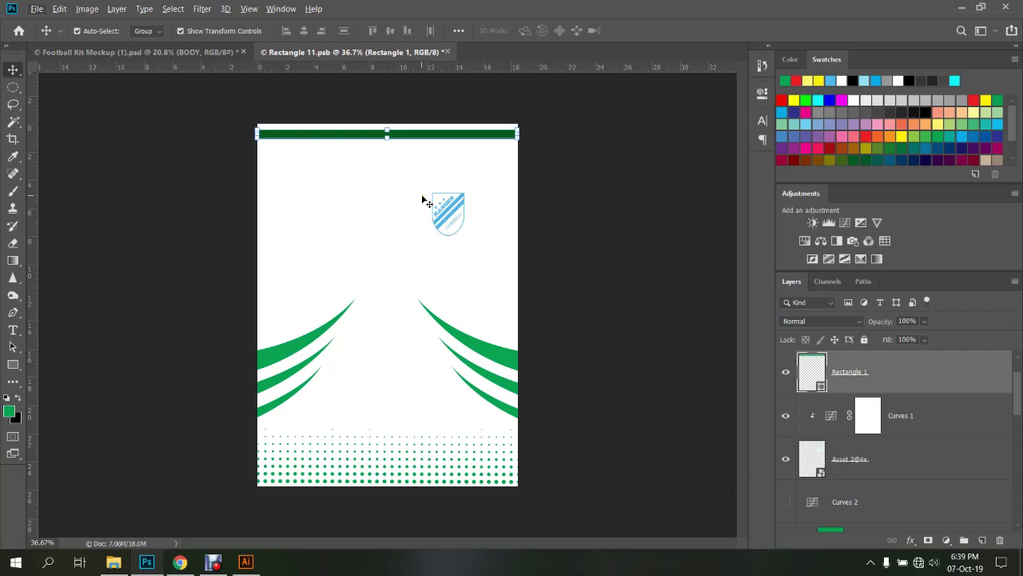
key("ctrl+s")
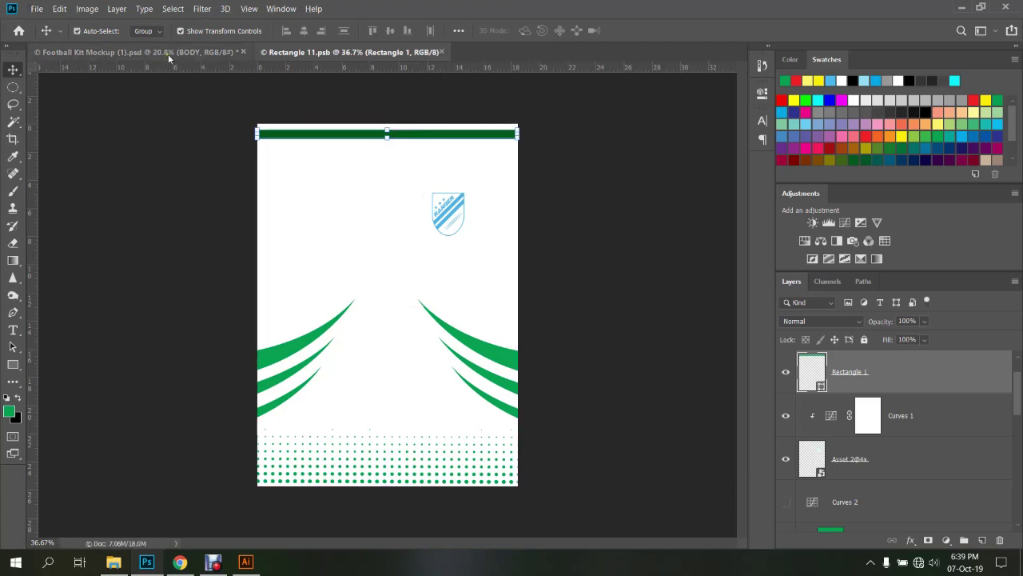
left_click(177, 56)
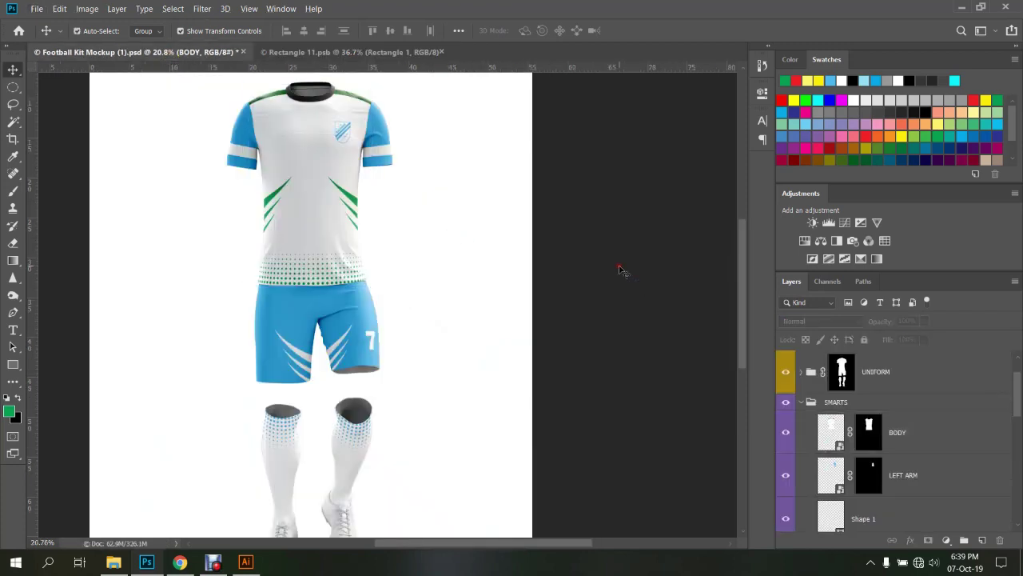
Fill the LEFT LEG design's blue background layer with green and save it
scroll(359, 223, "up", 3)
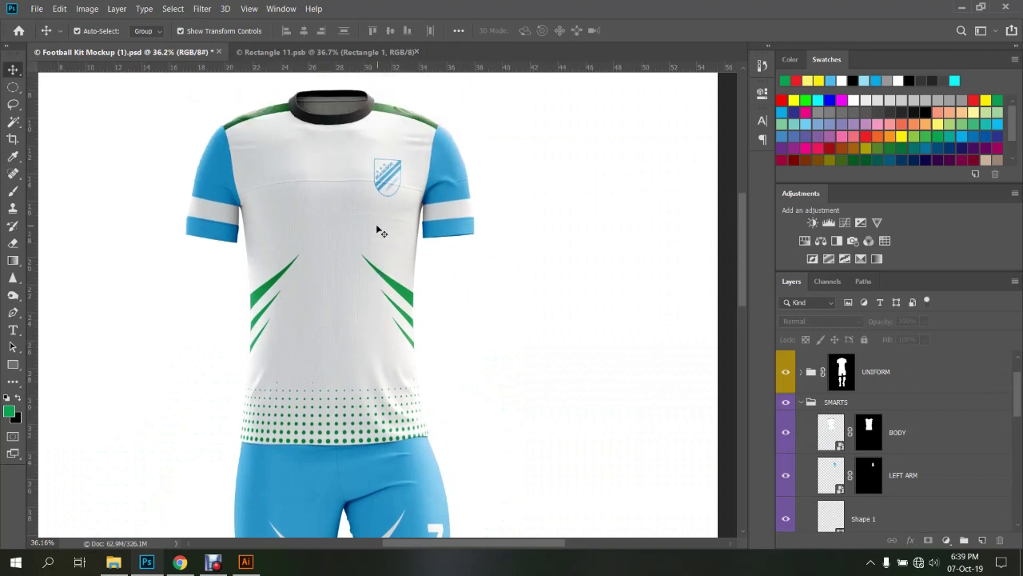
scroll(379, 229, "down", 2)
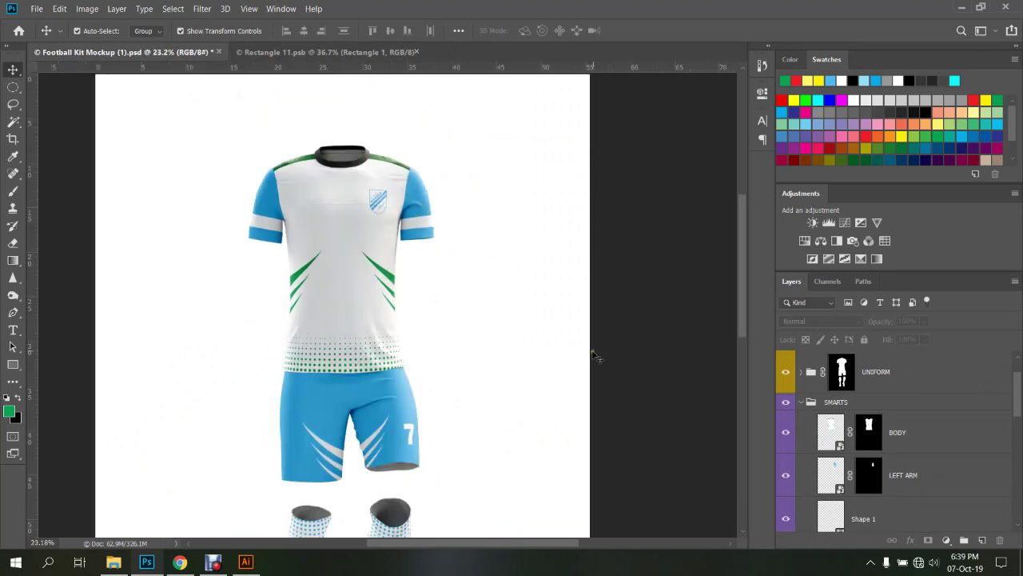
scroll(869, 439, "down", 3)
scroll(856, 457, "down", 3)
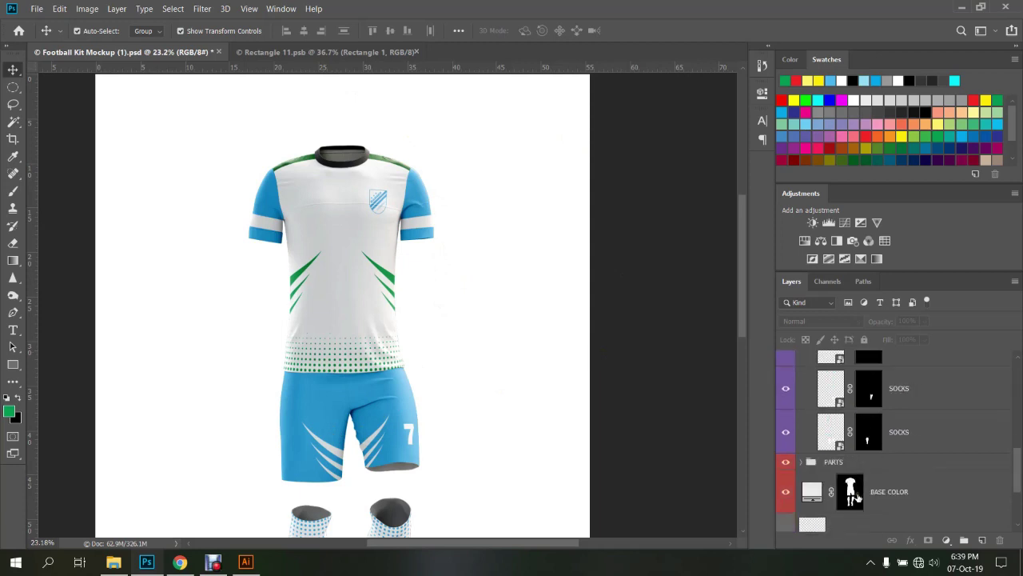
scroll(839, 448, "up", 1)
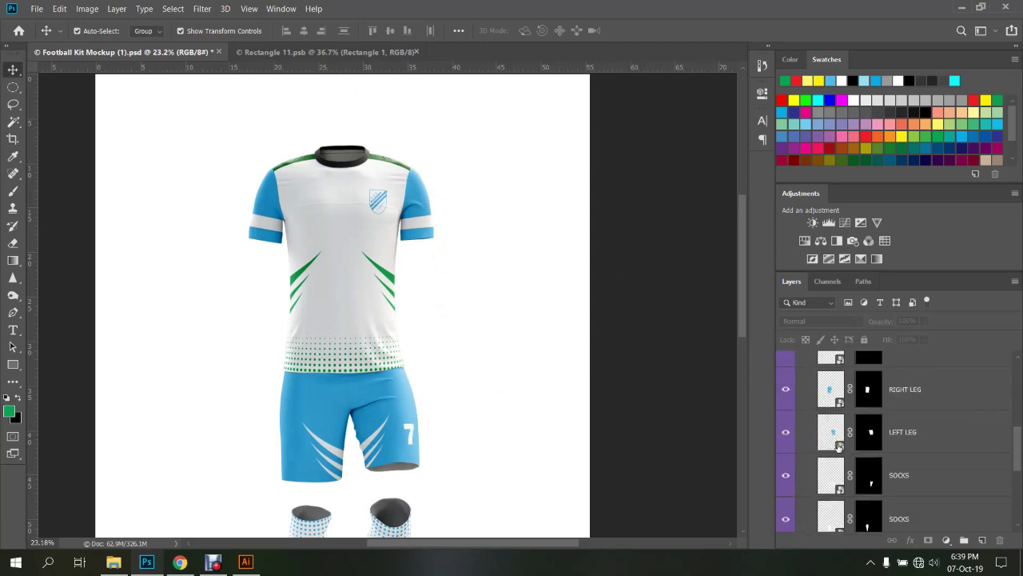
double_click(837, 444)
left_click(851, 434)
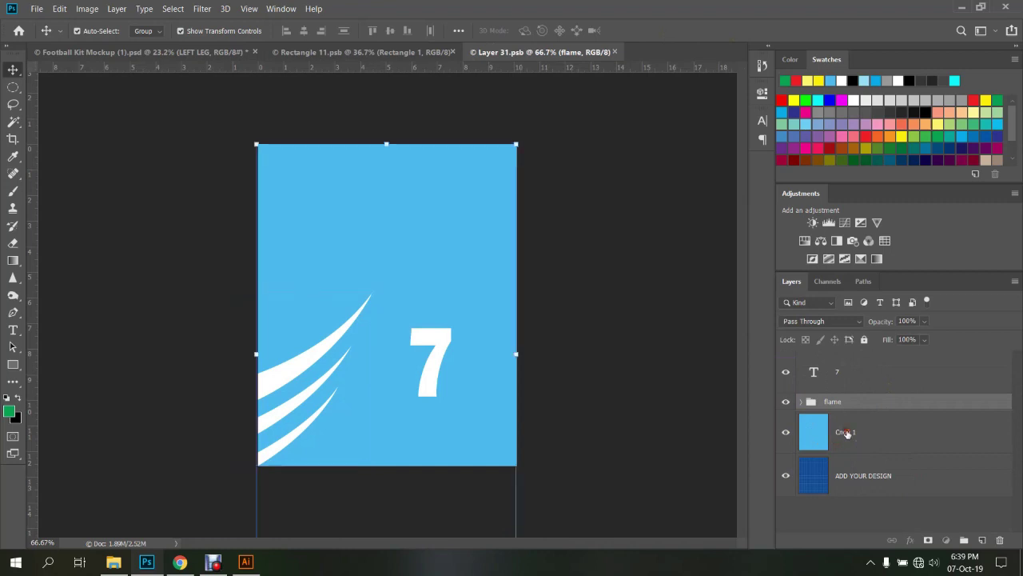
key("alt+BackSpace")
key("ctrl+s")
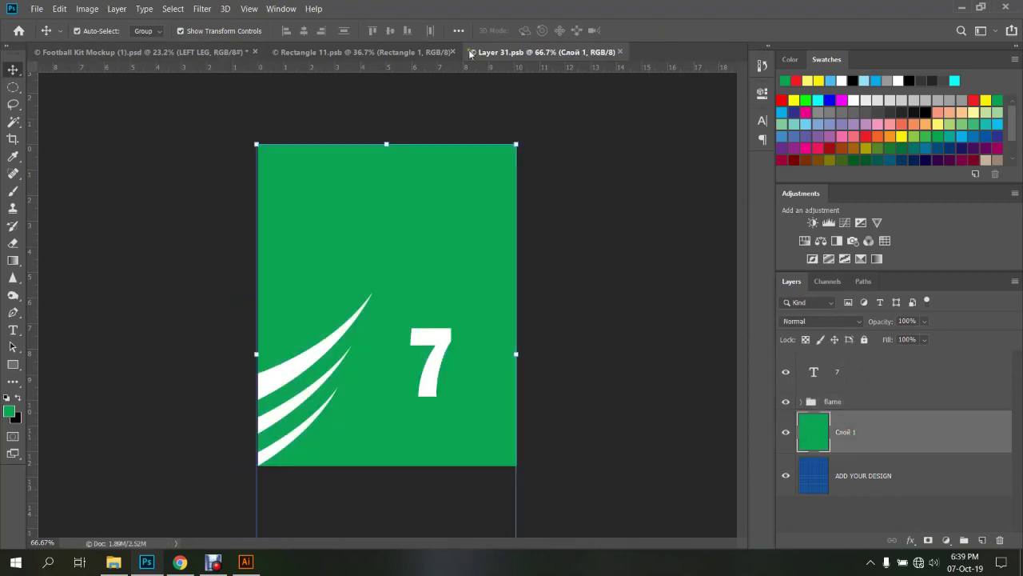
key("ctrl+Tab")
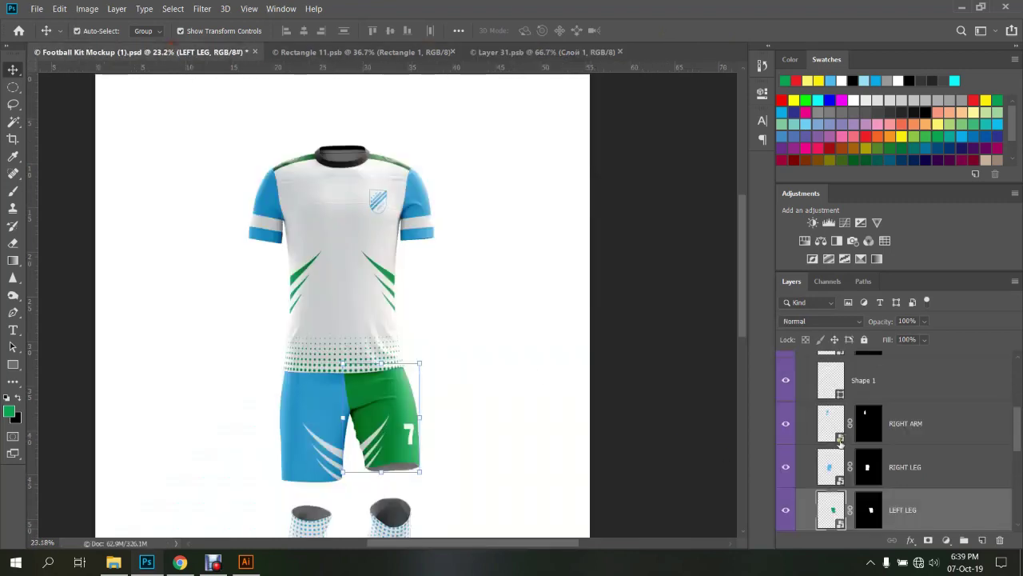
Fill the RIGHT LEG design's background layer with green, then save and close it
double_click(835, 477)
left_click(874, 388)
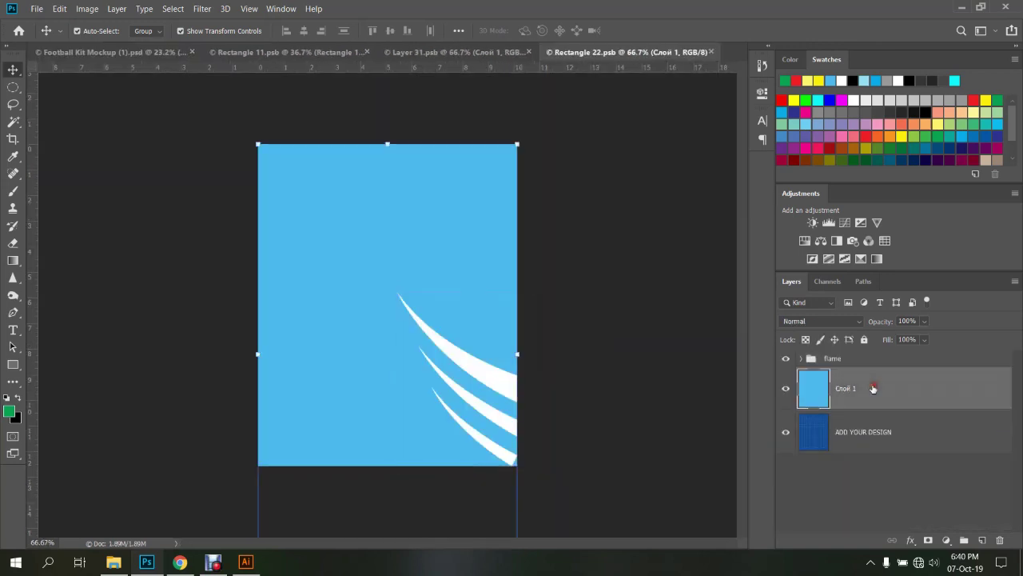
key("alt+BackSpace")
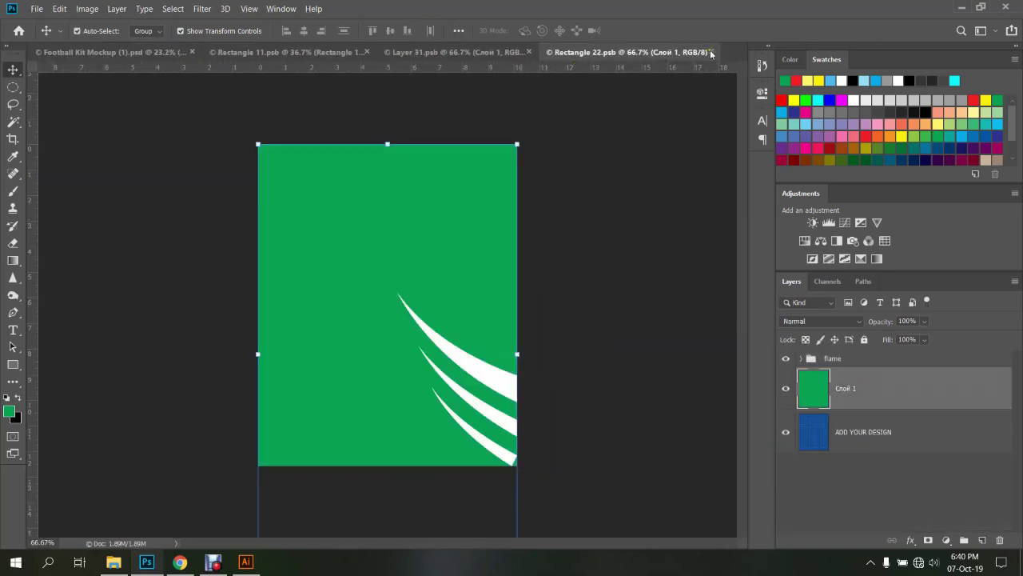
key("ctrl+w")
Close the Layer 31.psb and Rectangle 11.psb design tabs and deselect the RIGHT LEG layer
left_click(629, 52)
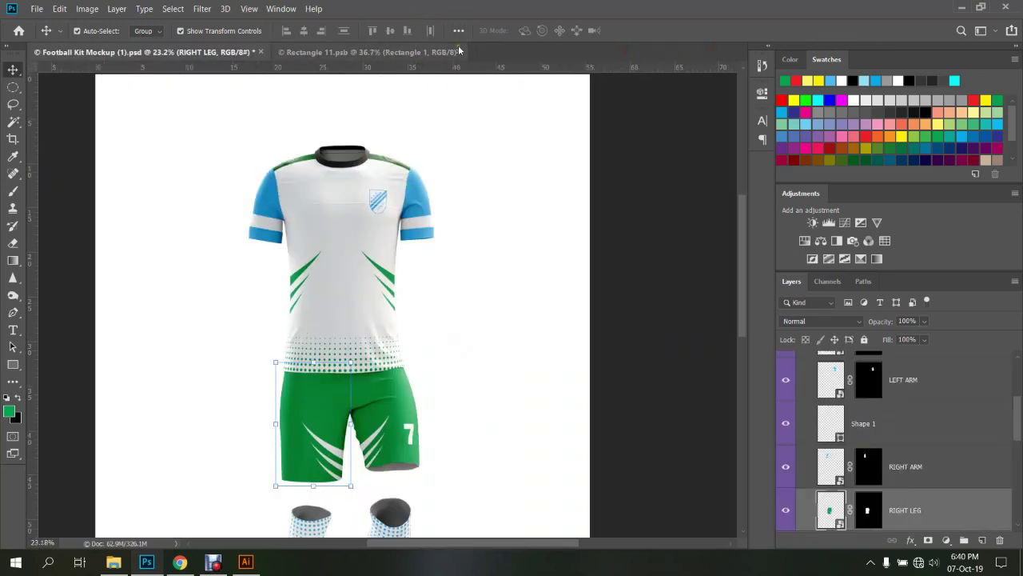
left_click(459, 53)
left_click(676, 288)
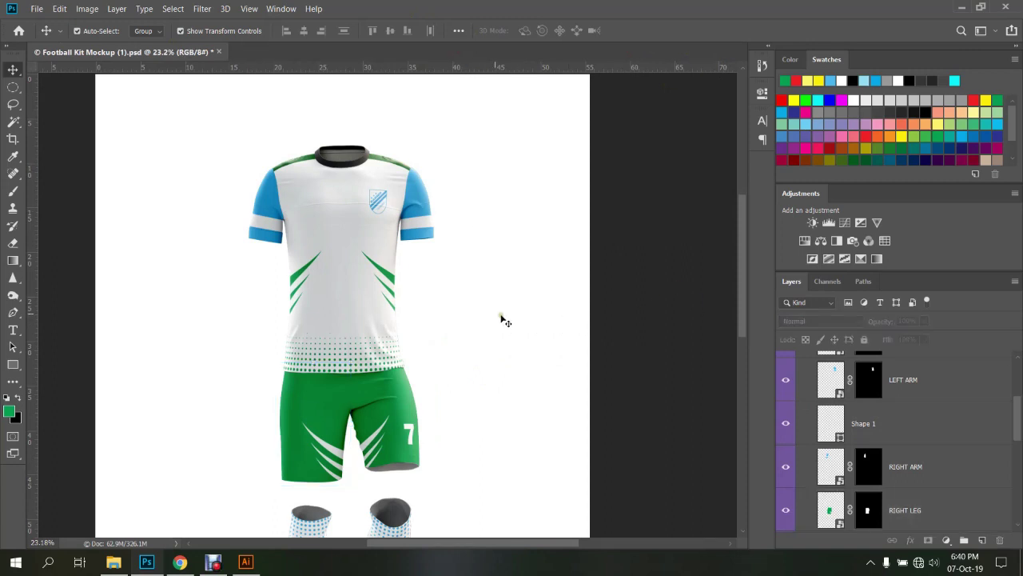
Fill the LEFT ARM design's Layer 1 in Group 1 dark green, save and close it
double_click(832, 382)
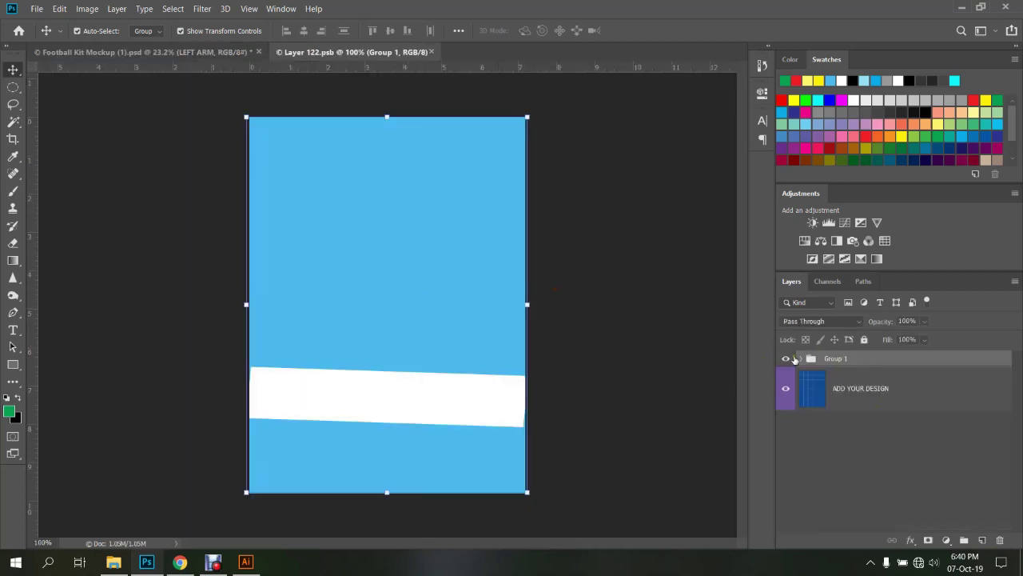
left_click(800, 358)
left_click(857, 484)
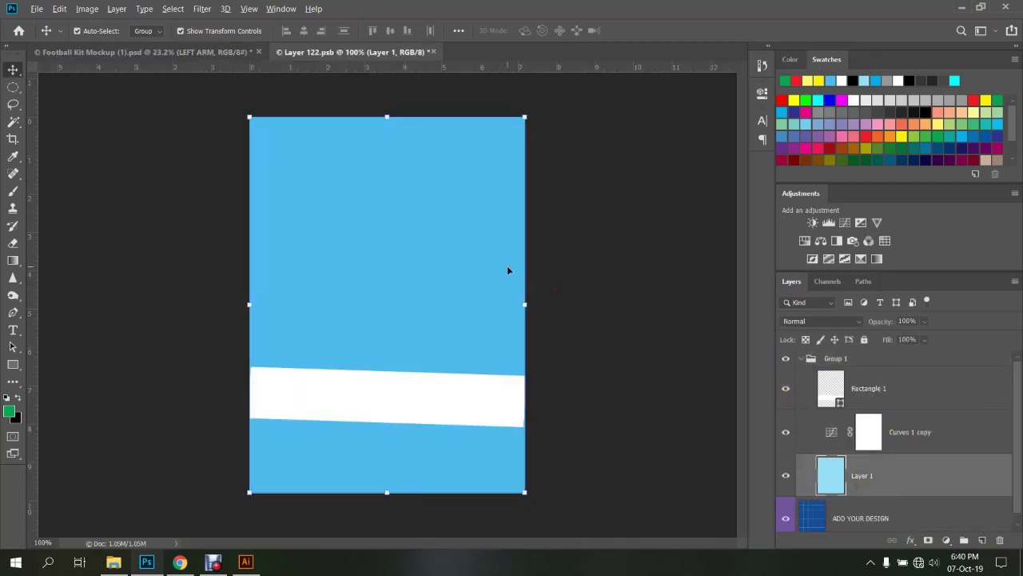
key("alt+BackSpace")
key("ctrl+s")
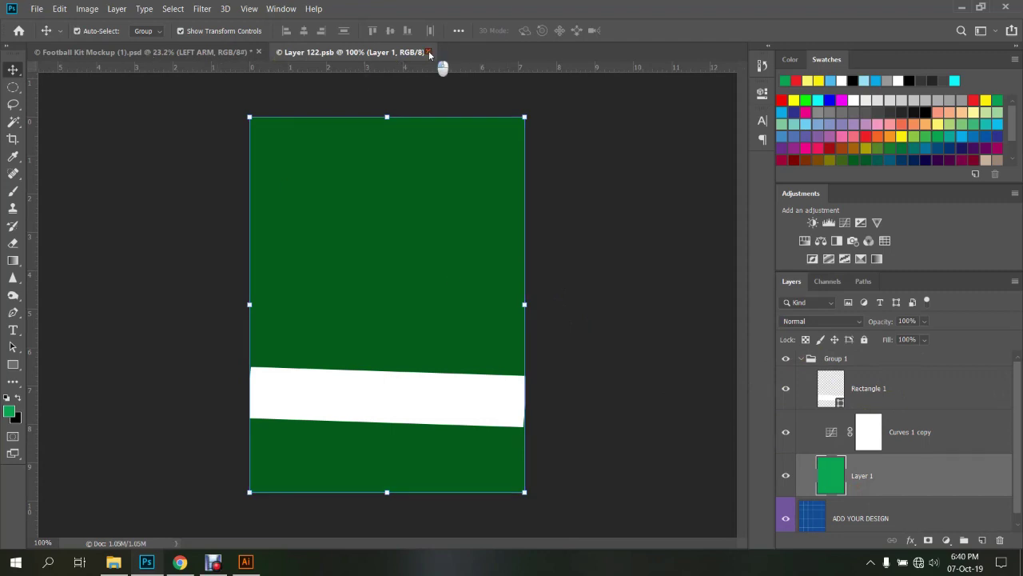
left_click(428, 51)
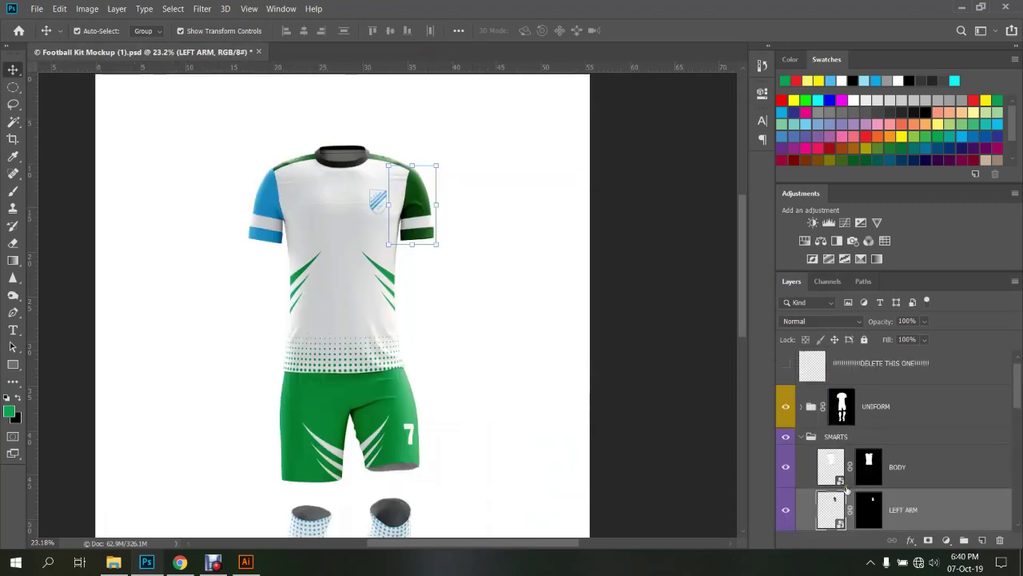
Fill the RIGHT ARM design's Layer 1 in Group 1 with green
scroll(879, 488, "down", 1)
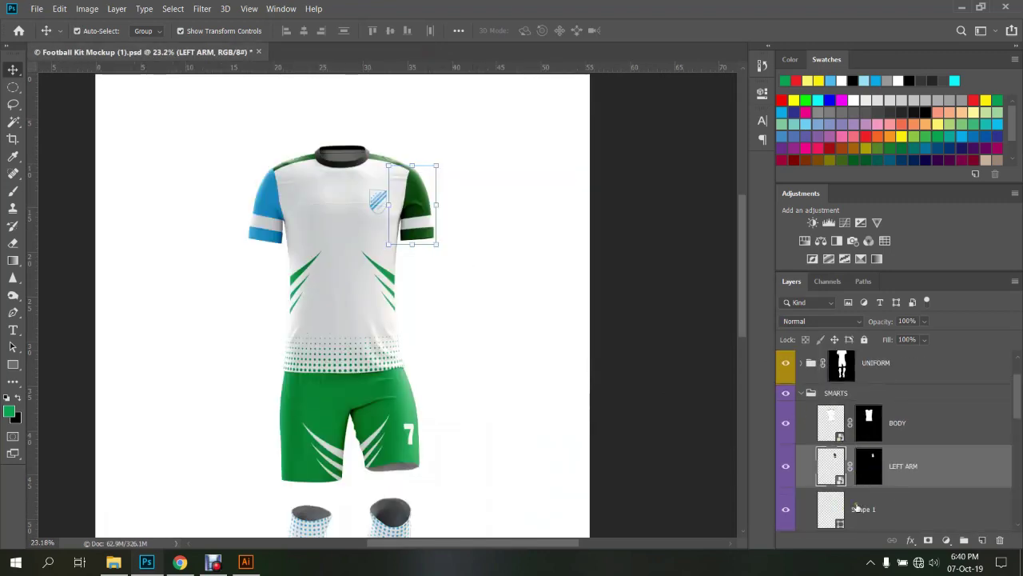
scroll(857, 507, "down", 1)
scroll(849, 503, "down", 1)
double_click(840, 475)
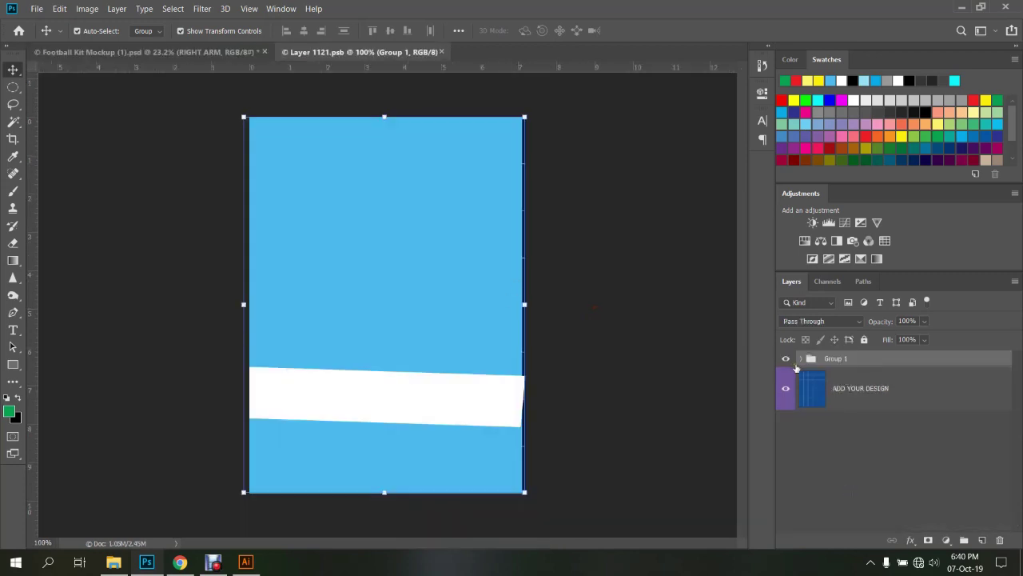
left_click(801, 358)
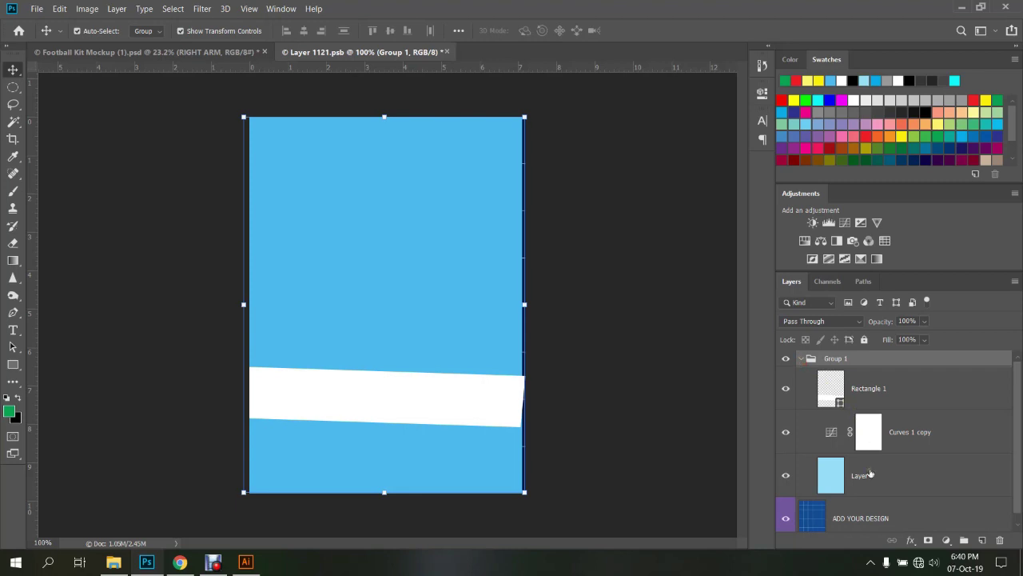
left_click(848, 477)
key("alt+BackSpace")
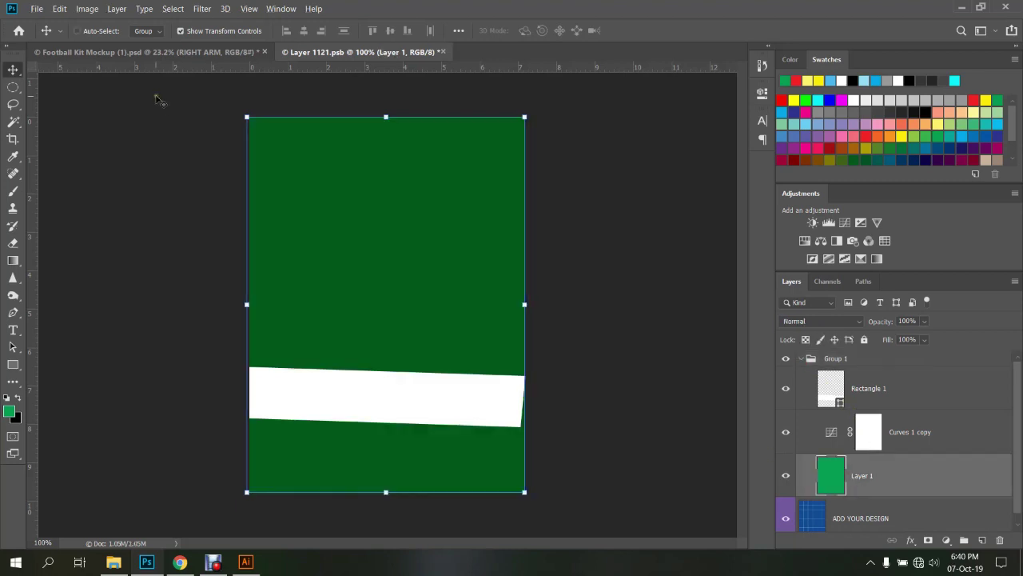
Check the green right sleeve on the mockup, then close the right sleeve design file
left_click(155, 51)
scroll(338, 212, "up", 2)
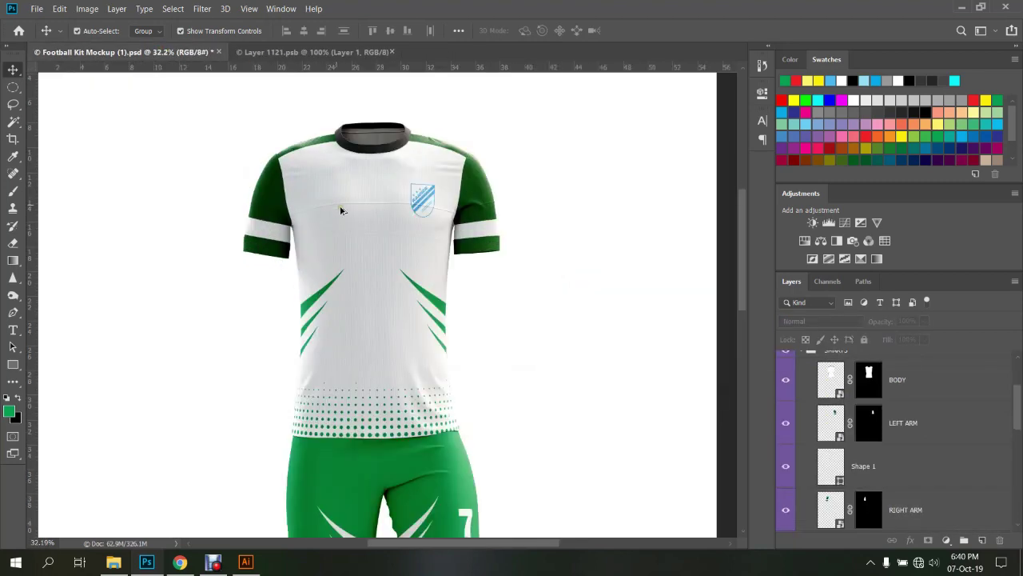
scroll(338, 213, "up", 2)
scroll(292, 212, "up", 3)
scroll(216, 178, "up", 2)
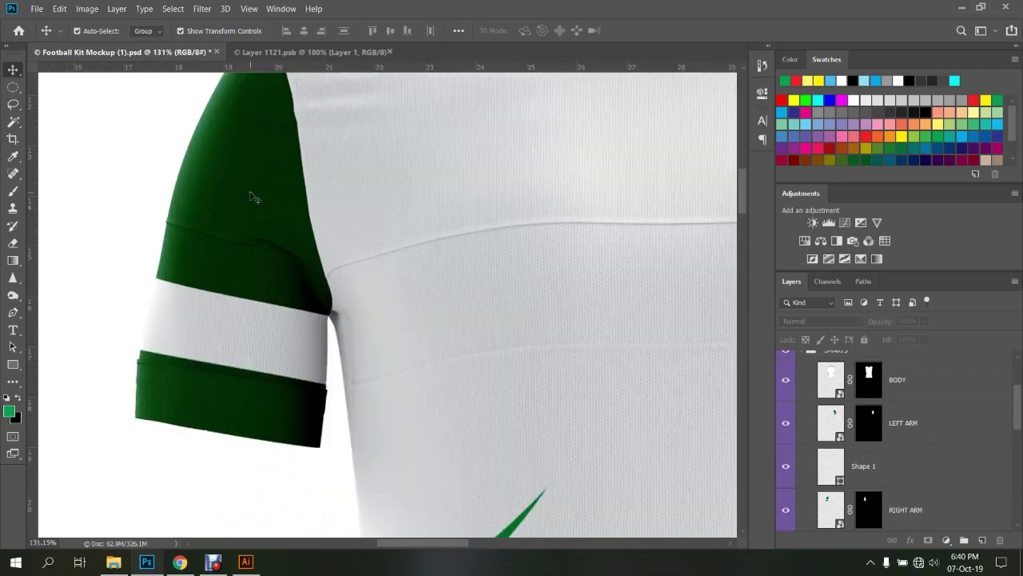
scroll(254, 200, "down", 3)
scroll(320, 239, "down", 2)
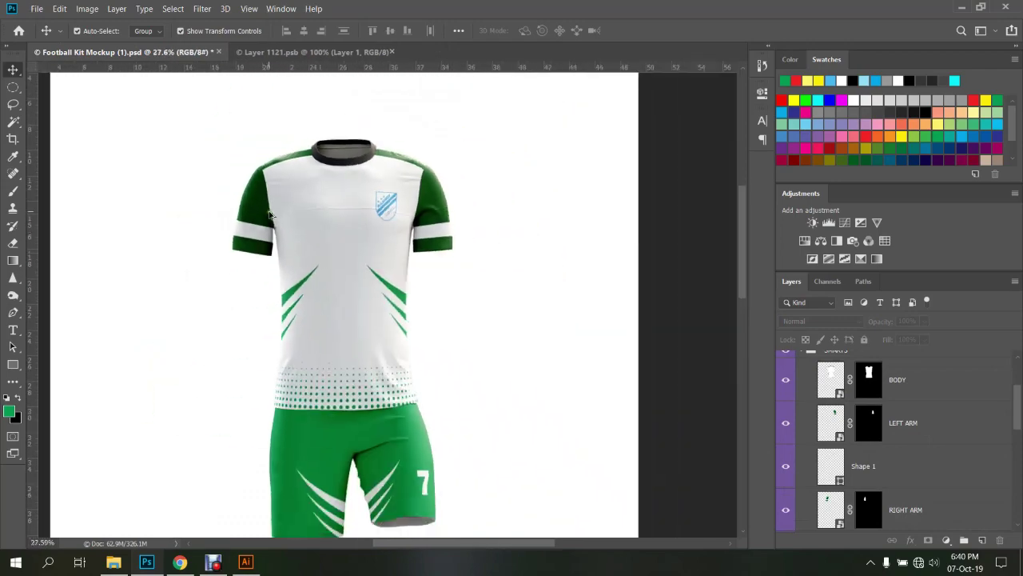
scroll(383, 272, "down", 1)
scroll(388, 275, "down", 2)
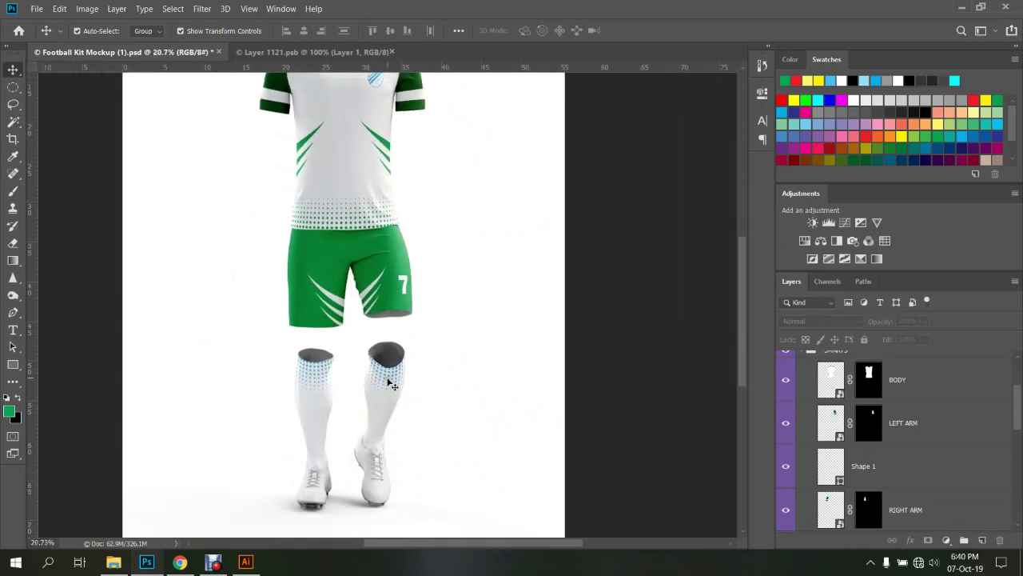
left_click(323, 52)
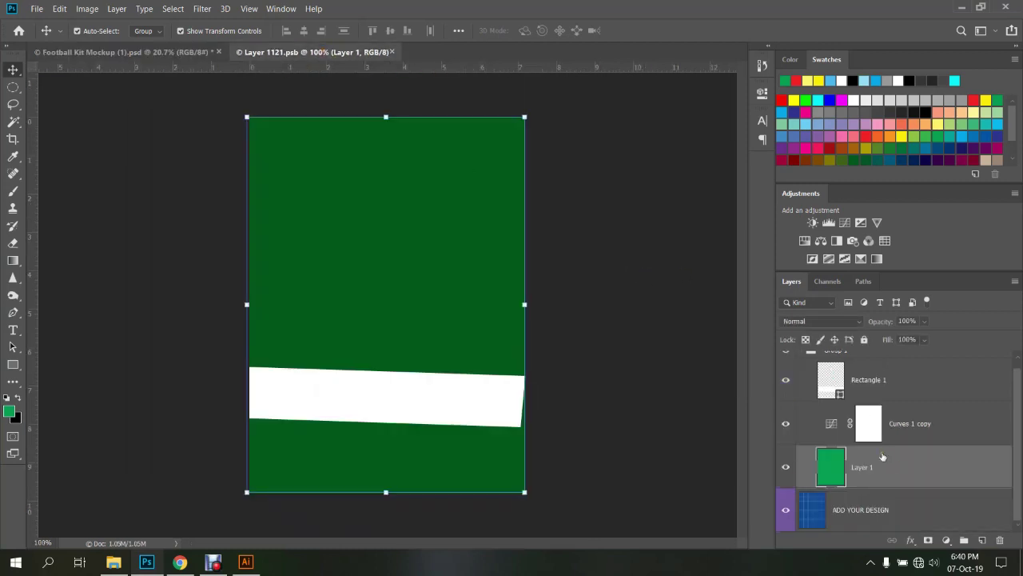
left_click(392, 52)
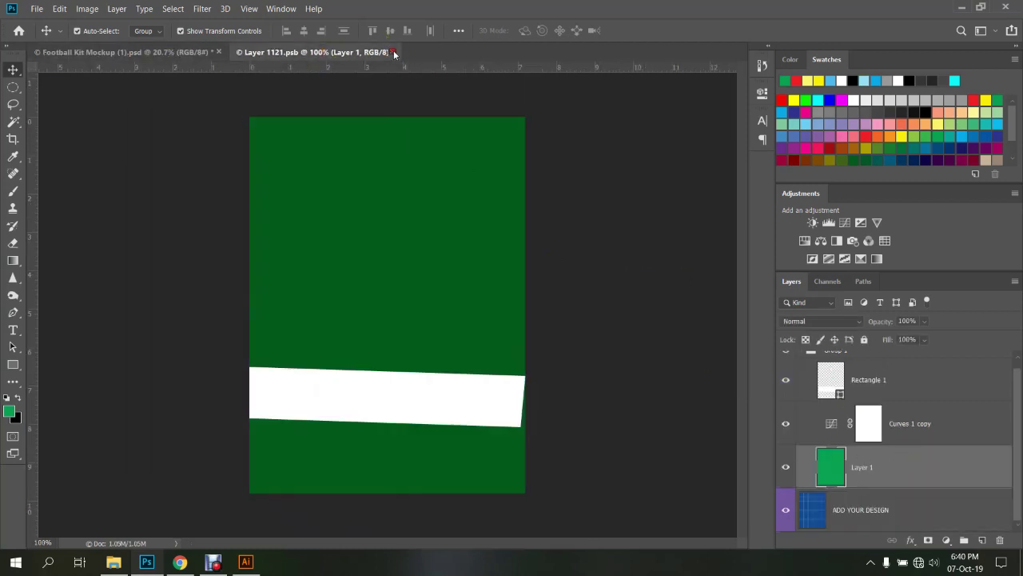
scroll(896, 485, "down", 5)
scroll(891, 480, "up", 1)
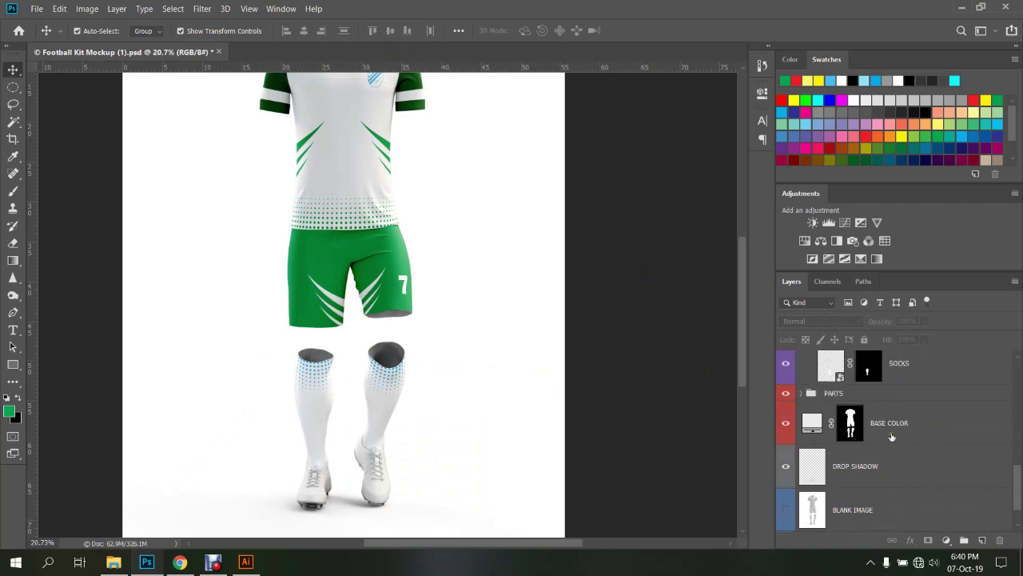
scroll(891, 460, "up", 1)
scroll(912, 448, "up", 1)
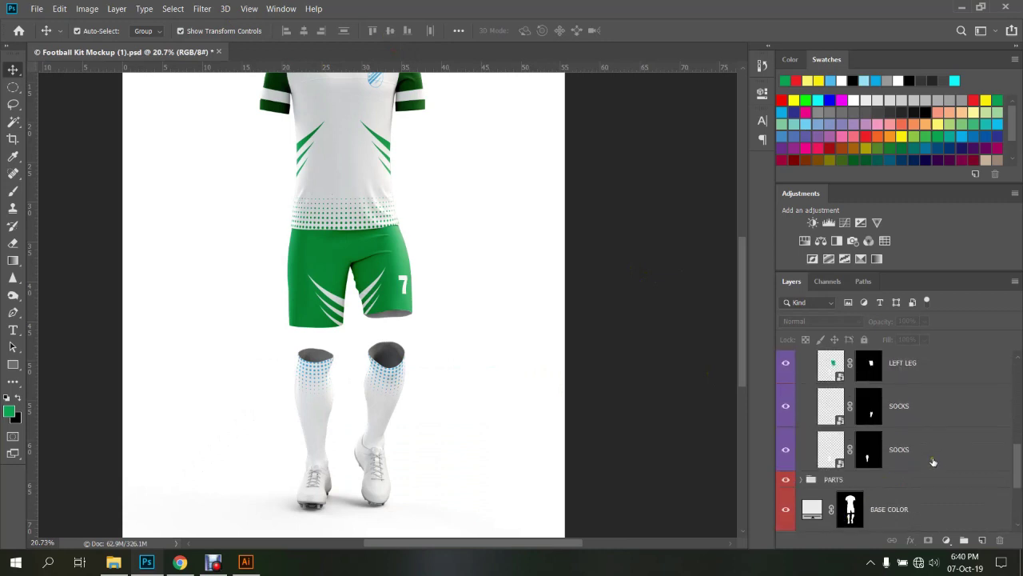
In the SOCKS design, add a new Layer 5 filled with solid green above Layer 4
double_click(839, 421)
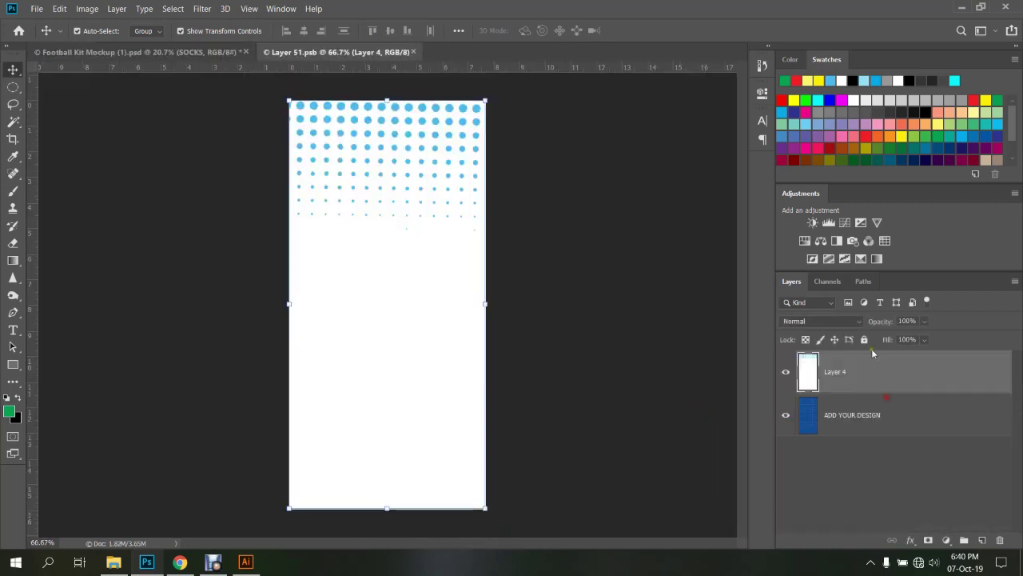
key("alt+BackSpace")
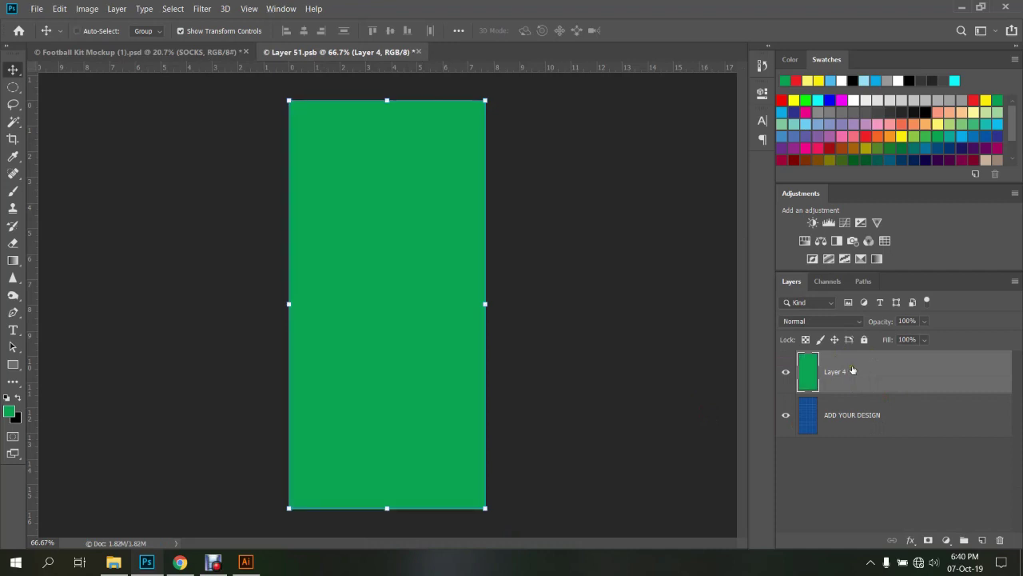
key("ctrl+z")
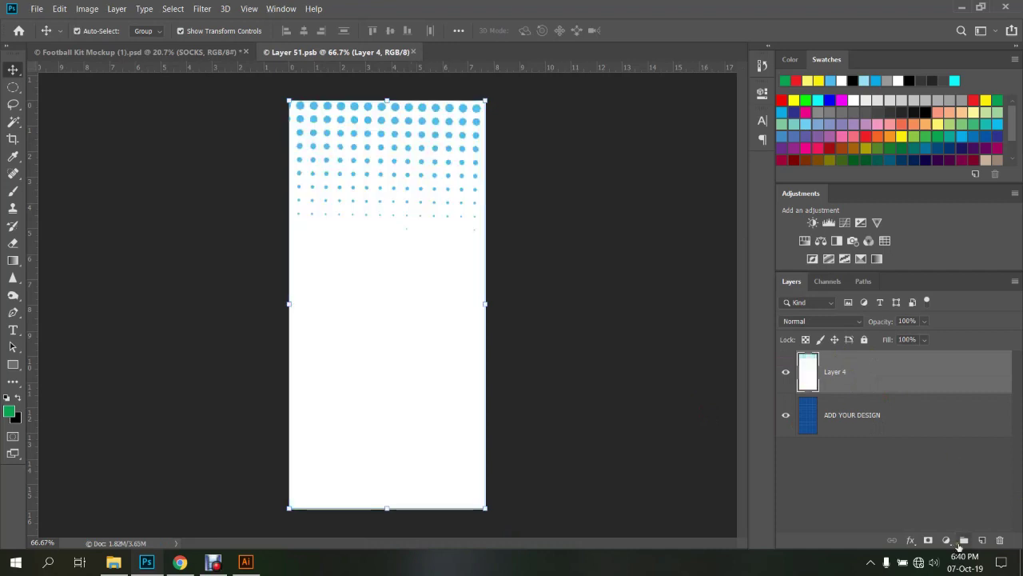
left_click(982, 540)
key("alt+BackSpace")
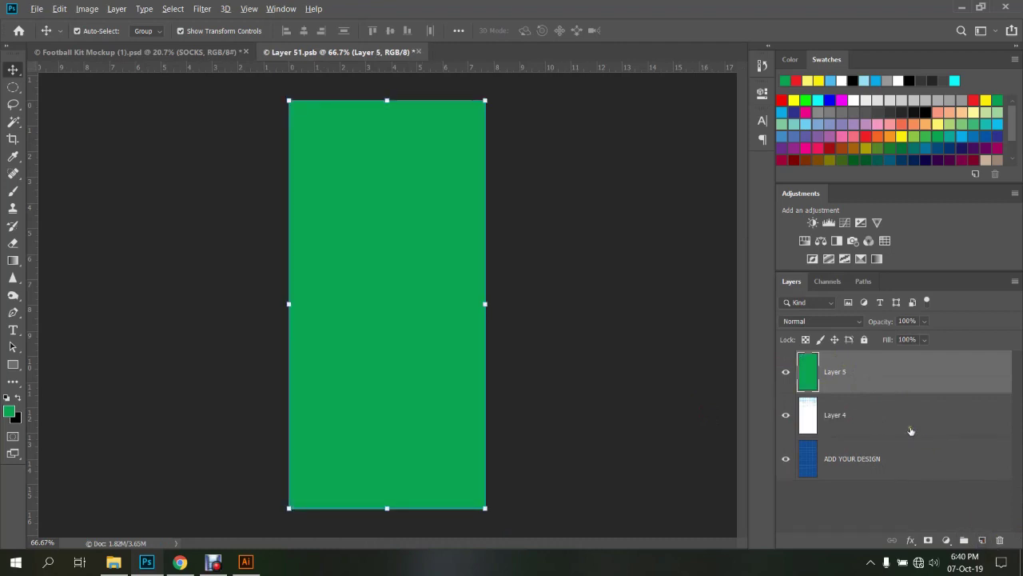
Try and release a clipping mask on Layer 5, then hide it and toggle Layer 4's visibility
left_click(877, 393, "alt")
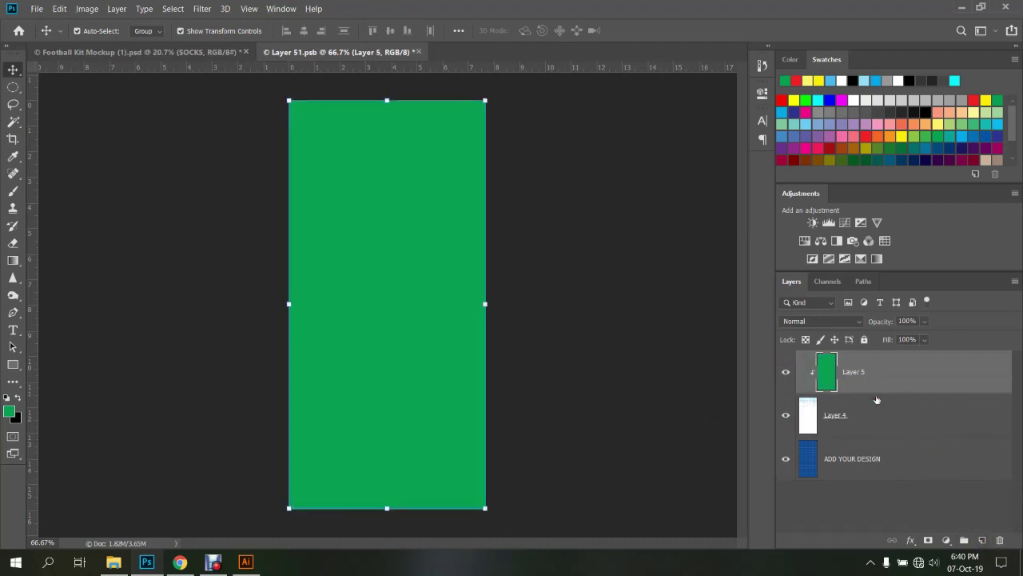
left_click(877, 395, "alt")
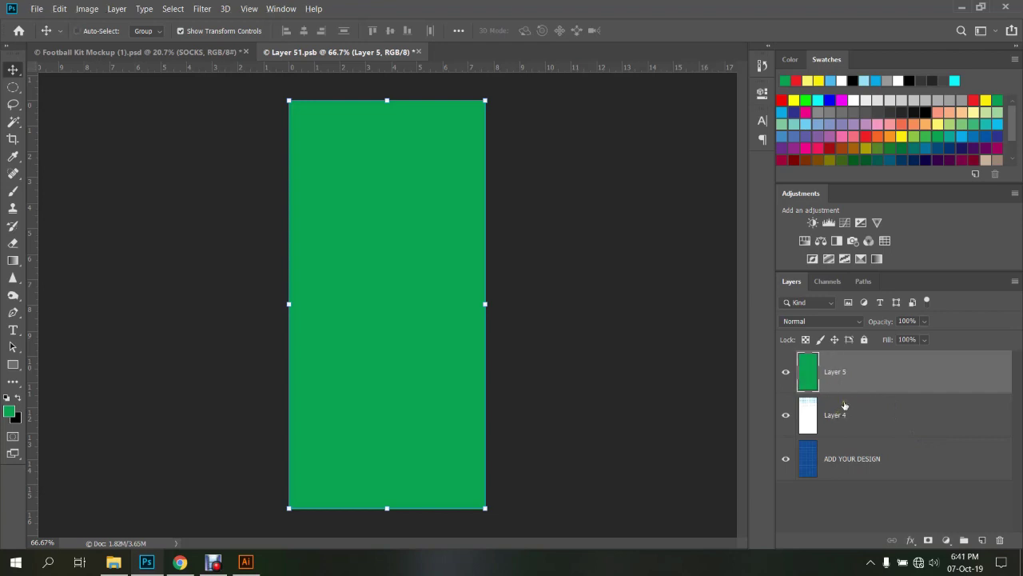
left_click(786, 373)
left_click(839, 411)
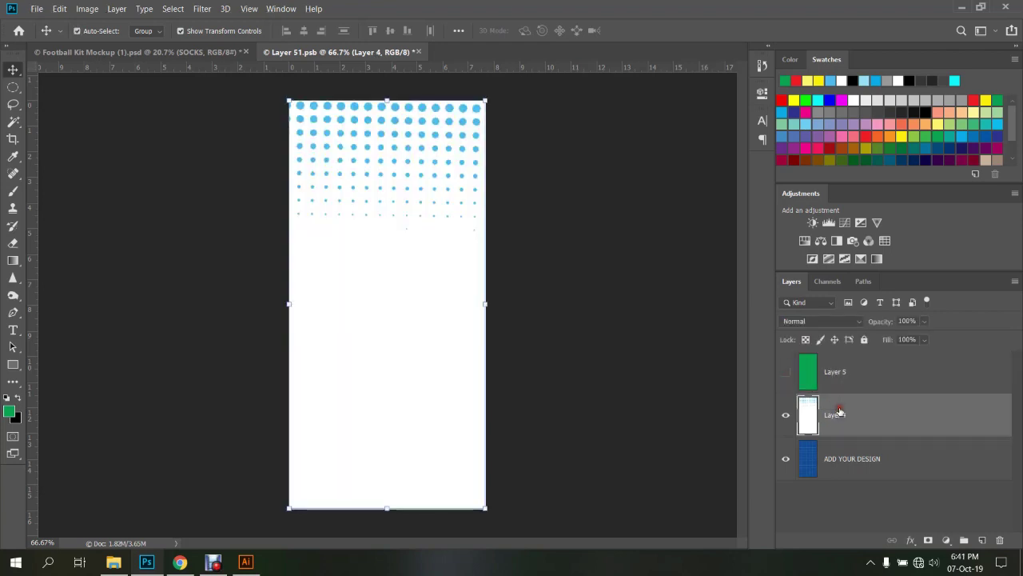
left_click(787, 416)
left_click(787, 416)
Add a new empty layer and delete the halftone Layer 4
left_click(785, 415)
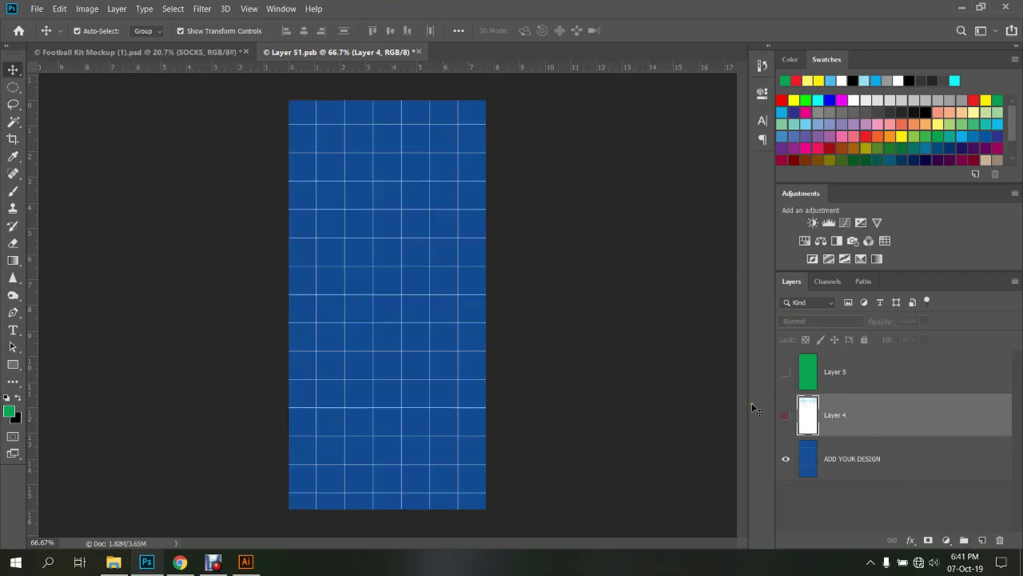
left_click(983, 540)
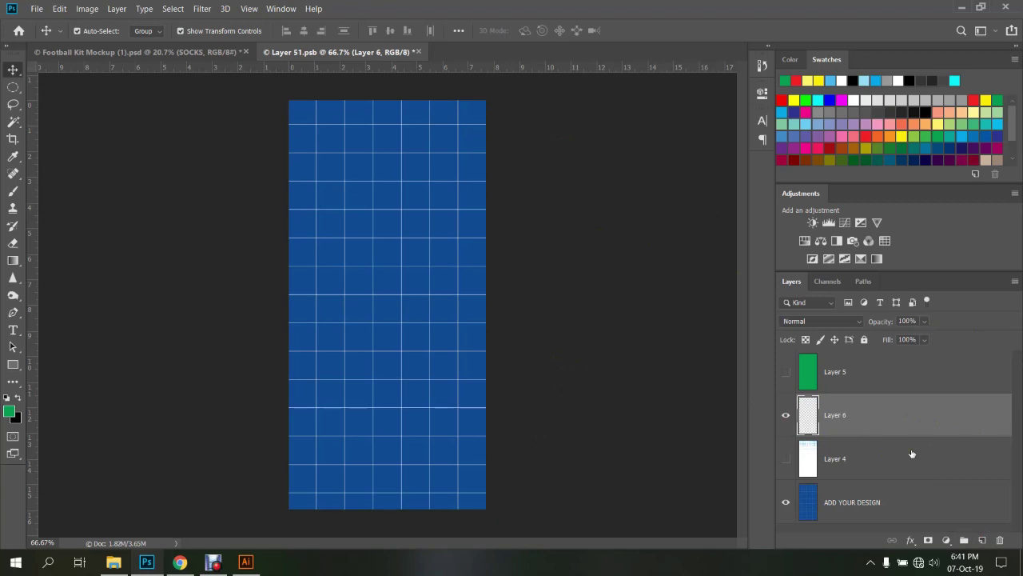
left_click(846, 456)
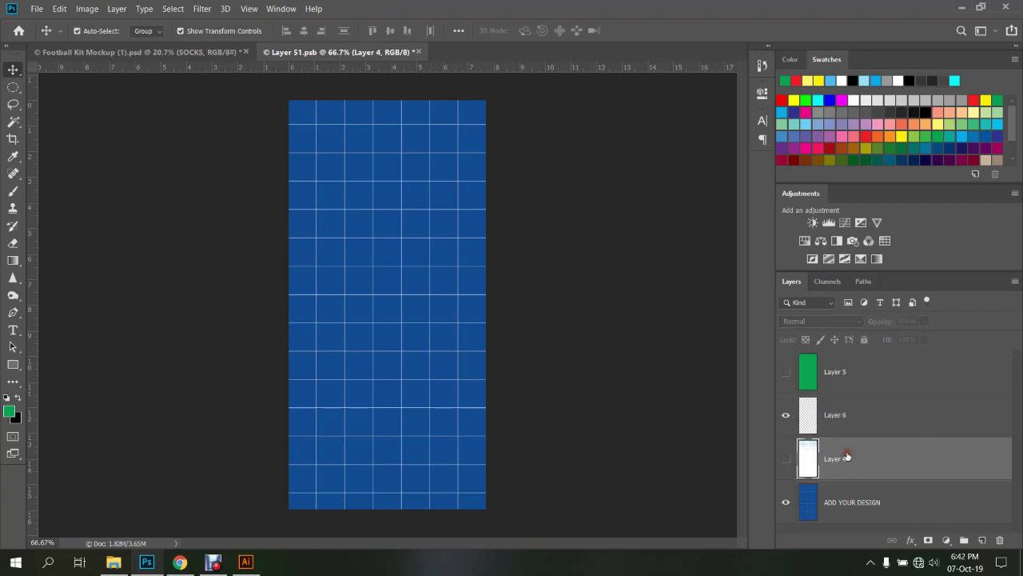
key("Delete")
Fill Layer 6 with white, lock it, and add an empty Layer 7 above
left_click(883, 404)
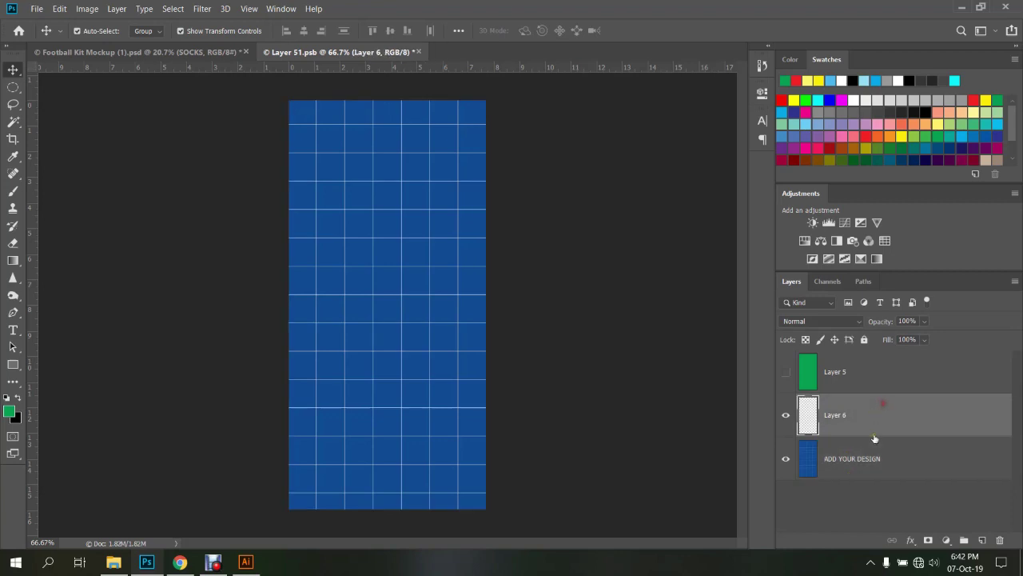
key("d")
key("alt+d")
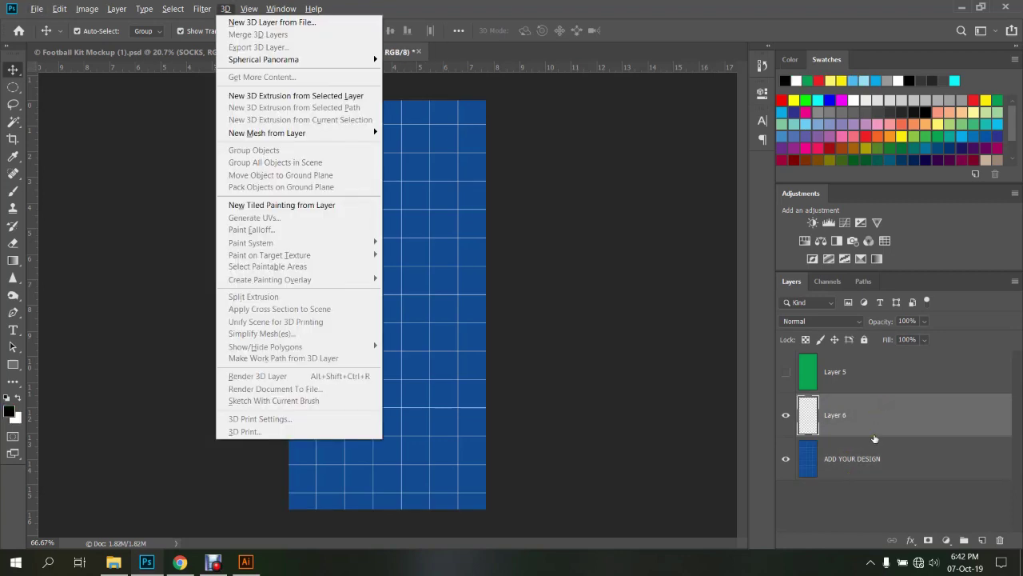
left_click(668, 17)
key("x")
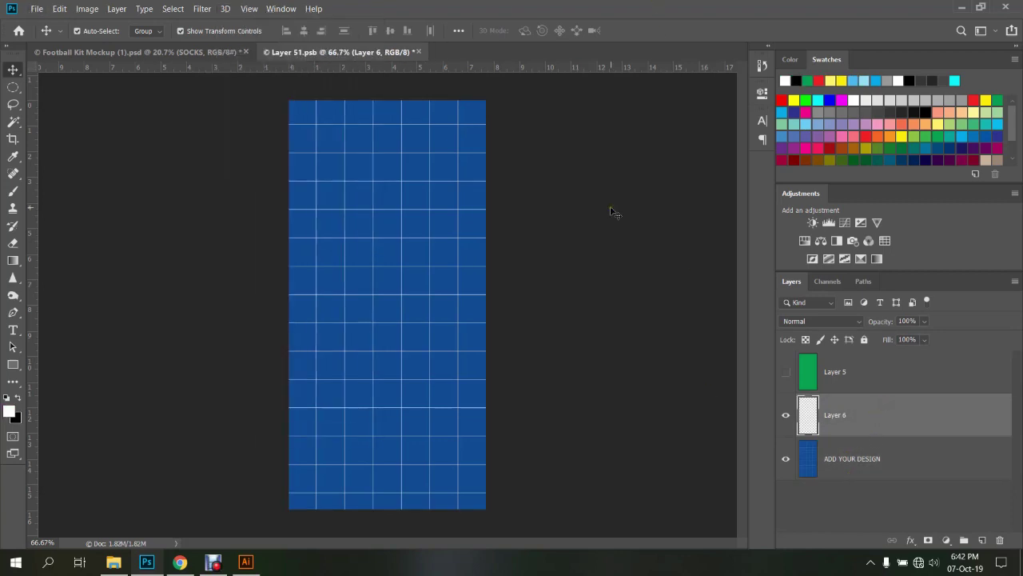
key("alt+Delete")
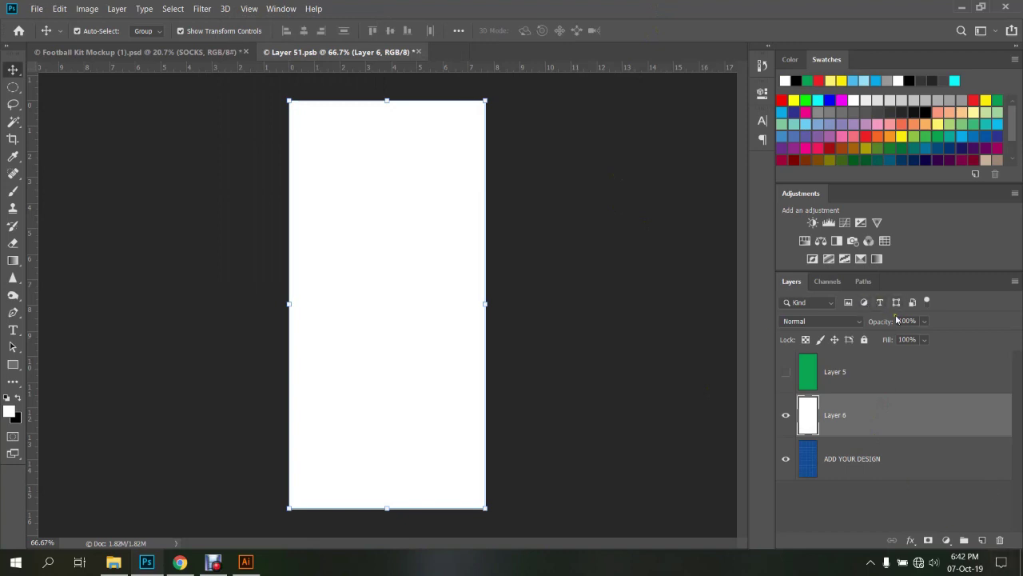
left_click(864, 339)
left_click(983, 540)
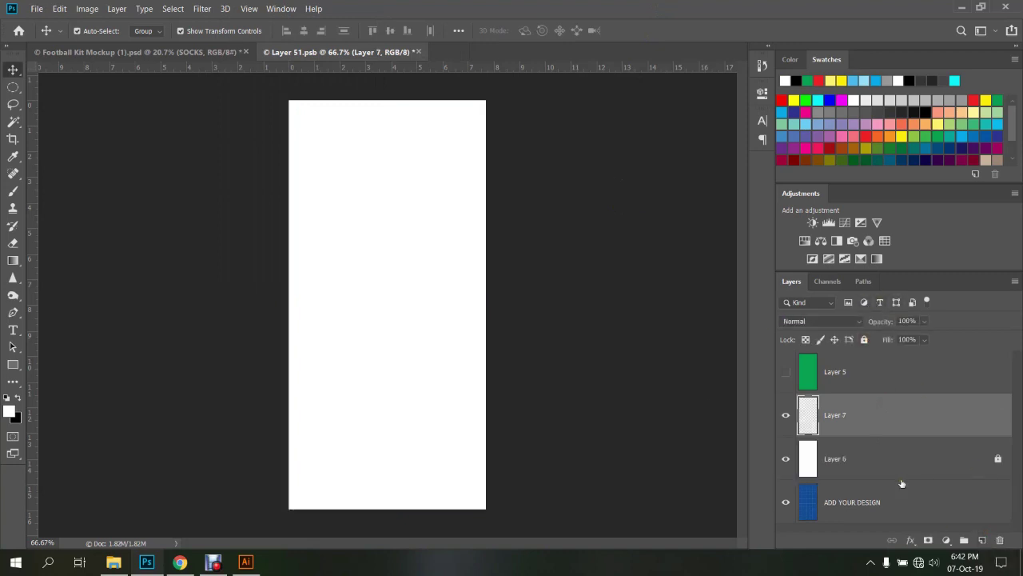
Sample the green, hide Layer 5, and stamp flipped green halftone dots across the canvas top
left_click(786, 372)
key("i")
left_click(443, 310)
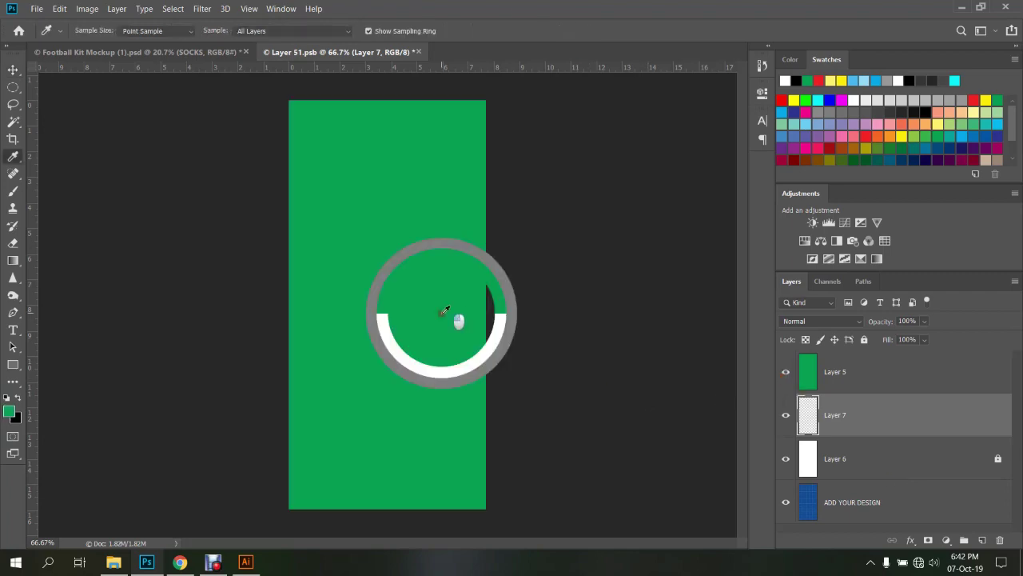
left_click(786, 372)
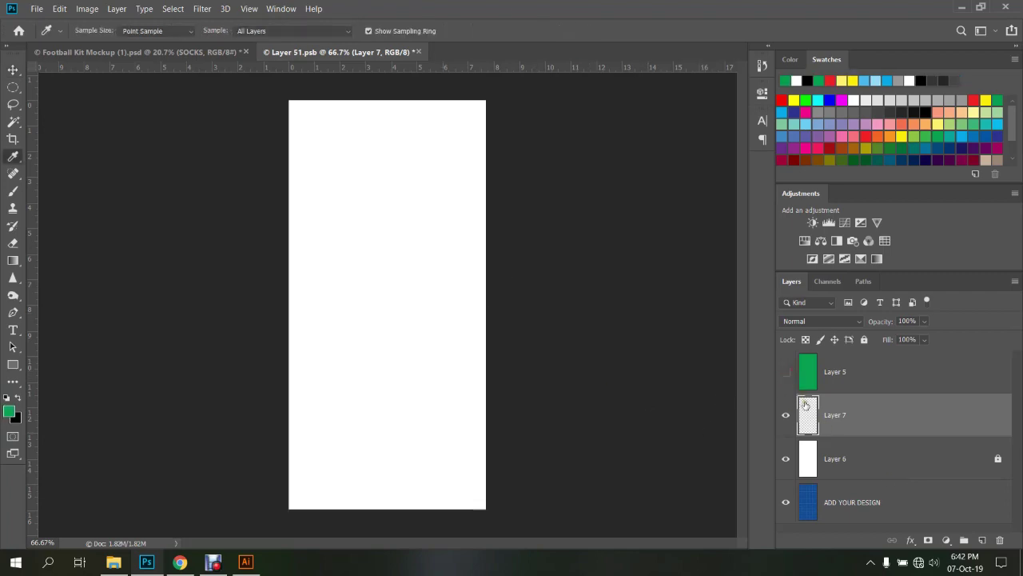
key("b")
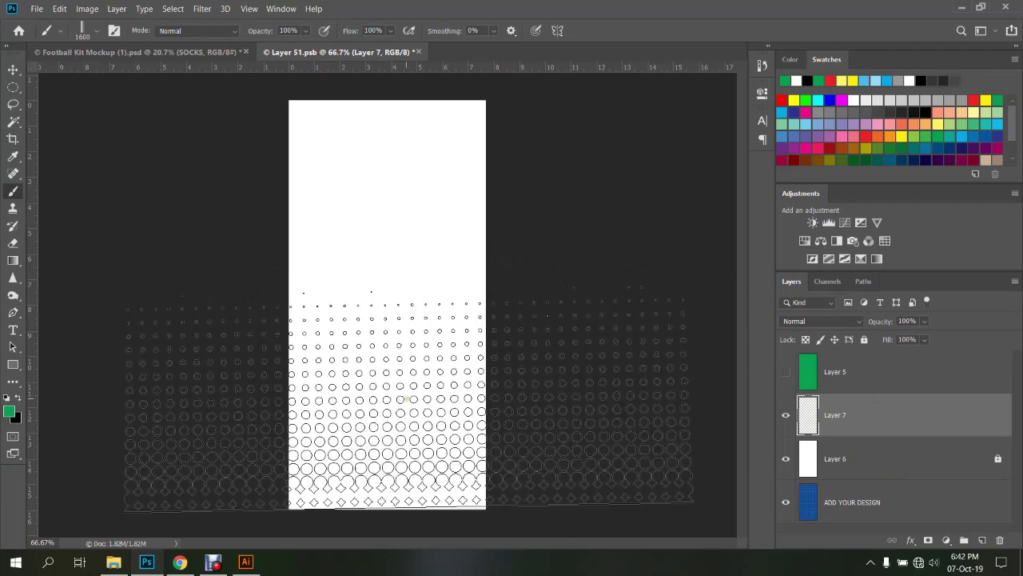
right_click(403, 407)
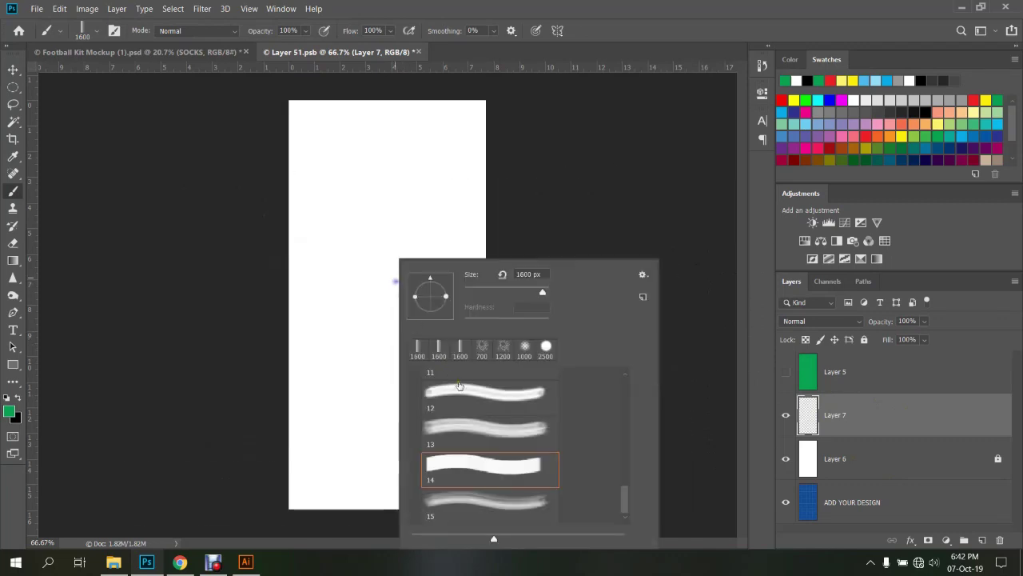
left_click_drag(430, 277, 427, 312)
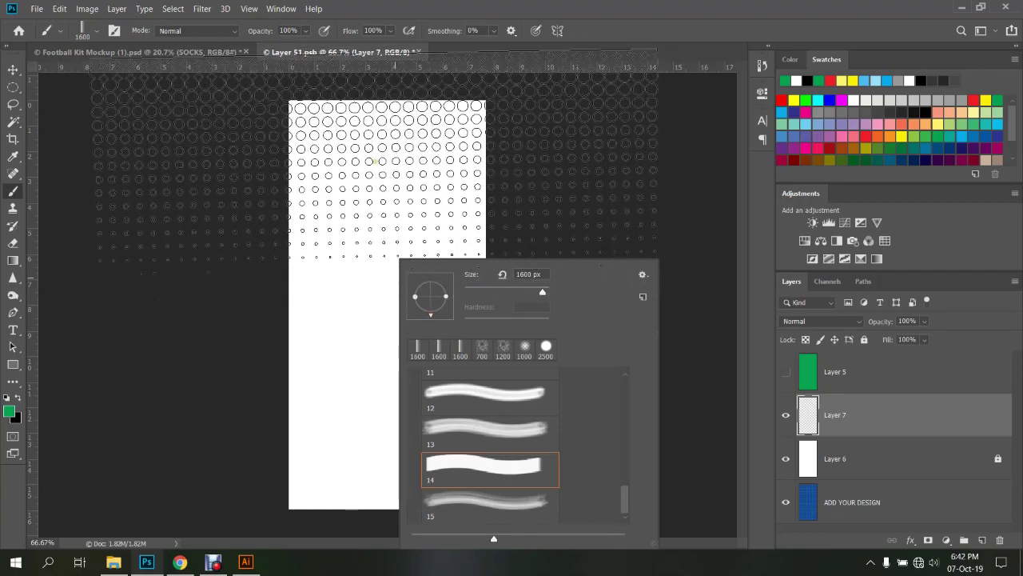
left_click(376, 161)
Save the sock artwork, check the mockup, and delete the hidden green Layer 5
key("ctrl+s")
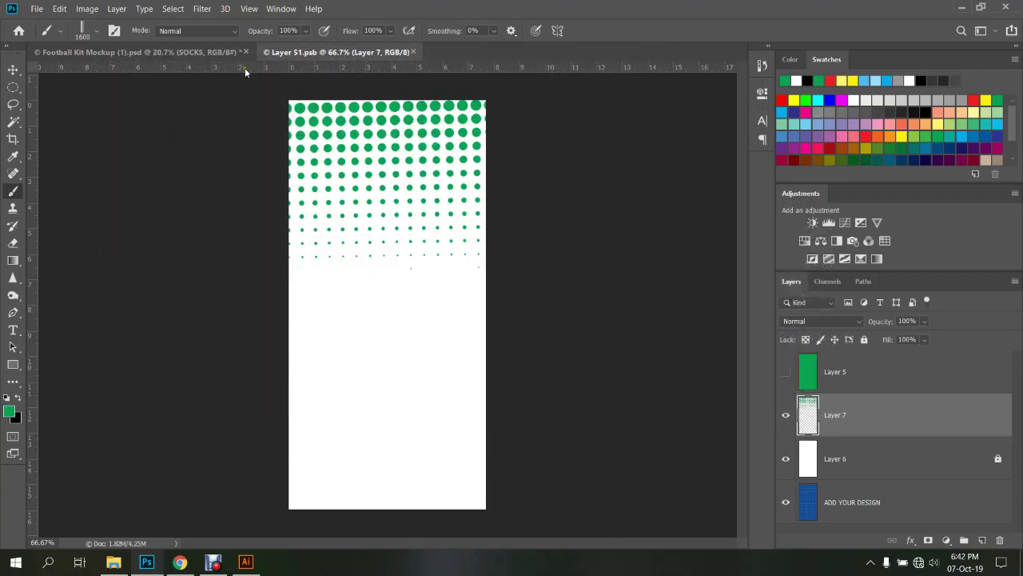
left_click(220, 55)
left_click(351, 52)
left_click_drag(819, 376, 999, 541)
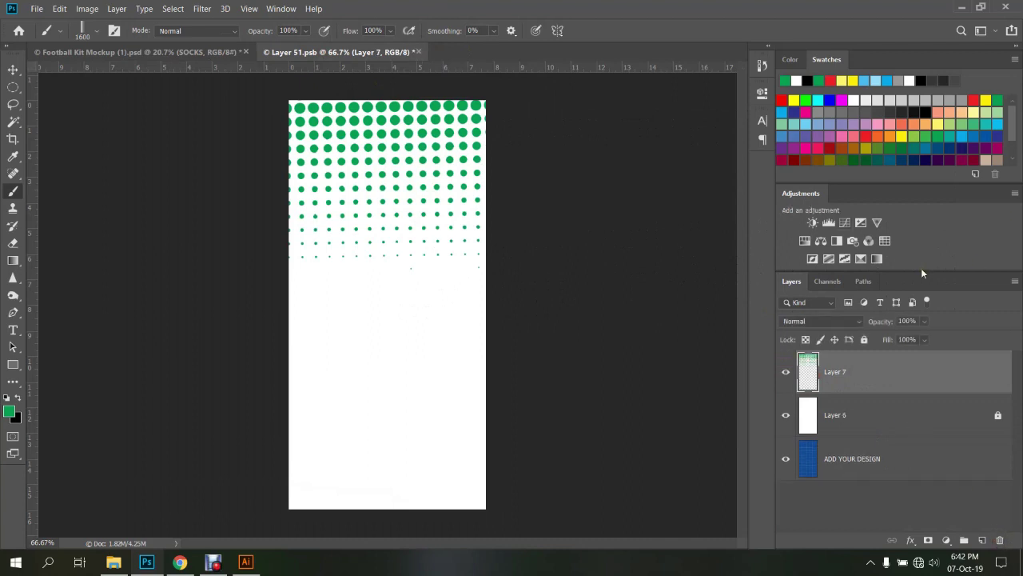
Test a red clipped fill layer over the dots, then save the sock artwork with green dots
left_click(975, 99)
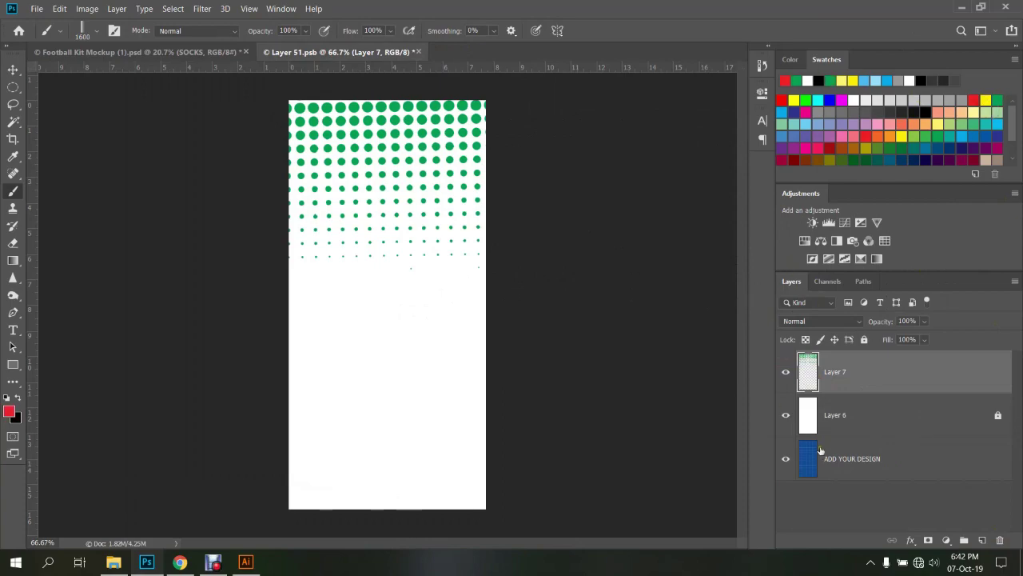
left_click_drag(790, 259, 658, 364)
key("v")
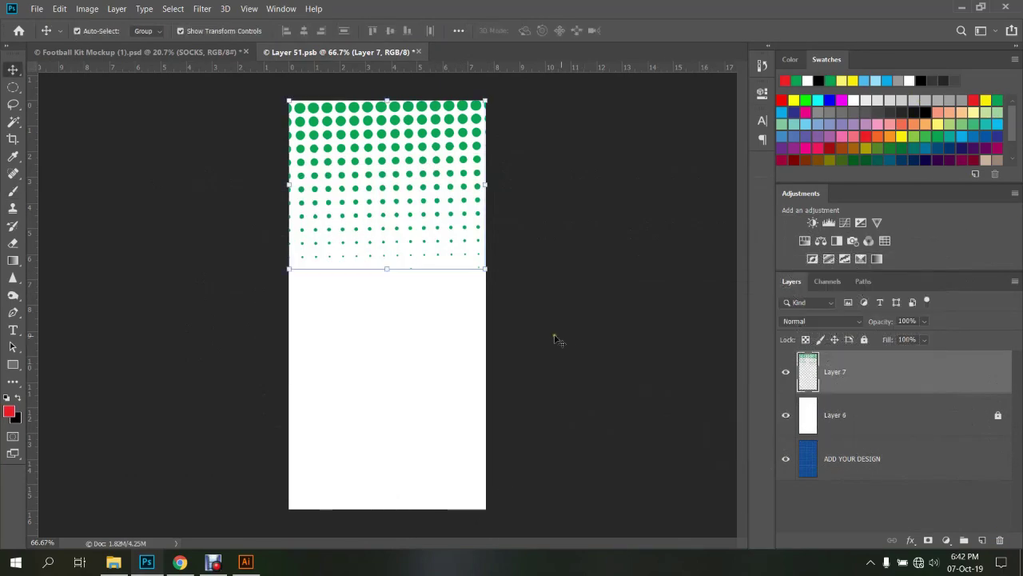
key("alt+BackSpace")
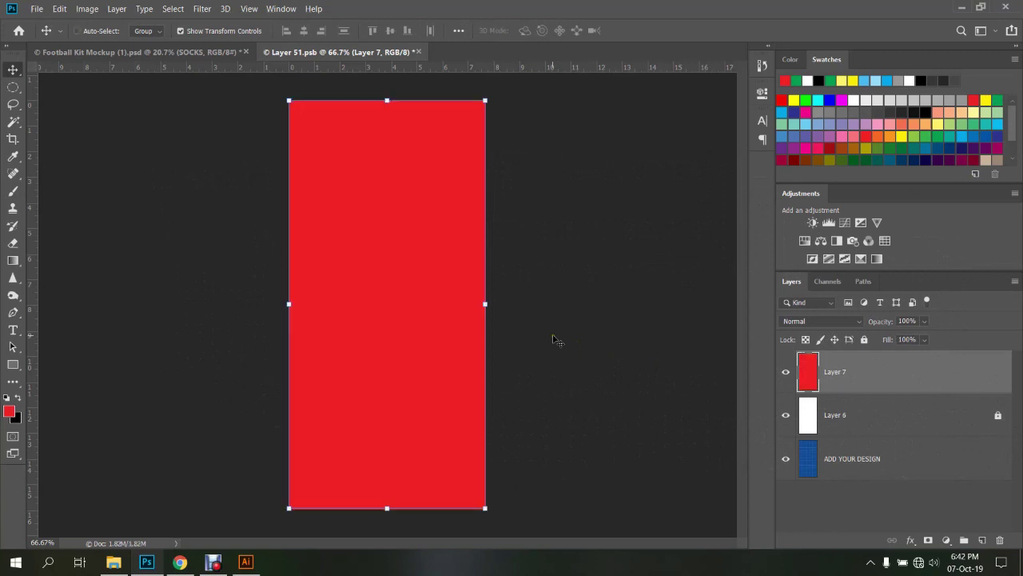
key("ctrl+z")
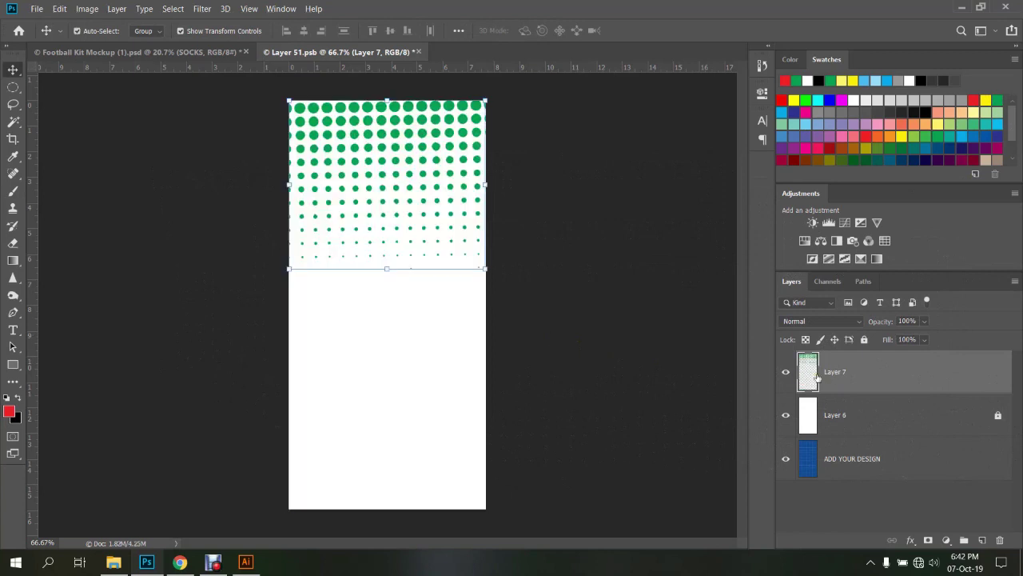
left_click(983, 541)
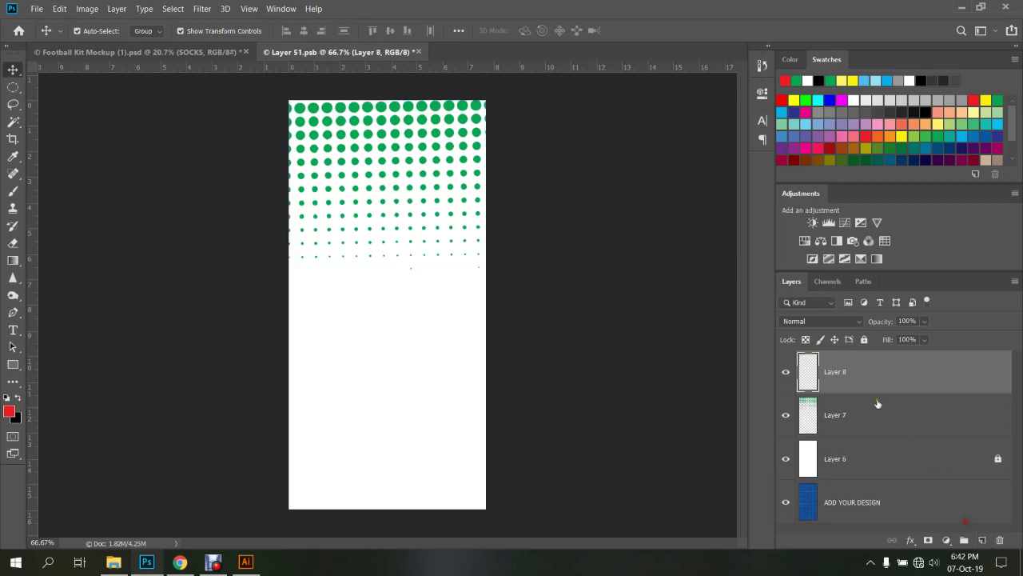
key("alt+BackSpace")
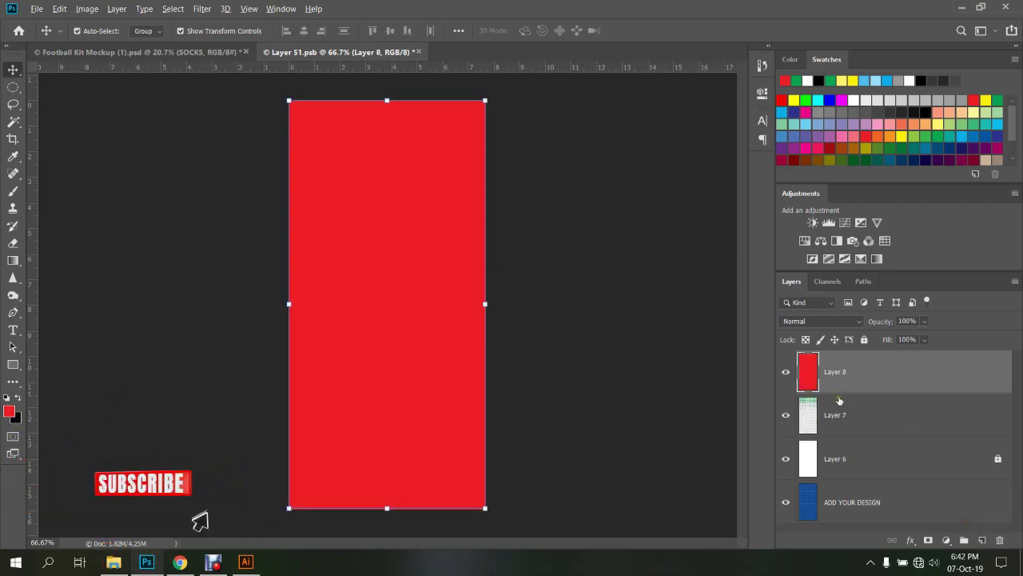
left_click(852, 394, "alt")
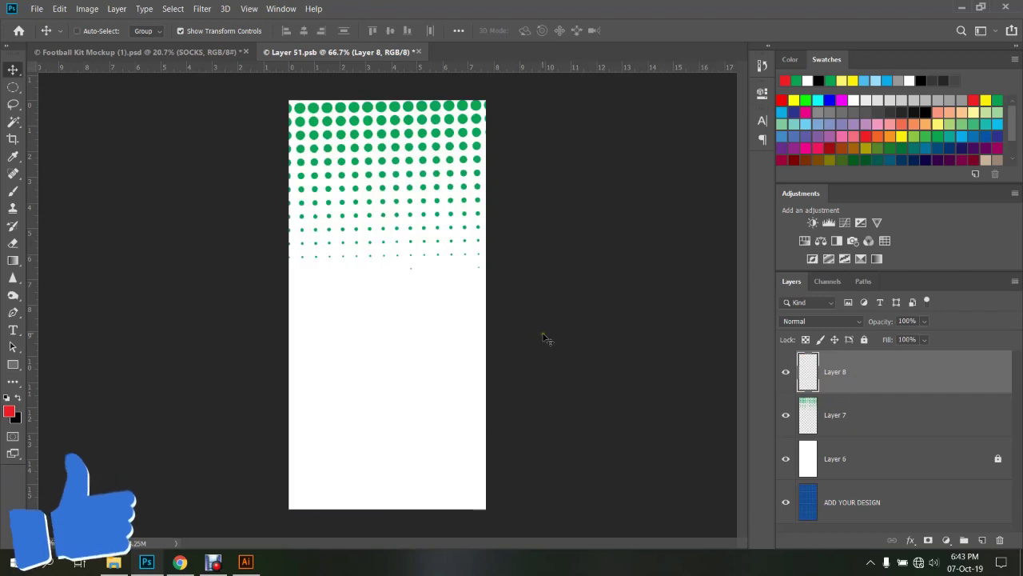
key("ctrl+s")
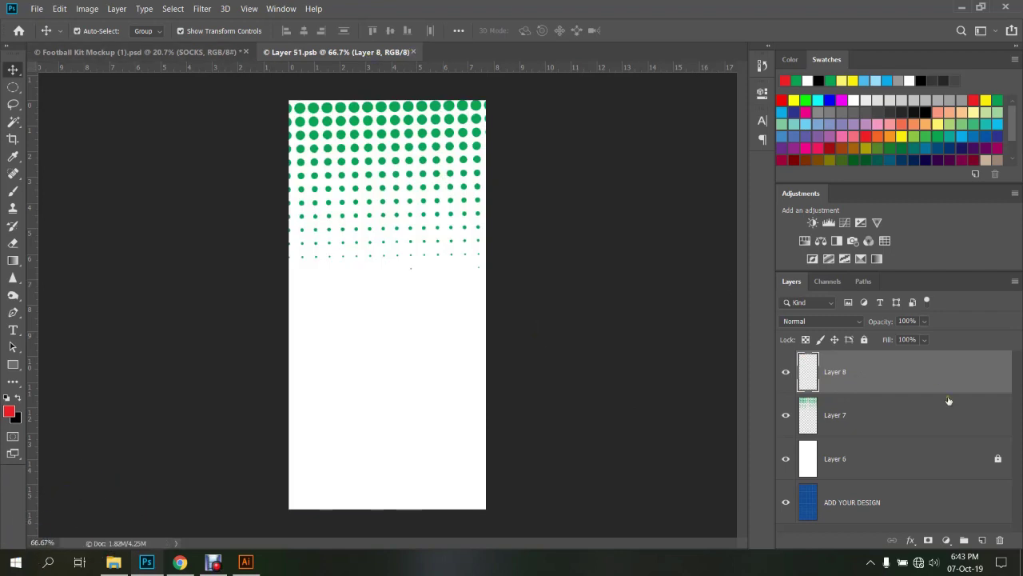
left_click(184, 51)
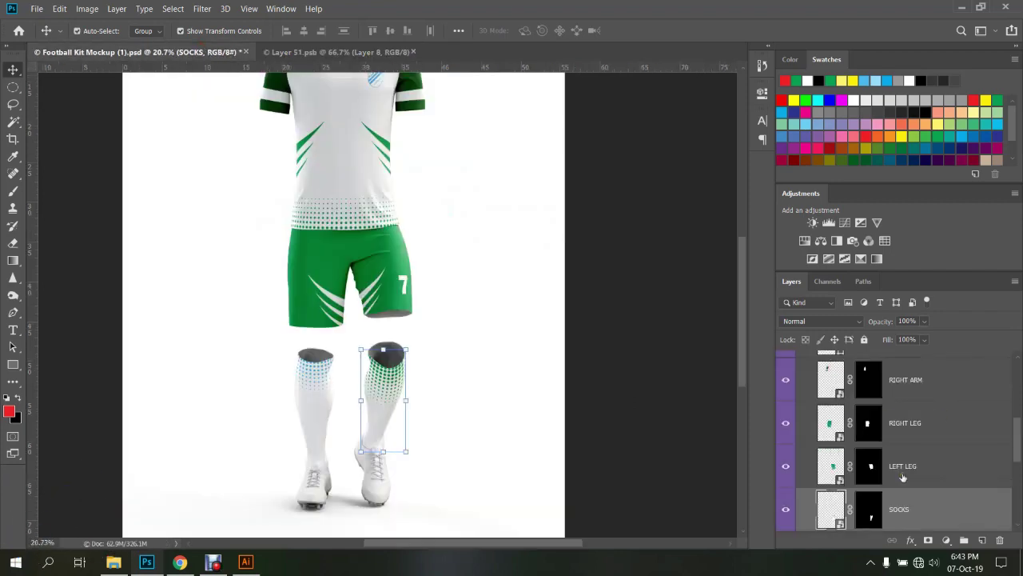
Duplicate the SOCKS layer and copy Layers 7 and 6 from Layer 51.psb into its artwork, then save
key("ctrl+j")
double_click(840, 523)
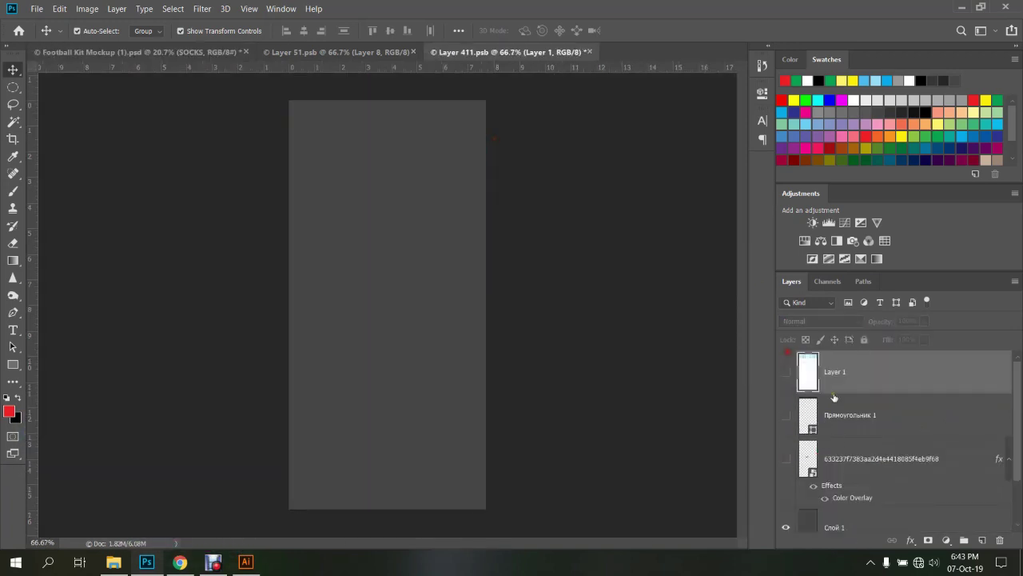
left_click(290, 52)
left_click(850, 418)
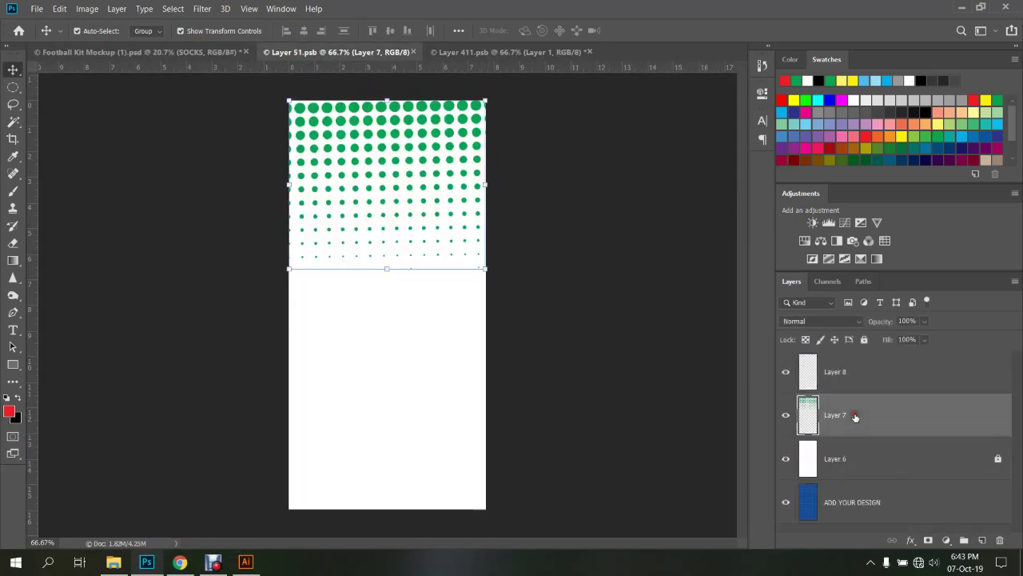
left_click(852, 473, "shift")
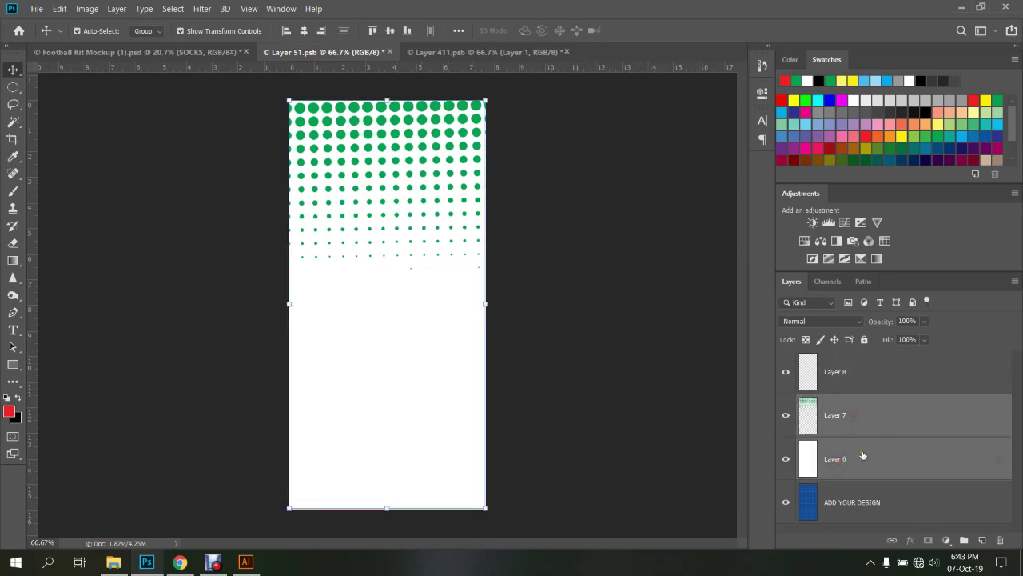
left_click_drag(880, 431, 400, 185)
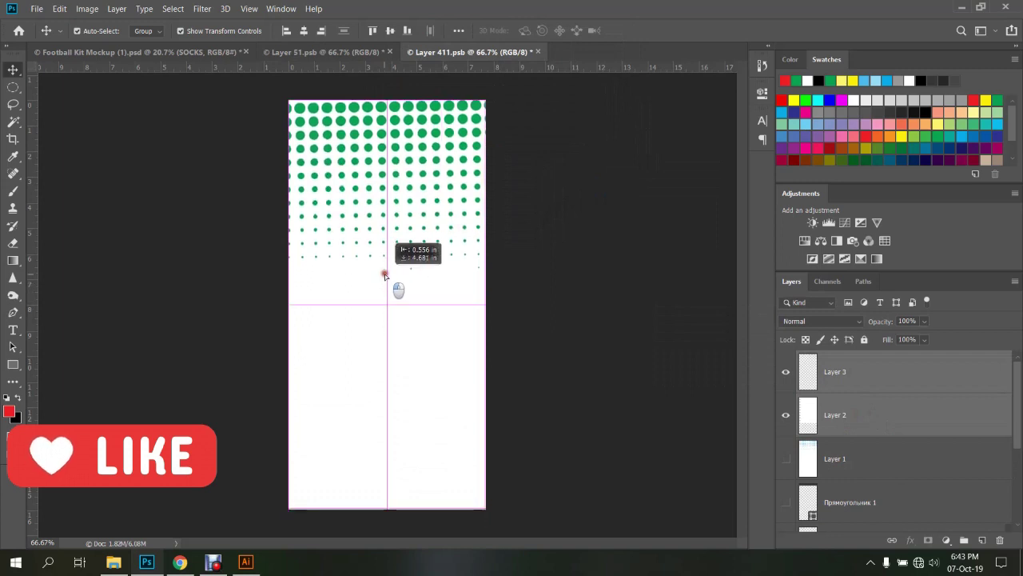
left_click_drag(400, 184, 397, 290)
key("ctrl+s")
Return to the kit mockup, deselect the sock, and fit the whole kit on screen
key("ctrl+Tab")
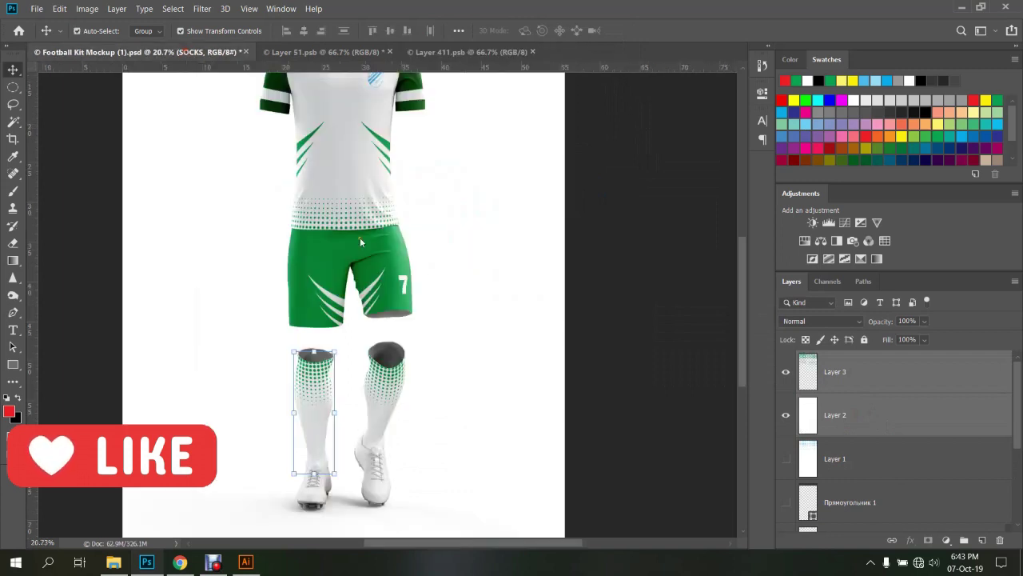
left_click(485, 274)
key("ctrl+0")
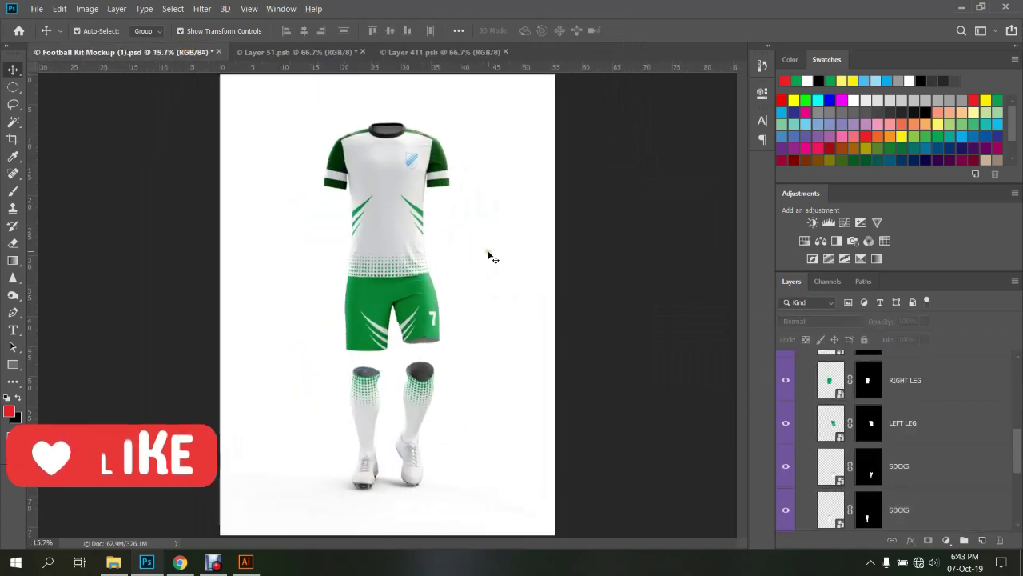
Use File > Export > Export As to save a 4000×5500 PNG named 'Football Kit Mockup (2)'
left_click(37, 9)
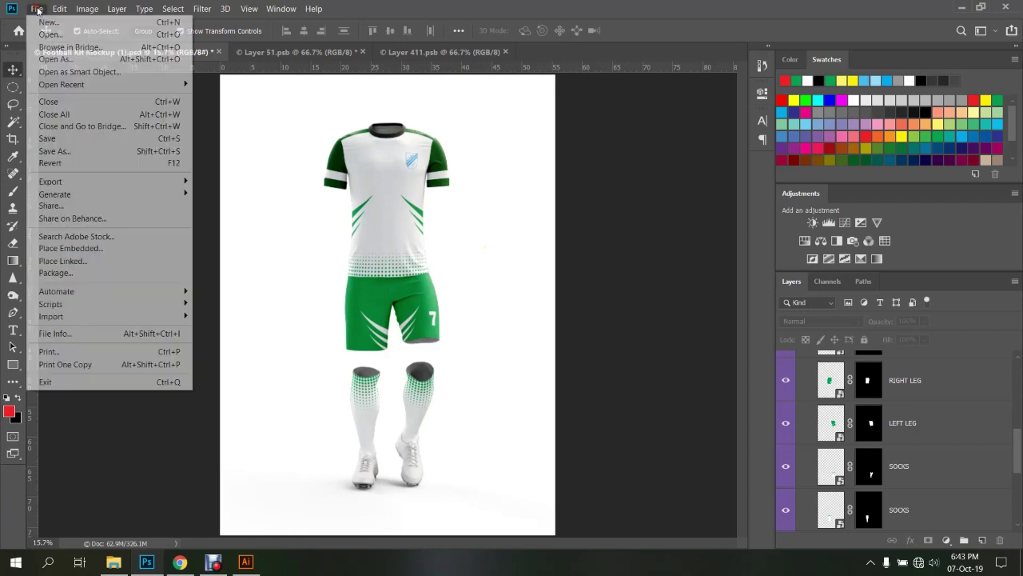
mouse_move(51, 181)
left_click(232, 195)
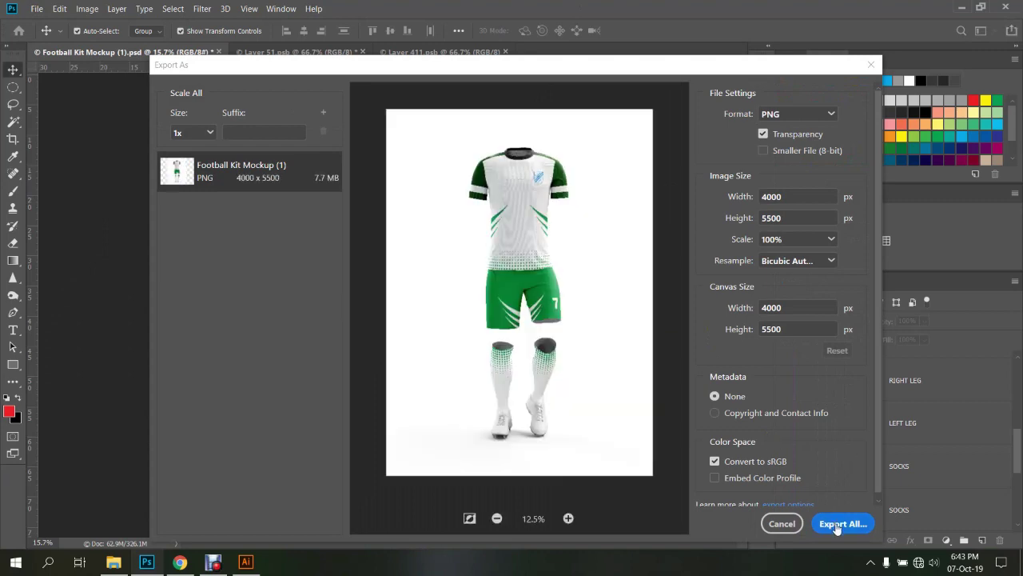
left_click(836, 526)
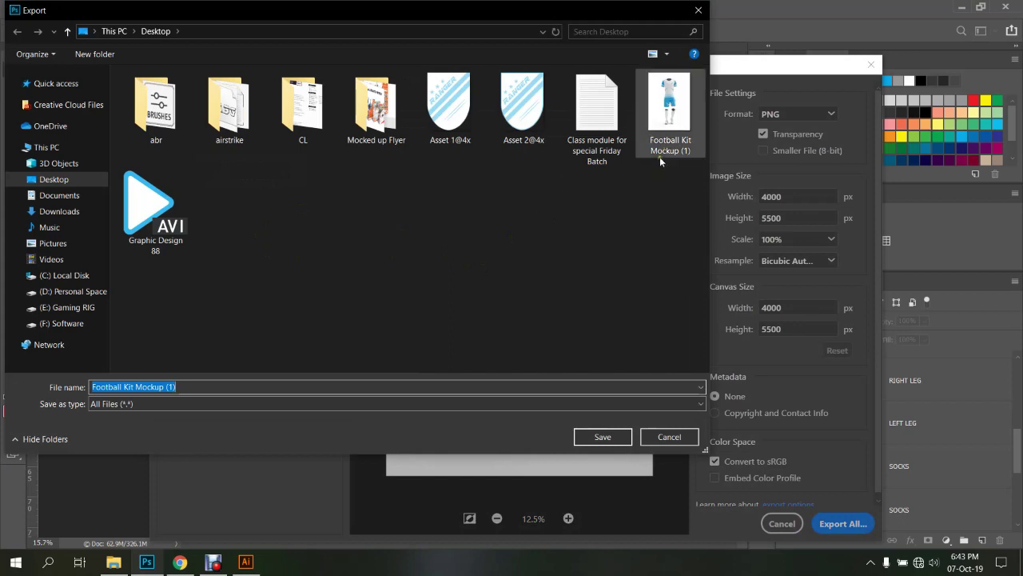
left_click(176, 388)
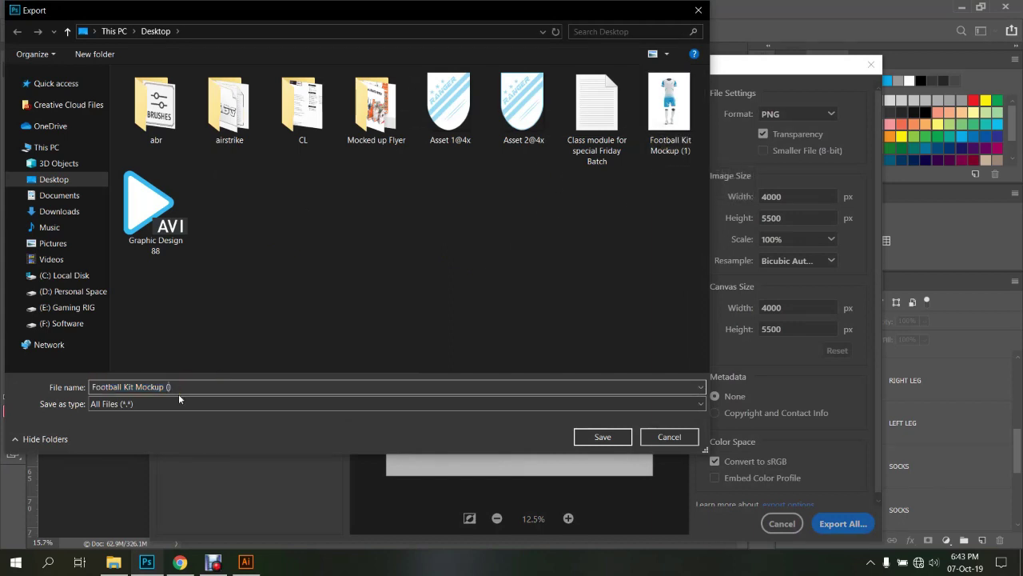
type("2")
key("Return")
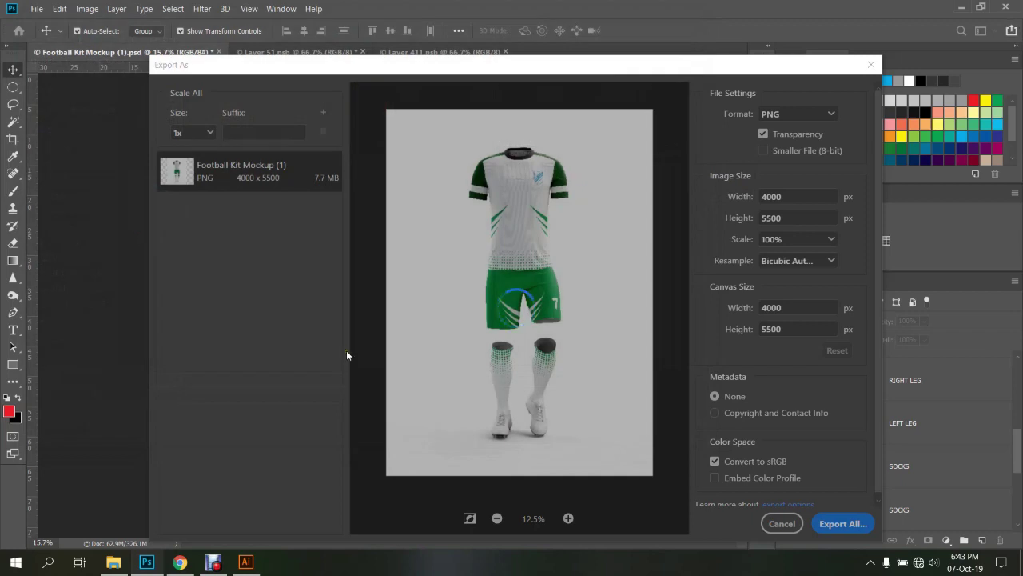